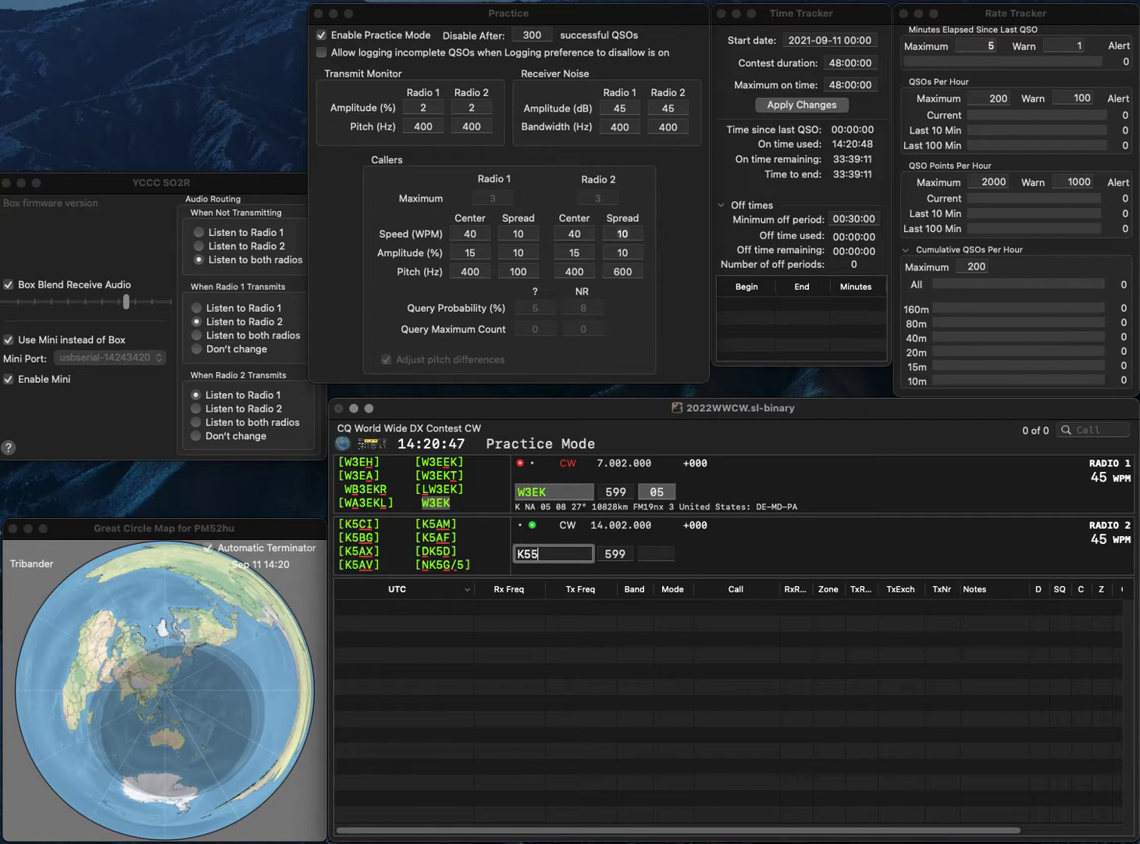
left_click(526, 491)
key("Tab")
key("Return")
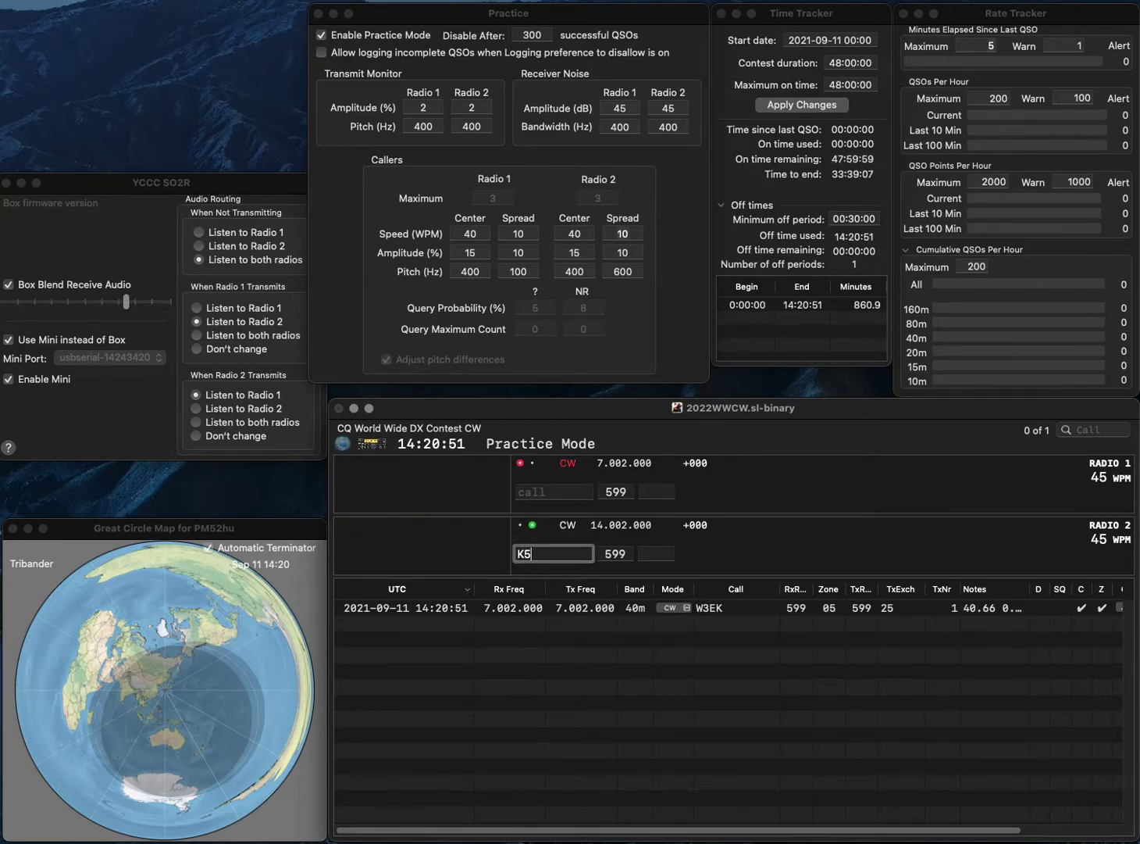
type("MMH")
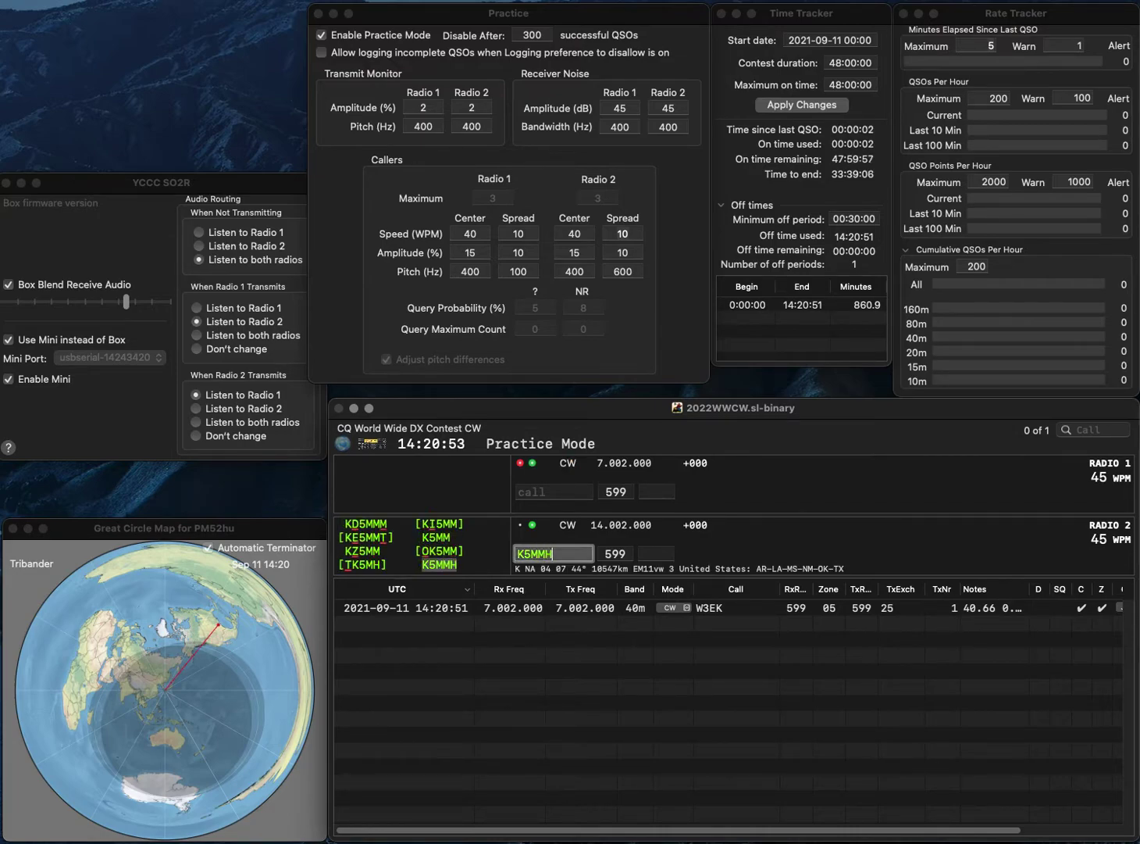
key("Return")
type("1FKF")
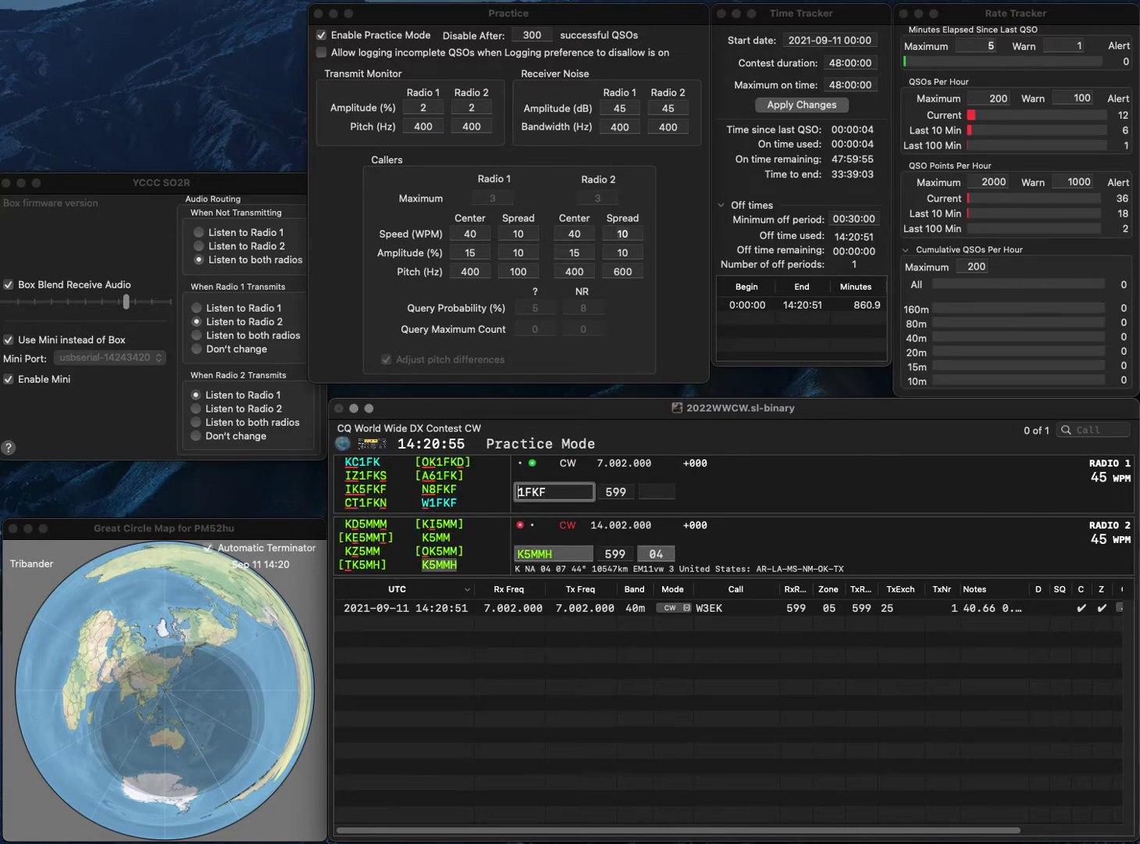
key("Return")
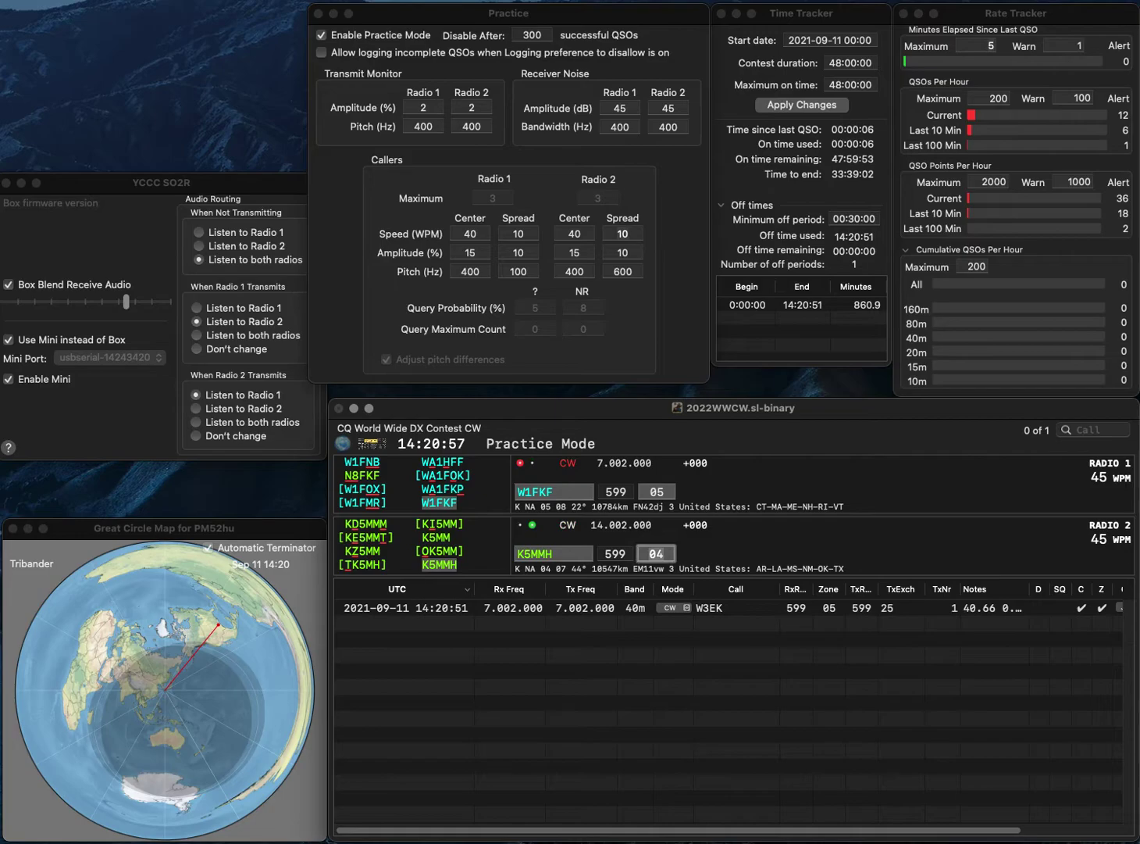
key("Return")
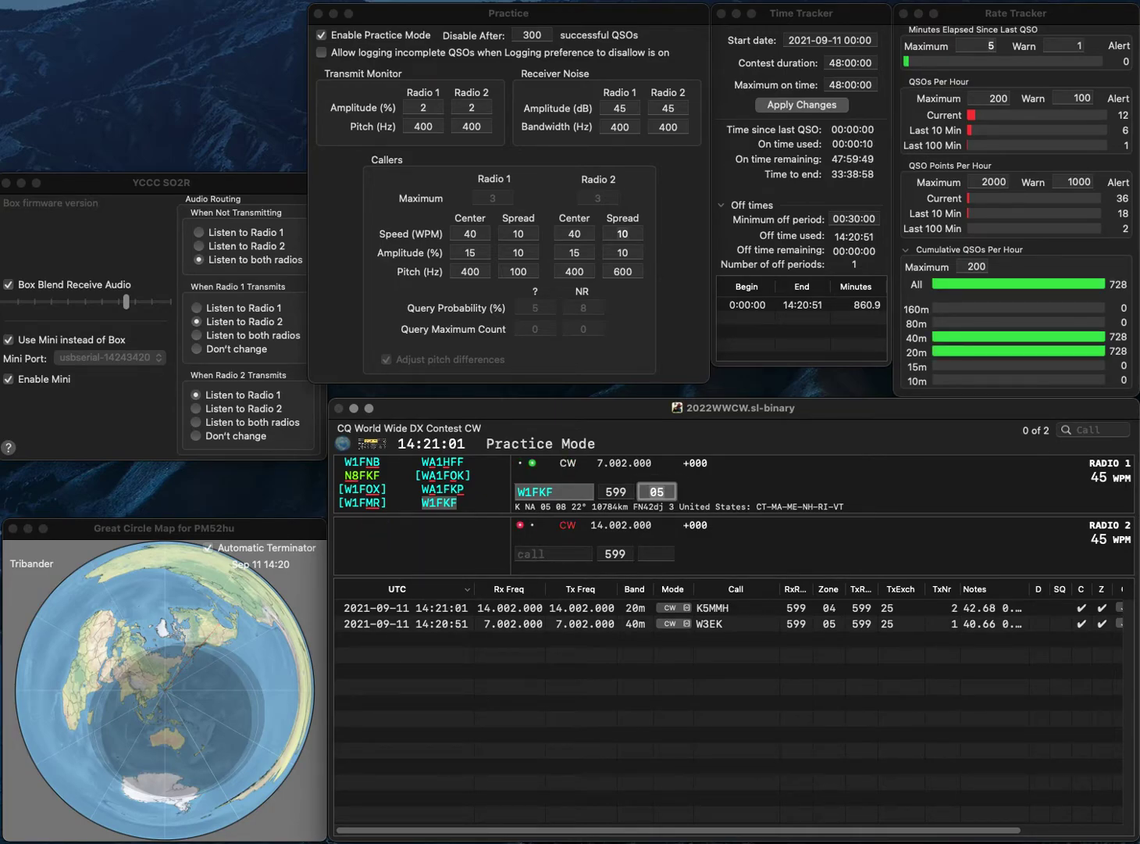
key("Return")
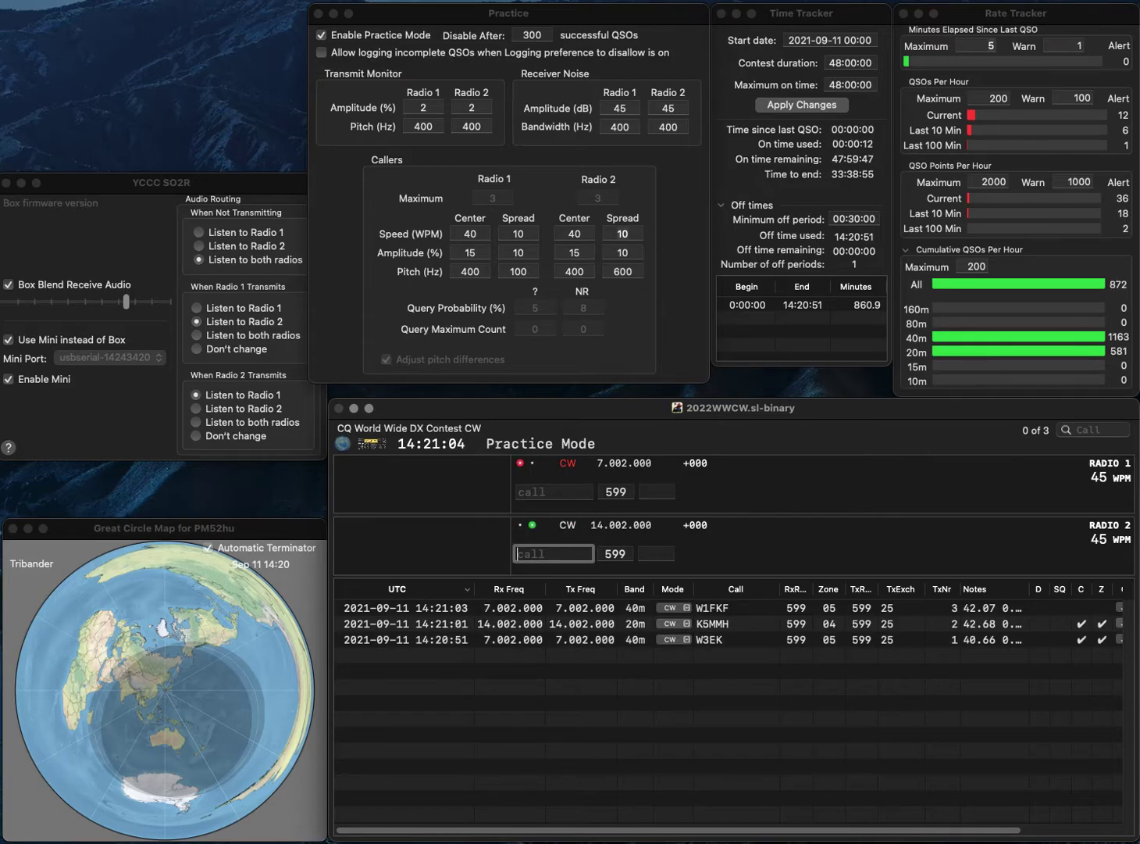
type("LZ7A")
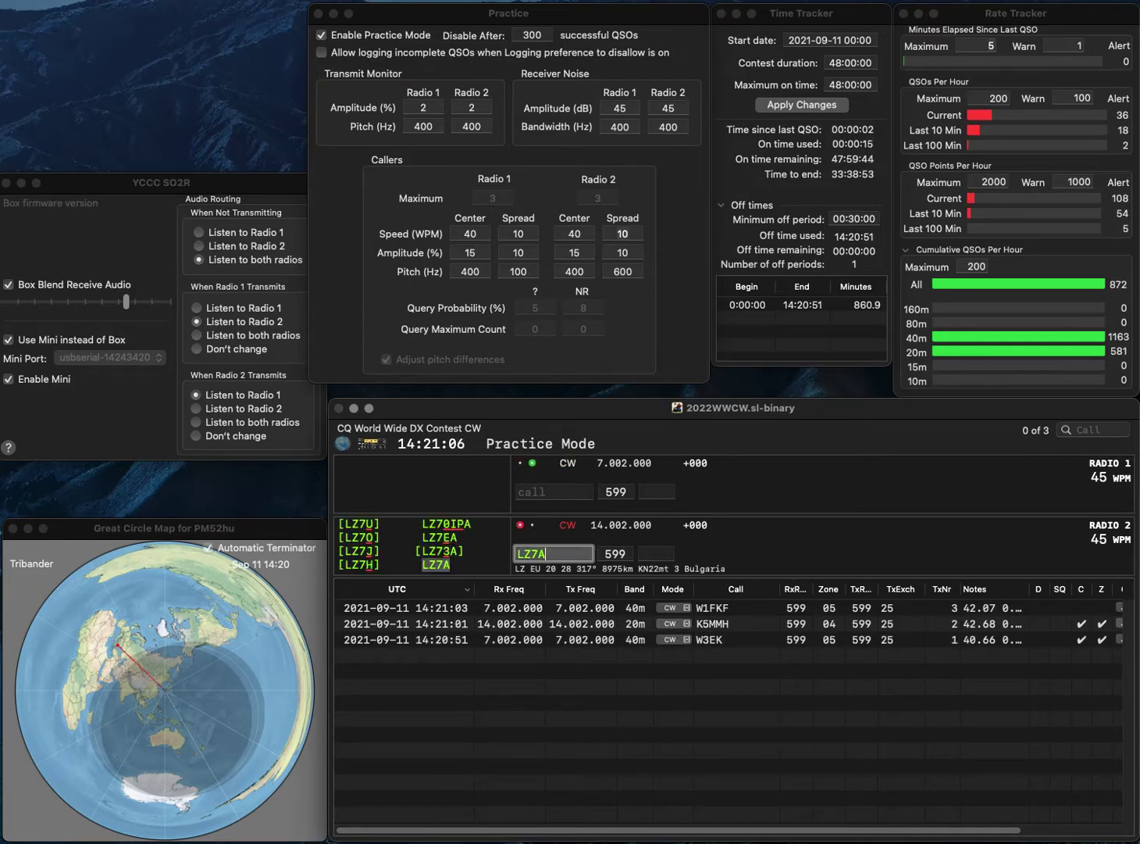
key("Return")
type("HA0GK")
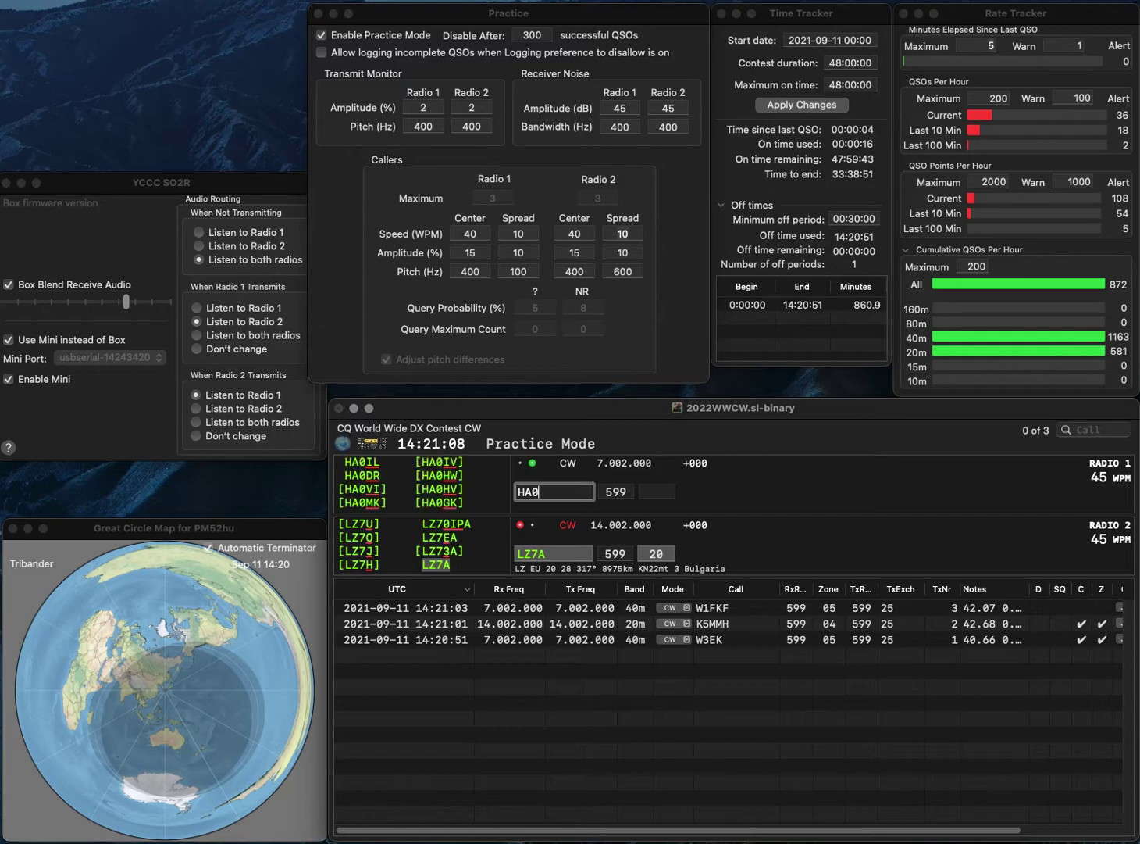
key("Return")
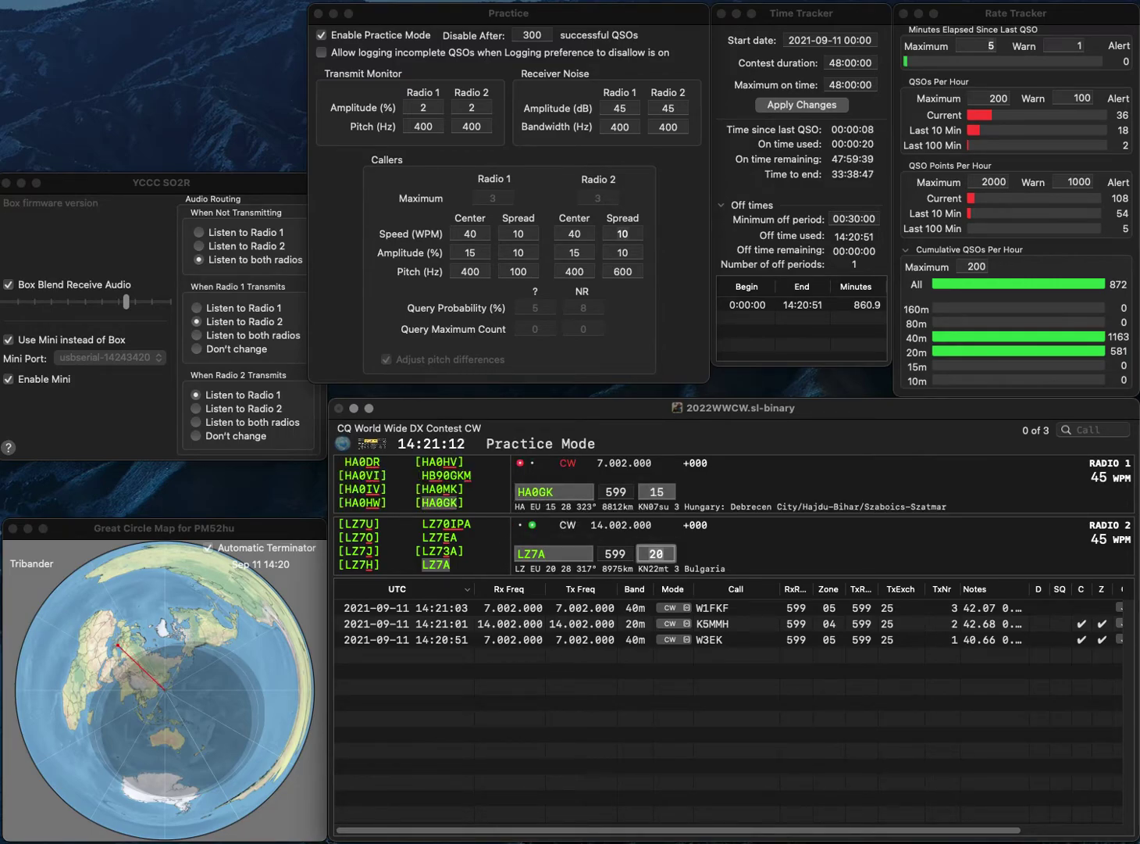
key("Return")
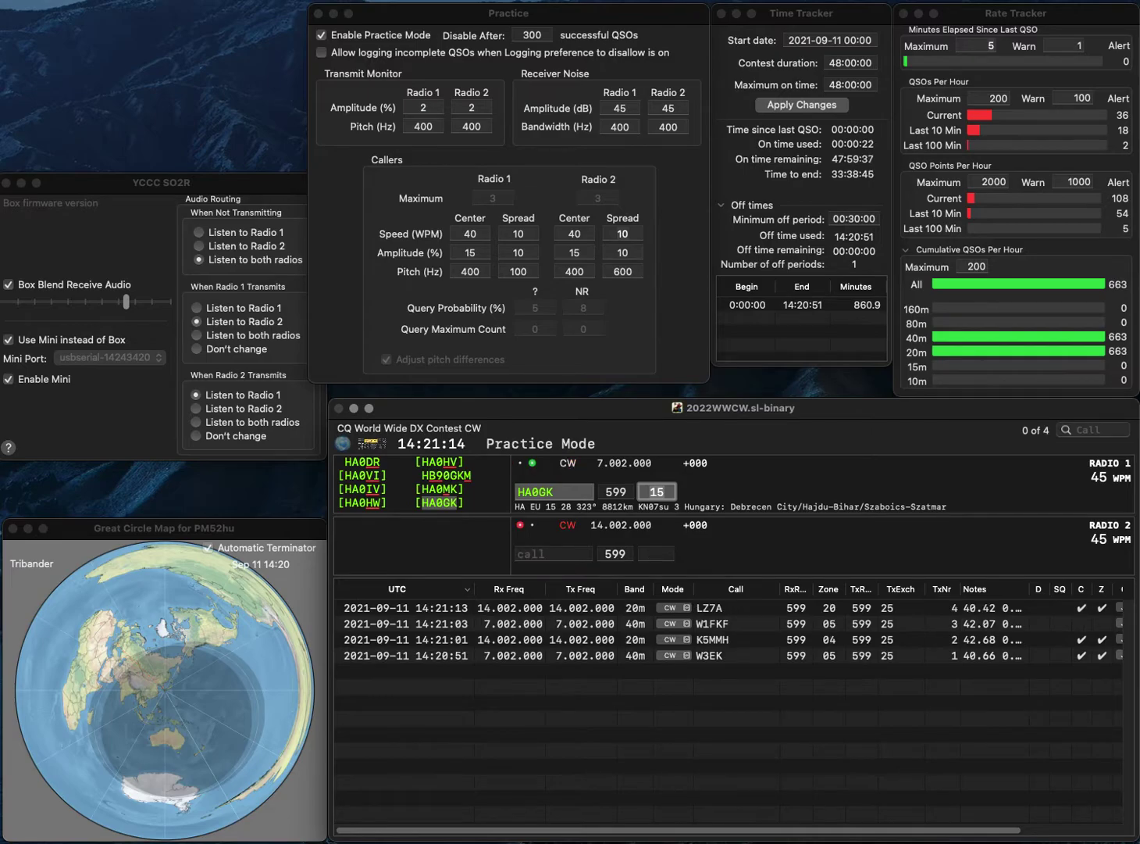
key("Return")
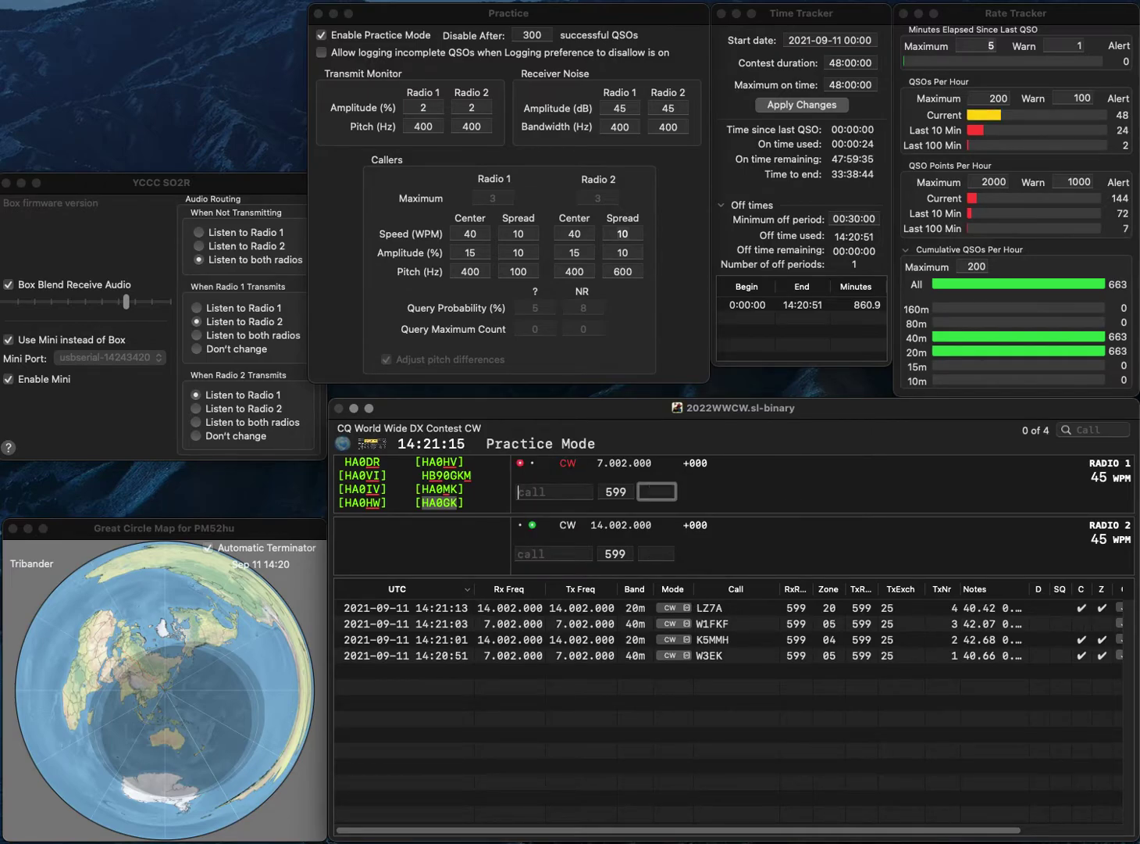
Work WB9ONU on Radio 2 and WB0TEV on Radio 1, and log both contacts
type("WB9ONU")
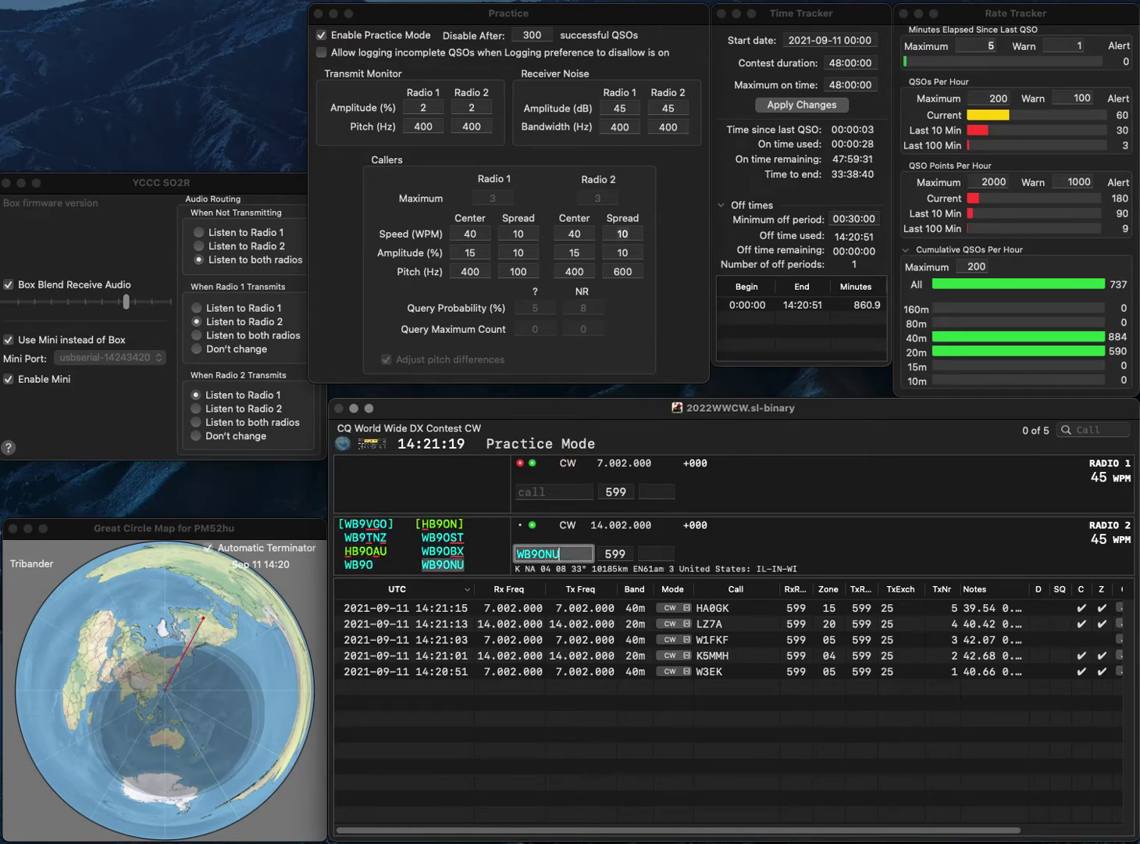
key("Return")
type("WB0TIV")
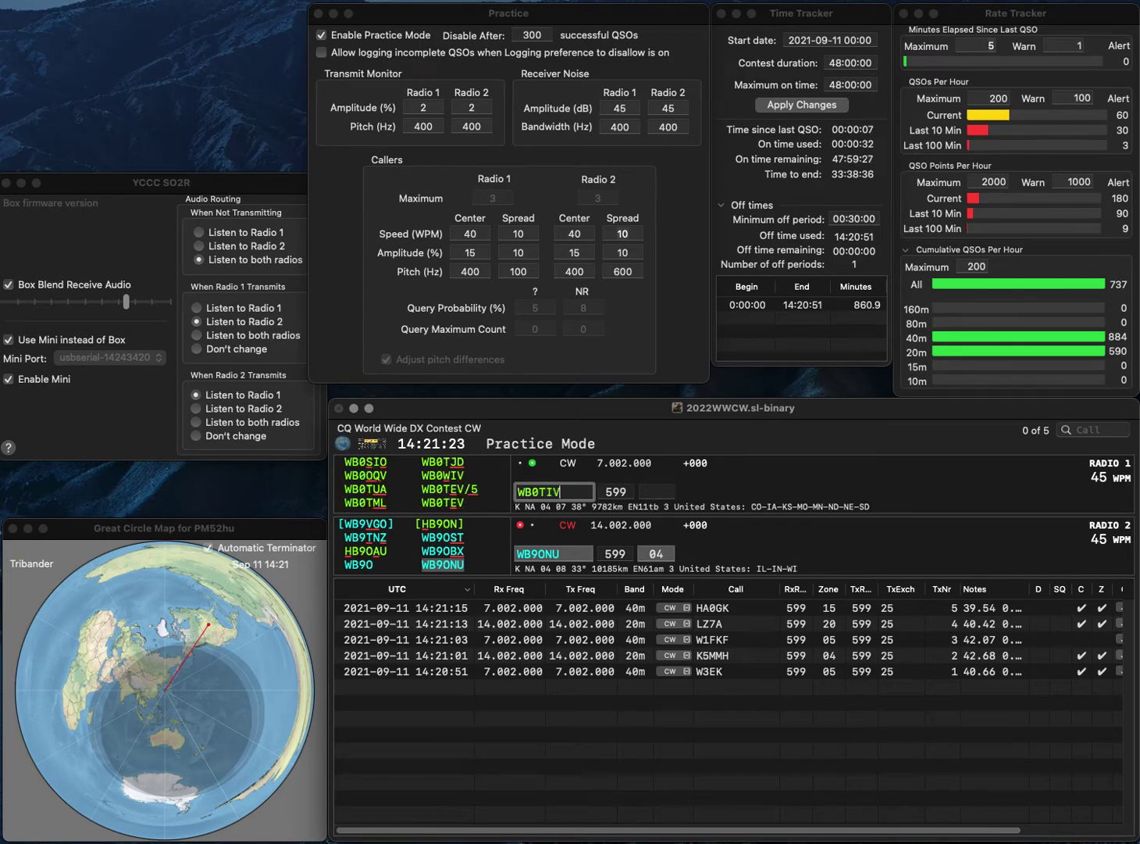
key("BackSpace")
key("BackSpace")
type("EV")
key("Return")
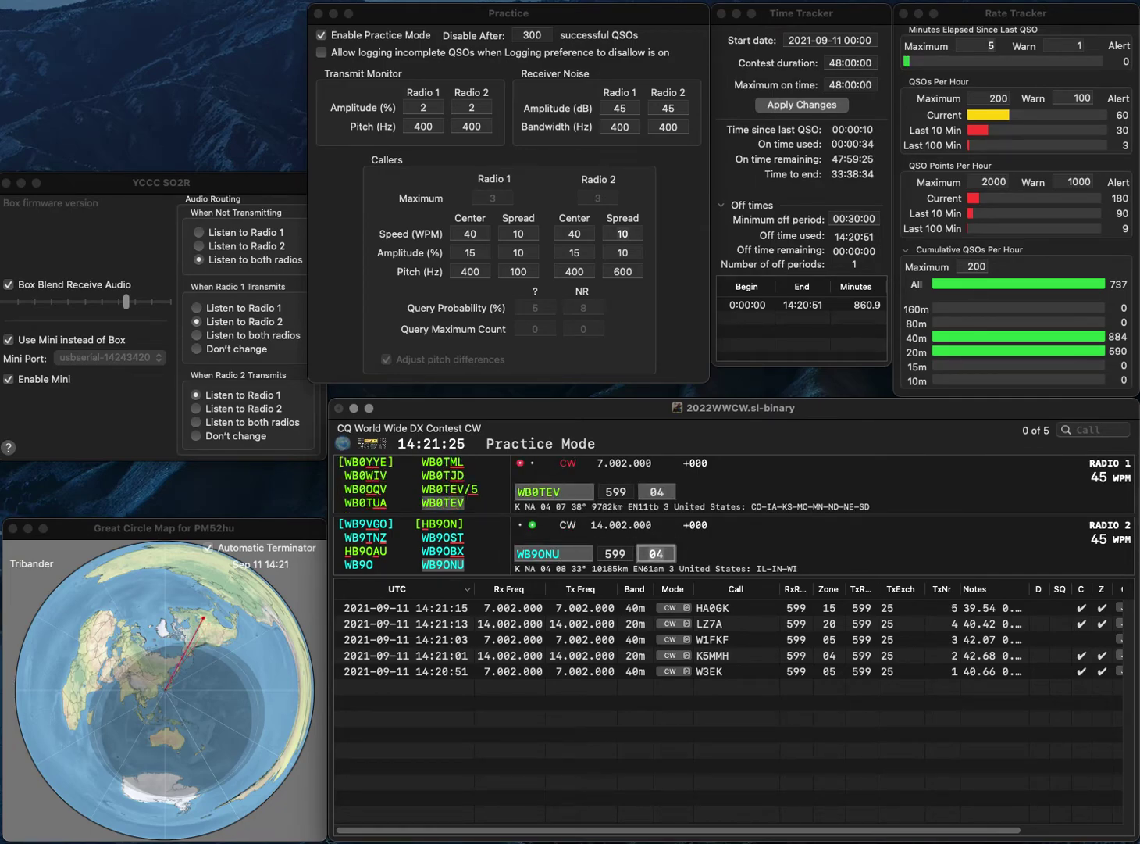
key("Up")
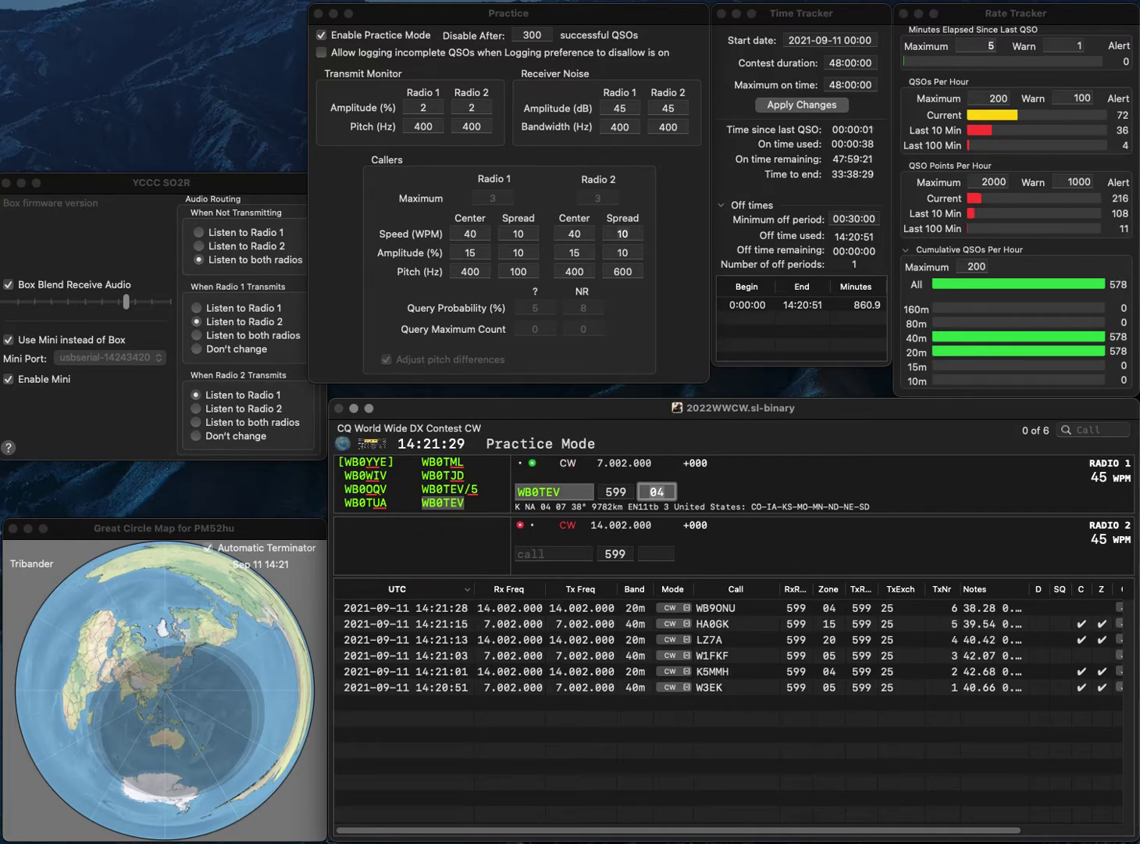
key("Return")
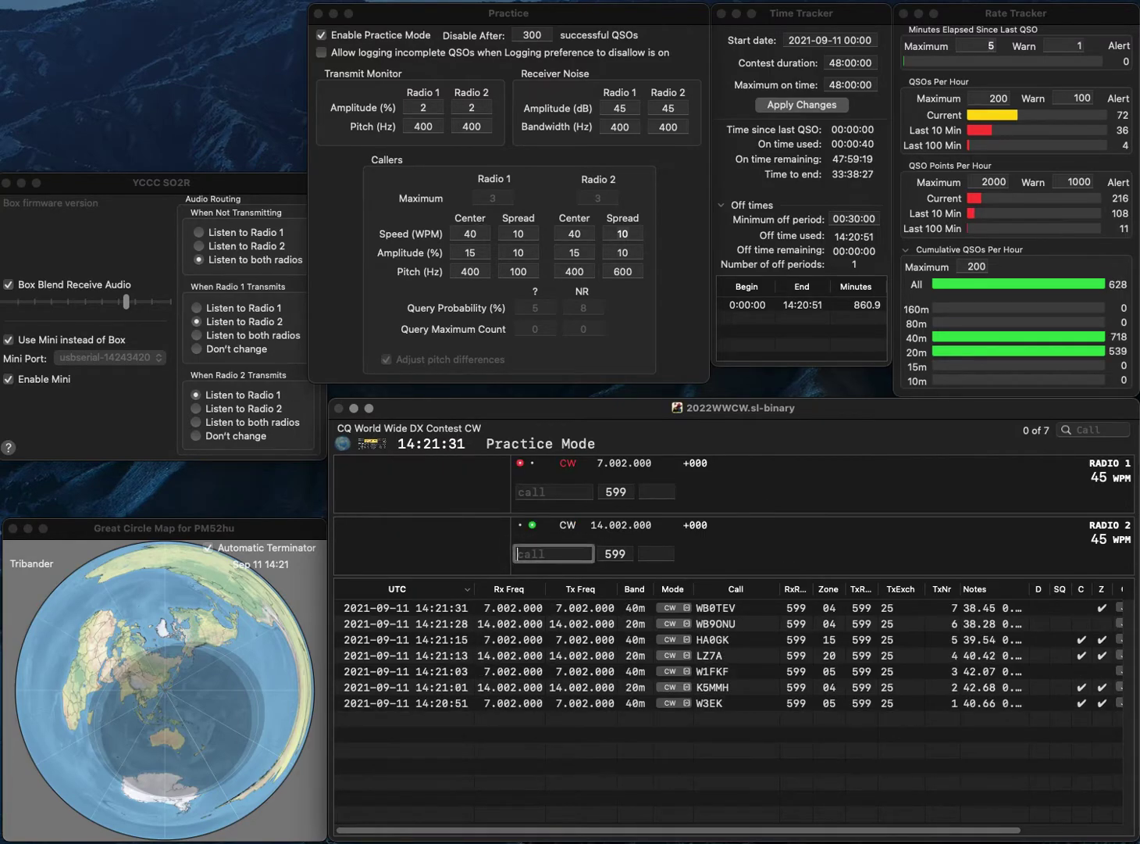
type("K0DGX")
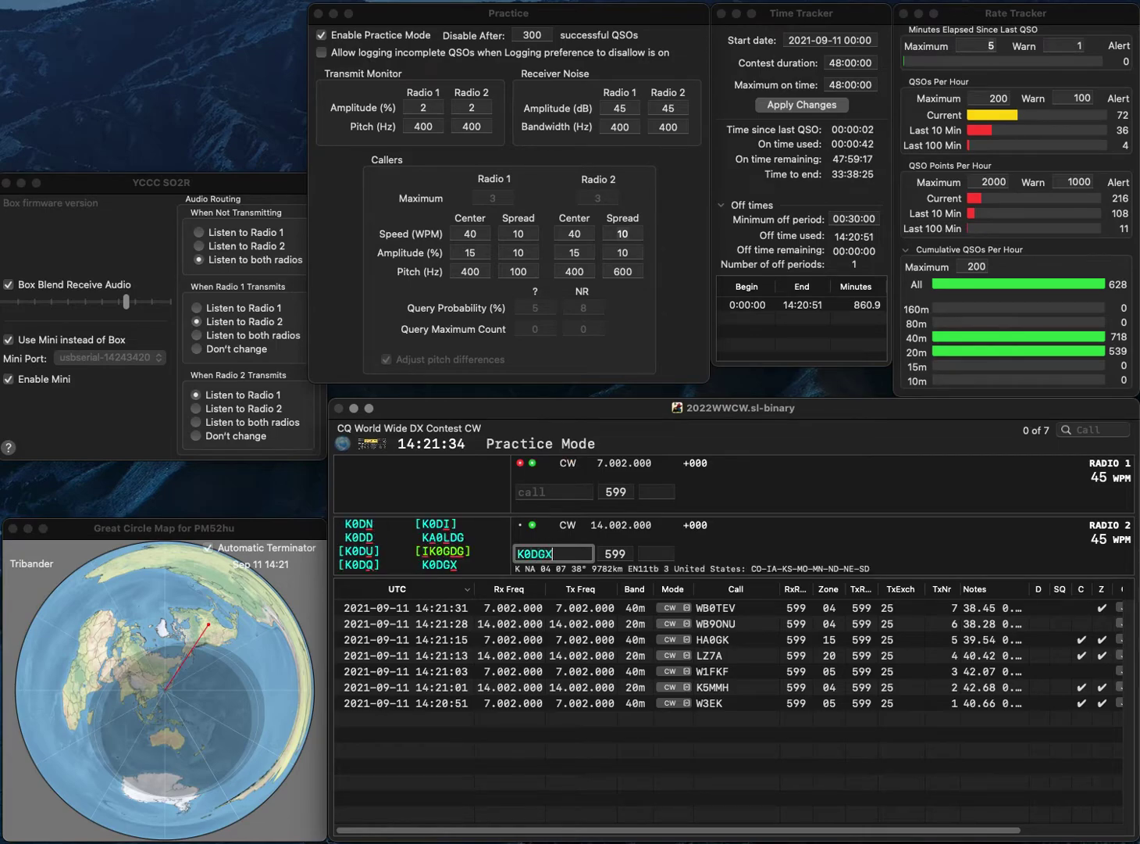
key("Return")
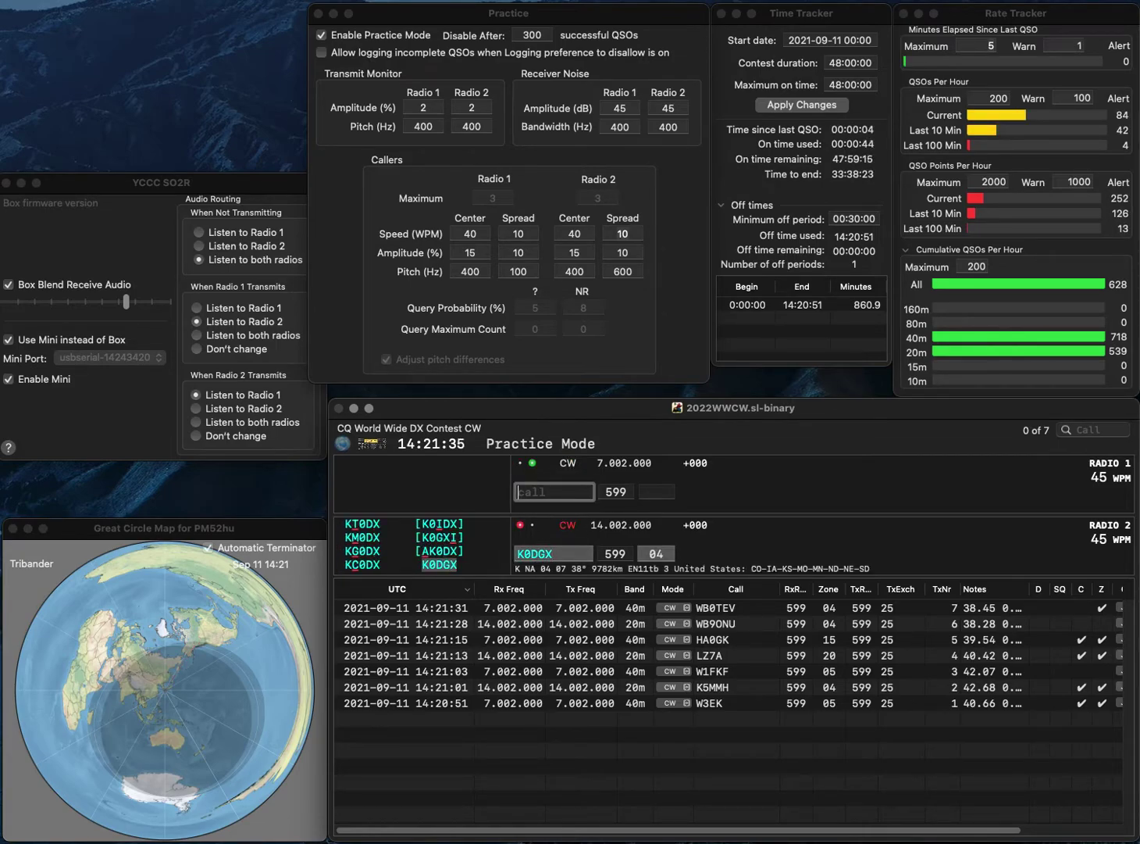
type("CBK")
key("Return")
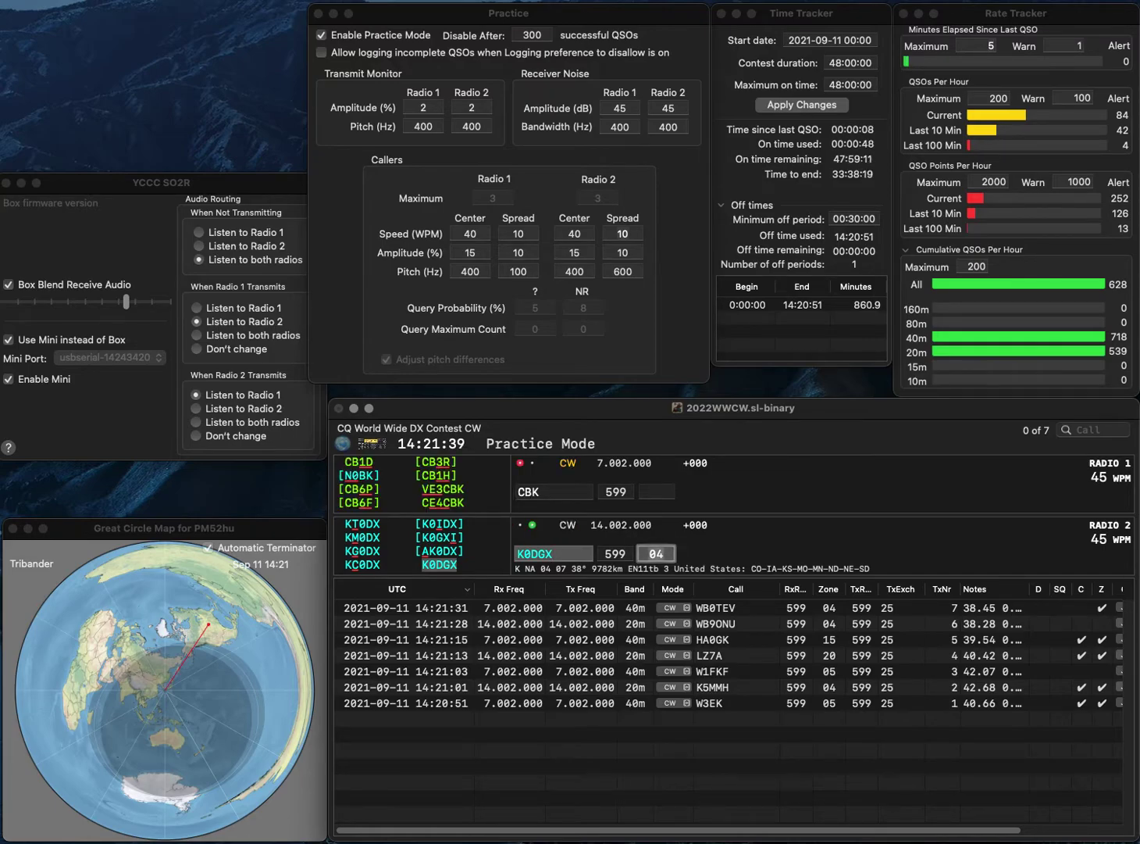
key("Return")
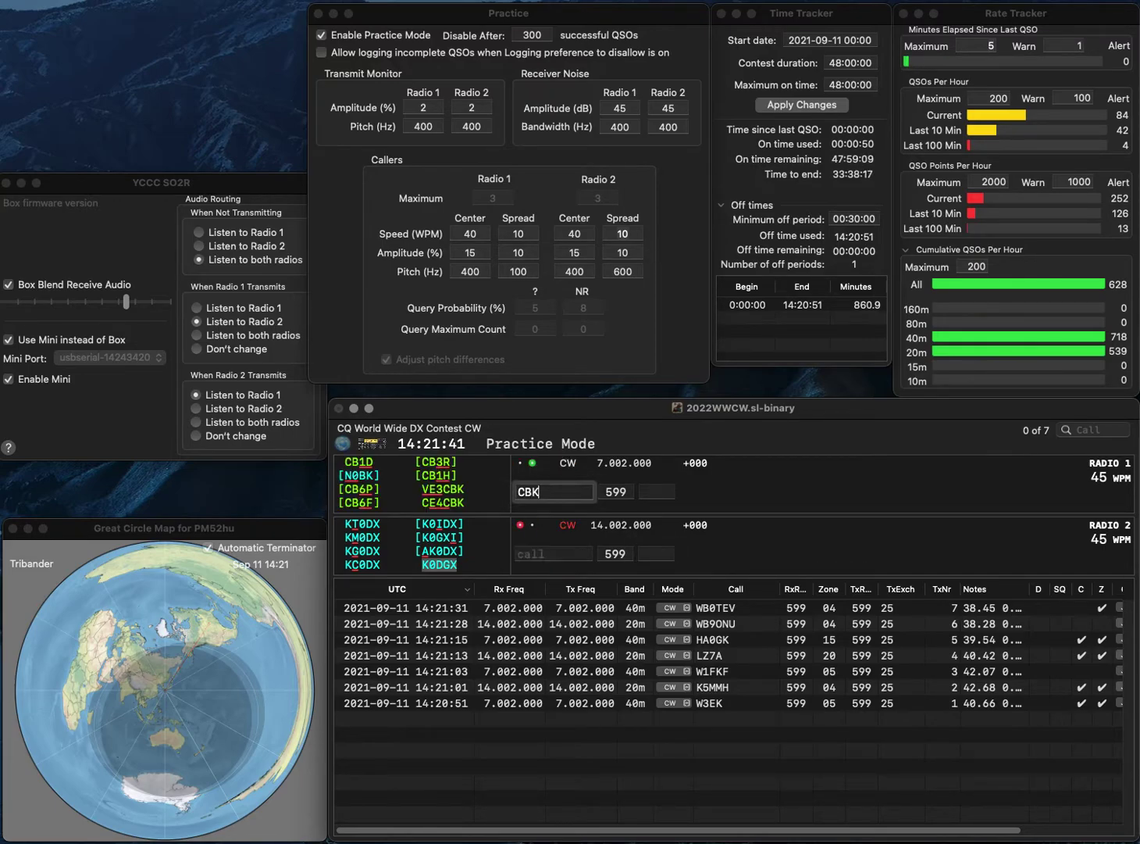
Complete the Radio 1 call as CE4CBK, work KK9DX on Radio 2, and log both contacts
type("CE4")
key("Return")
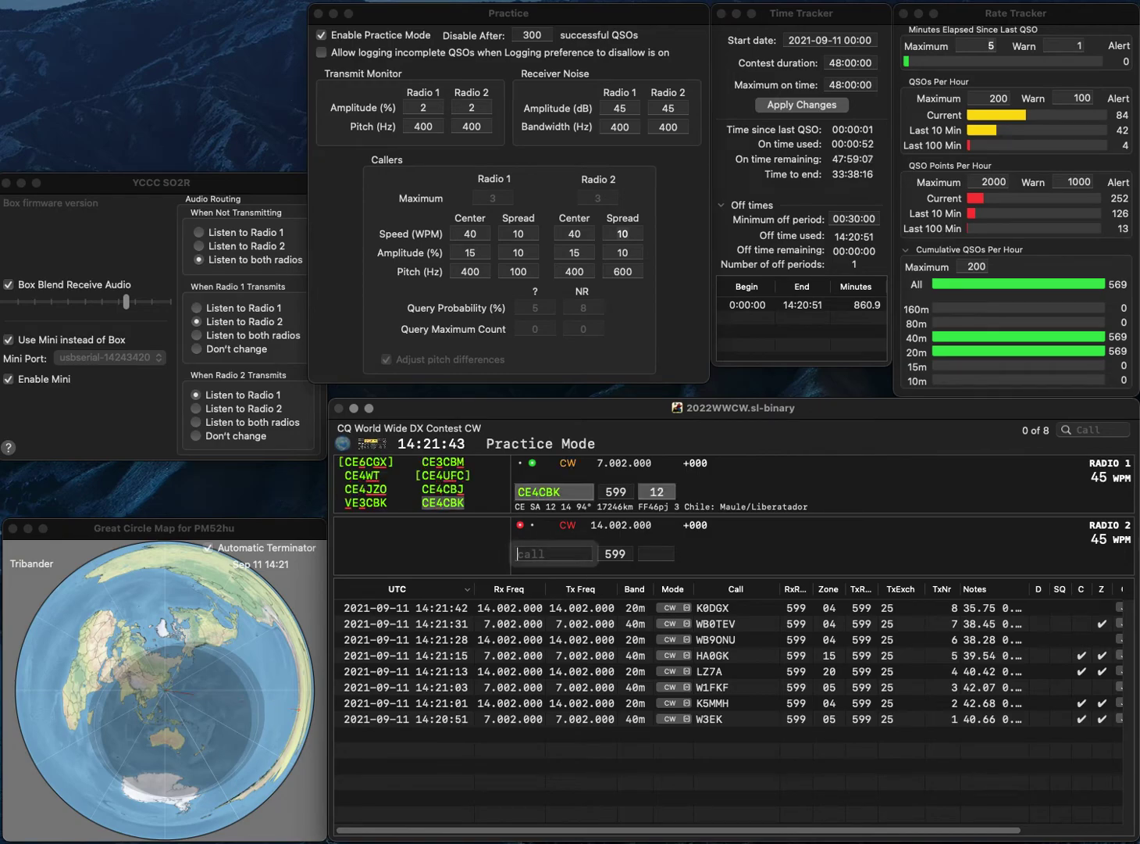
type("KK9DX")
key("Return")
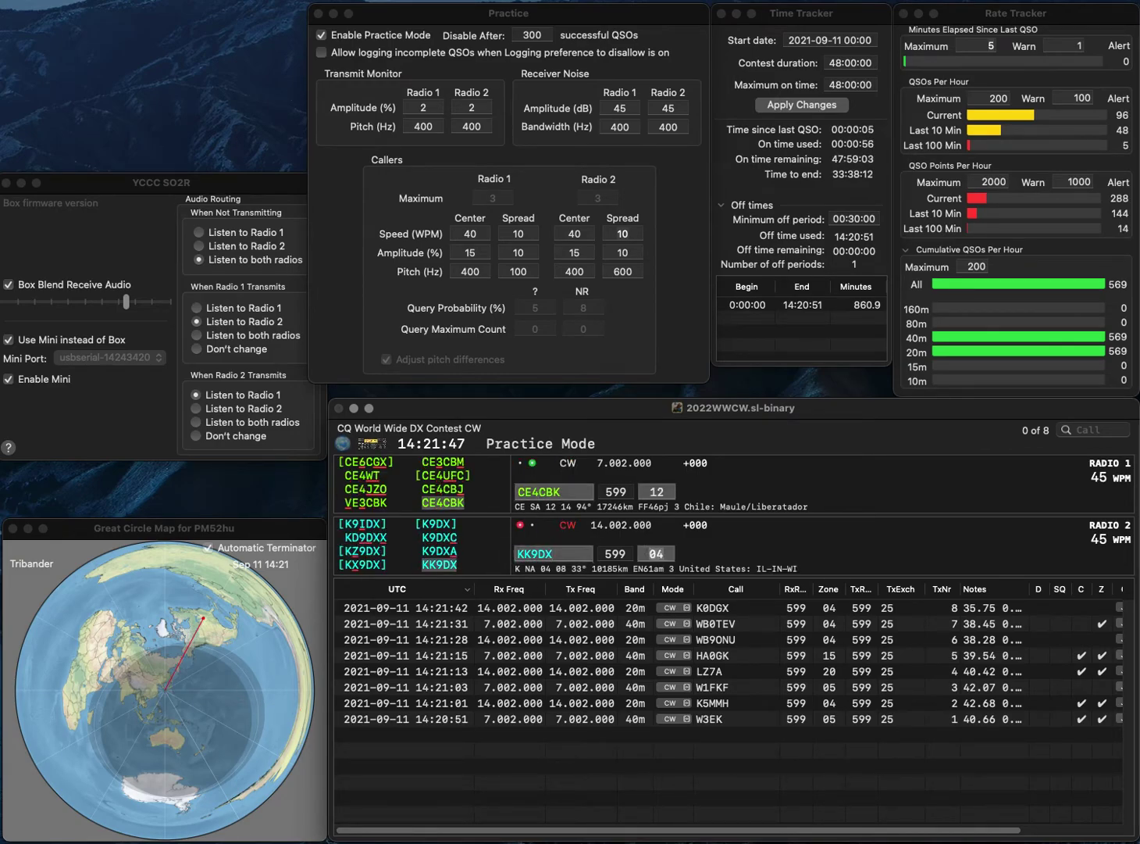
key("Return")
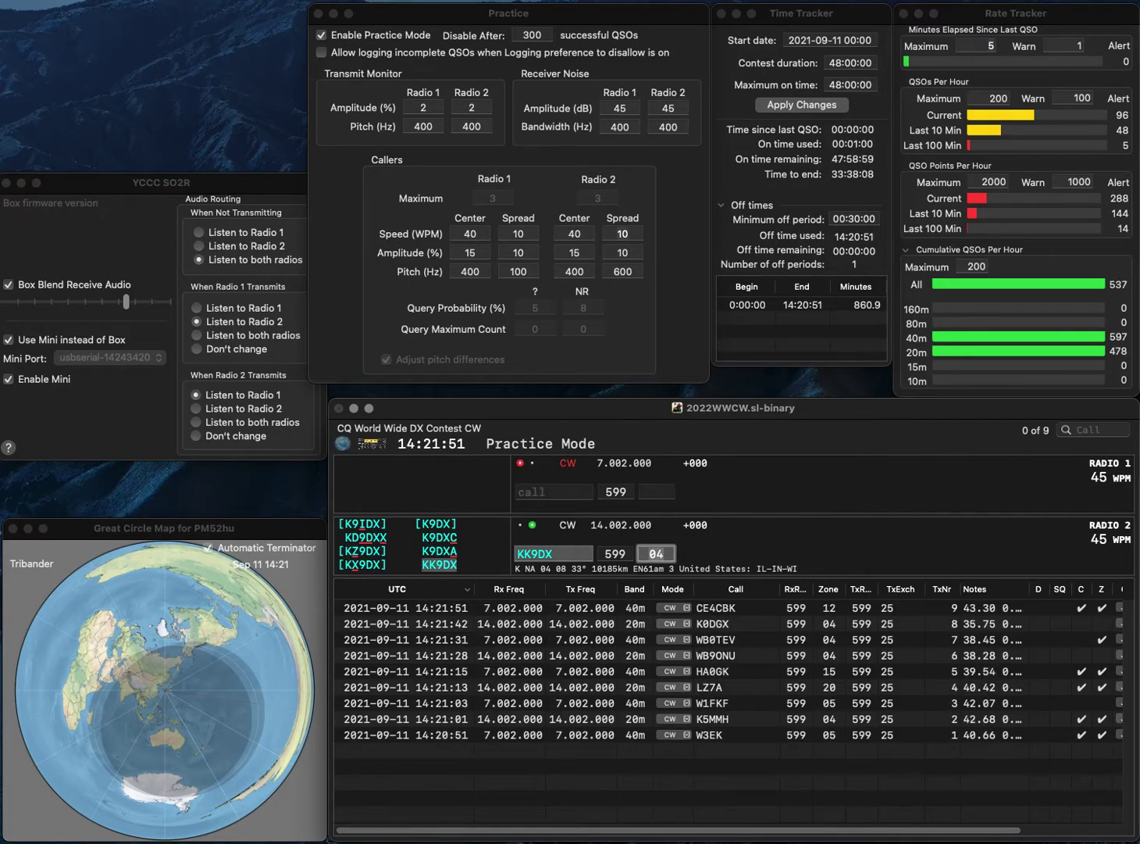
key("Return")
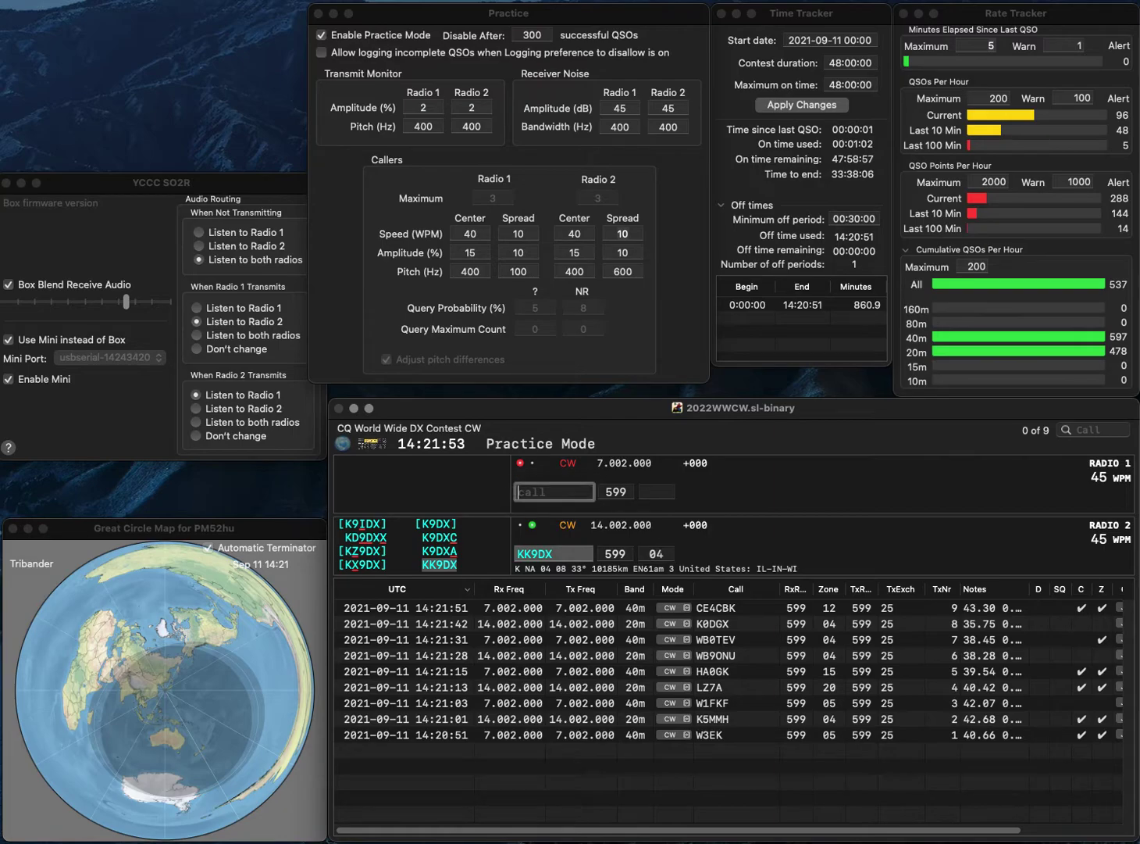
Work KO4W on Radio 1 and WB2TRI on Radio 2, and log both contacts
type("KO")
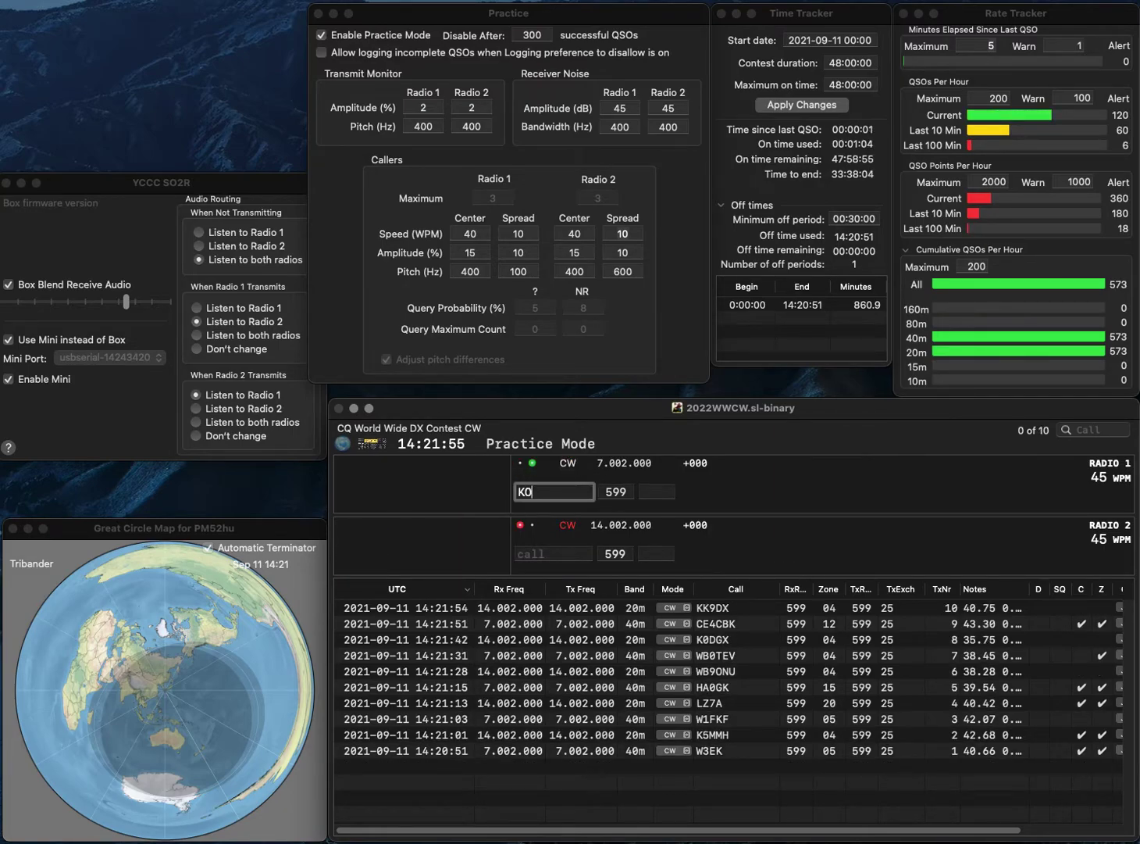
type("4W")
key("Return")
type("WB")
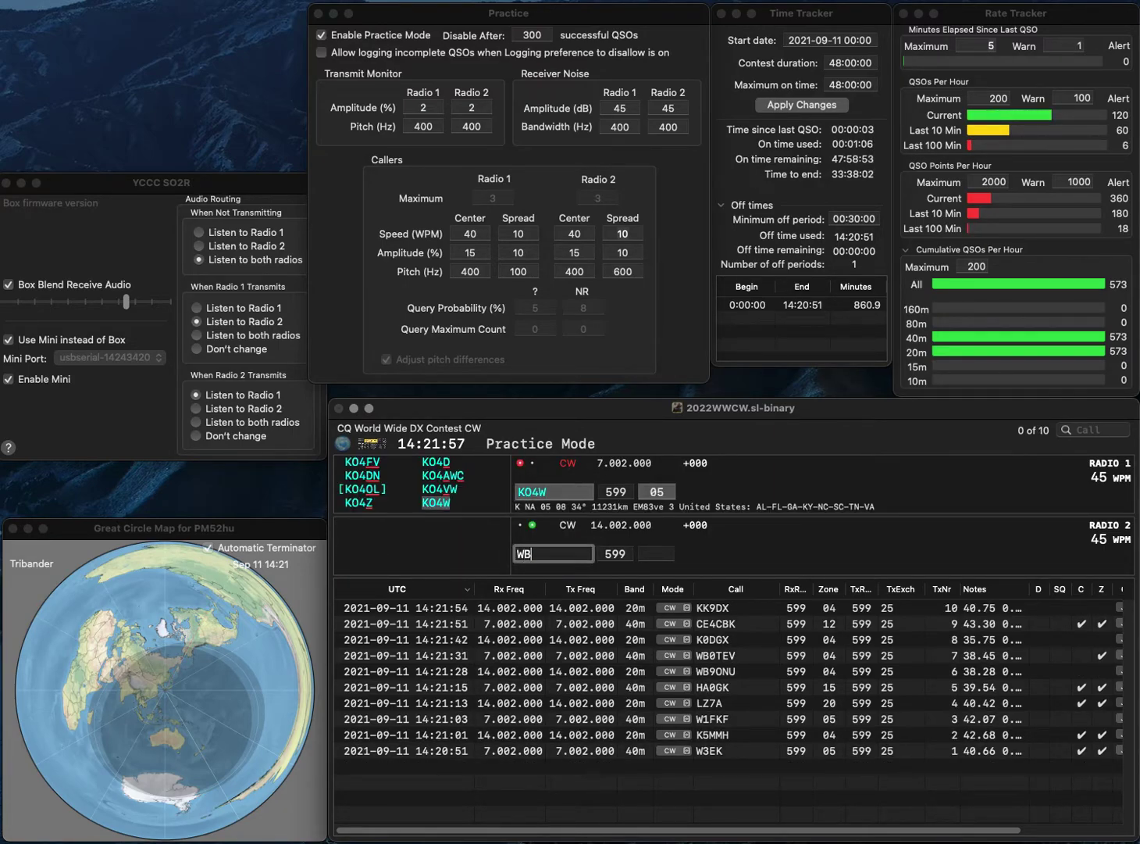
type("2TRI")
key("Return")
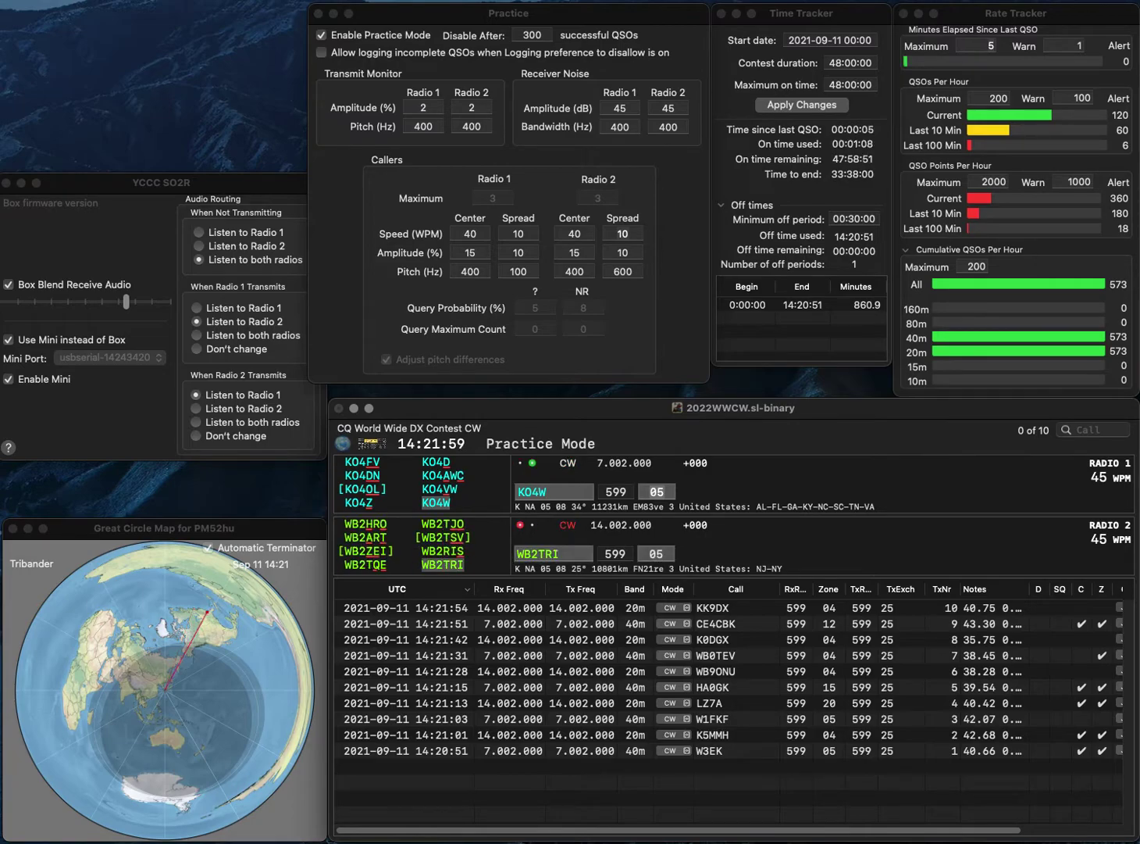
key("Return")
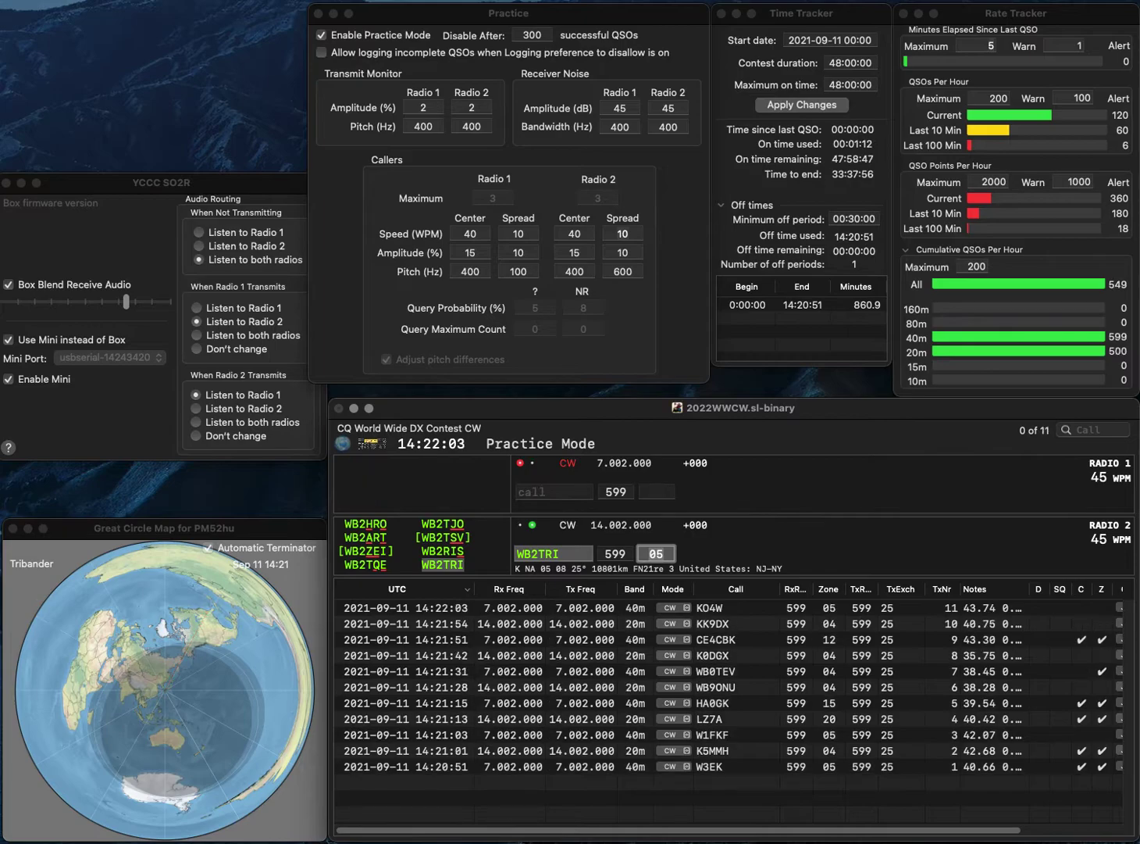
key("Return")
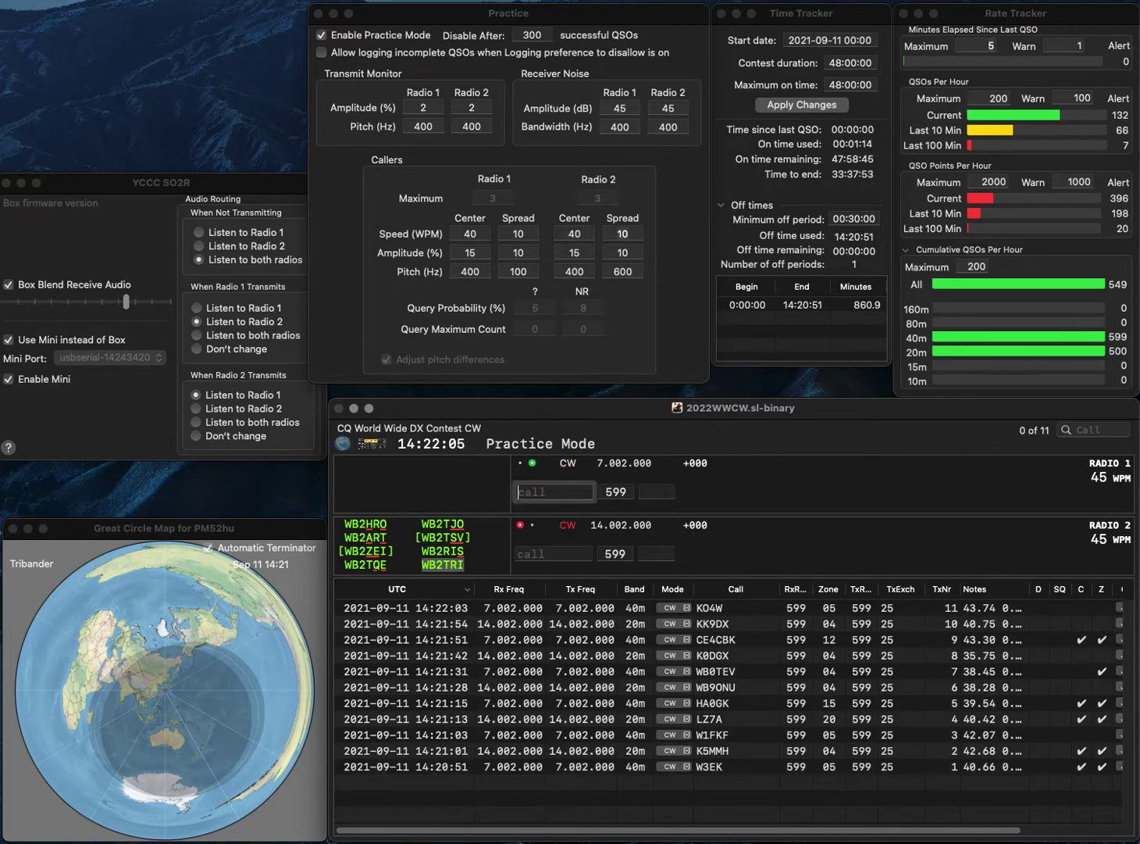
Work UI7C on Radio 1 and DL2YMR on Radio 2, and log both contacts
type("UIC")
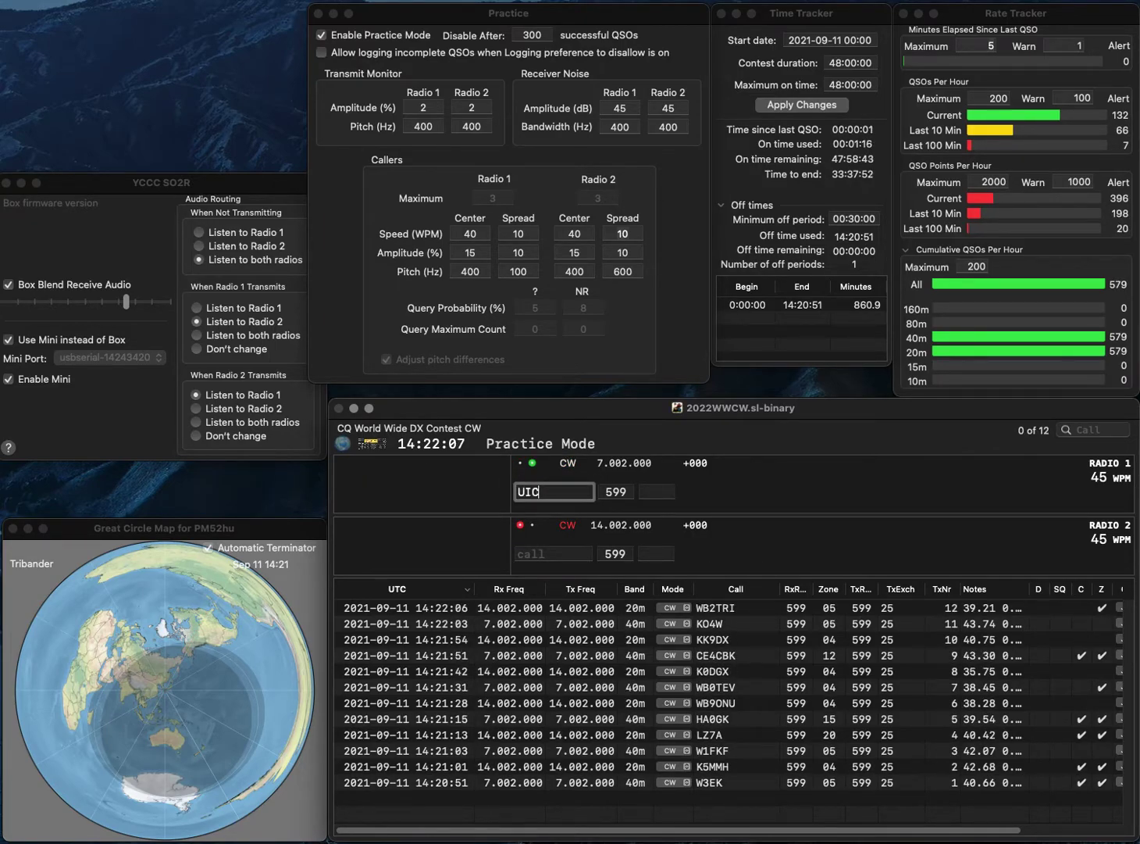
type("7")
key("Return")
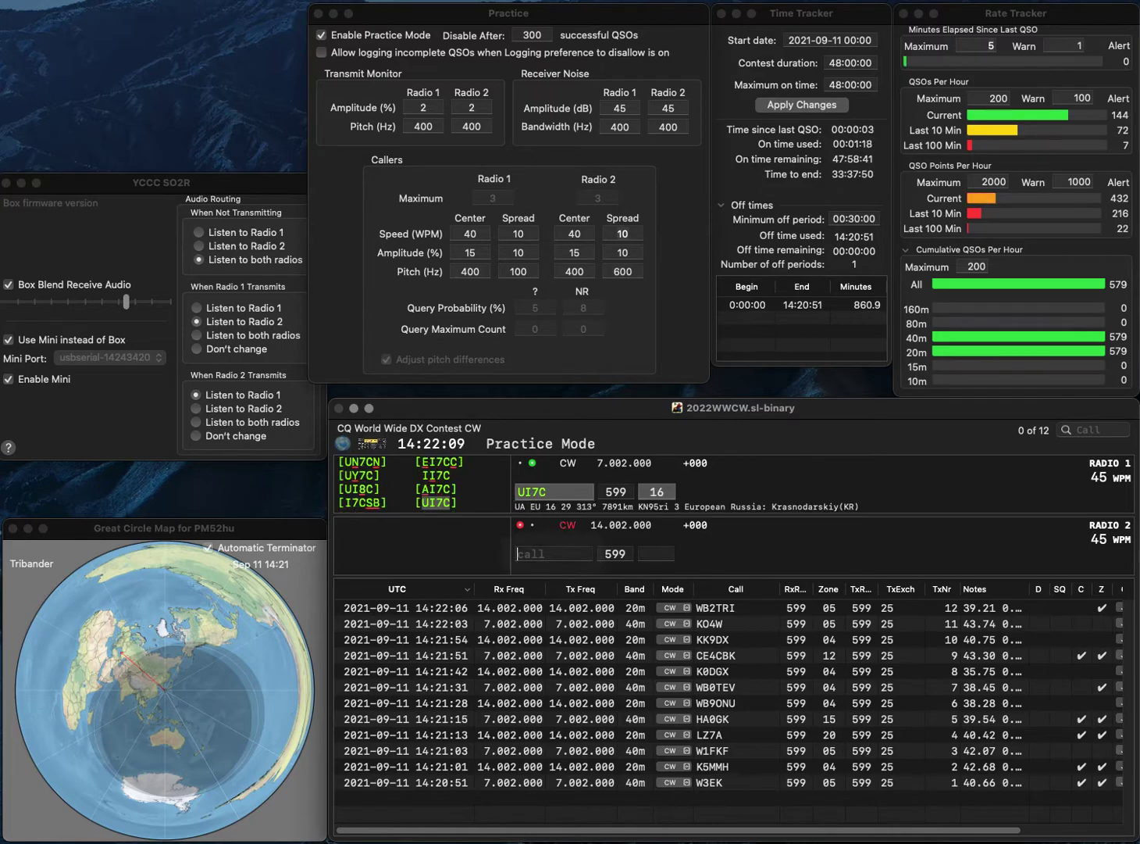
type("DL2")
type("YMR")
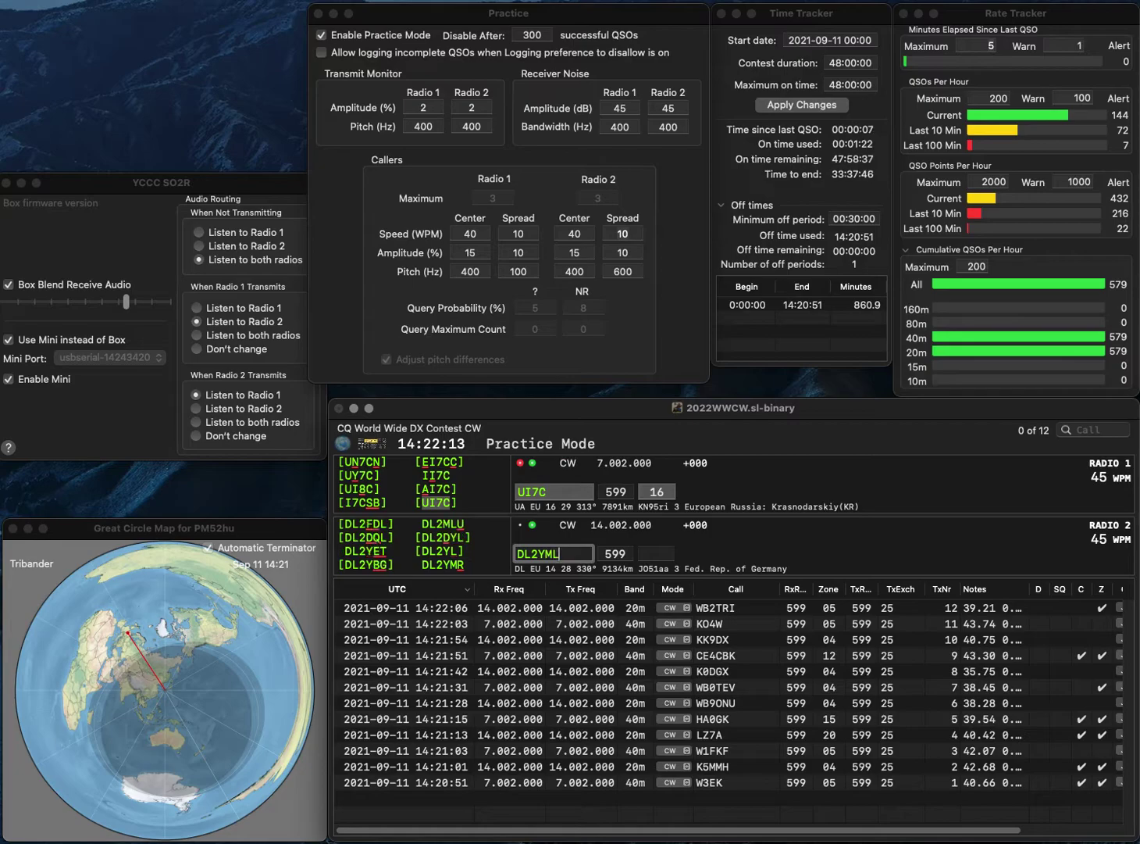
key("Return")
key("Return")
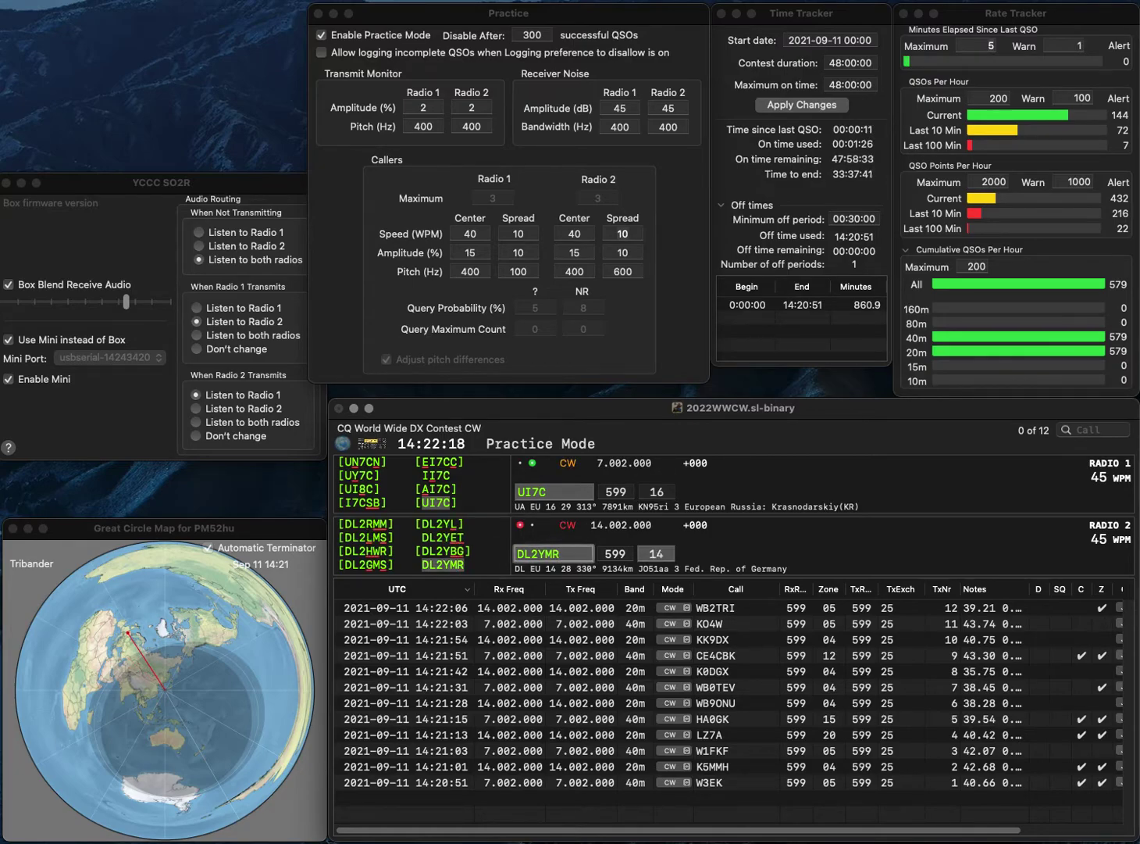
key("Return")
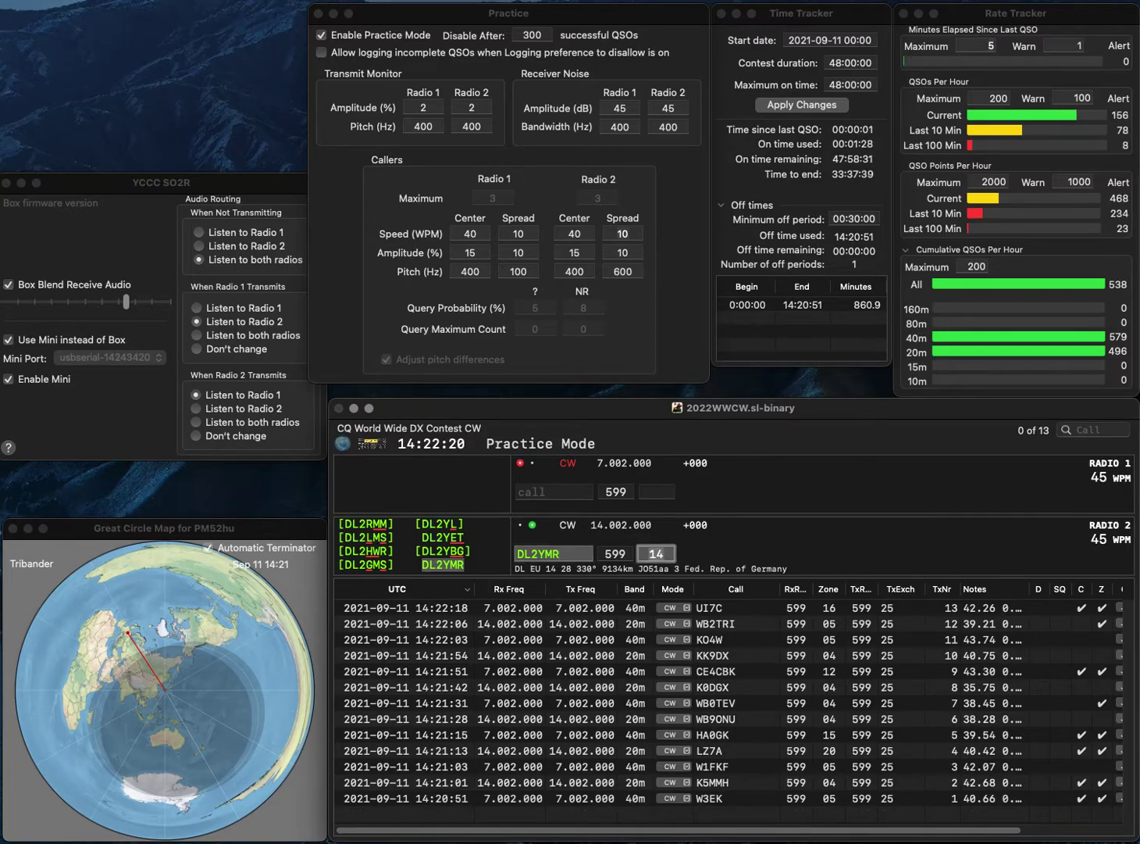
key("Return")
type("N7ZP")
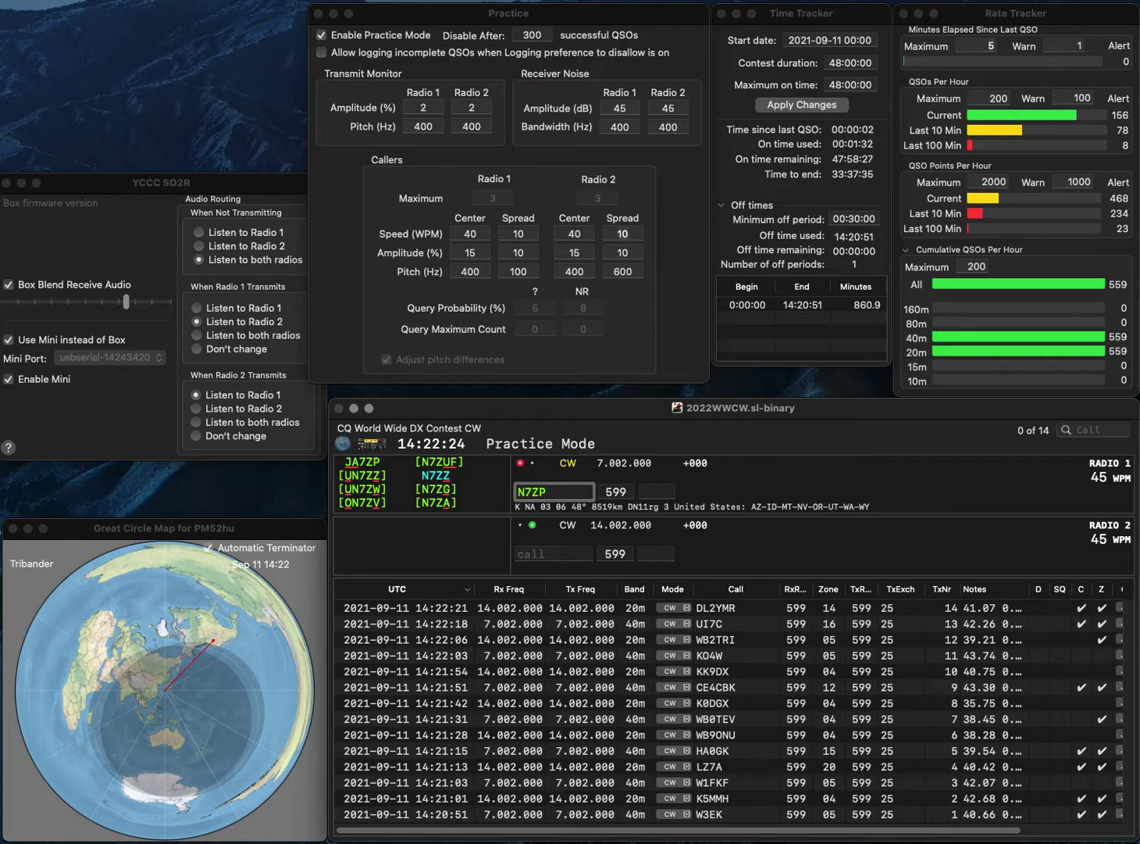
key("Return")
type("OH2SZ")
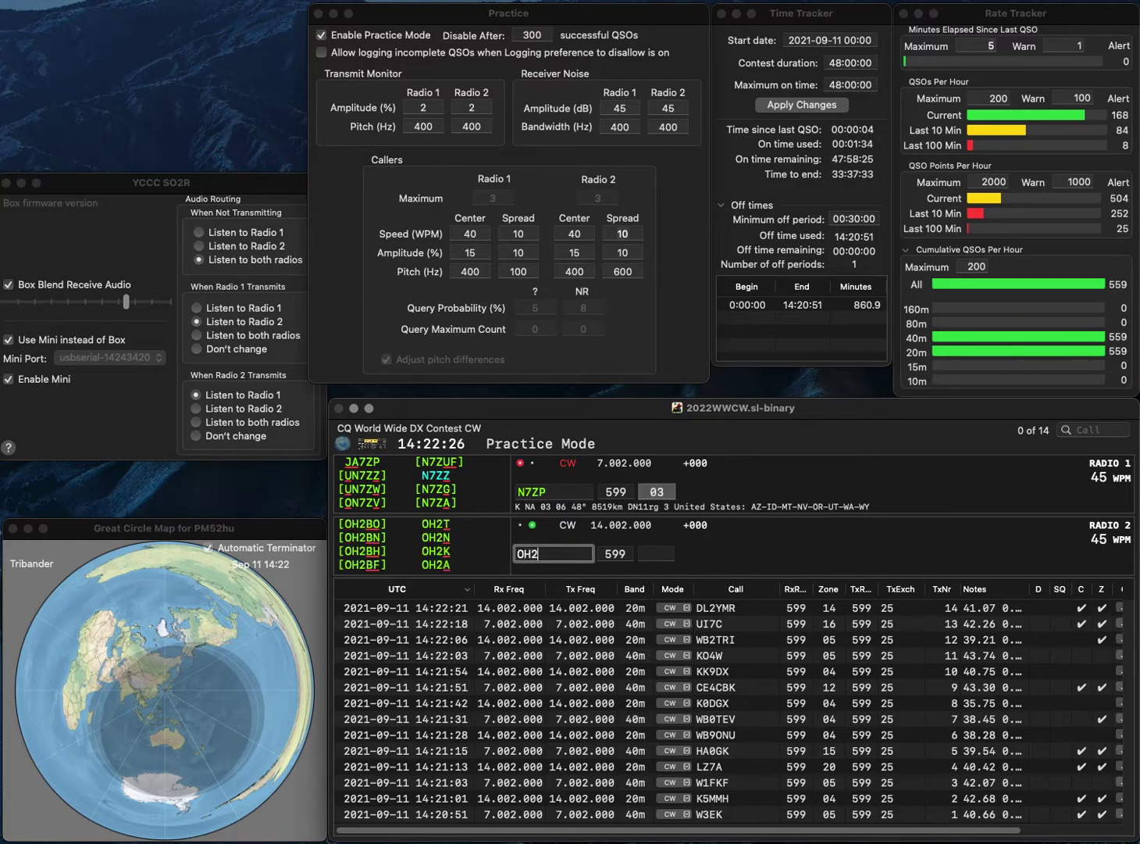
key("BackSpace")
type("HZ")
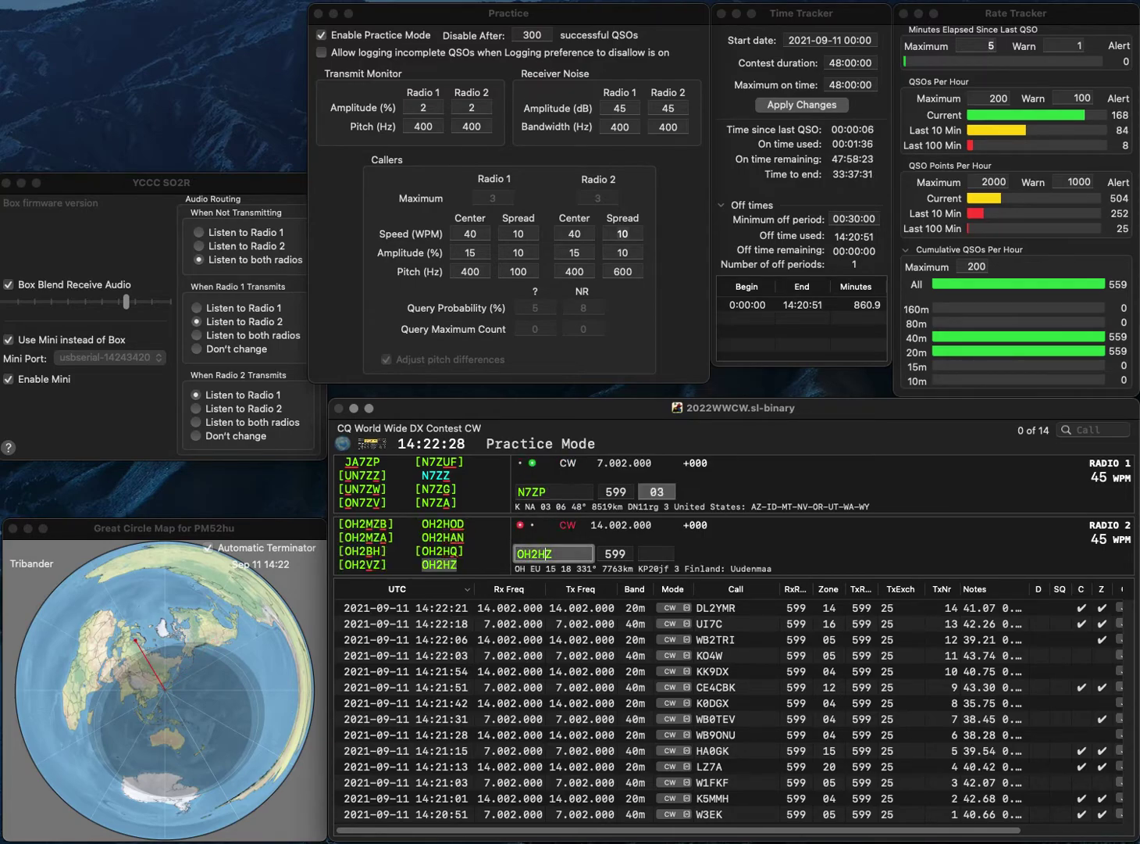
Send the Radio 2 exchange, correct the Radio 1 call to N7GP, and log both contacts
key("Return")
key("Left")
key("BackSpace")
type("G")
key("Return")
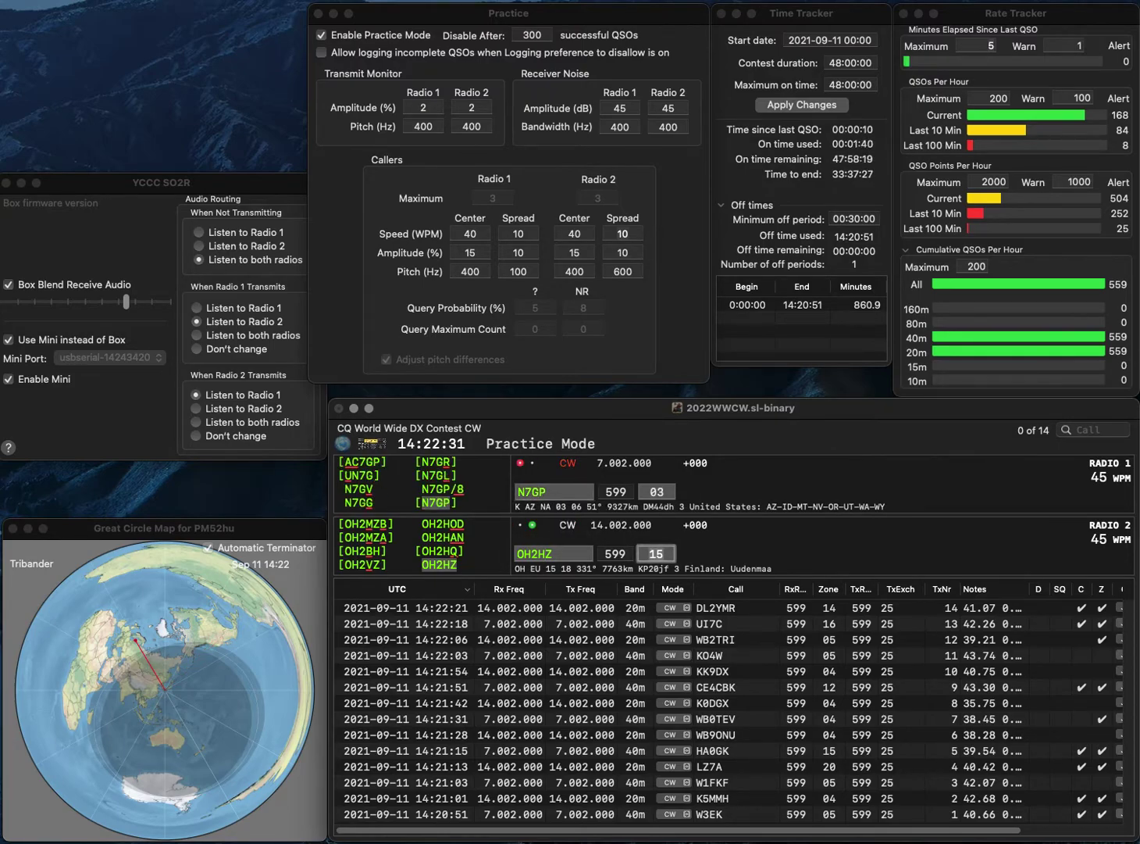
key("Return")
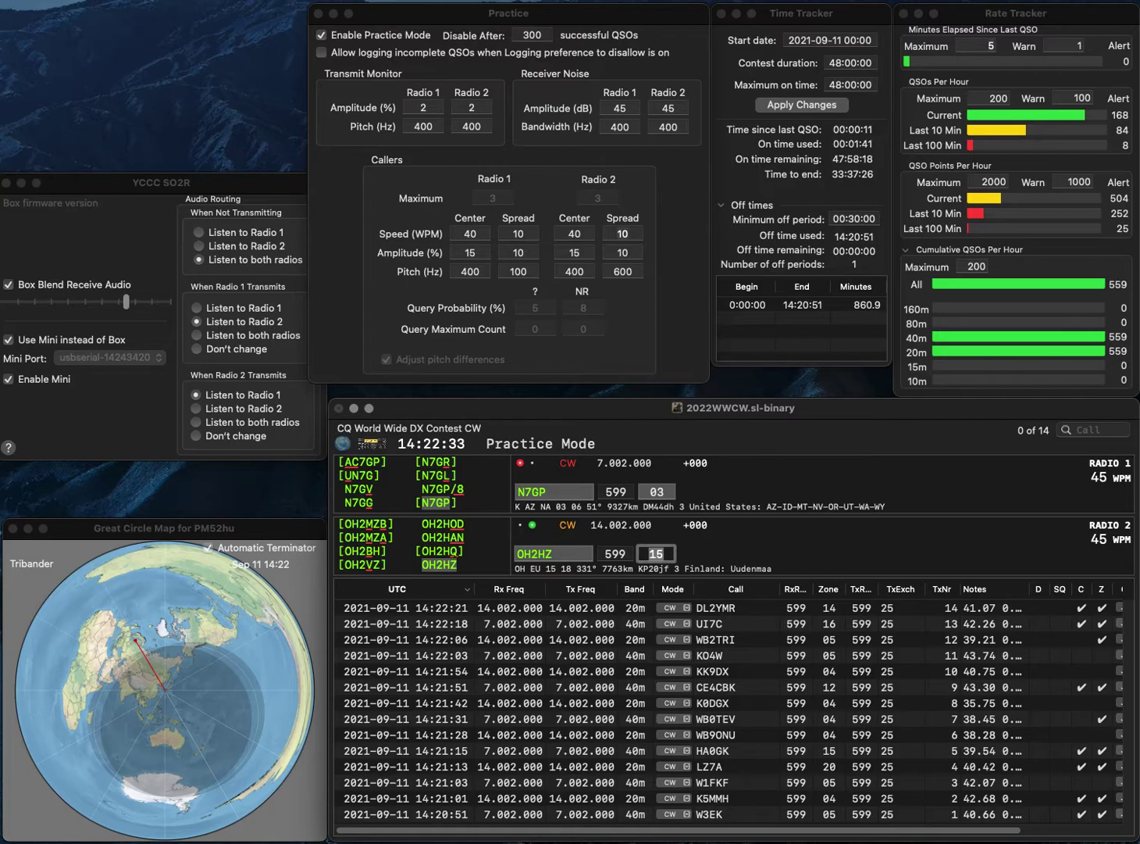
key("Return")
type("DC8TT")
key("Return")
type("KA1ZD")
key("Return")
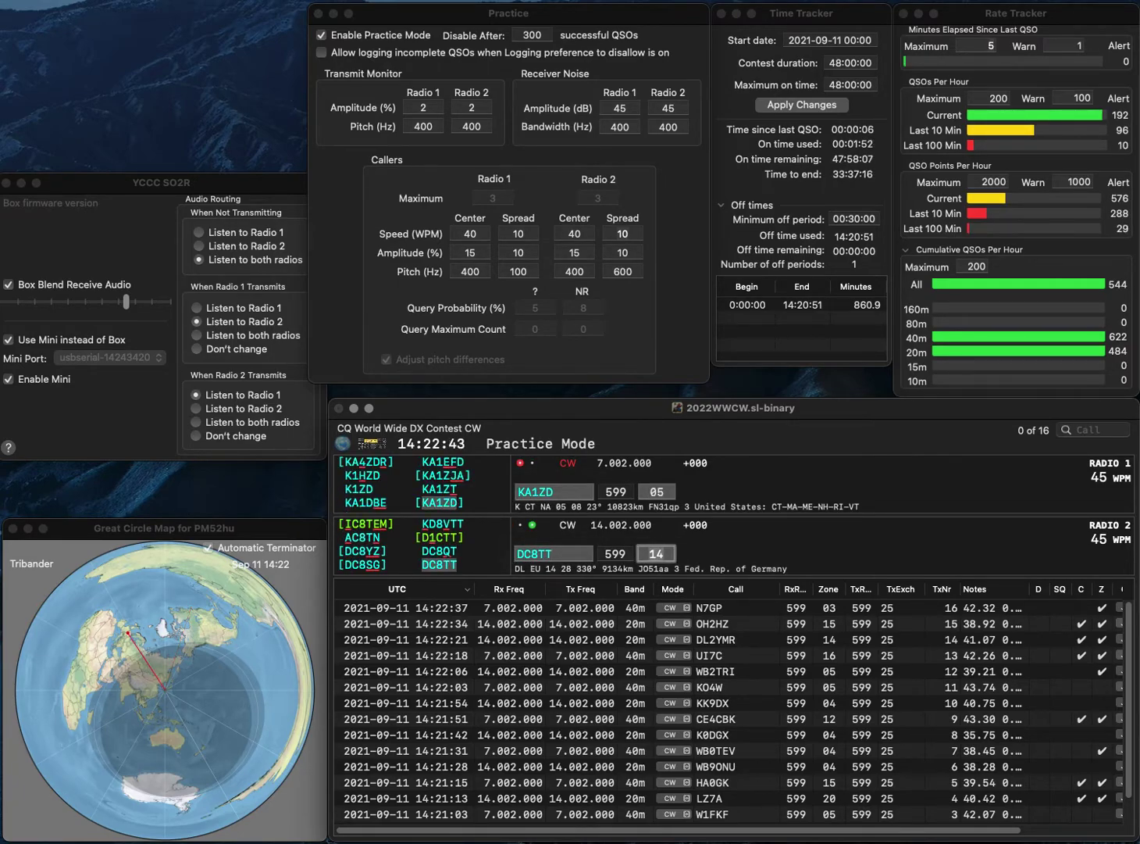
key("Return")
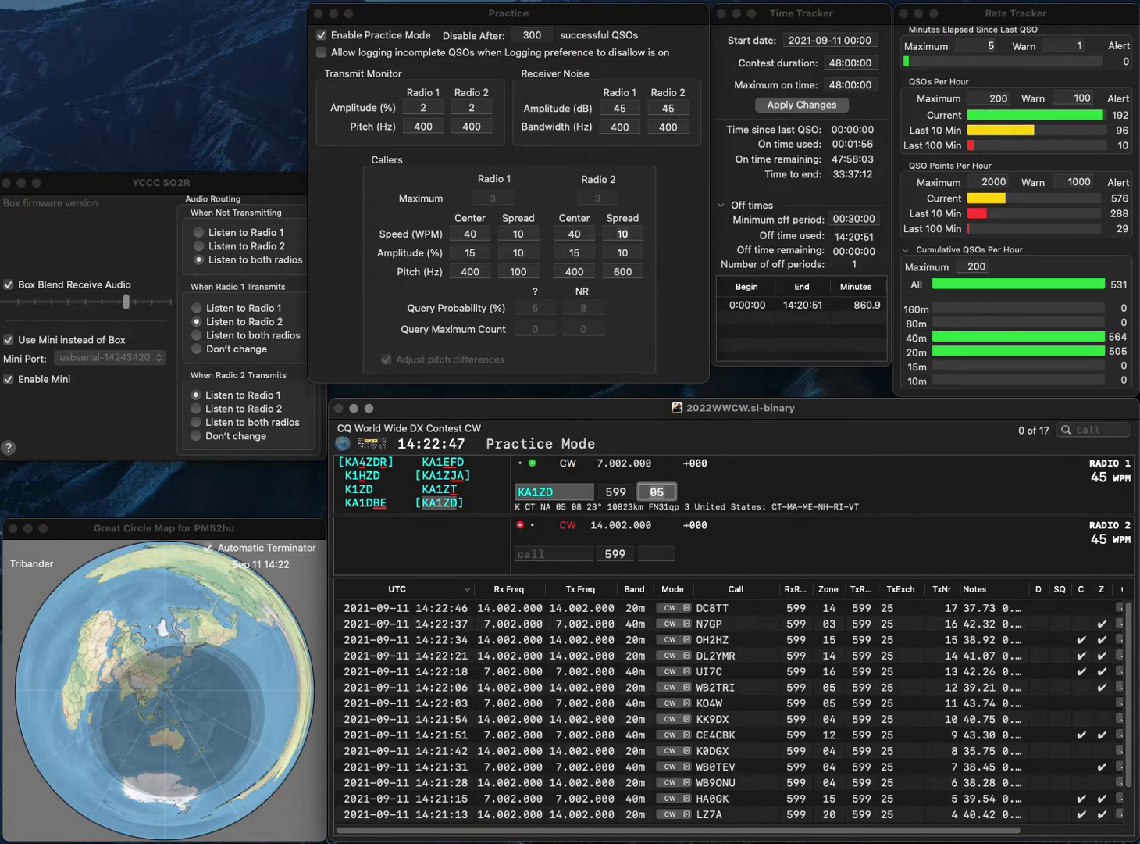
key("Return")
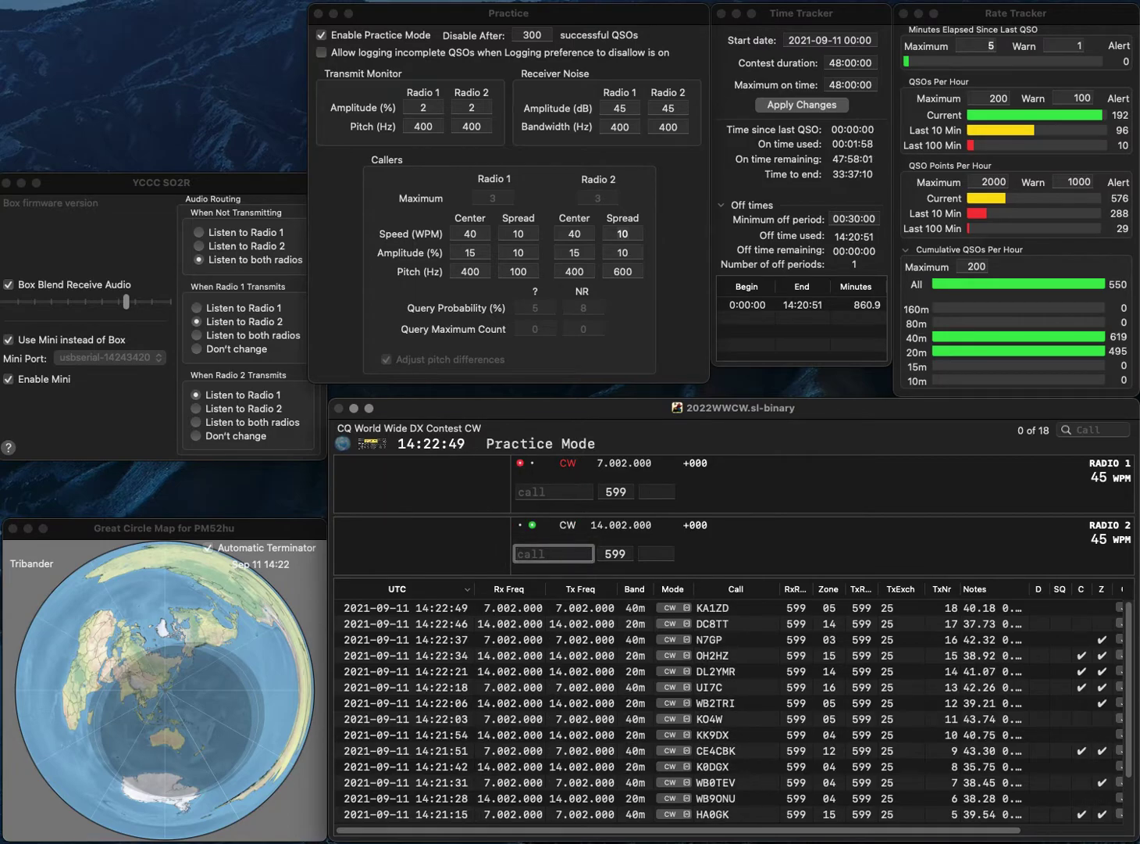
Answer the Radio 2 caller, revising the call to SP2LBW, and answer KG1V on Radio 1
type("K")
key("BackSpace")
type("SP2PBW")
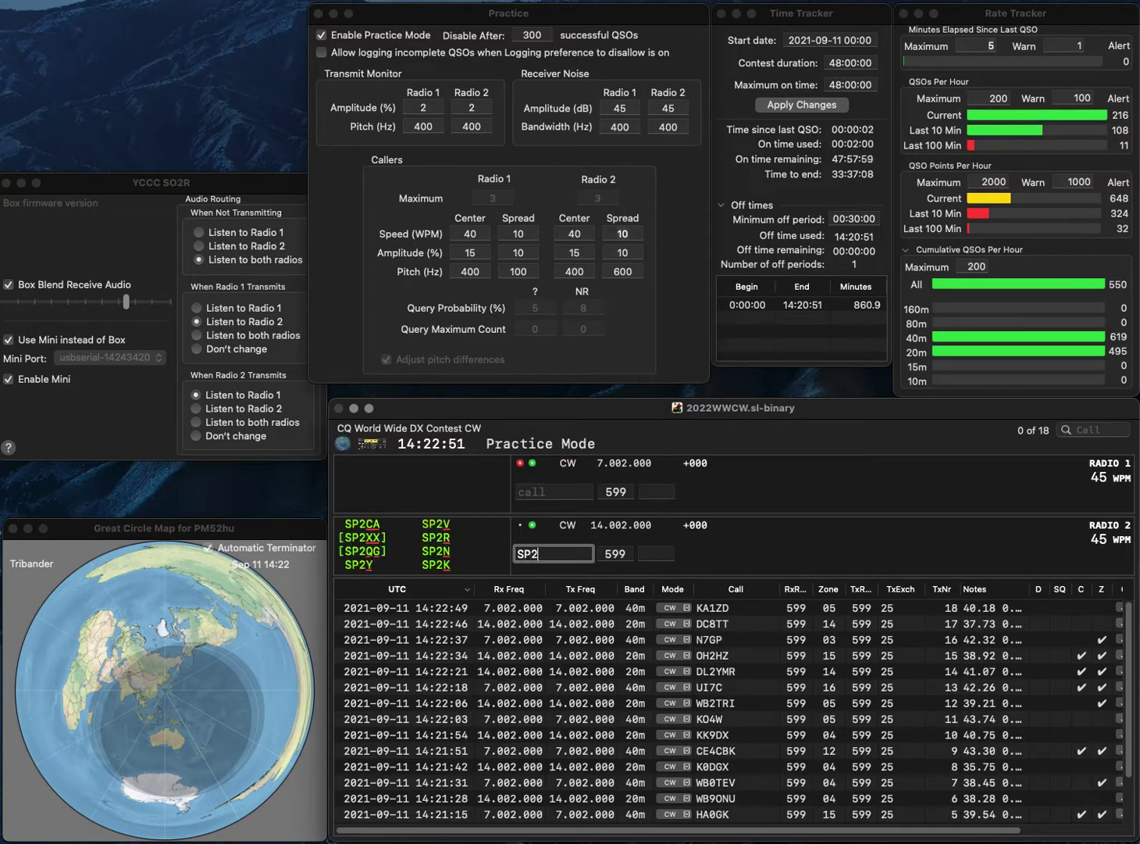
key("Return")
key("Down")
key("Left")
key("Left")
key("BackSpace")
type("L")
key("Return")
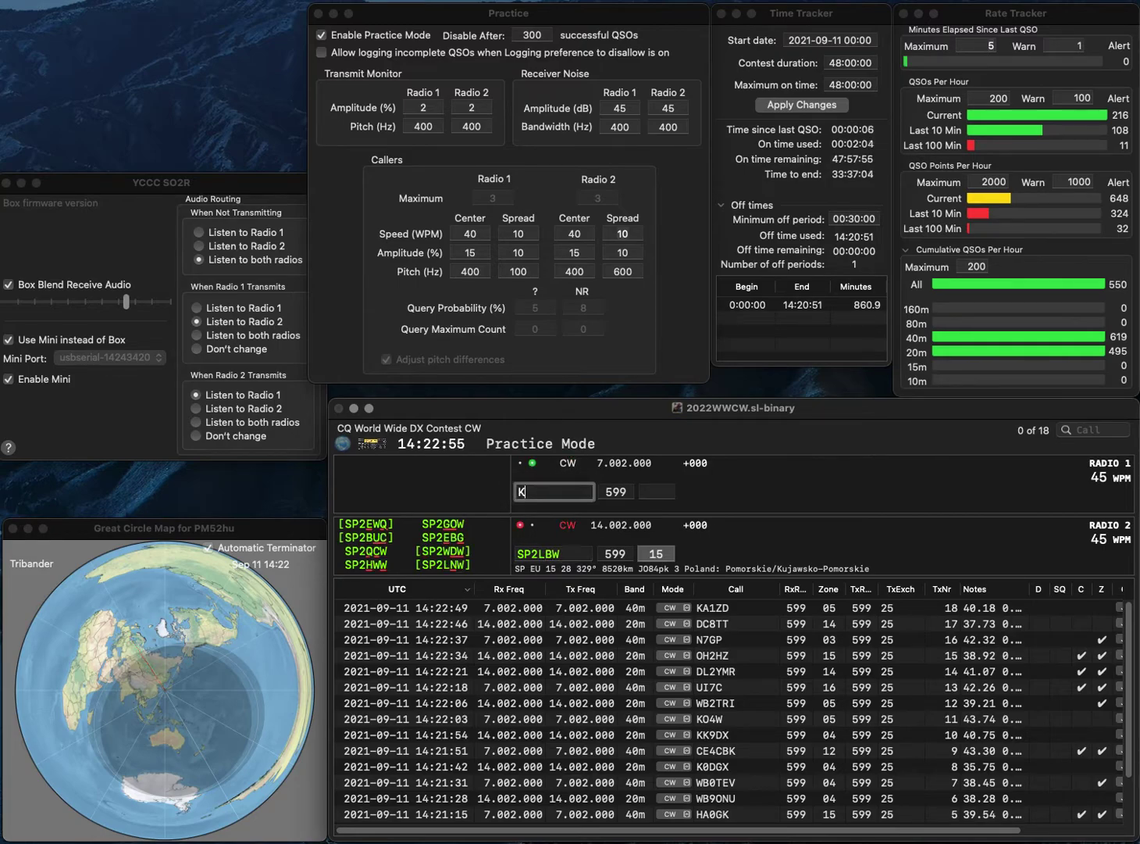
type("KG1V")
key("Return")
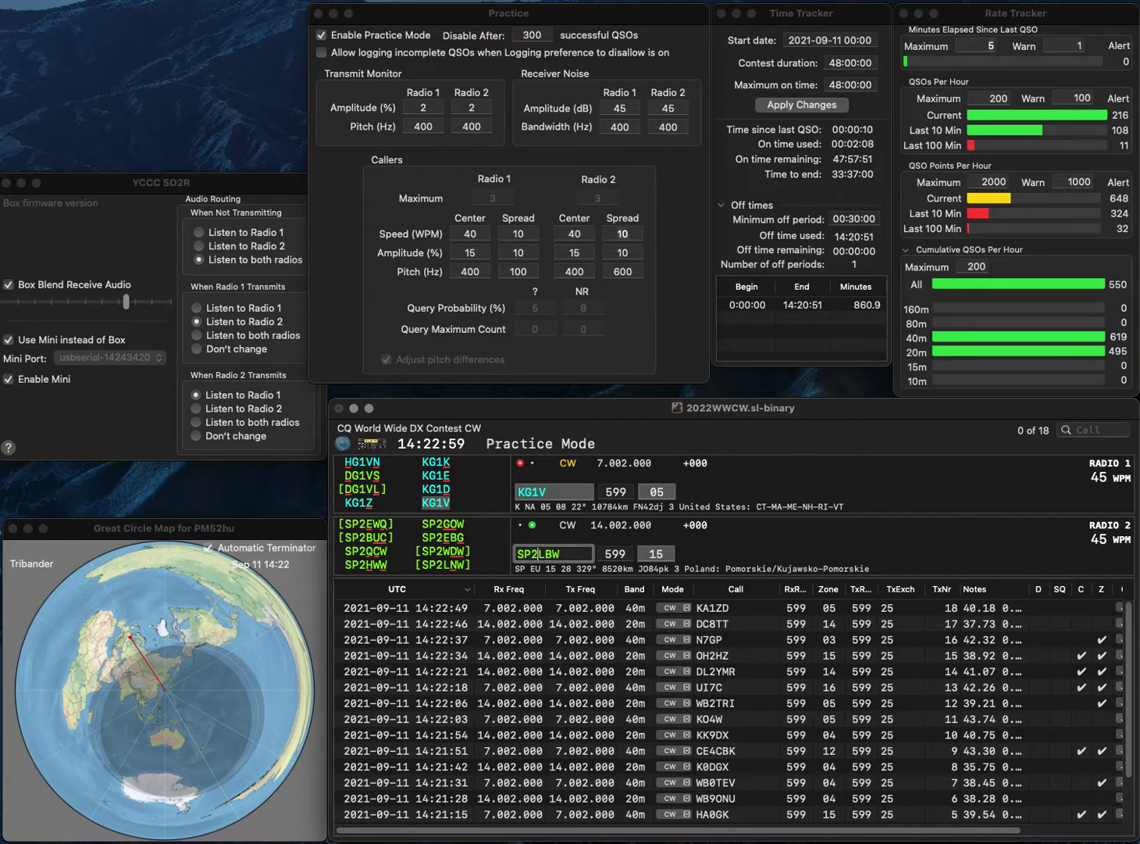
Correct the Radio 2 call to SP2WDW and send the corrected exchange
key("BackSpace")
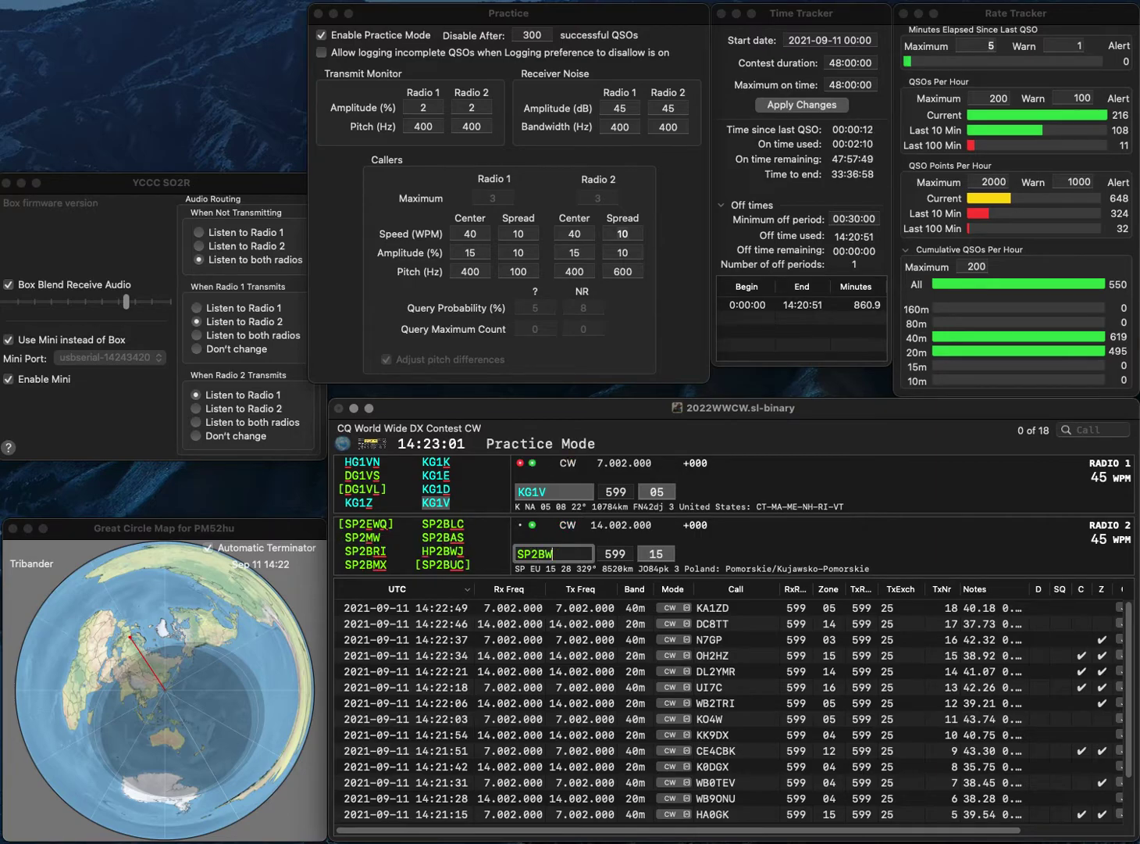
type("W")
key("Delete")
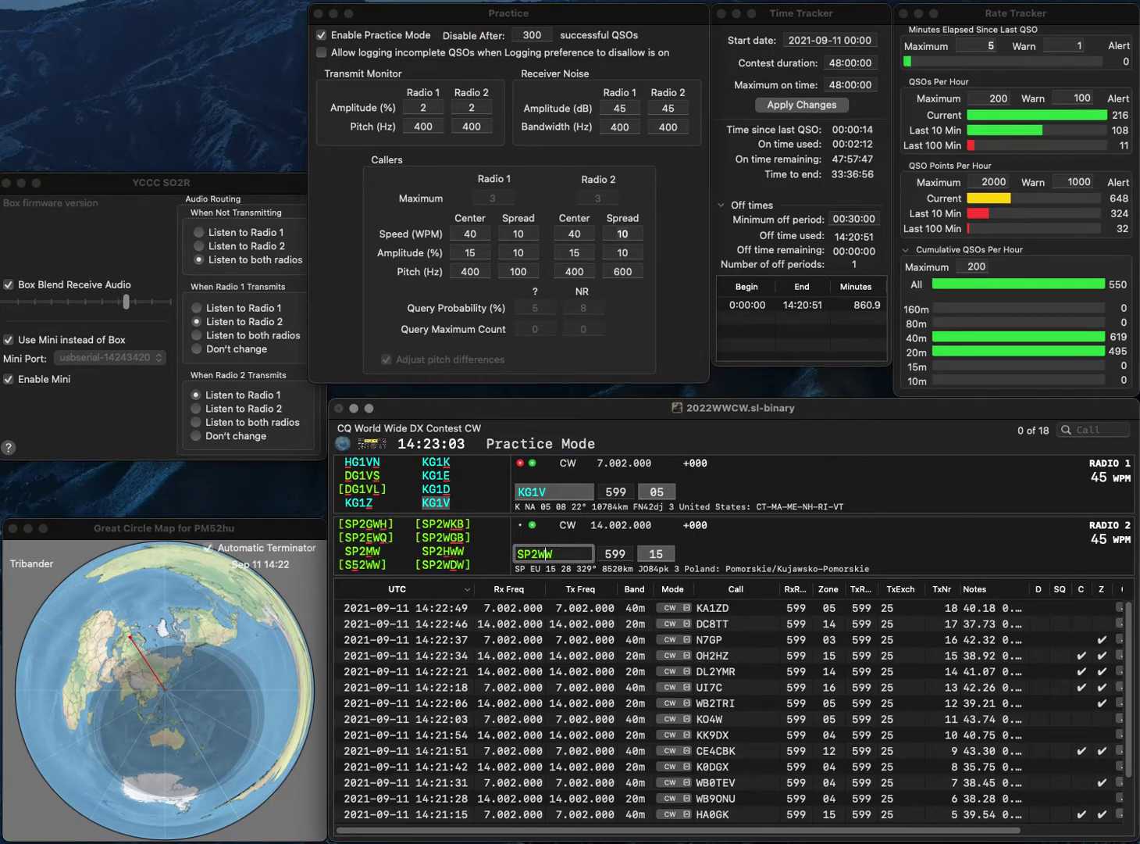
type("D")
key("Up")
key("Down")
key("Return")
Correct the Radio 1 call to KB1RVU, send its exchange, and log the contacts on both radios
key("Up")
key("Left")
key("BackSpace")
type("B")
key("BackSpace")
type("R")
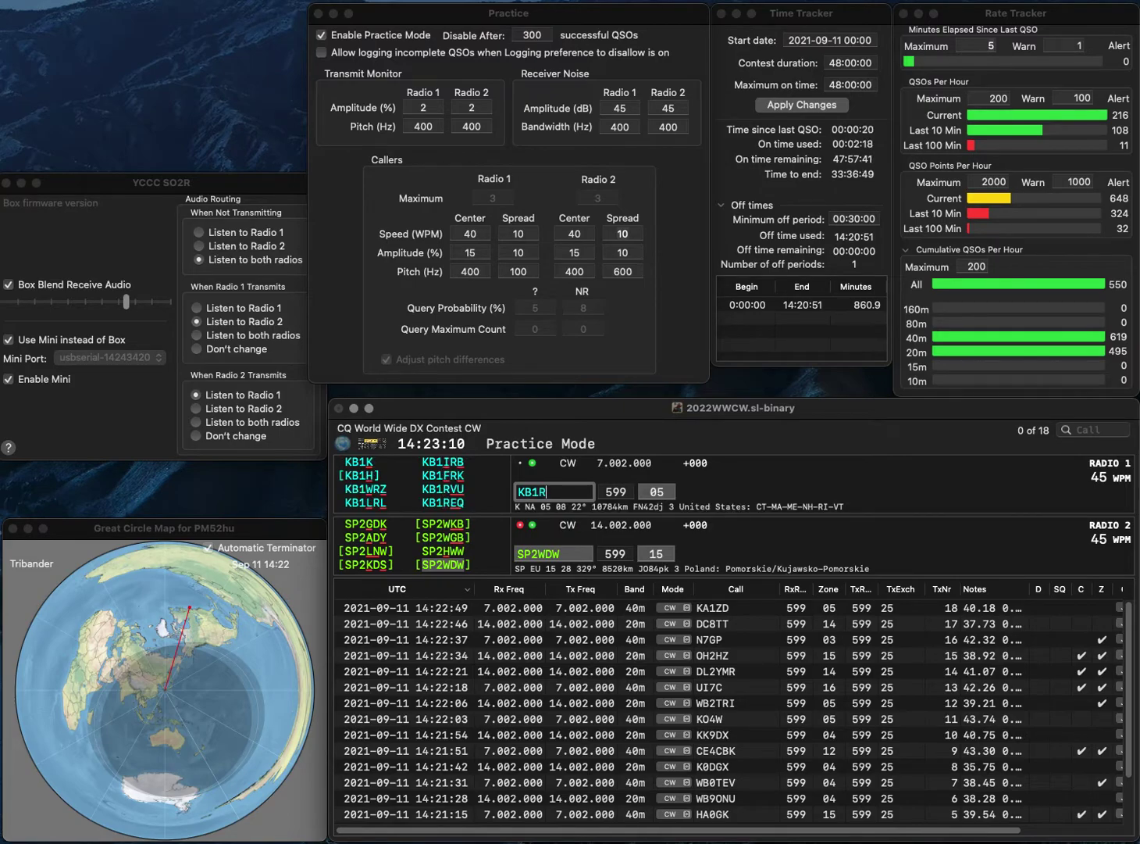
type("V")
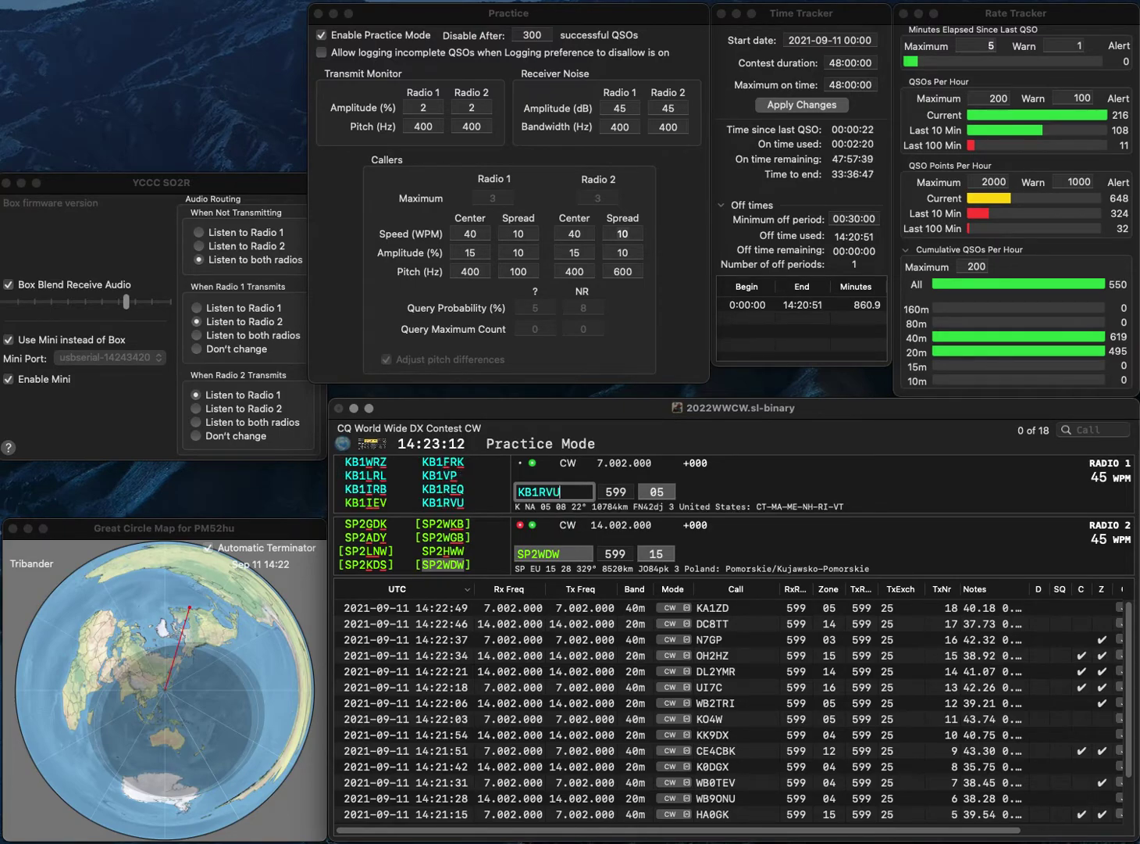
type("U")
key("Return")
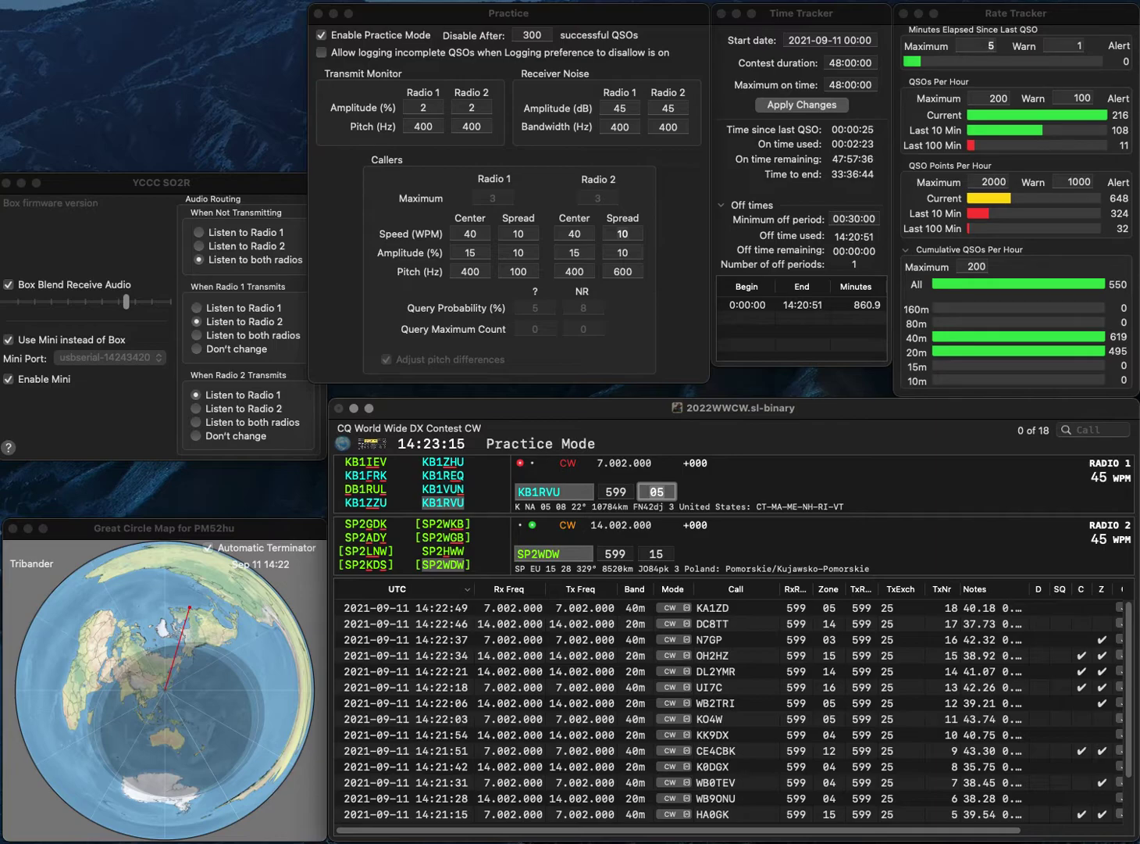
key("Return")
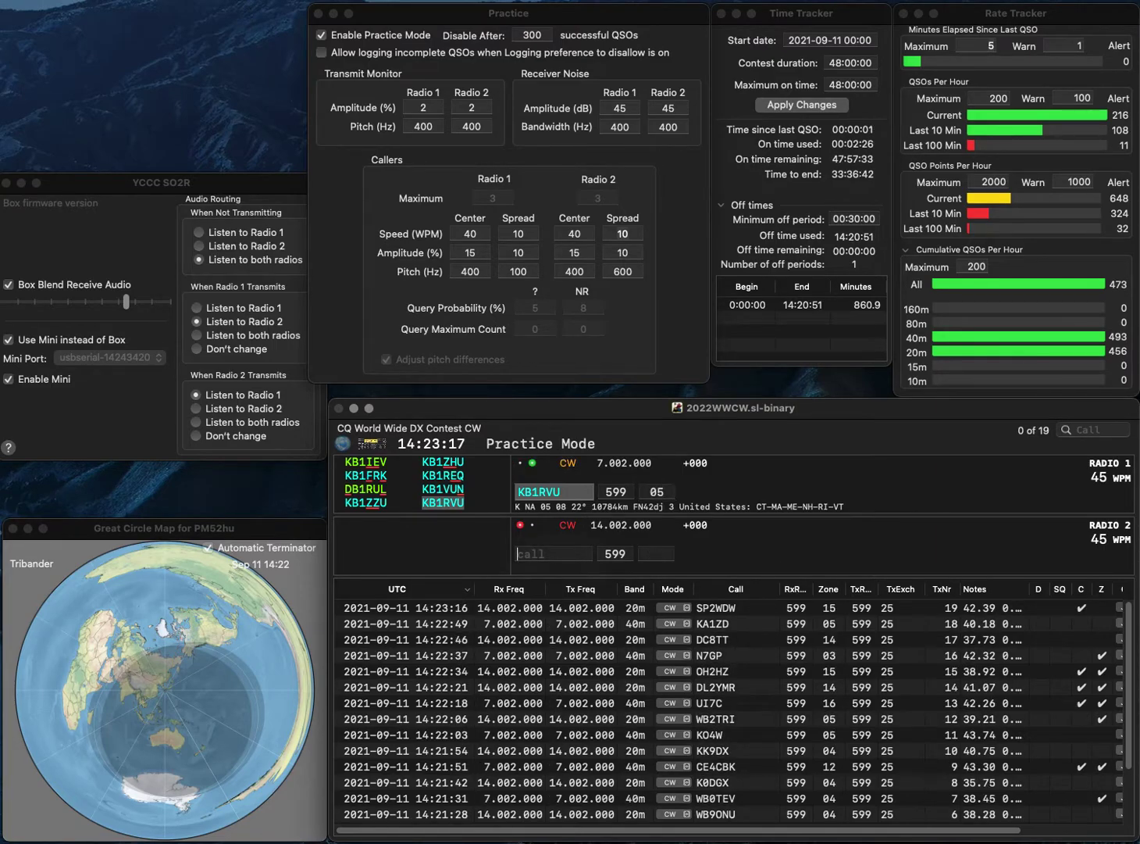
key("Return")
type("K0SR")
key("Return")
type("K7LVJ")
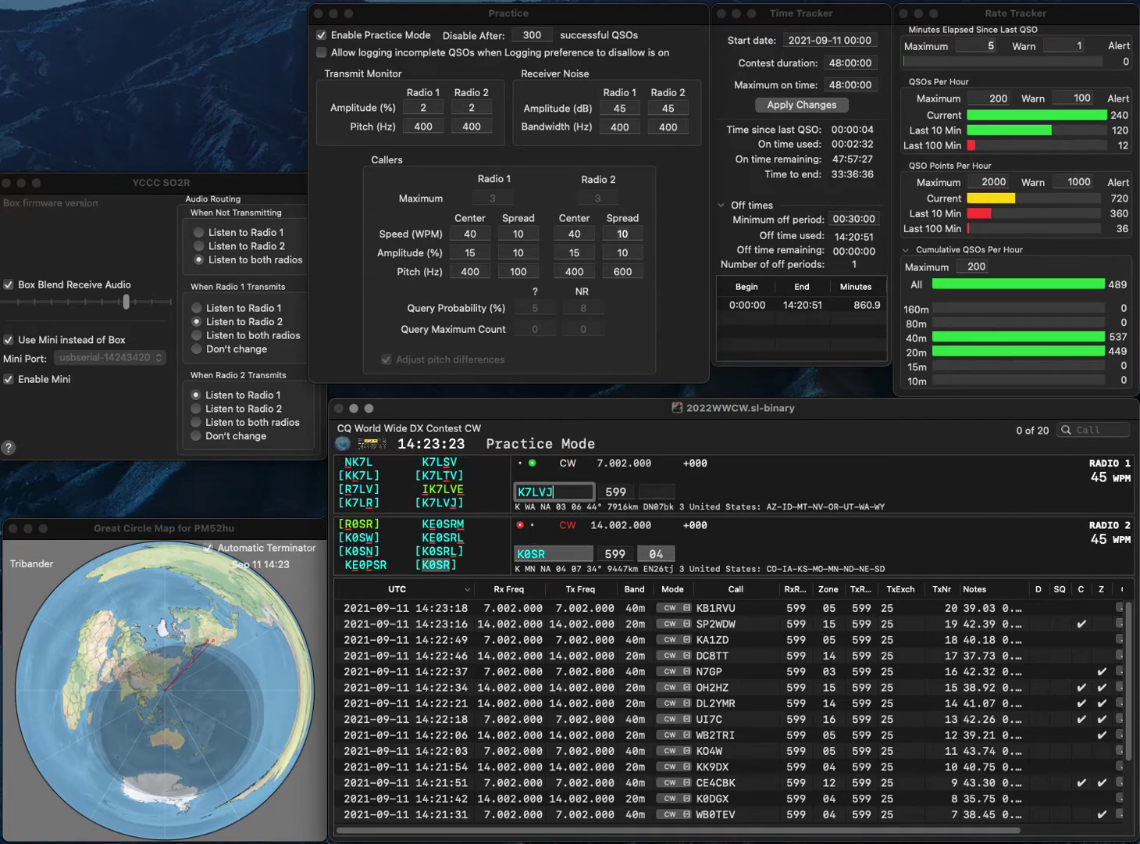
key("Return")
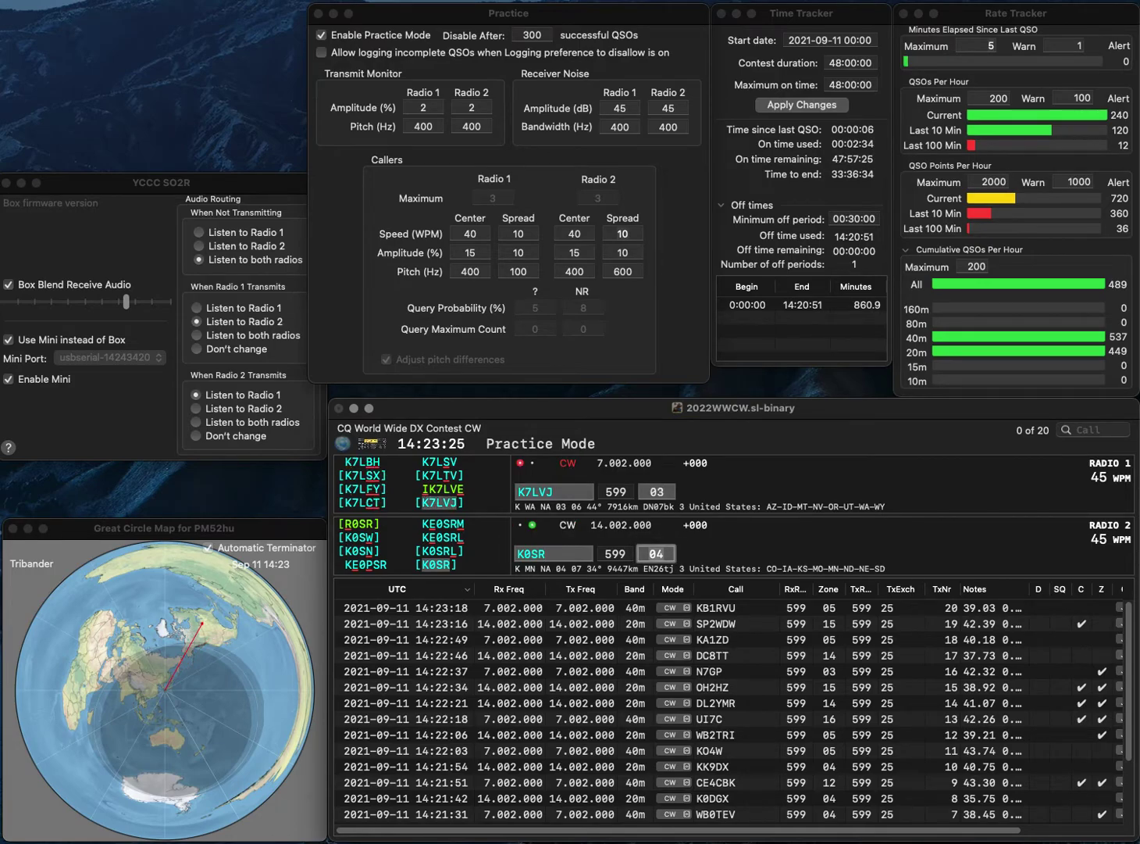
key("Return")
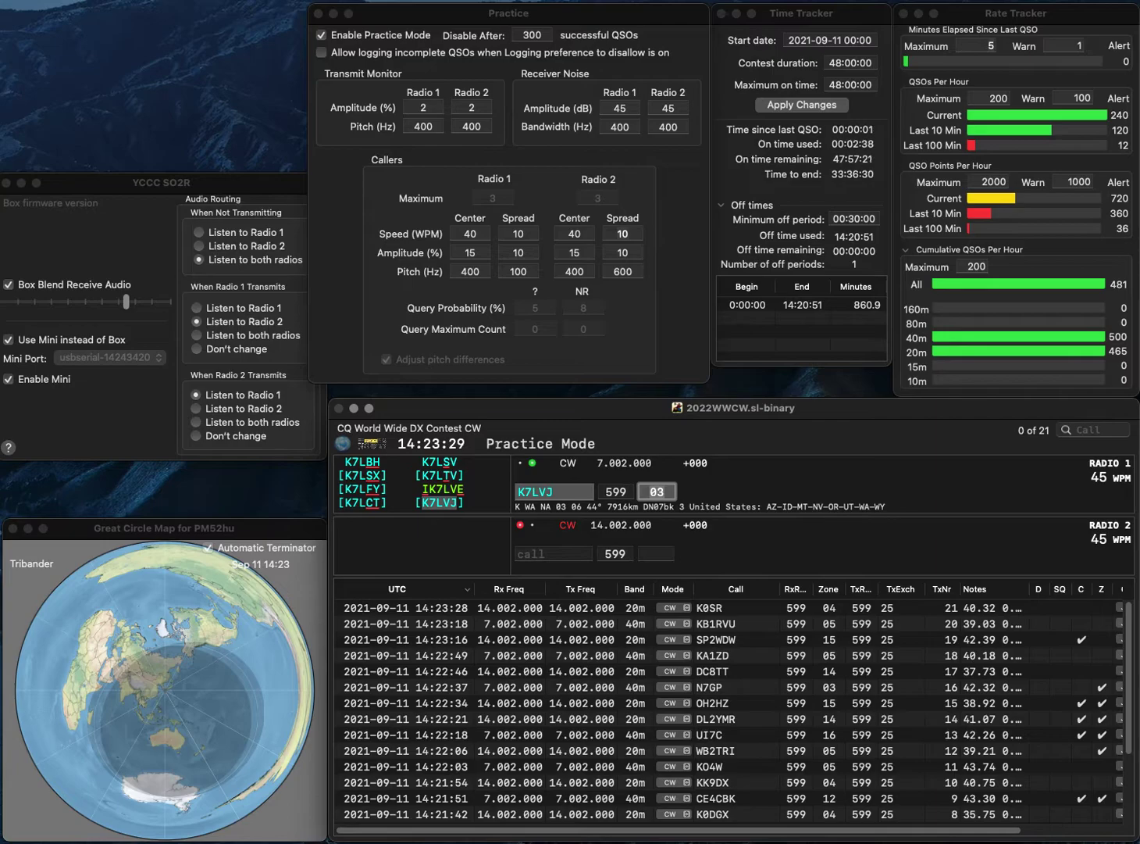
key("Return")
type("KH7M")
key("Return")
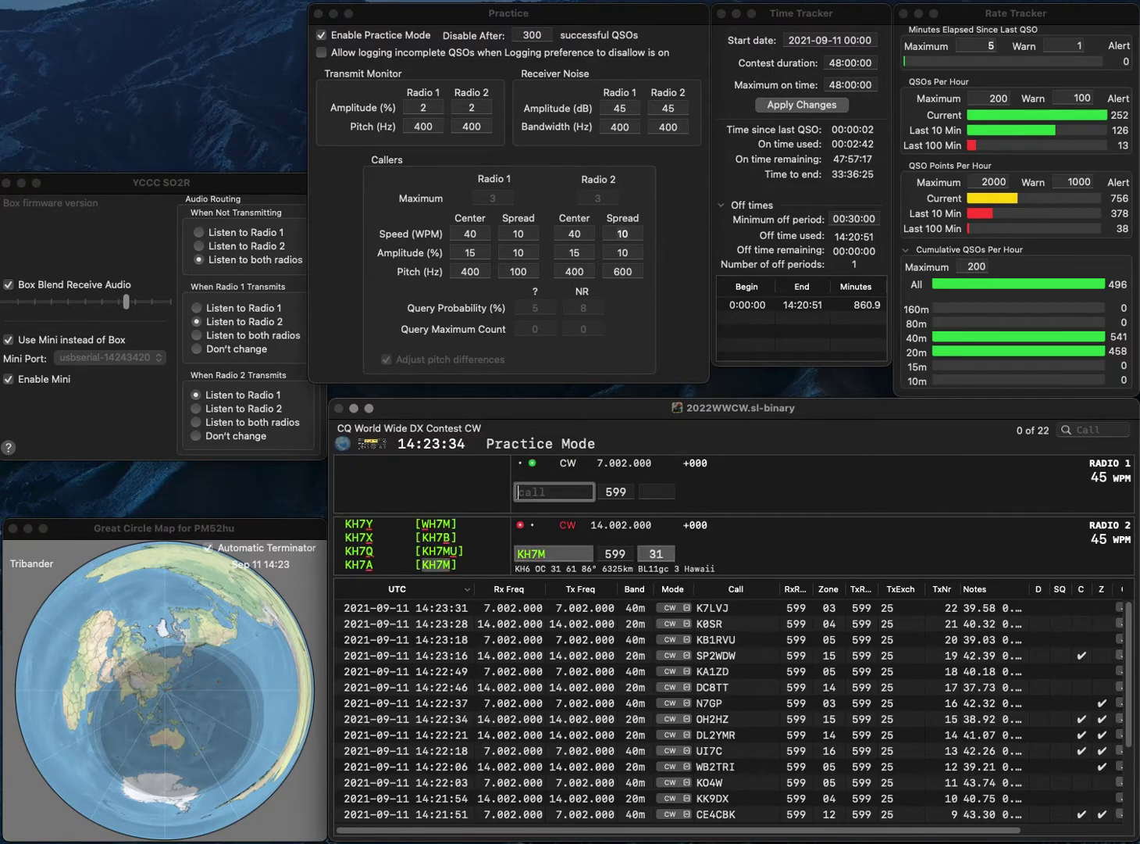
type("K6")
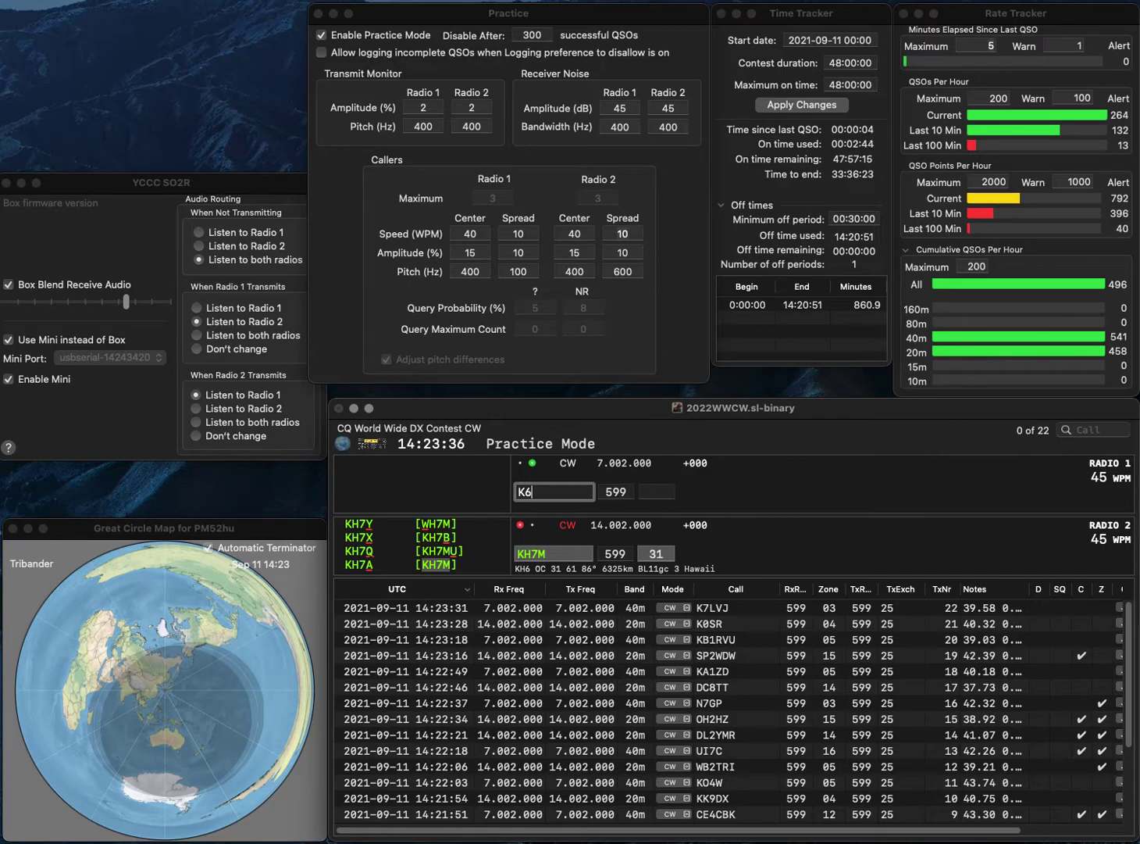
type("REQ")
key("Home")
key("Delete")
type("B")
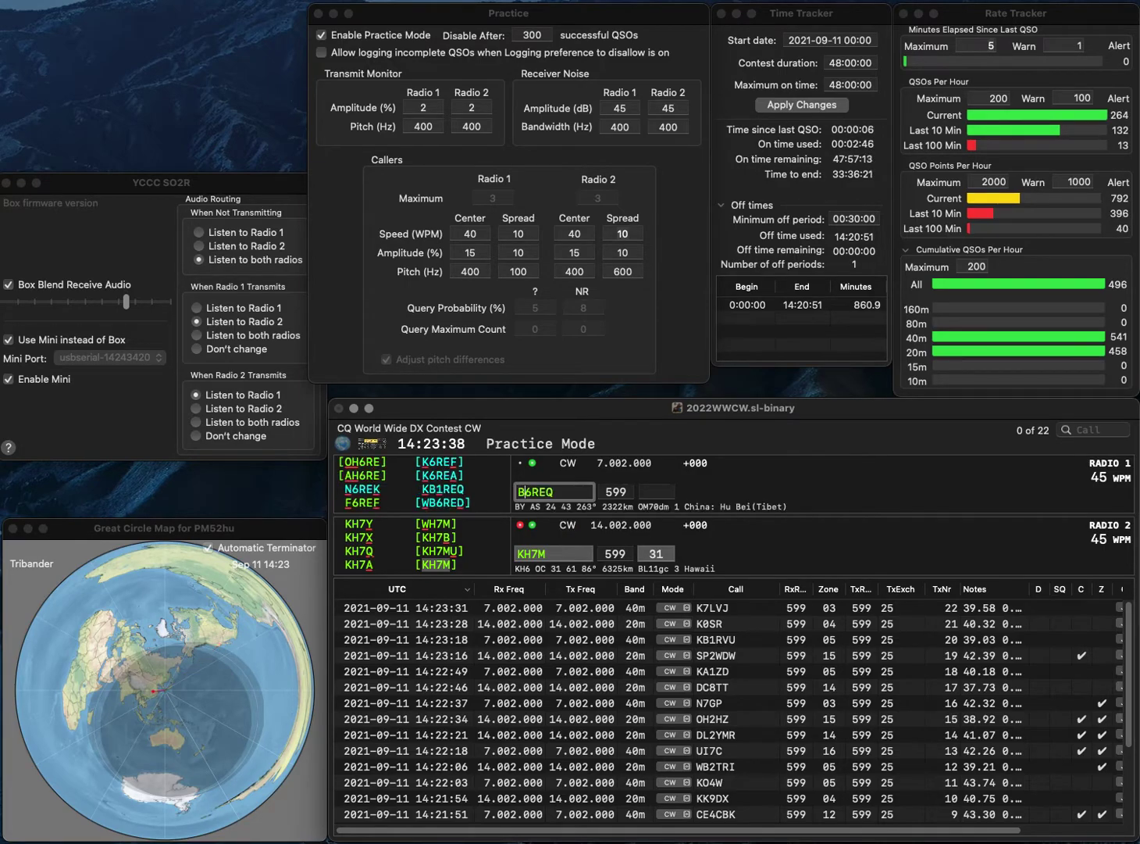
key("Delete")
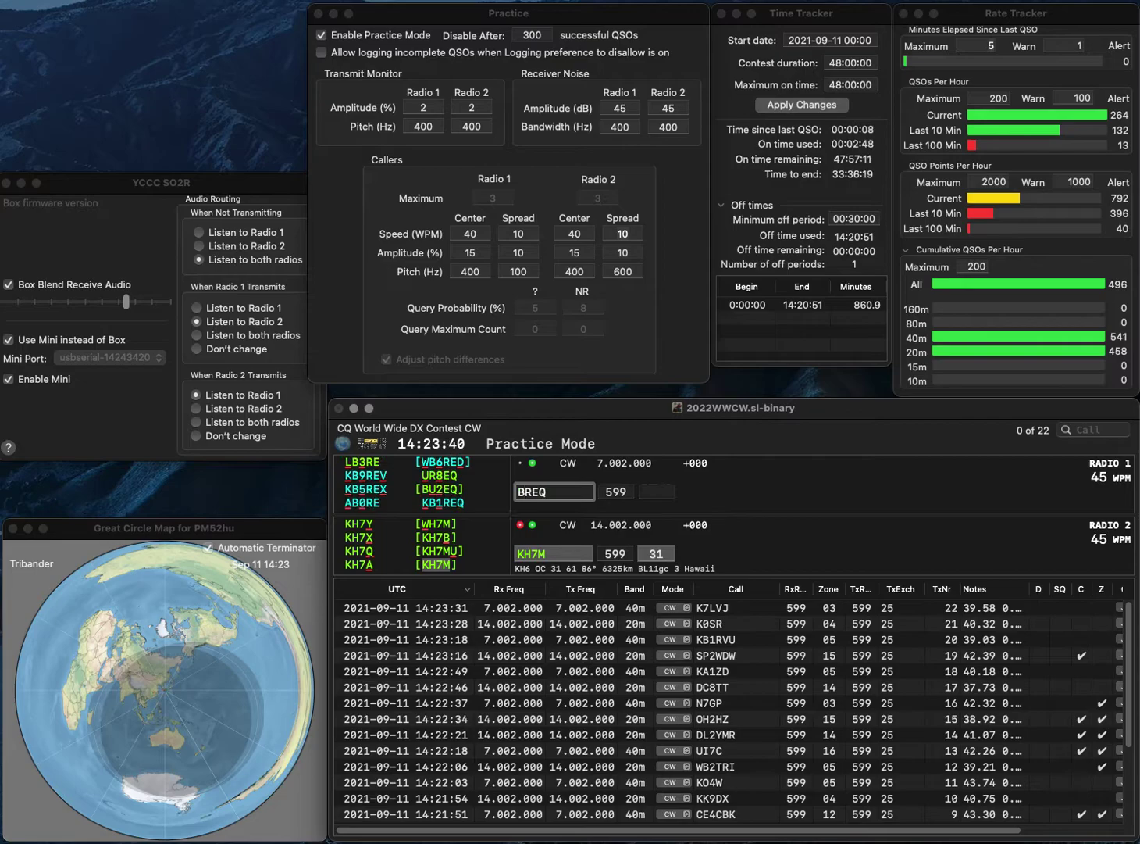
type("K")
key("Right")
type("1")
key("Return")
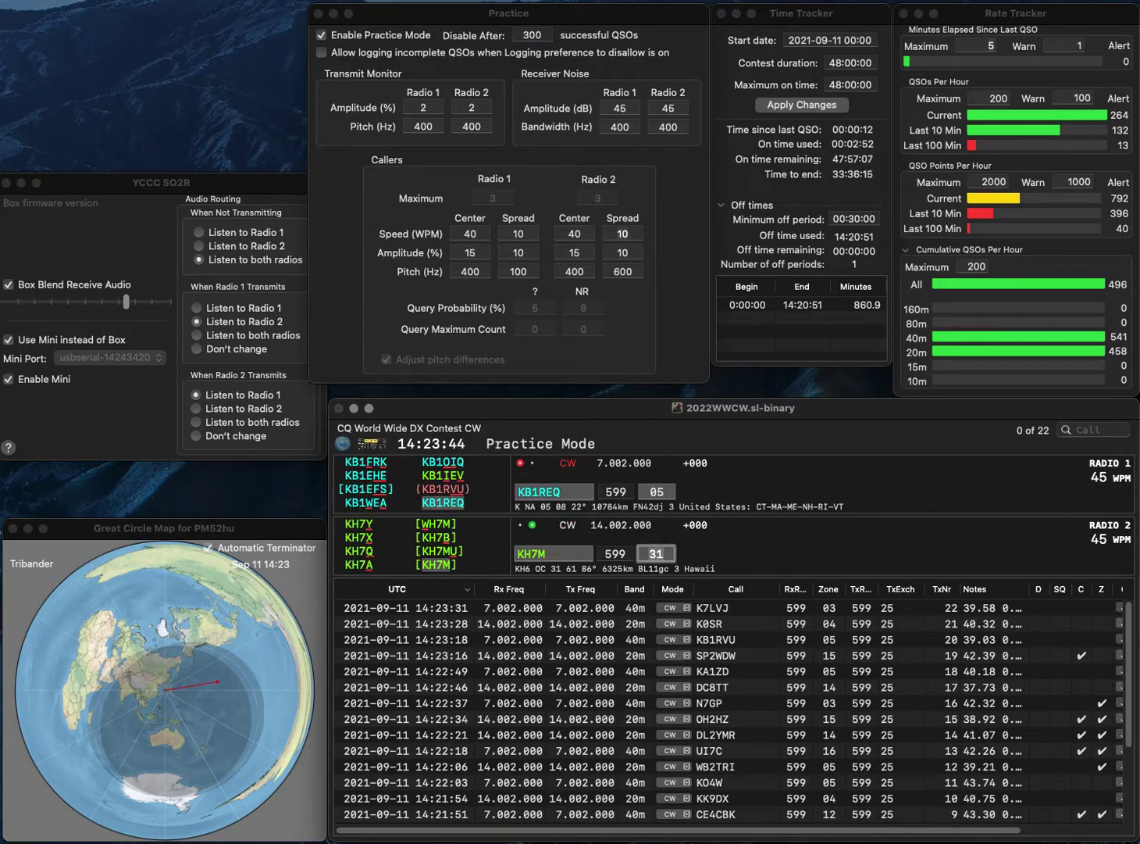
key("Return")
key("space")
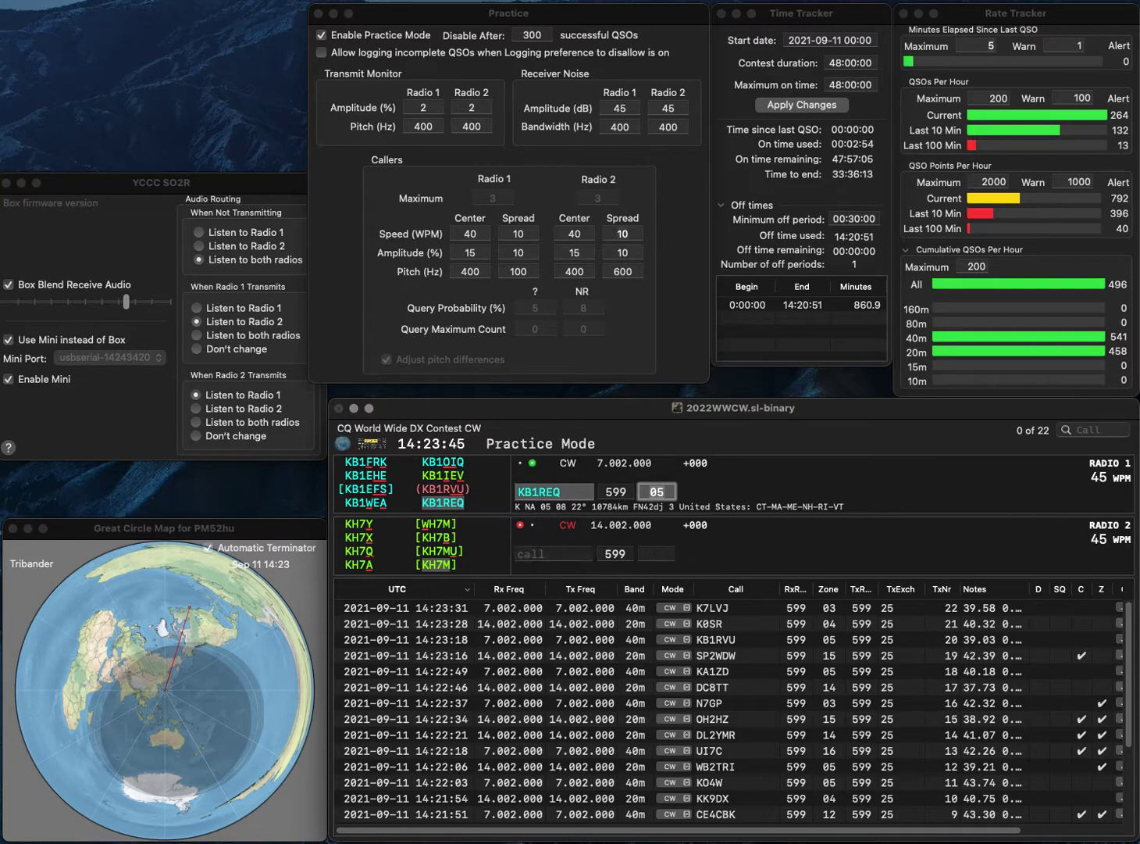
key("Return")
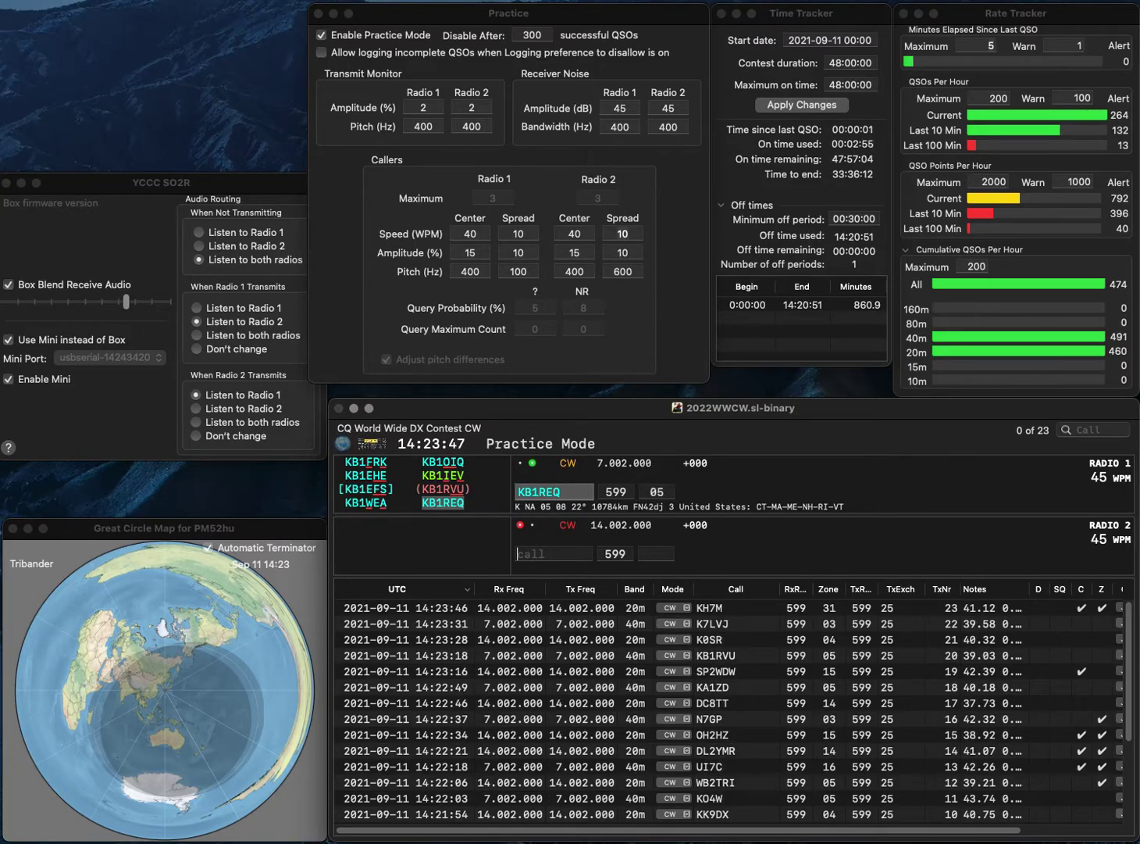
Answer the partial calls K4 on Radio 2 and 2V on Radio 1
type("K")
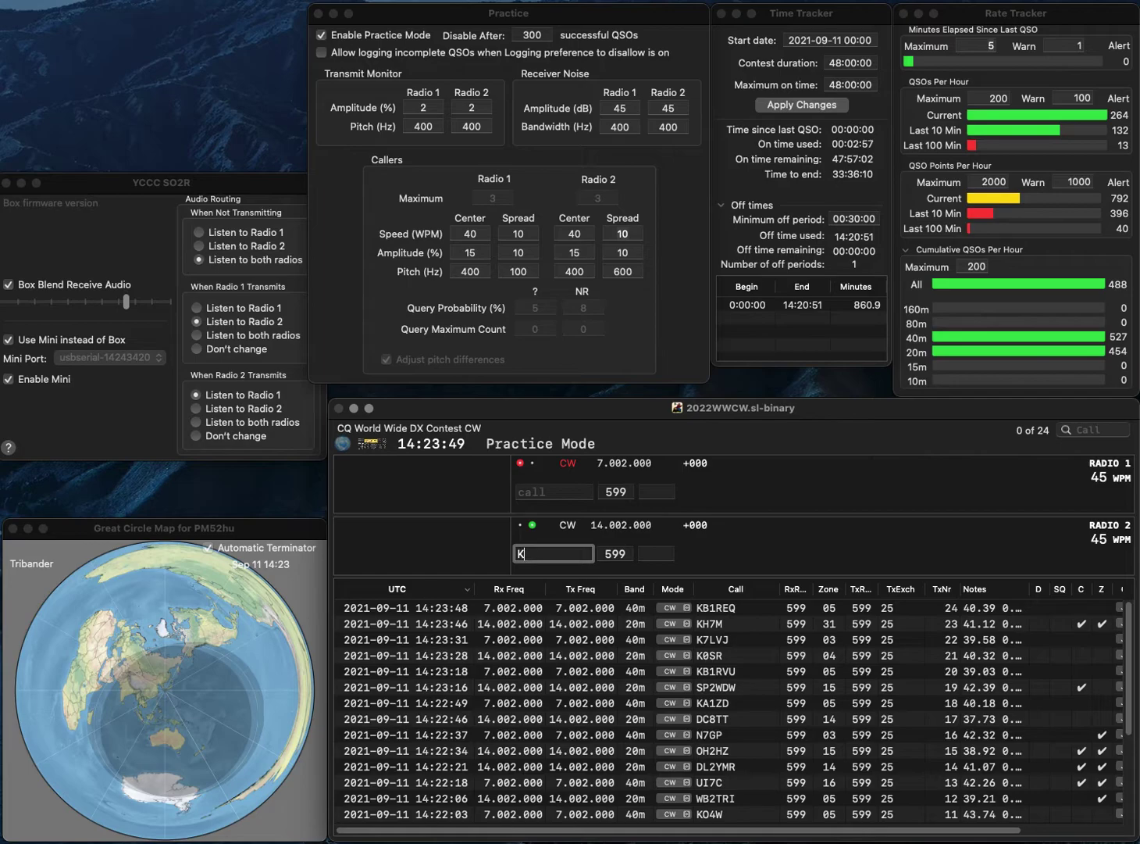
type("4")
key("Return")
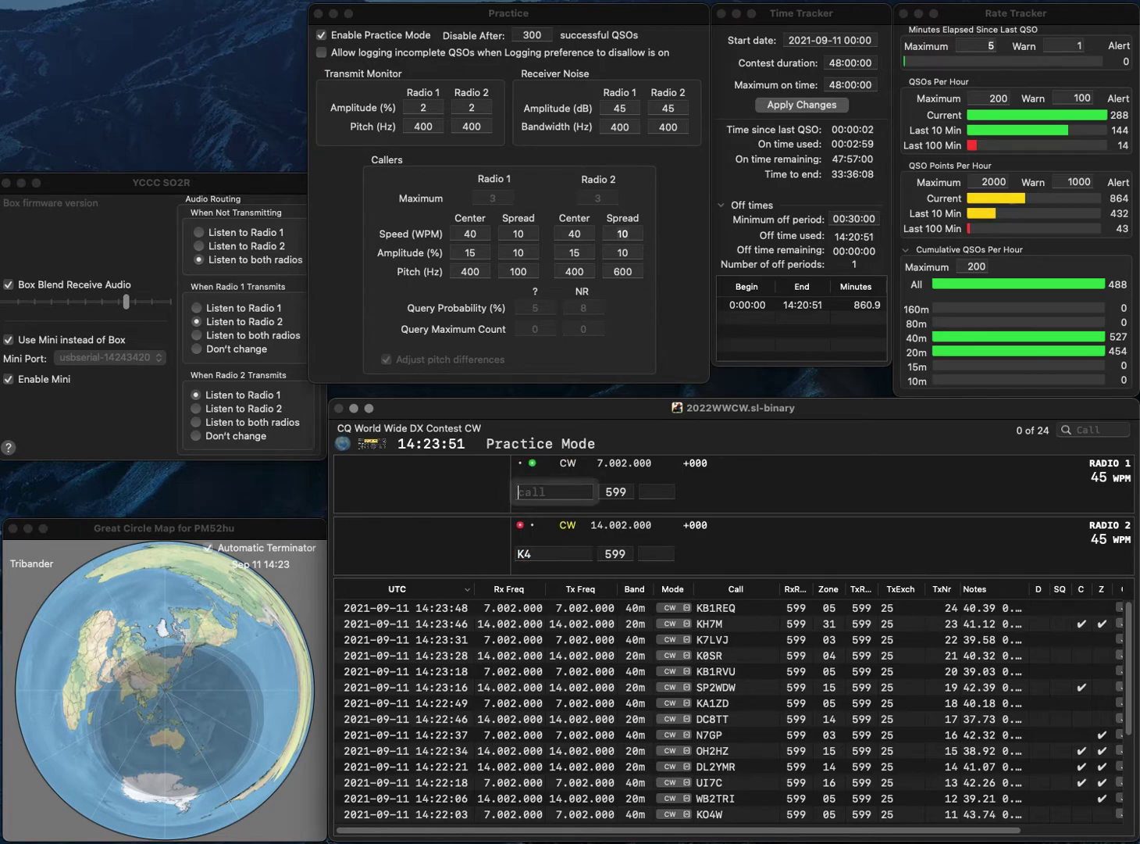
type("2V")
key("Return")
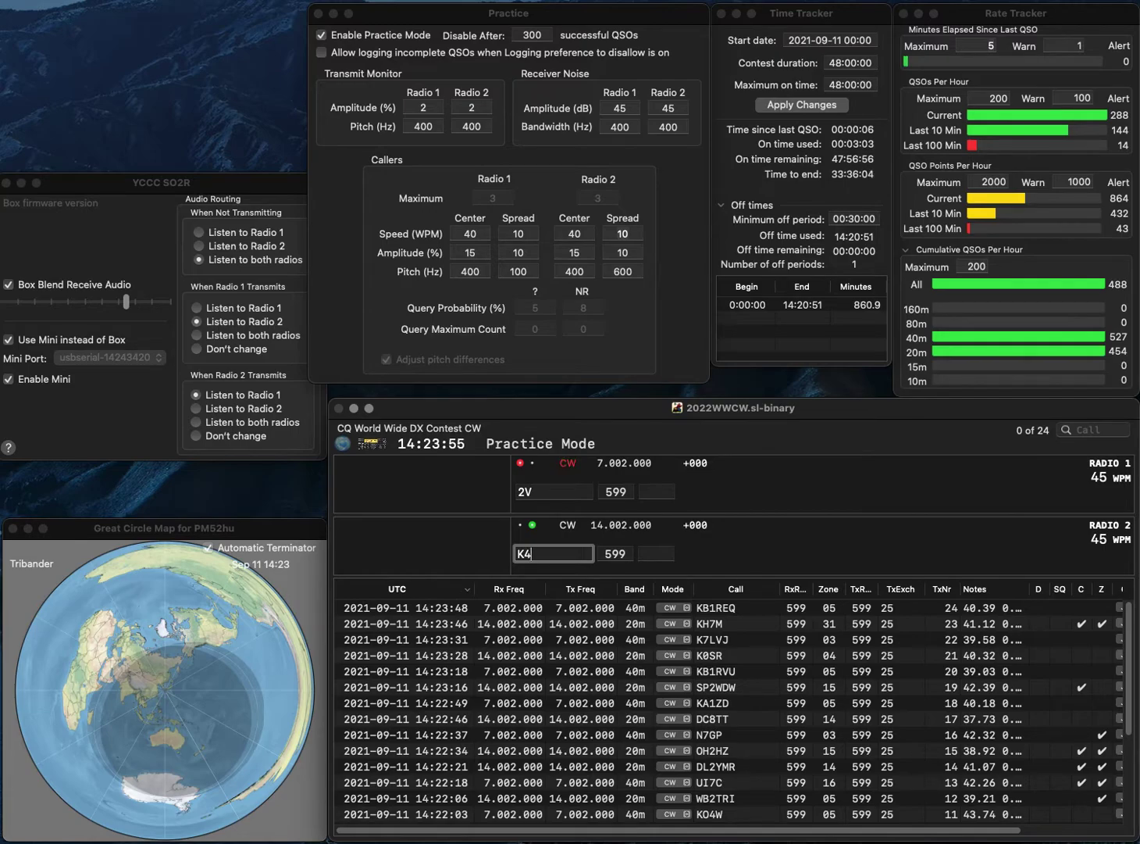
Answer the Radio 2 caller as K4AL and complete the Radio 1 call as UV2V
type("AIZ")
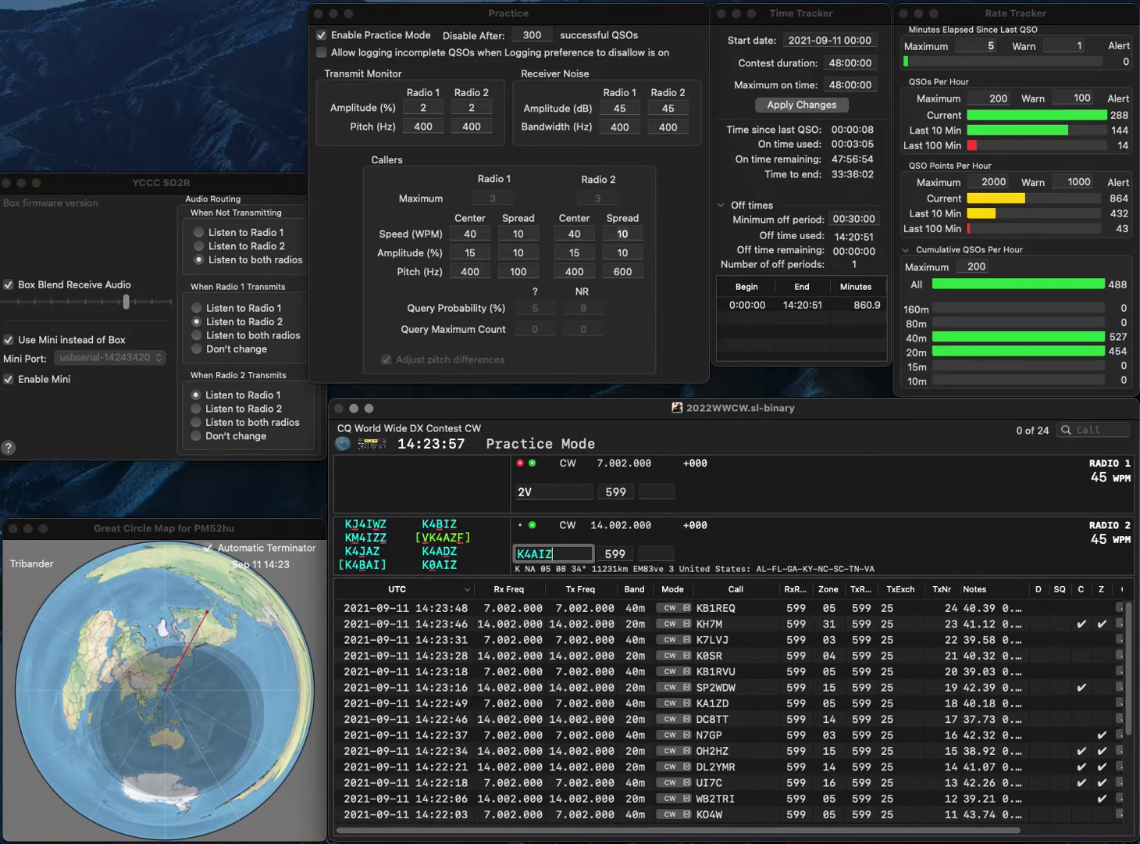
key("BackSpace")
key("BackSpace")
type("L")
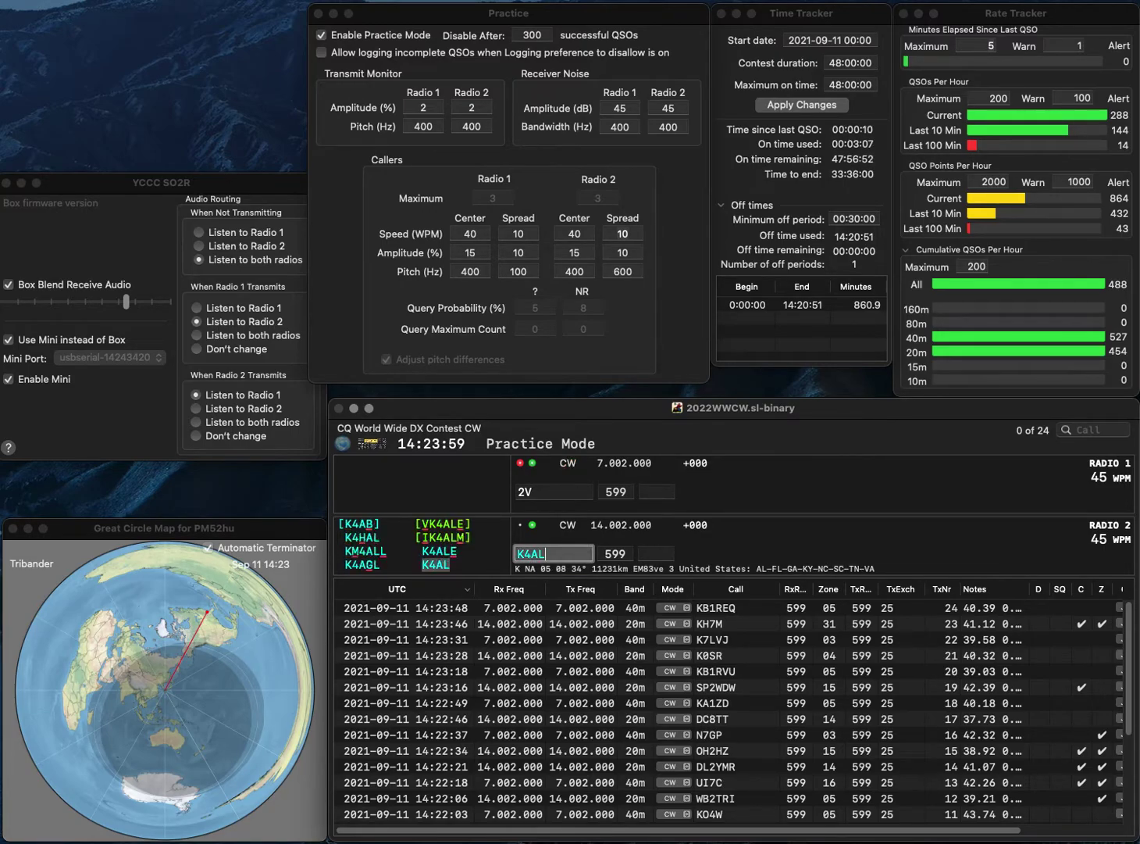
key("Return")
type("2V")
key("Home")
type("UV")
key("Return")
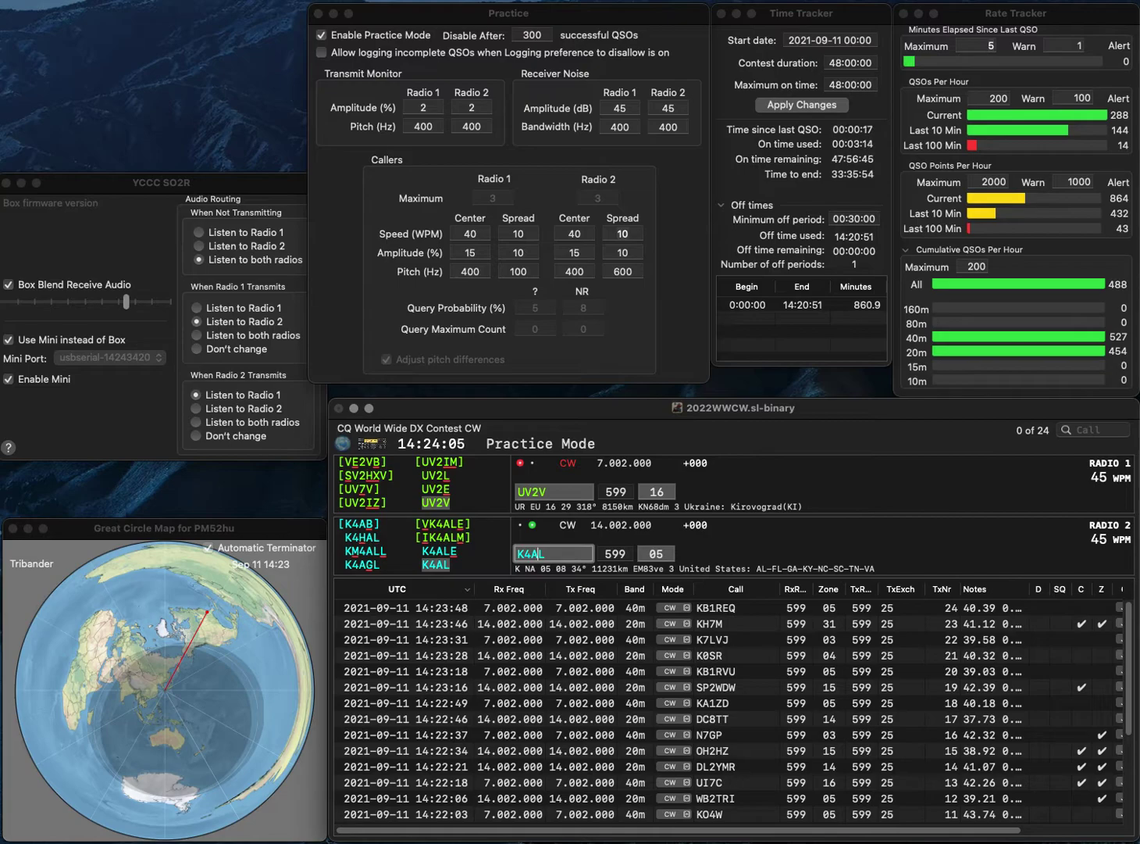
type("G")
key("Return")
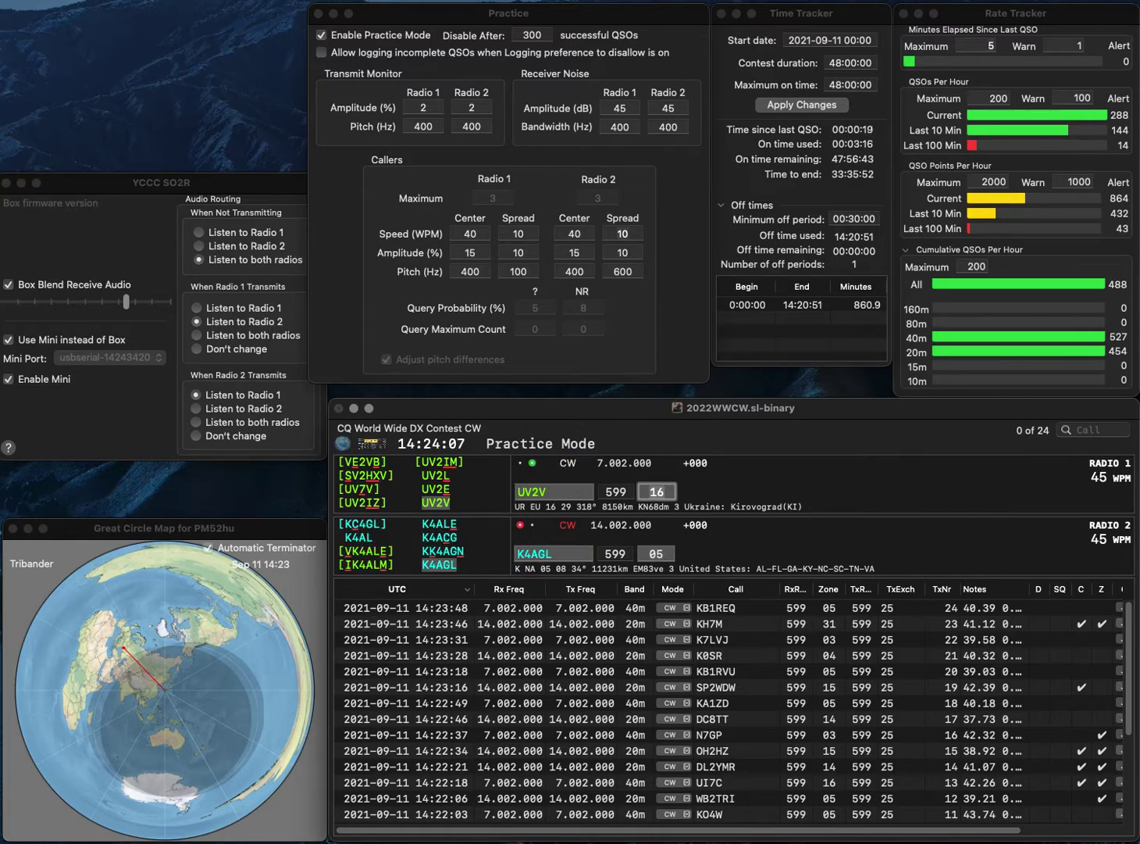
key("Return")
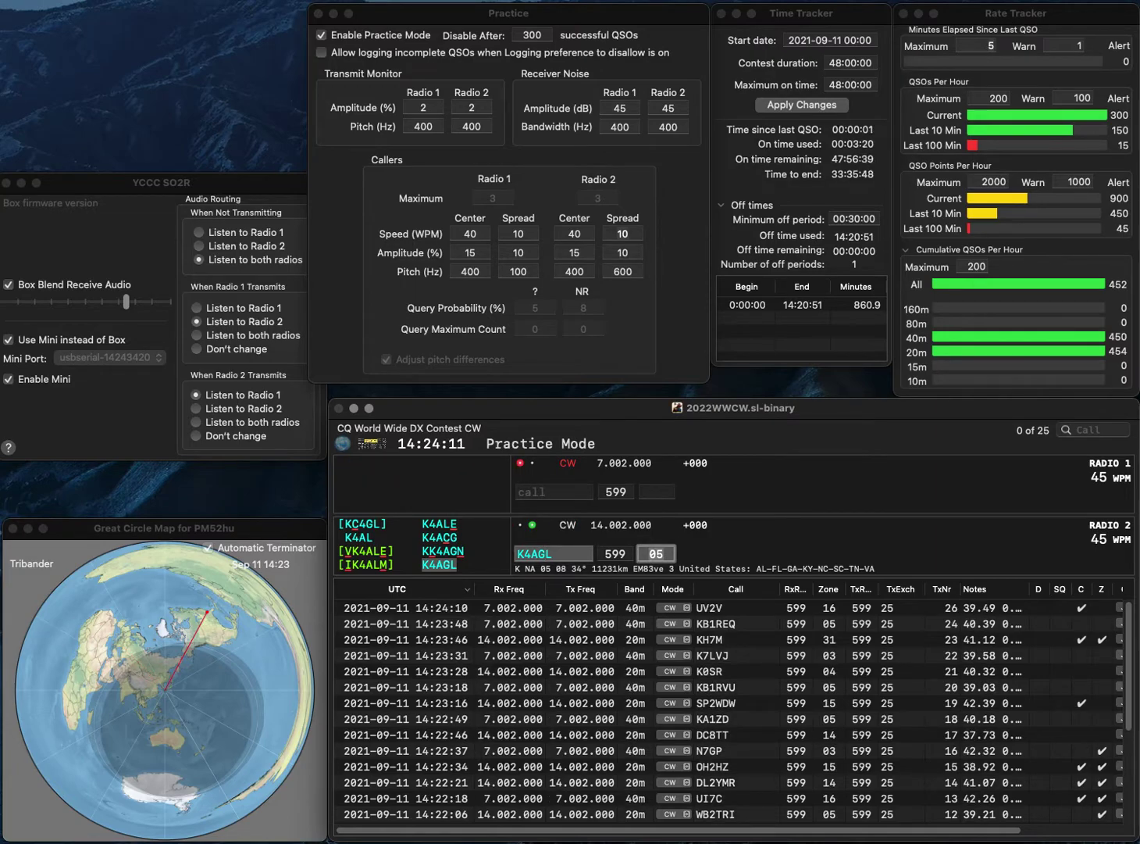
key("Return")
type("VK4TWO")
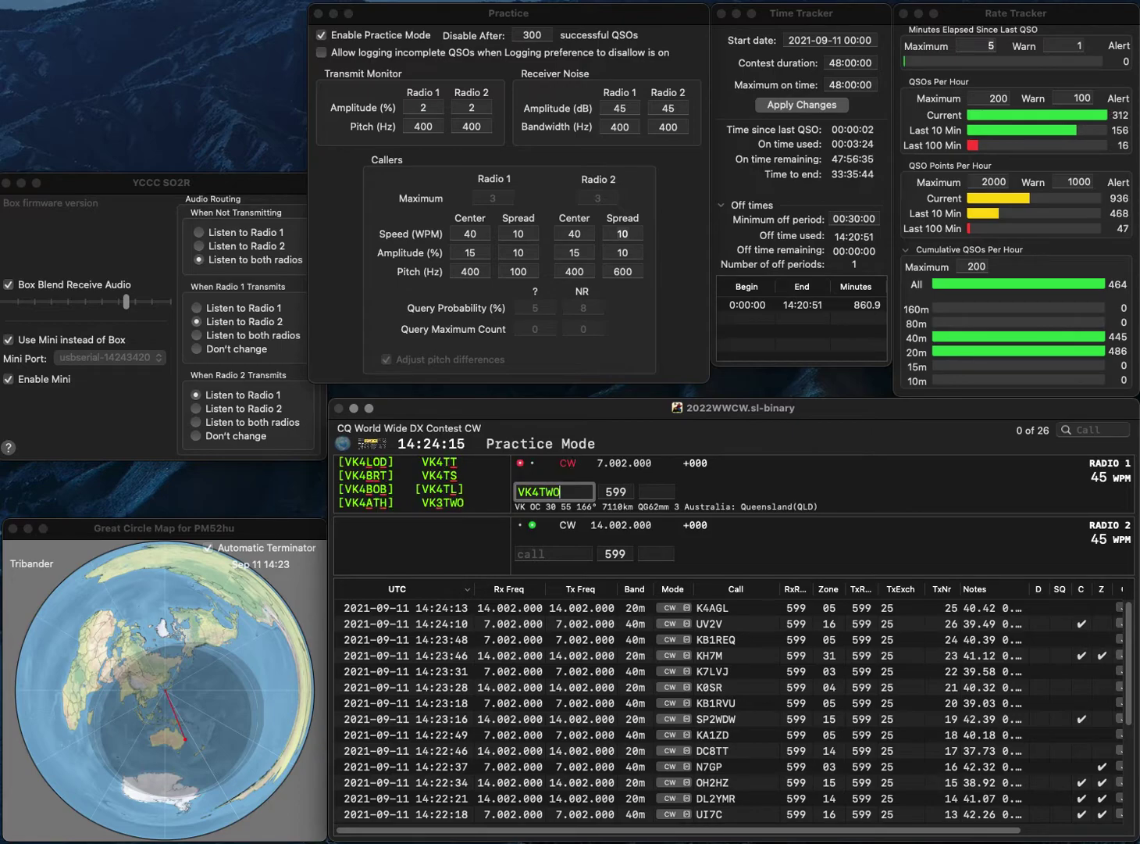
key("Return")
Answer the Radio 2 caller as YV5AEP and send the exchange
type("YVAEP")
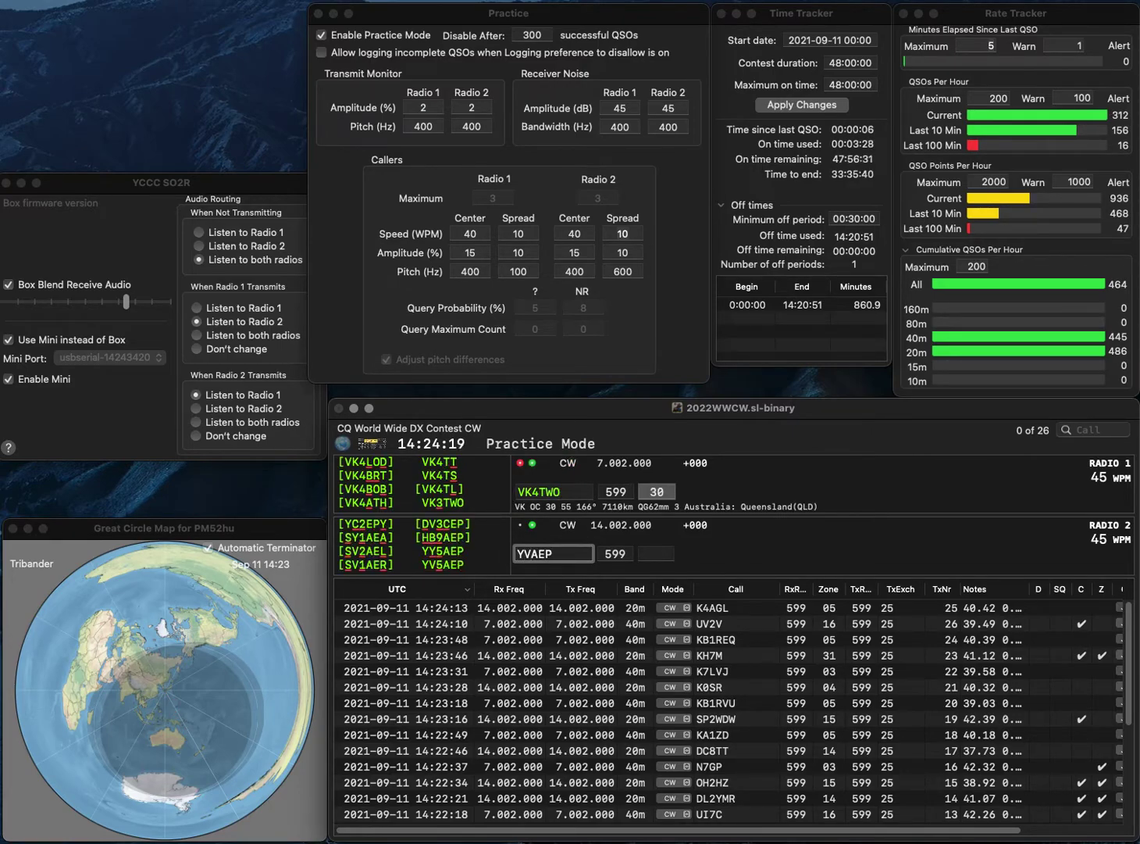
type("5")
key("Return")
key("Left")
key("Left")
key("Left")
key("BackSpace")
type("3")
key("Return")
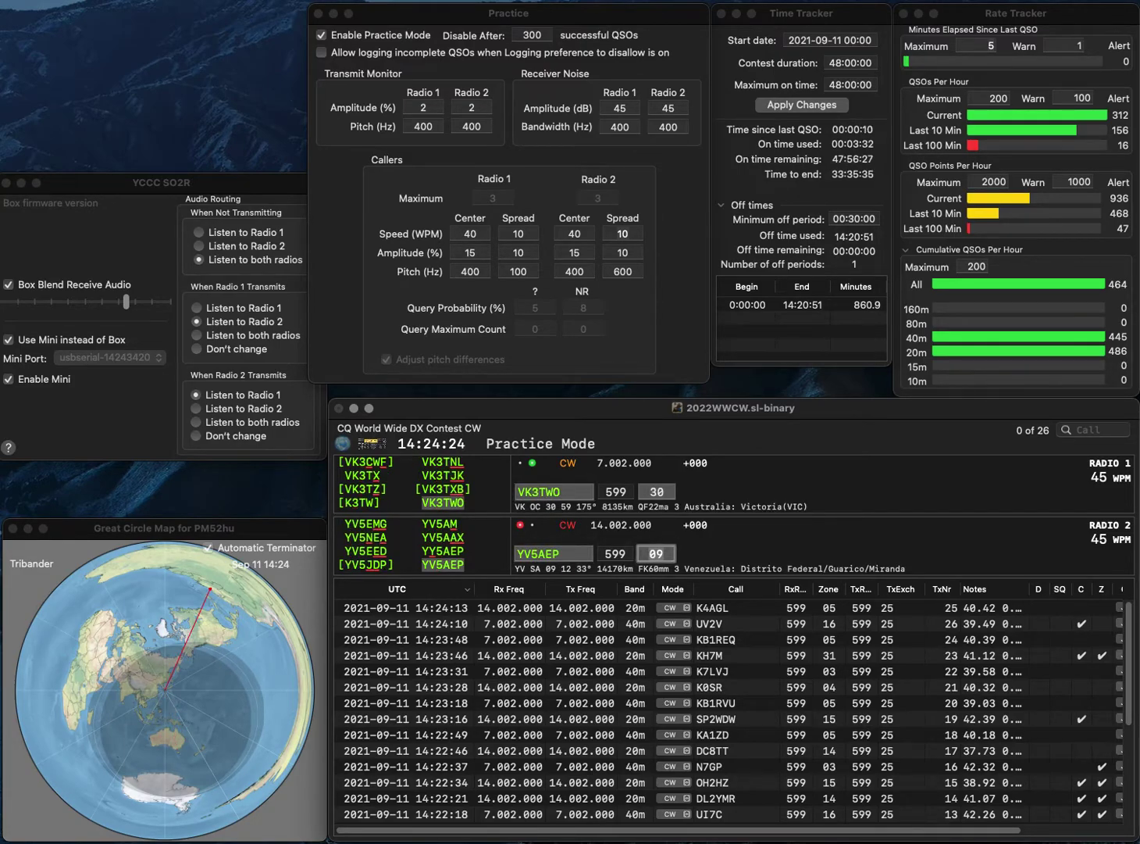
key("Return")
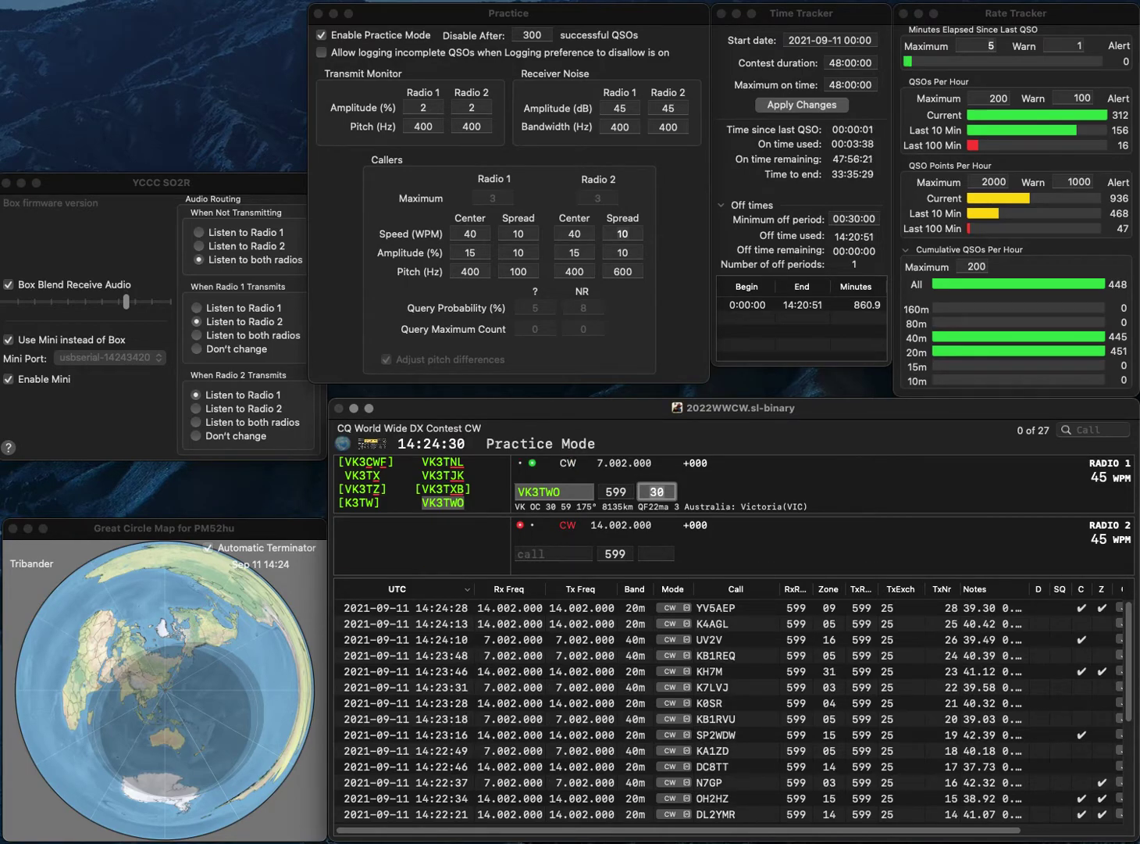
key("Return")
Answer MC2I on Radio 2 and YO3CIY on Radio 1, and log both contacts
type("MC2I")
key("Return")
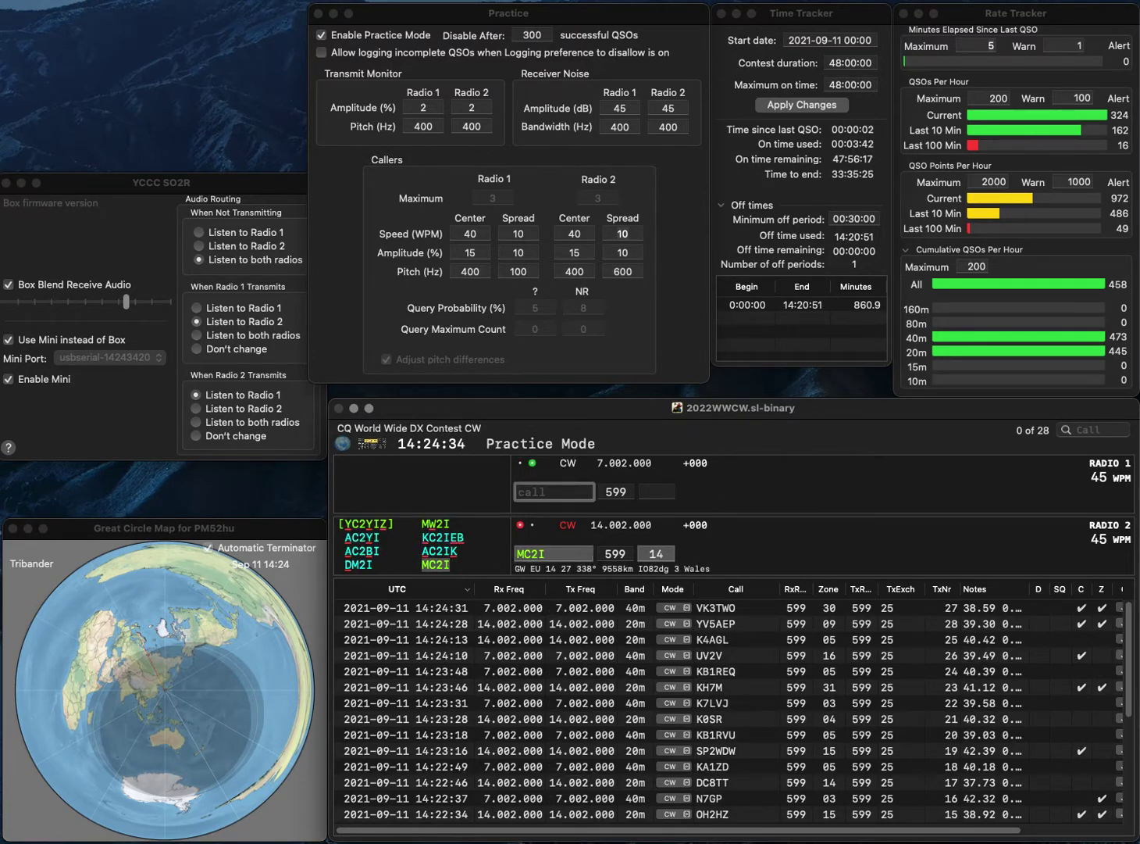
type("YO3C")
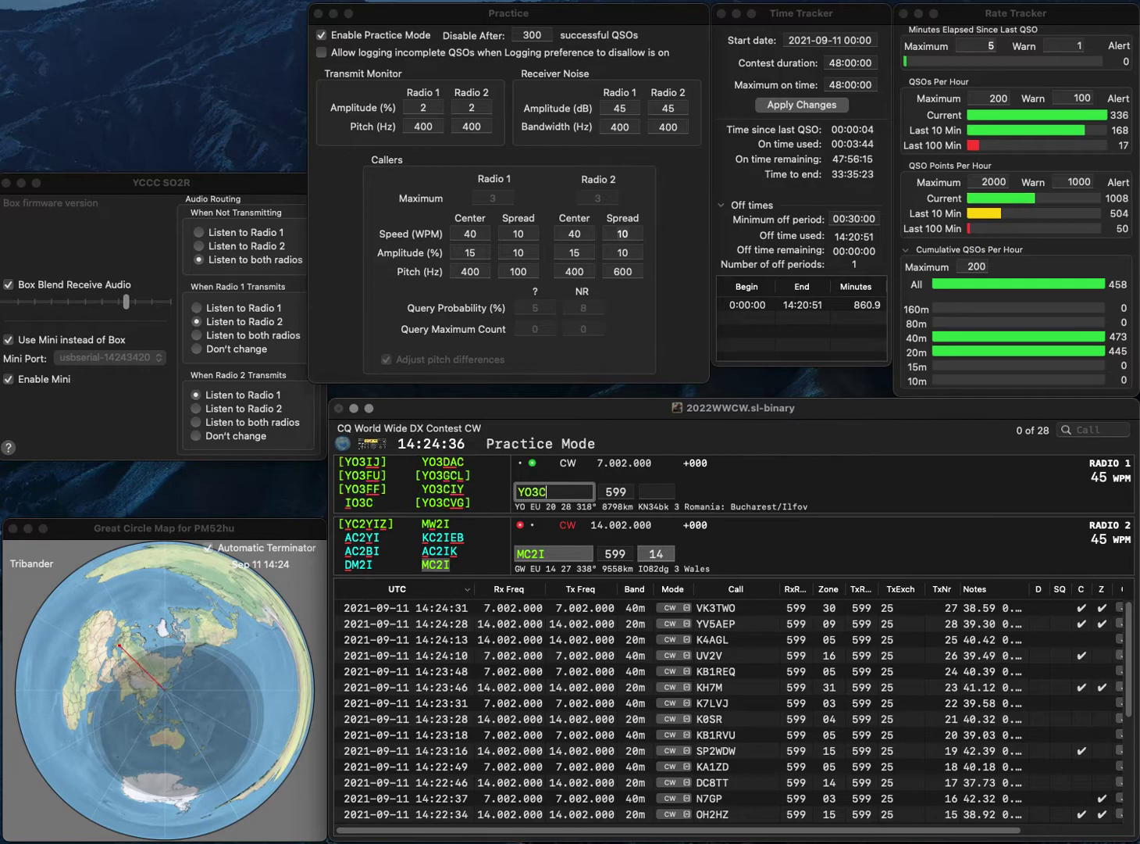
type("IY")
key("Return")
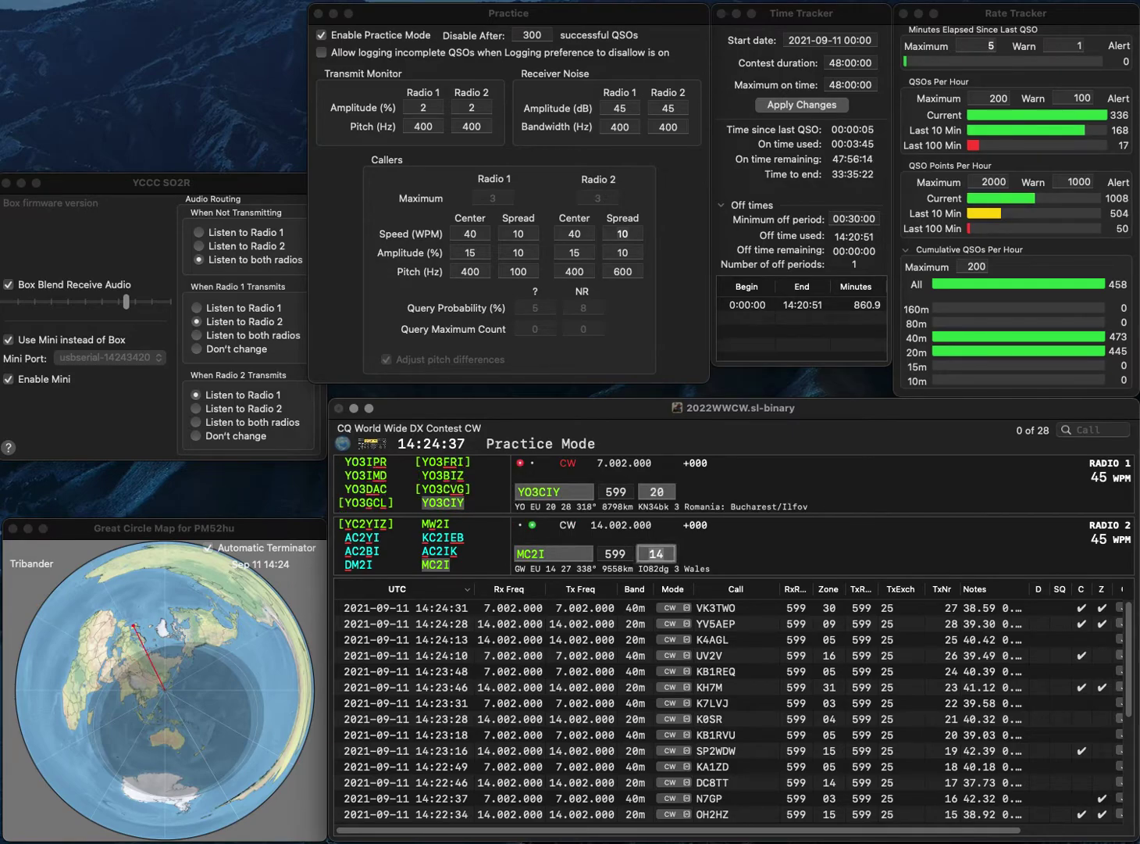
key("Return")
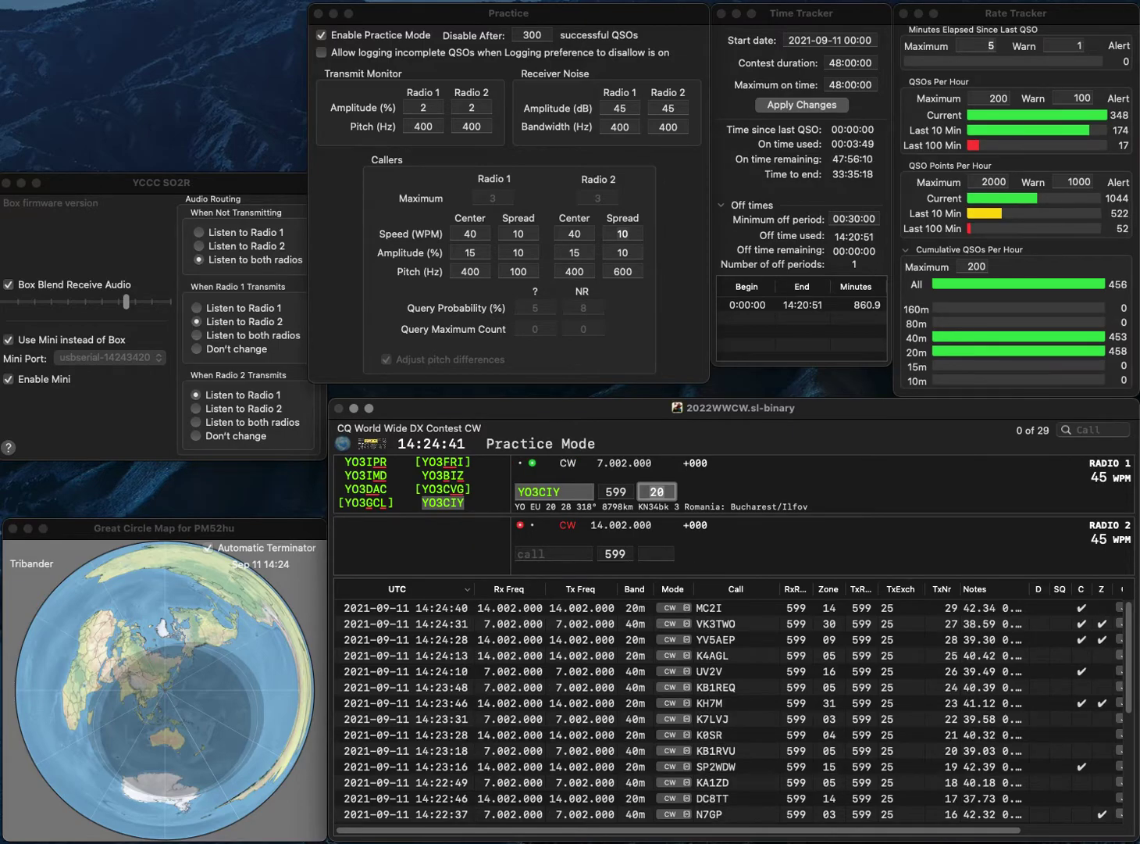
key("Return")
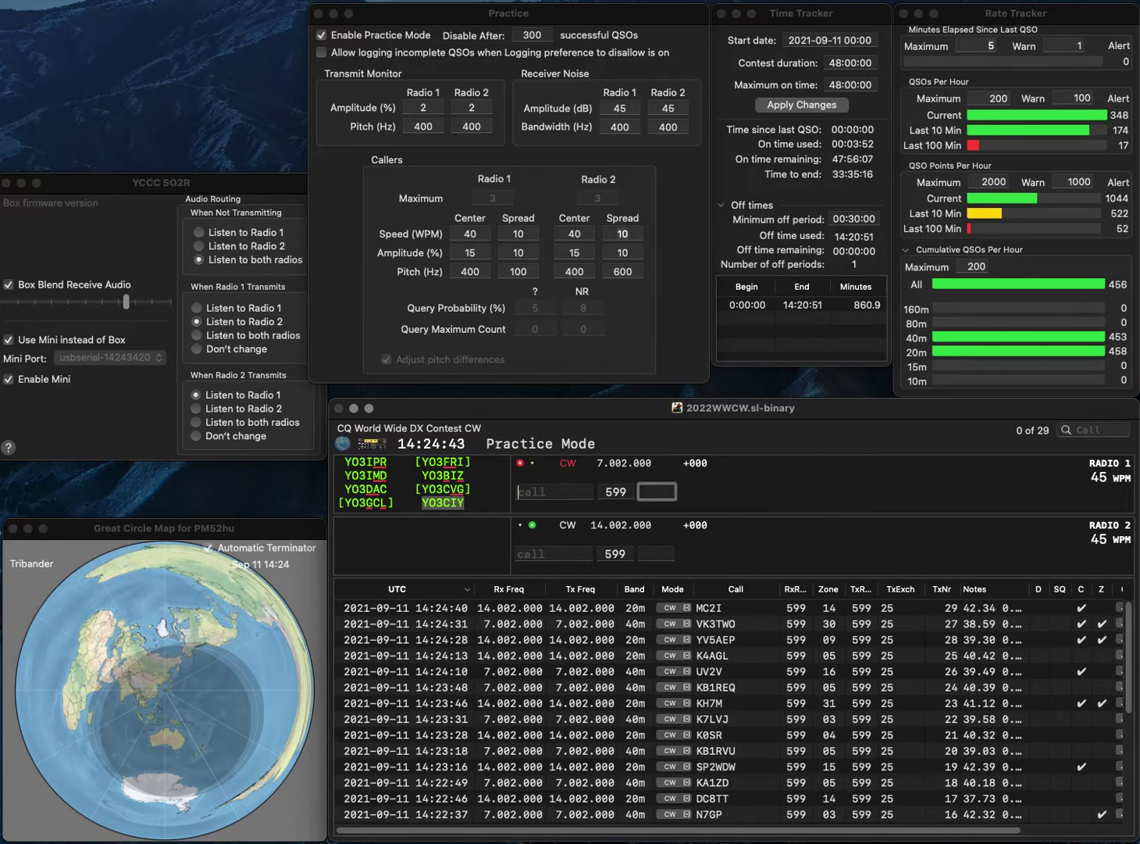
type("W0ECC")
key("Return")
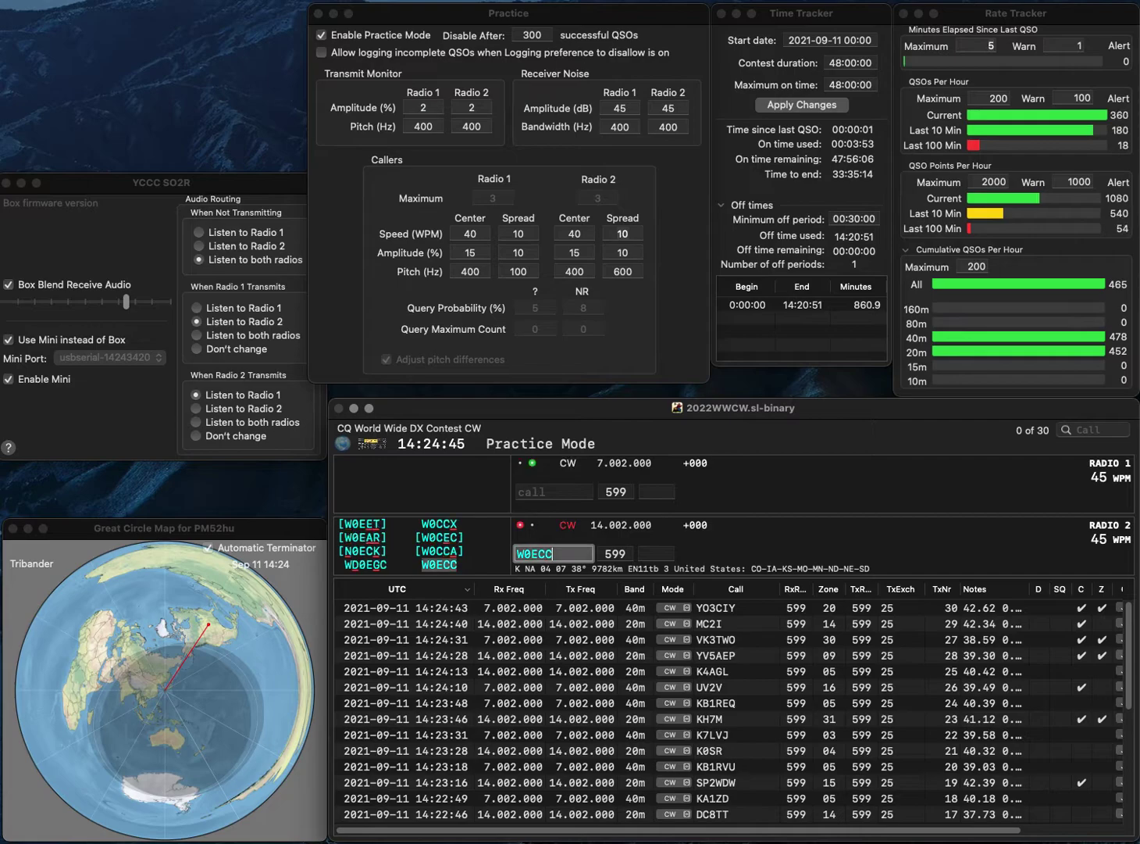
type("J")
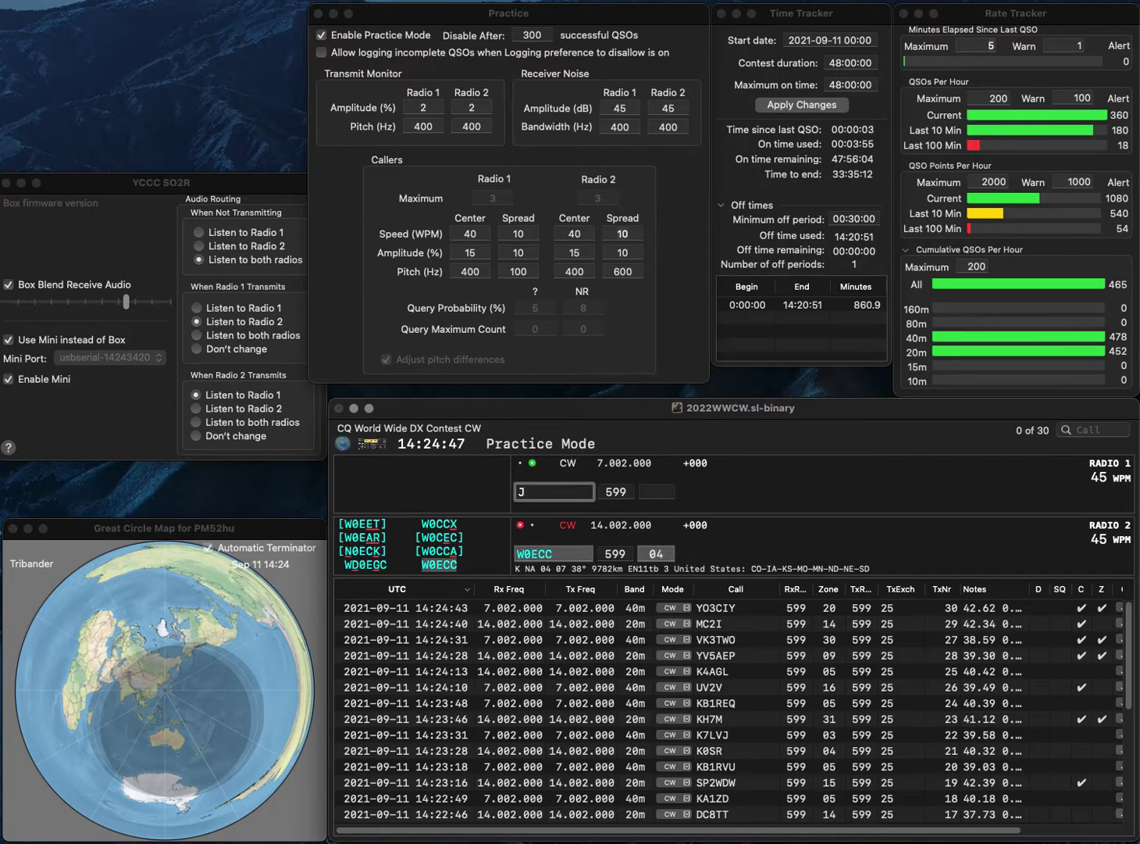
type("2ND")
key("Home")
type("P")
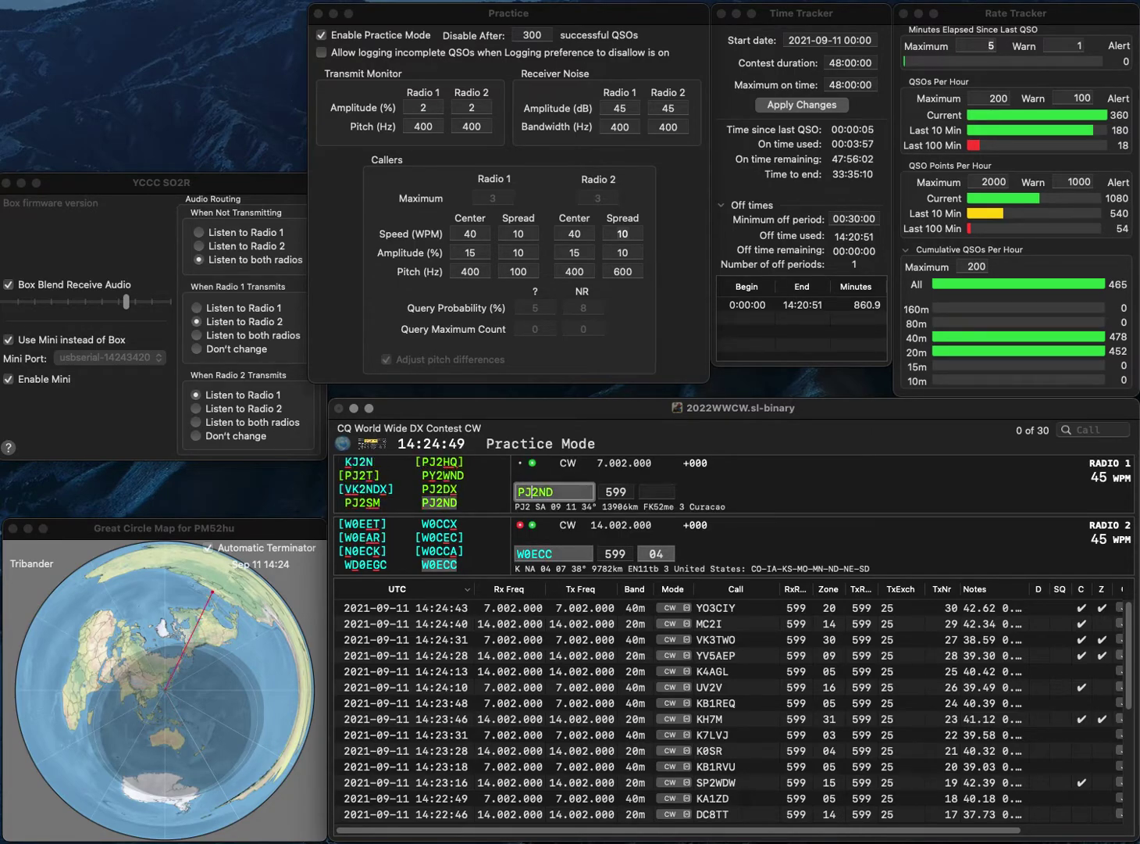
key("Return")
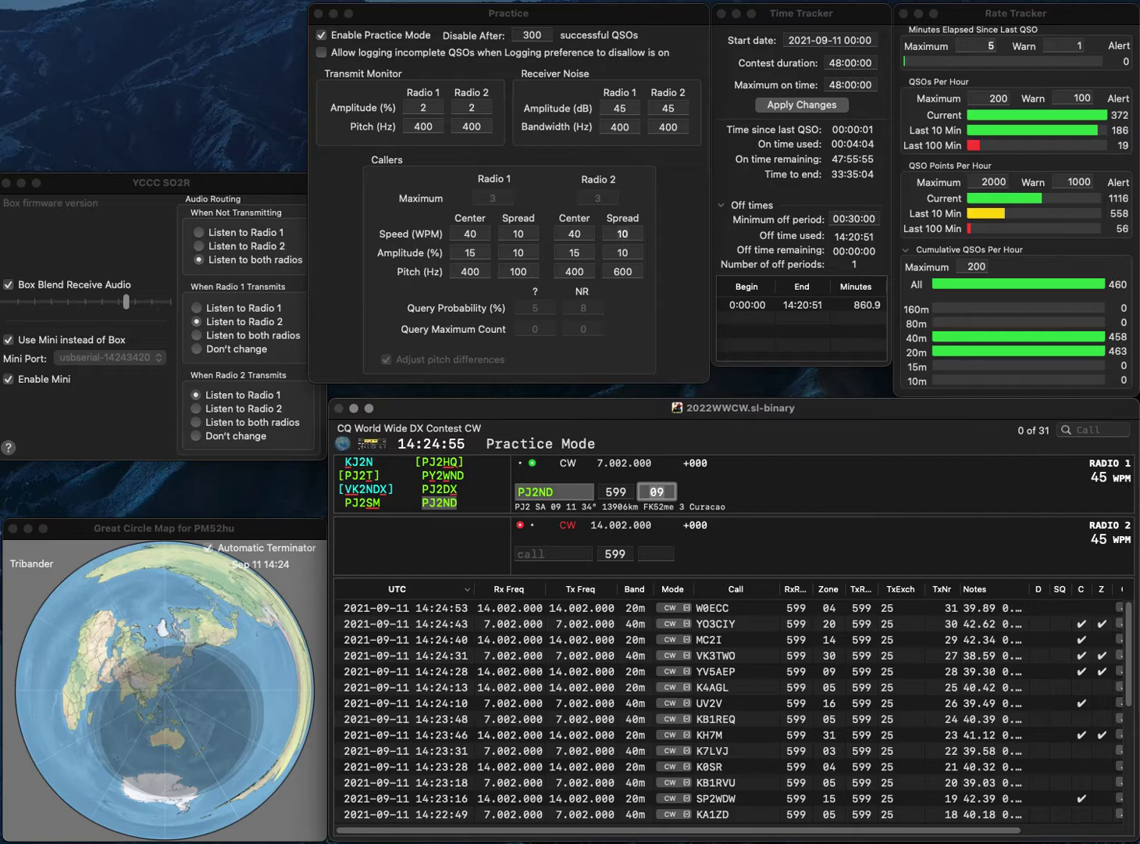
Answer K7KC on Radio 2 and N4FN on Radio 1, and log the K7KC contact
left_click(553, 553)
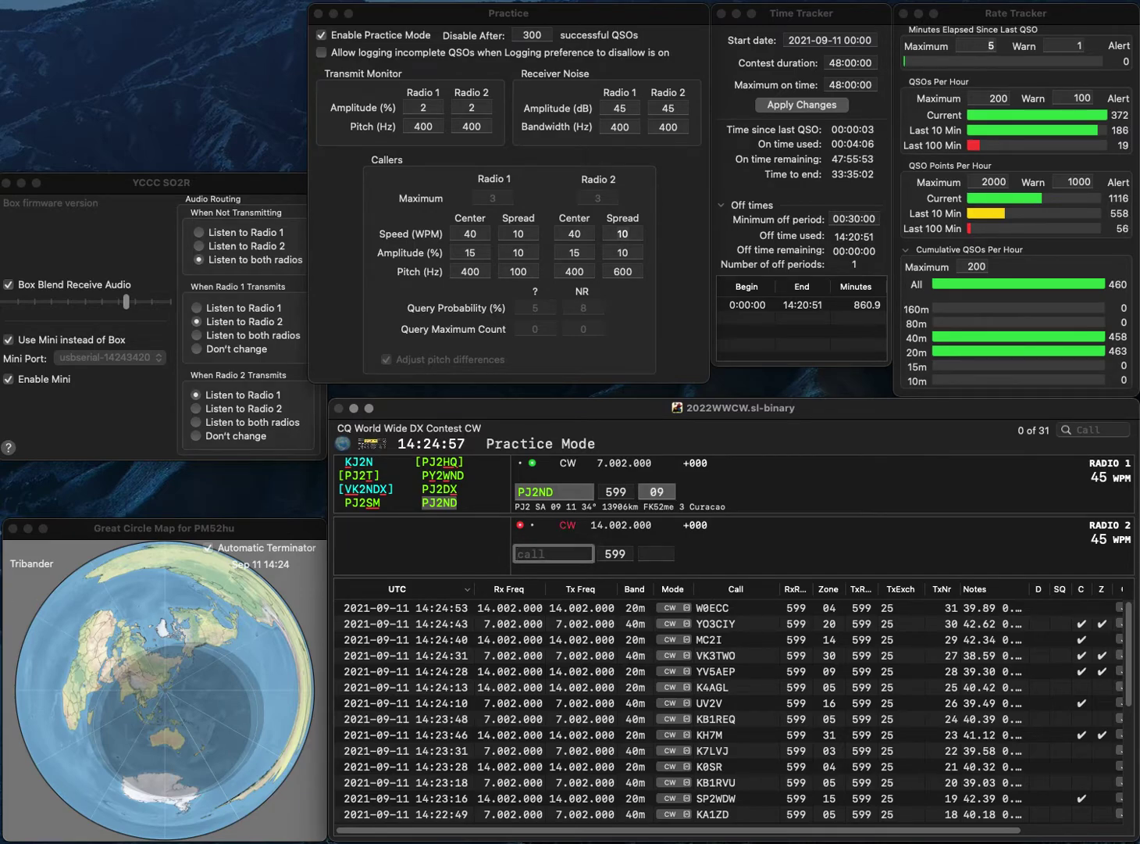
type("K7KC")
key("Return")
type("N4FN")
key("Return")
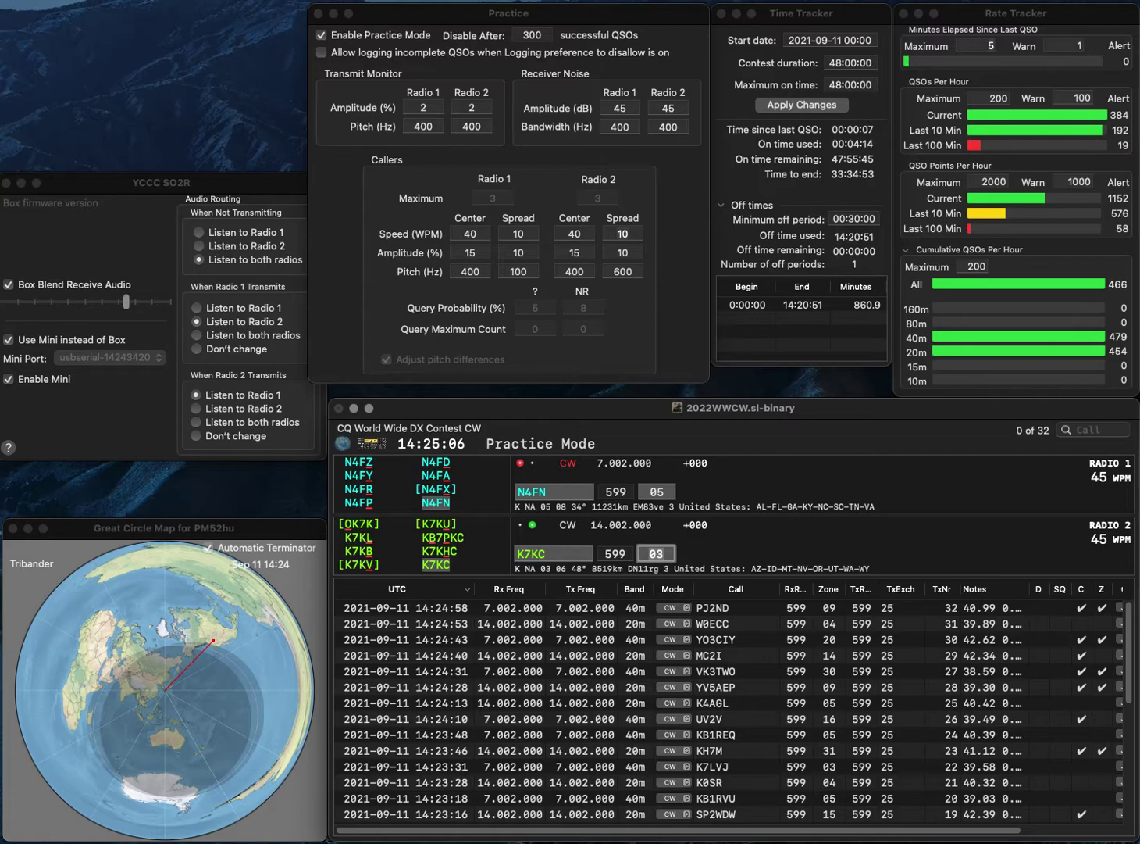
key("Return")
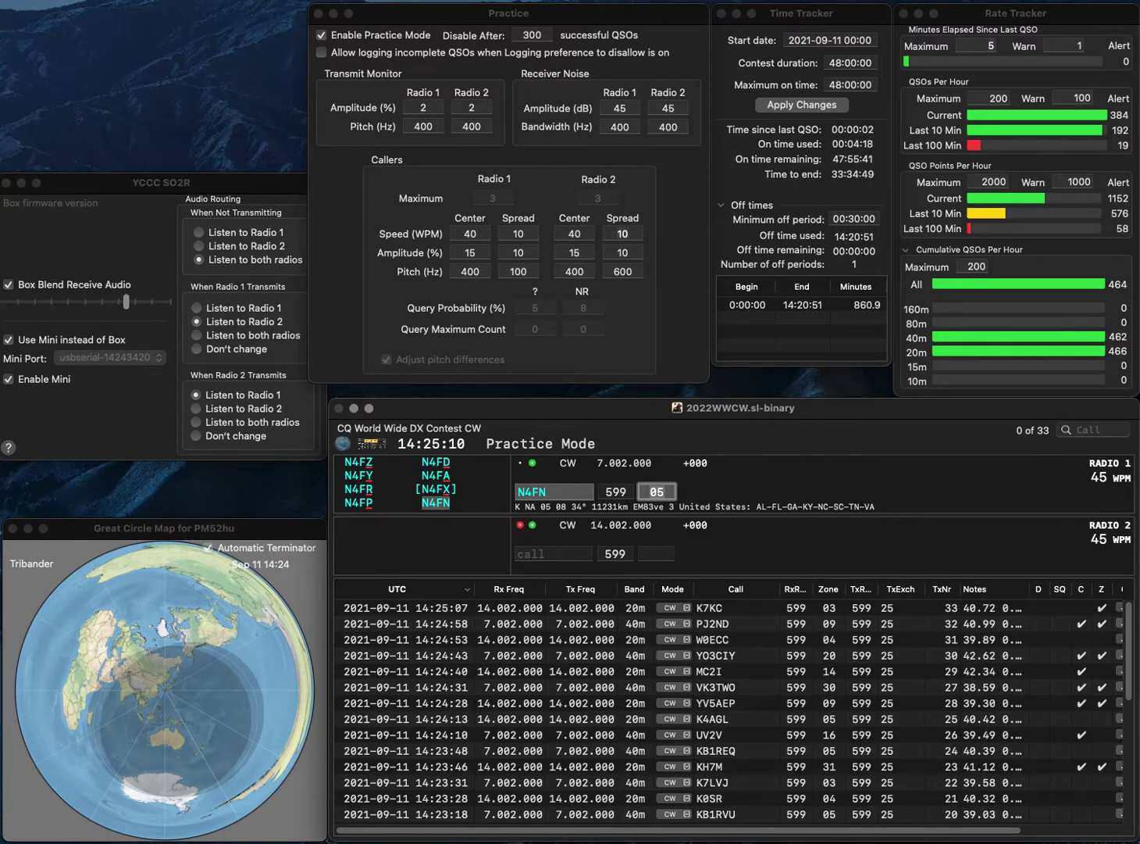
type("A0LDG")
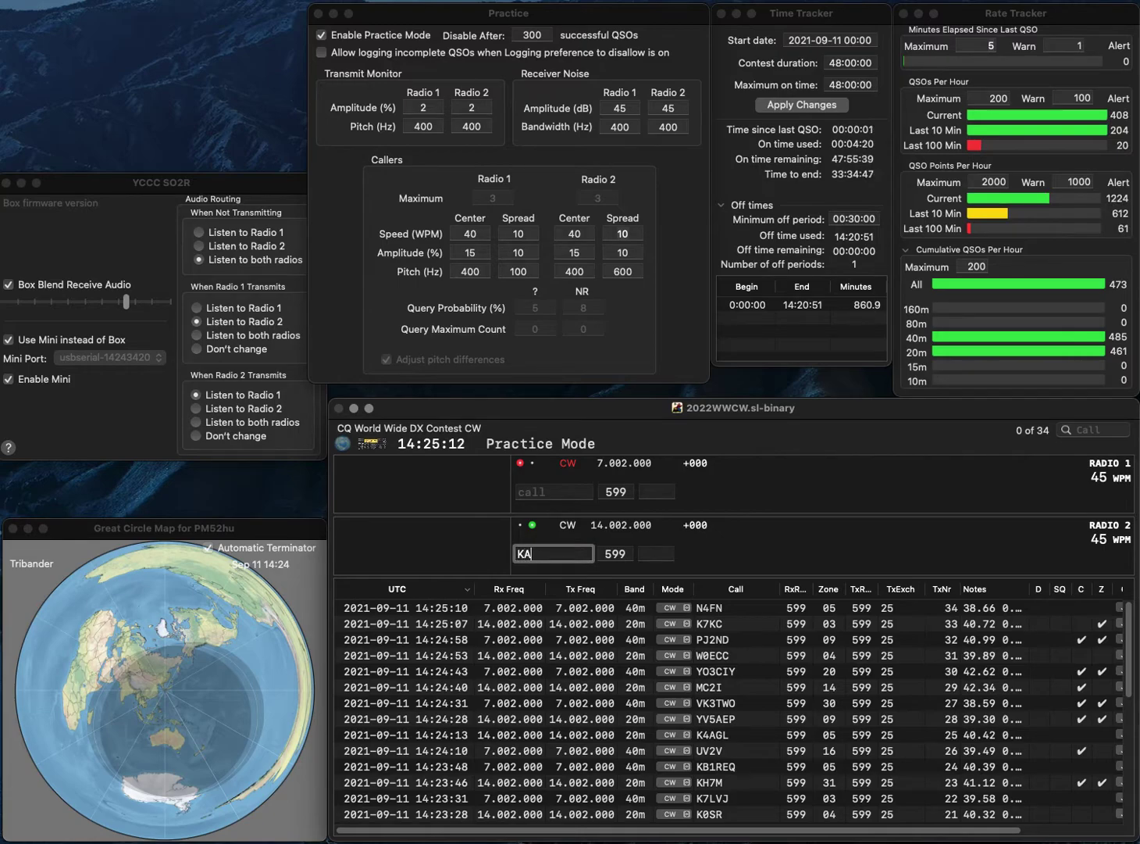
key("Return")
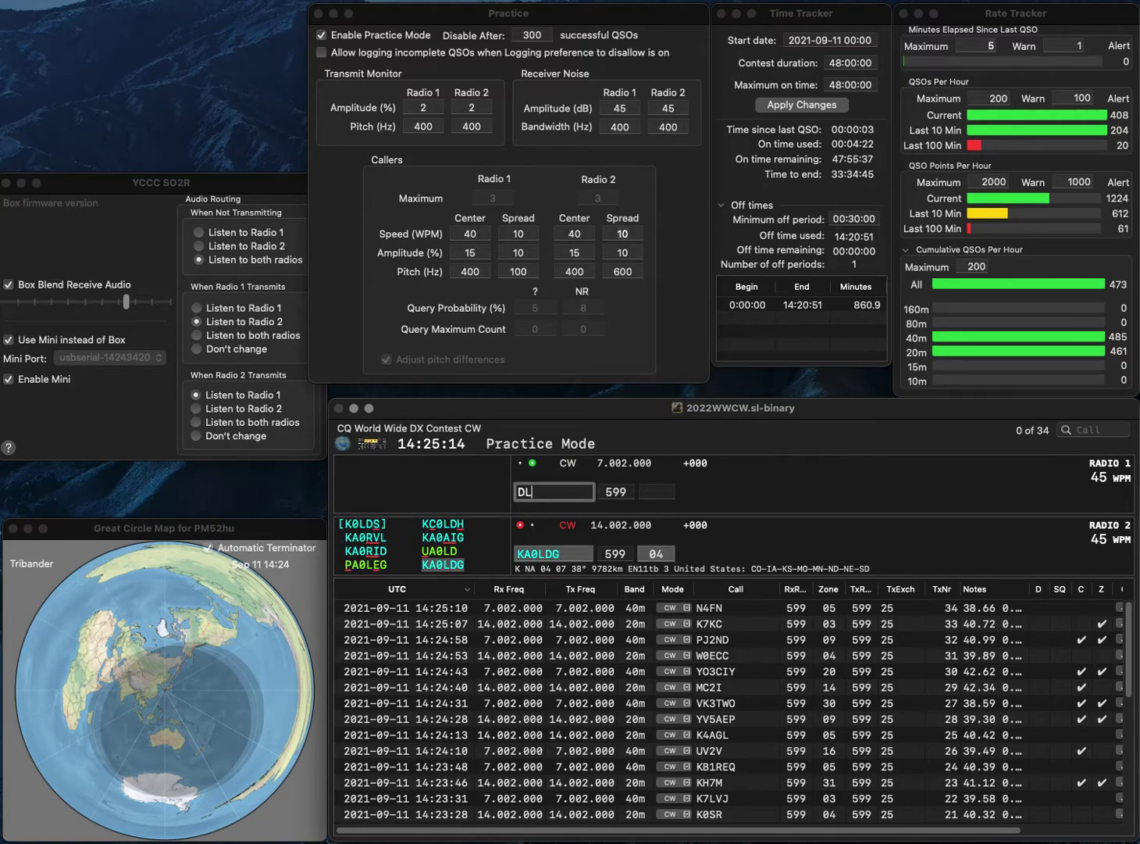
type("DL7UM")
key("Return")
key("Tab")
key("Tab")
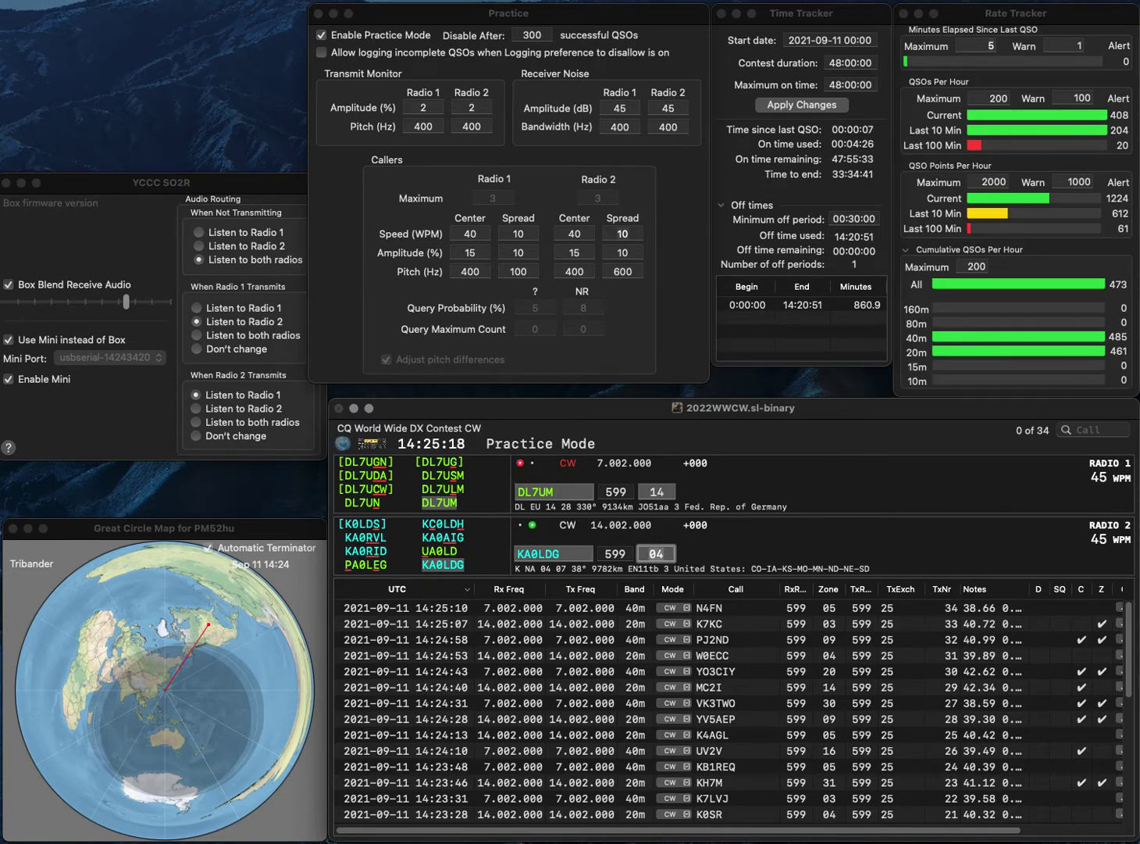
key("Return")
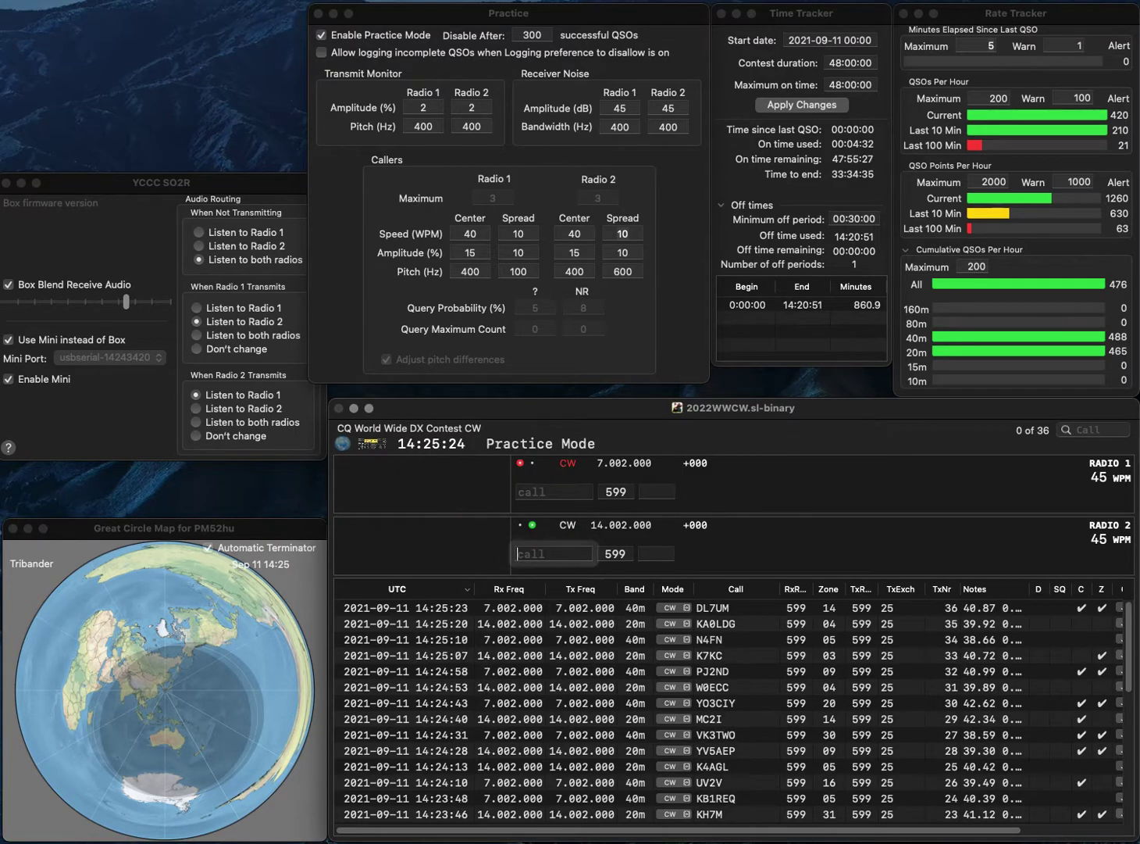
Answer the partial call 5UN on Radio 2 and the full call N1WW on Radio 1
type("UN")
key("Return")
type("N1WW")
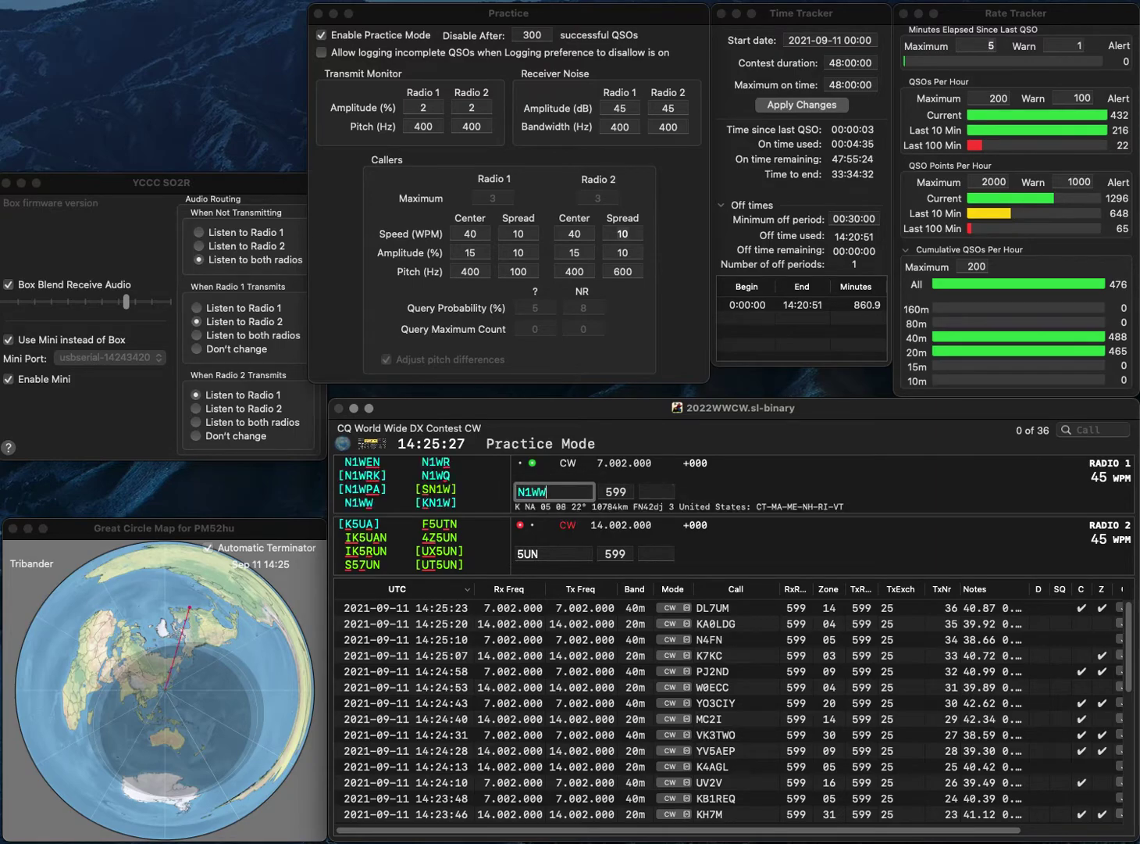
key("Return")
type("UXX")
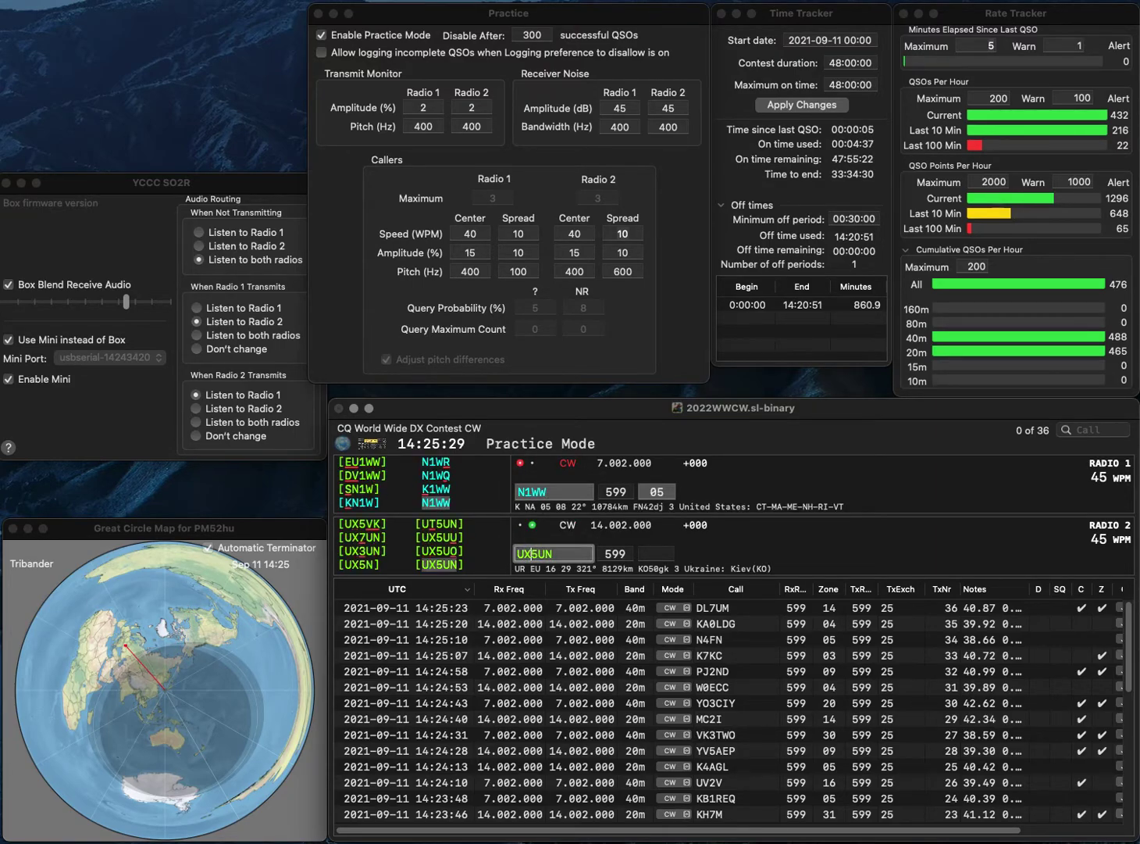
key("Delete")
key("BackSpace")
type("2")
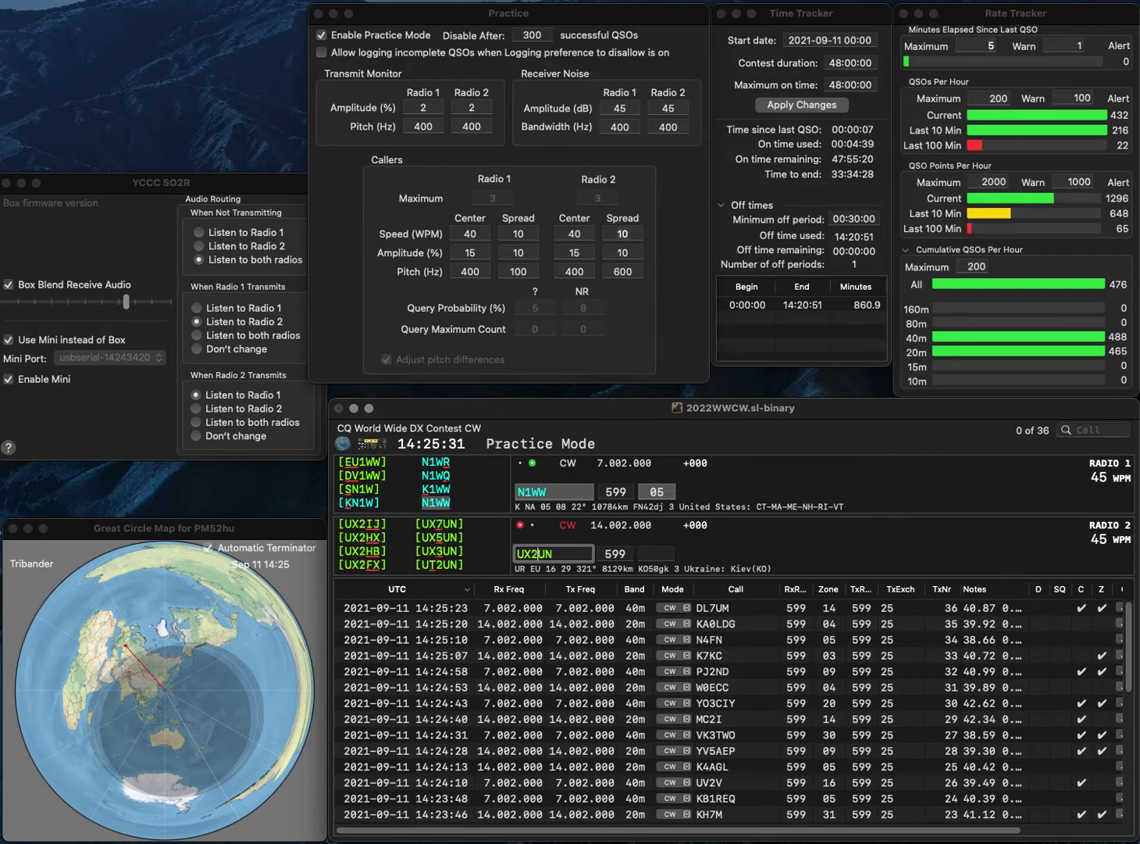
key("Return")
key("Return")
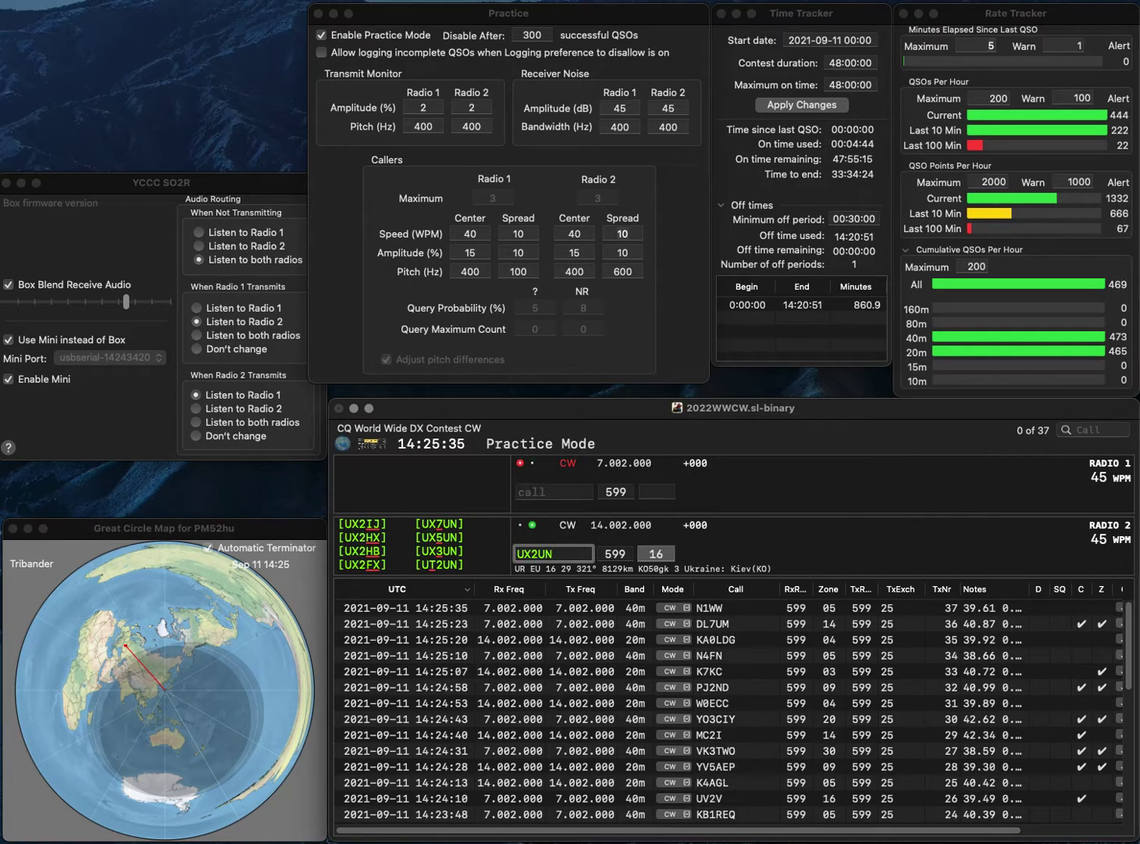
key("BackSpace")
type("3")
key("Return")
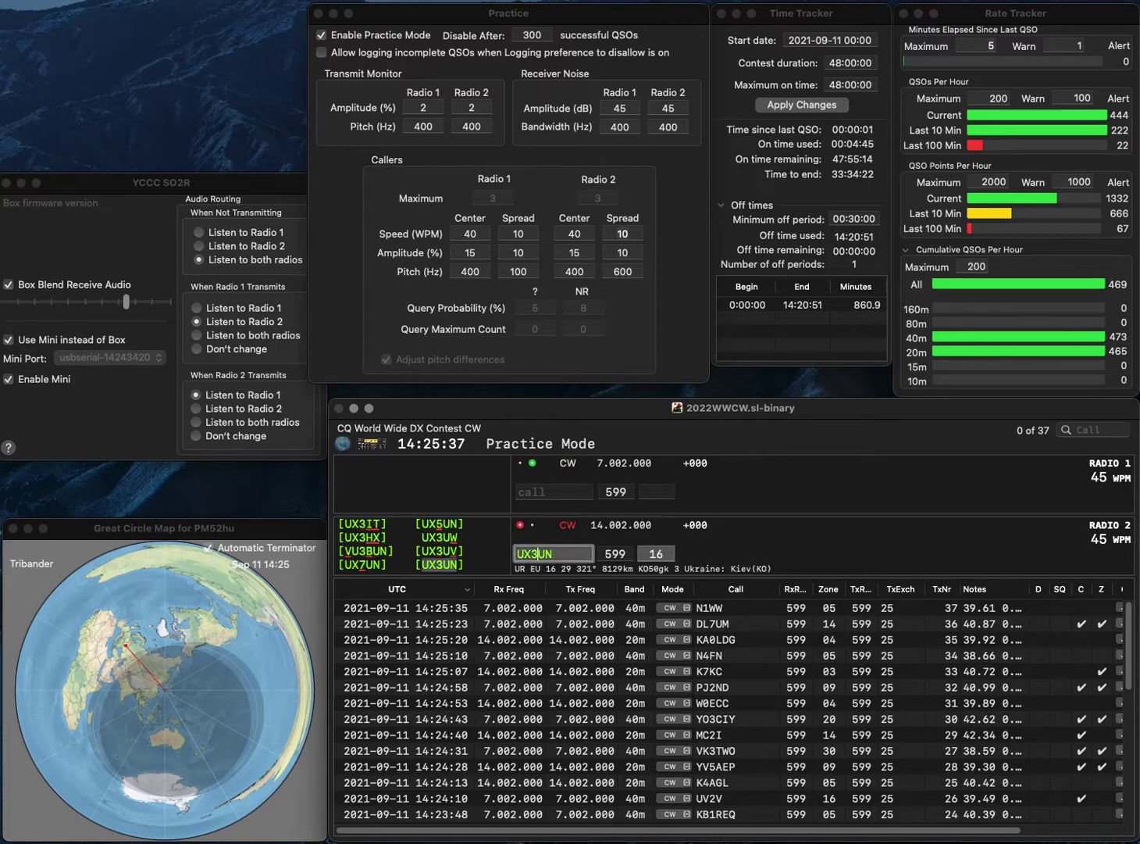
type("K0JEM")
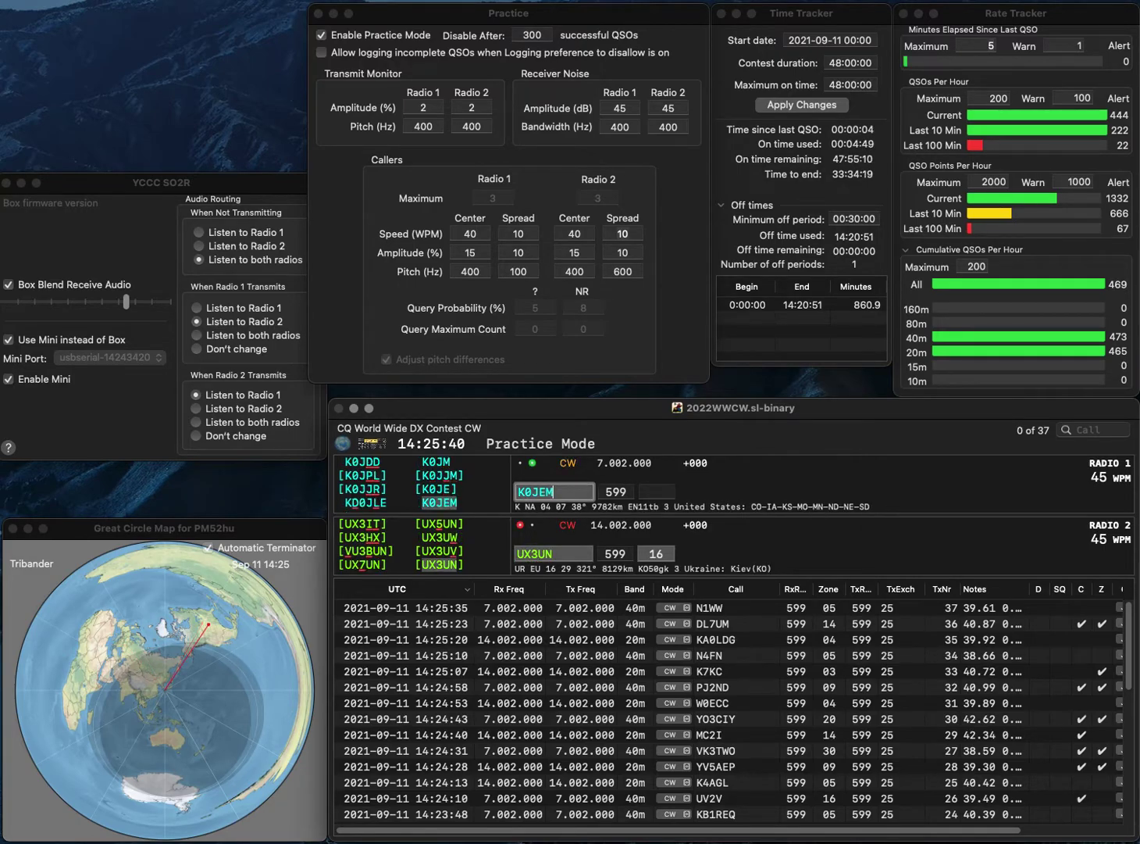
key("Return")
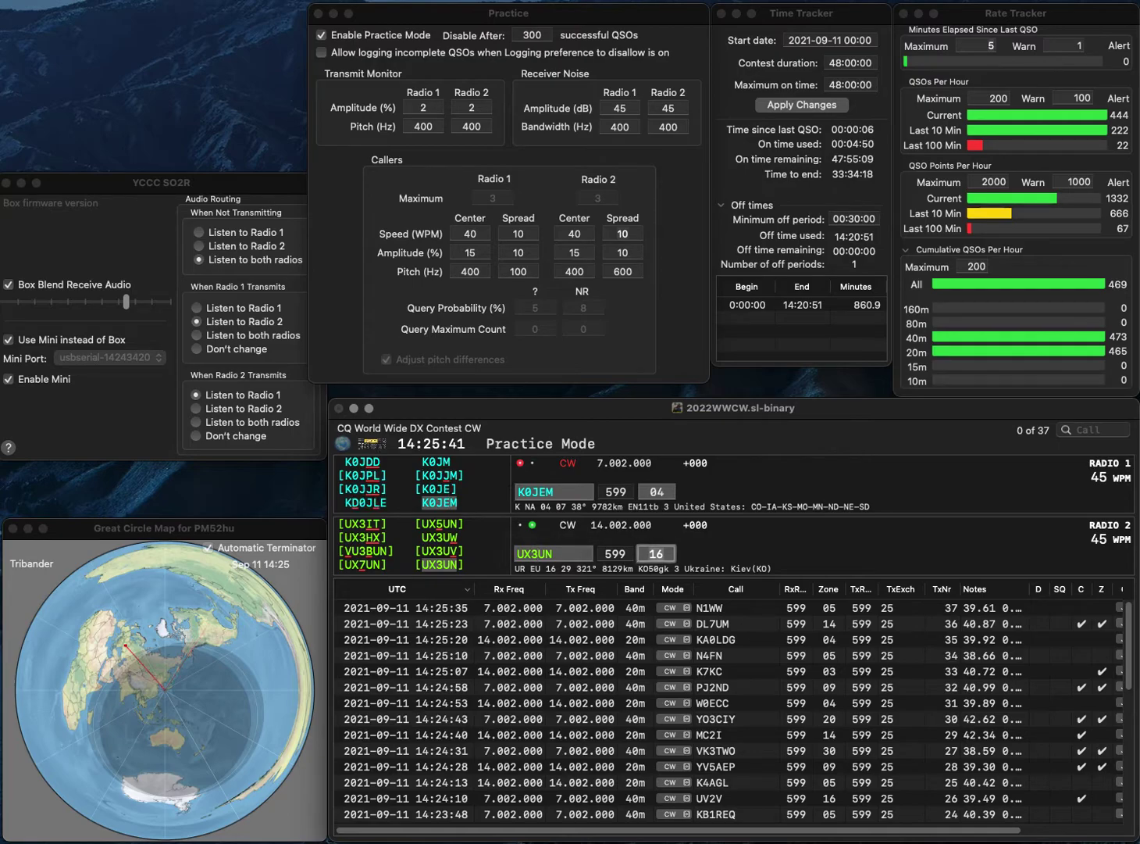
key("Return")
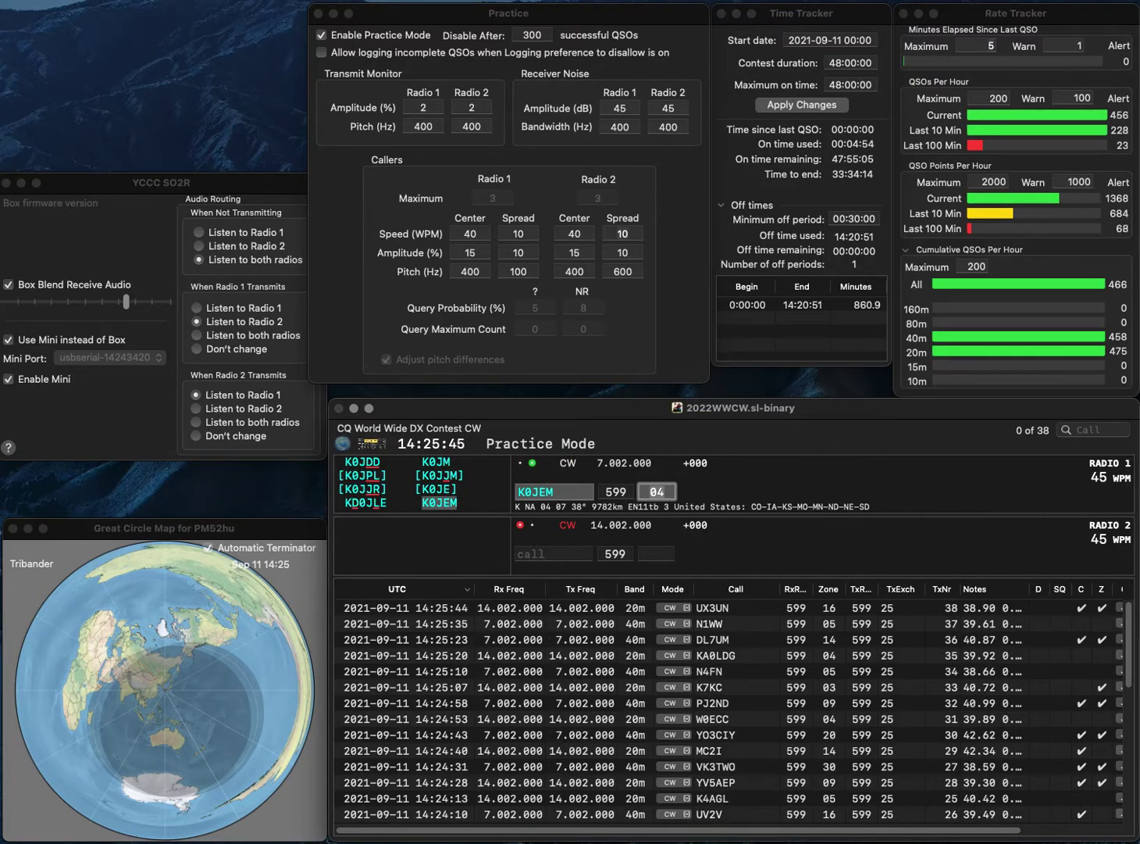
key("Return")
type("DK9VZ")
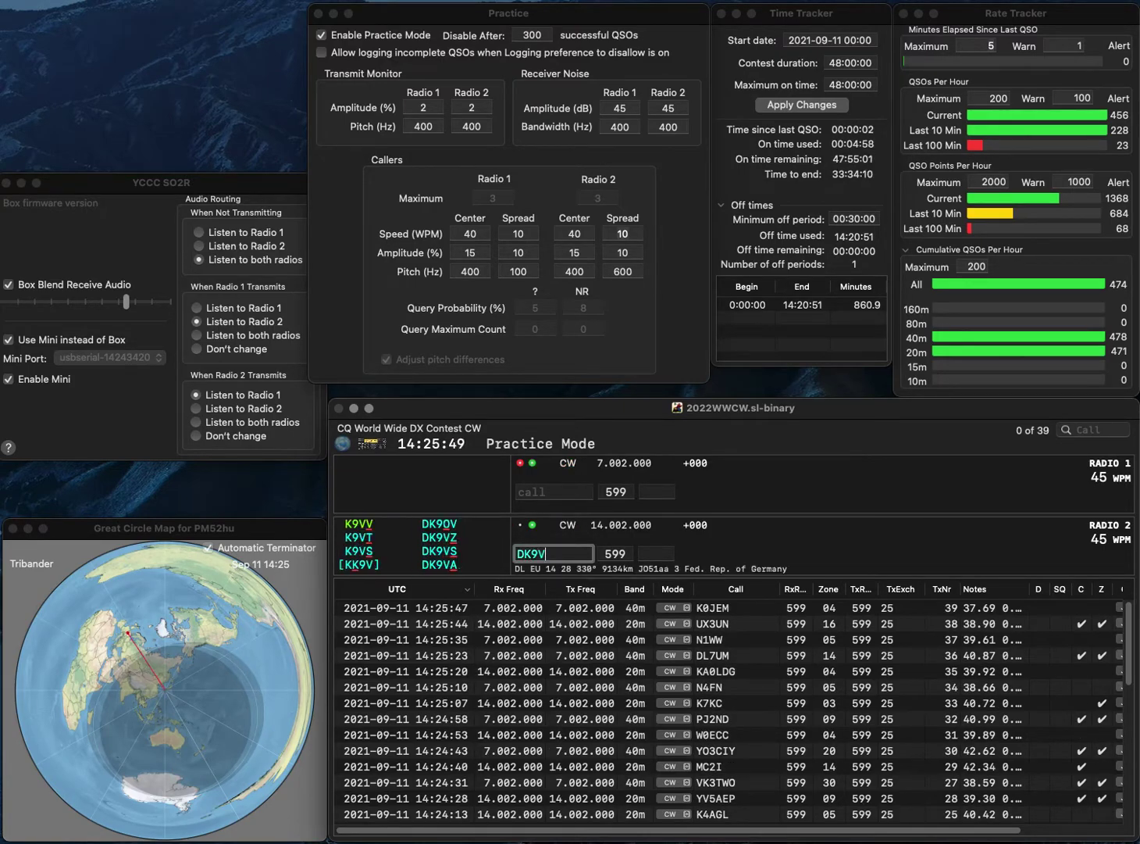
key("Return")
type("XE2T")
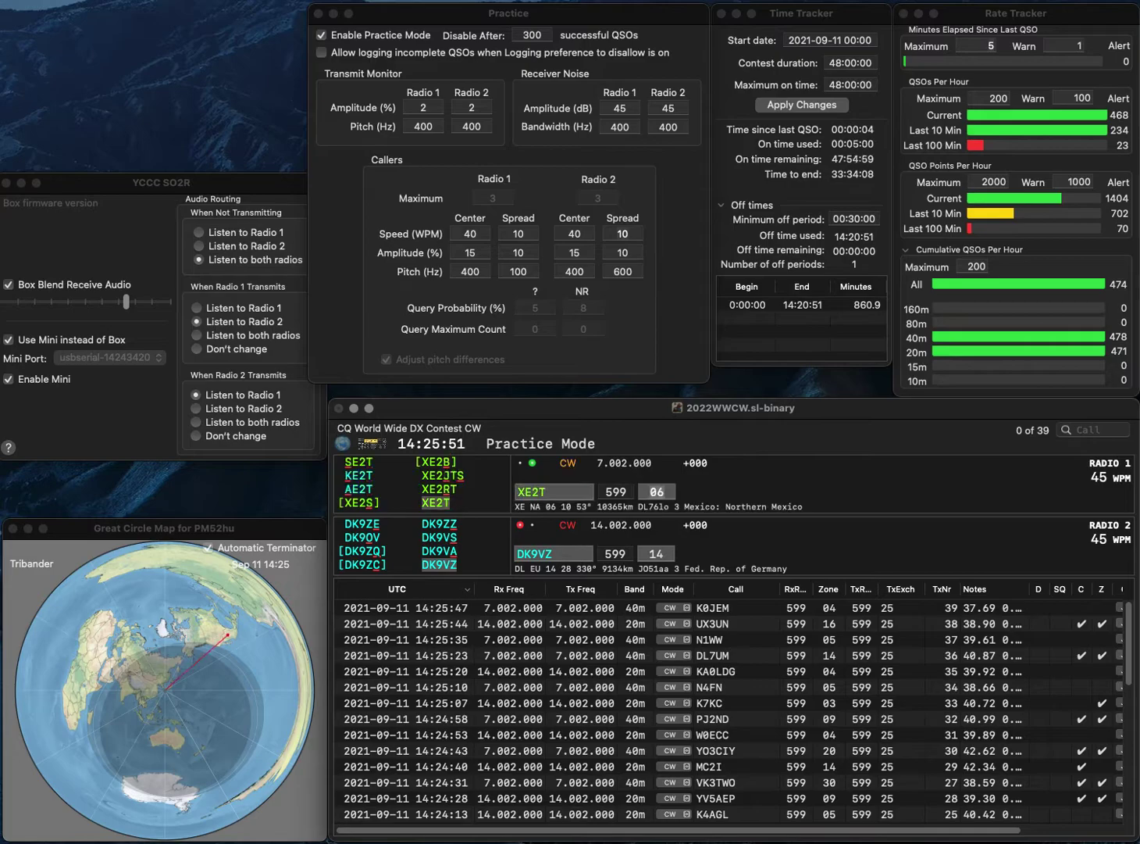
key("Return")
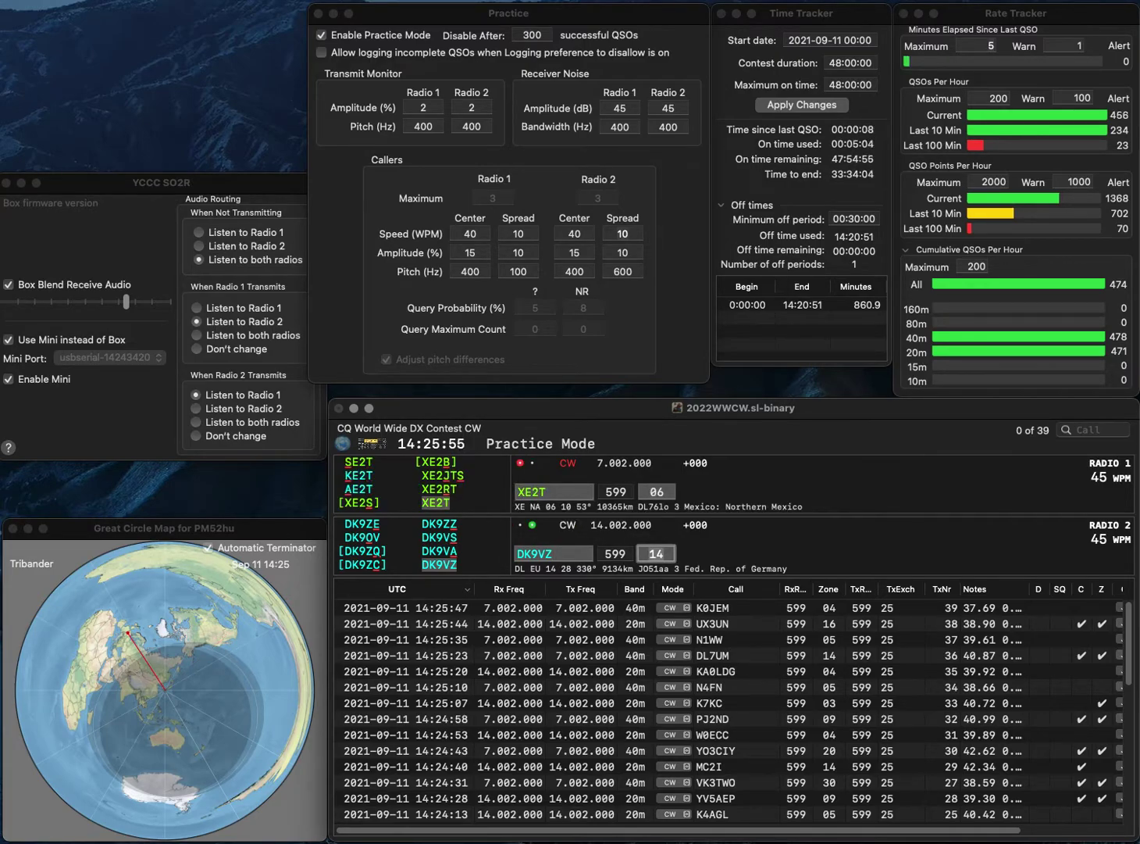
key("Return")
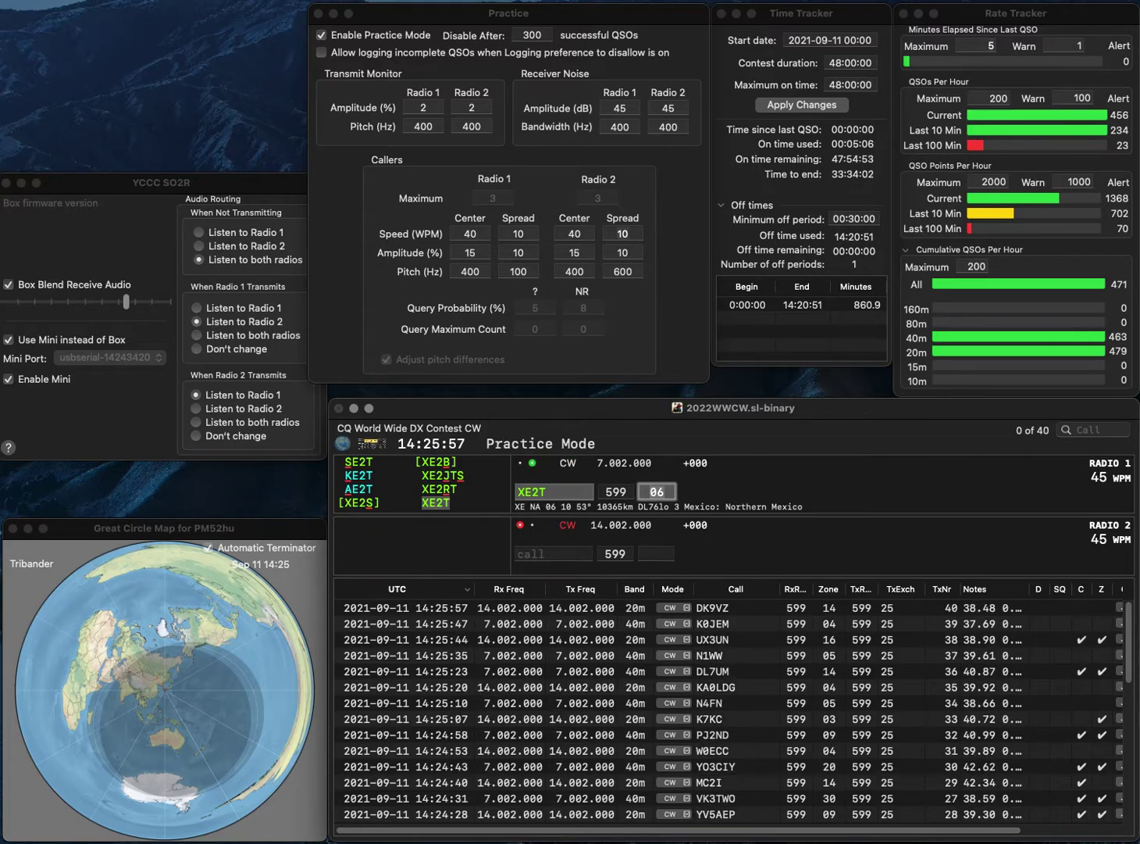
key("Return")
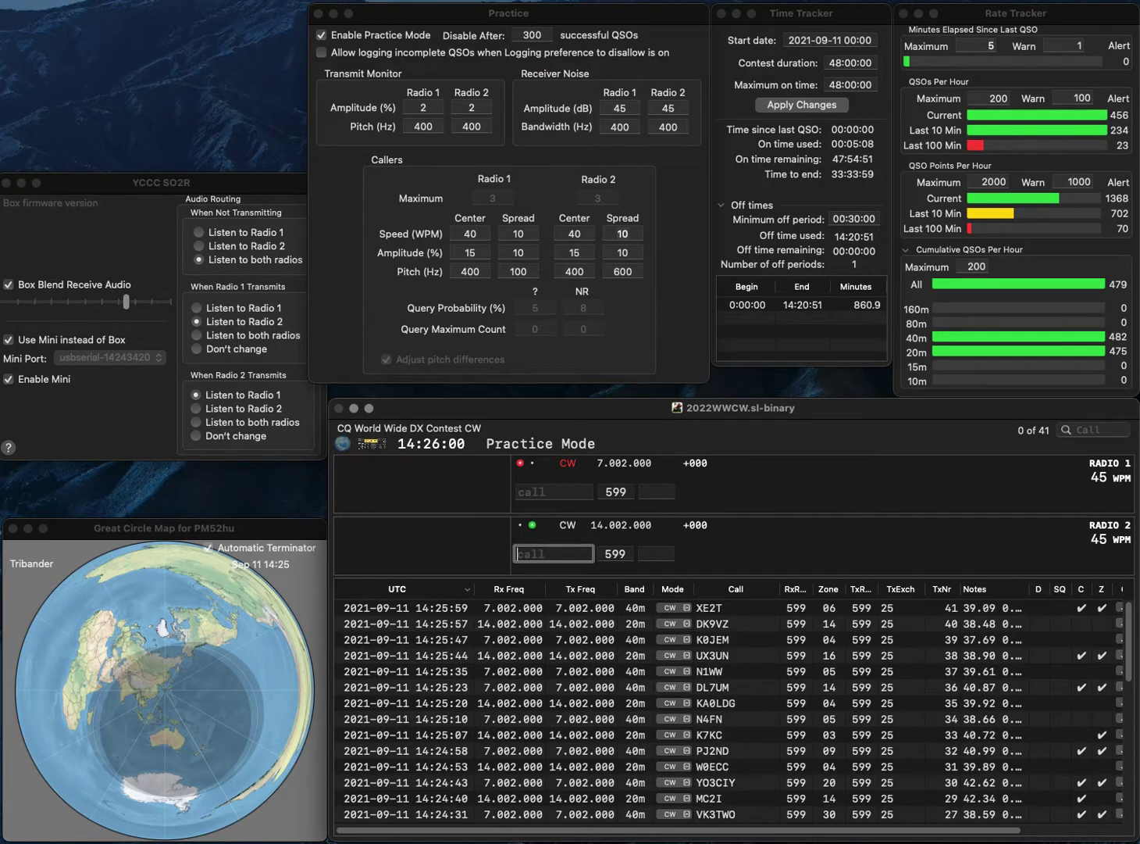
type("NT6V")
key("Return")
type("OHBZ")
key("Left")
key("Left")
key("Left")
key("BackSpace")
type("9")
key("Right")
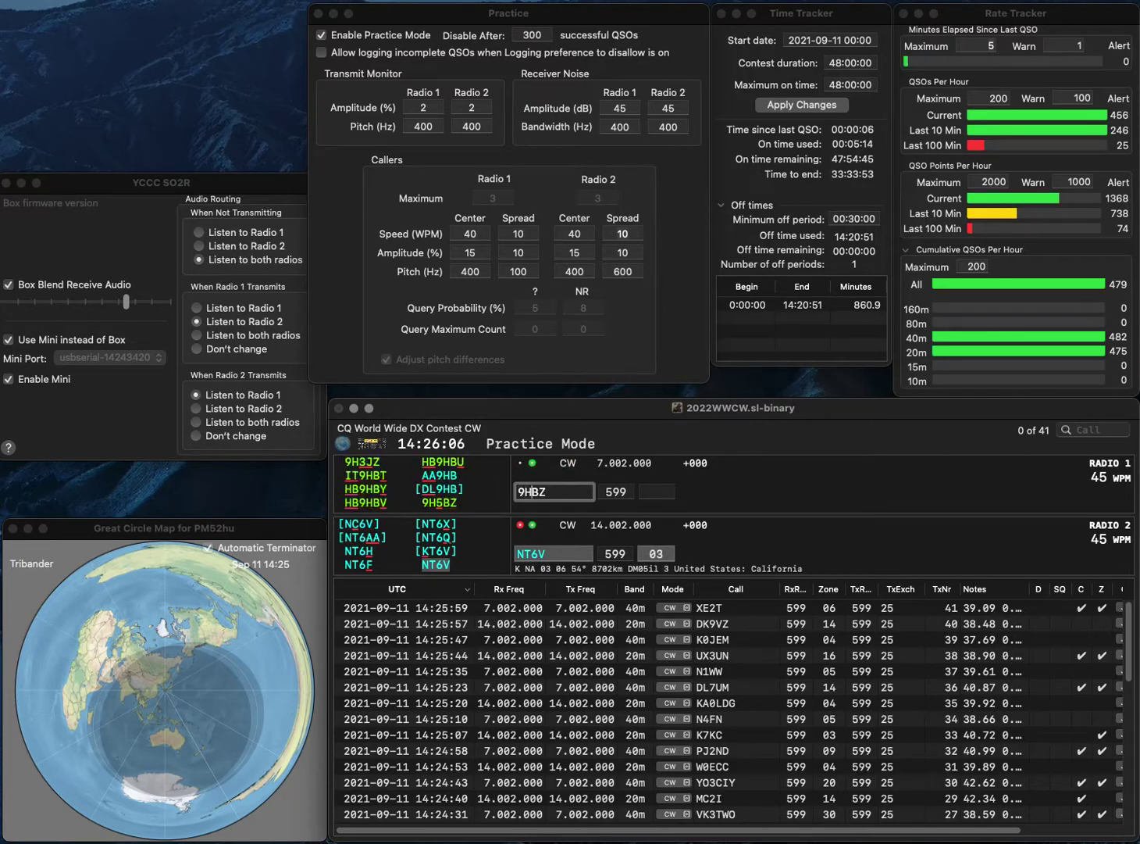
key("Right")
type("5")
key("Return")
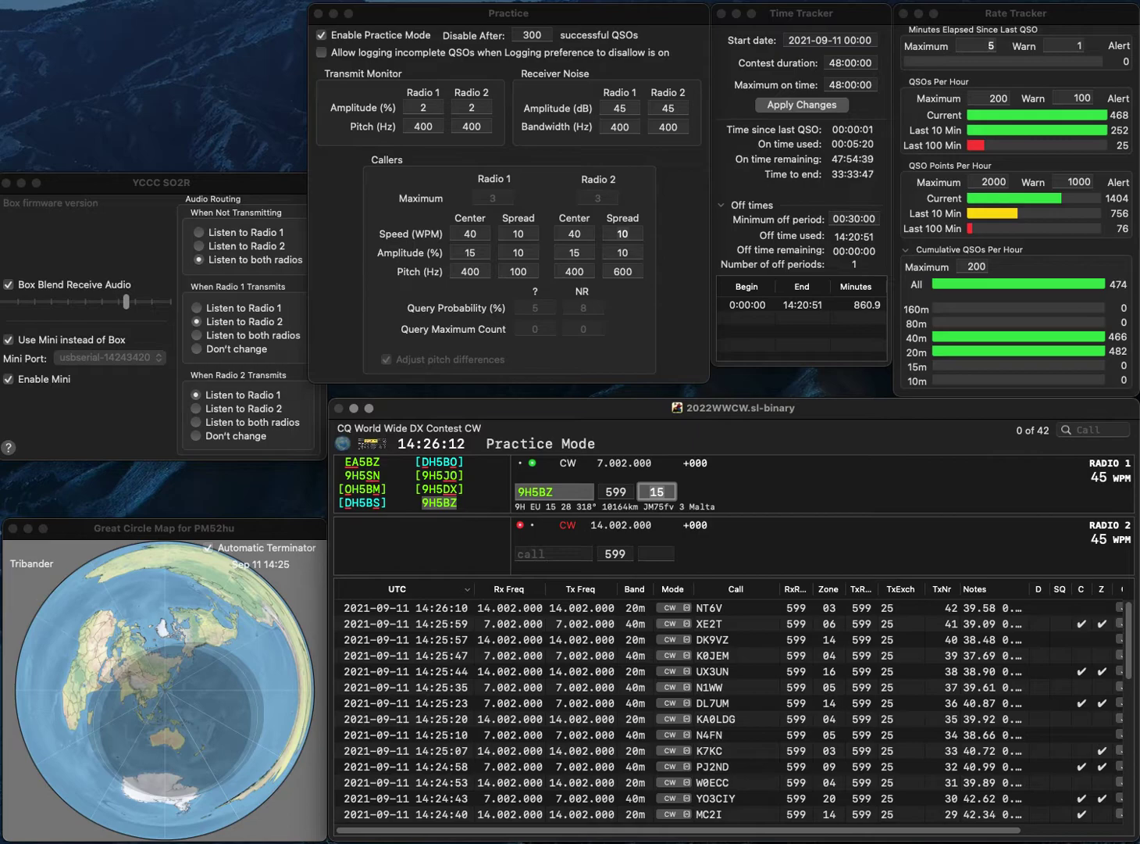
Log the 9H5BZ contact on Radio 1 and answer S56B on Radio 2
key("Return")
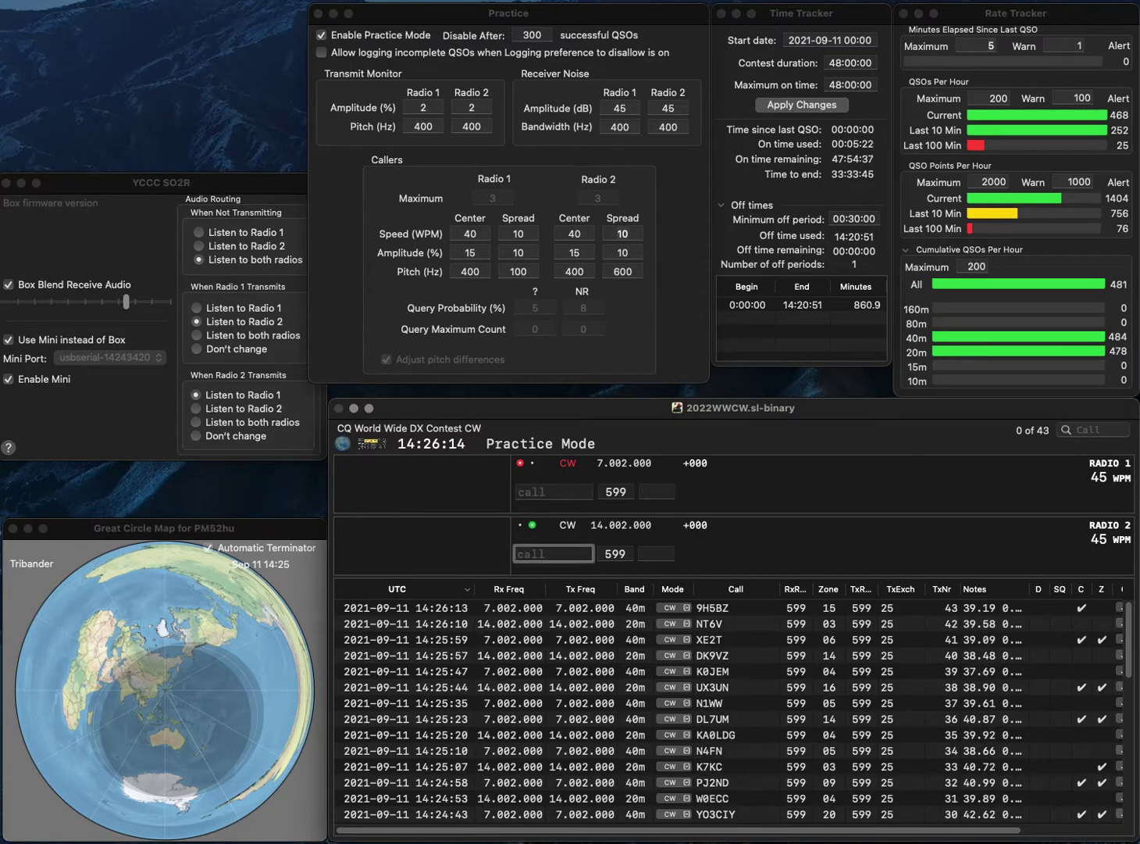
type("56B")
key("Return")
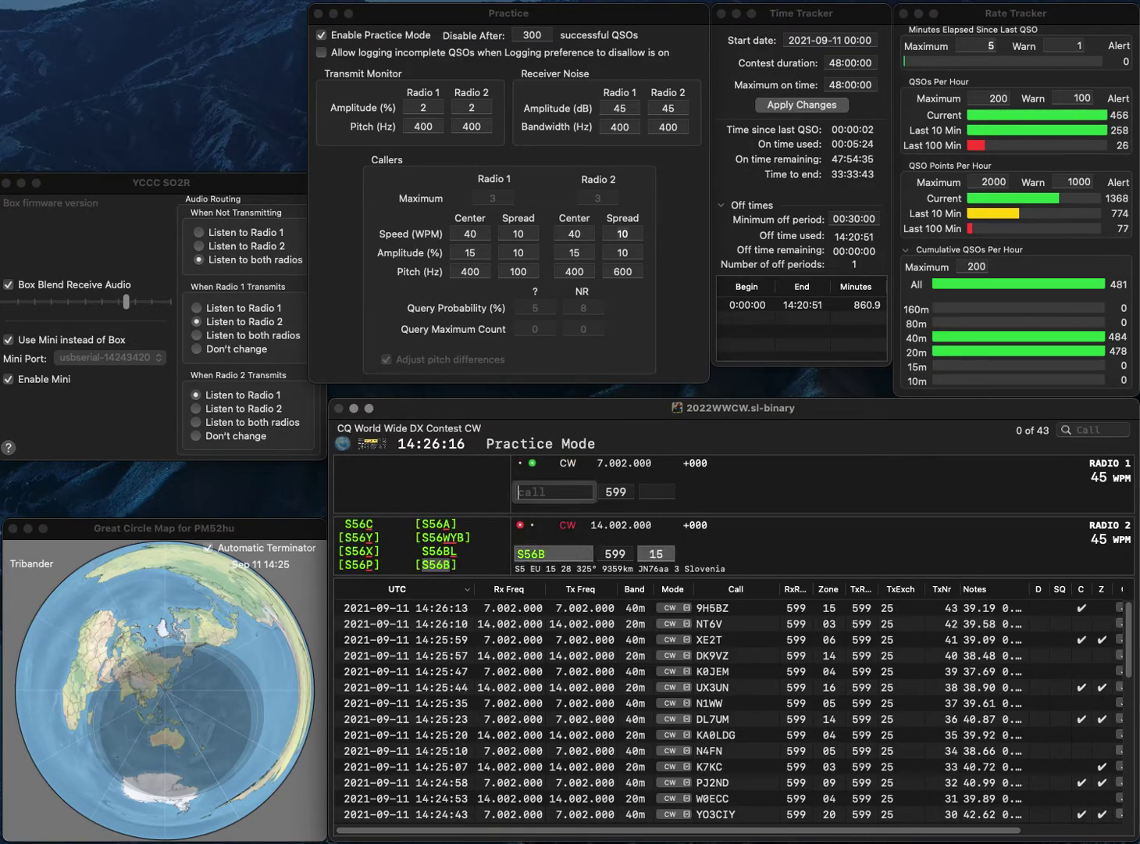
type("WA7MB")
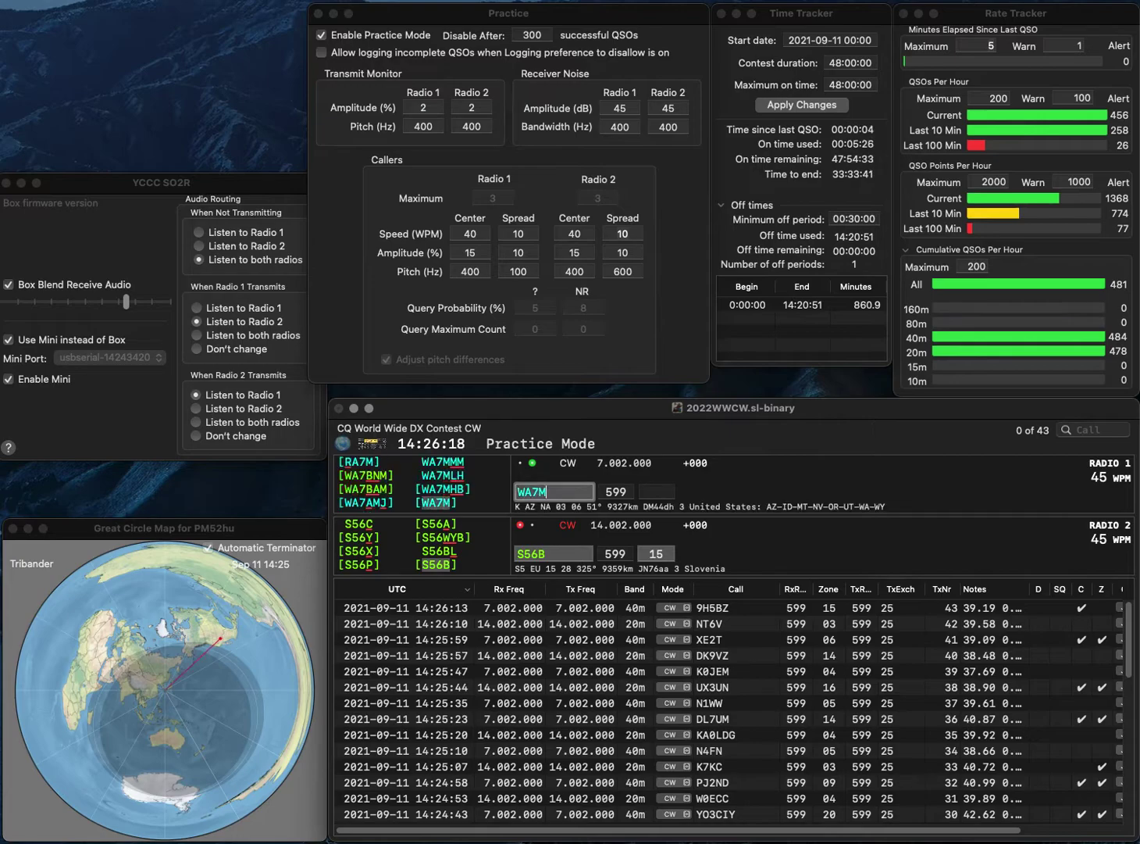
key("BackSpace")
key("Return")
key("Return")
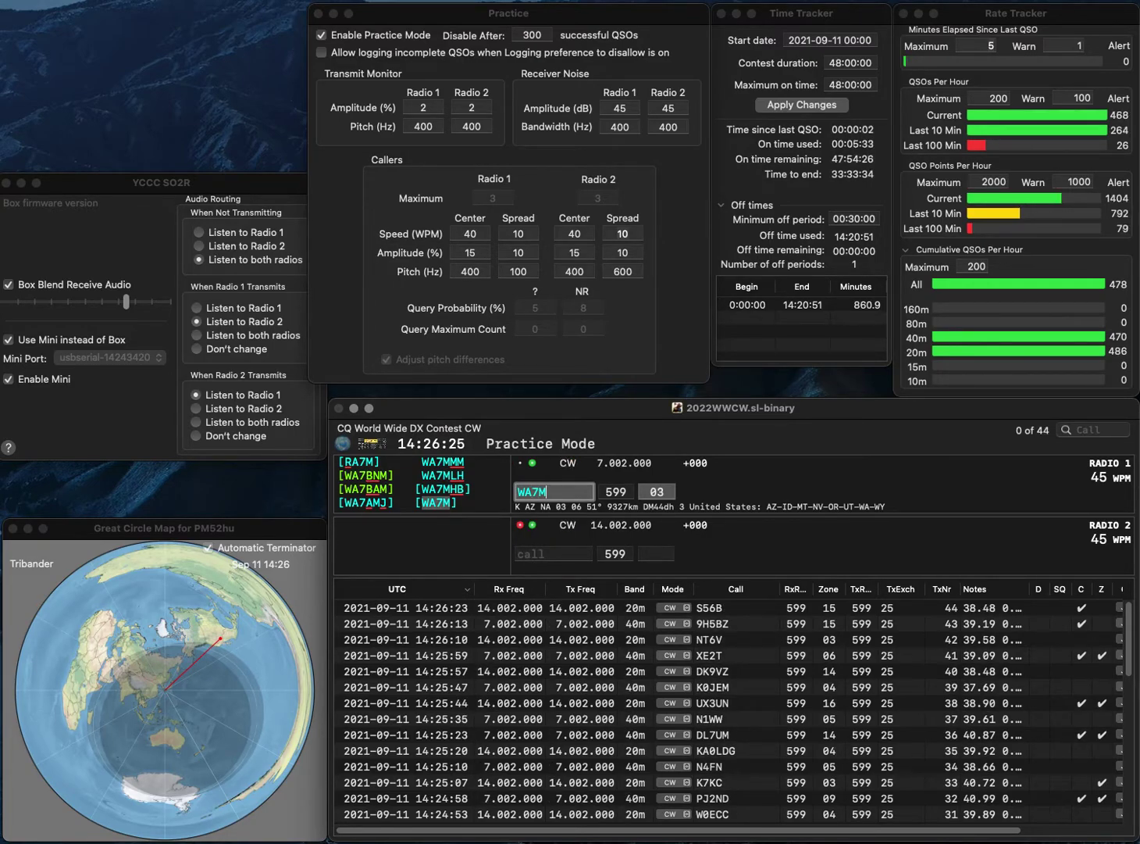
key("BackSpace")
type("NB")
key("Return")
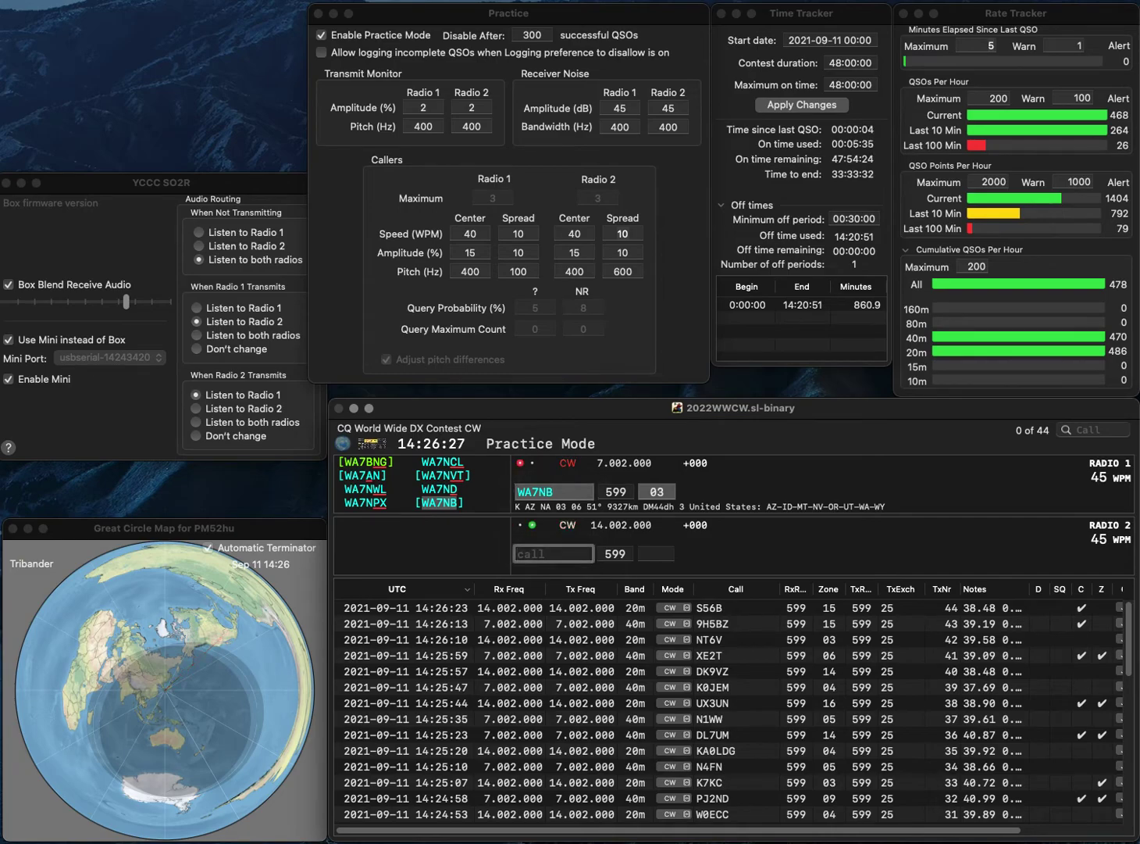
type("HI2")
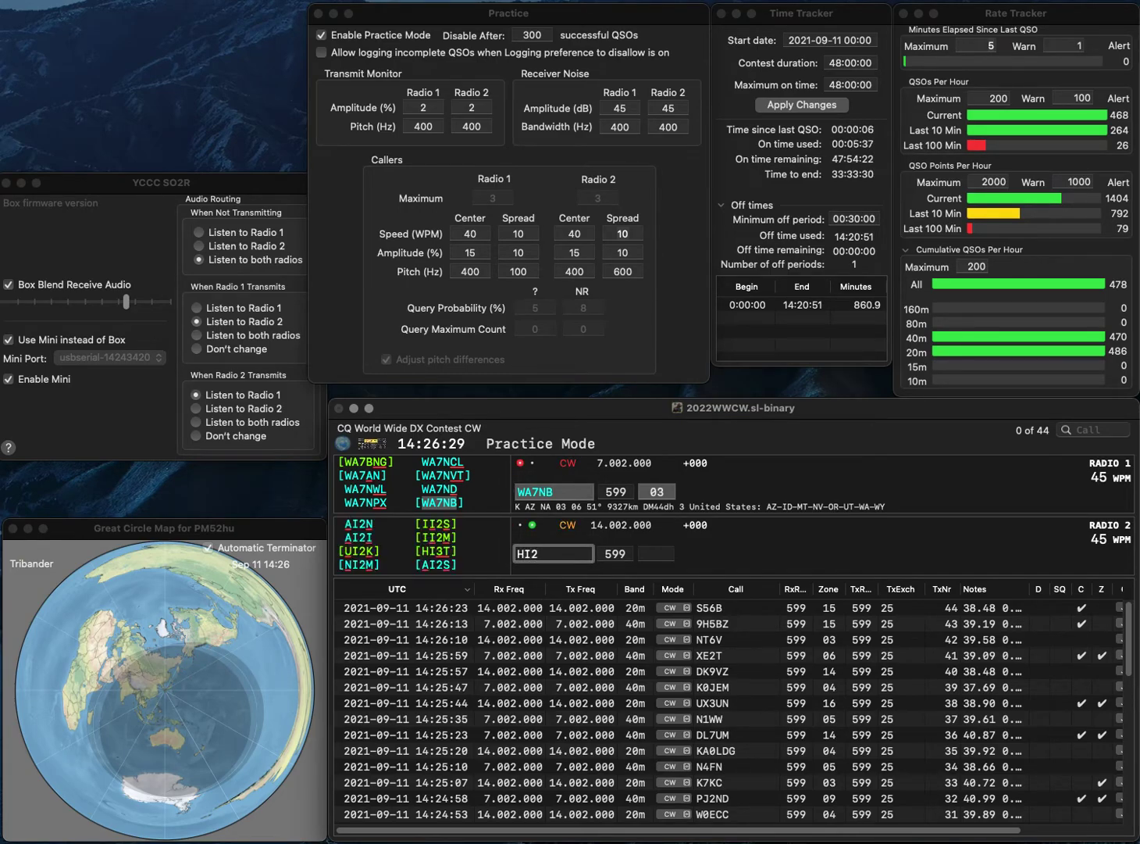
key("Return")
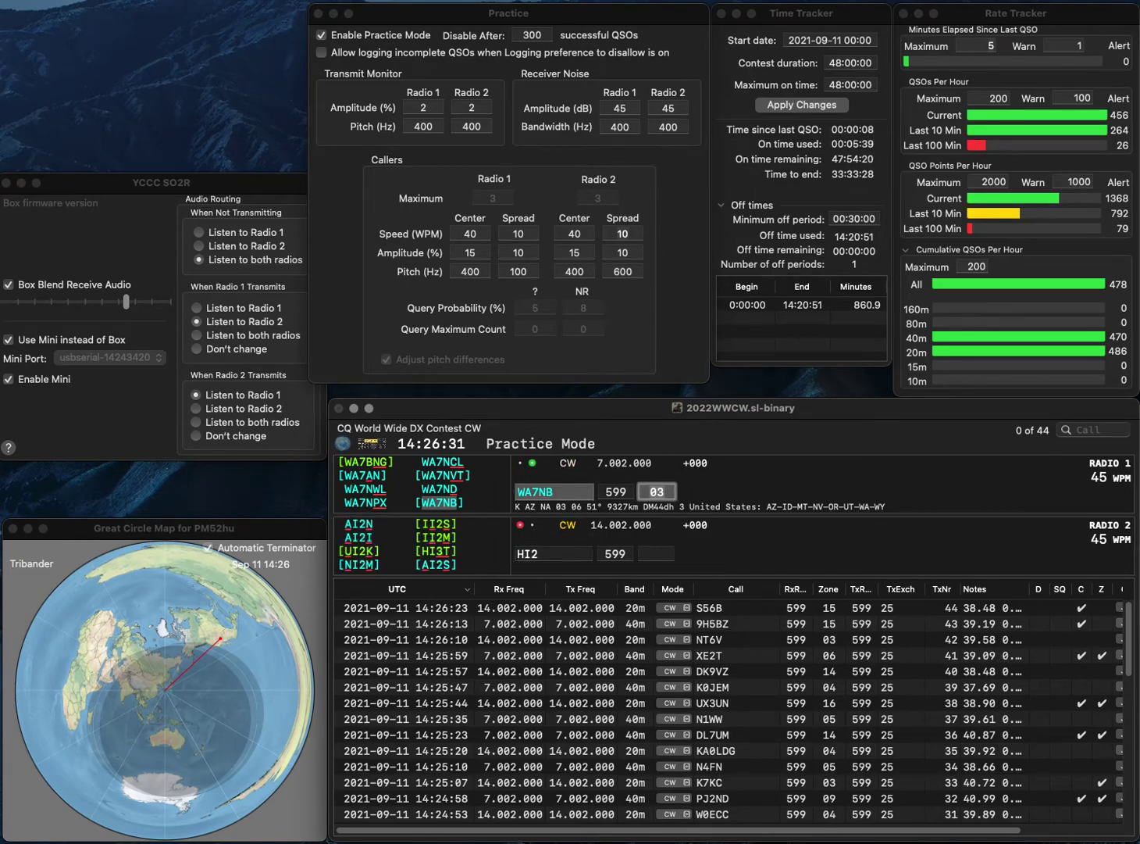
key("Return")
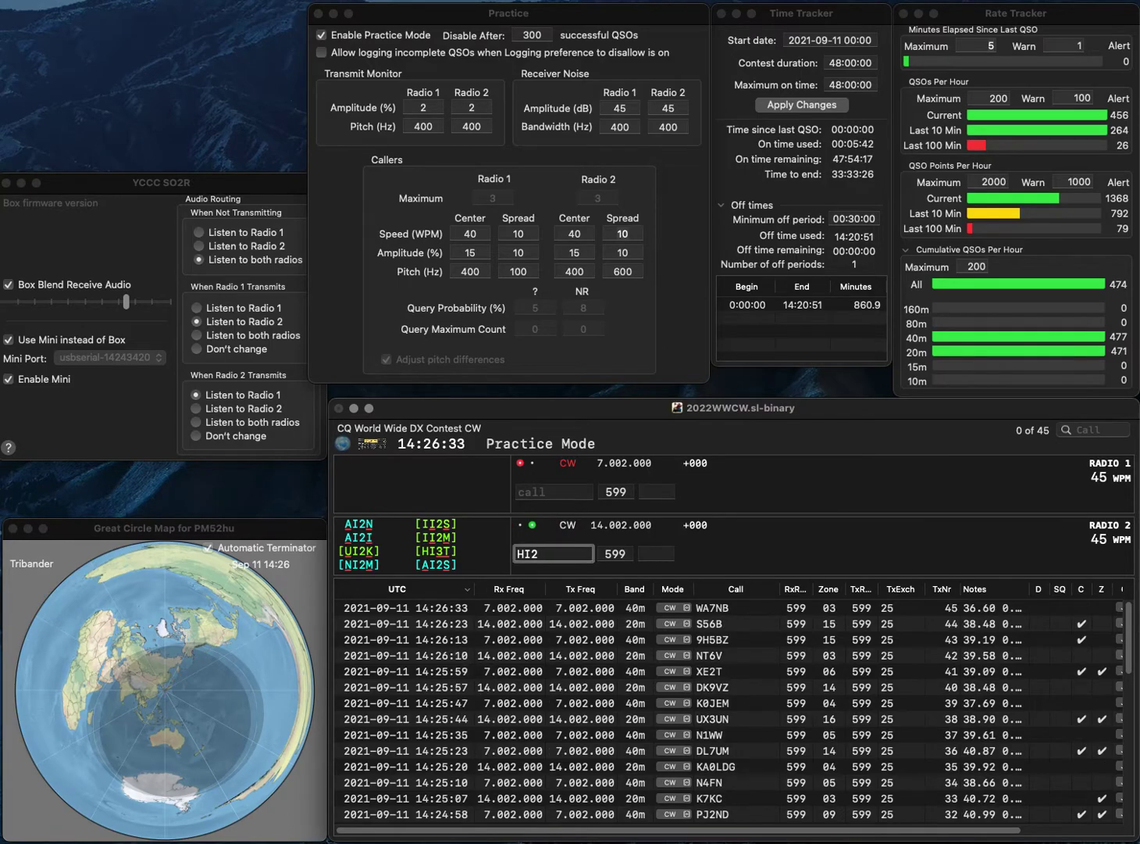
Complete and correct the Radio 2 call to HA3HO, and send it to the caller
type("HO")
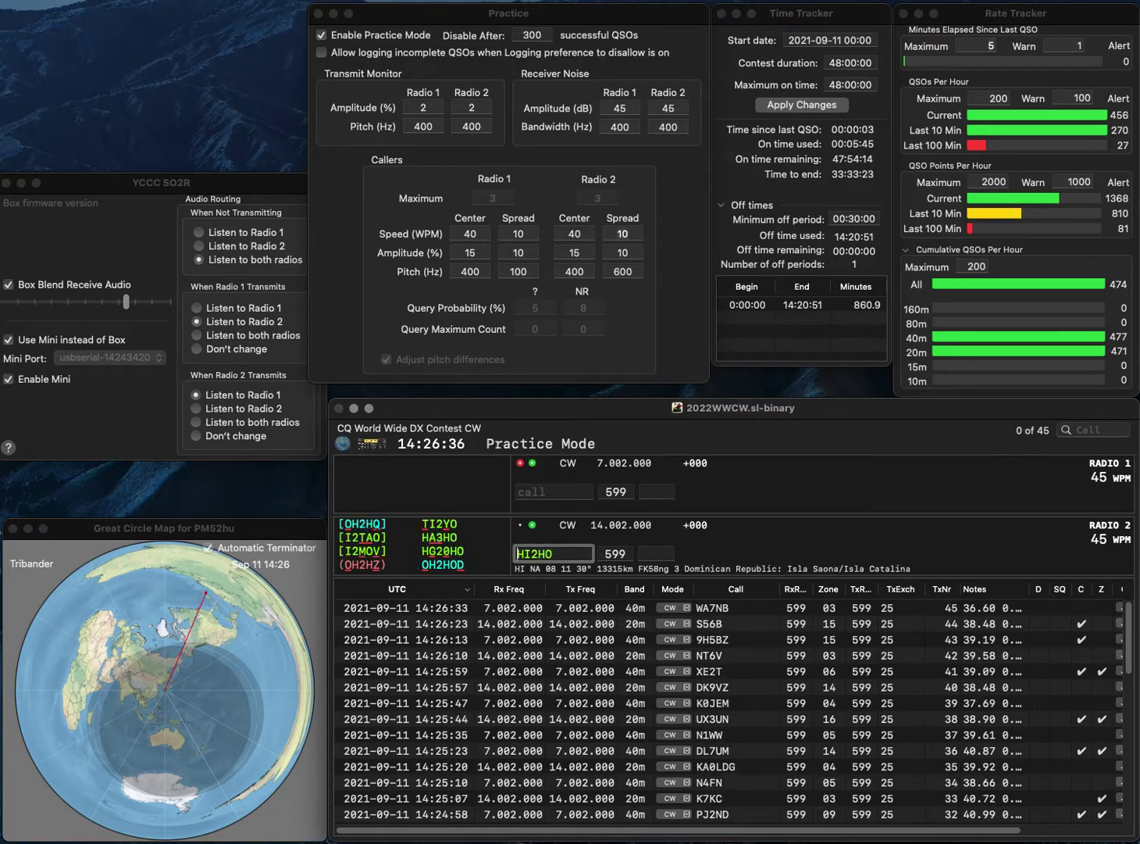
key("Home")
key("Delete")
key("Delete")
type("HA")
key("Delete")
type("3")
key("Return")
key("Down")
key("Up")
type("W5")
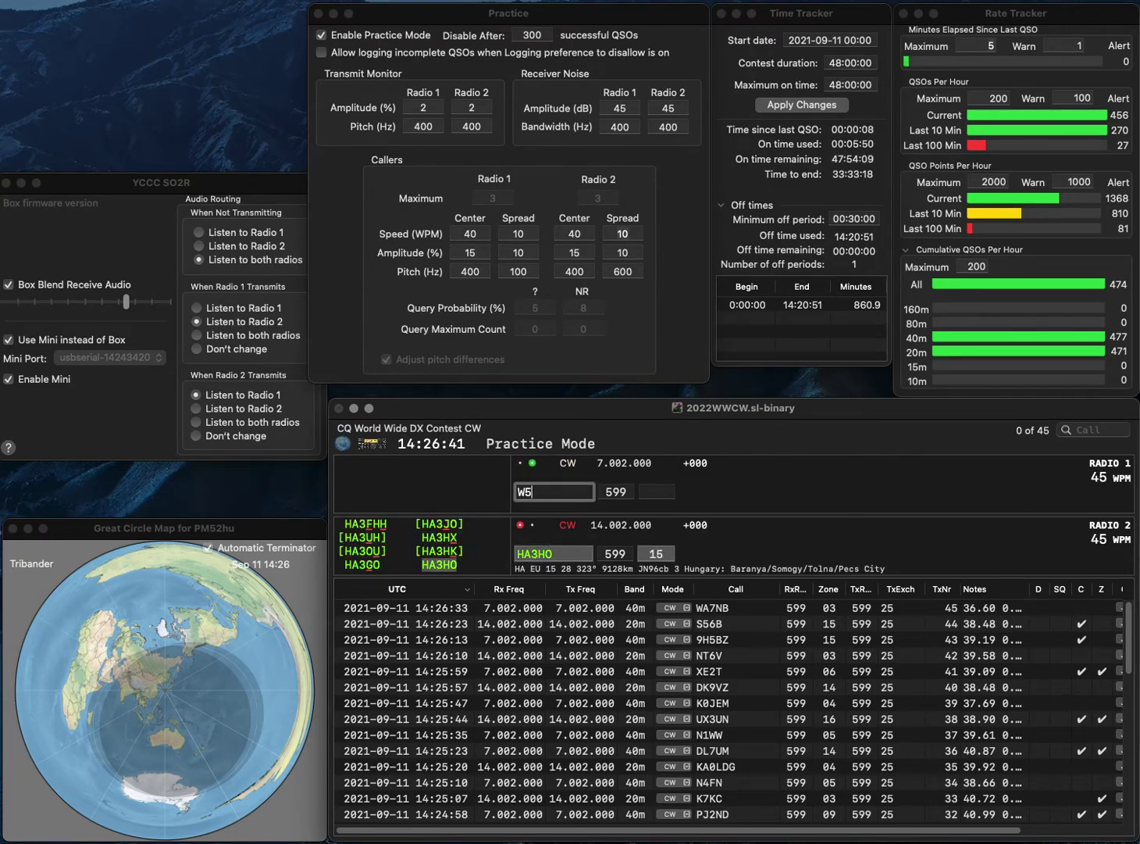
type("CJF")
key("Return")
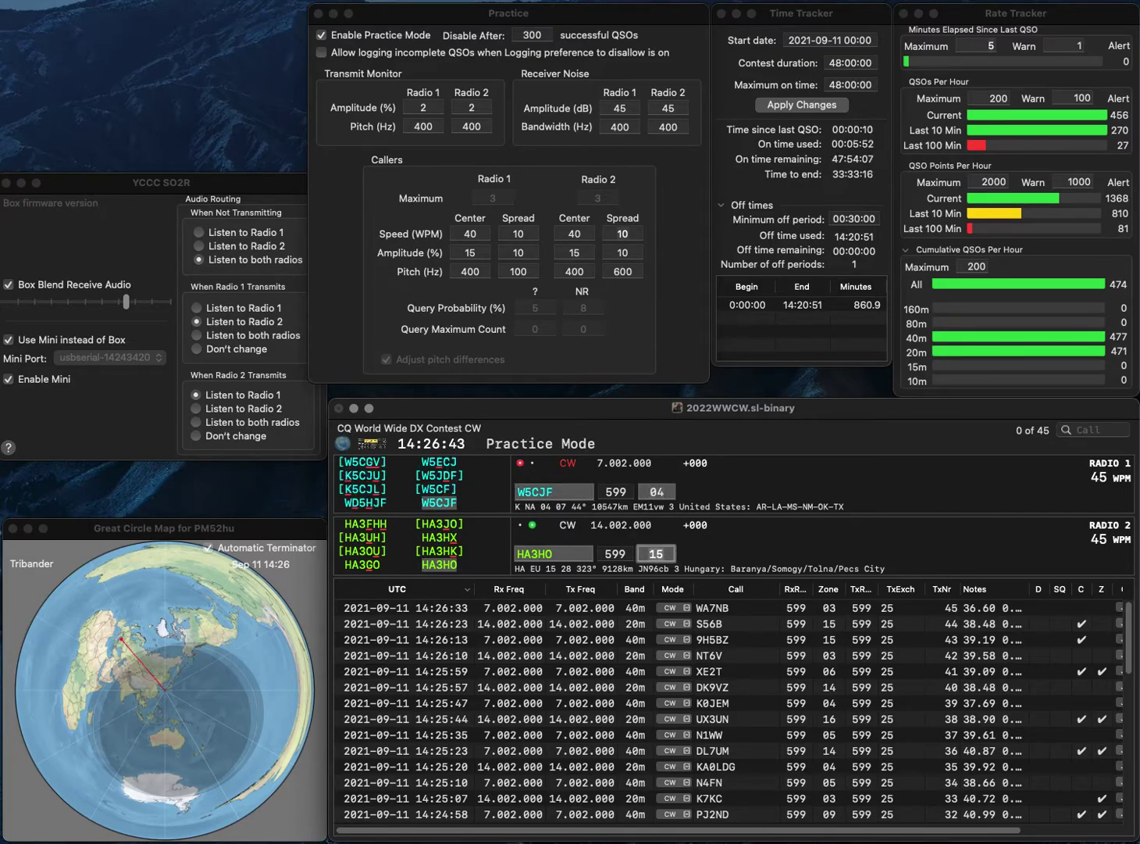
key("Return")
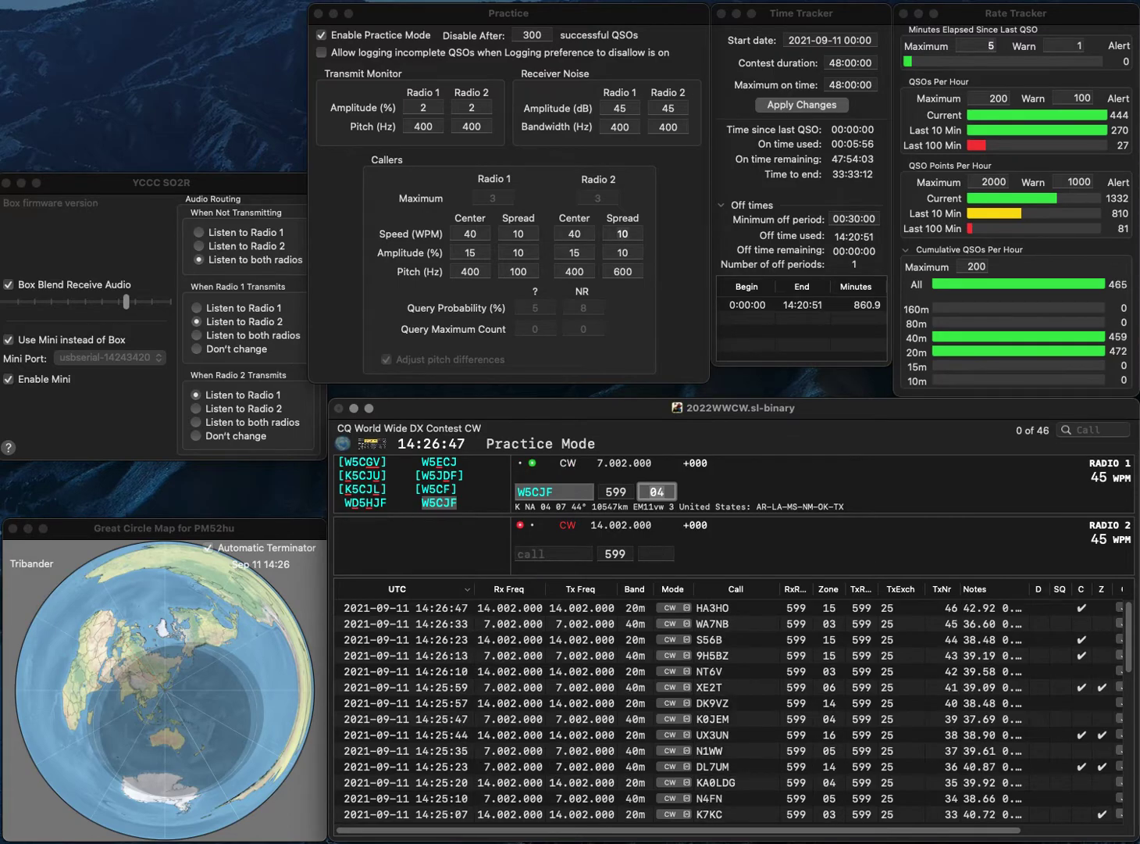
key("Return")
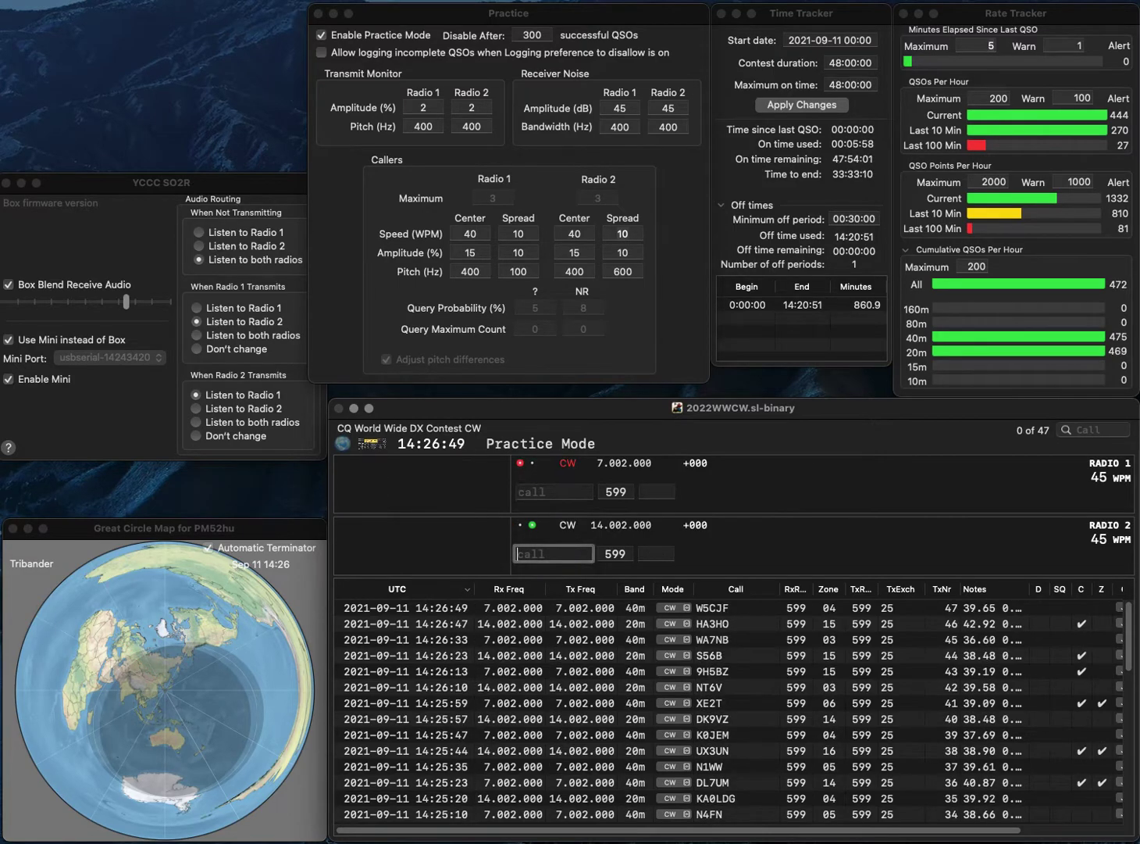
type("N8XCO")
key("Return")
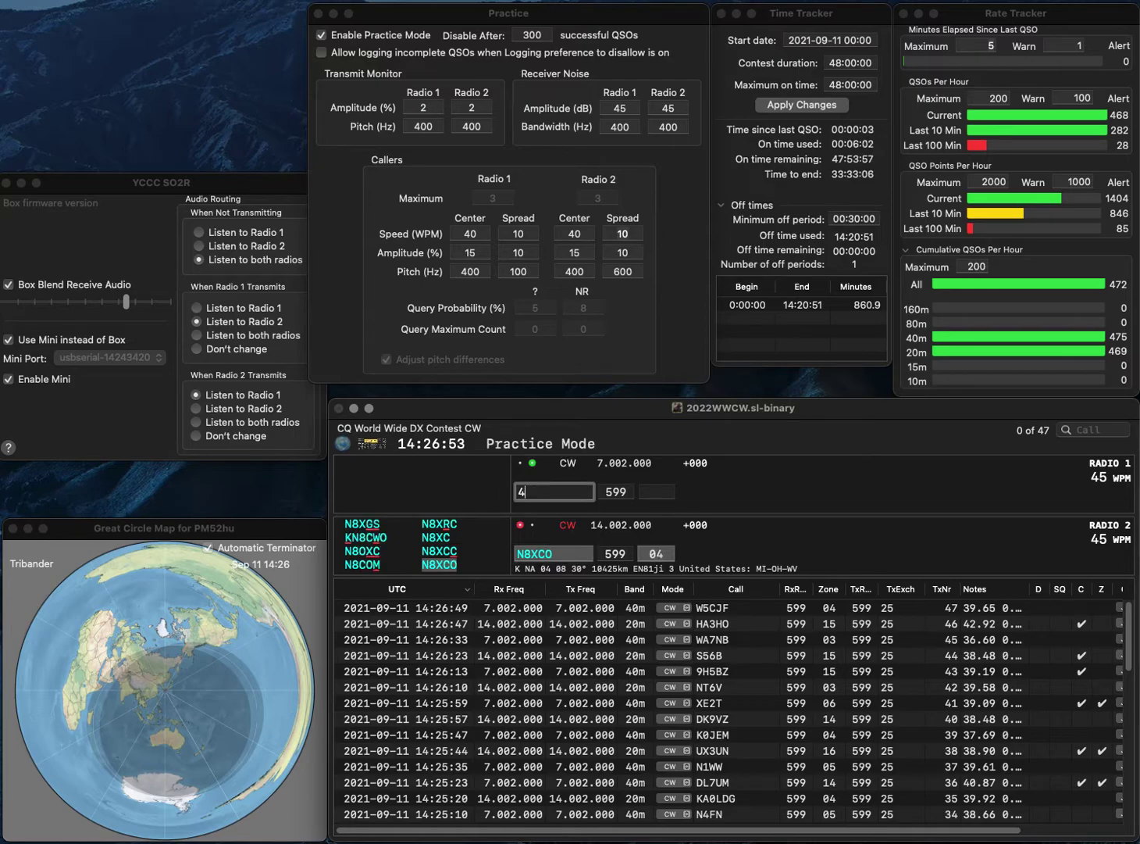
type("4WY")
key("Return")
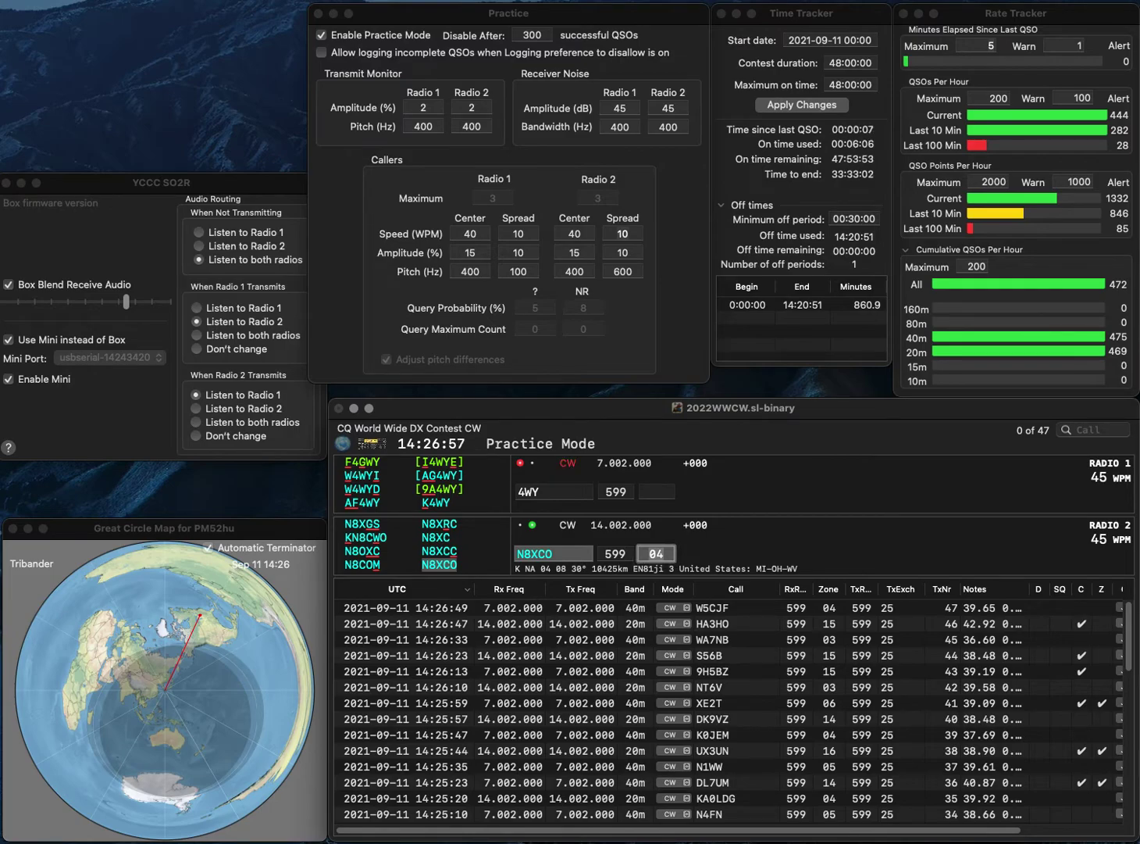
key("Return")
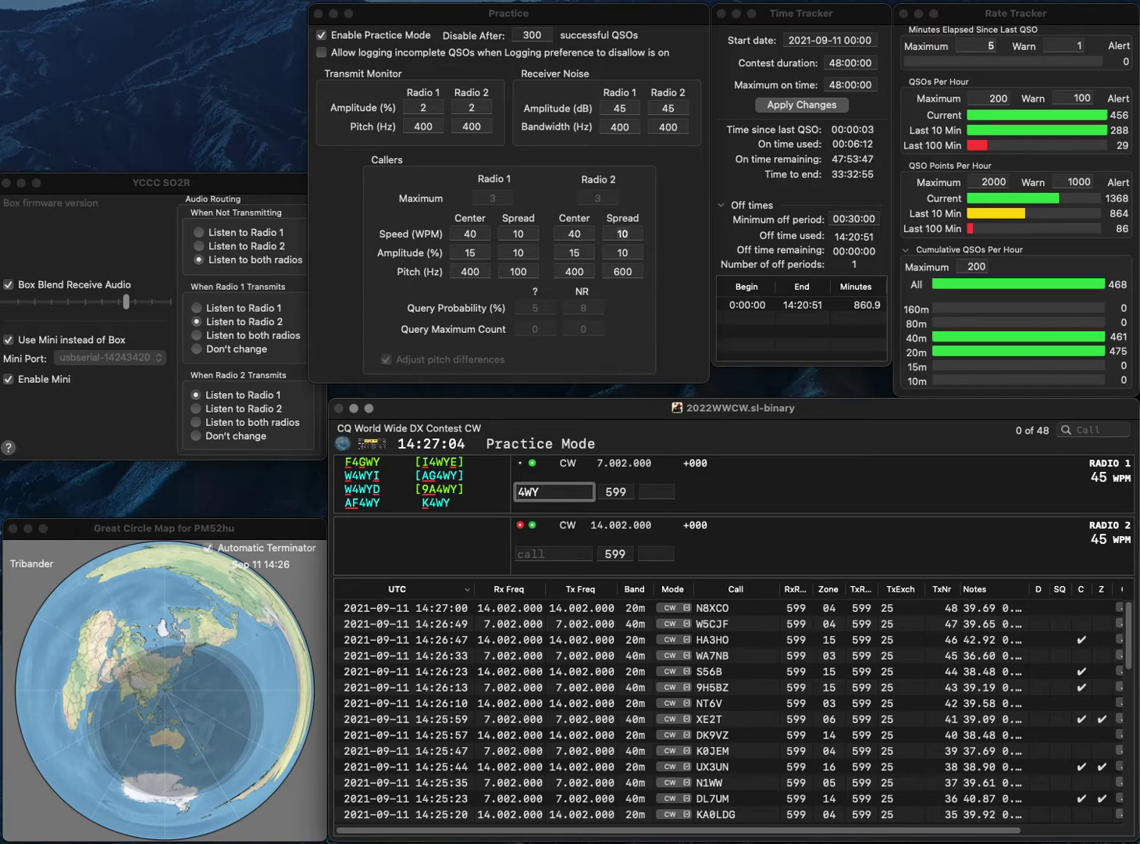
Complete the Radio 1 call as AG4WY and send it to the caller
type("KG")
key("Left")
key("Left")
key("Delete")
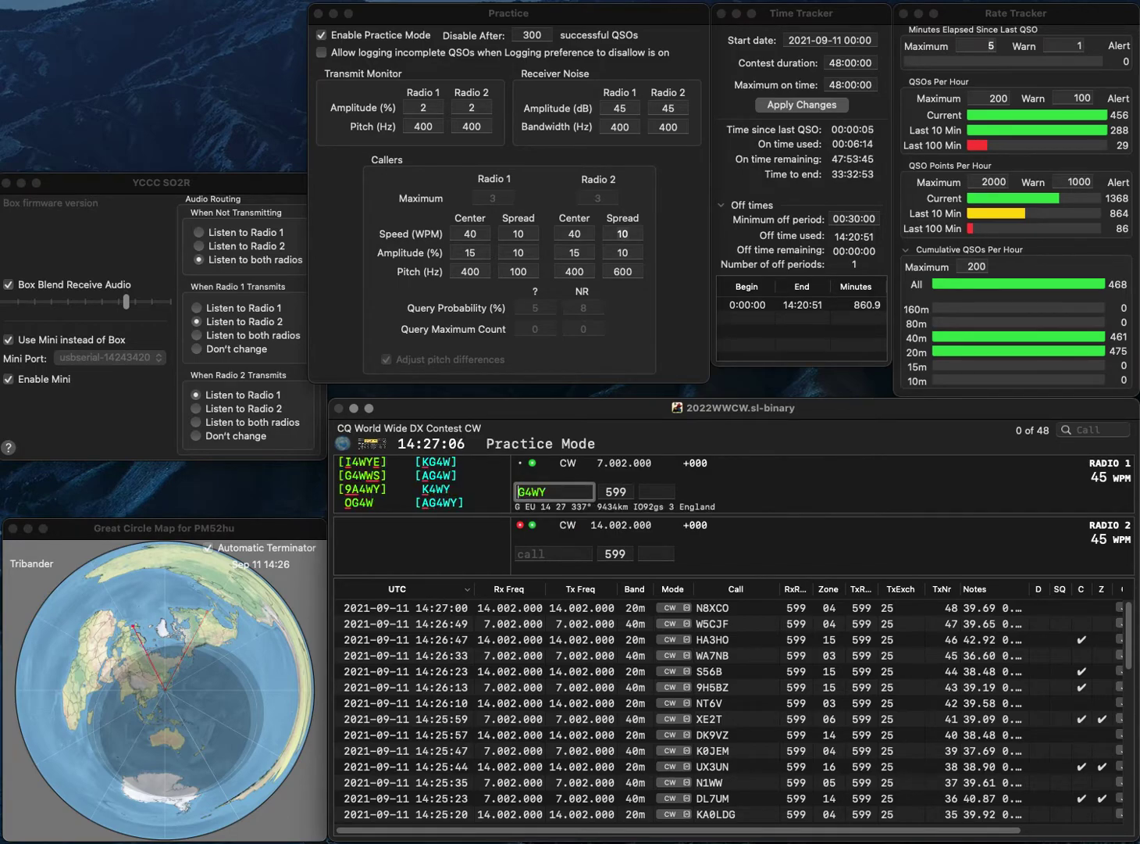
type("A")
key("Return")
type("L")
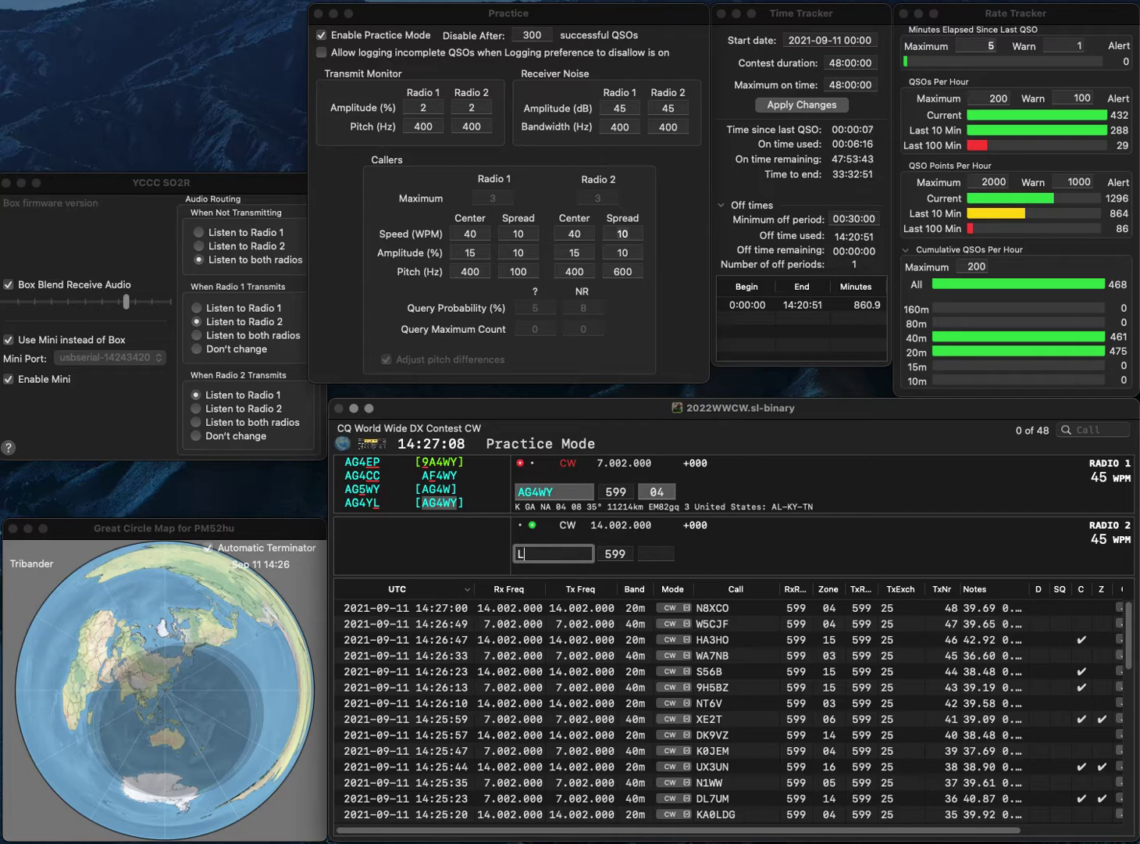
type("Y500")
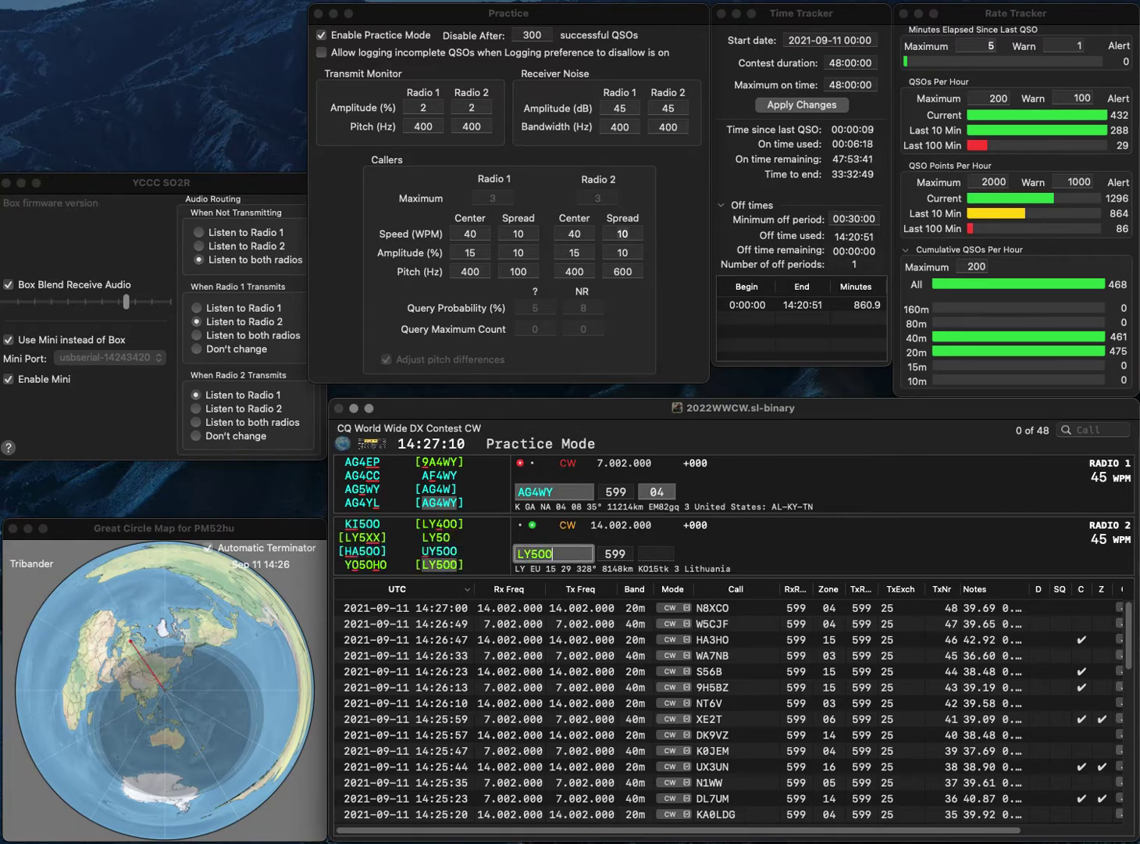
key("Return")
key("Tab")
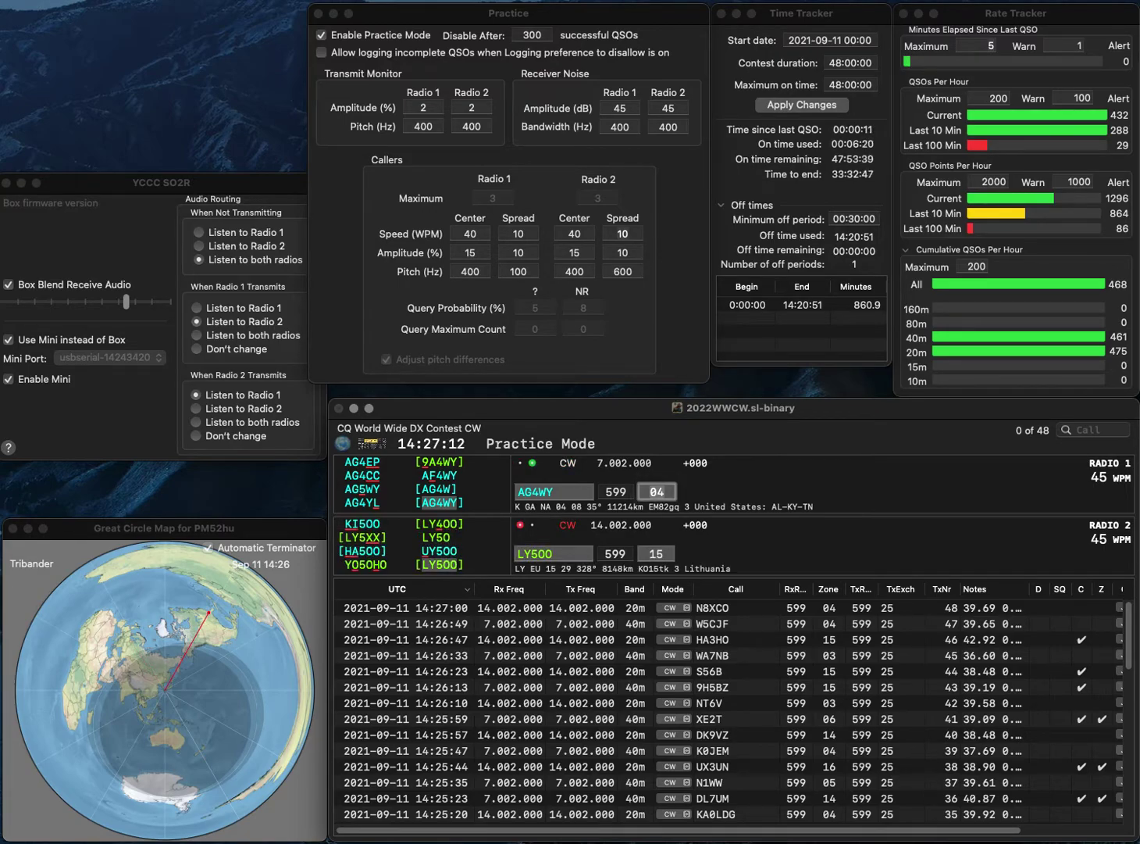
key("Down")
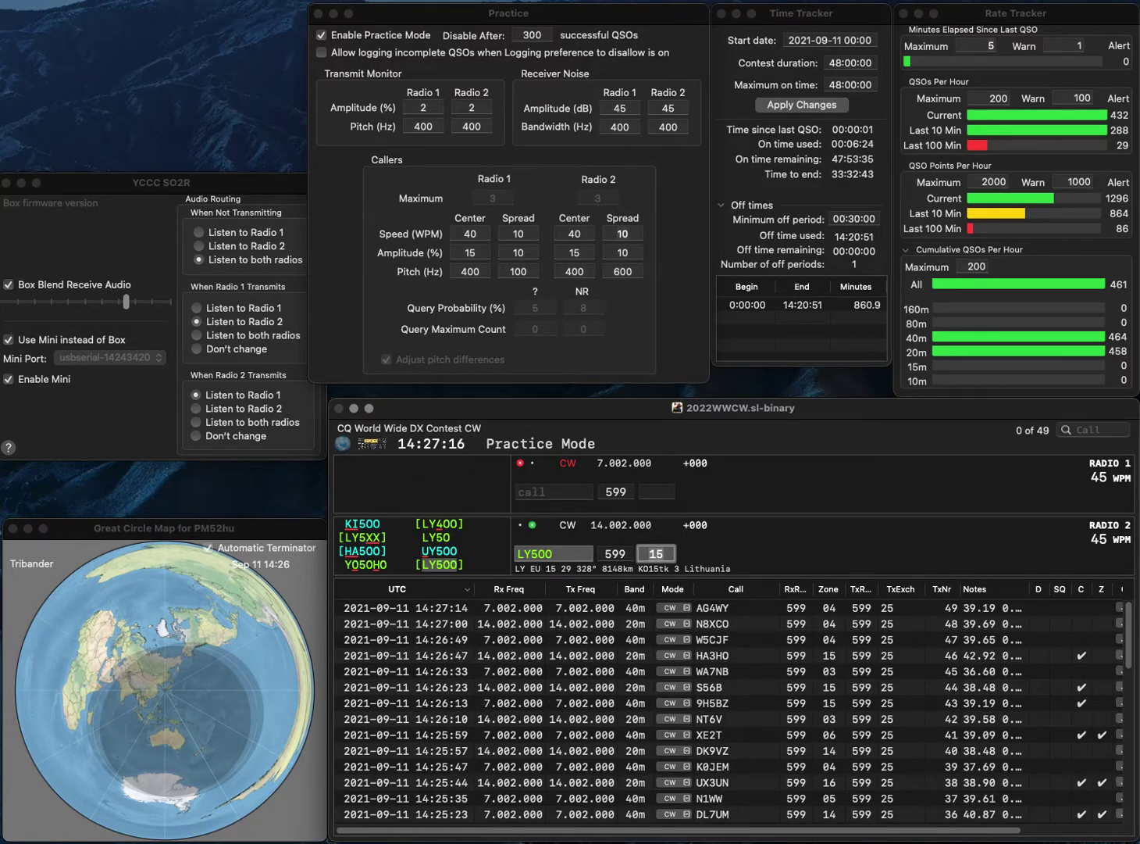
key("Return")
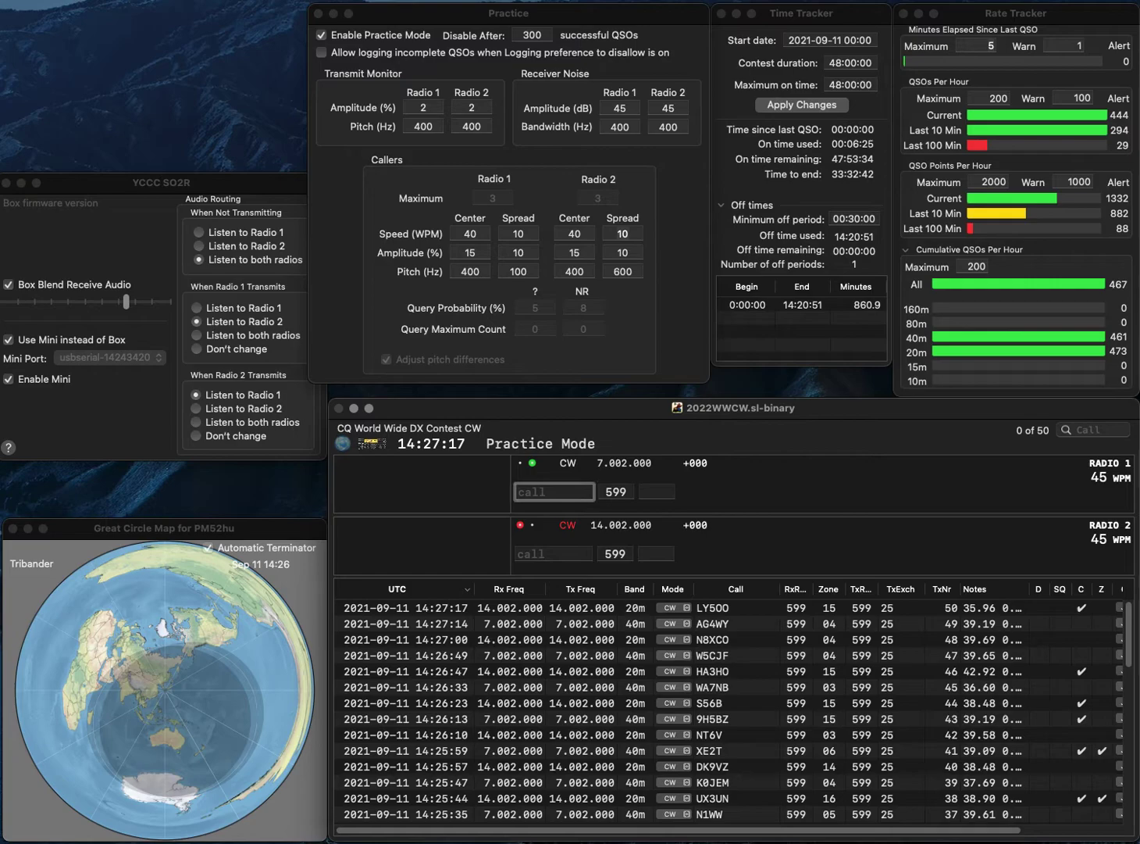
type("K0DIX")
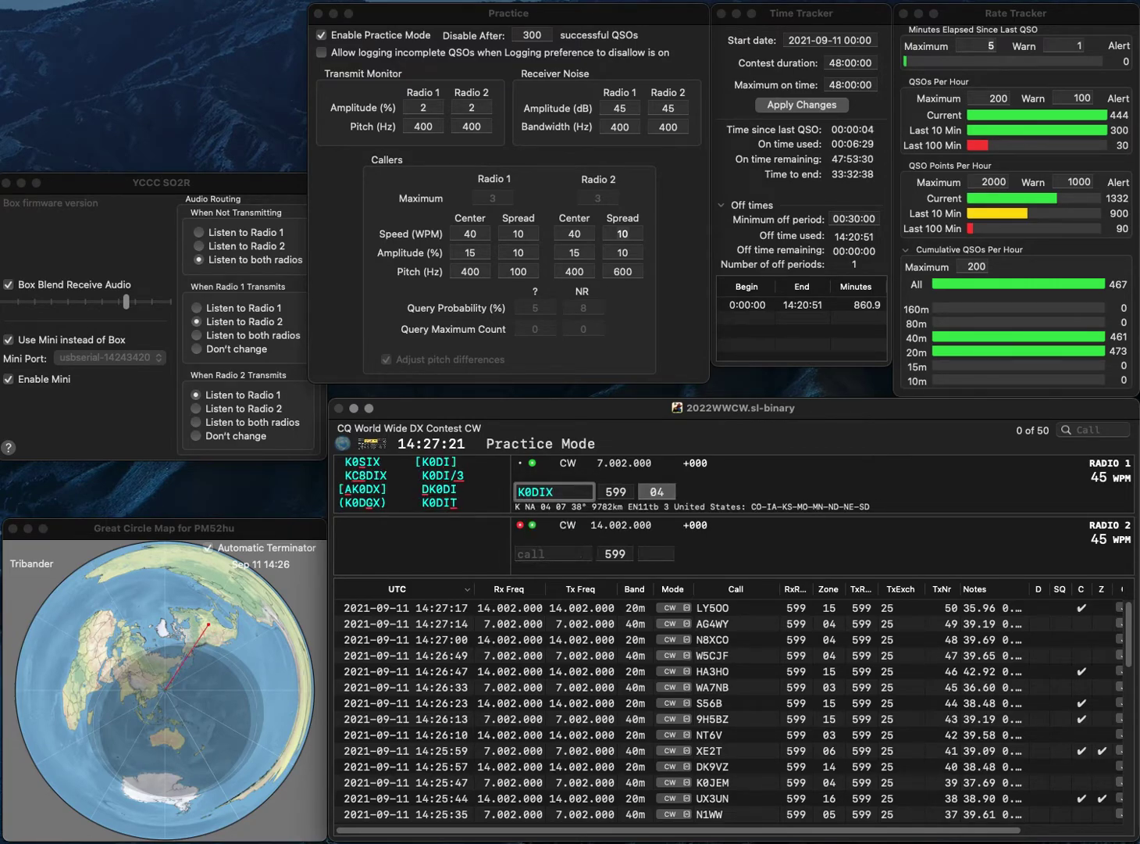
key("BackSpace")
type("/3")
key("Return")
Send the partial call WO on Radio 2 and log the K0DI/3 contact on Radio 1
type("PO")
key("BackSpace")
key("BackSpace")
key("Return")
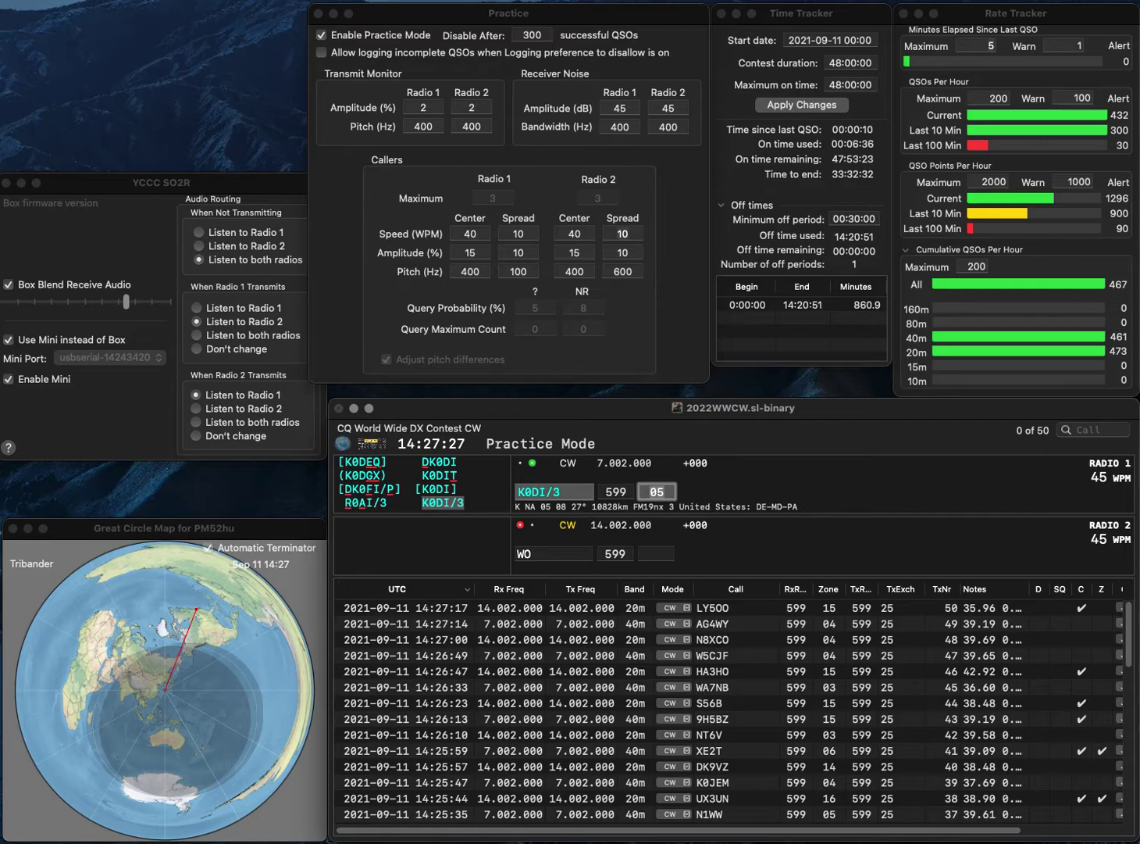
key("Return")
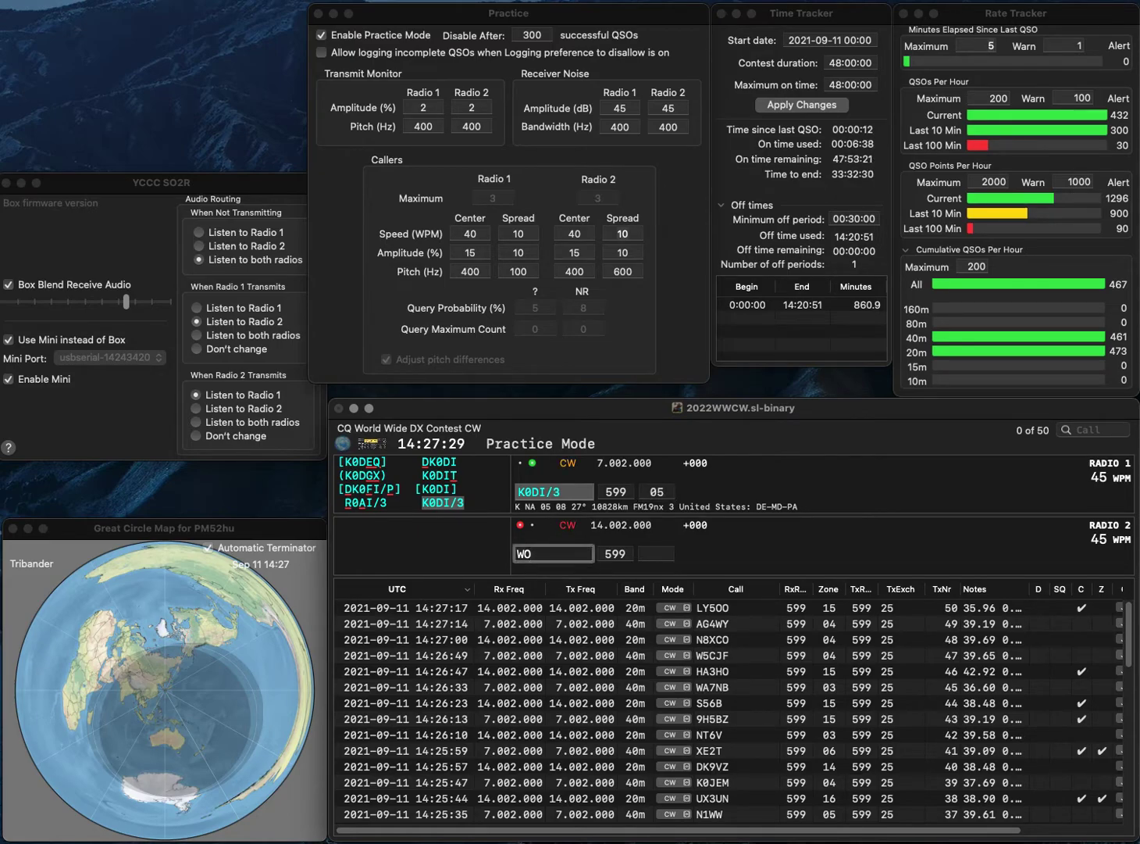
type("PPE1")
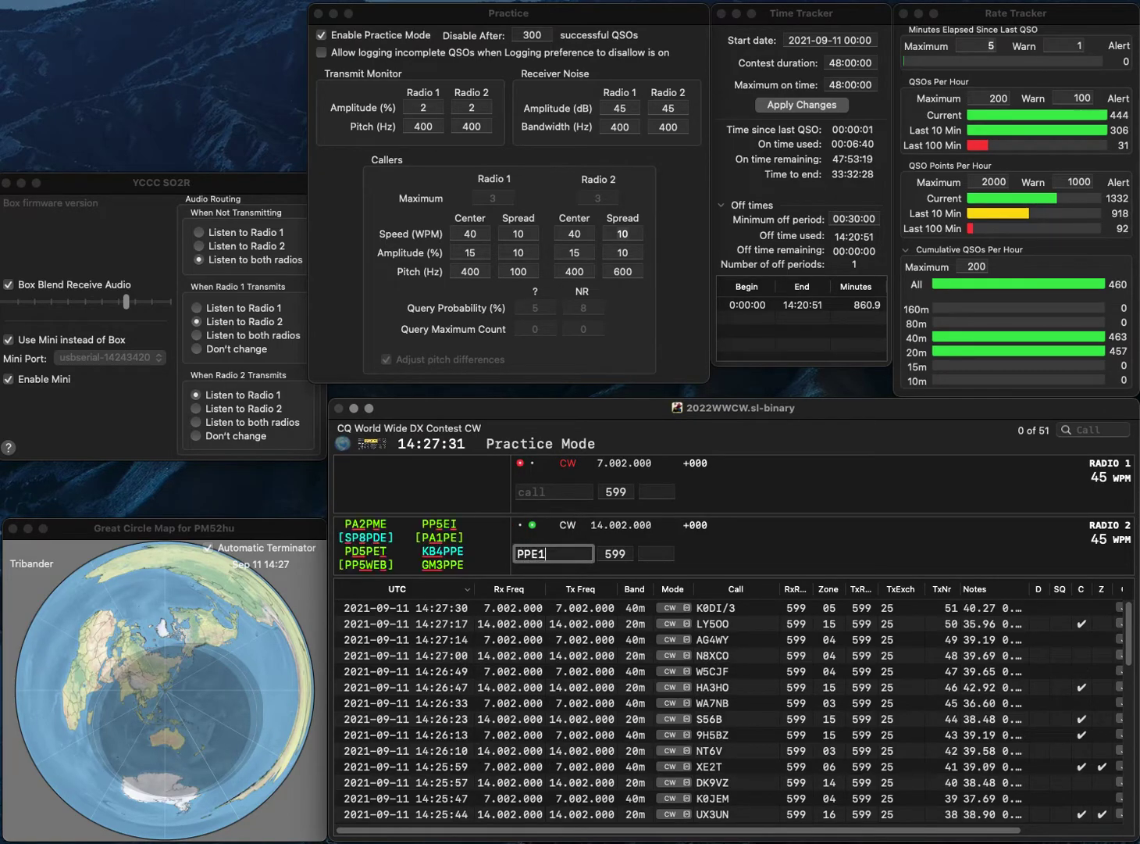
type("HSJ")
key("super+Left")
key("Delete")
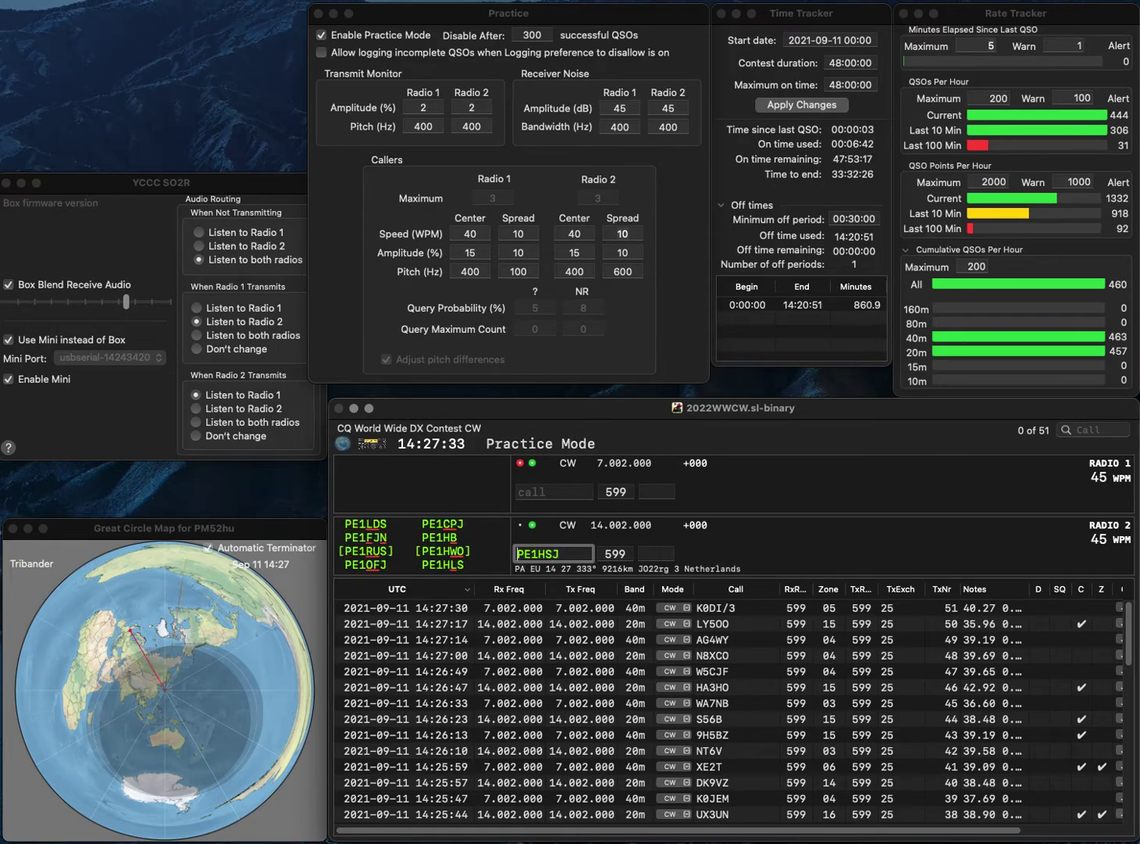
key("Return")
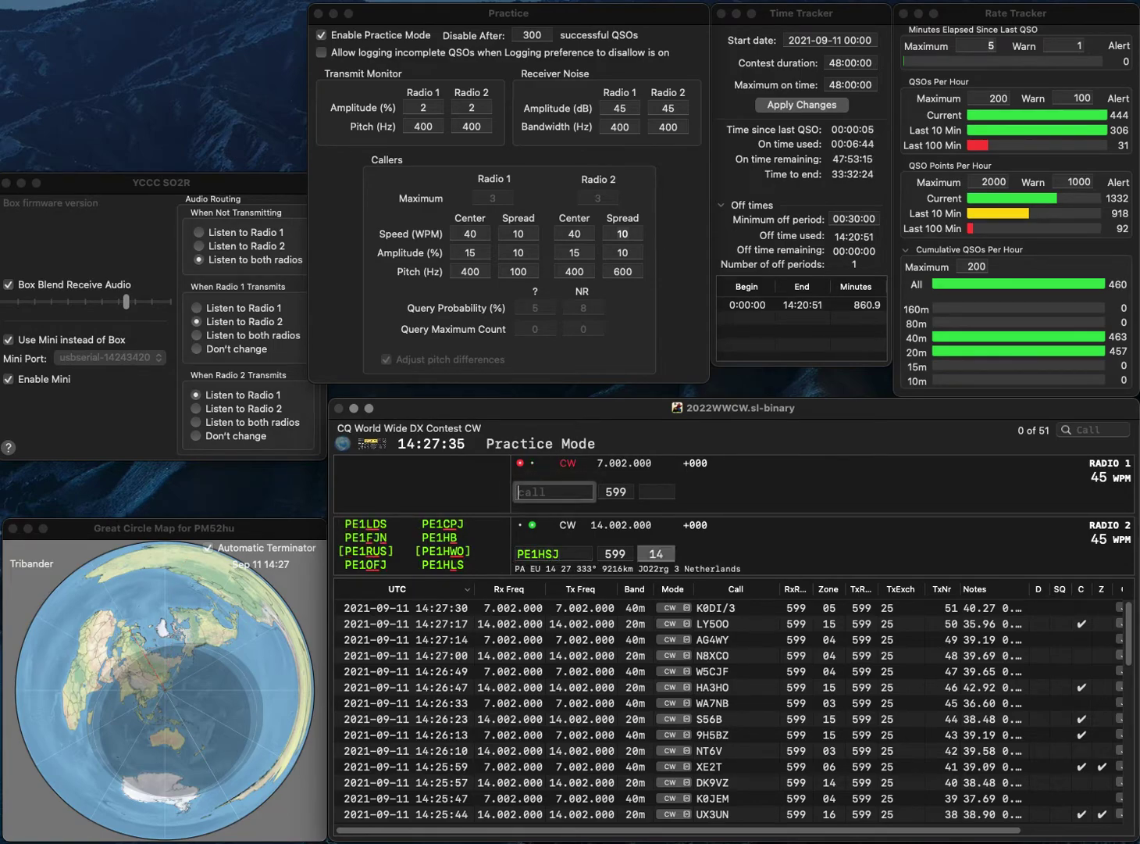
type("JH1CDR")
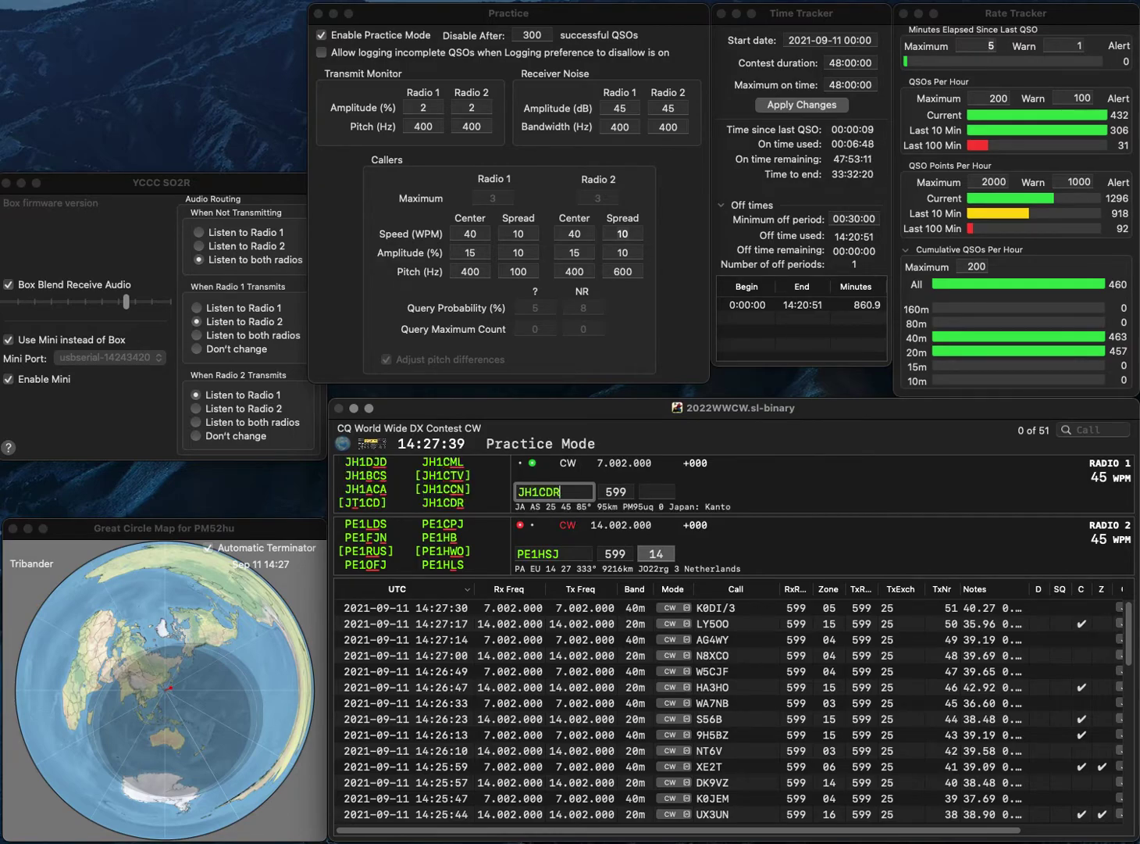
key("Return")
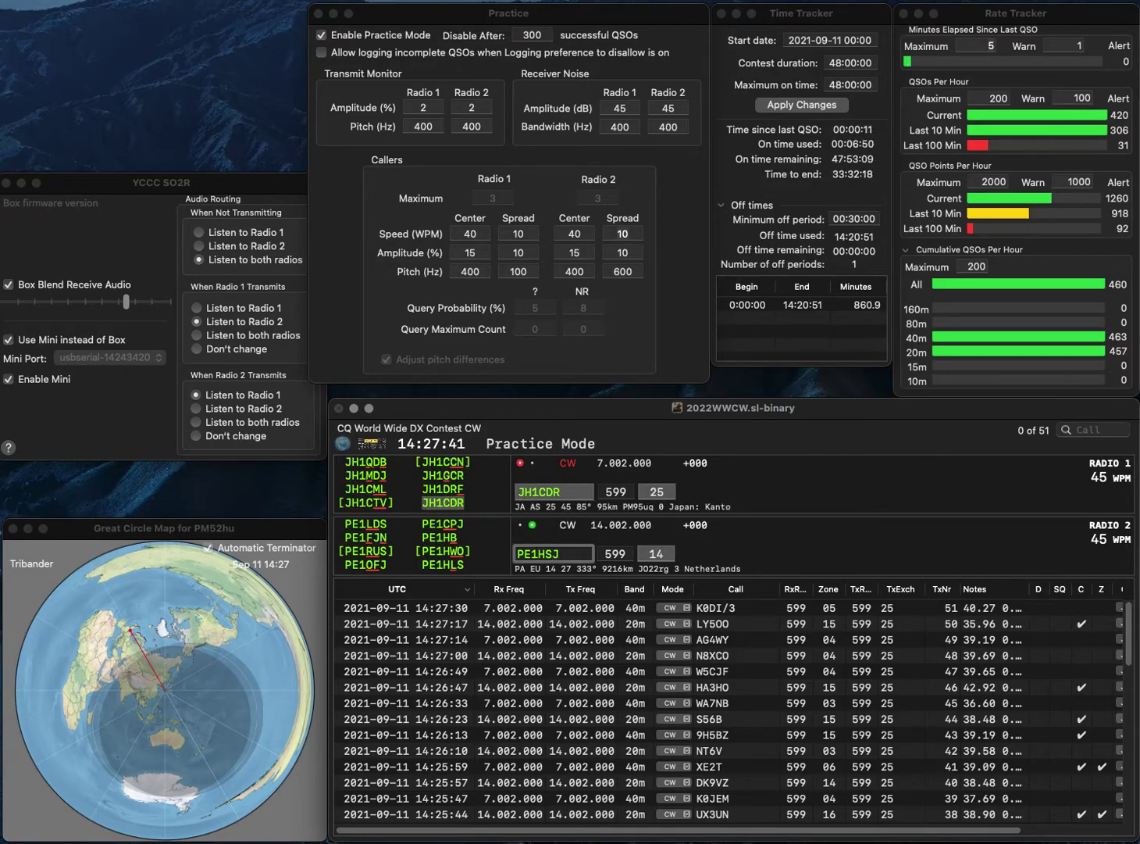
key("Left")
key("BackSpace")
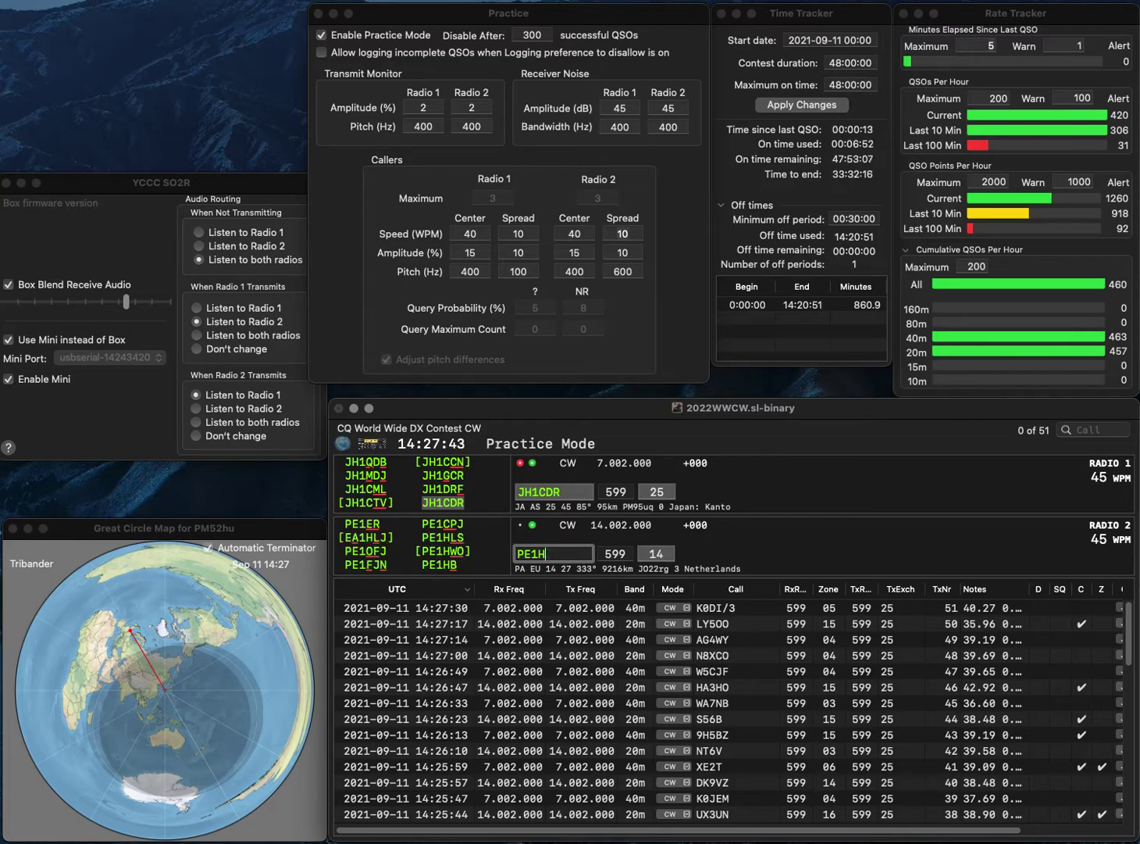
type("WO")
key("Return")
key("space")
key("Down")
key("space")
key("space")
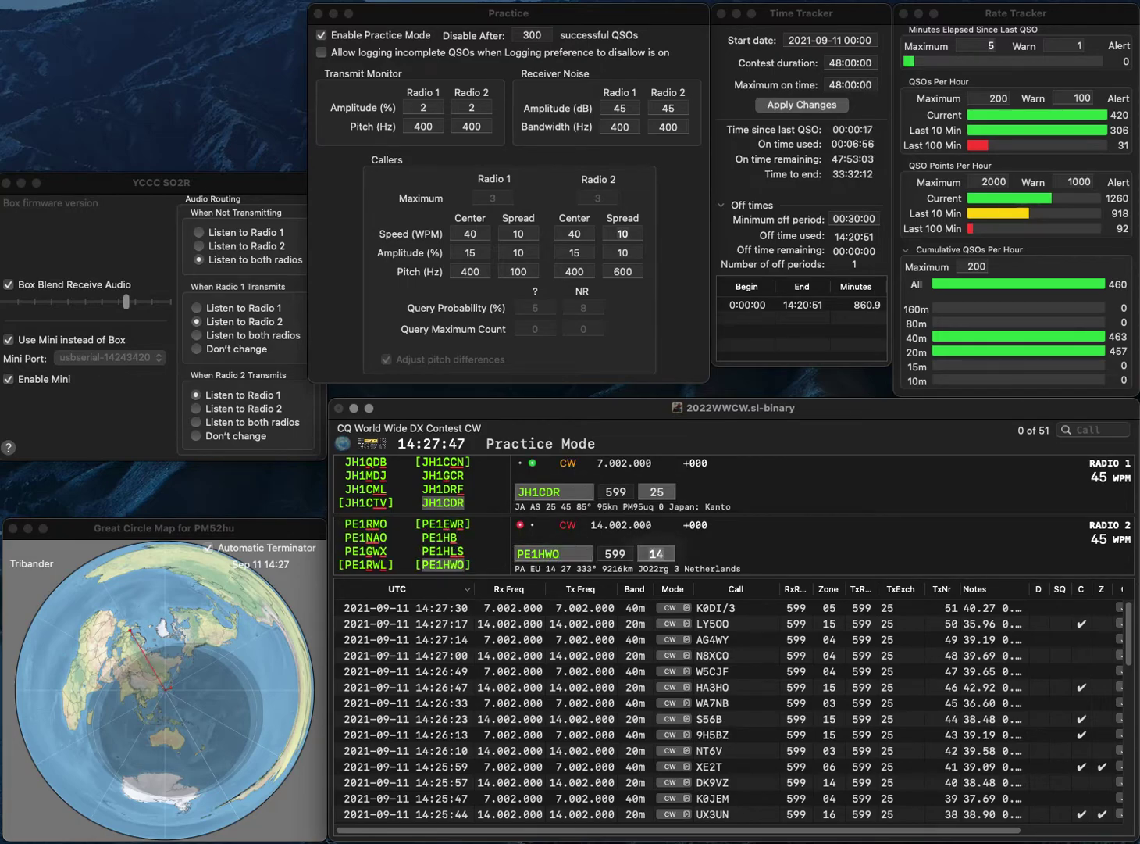
key("Return")
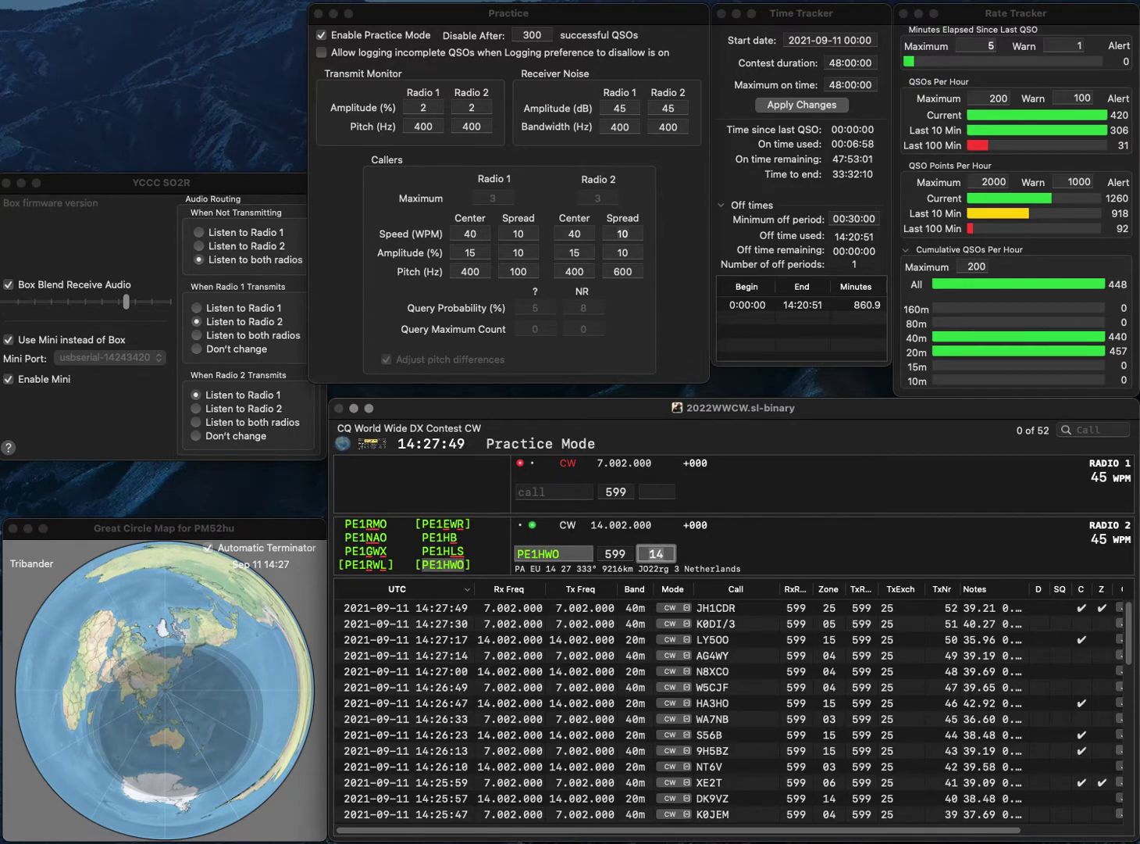
key("Return")
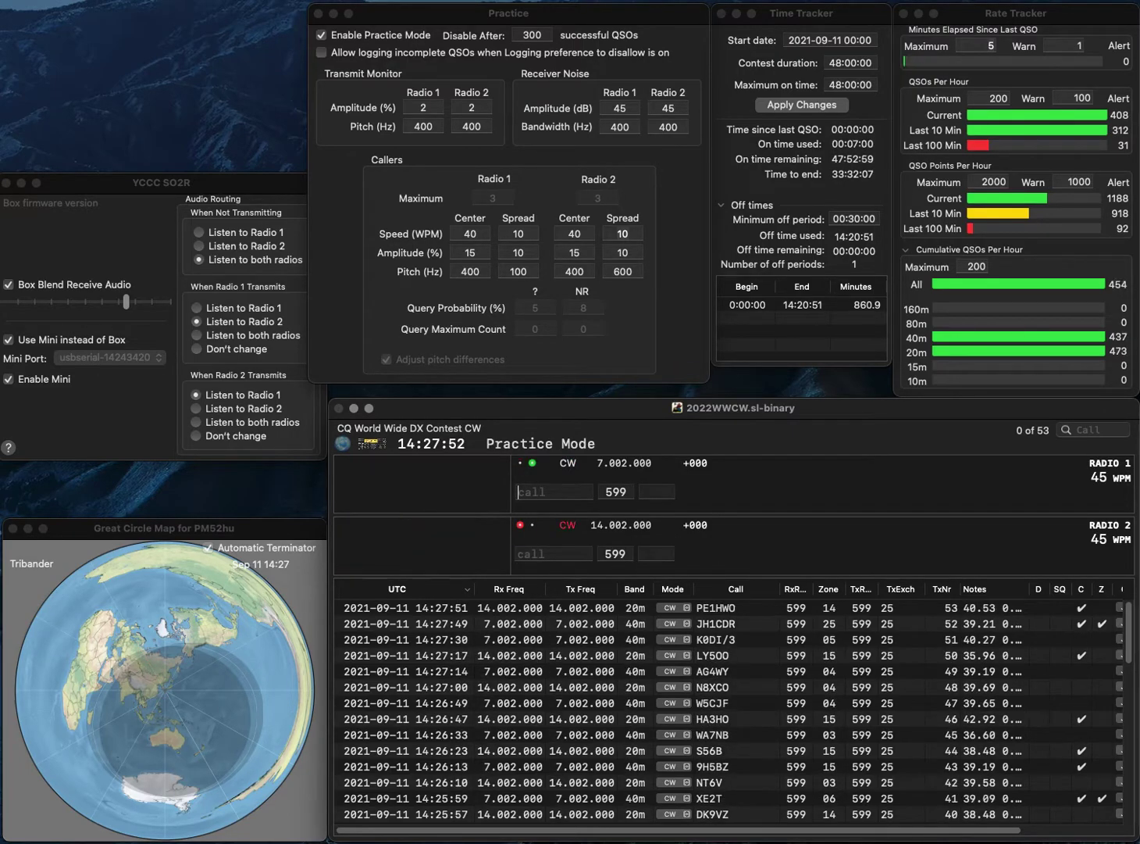
Answer UT1IR on Radio 1 and N2TU on Radio 2, and log both contacts
type("UT1IR")
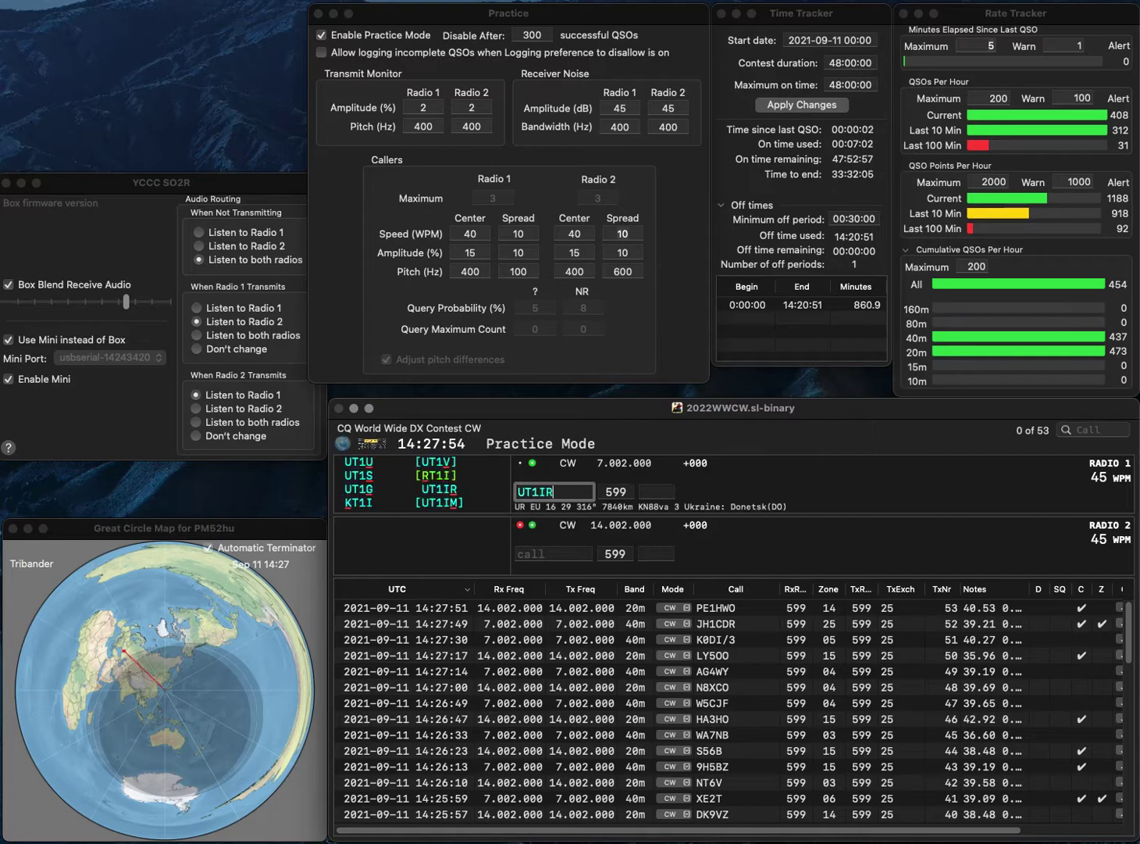
key("Return")
type("N2TU")
key("Return")
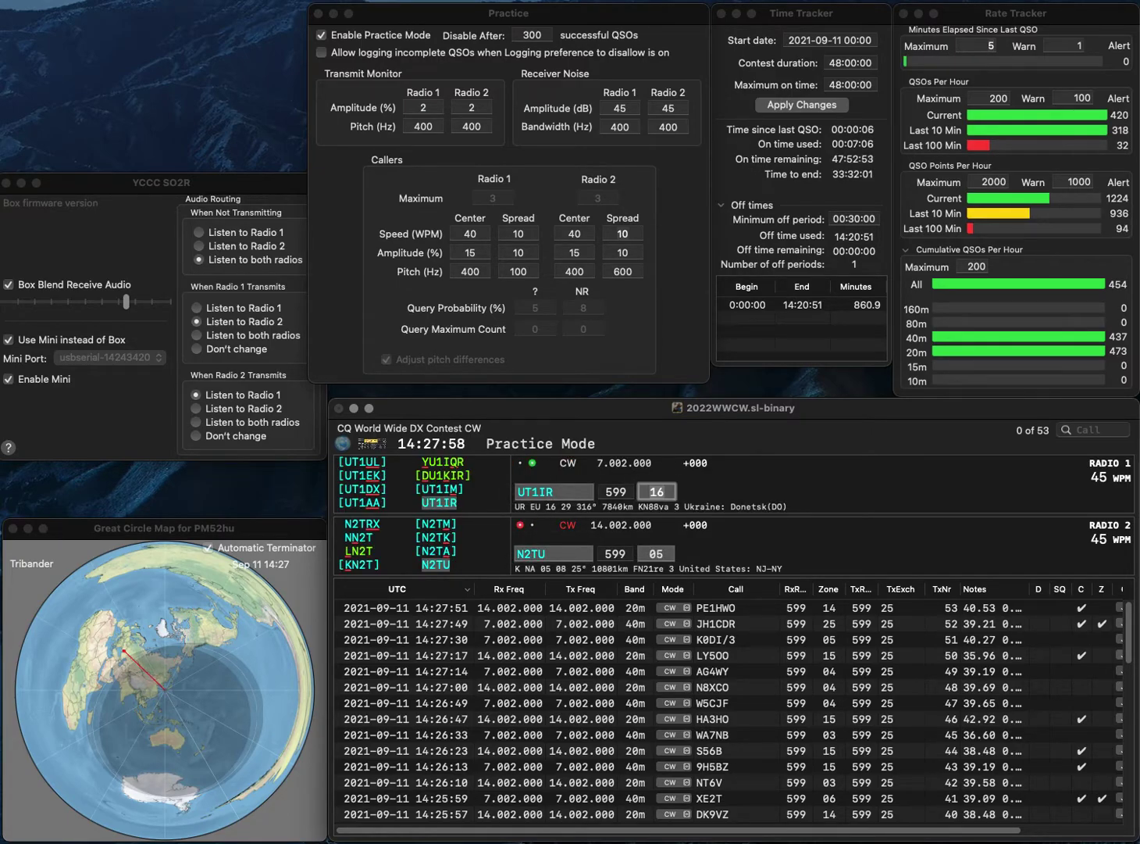
key("Return")
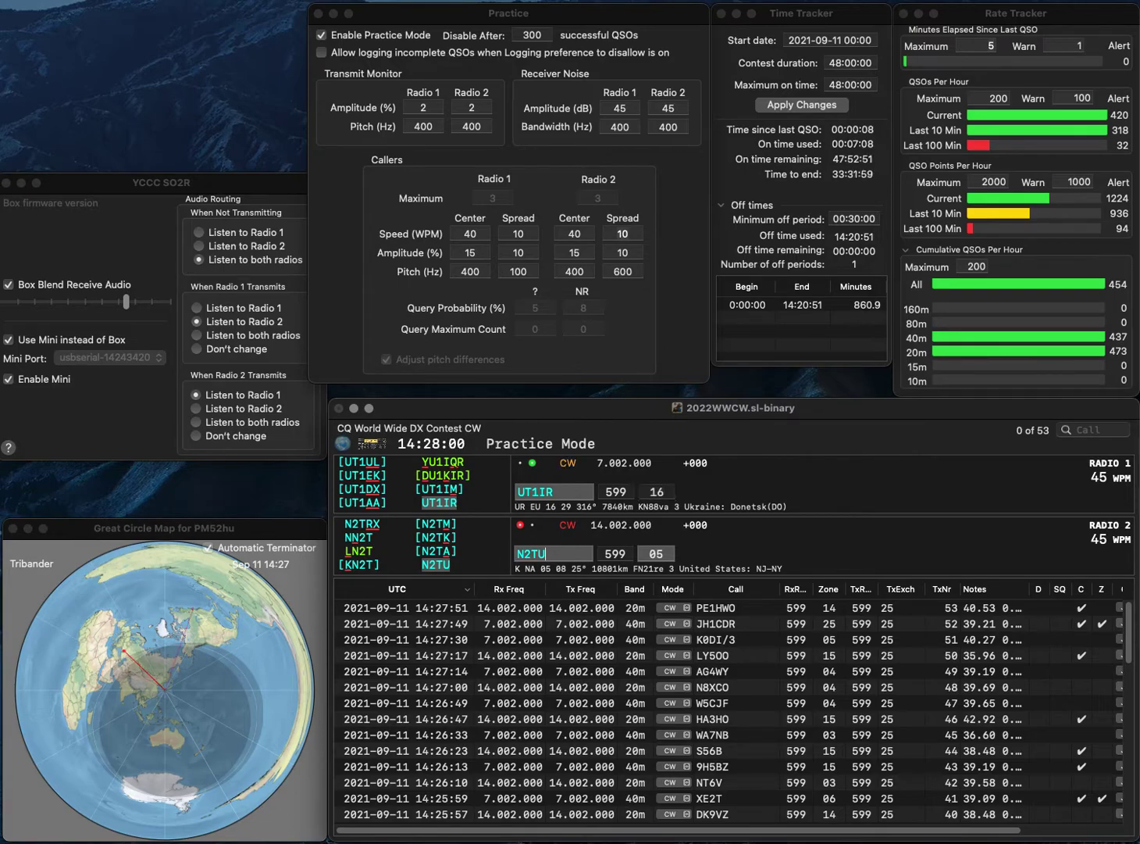
key("Return")
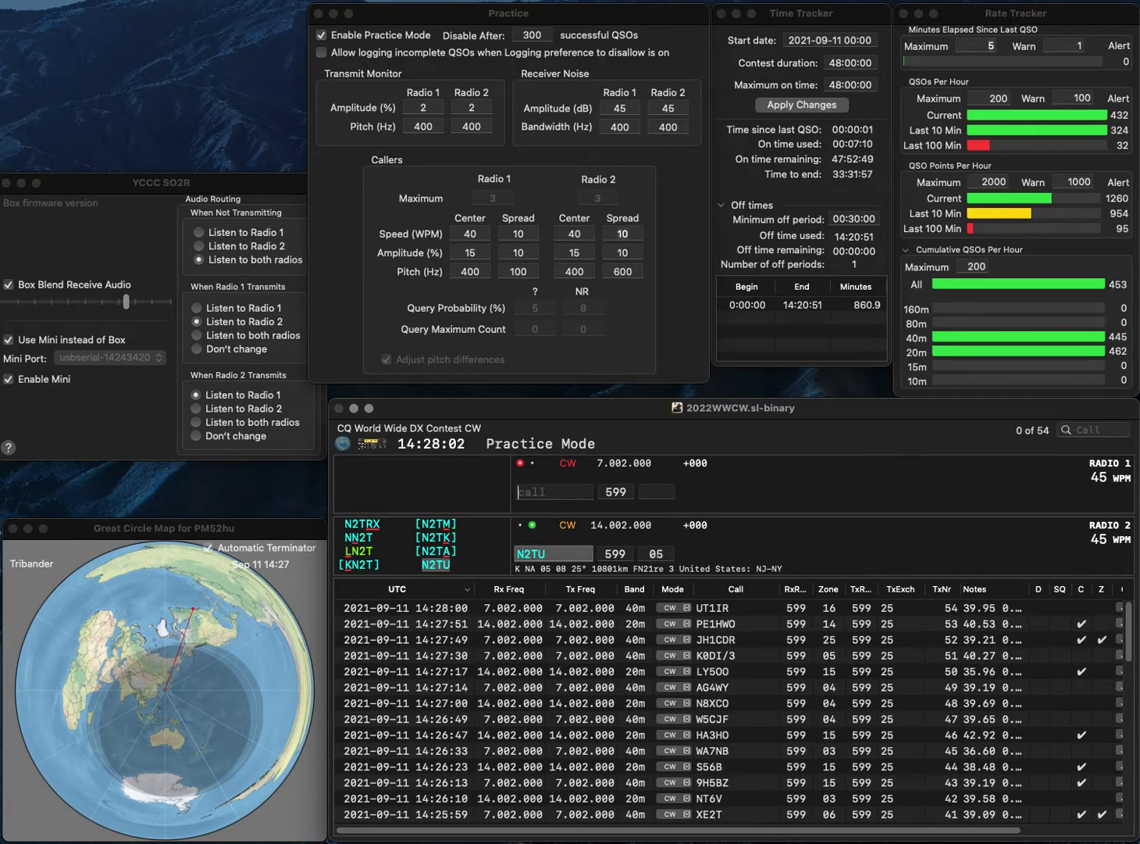
Send the call T7R on Radio 1 and the partial call SP on Radio 2
type("T")
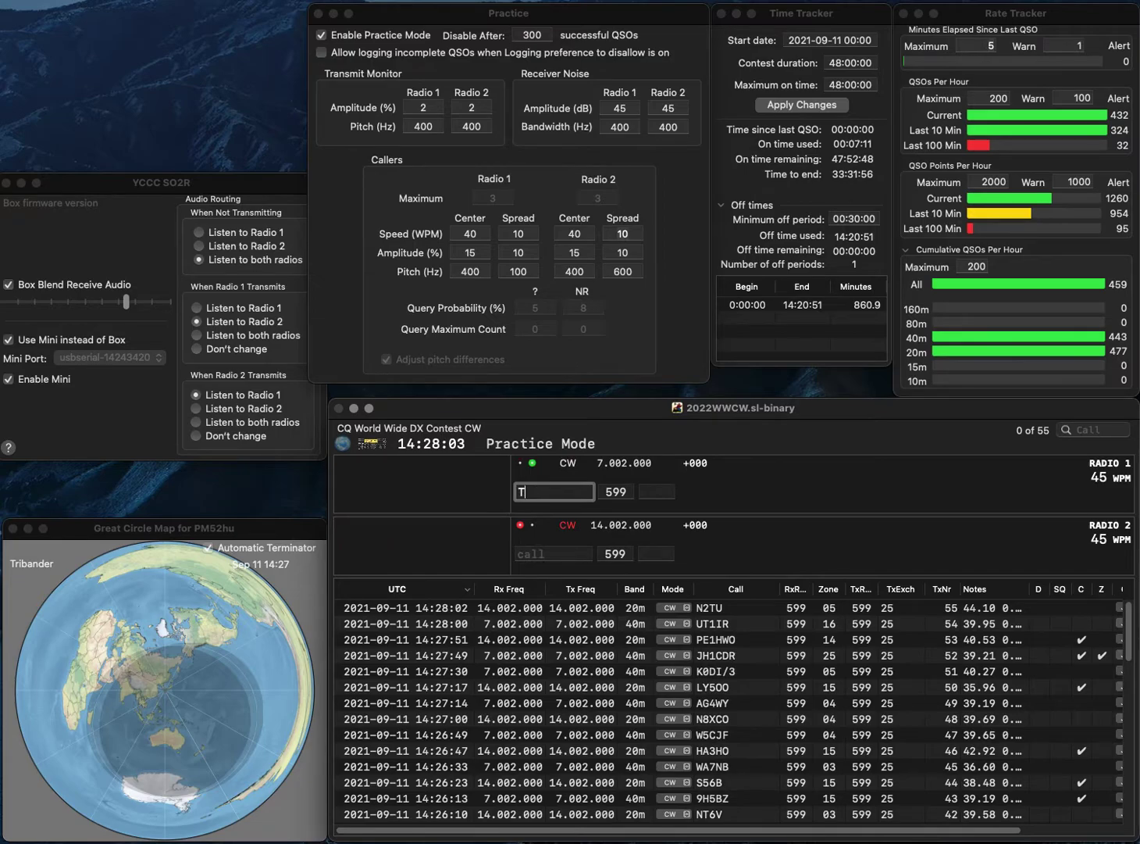
type("7R")
key("Return")
type("SP")
key("Return")
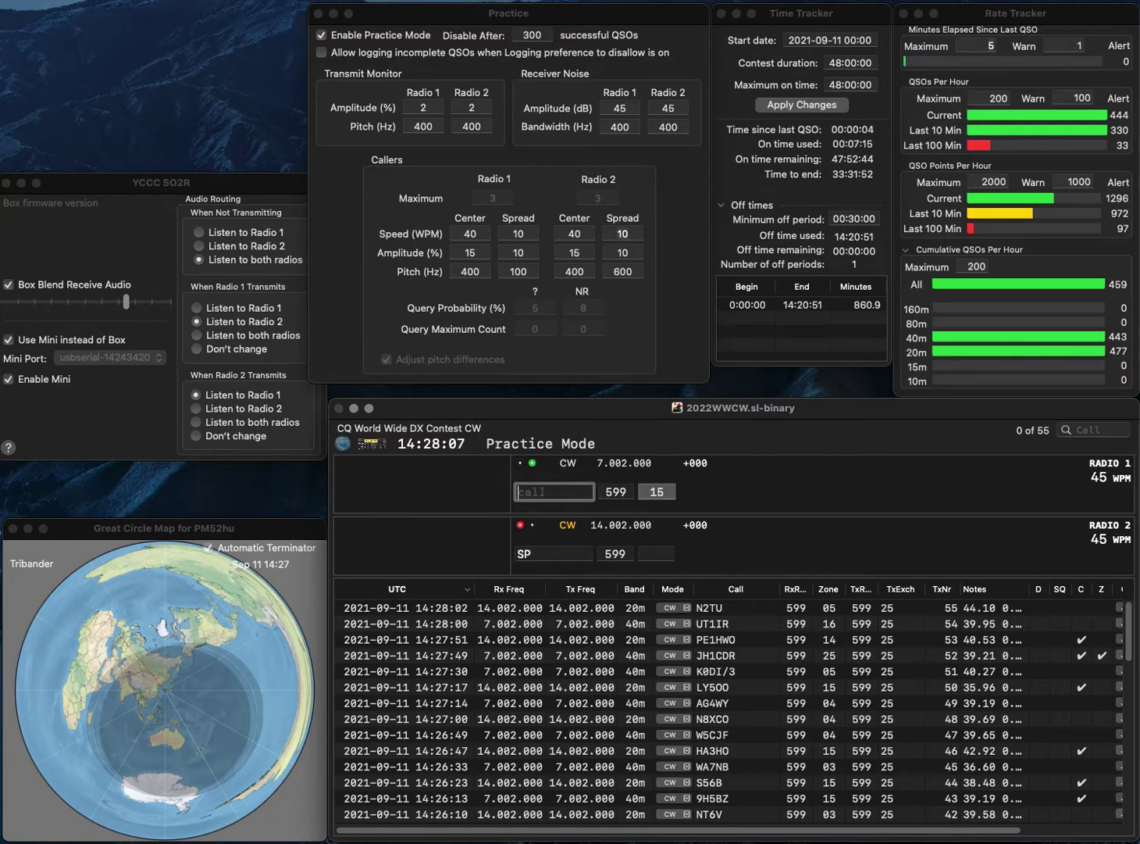
Replace the Radio 1 call with EW8R and send it to the caller
type("W8R")
key("Left")
key("Left")
key("Left")
type("T")
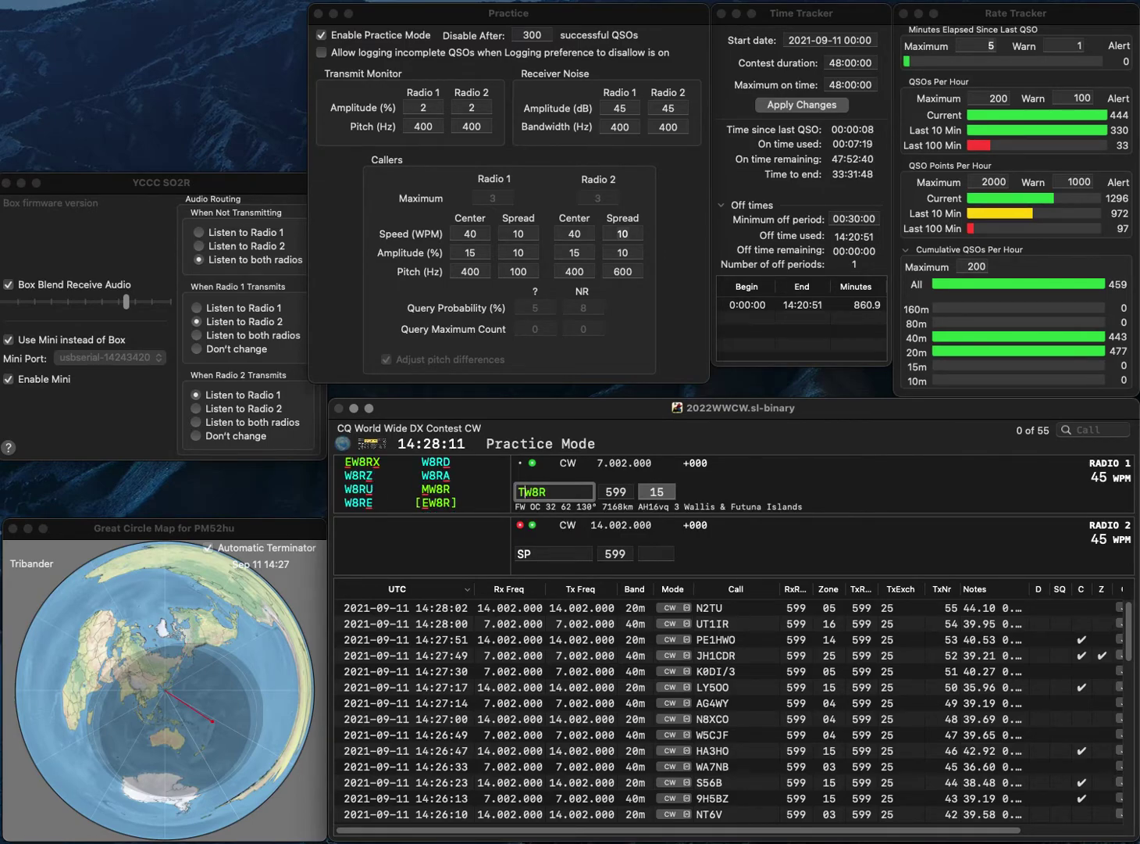
key("BackSpace")
type("E")
key("Return")
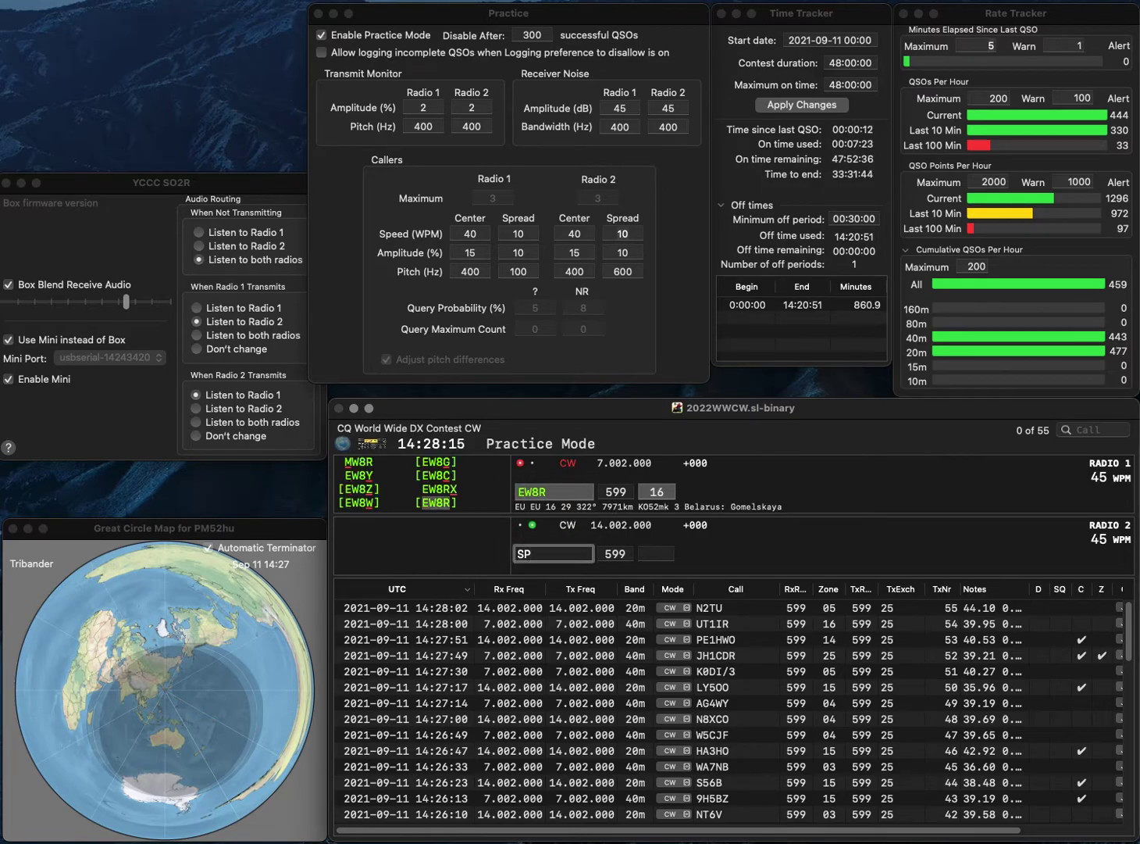
Complete the partial Radio 2 call as SP3KRE and send it, and log the EW8R and SP3KRE contacts
type("3KRE")
key("Return")
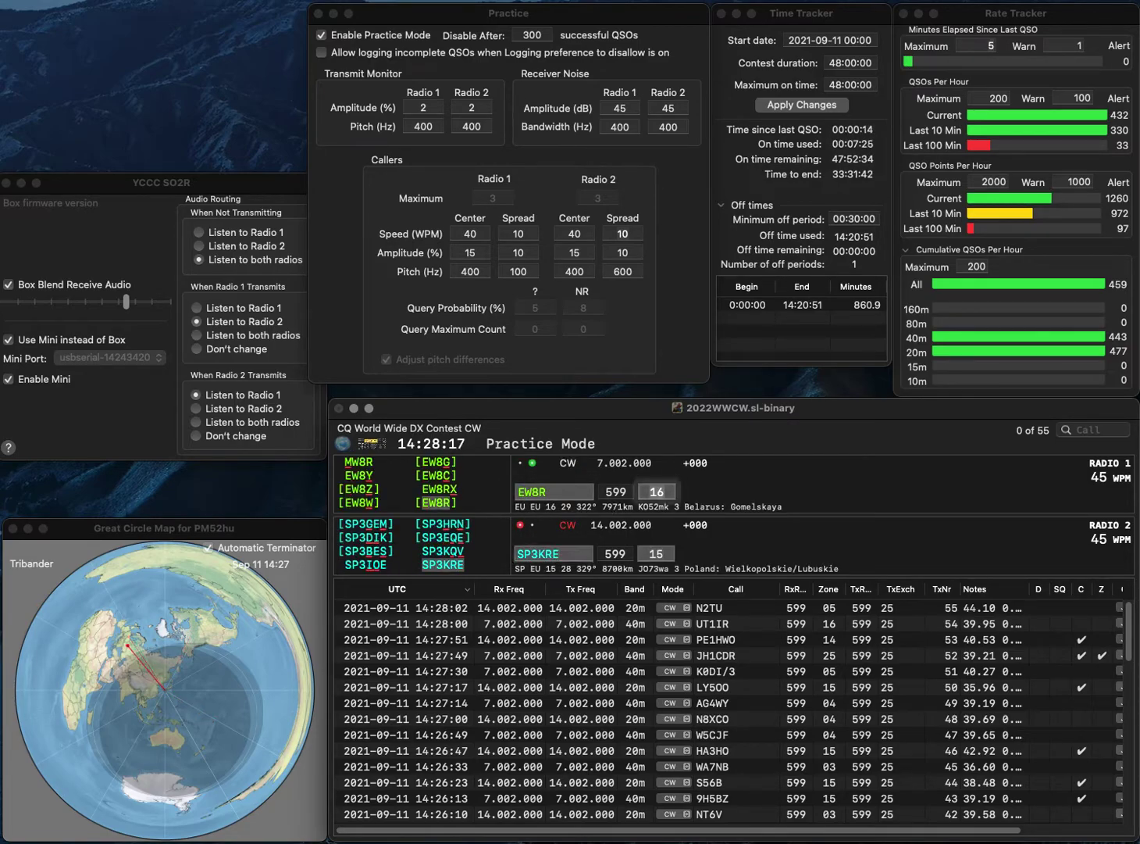
key("Return")
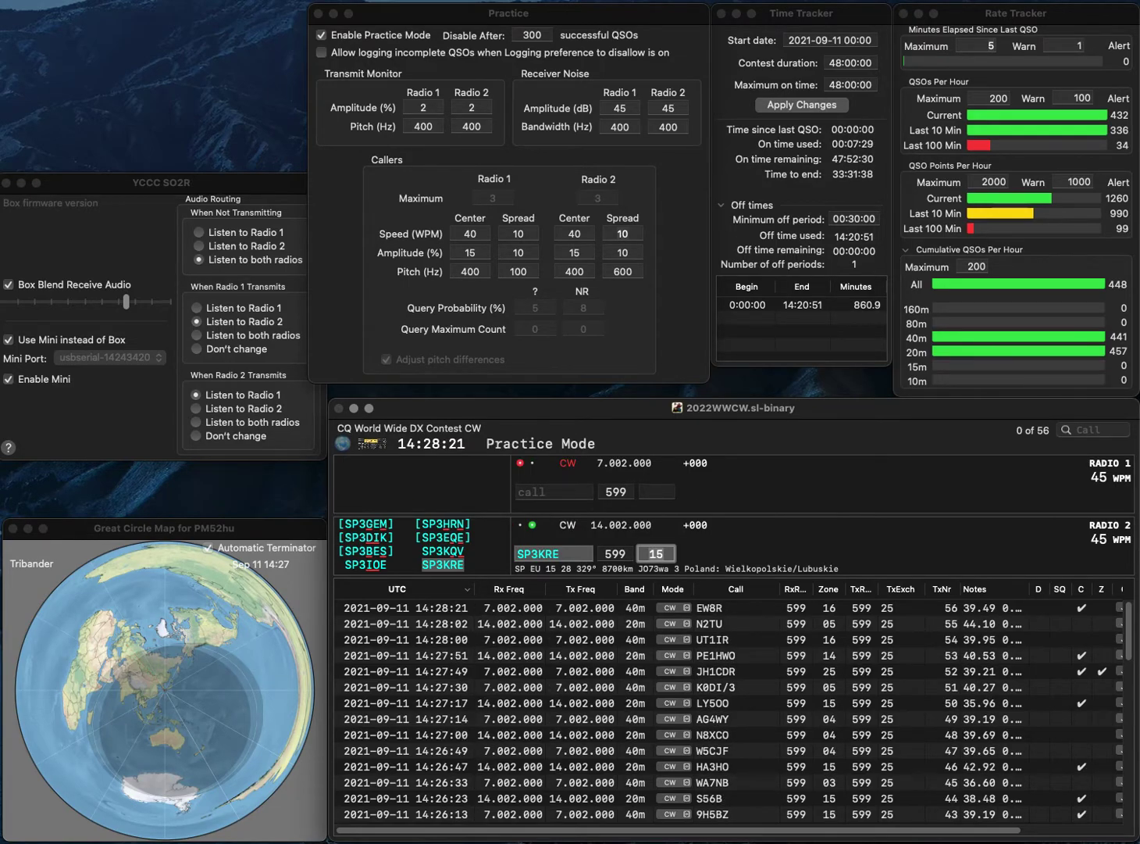
key("Return")
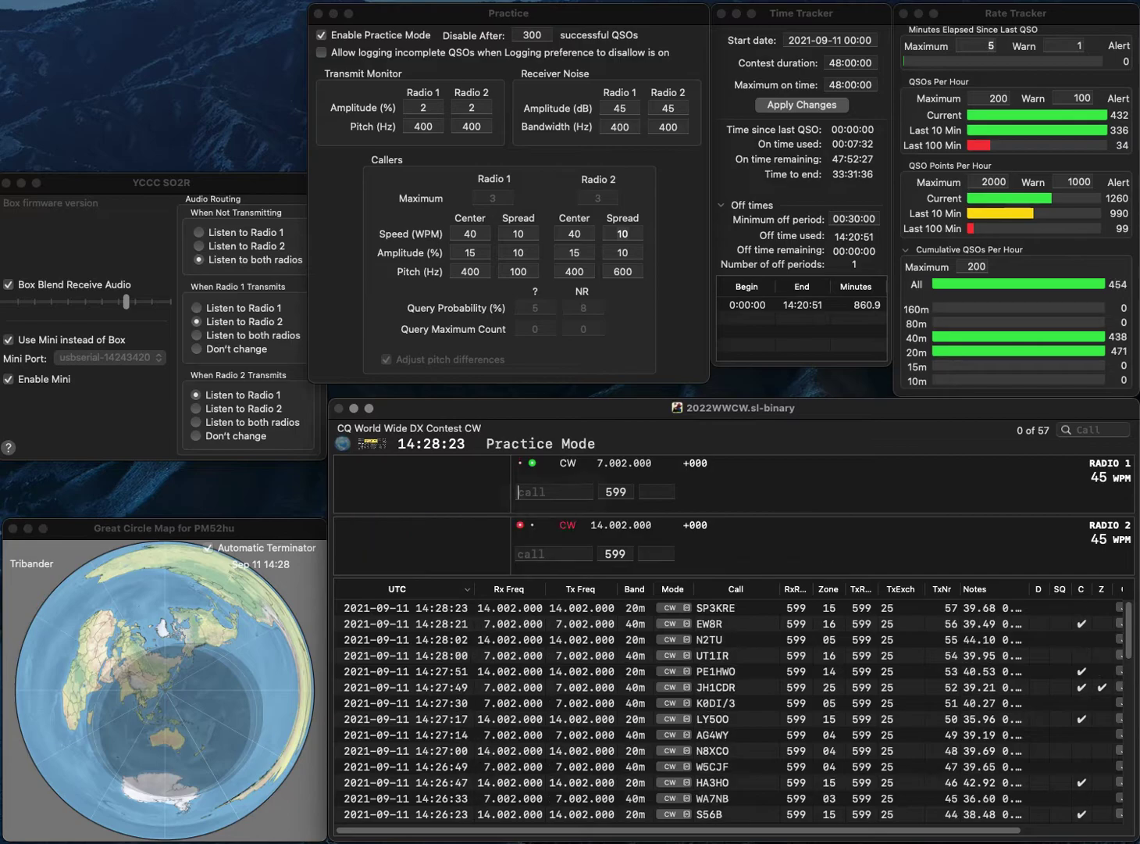
type("N5DUW")
key("Return")
type("DK1LRS")
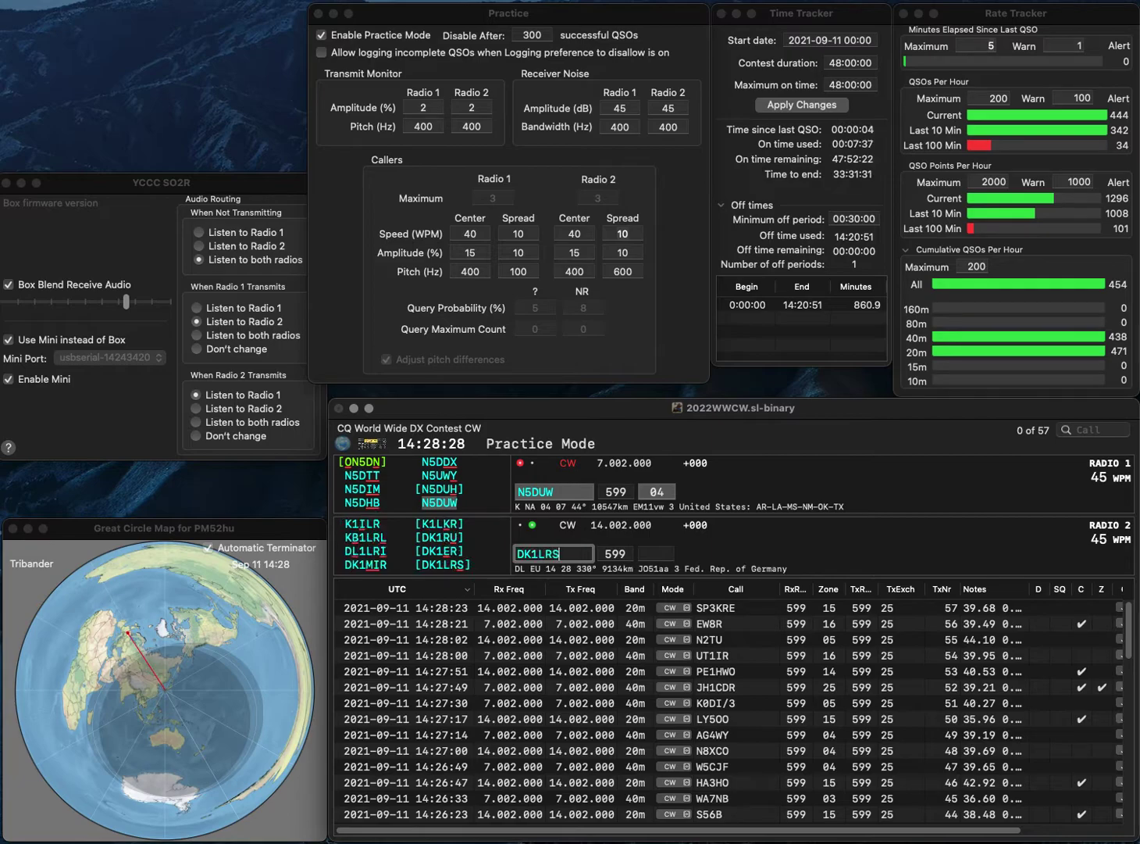
key("Return")
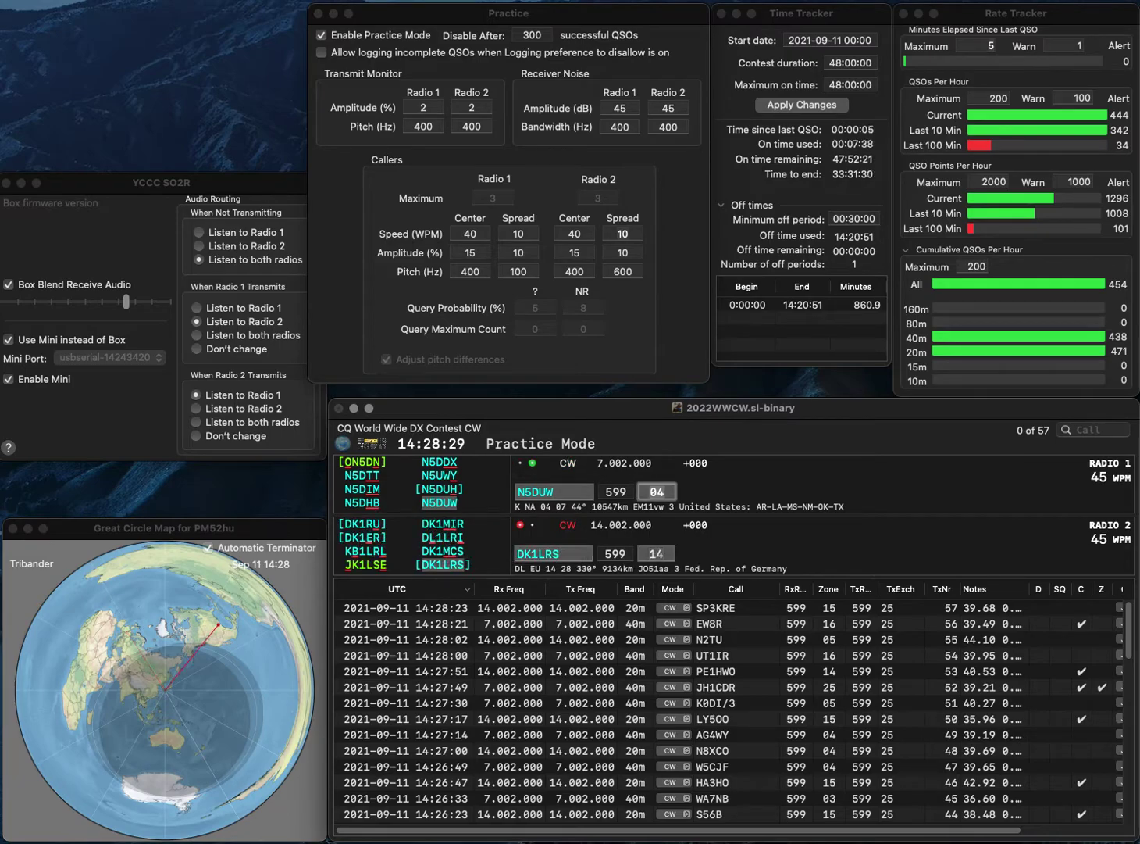
key("Return")
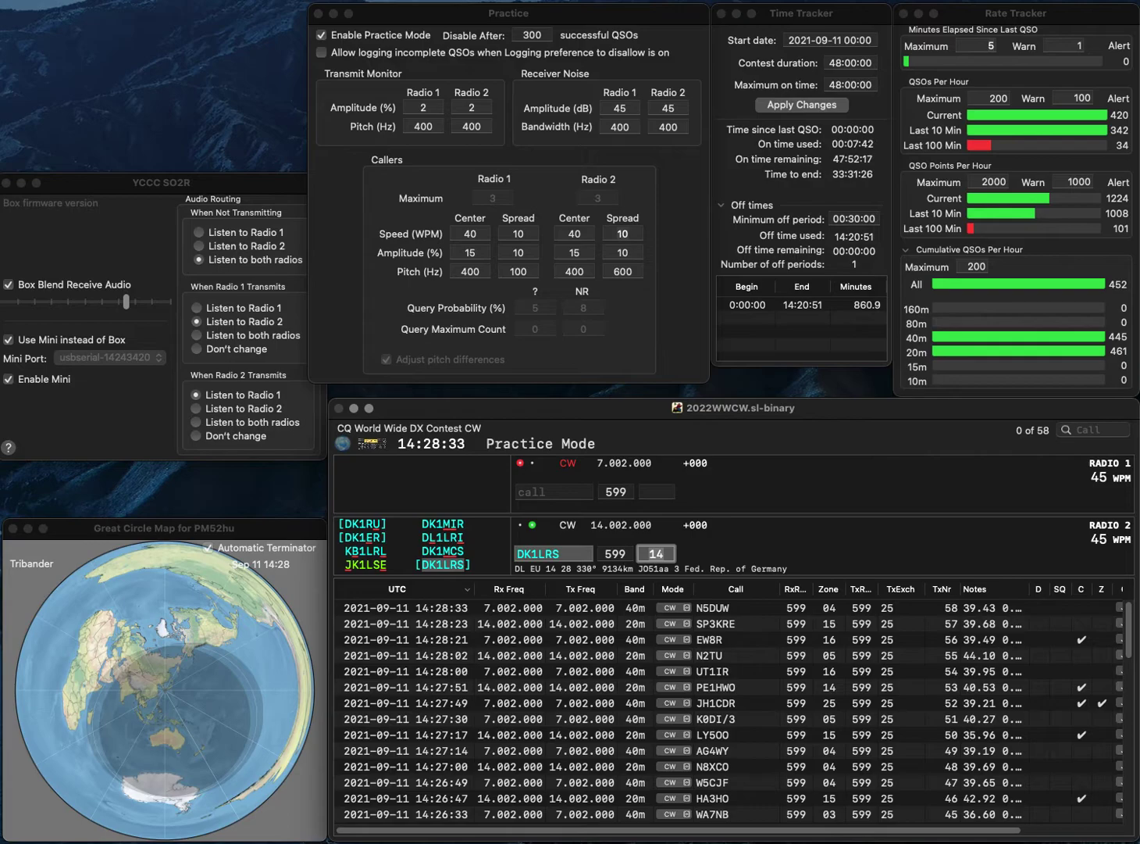
key("Return")
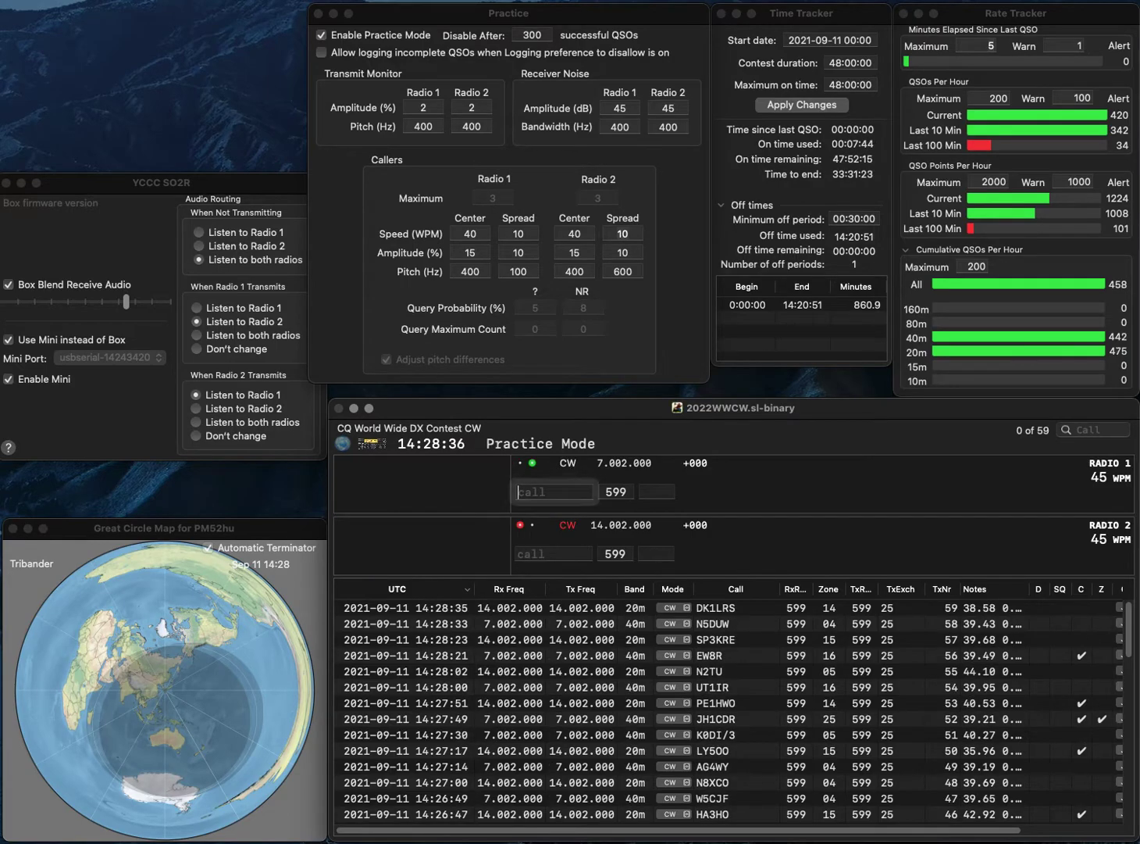
type("OH5MH")
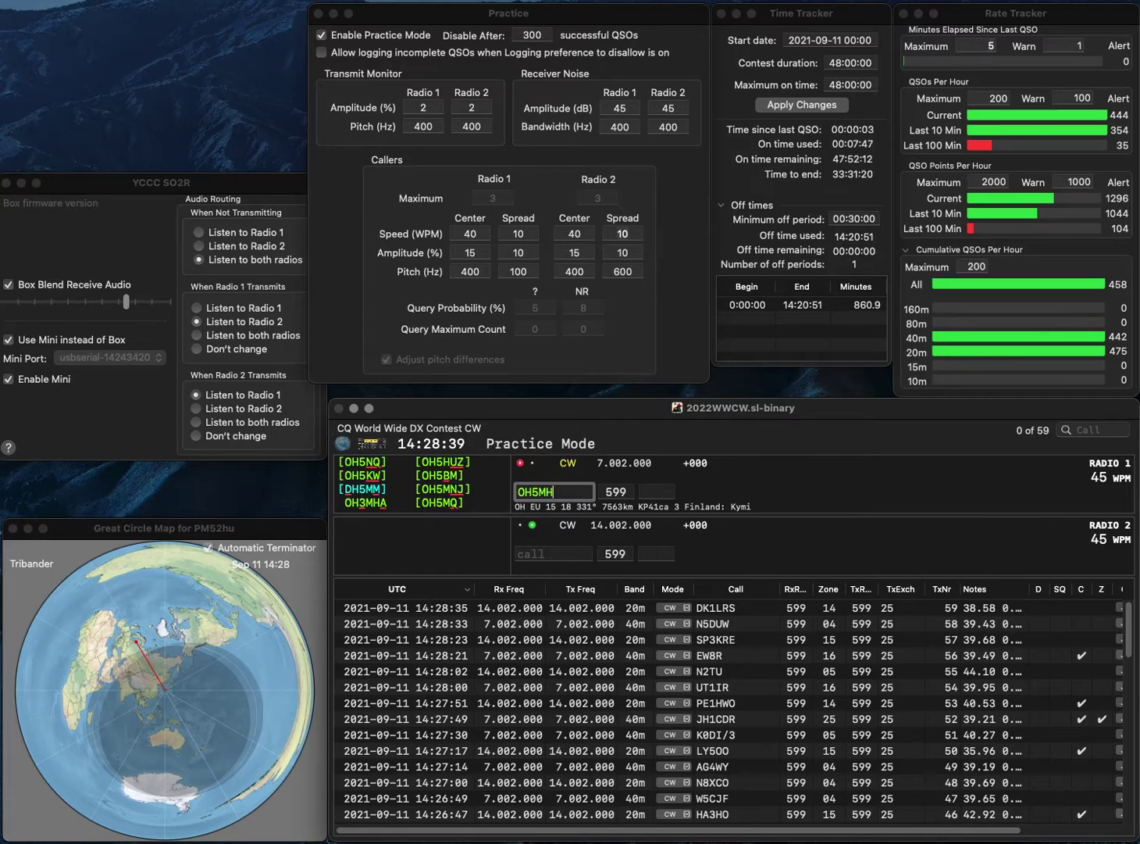
key("Return")
type("9")
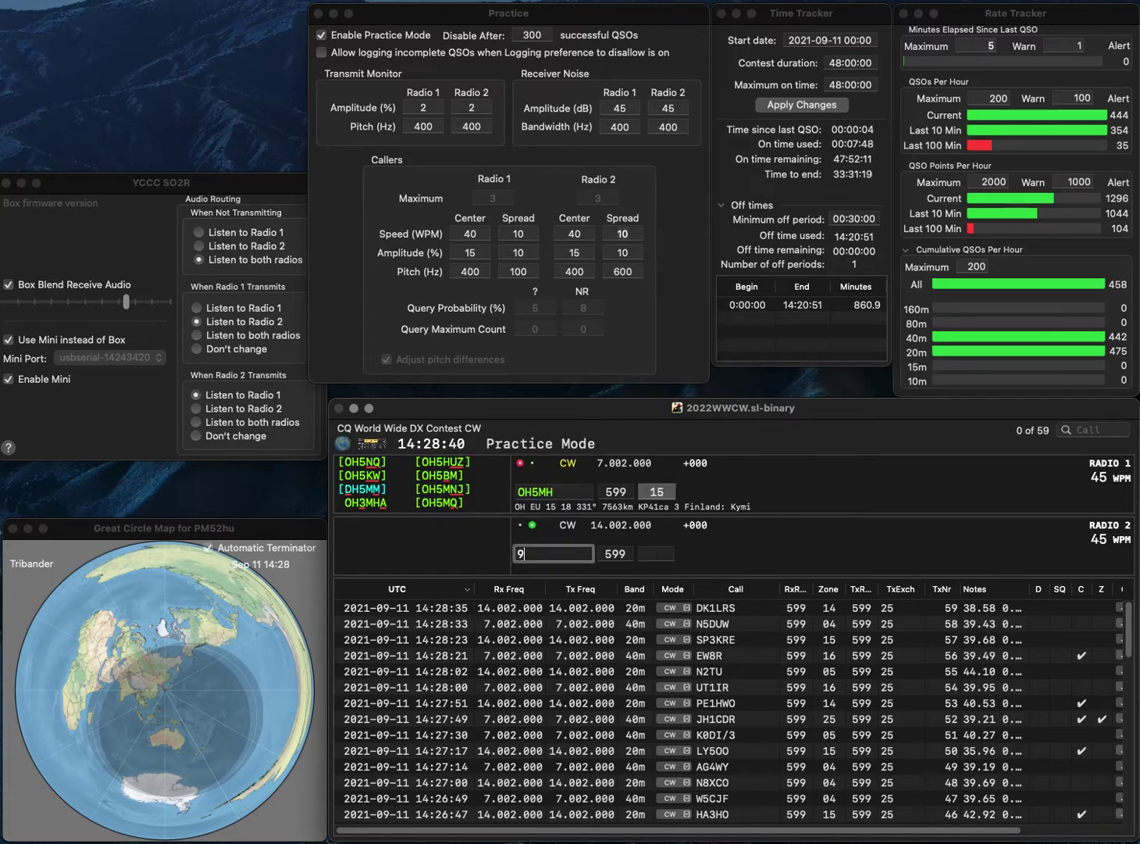
type("VJ")
key("super+Left")
type("W")
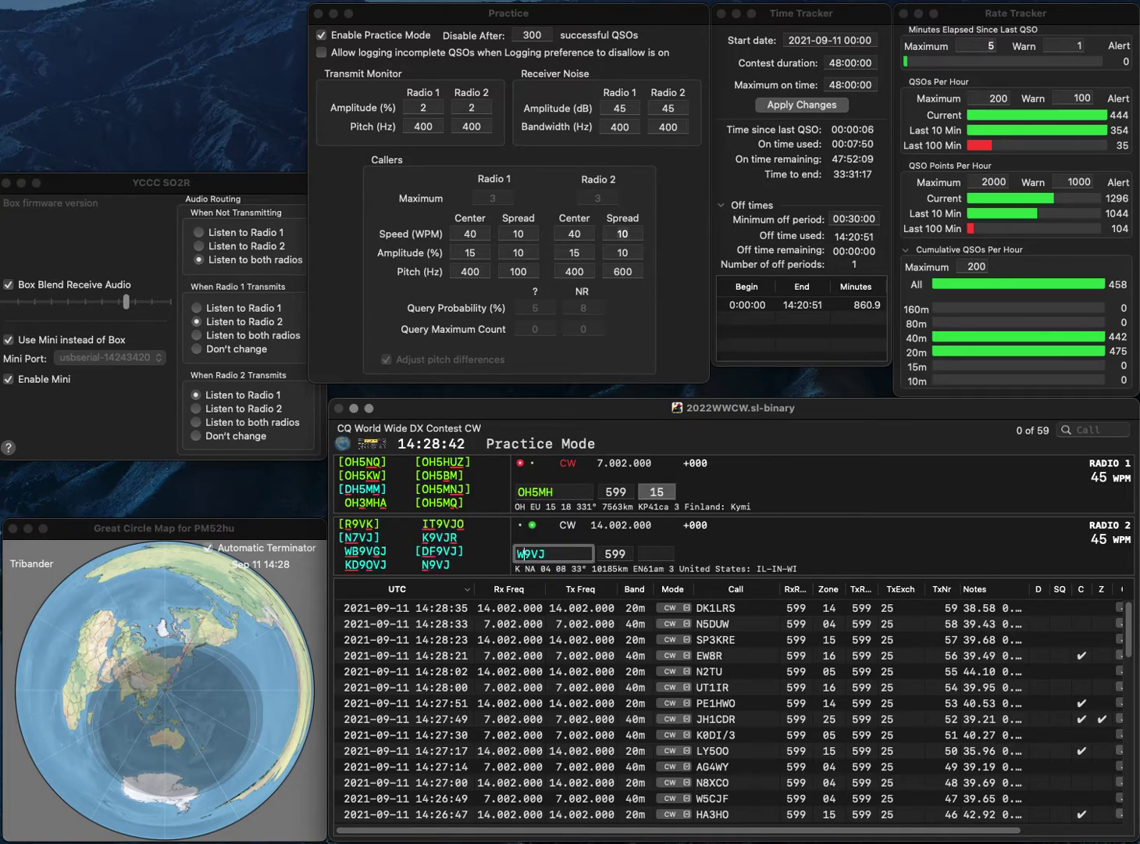
type("B")
key("super+Right")
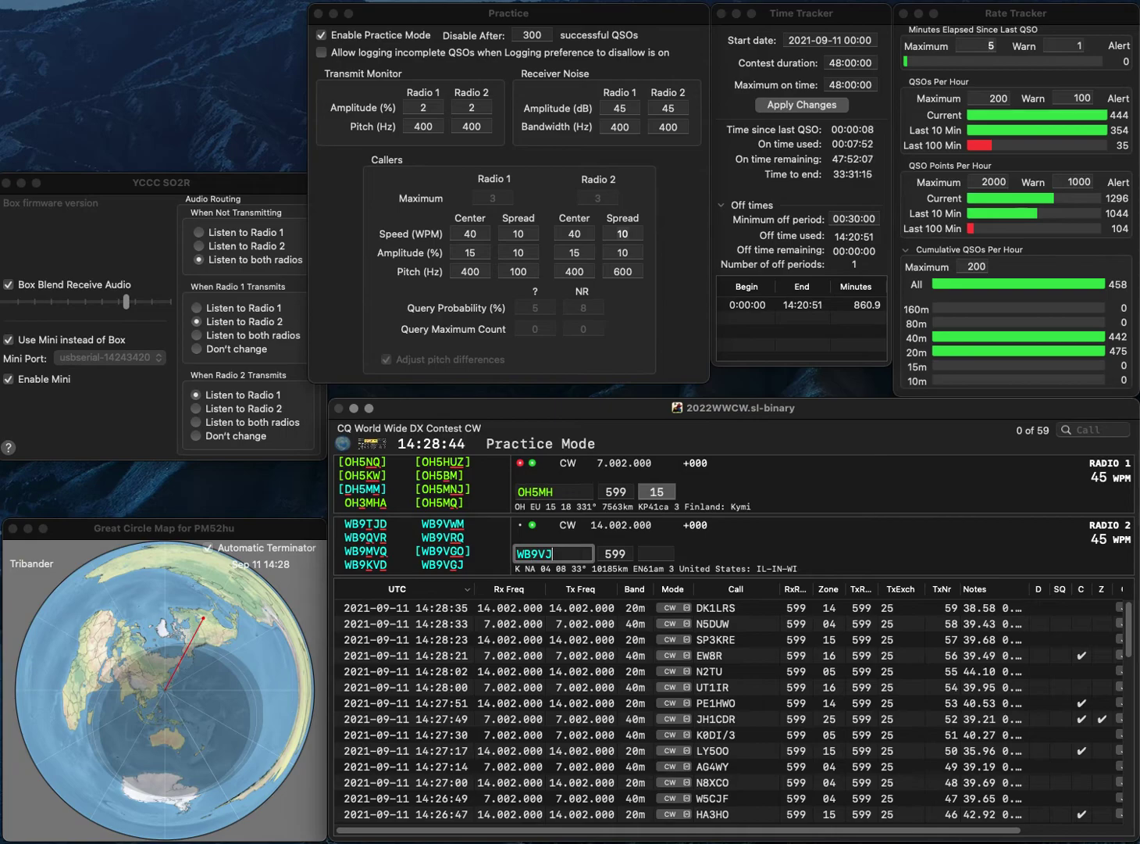
type("G")
key("Return")
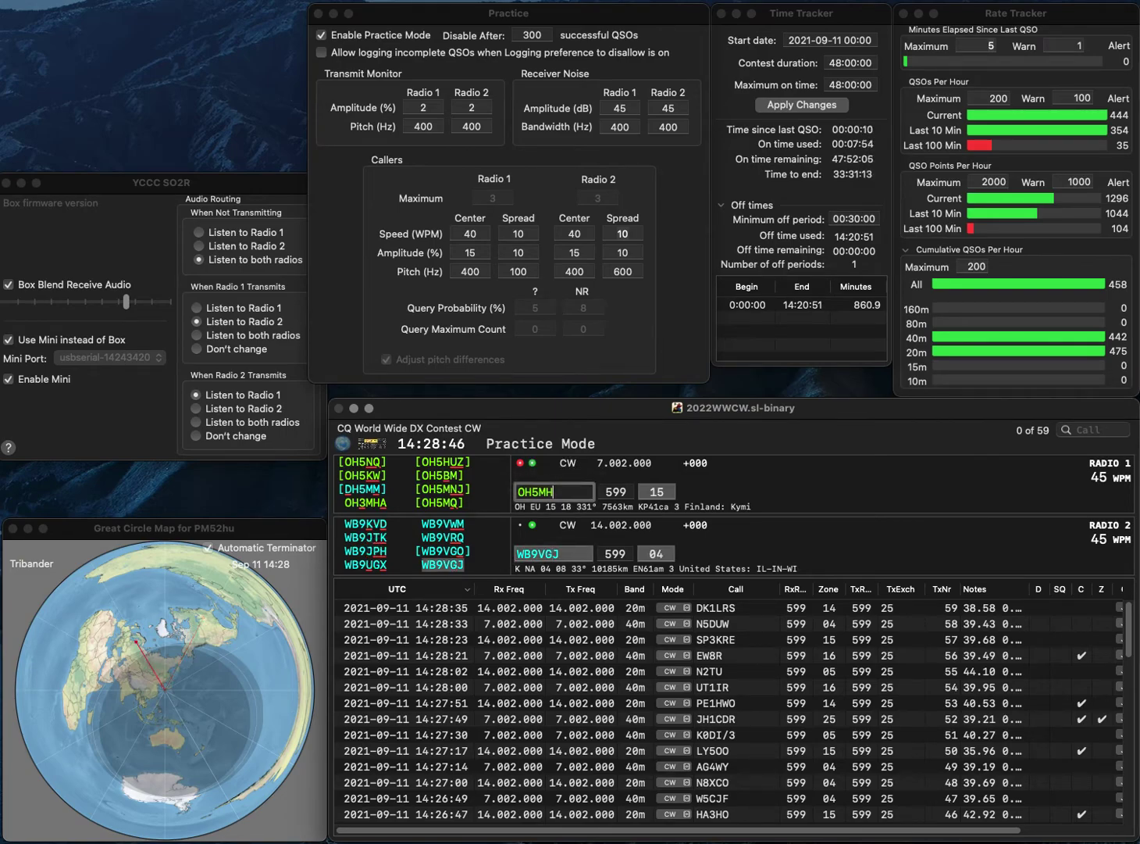
left_click(553, 491)
key("BackSpace")
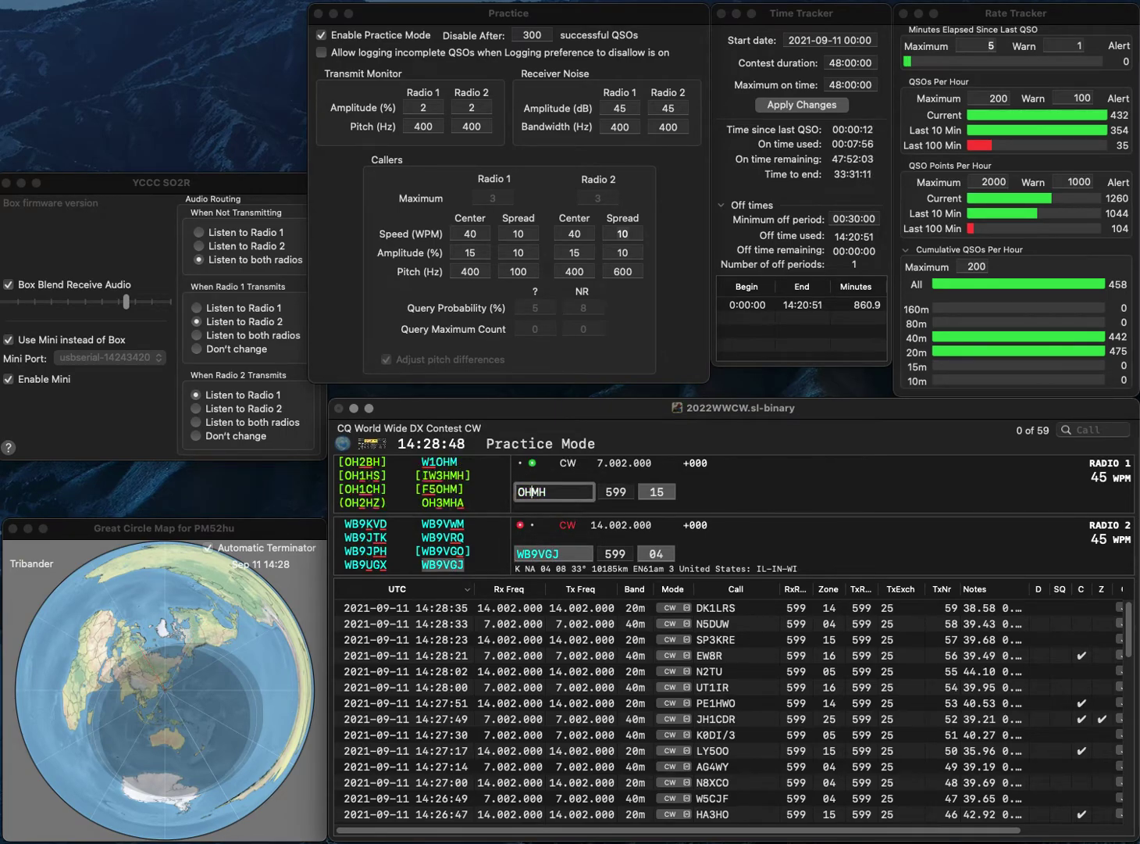
type("6")
key("super+Right")
type("G")
key("Return")
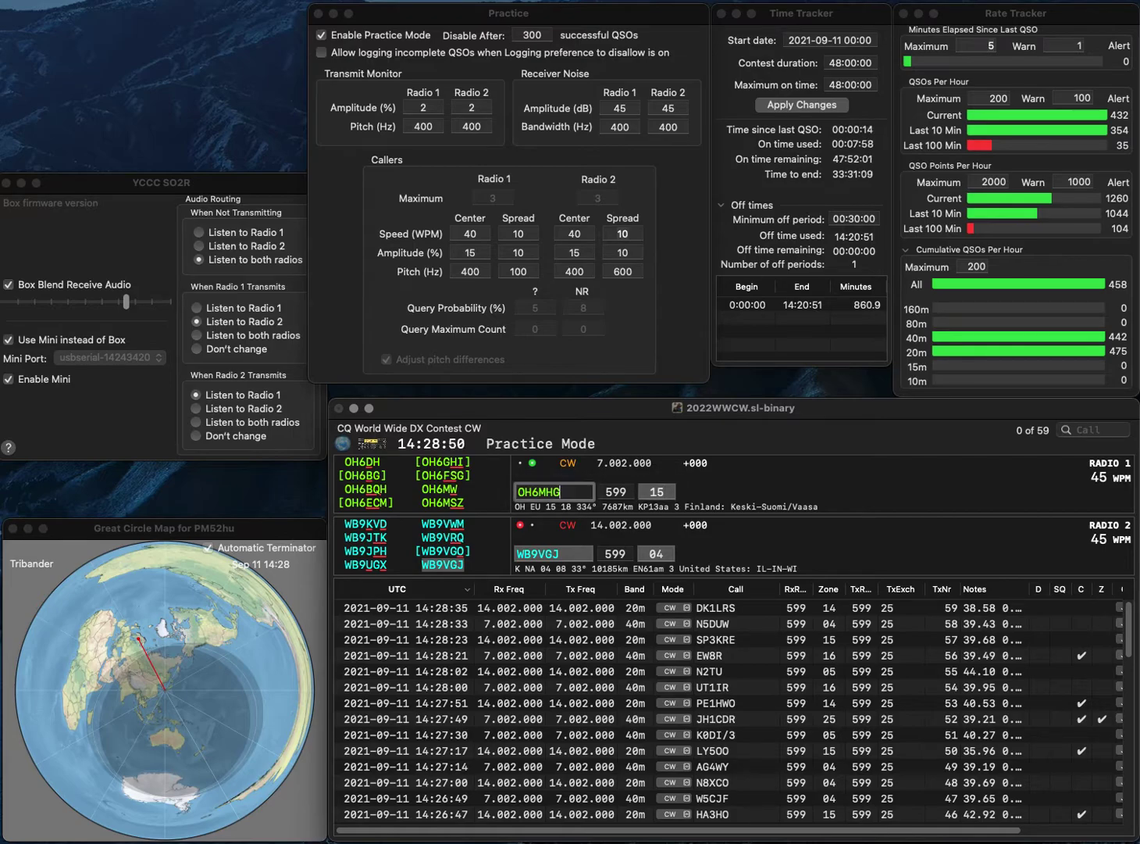
key("Return")
key("BackSpace")
key("BackSpace")
type("SZ")
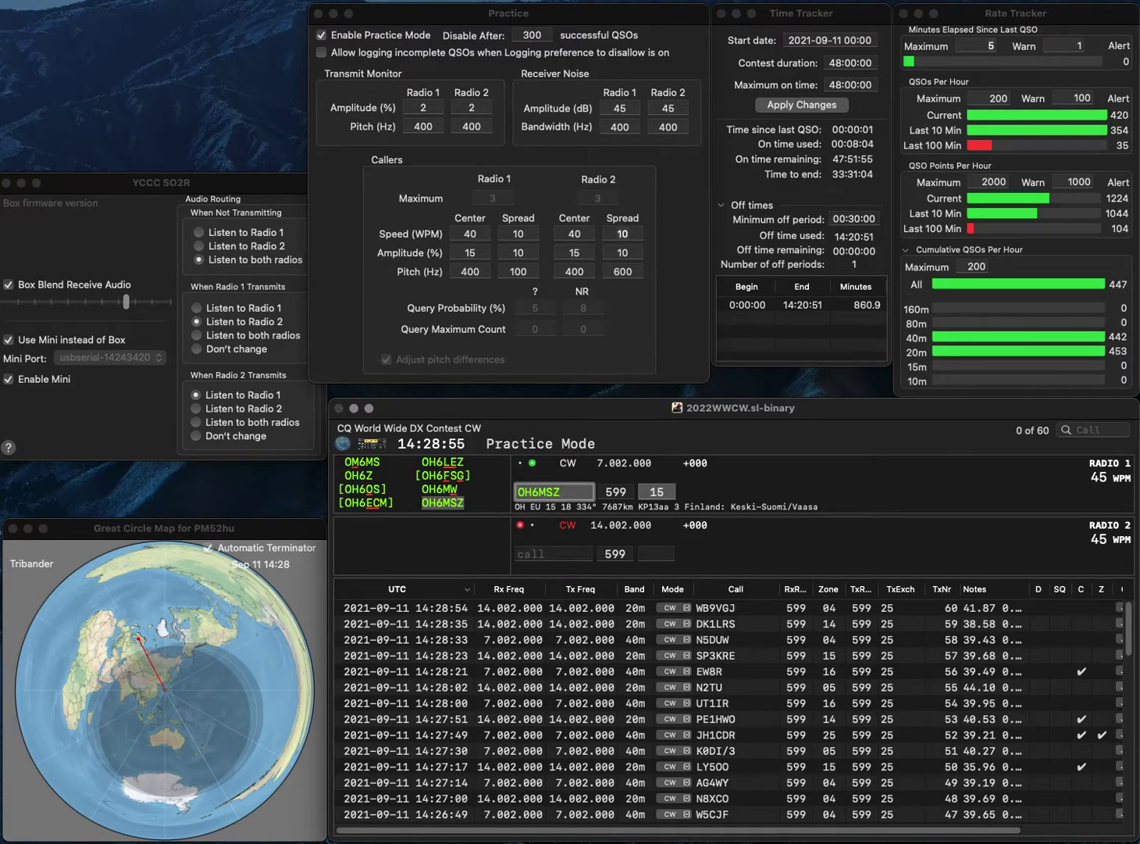
key("Return")
type("KG")
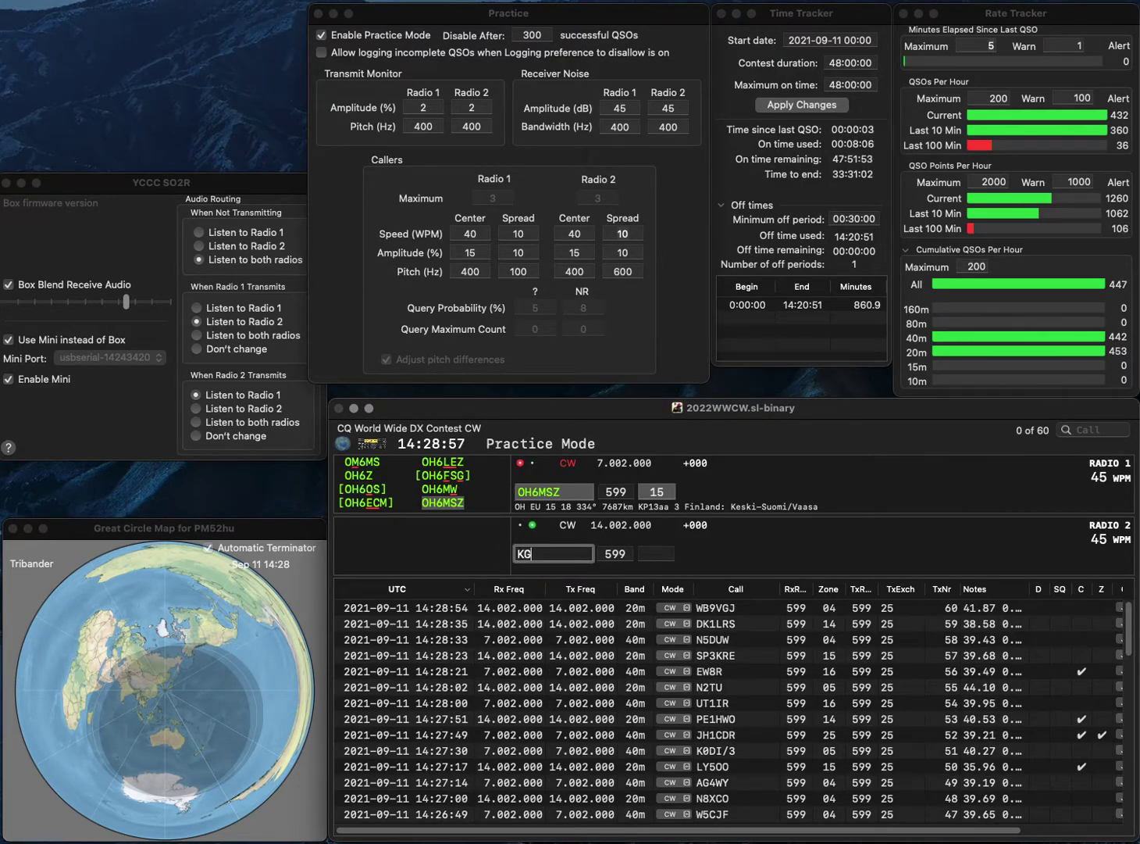
type("4DBM")
key("Return")
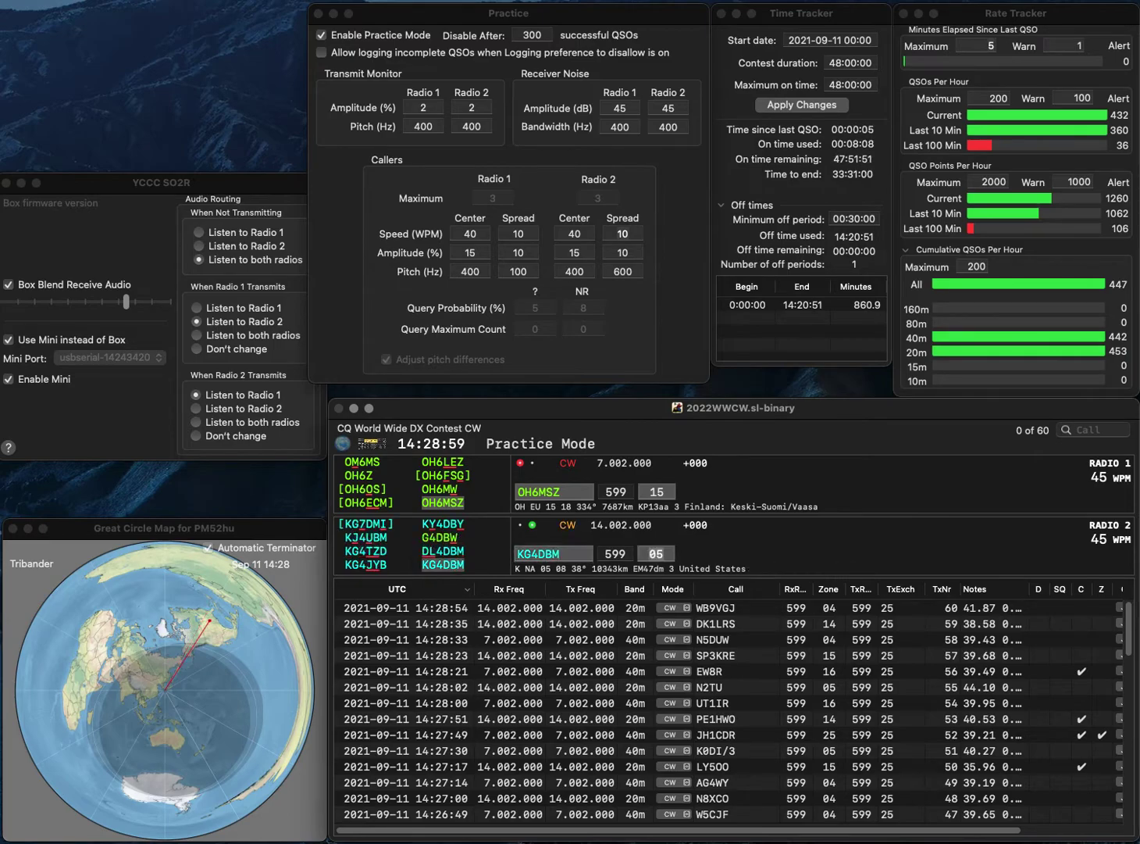
key("Return")
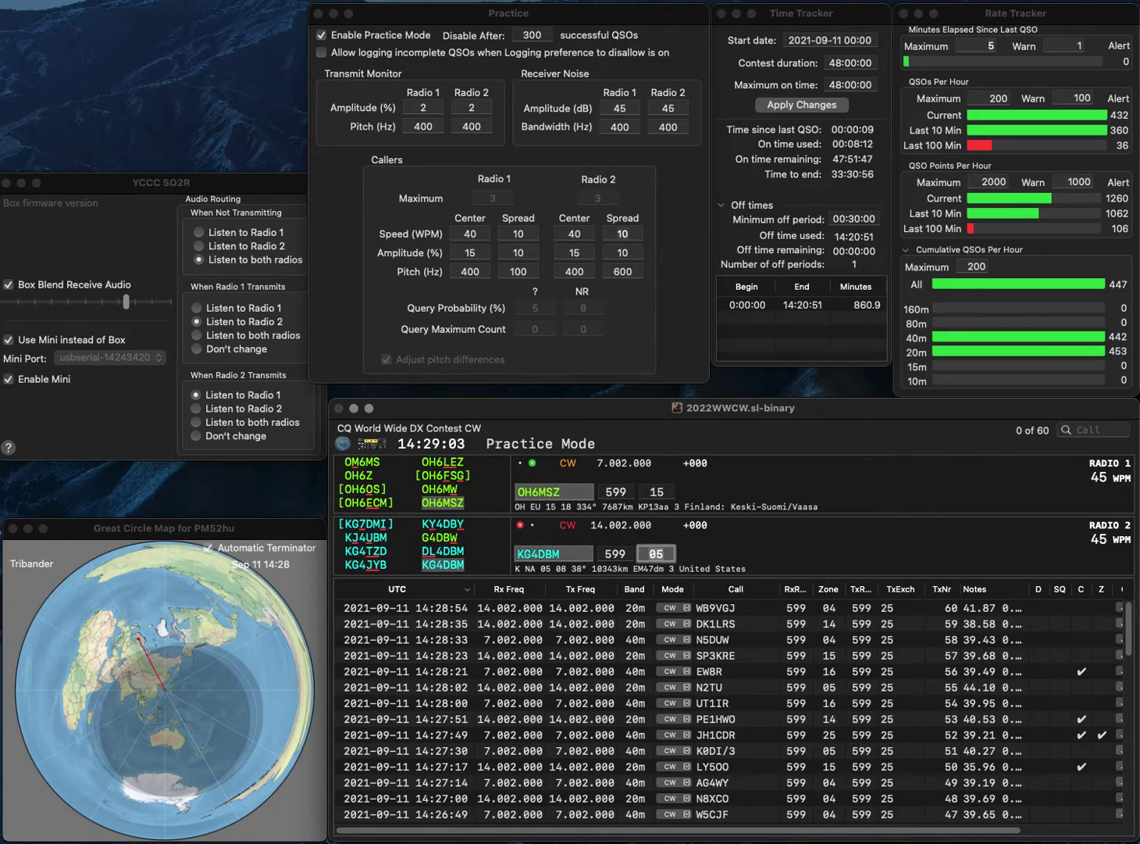
key("Return")
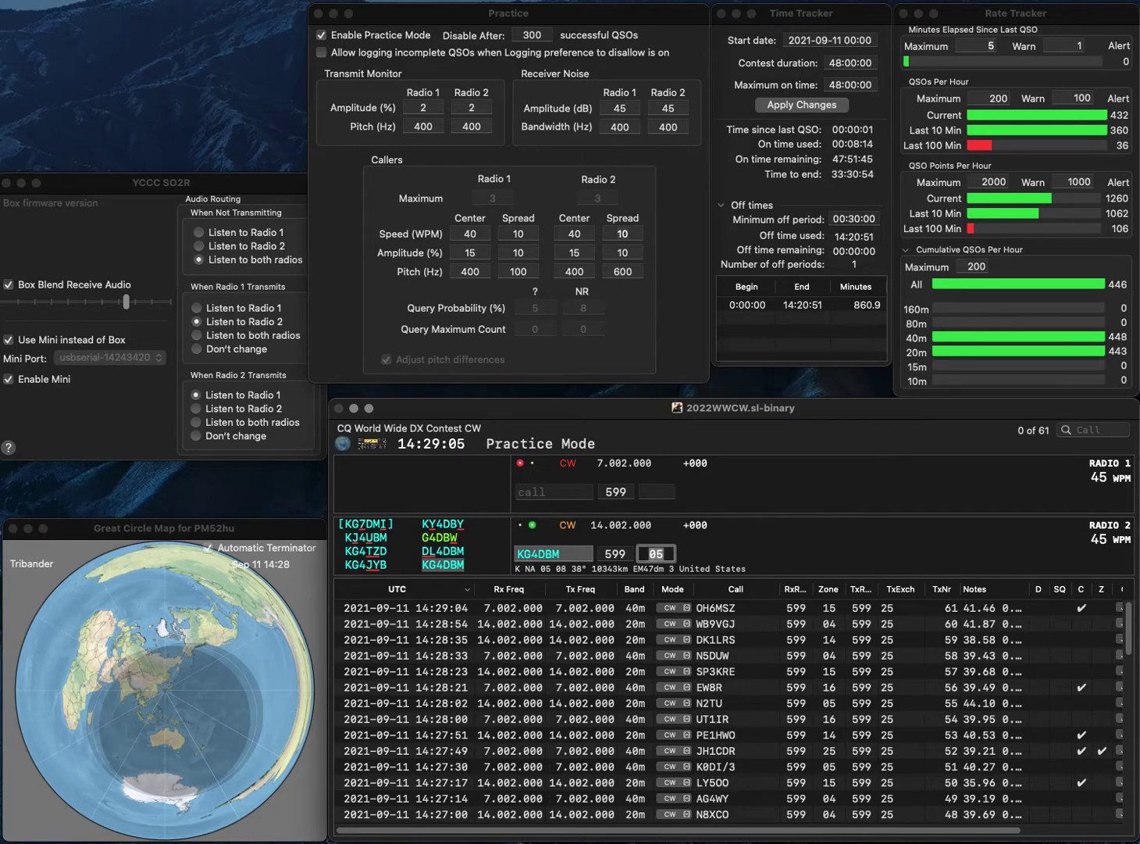
type("VA3WR")
key("Return")
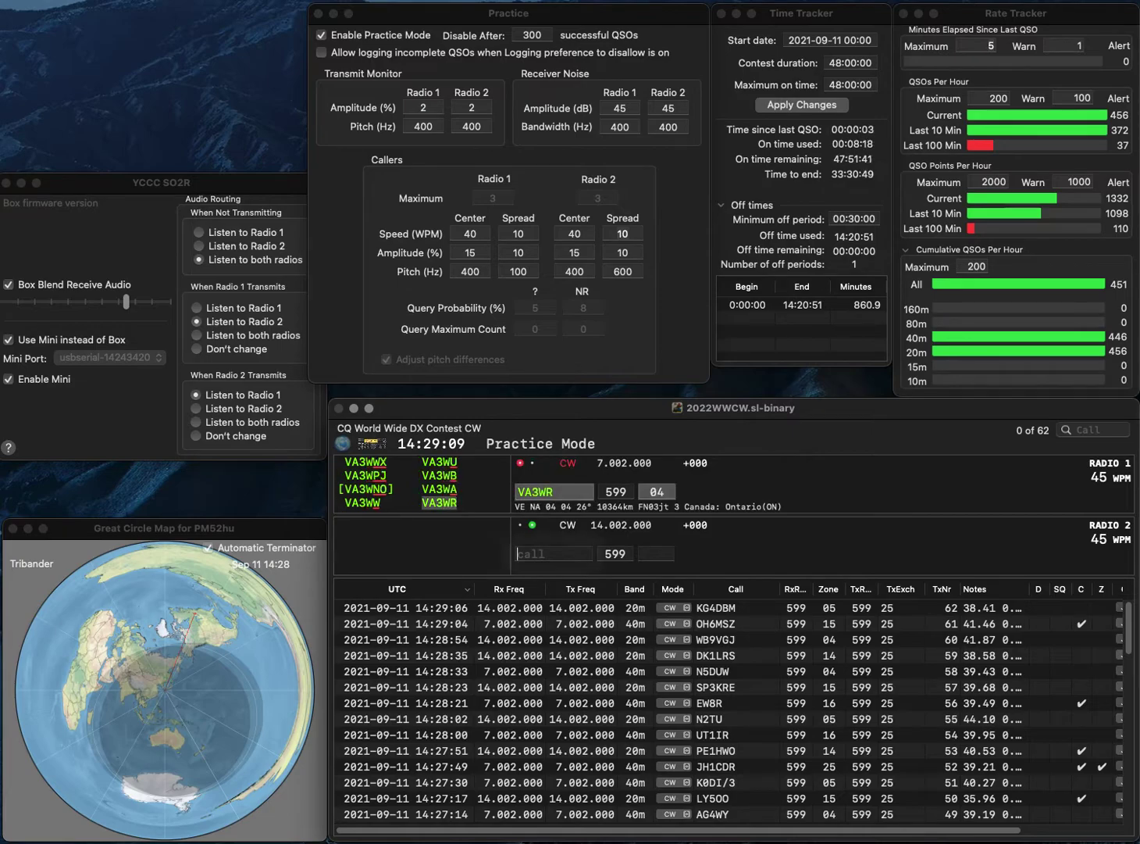
type("1A")
key("BackSpace")
type("L")
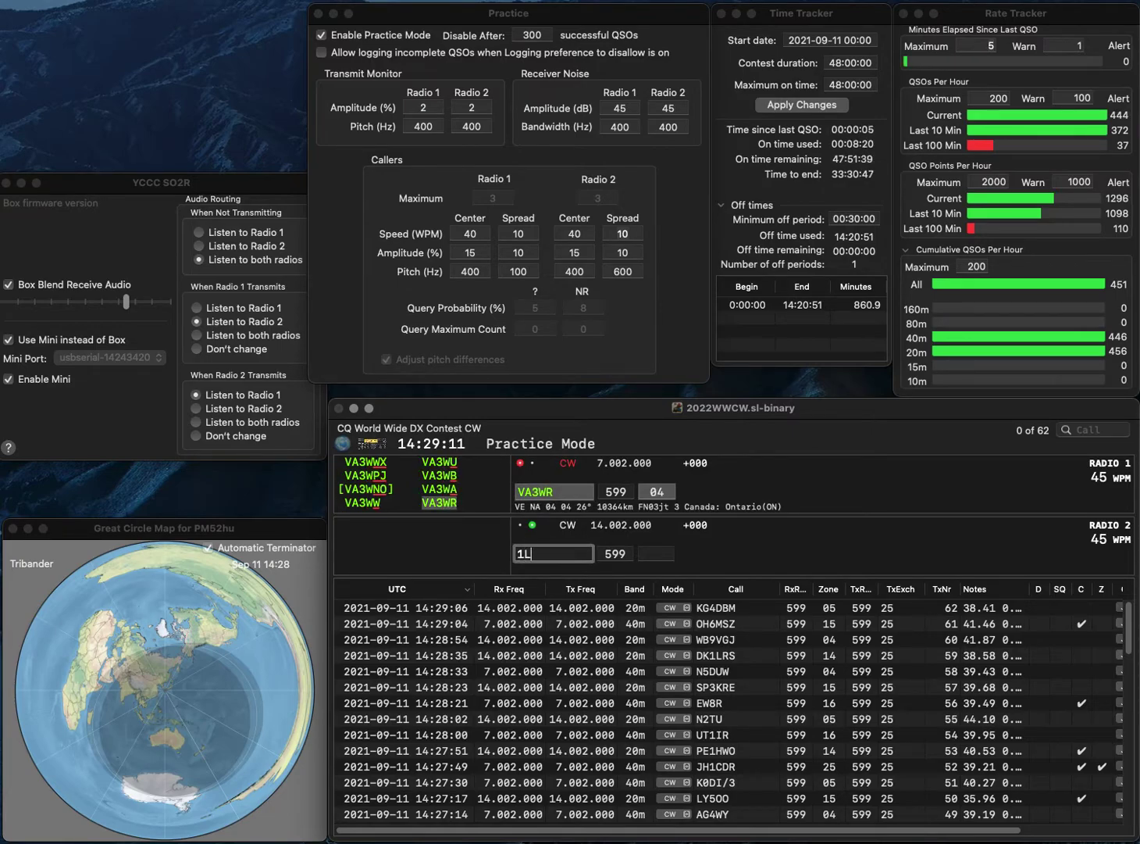
type("TX")
key("Home")
type("W")
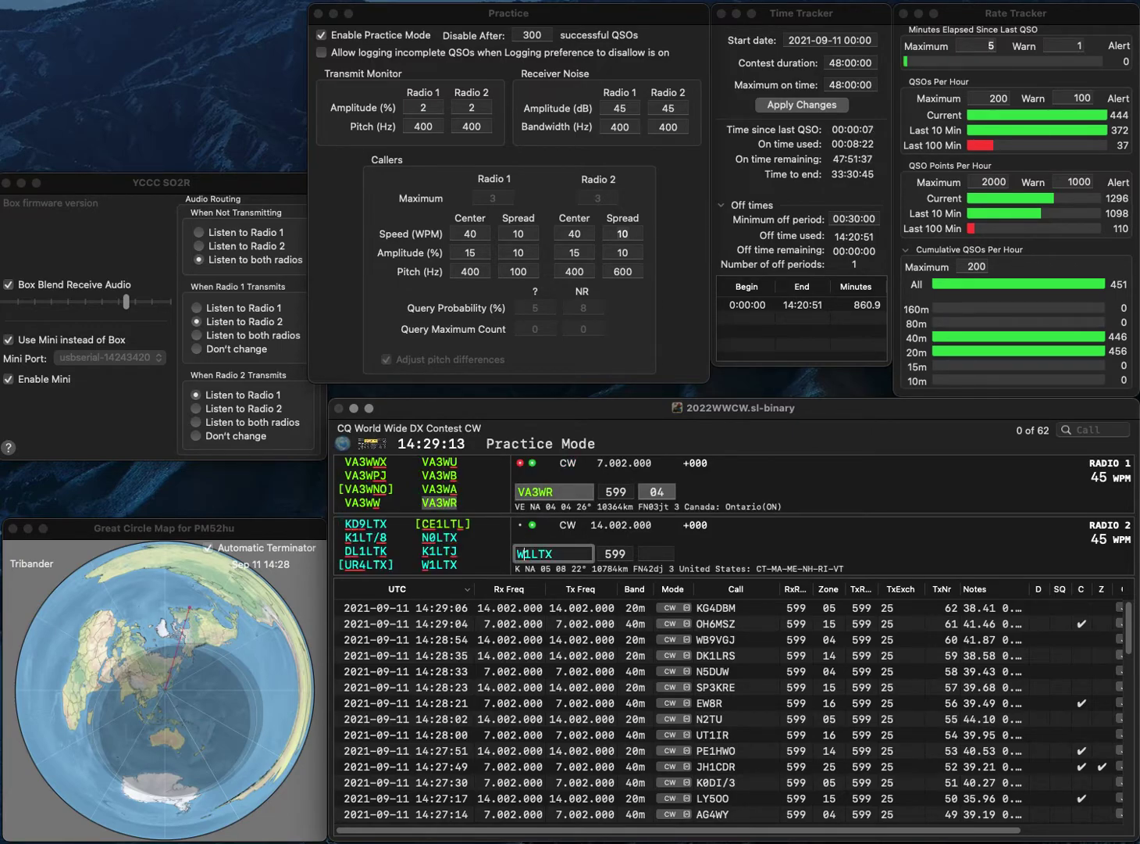
key("Return")
key("Down")
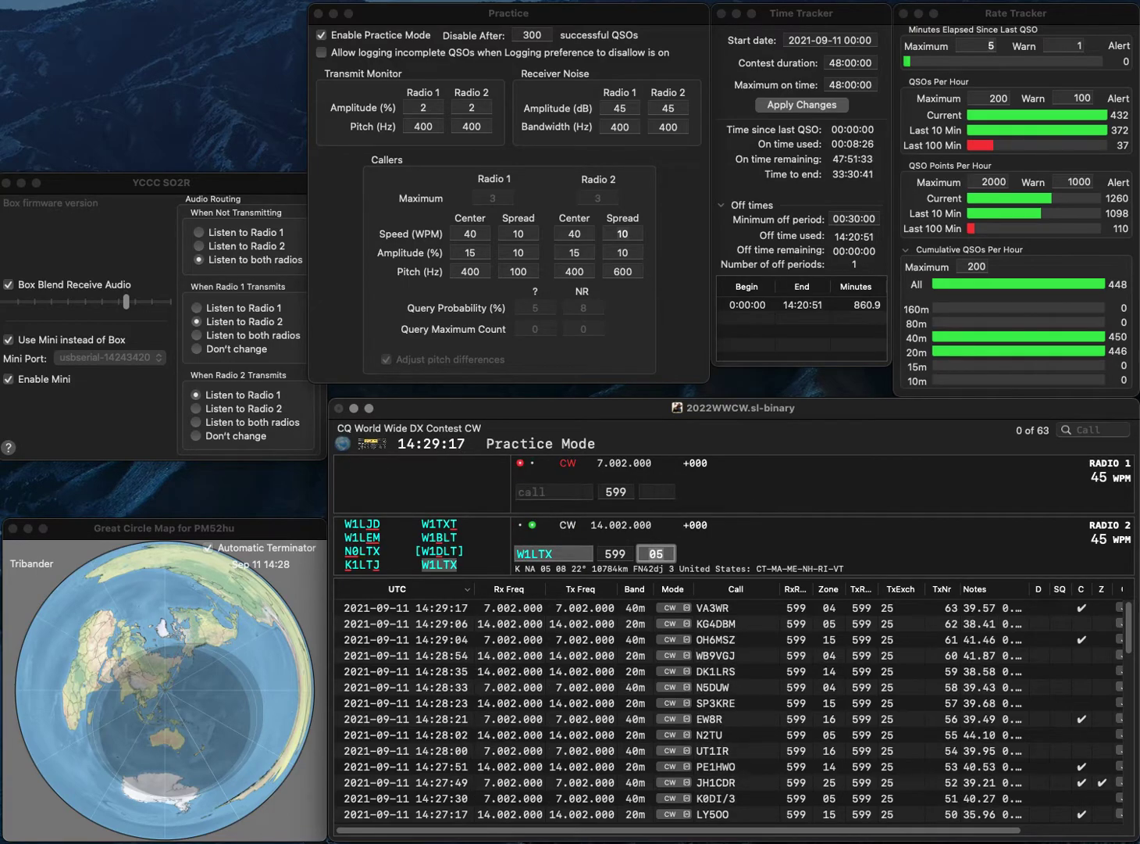
key("Return")
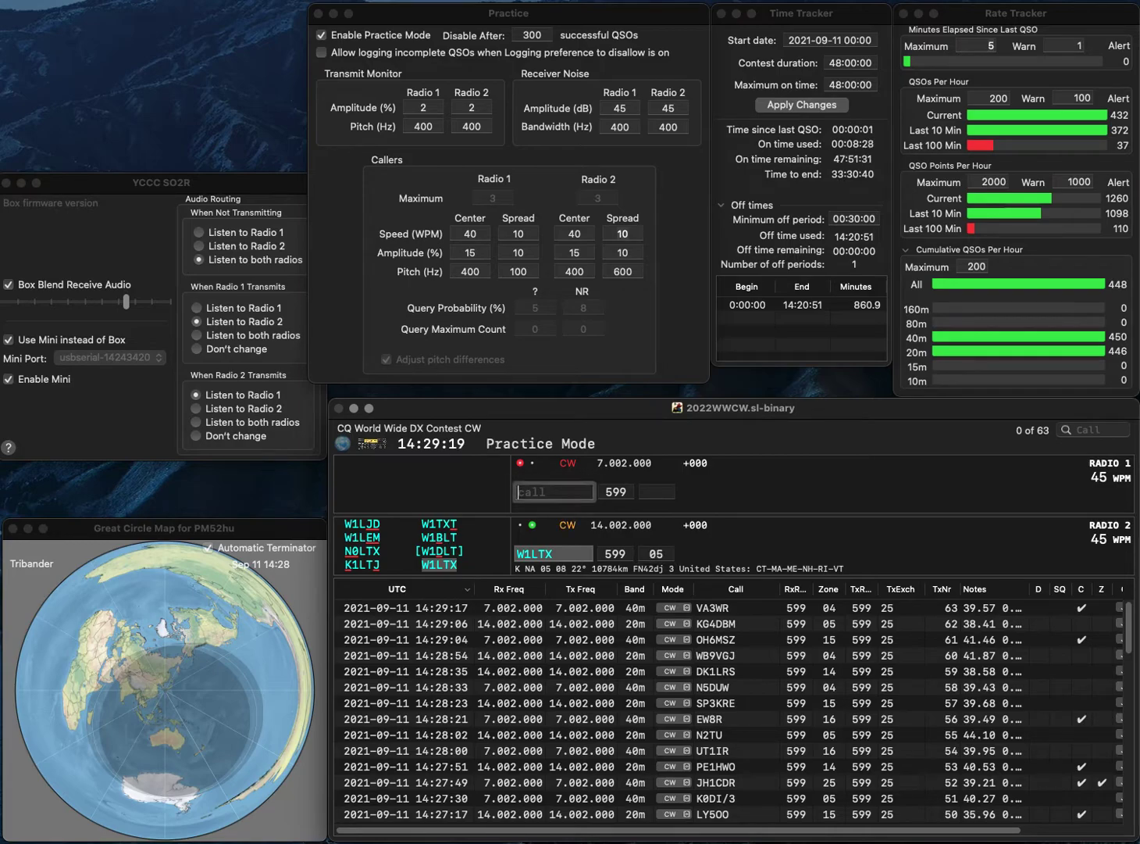
Enter the Radio 1 call, correct its prefix so that it reads W6COW, and send it to the caller
type("WB")
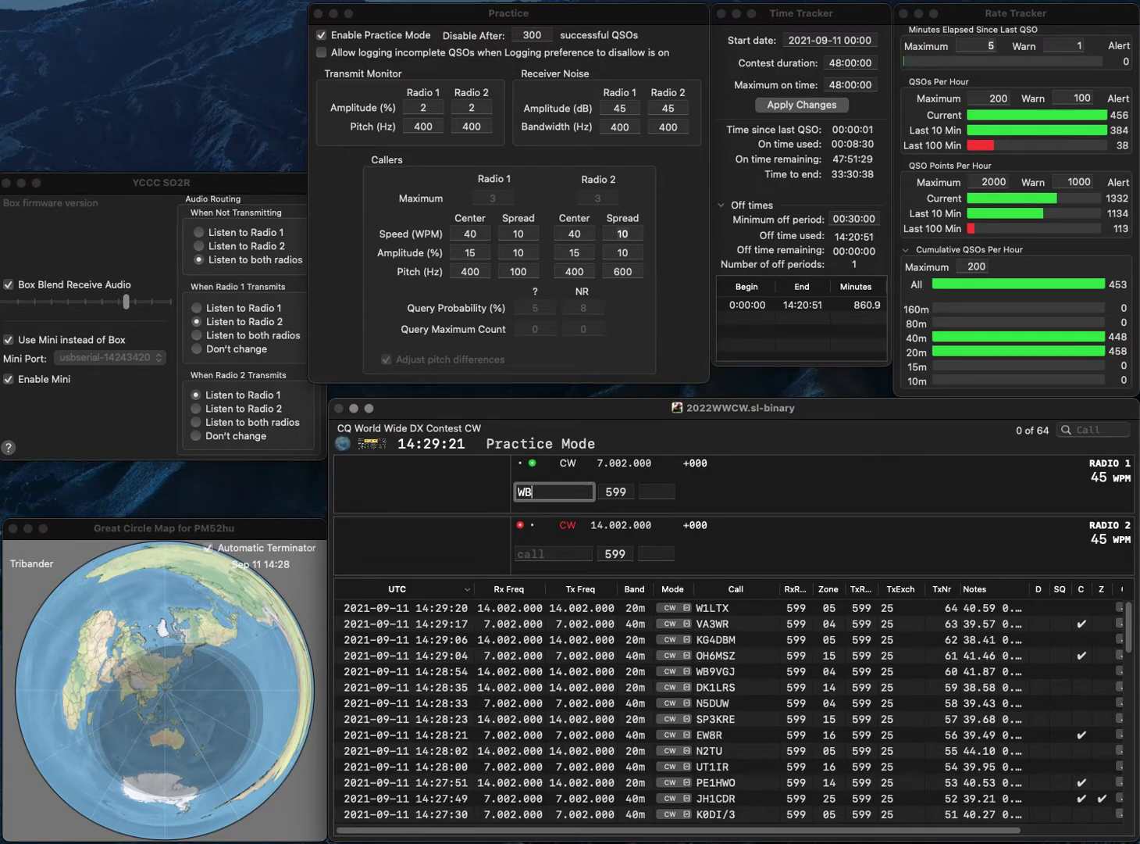
type("COW")
key("Home")
key("Delete")
key("Delete")
type("W6")
key("Return")
type("R")
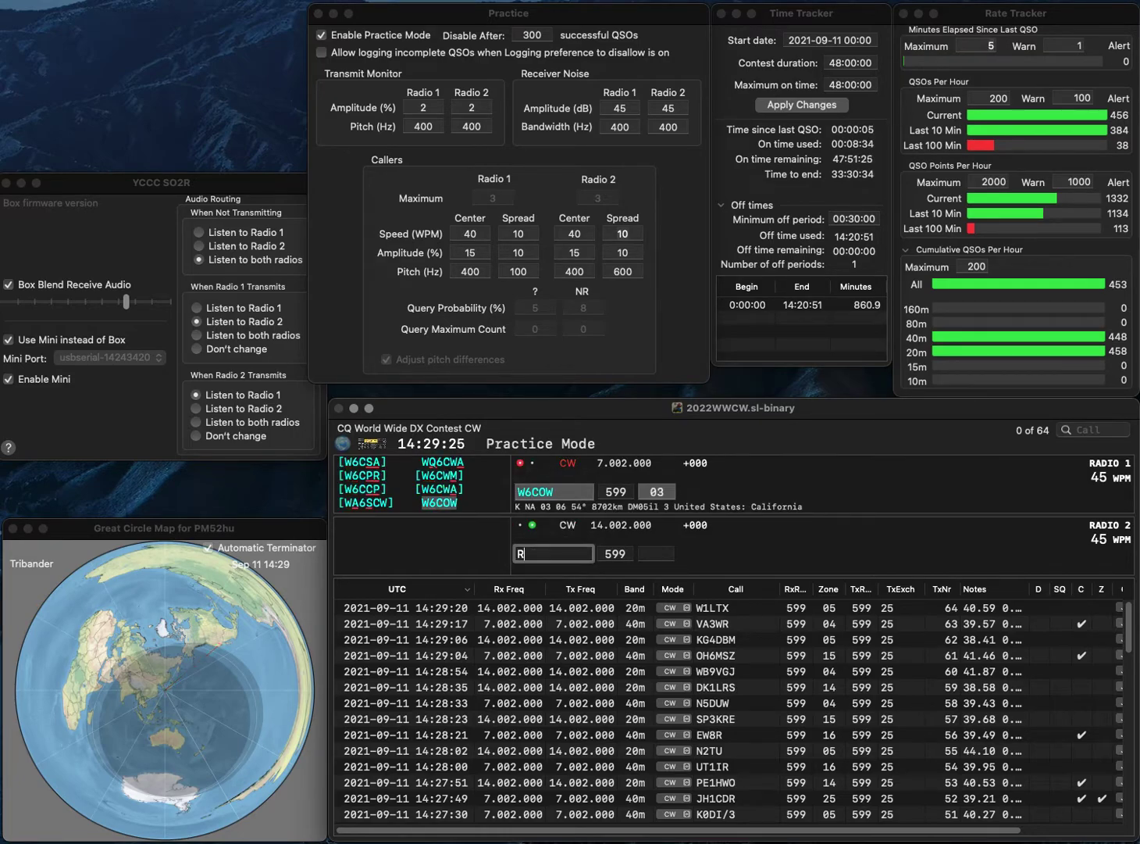
type("W3AI")
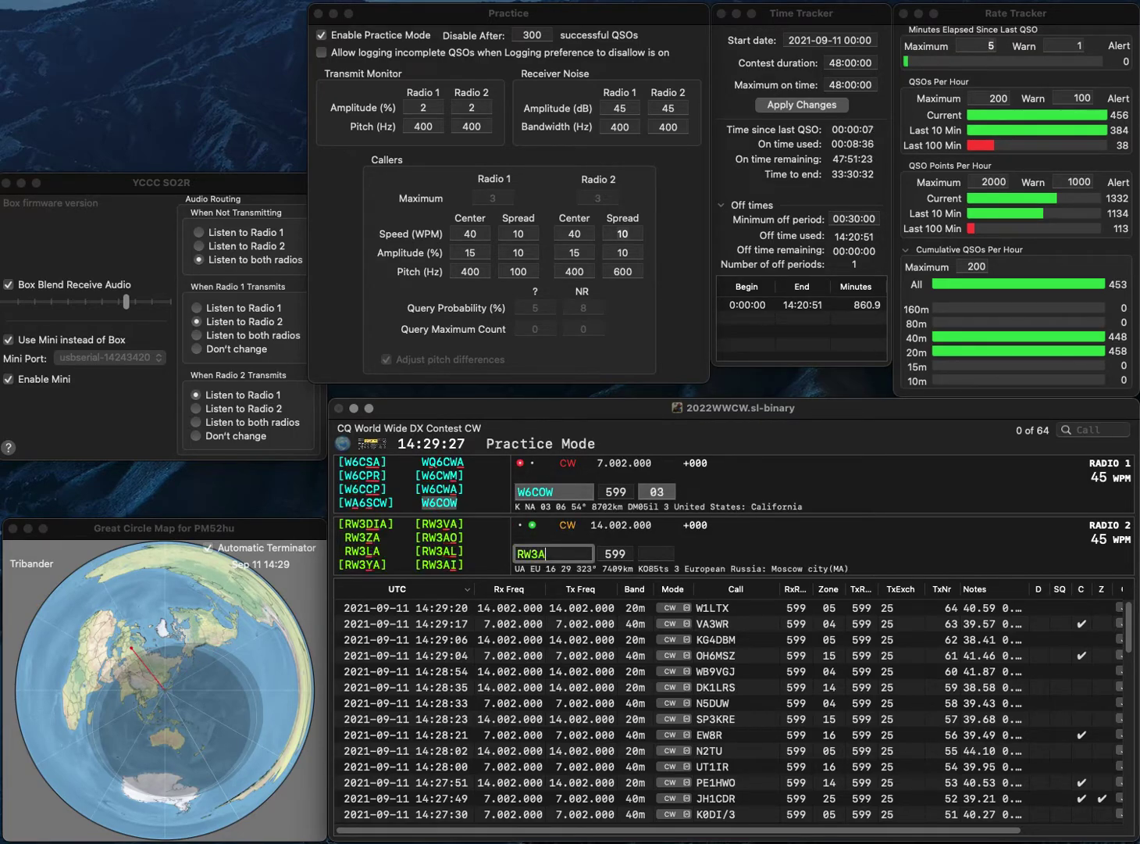
key("Return")
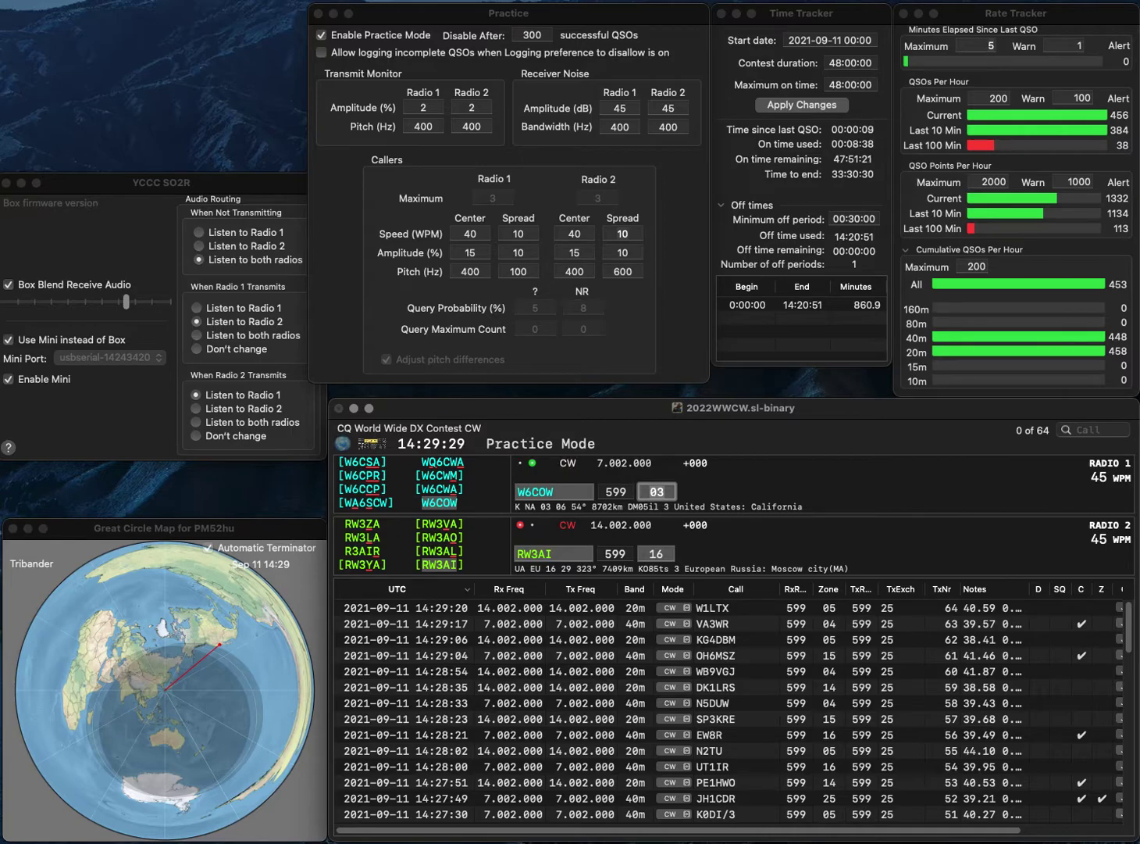
key("Return")
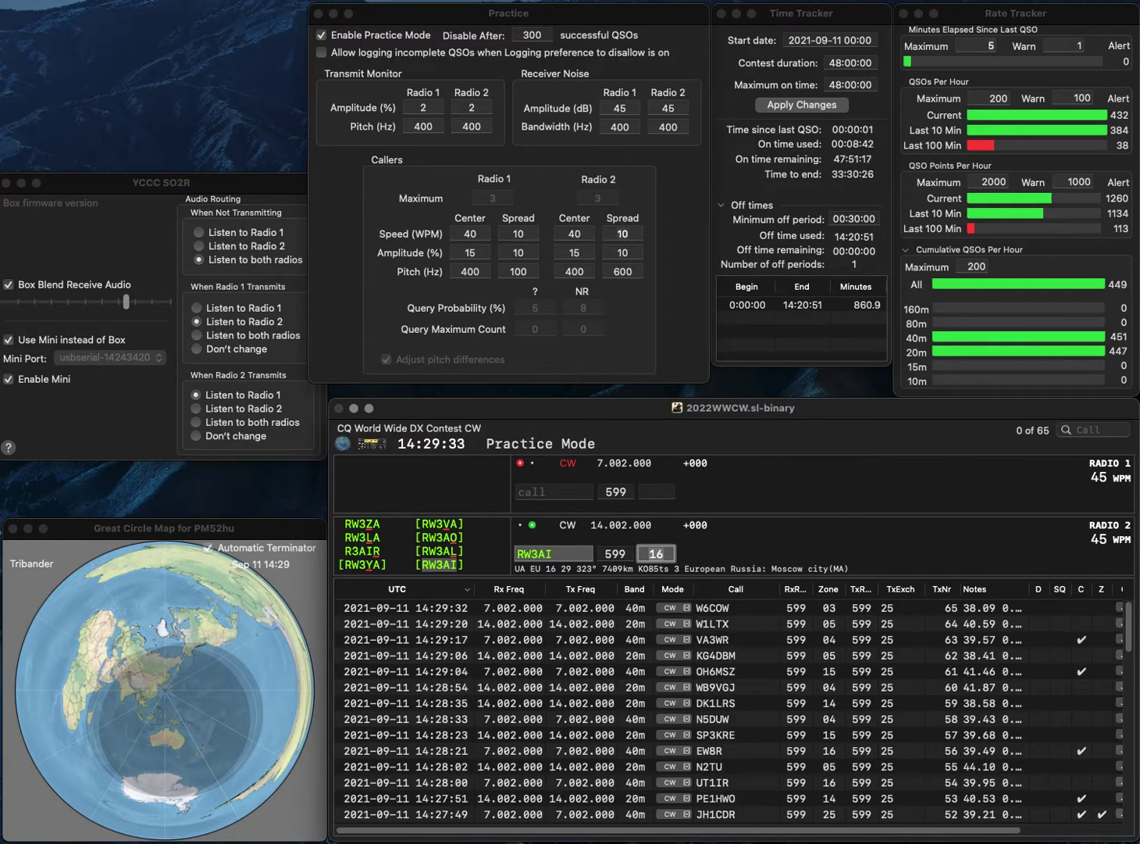
key("Return")
Answer SM8B on Radio 1, and enter 8KW on Radio 2, prefix it with EA and send EA8KW
type("SM8B")
key("Return")
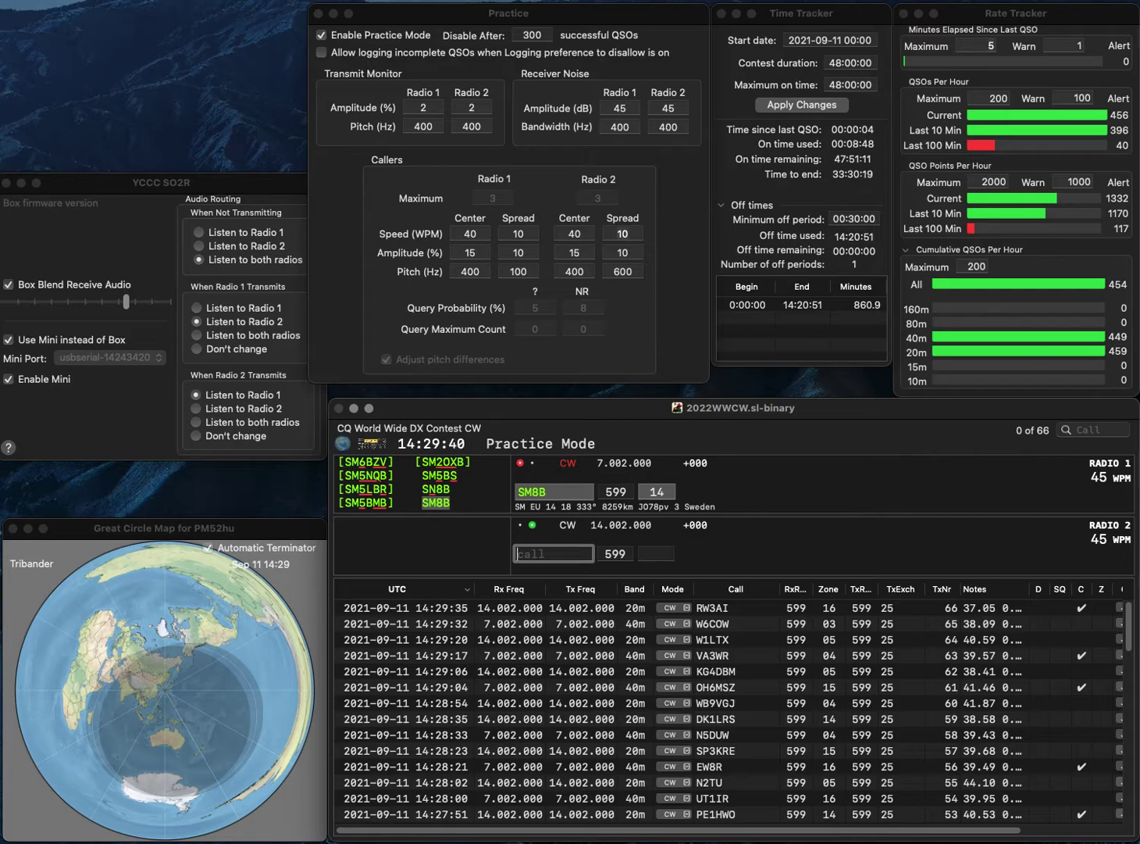
type("8KW")
key("Left")
key("Left")
key("Left")
type("EA")
key("Return")
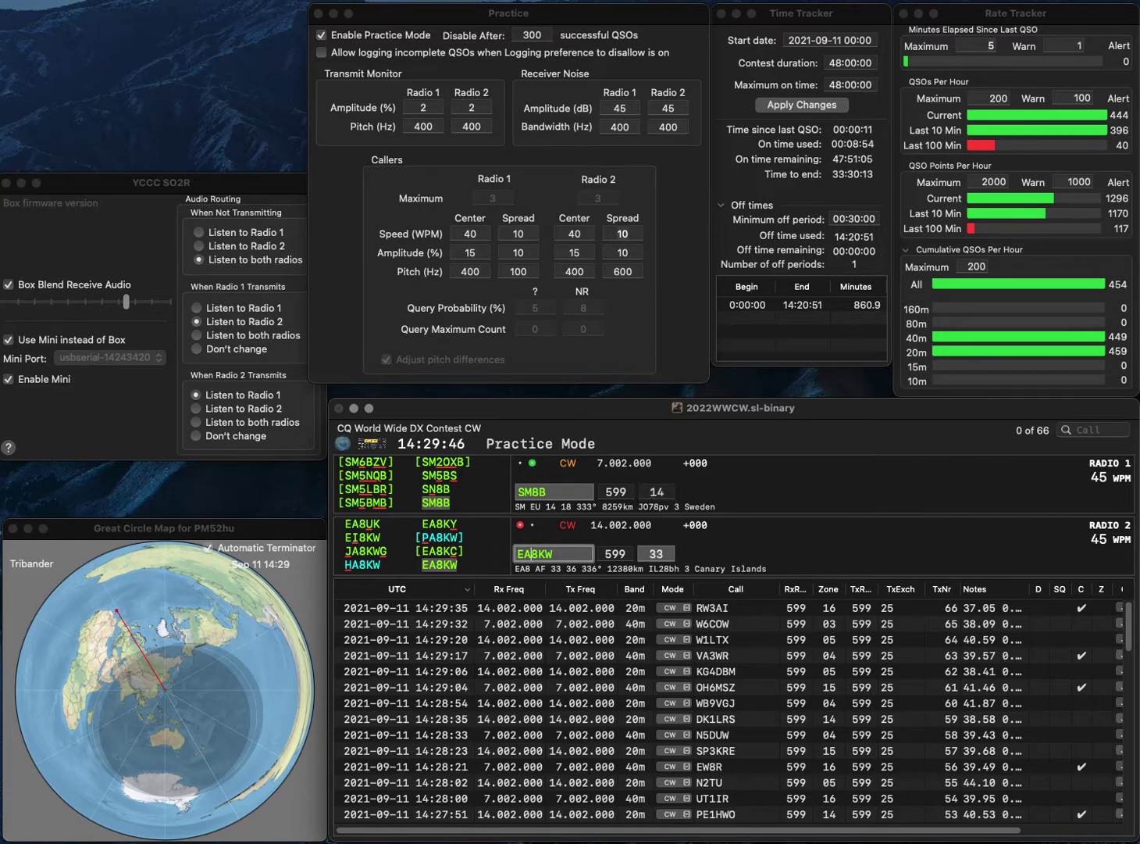
key("Return")
key("space")
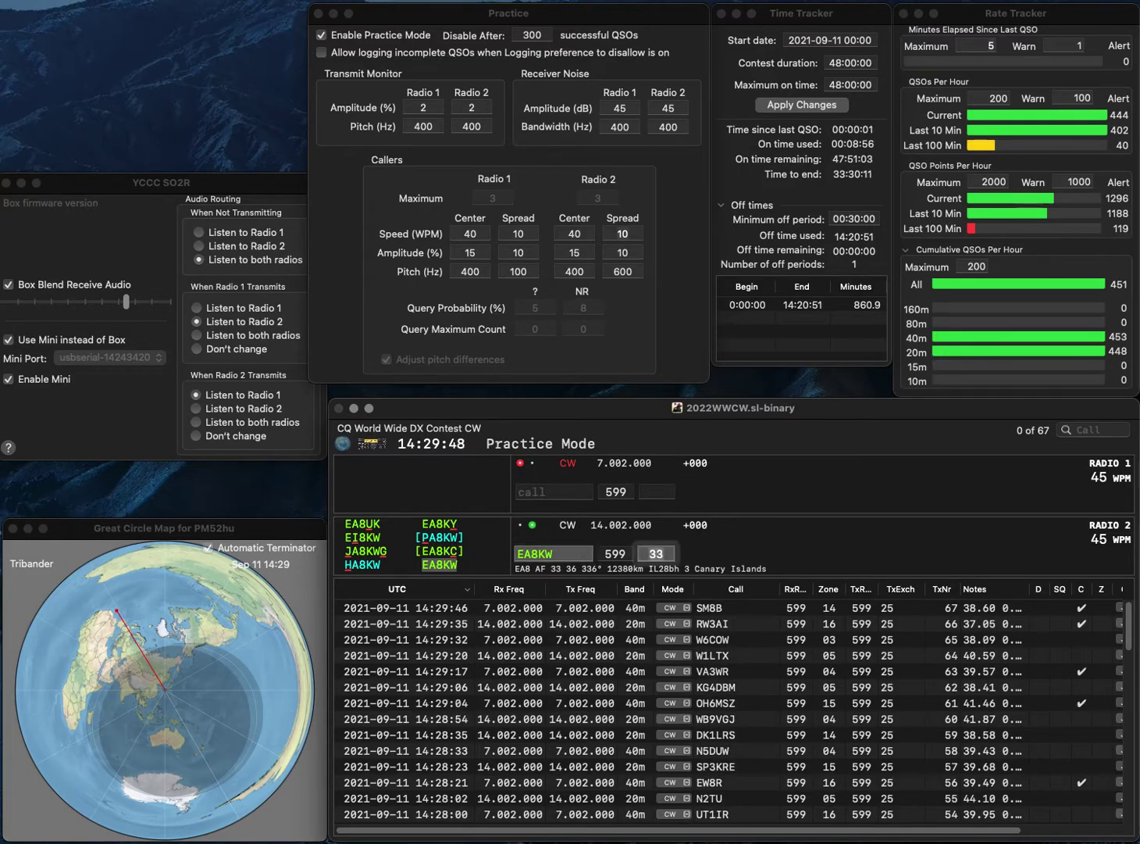
key("Return")
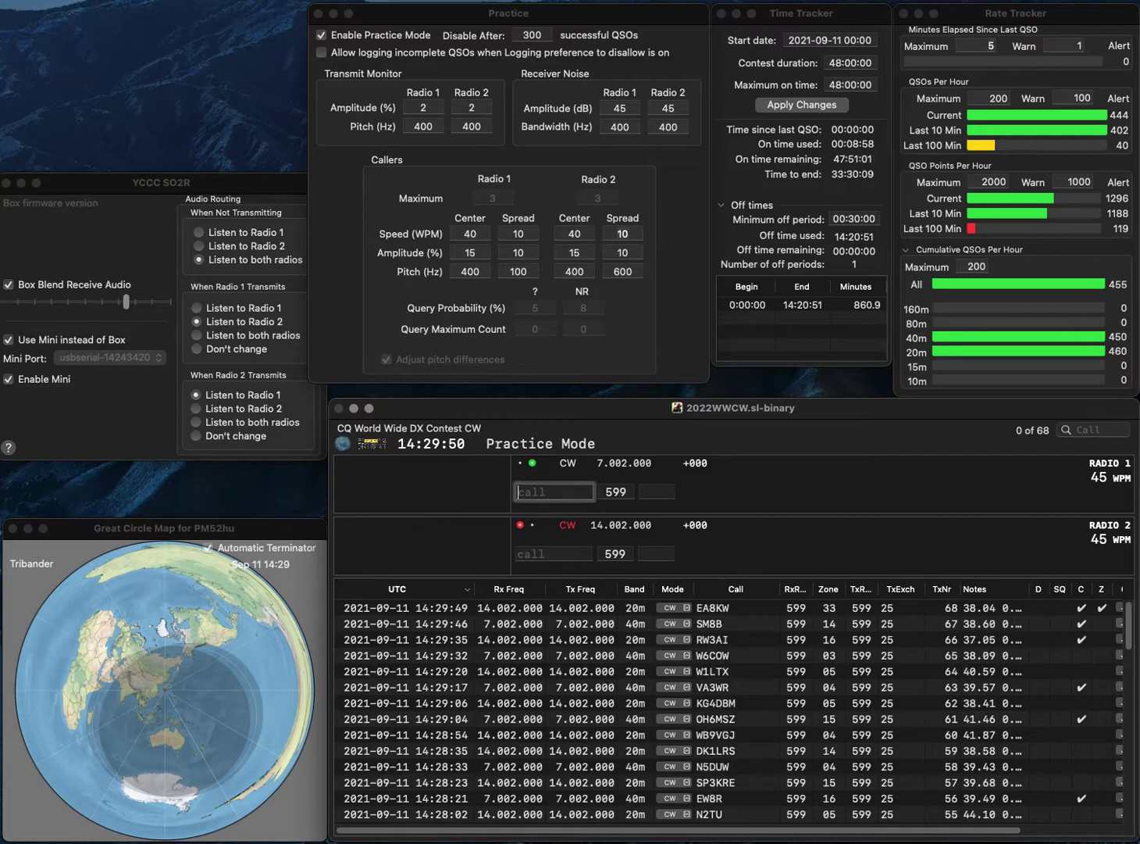
type("DL3AK")
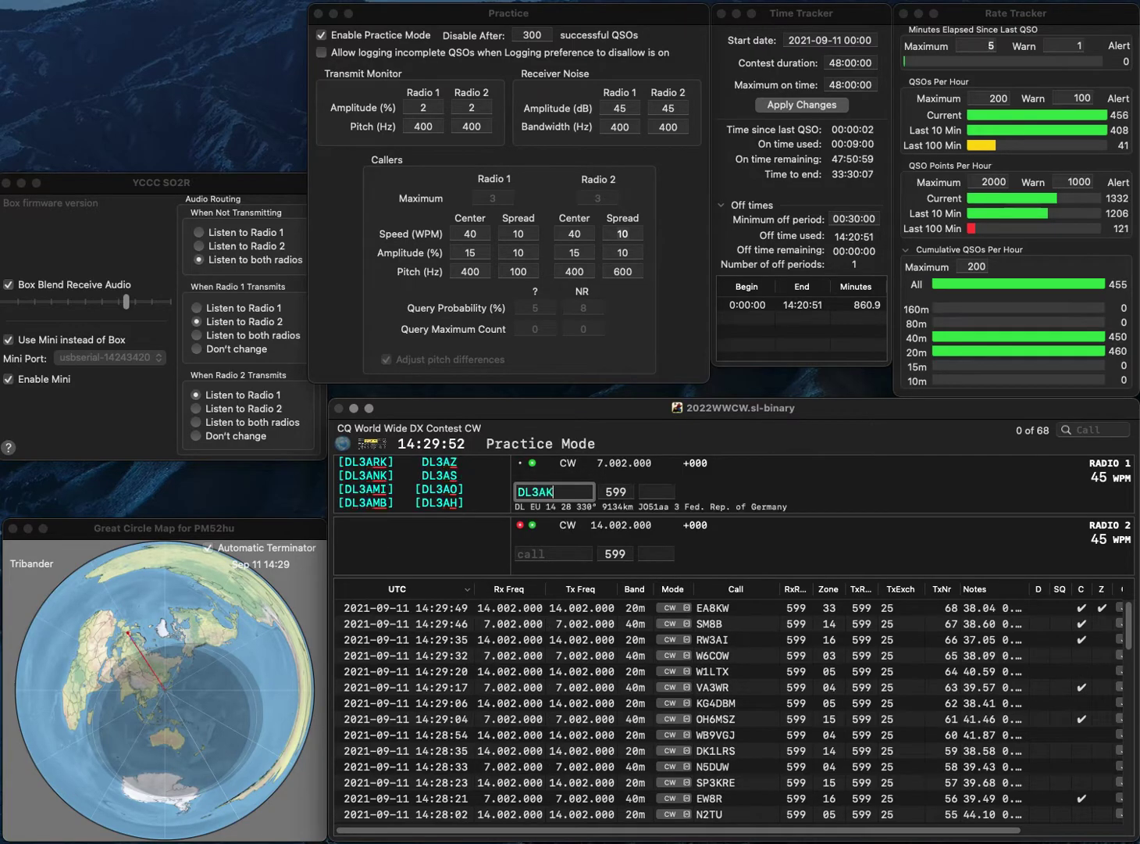
key("Return")
type("9AC")
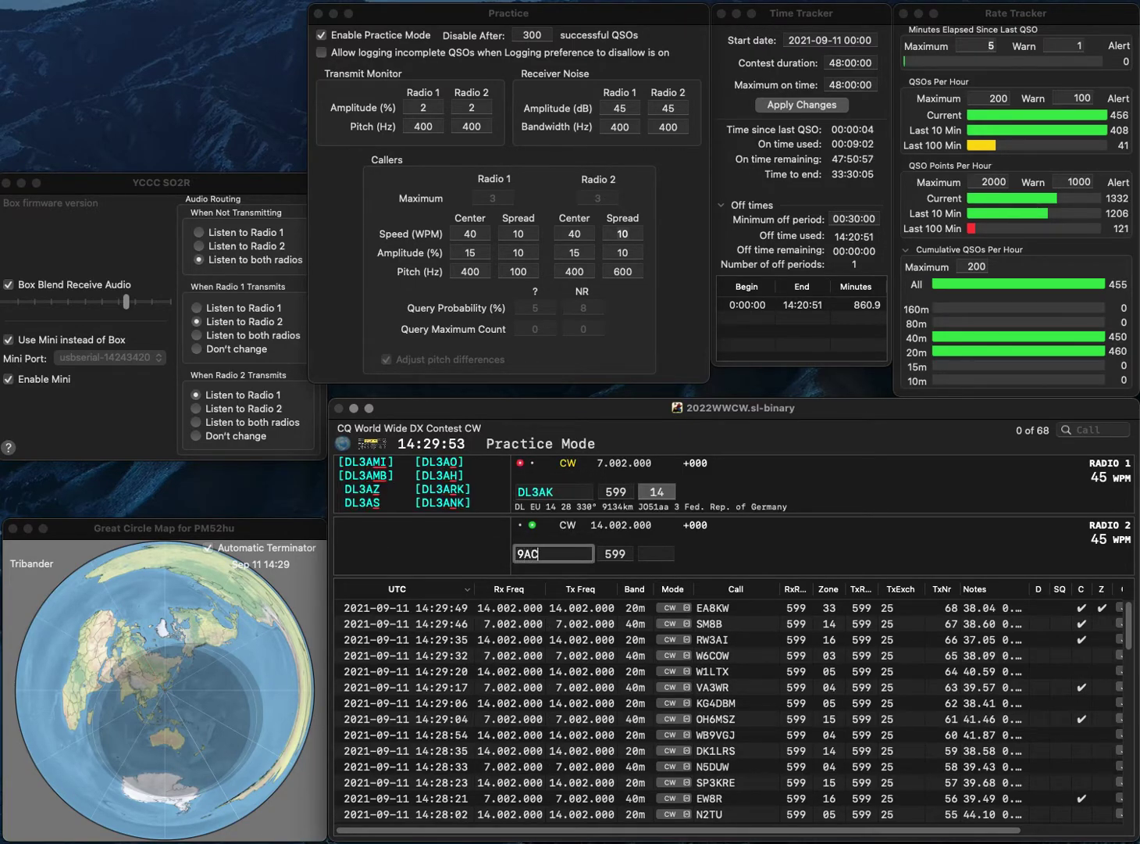
type("DEA")
key("Return")
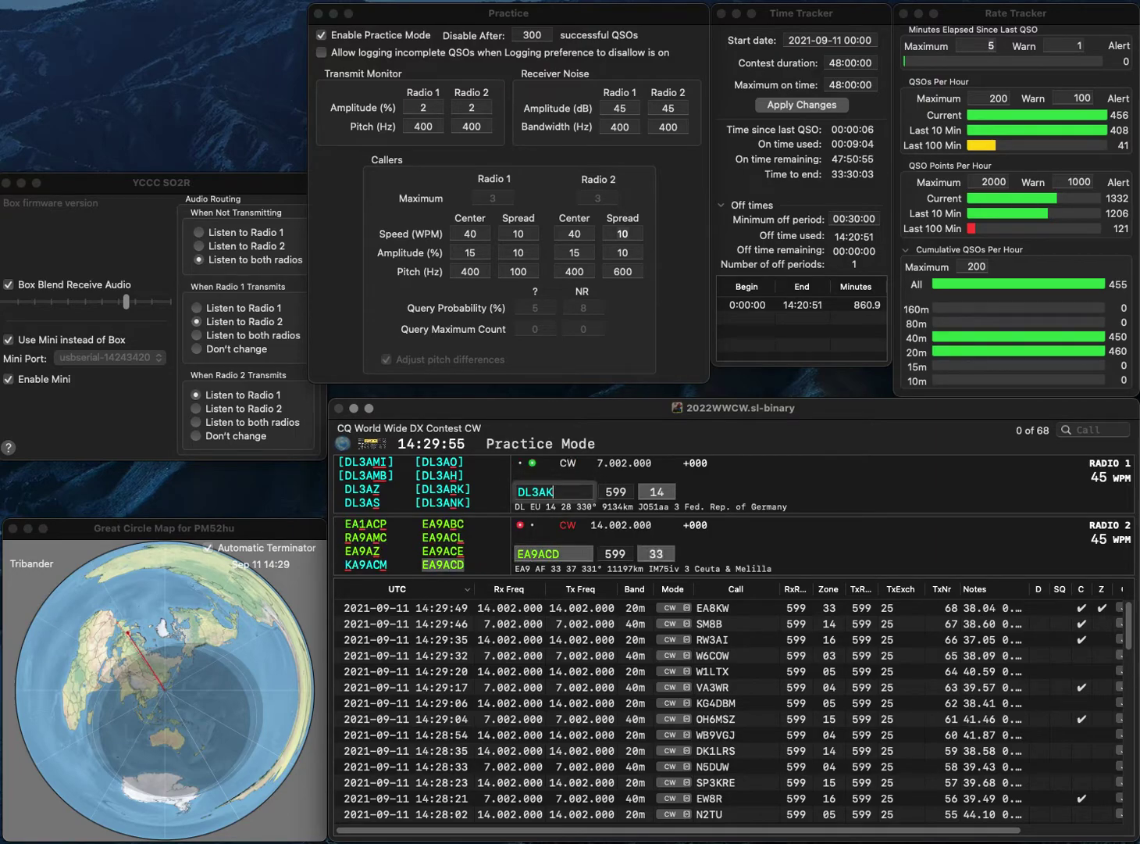
key("Left")
key("Left")
key("BackSpace")
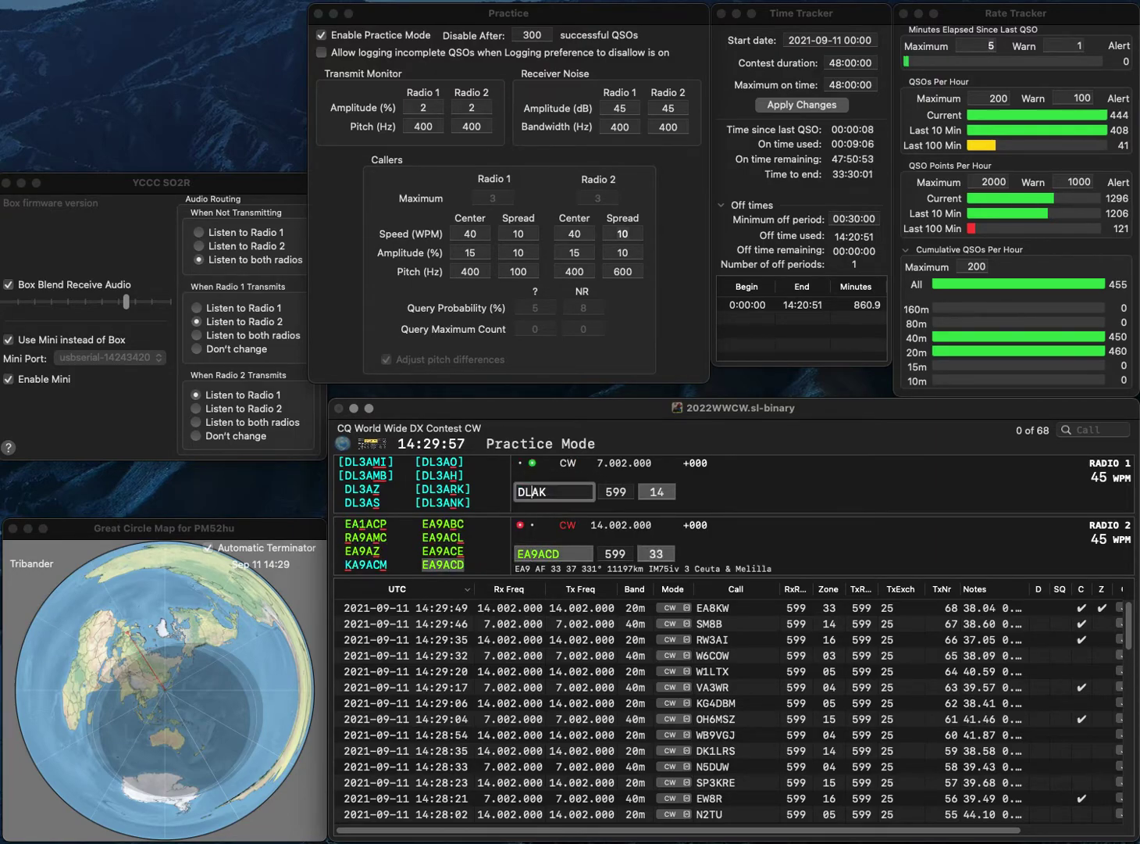
type("2")
key("Return")
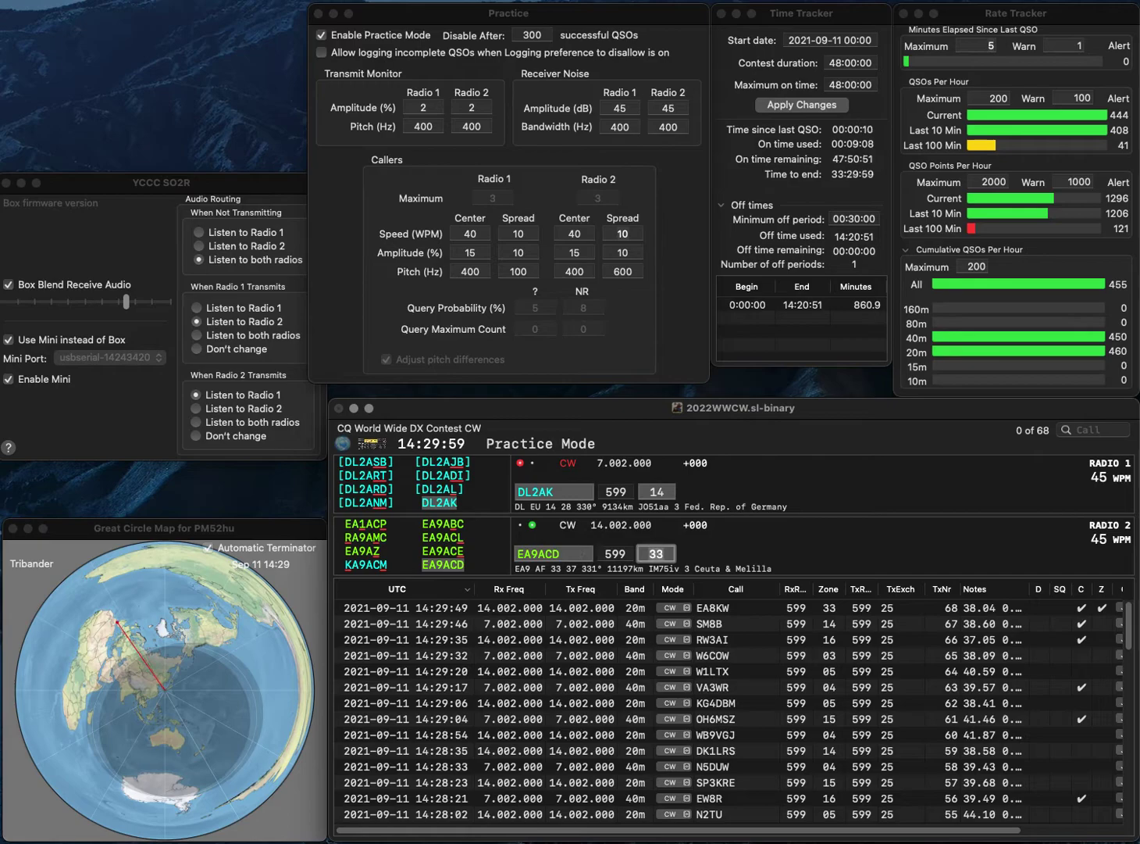
key("Return")
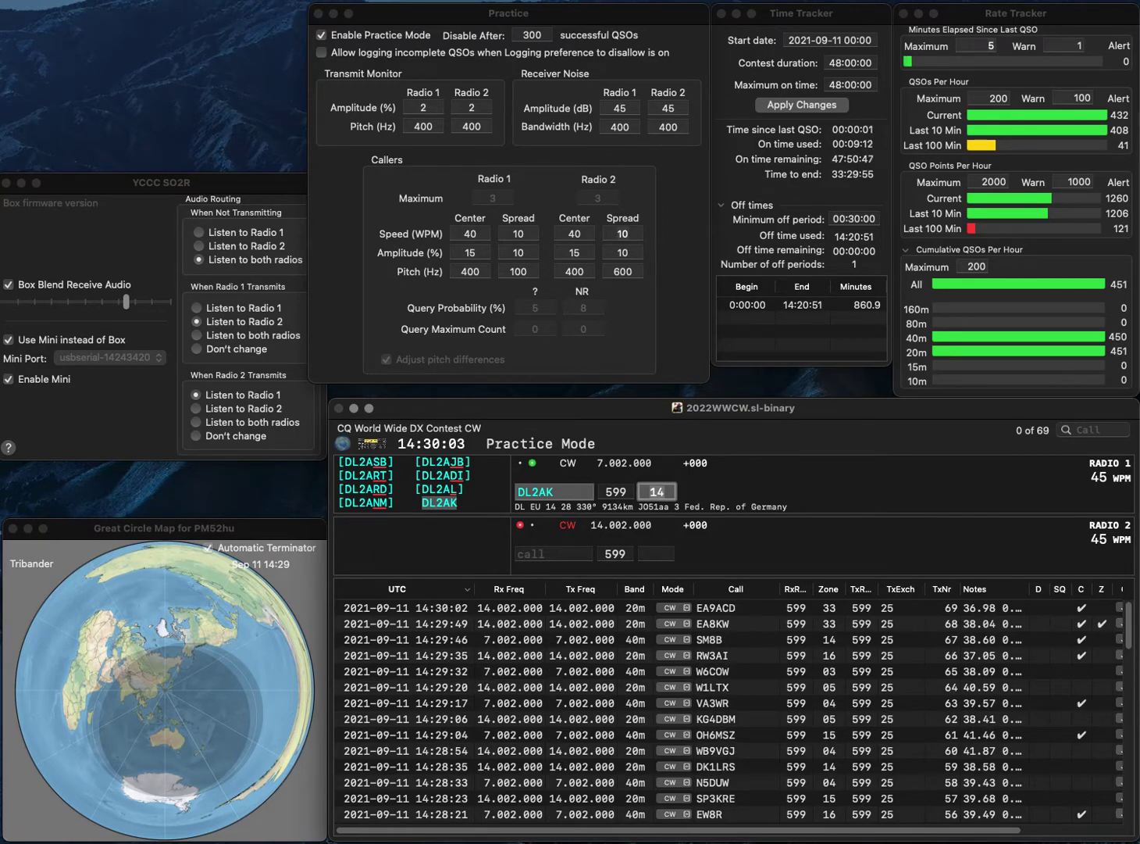
key("Return")
type("CT1FOQ")
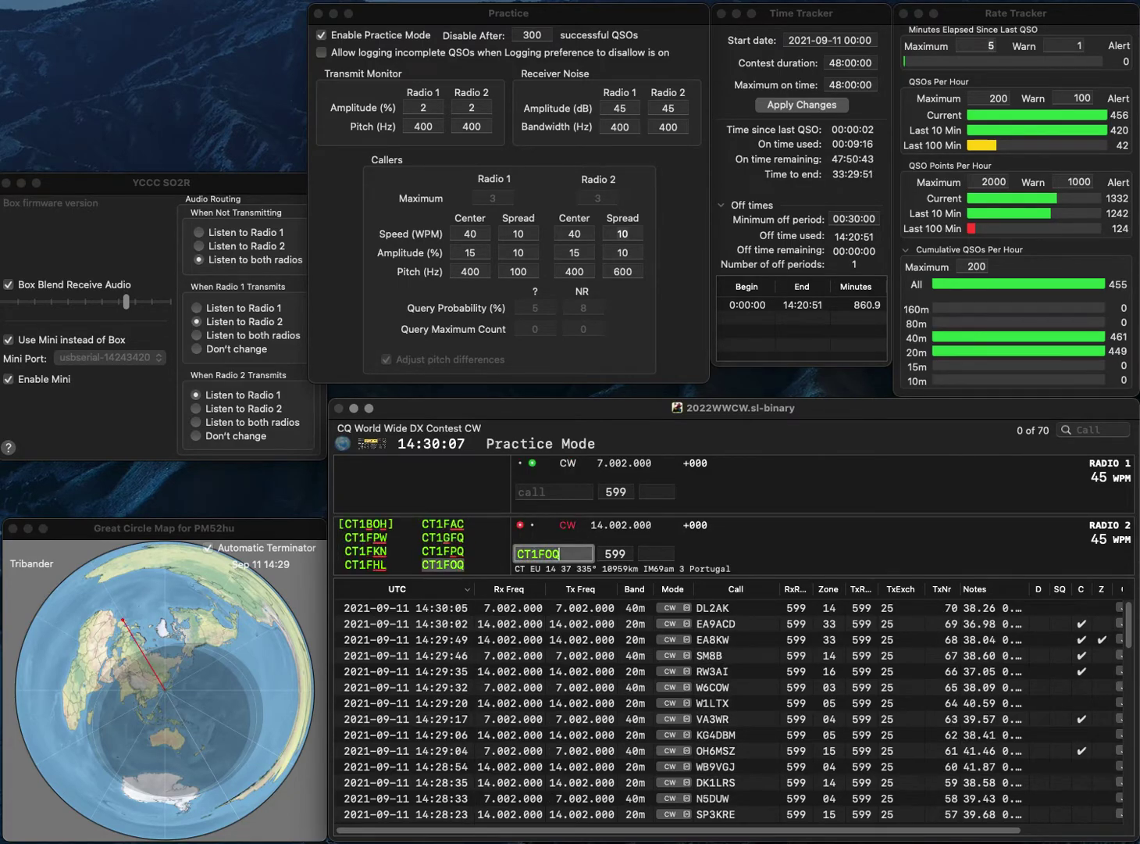
key("Return")
type("7TV")
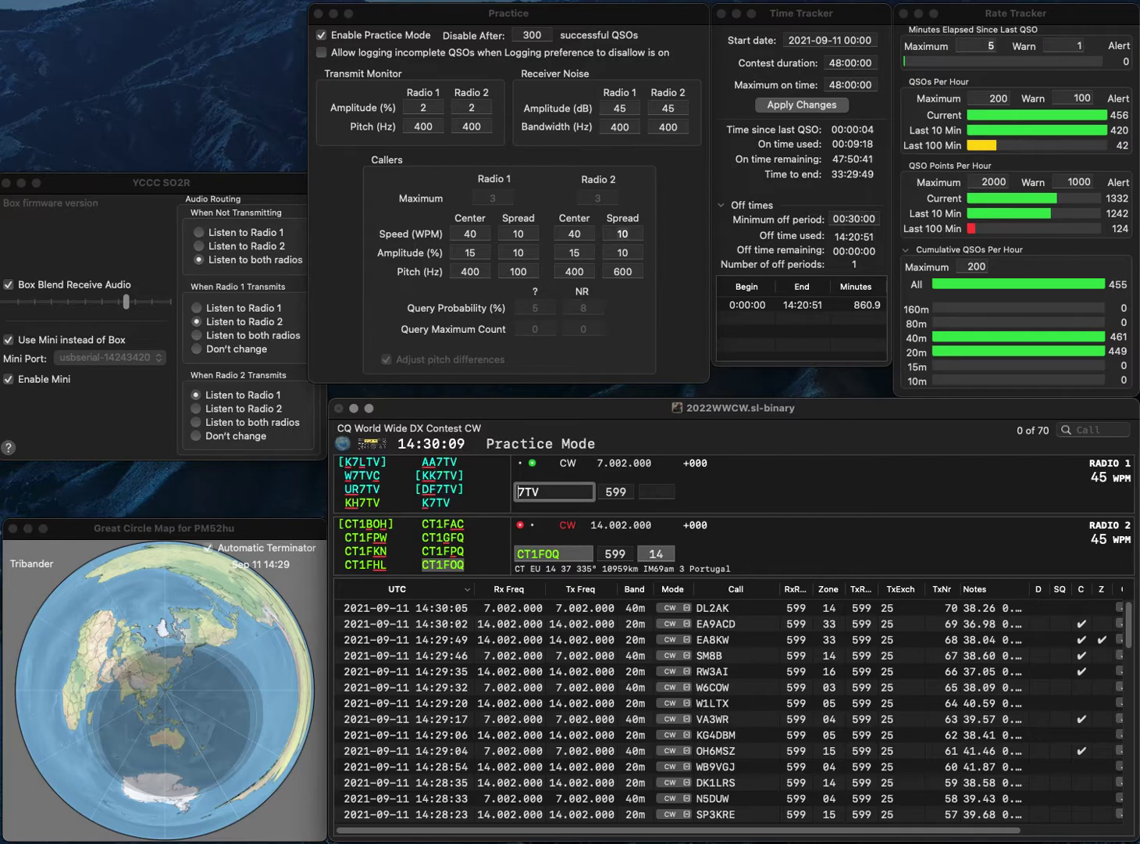
key("Return")
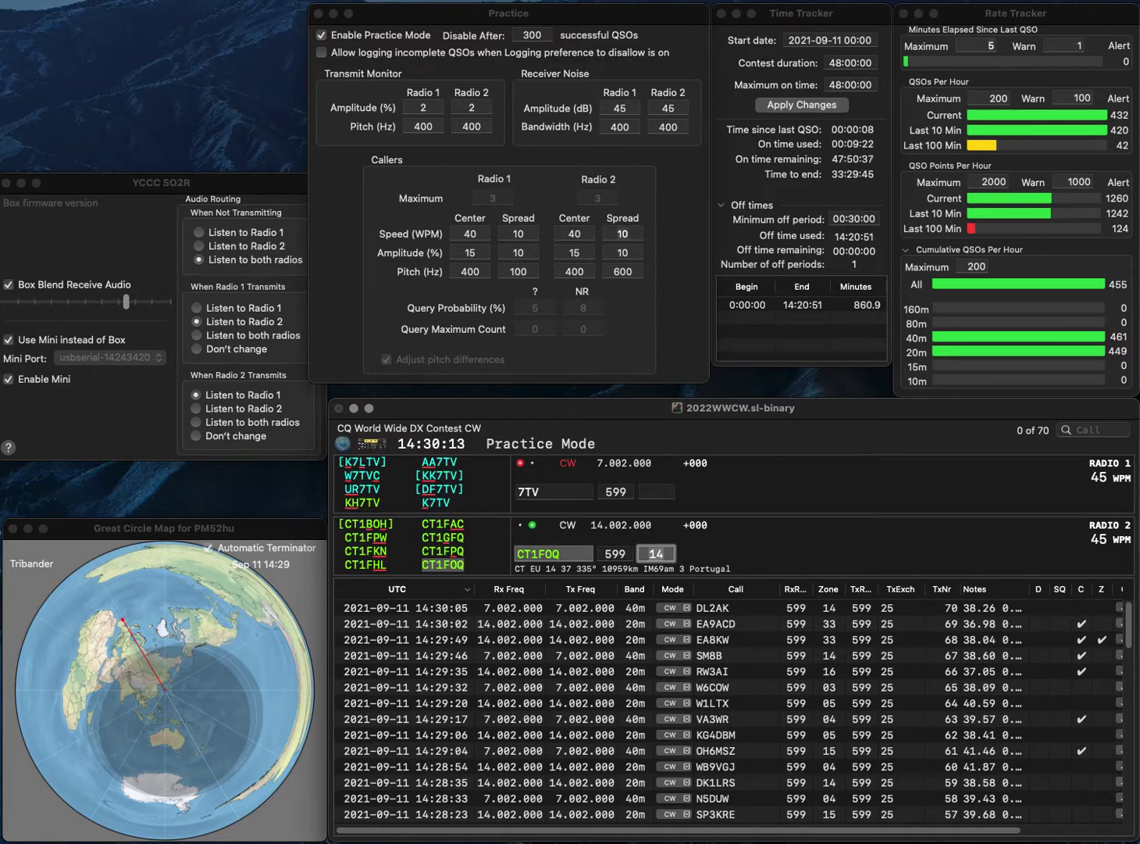
key("Return")
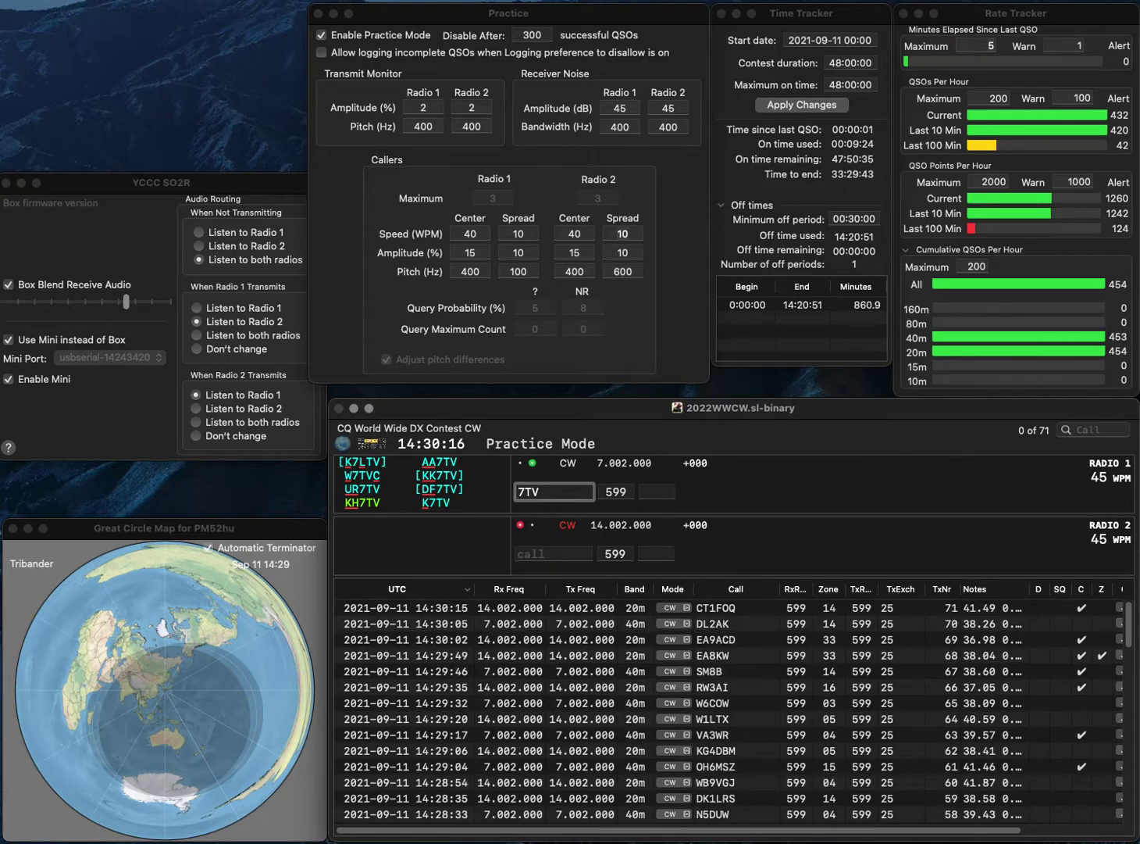
Complete the Radio 1 call as AA7TV and send it, answer DM2X on Radio 2, and log both contacts
type("AA")
key("Return")
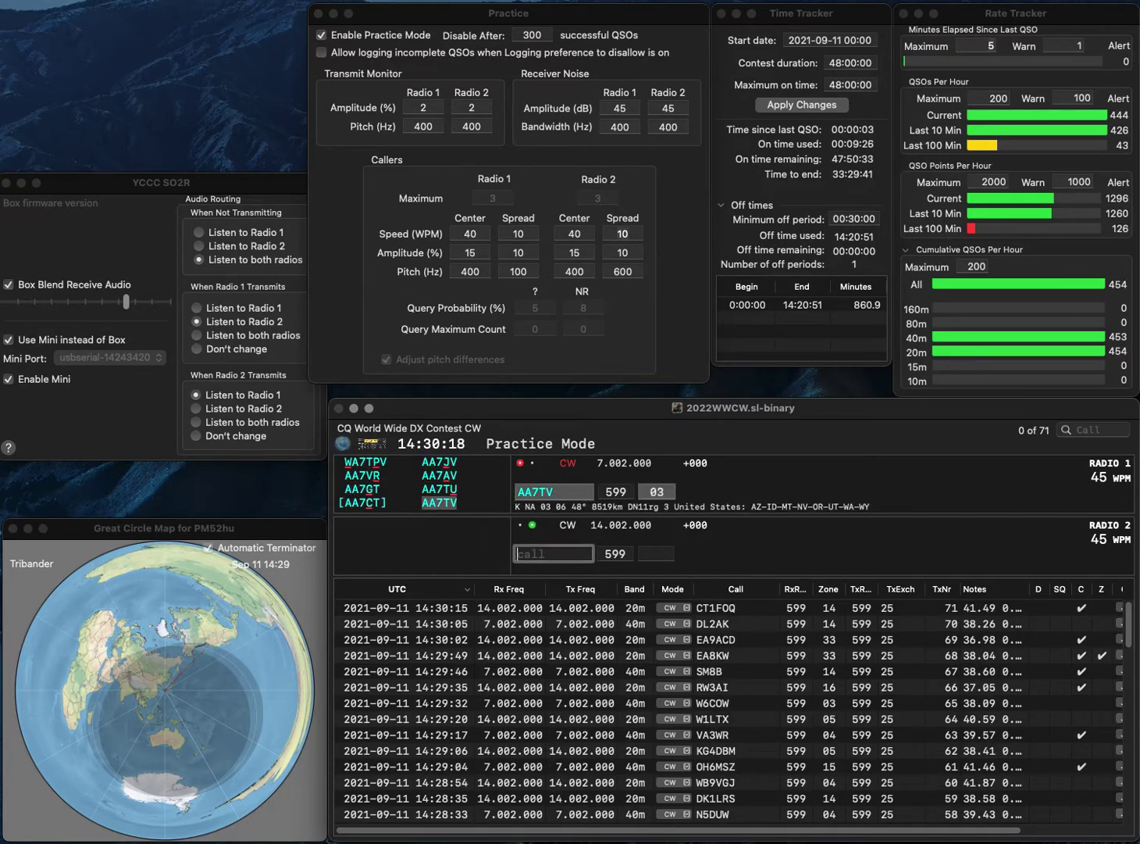
type("DM2X")
key("Return")
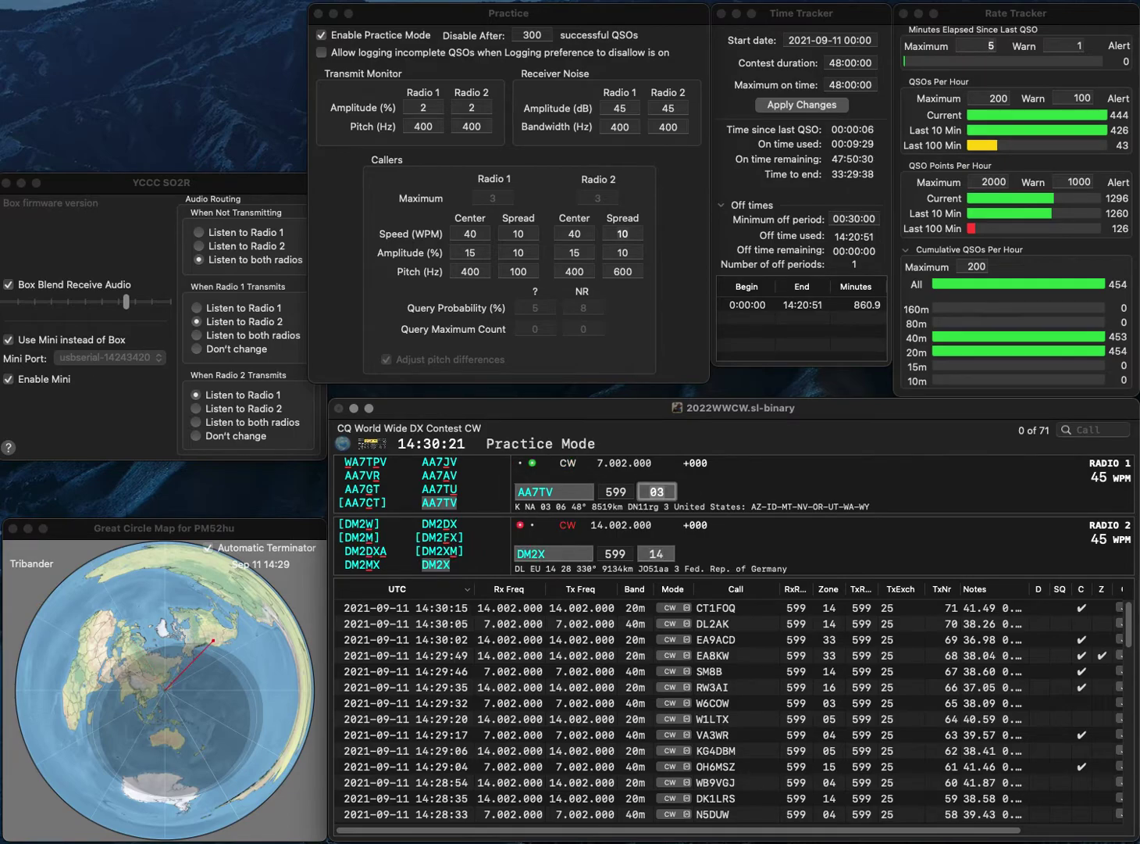
key("Return")
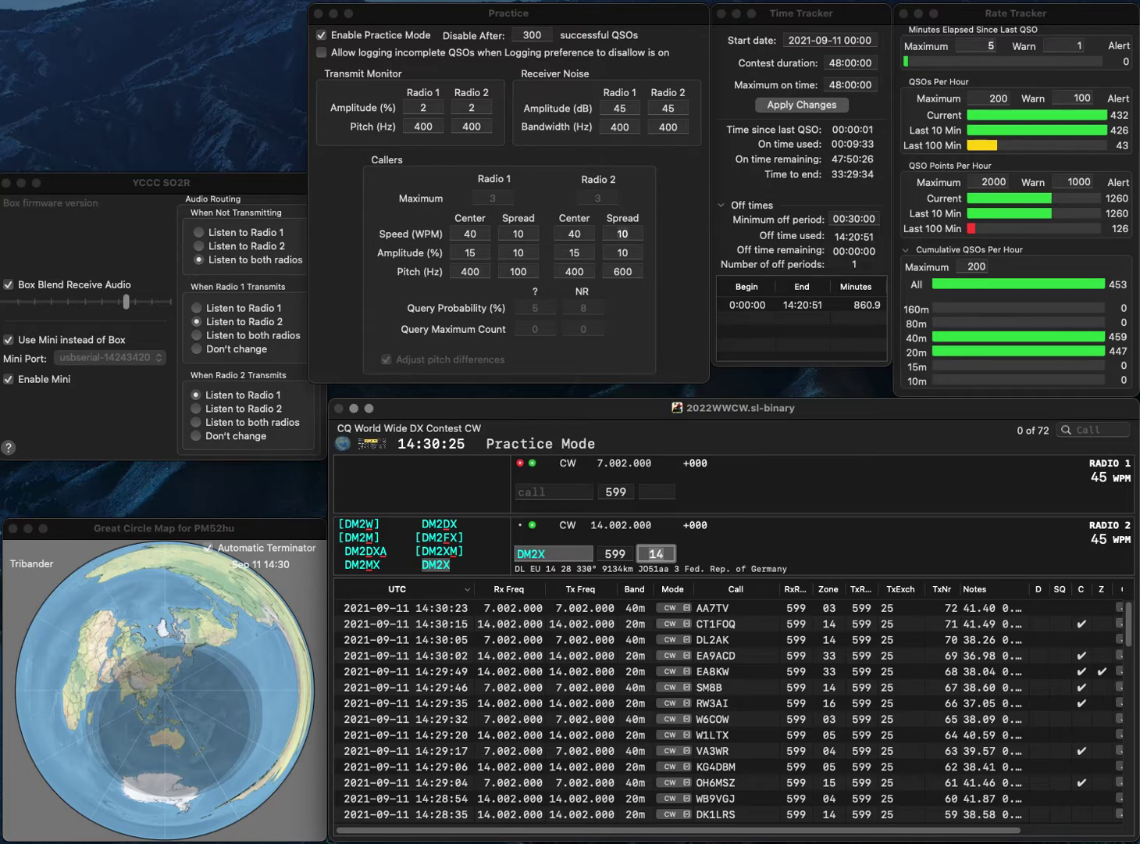
key("Return")
Enter X2VUK on Radio 1, correct the call so that it reads 7X2VFK, and send it to the caller
type("X2VUK")
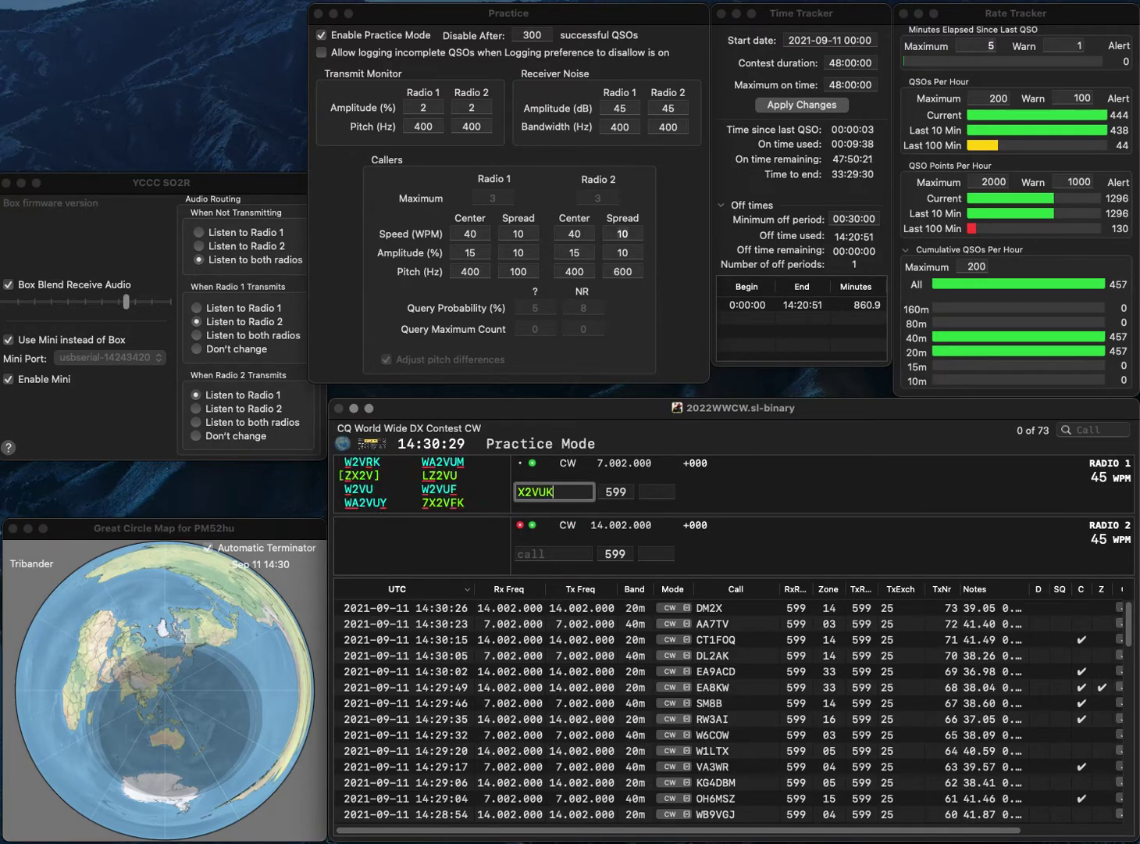
key("Home")
type("7")
key("BackSpace")
type("F")
key("Return")
type("W7")
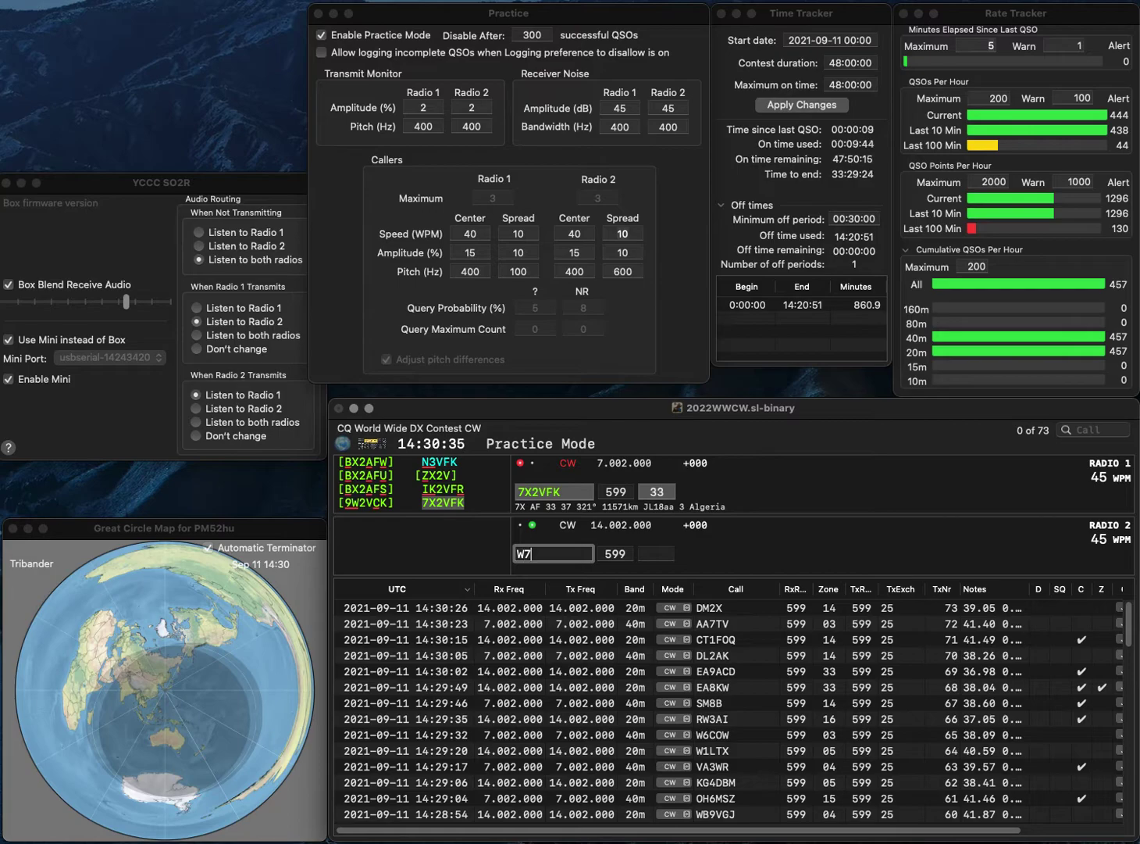
type("M")
key("Return")
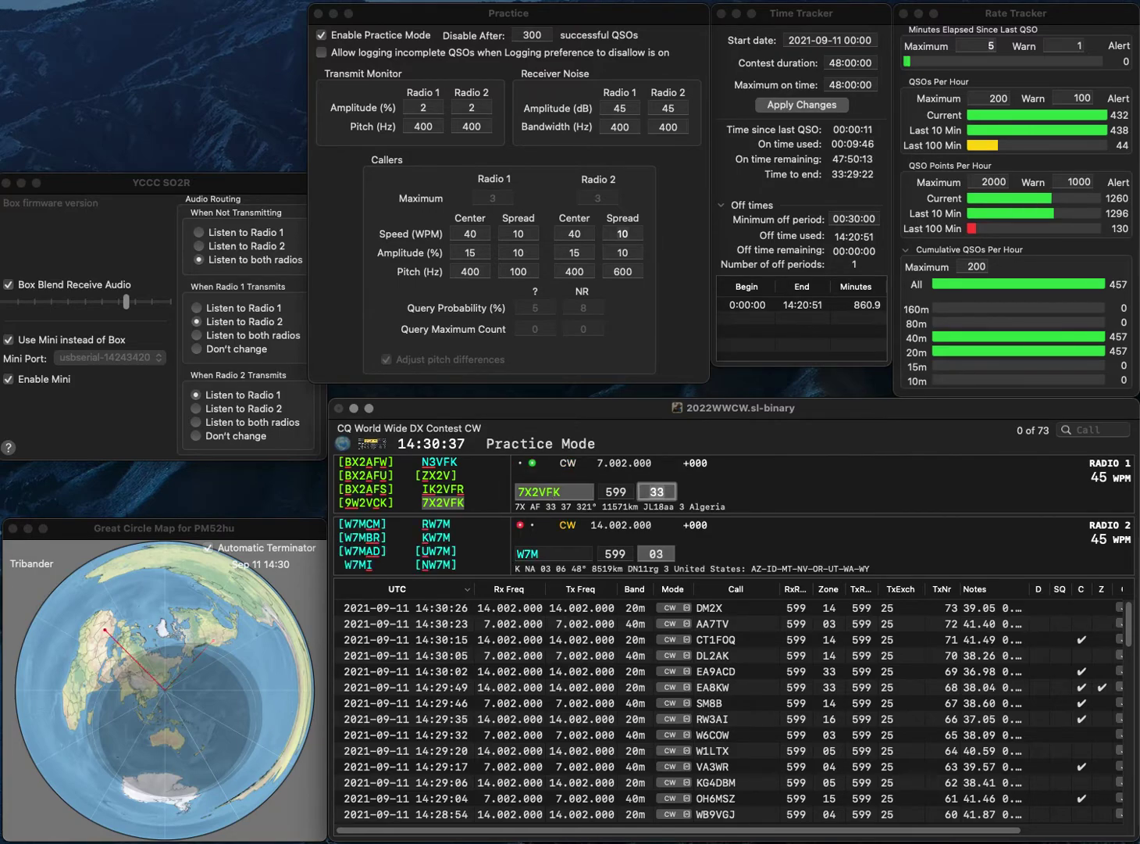
key("Return")
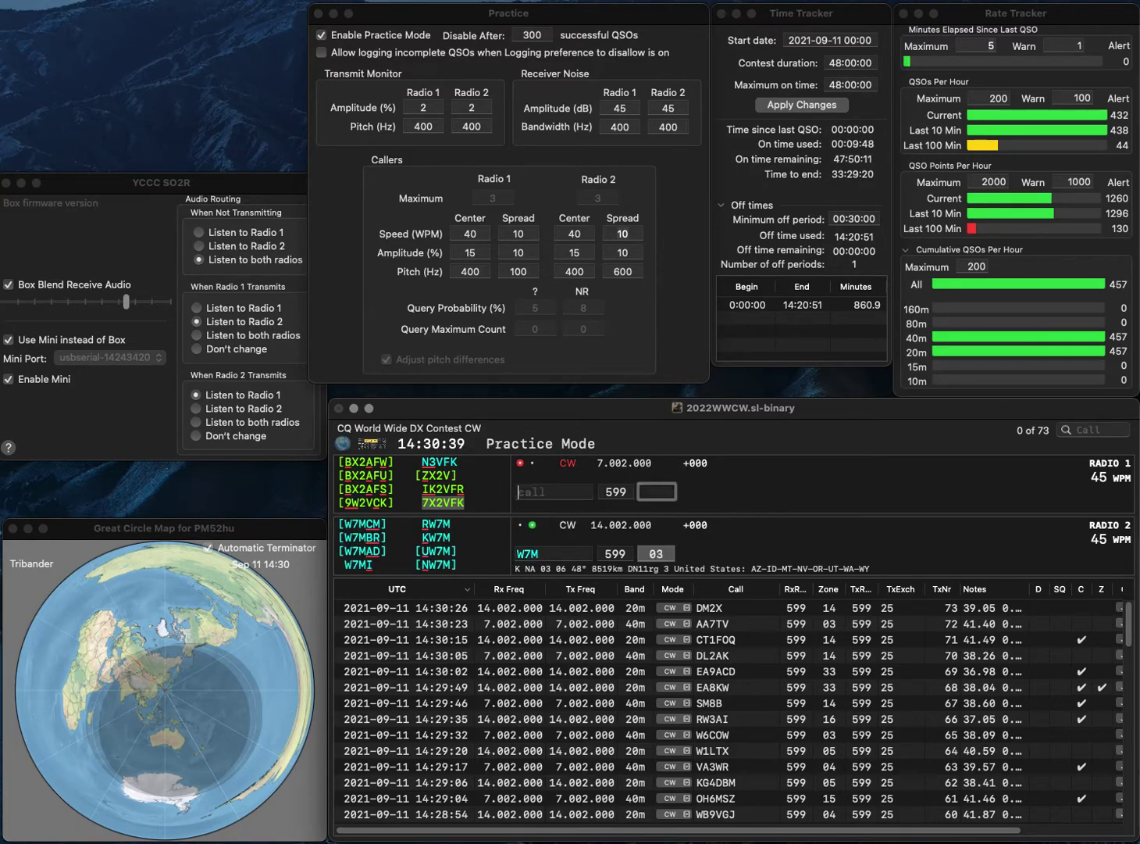
key("BackSpace")
type("WMO")
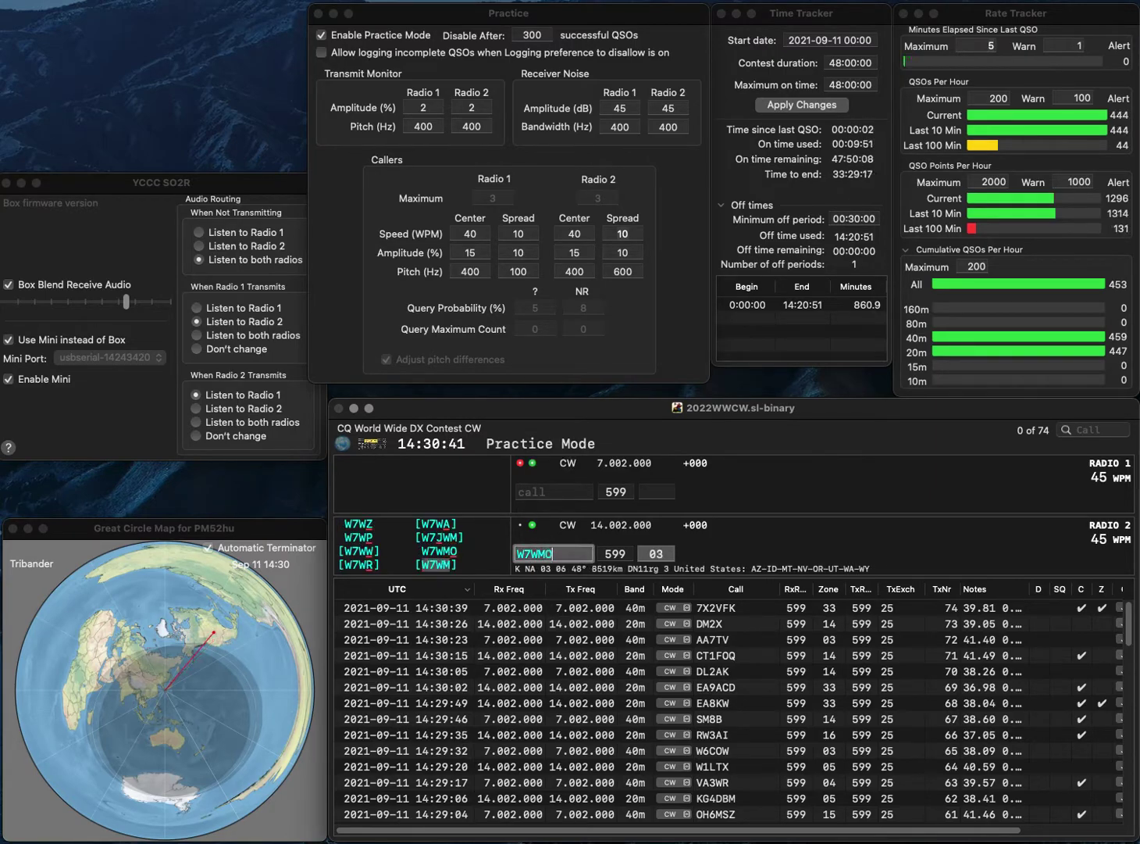
key("Return")
type("N3N")
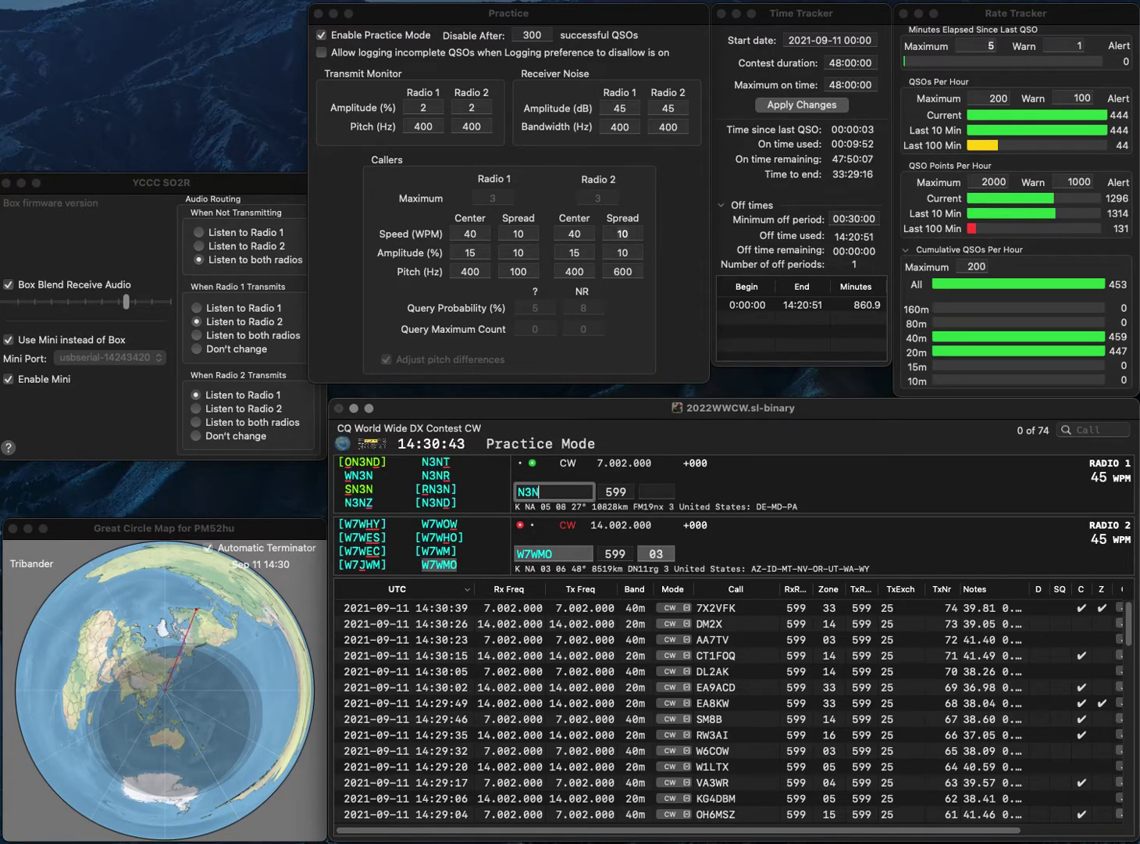
type("R")
key("Return")
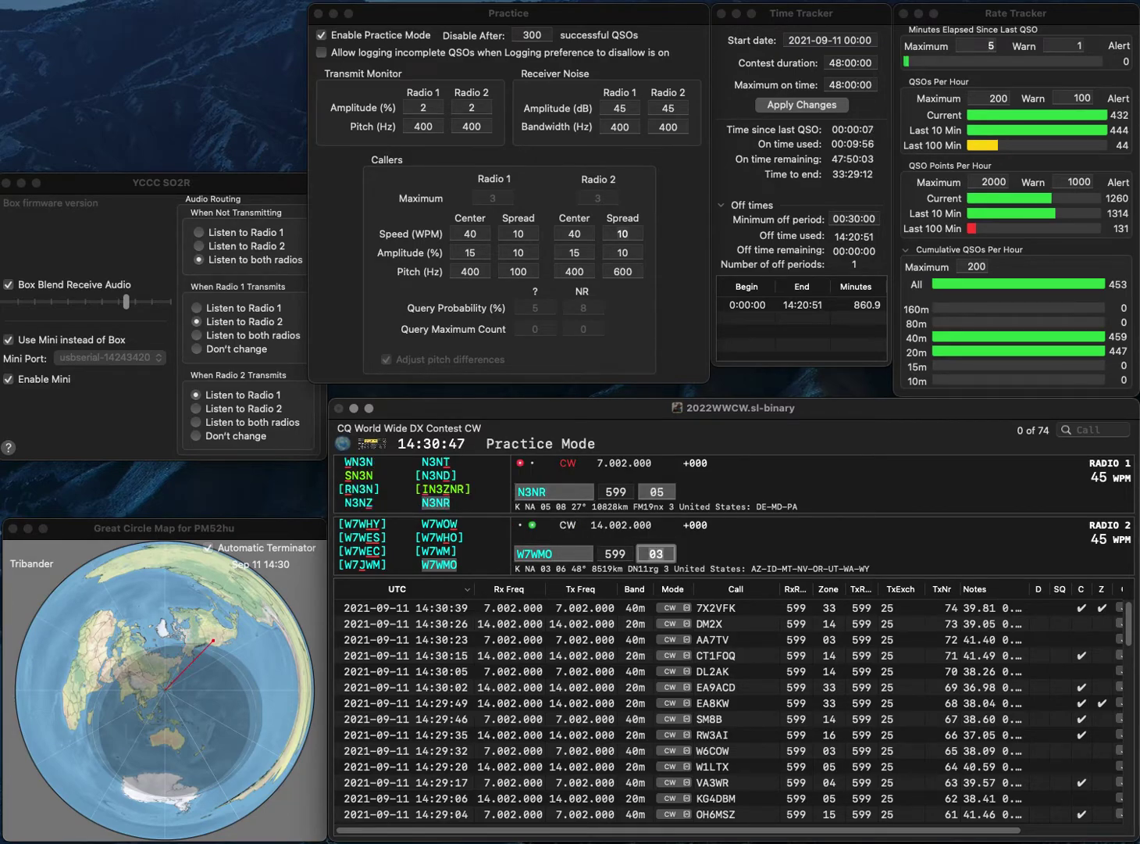
key("Return")
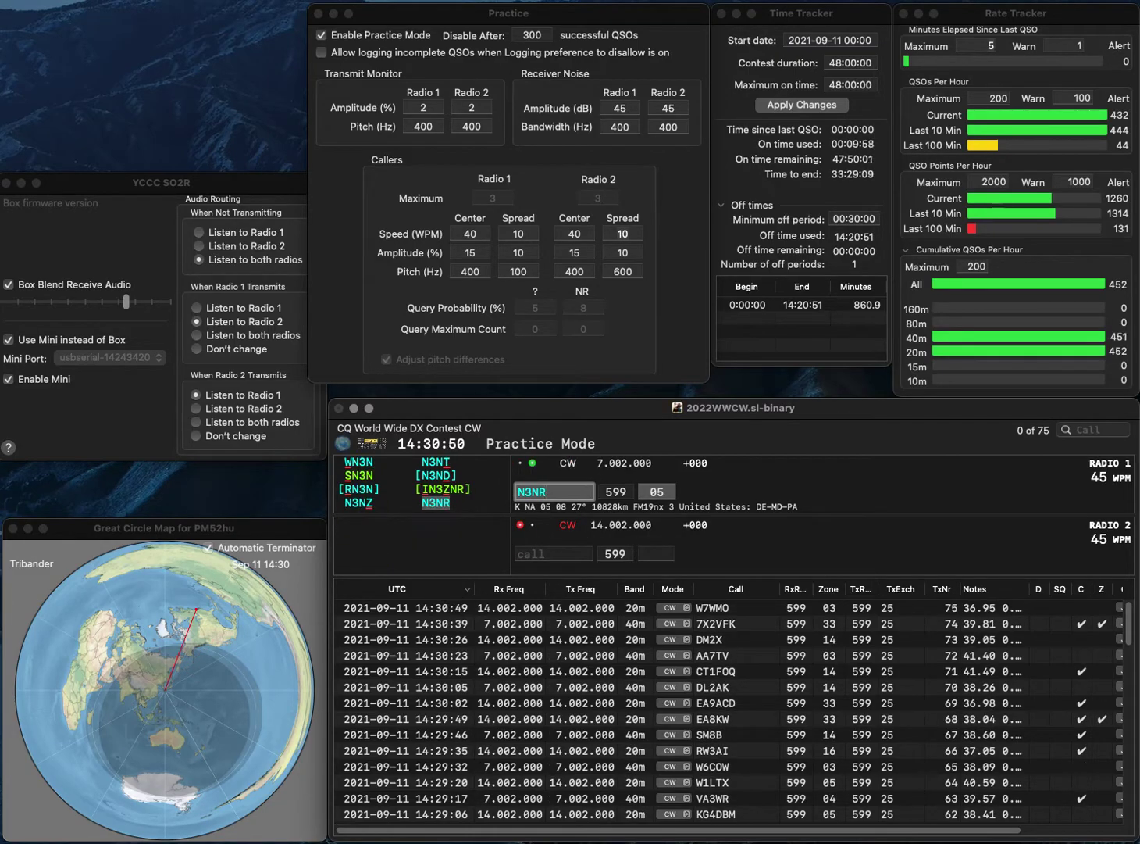
Correct the Radio 1 call to N2NL and send it to the caller
key("BackSpace")
key("BackSpace")
type("2NL")
key("Return")
Answer IZ0OVW on Radio 2, and log the N2NL contact on Radio 1 and the IZ0OVW contact on Radio 2
type("IZ0OVW")
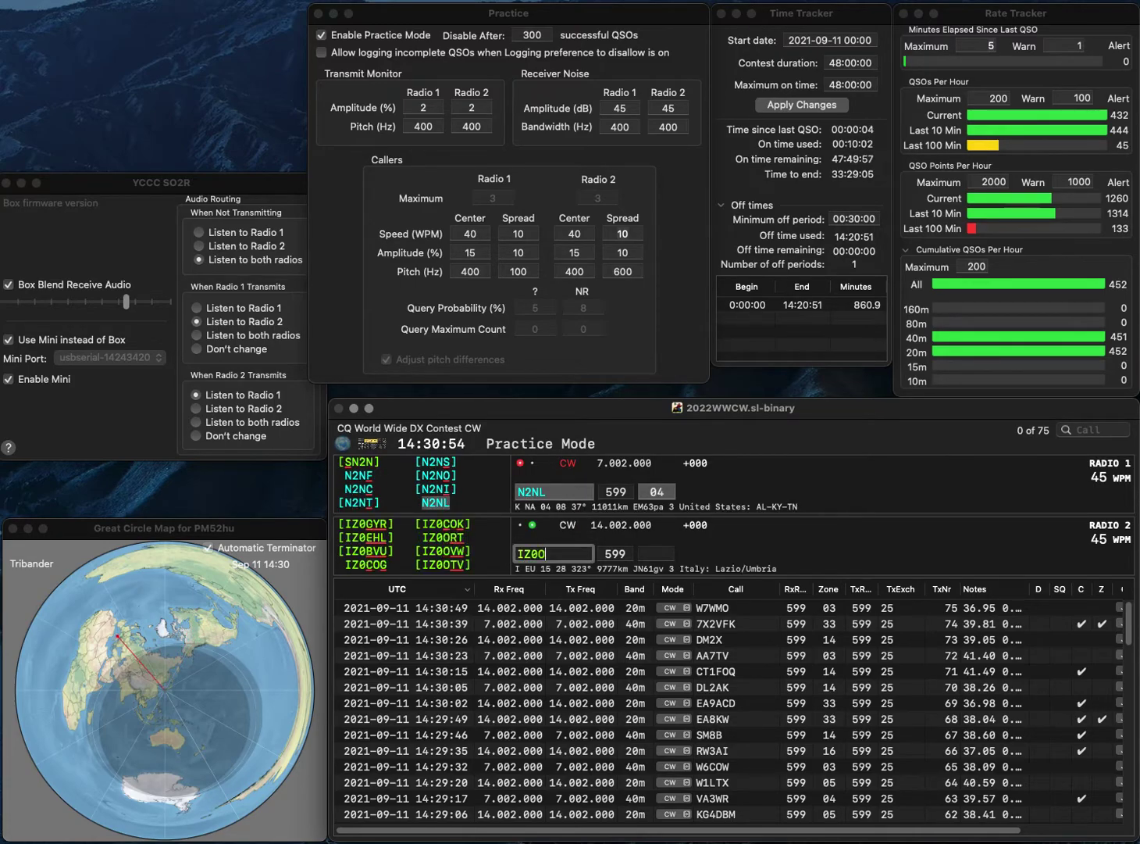
key("Return")
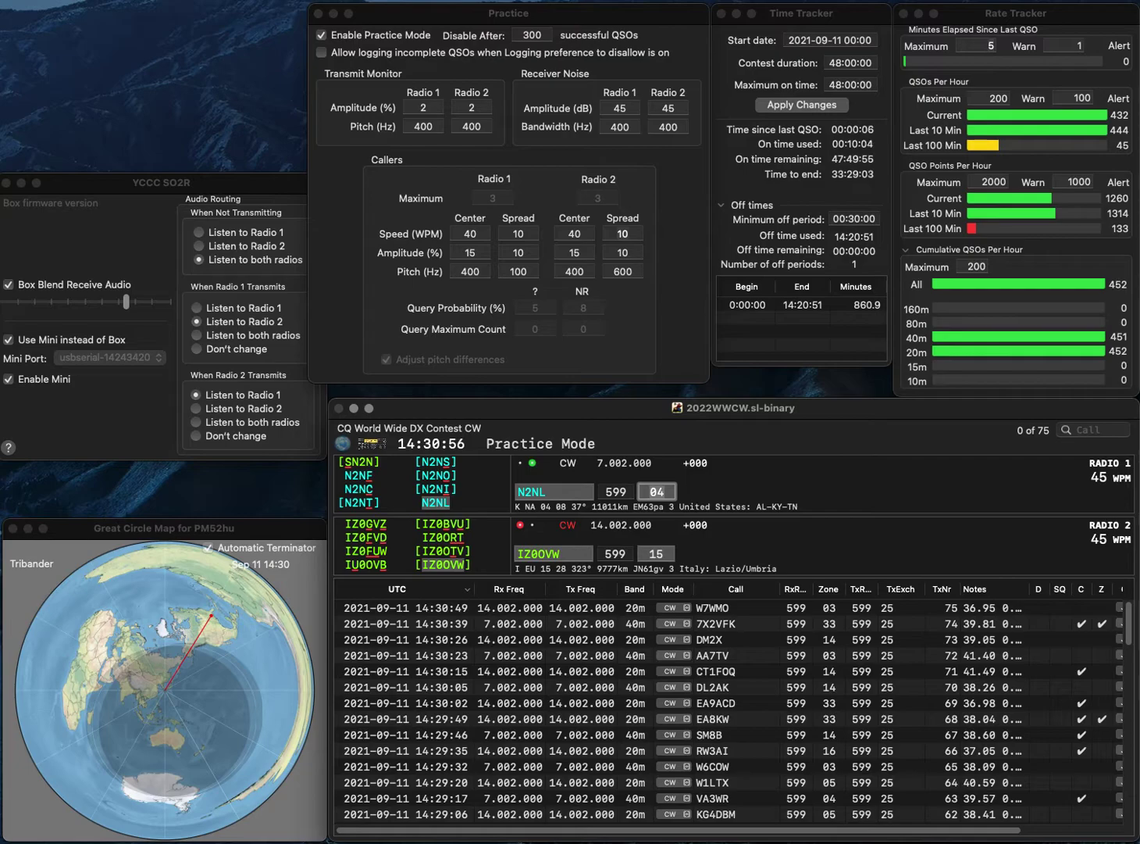
key("Return")
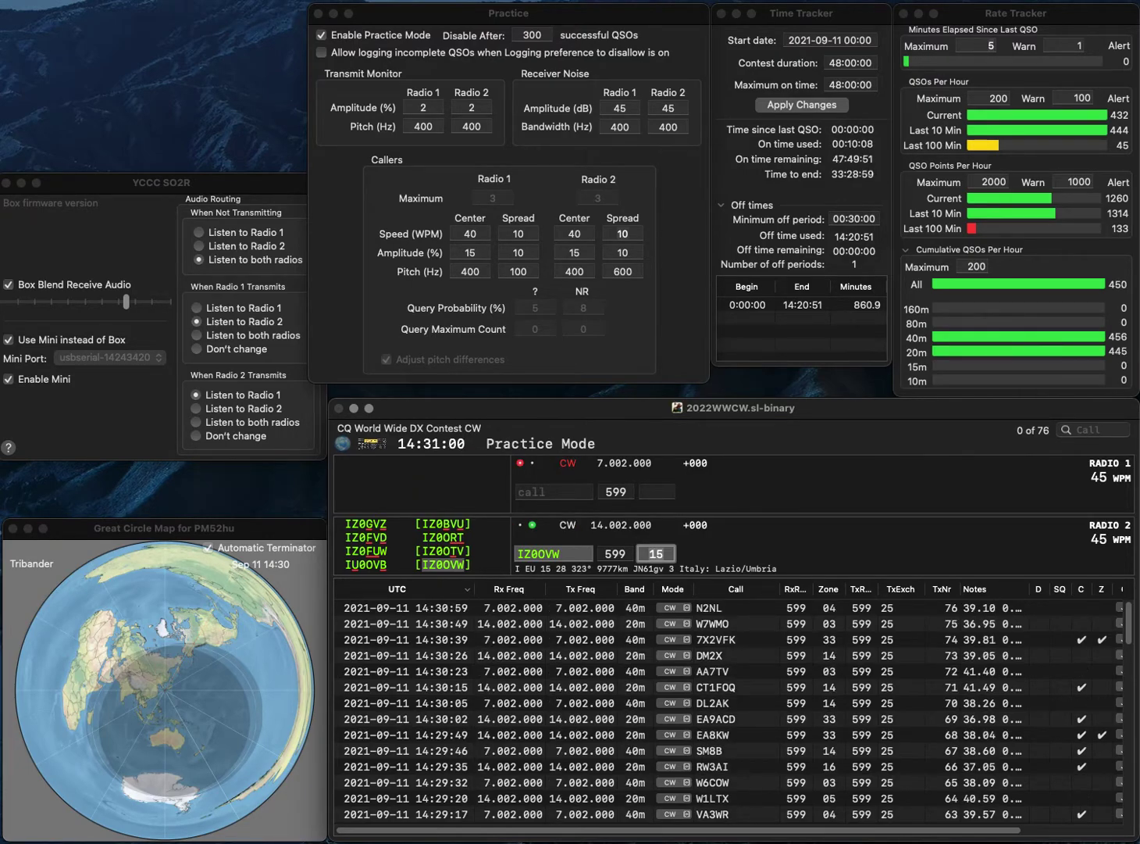
key("Return")
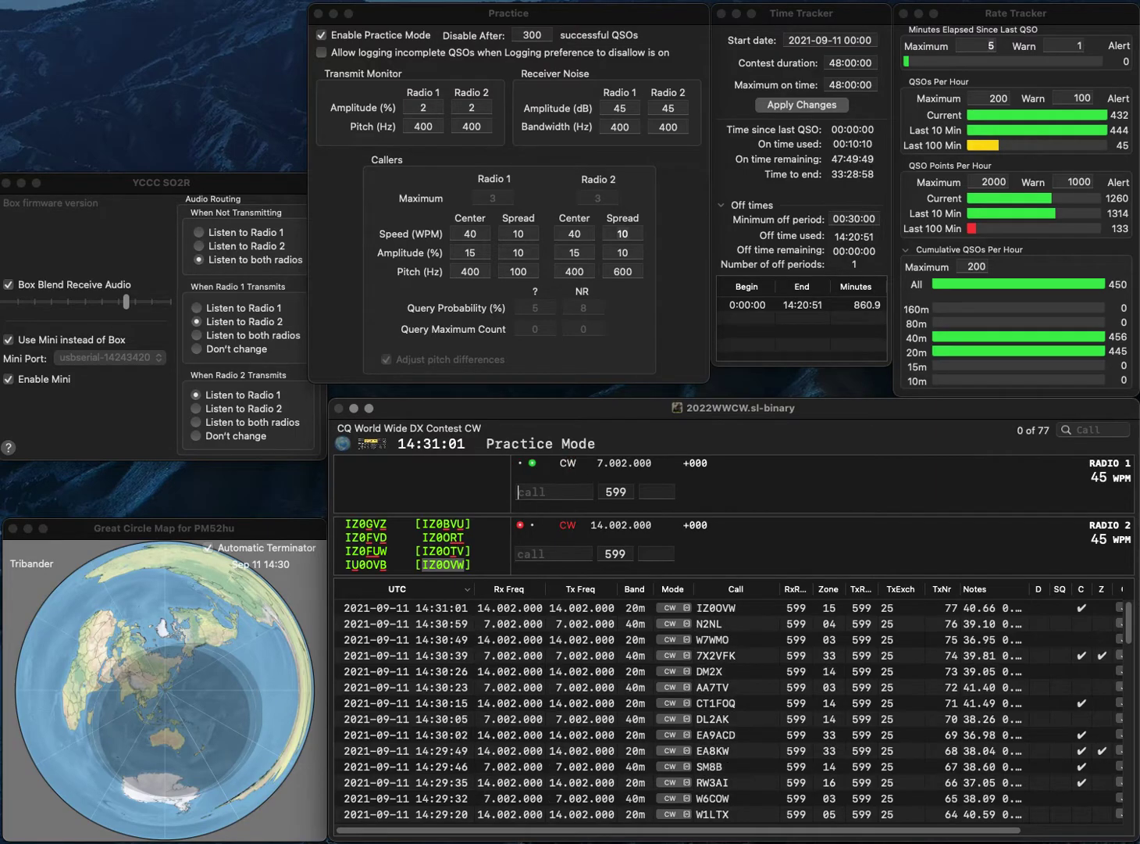
type("VA3ADW")
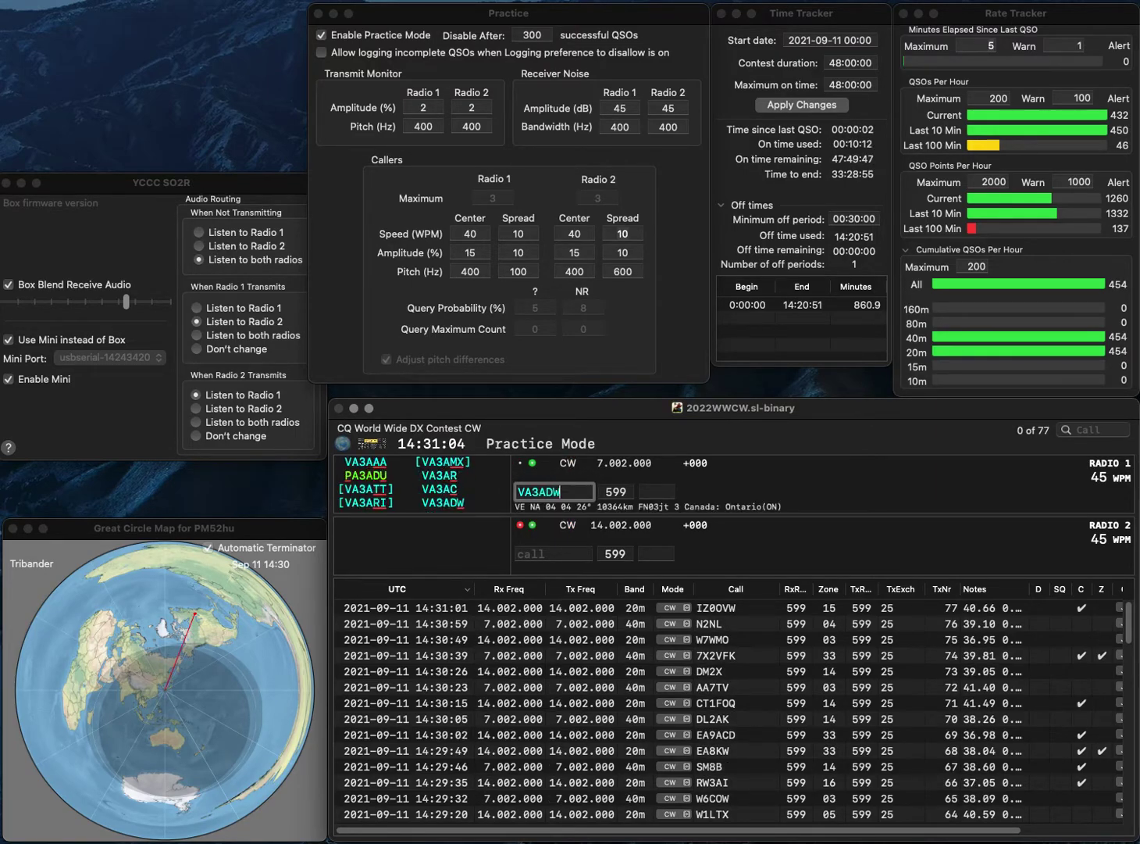
key("Return")
type("3UA")
key("super+Left")
type("E")
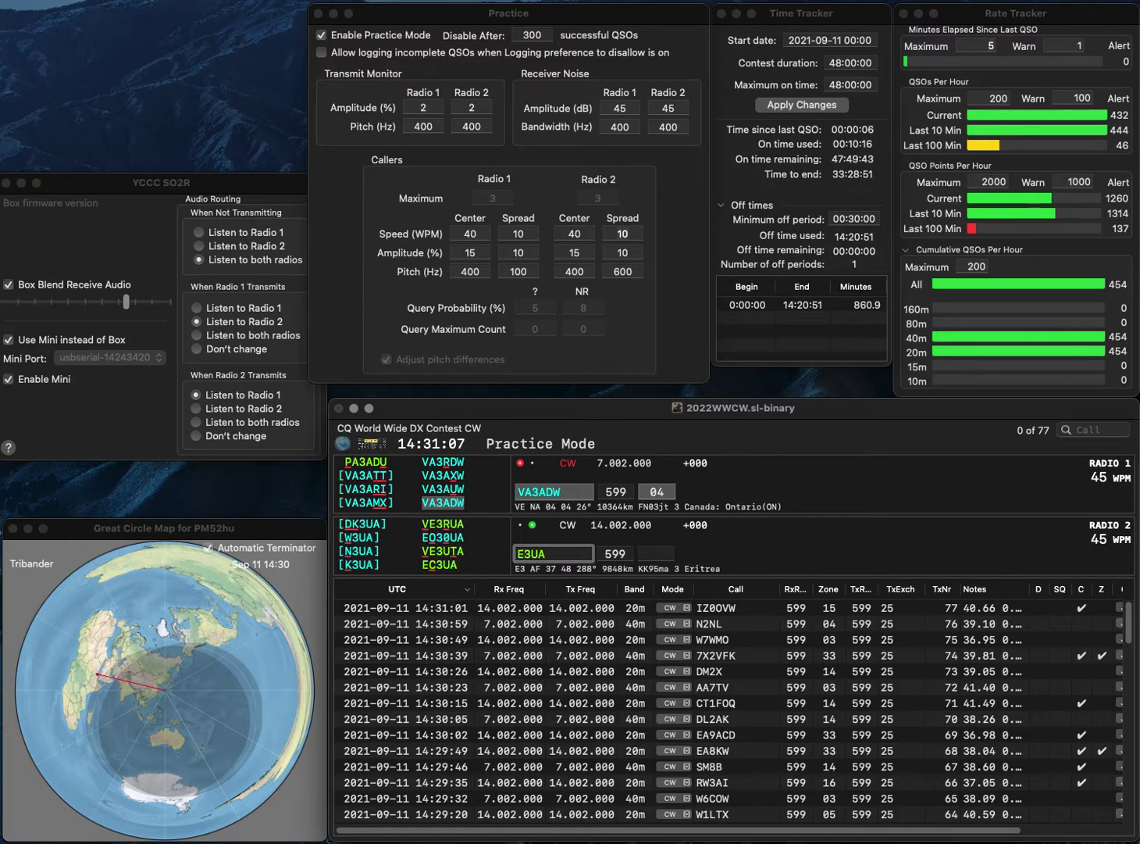
type("C")
key("Return")
key("Down")
key("space")
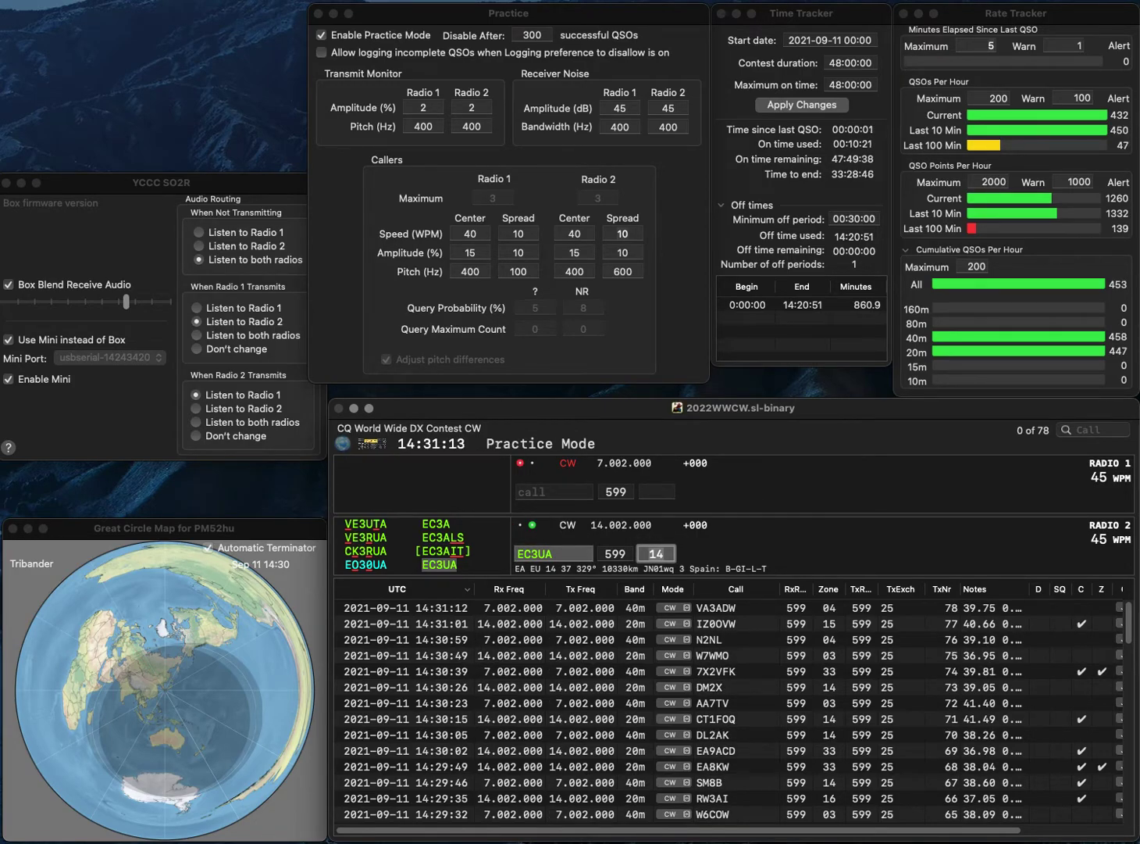
key("Return")
type("K")
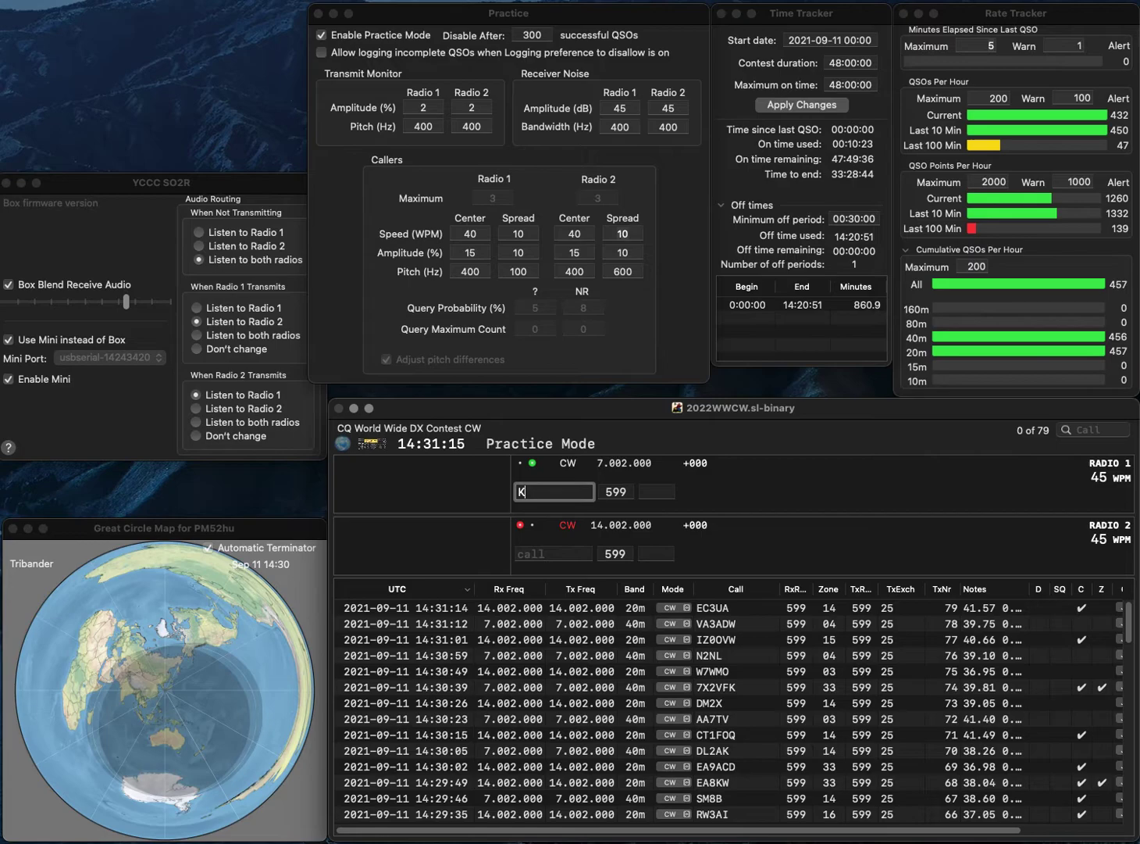
type("M4OBS")
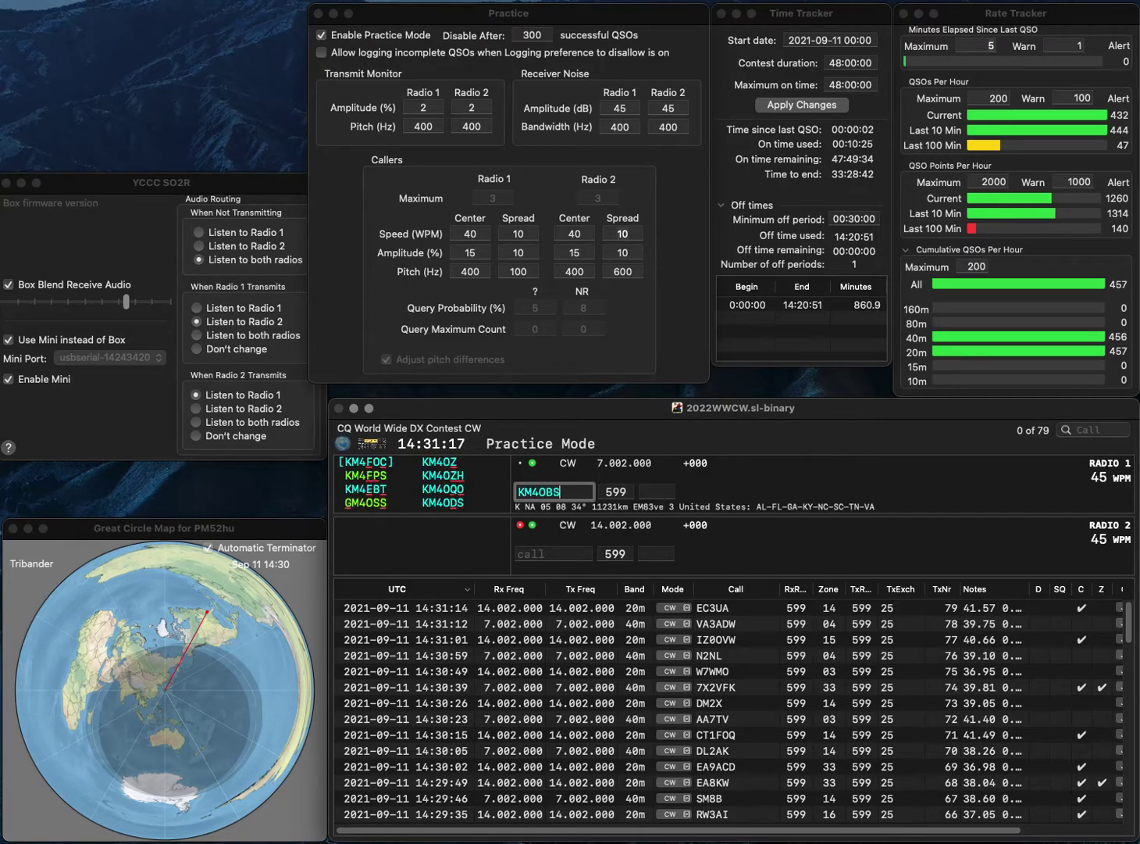
key("BackSpace")
key("BackSpace")
type("DS")
key("Return")
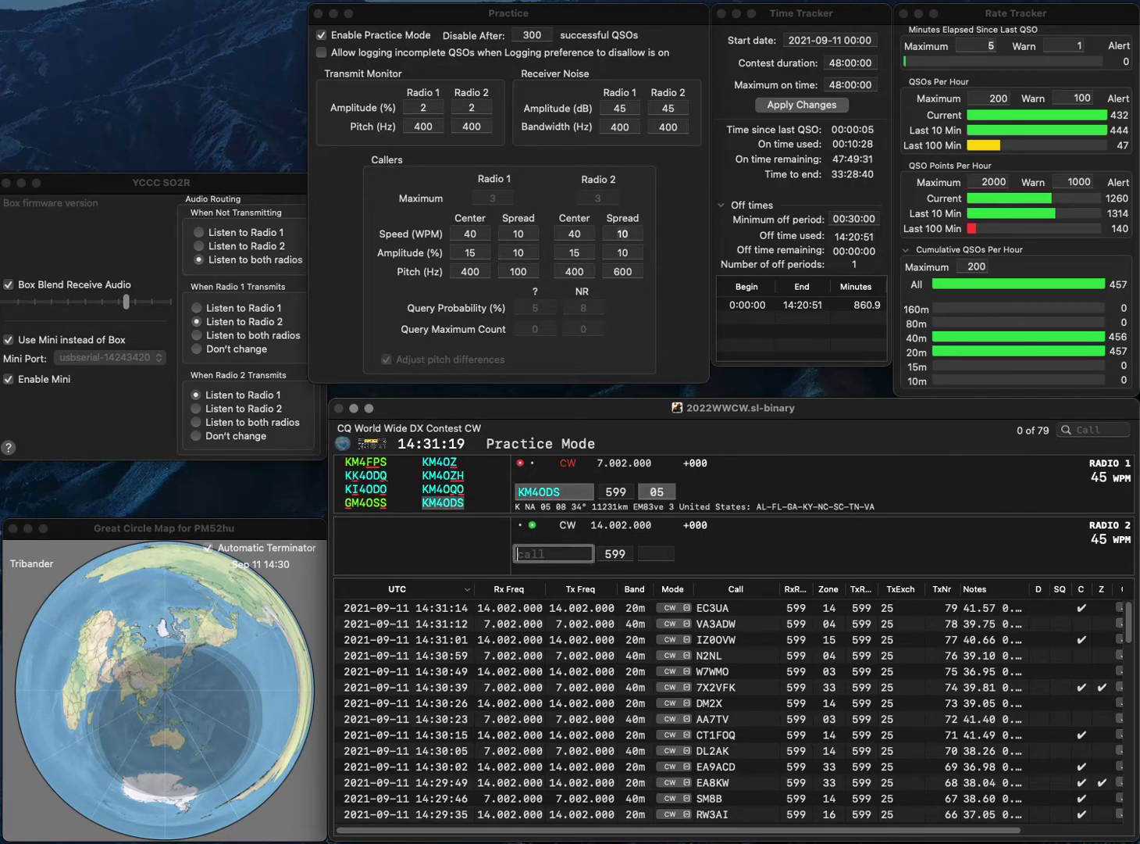
Answer R9YU on Radio 2, and log the KM4ODS contact on Radio 1 and the R9YU contact on Radio 2
type("R9YU")
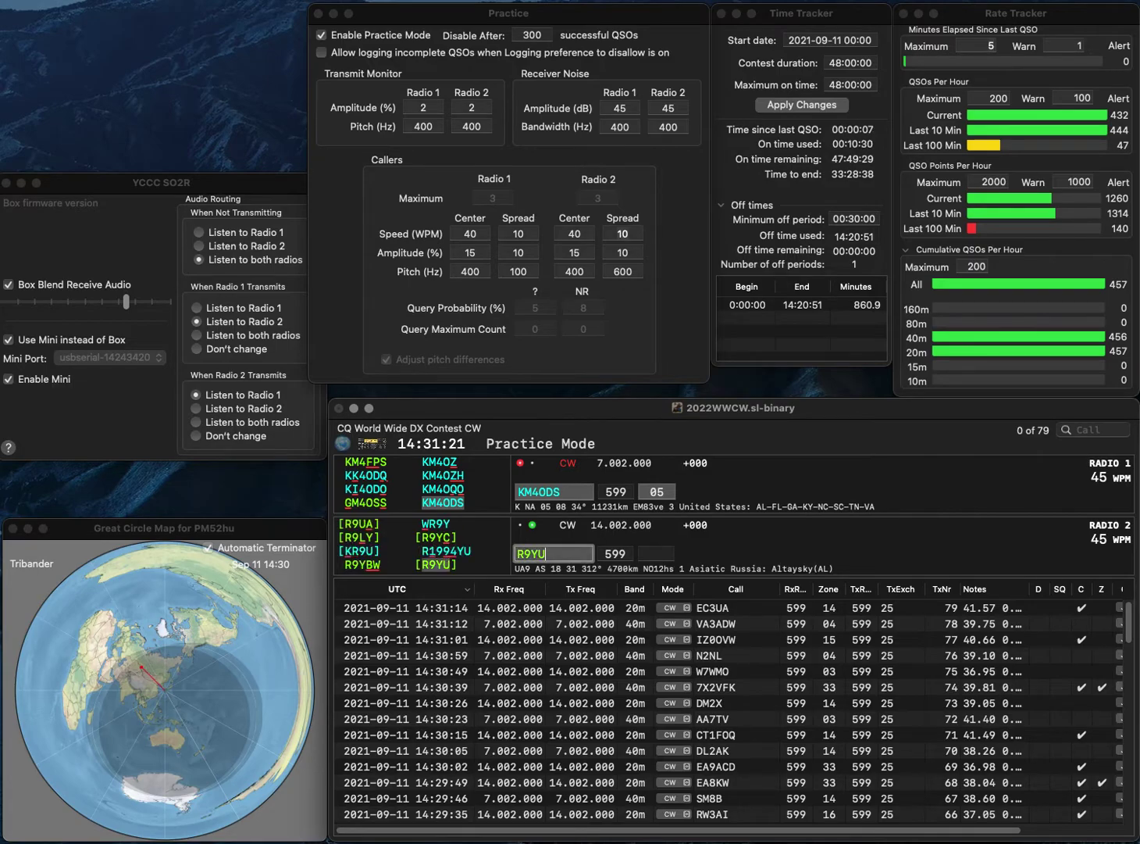
key("Return")
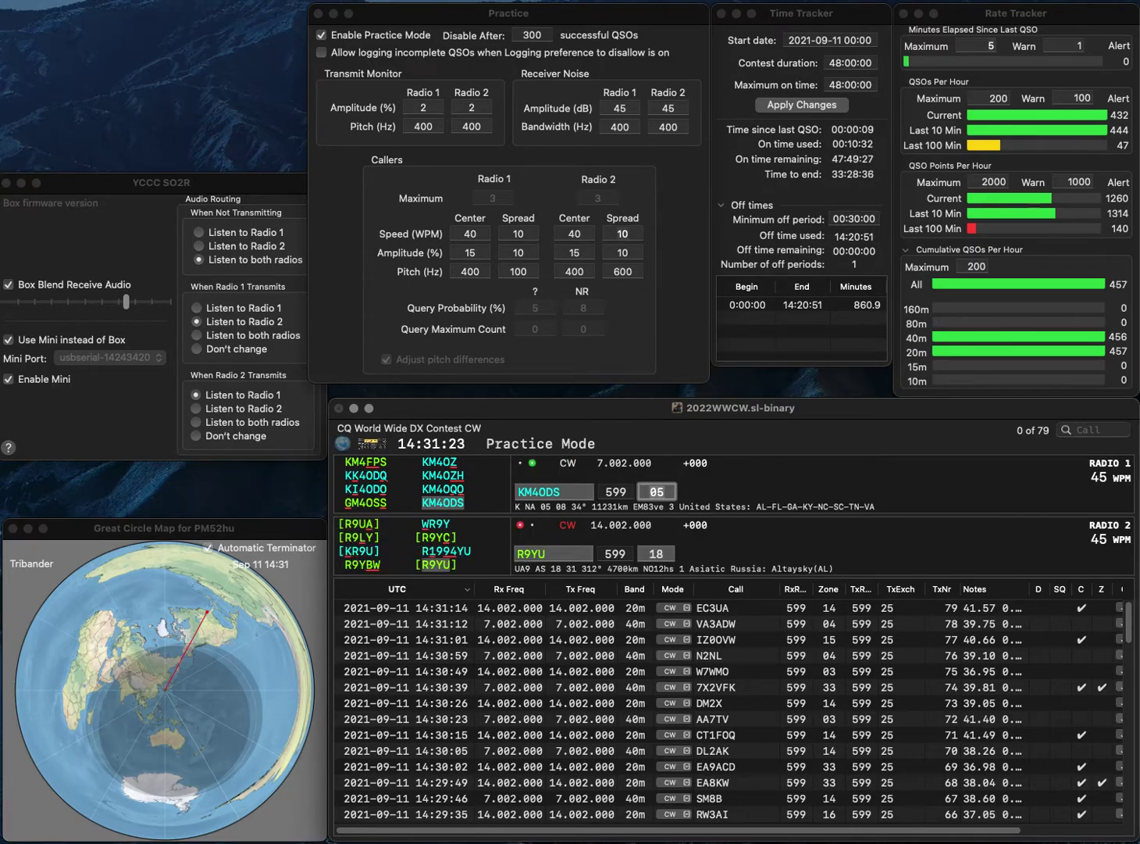
key("Return")
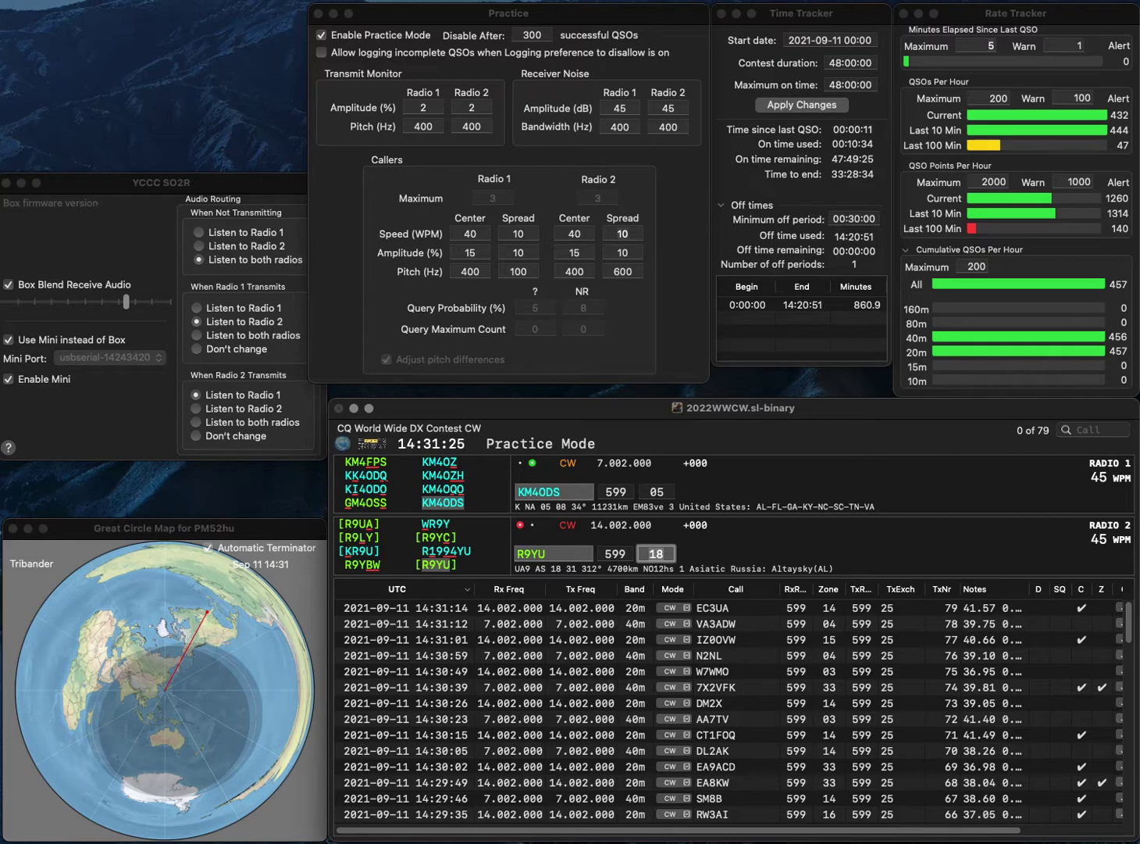
key("Tab")
key("Tab")
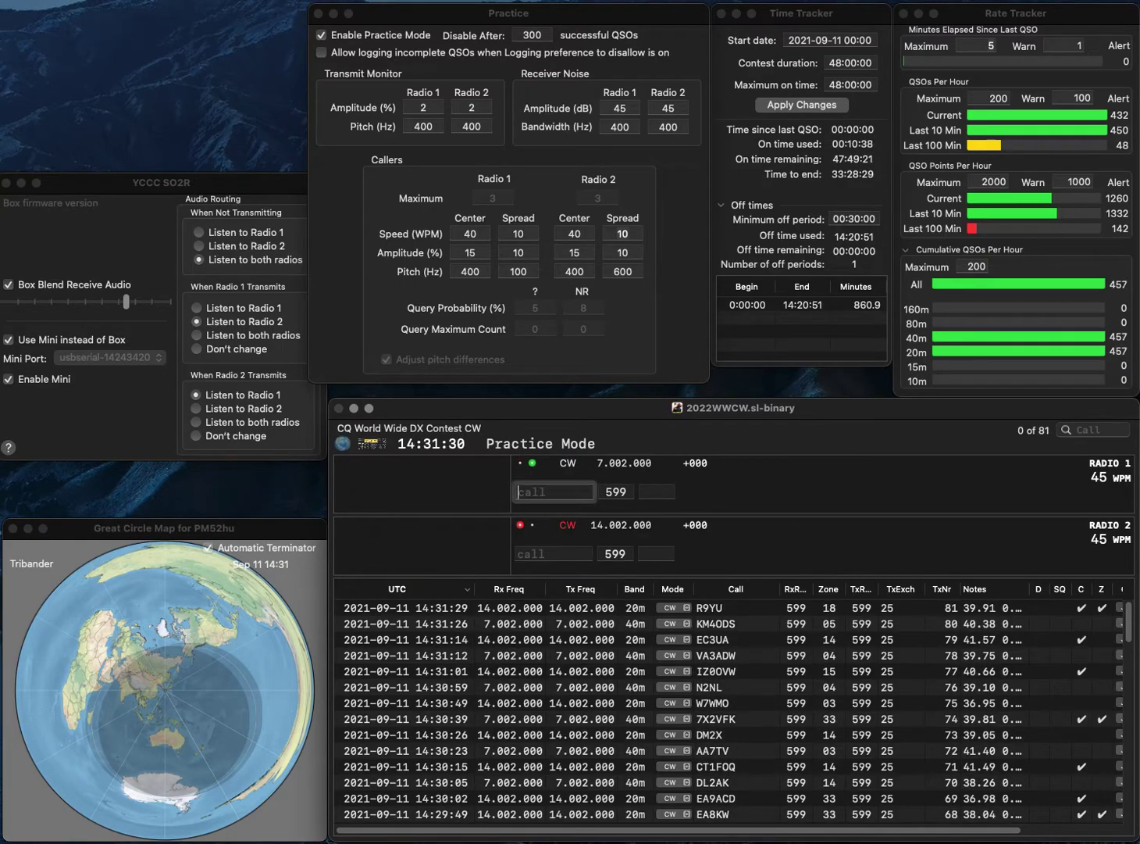
Answer and log W5PGR on Radio 1, and send the partial call 7ZZ followed by W7ZZ on Radio 2
type("W5PGR")
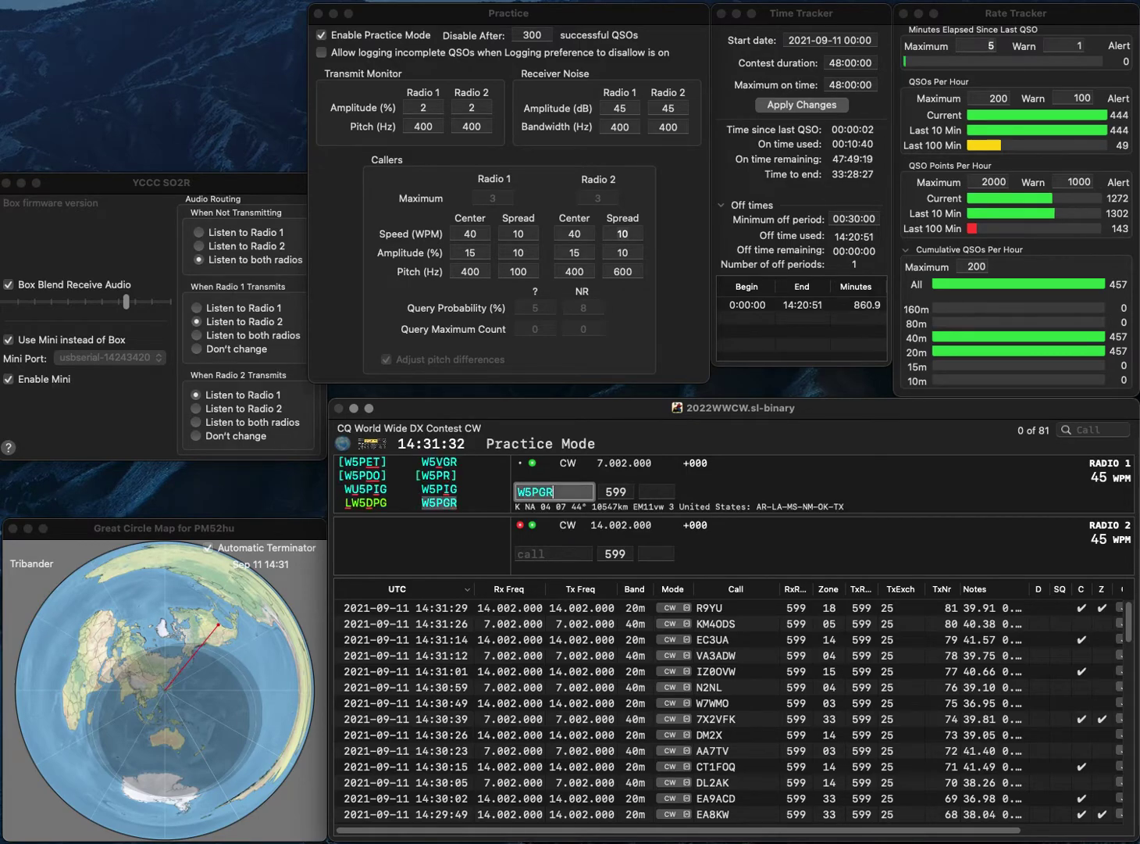
key("Return")
type("7ZZZ")
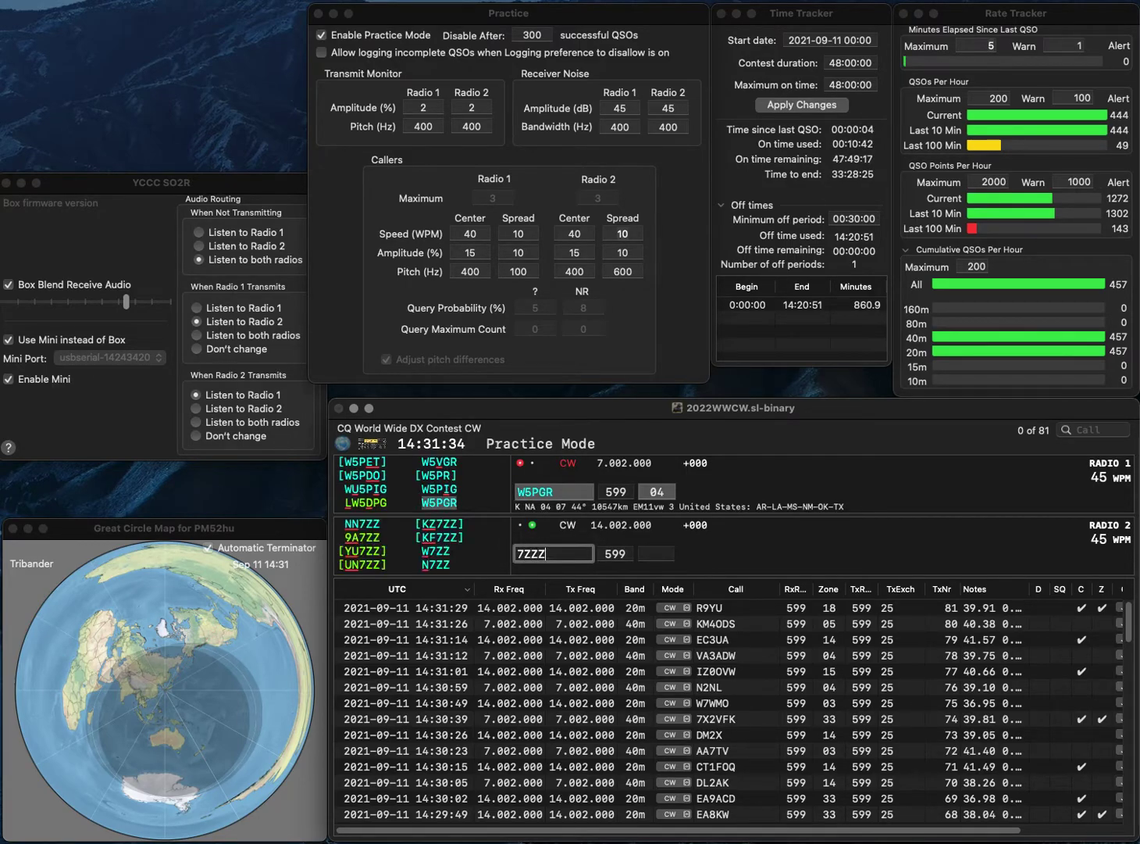
key("BackSpace")
key("Up")
key("Return")
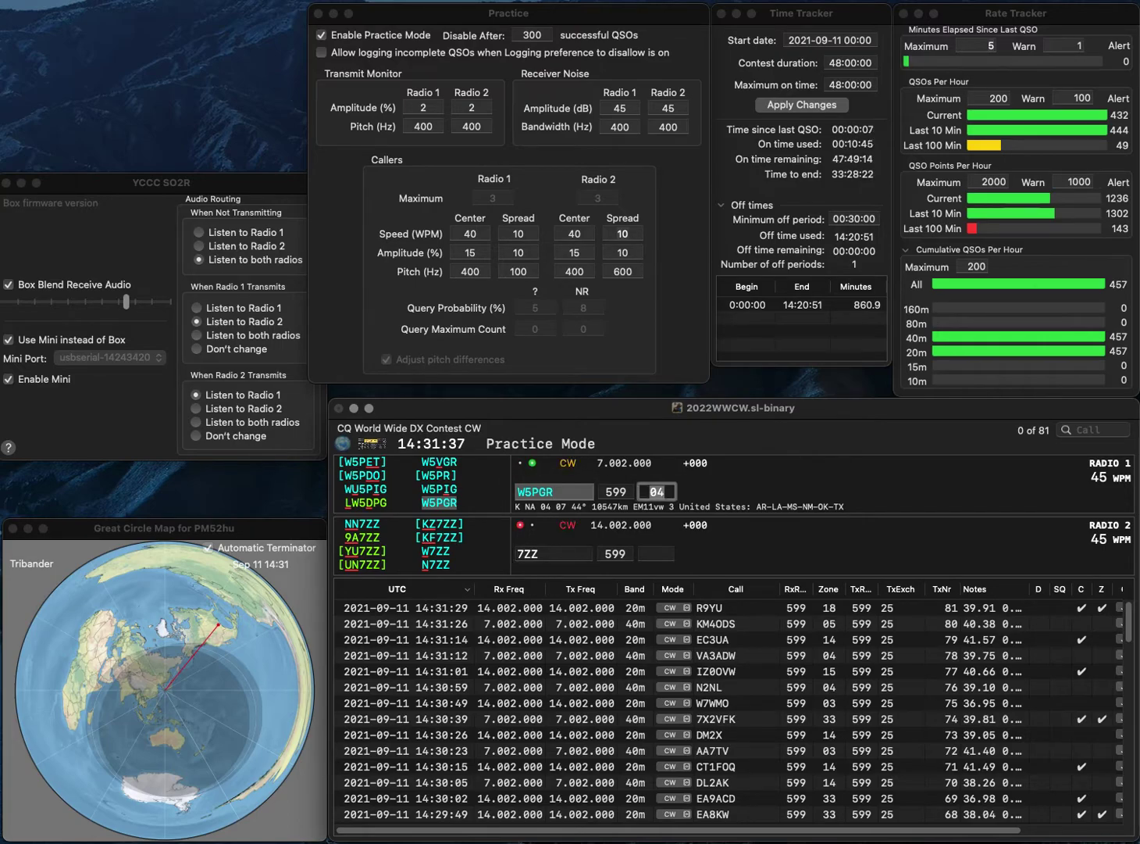
type("W")
key("Return")
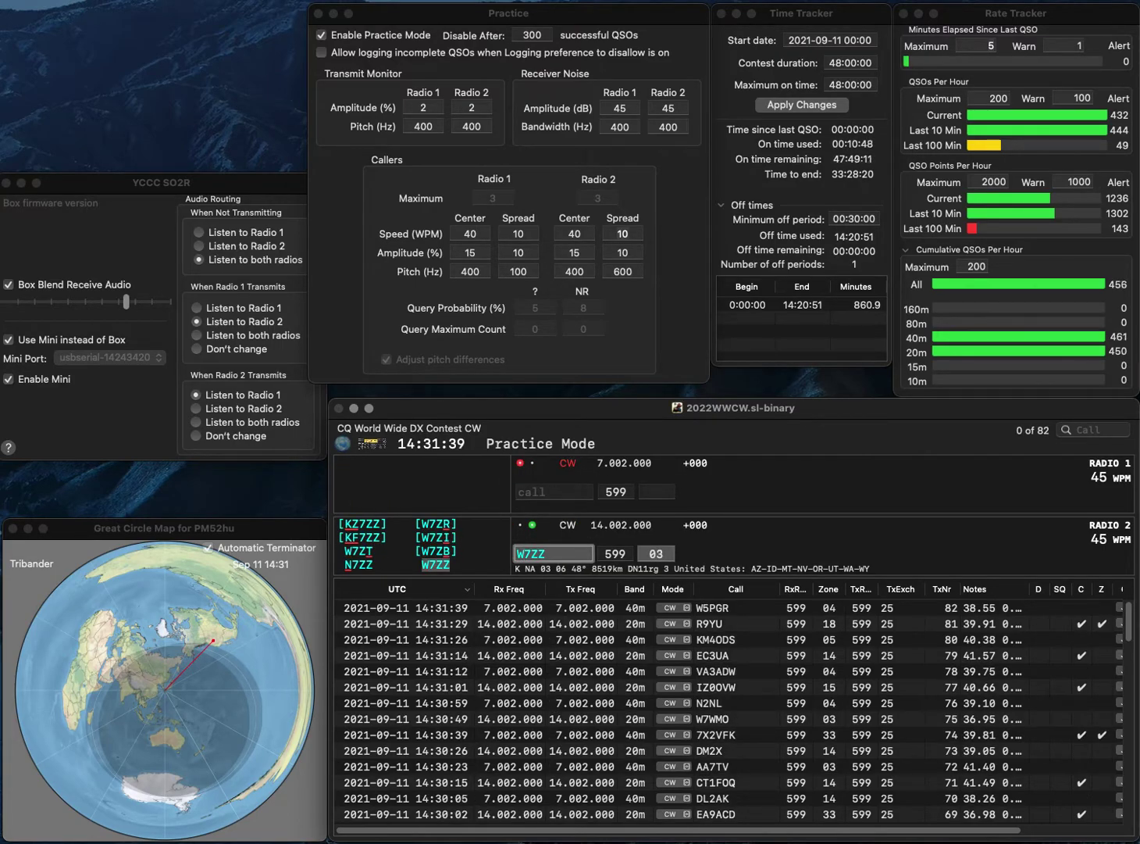
key("Delete")
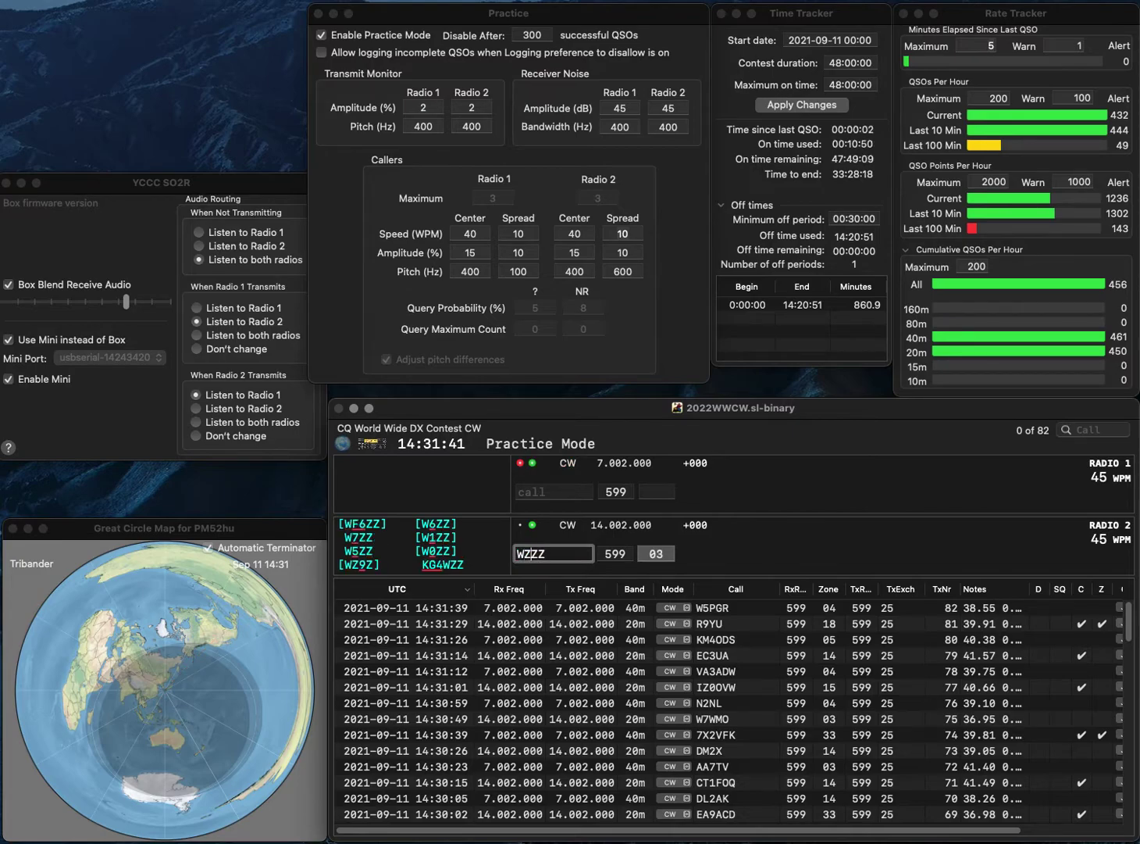
type("7")
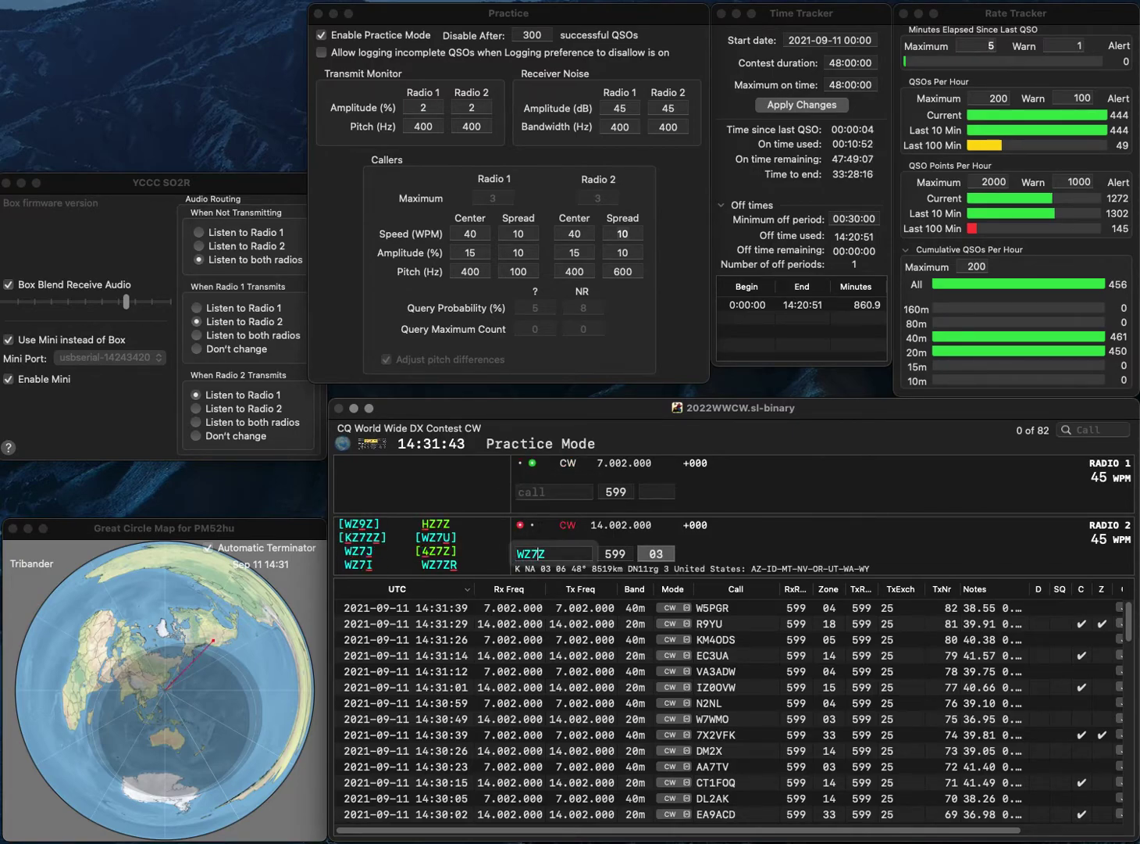
key("BackSpace")
type("6")
key("Return")
type("Z")
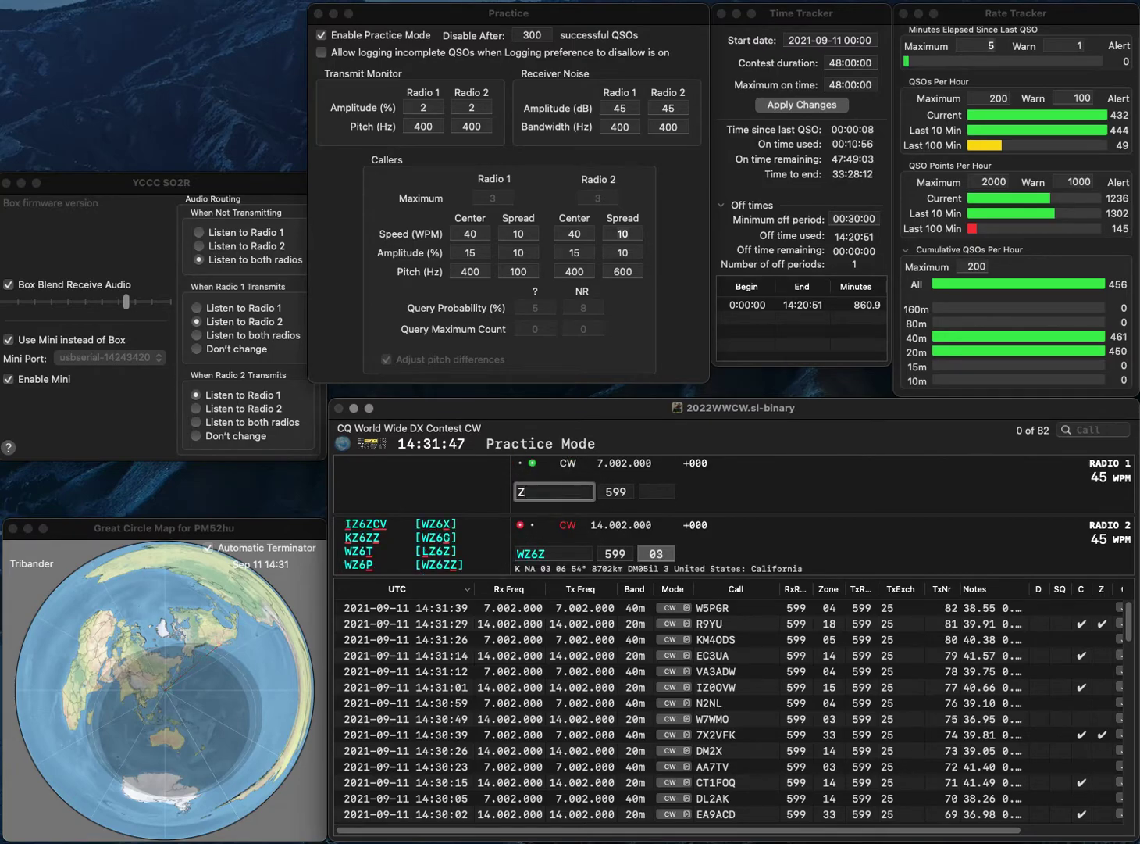
key("Down")
type("Z")
key("Up")
type("EDU")
key("Left")
key("Left")
key("Left")
key("BackSpace")
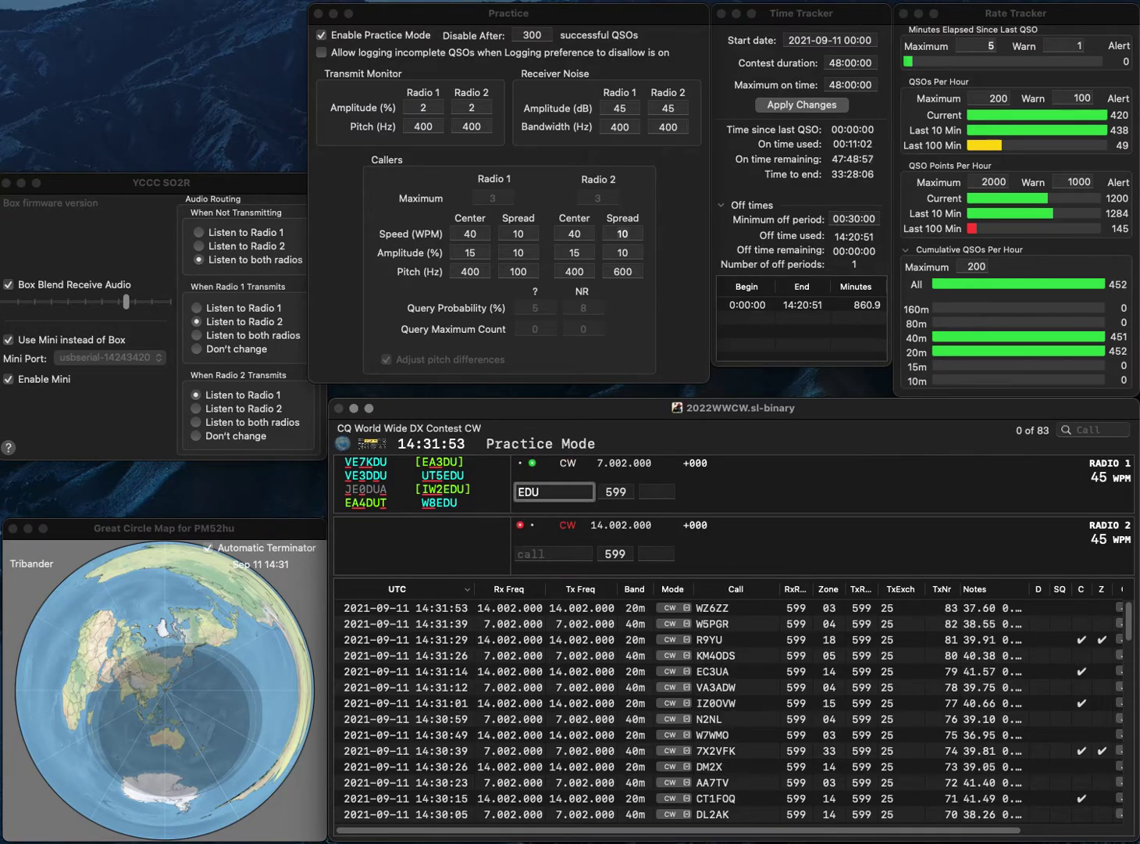
type("UT5")
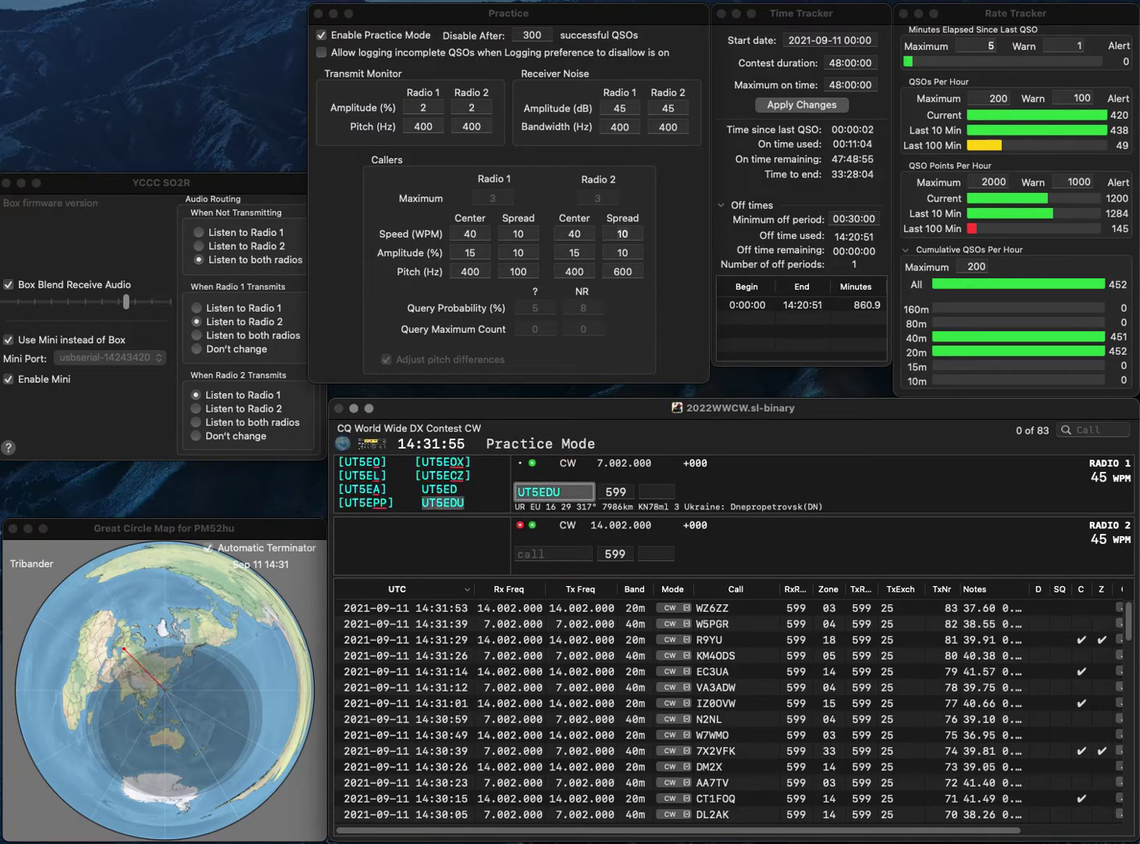
key("Return")
type("0")
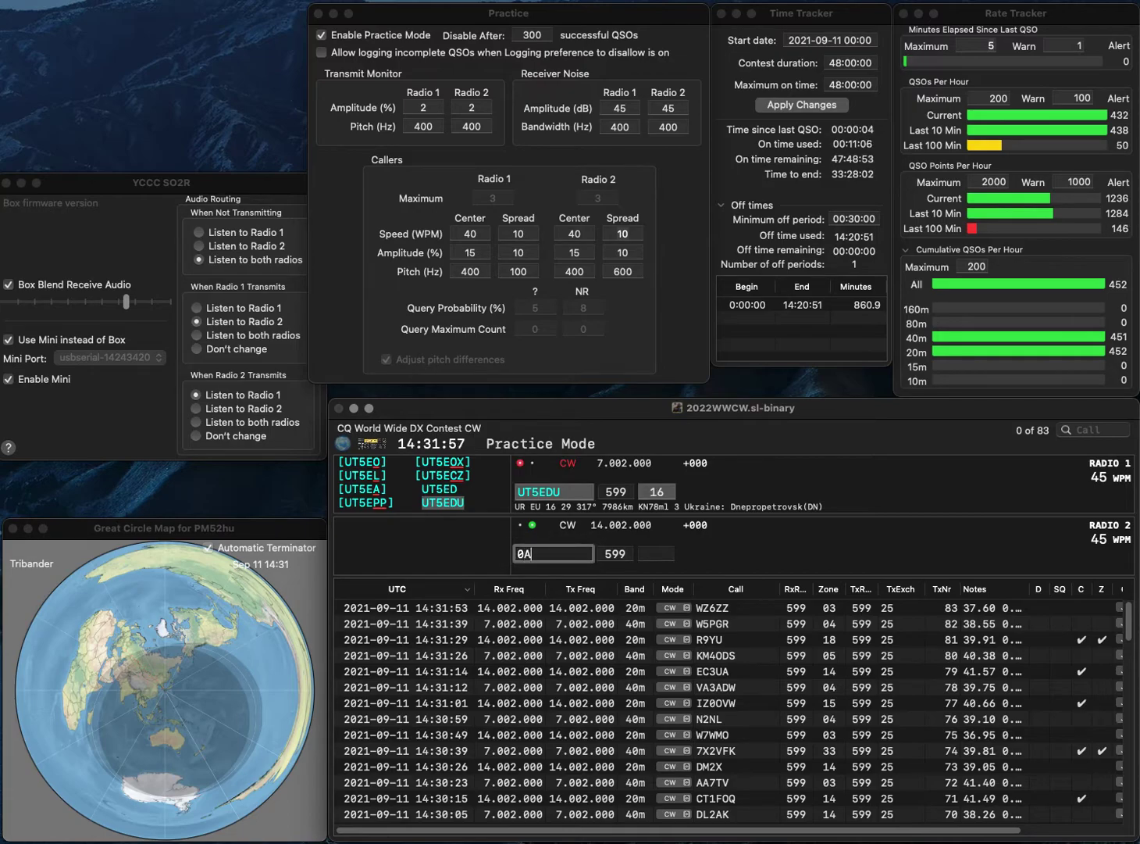
type("WKH")
key("super+Left")
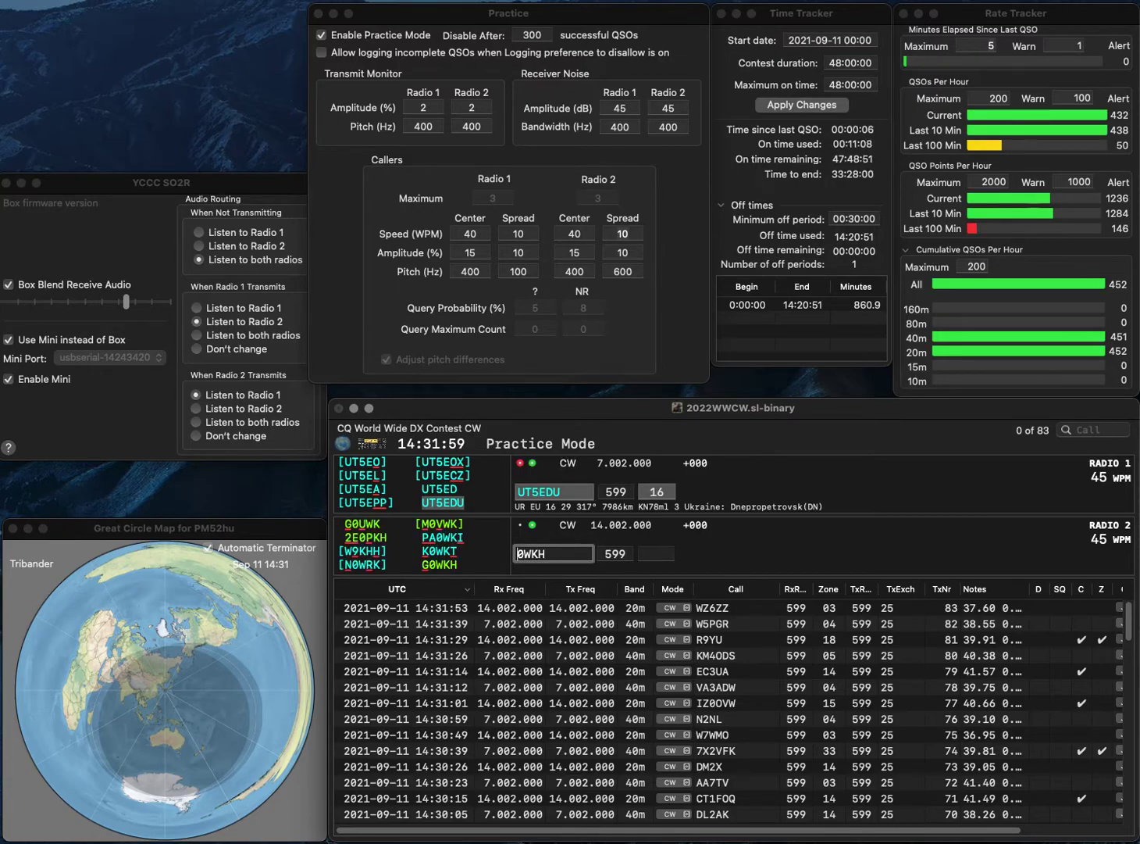
type("G")
key("Return")
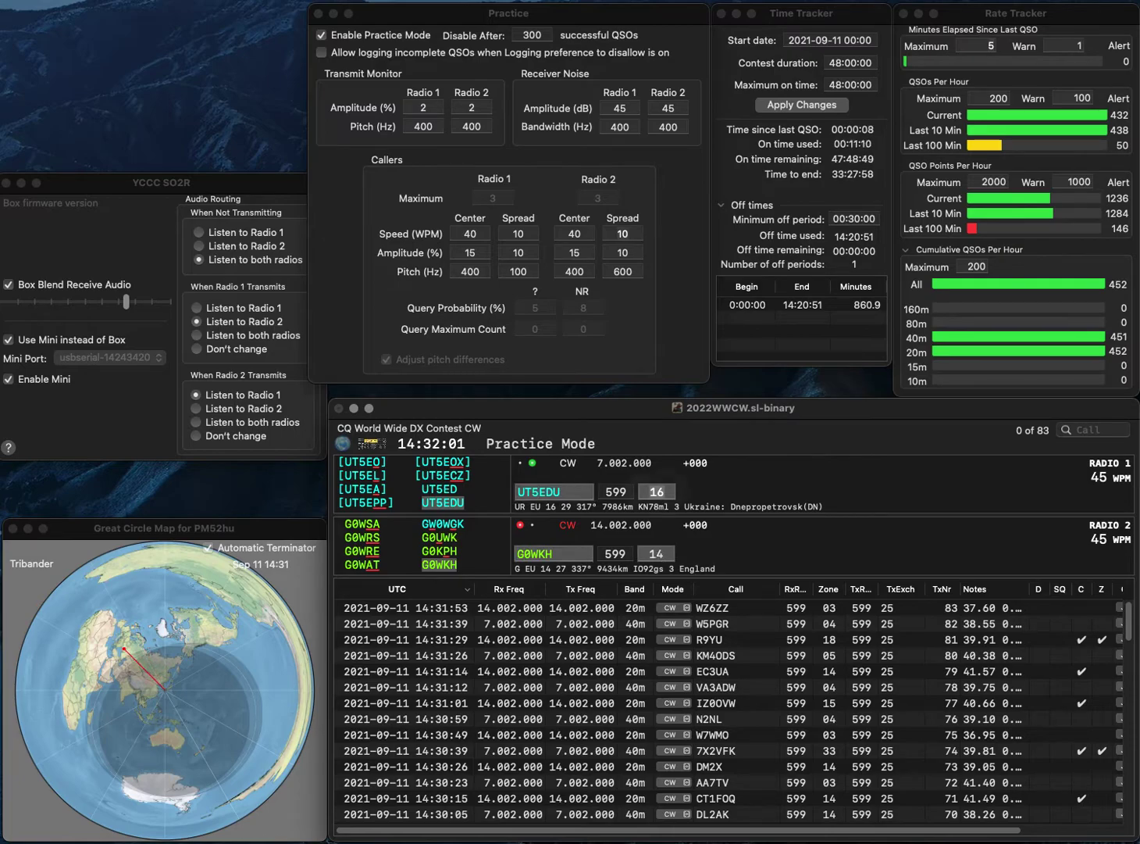
key("Return")
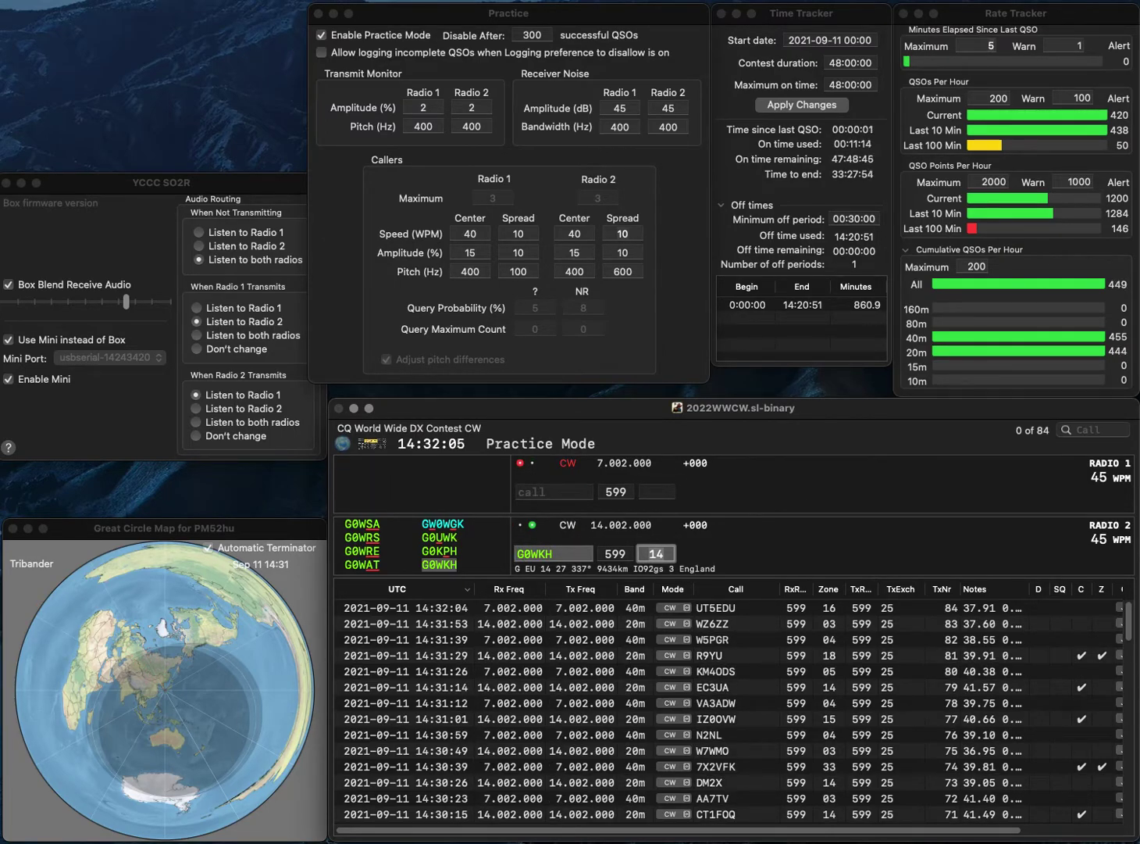
key("Return")
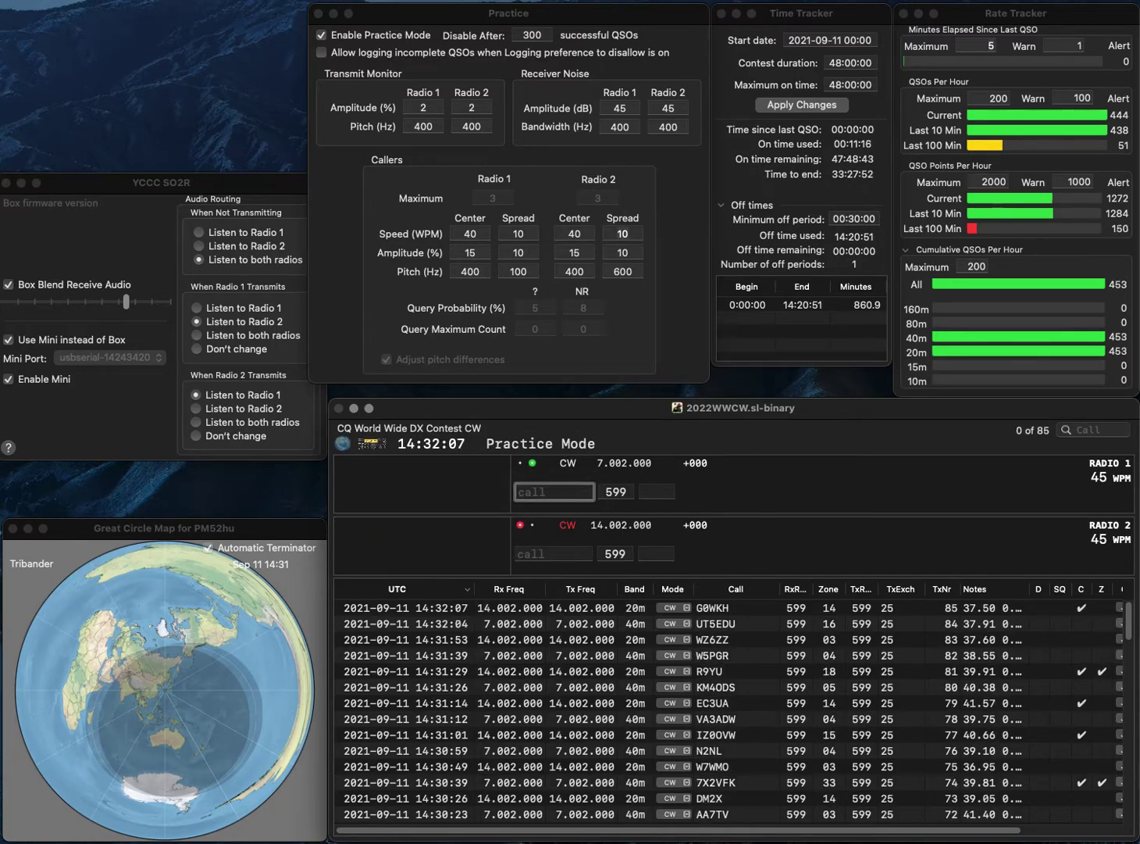
Send the partial call KAJ on Radio 1 and A3GDD on Radio 2
type("KAJ")
key("Return")
type("A3GDD")
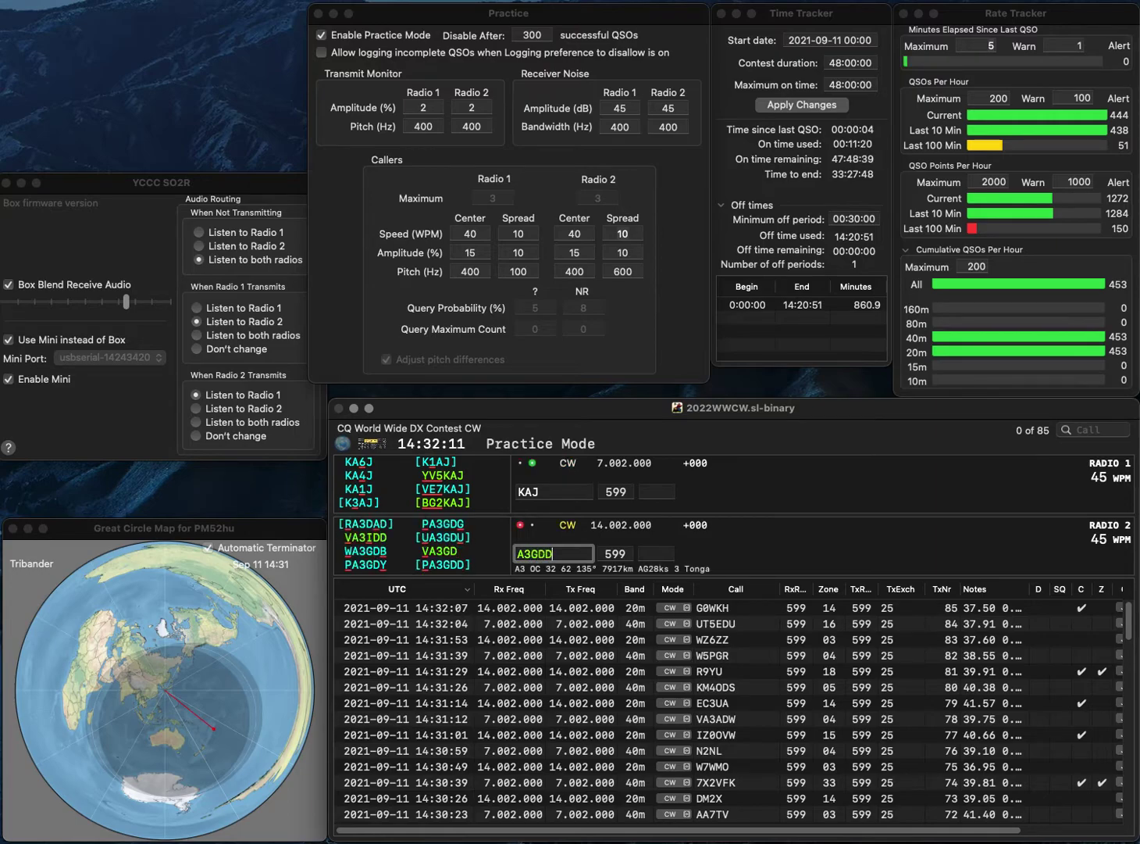
key("Return")
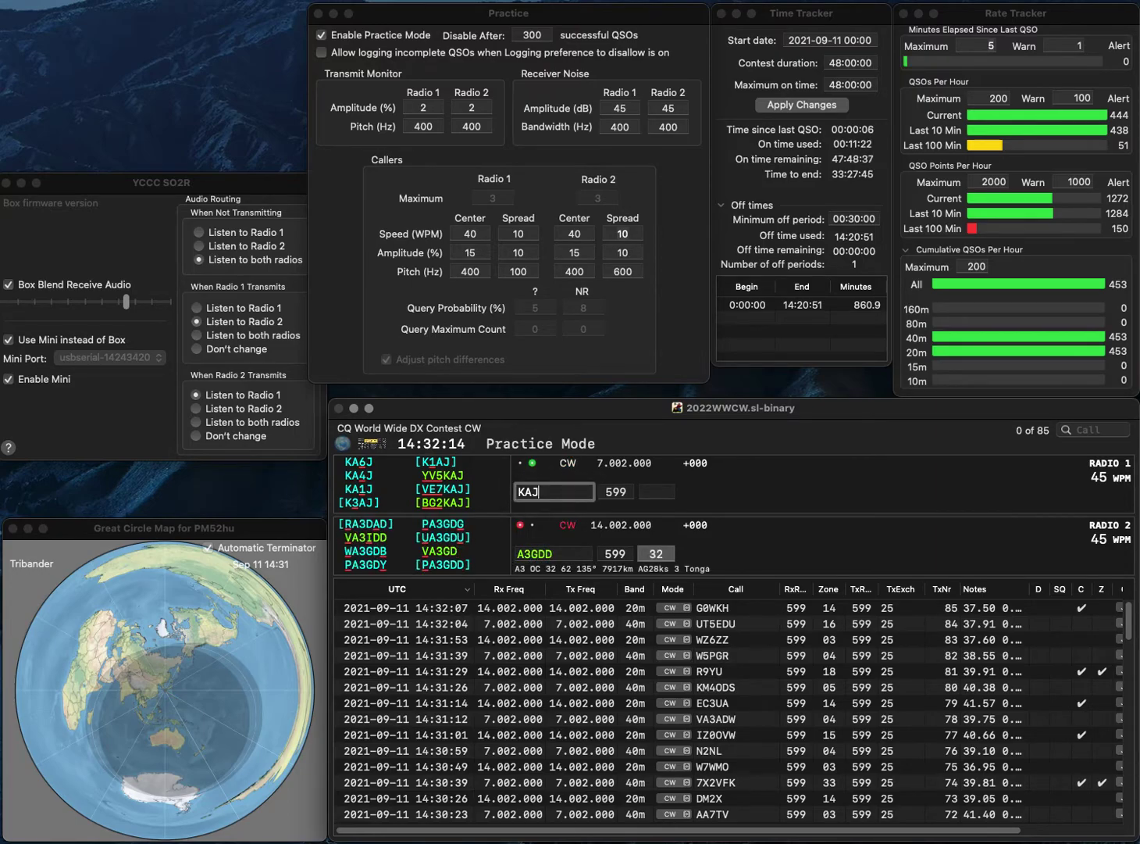
Complete the Radio 1 call to K6ABJ and send it to the caller
key("Left")
type("B")
key("Left")
key("Left")
type("6")
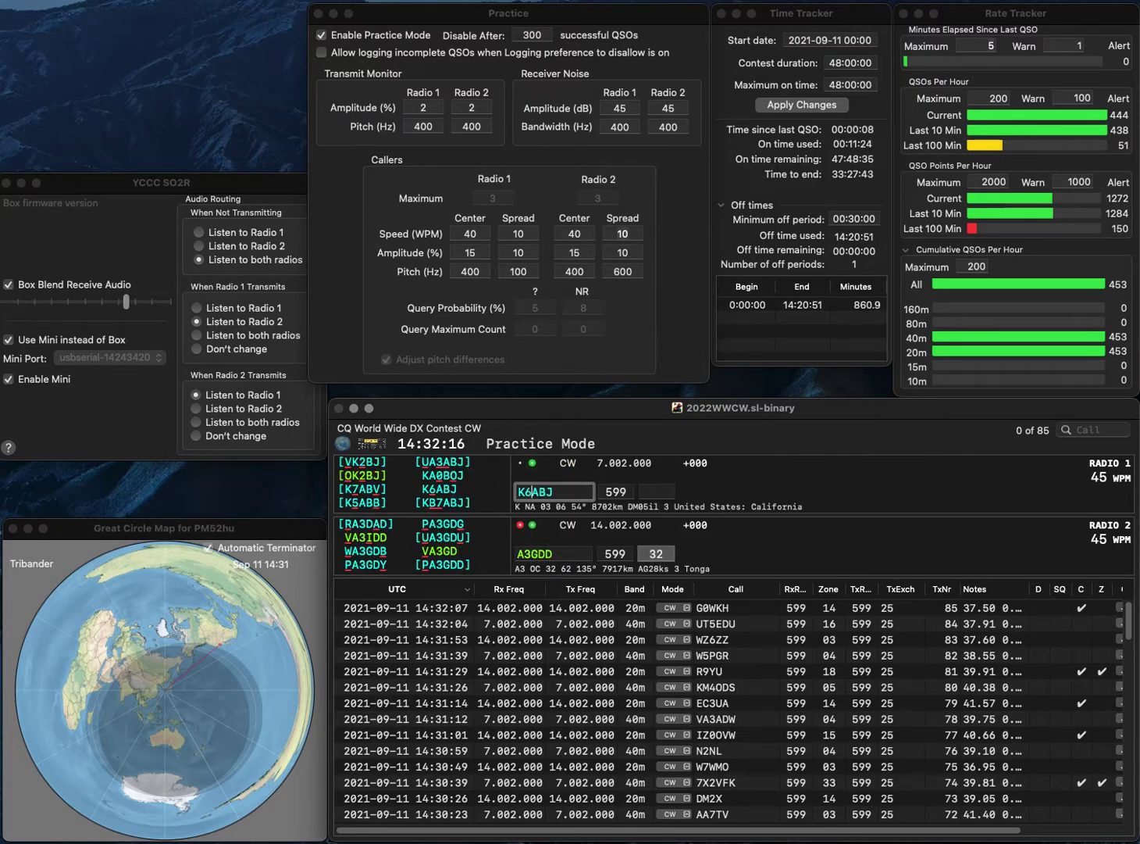
key("Return")
key("Return")
key("Up")
type("P")
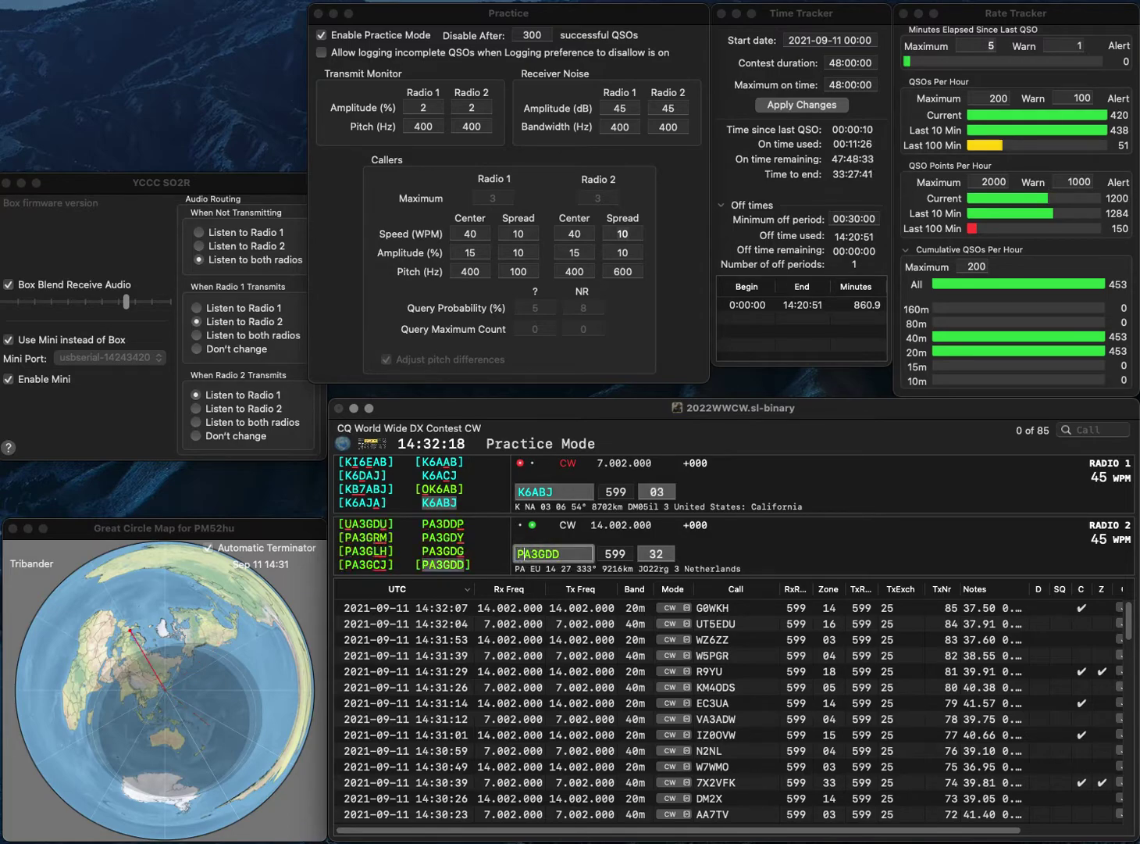
key("Return")
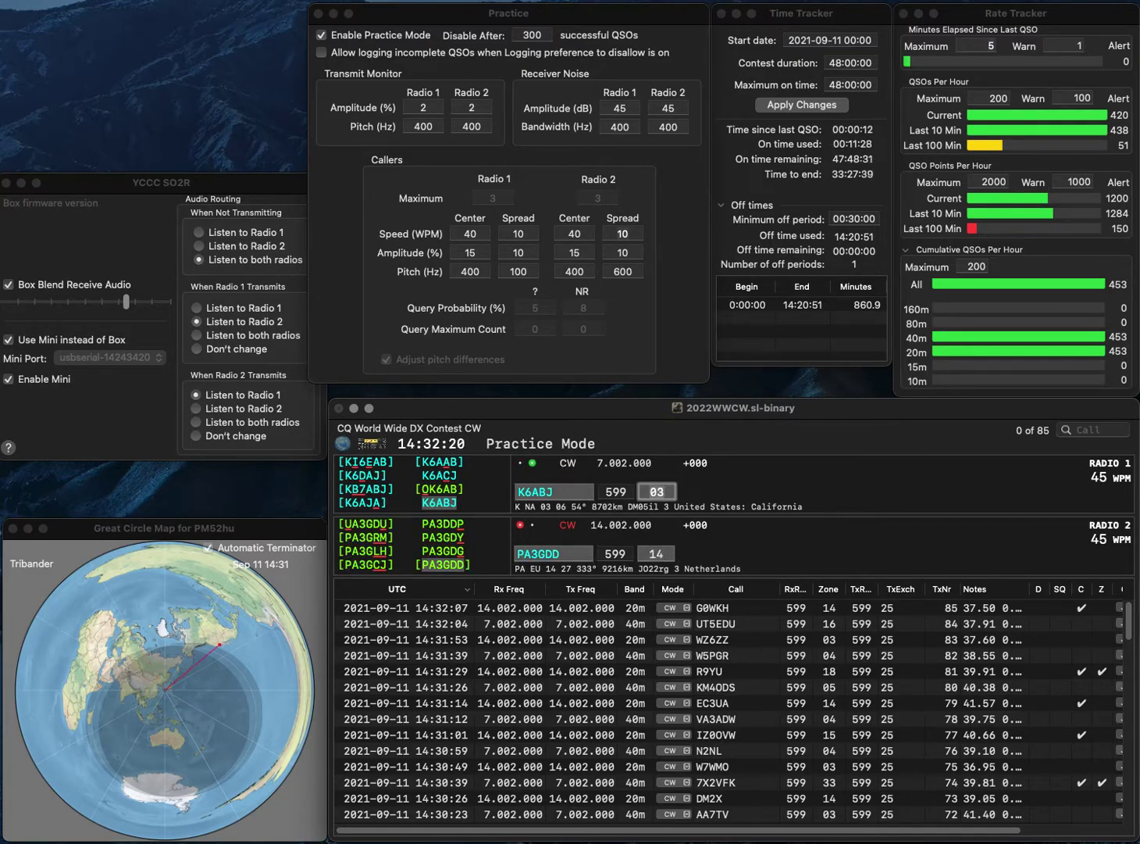
key("Return")
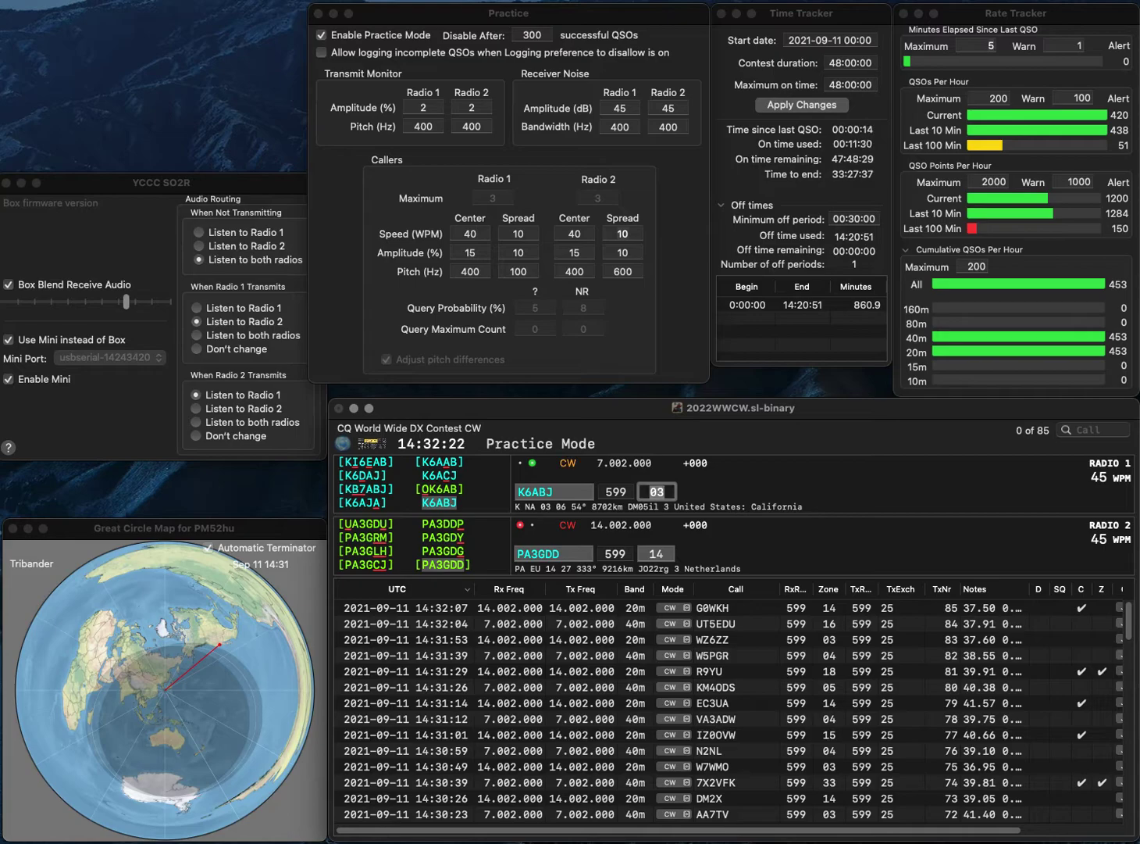
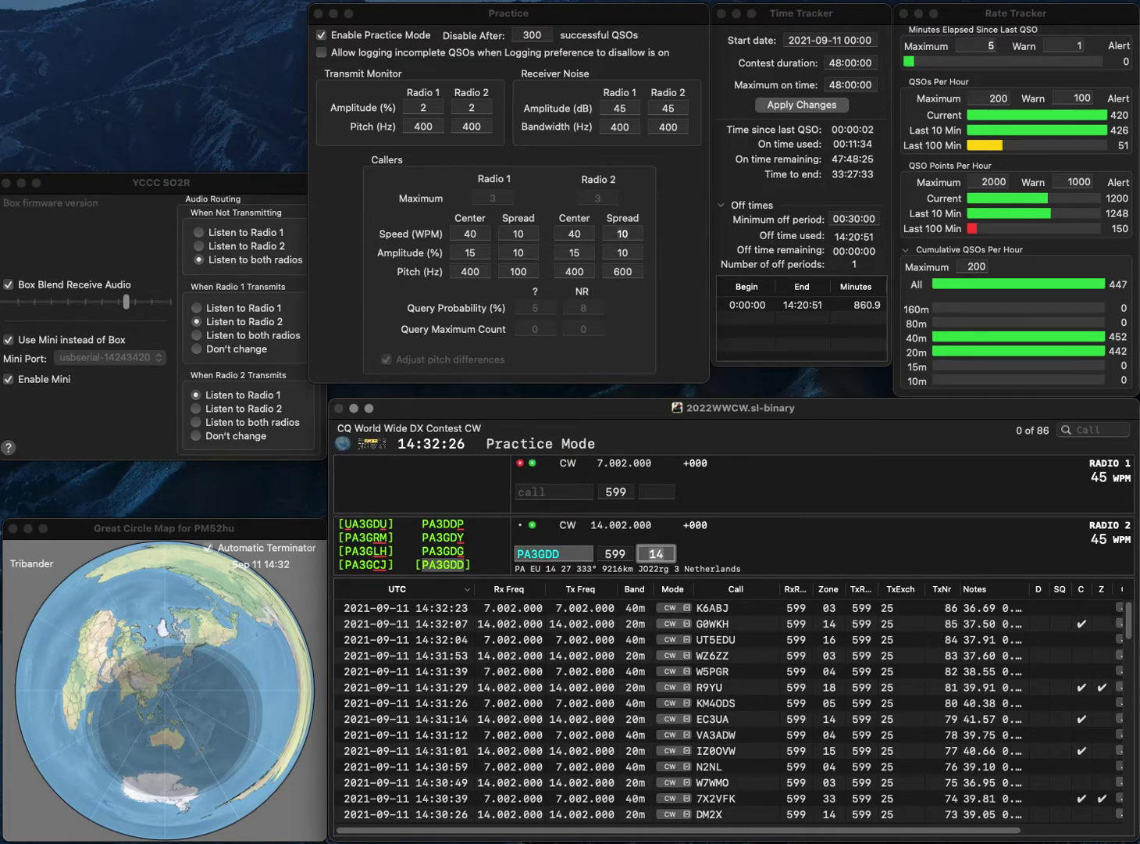
key("Return")
Send the partial call EA on Radio 1, and enter EA2RCA on Radio 2 and send it
type("W")
key("BackSpace")
type("AE")
key("Return")
type("ARCA")
key("super+Left")
type("EA")
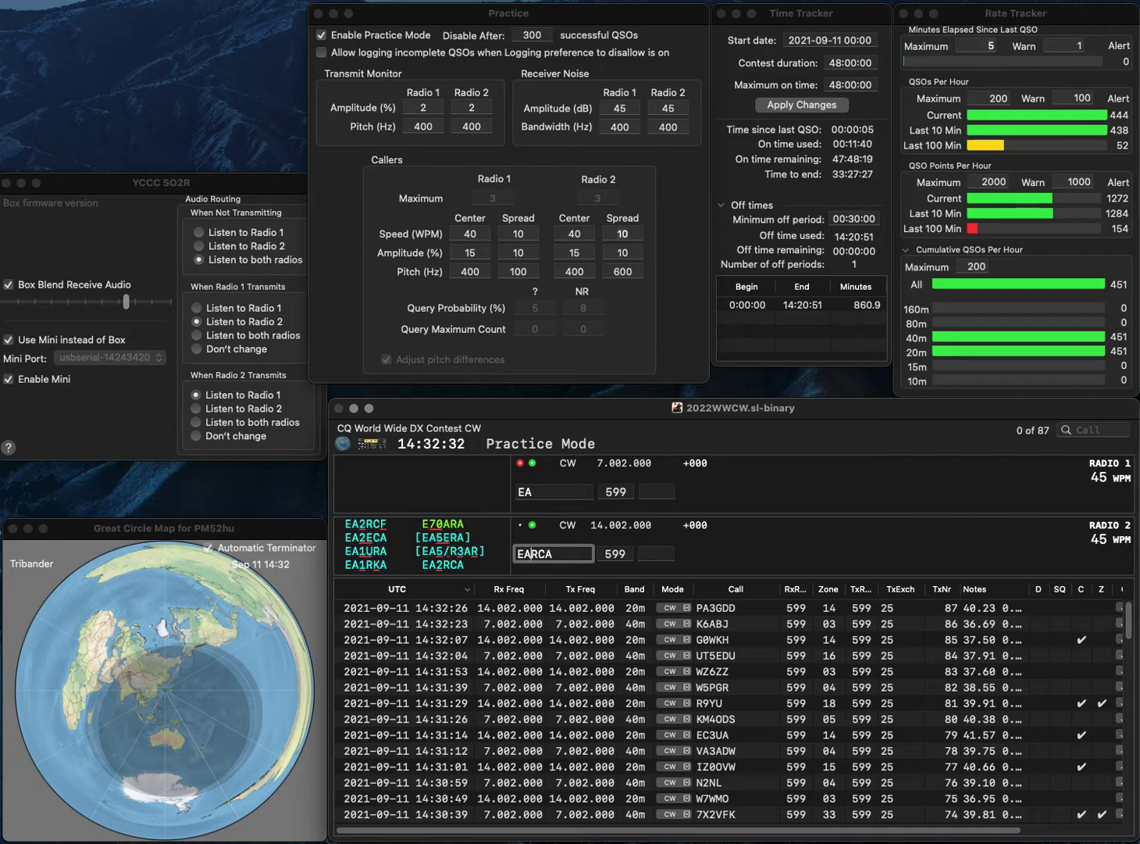
type("2")
key("Return")
type("P")
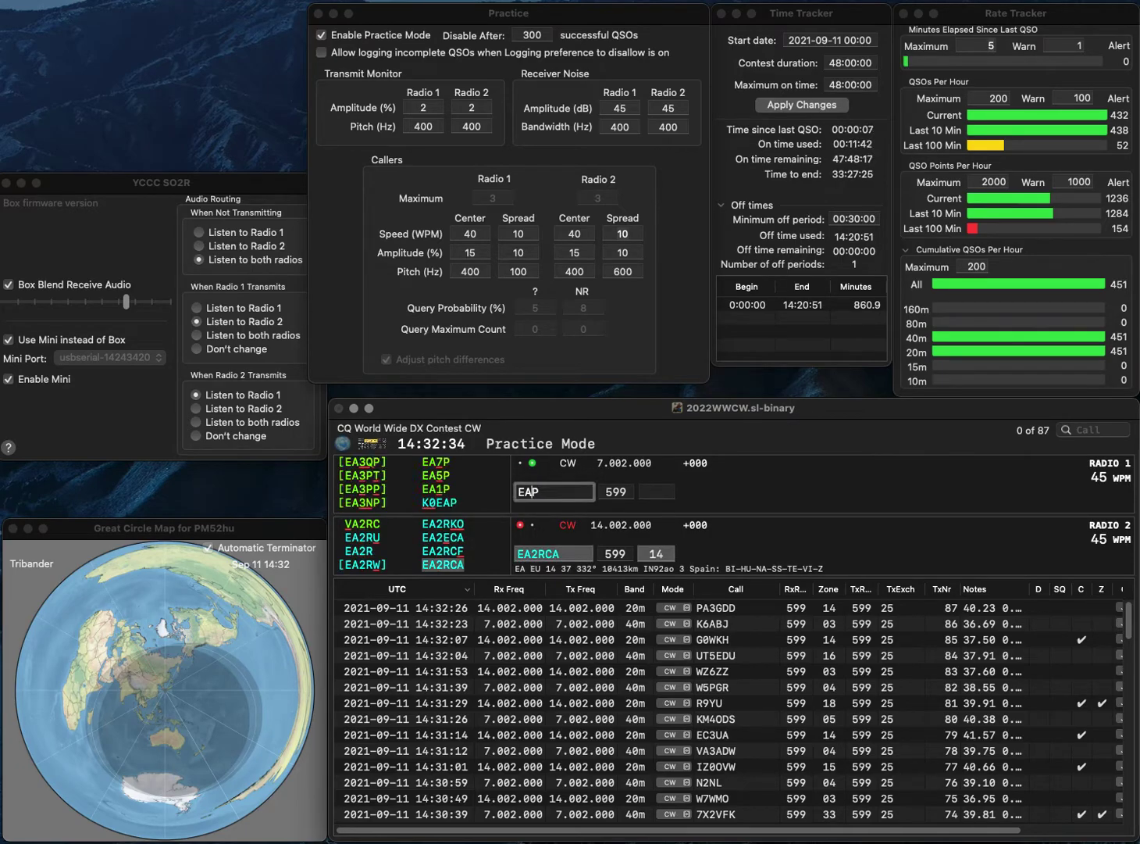
key("Left")
type("7")
key("Return")
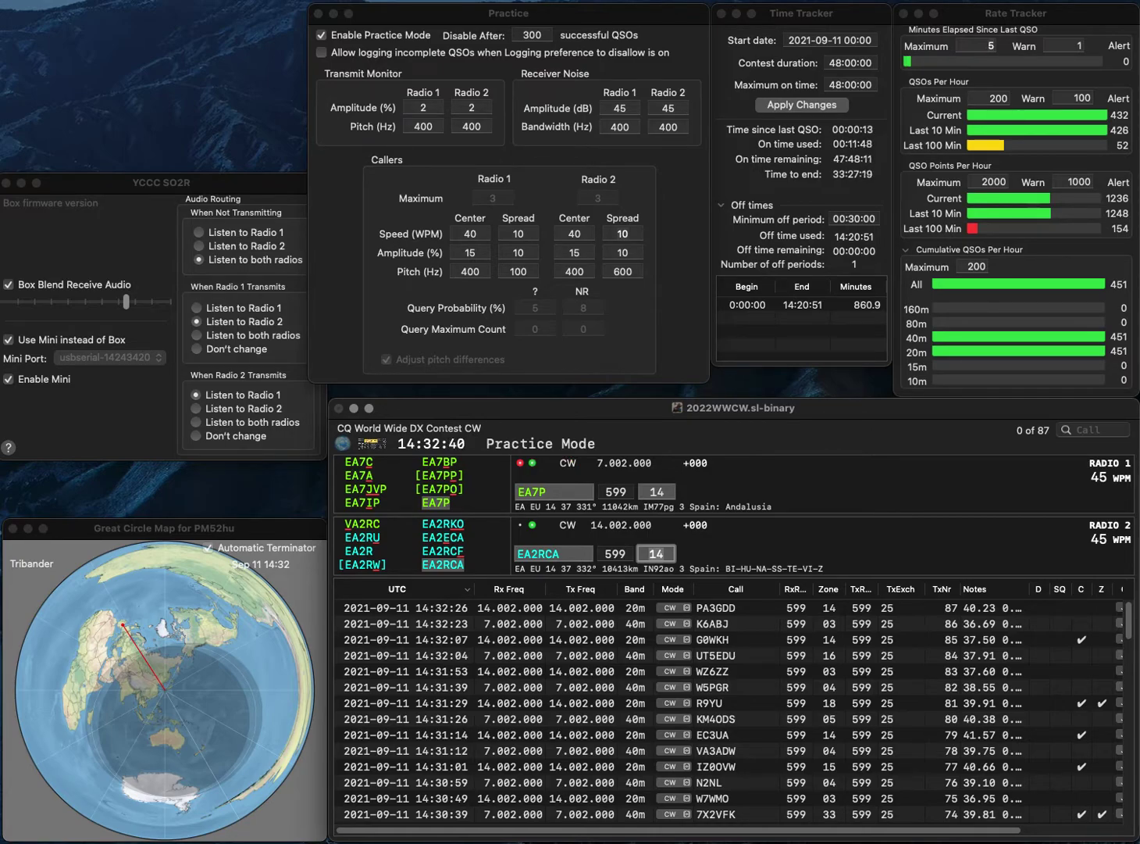
key("Return")
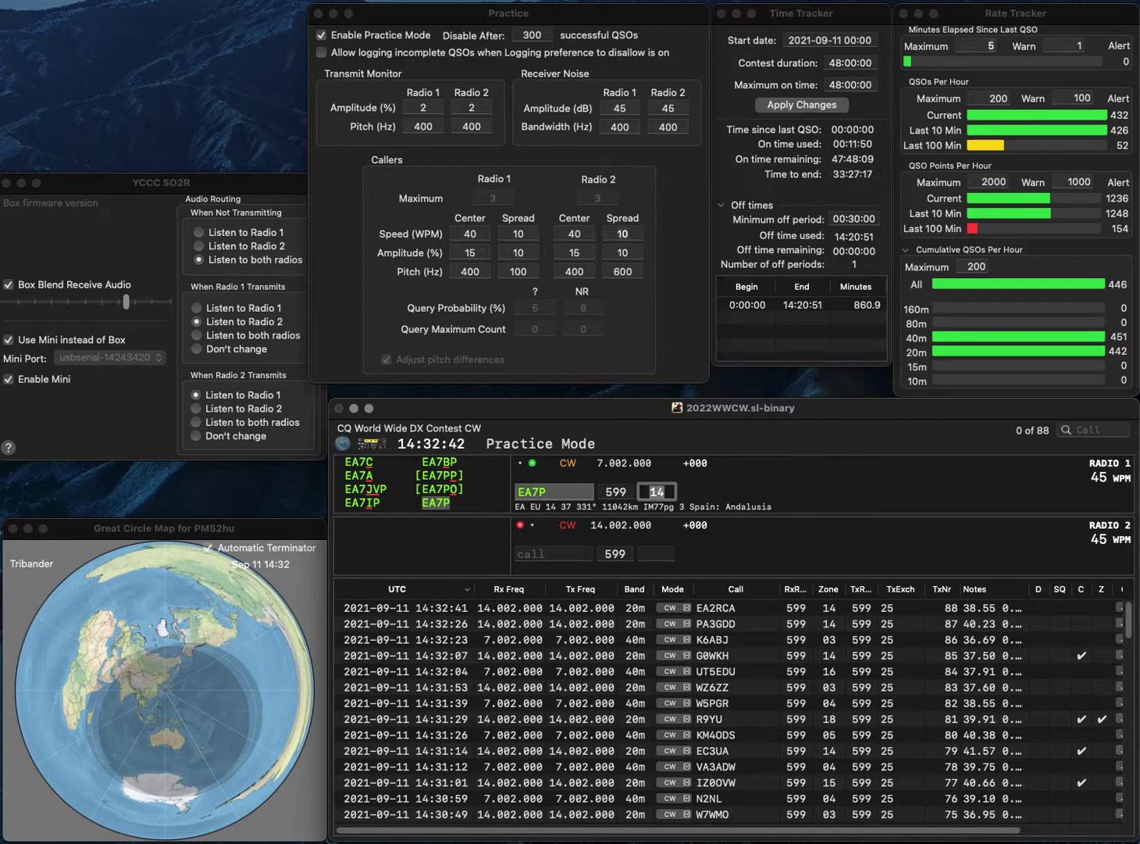
Log the EA7P contact on Radio 1, and send the partial call W1D on Radio 2
key("Return")
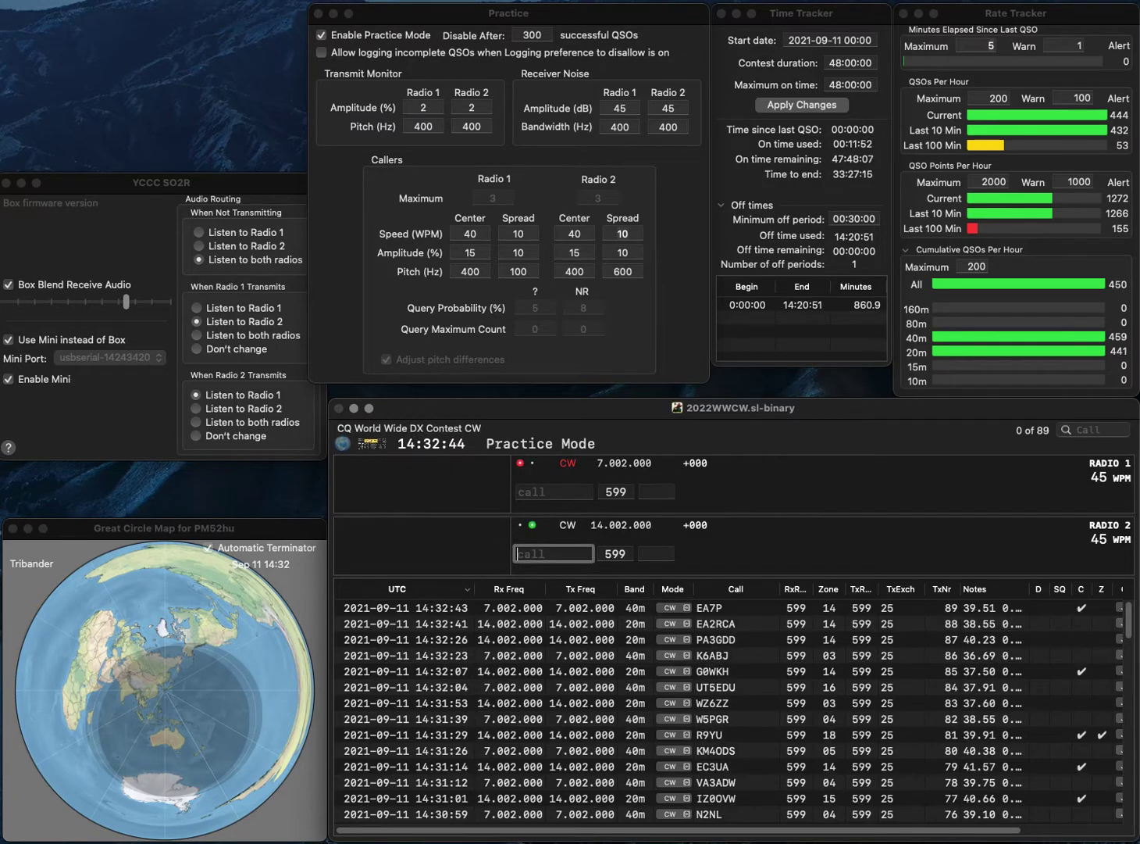
type("W1D")
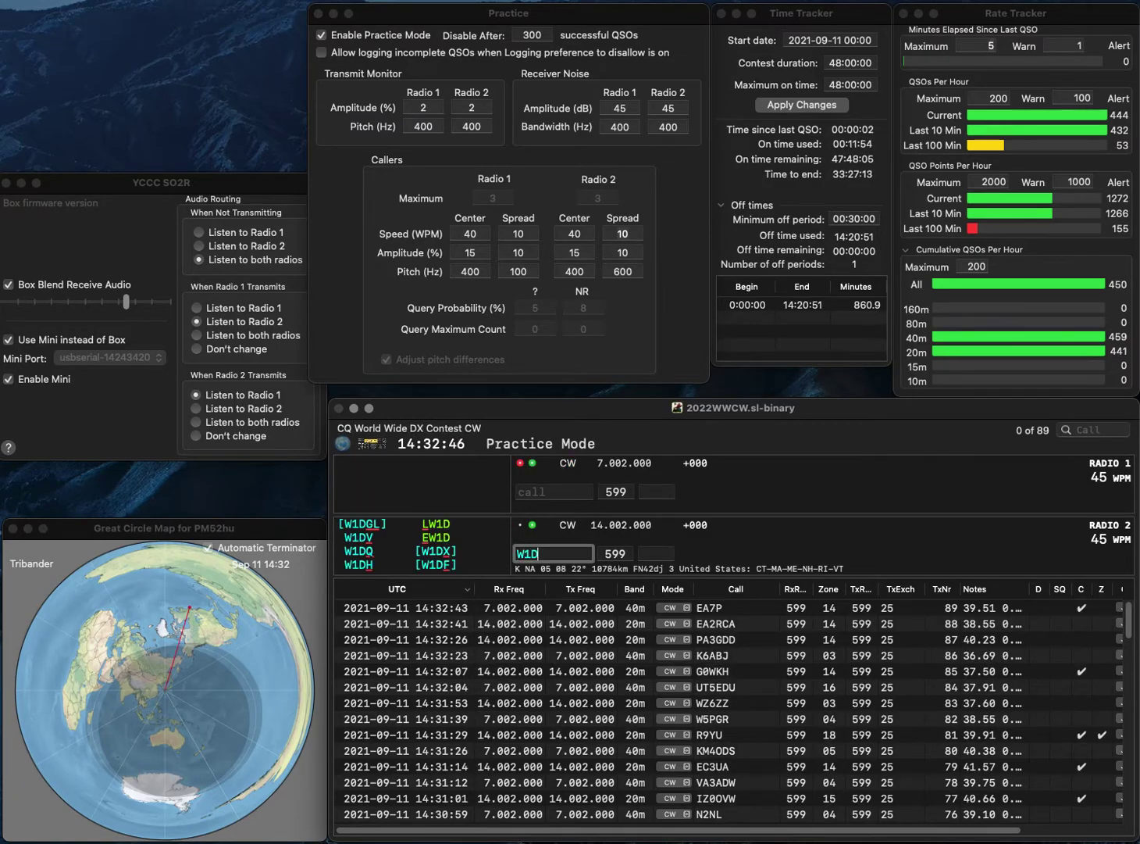
key("Return")
Send the call W4AQL on Radio 1 and the completed call W1DYJ on Radio 2, and log both contacts
type("W4AQL")
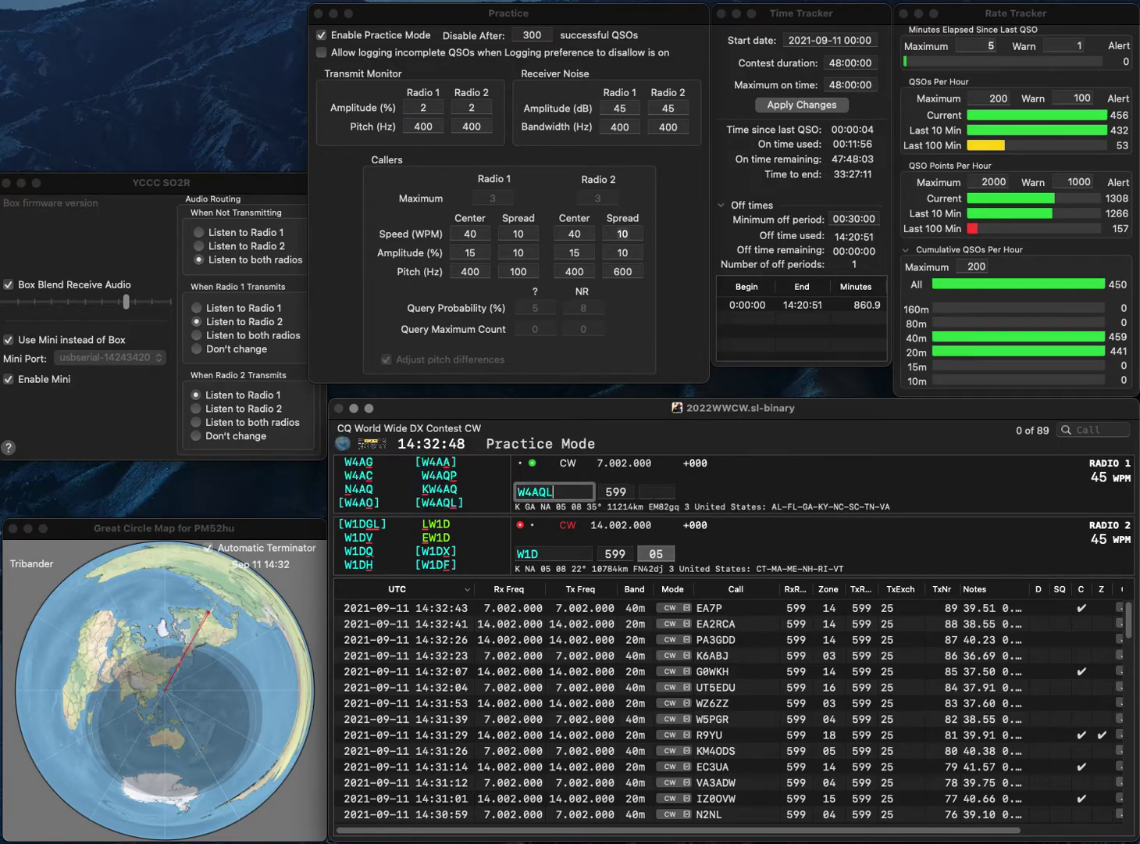
key("Return")
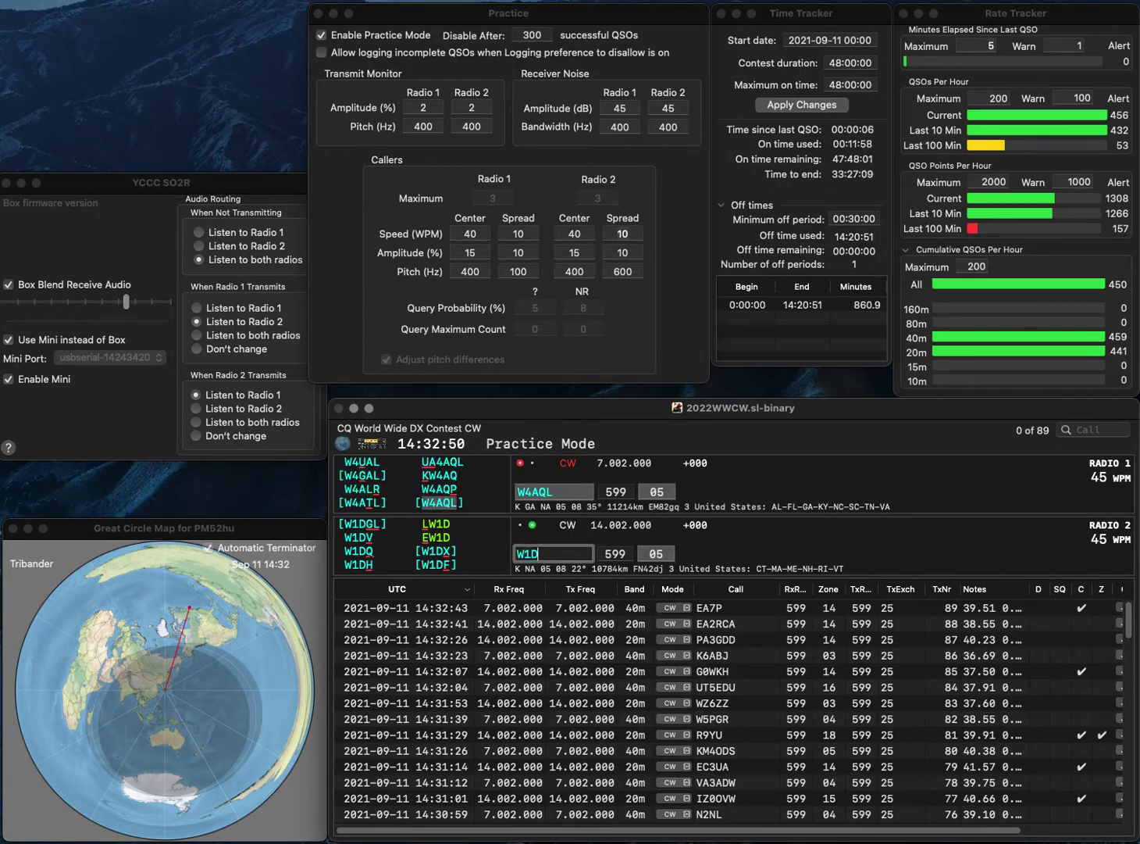
type("YJ")
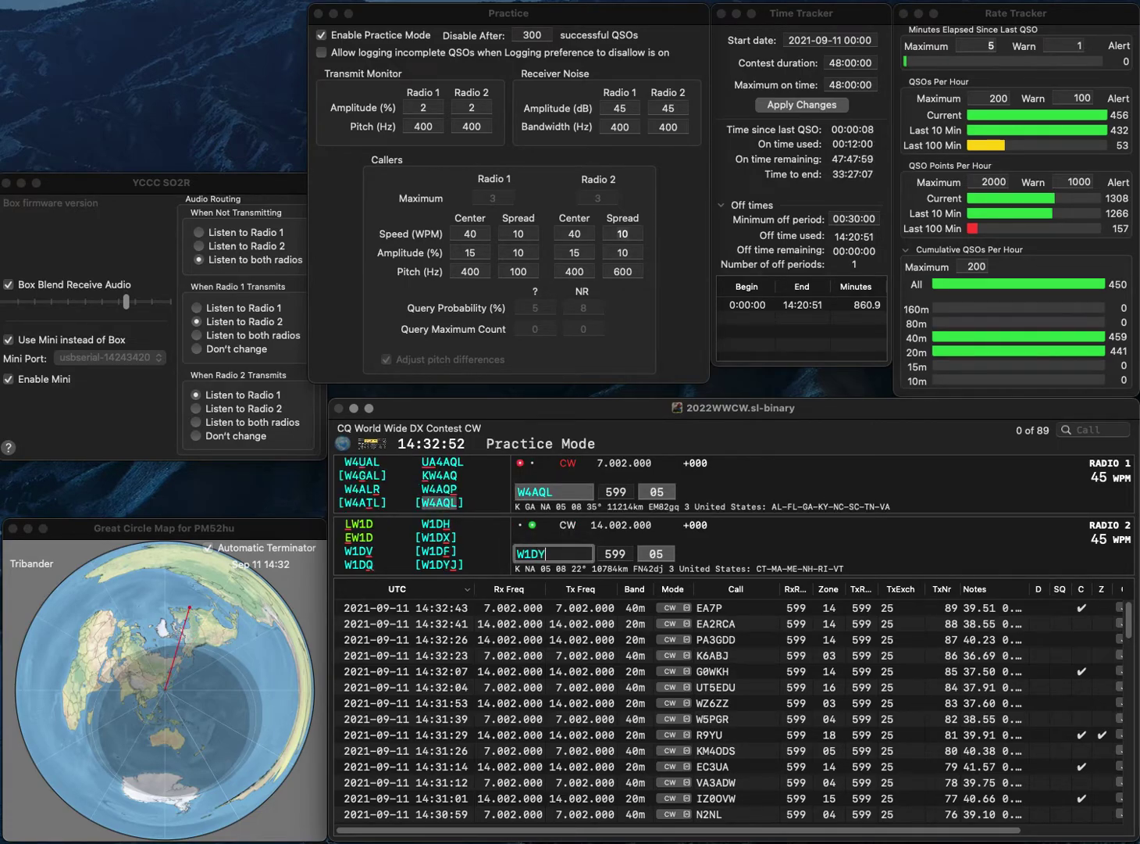
key("Return")
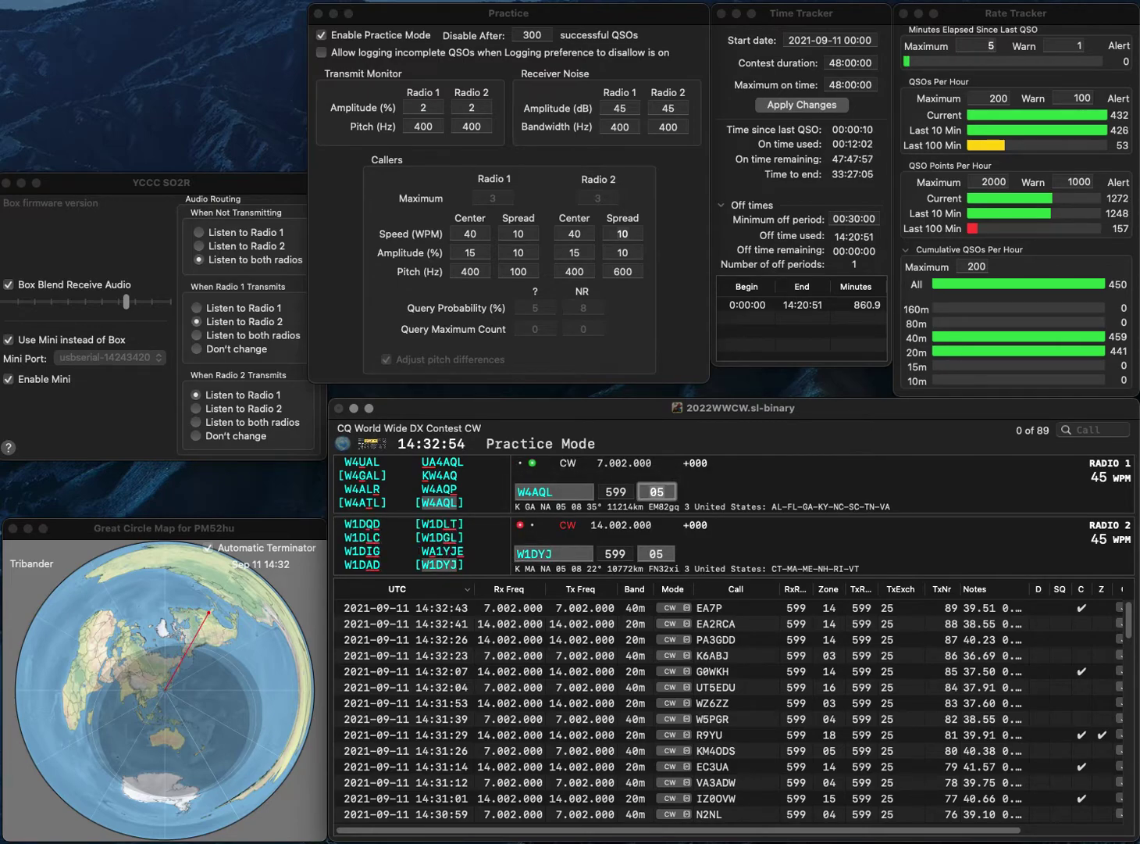
key("Return")
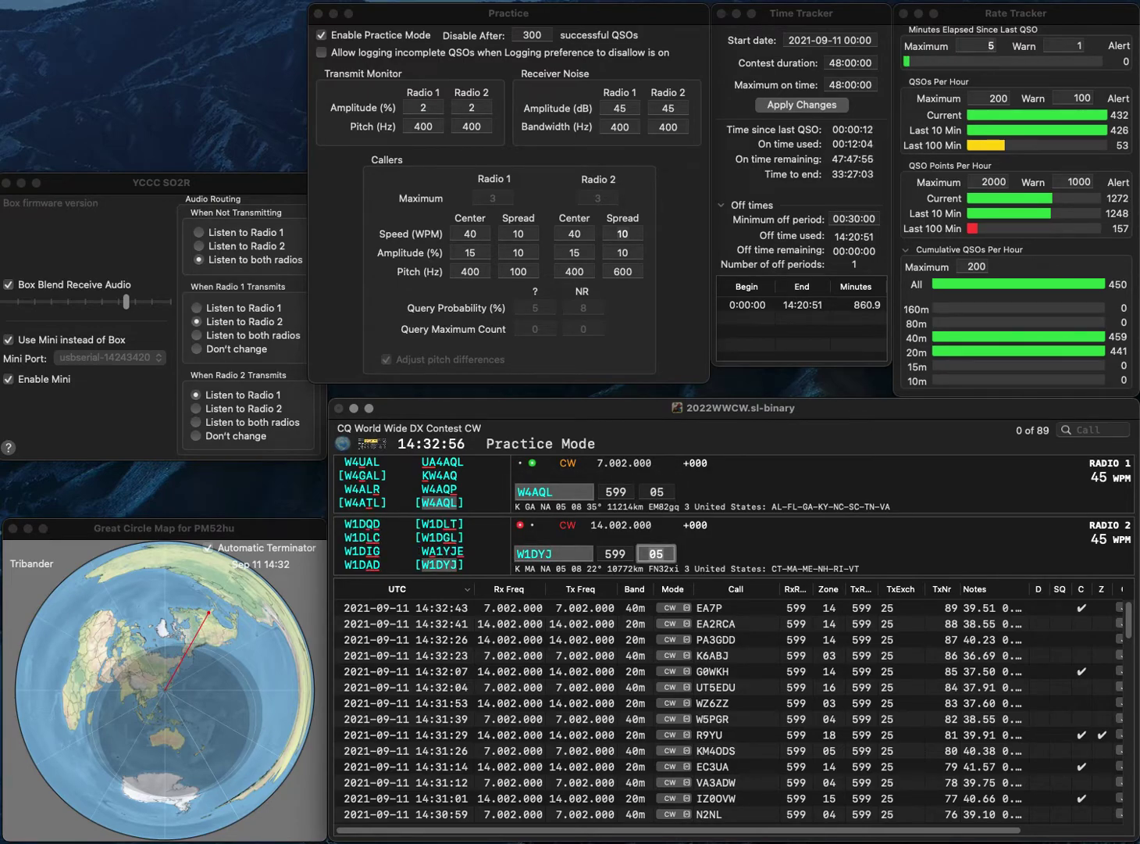
key("Return")
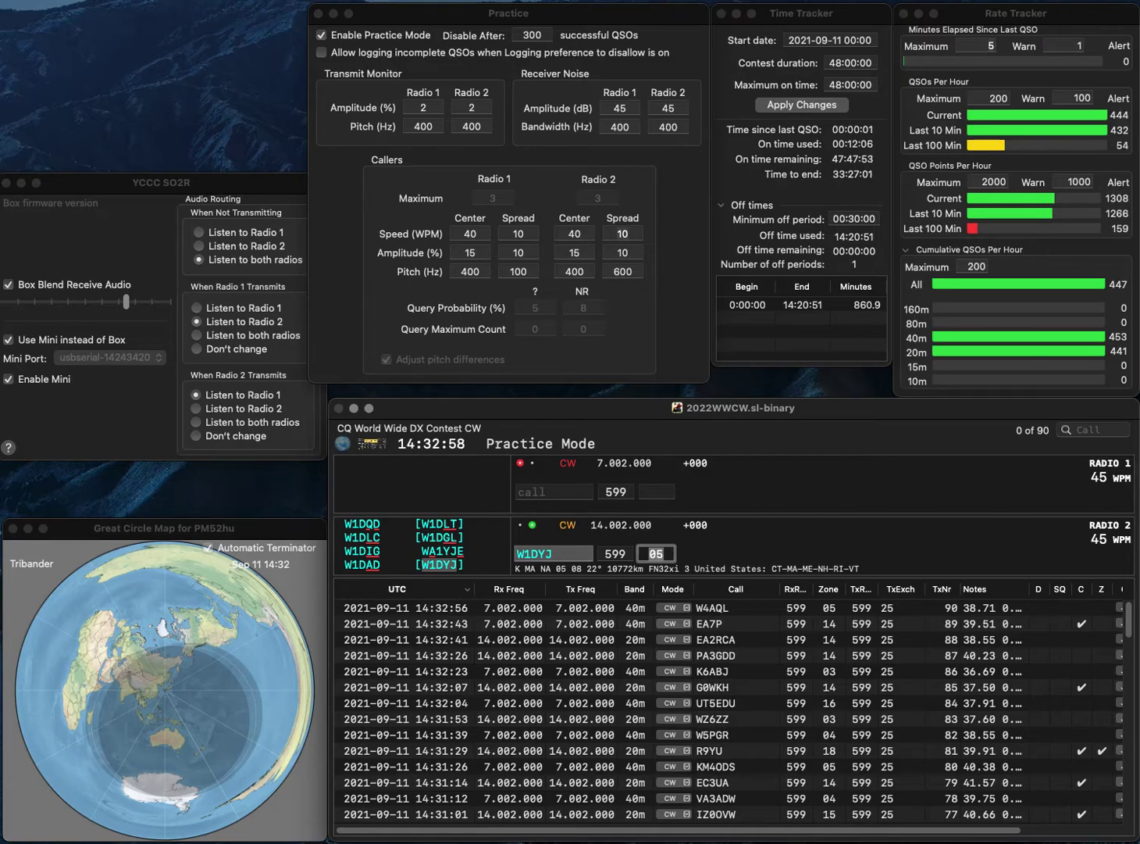
Enter V1GIC as the Radio 1 call, and enter VA3RAC on Radio 2 and send it
type("V1GIC")
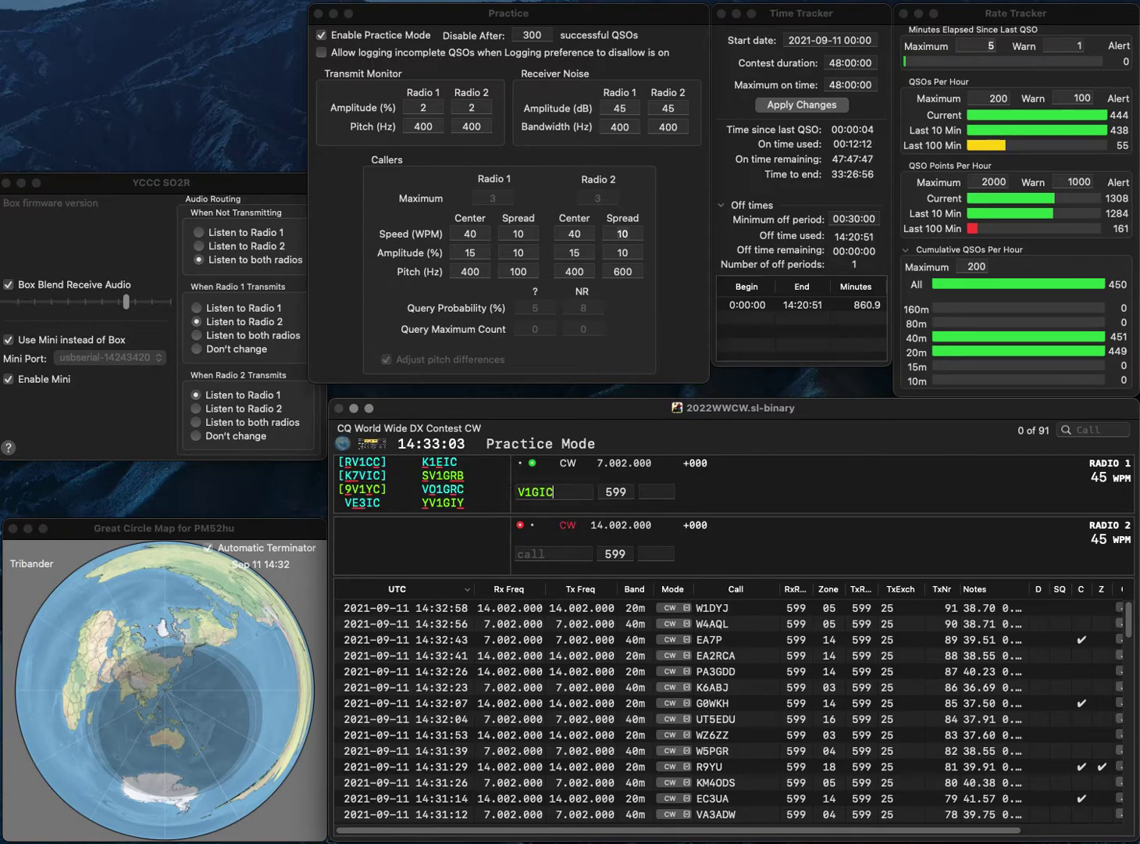
key("Return")
type("VA3RAC")
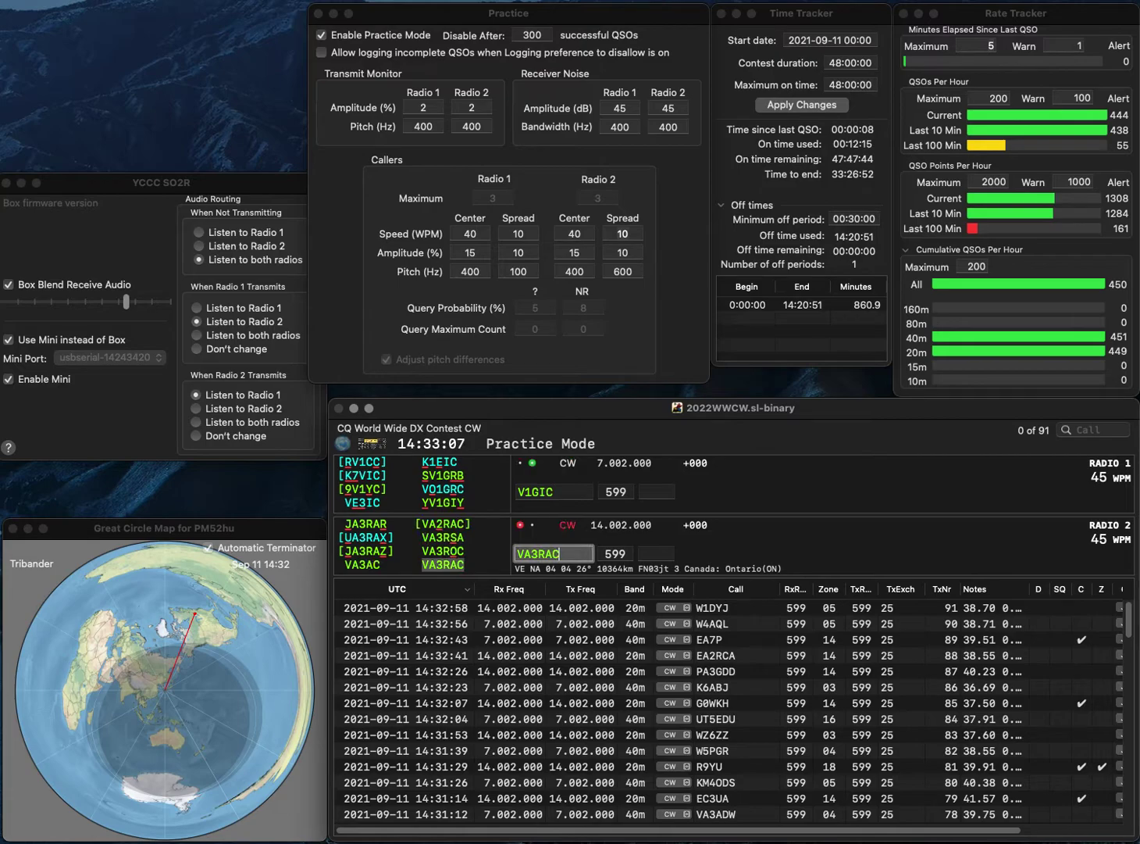
key("Return")
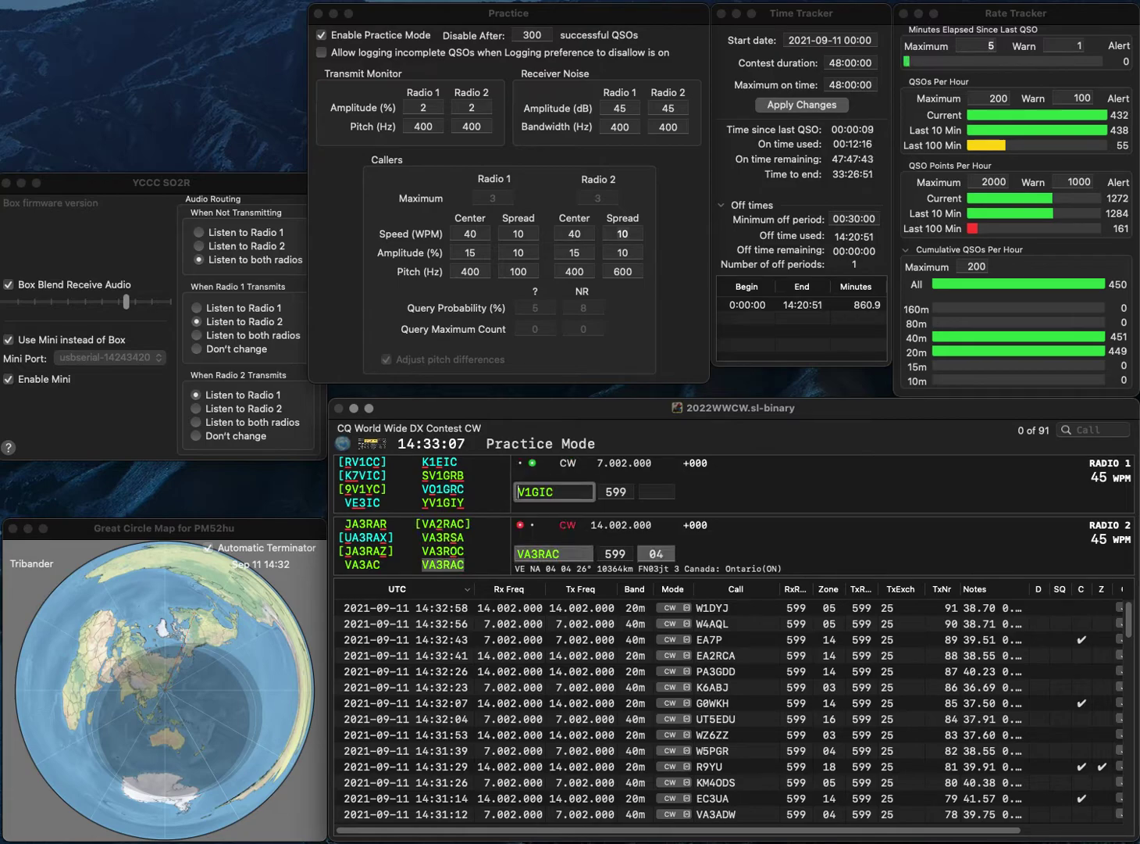
Correct the Radio 1 call to 4U1GSC and send it, and log the VA3RAC contact on Radio 2
type("U")
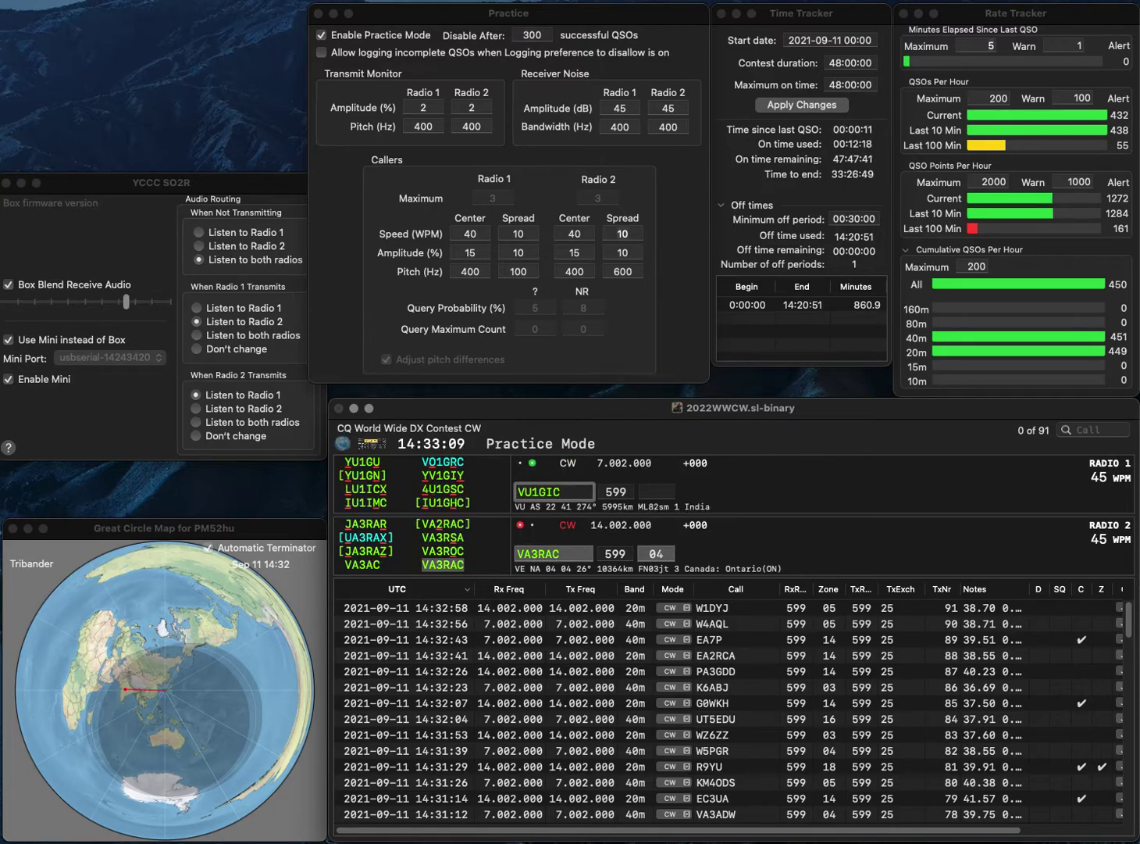
key("Left")
key("BackSpace")
type("S")
key("Home")
key("Delete")
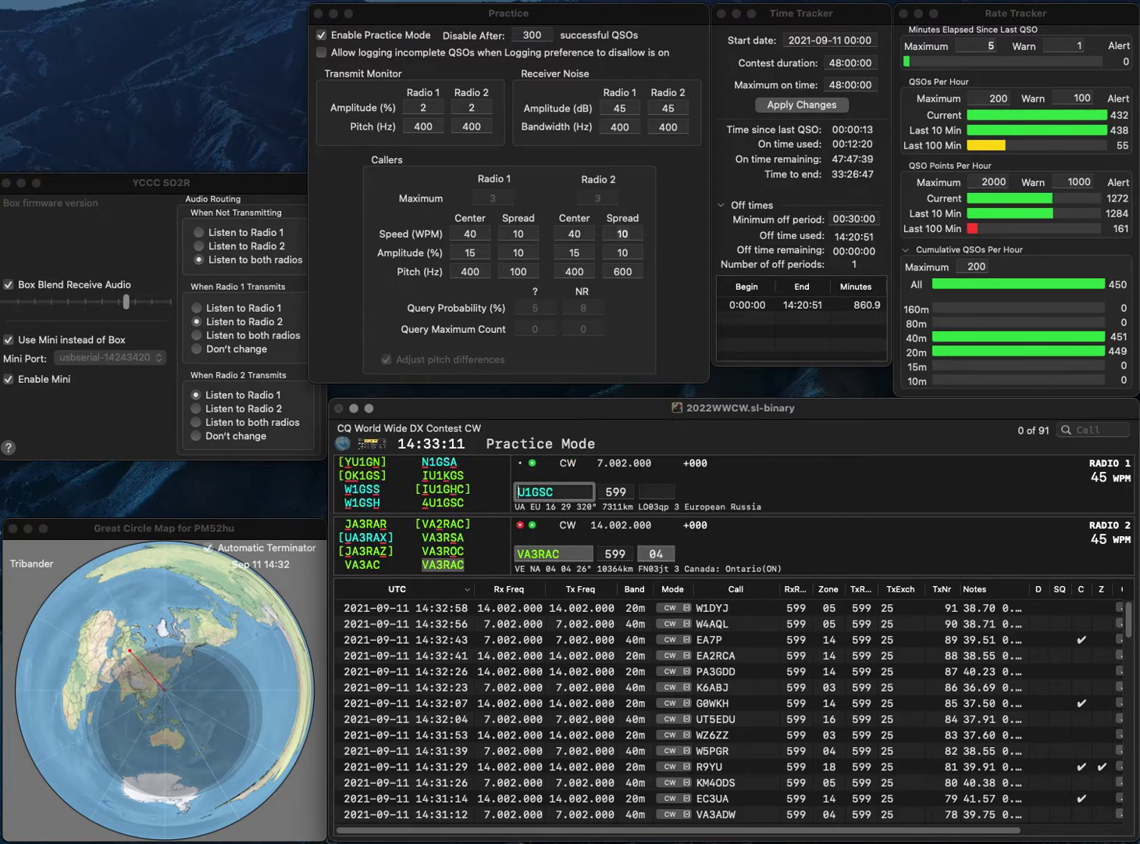
key("Return")
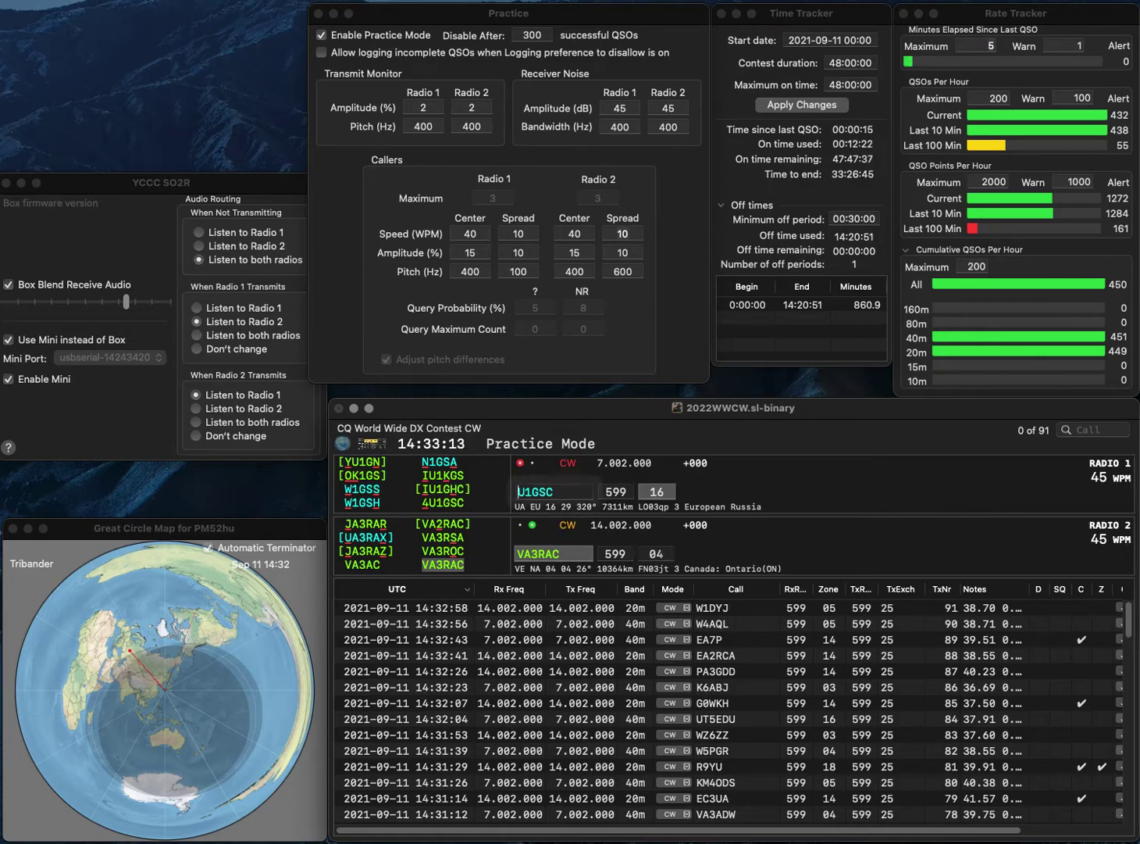
type("4")
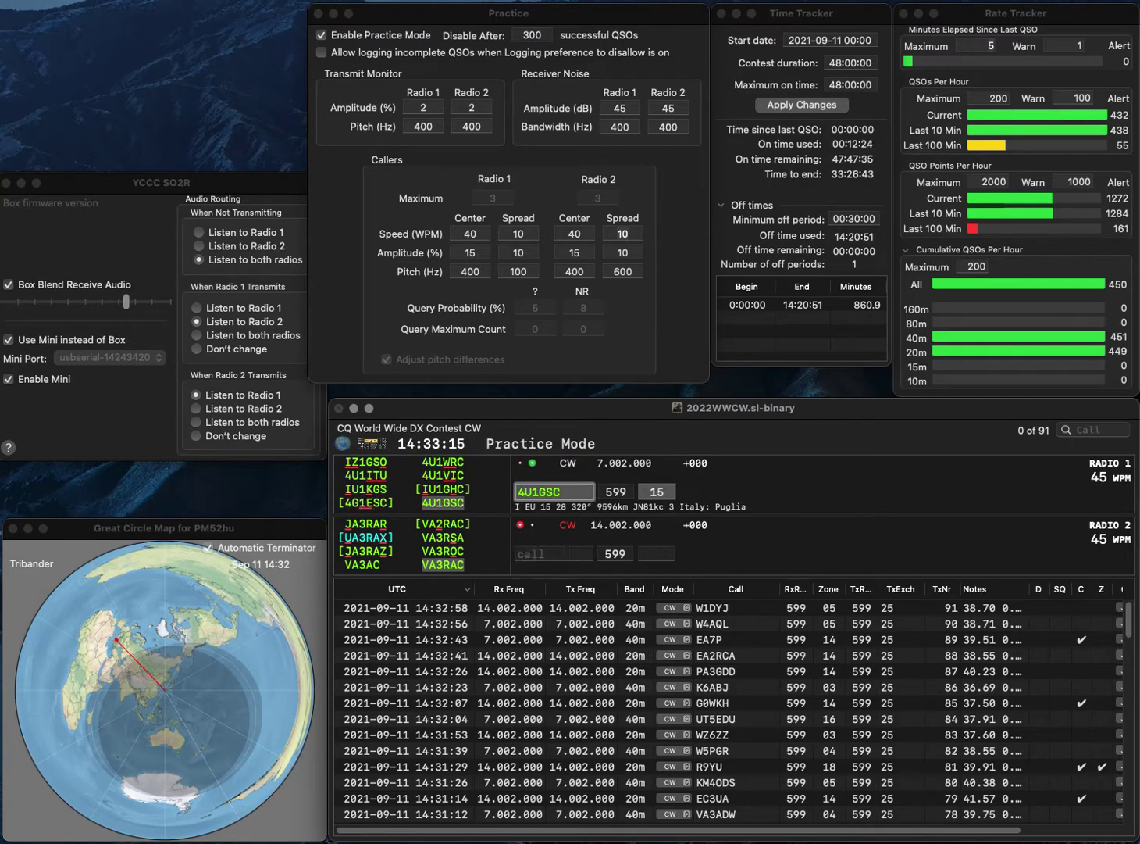
key("Down")
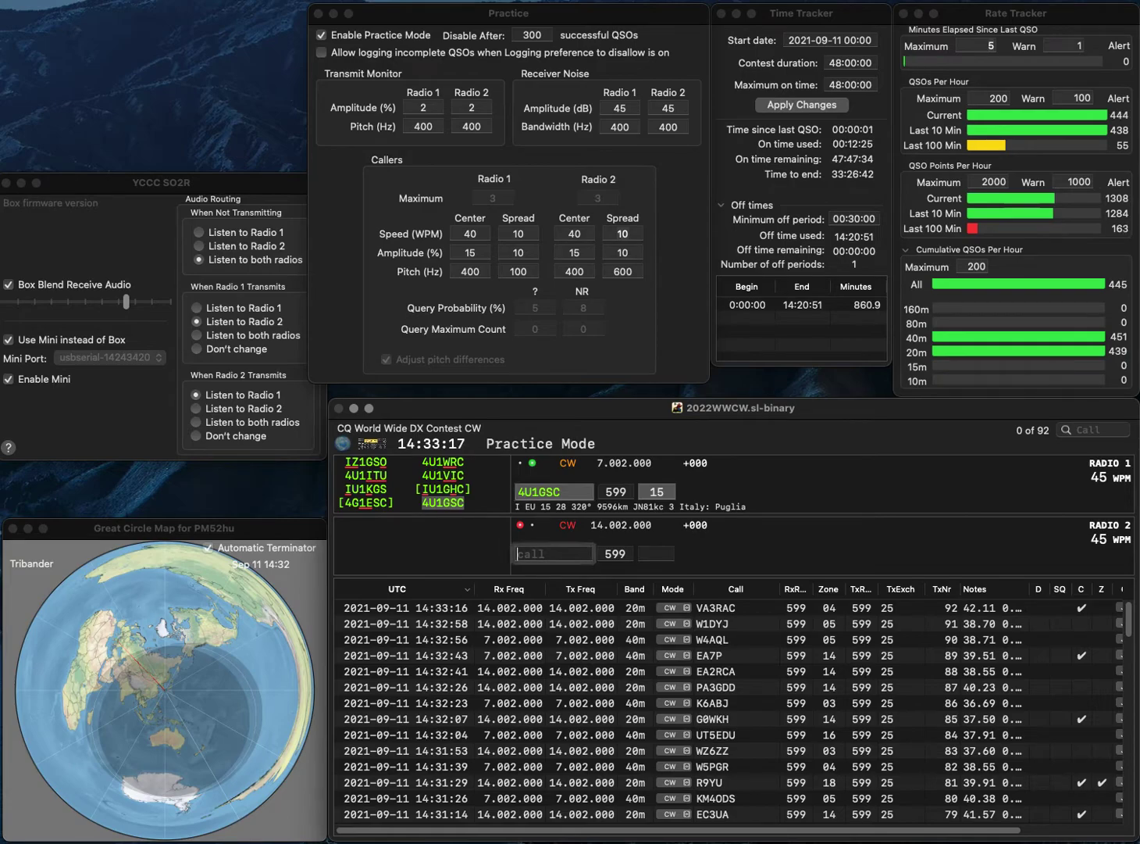
type("NS")
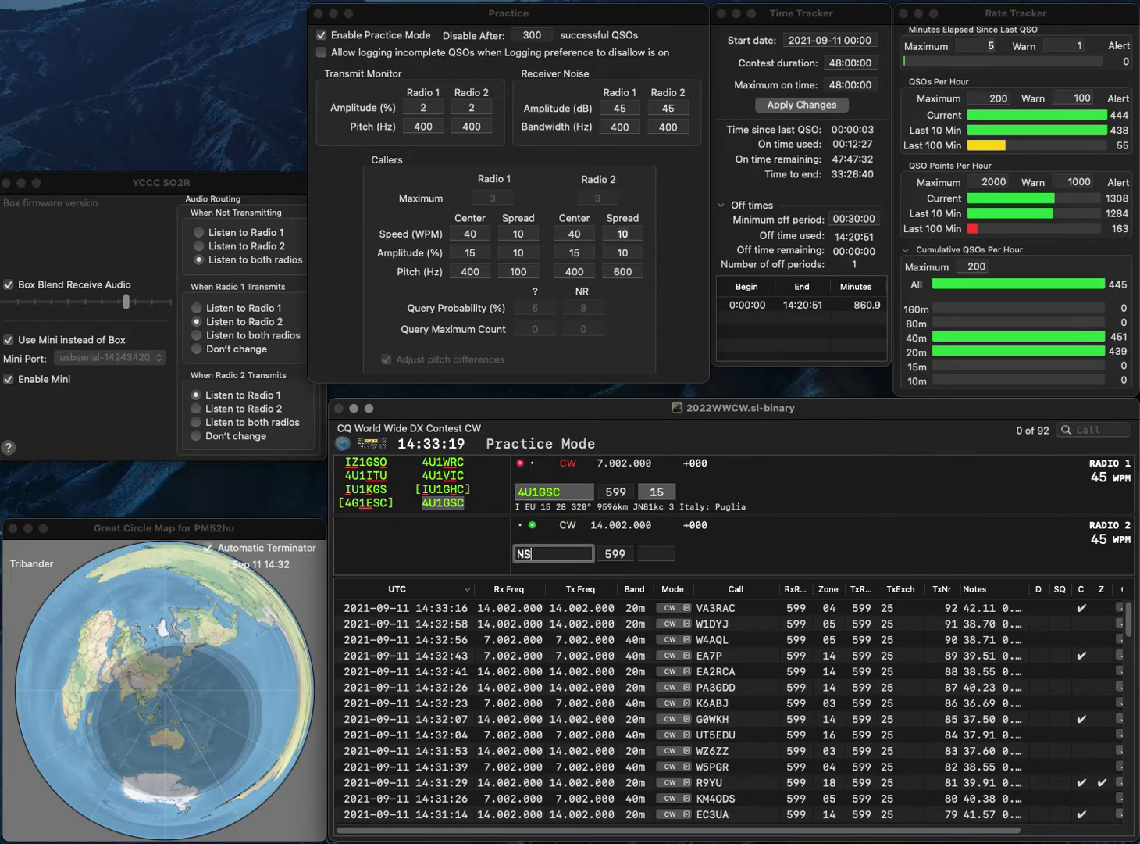
type("6NJ/W6")
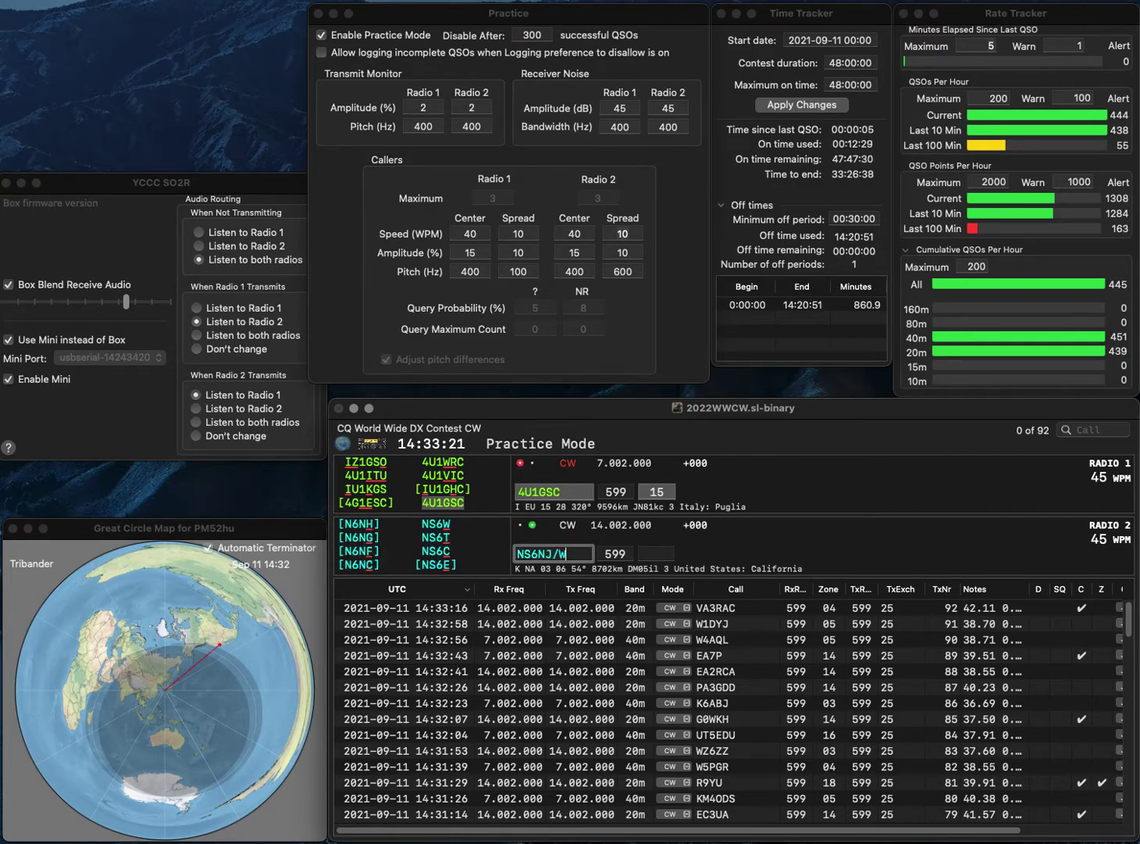
key("Home")
key("Delete")
key("Delete")
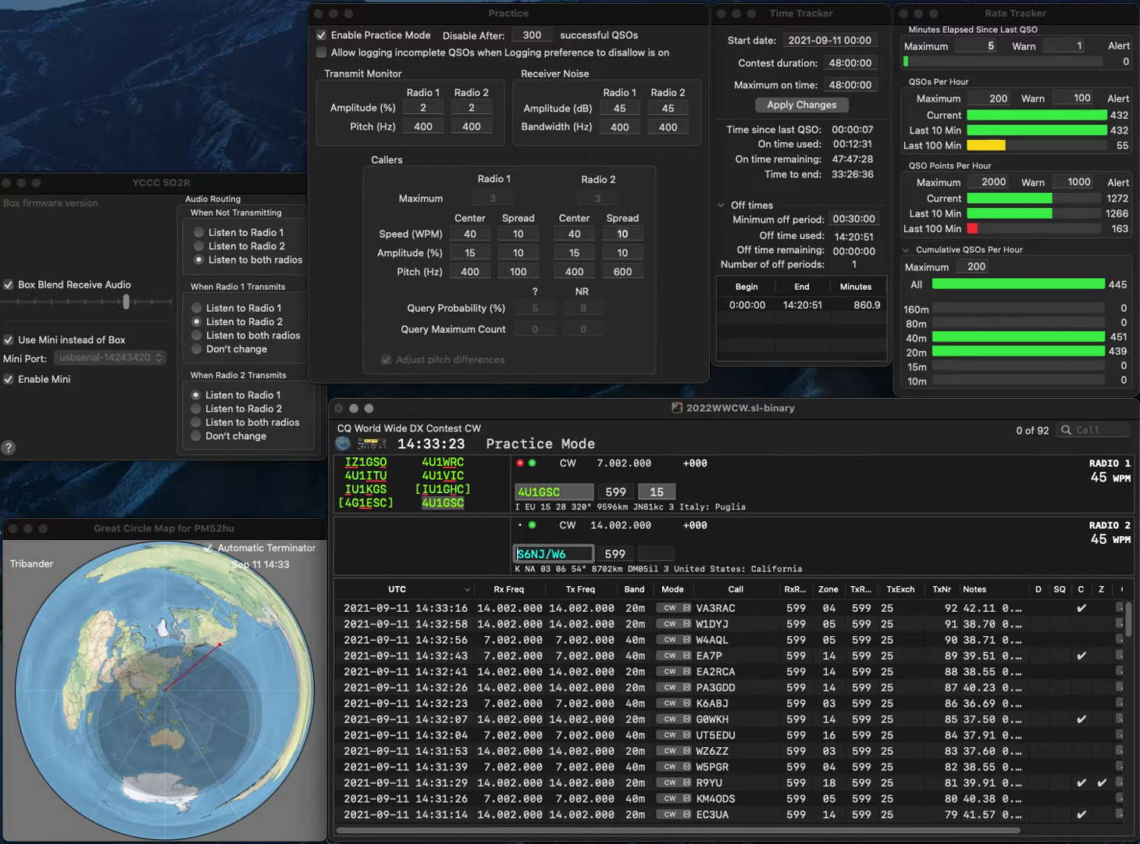
type("NH")
key("Return")
key("Return")
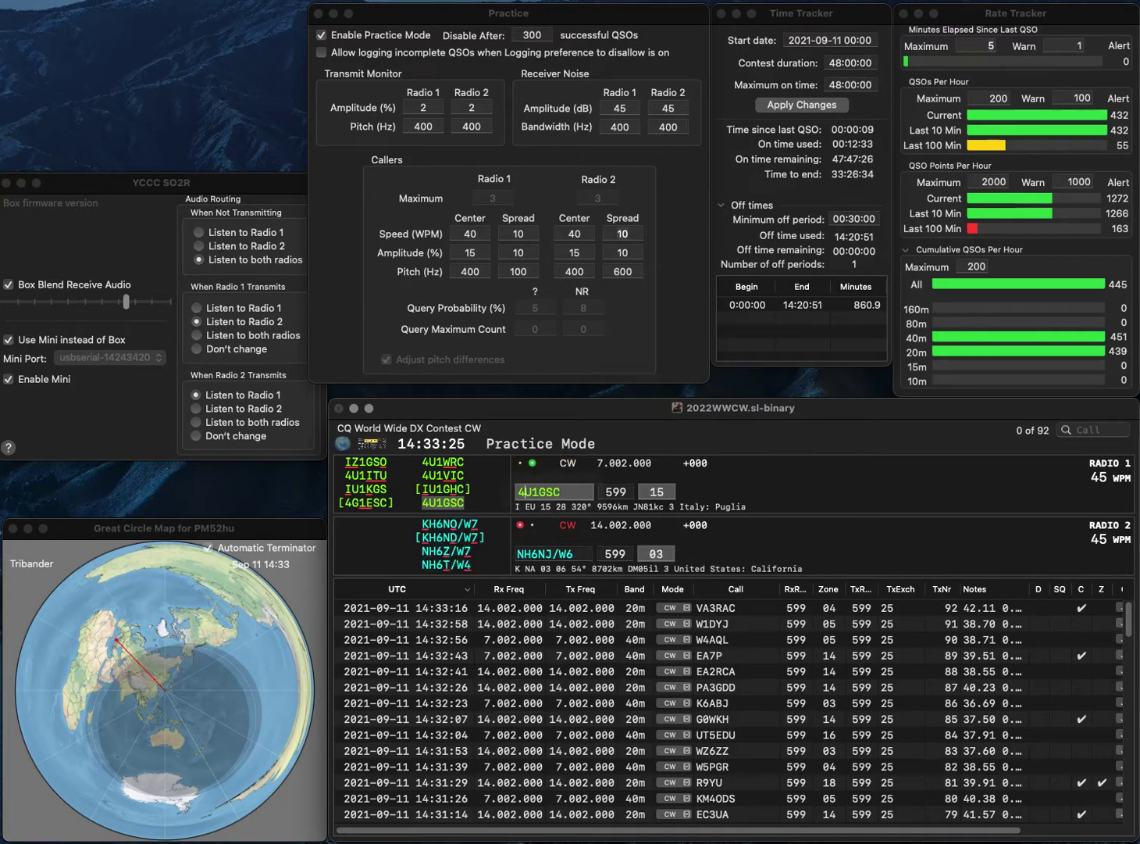
key("Tab")
key("Return")
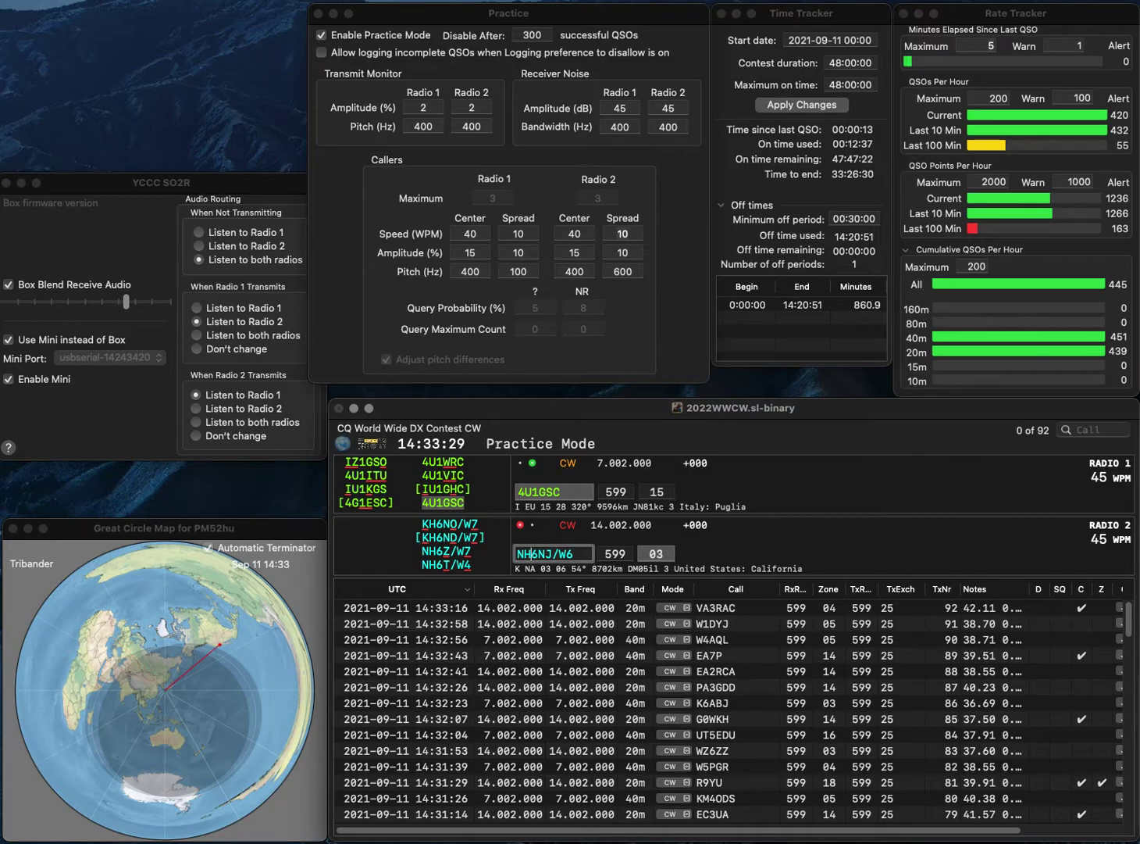
key("BackSpace")
type("7")
key("Return")
type("K700")
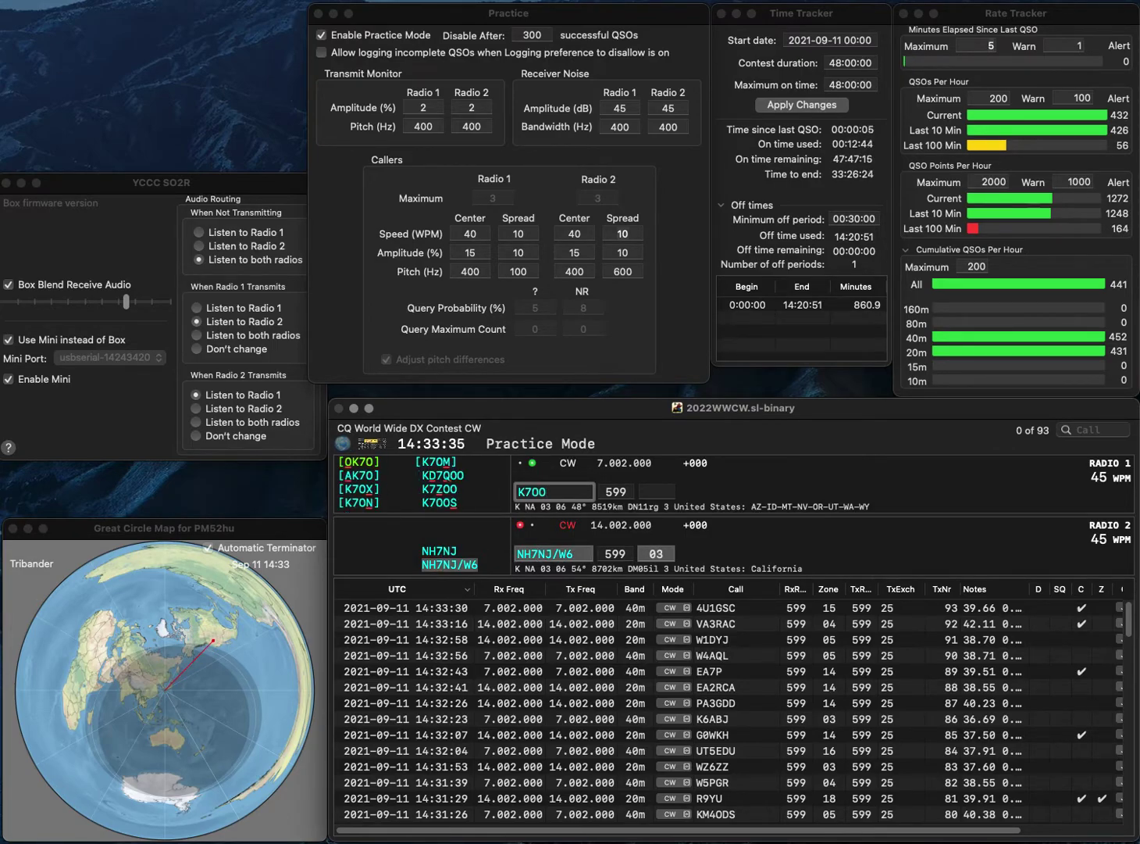
type("S")
key("Return")
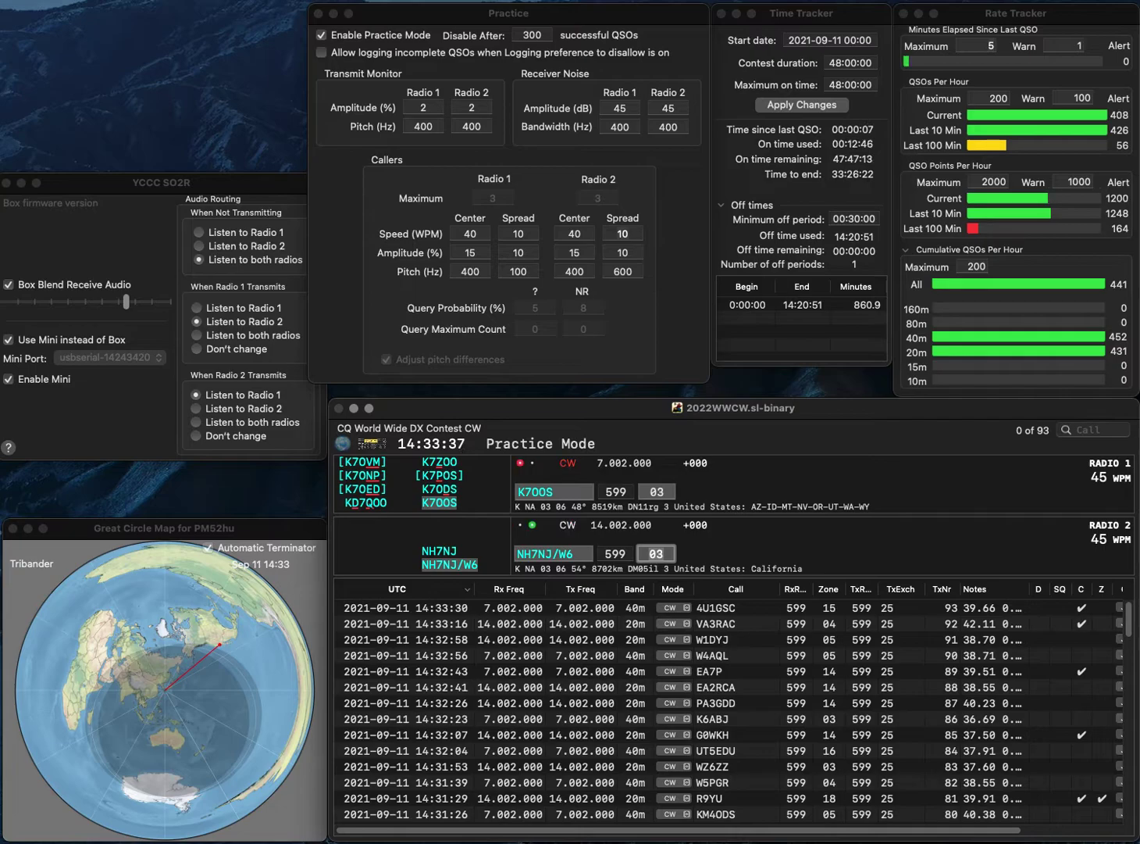
key("Return")
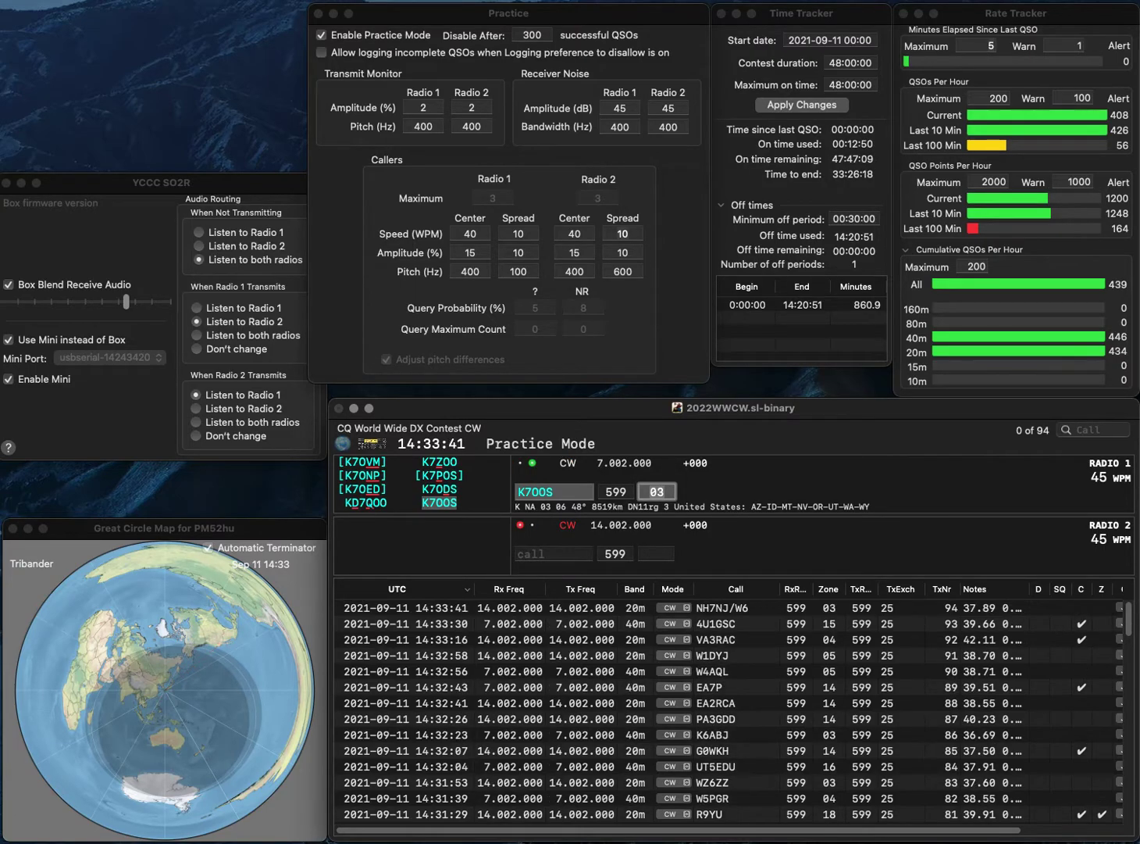
key("Return")
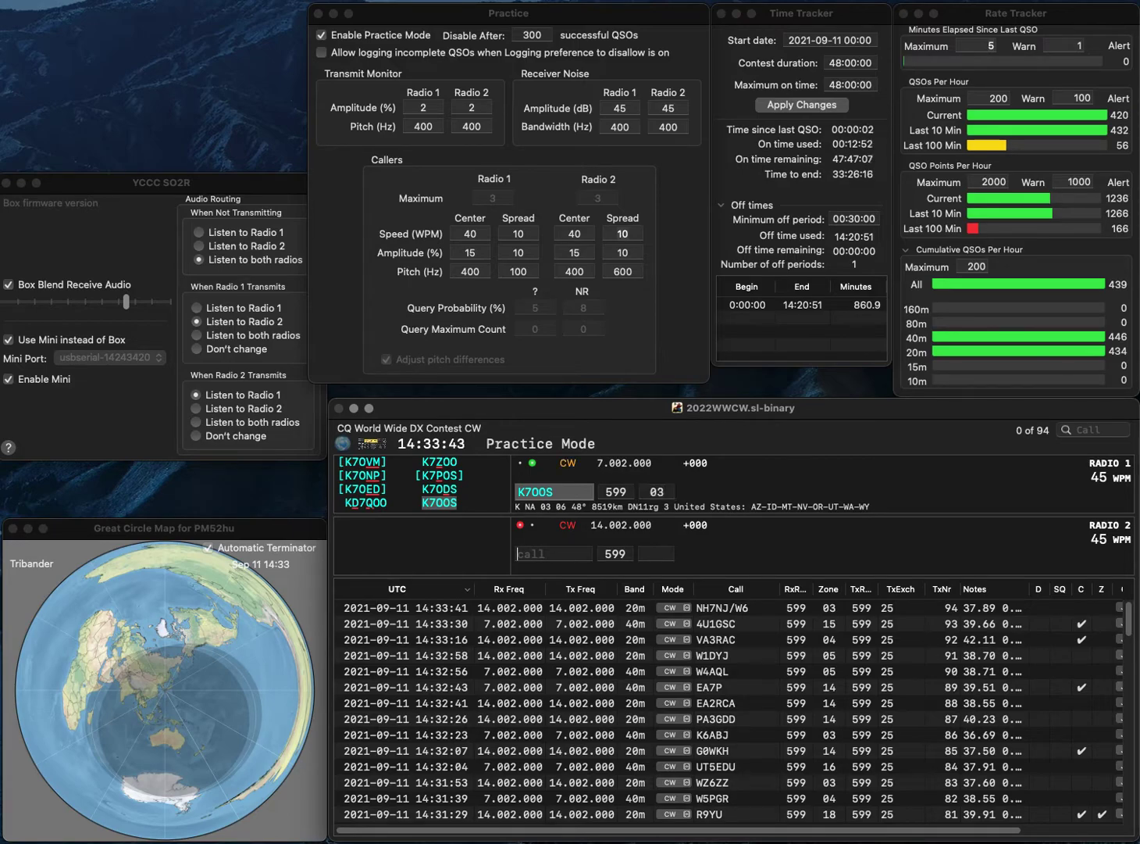
type("K0GV")
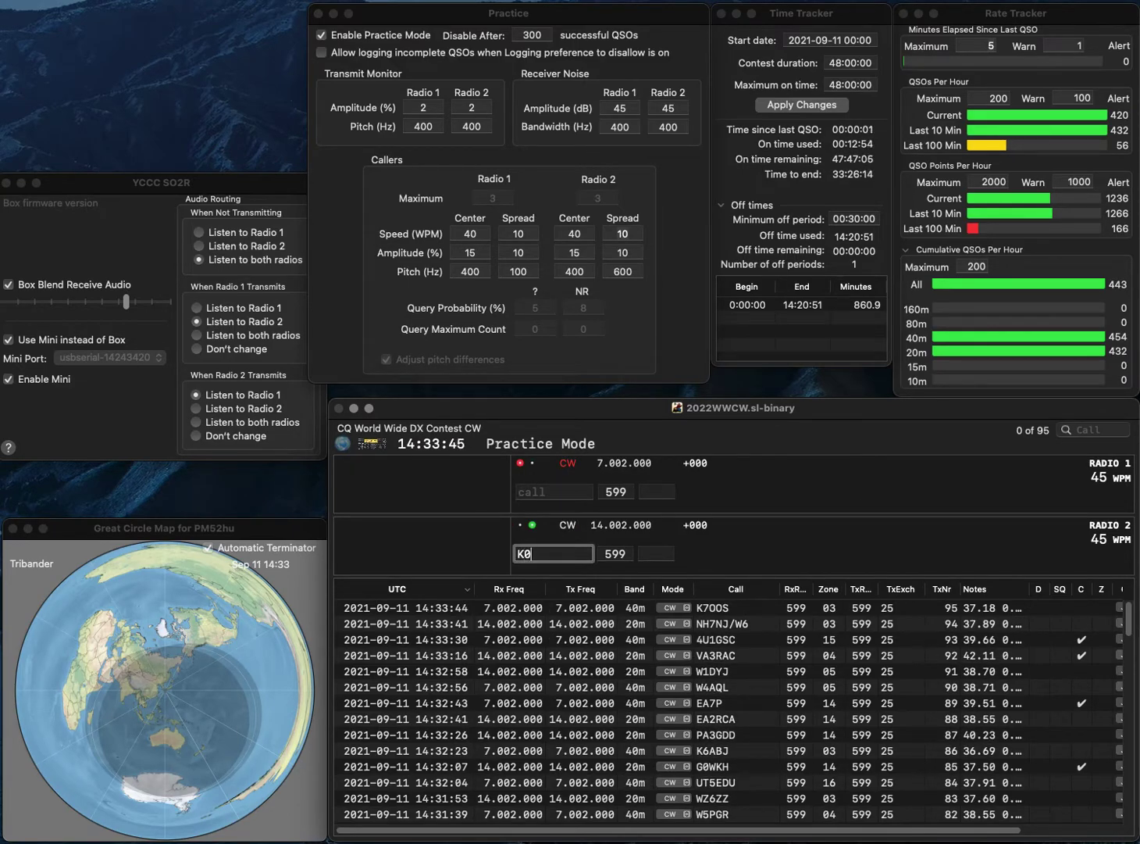
key("Return")
type("YO3JF")
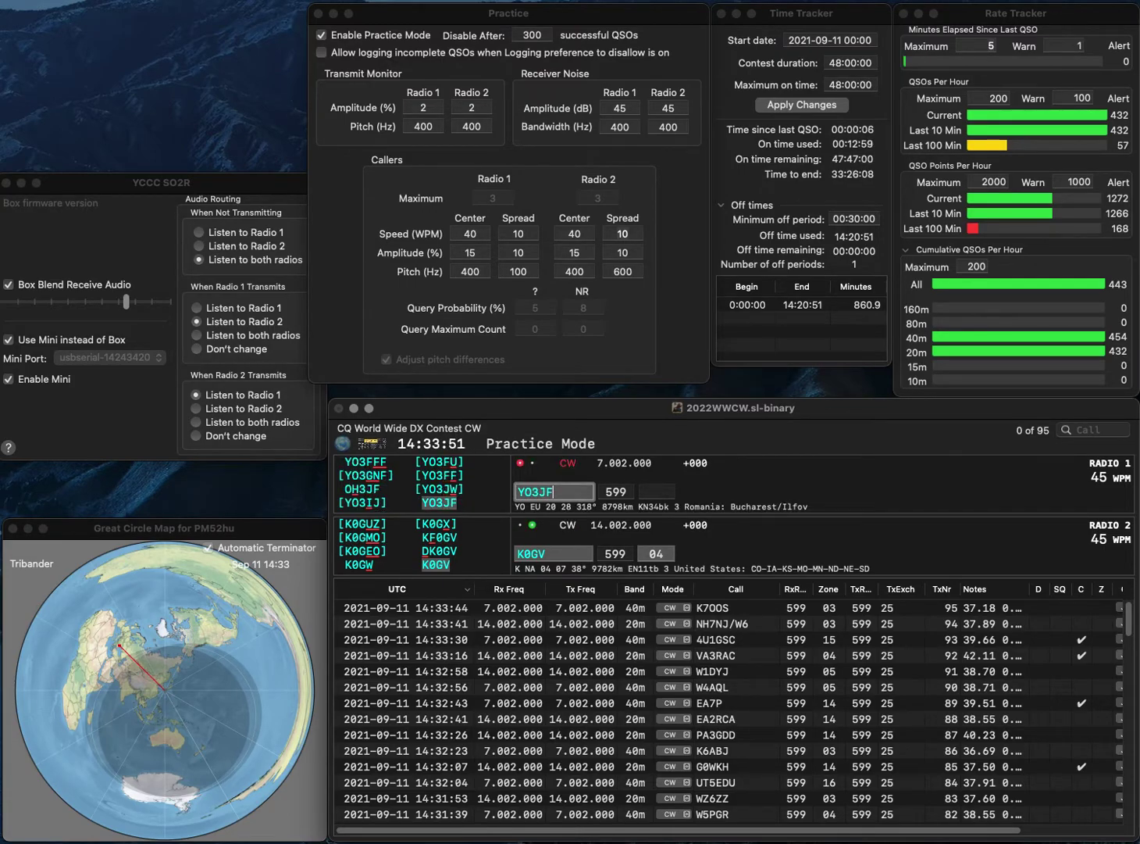
key("Return")
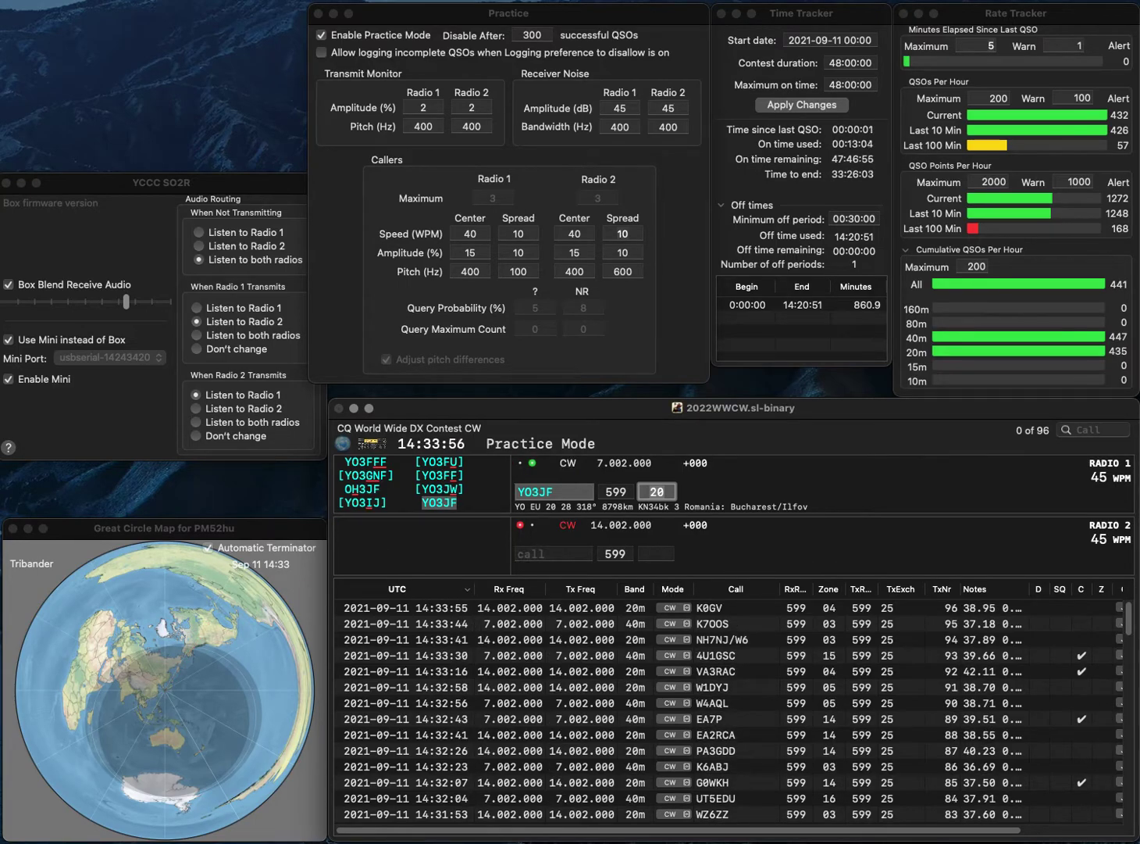
key("Return")
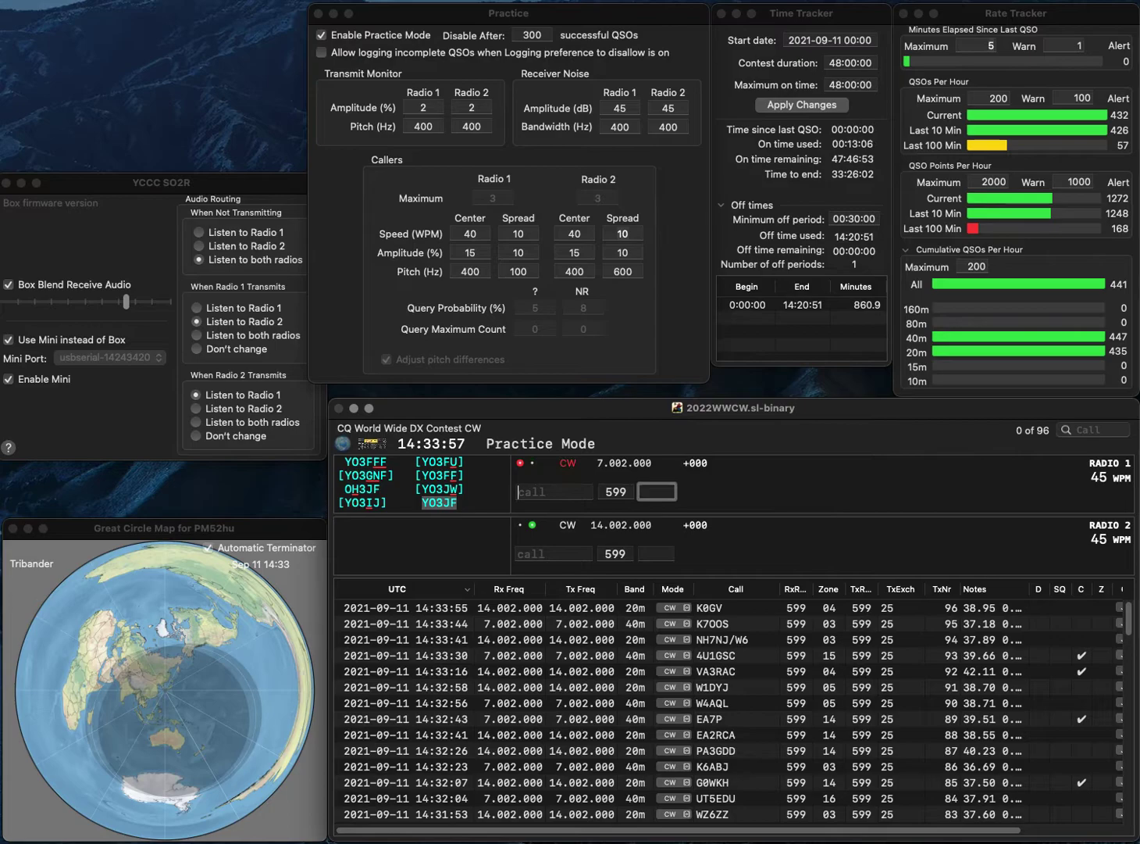
type("N8OT")
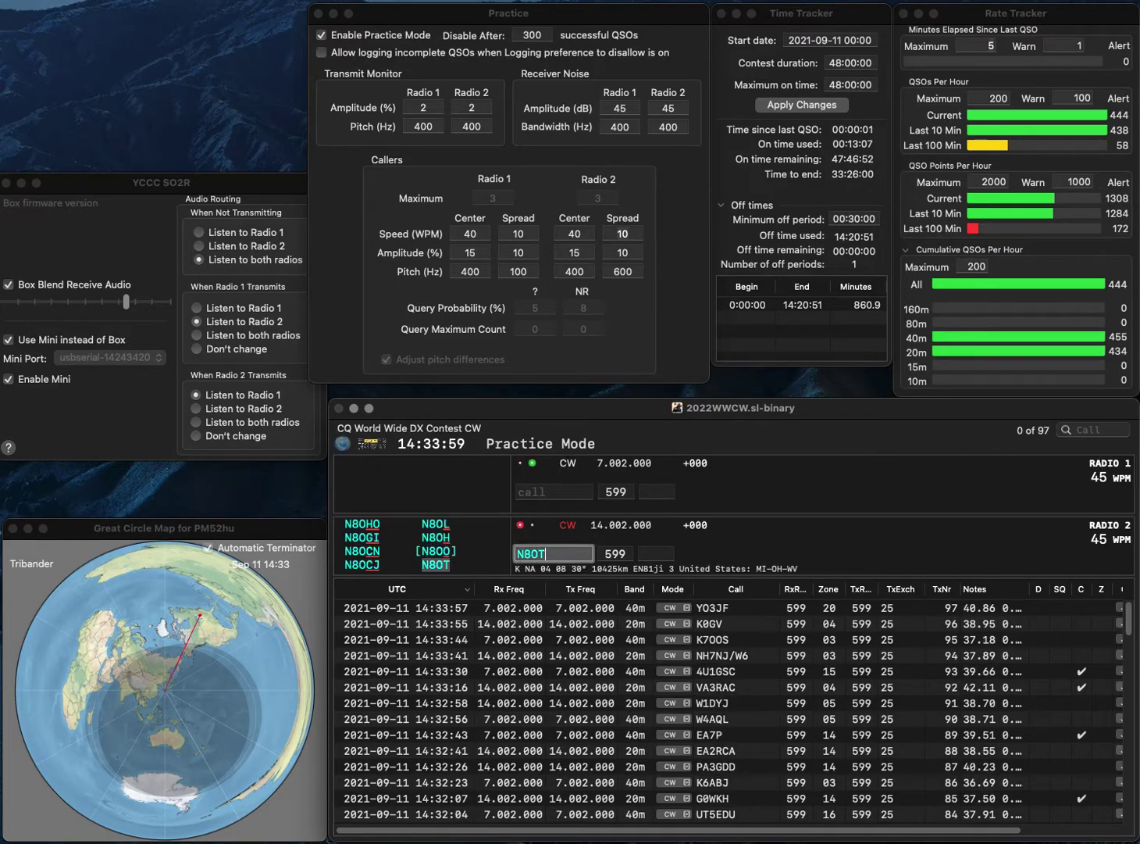
key("Return")
type("W9MAK")
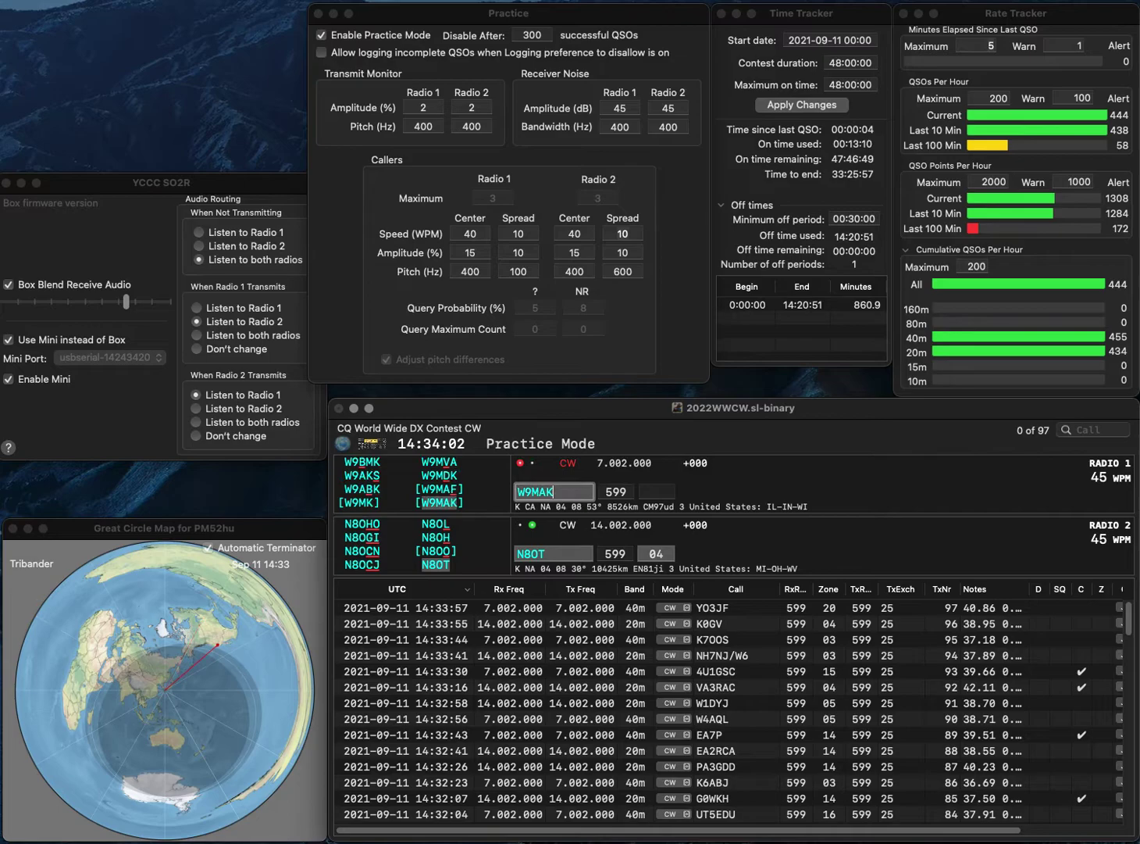
key("Return")
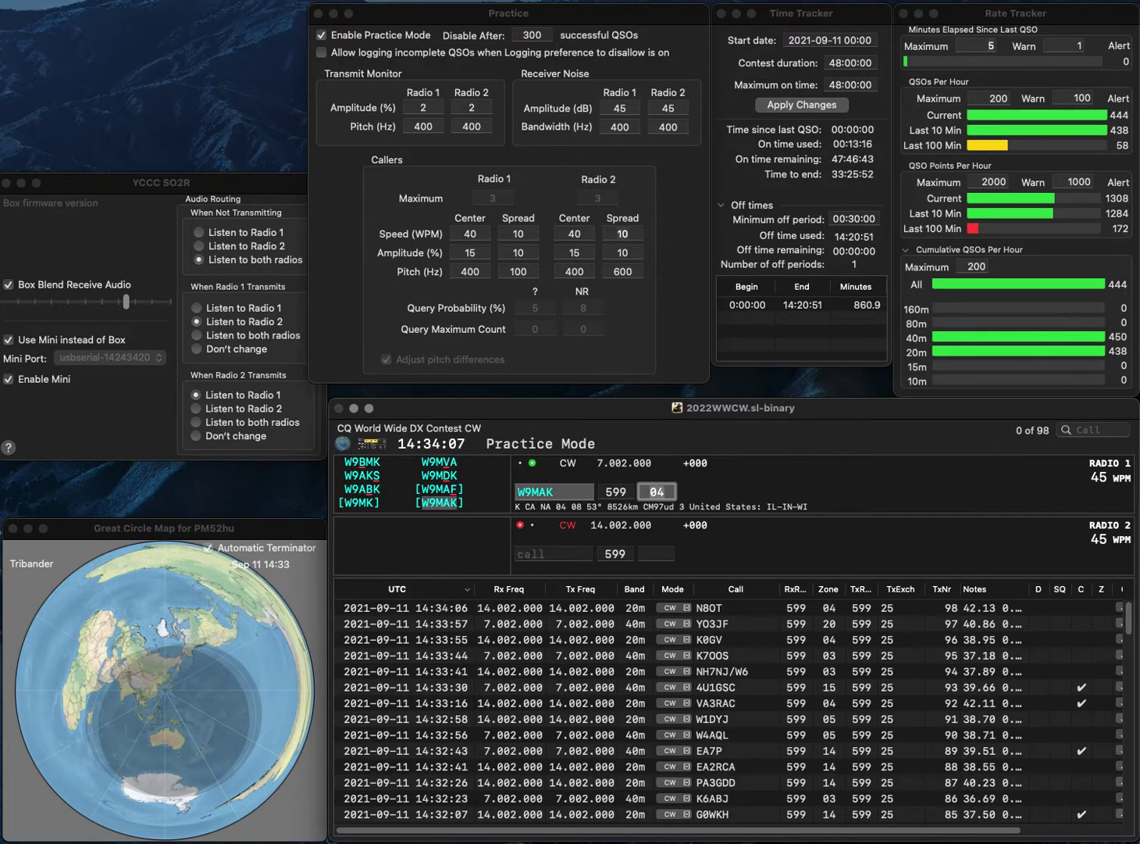
key("Return")
Work JE2PHJ on Radio 2 and SN2N on Radio 1, entering 2N before its SN prefix, and log both contacts
type("JE2PH")
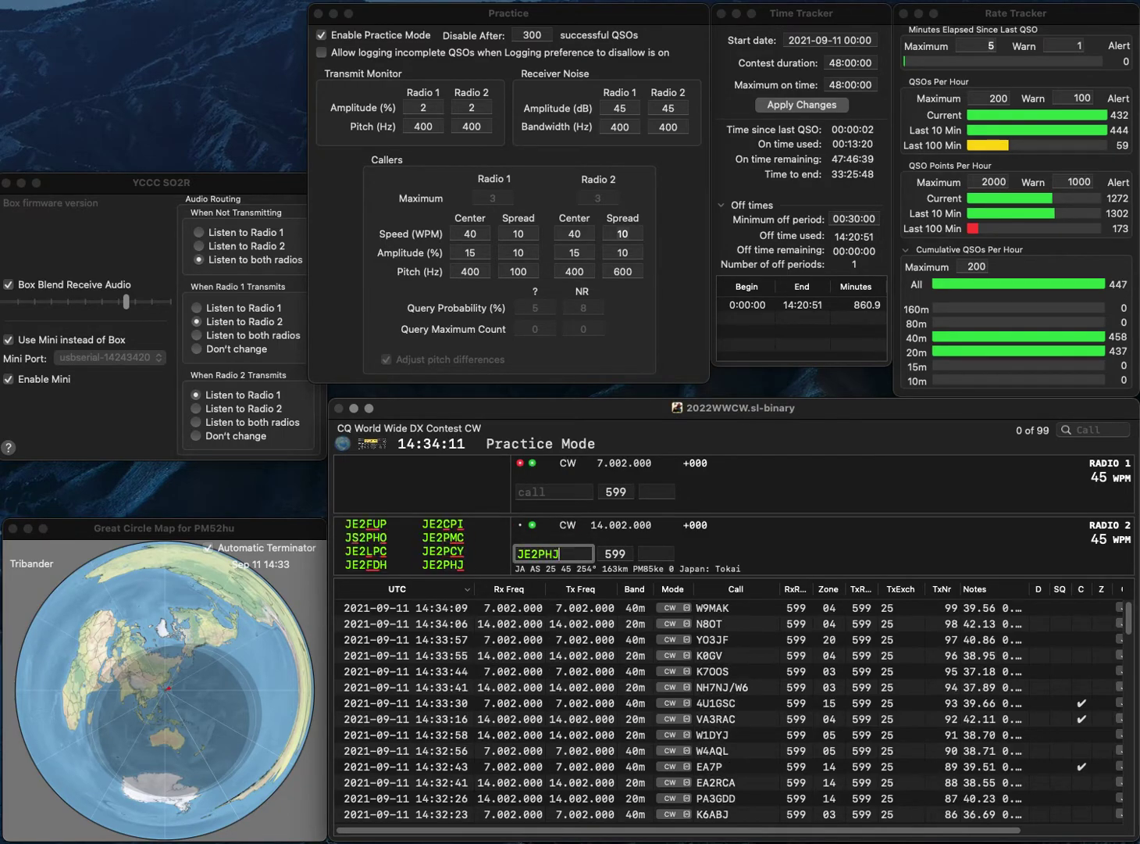
type("J")
key("Return")
type("2N")
key("Left")
key("Left")
type("SN")
key("Return")
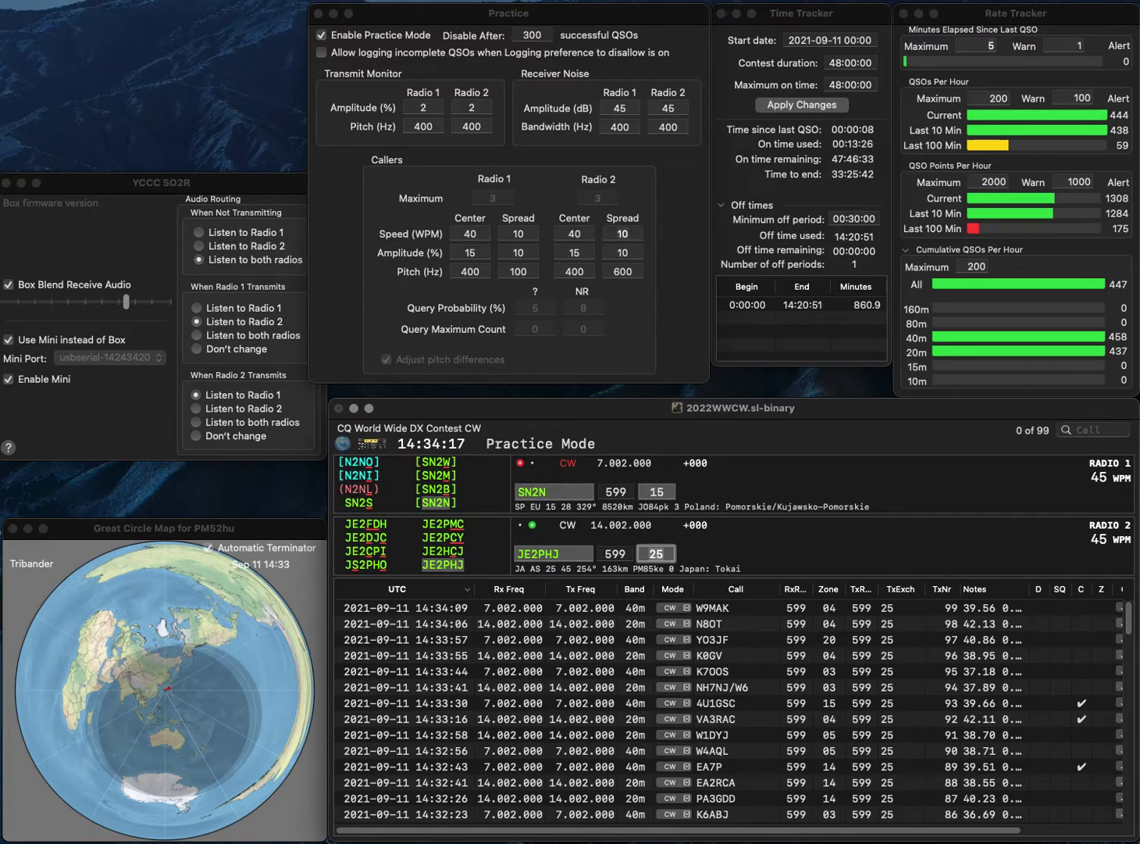
key("Return")
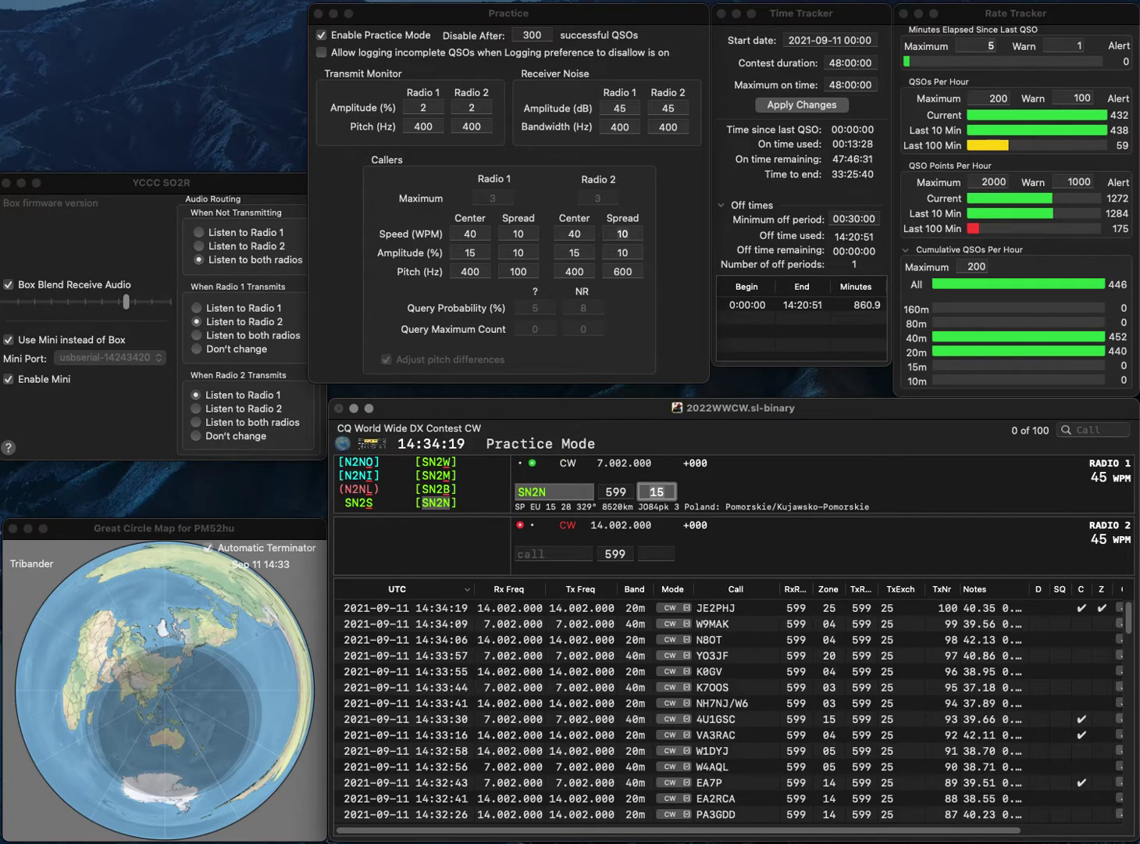
key("Return")
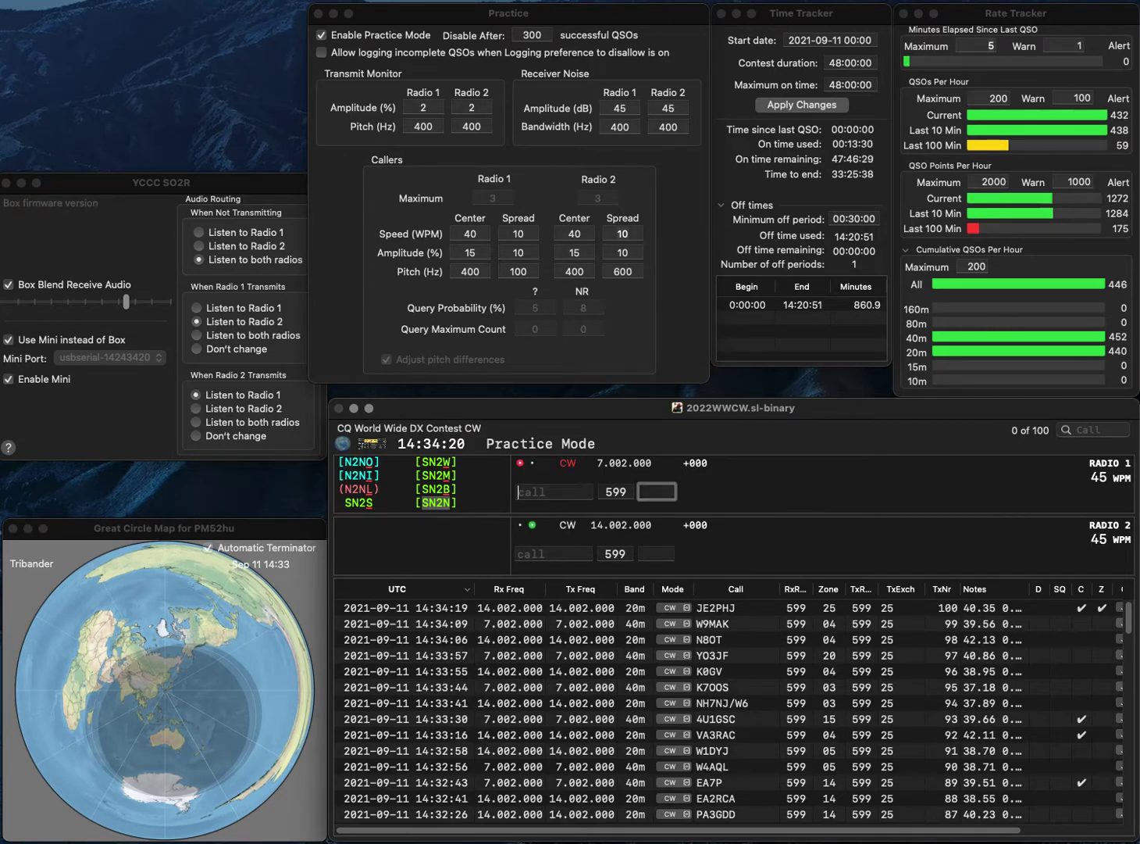
type("YT7AW")
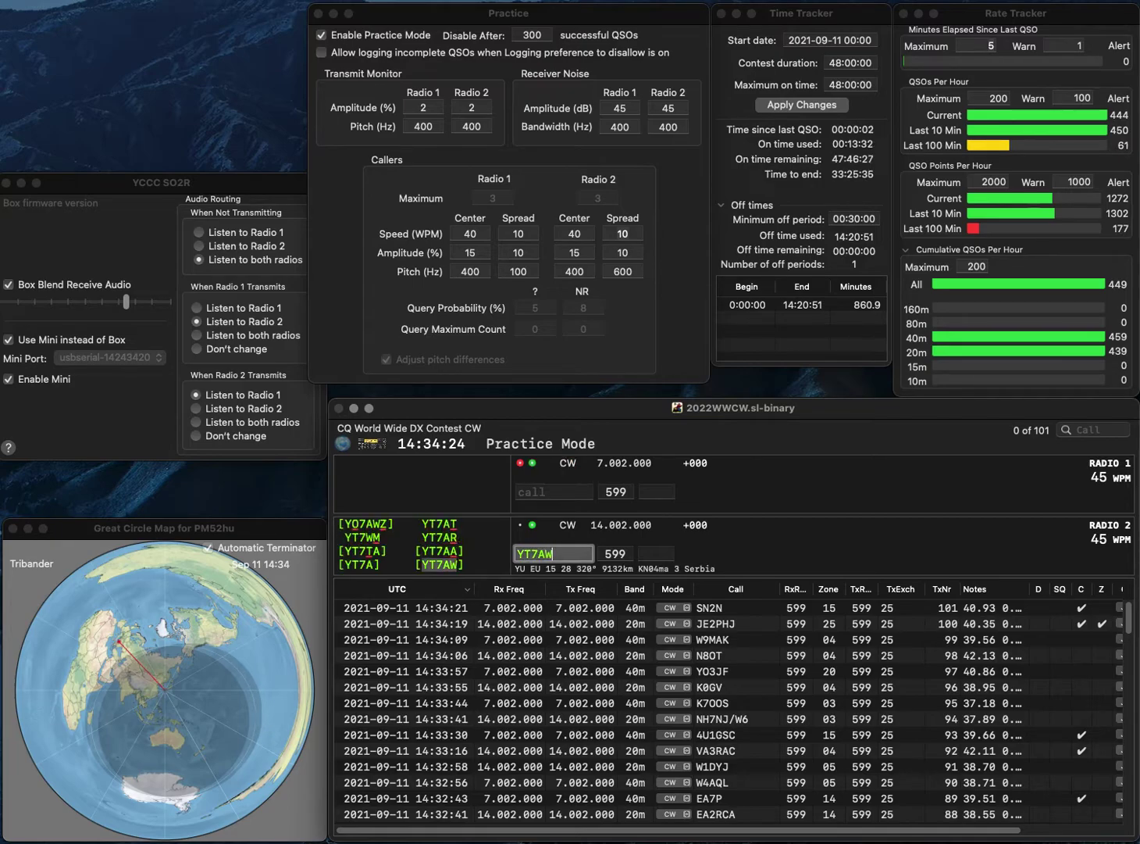
key("Return")
type("K1")
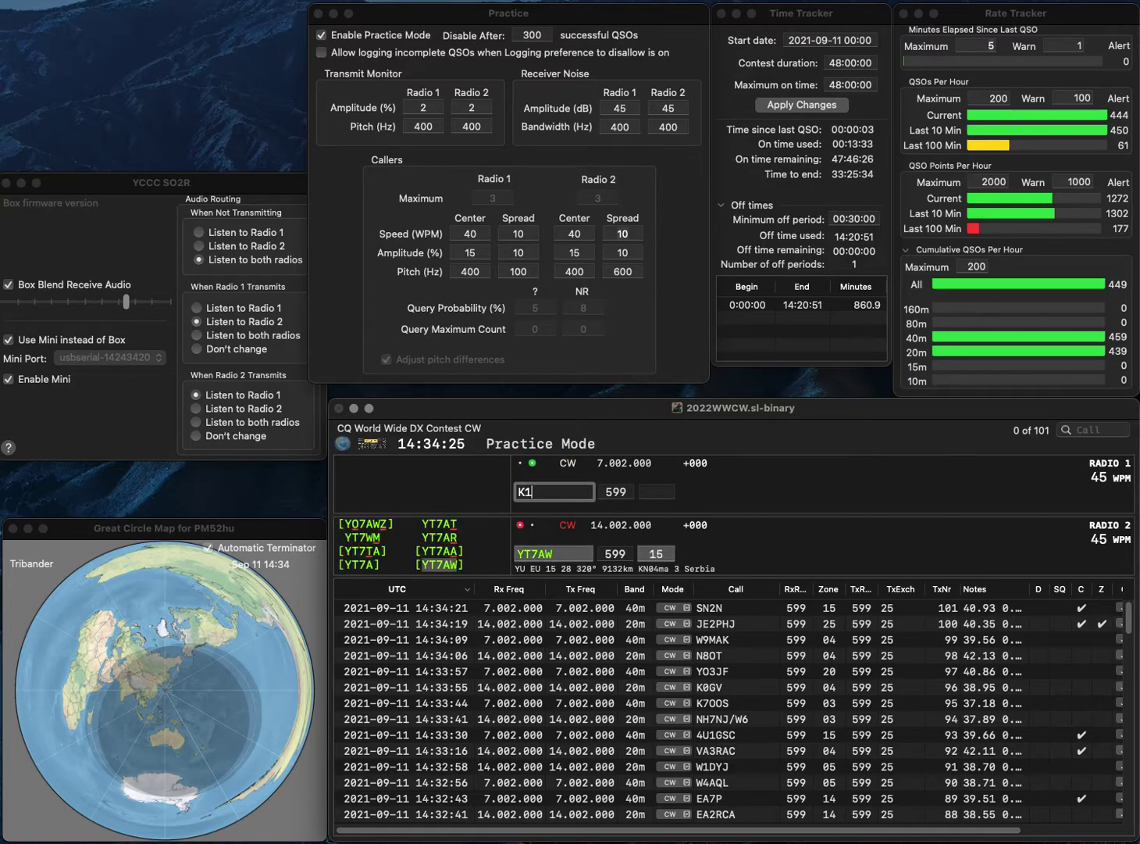
type("GX")
key("Return")
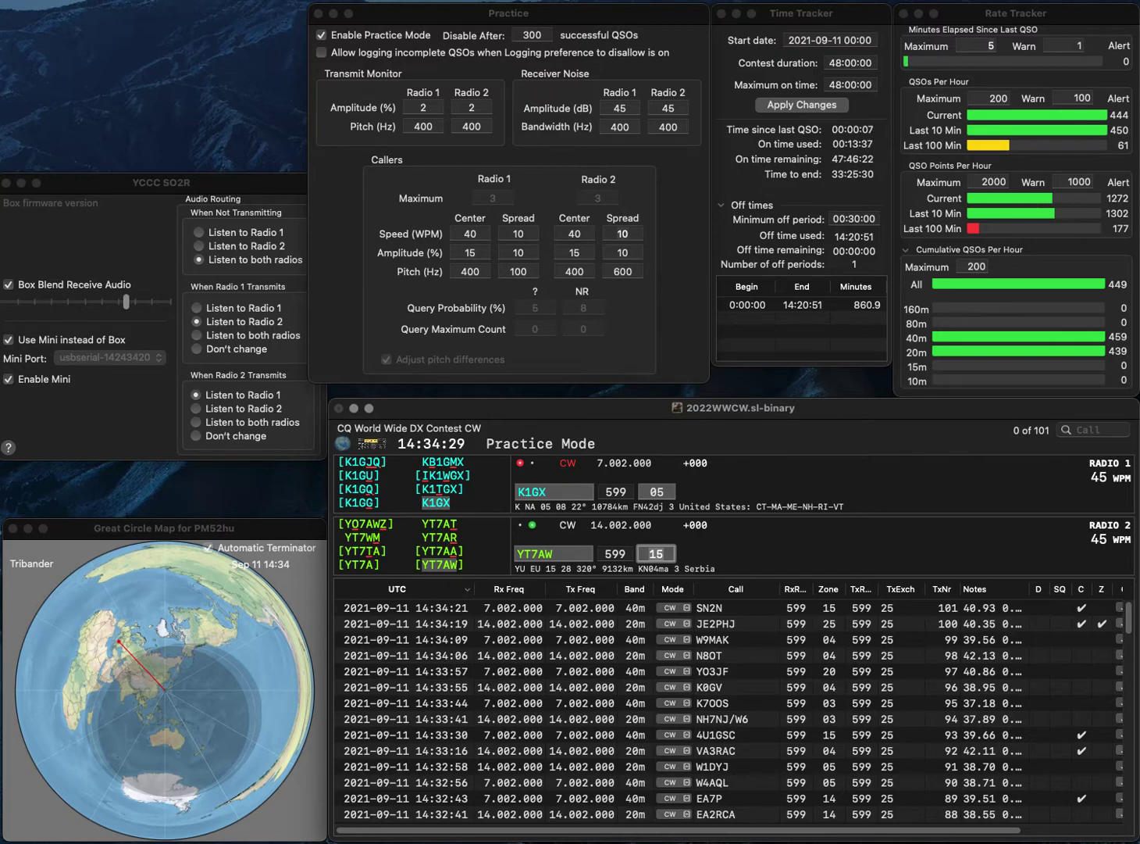
key("Return")
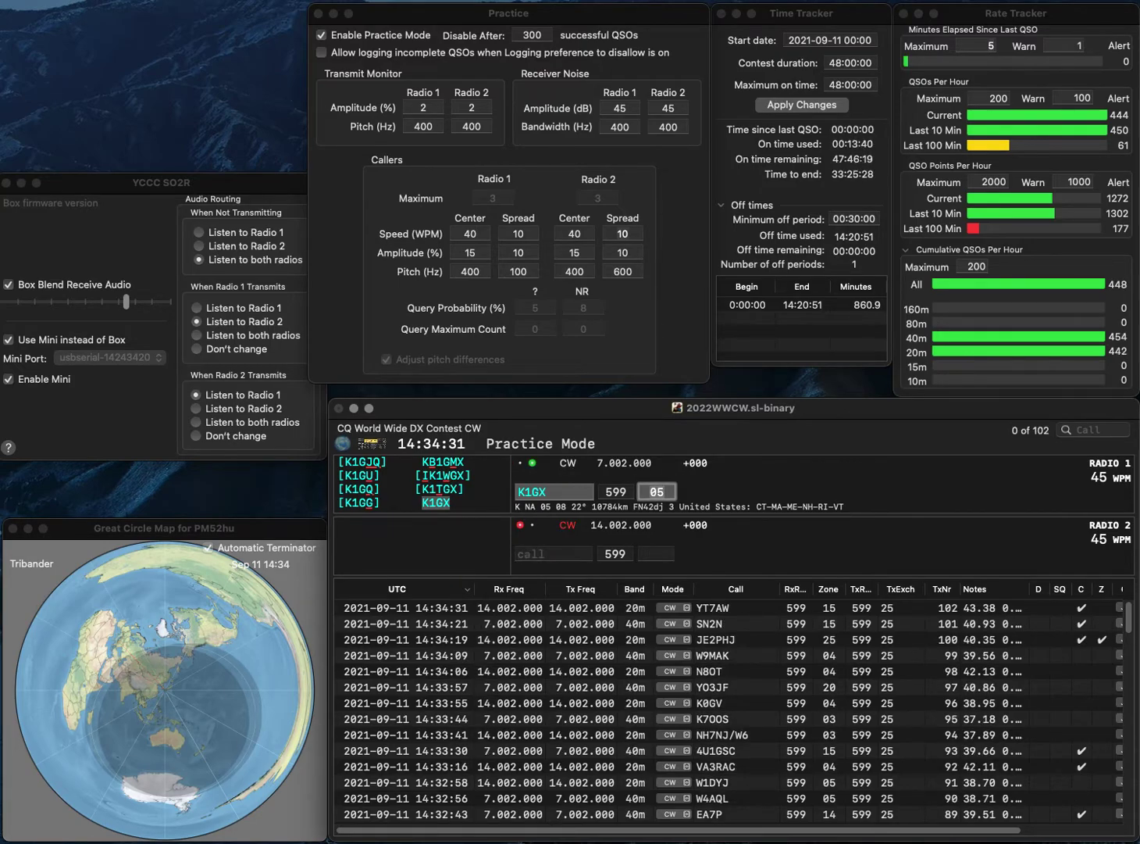
key("Return")
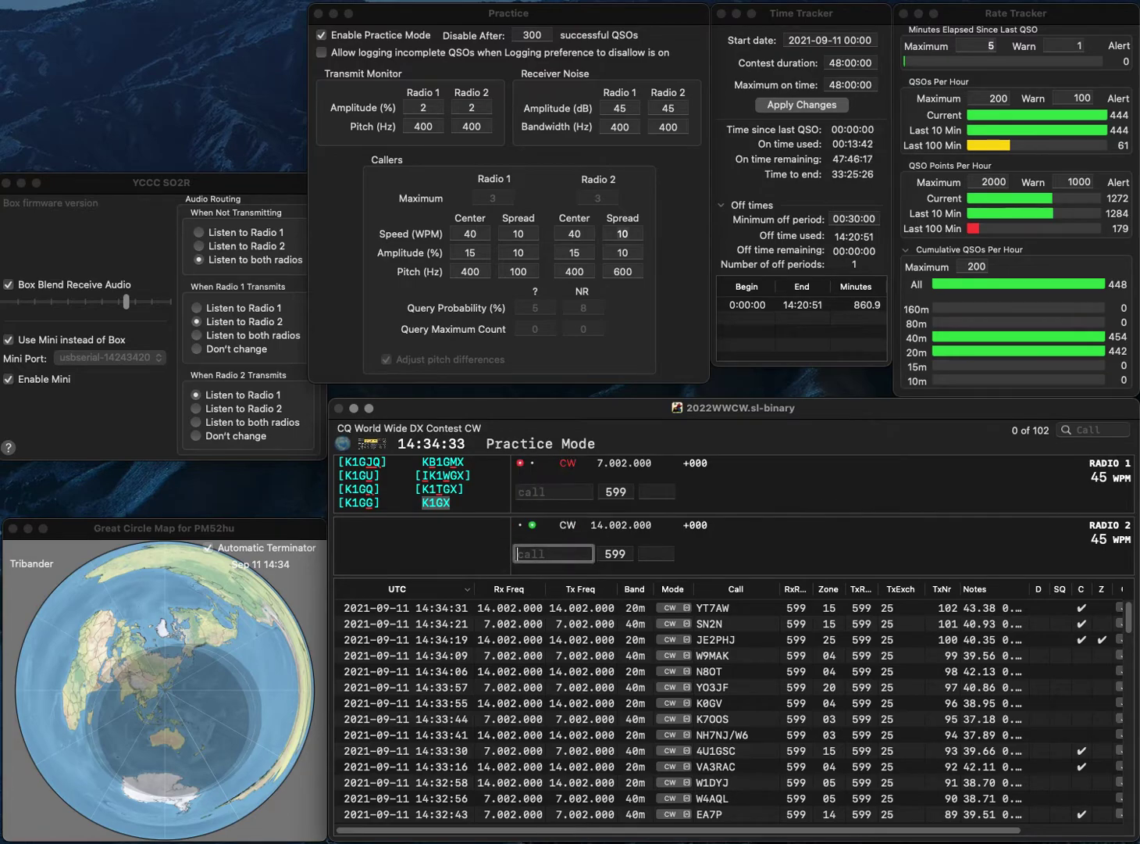
Work and log the portable call GM0WED/NHS on Radio 2 and OK6O on Radio 1
type("GM0WE")
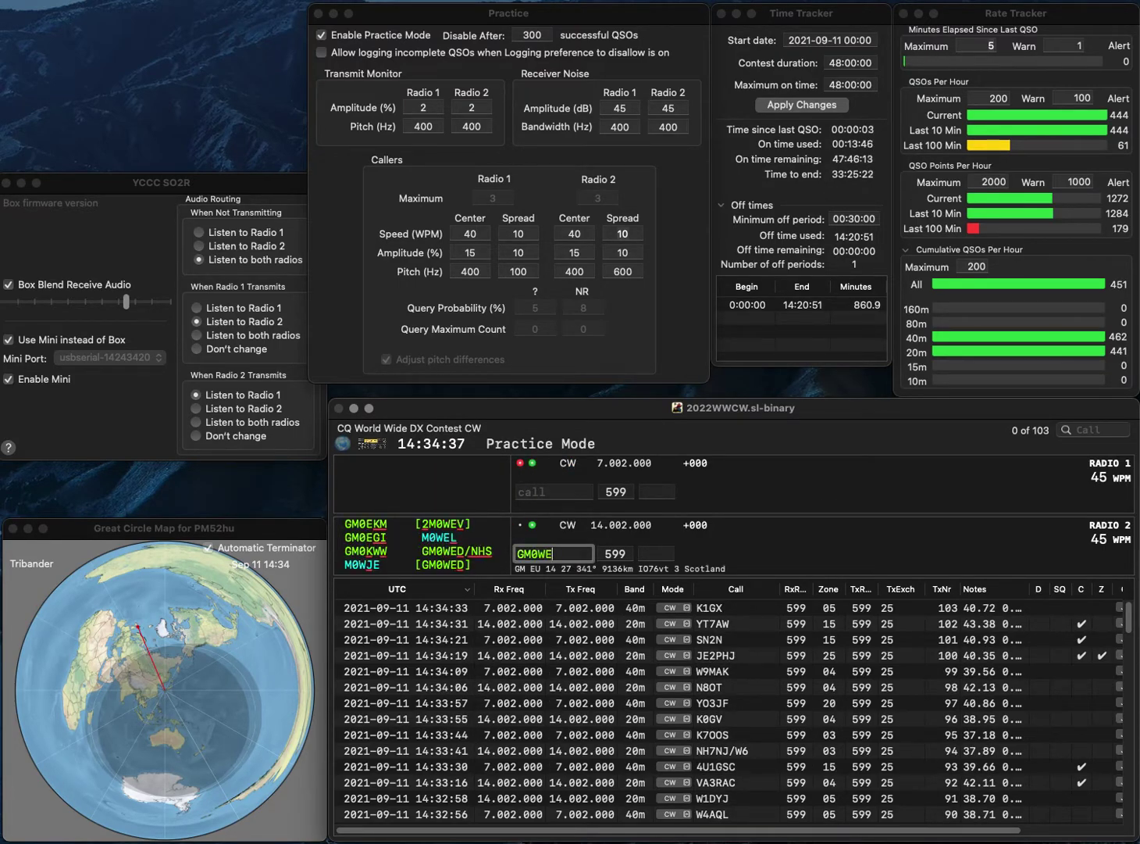
type("D/")
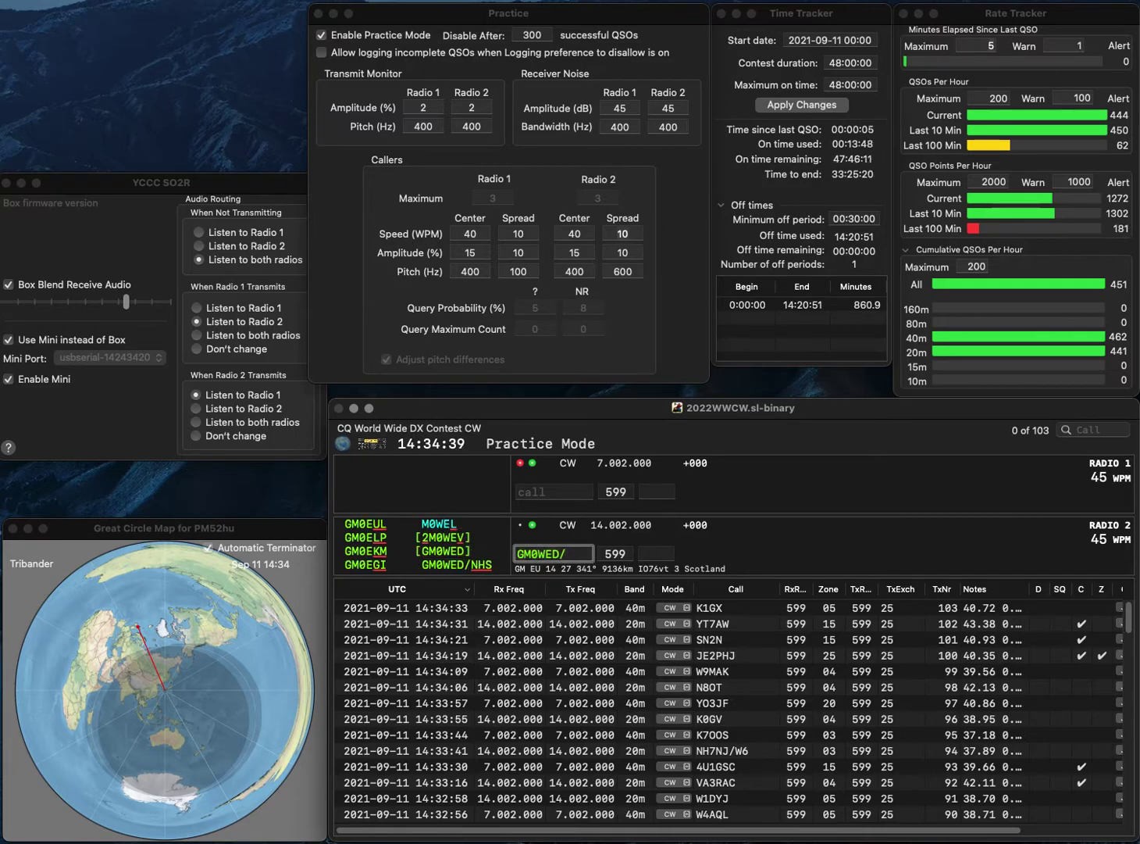
type("/N")
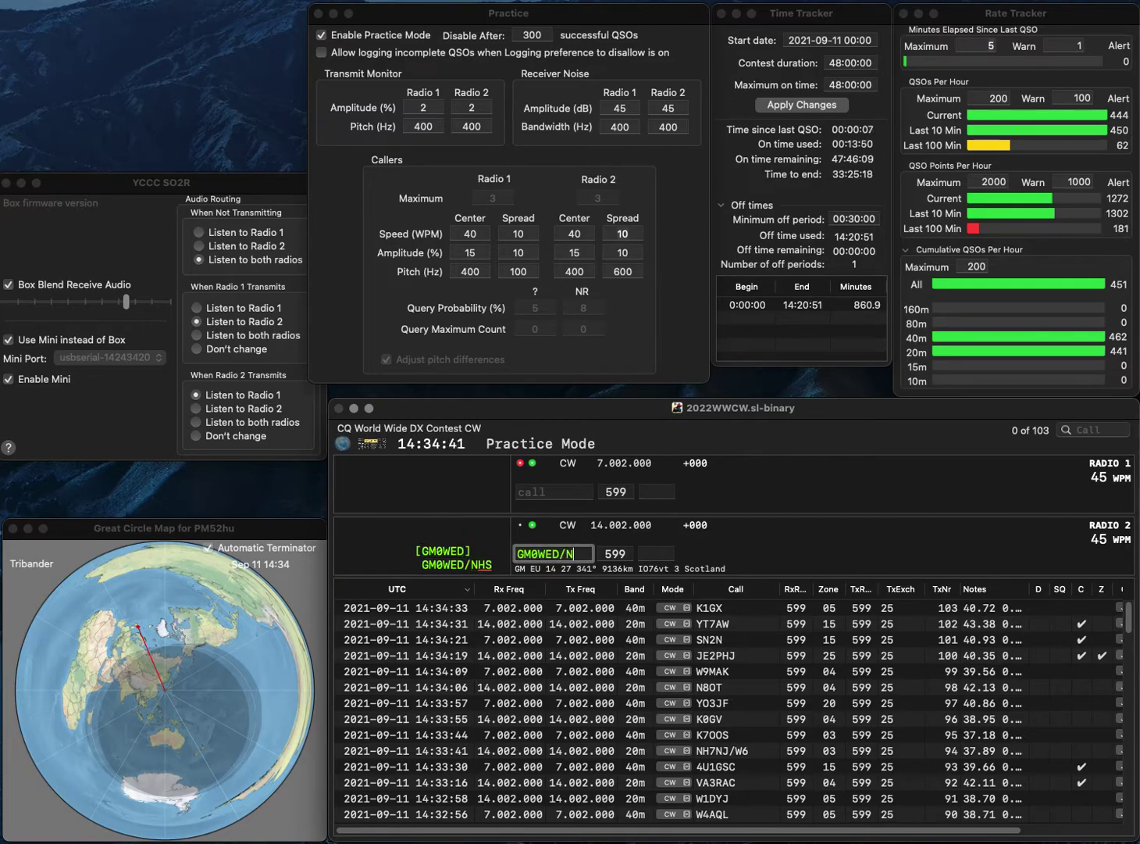
type("HS")
key("Return")
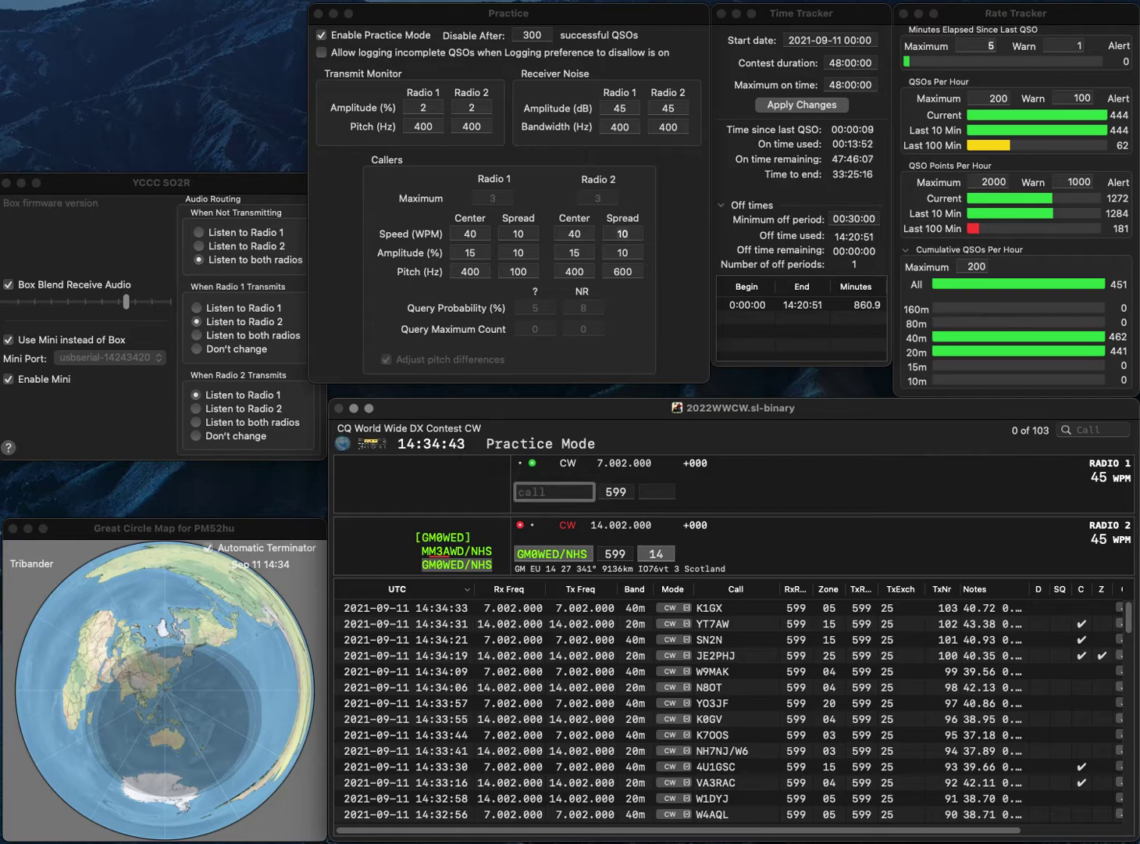
type("OK6O")
key("Return")
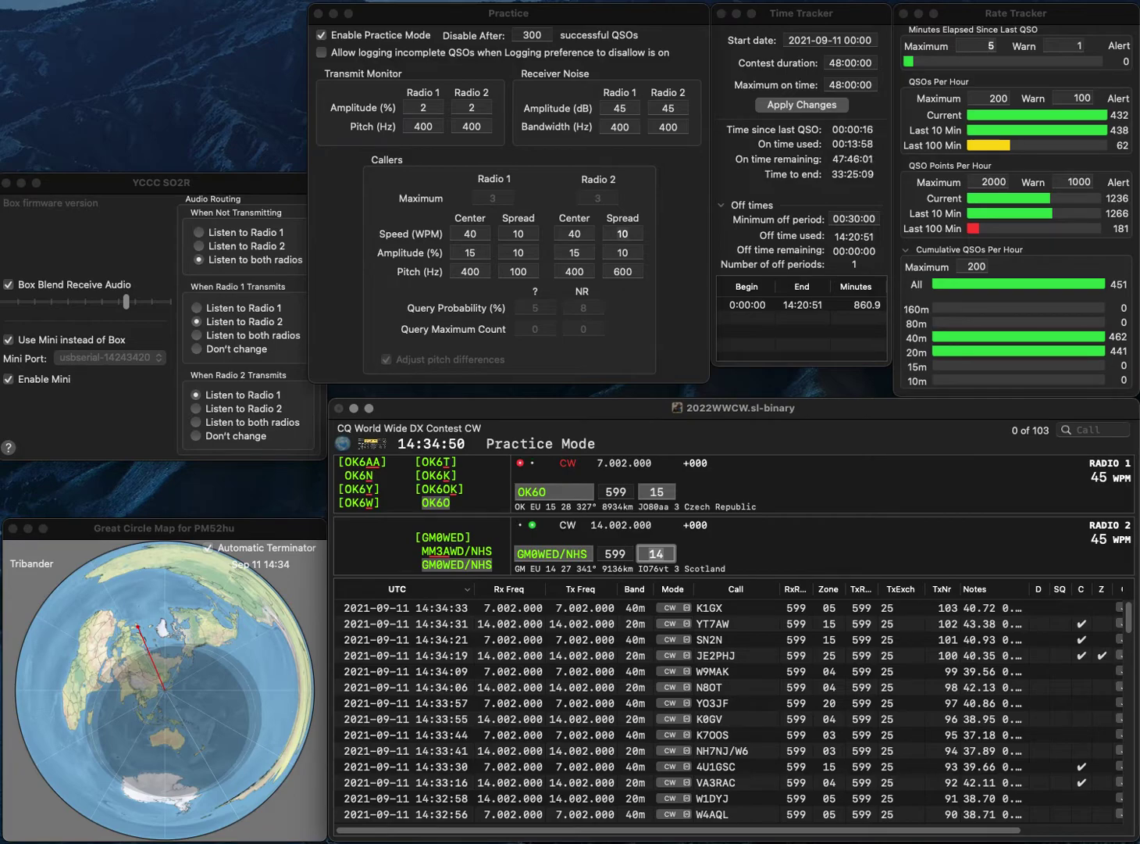
key("Return")
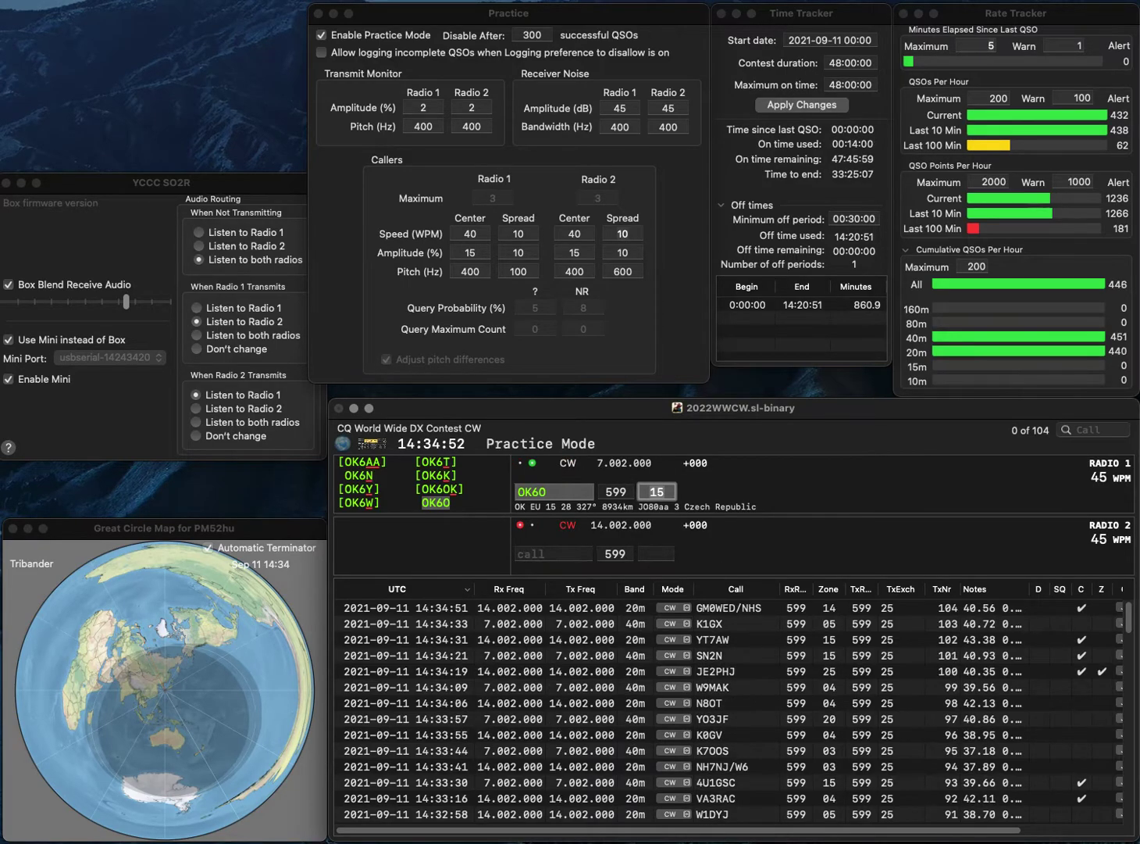
key("Return")
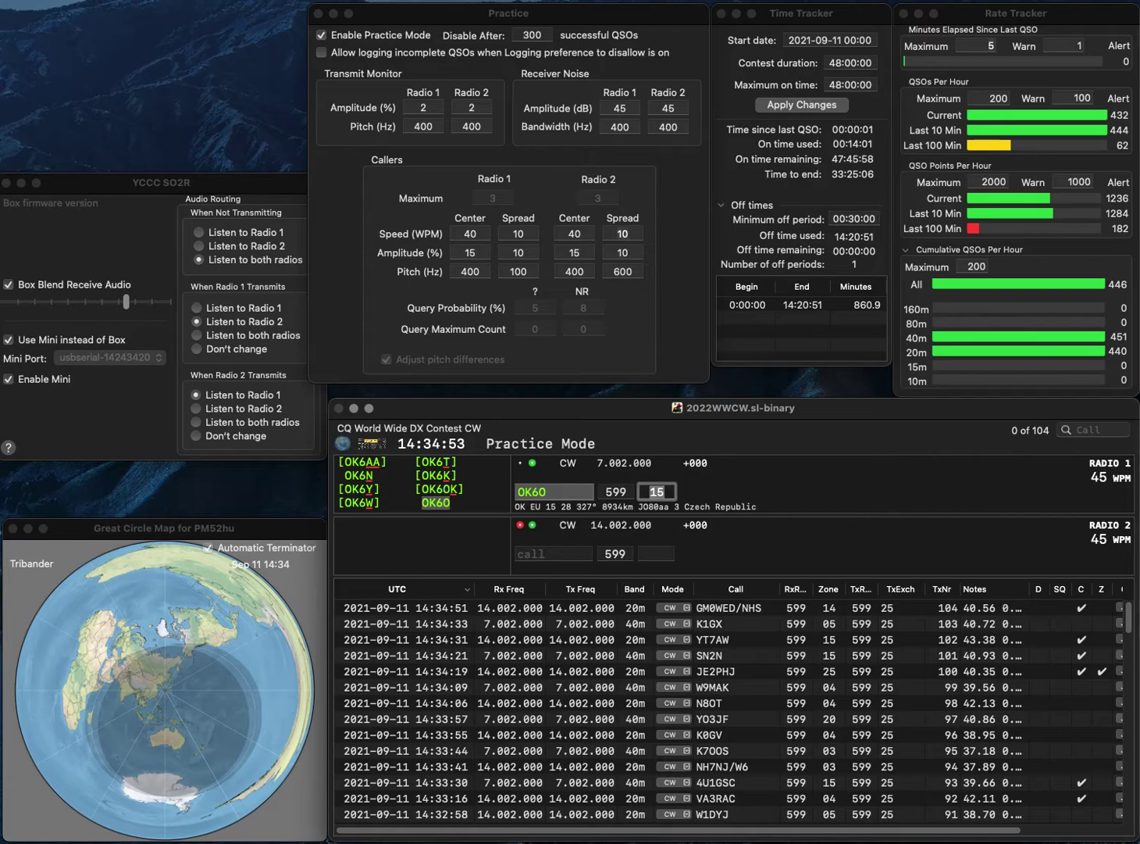
Work and log LY2OX on Radio 2, and send the partial call 6RBH on Radio 1
type("LY2OX")
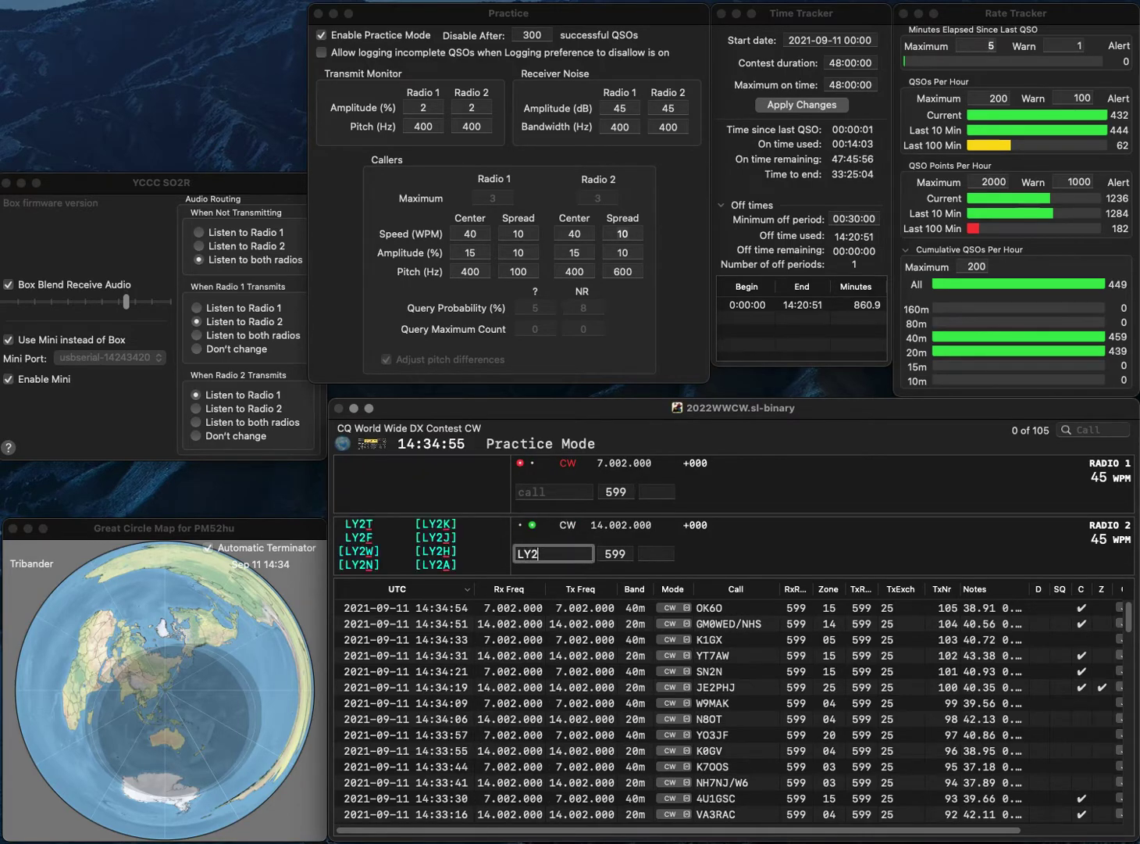
key("Return")
type("6")
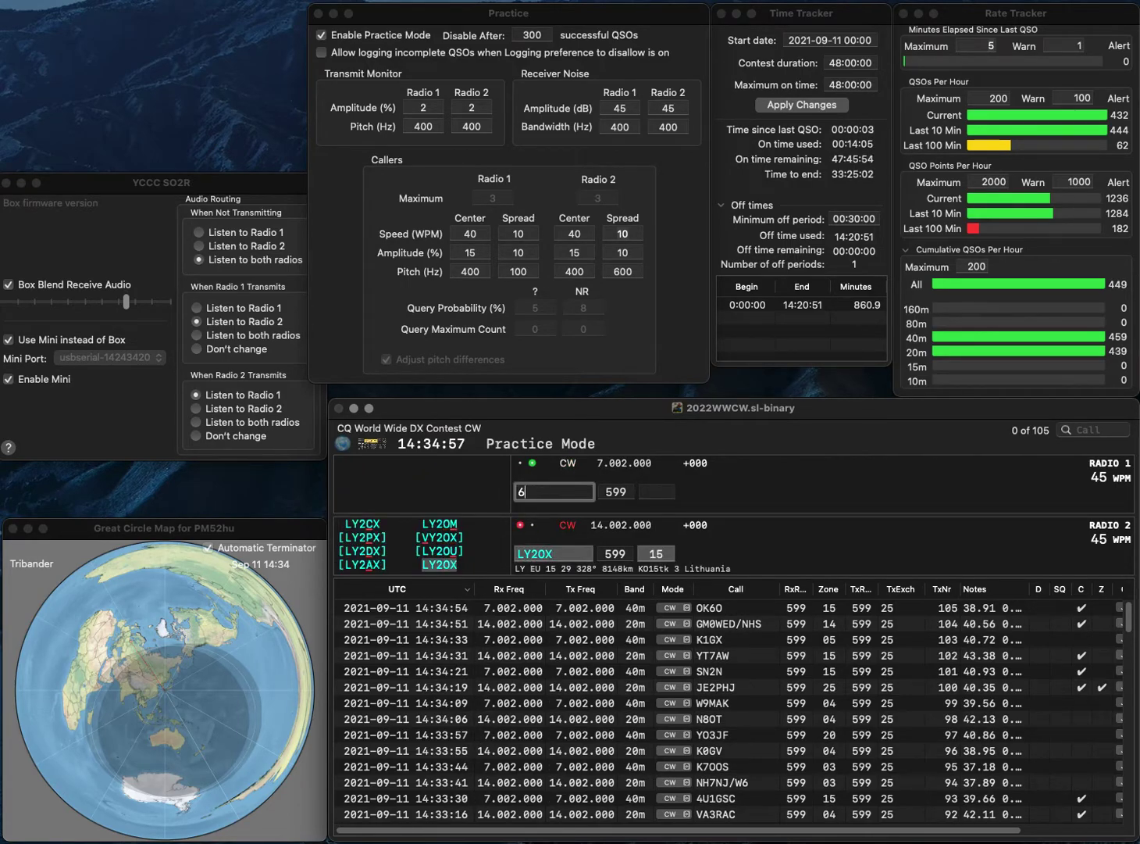
type("RBH")
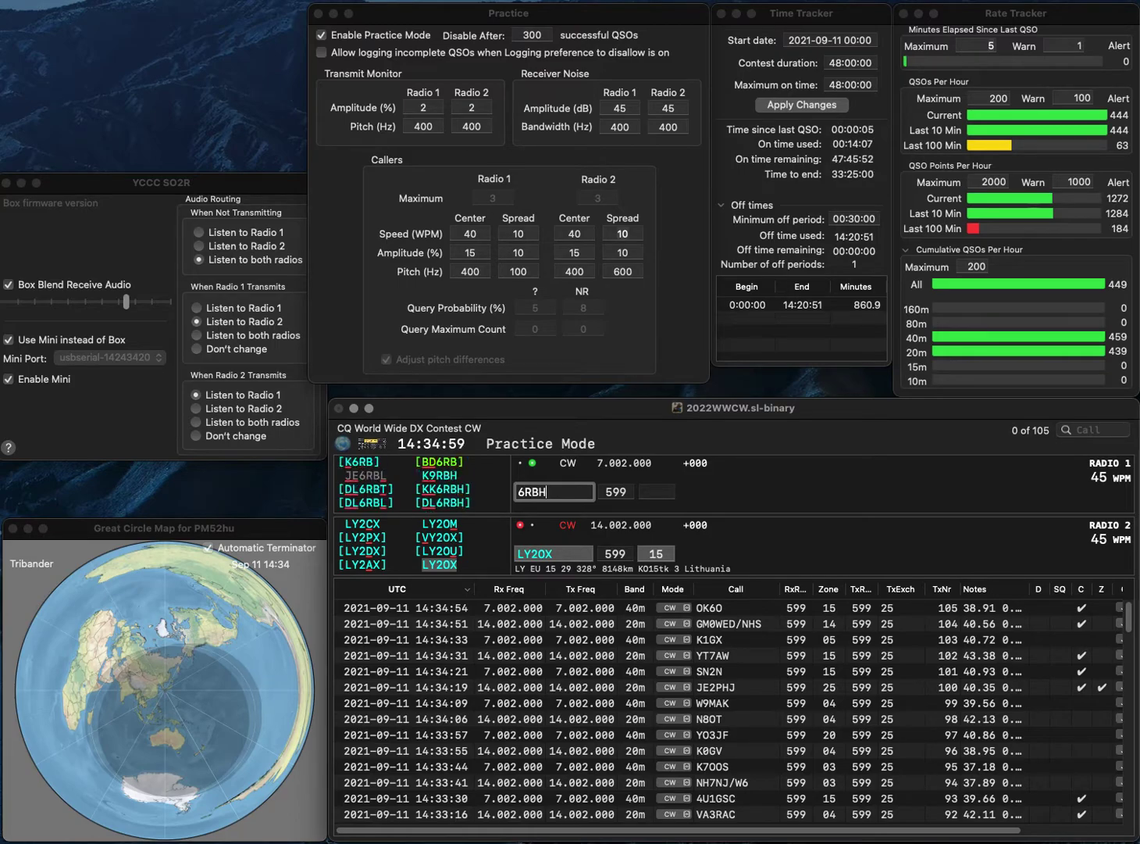
key("Return")
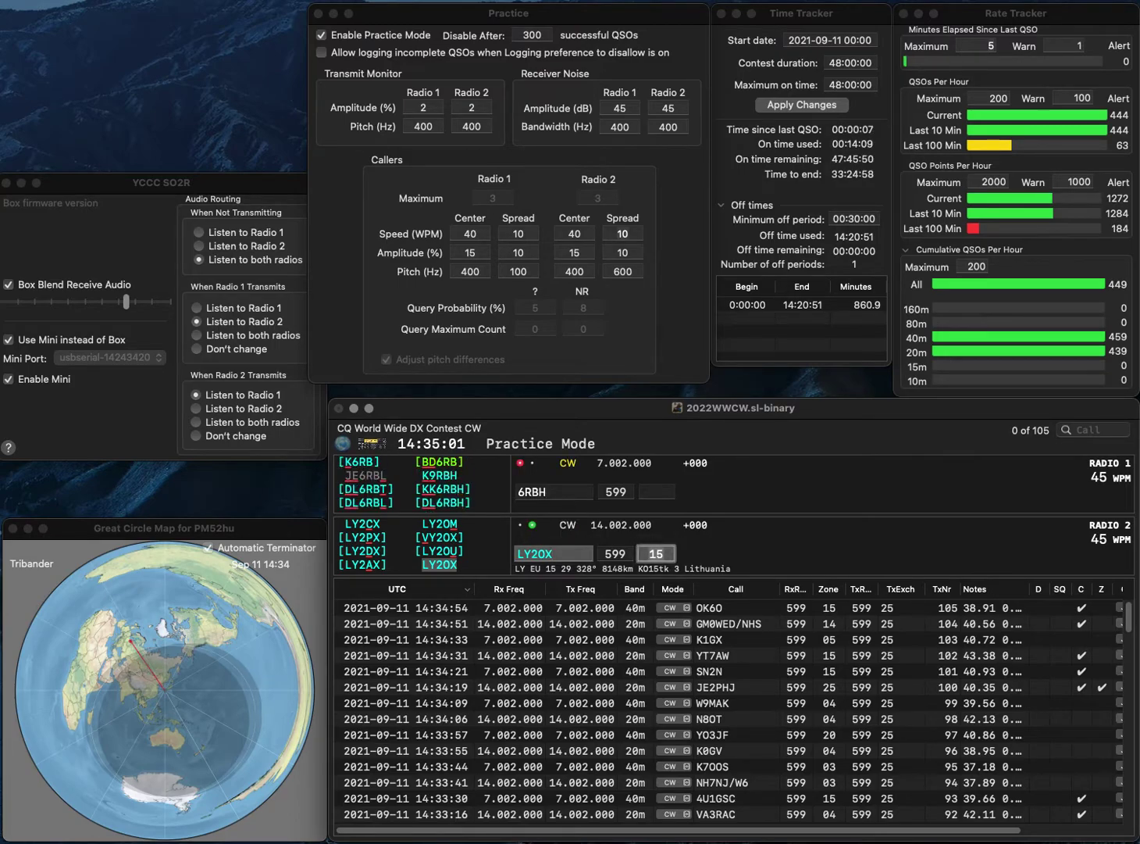
key("Return")
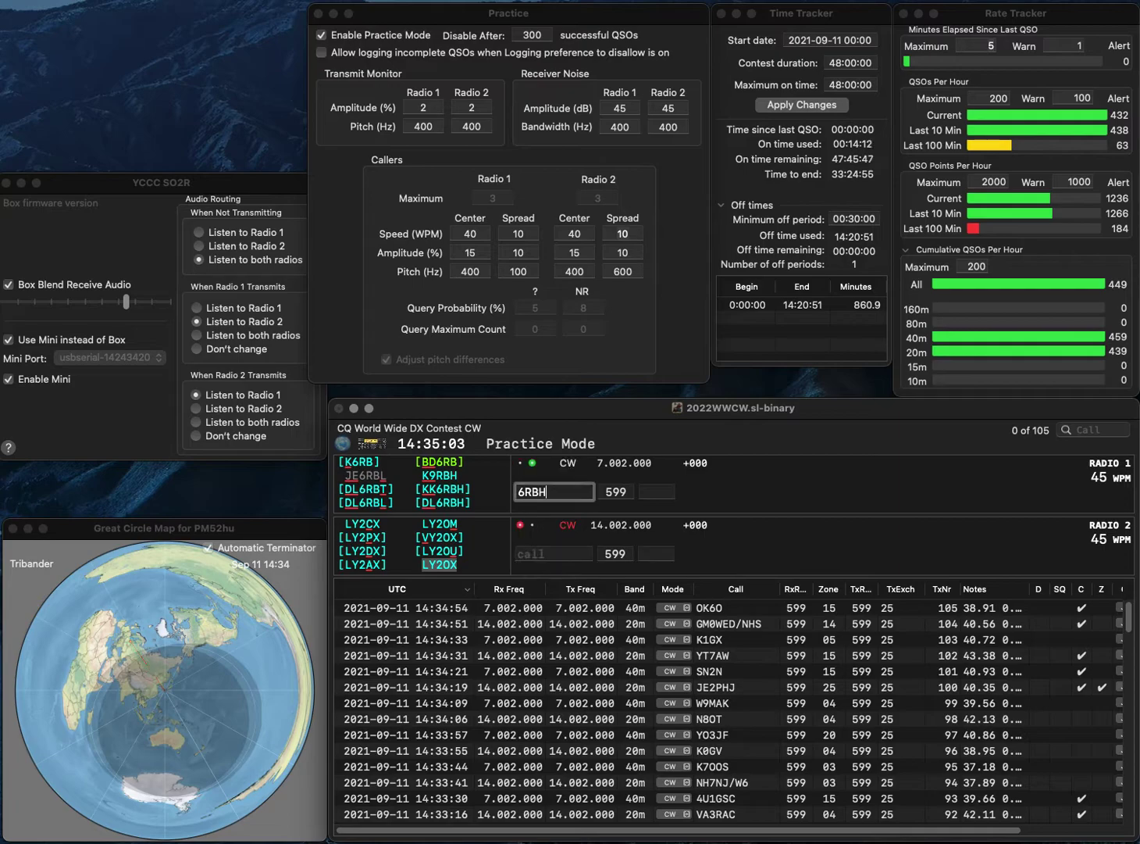
type("DL")
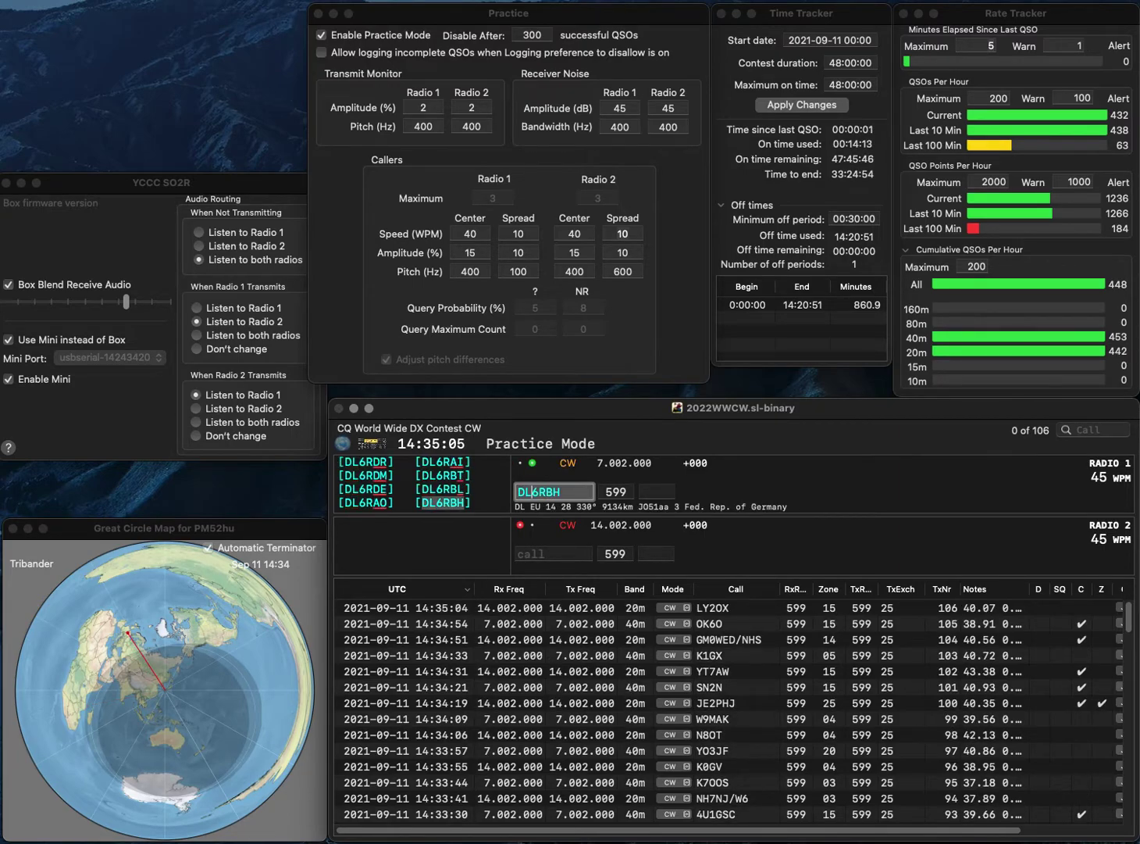
key("Return")
type("W2JJC")
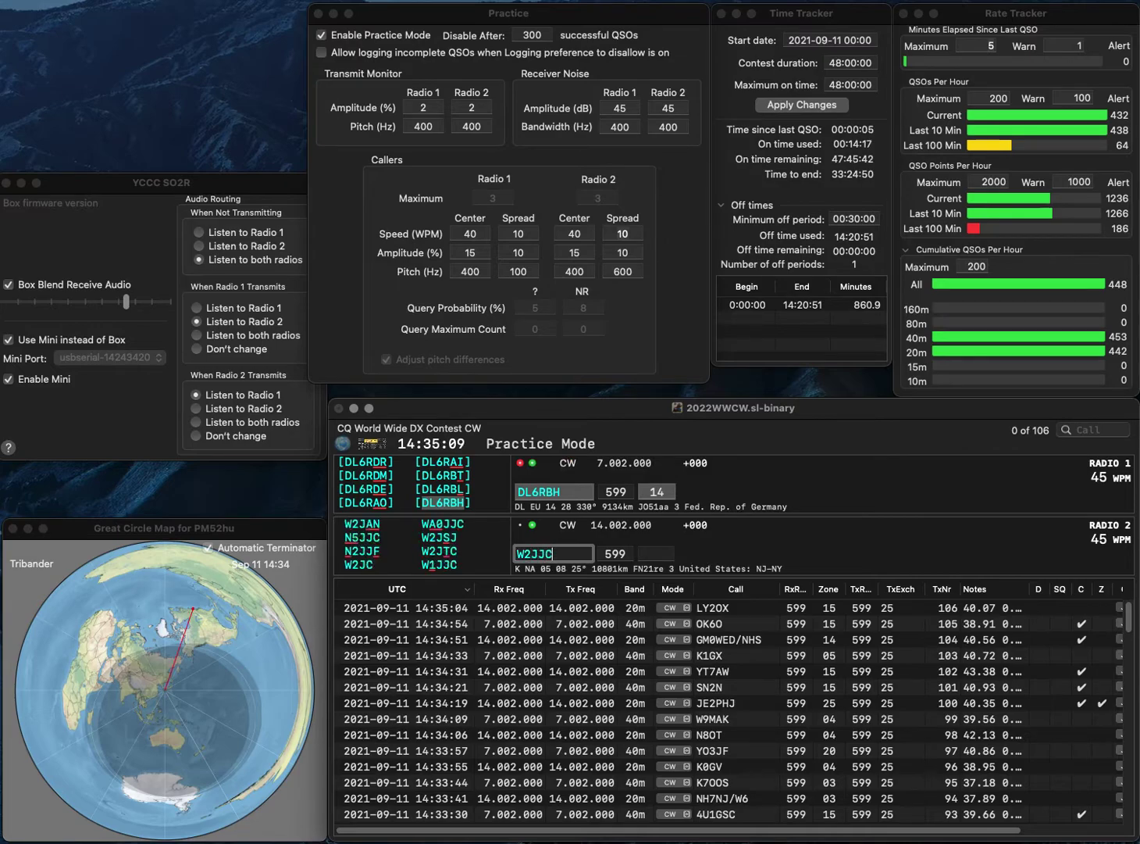
key("Delete")
type("1")
key("Return")
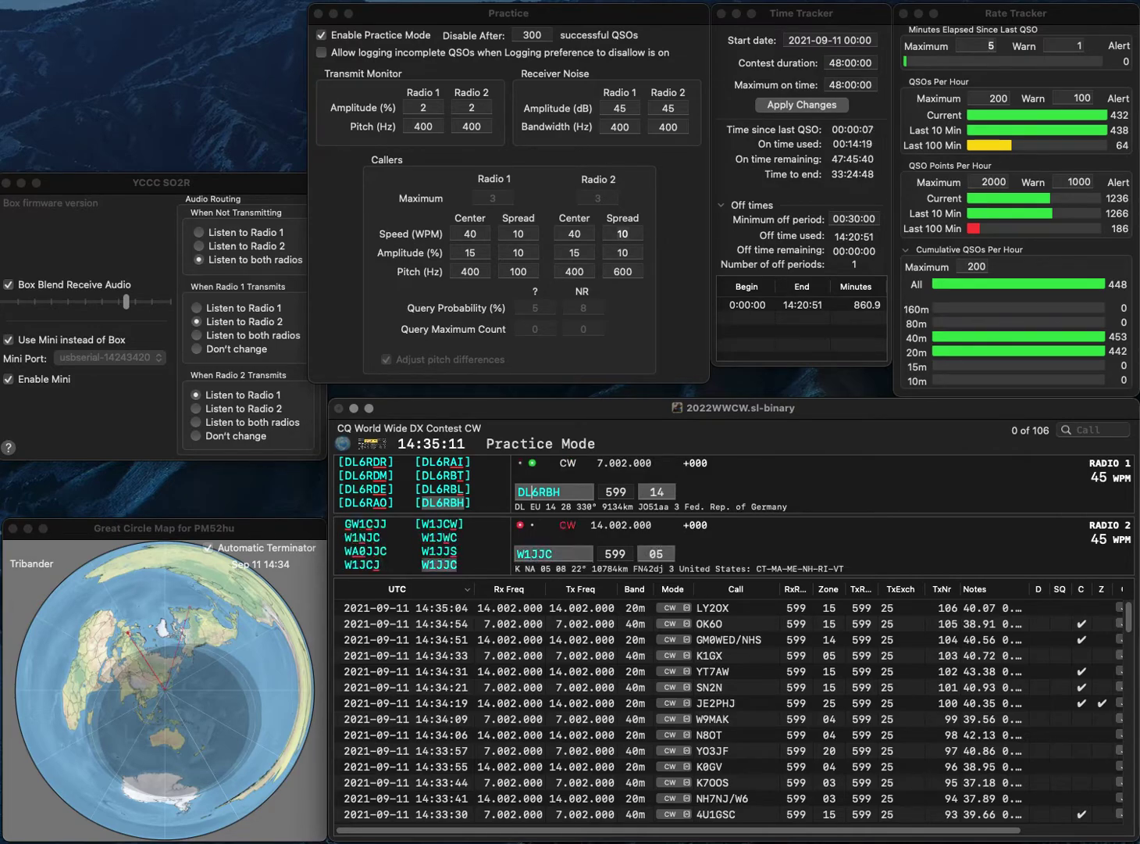
key("Return")
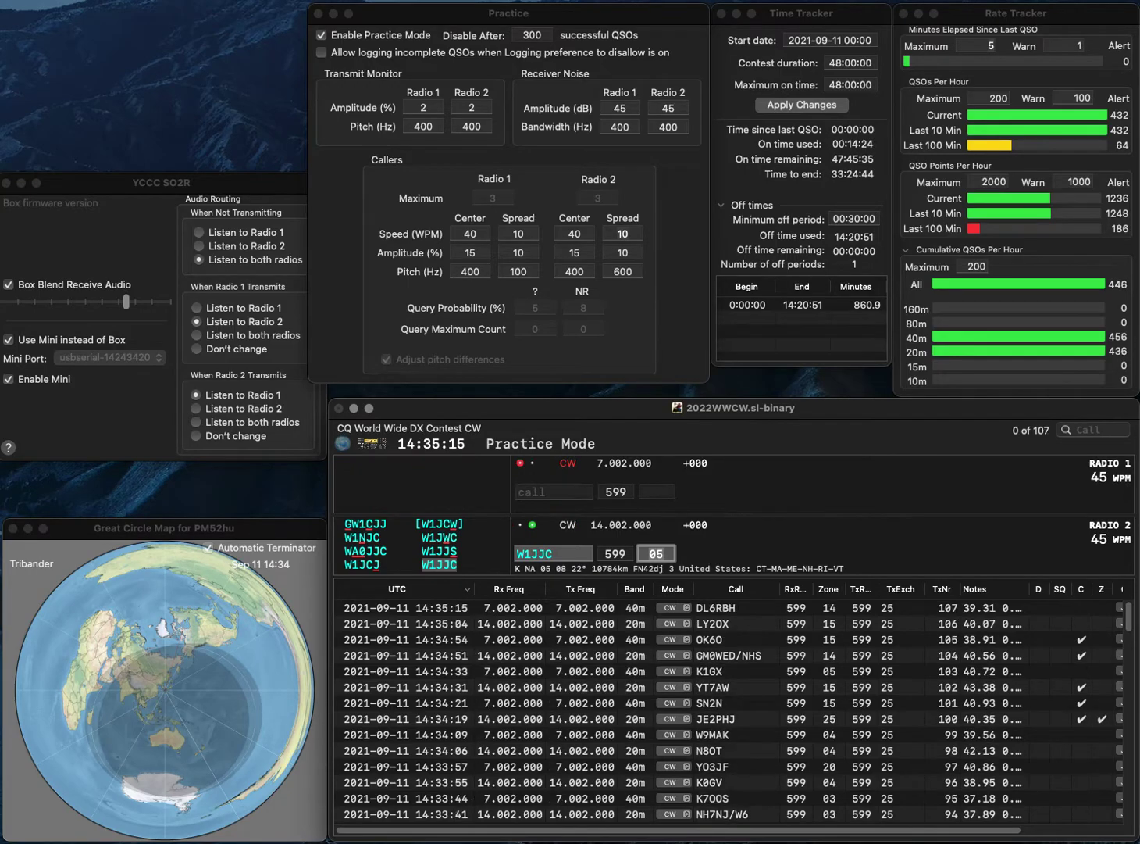
key("Return")
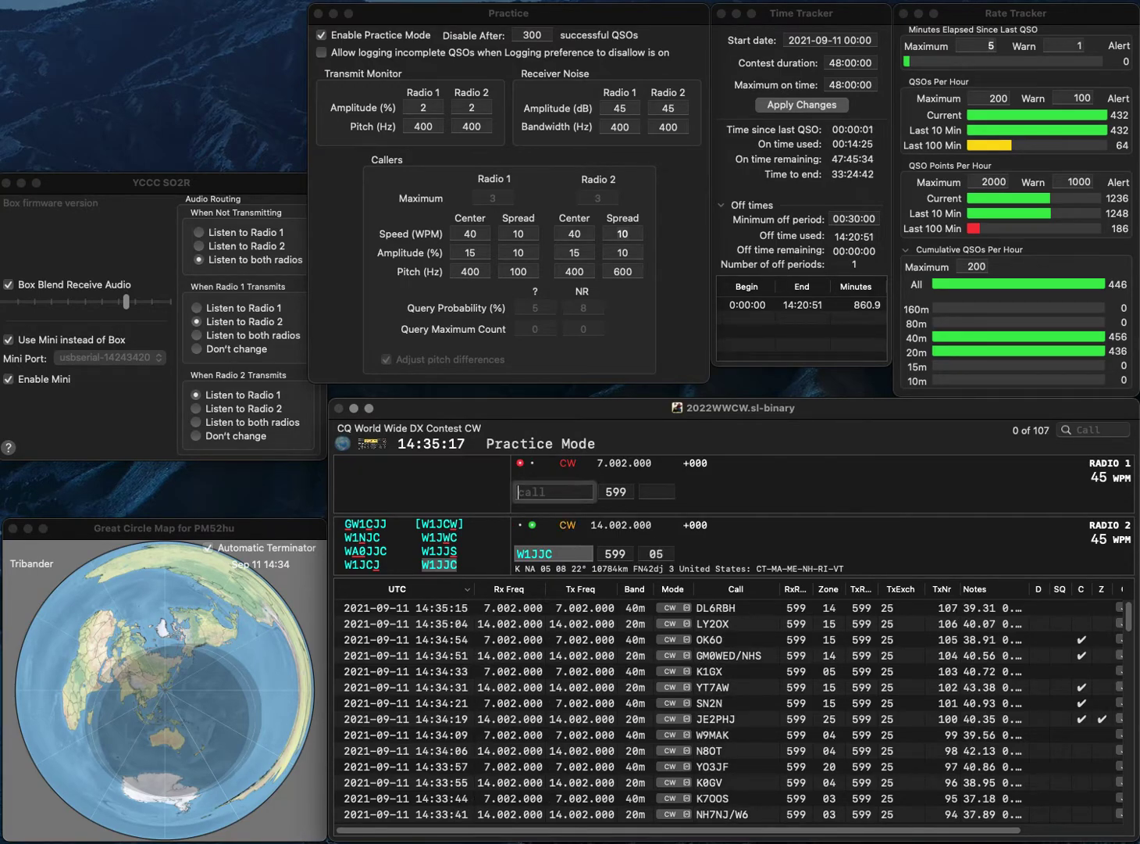
type("EC7WA")
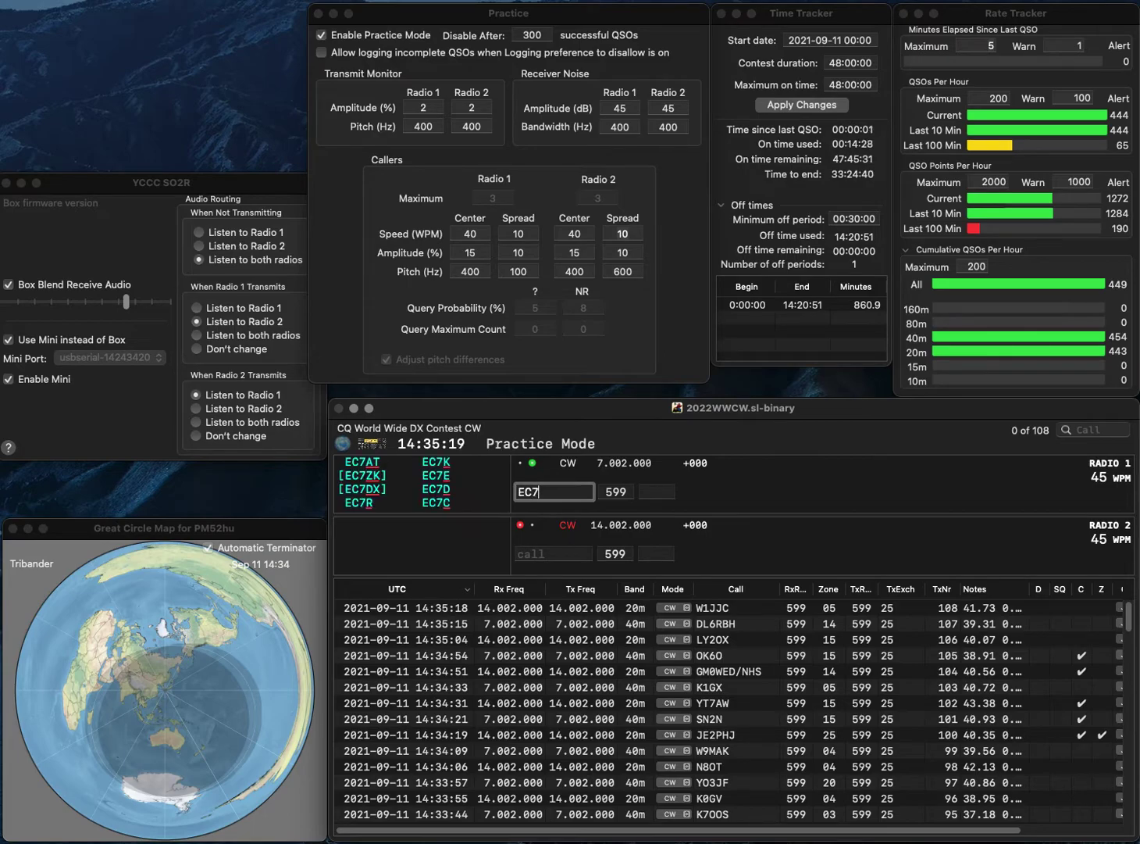
key("Return")
type("9A4KJ")
key("Return")
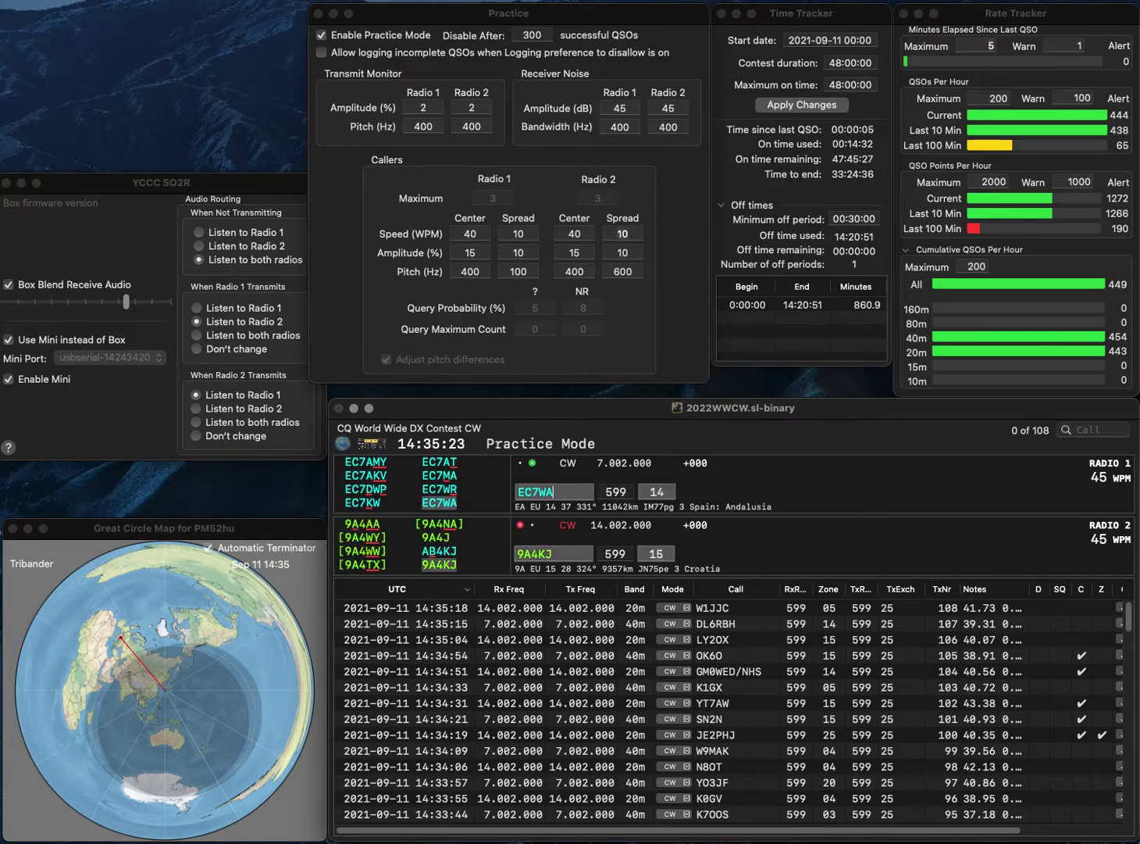
key("Return")
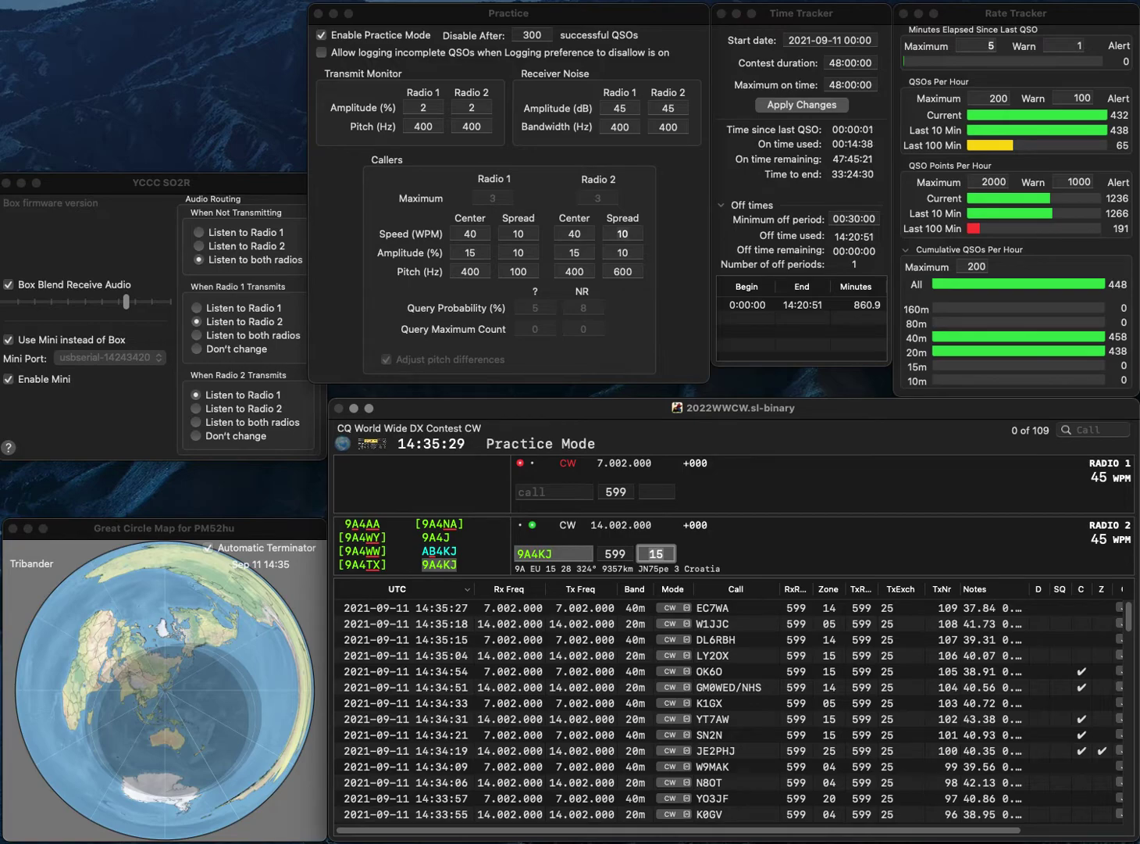
key("Return")
Work and log KR0P on Radio 1 and SZ4KRD on Radio 2
type("KR")
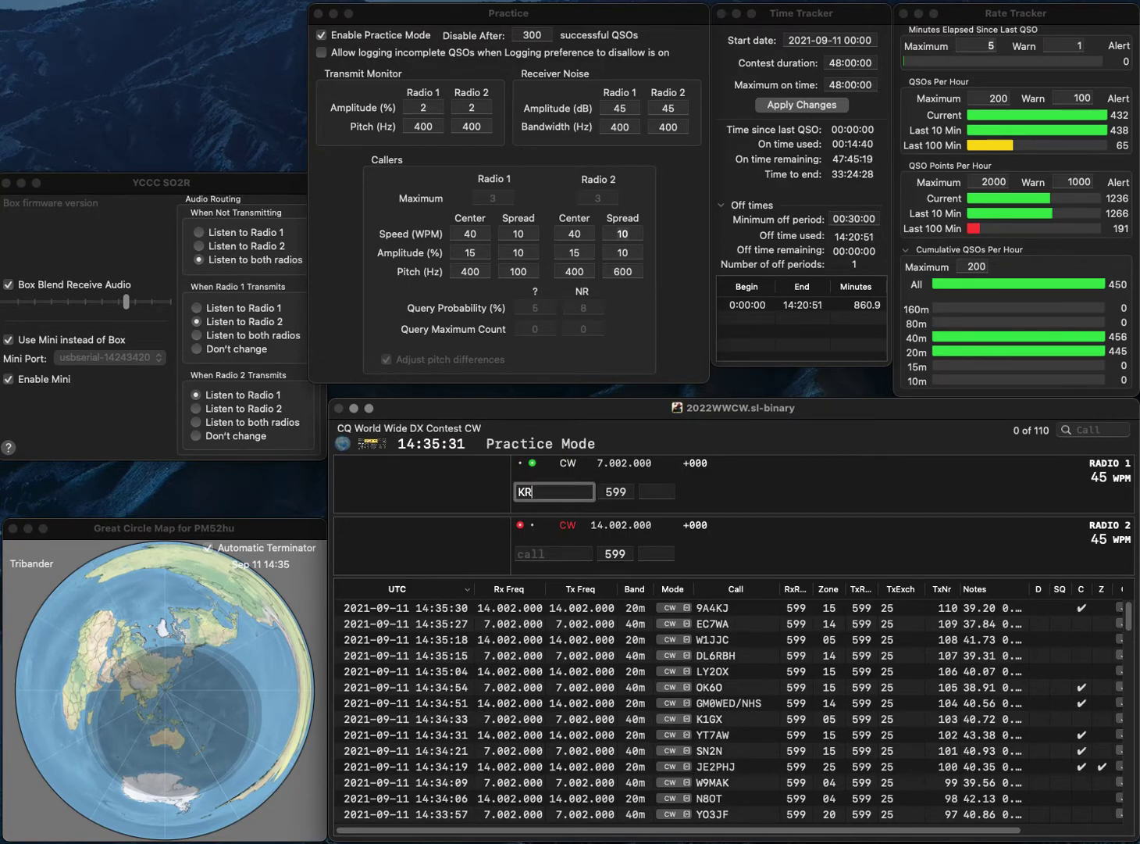
type("0P")
key("Return")
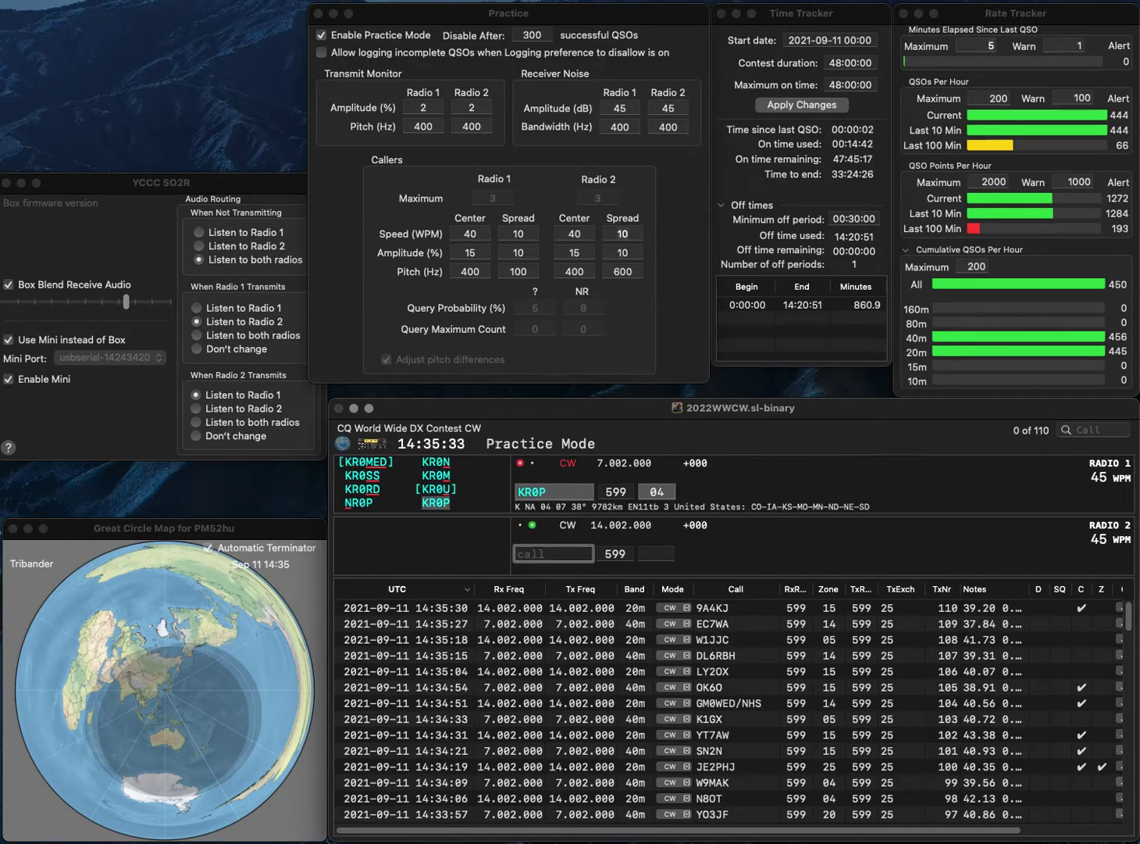
type("SZ4KRD")
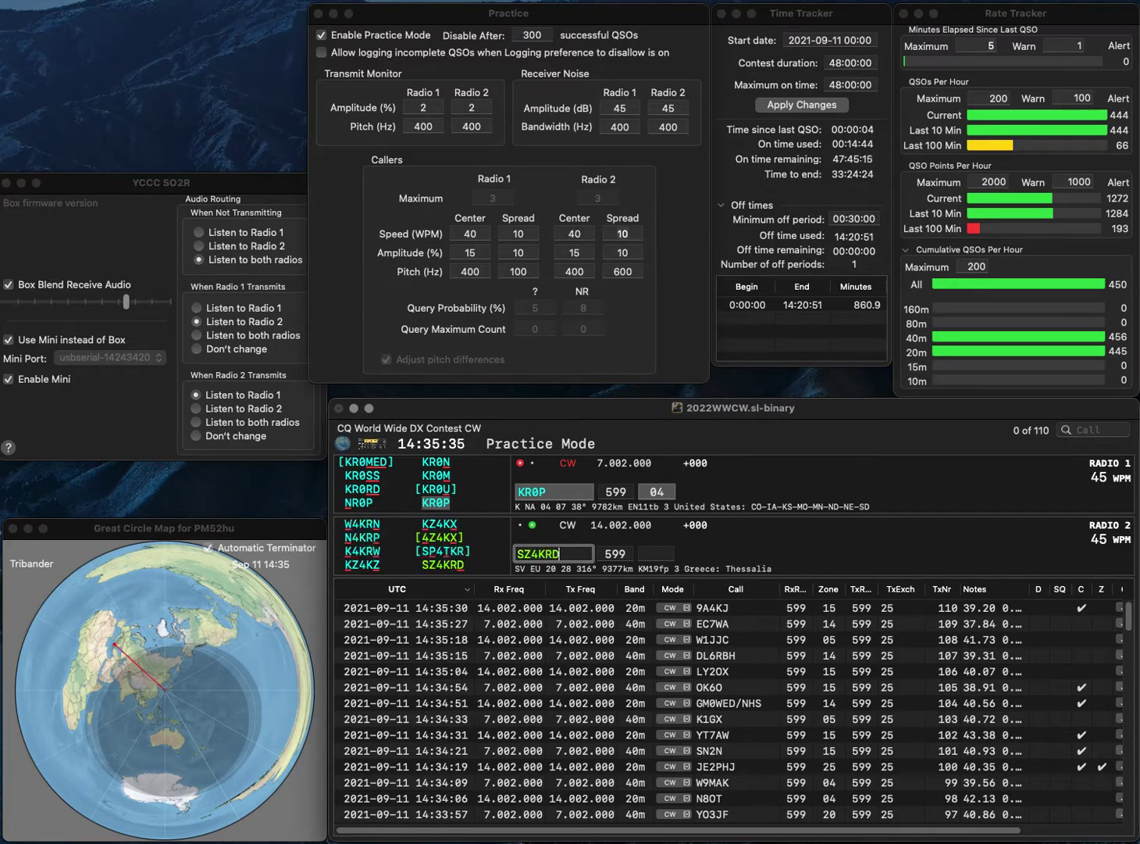
key("Return")
key("Return")
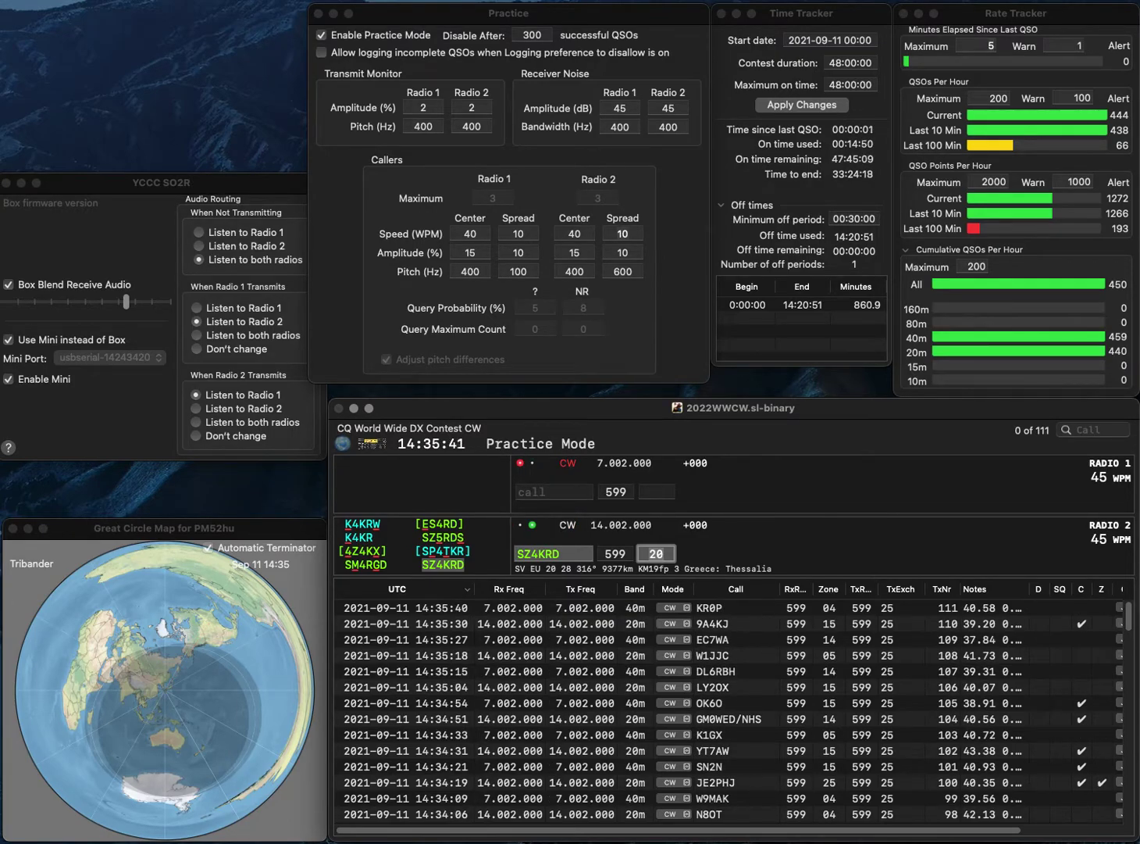
key("Return")
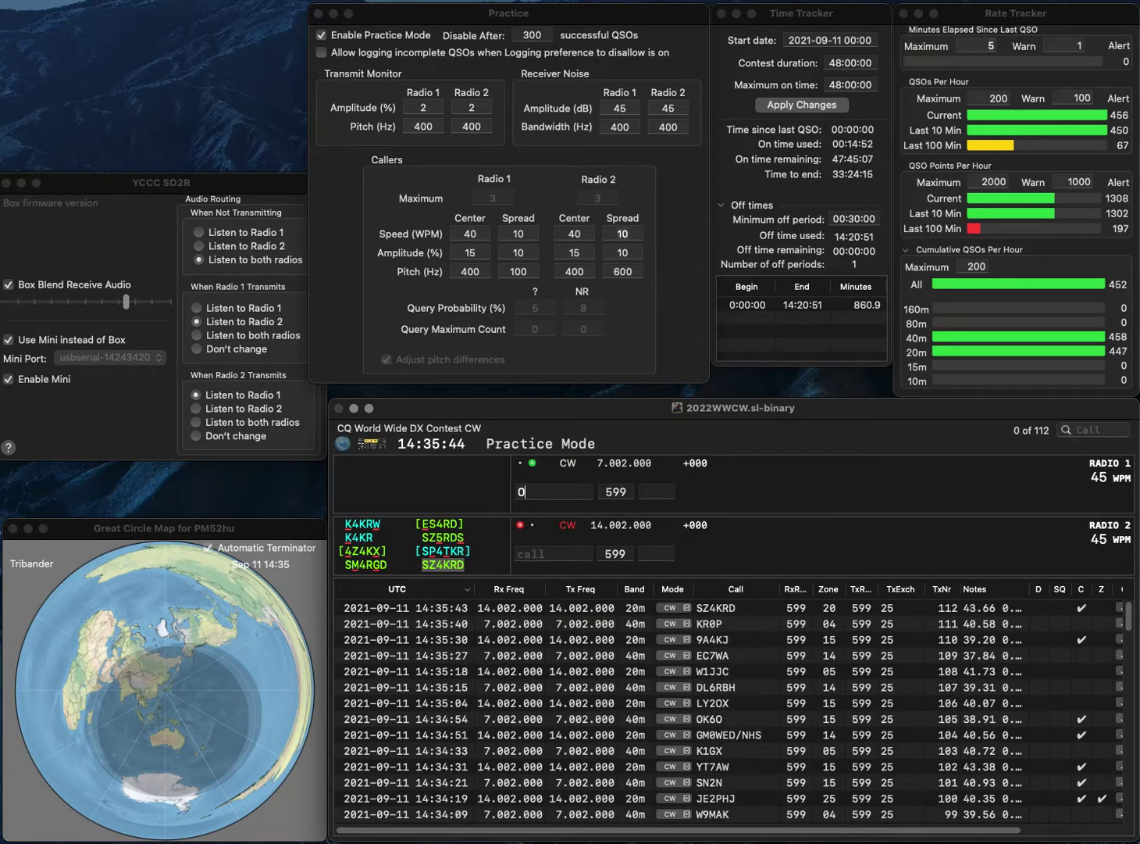
Send the partial call OK7 on Radio 1, and answer EA2NN on Radio 2 with the exchange
type("OK7")
key("Return")
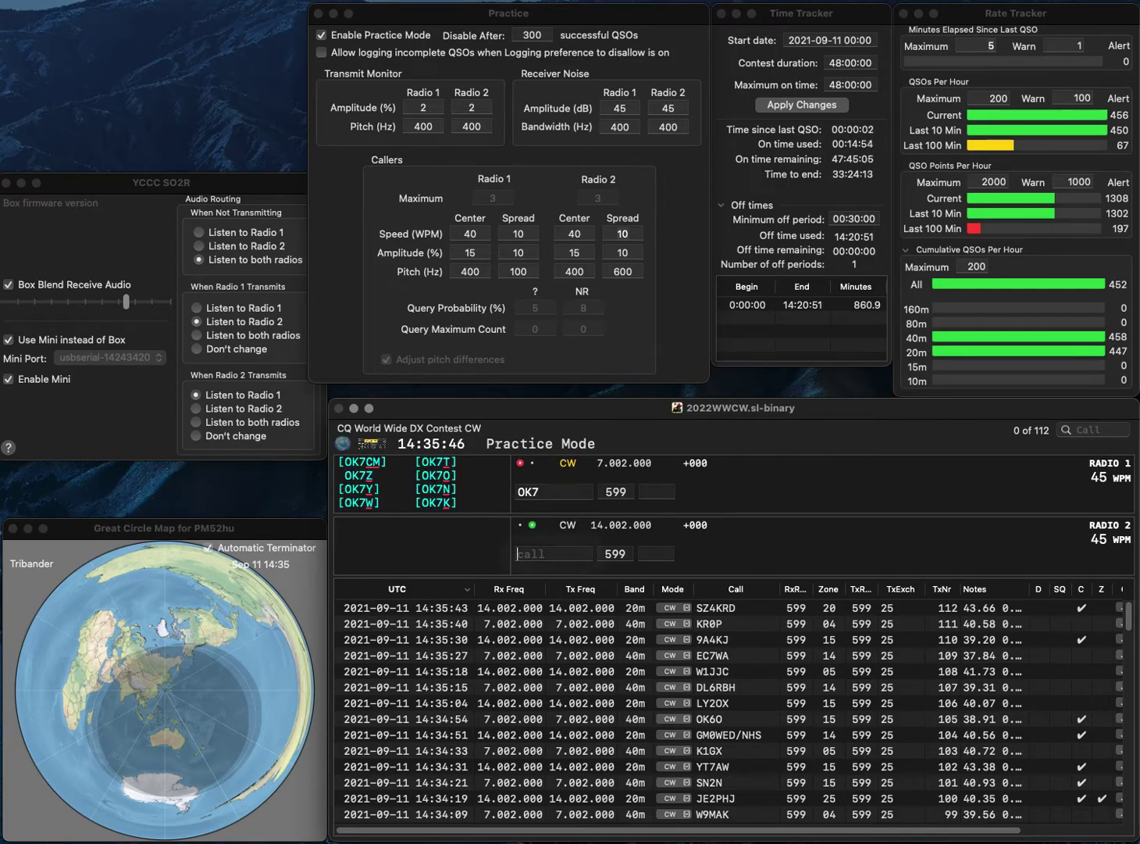
type("EA2NN")
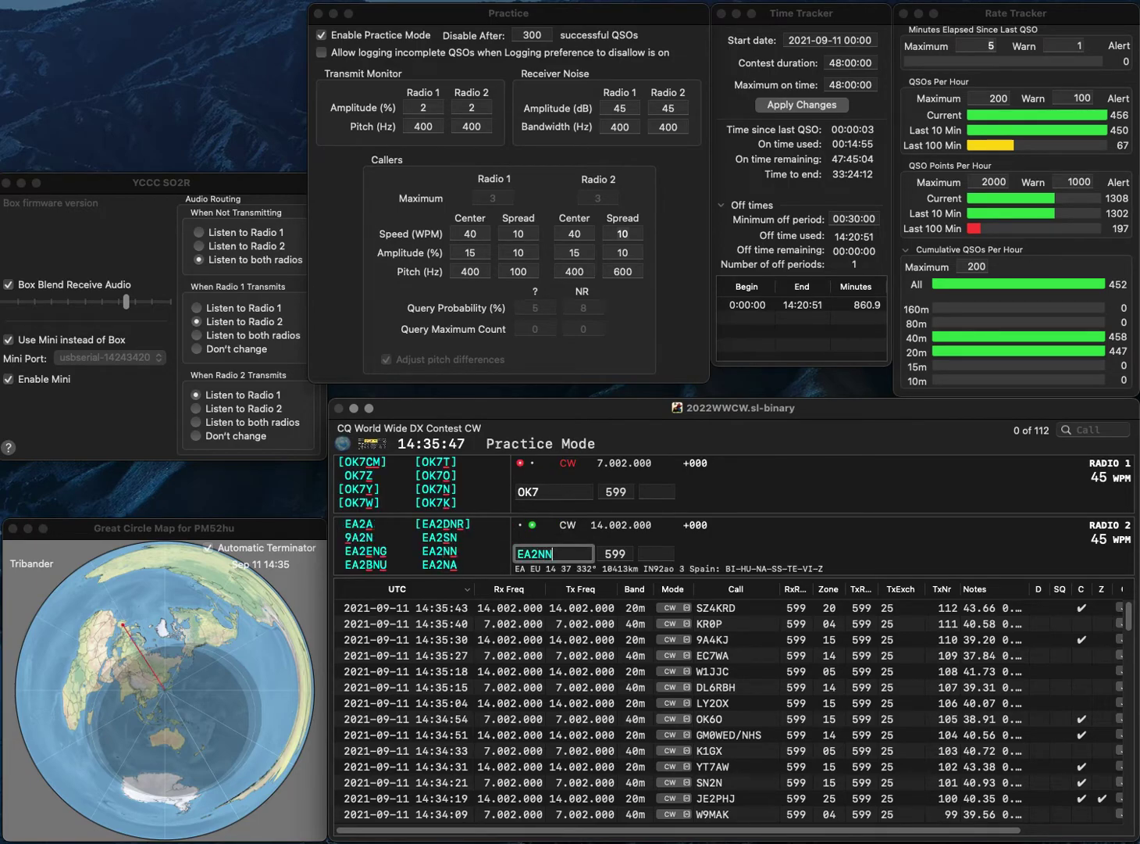
key("Return")
type("KB")
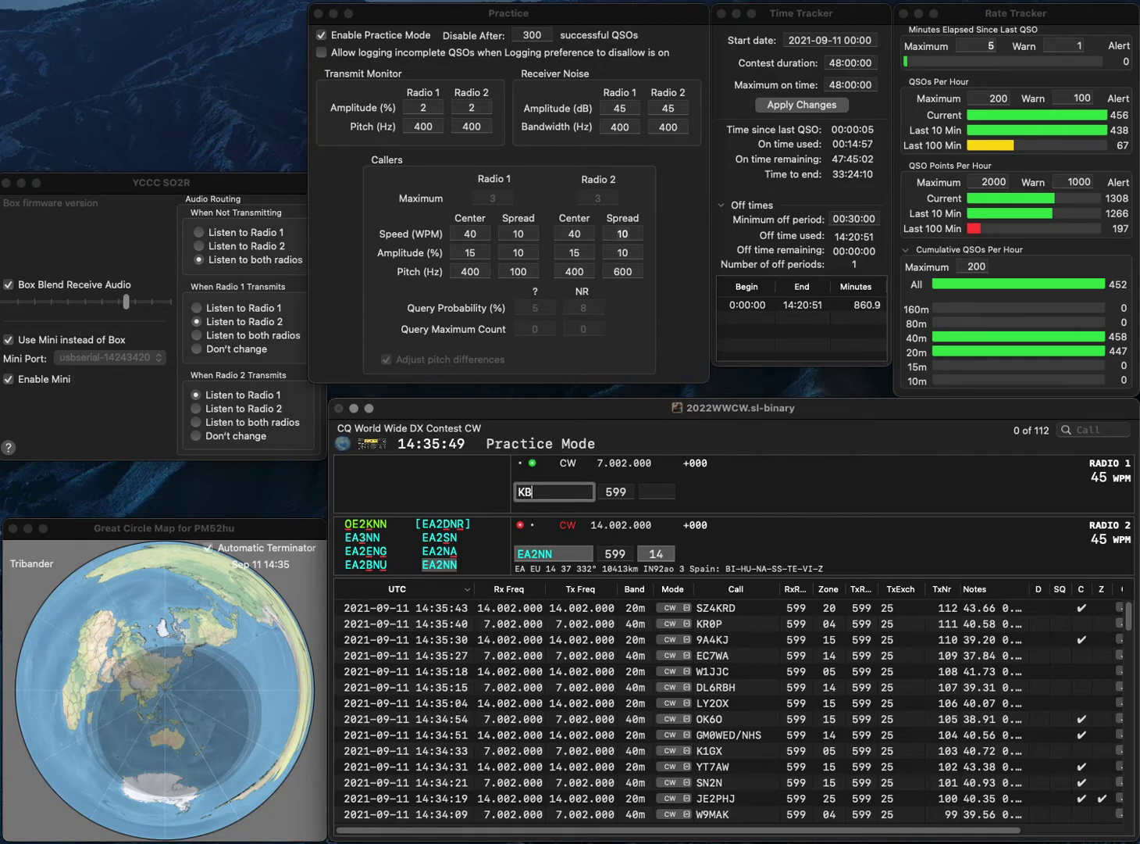
type("8UHN")
key("Return")
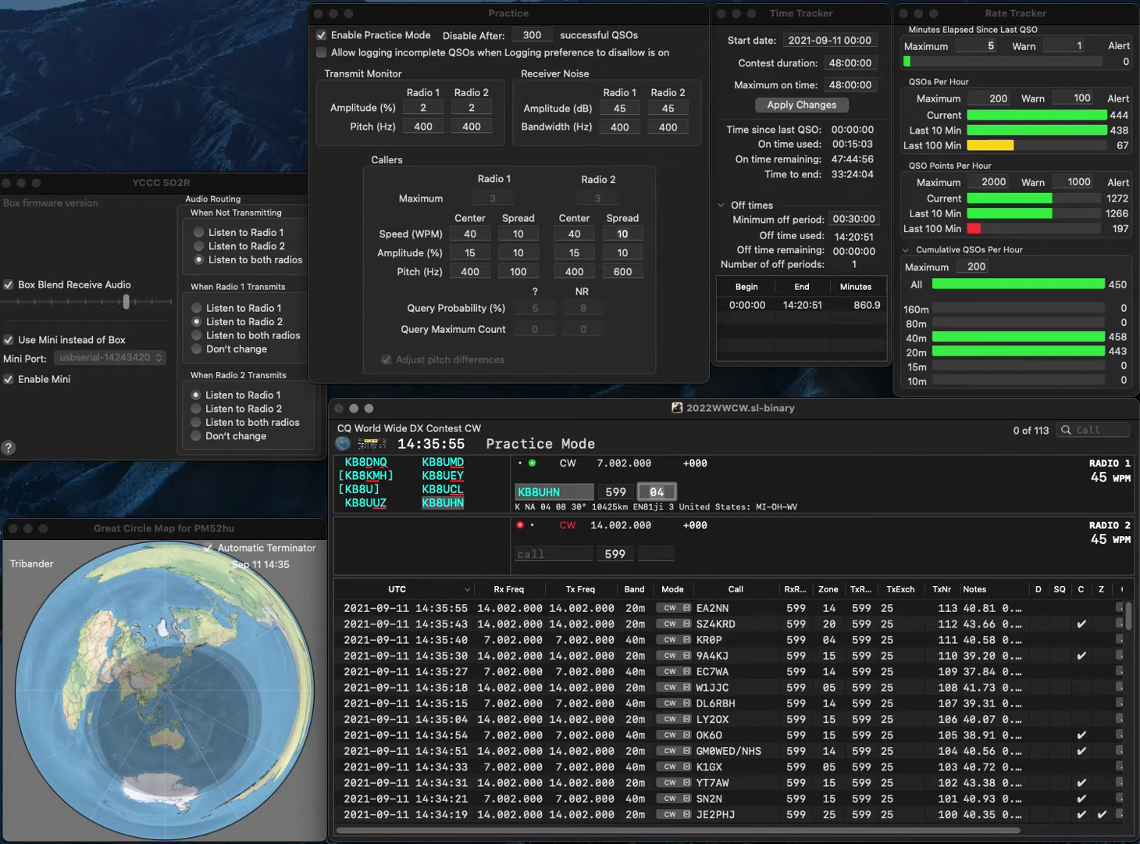
key("Return")
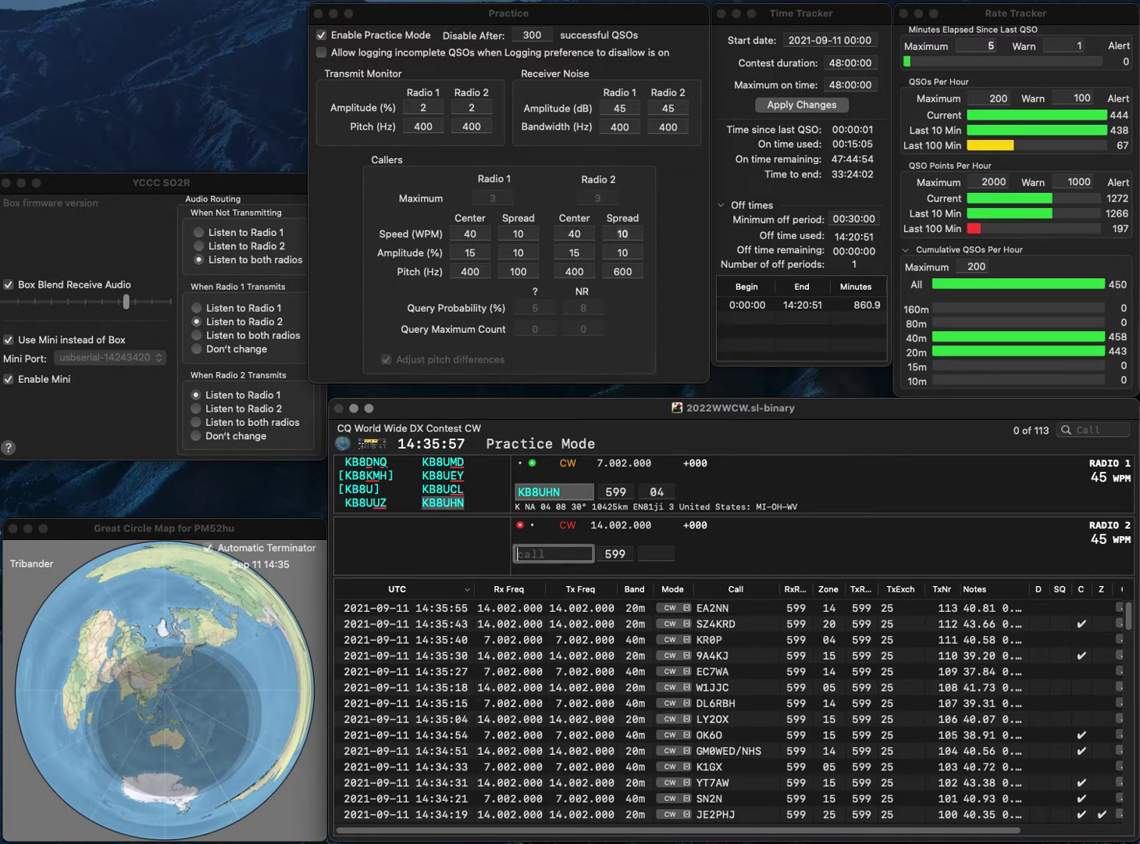
Work KQ1A on Radio 2, correct the Radio 1 entry from K1AZD to JK1AZD, and log both contacts
type("K")
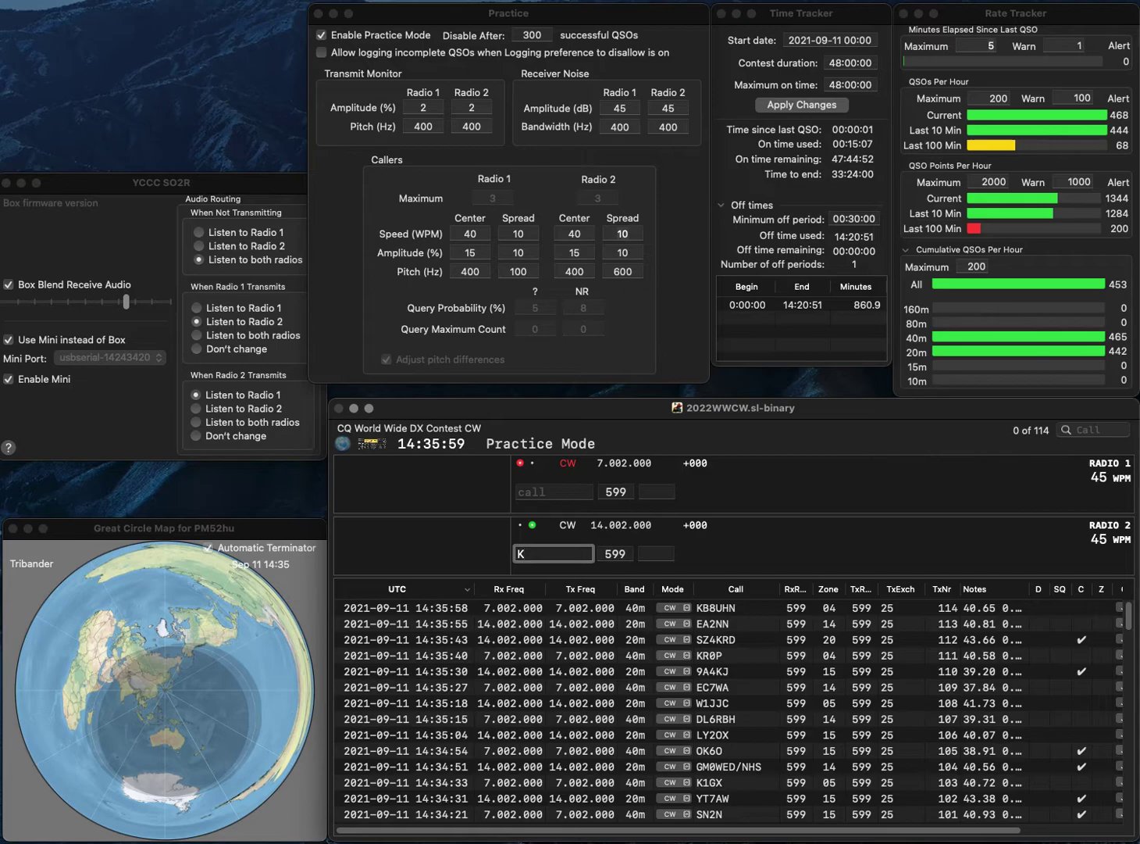
type("Q1A")
key("Return")
type("K1AD")
key("BackSpace")
type("ZD")
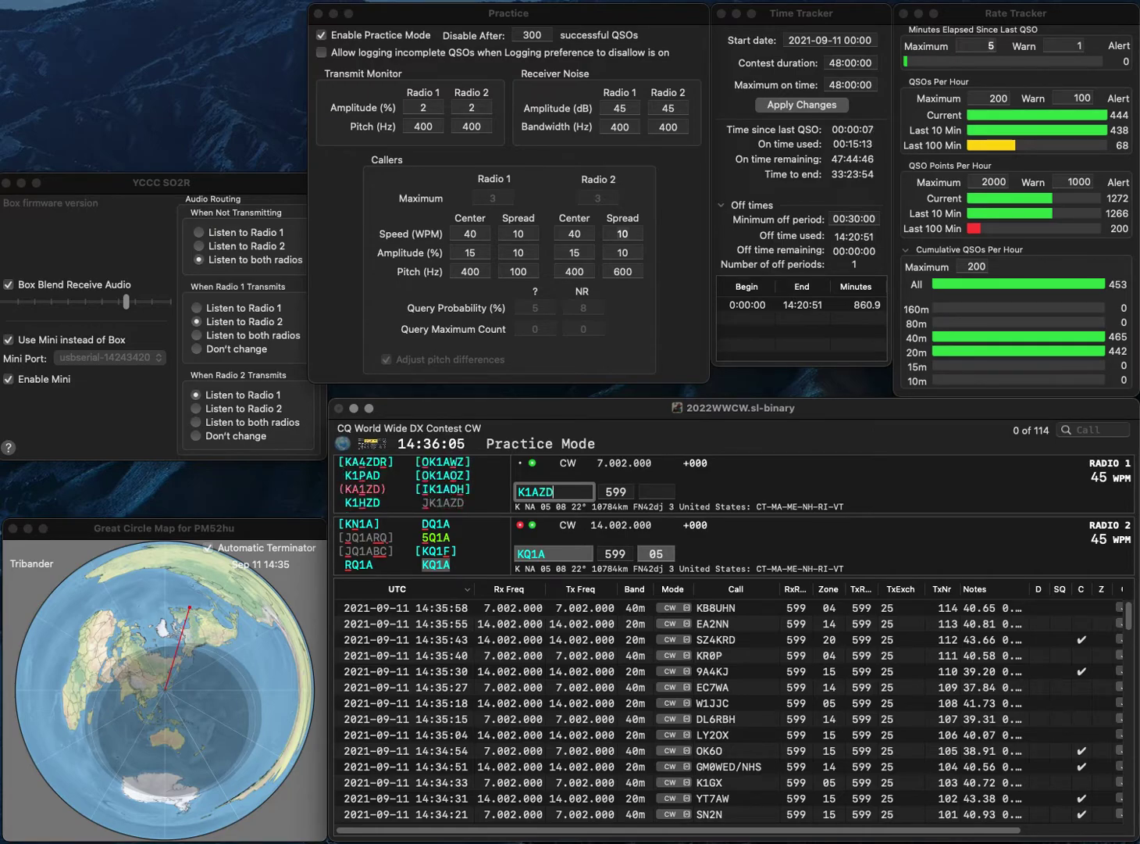
key("Home")
type("J")
key("Return")
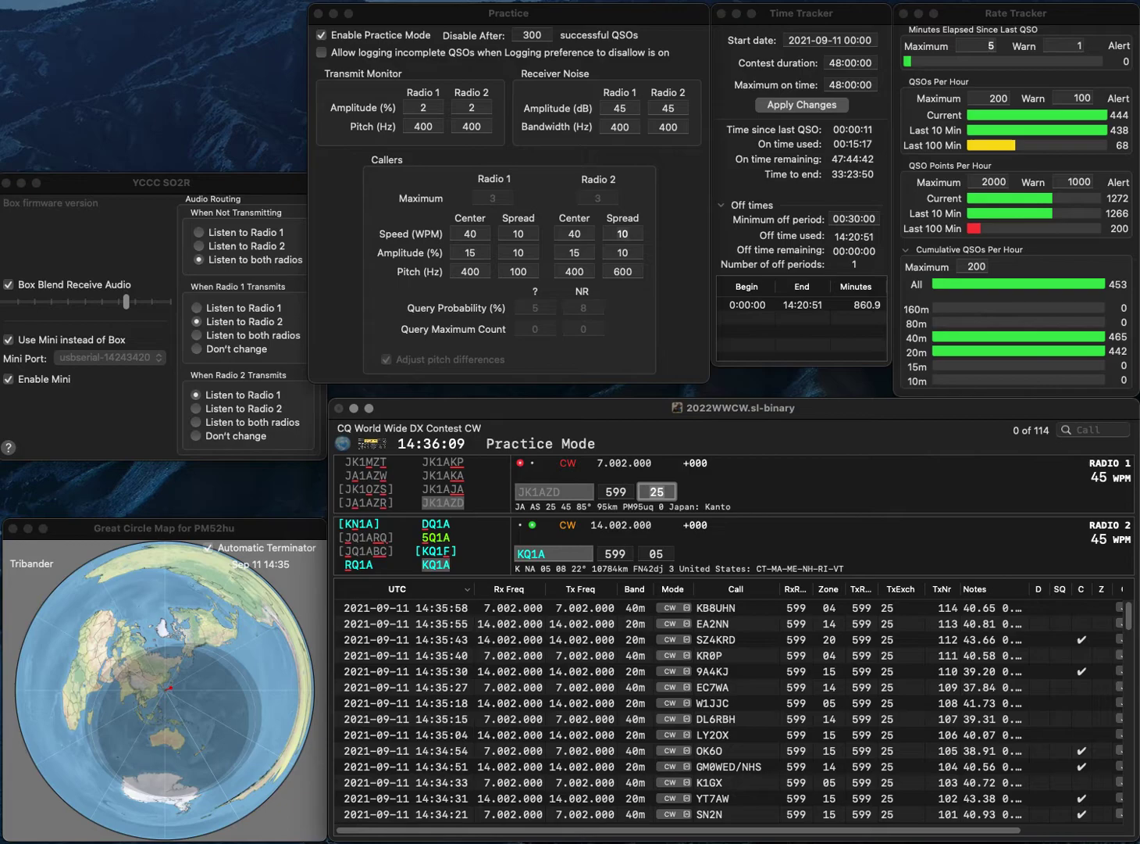
key("Return")
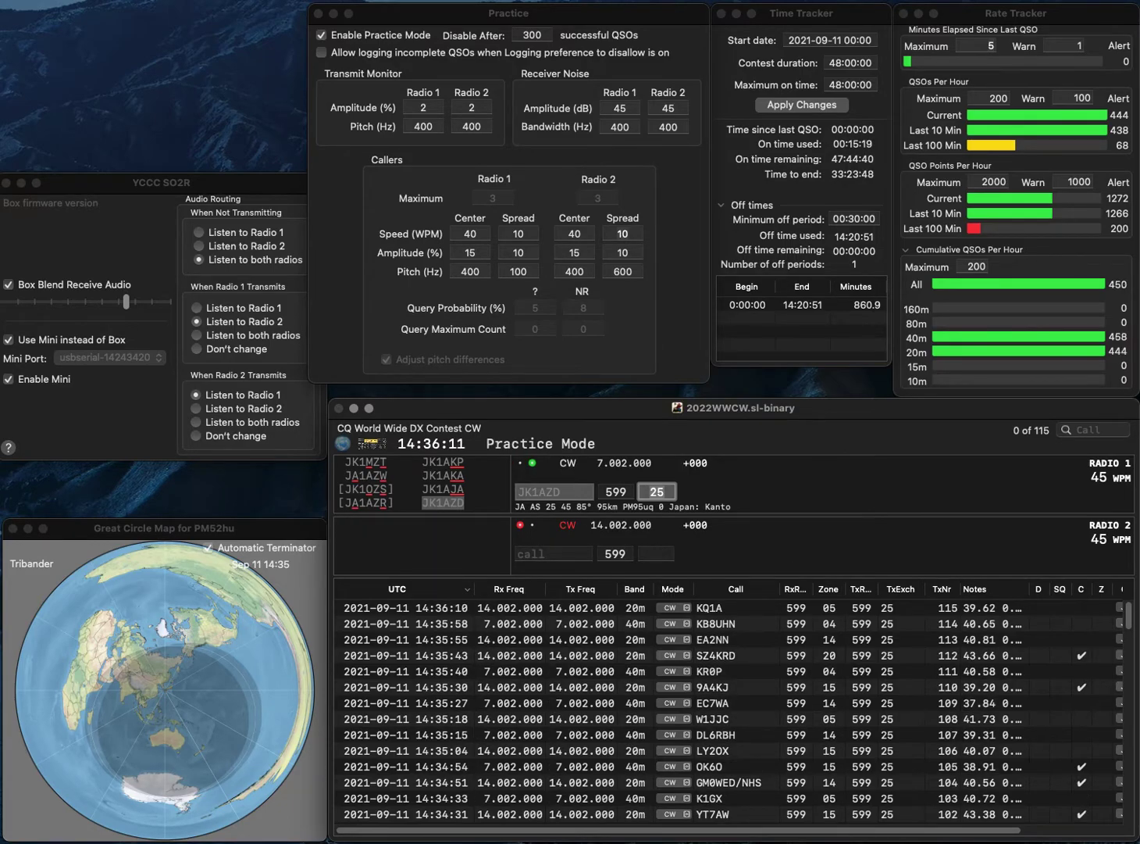
key("Return")
Work and log contacts with K8XS on Radio 2 and N4FX on Radio 1
type("K8XS")
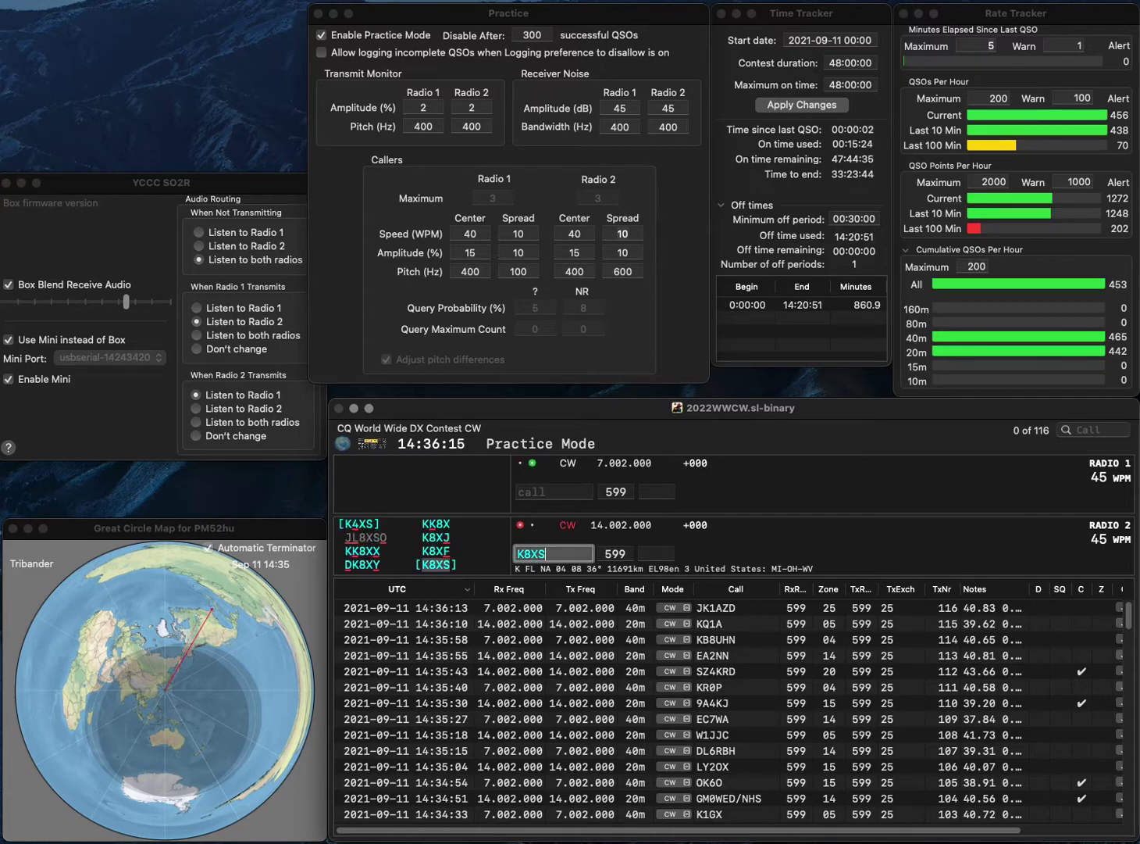
key("Return")
type("N4FX")
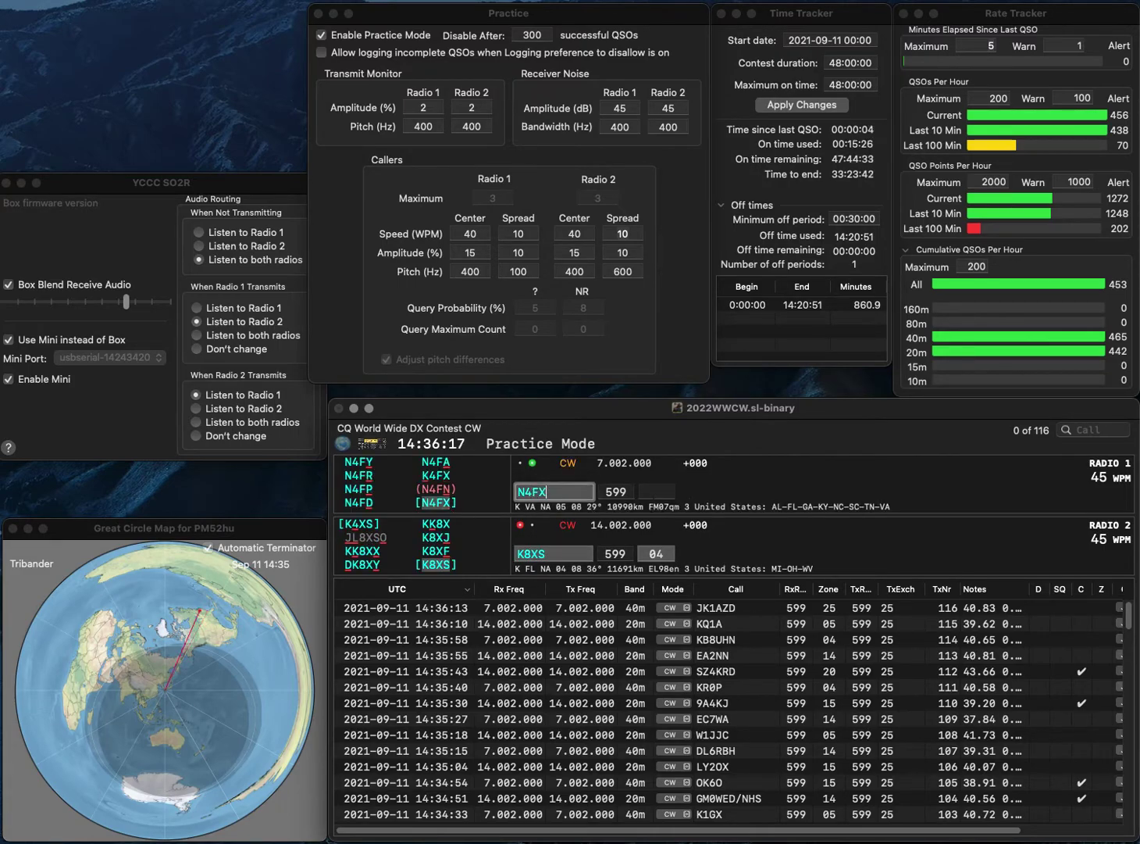
key("Return")
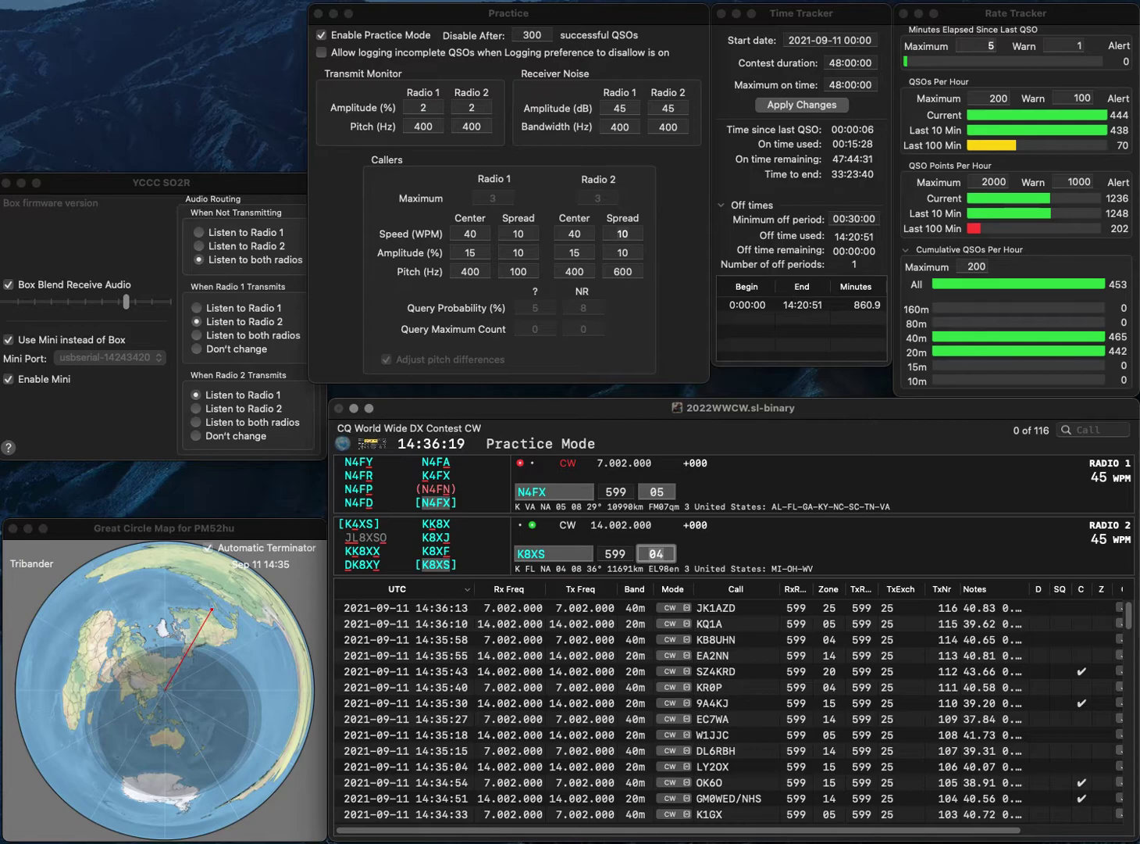
key("Return")
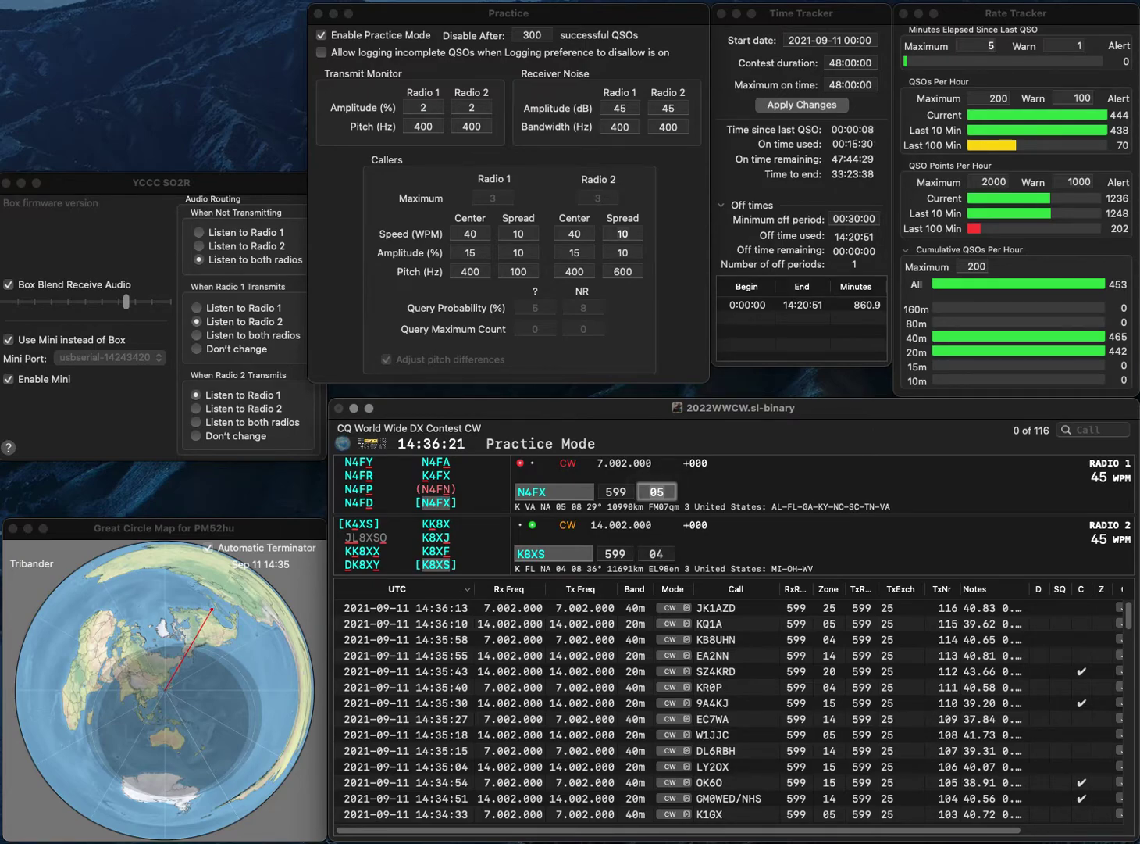
key("Return")
Work and log WQ2E on Radio 2, and build the Radio 1 call from 2PO into SQ2PO
type("WQ2E")
key("Return")
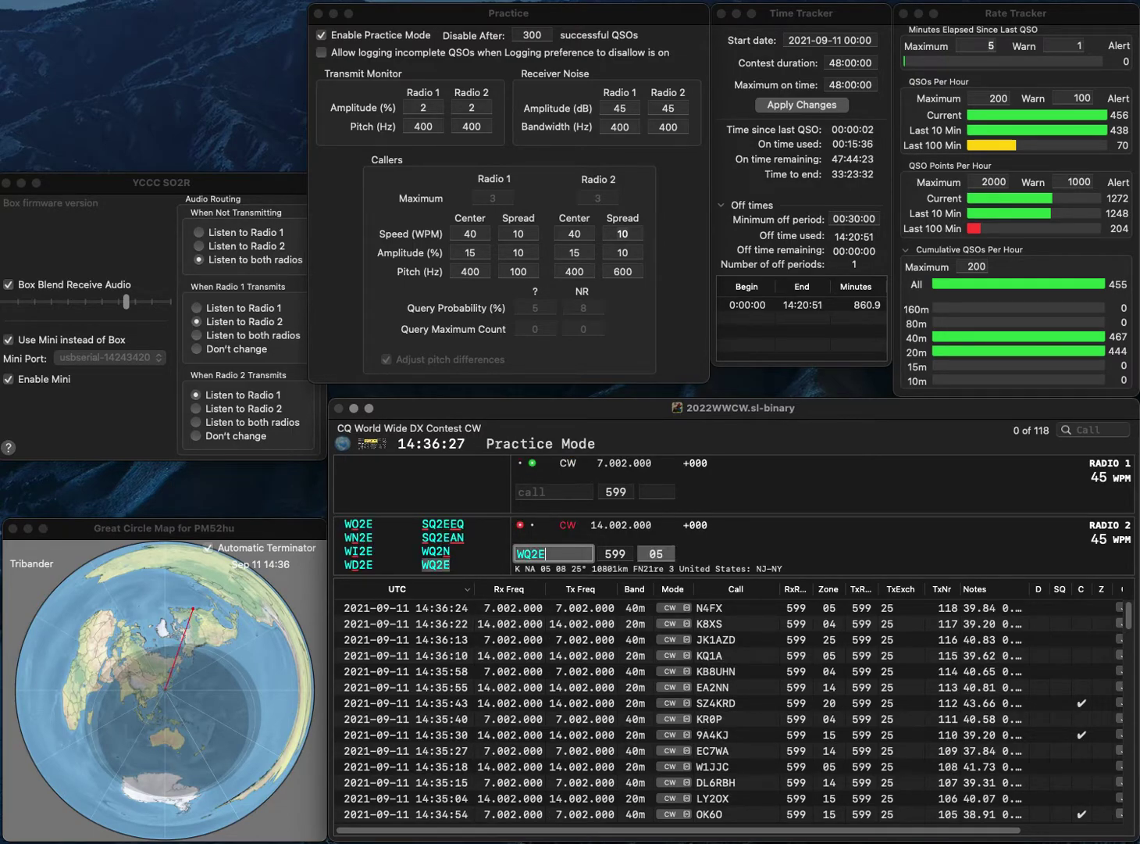
type("2PO")
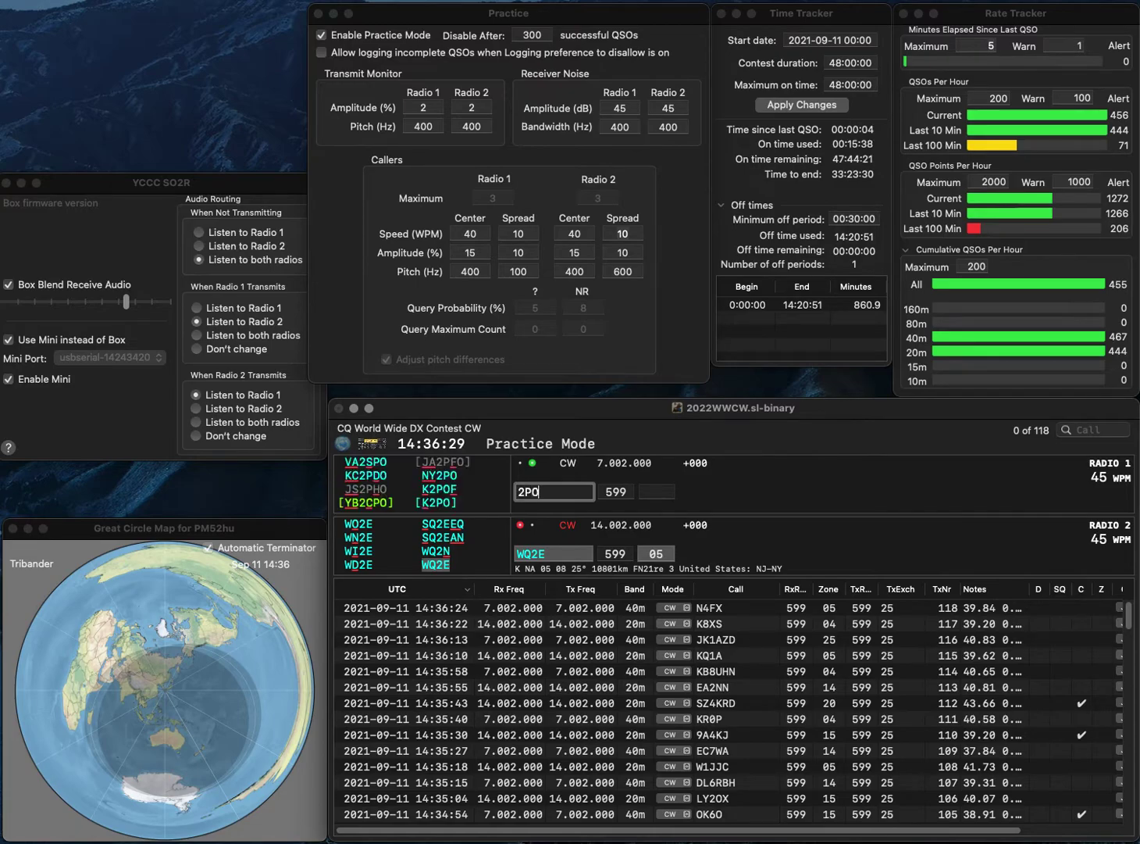
key("Home")
type("SQ")
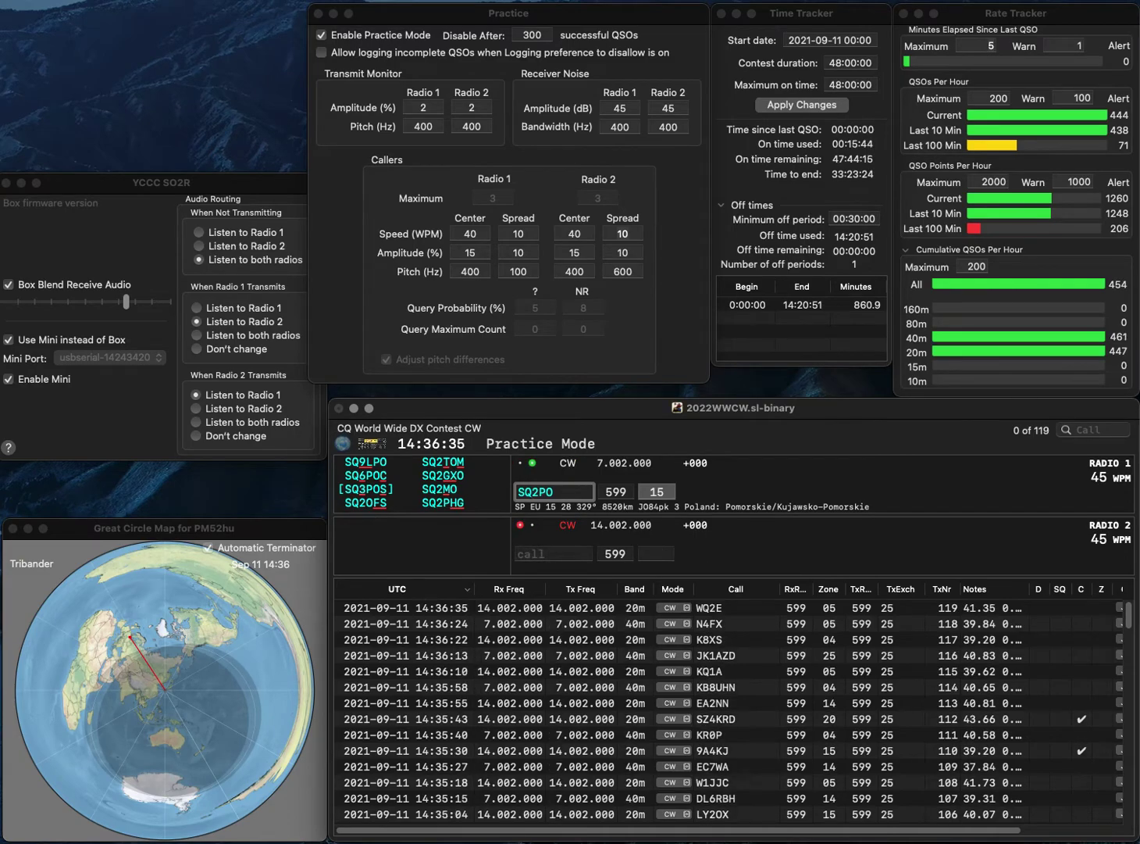
Correct the Radio 1 call to SQ2MO and log it, sending the partial call YU on Radio 2 in between
key("BackSpace")
key("BackSpace")
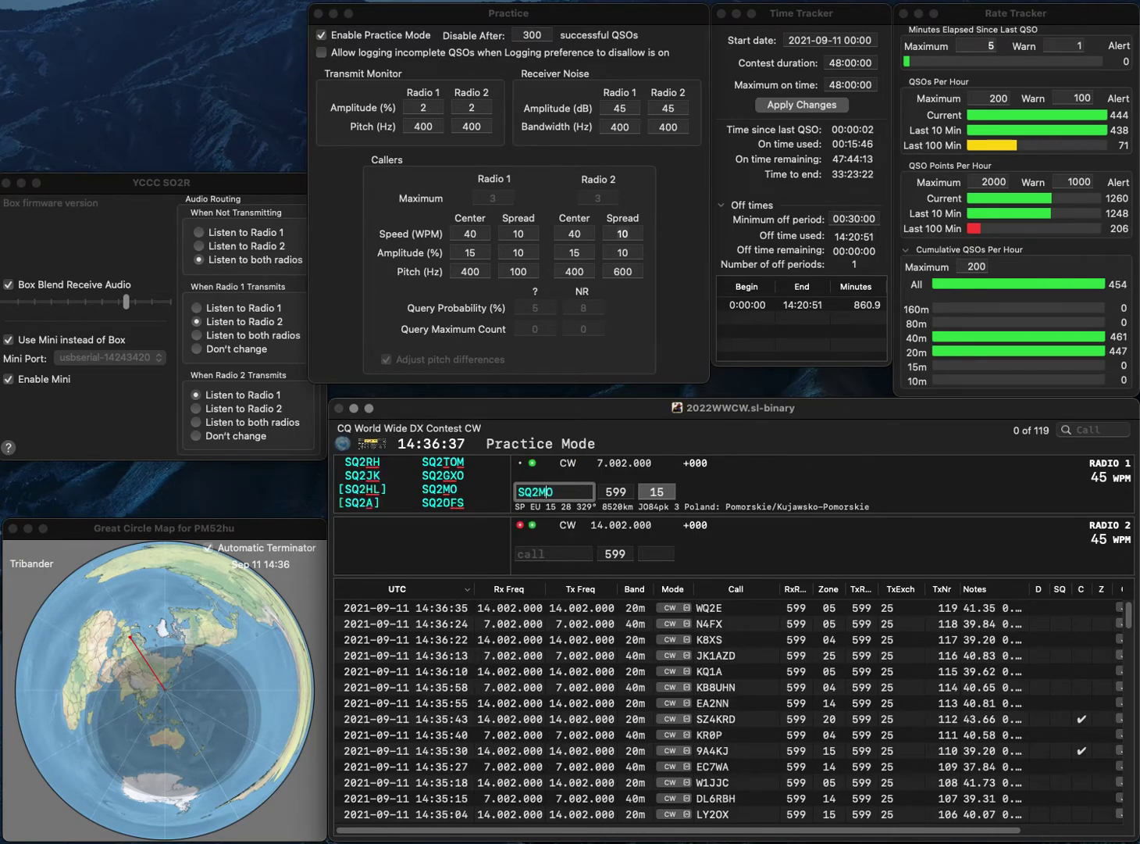
type("MO")
key("Return")
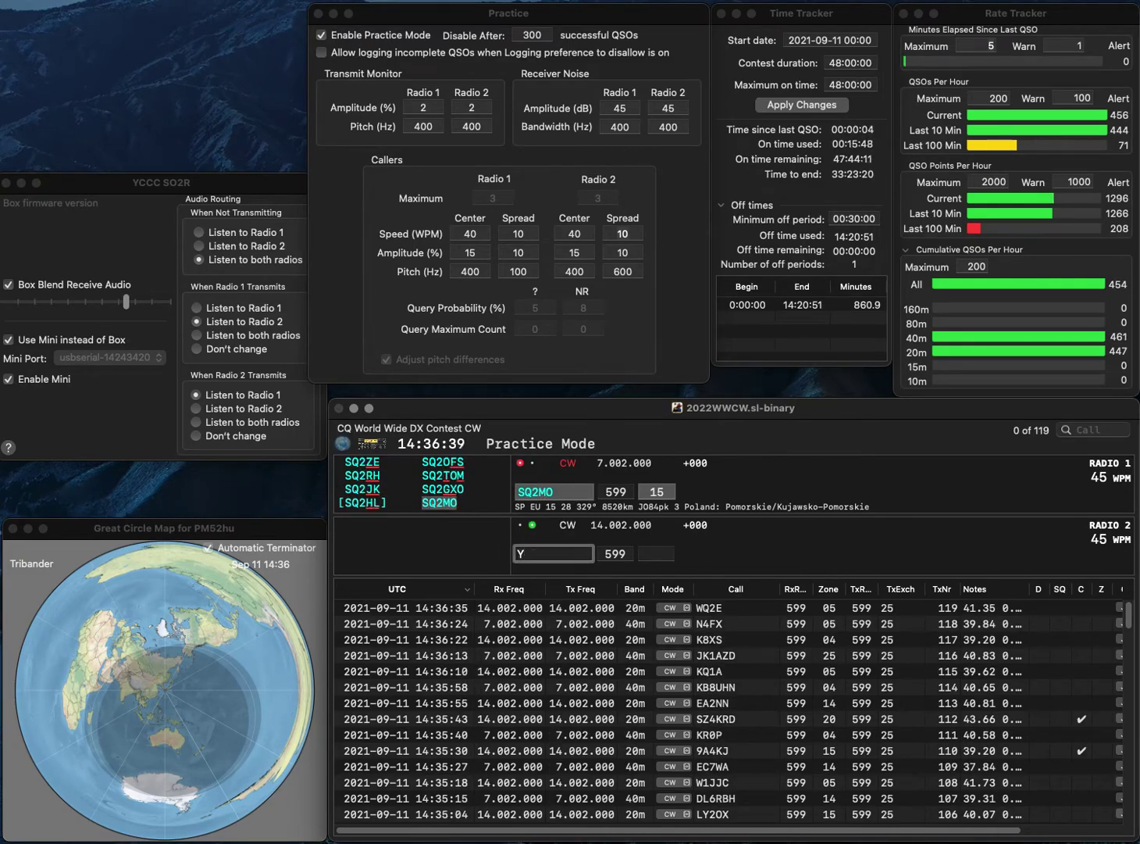
key("Return")
key("space")
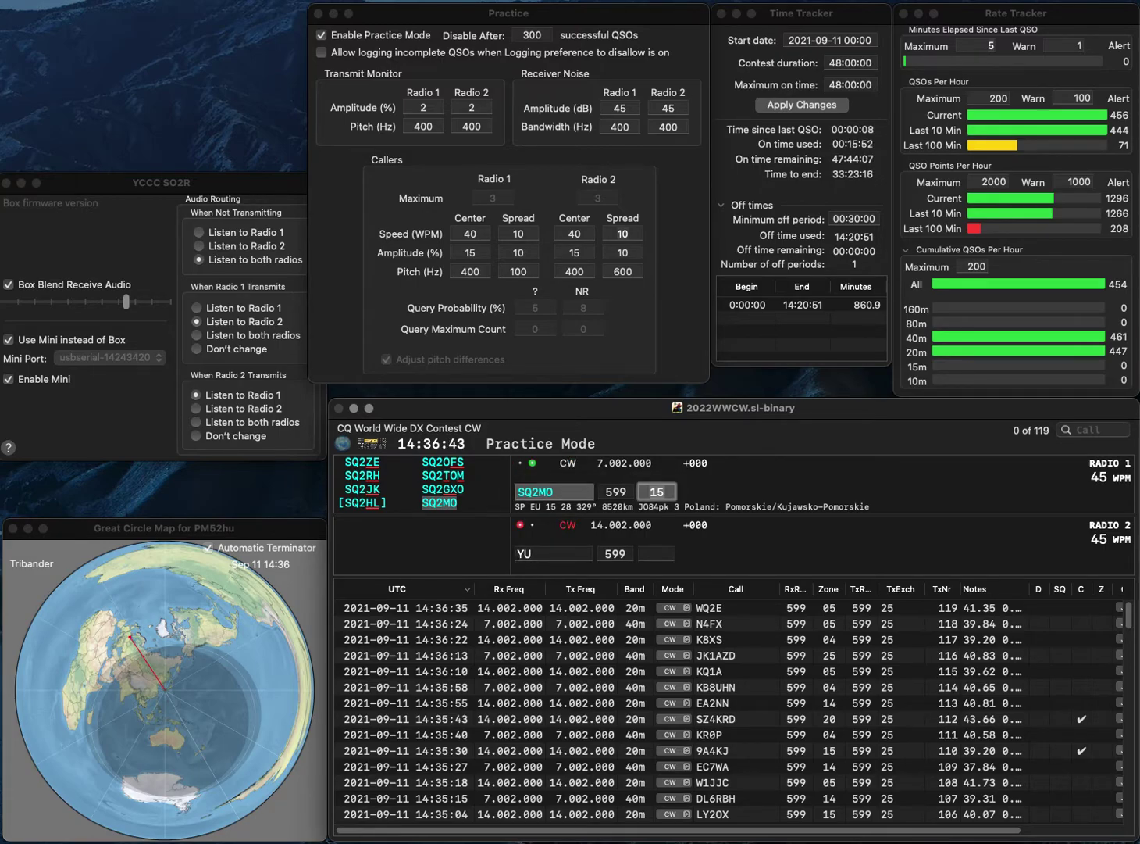
key("Return")
type("UY3U")
key("Return")
type("W3YP")
key("Return")
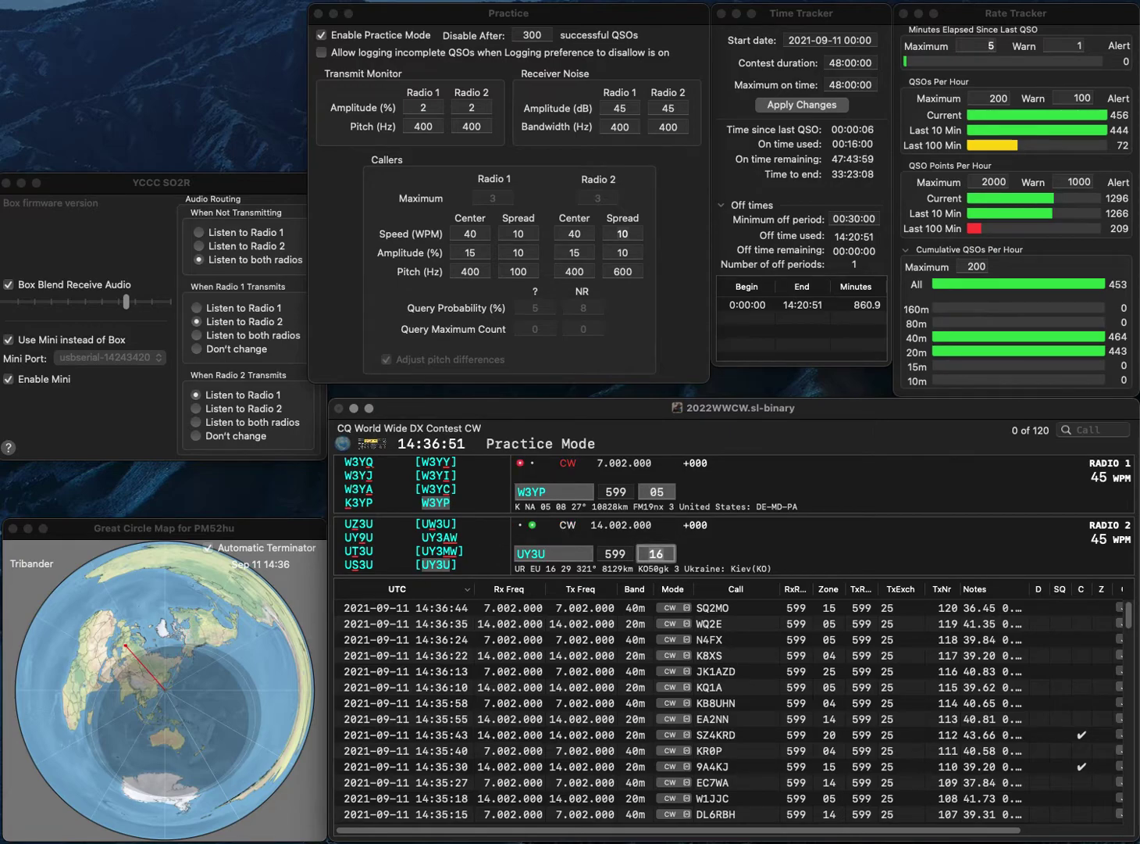
key("Return")
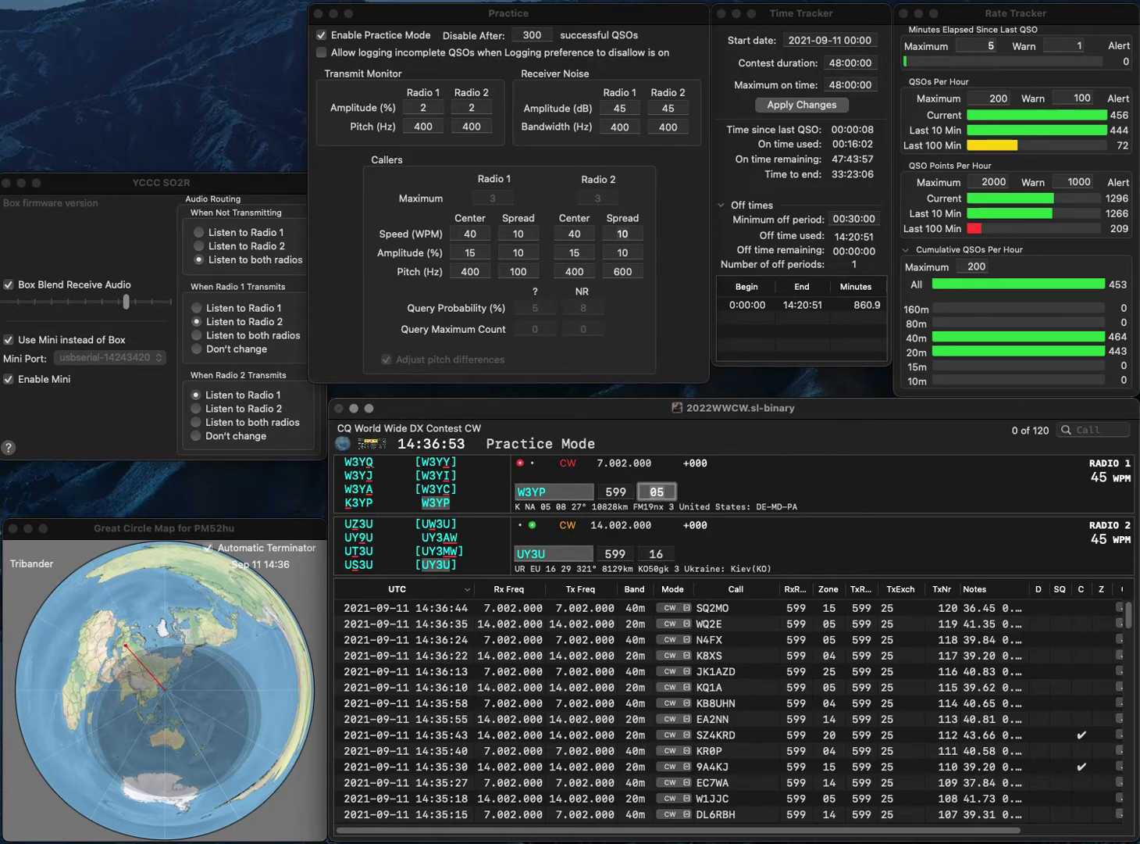
key("Return")
Work and log SP1GA on Radio 2 and KD2CII on Radio 1
type("SP1GA")
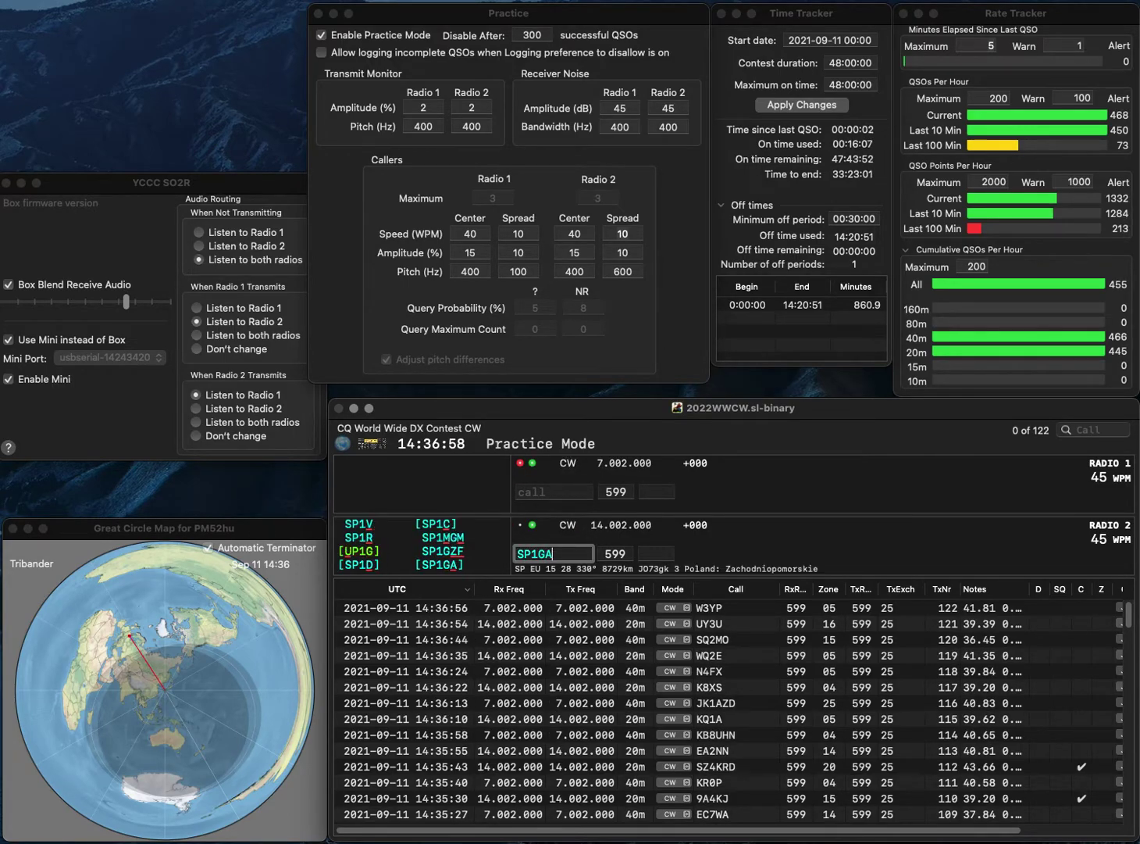
key("Return")
type("KD2CII")
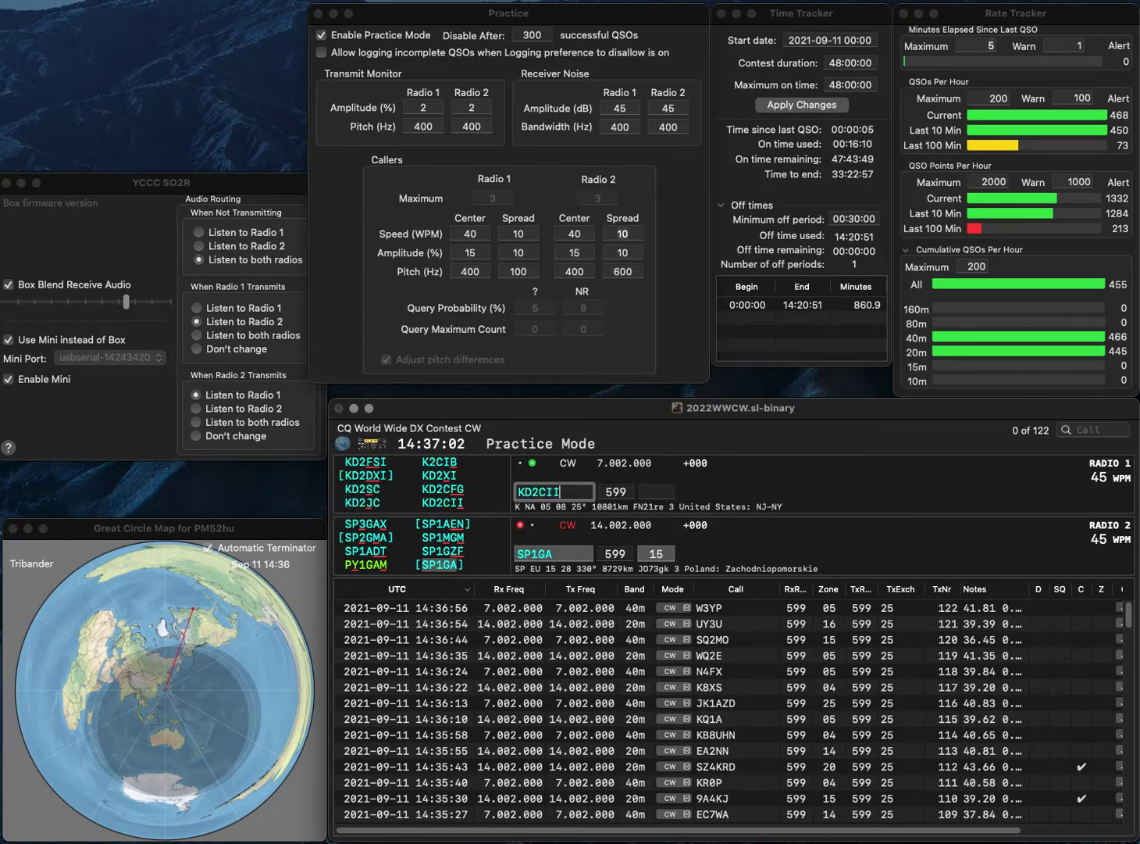
key("Return")
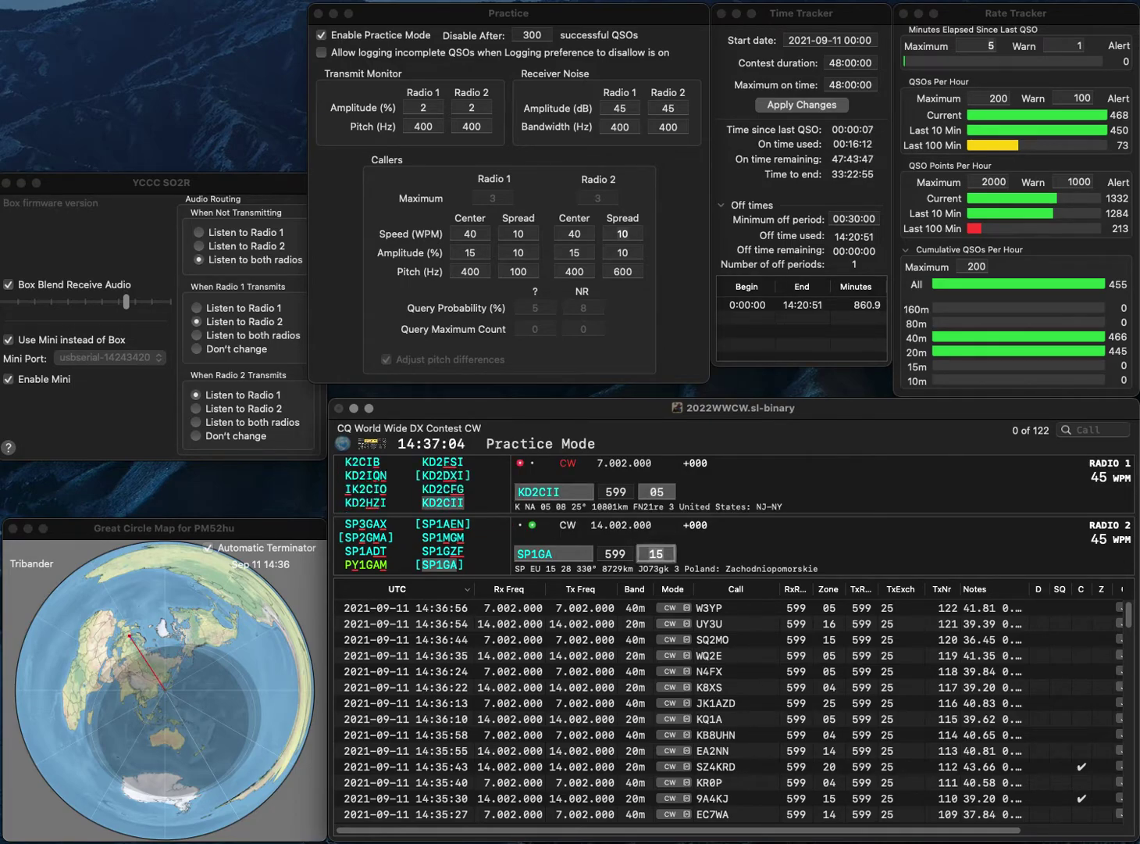
key("Return")
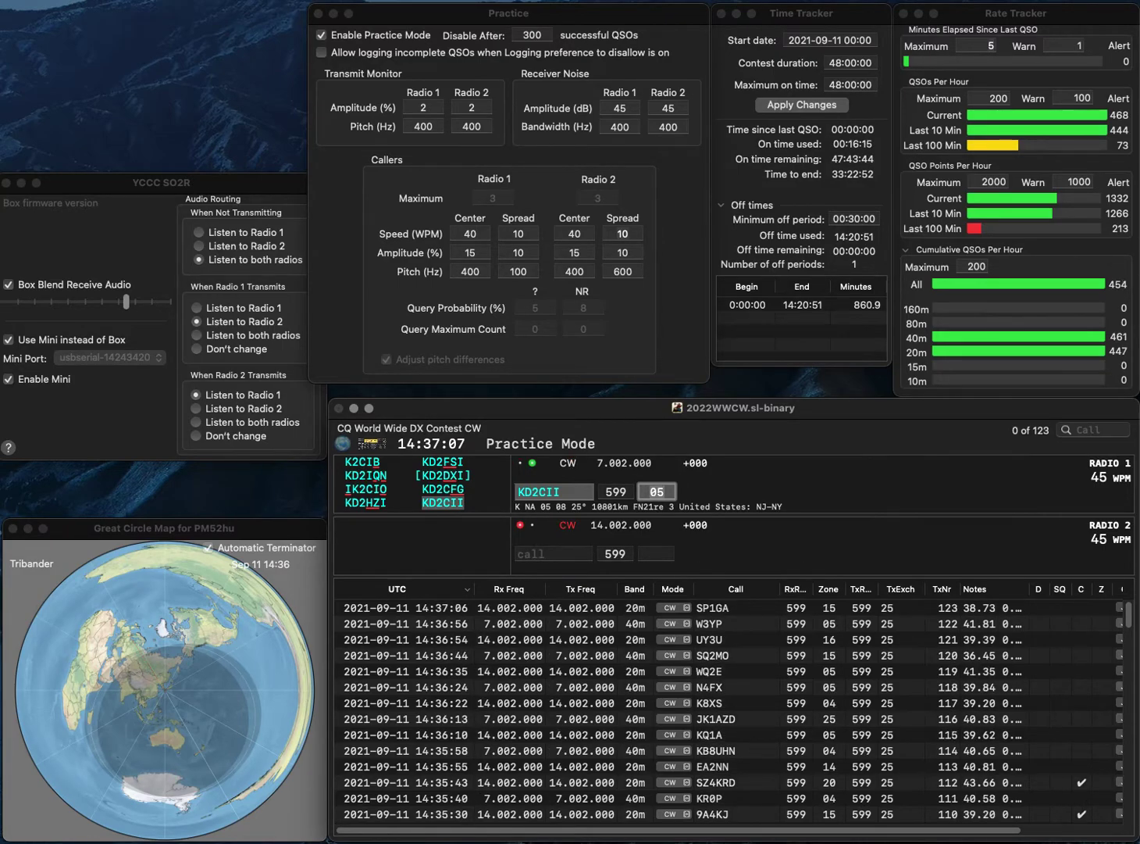
left_click(553, 553)
key("Return")
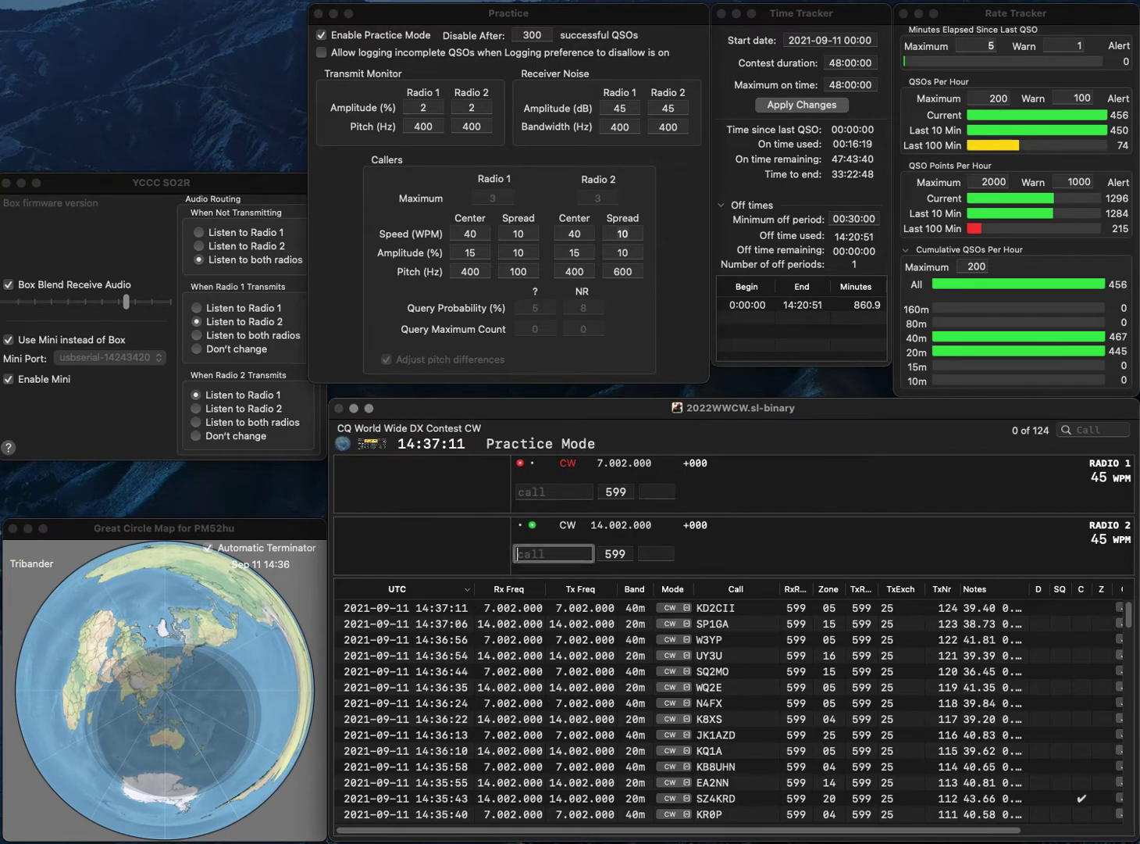
type("KF6OHL")
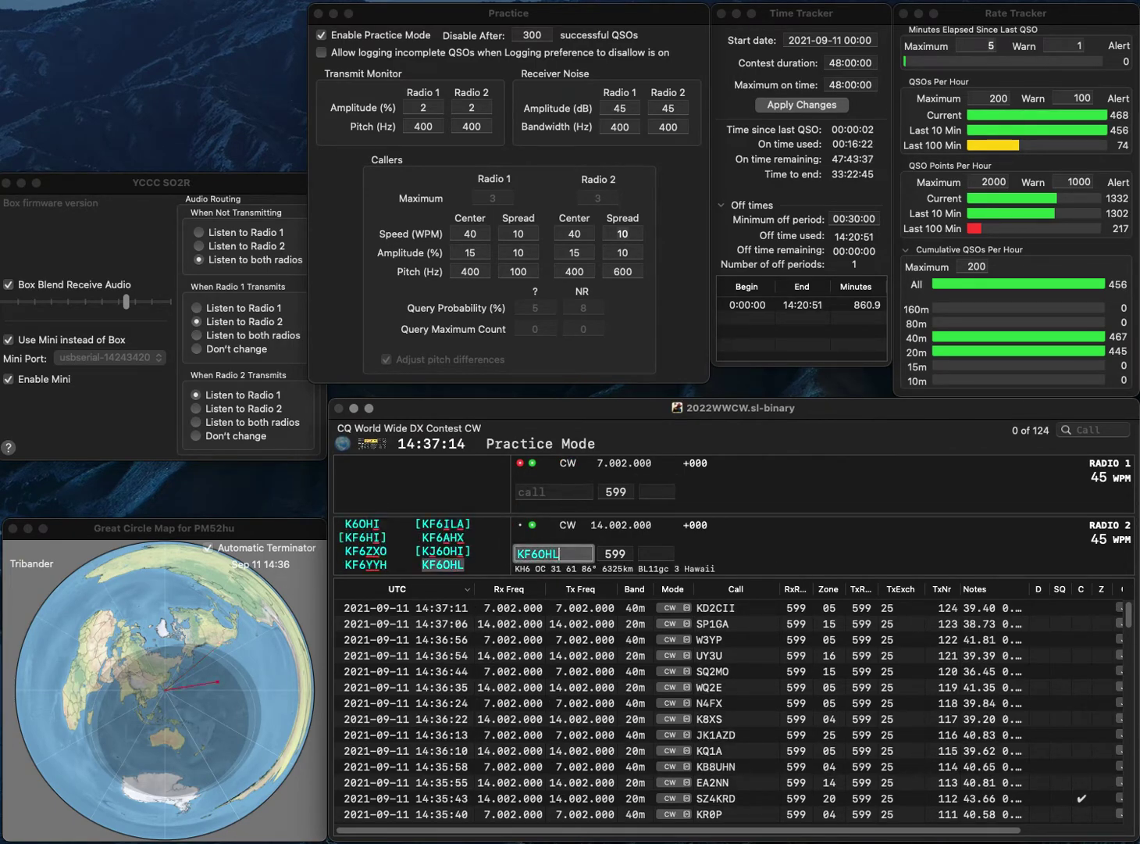
key("Return")
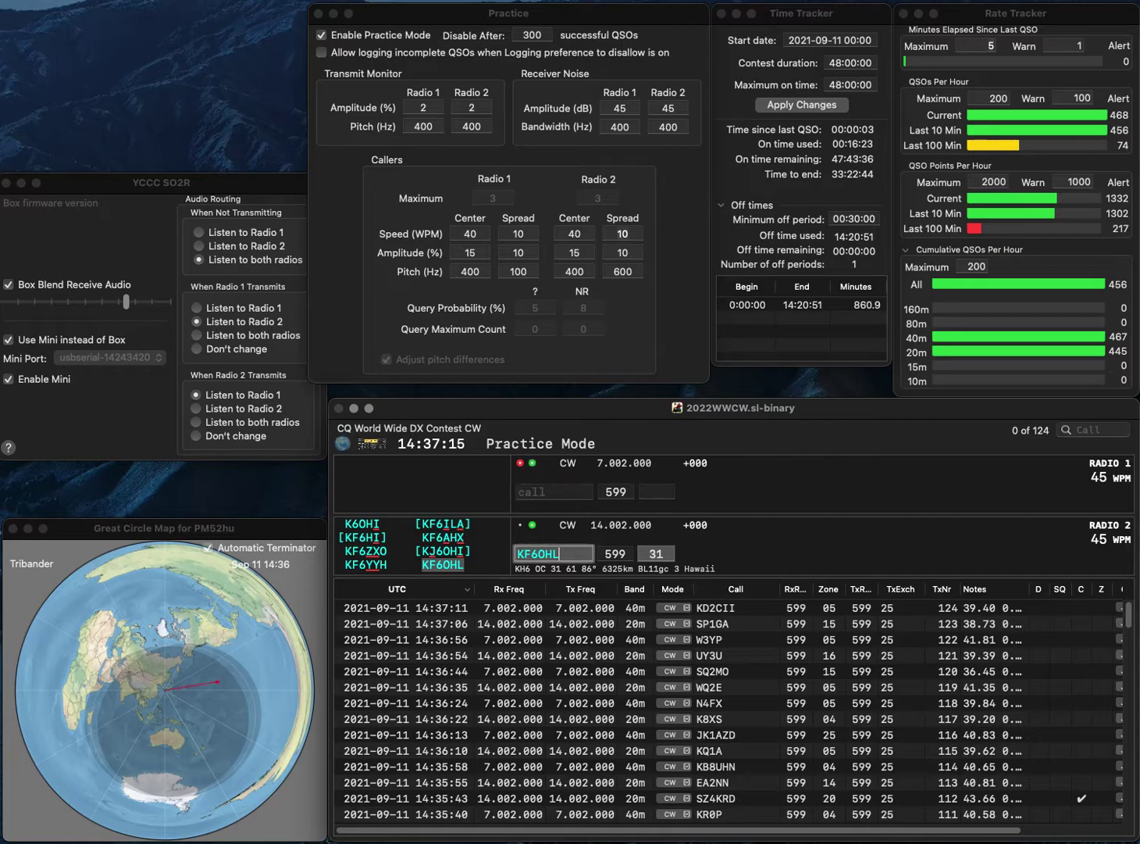
type("U")
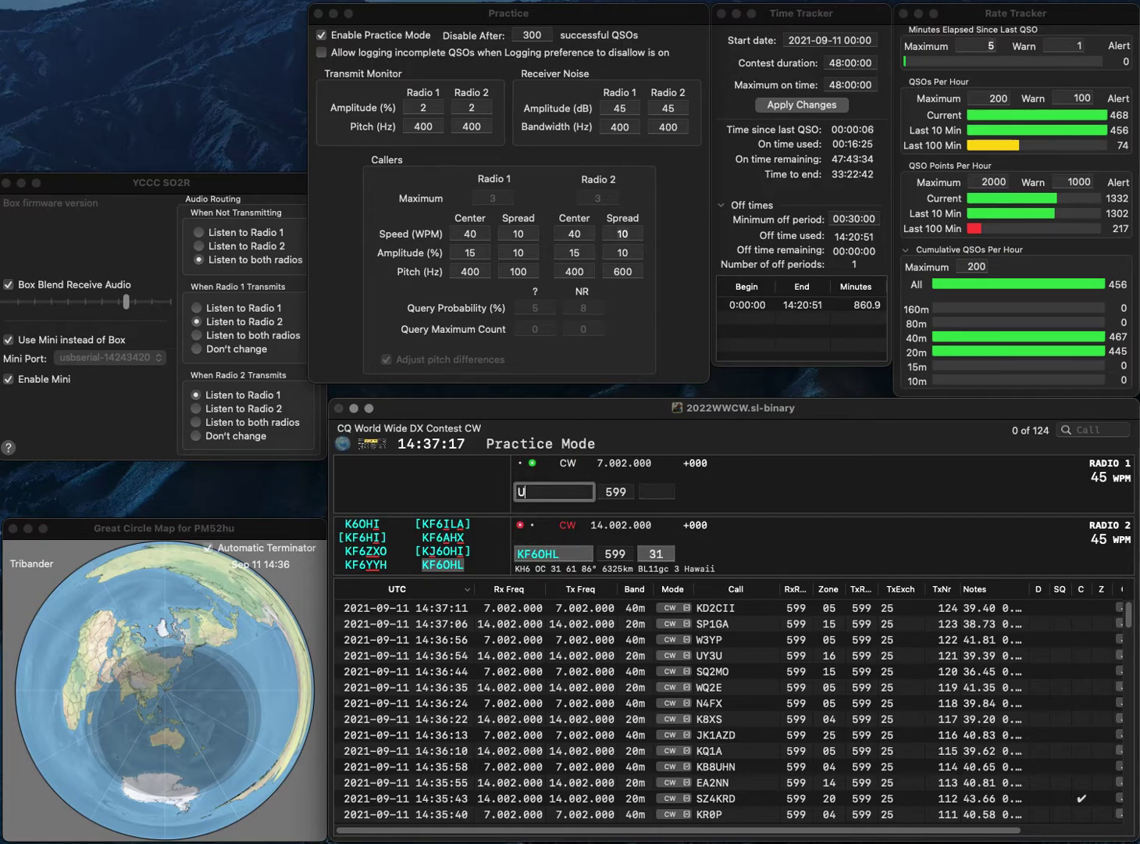
type("ADX")
key("Return")
key("Tab")
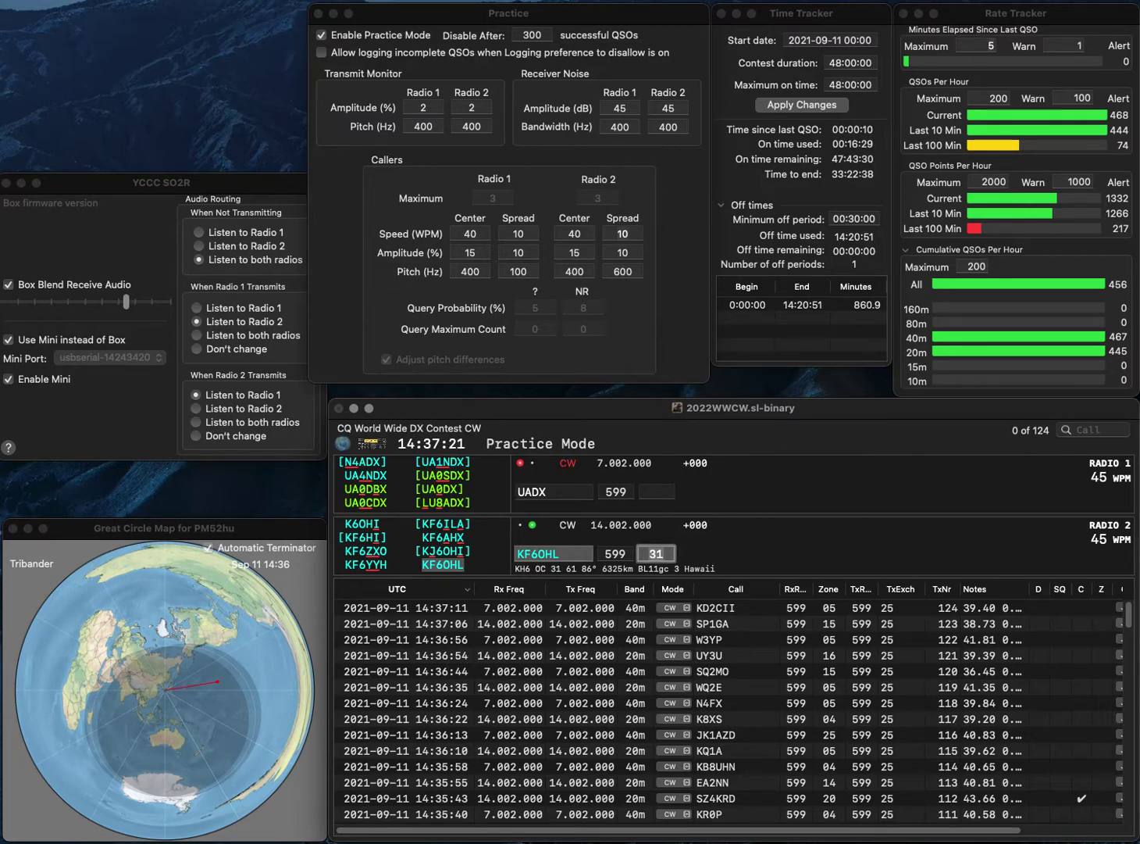
key("Return")
type("ADX")
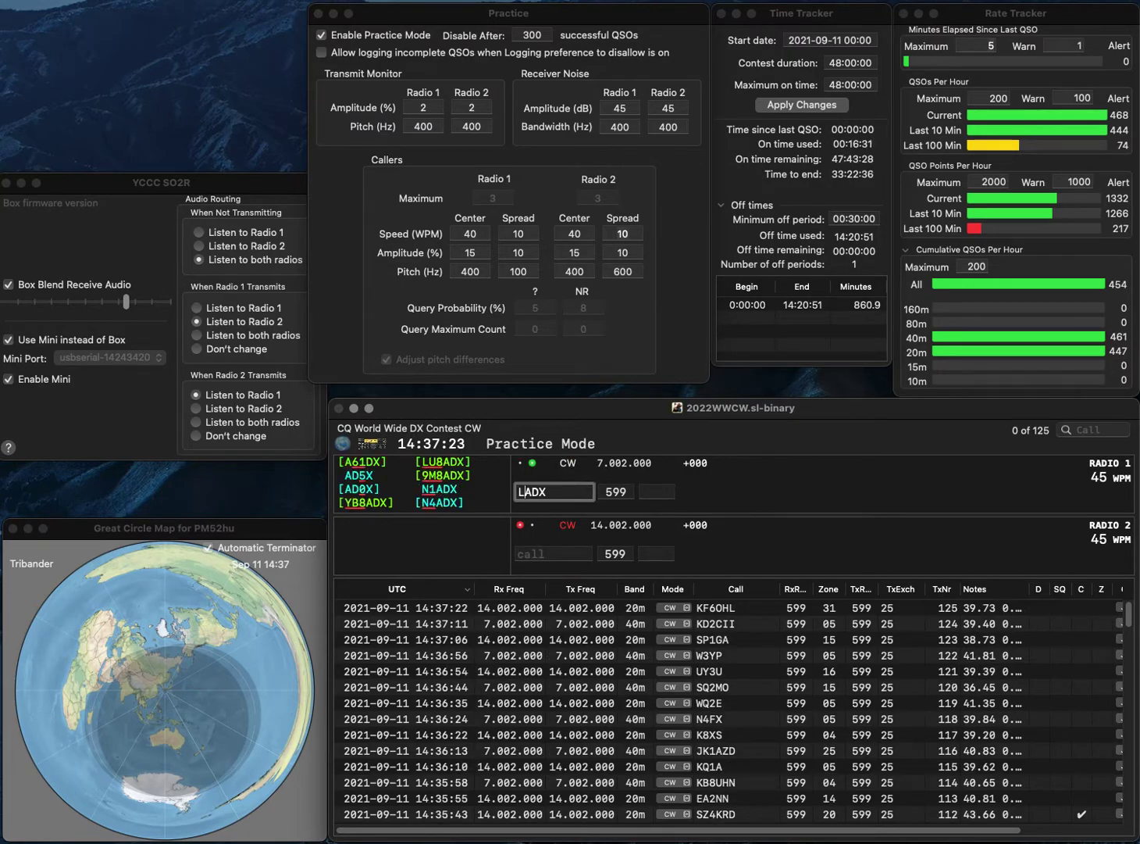
type("LU7")
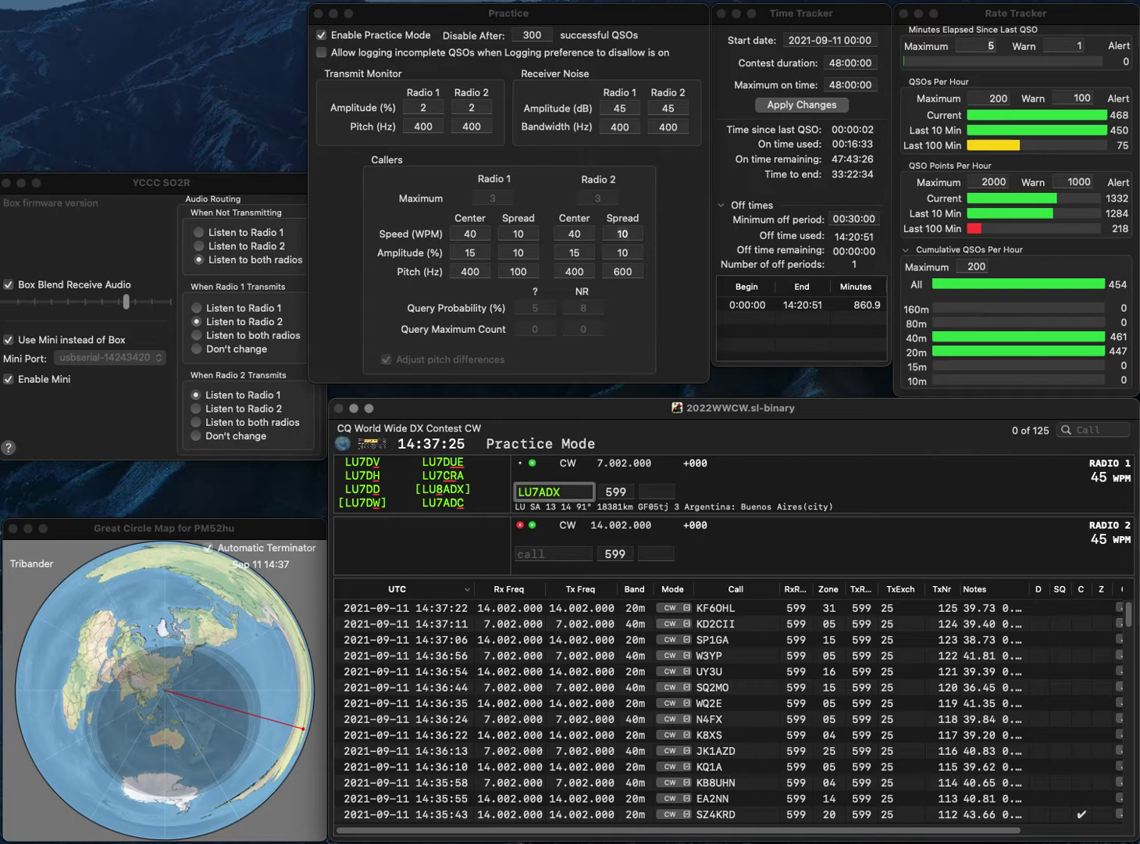
key("BackSpace")
type("8")
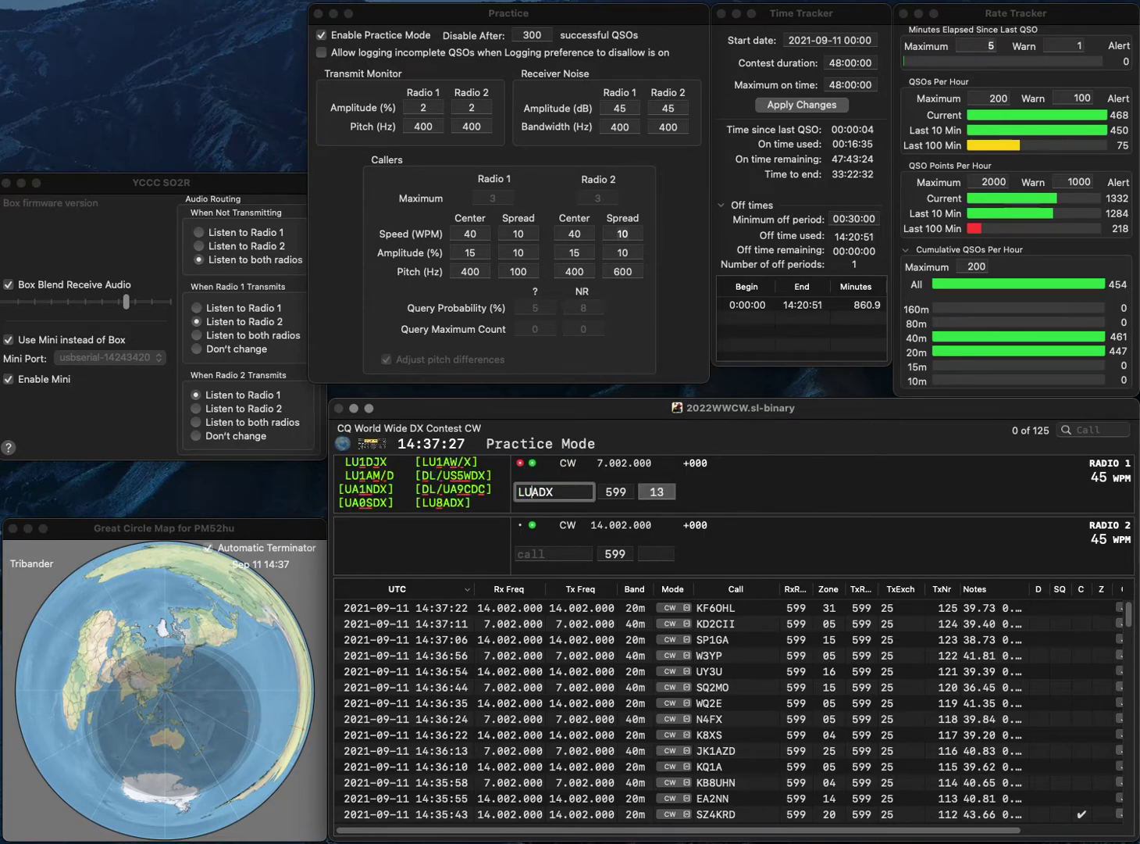
key("Return")
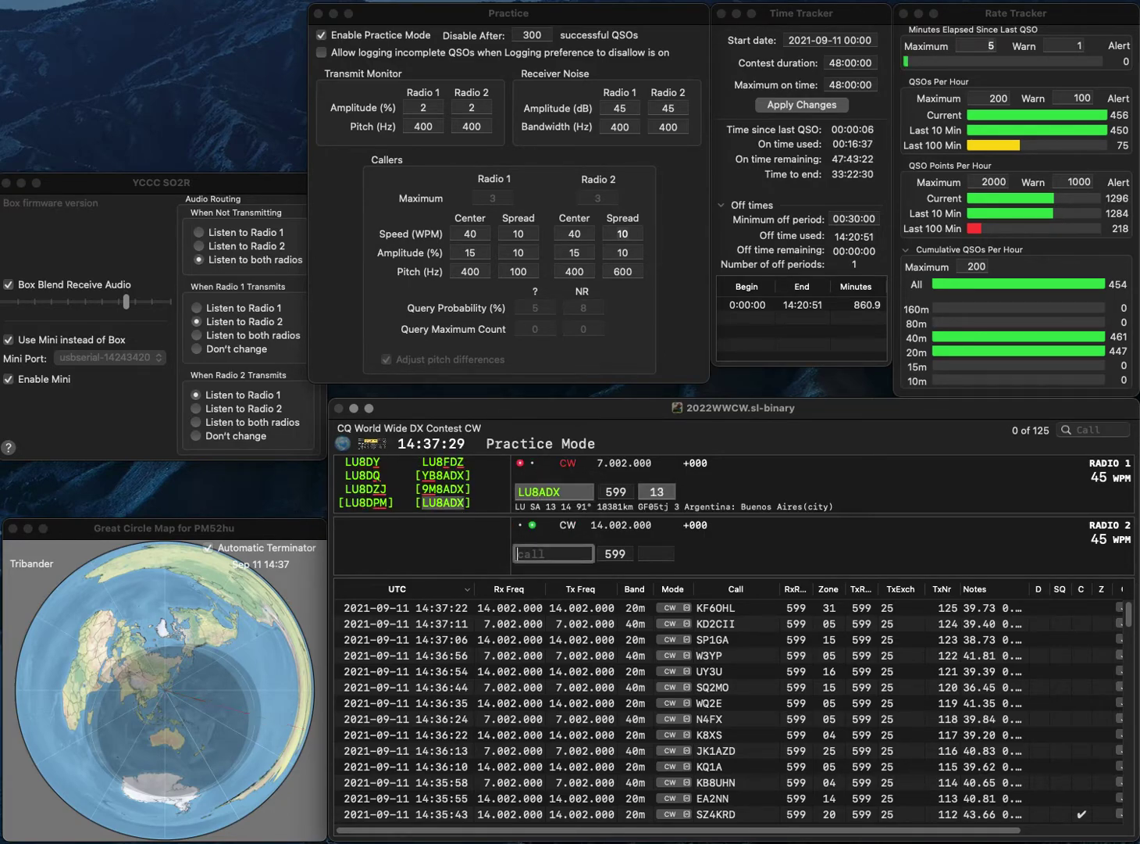
type("KE0MPS")
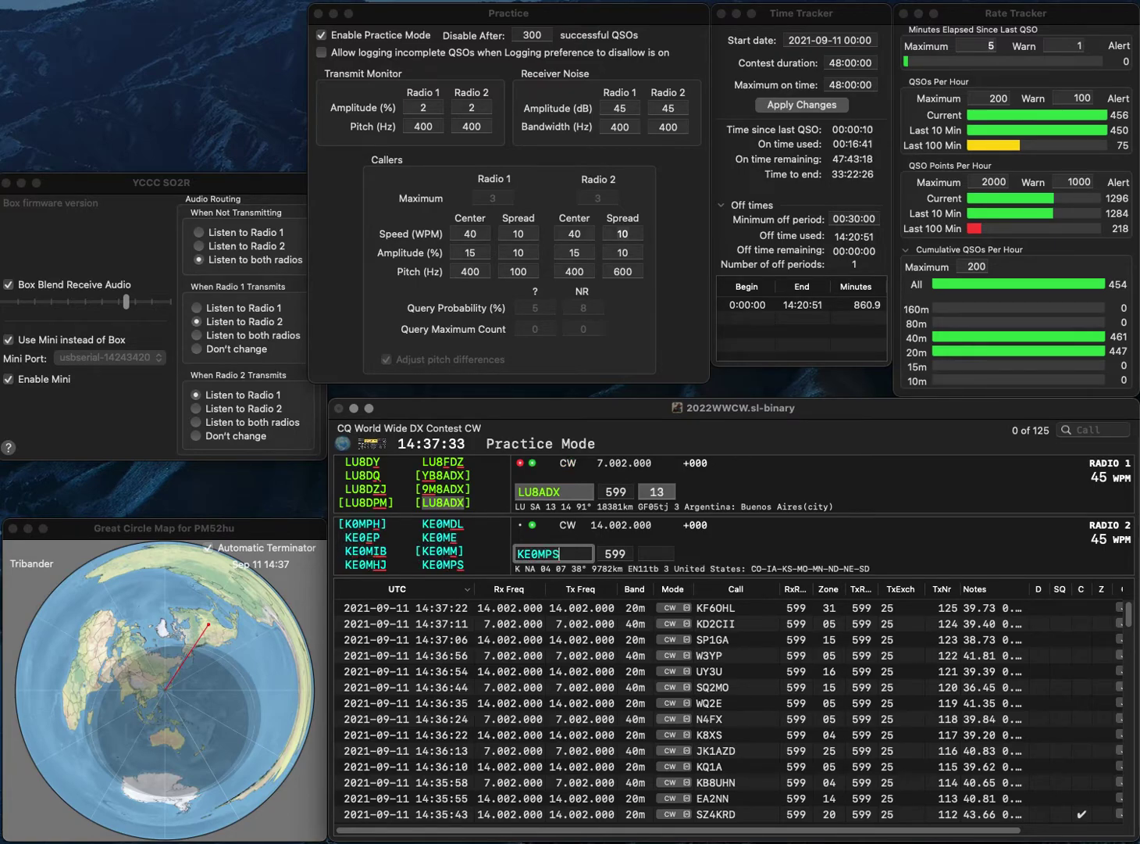
key("Return")
key("Return")
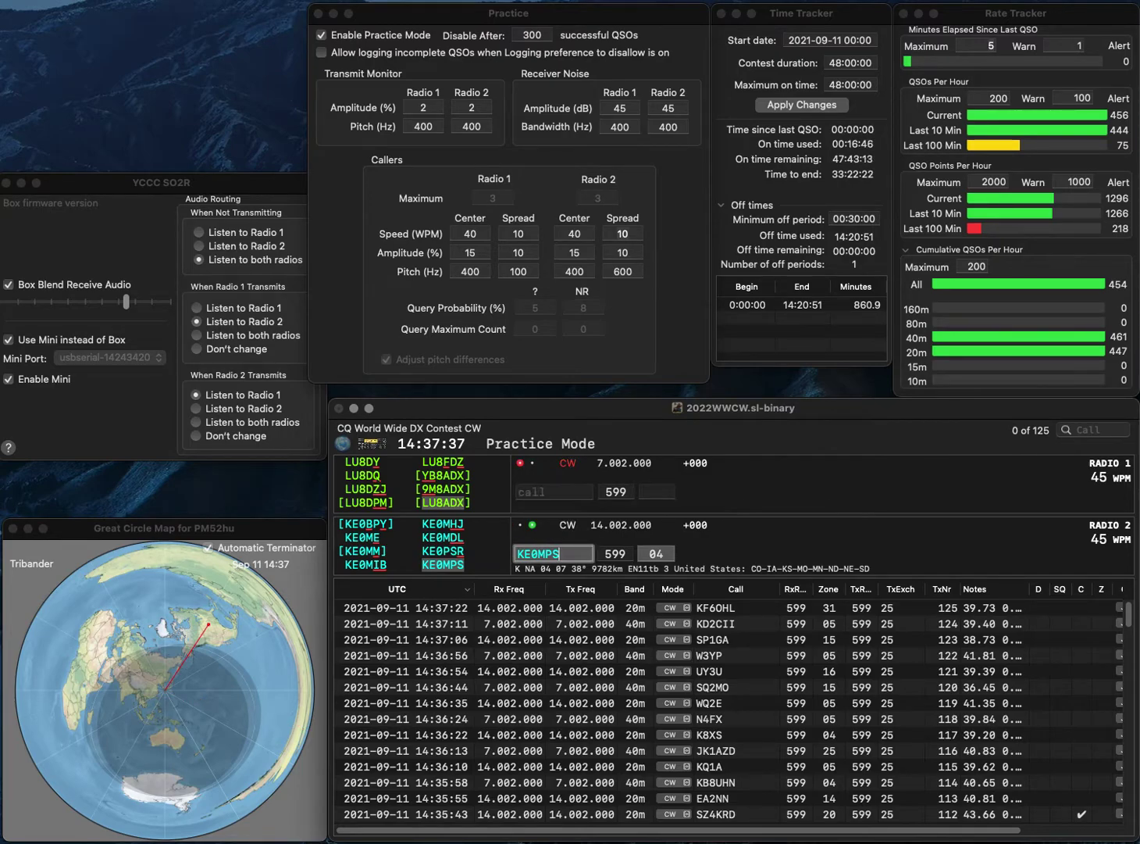
key("space")
key("Return")
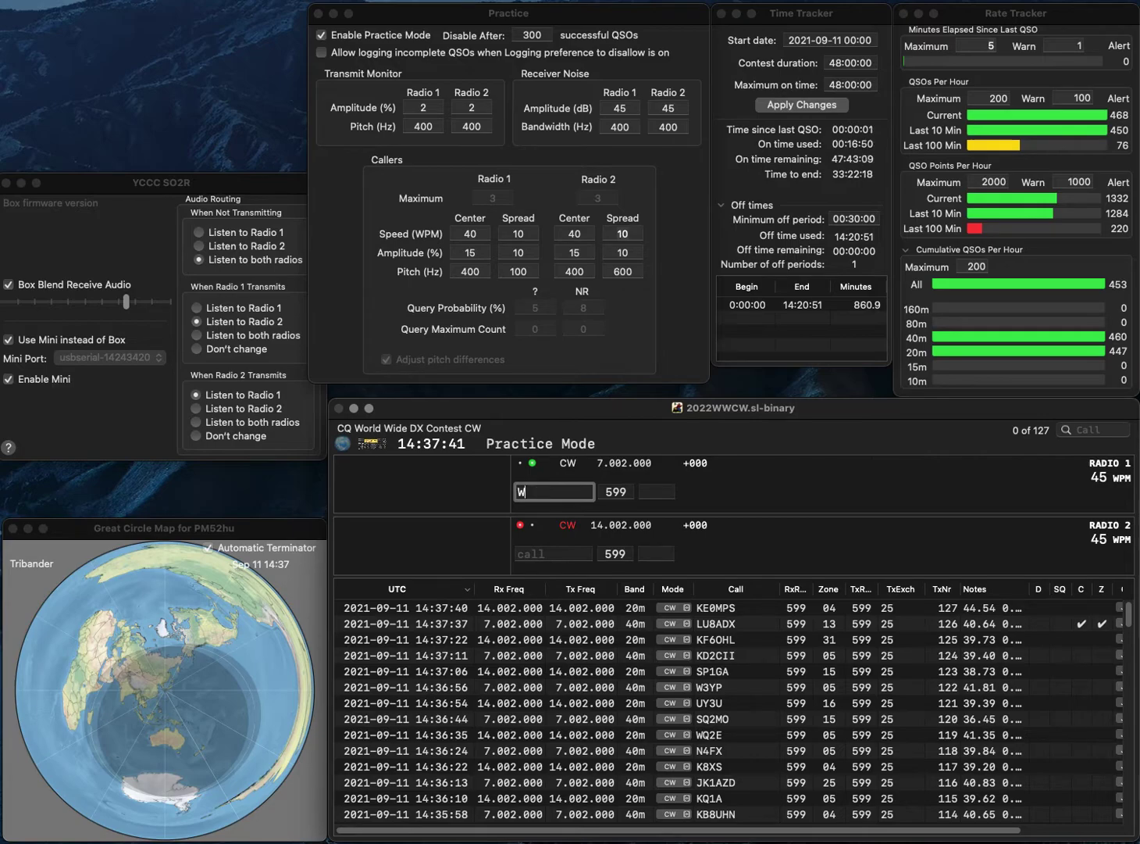
type("W8MSK")
key("Return")
type("K")
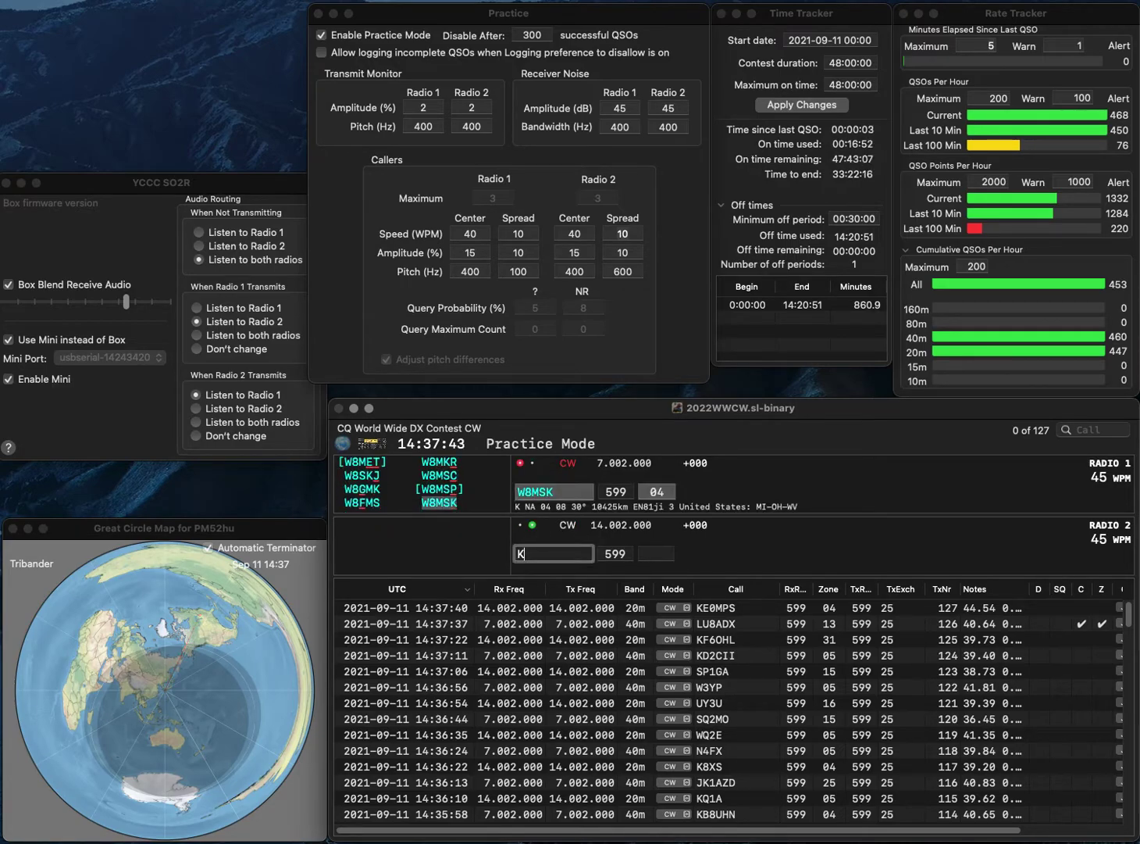
type("C0INP")
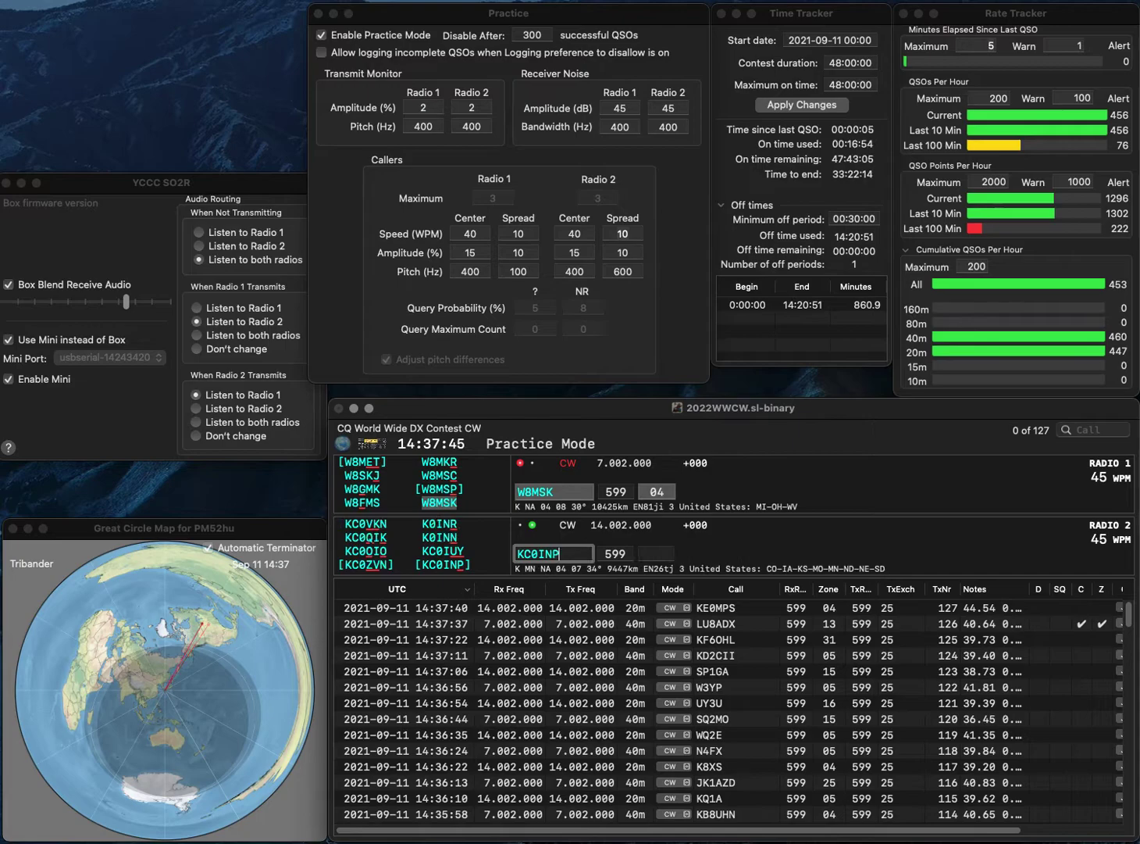
key("Return")
key("Tab")
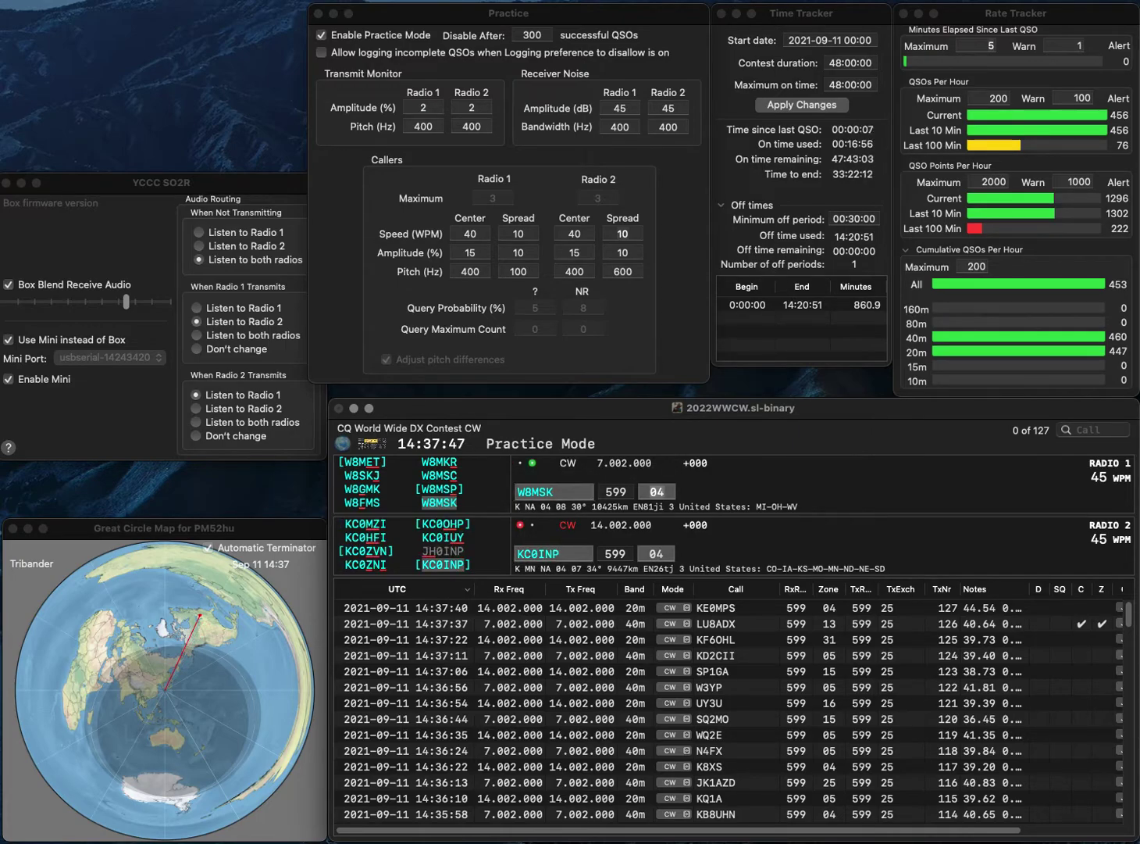
key("Return")
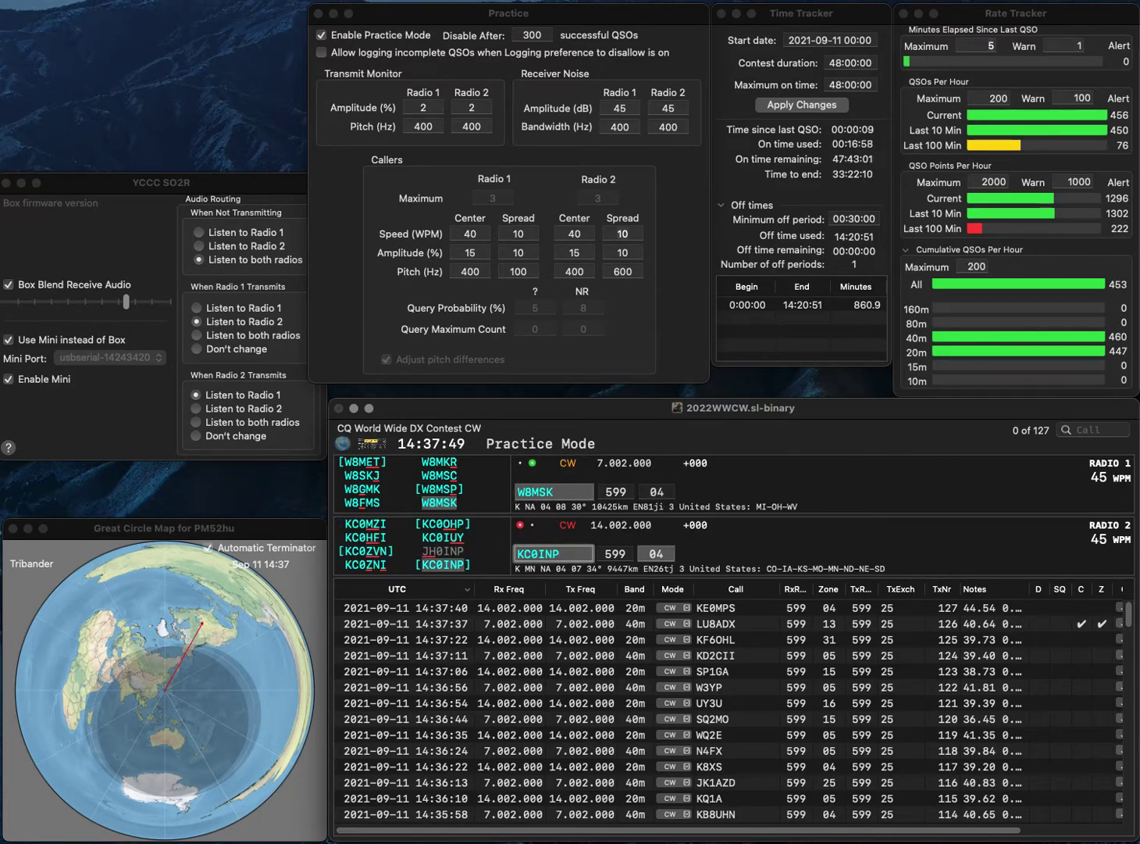
key("Tab")
key("Return")
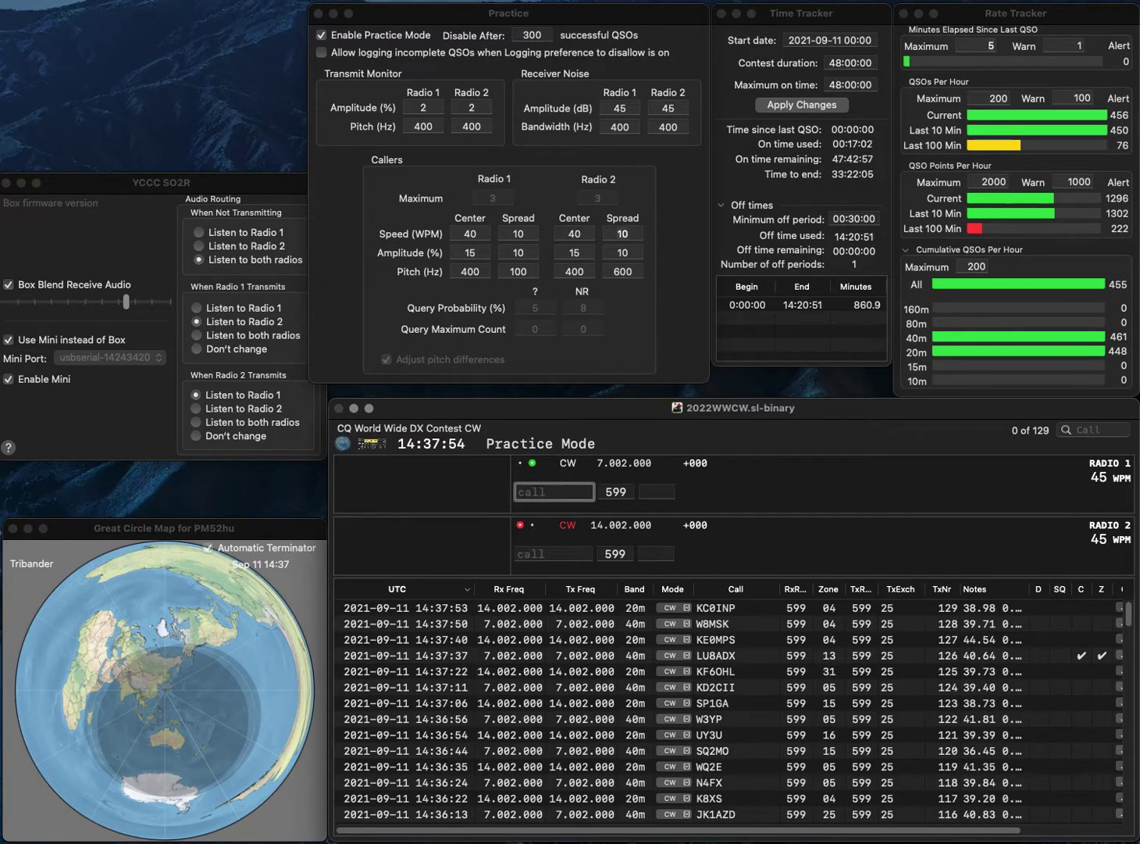
Answer WY2FN on Radio 1, and build the Radio 2 call from 3XY into G3XYC and answer it
type("WY2FN")
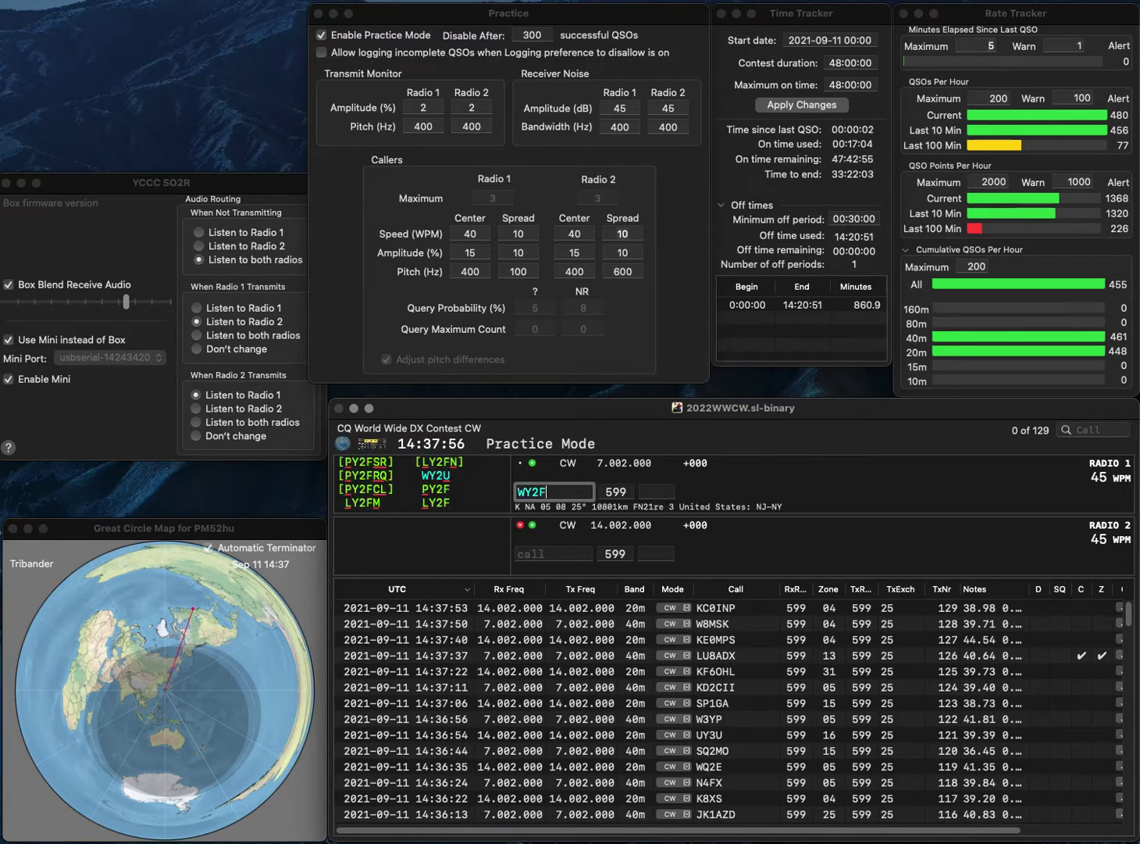
key("Return")
type("3XY")
key("Left")
key("Left")
key("Left")
type("G3XY")
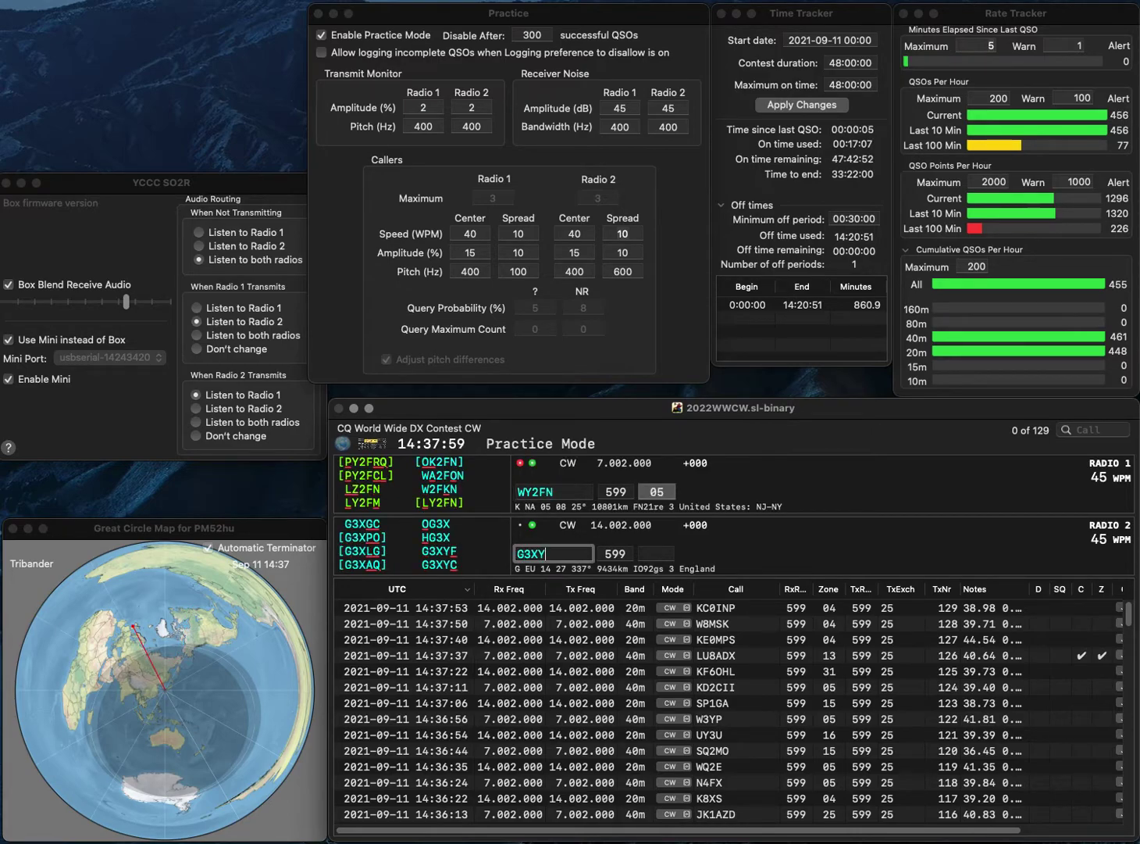
type("C")
key("Return")
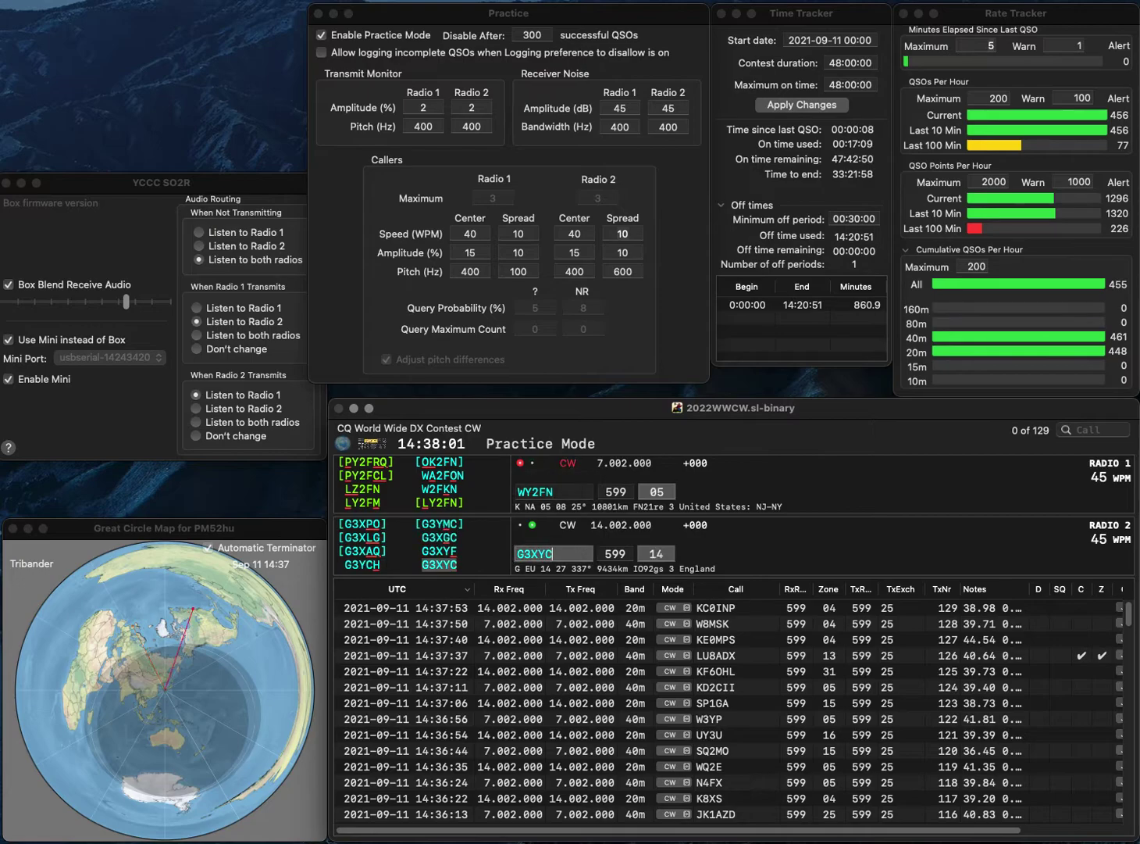
Correct the Radio 1 call to LY2FN, and log G3XYC on Radio 2 and LY2FN on Radio 1
key("Left")
key("Left")
key("Left")
key("Left")
key("BackSpace")
type("L")
key("End")
key("Return")
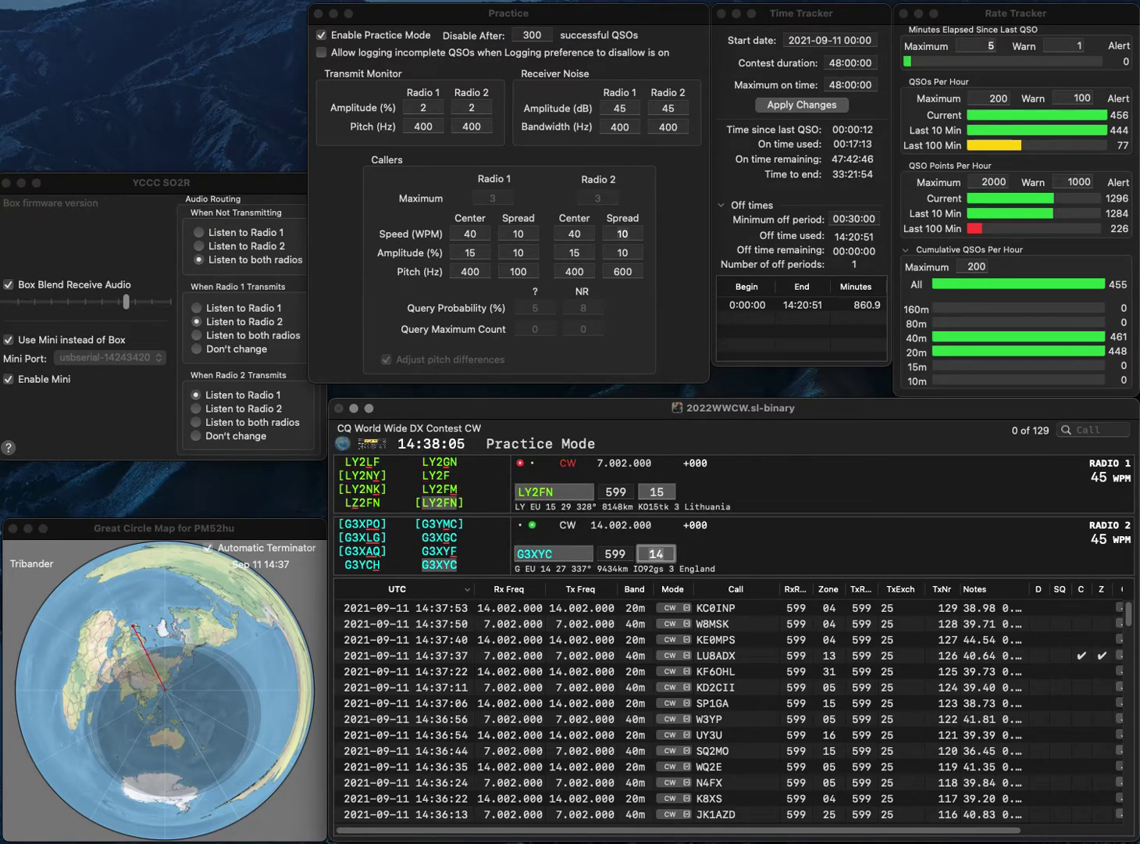
key("Return")
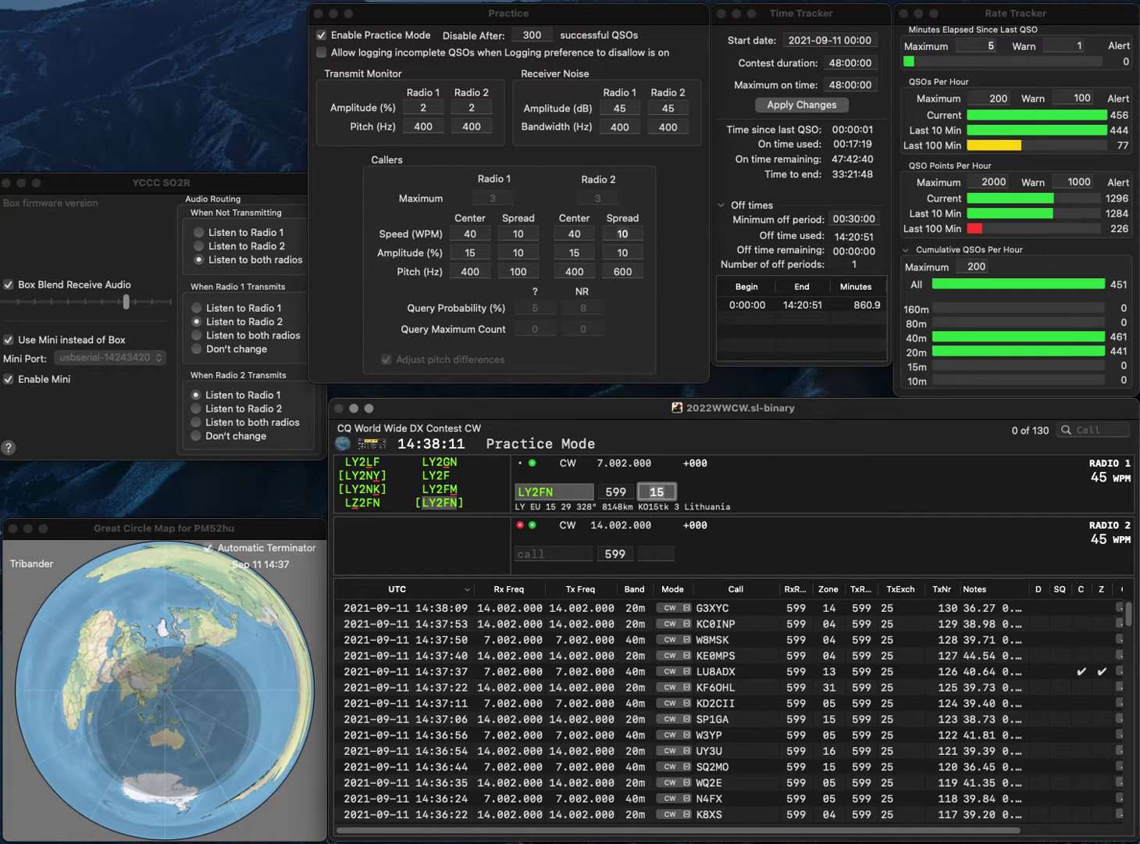
key("Return")
type("N9U")
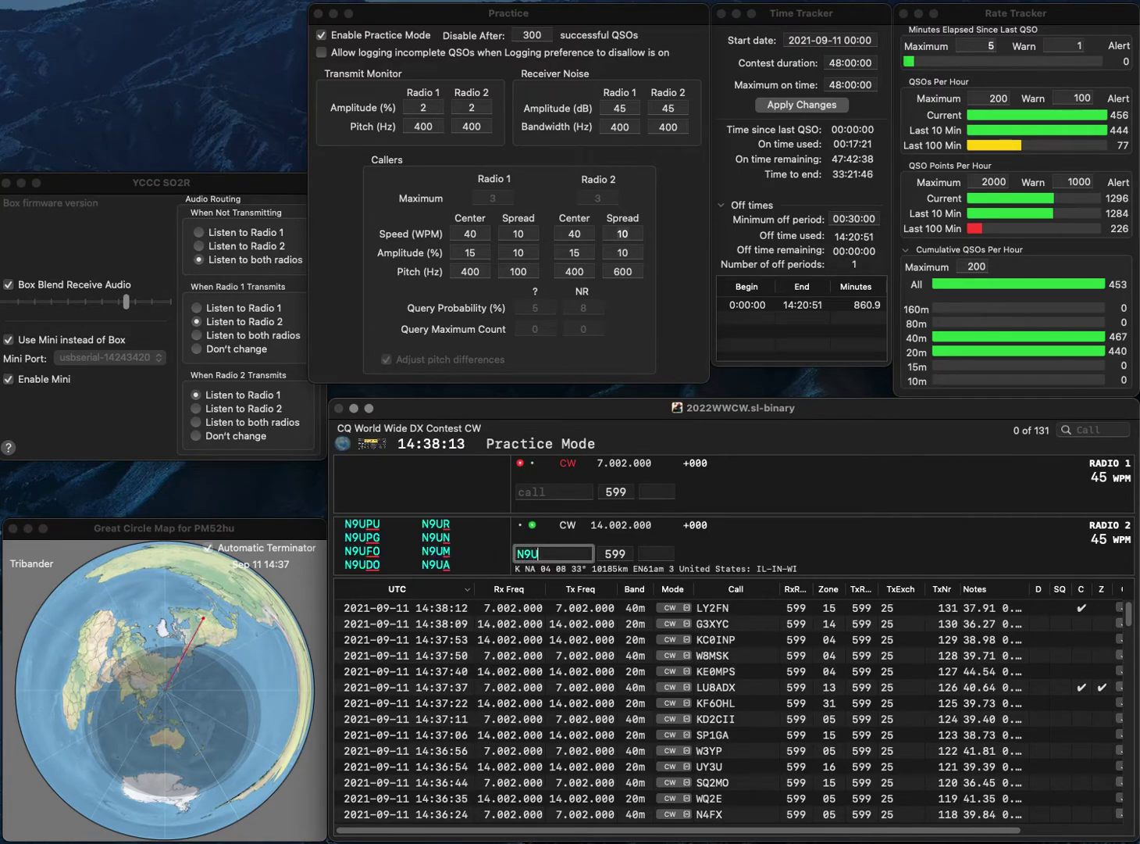
type("R")
key("Return")
type("SO6X")
key("Return")
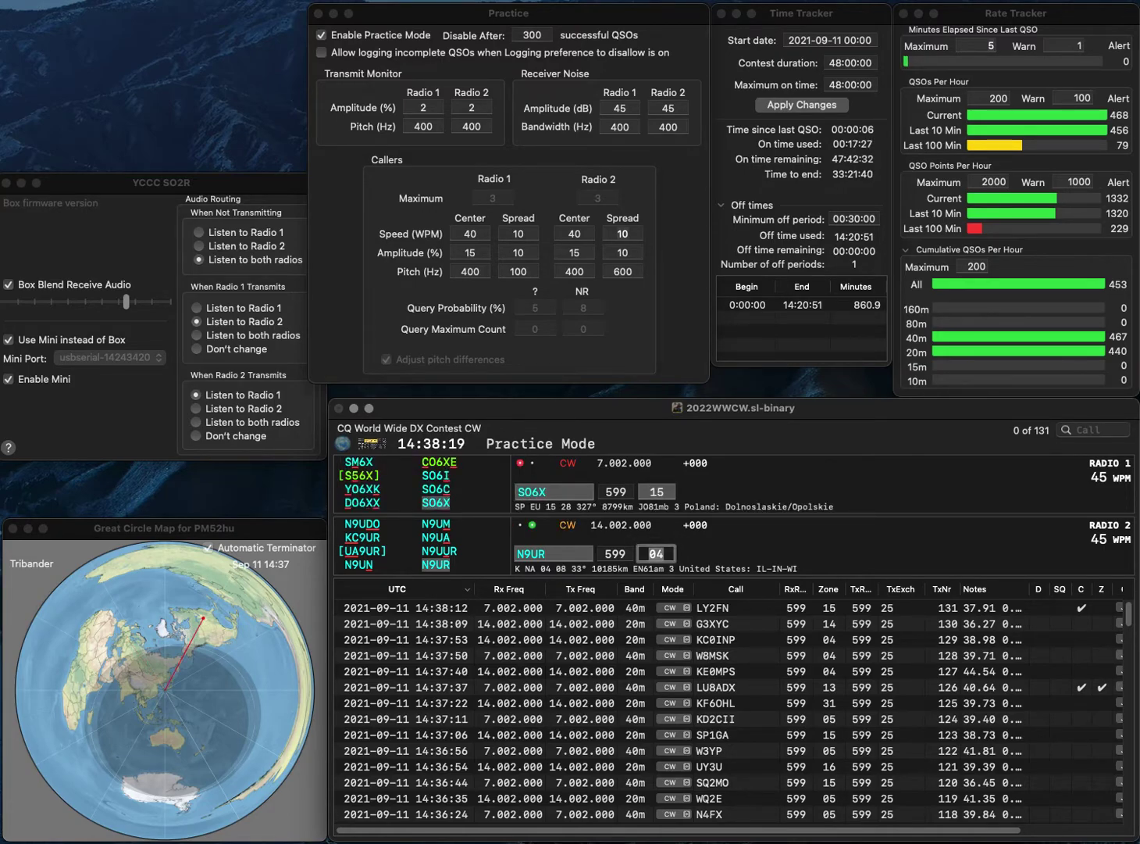
key("Return")
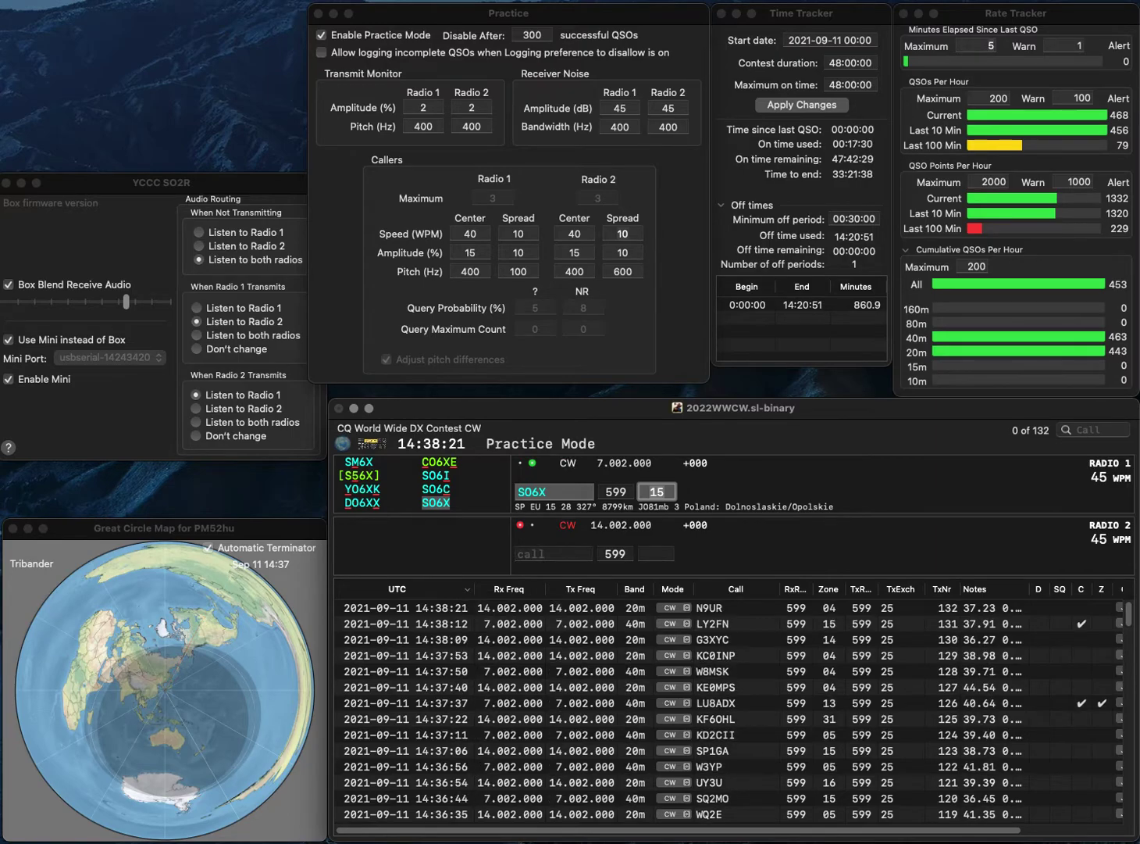
key("Return")
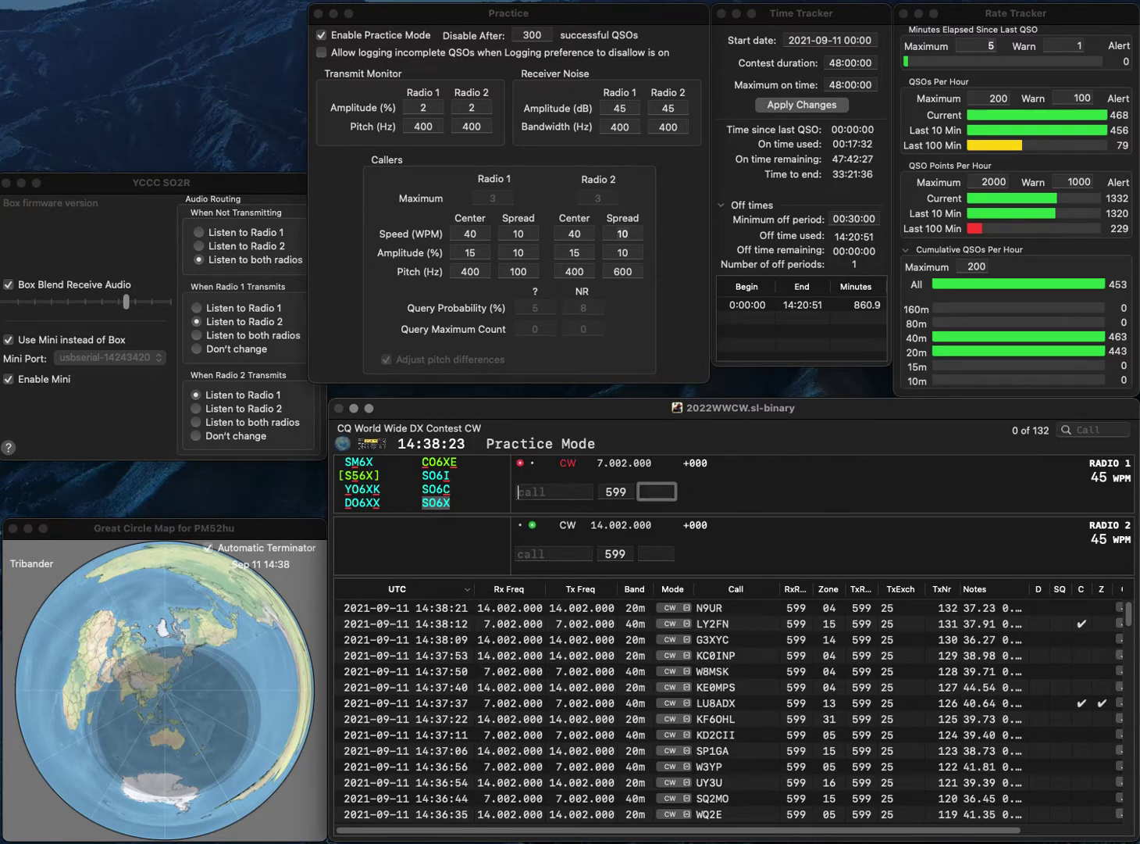
type("RK3D")
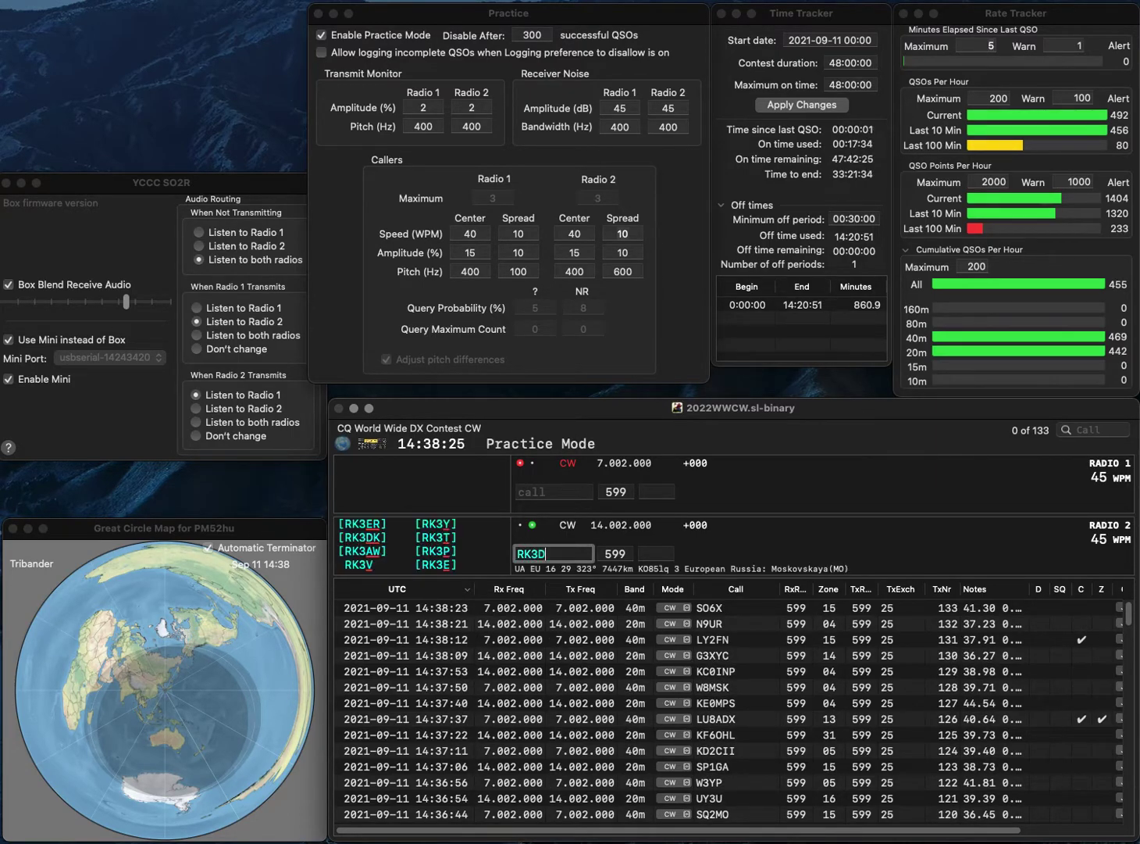
type("SW")
key("Return")
type("7YQ")
key("Left")
key("Left")
key("Left")
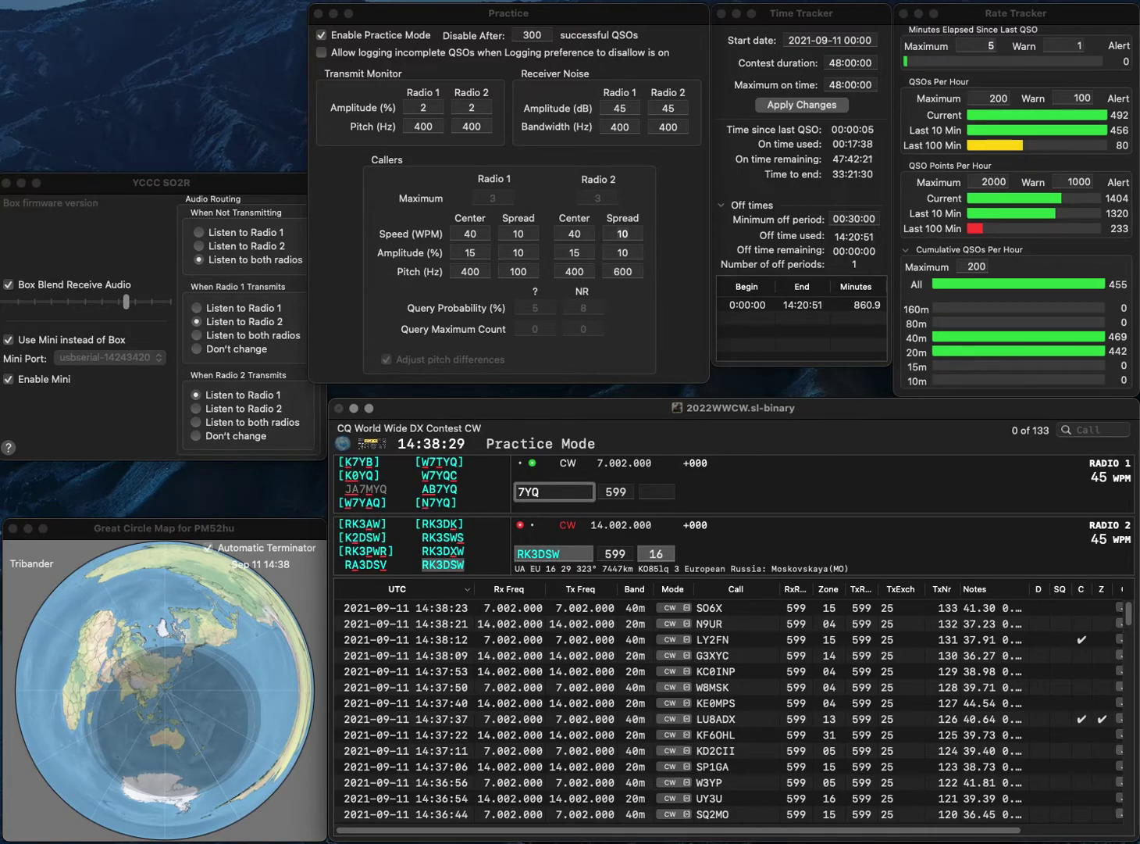
type("AB")
key("Return")
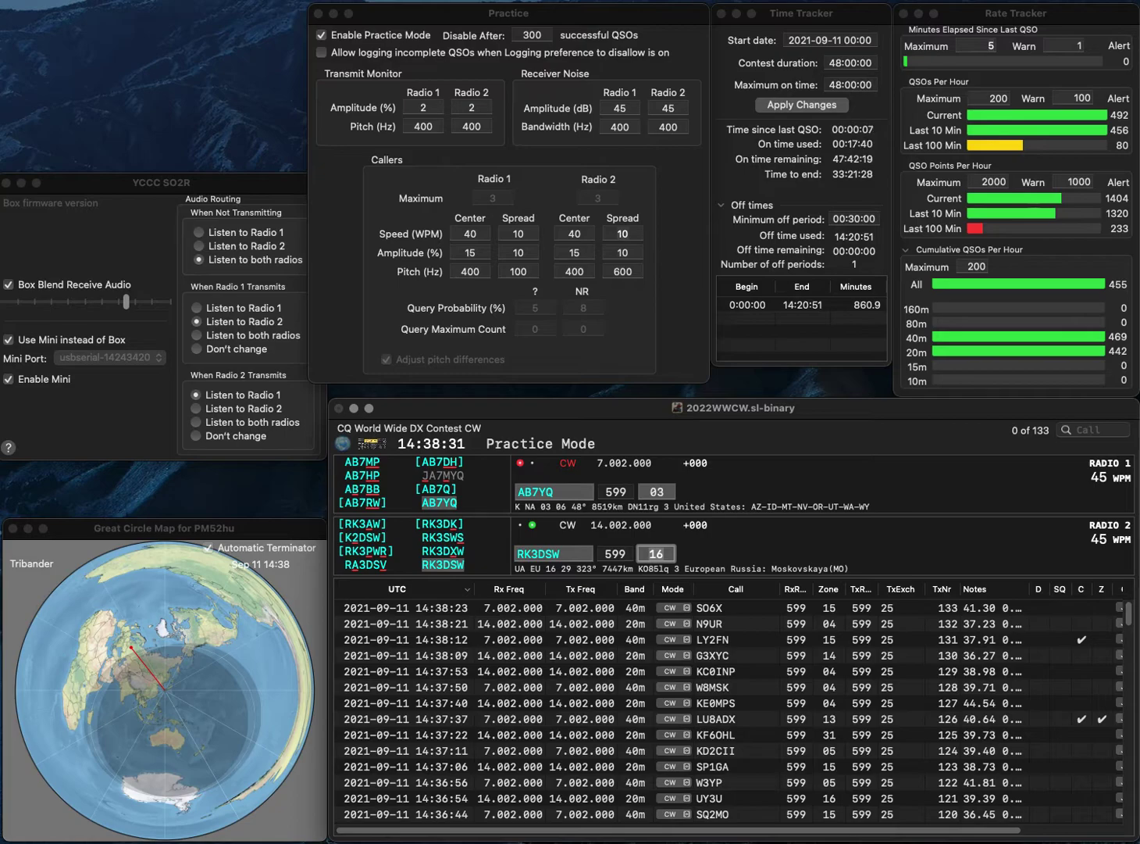
key("Return")
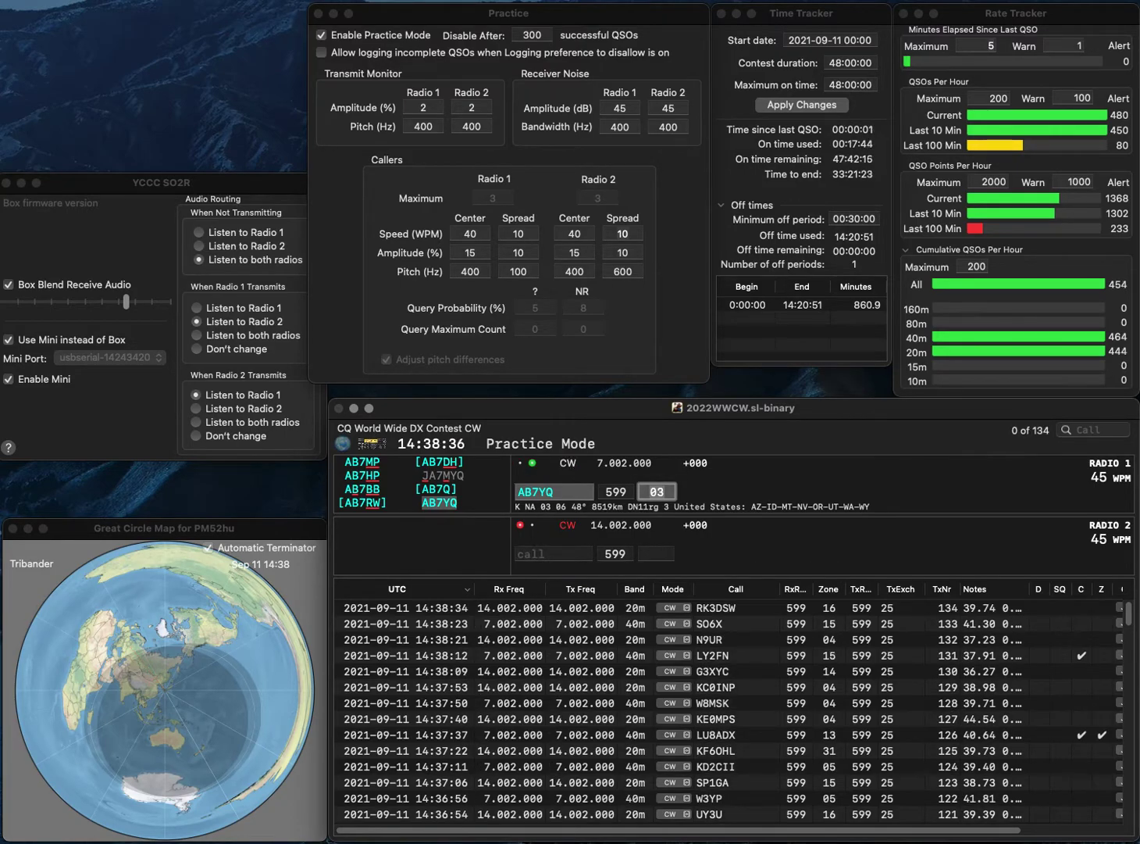
key("Return")
type("OE3FVU")
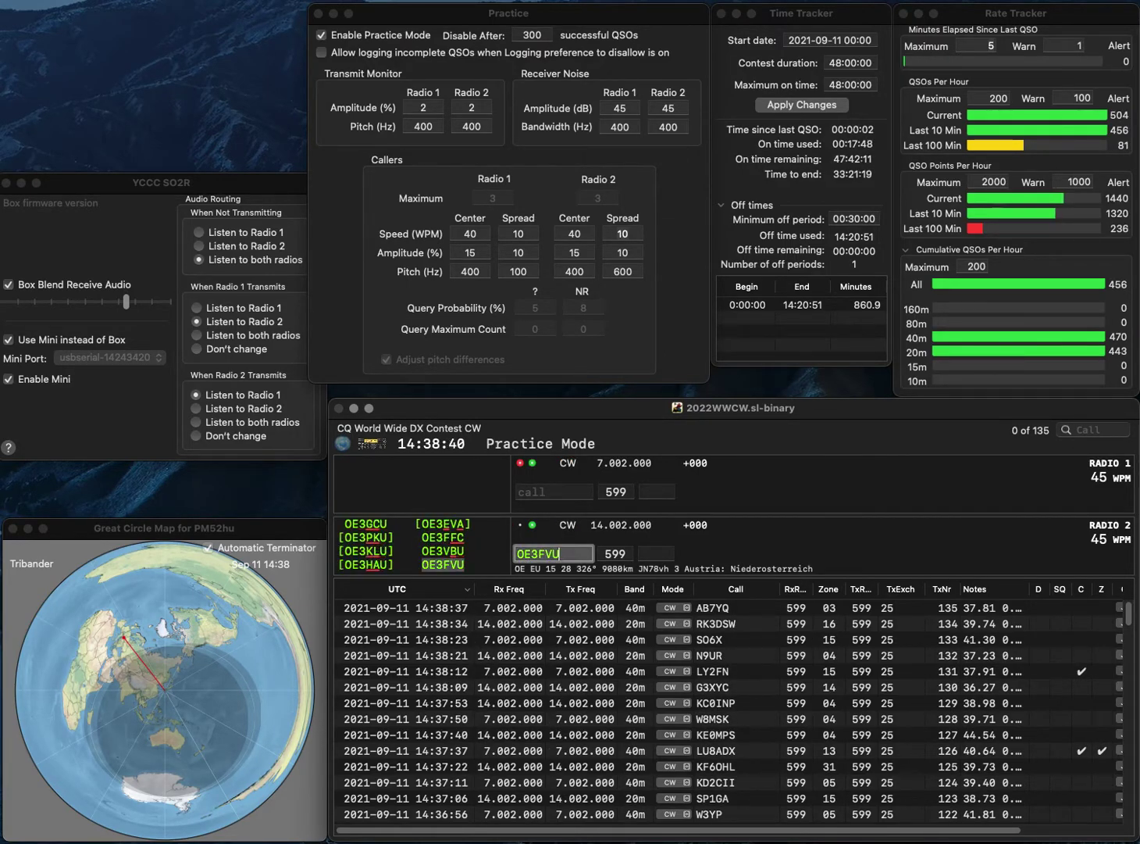
key("Return")
type("HB9AA")
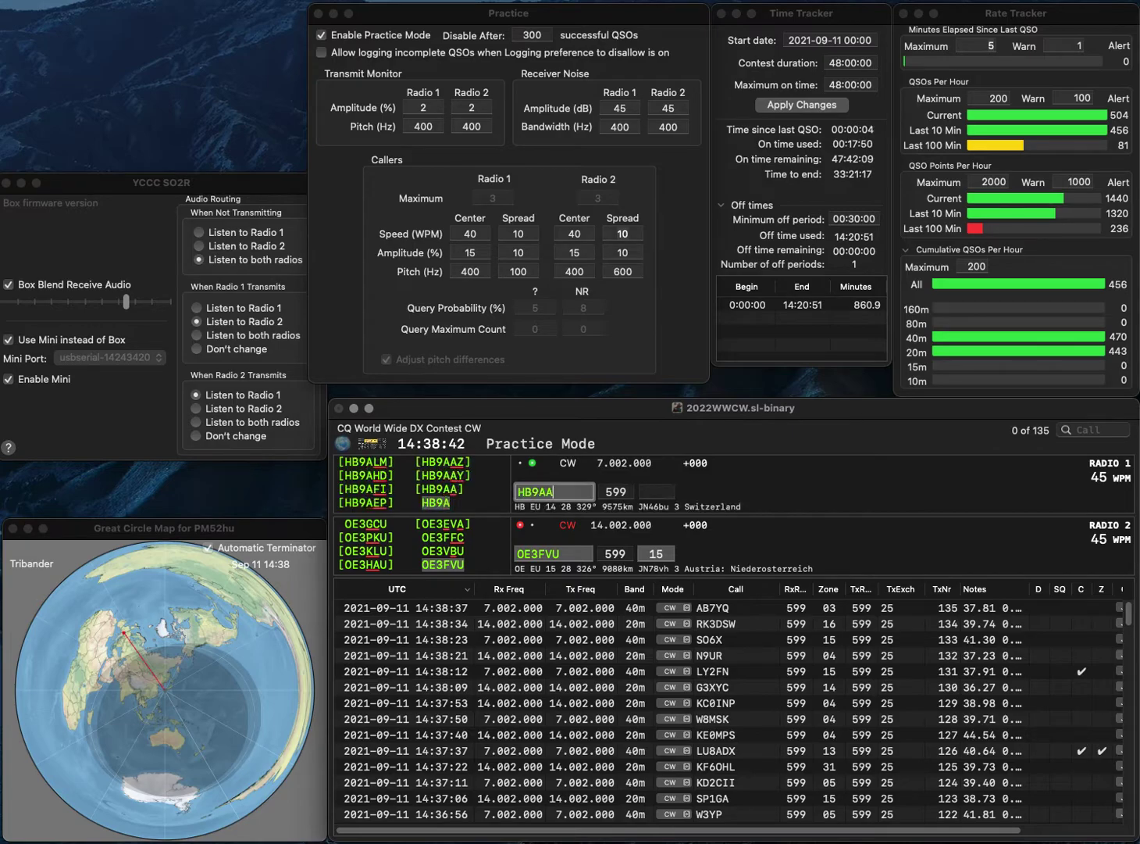
key("Return")
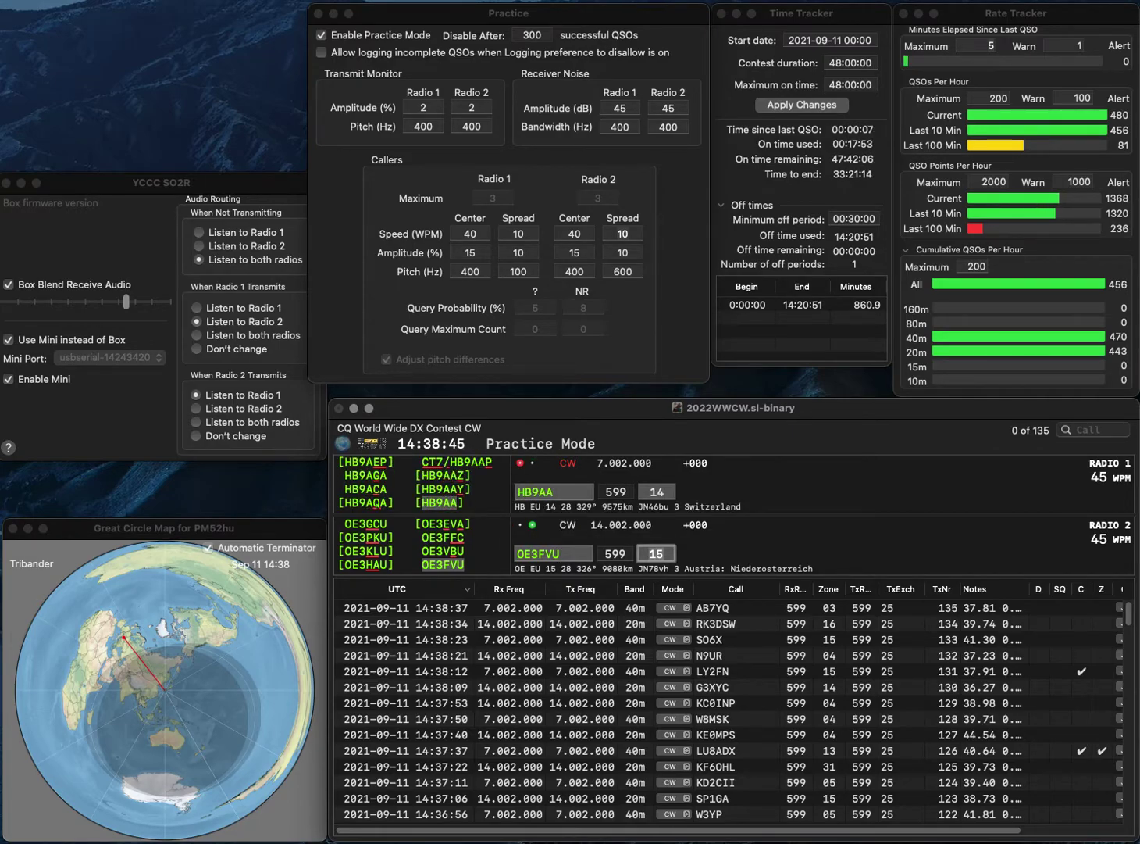
key("Return")
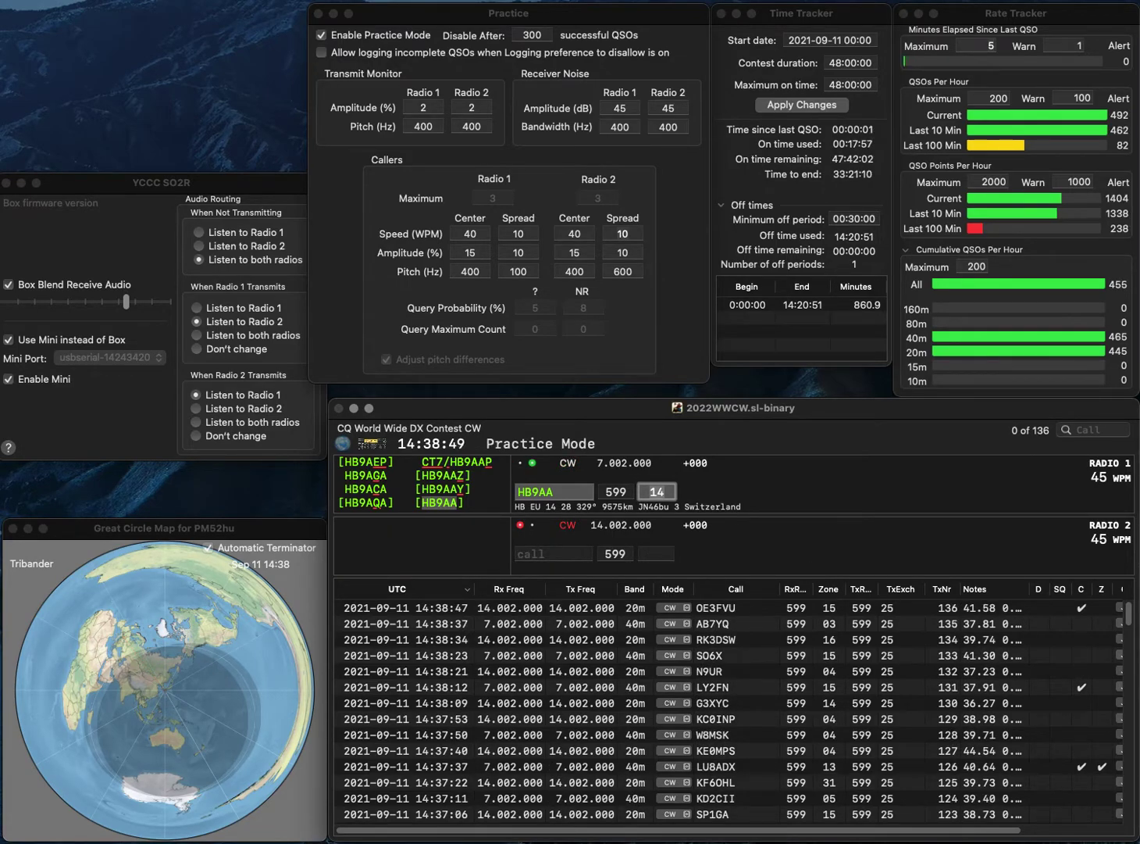
key("Return")
type("N0")
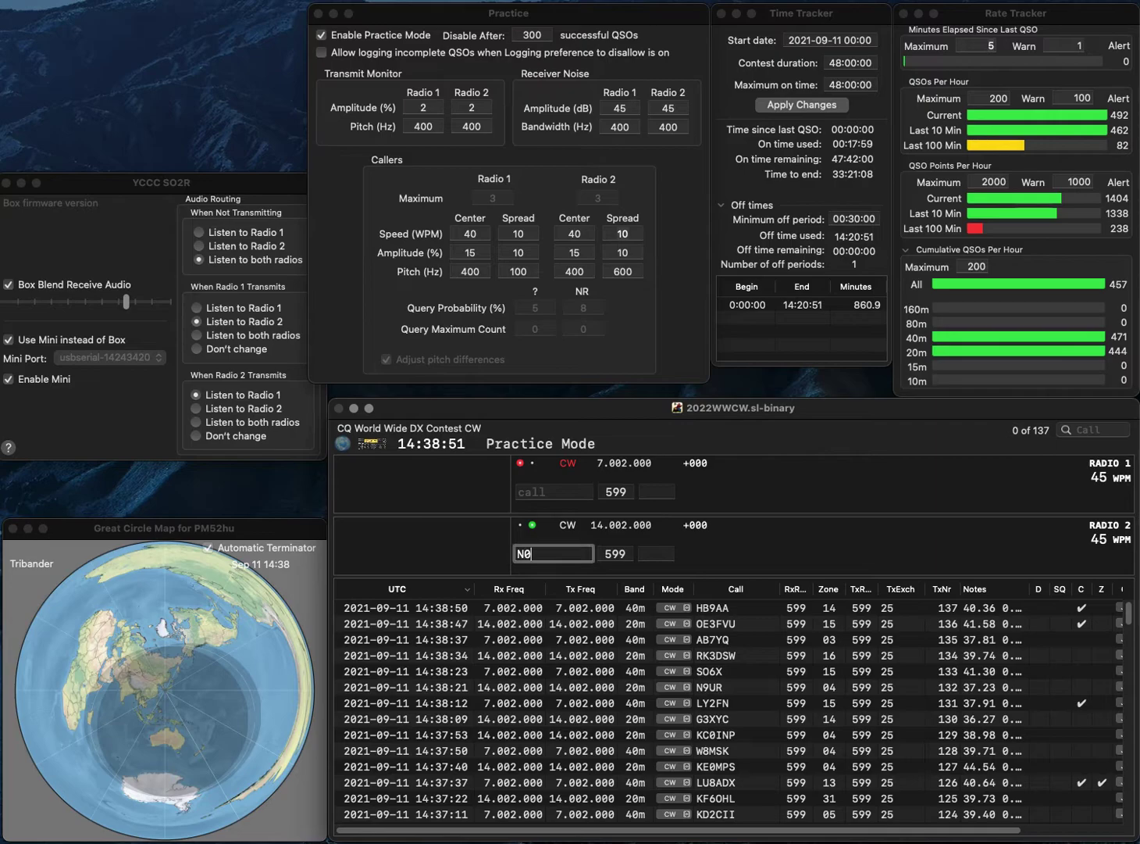
type("M")
key("Return")
type("AG4ZA")
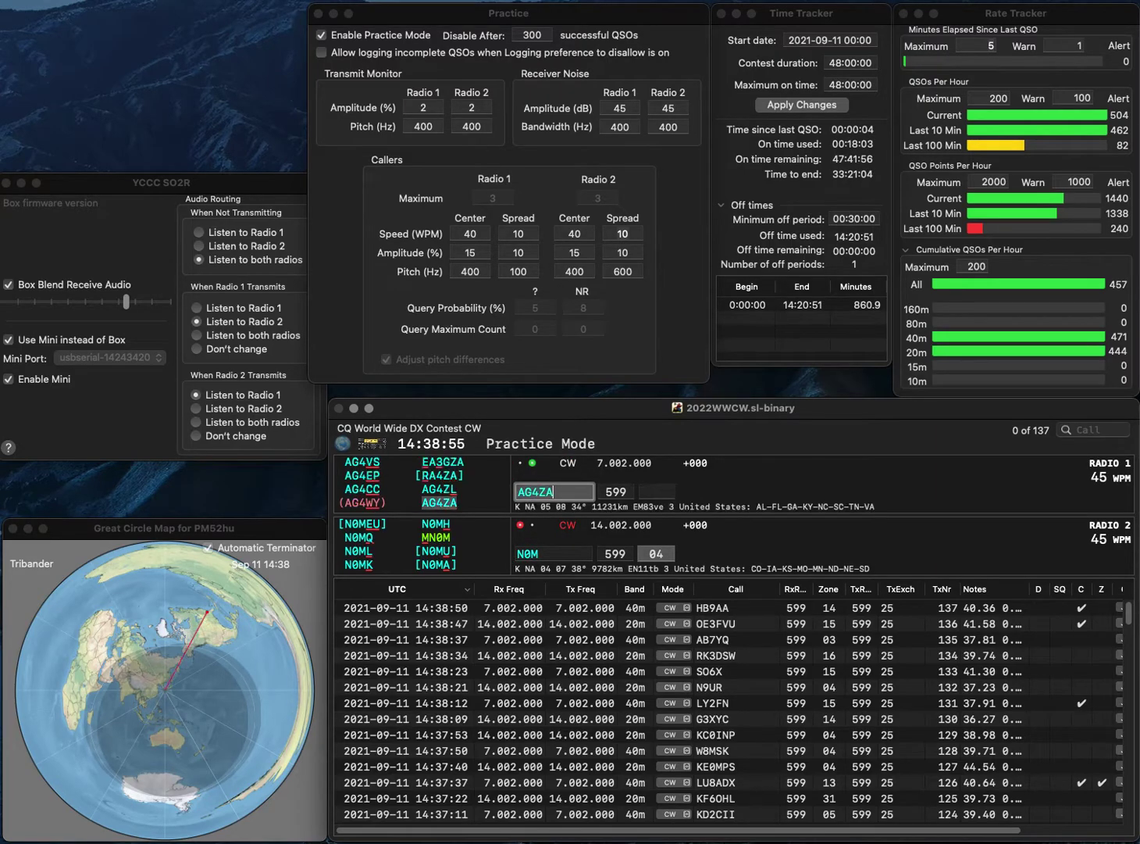
key("Return")
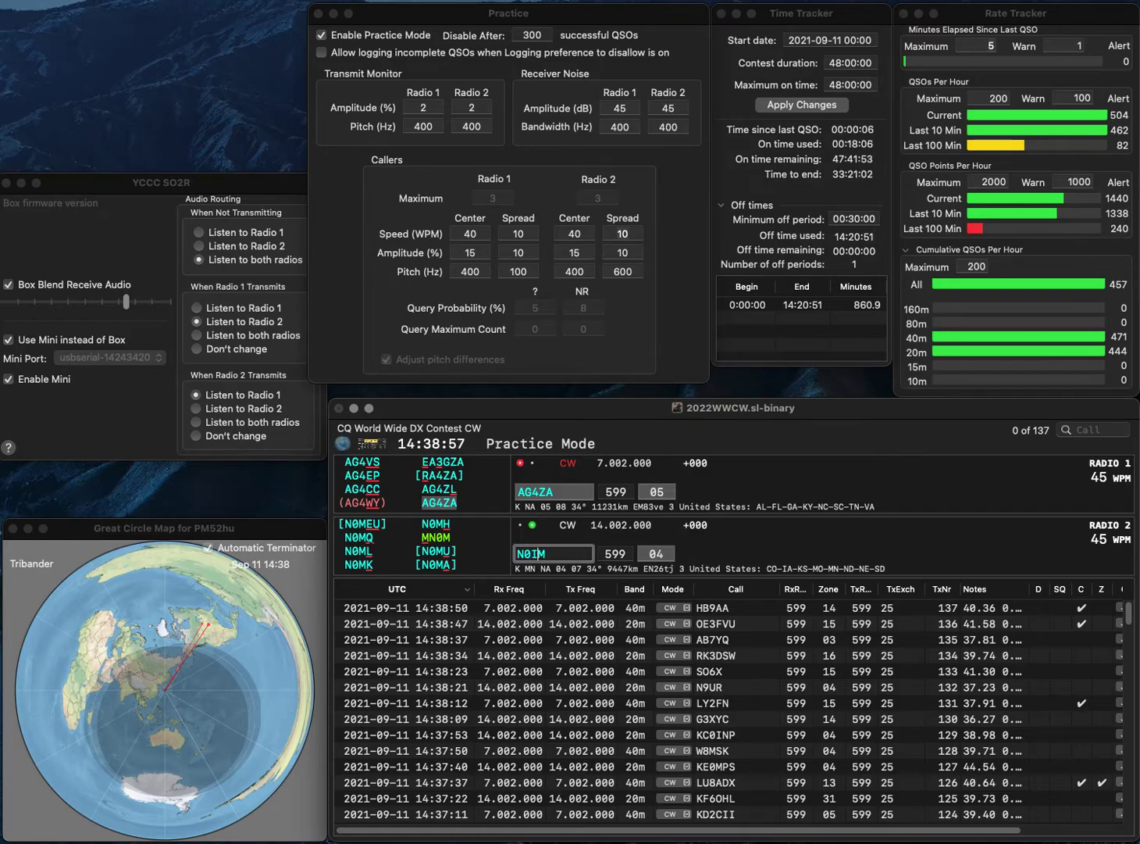
key("Left")
type("IR")
key("Return")
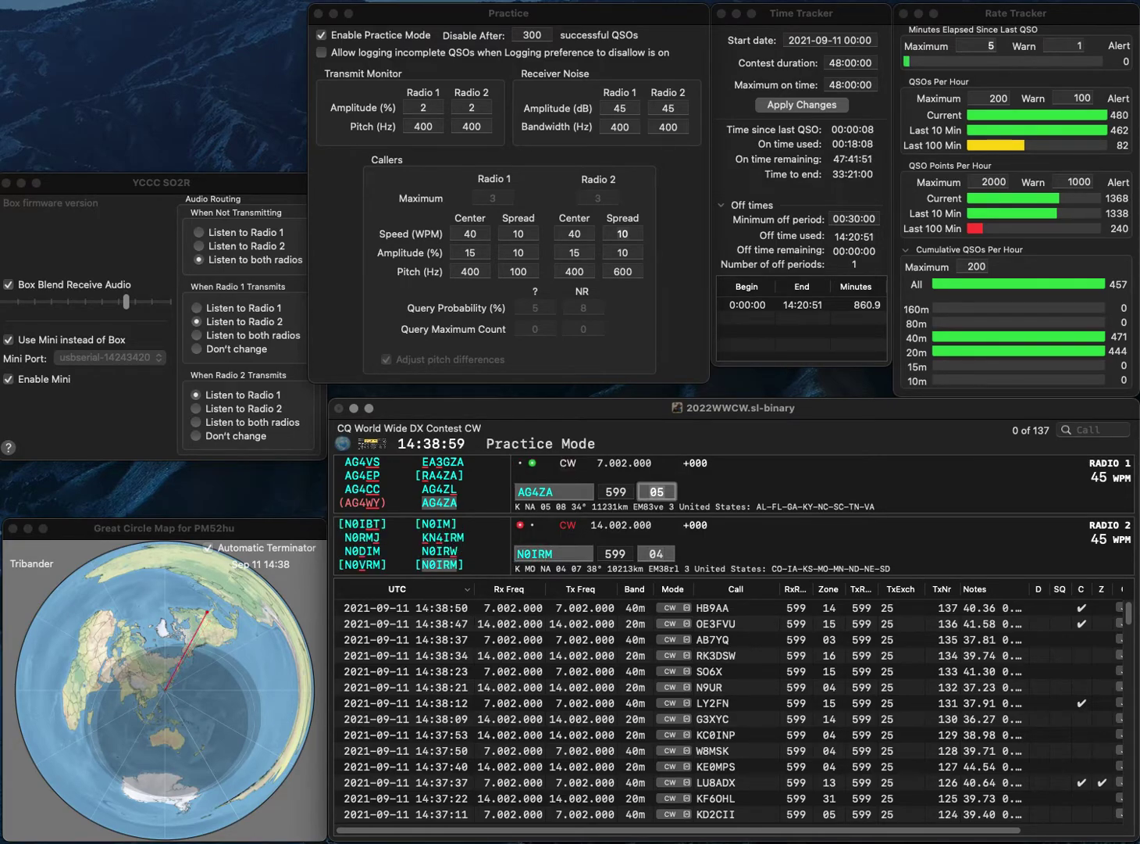
key("Return")
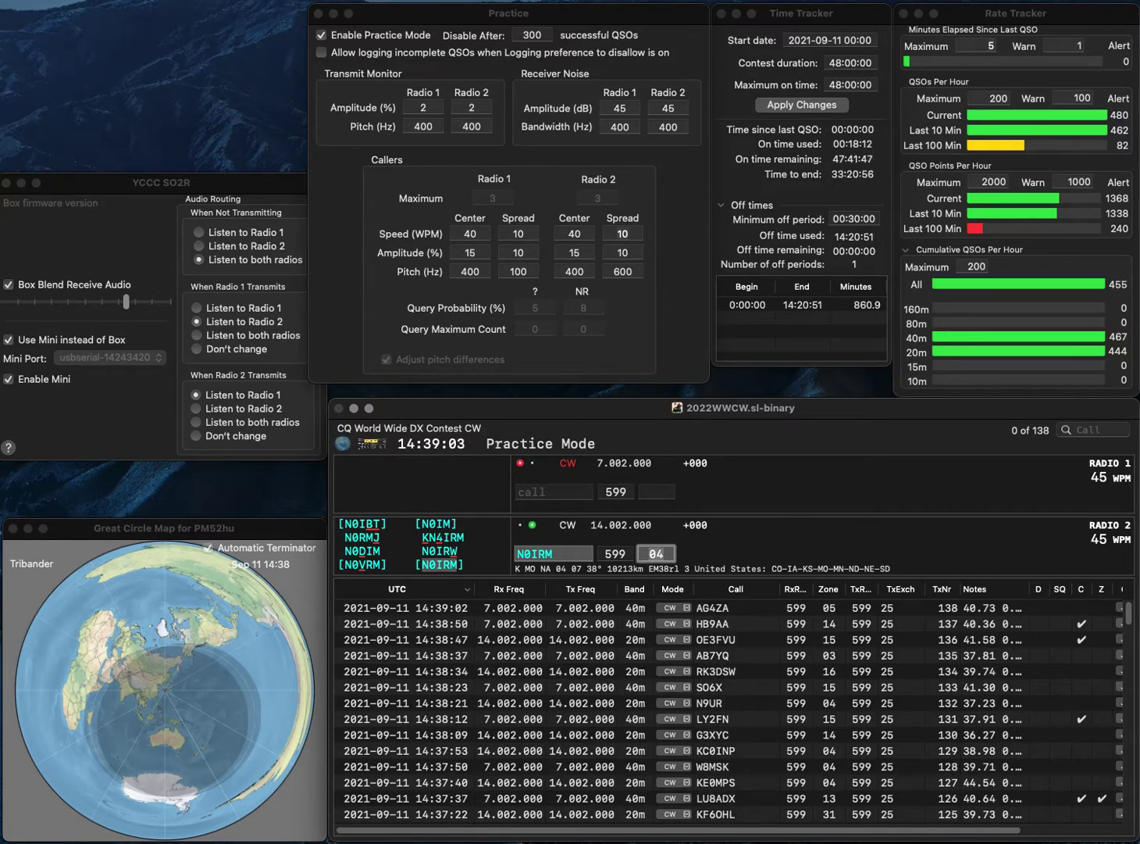
key("Return")
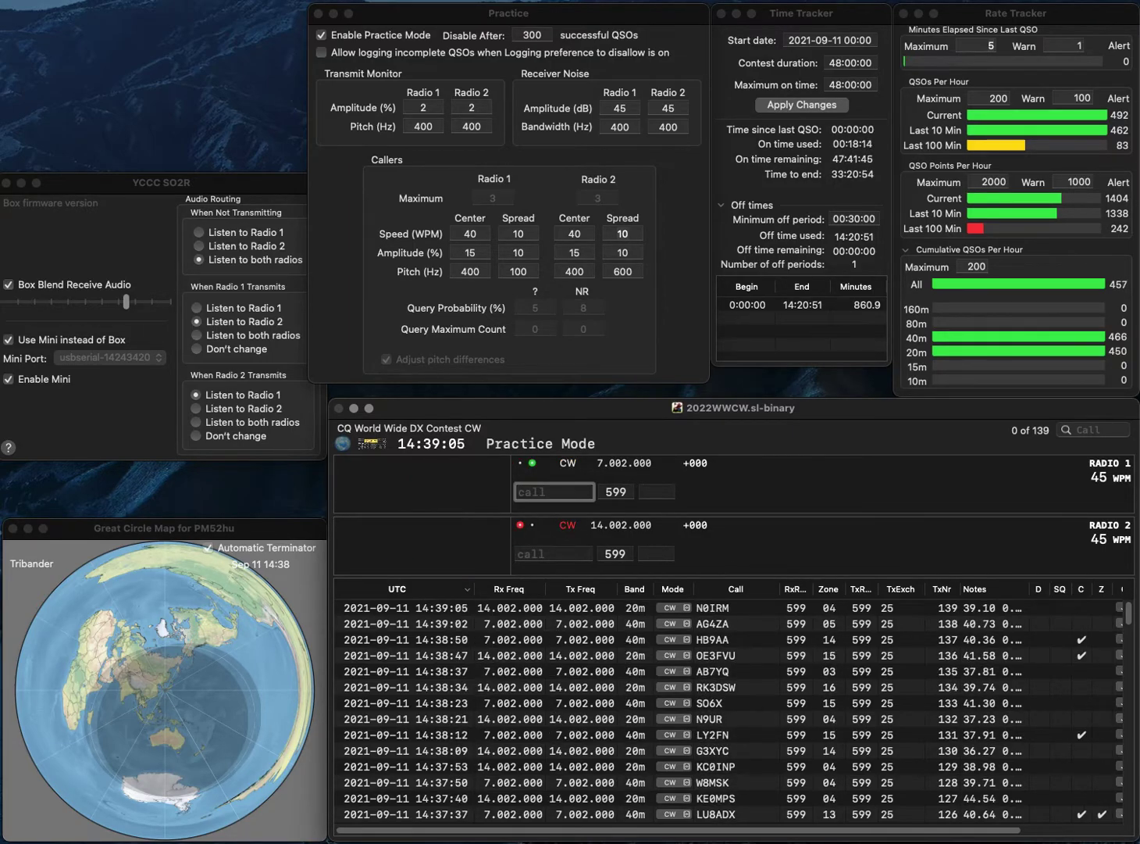
type("FJ1N")
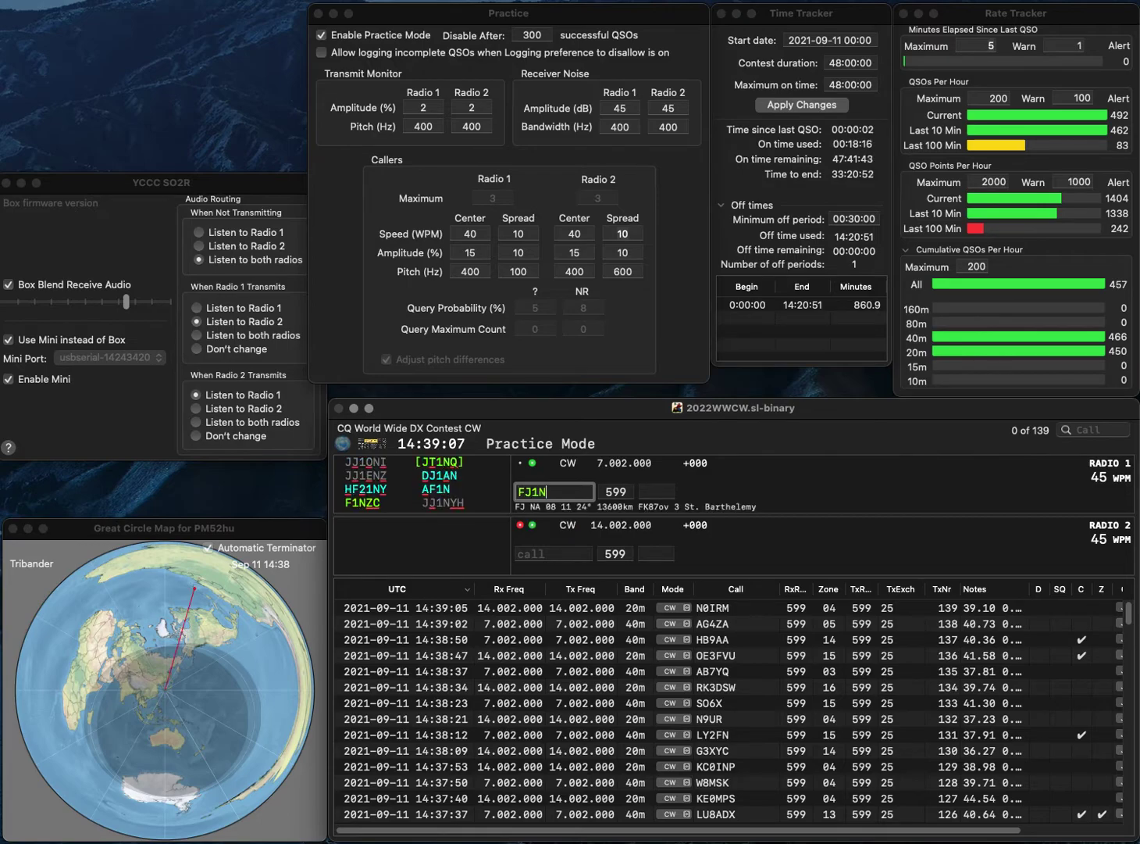
type("ZW")
key("super+Left")
key("Delete")
key("Right")
type("W")
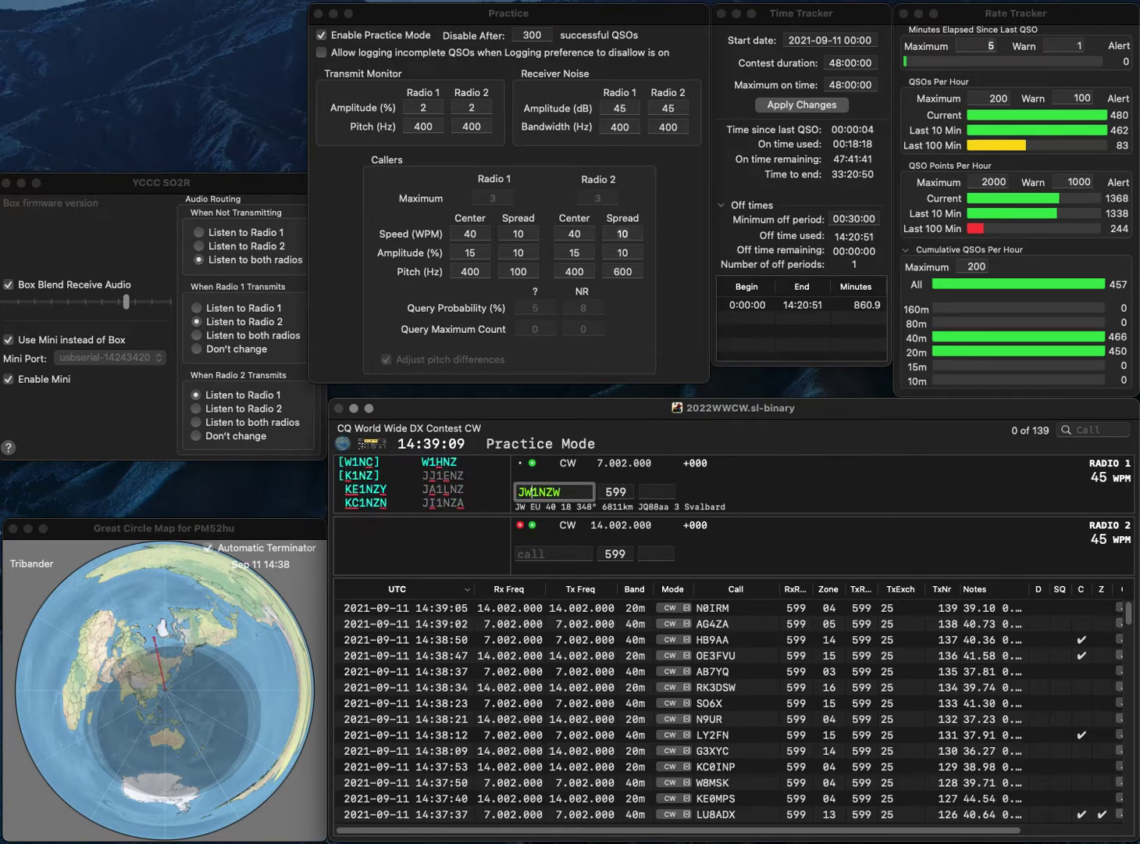
key("BackSpace")
type("F")
key("Return")
type("W")
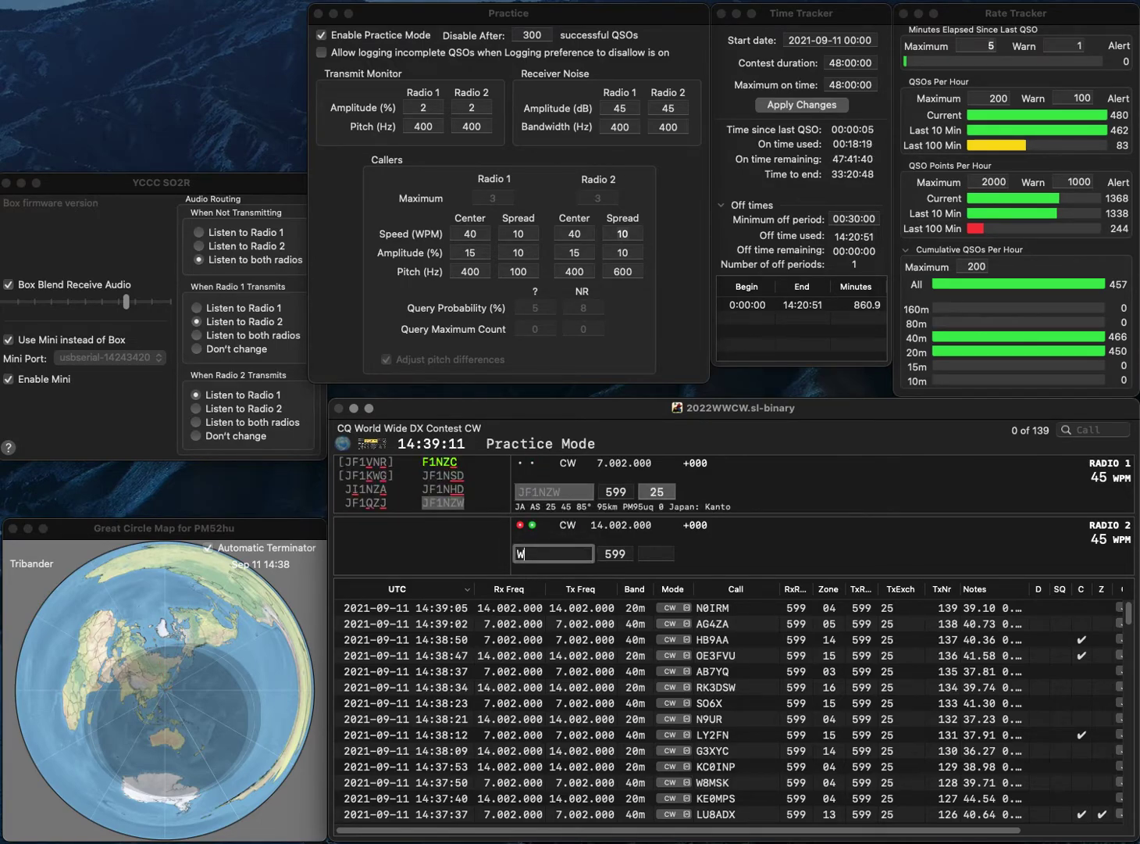
type("JTM")
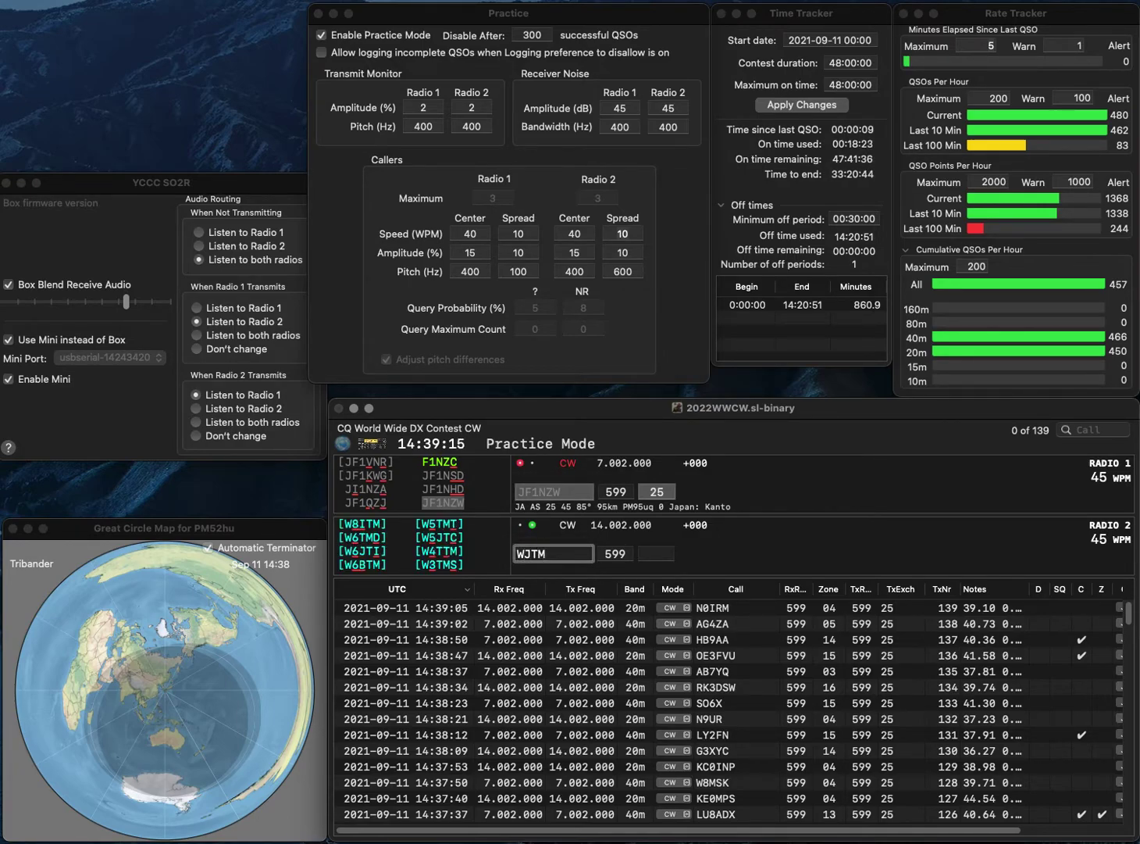
key("Left")
key("Left")
key("Left")
type("0")
key("Return")
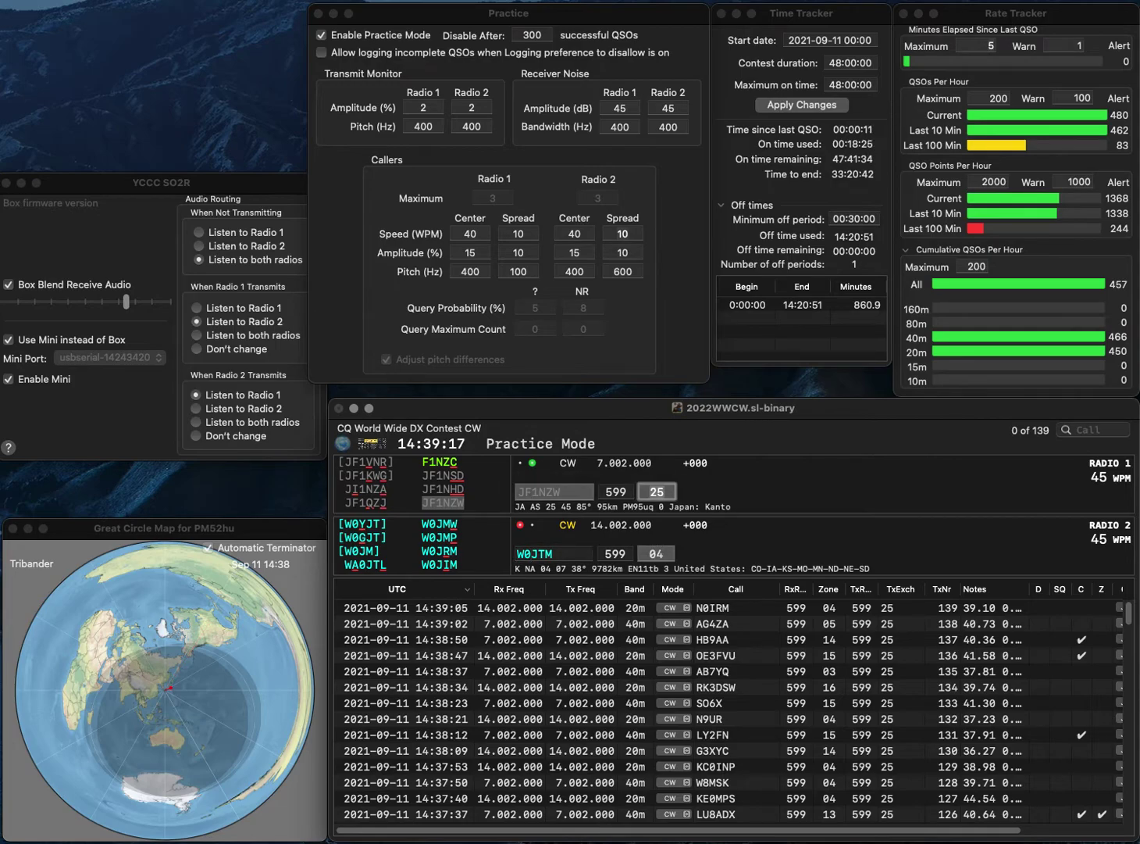
key("Return")
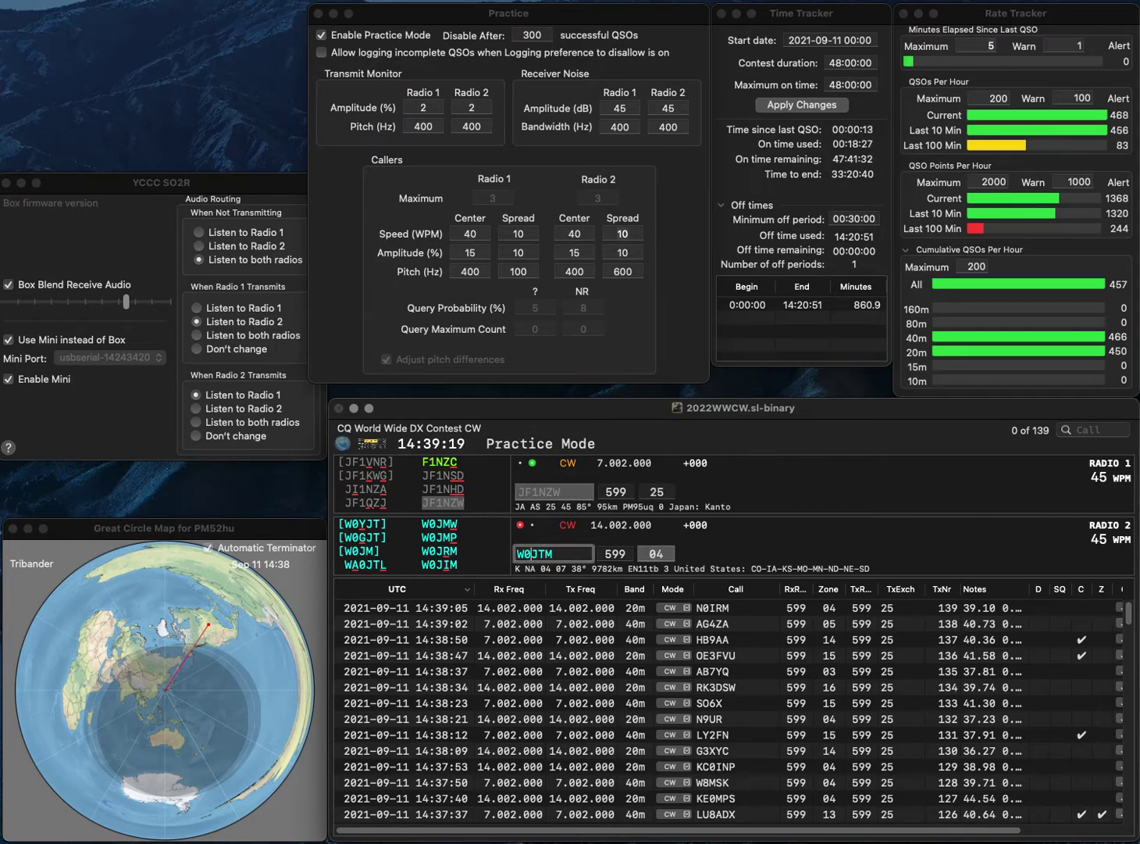
key("BackSpace")
type("9")
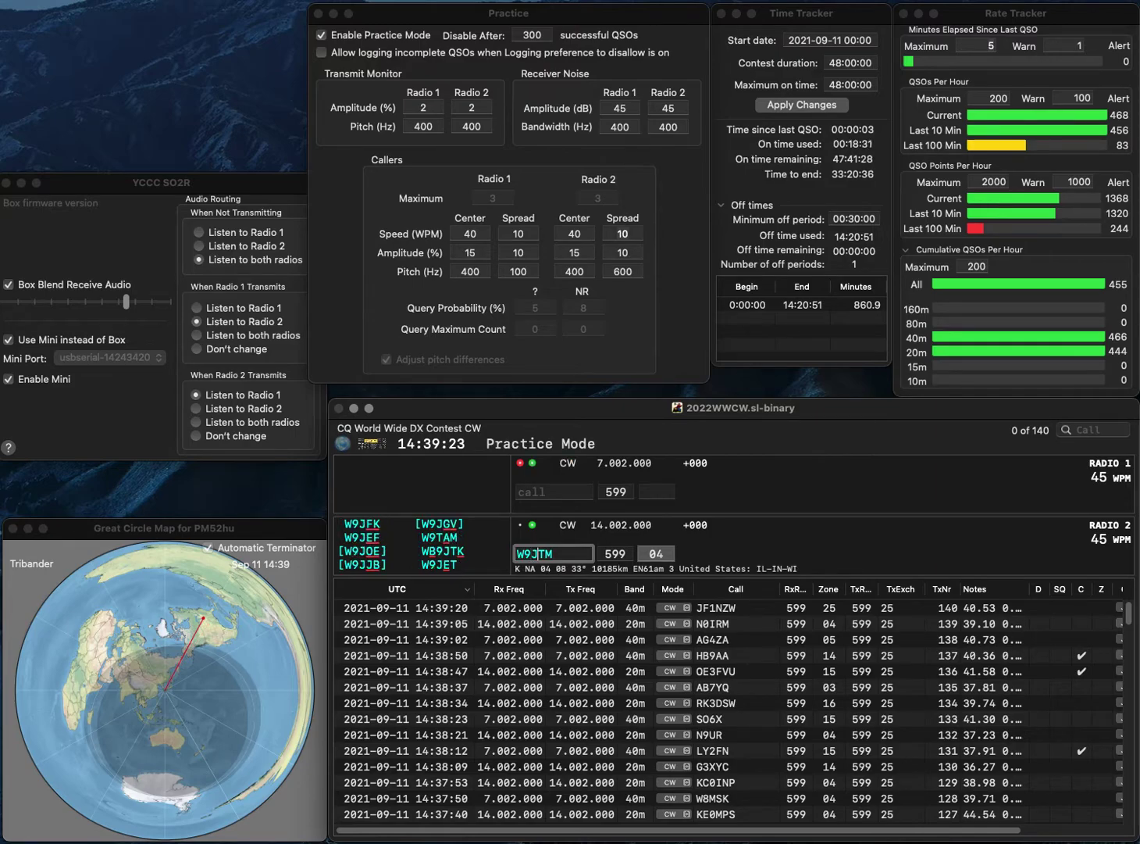
key("BackSpace")
type("AM")
key("Up")
key("Down")
key("Left")
key("Left")
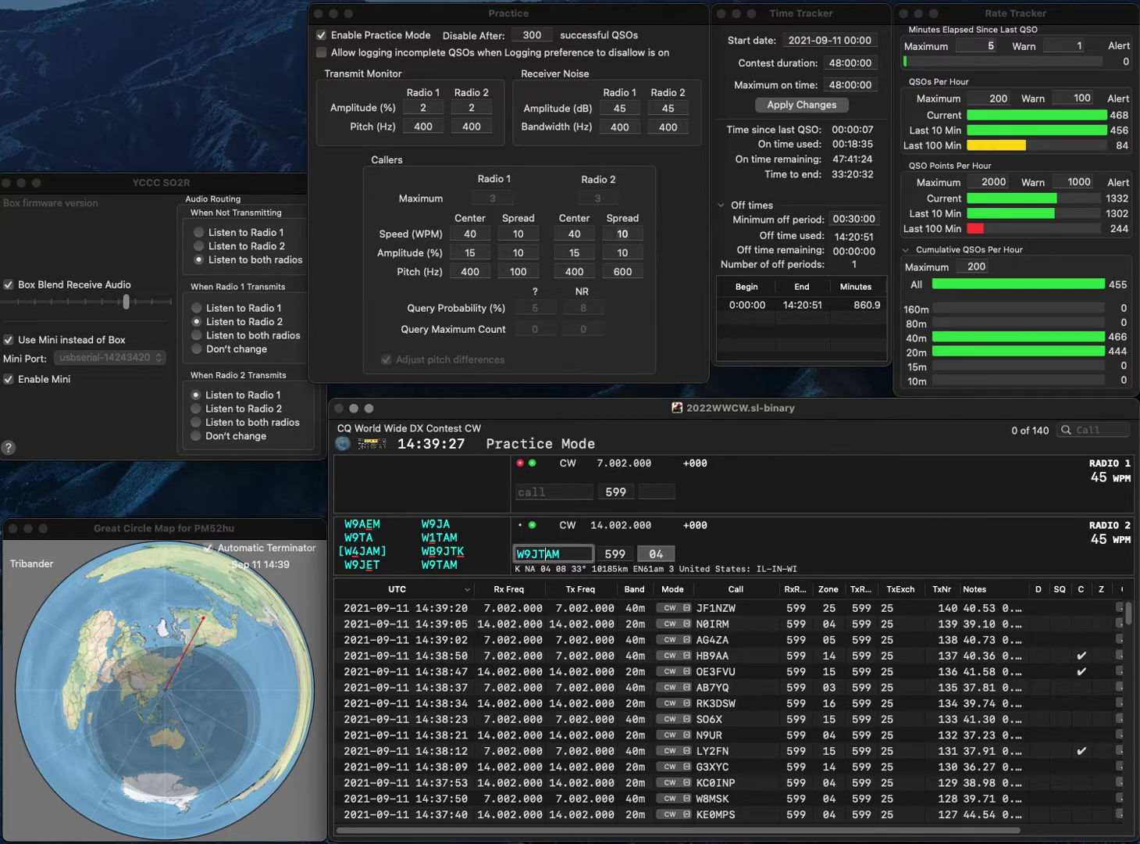
key("BackSpace")
key("Up")
key("Down")
key("Return")
Enter the partial call MXYLO on Radio 1 and try a new prefix for the 9JAM call on Radio 2
key("Up")
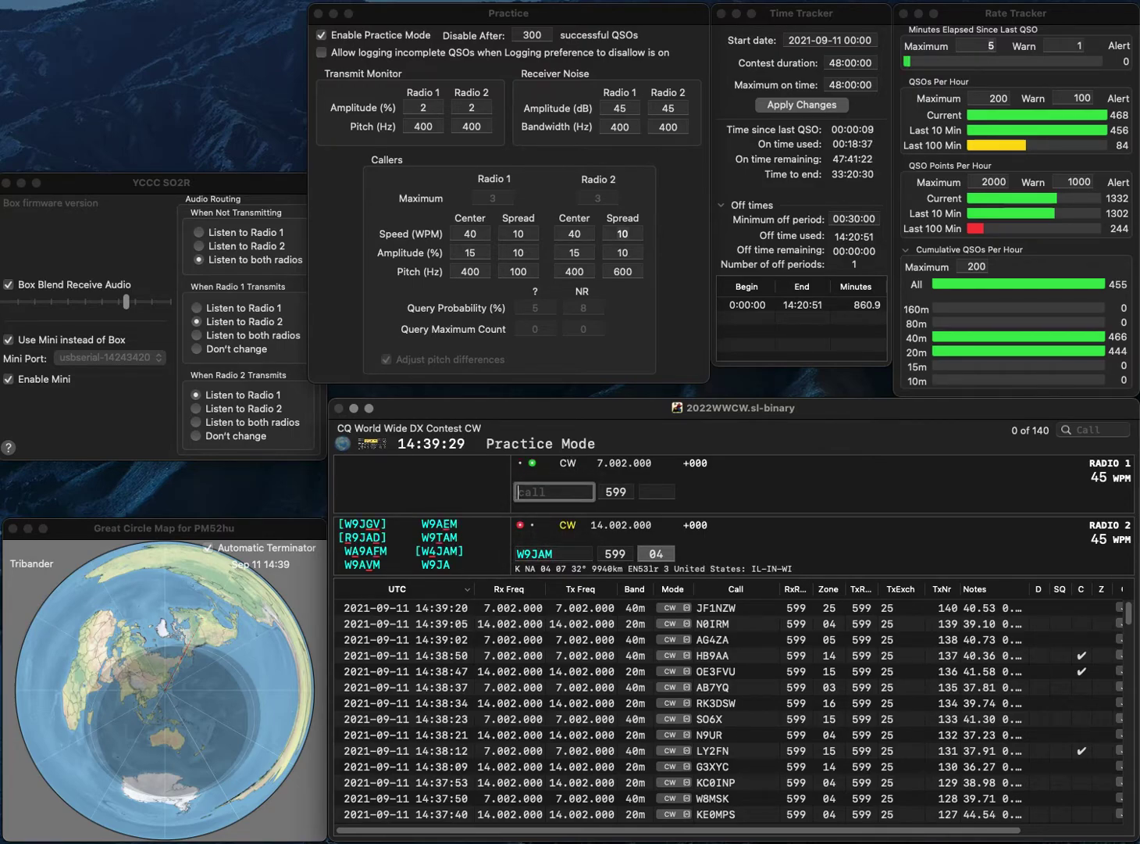
type("OMXYLO")
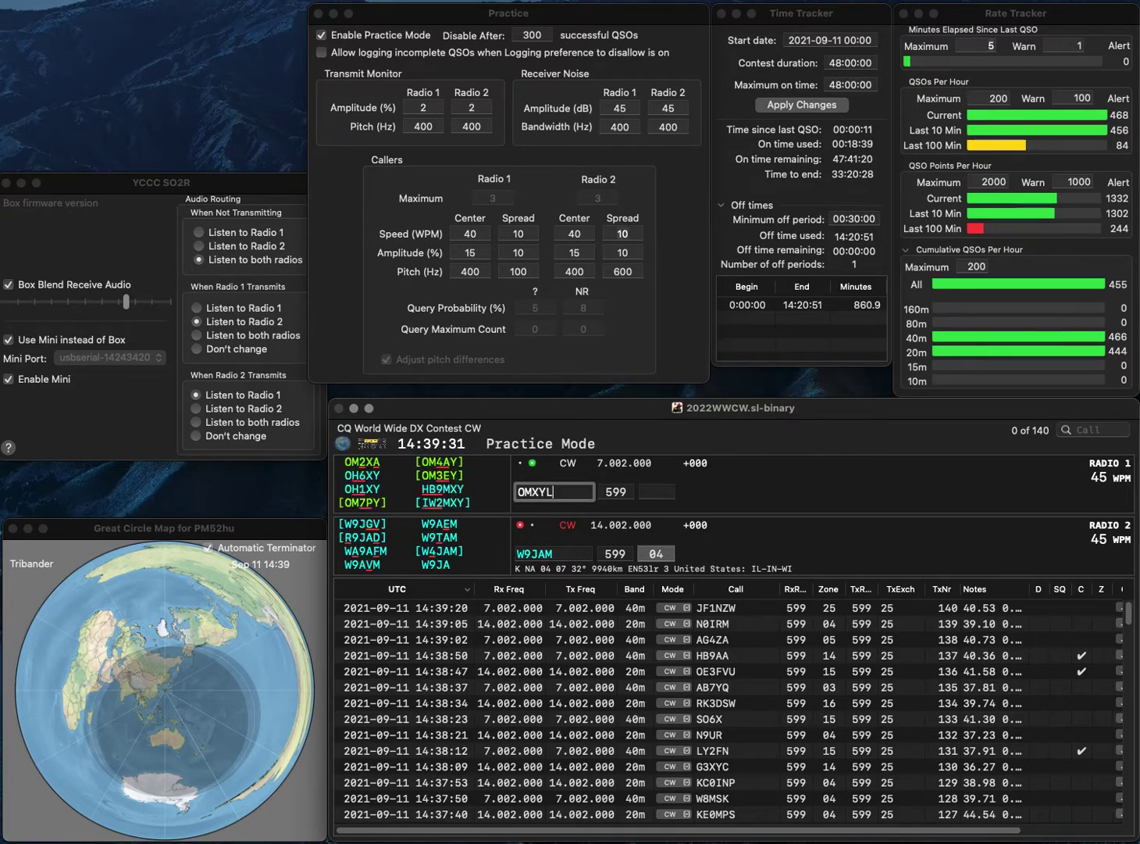
key("Down")
key("Up")
key("Down")
key("Left")
key("Left")
key("BackSpace")
type("0P")
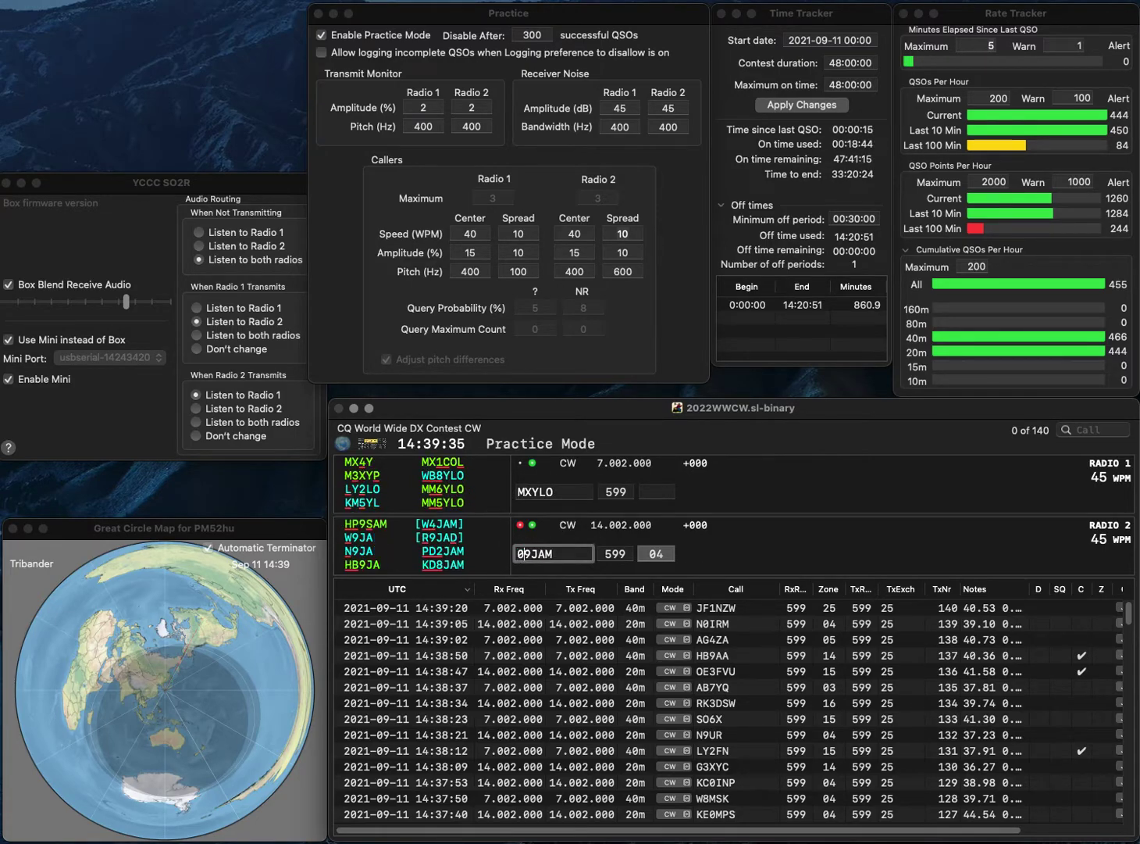
key("Return")
key("Escape")
type("W0JIM")
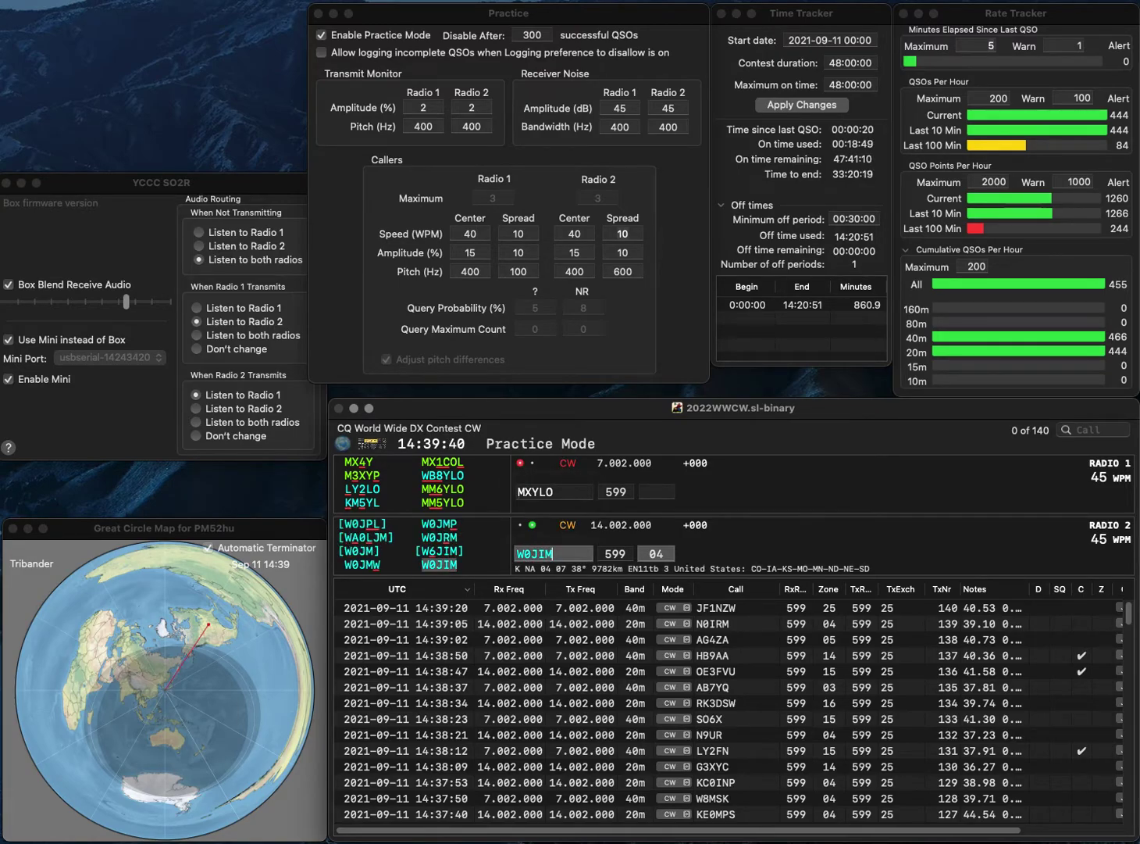
key("Return")
key("Escape")
type("MM6YLO")
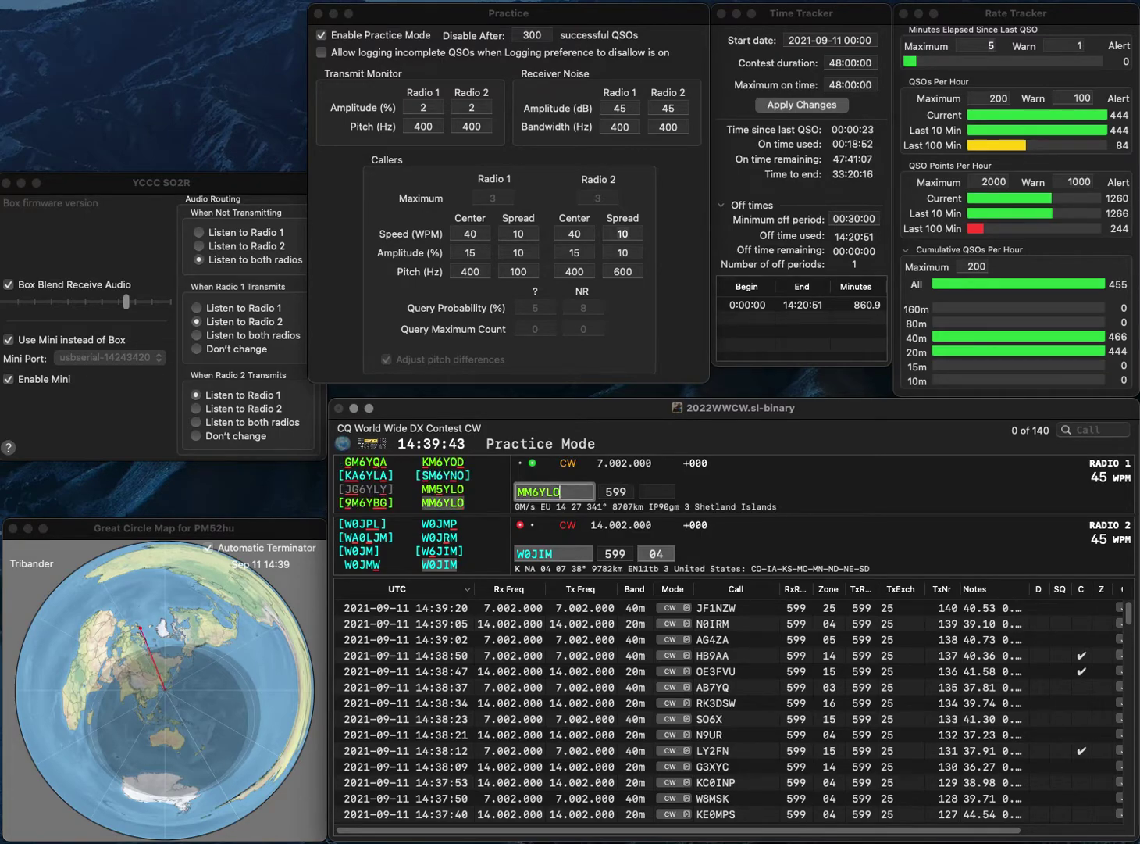
key("Return")
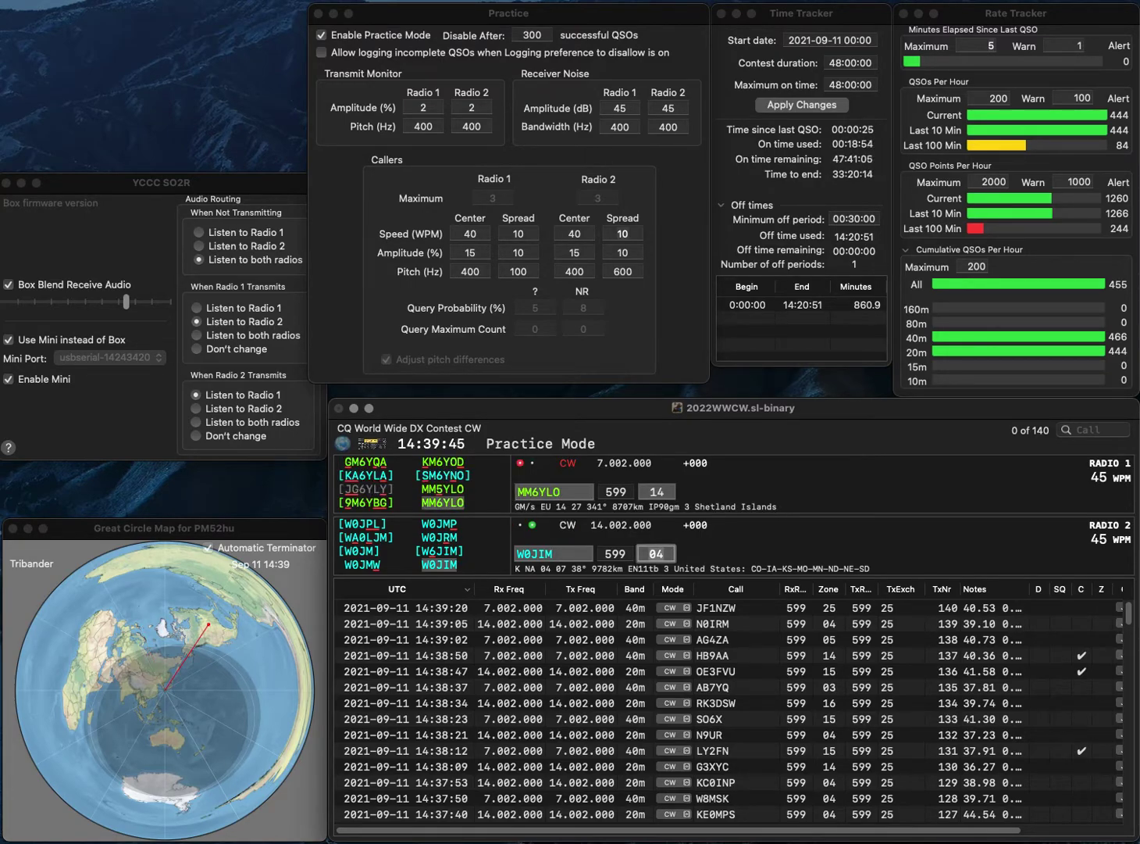
key("Return")
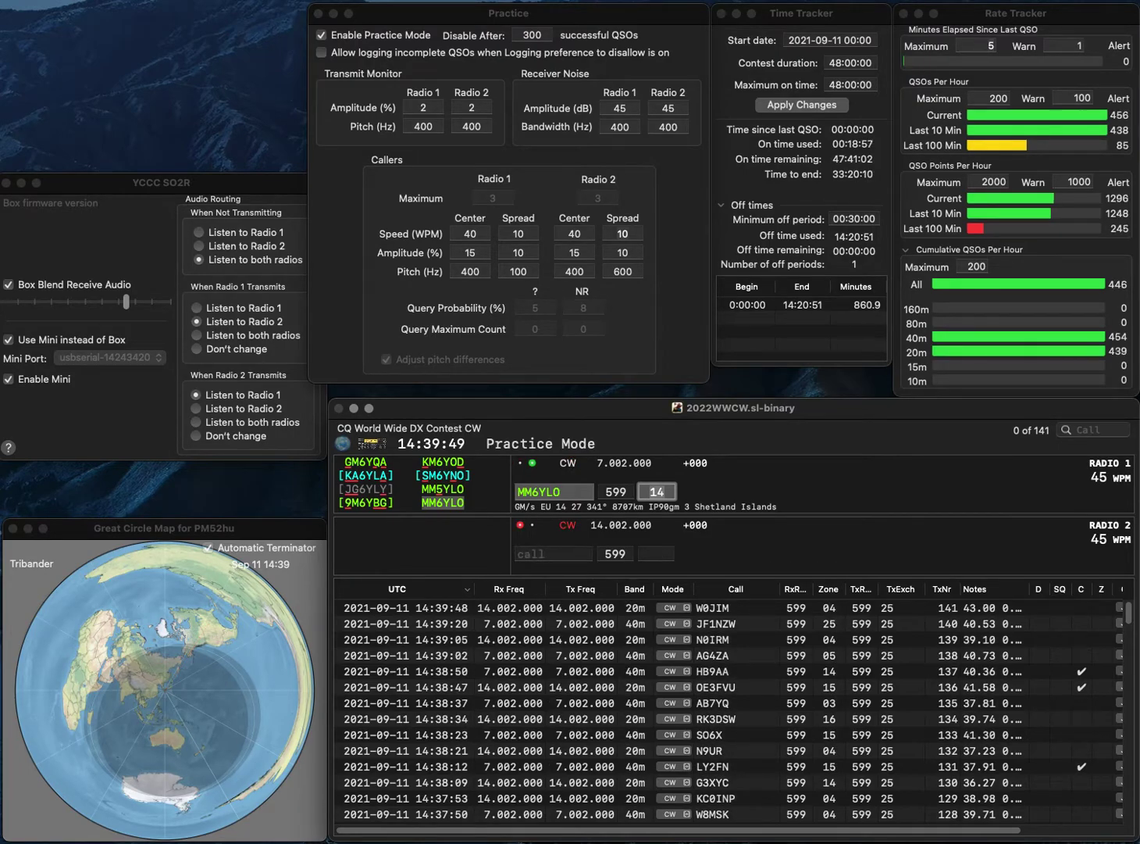
key("Return")
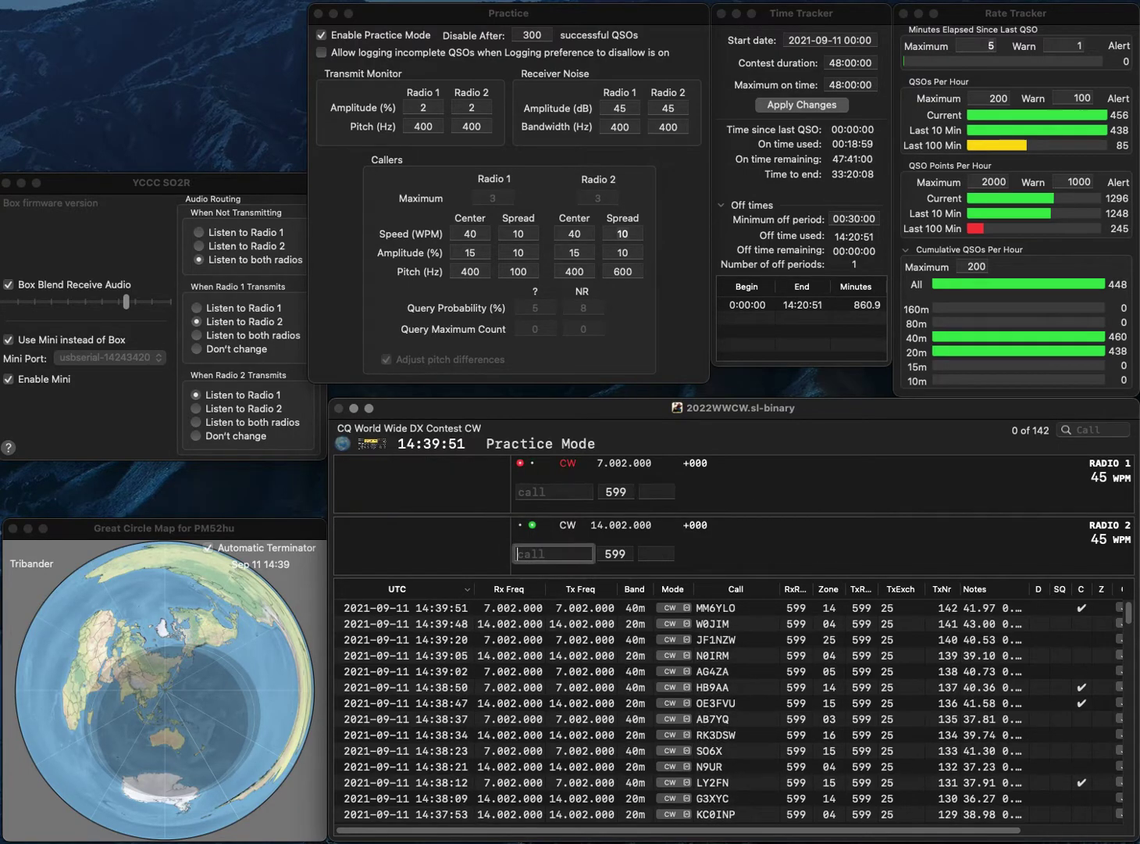
Work and log W4YWW on Radio 2 and 5J500D on Radio 1, building the latter call from 00D
type("W4YWW")
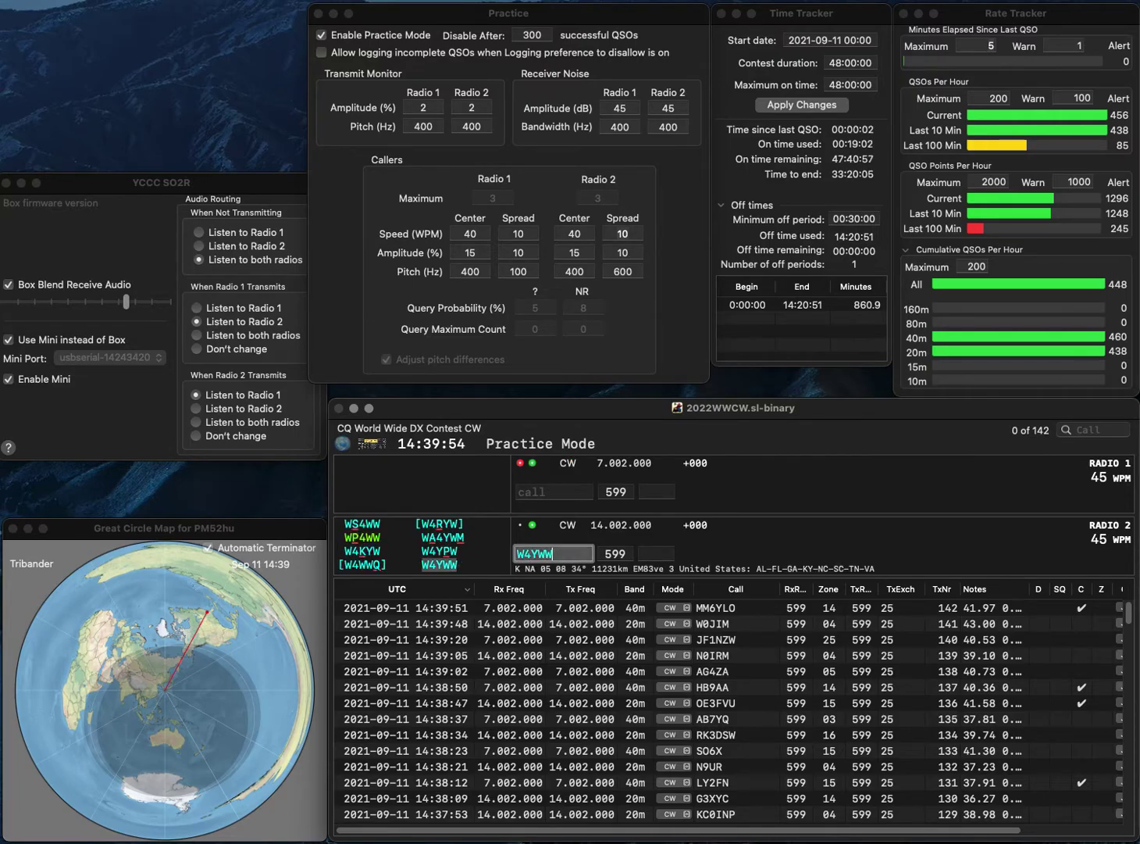
key("Return")
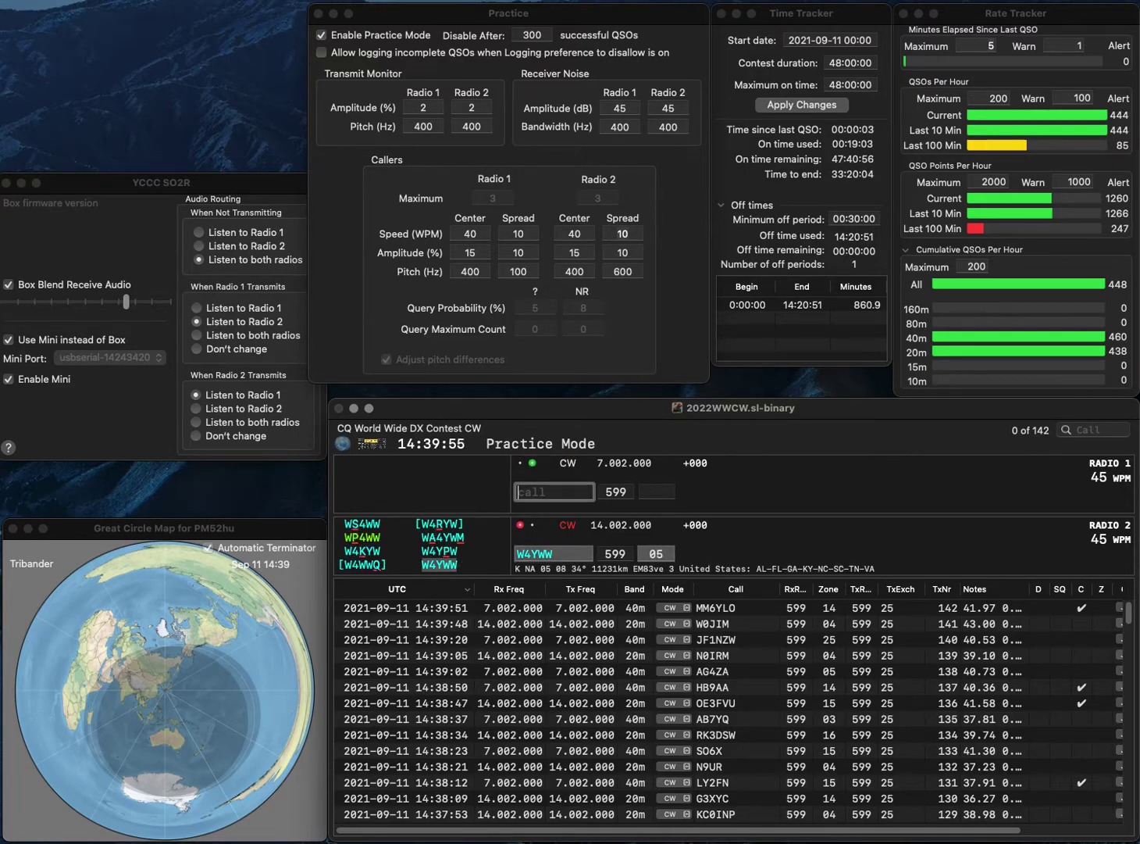
type("00")
type("D")
type("5J")
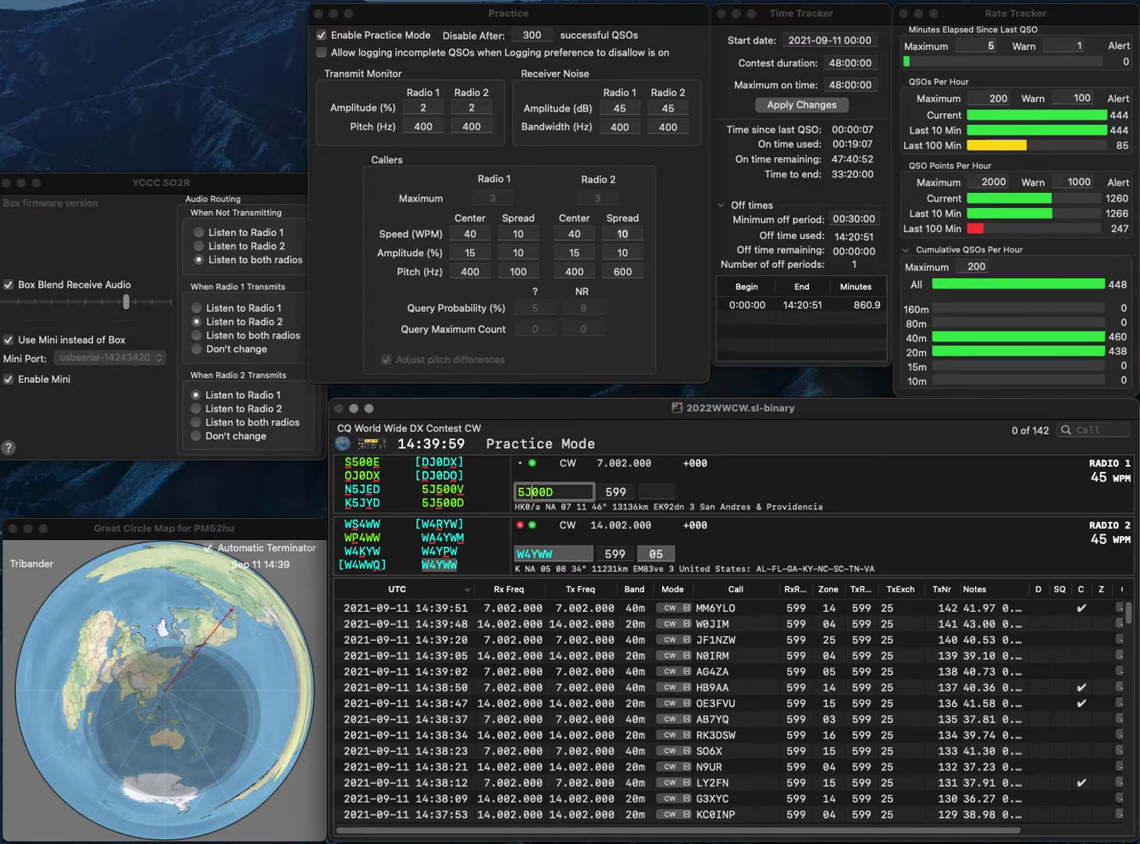
type("5")
key("Return")
key("Return")
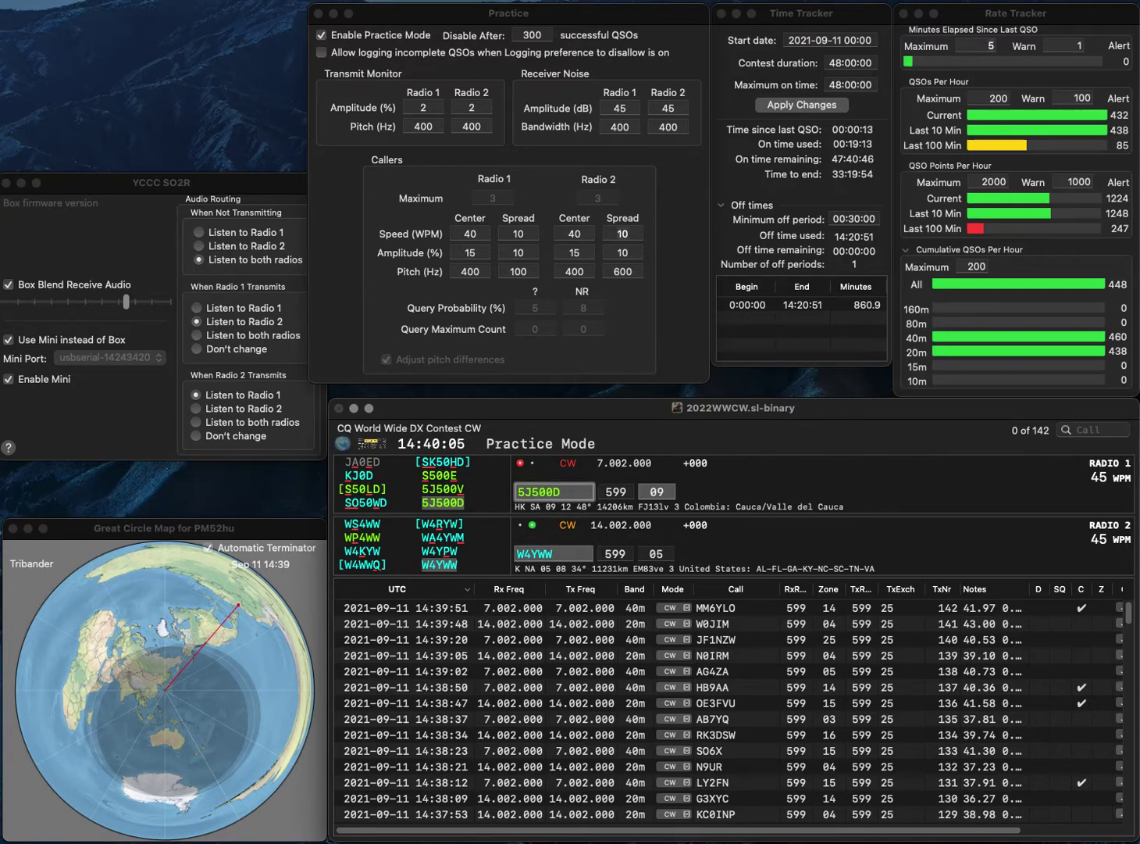
key("Tab")
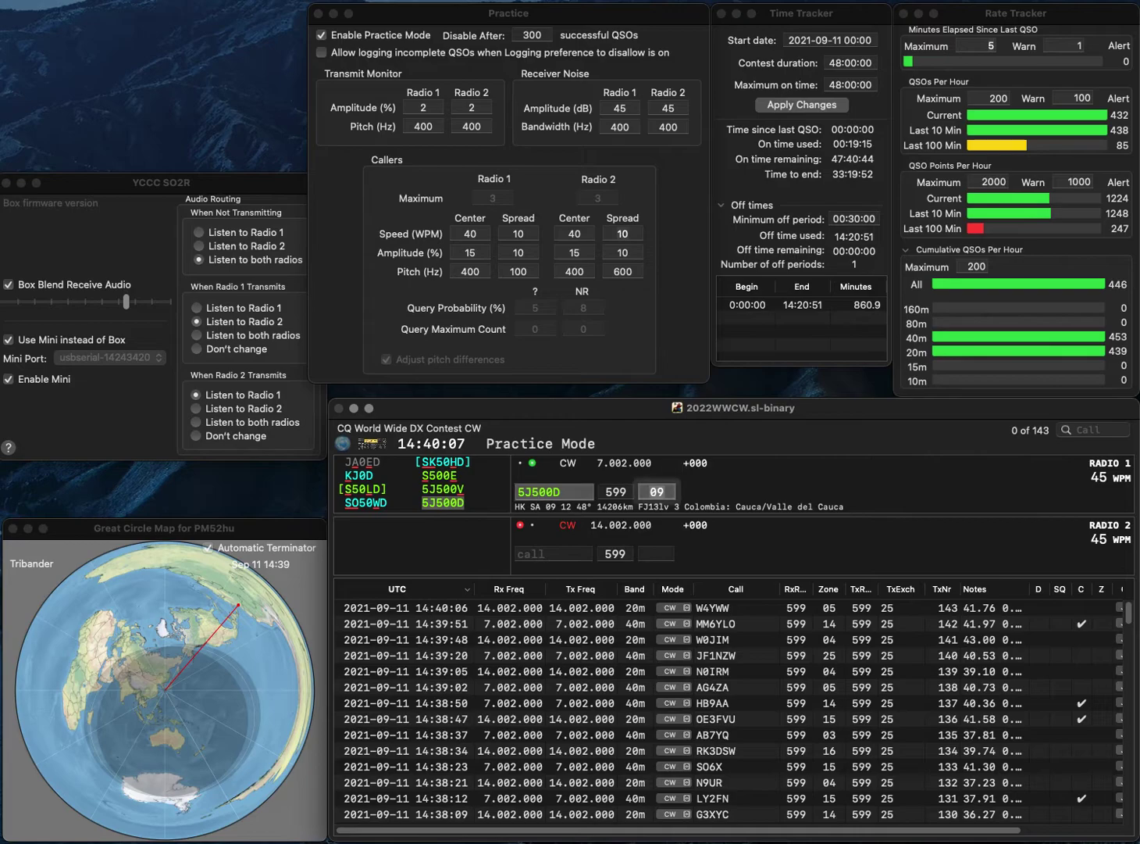
key("Return")
Work and log N0AC on Radio 2 and W2KS on Radio 1
type("N0AC")
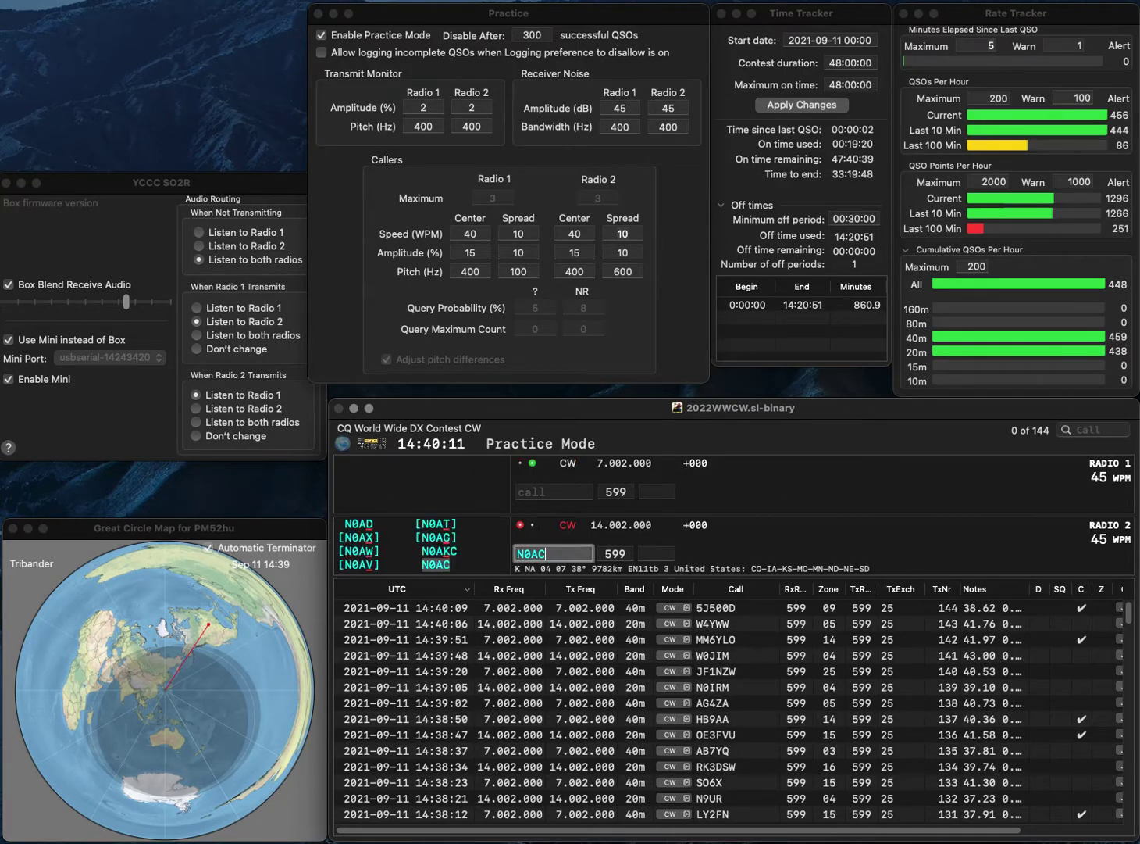
key("Return")
type("W2KS")
key("Return")
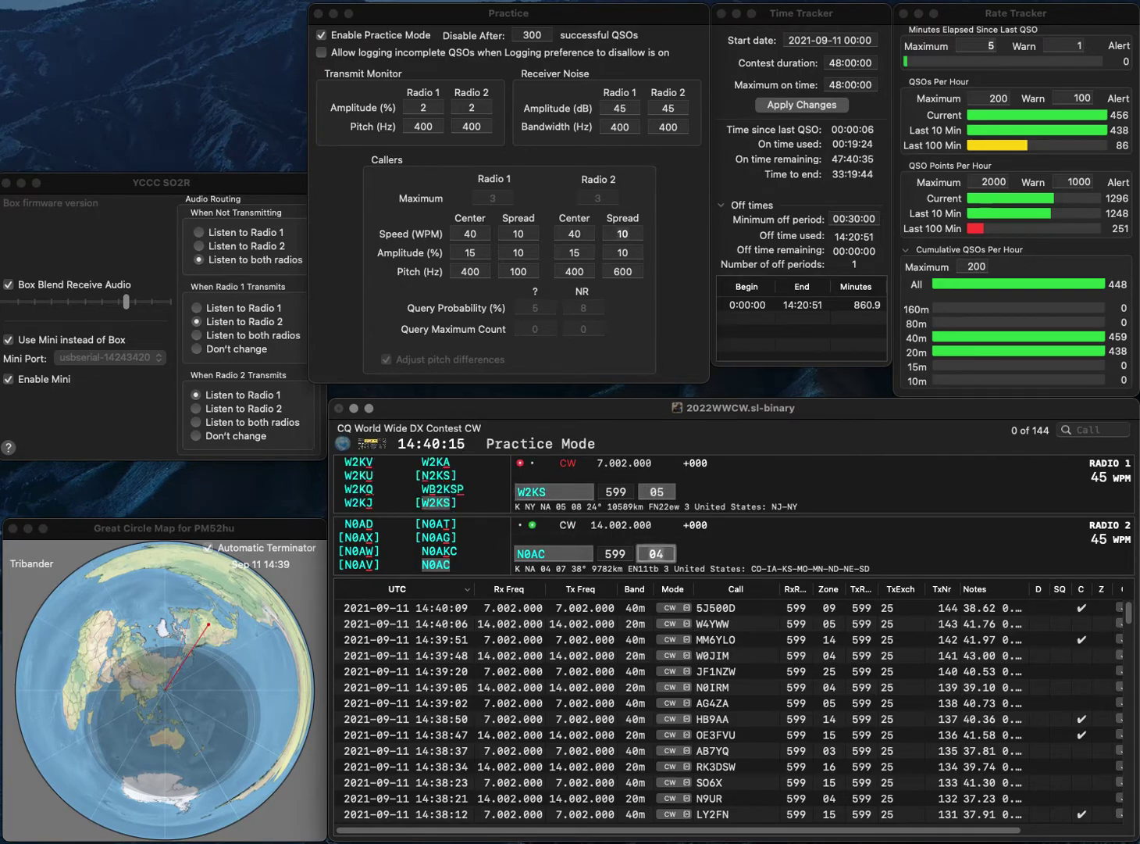
key("Return")
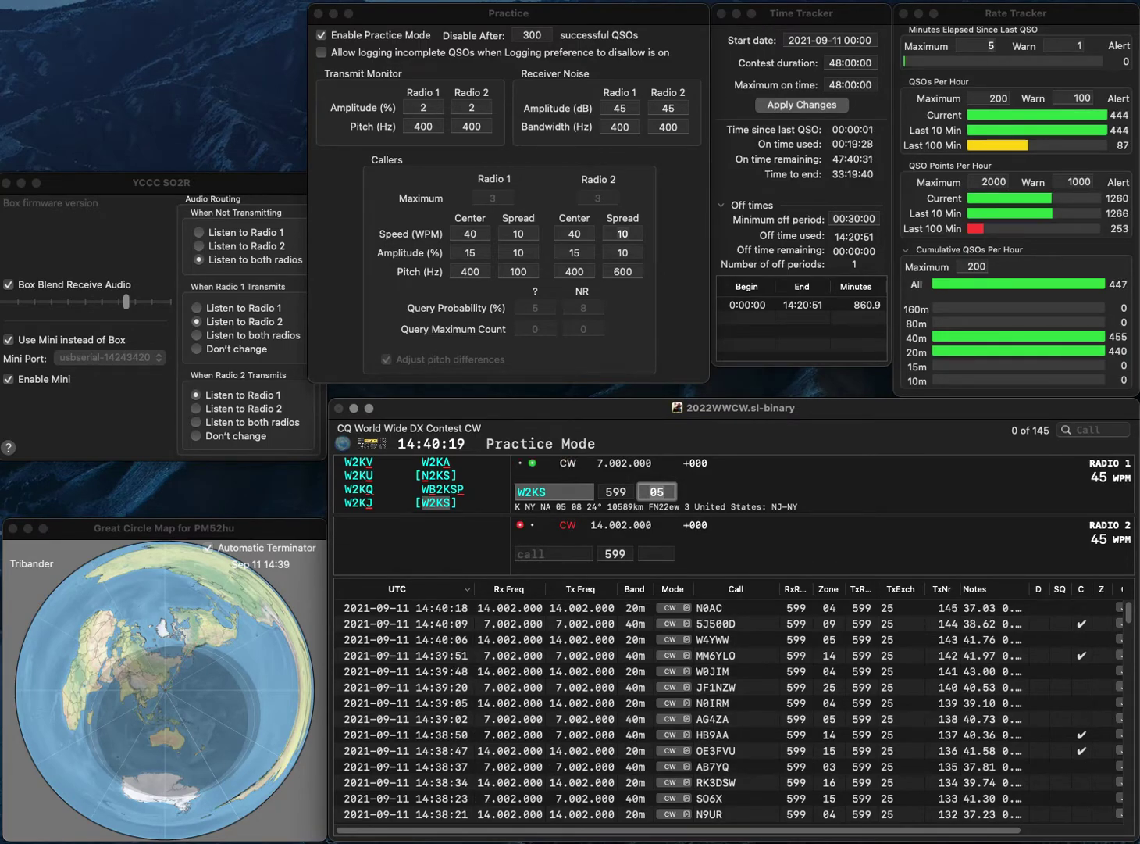
key("Return")
Work and log BD7LPD on Radio 2, completing it from D7LPD, and JR0GXA on Radio 1
type("D7LPD")
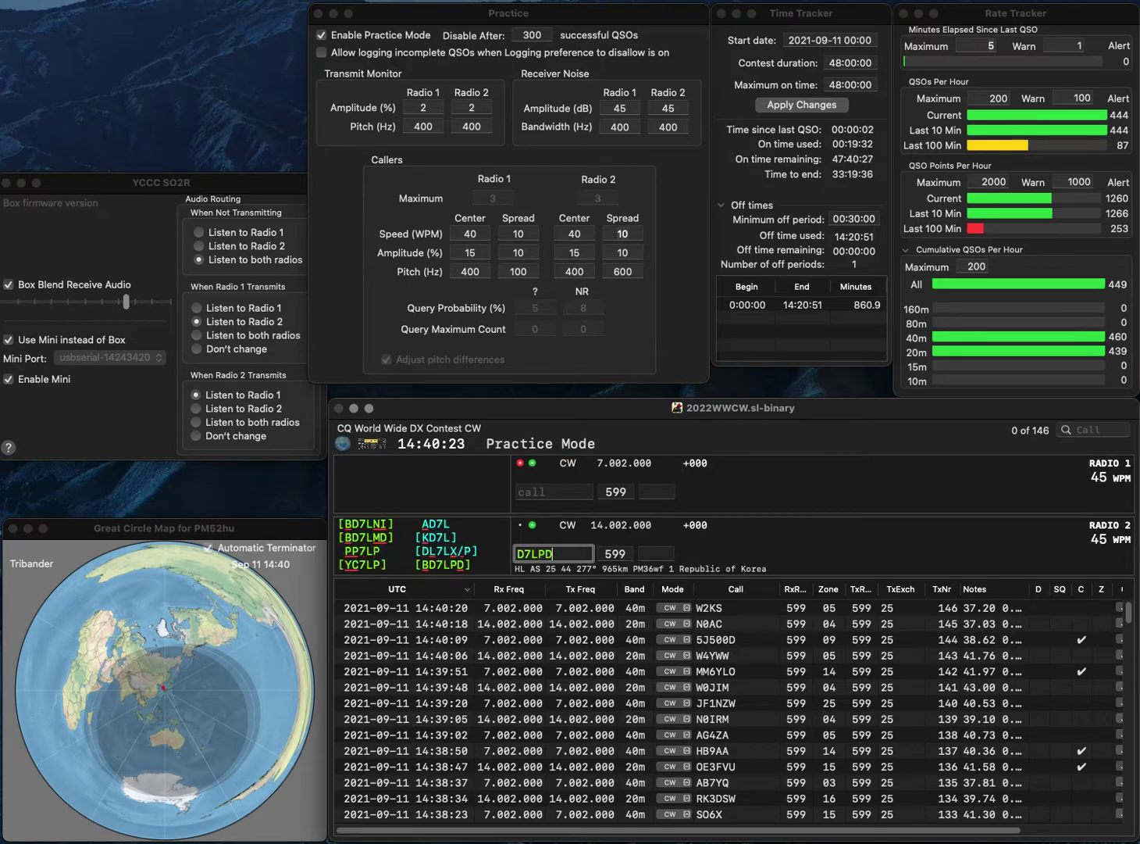
type("B")
key("Return")
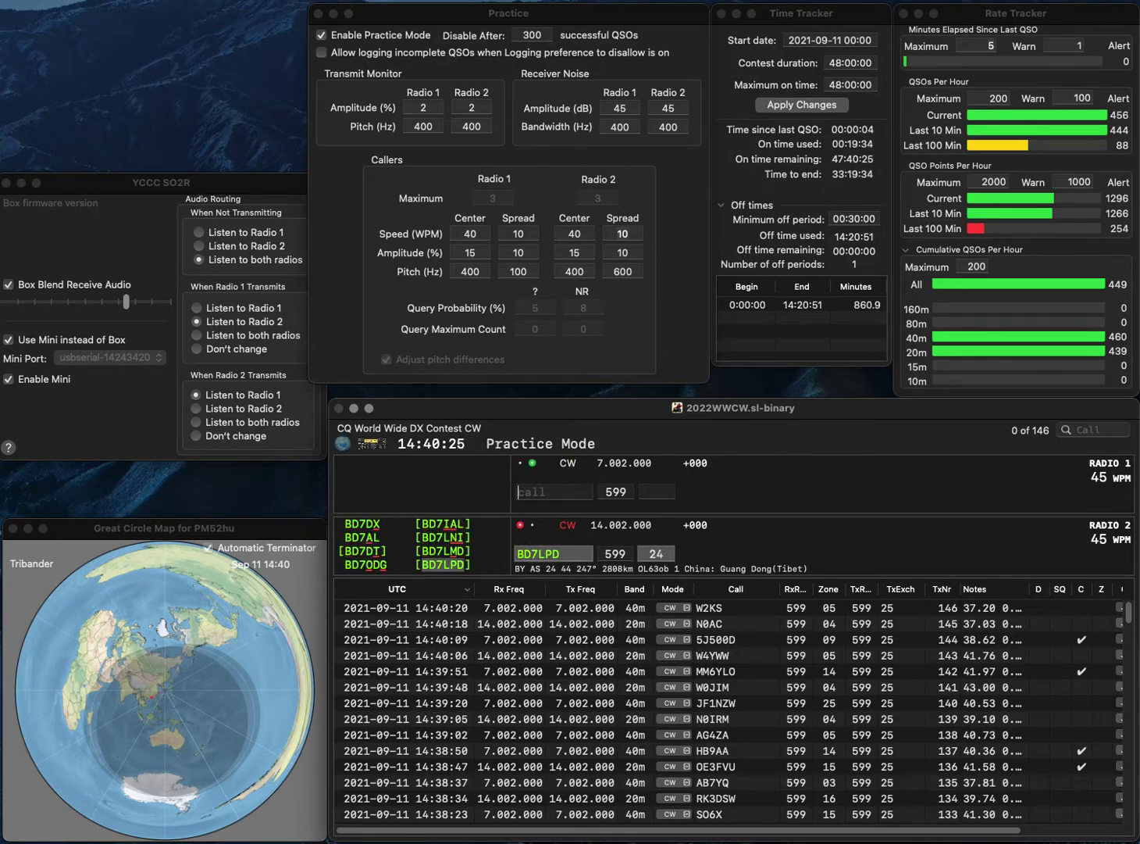
type("JR")
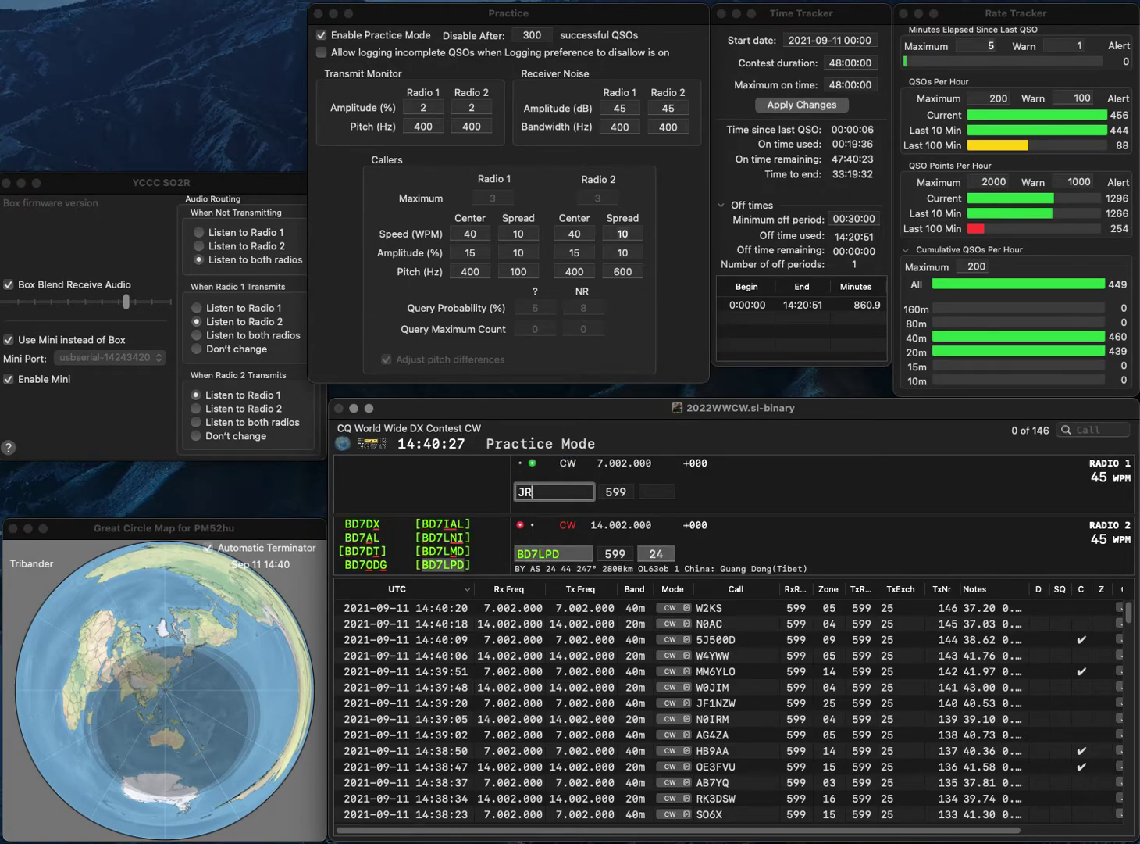
type("0GXA")
key("Return")
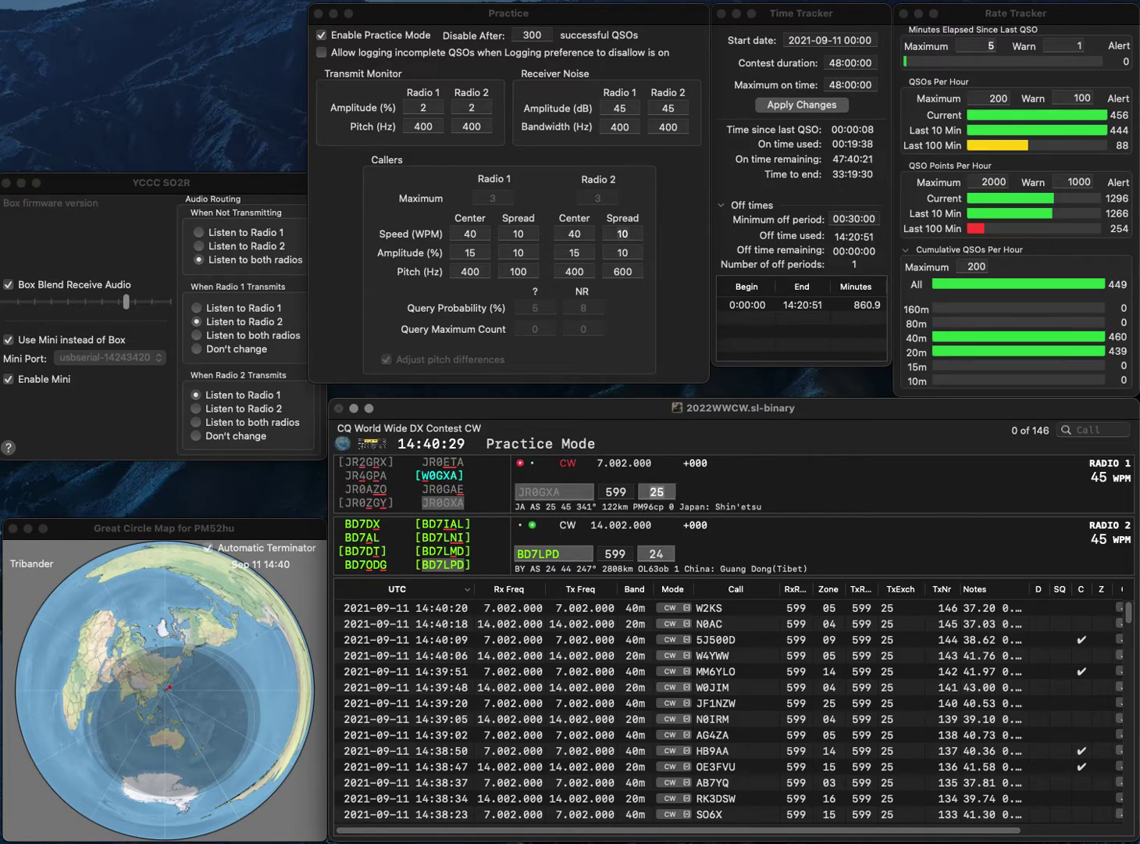
key("Return")
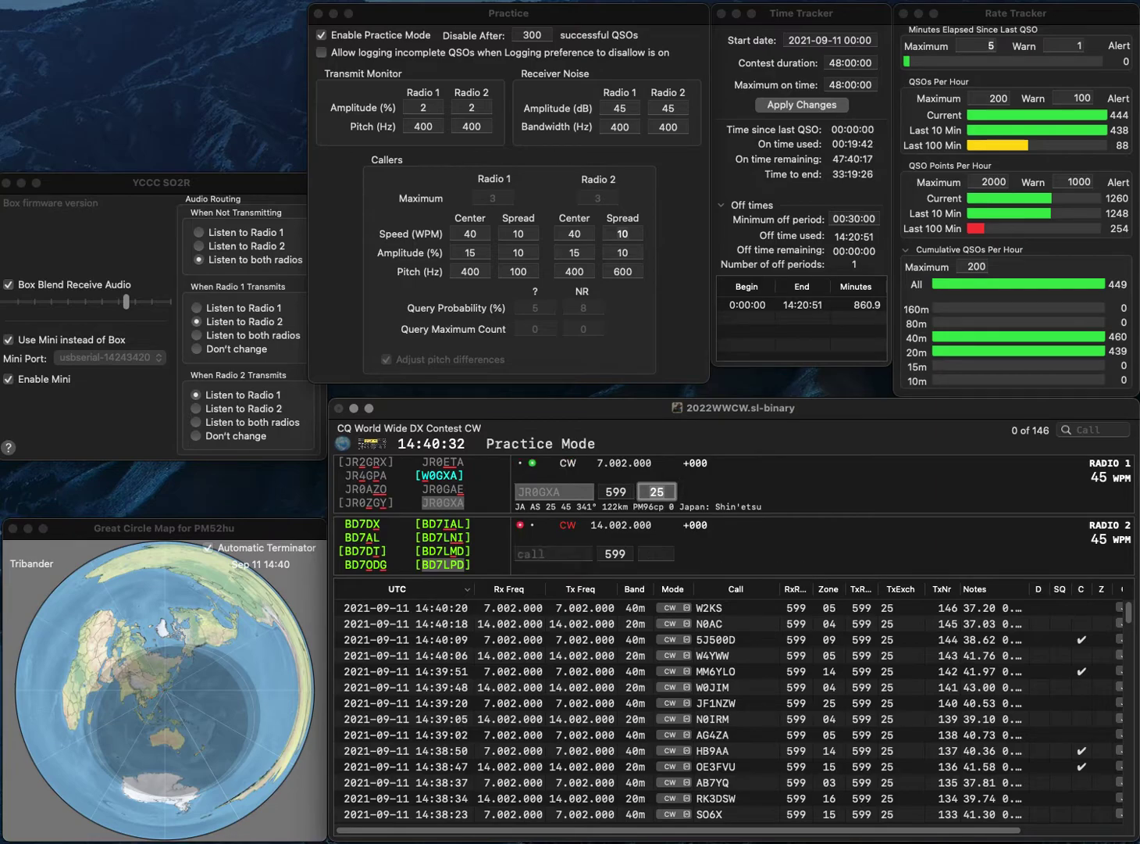
key("Return")
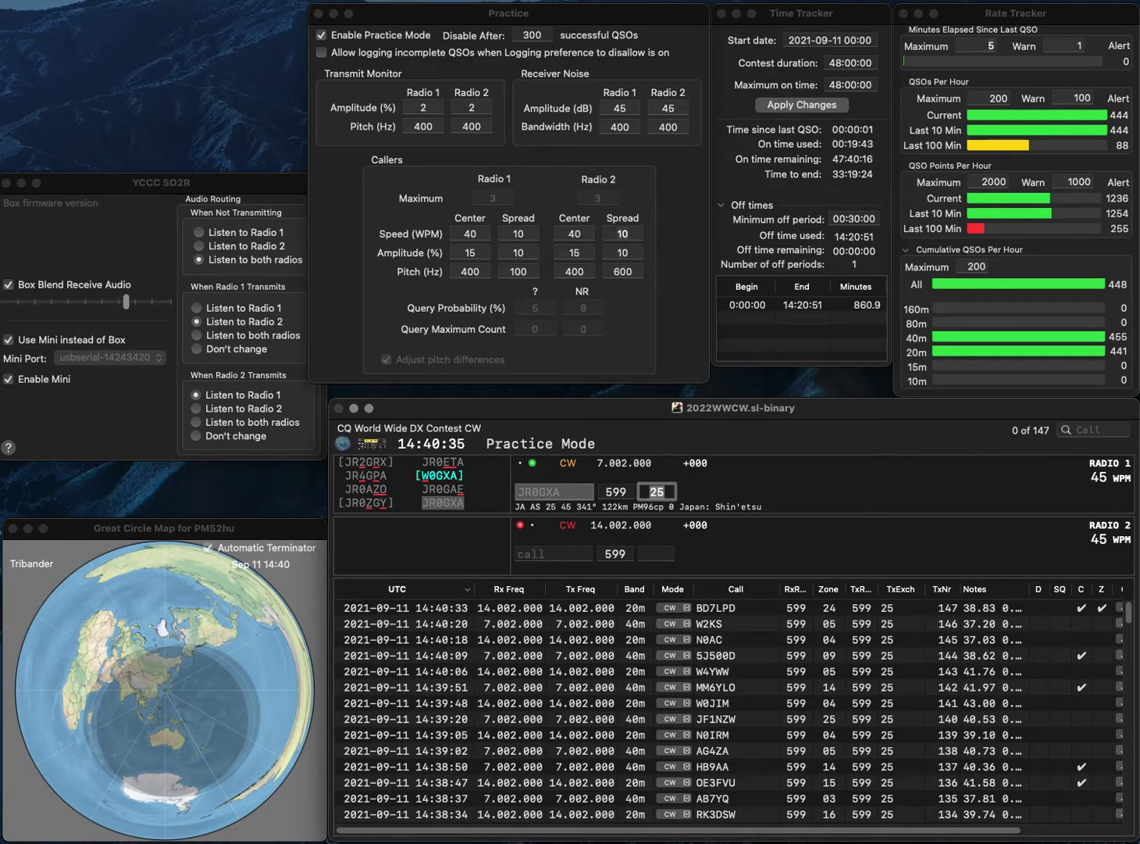
Work and log EA5ASM on Radio 2 and VE7CV on Radio 1, building the latter call from CV
type("EA5ASM")
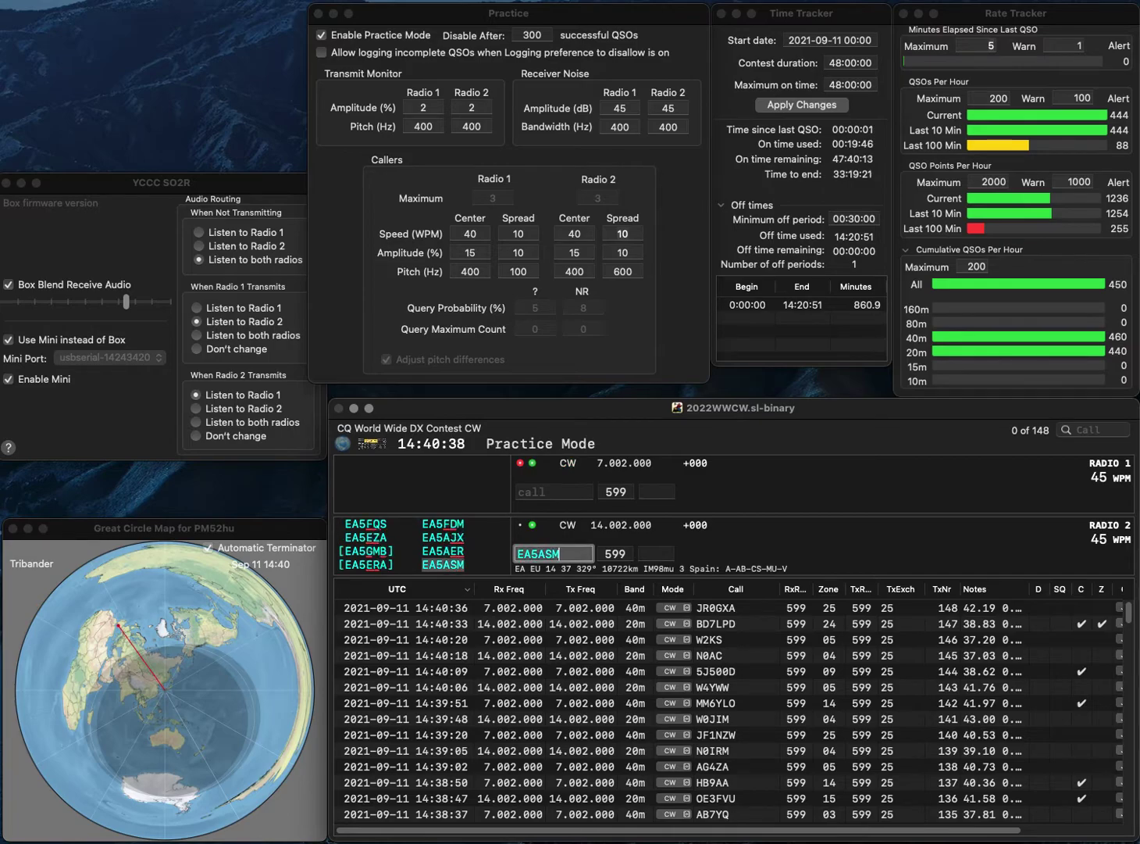
key("Return")
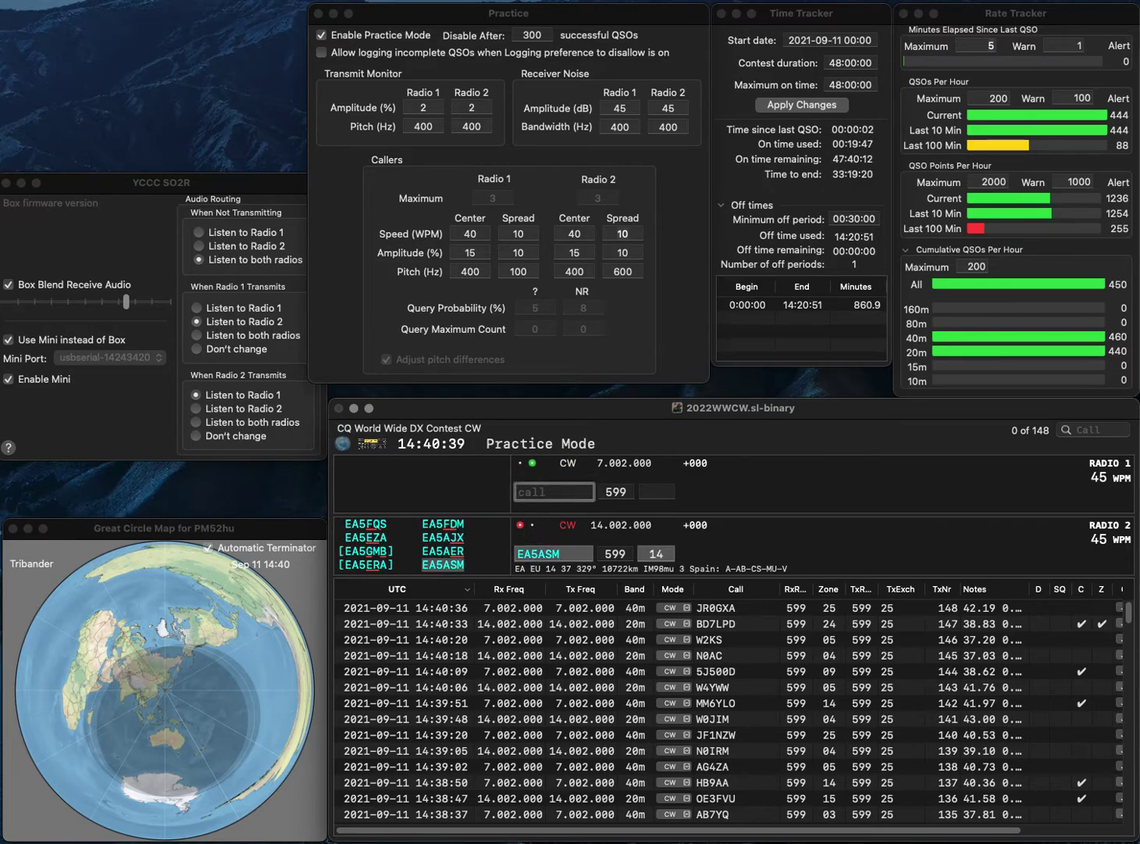
type("CV")
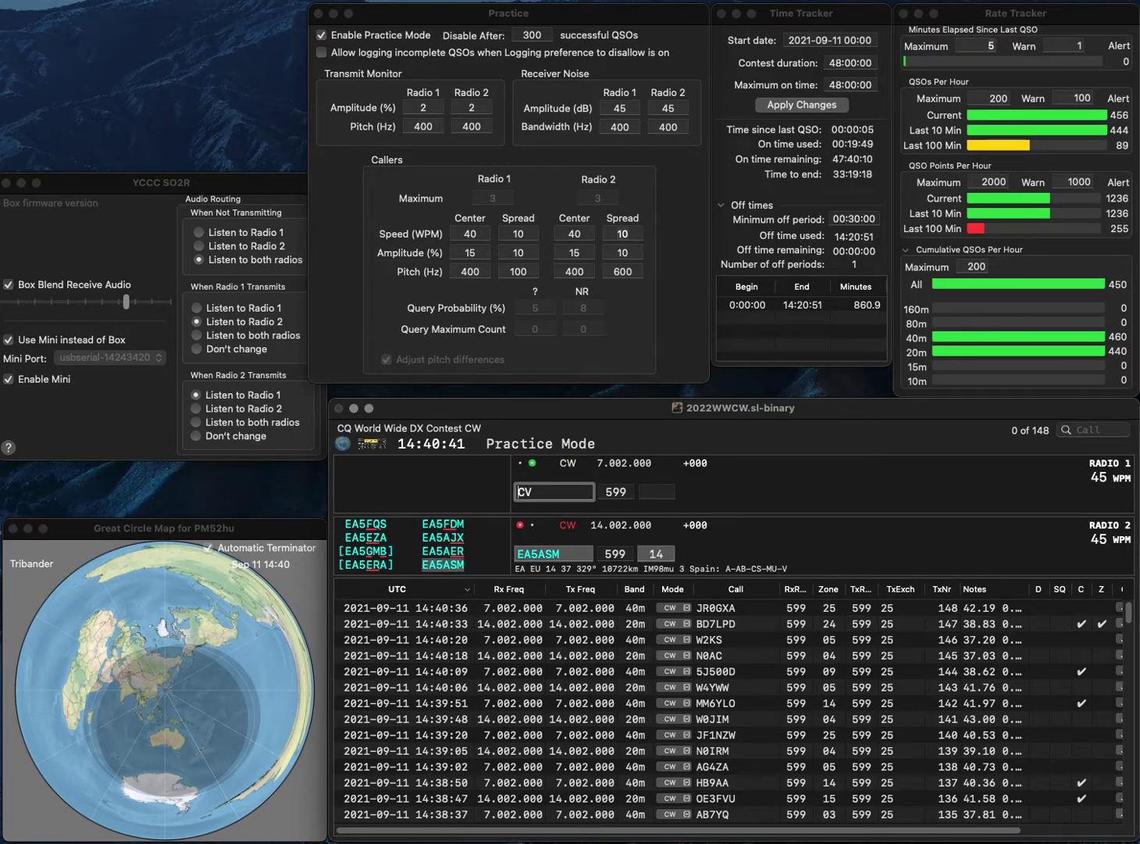
key("Home")
type("VE7")
key("Return")
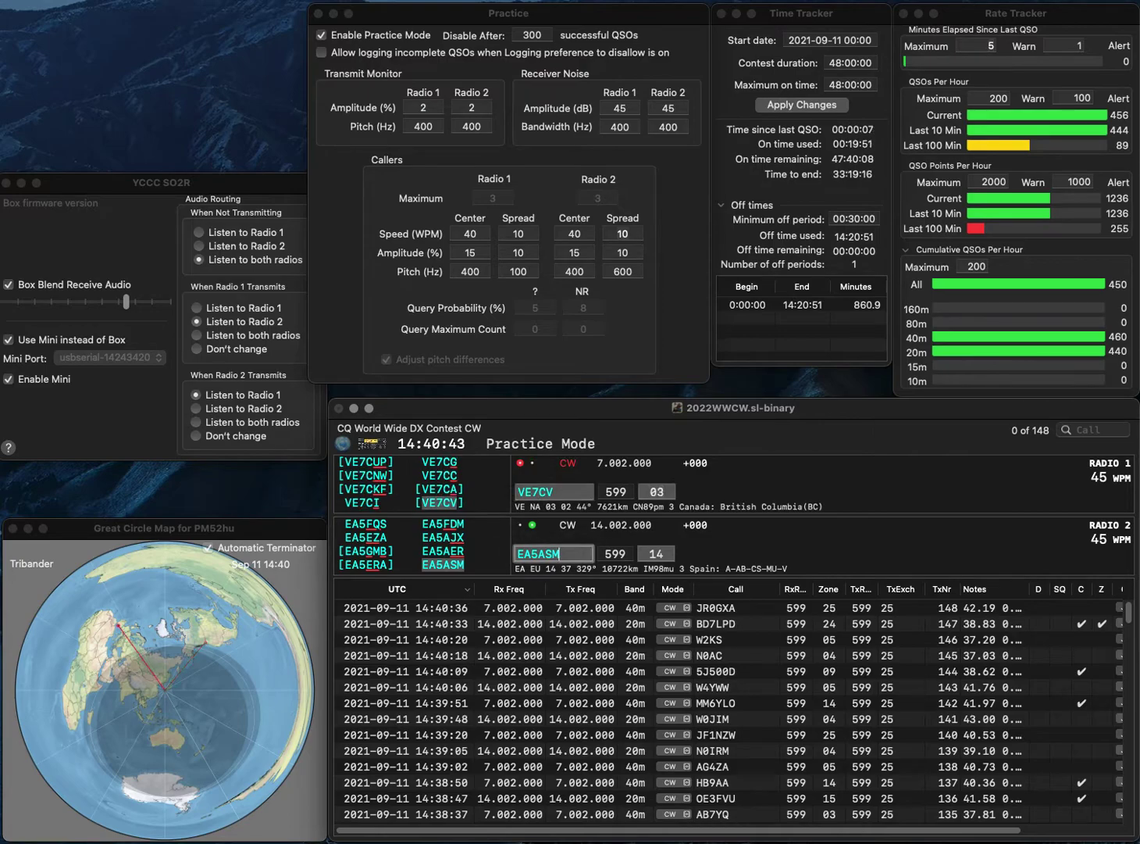
key("Return")
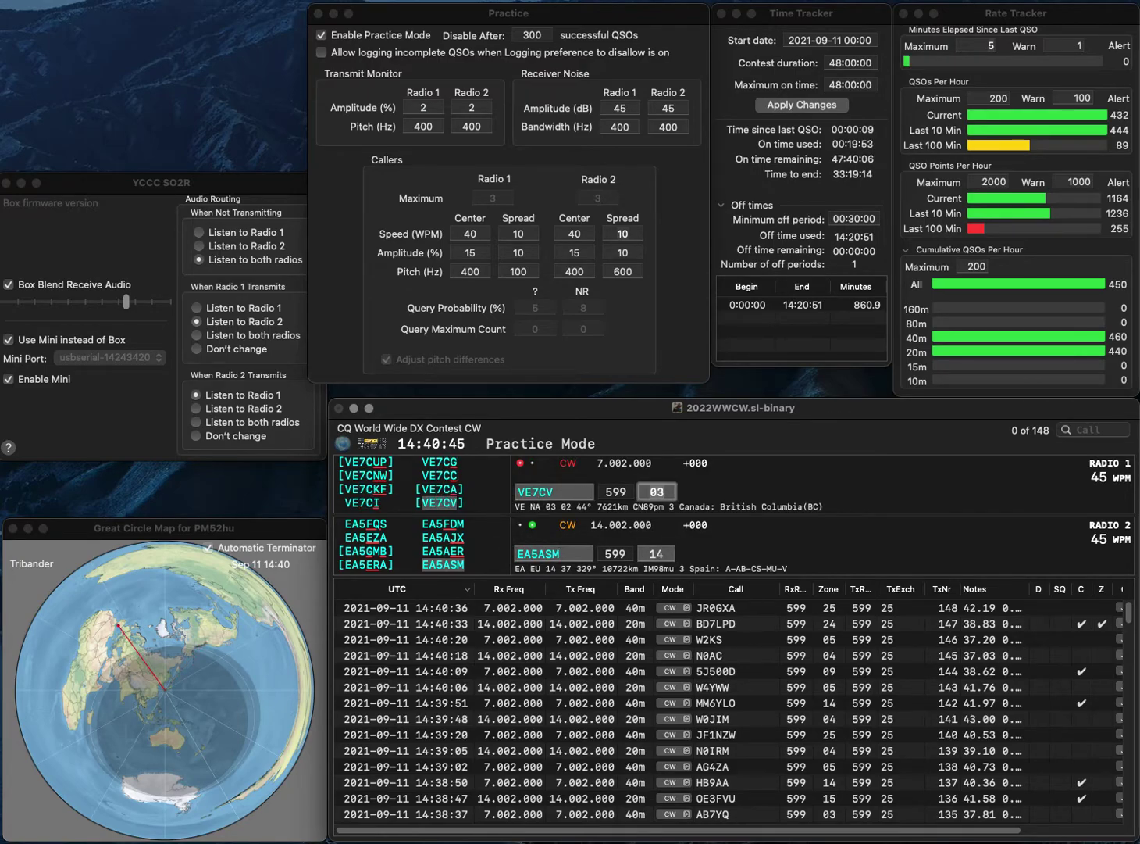
key("Return")
type("AB4EJ")
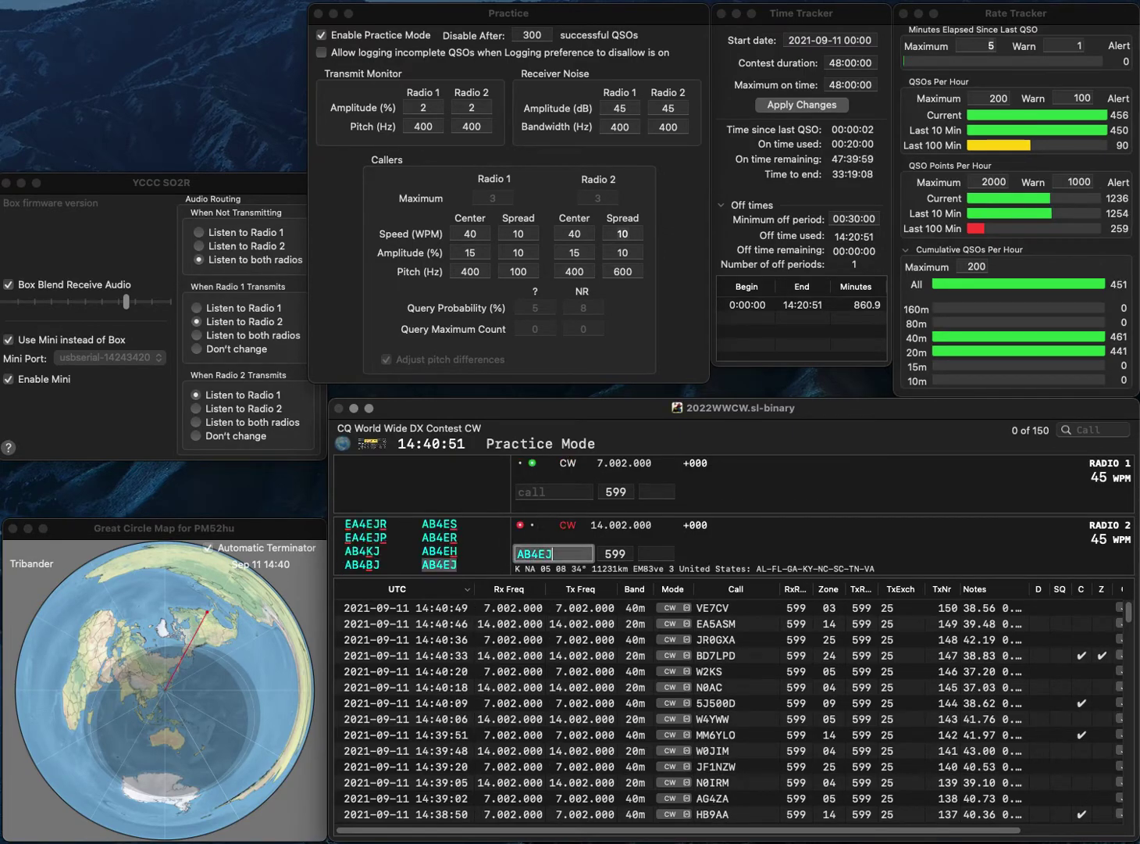
key("Return")
type("N2YDD")
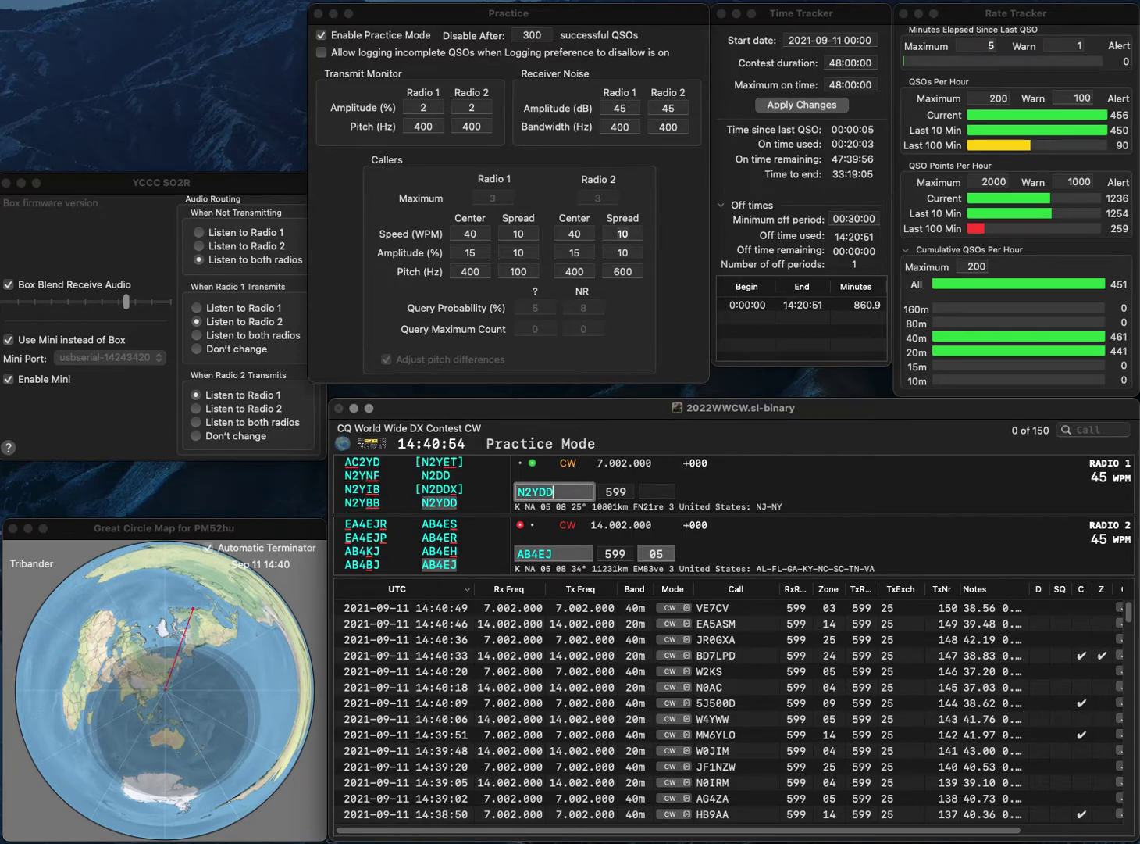
key("Return")
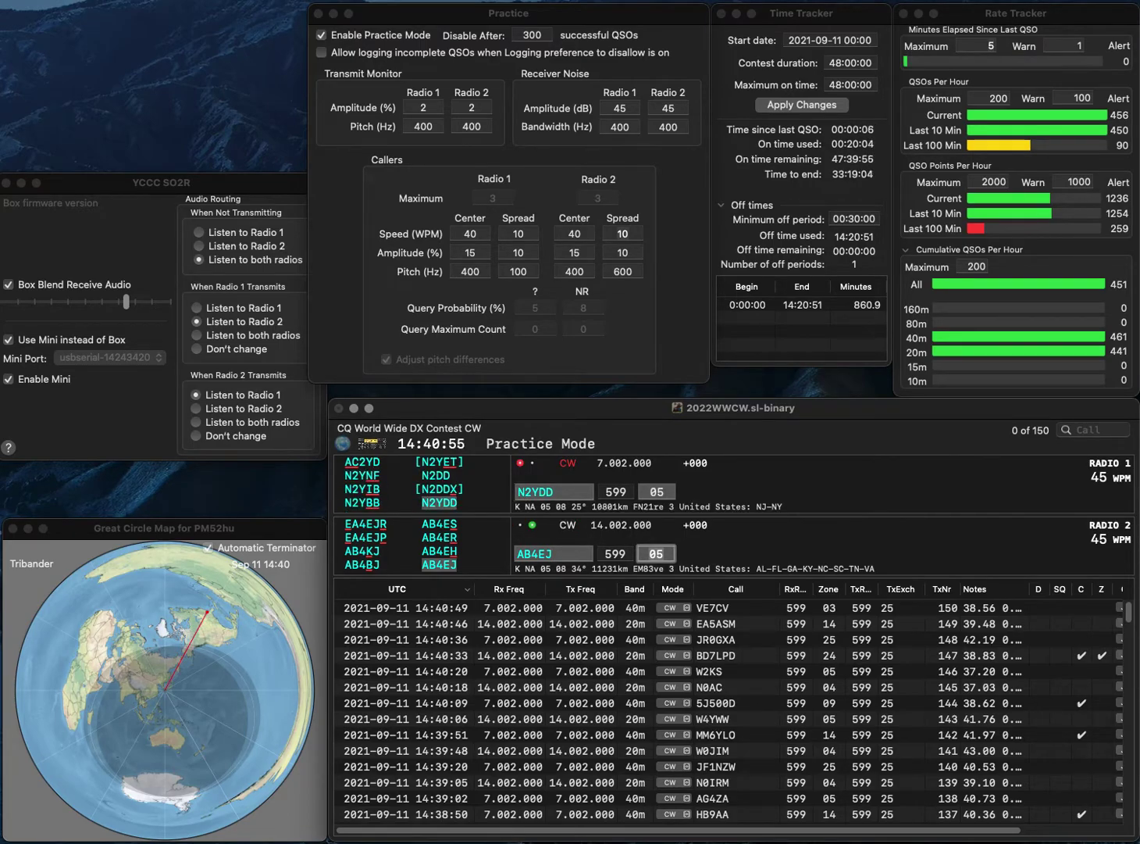
key("Return")
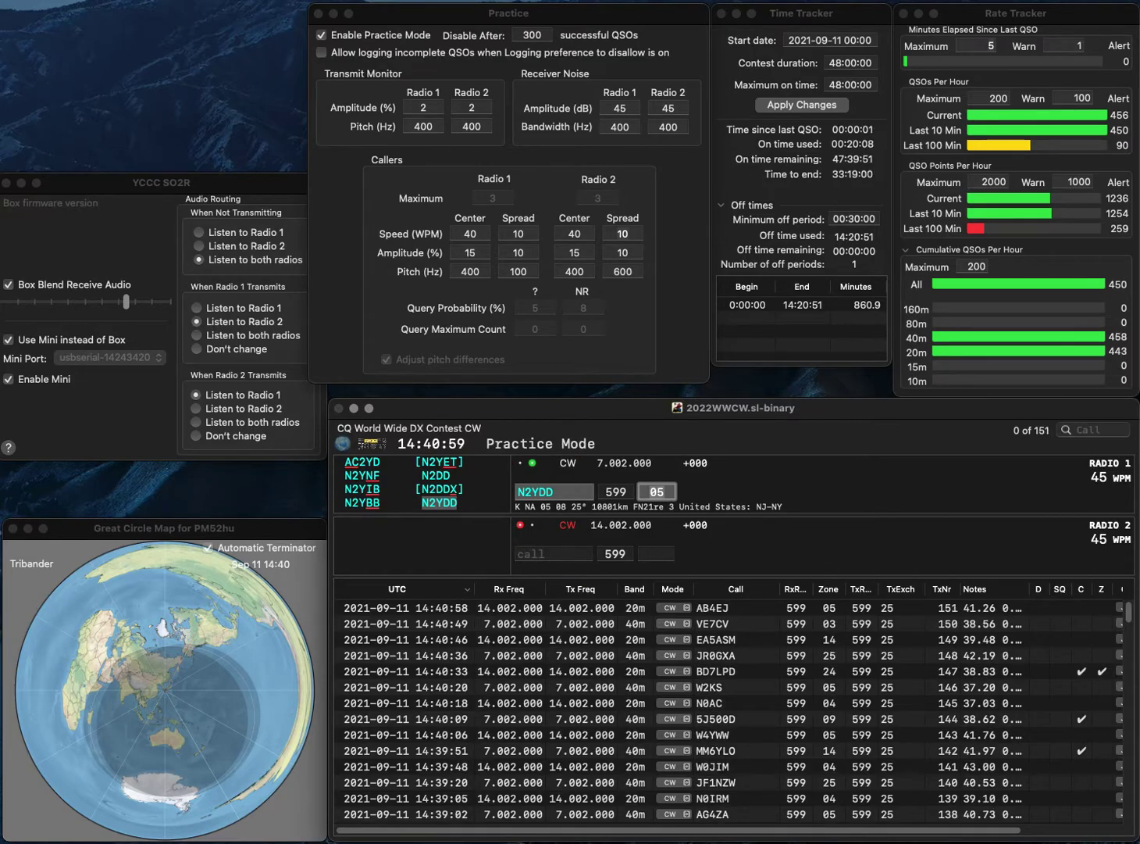
key("Return")
type("EC5JC")
key("Return")
type("K2YAZ")
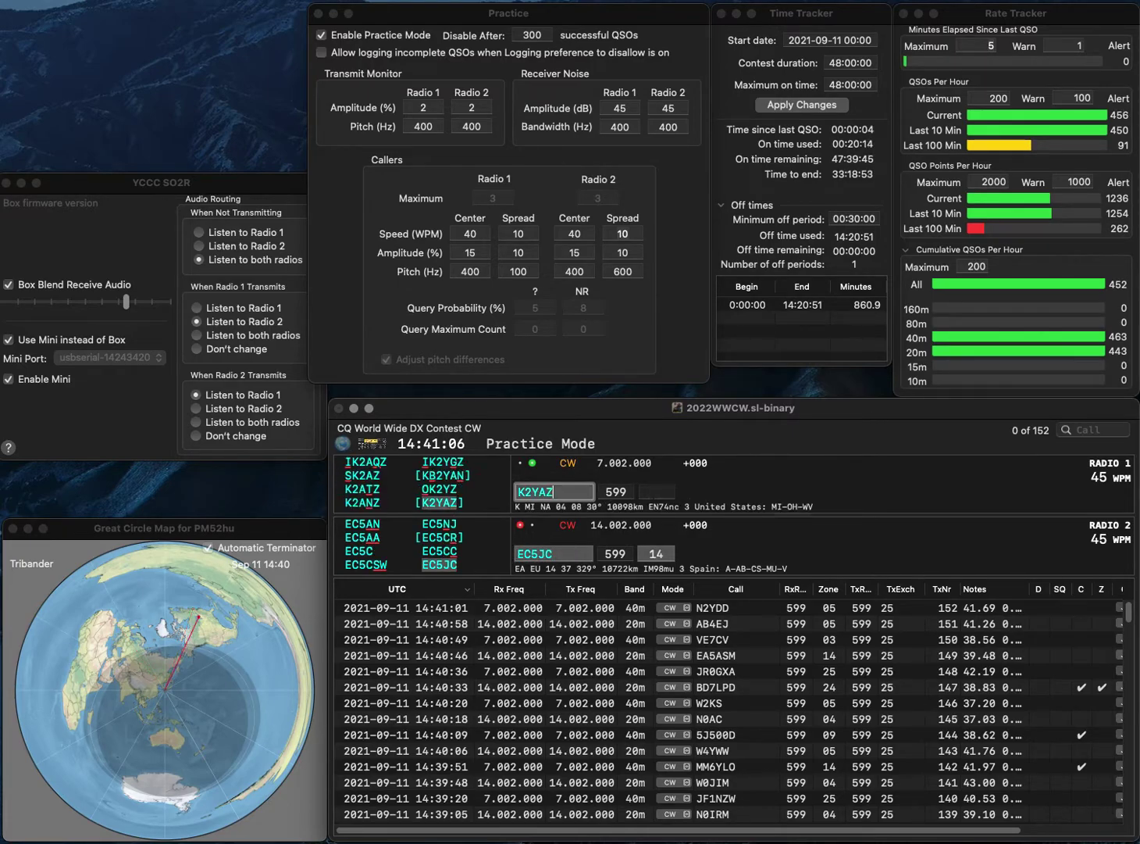
key("Return")
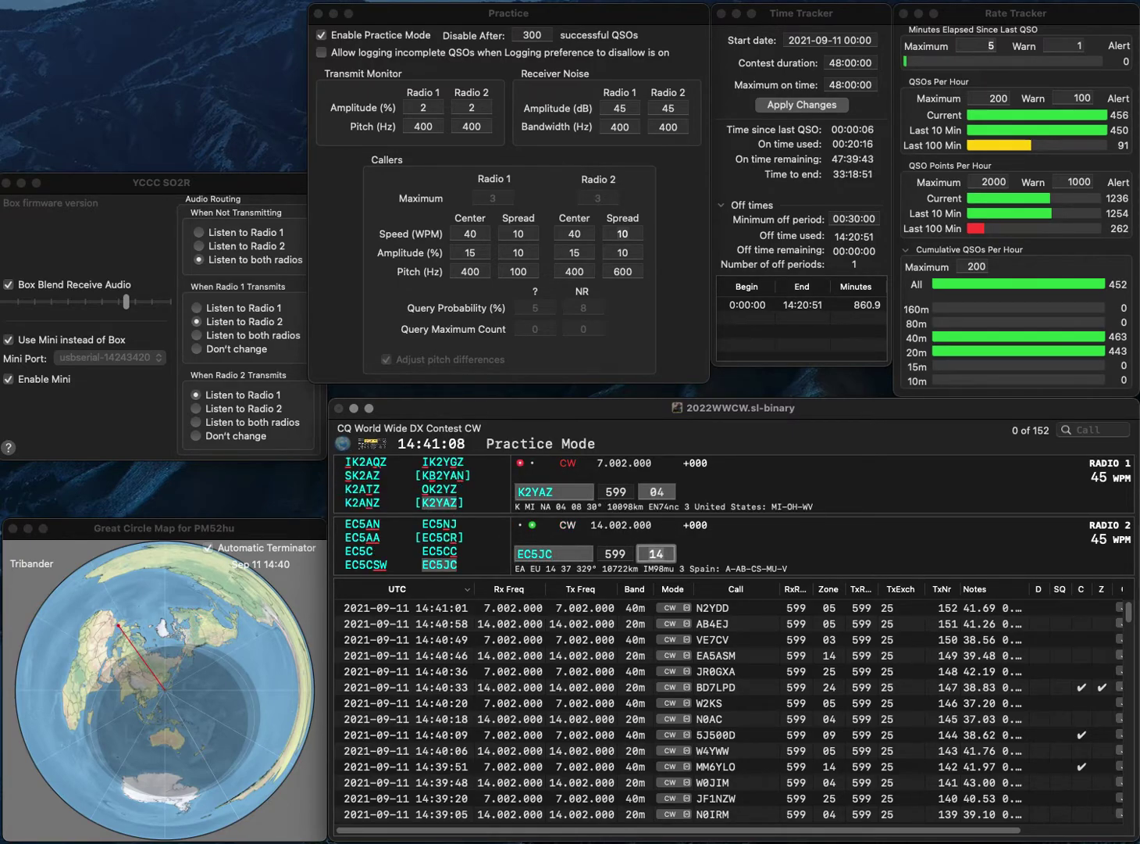
key("Return")
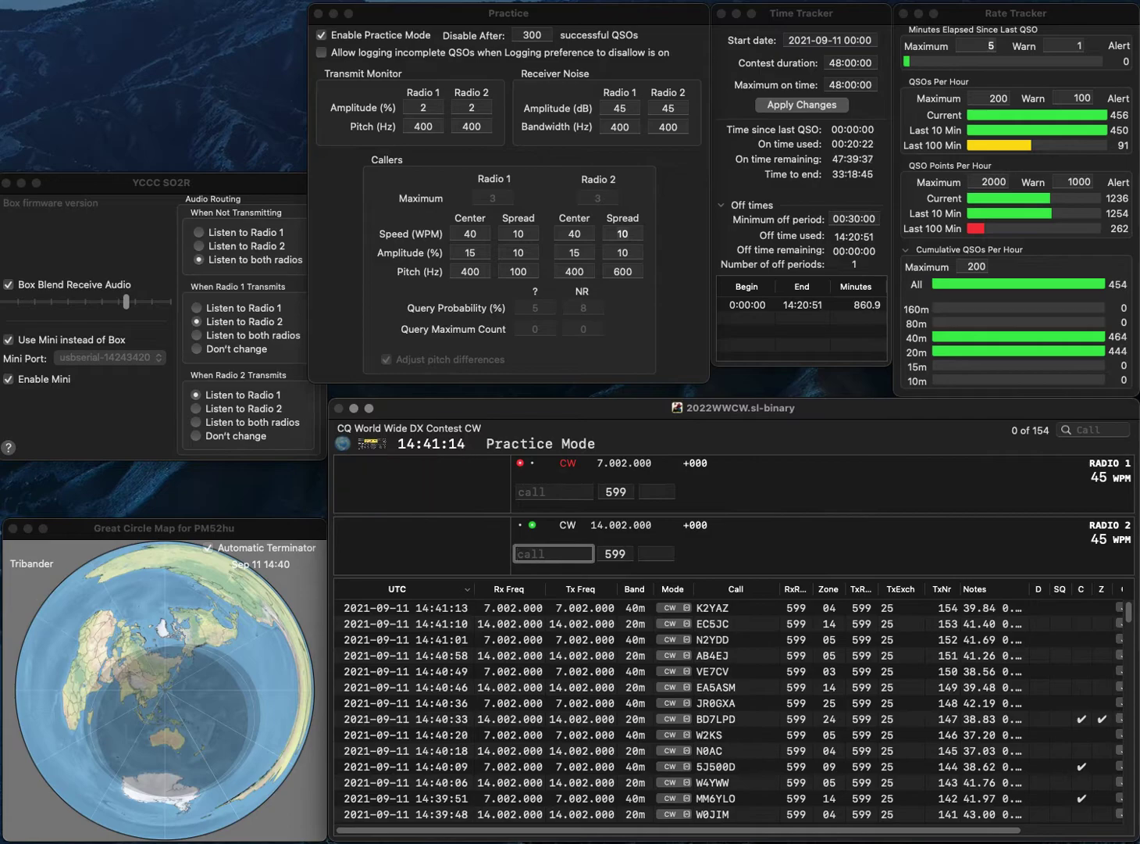
Work and log M0CHK on Radio 2, and replace the partial call SMU on Radio 1 with NA2U
type("M0CH")
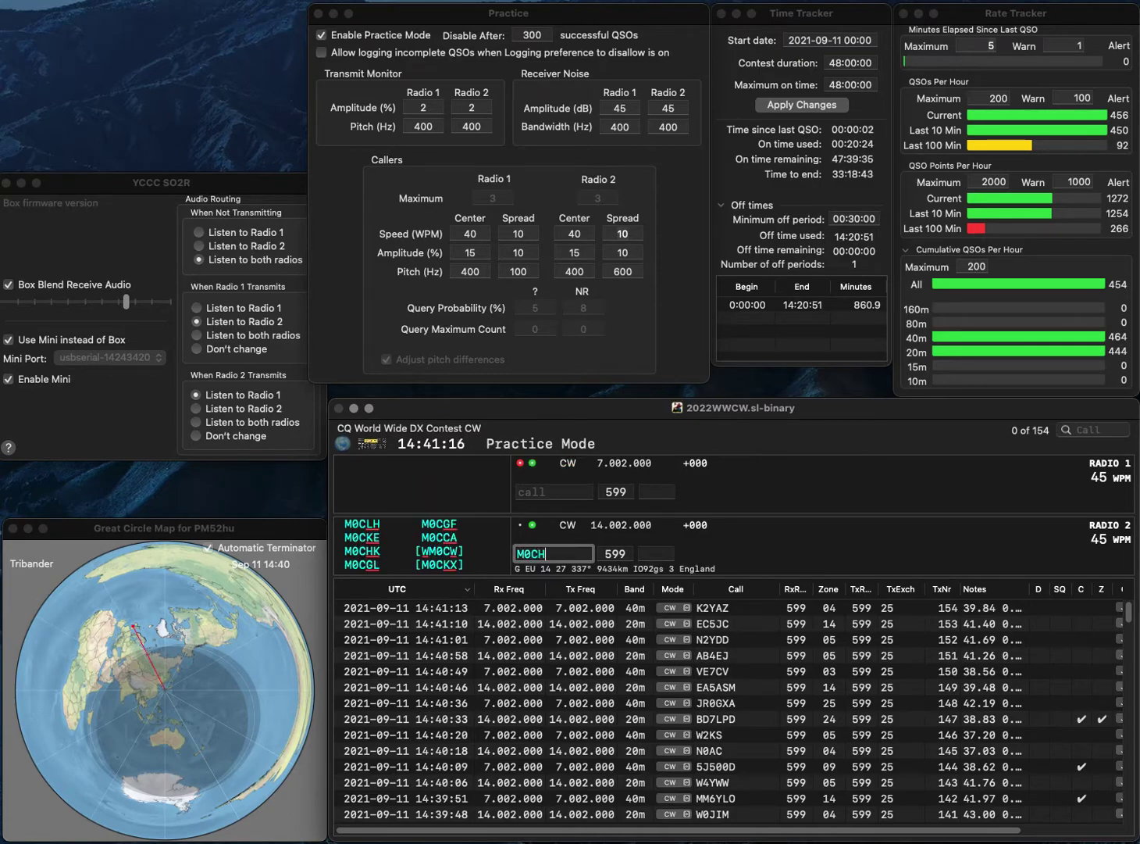
type("K")
key("Return")
type("U")
type("M")
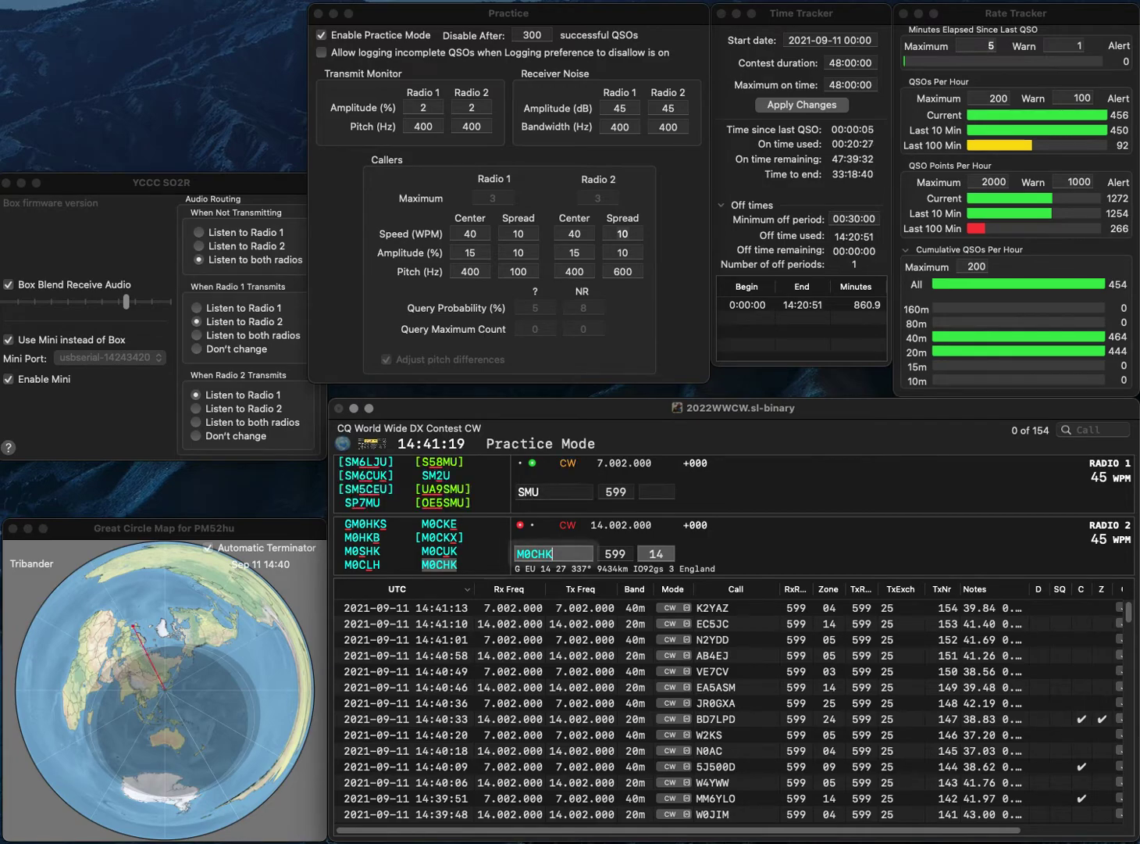
key("Return")
type("UNA2")
key("Return")
type("OZ5KU")
key("Return")
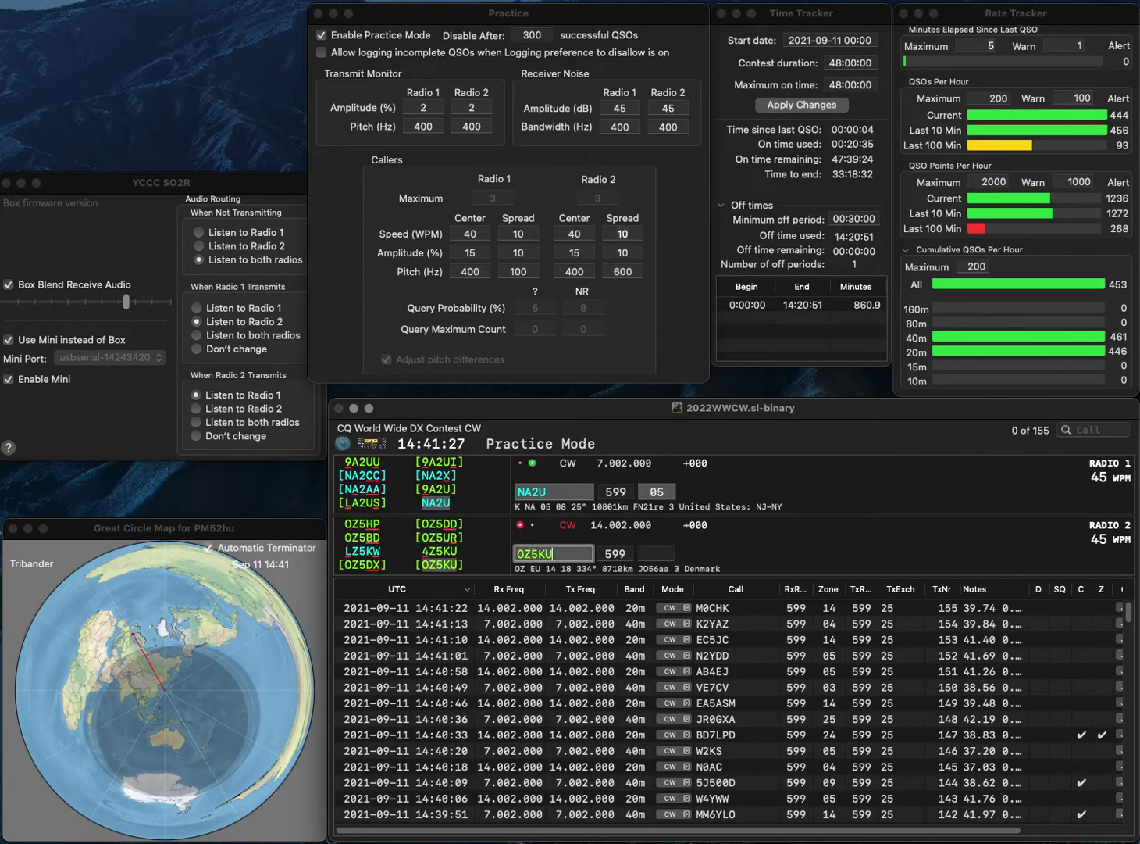
key("Tab")
key("Return")
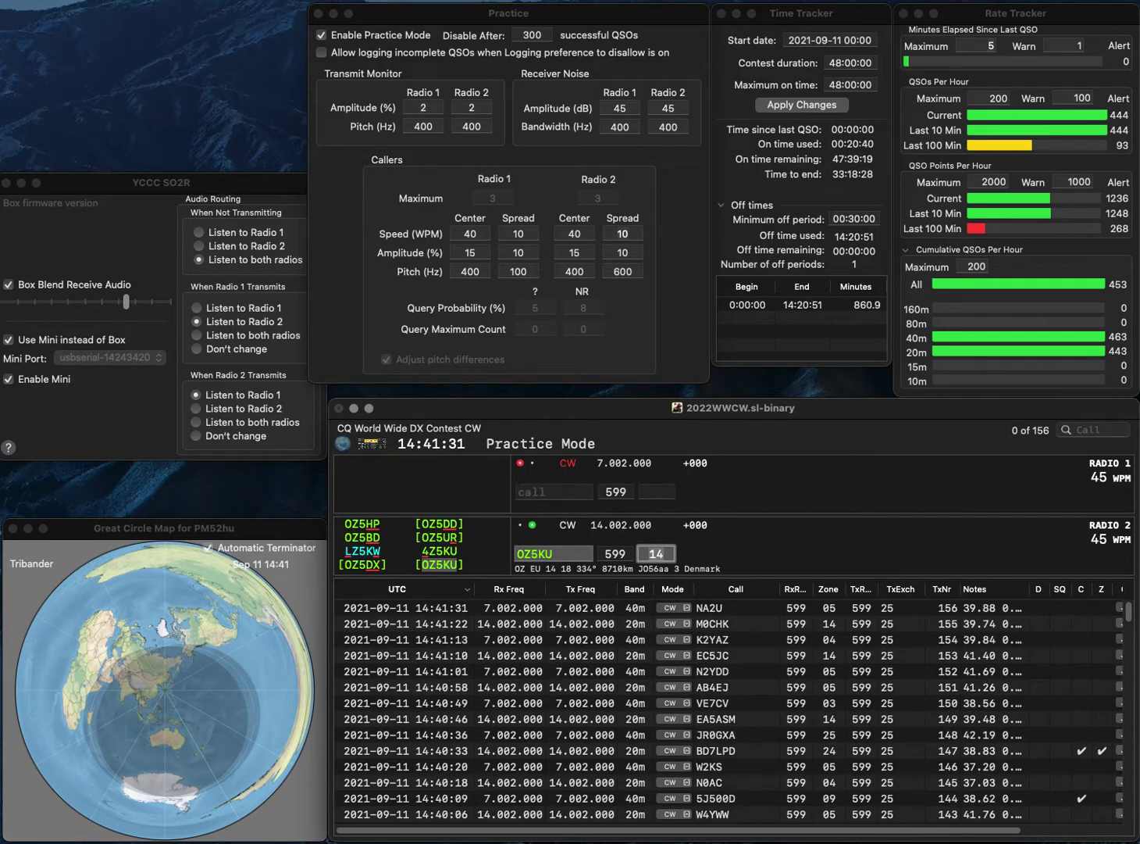
key("Return")
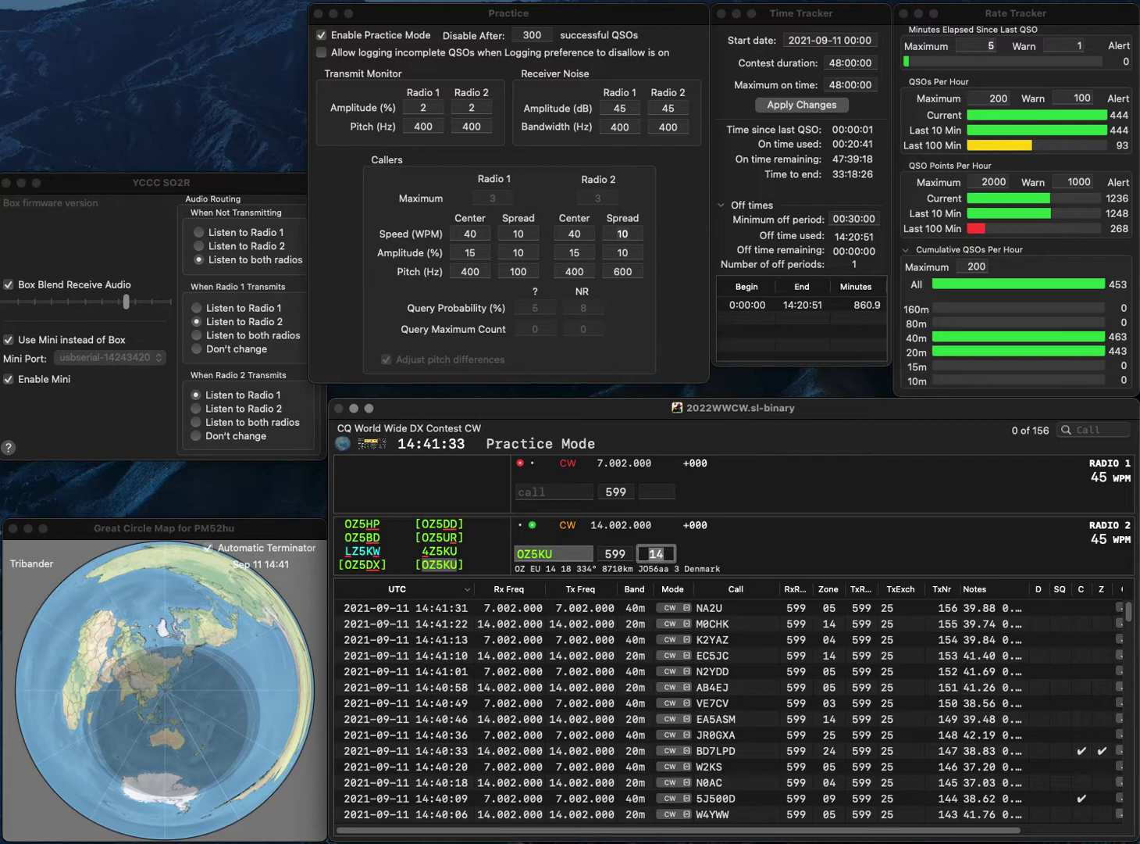
type("WB6A")
key("BackSpace")
type("GAE")
key("Return")
type("KA2KG")
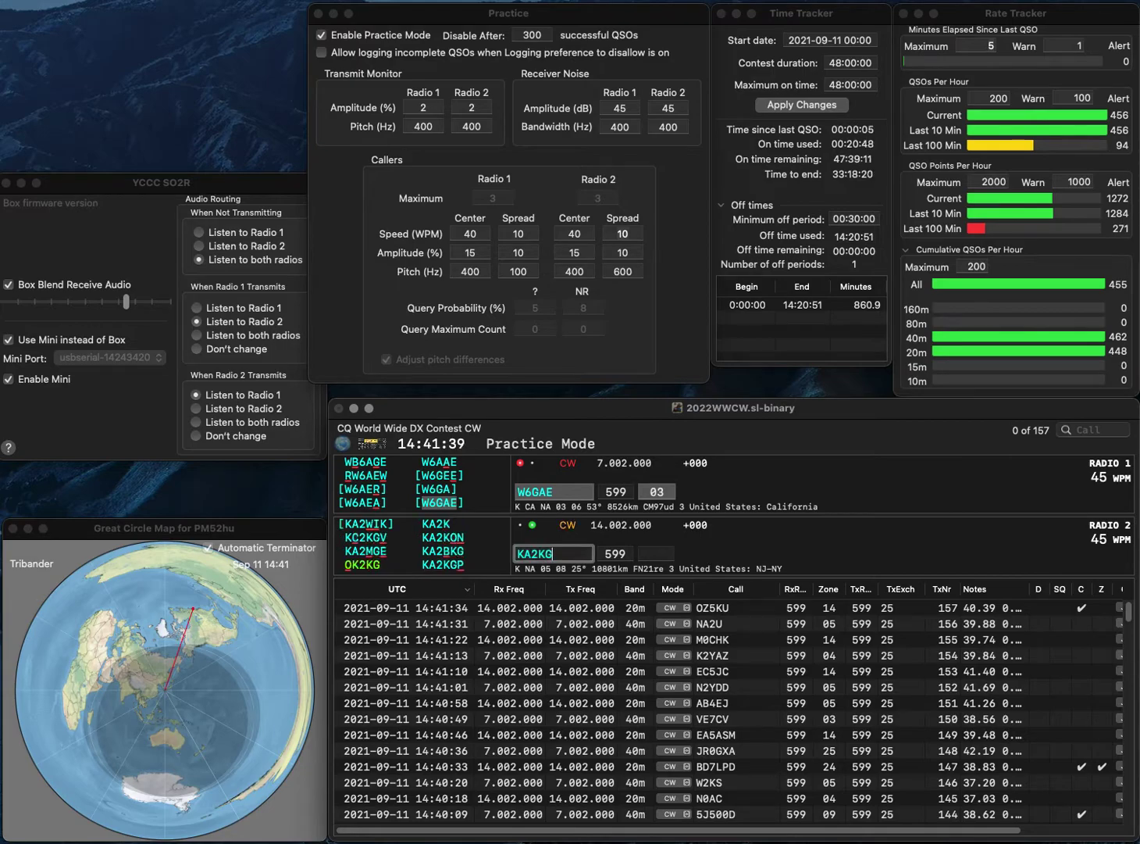
type("P")
key("Return")
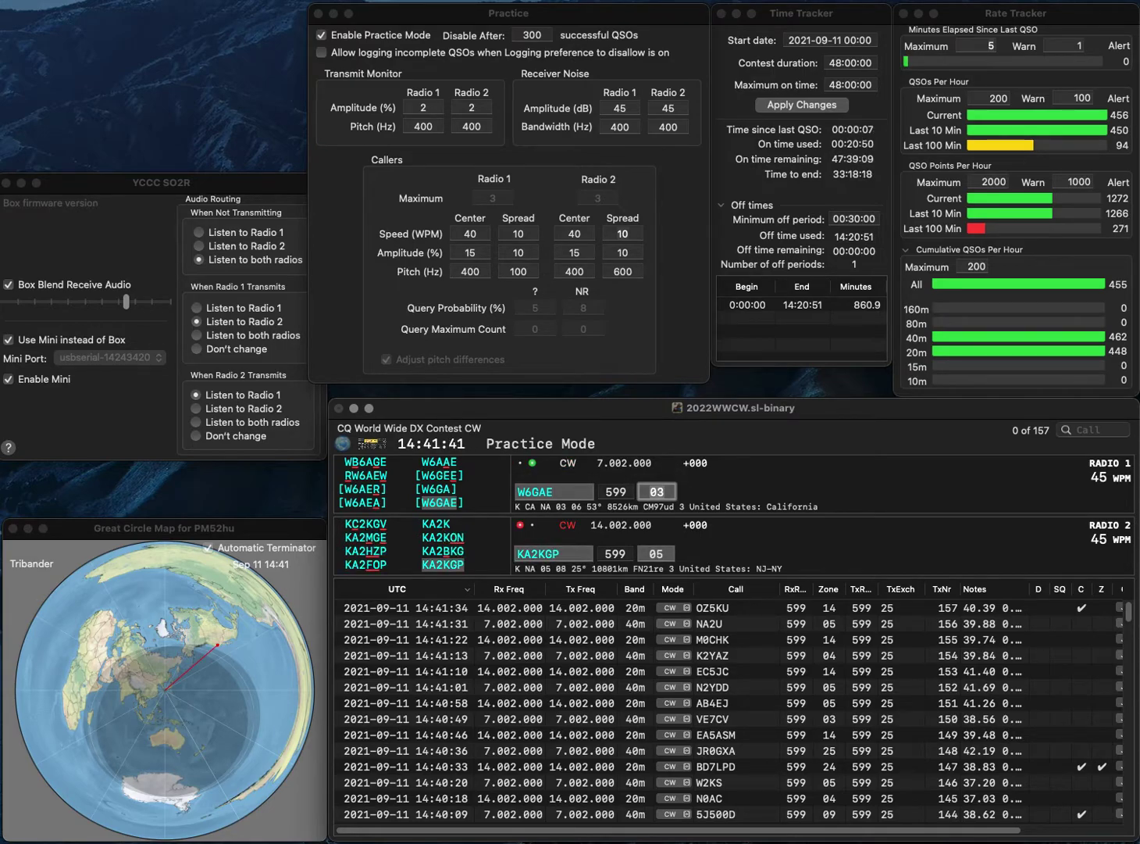
key("backslash")
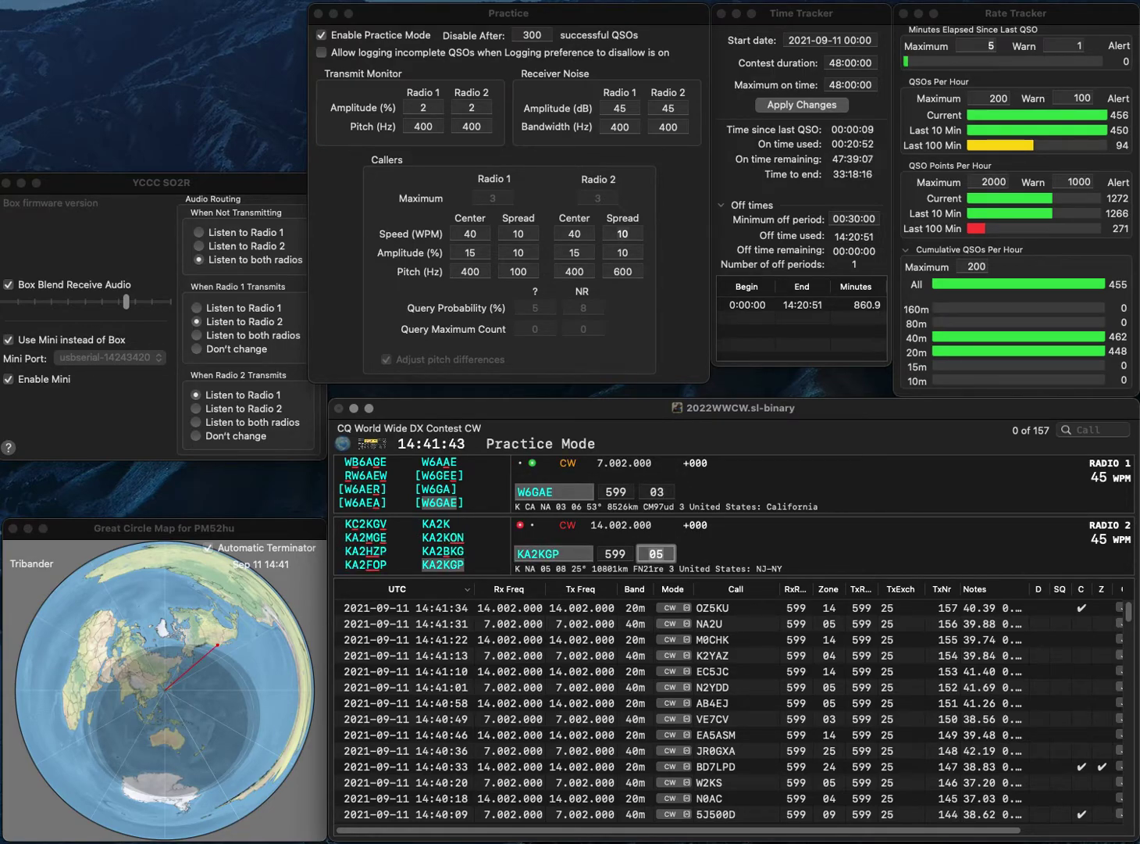
key("Return")
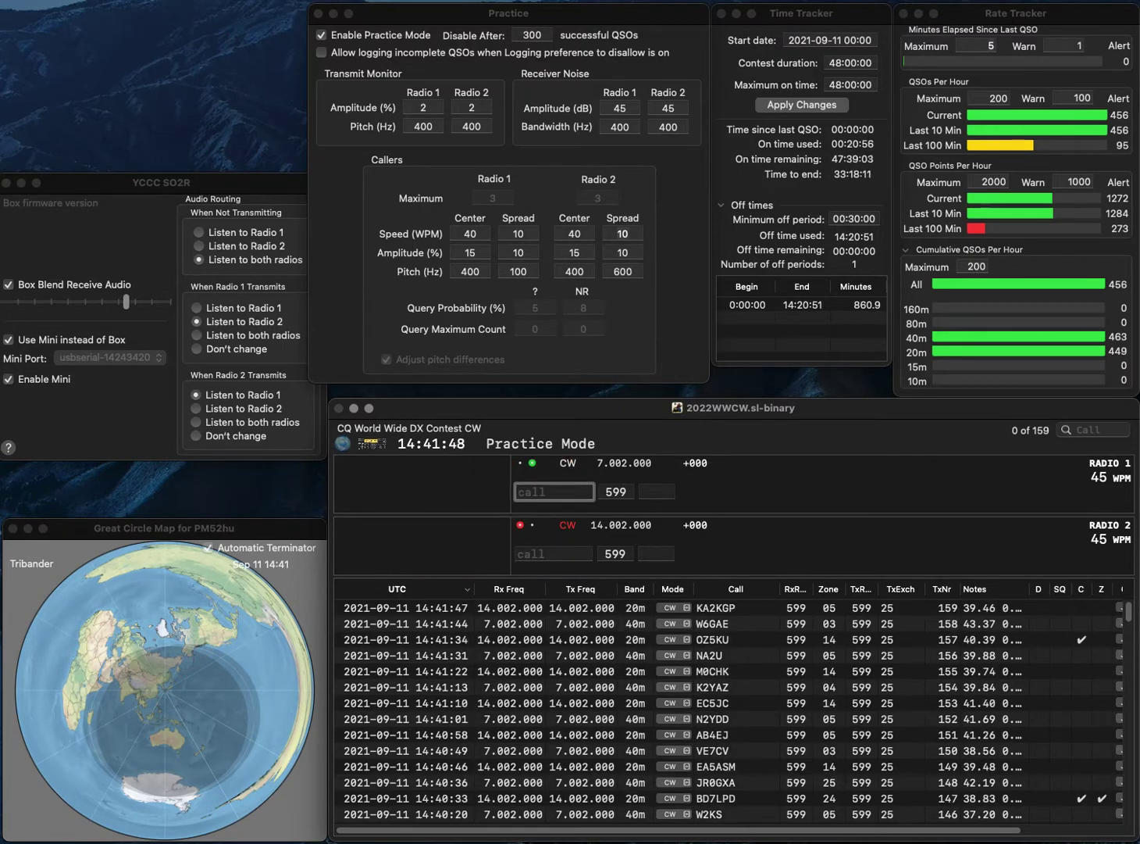
type("K5PAZ")
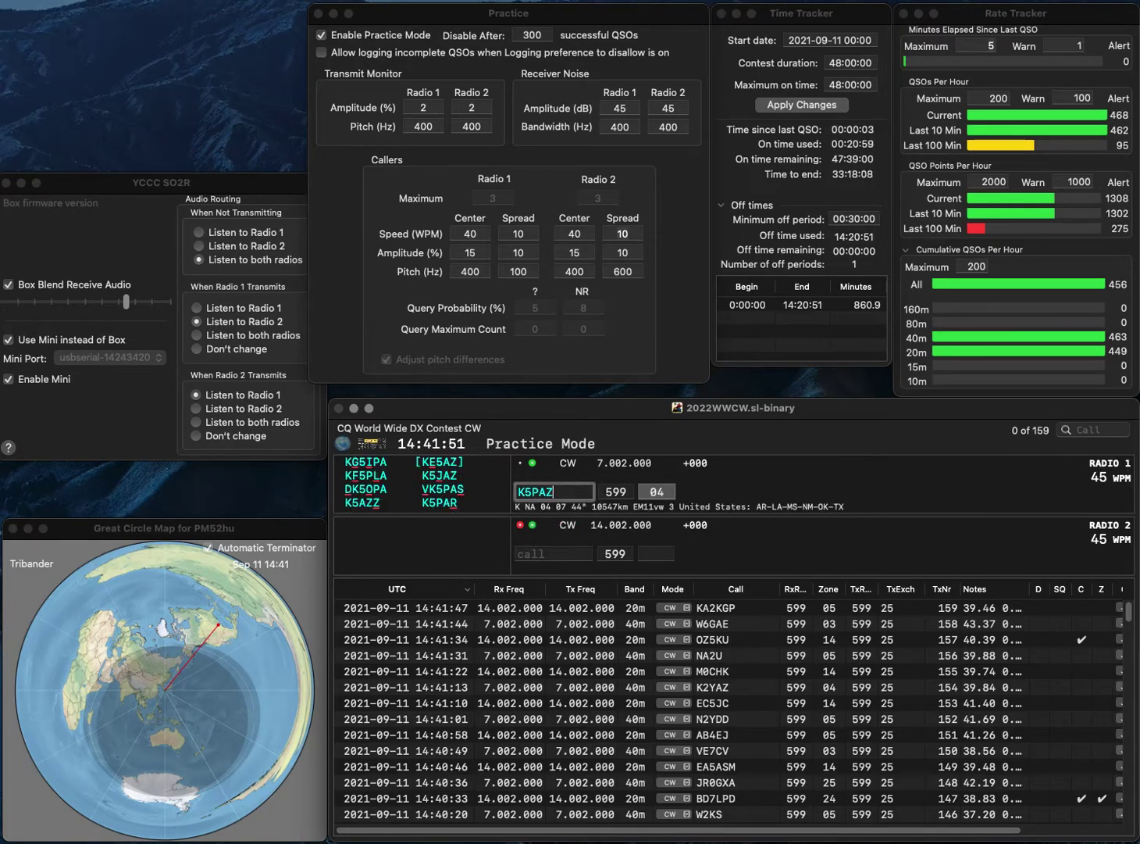
key("Return")
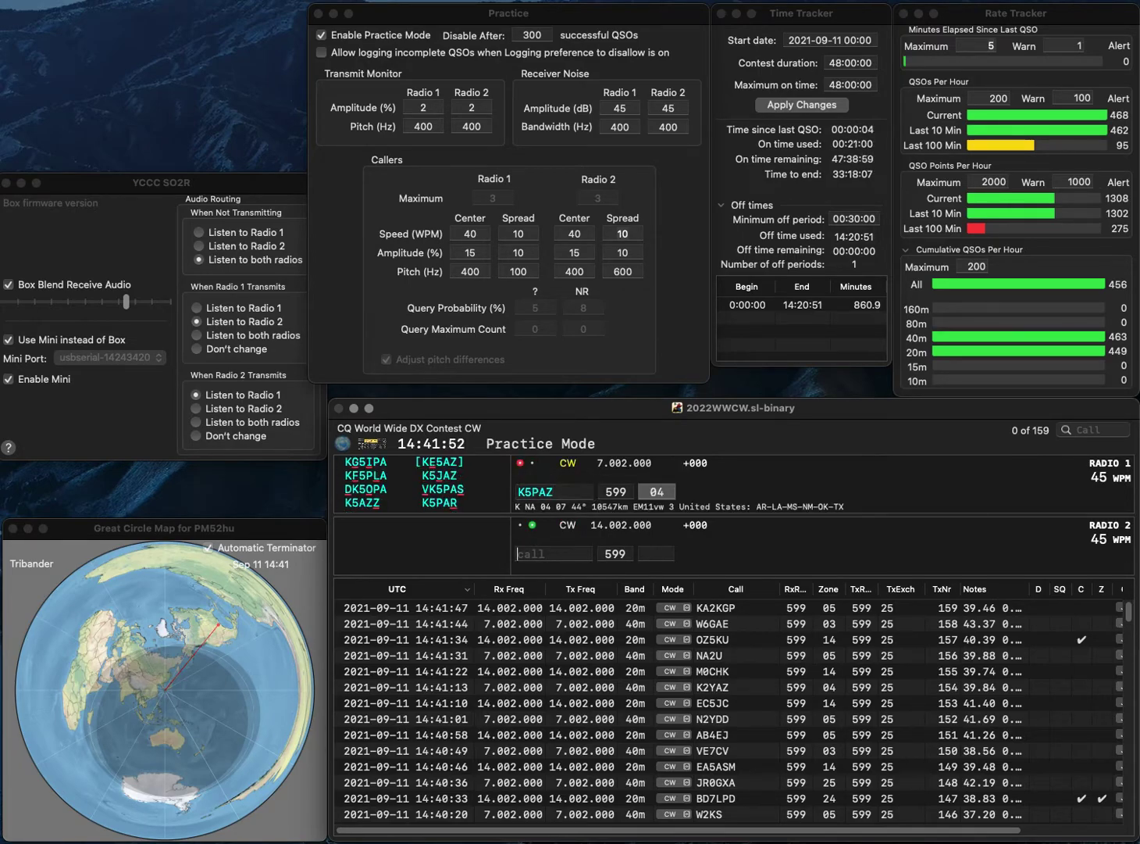
type("2JNZ")
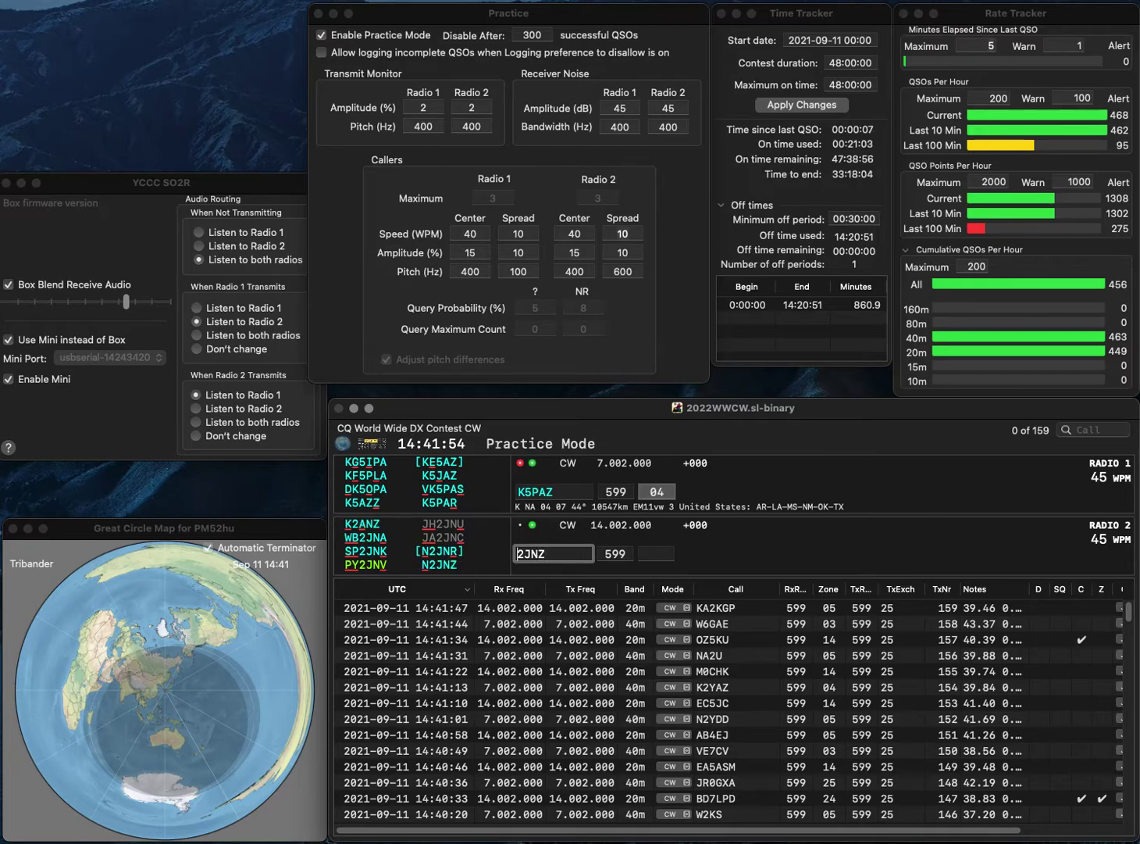
key("Home")
type("N")
key("Return")
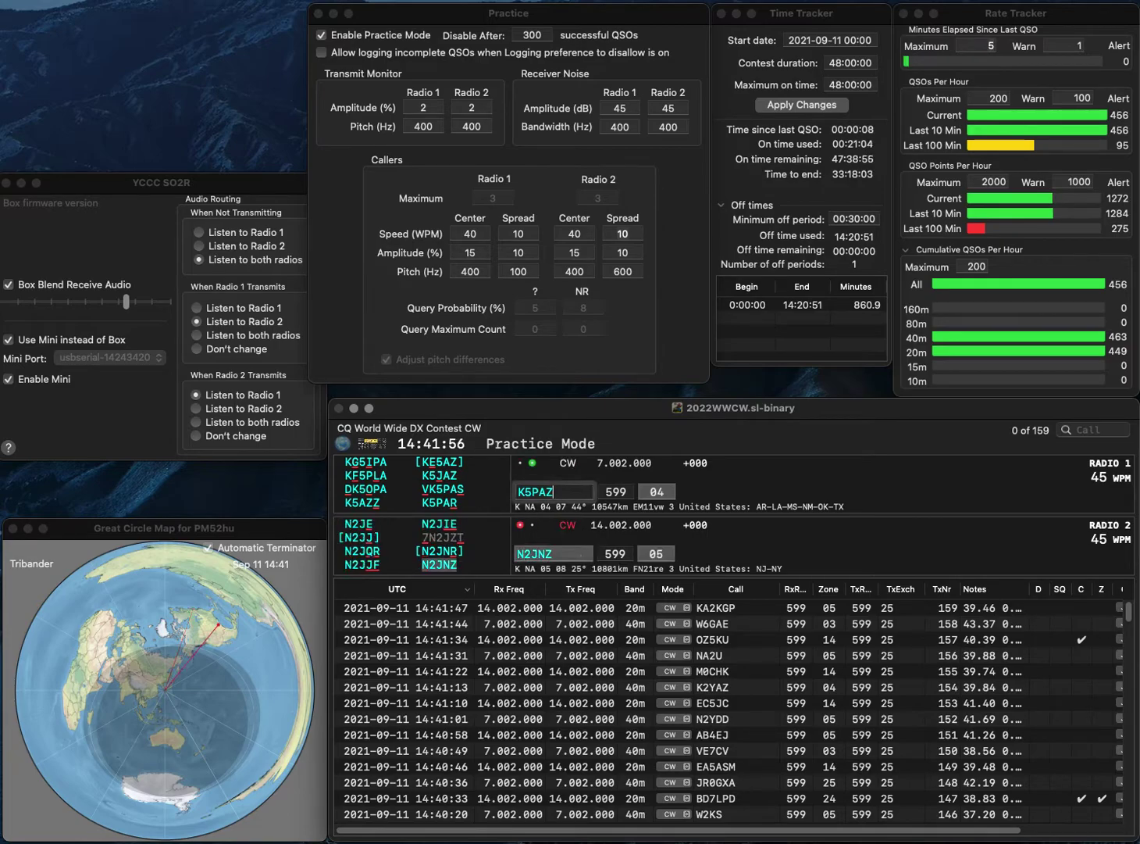
Change the Radio 1 call to KHAZ and log the N2JNZ contact on Radio 2
key("BackSpace")
key("BackSpace")
type("H")
key("Return")
key("Return")
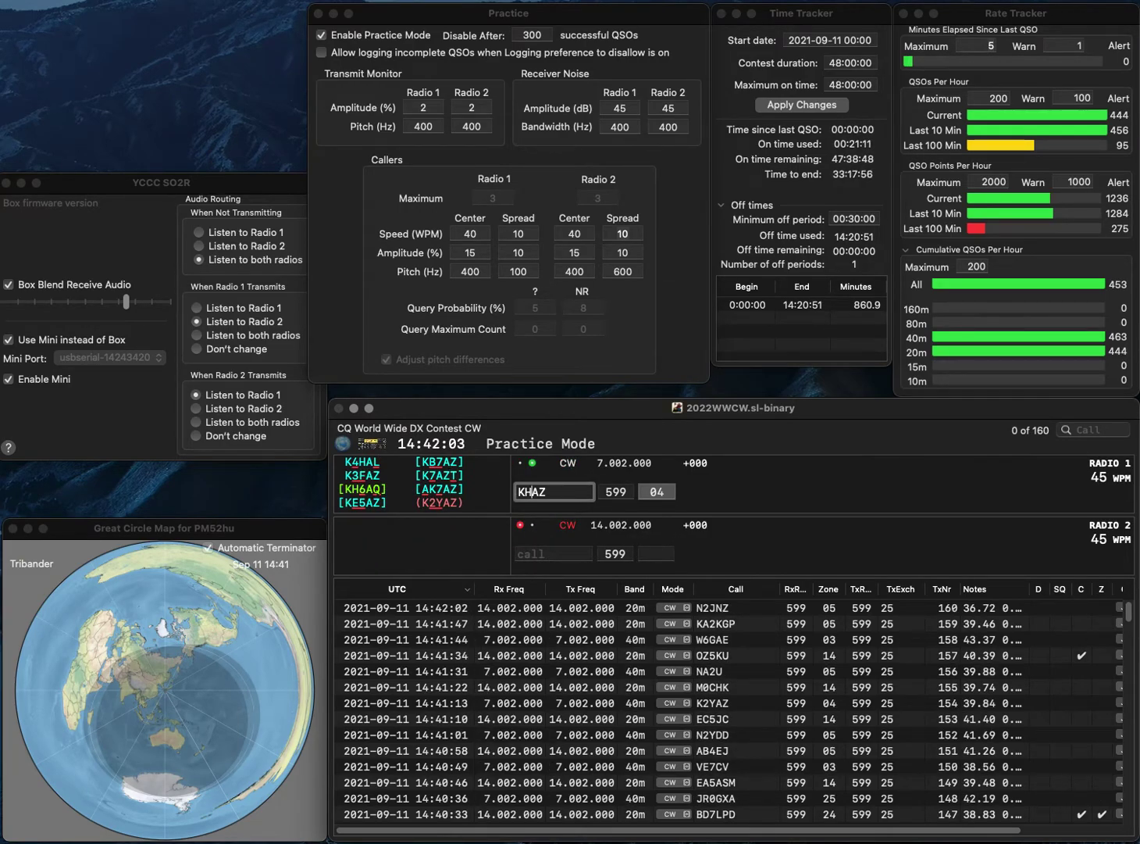
type("J")
key("Left")
key("BackSpace")
type("5")
key("Return")
type("AD7M")
key("Return")
key("Tab")
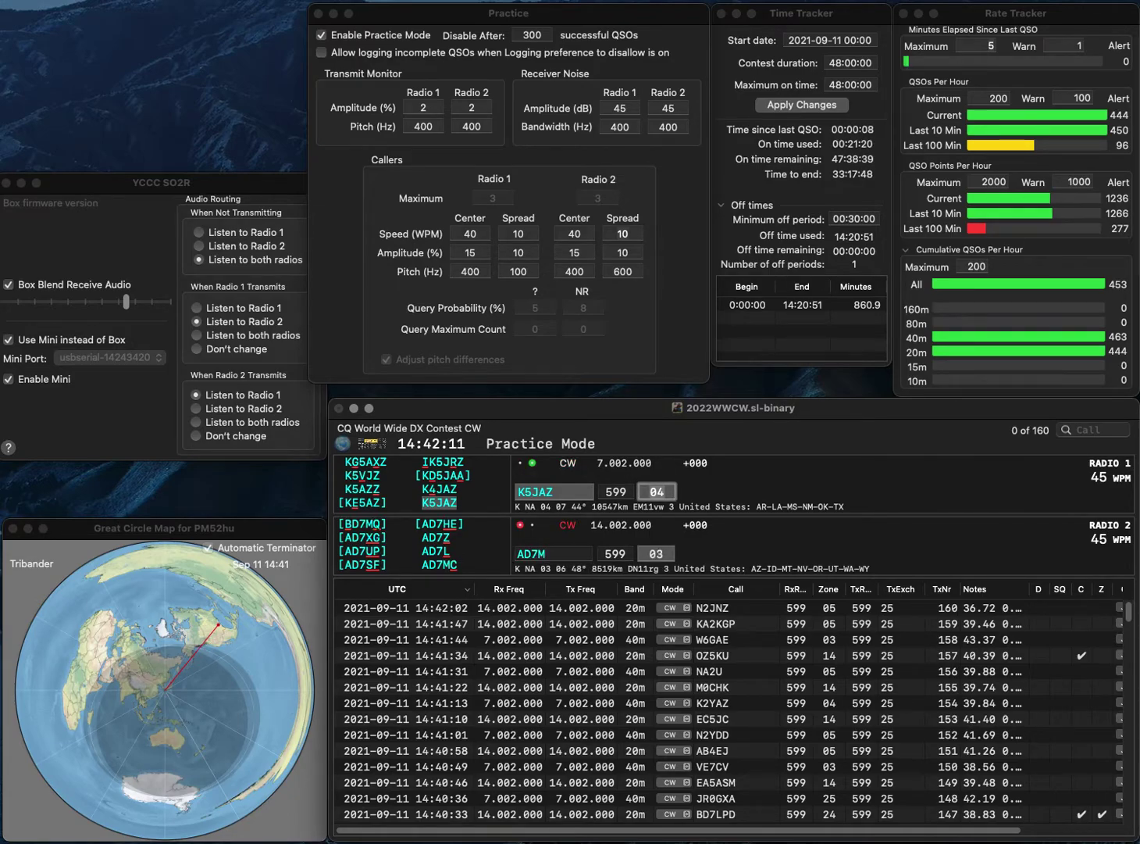
key("Return")
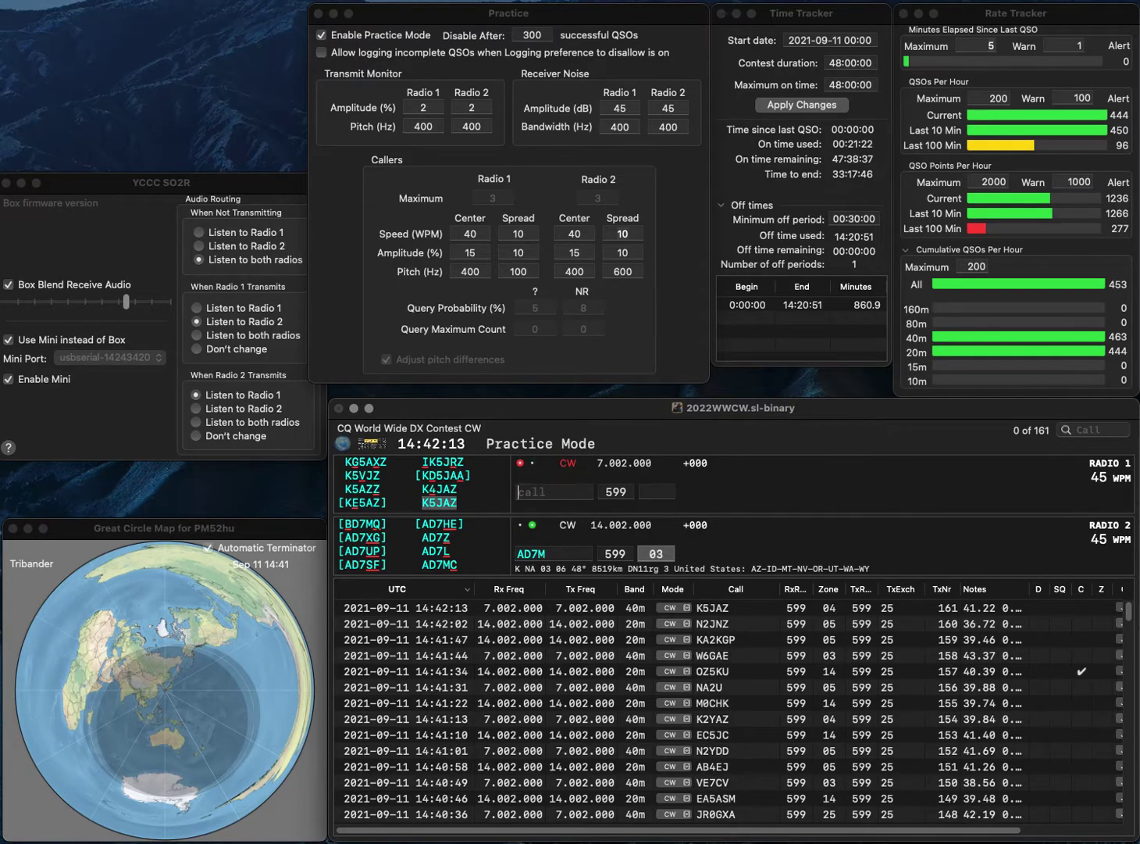
Correct the Radio 2 call to AC7A and send the partial call 6DX on Radio 1
key("Down")
key("BackSpace")
type("A")
key("Left")
key("Left")
key("BackSpace")
type("C")
key("Return")
key("Up")
type("6DX")
key("Return")
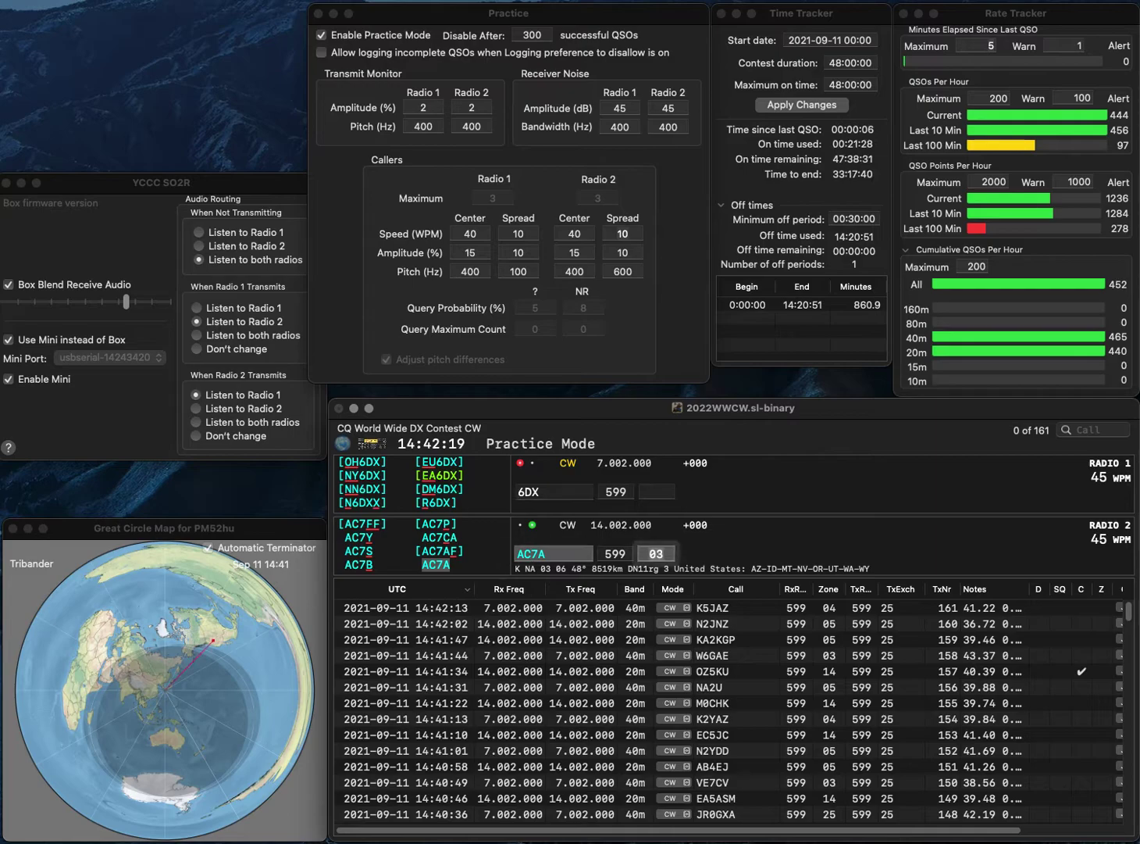
key("Return")
key("Delete")
type("EB7")
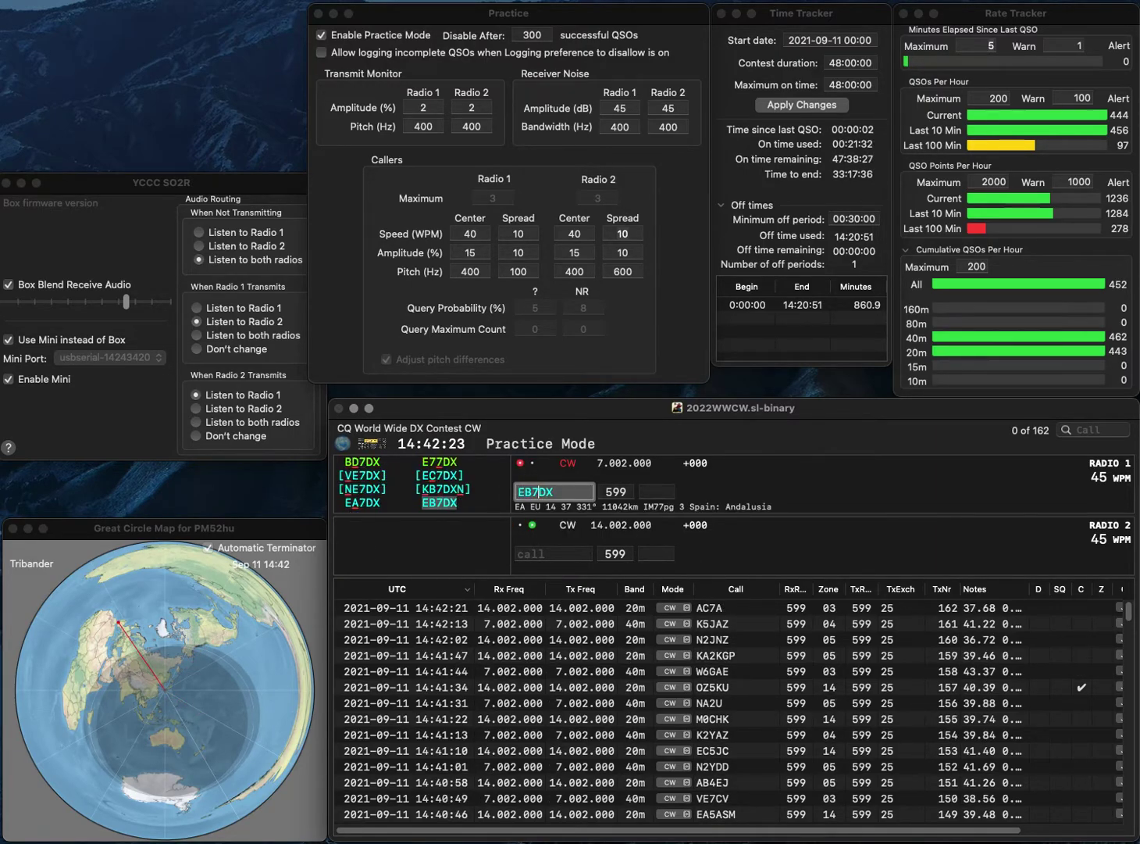
key("Return")
type("AB0D")
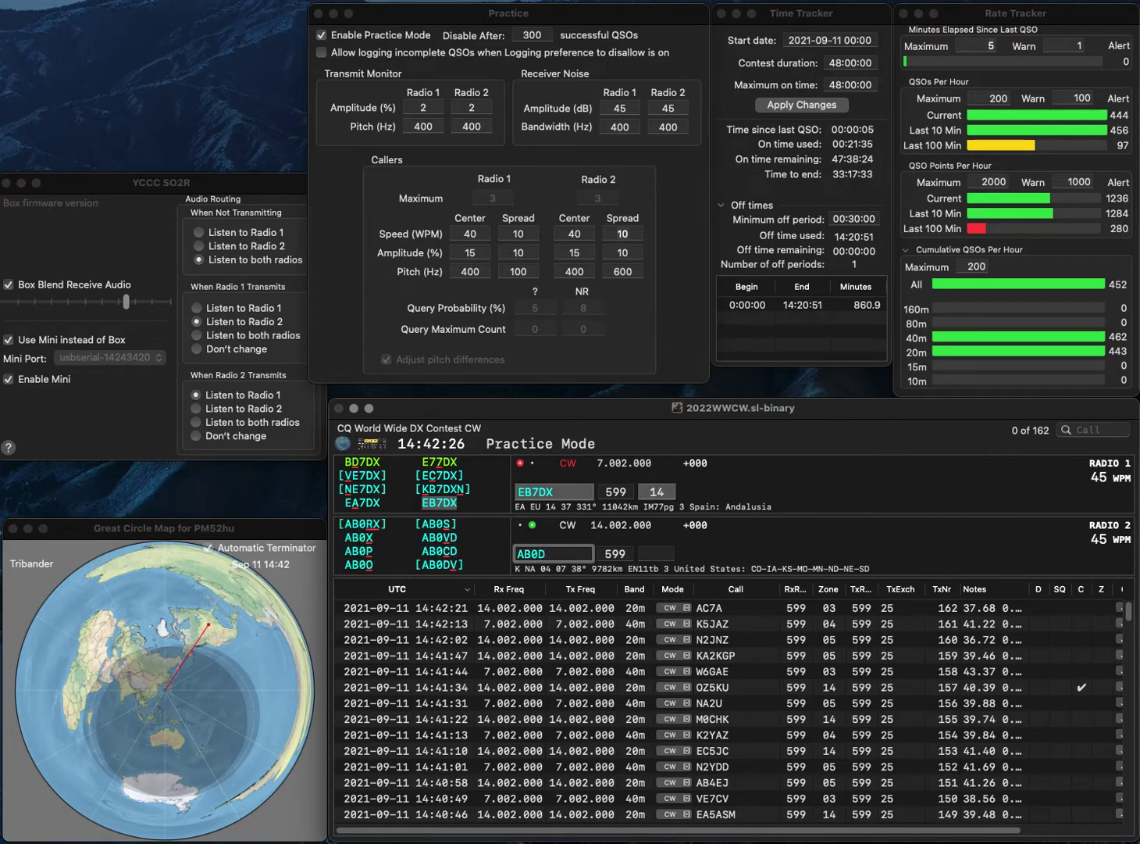
key("BackSpace")
type("MB")
key("Return")
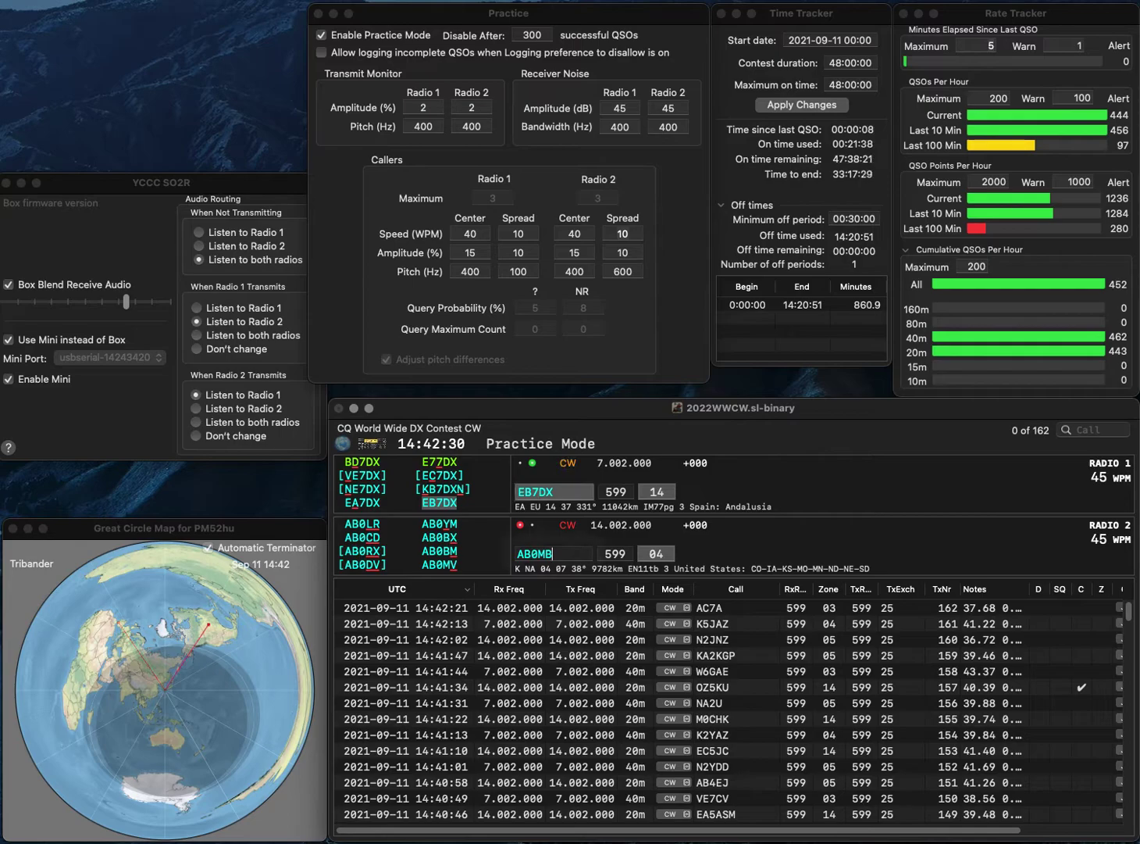
key("BackSpace")
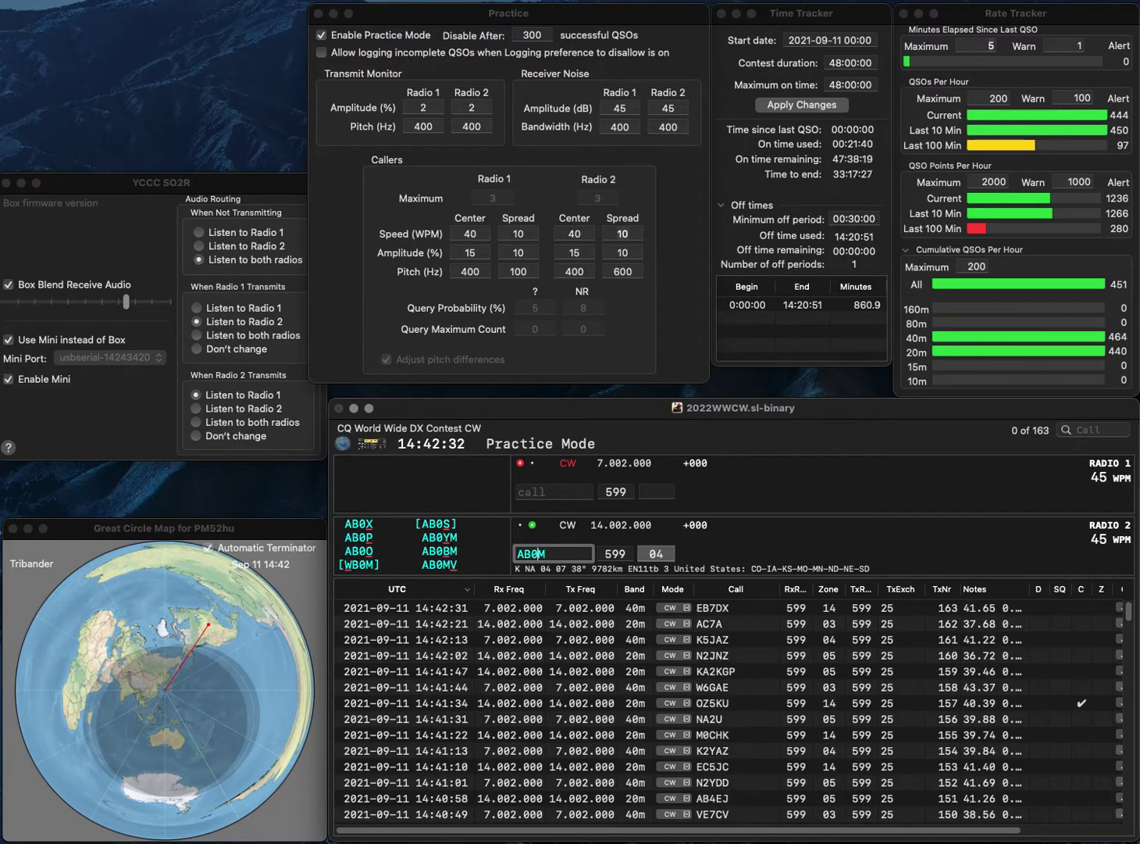
key("Left")
type("B")
key("Return")
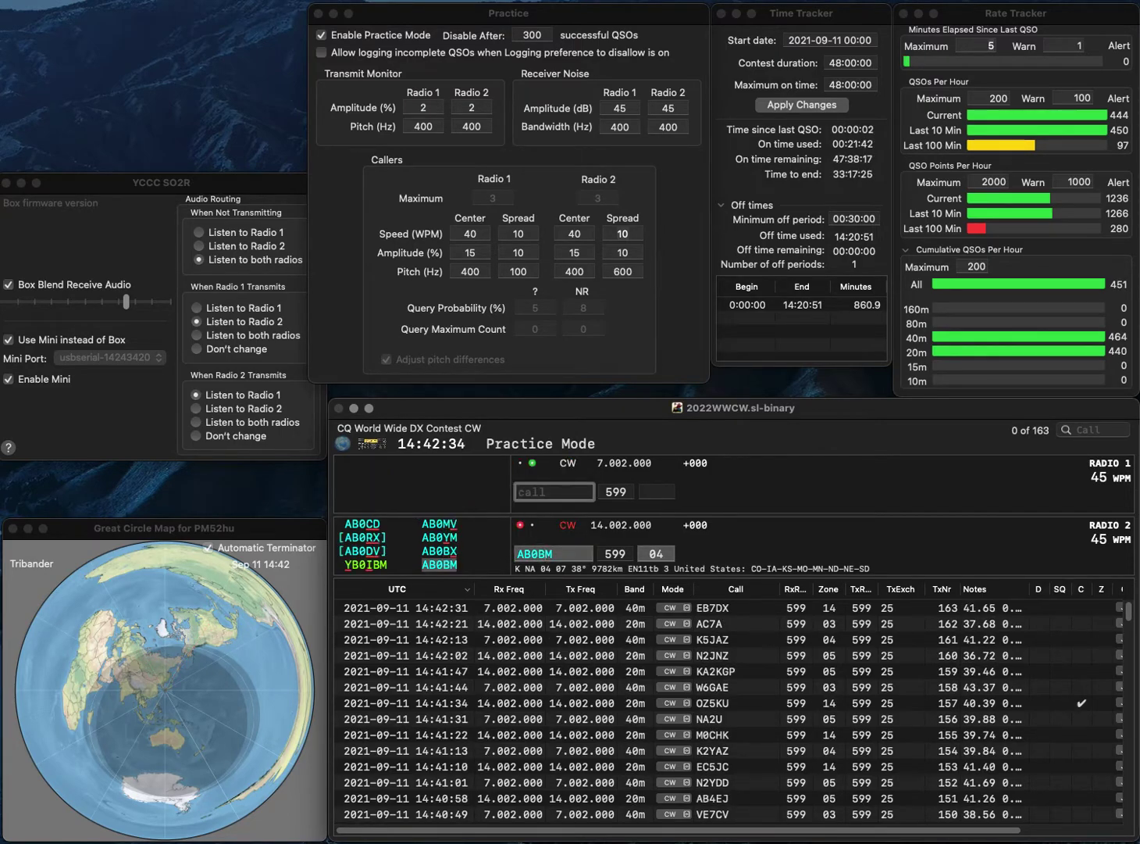
type("PA3GMM")
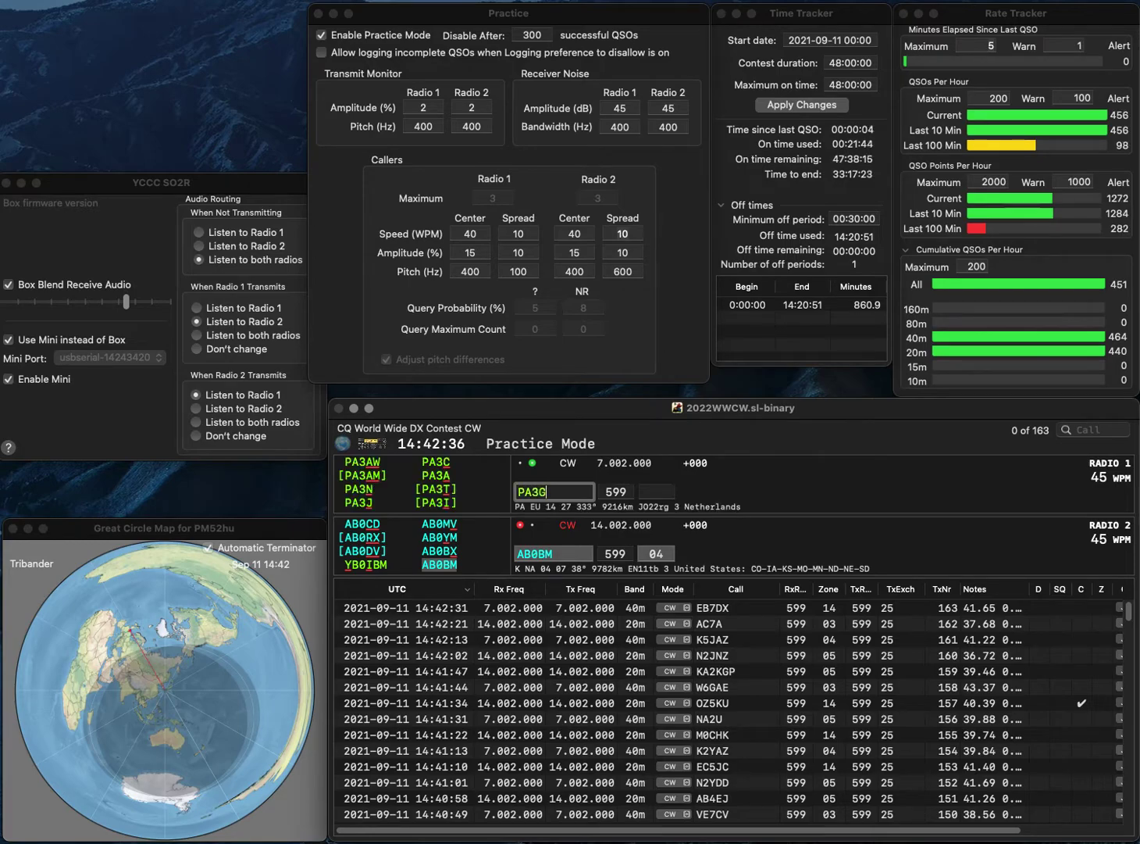
key("Return")
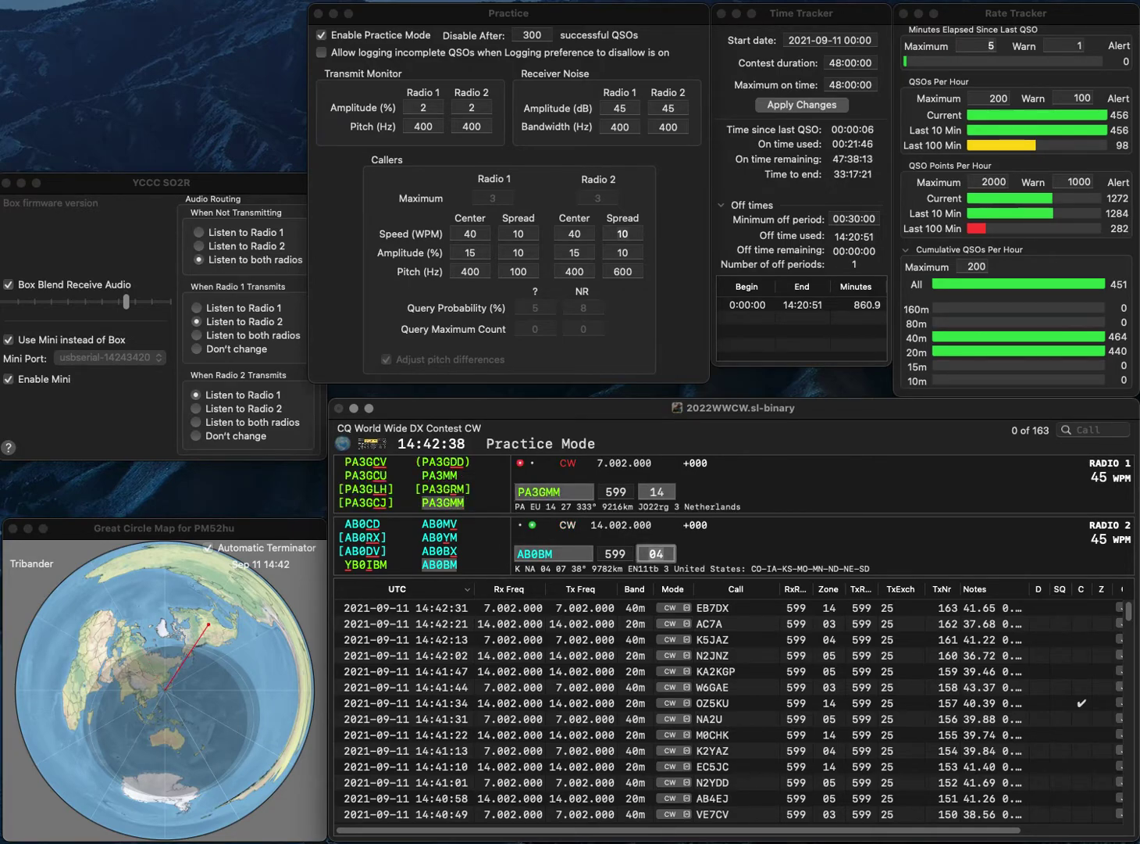
key("Return")
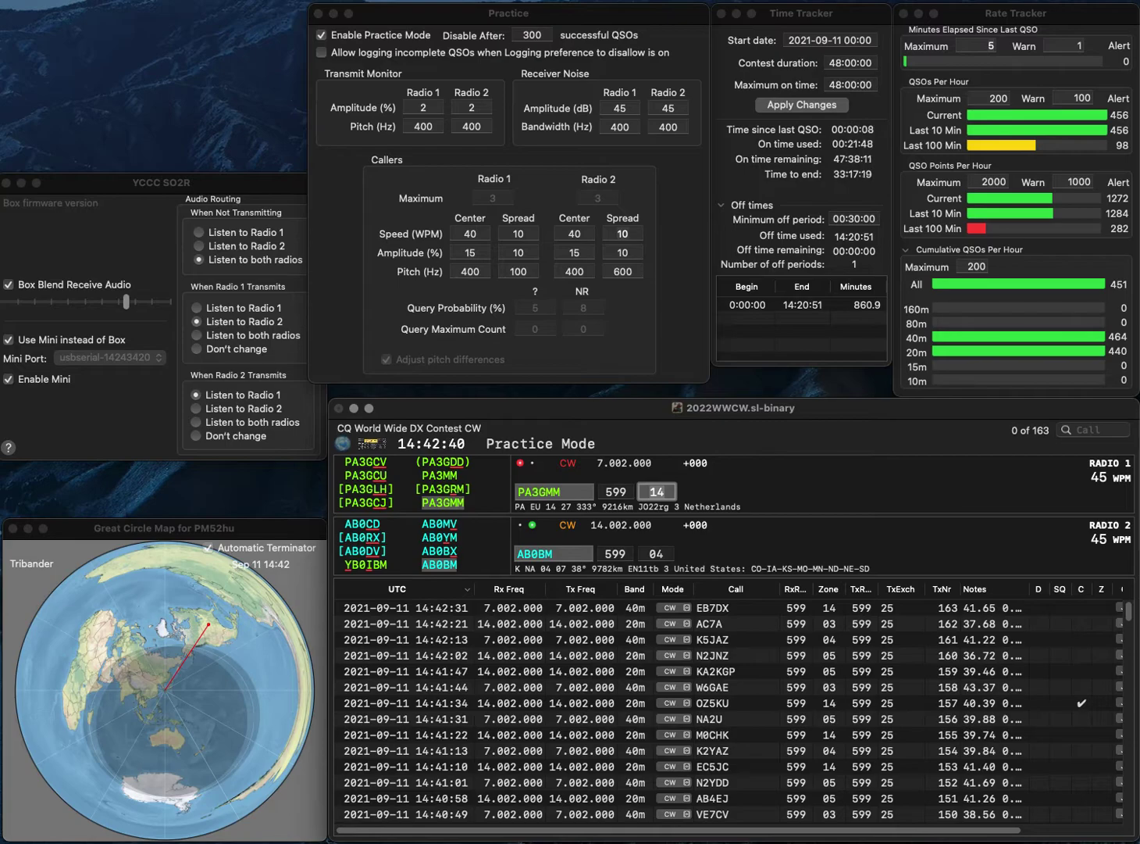
key("Return")
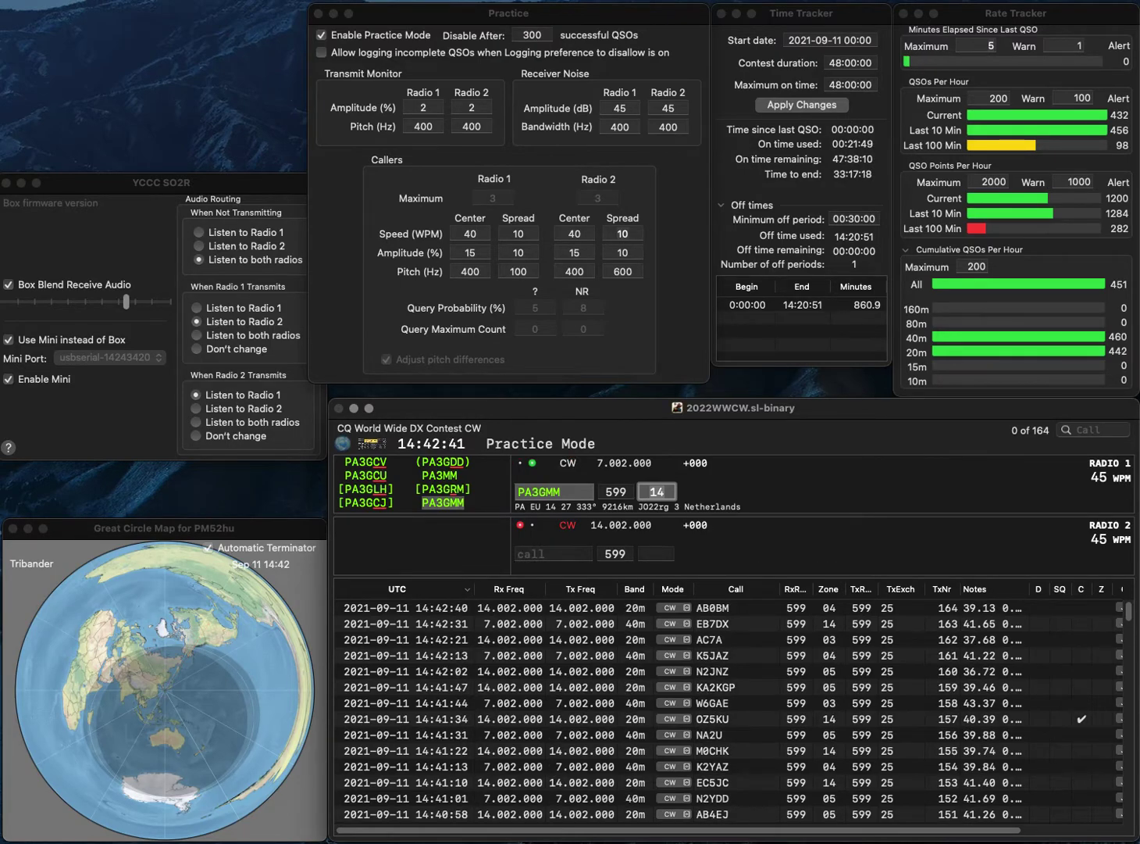
key("Return")
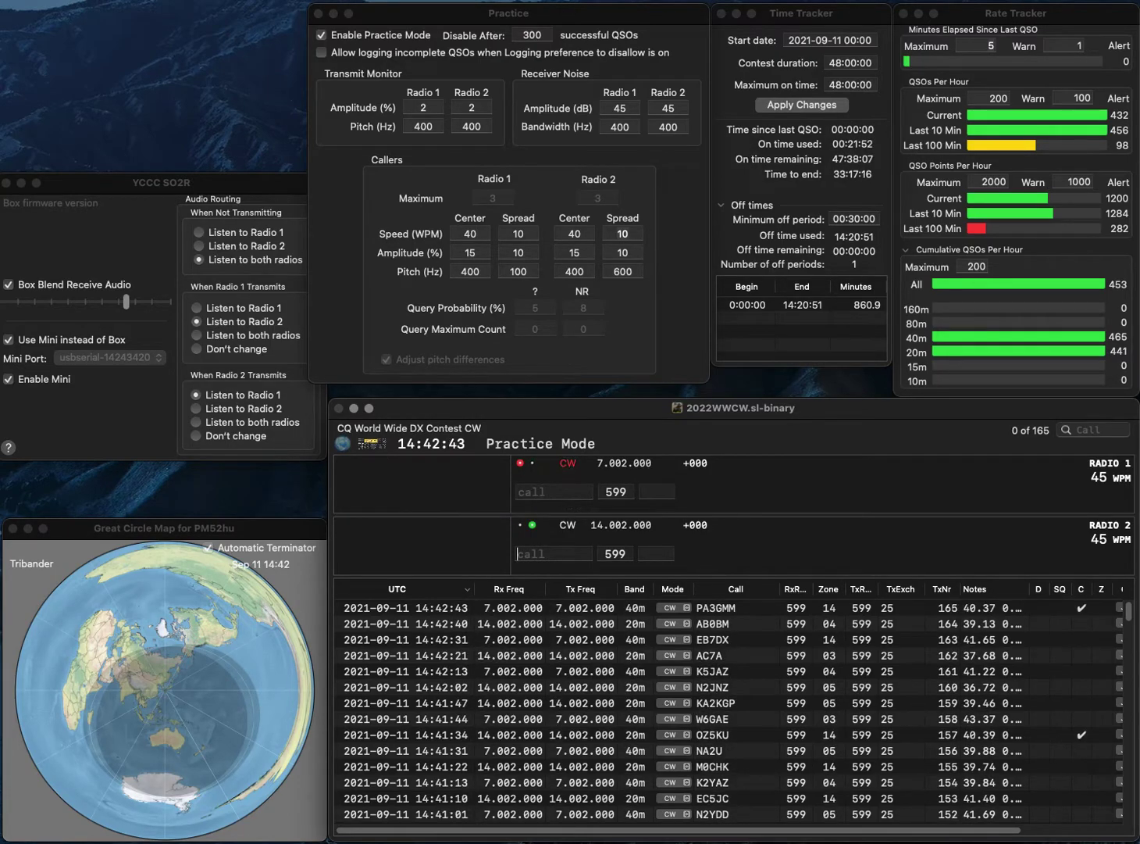
type("UR4MF")
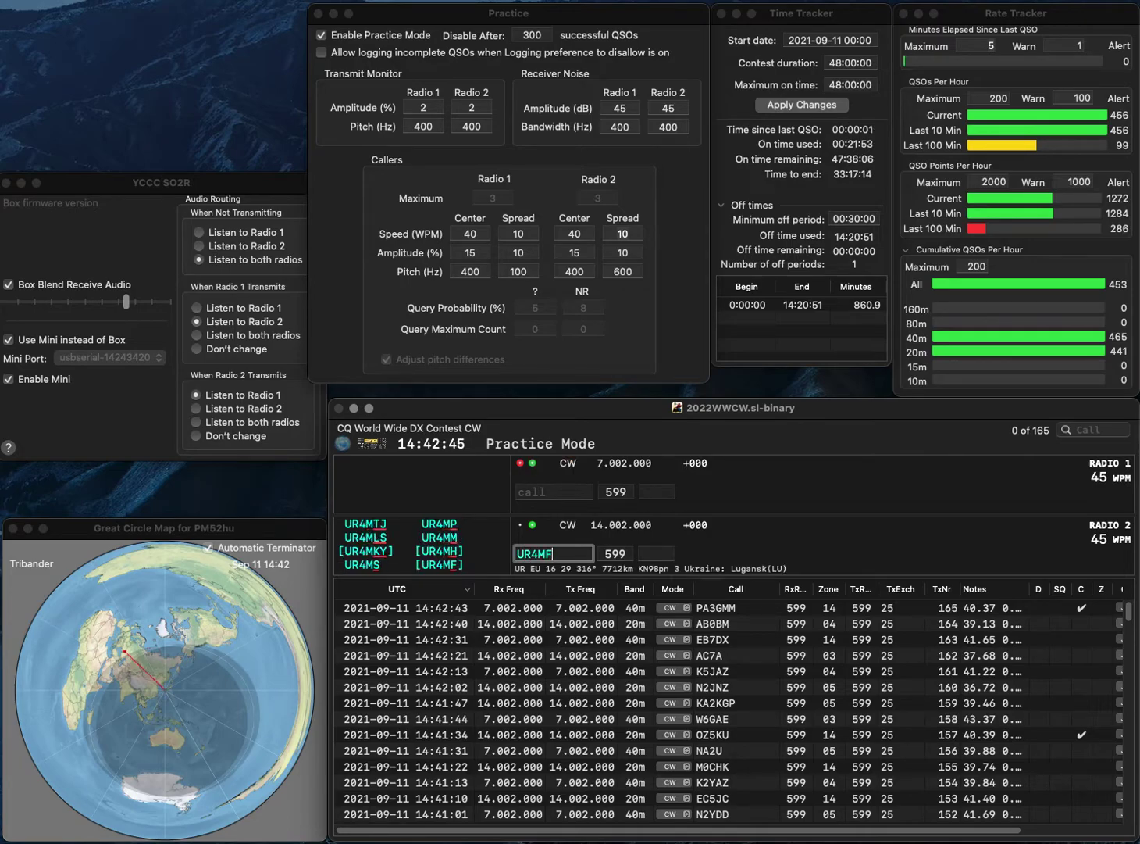
key("Return")
type("EA1G")
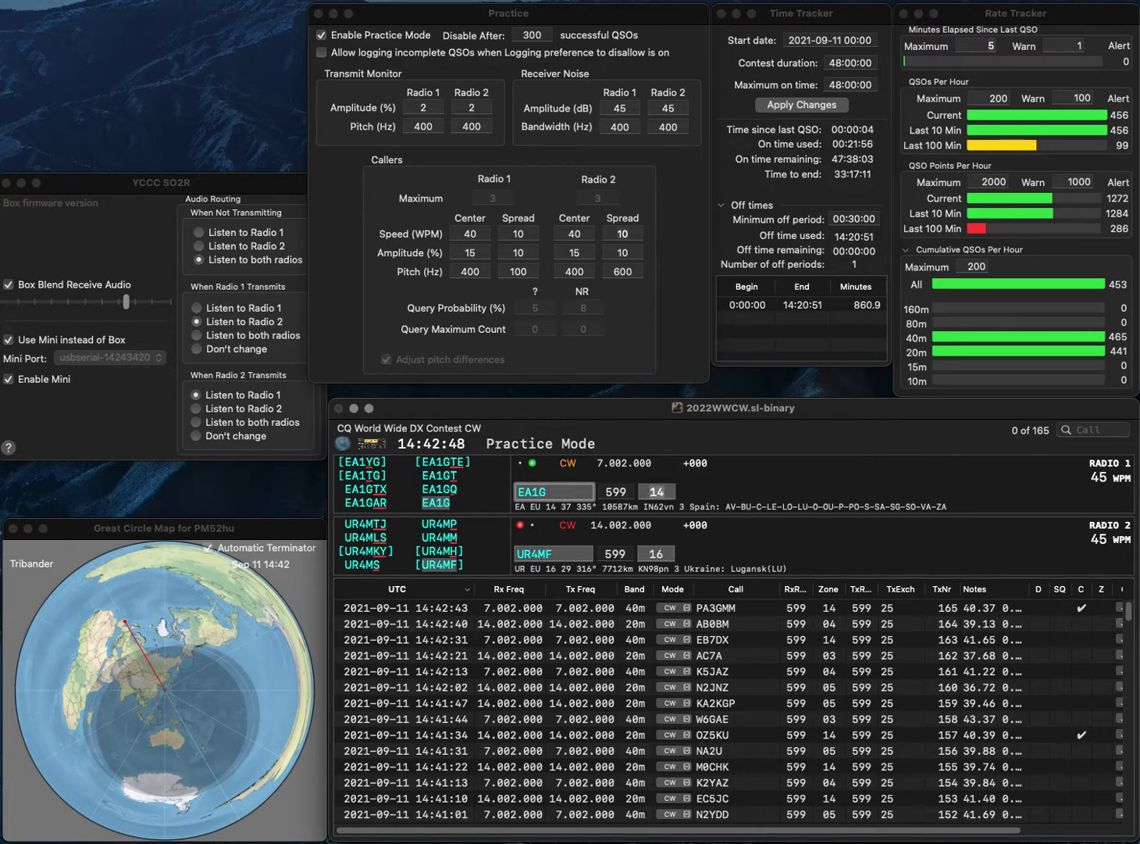
key("Down")
key("space")
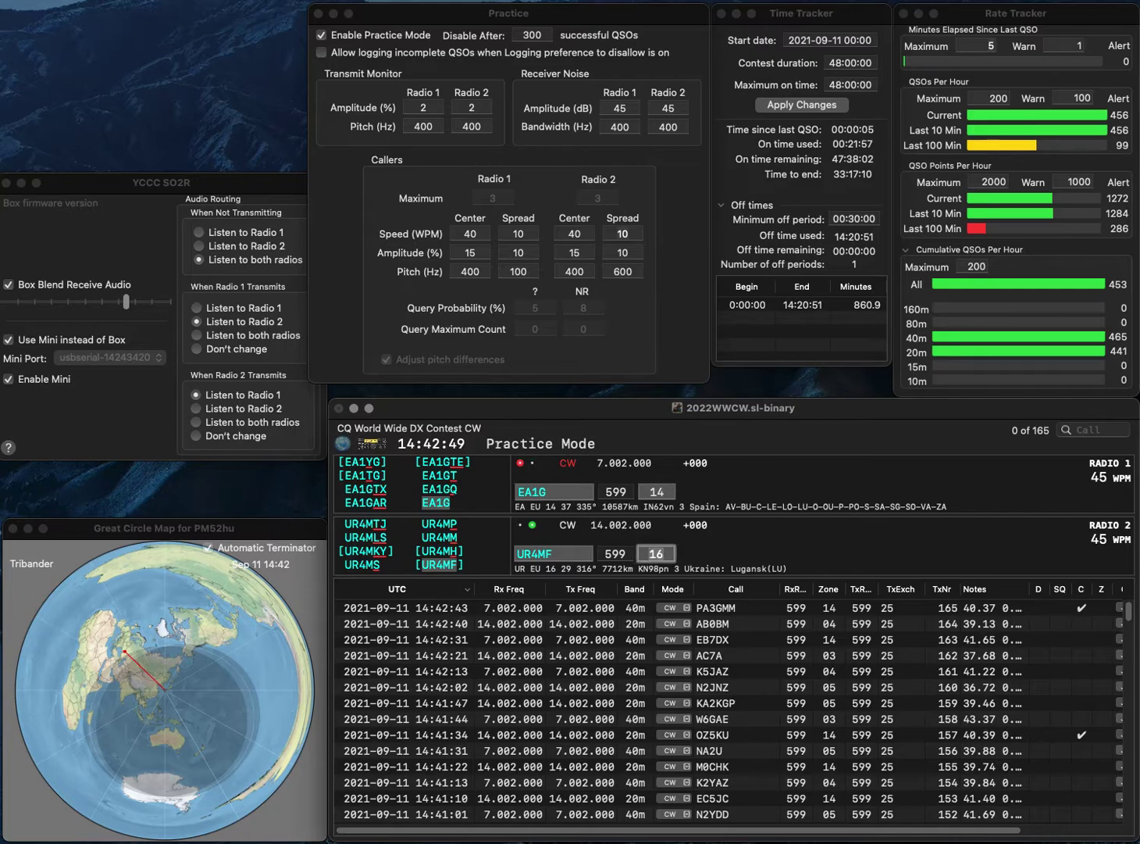
key("Return")
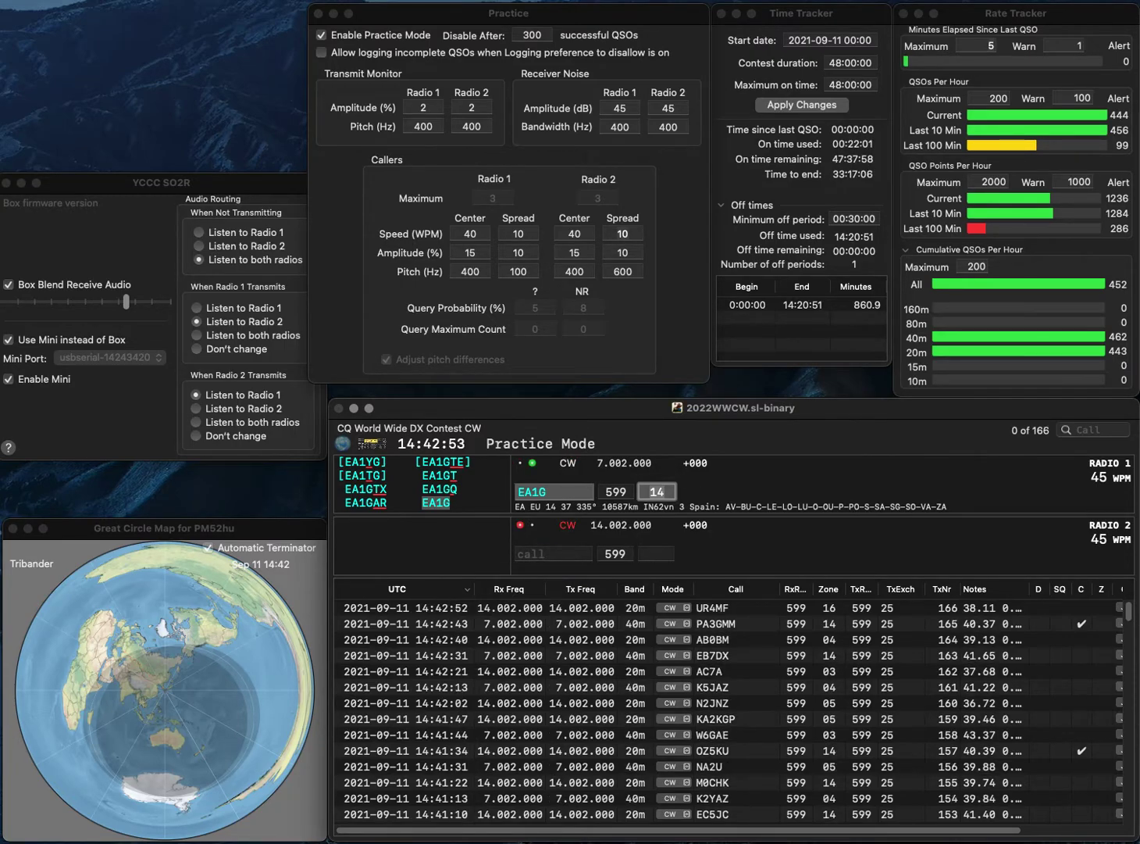
key("Return")
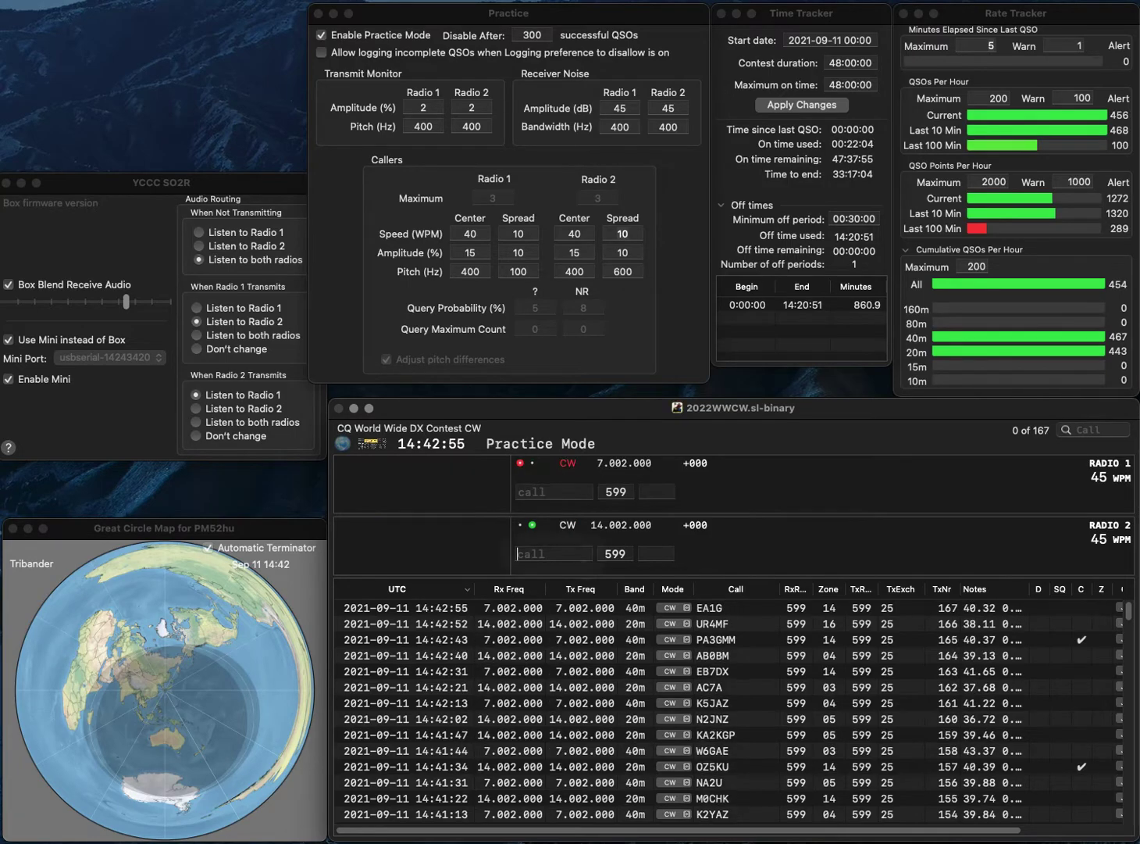
type("LZ5K")
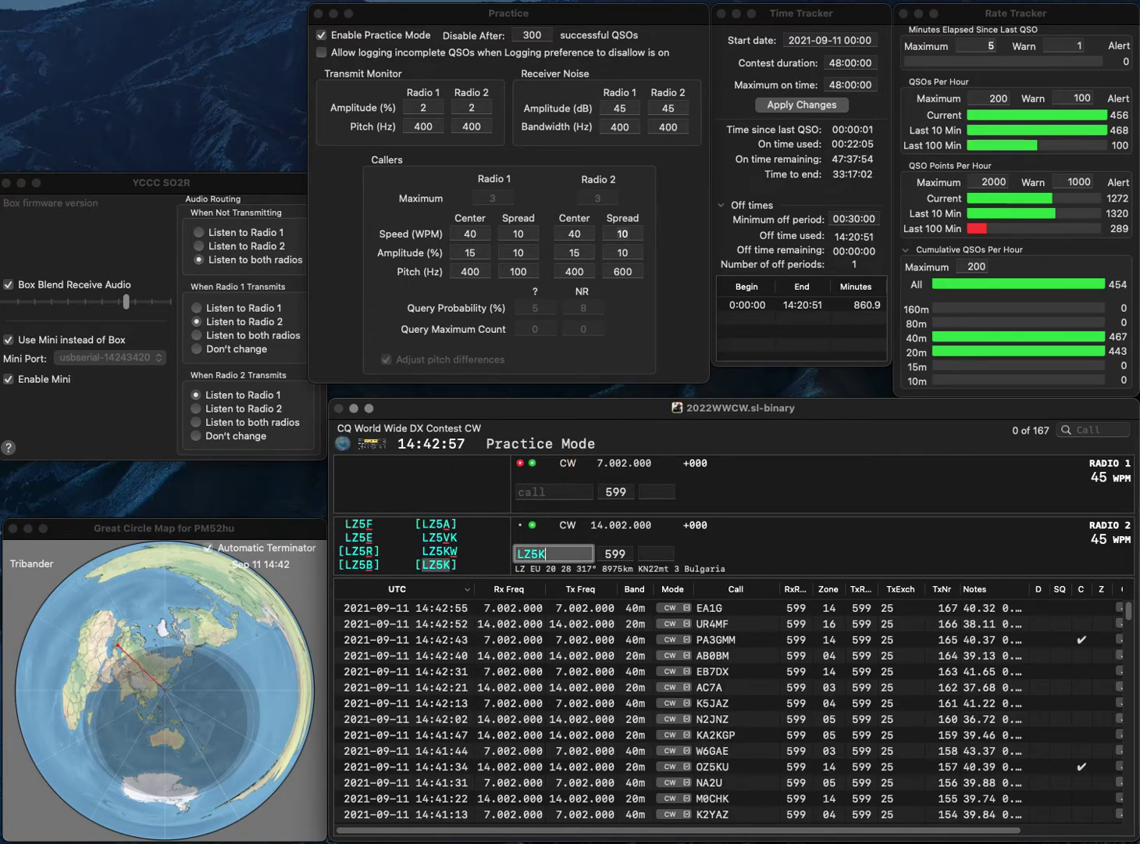
key("Return")
type("RT6Y")
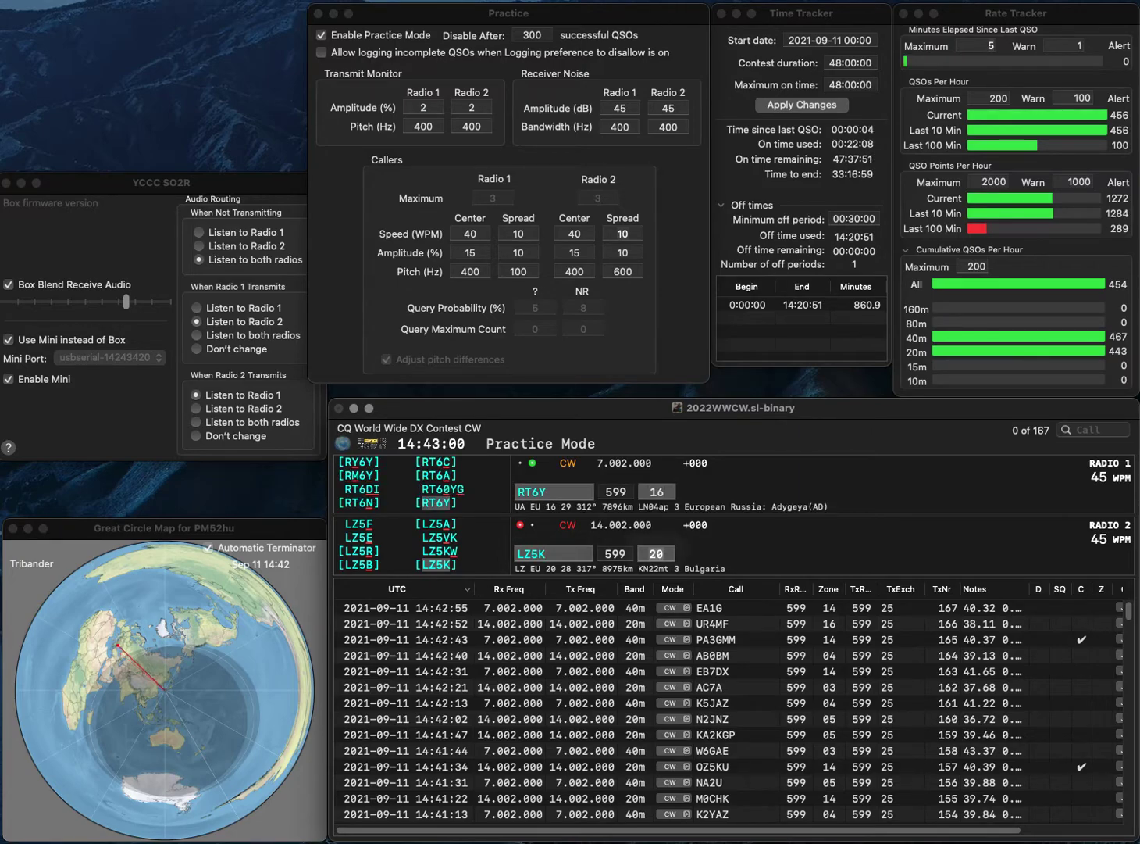
key("Return")
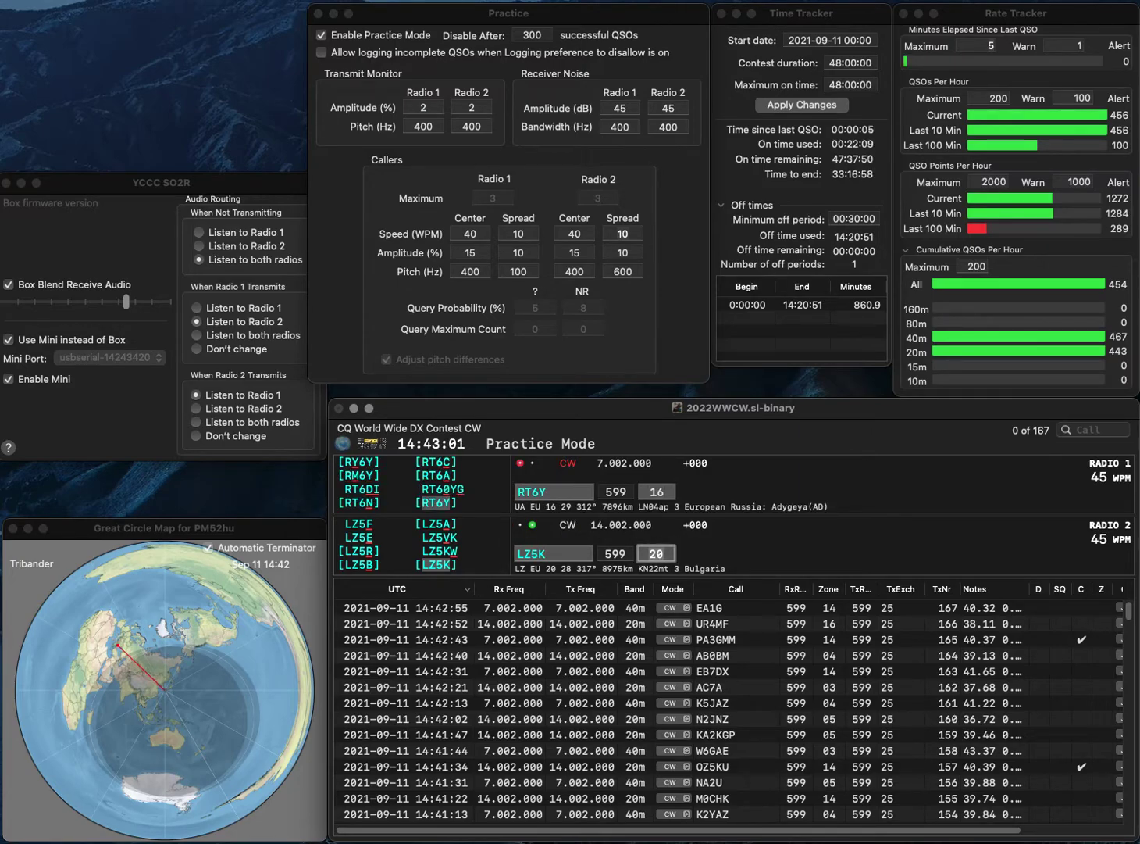
key("Return")
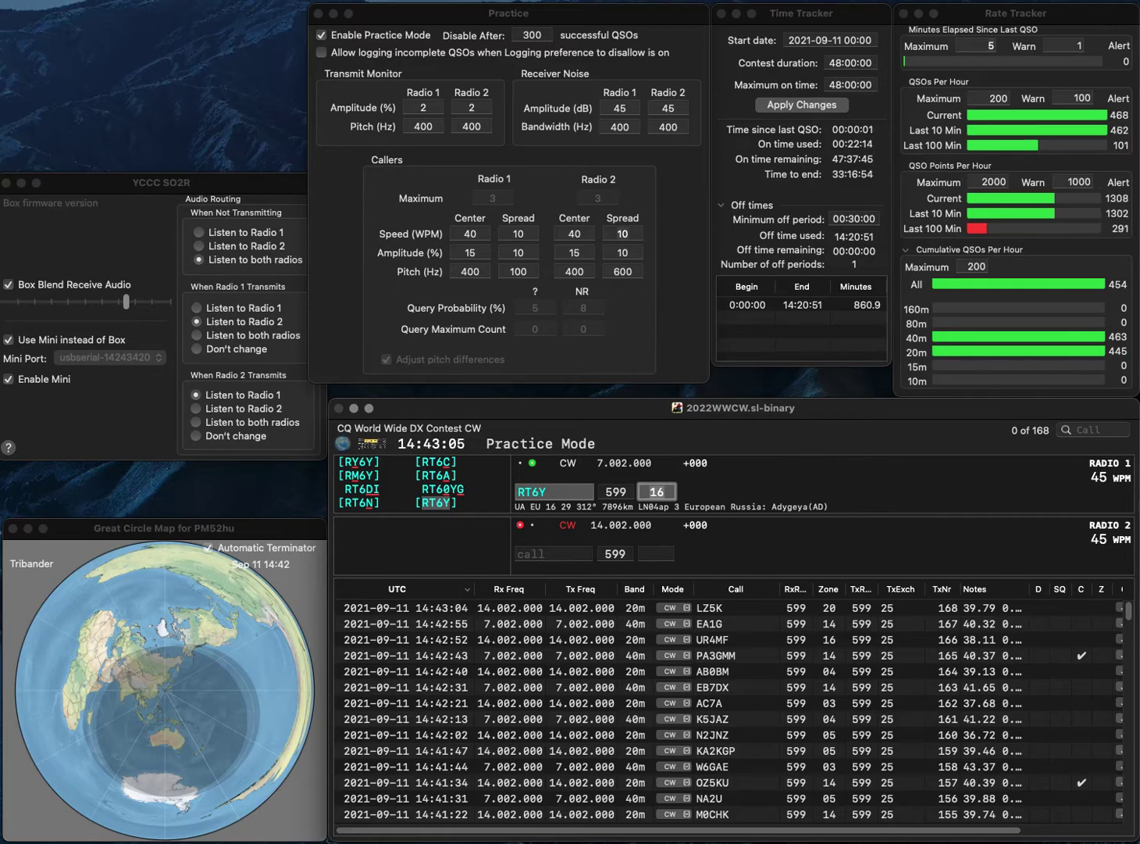
key("Return")
type("VA3ORI")
key("Return")
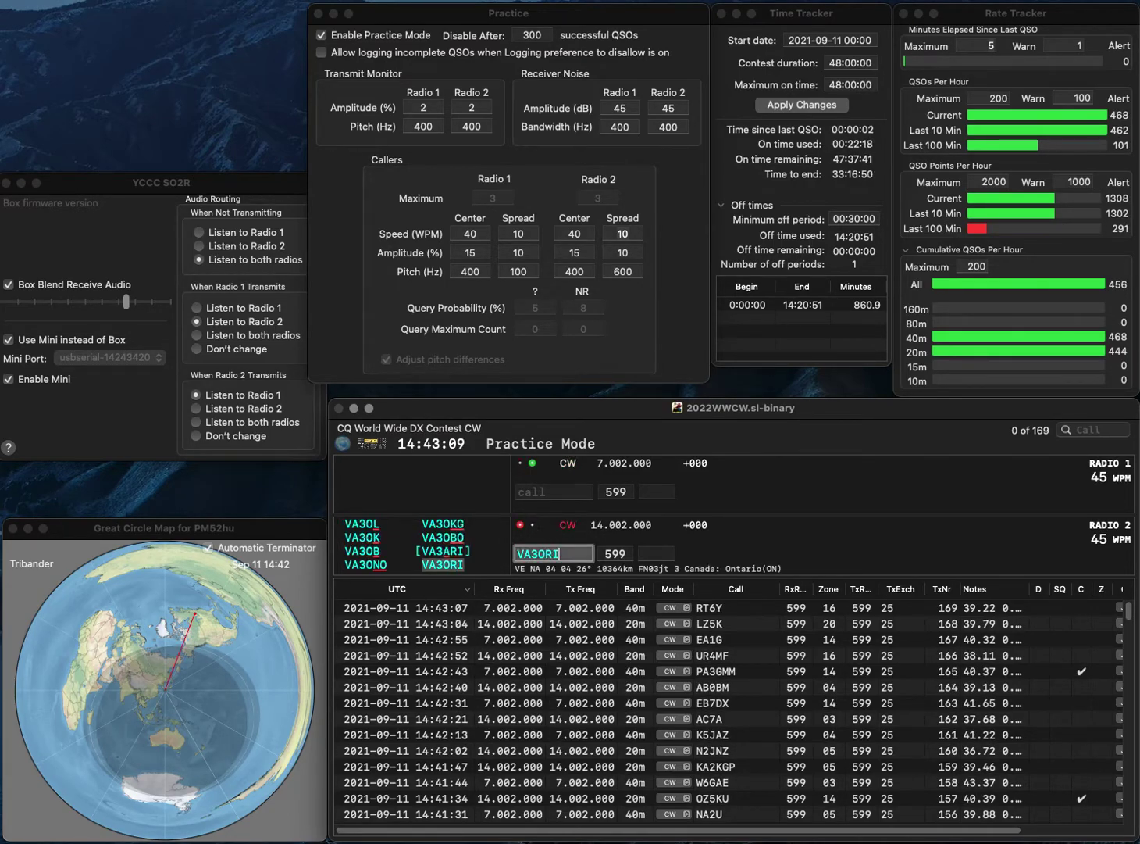
type("PA3GMM")
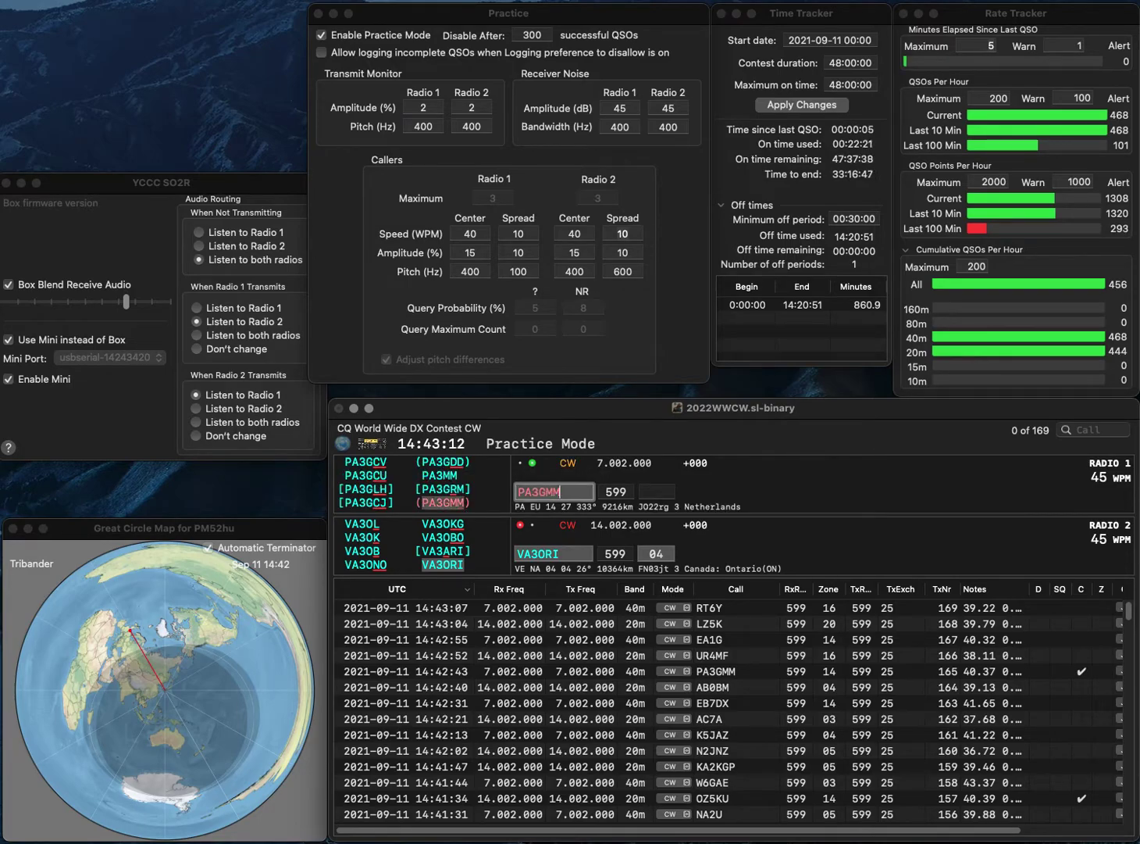
key("Return")
key("Return")
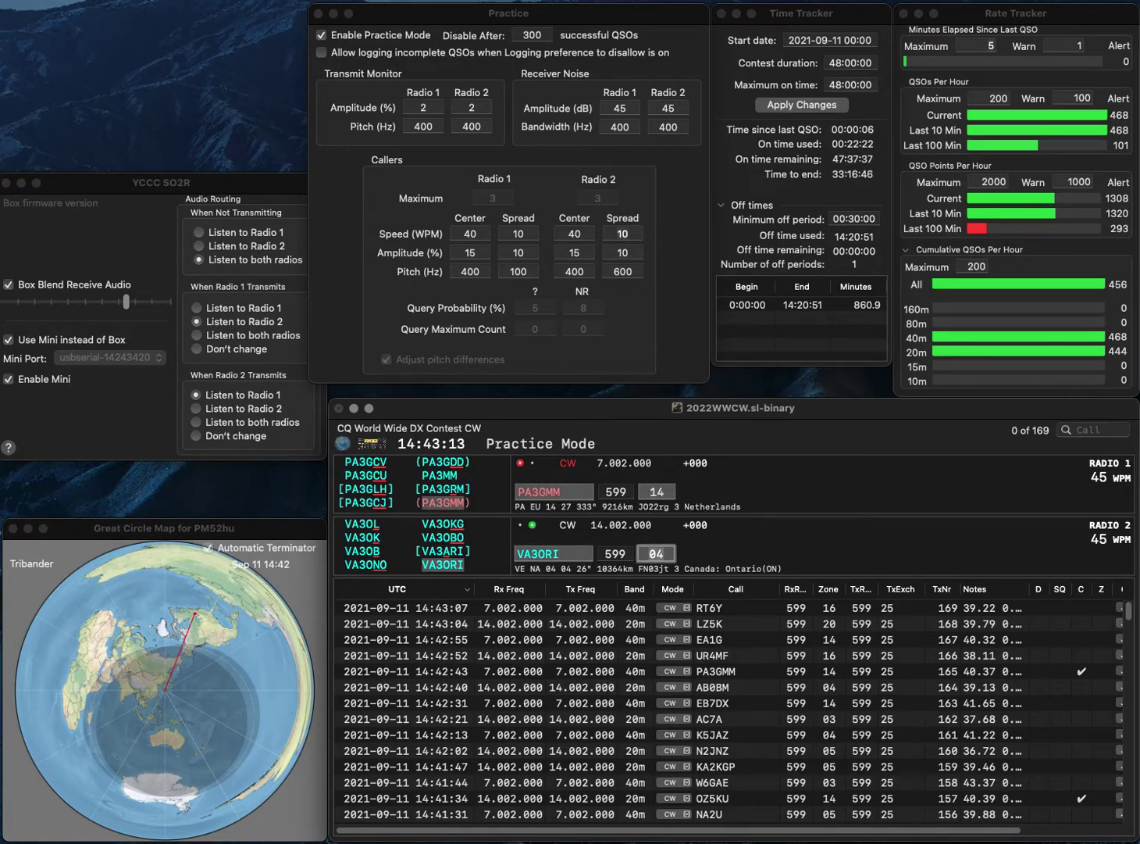
key("Return")
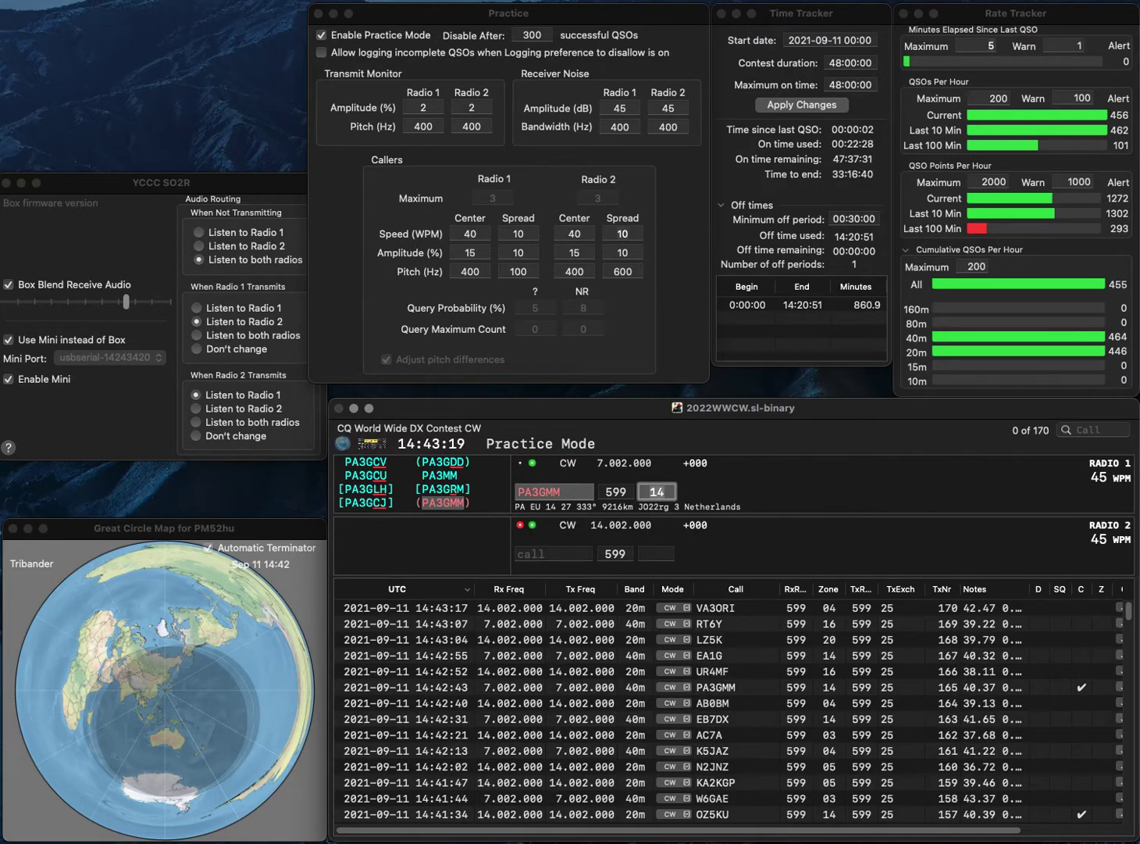
key("Return")
type("KD8U")
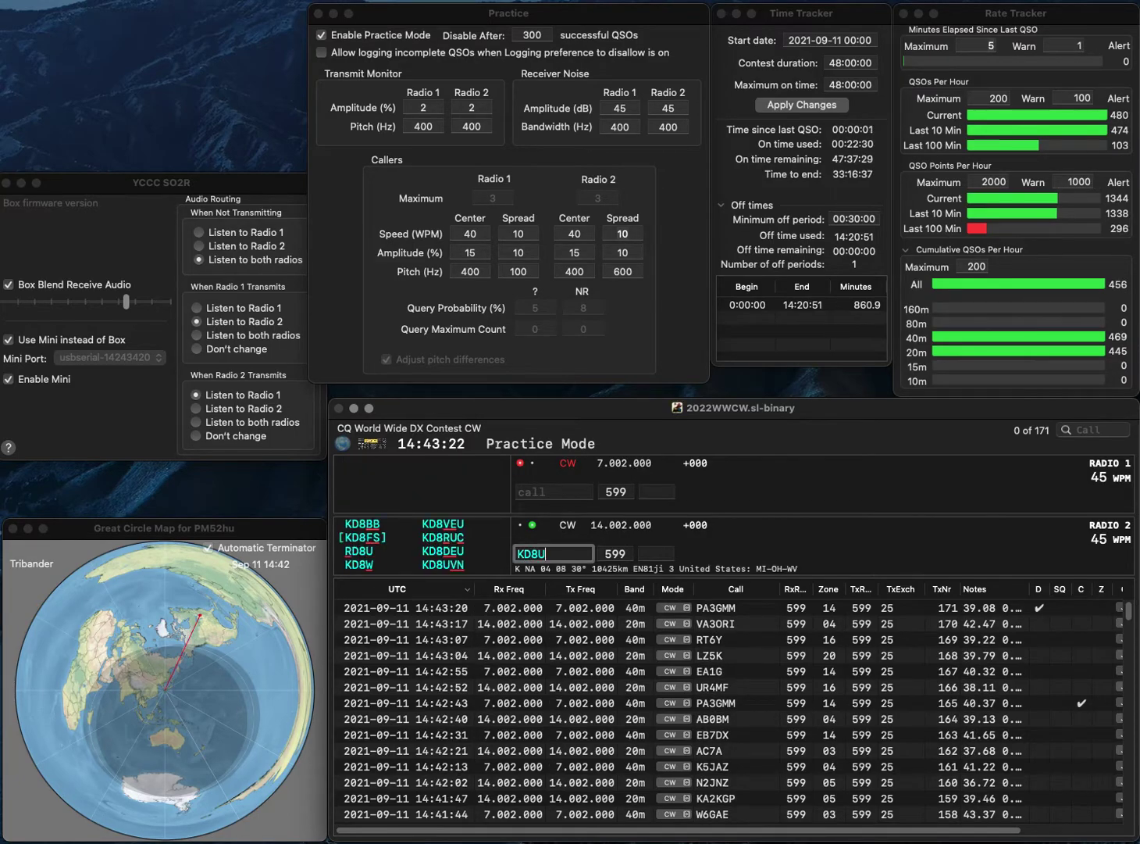
type("EY")
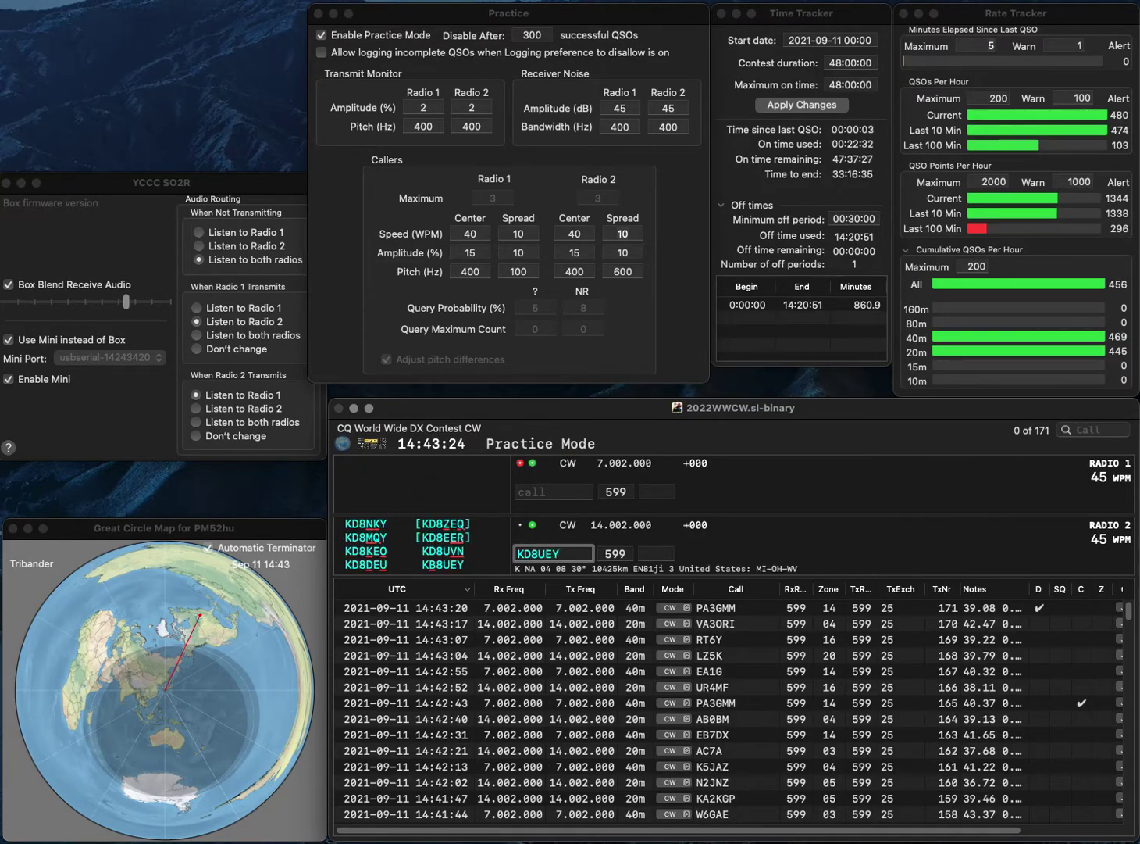
key("Delete")
key("Delete")
type("KB")
key("Return")
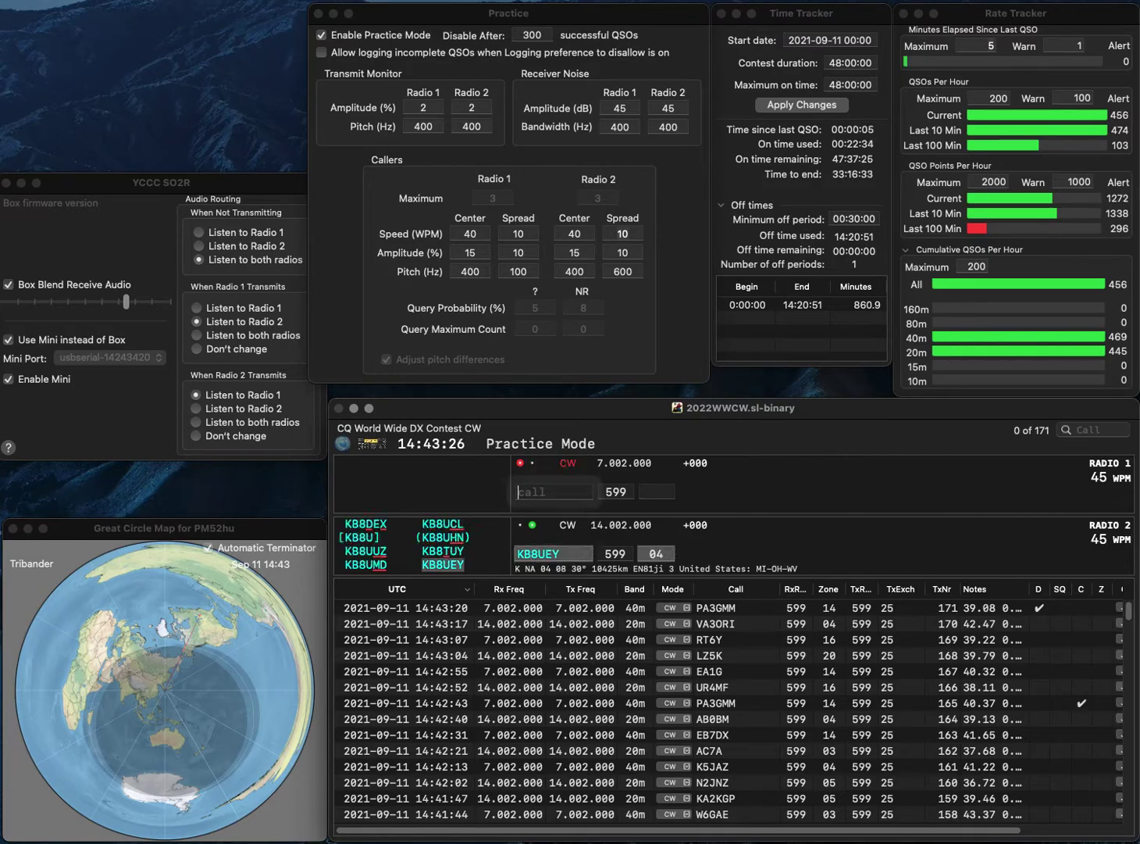
key("Up")
type("HA")
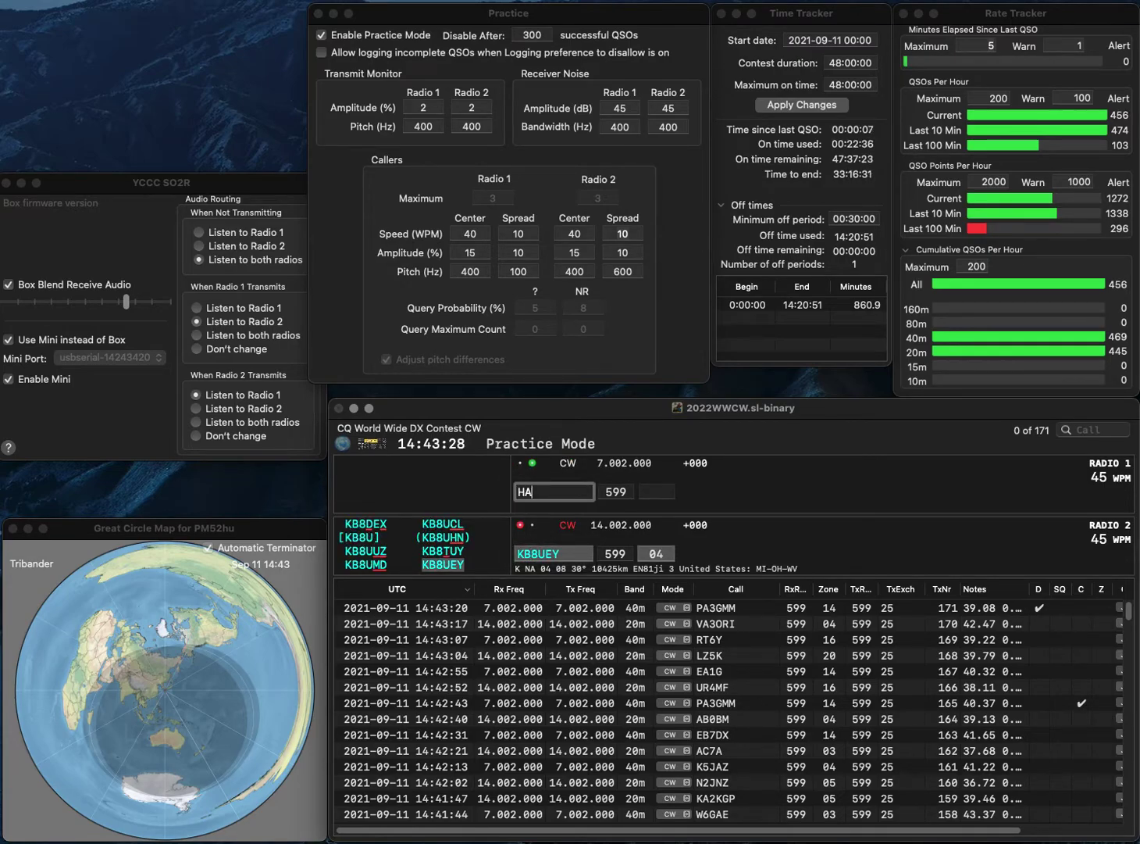
type("6FQ")
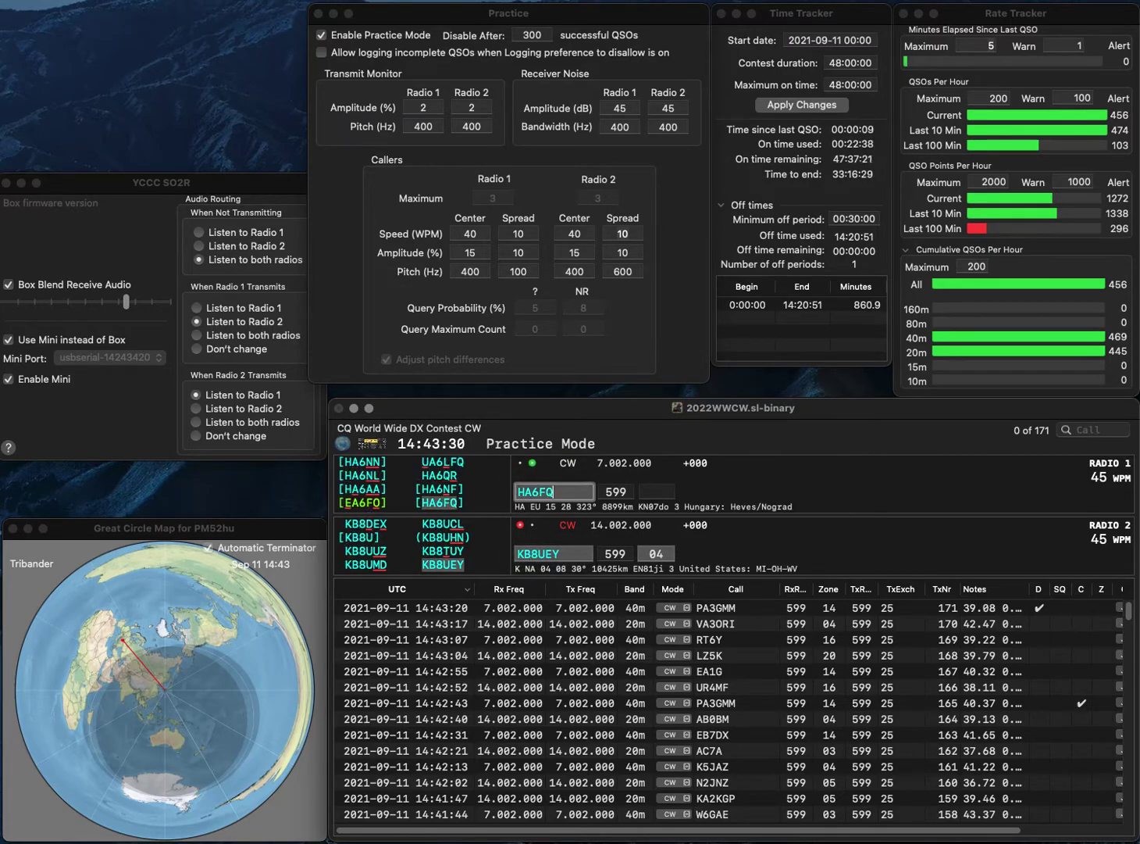
key("Return")
key("Up")
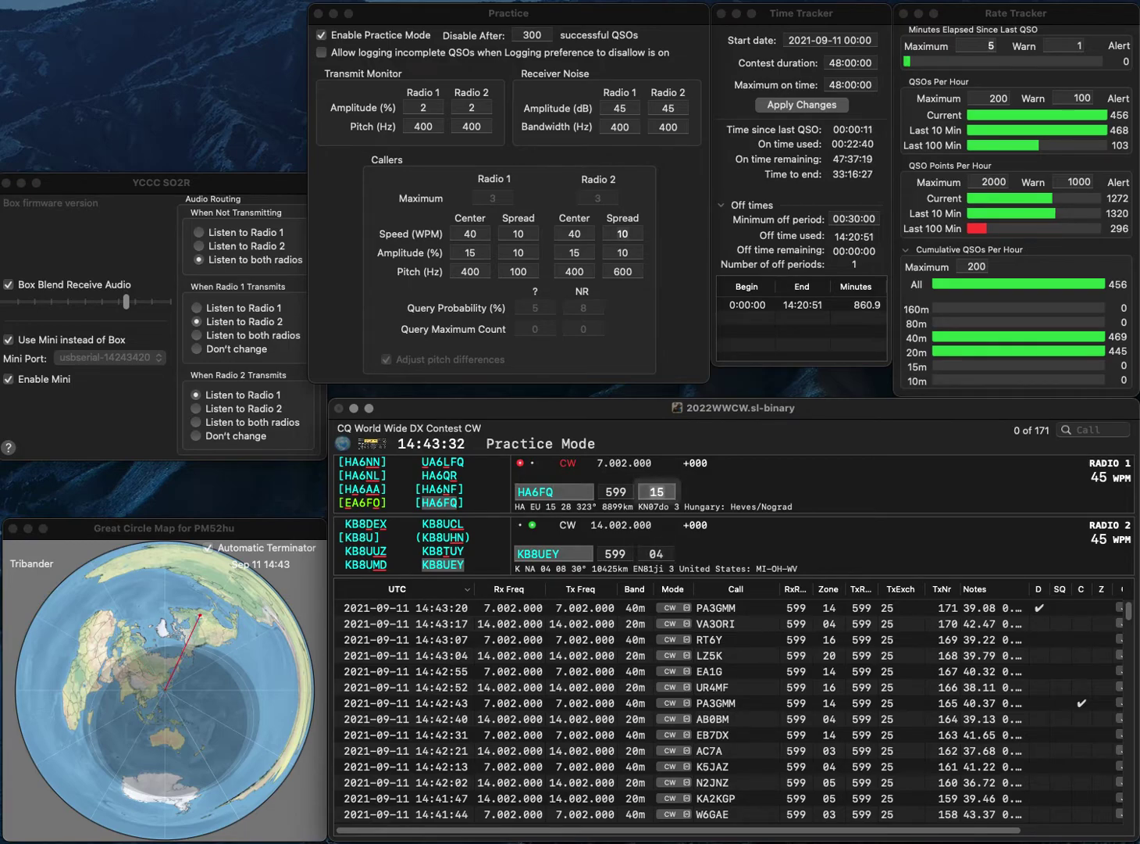
key("Down")
key("Return")
key("Return")
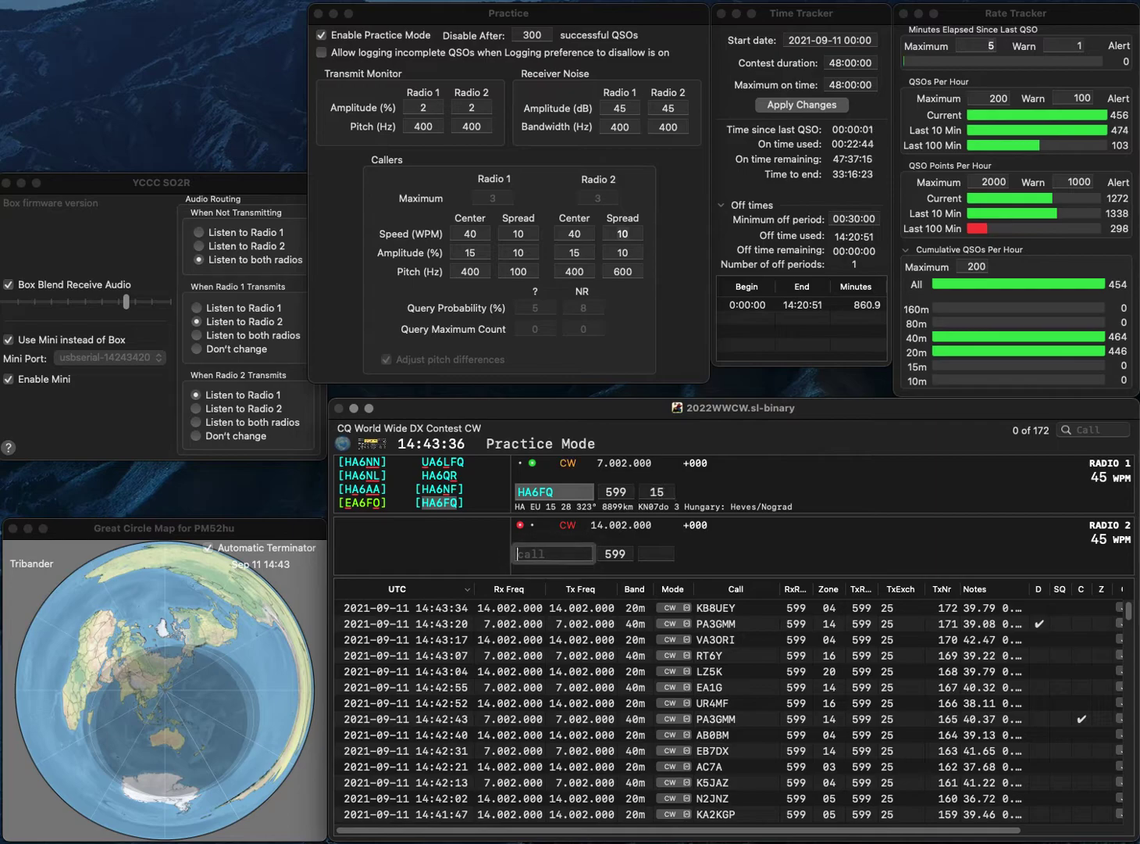
type("KM6T")
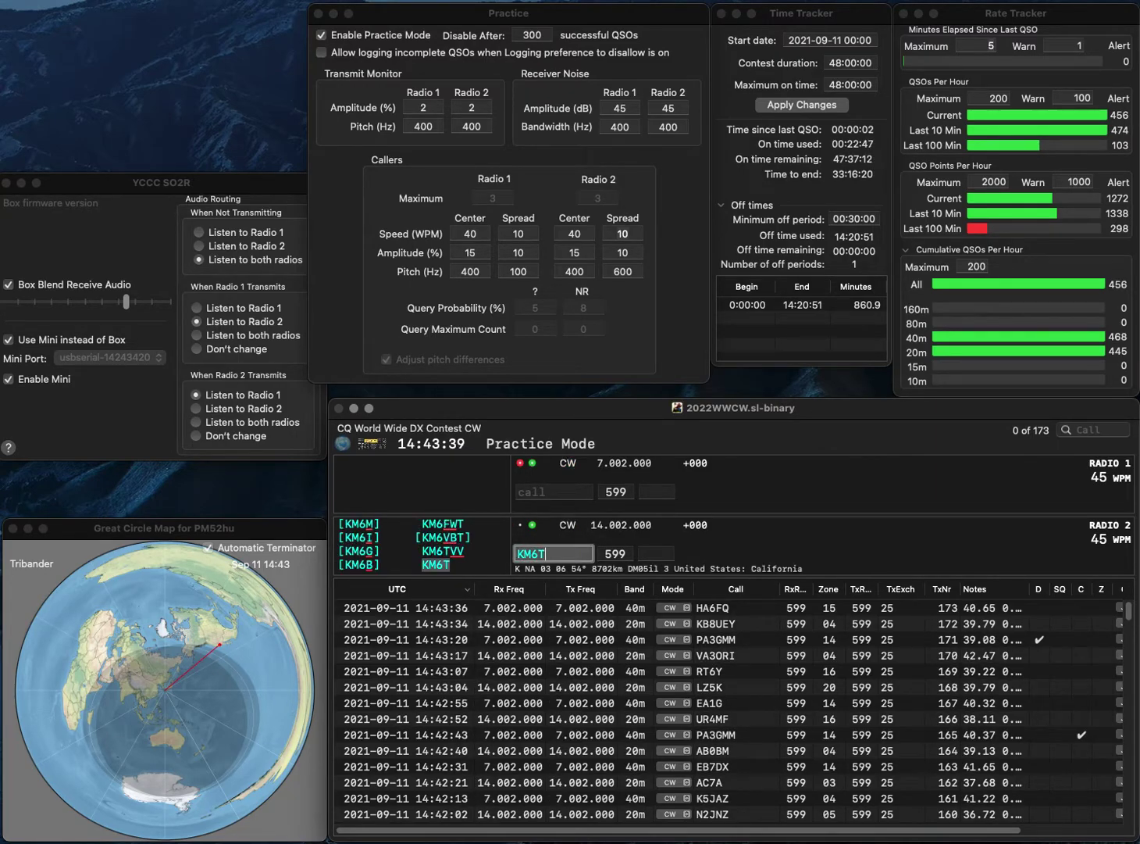
type("VV")
key("Return")
type("7Z")
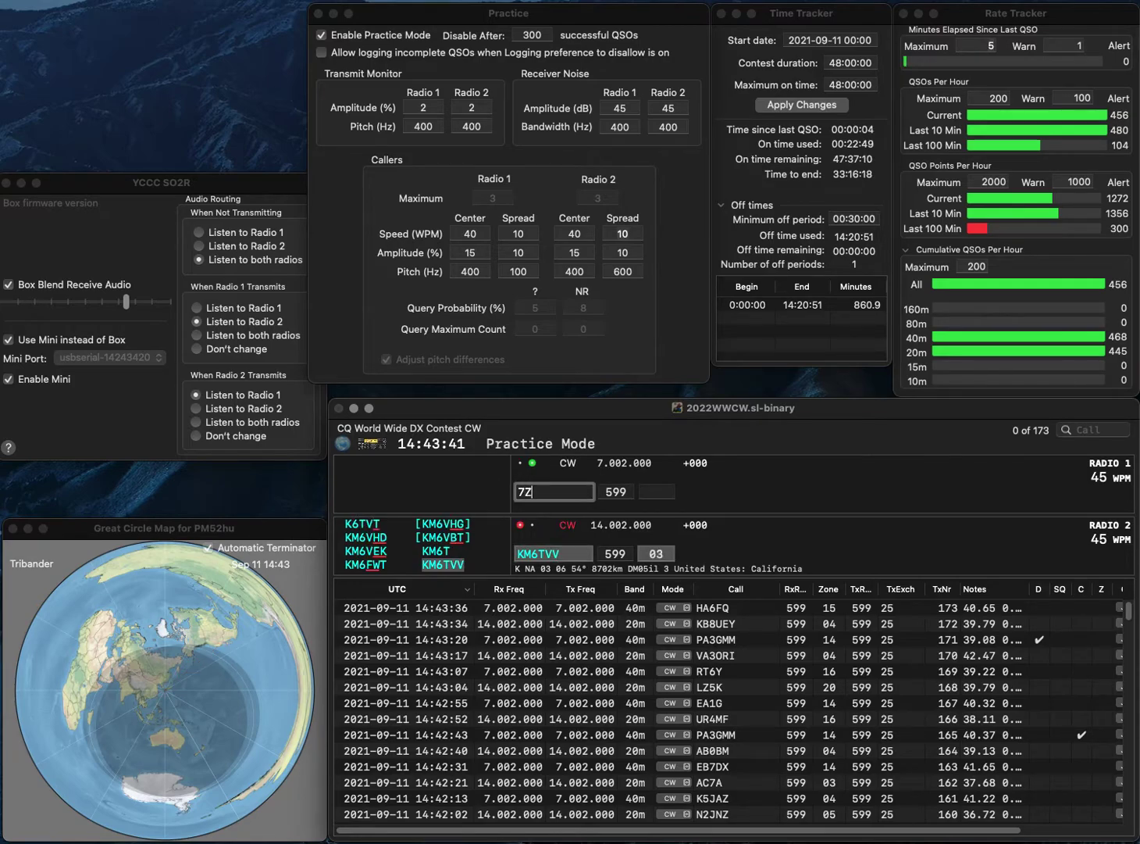
type("H")
key("Return")
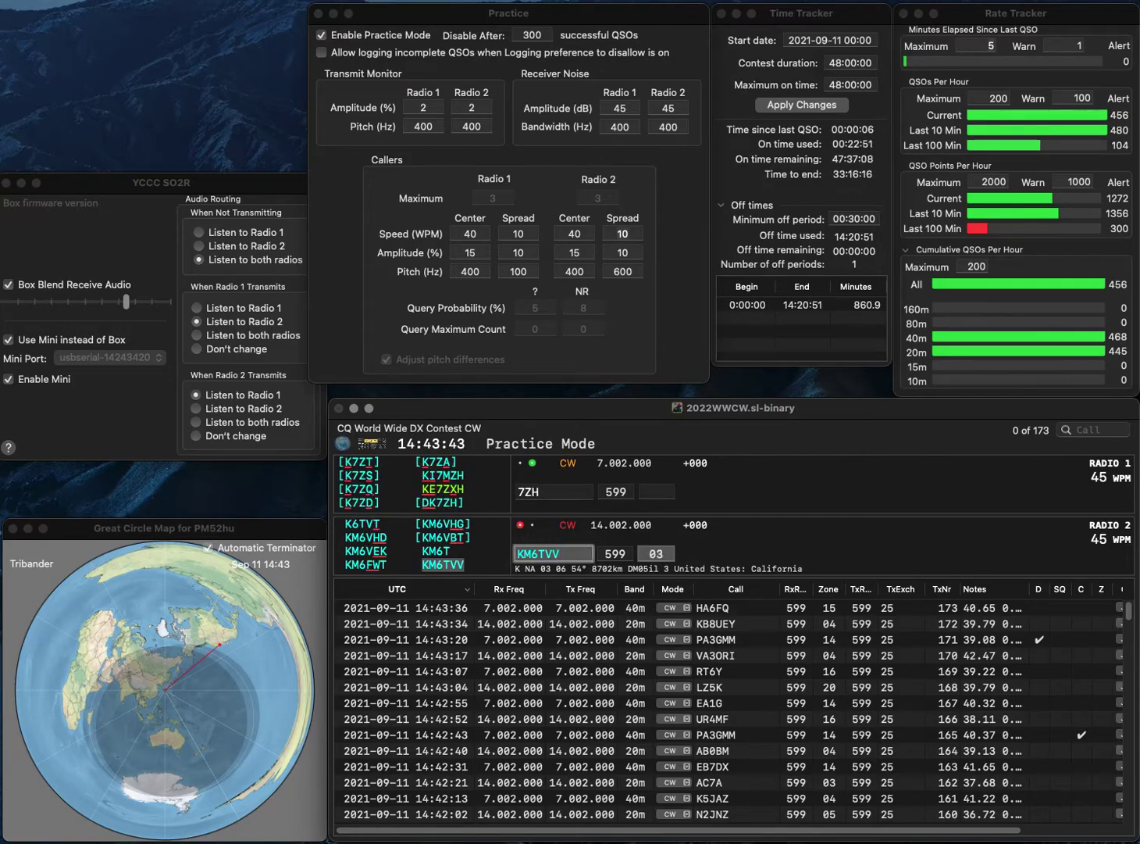
key("Return")
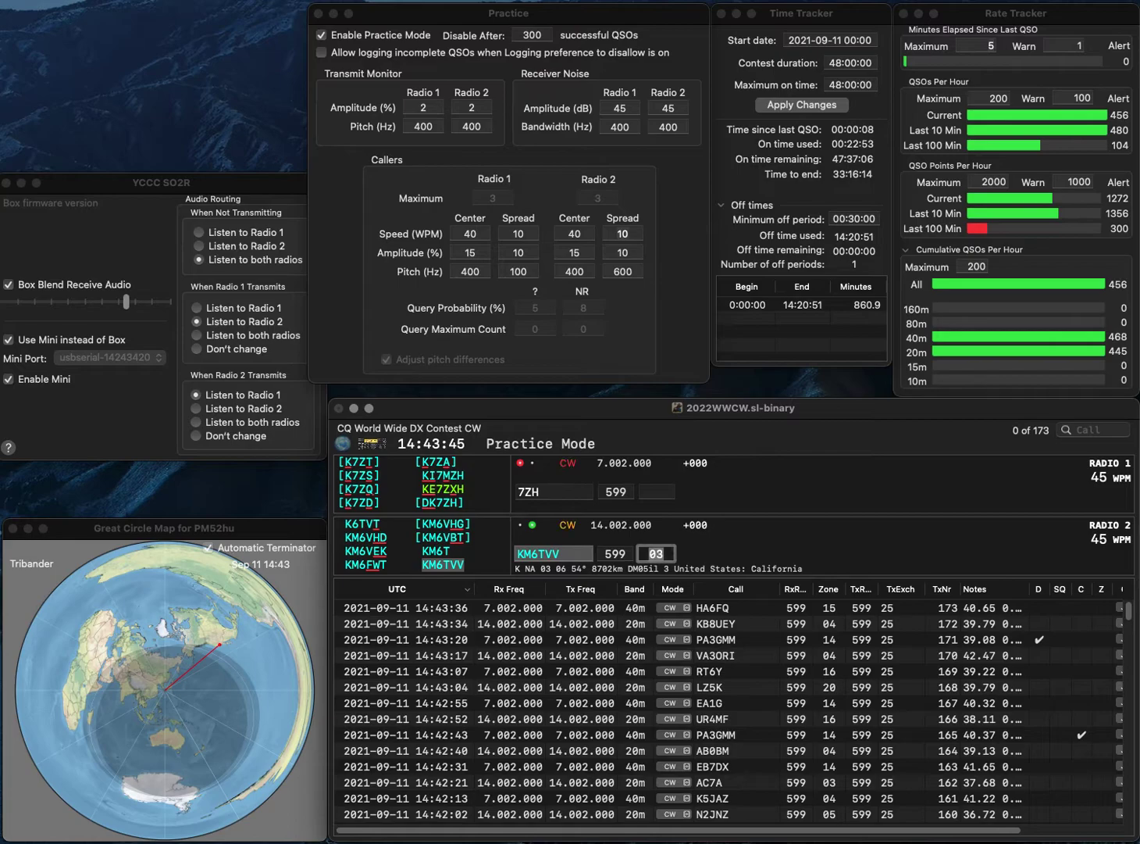
type("R")
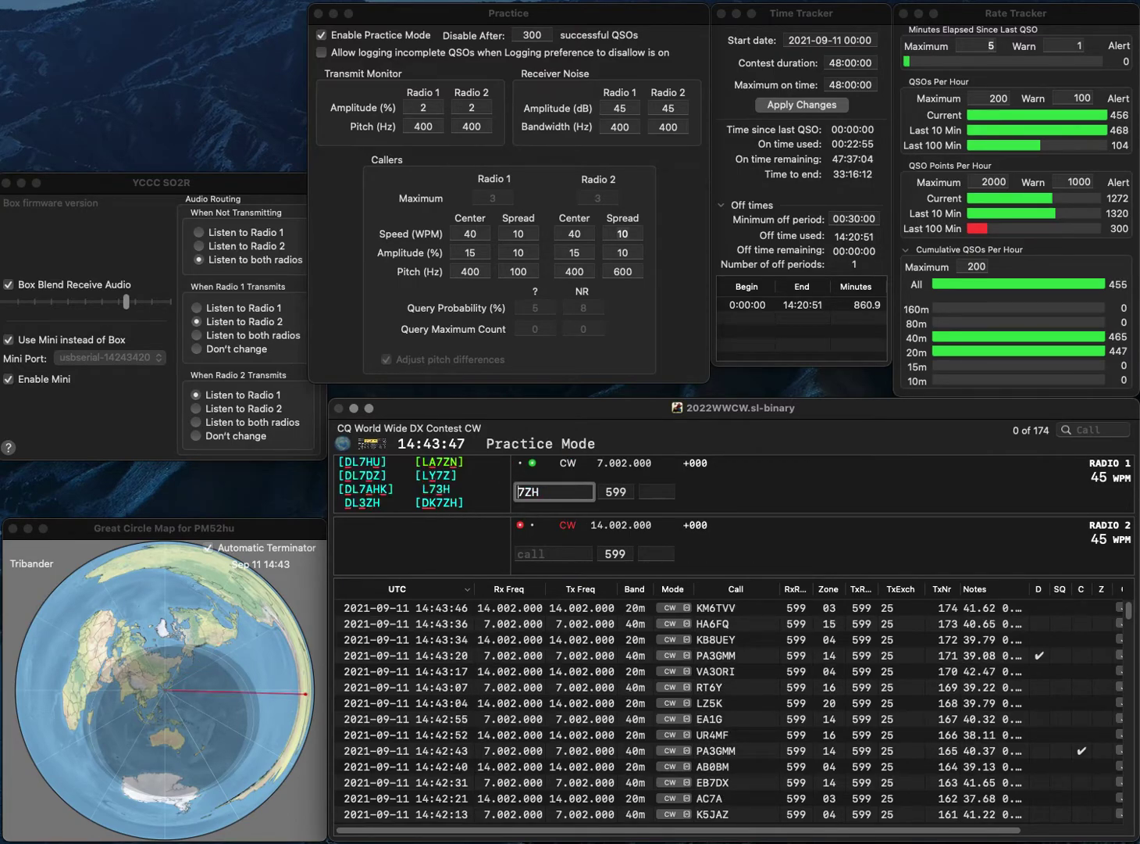
type("P7")
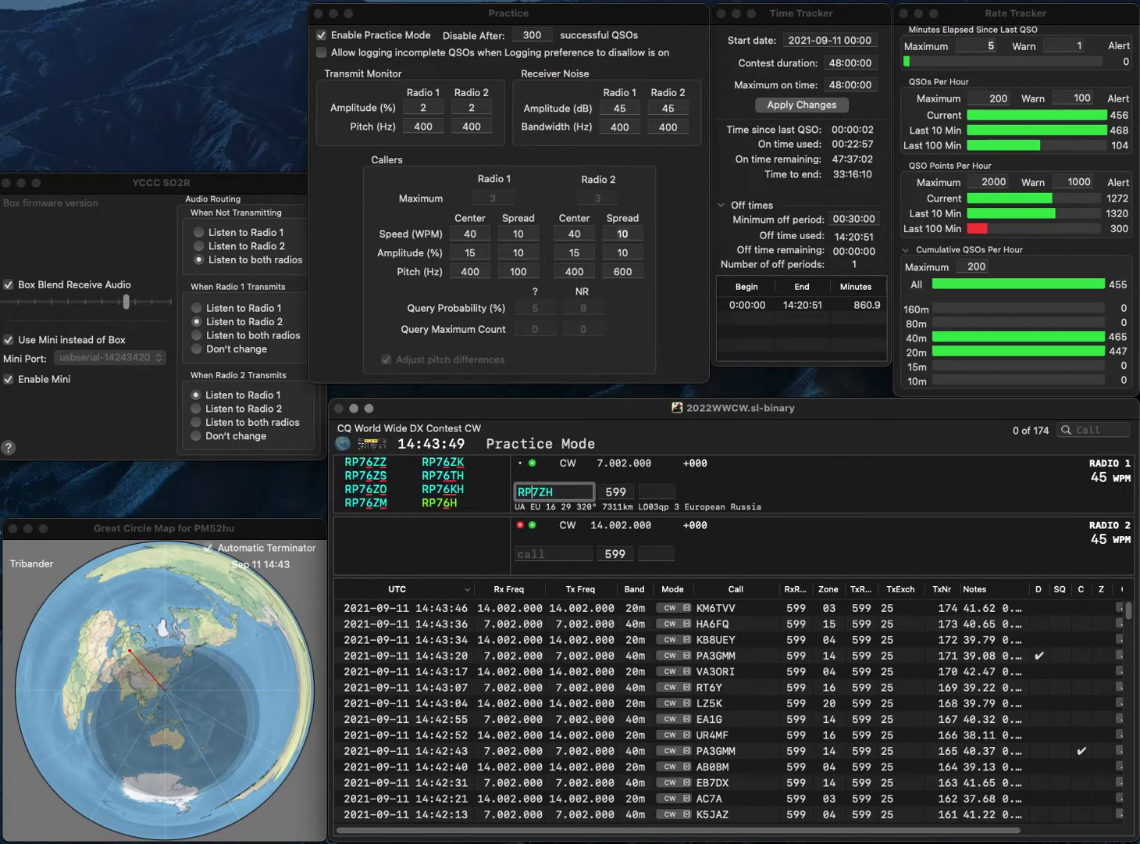
type("6")
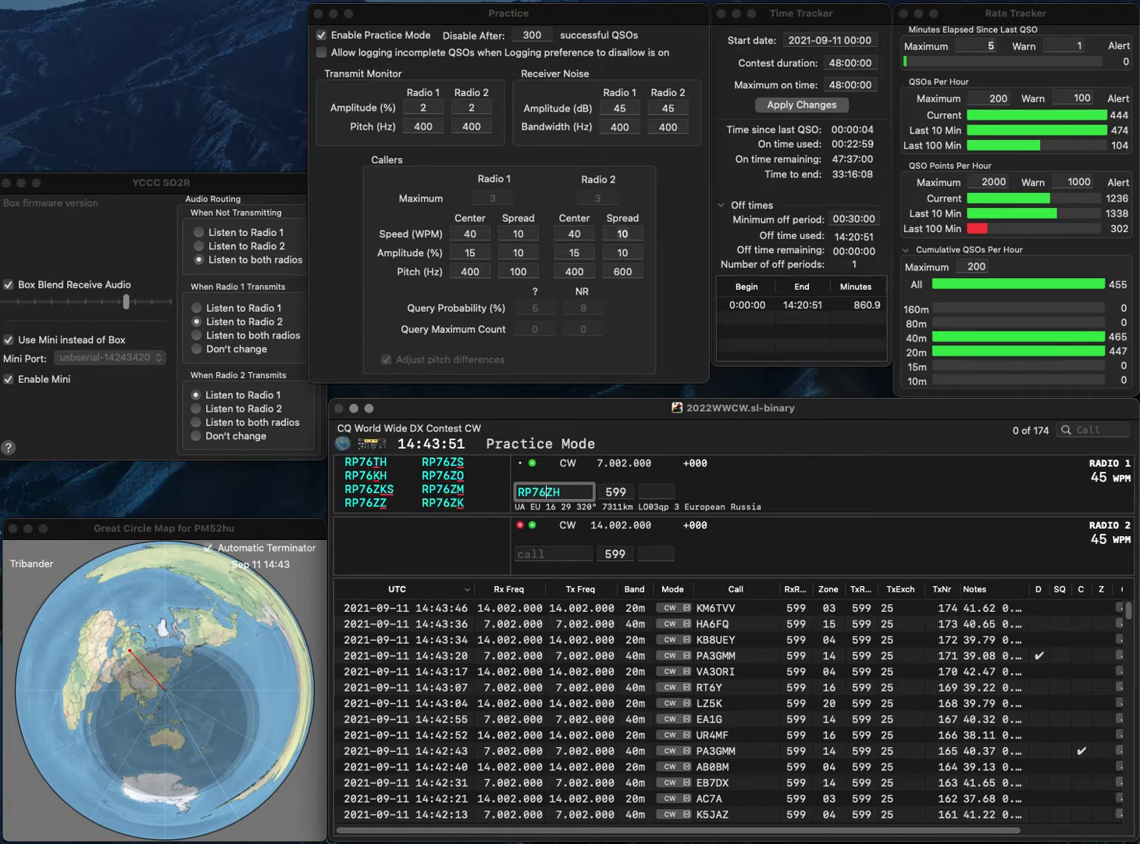
key("Delete")
key("Return")
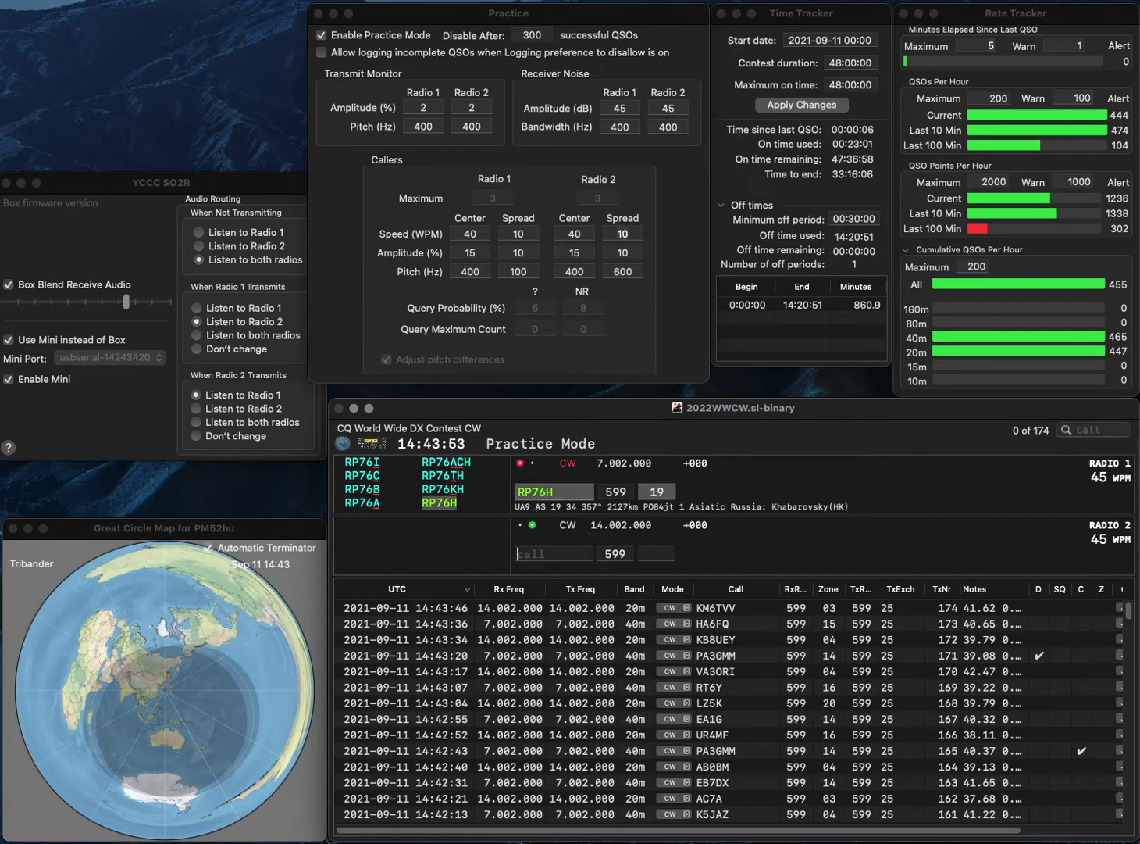
Enter N8JOE on Radio 2 and send the exchange
type("N8")
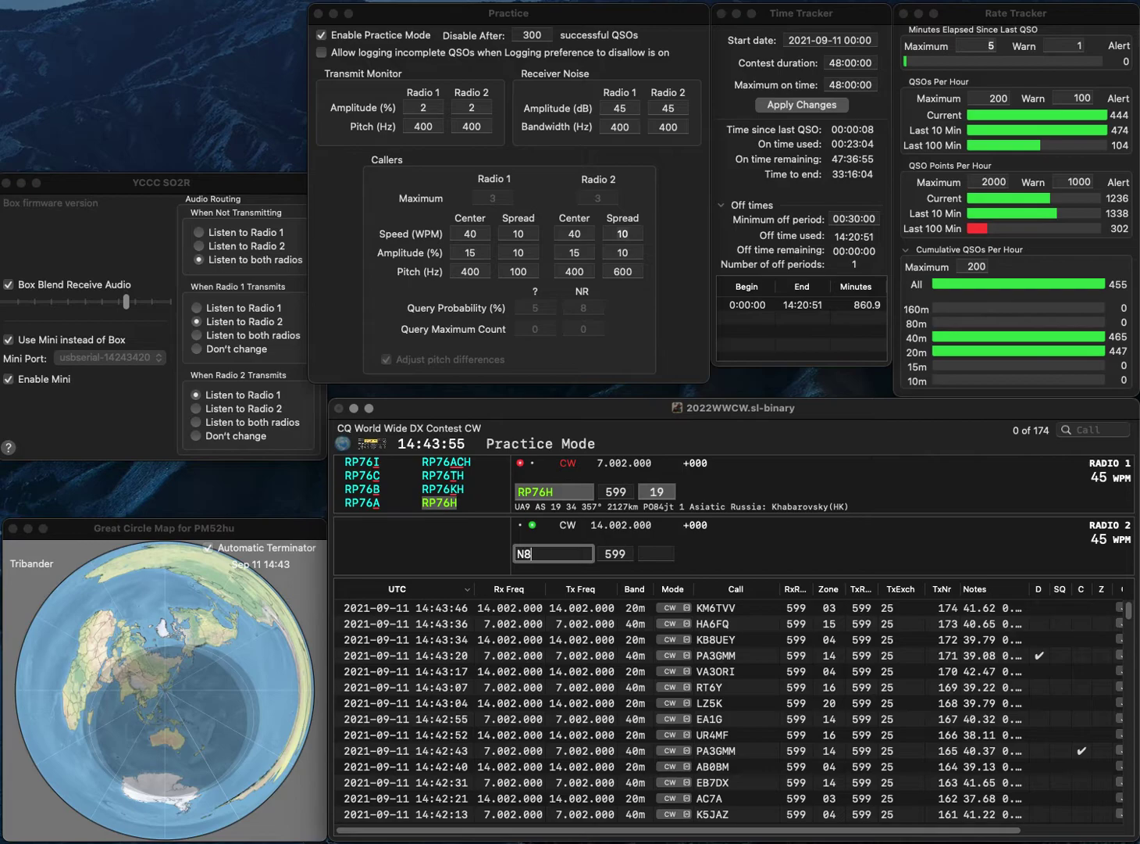
type("JOE")
key("Return")
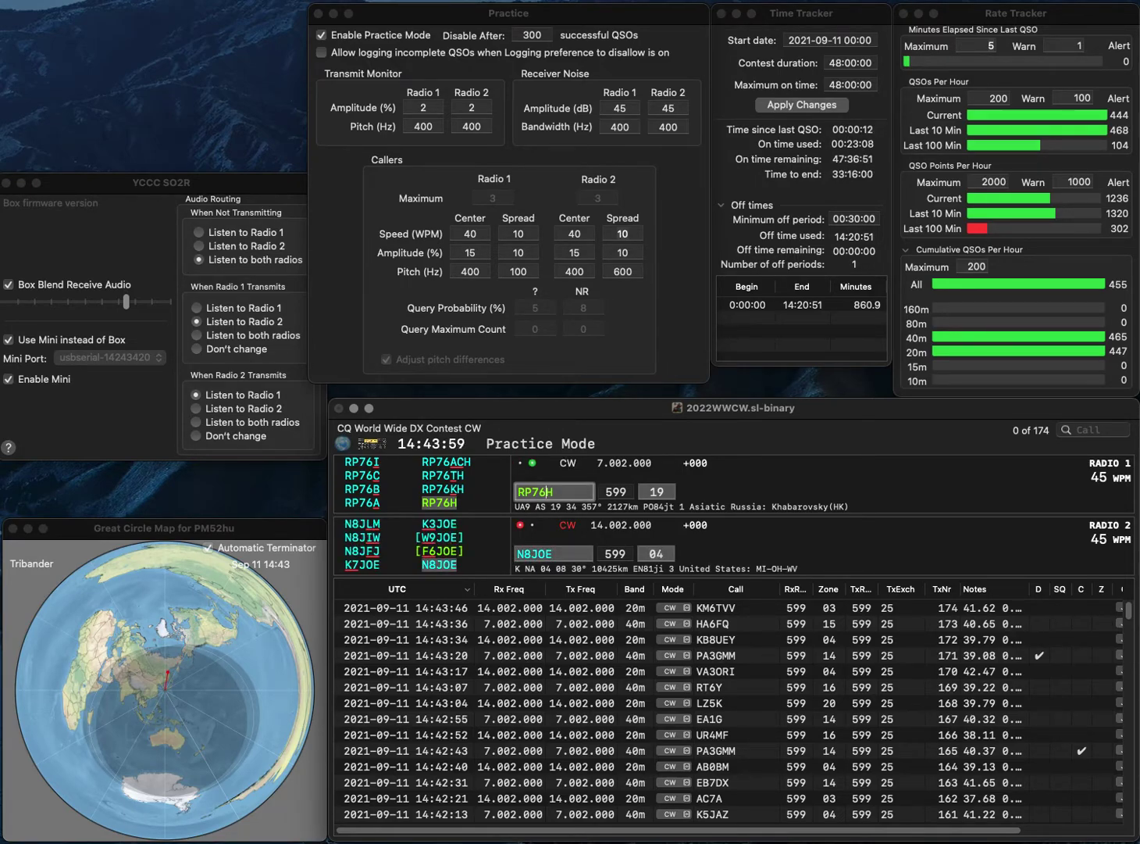
left_click(548, 492)
type("T")
key("Return")
key("Tab")
key("Return")
key("Tab")
key("Tab")
key("Tab")
key("Return")
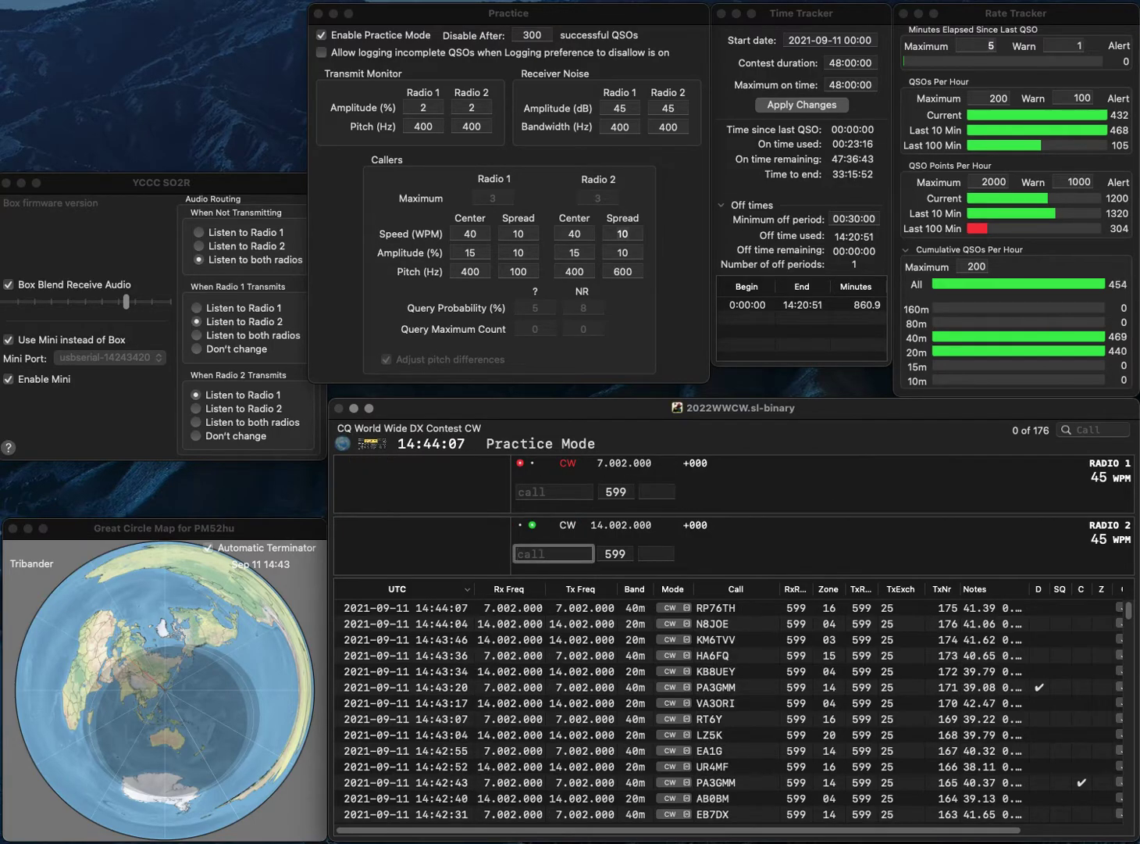
Enter the call YUIA on Radio 2 and RW3PK on Radio 1, and send to both callers
type("YUIA")
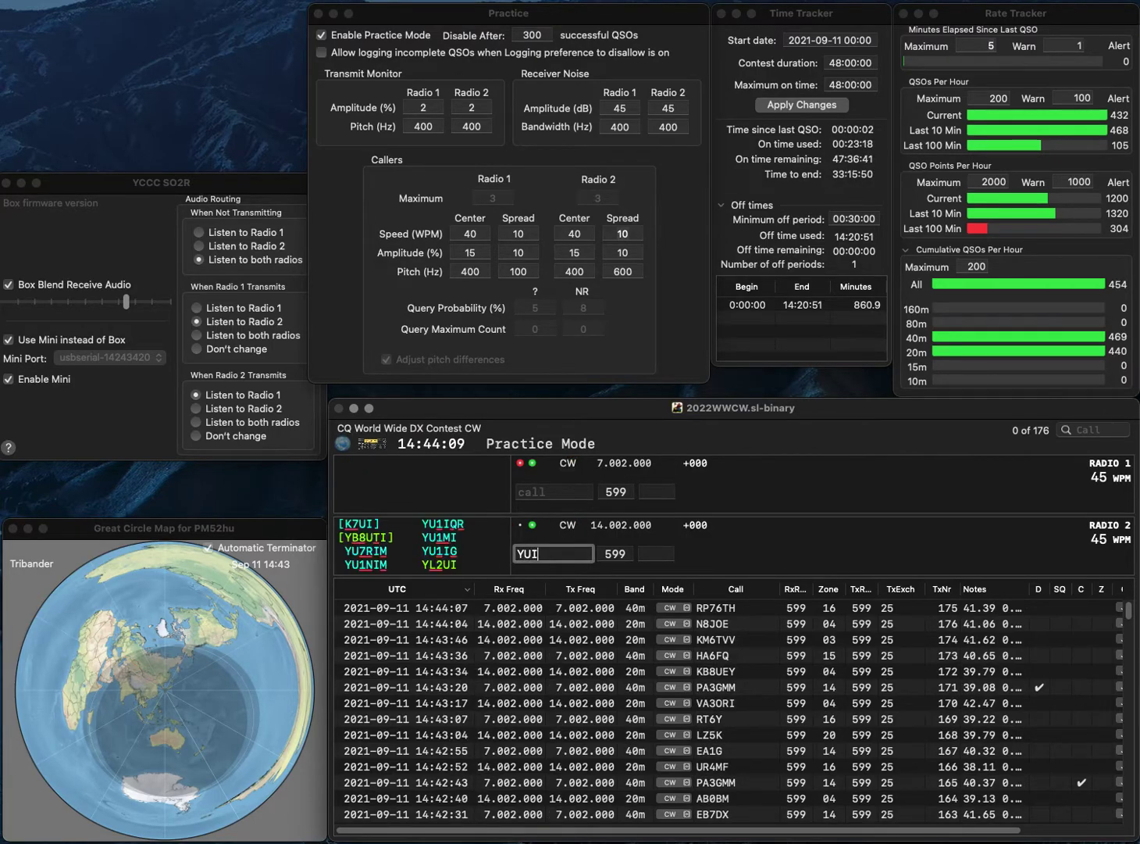
key("Return")
type("W3W")
key("BackSpace")
type("PK")
key("Home")
type("R")
key("Return")
key("Left")
key("Left")
type("5")
key("Left")
key("BackSpace")
type("V")
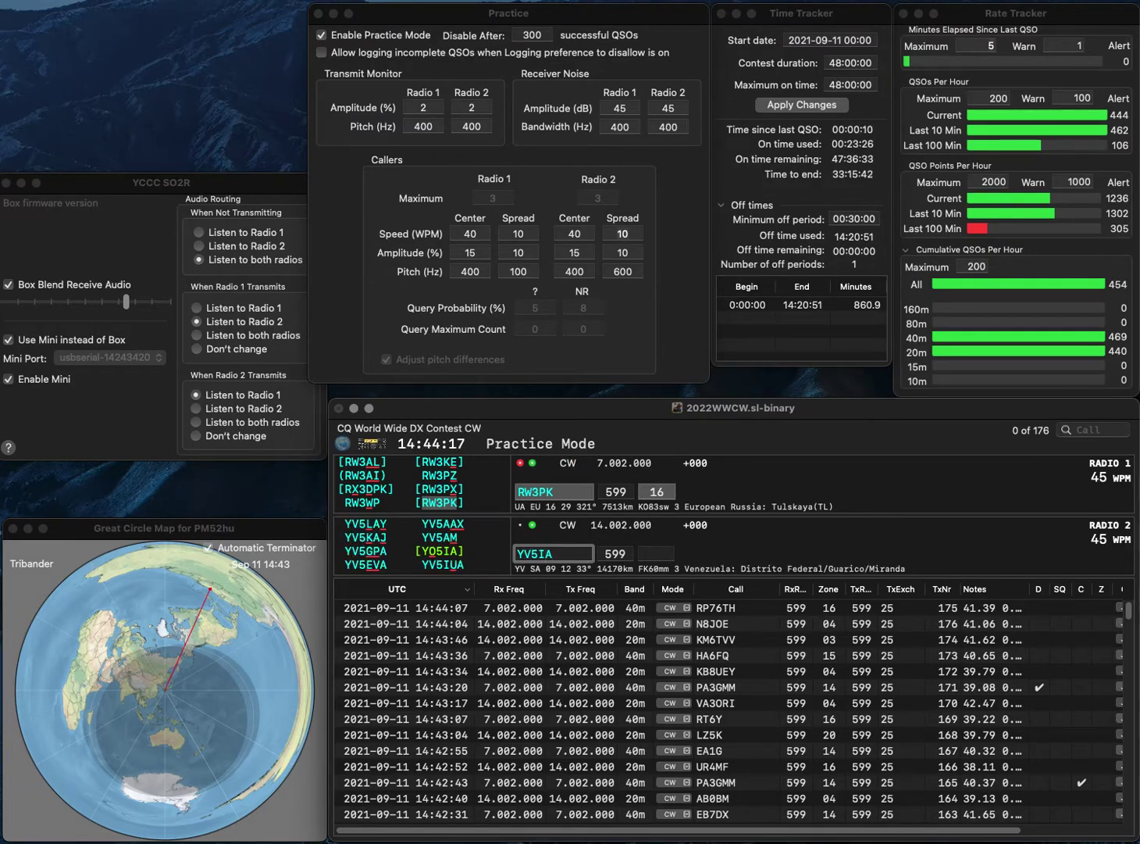
key("Right")
key("Right")
type("U")
key("Return")
key("Return")
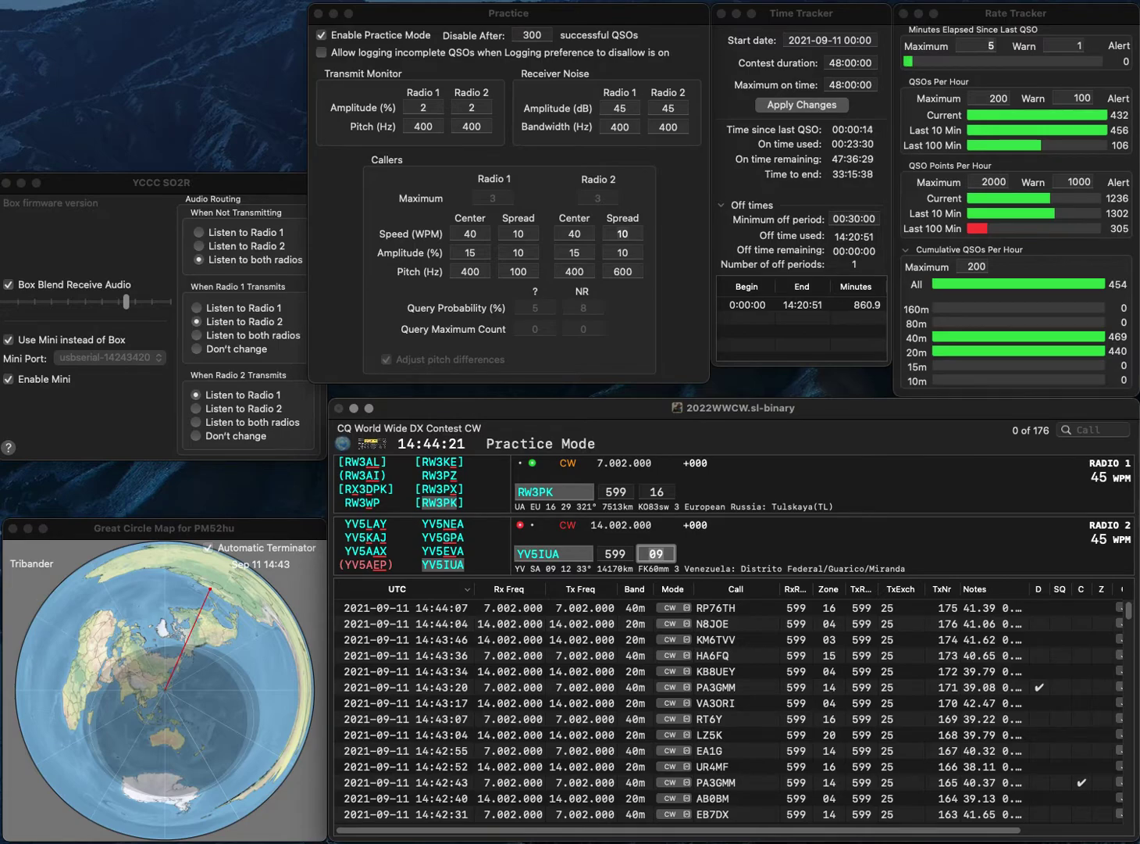
key("Return")
type("YB2CER")
key("Return")
type("1")
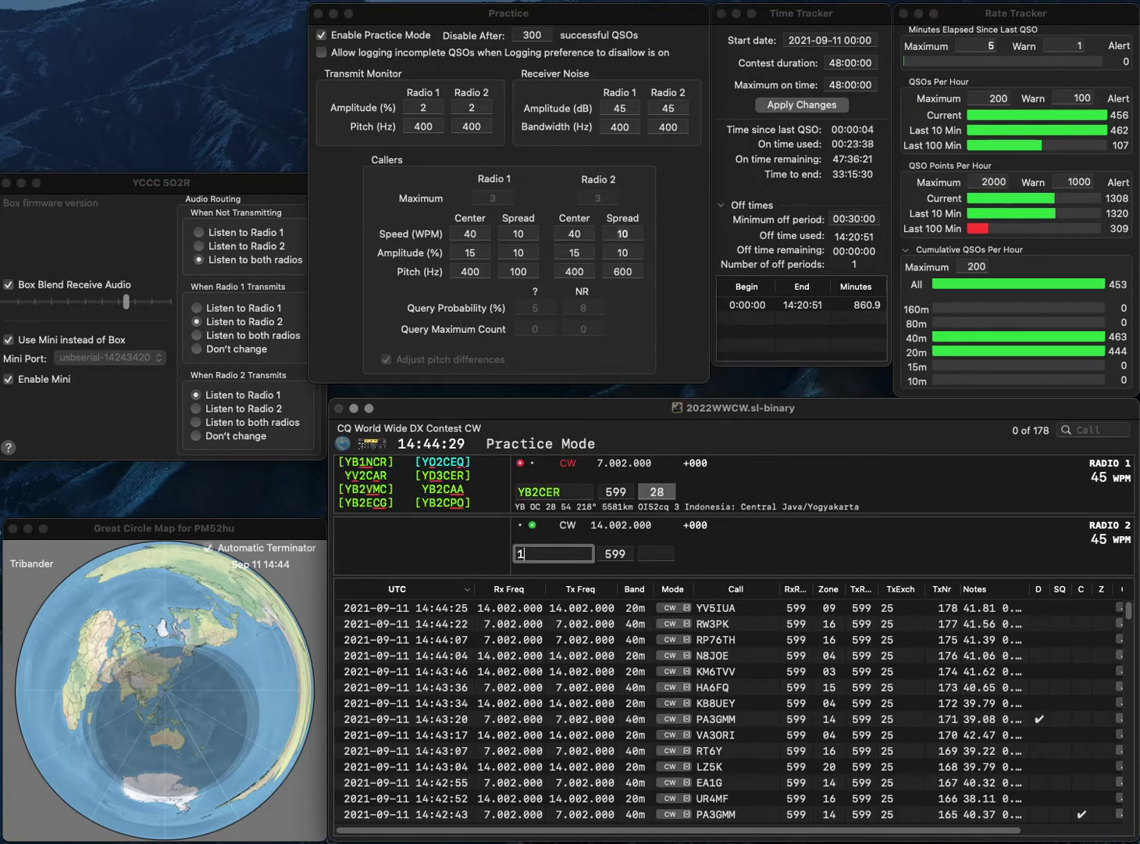
type("CDR")
key("Return")
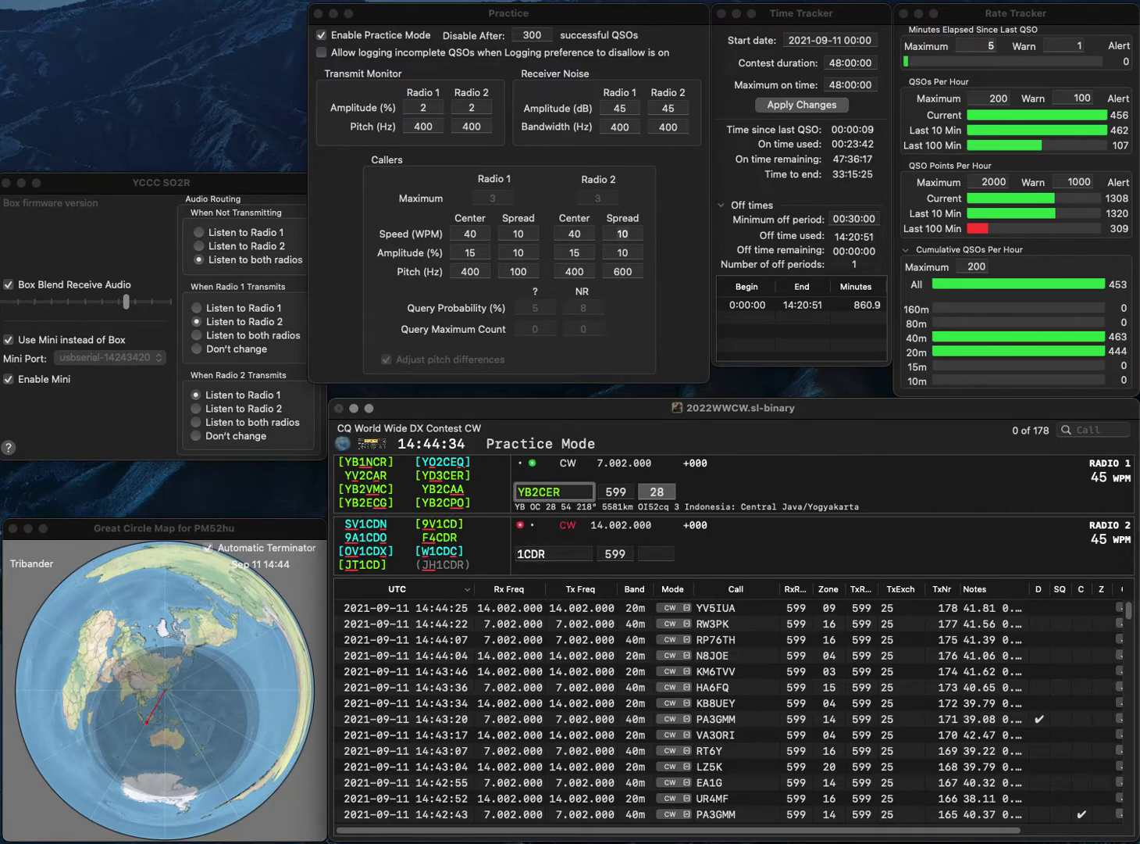
Correct the Radio 1 call to YD3CER and log it, completing the Radio 2 call as JH1CDR
type("D3")
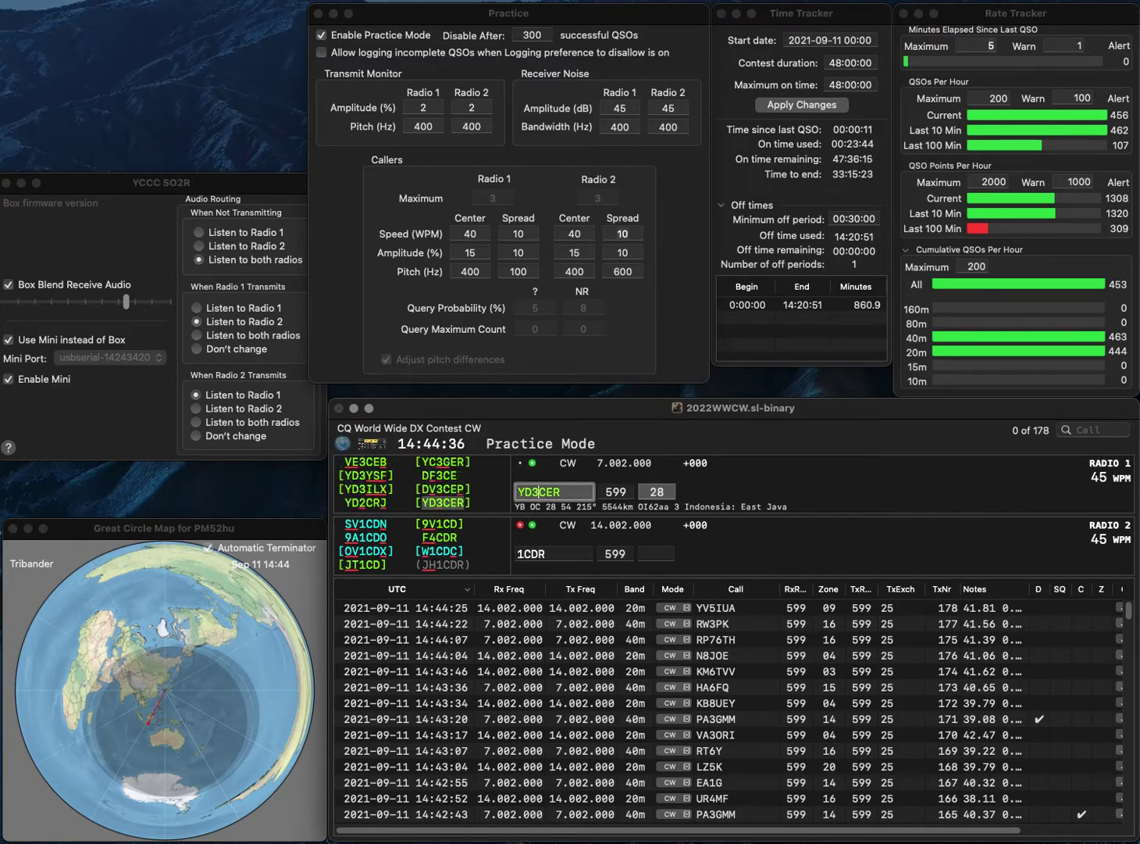
left_click(517, 553)
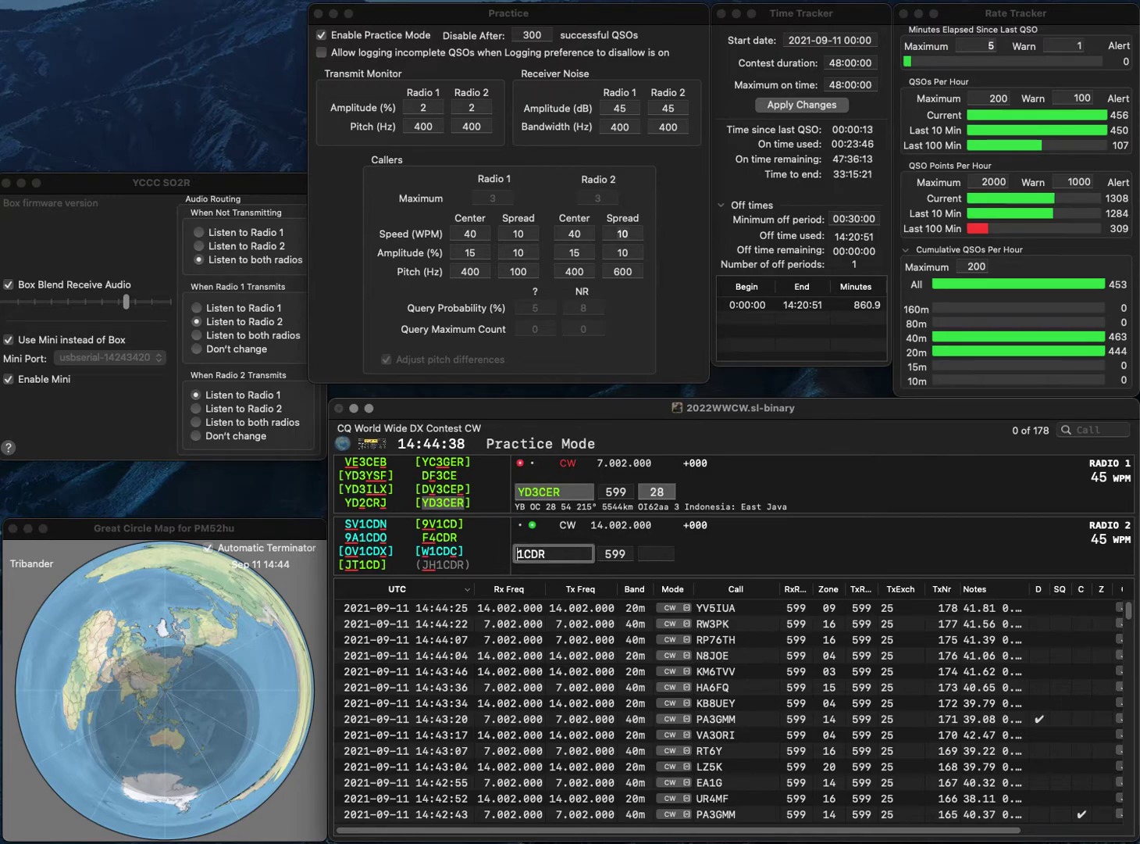
key("Return")
left_click(656, 492)
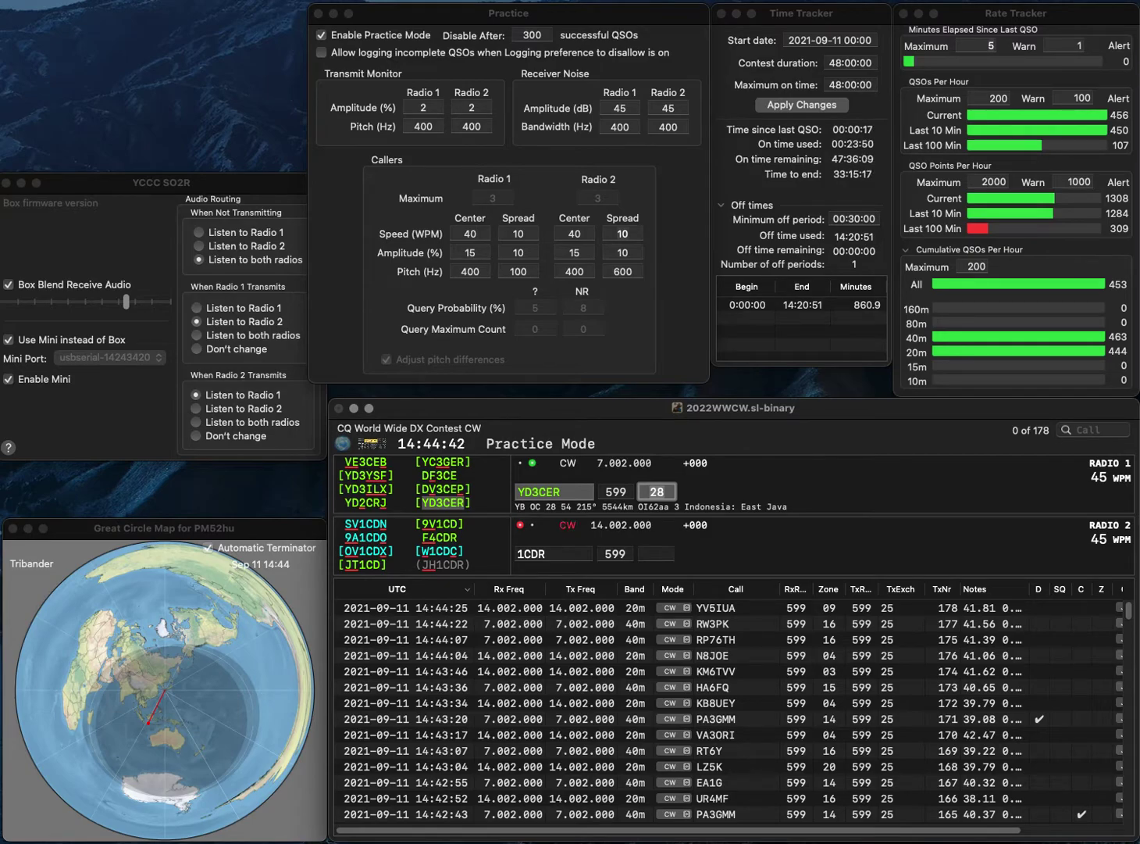
key("Return")
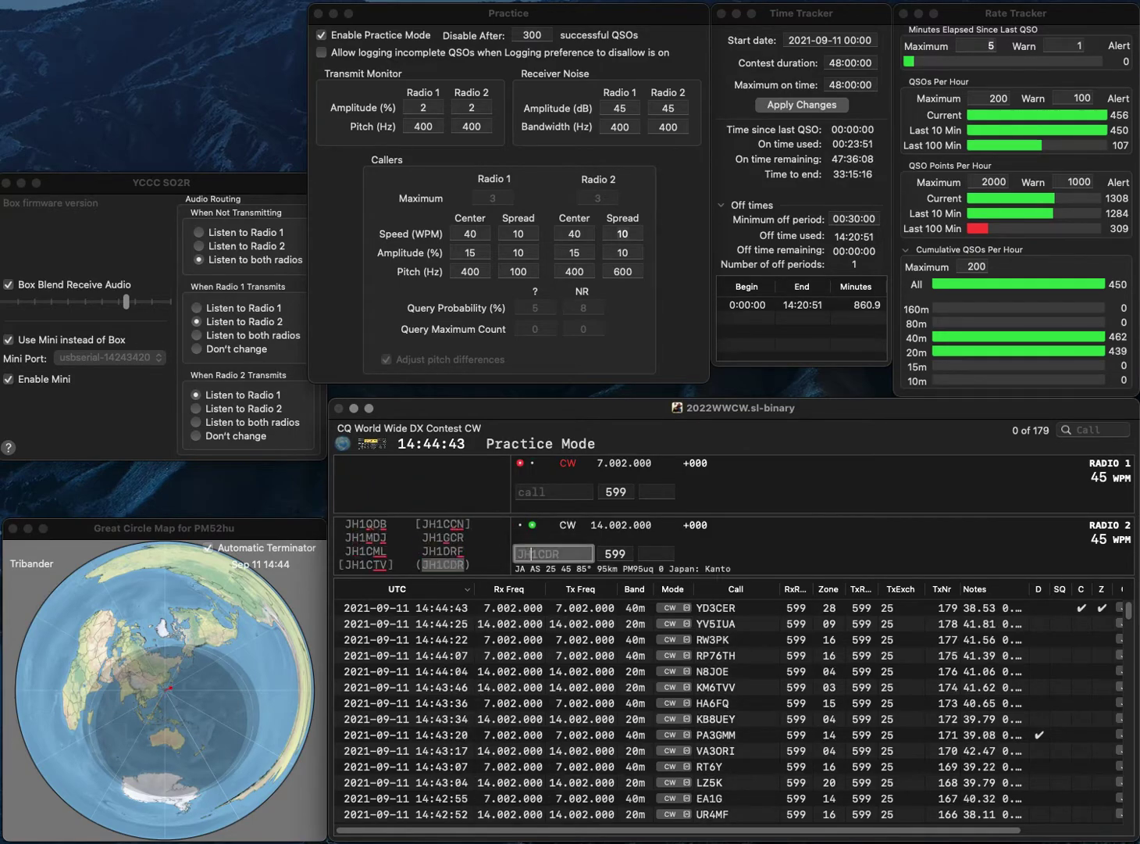
key("Return")
type("RBC")
key("Return")
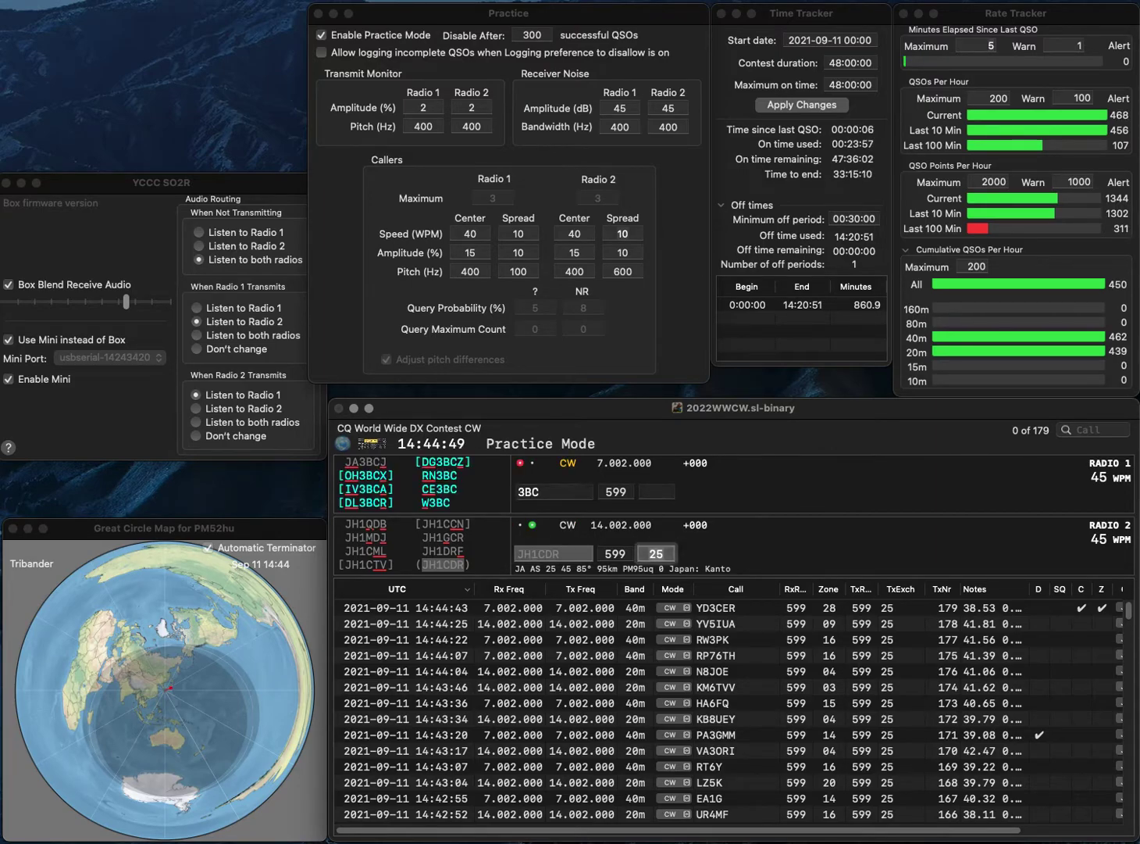
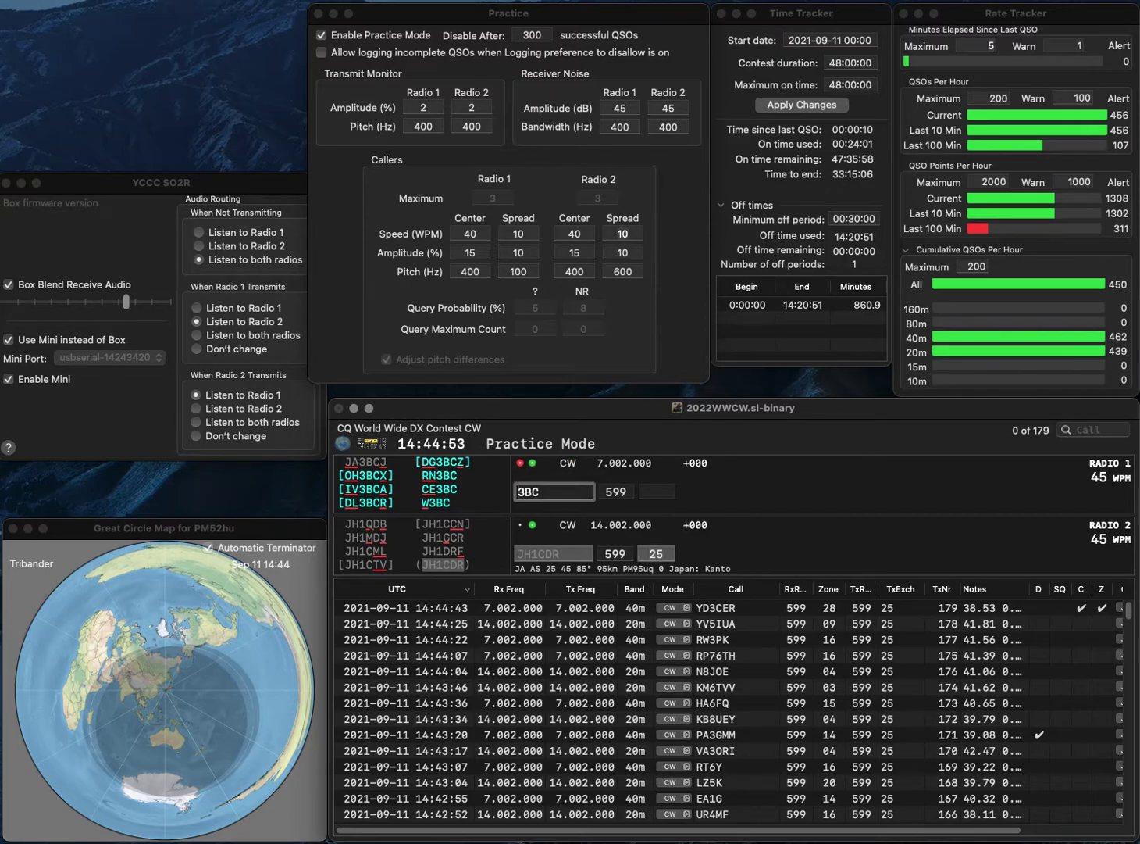
key("Return")
type("RN")
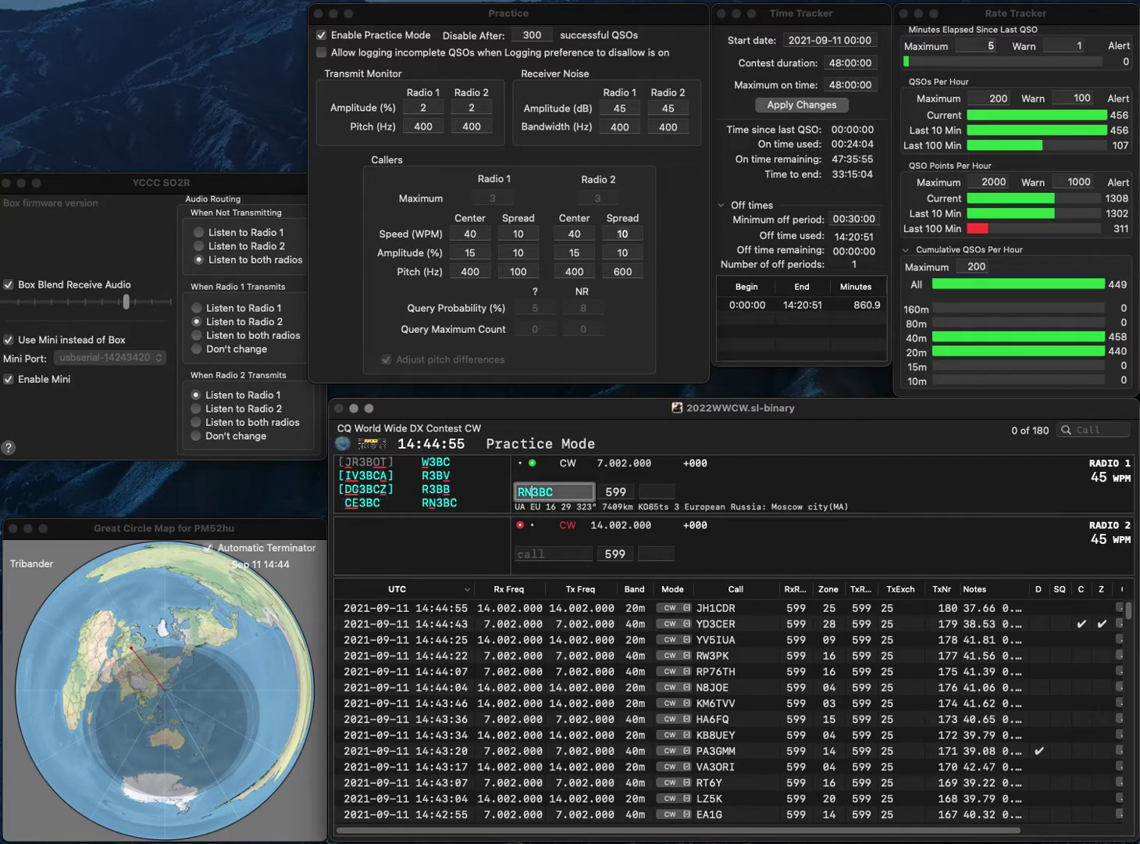
key("Return")
key("Return")
type("R2DT")
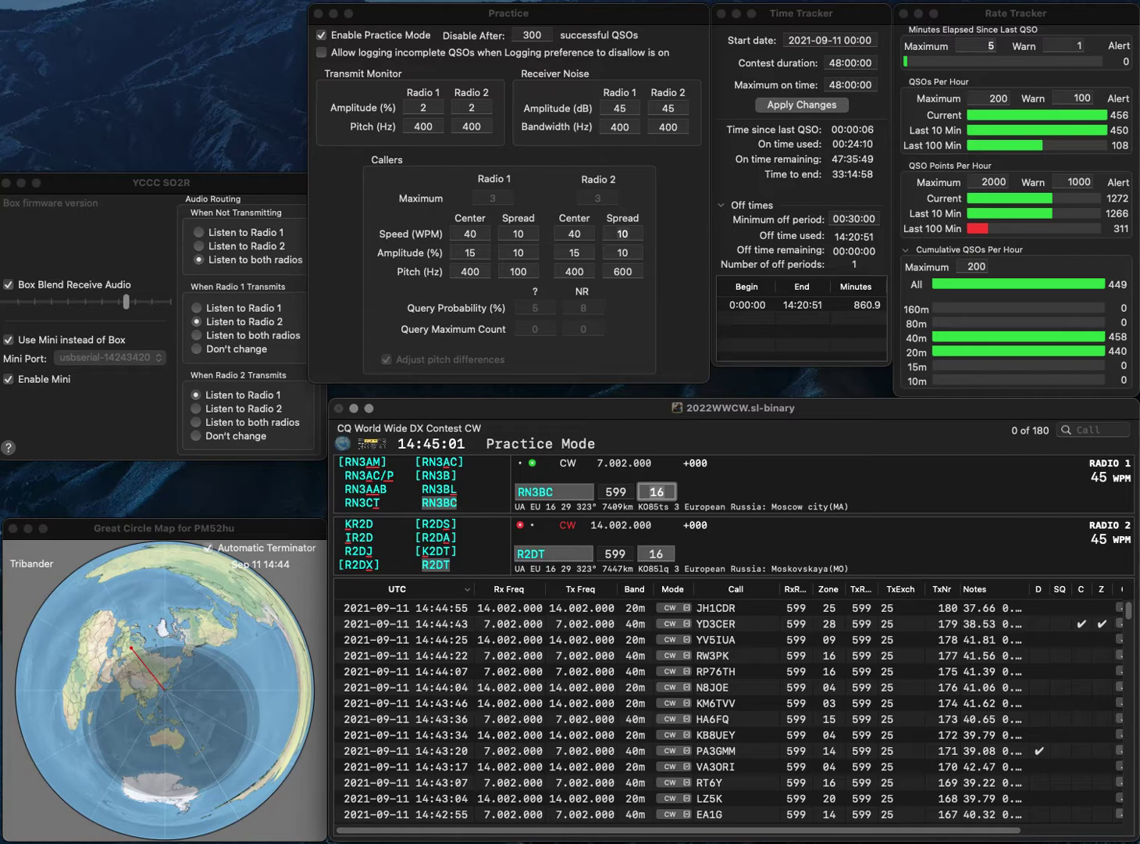
key("Return")
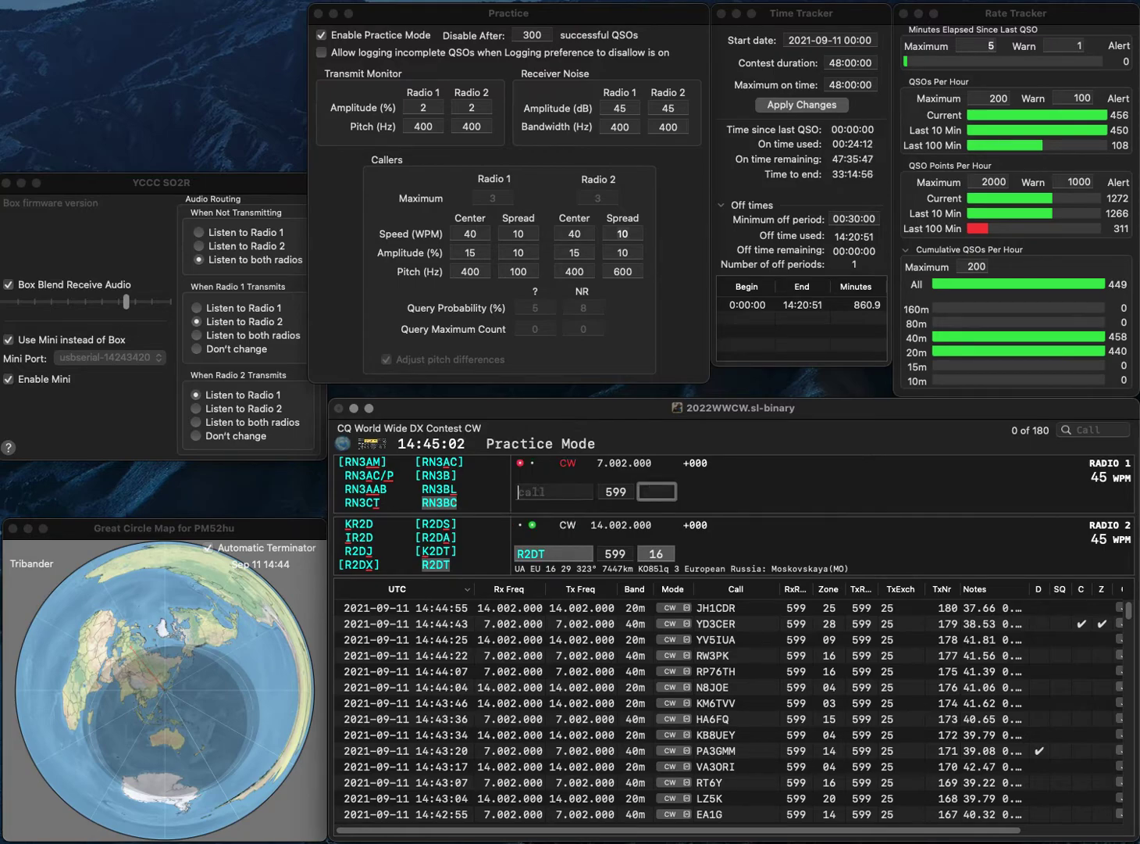
key("Return")
Enter R1CAA on Radio 1 and JA2ATE on Radio 2, and log both contacts
type("R1")
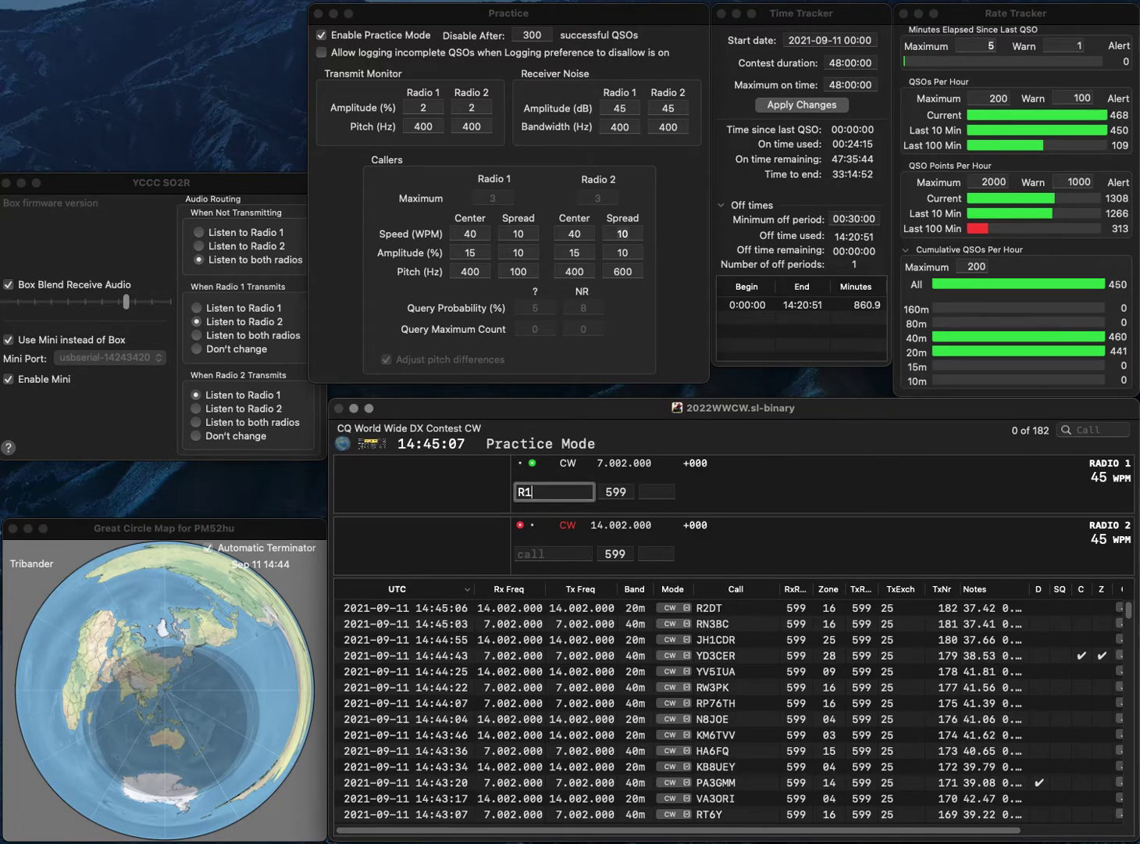
type("CAA")
key("Return")
type("JA2ATE")
key("Return")
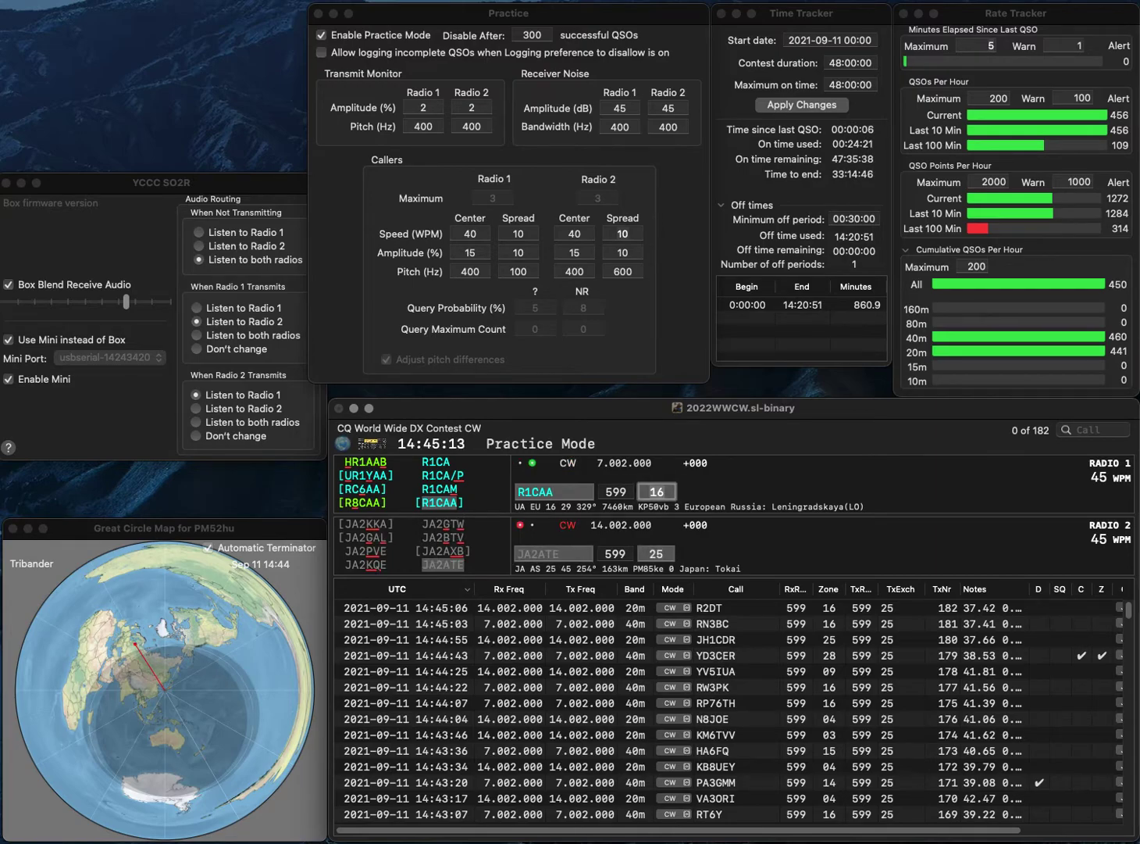
key("Return")
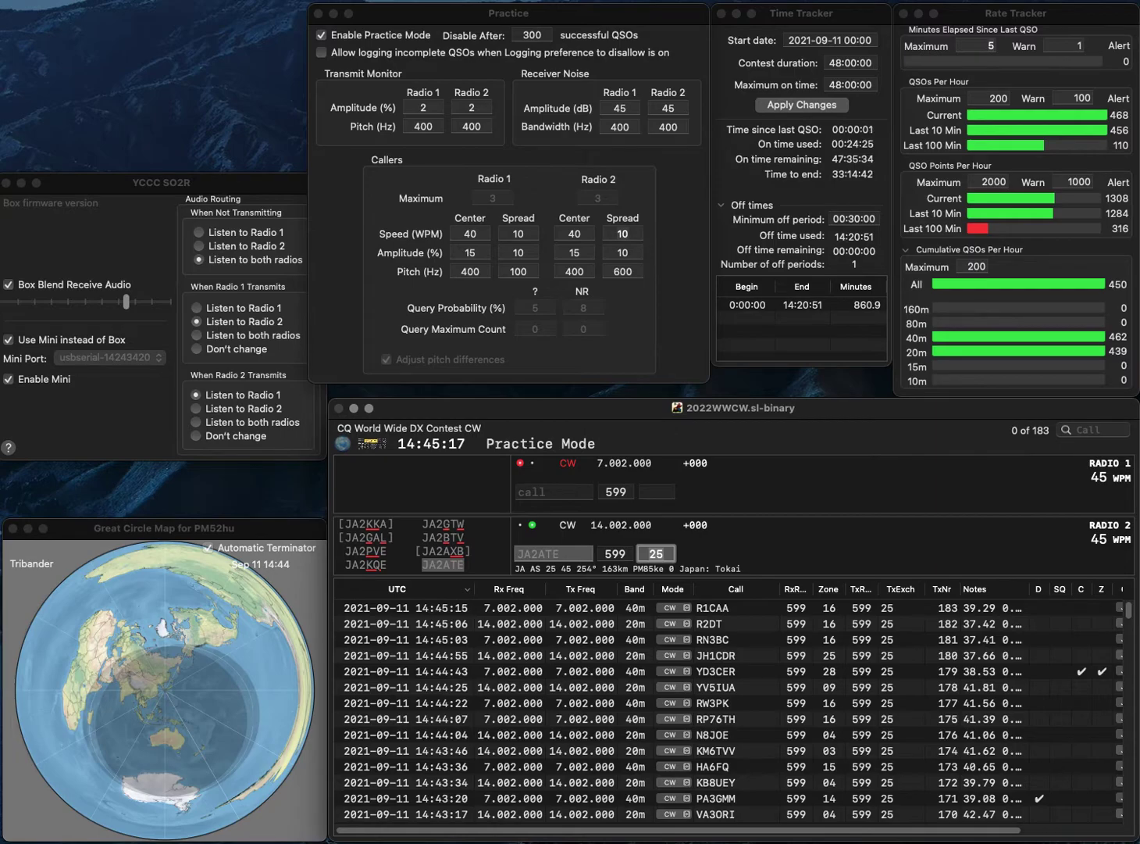
key("Return")
Enter the partial call 4F on Radio 1 and NT0Z on Radio 2, sending NT0Z the exchange
type("4F")
key("Return")
type("0Z")
left_click(517, 553)
type("NT")
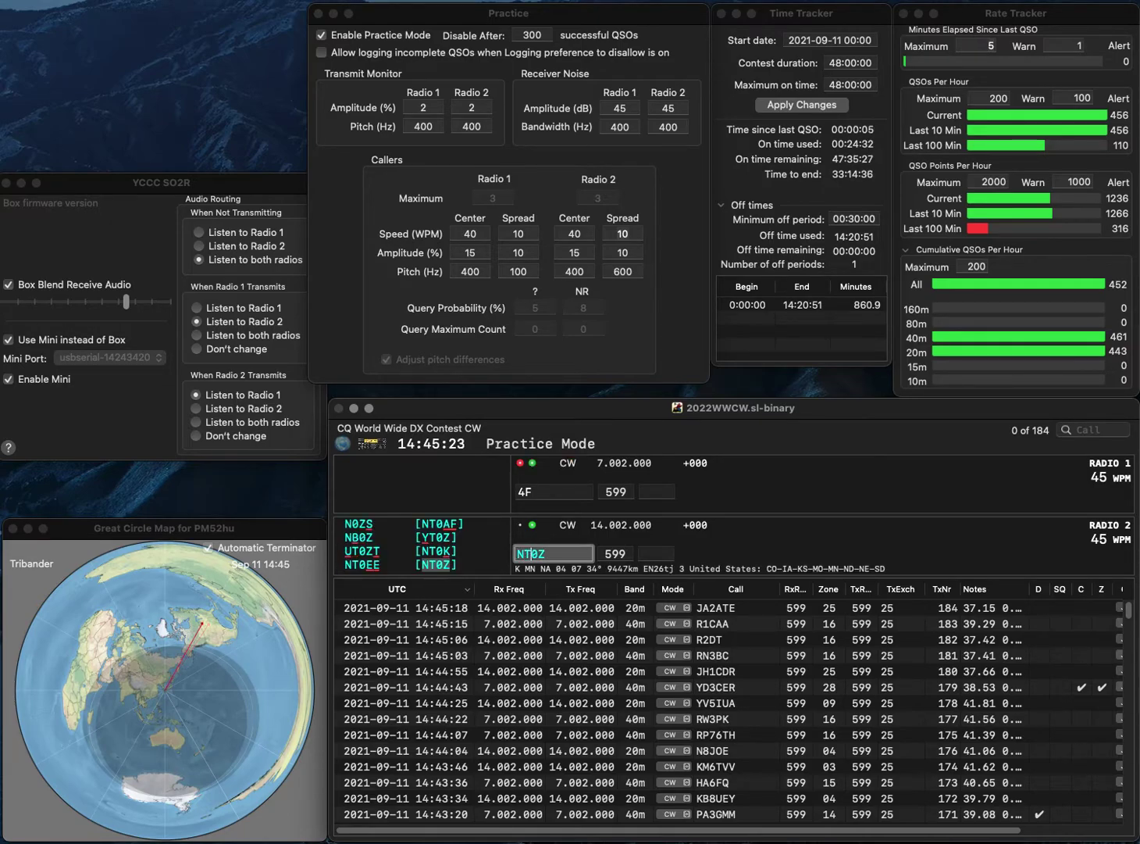
key("Return")
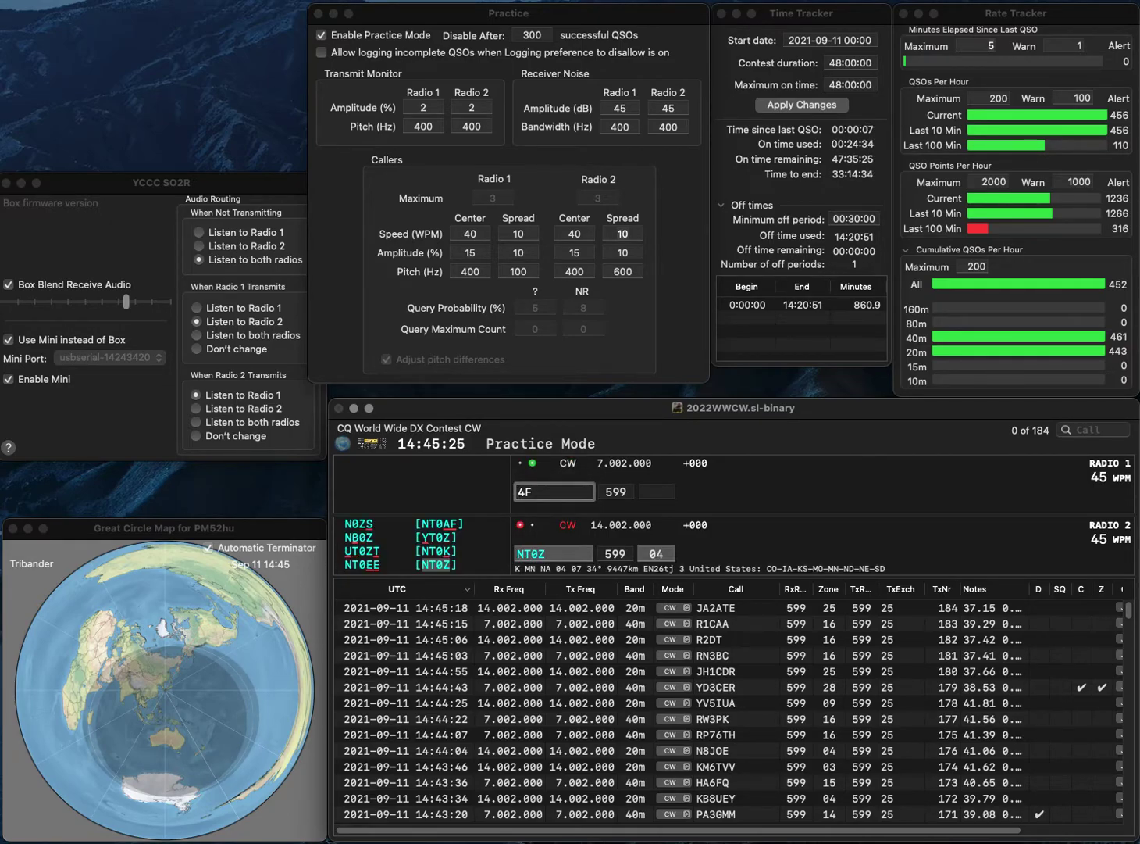
type("G")
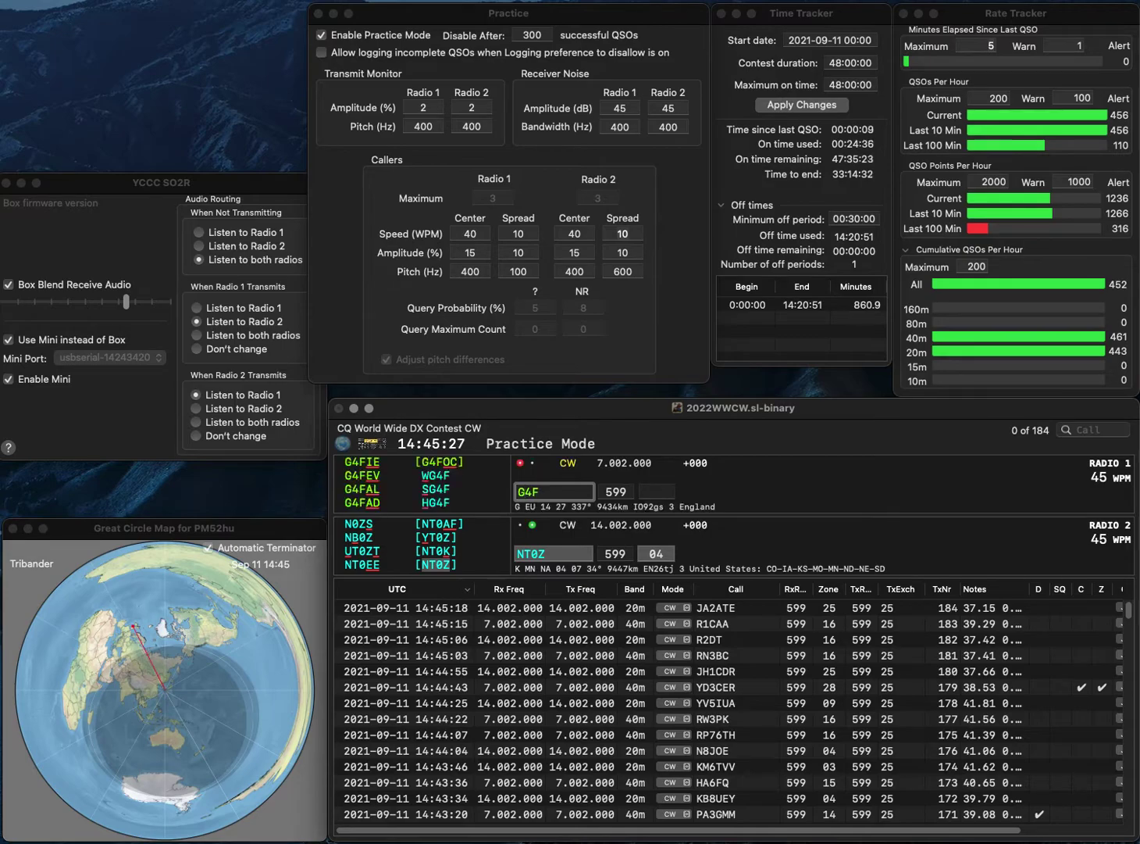
key("Return")
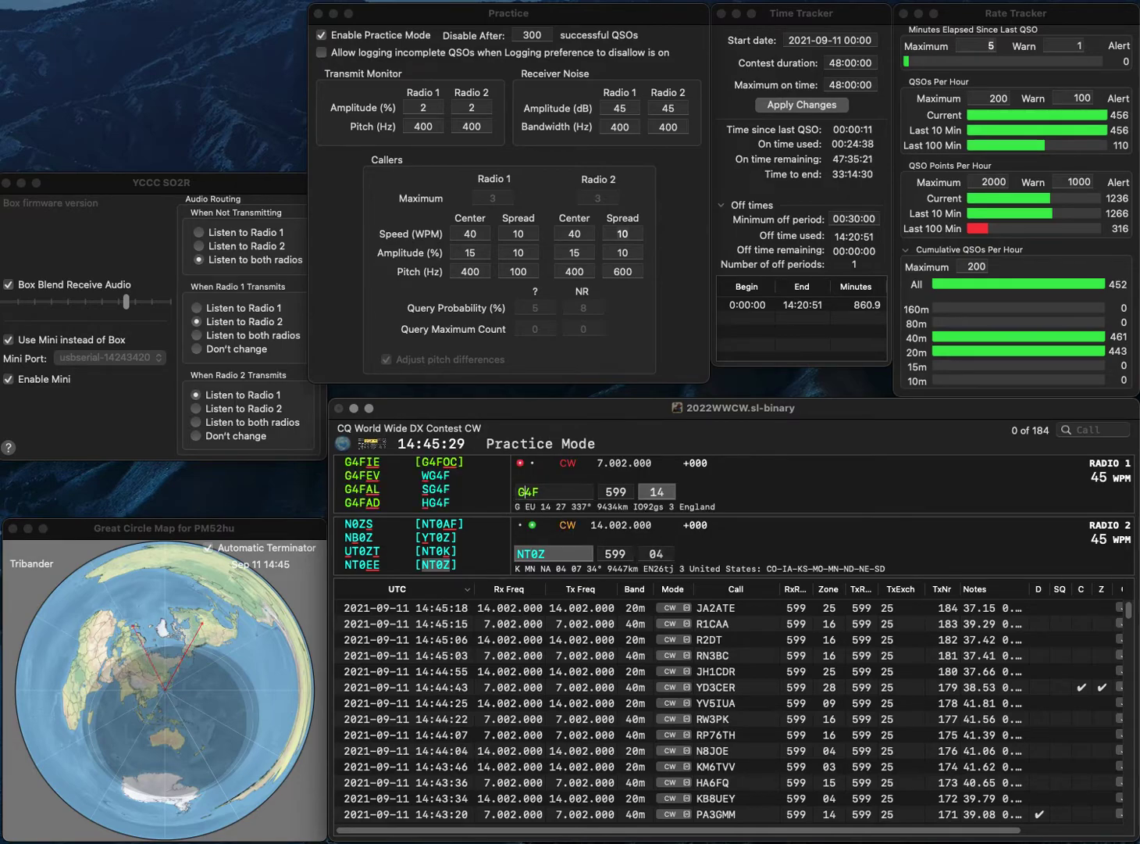
key("Delete")
key("Delete")
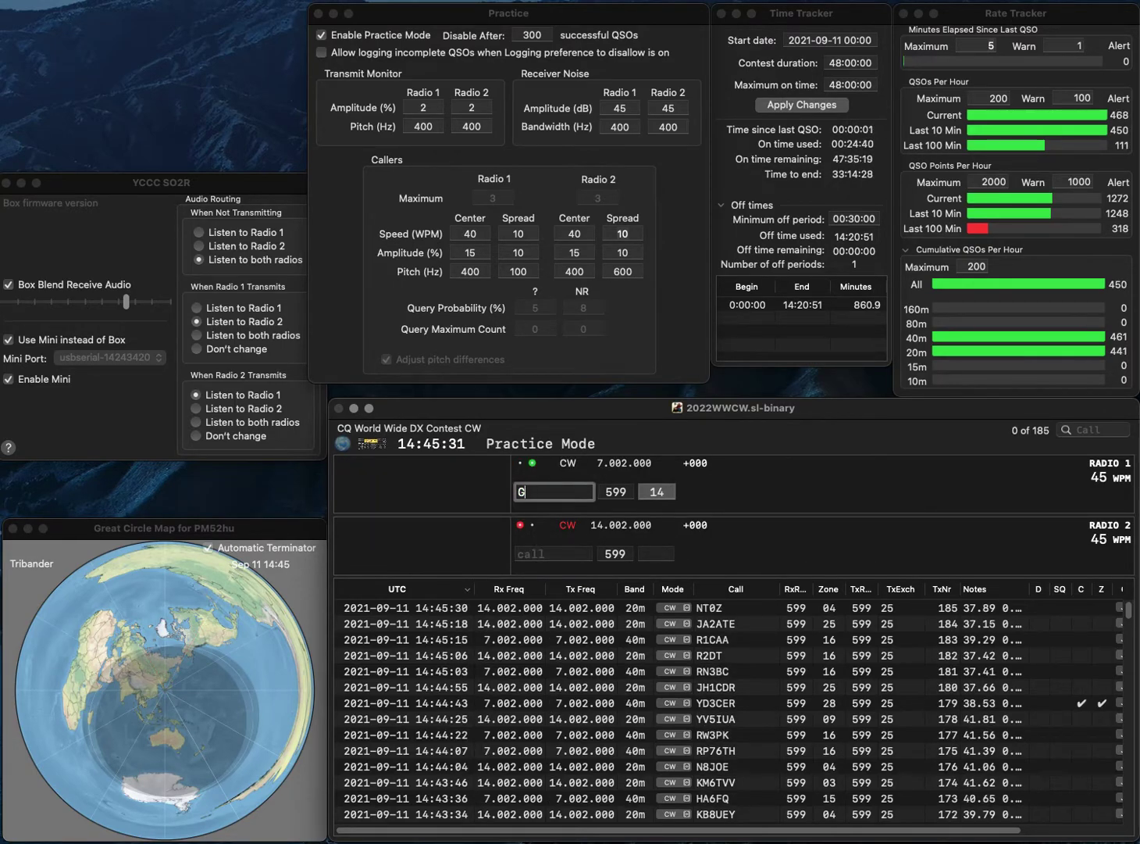
type("4HVF")
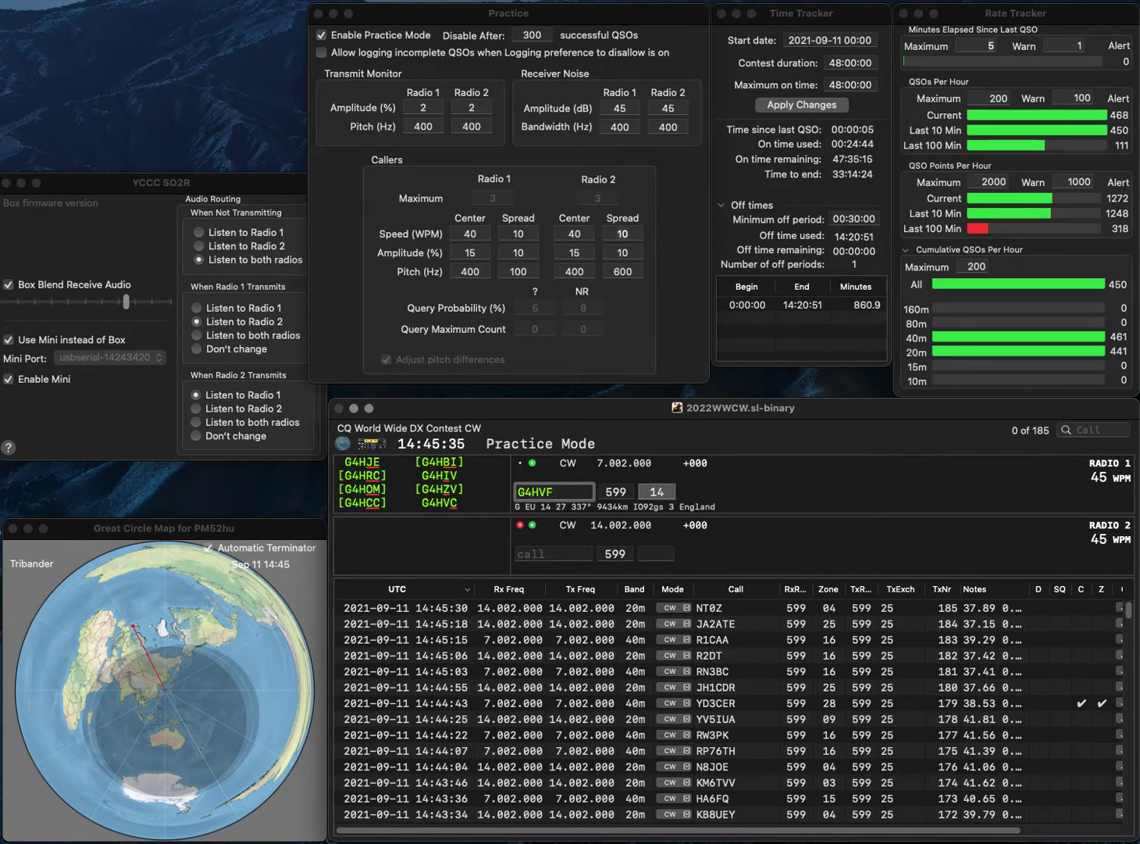
key("Return")
type("GRC")
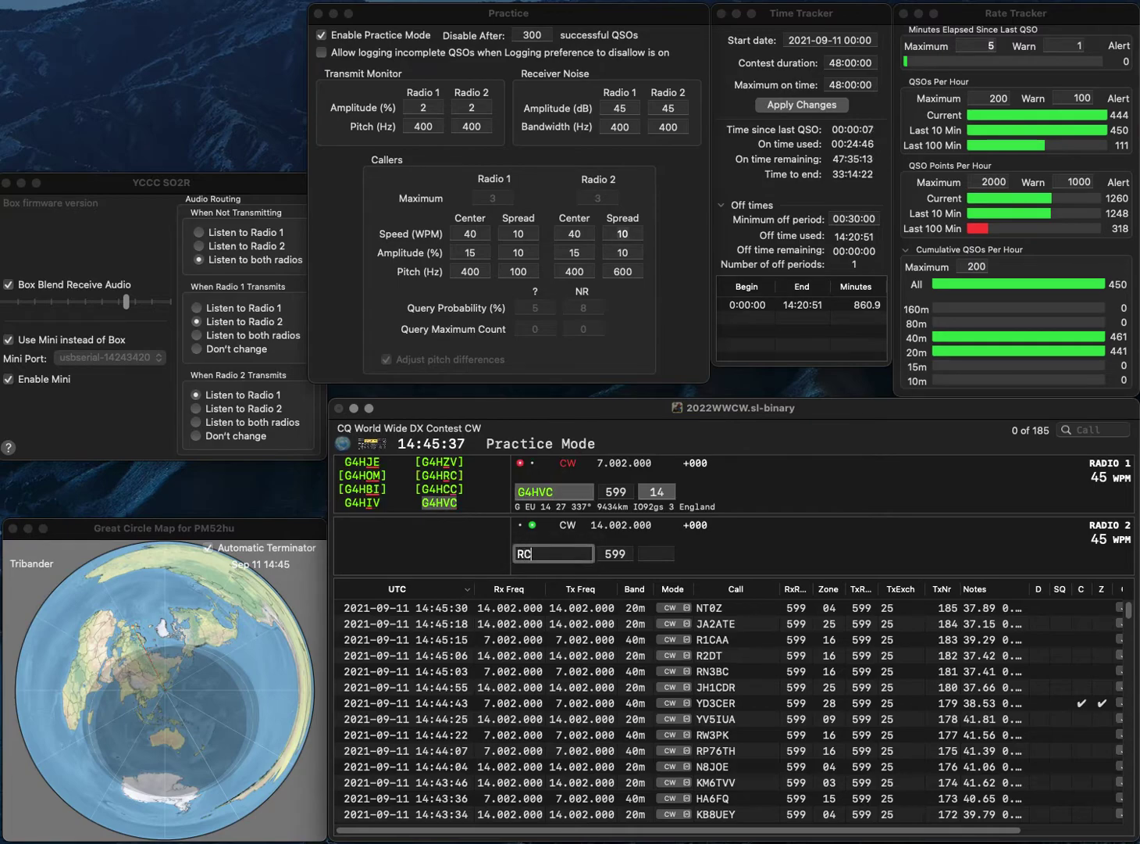
key("Up")
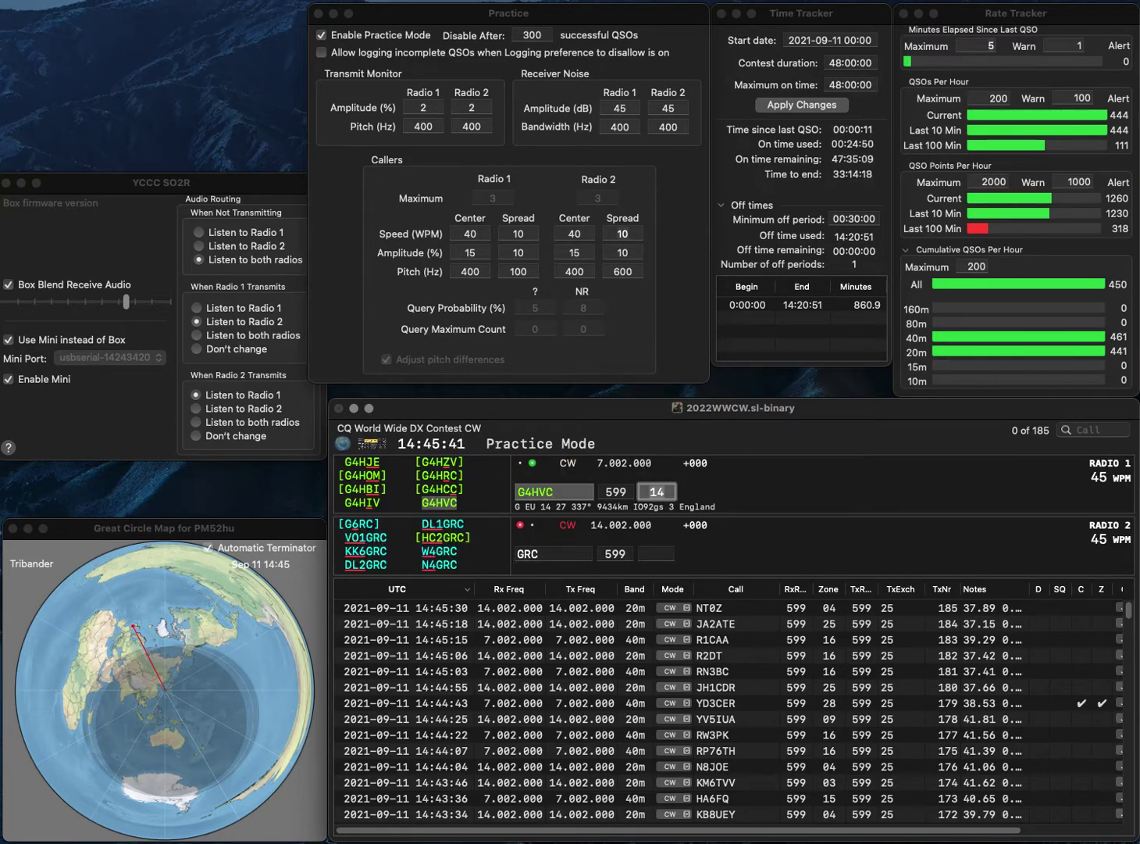
left_click(524, 552)
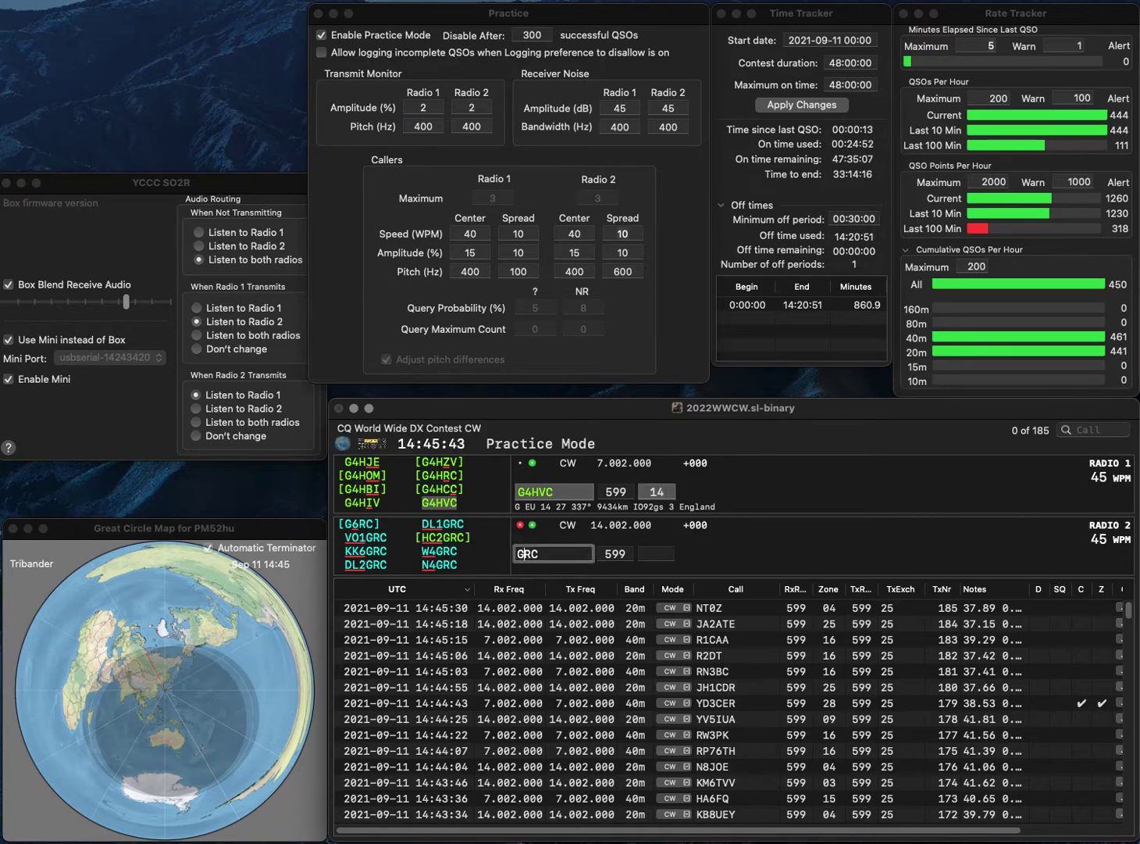
key("Return")
left_click(518, 553)
type("K7")
key("Delete")
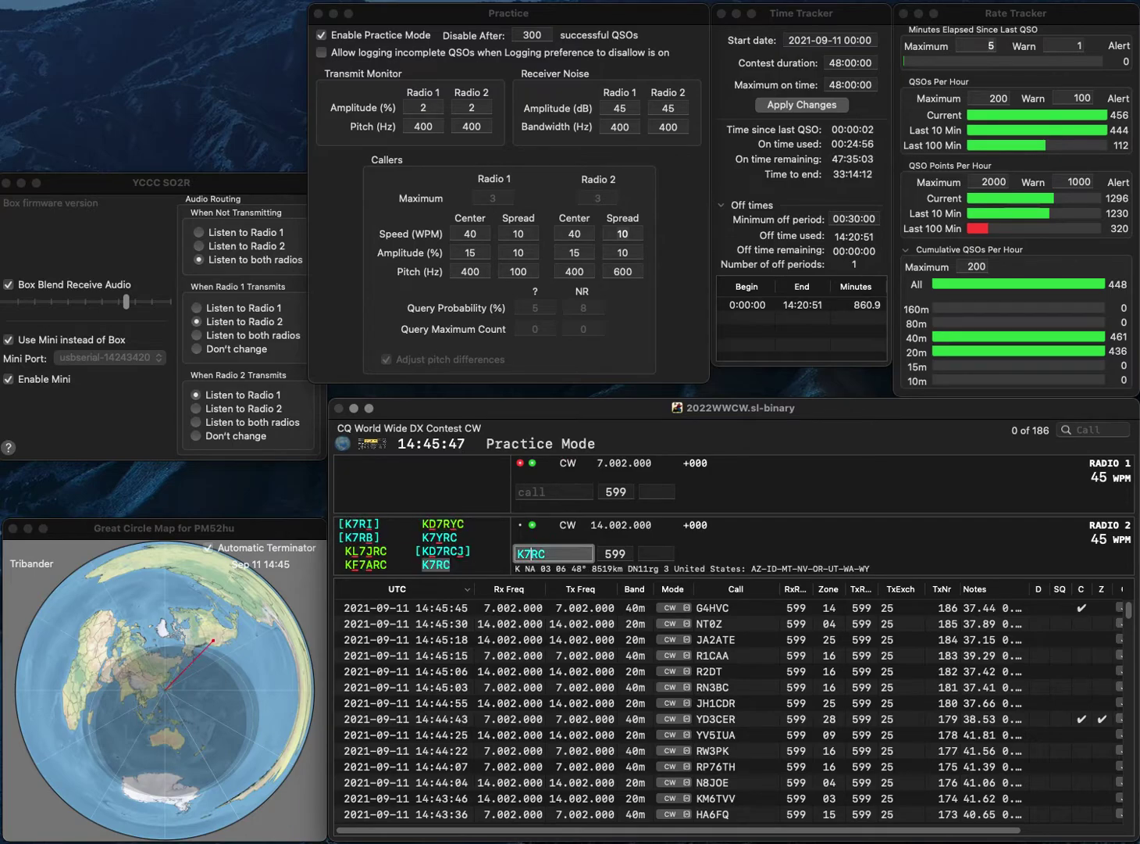
Send K7RC the exchange on Radio 2, enter LA9LMA on Radio 1, and log both contacts
key("Return")
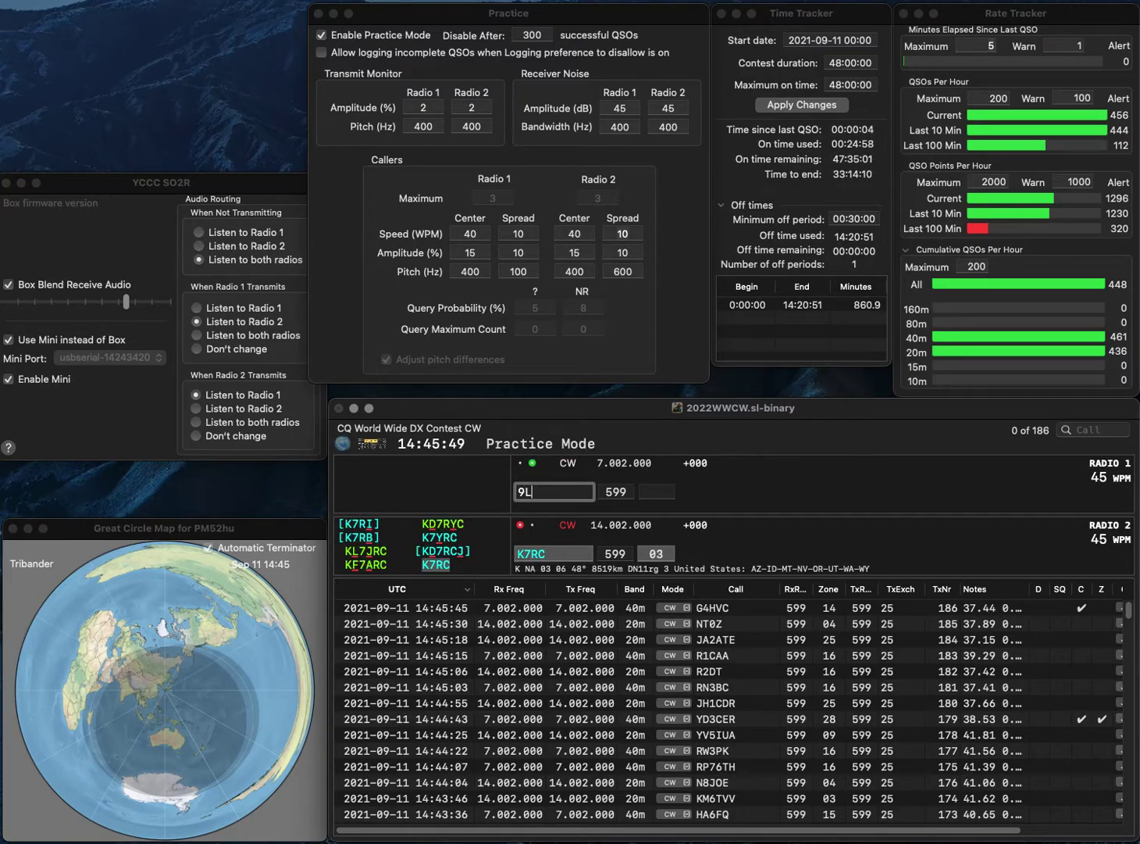
type("9LMA")
key("Home")
type("LA")
key("Return")
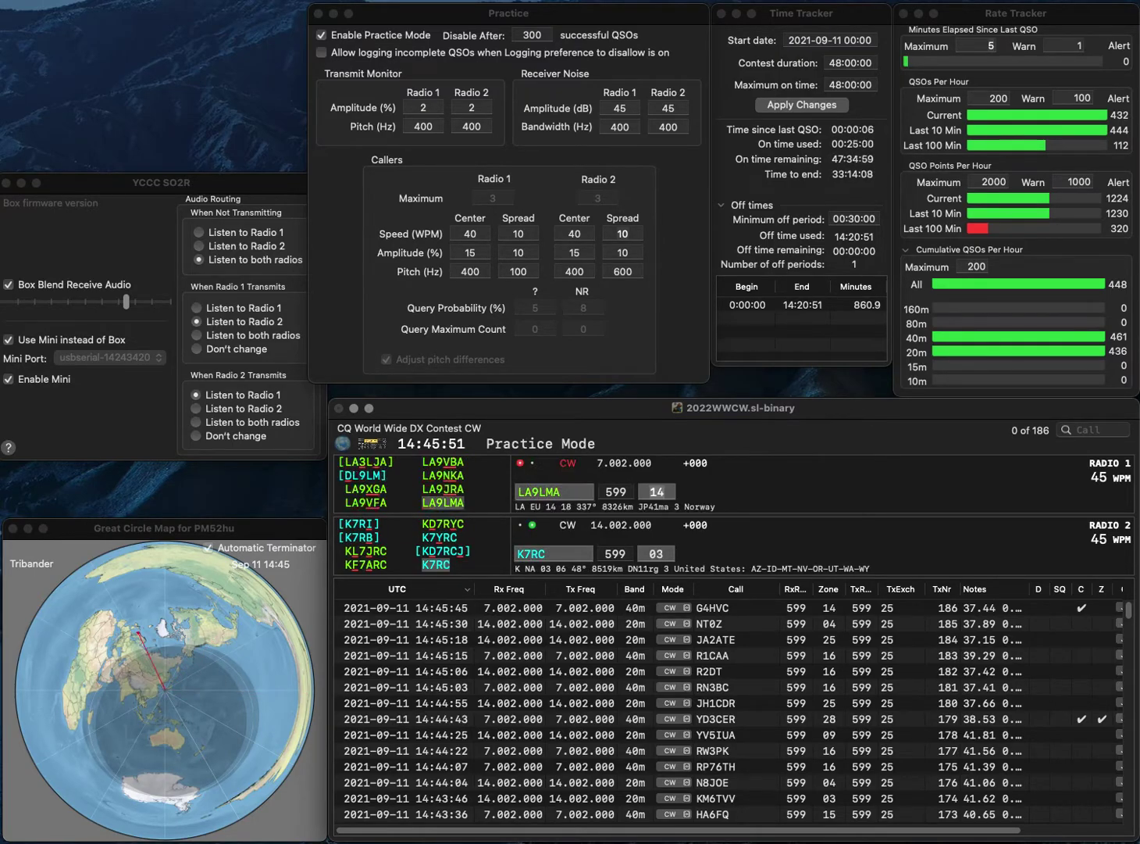
key("Return")
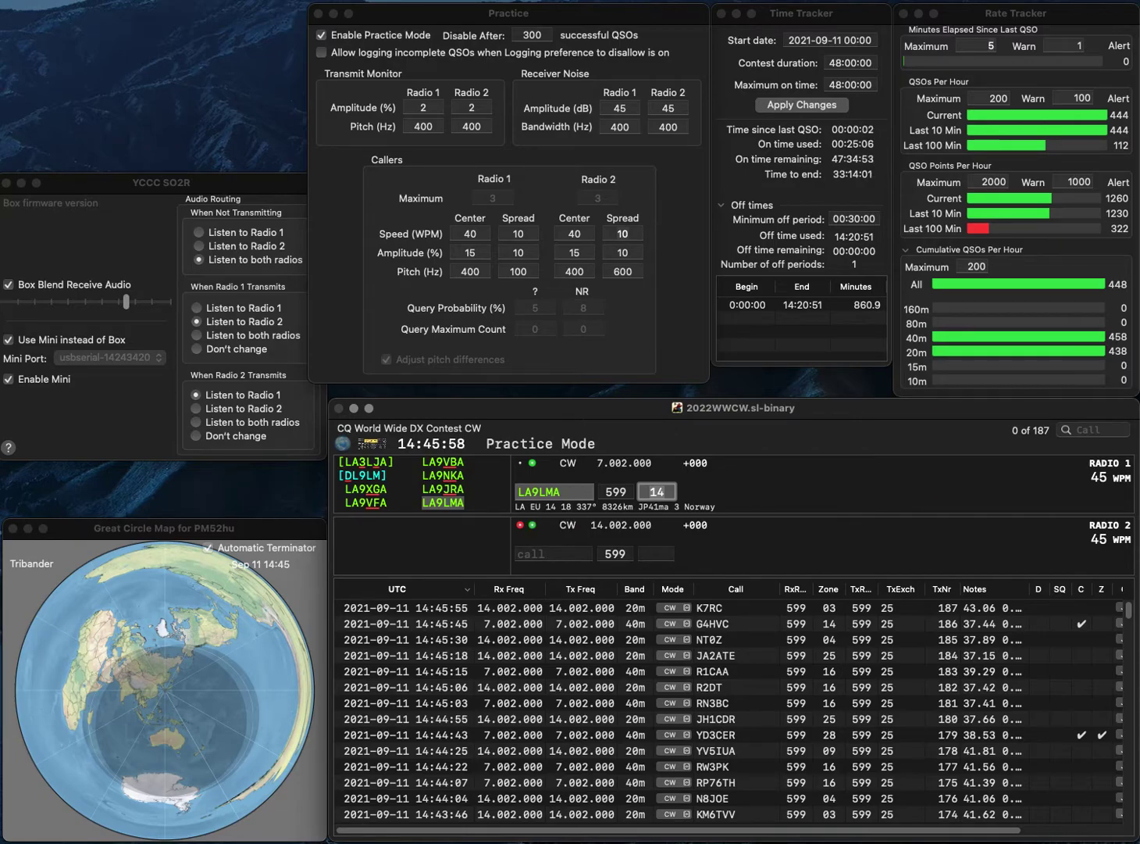
key("Return")
Enter DH4JQ on Radio 2 and W1SIP on Radio 1, and log both contacts
type("DH4JQ")
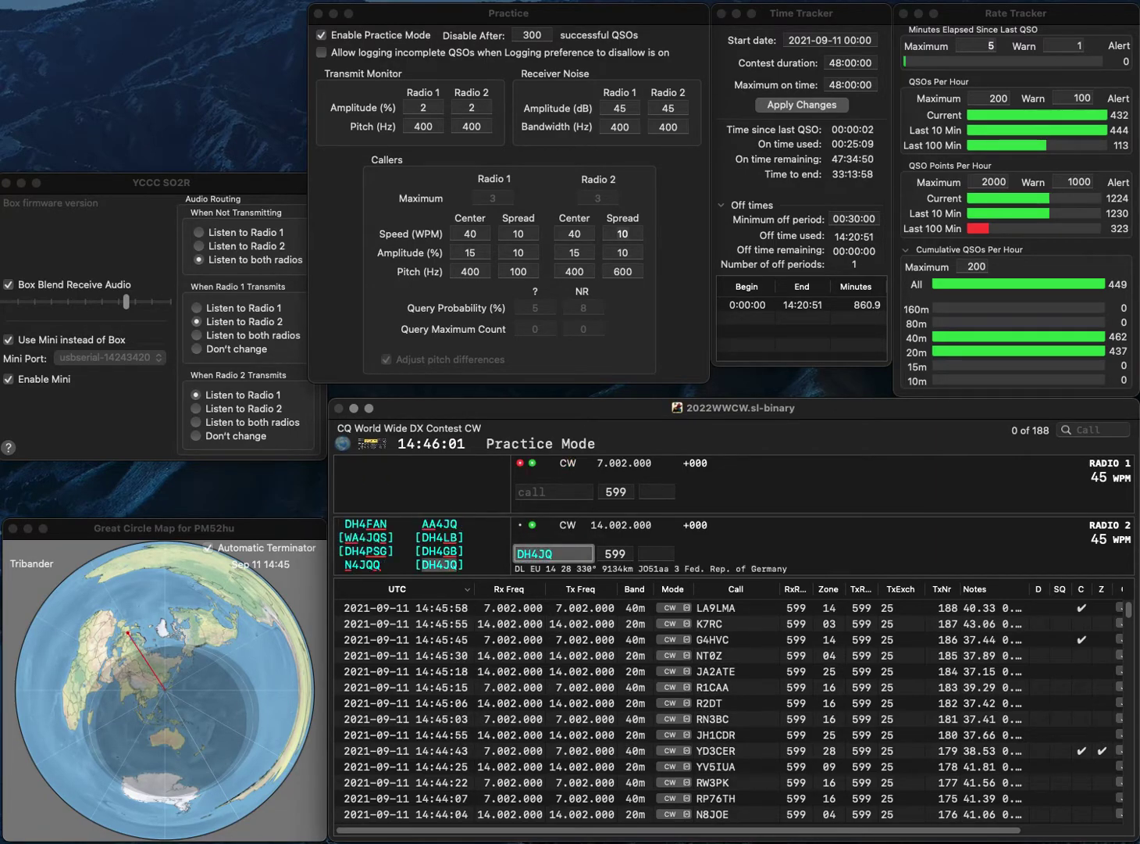
key("Return")
type("W1")
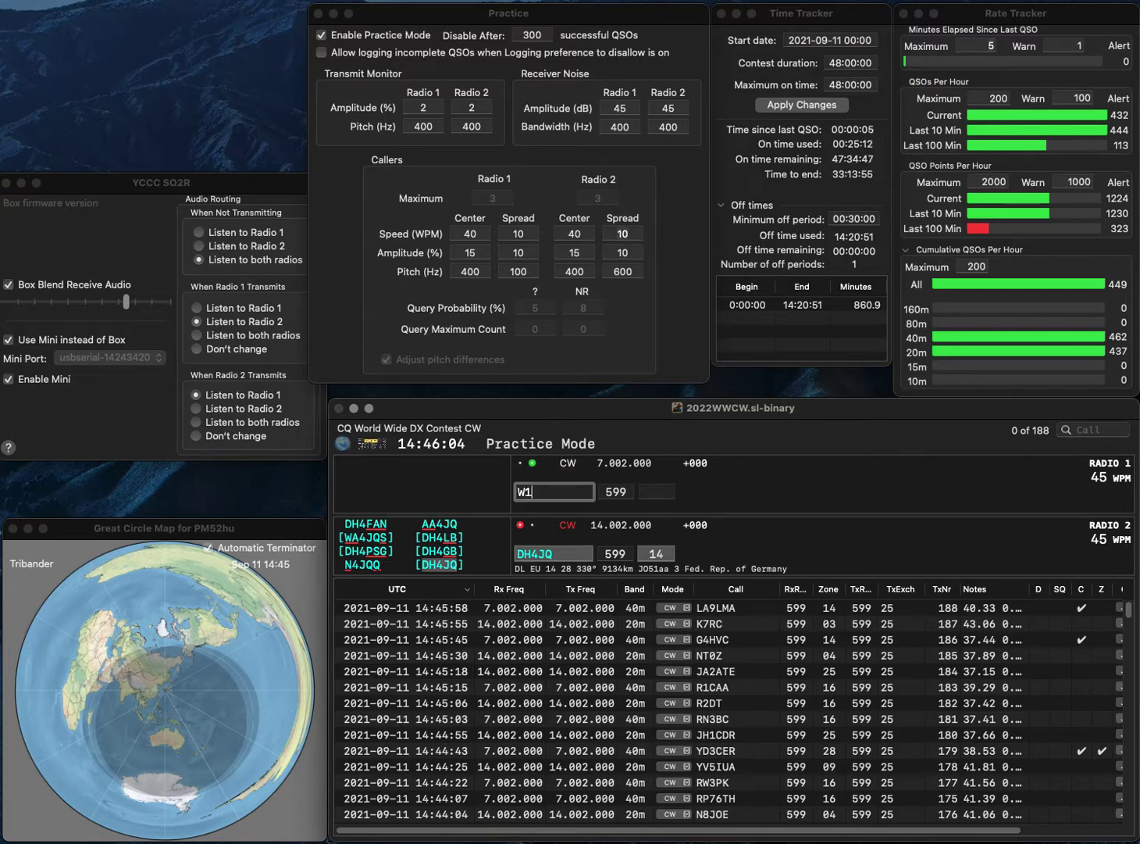
type("SIP")
key("Return")
key("Tab")
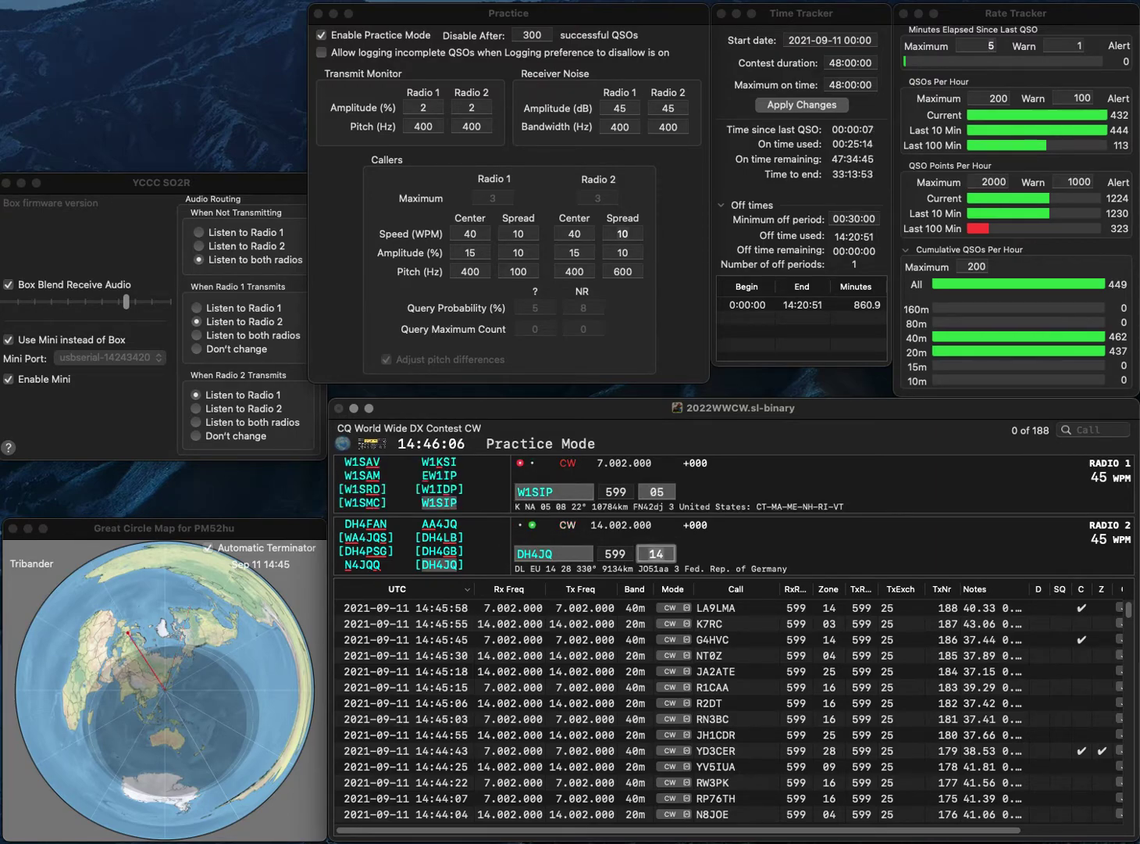
key("Return")
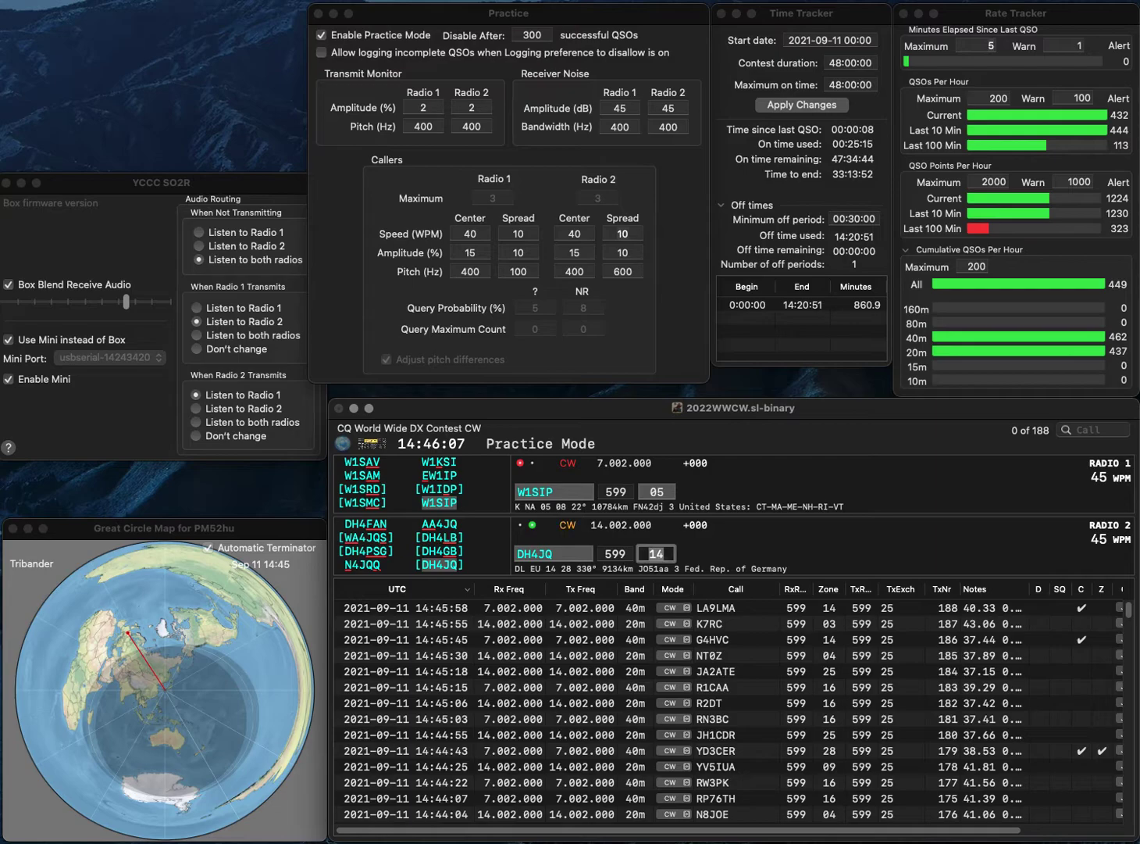
key("Return")
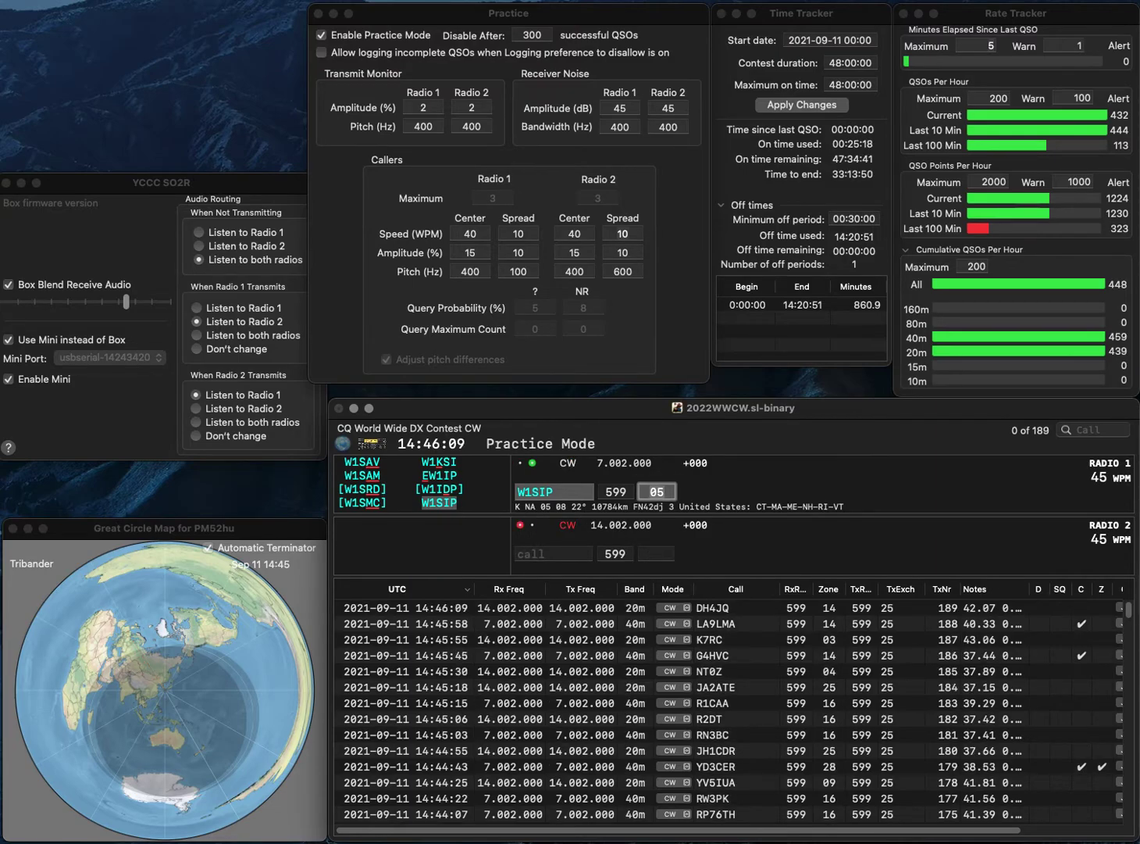
key("Return")
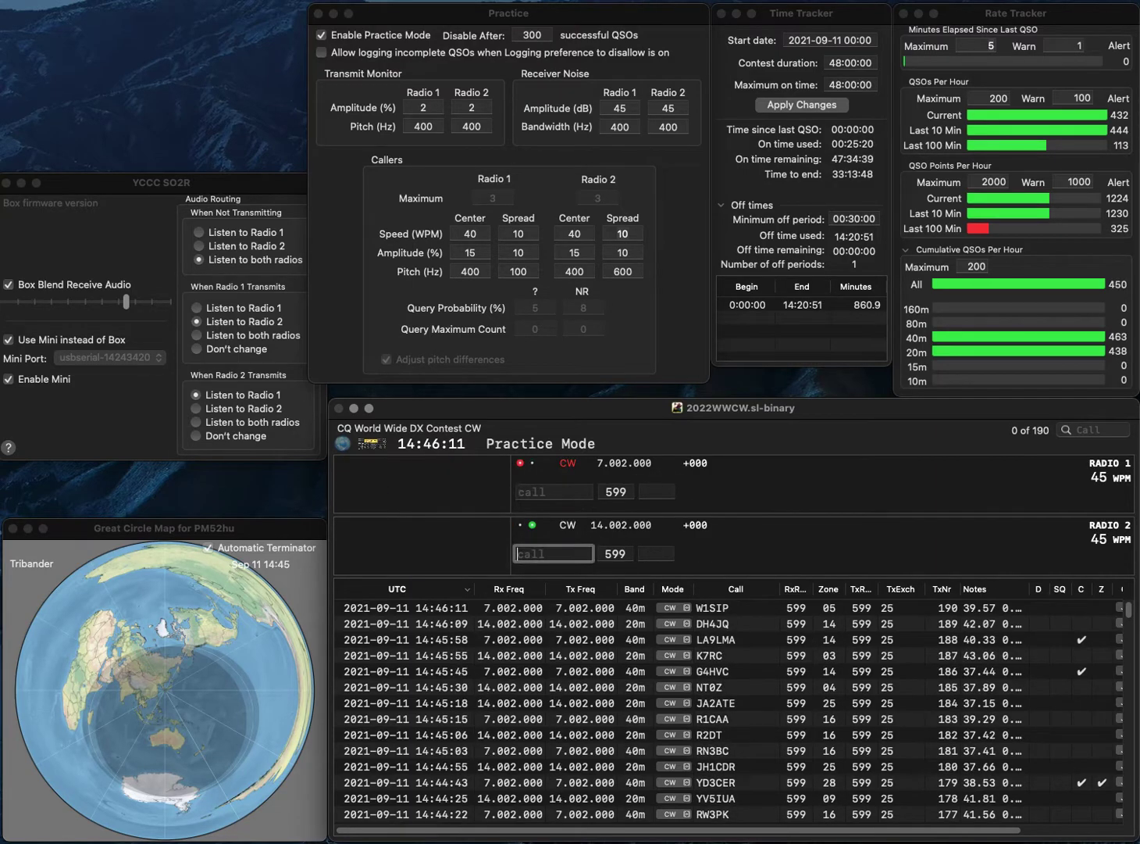
type("VA3PGL")
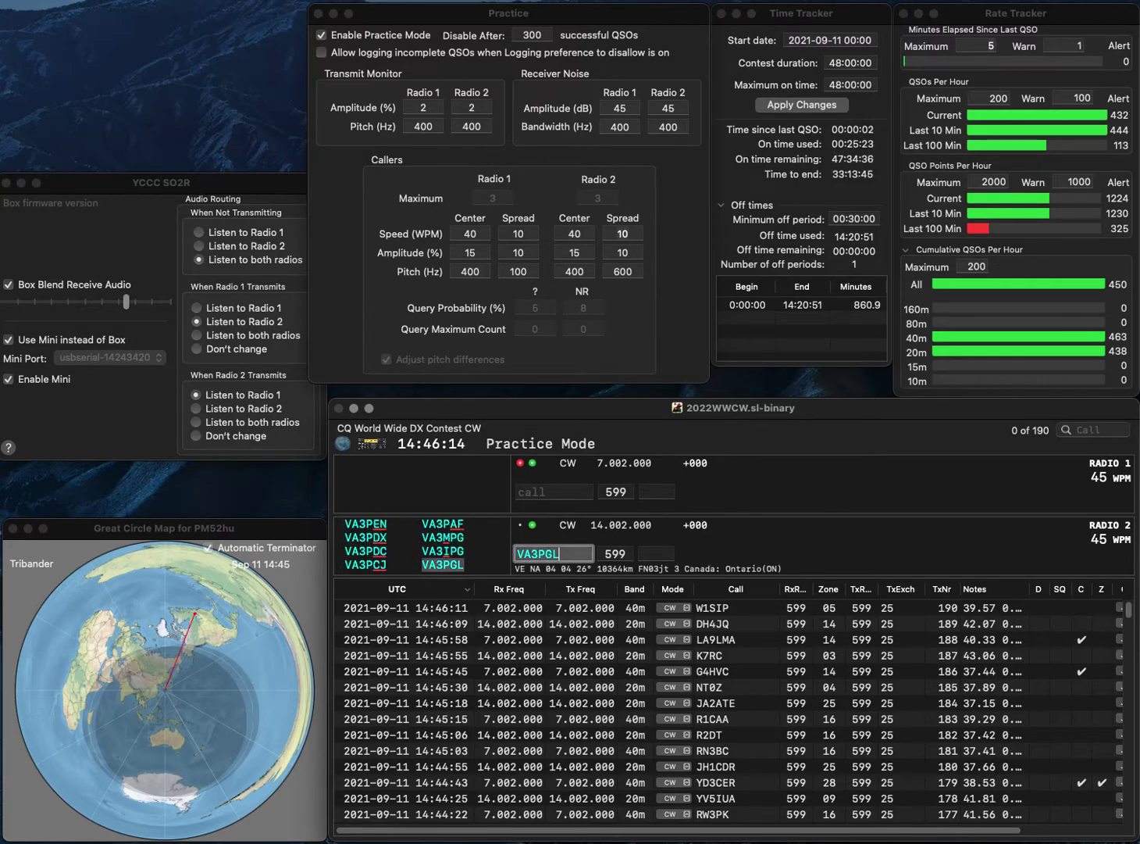
key("Return")
type("O")
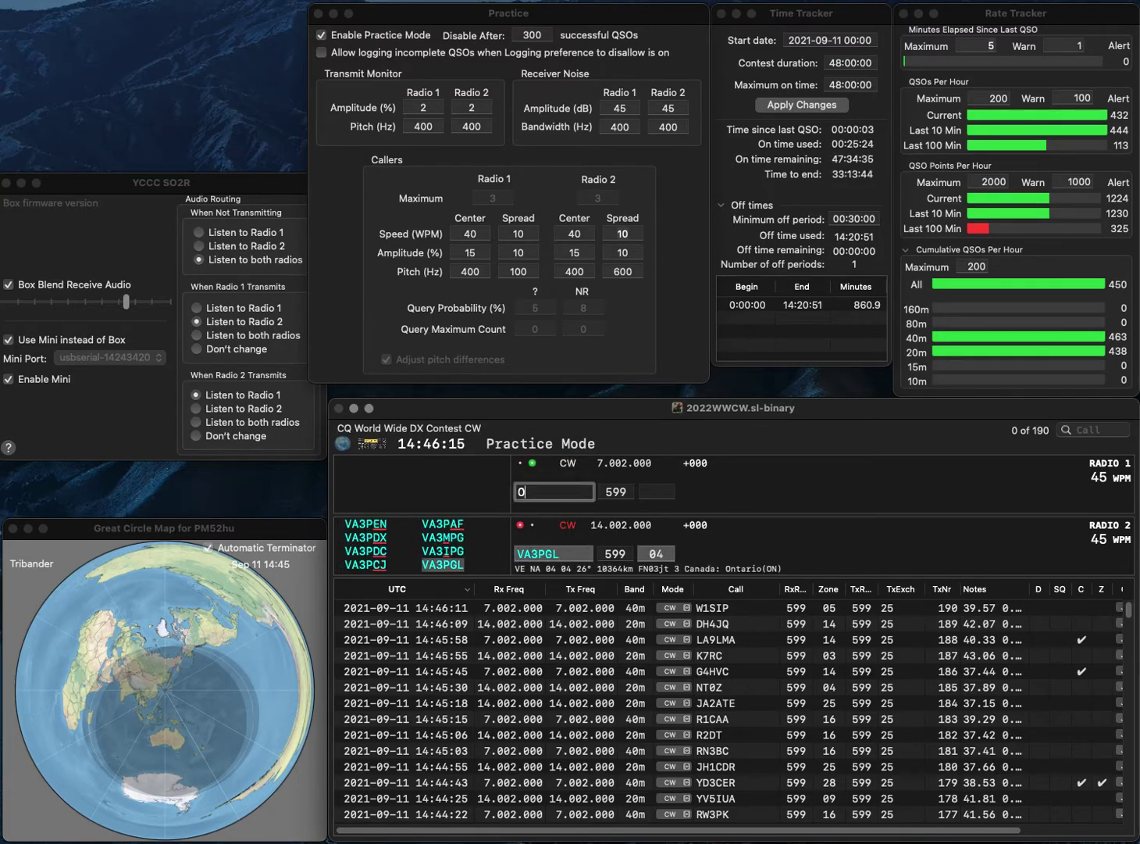
type("K2NAJ")
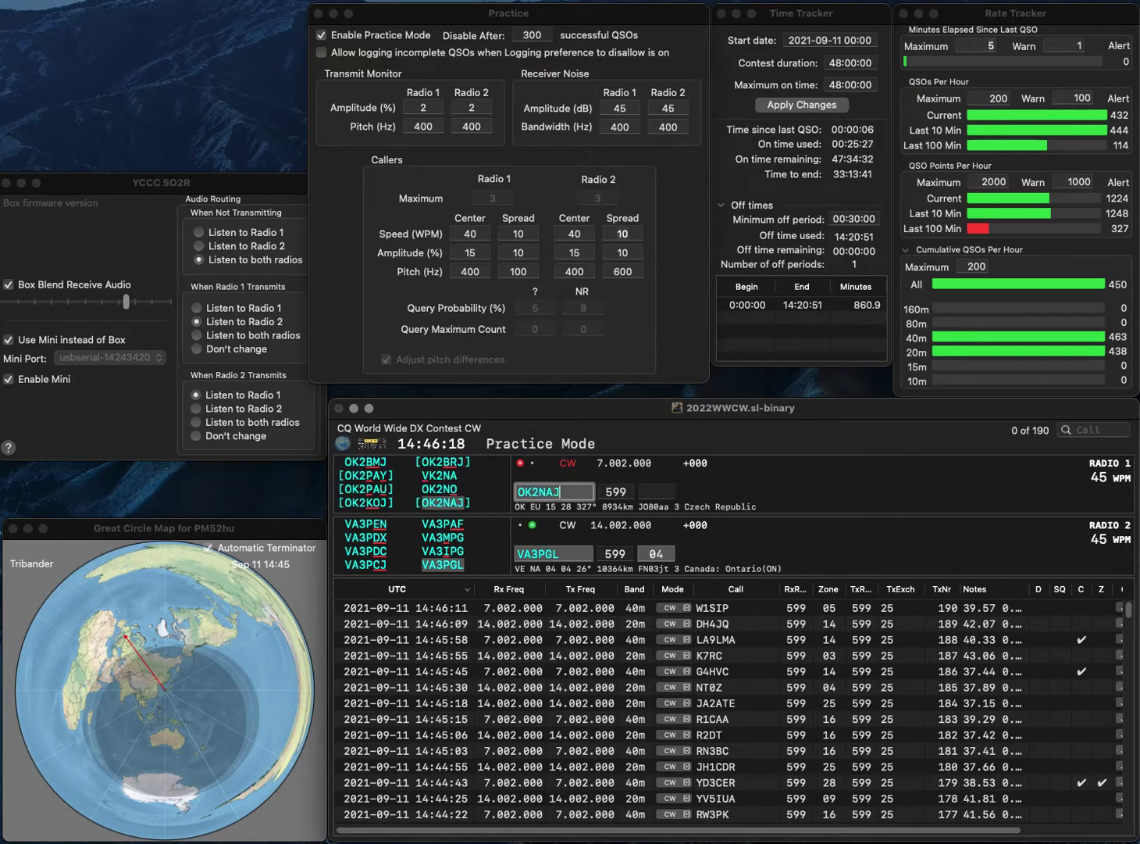
key("Return")
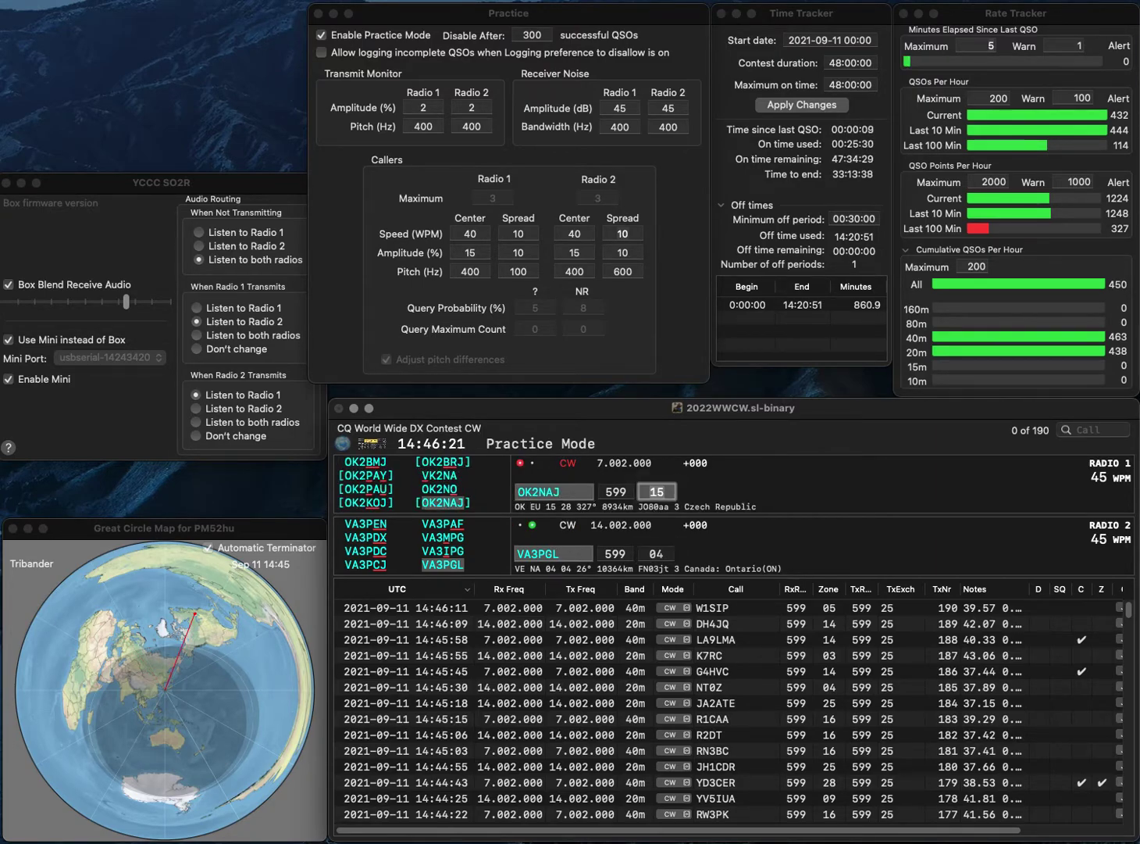
key("Down")
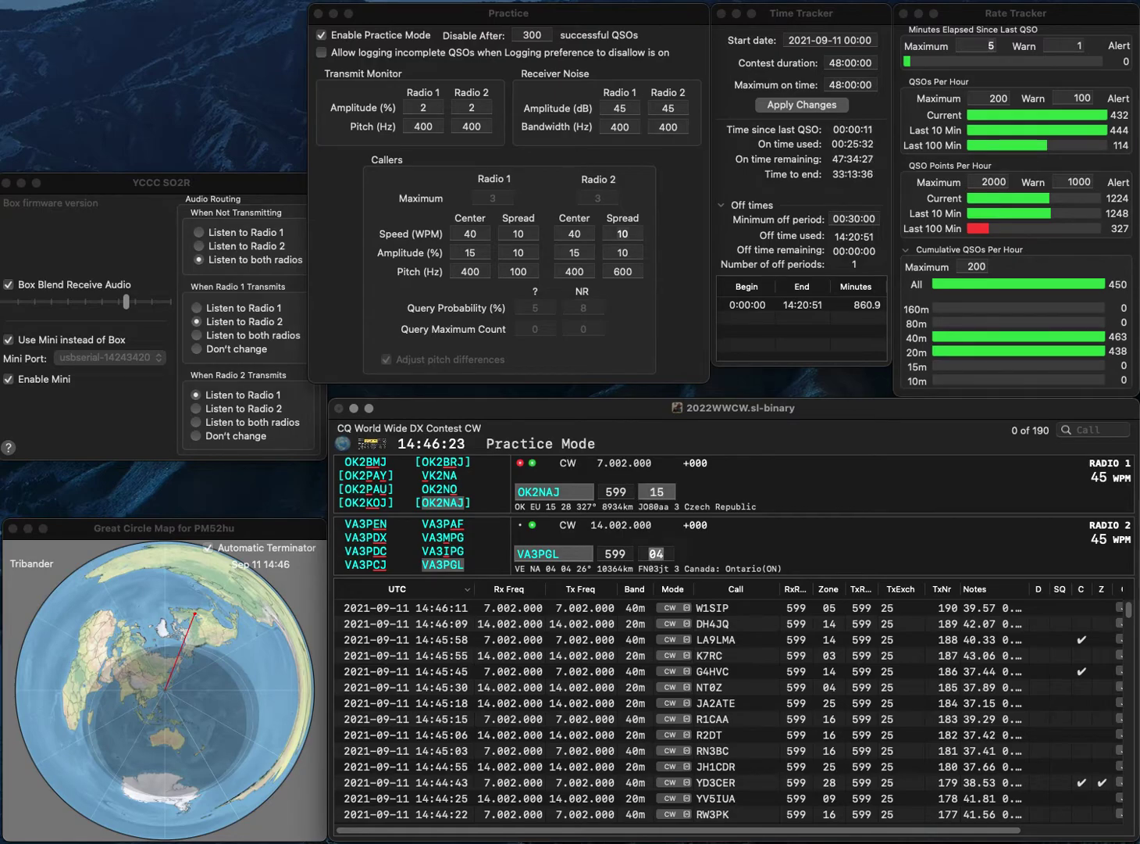
key("Return")
key("Down")
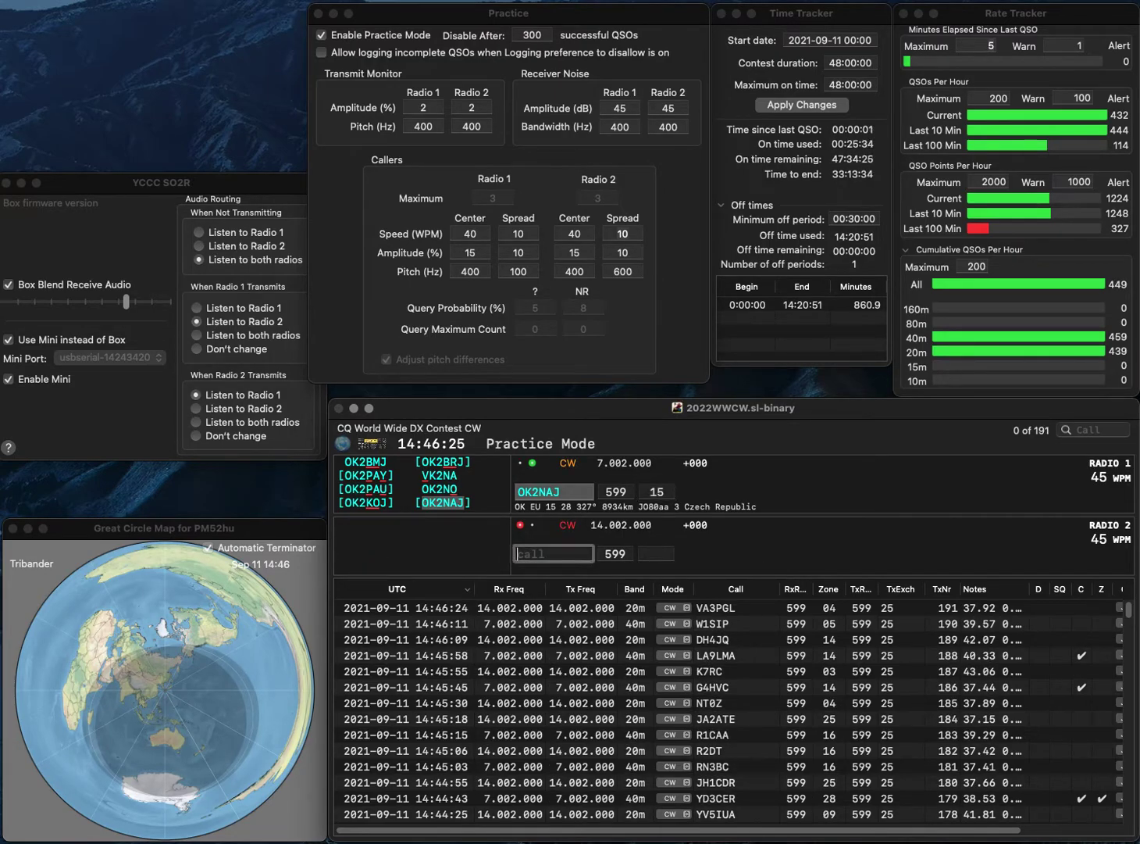
key("Return")
type("ES4QR")
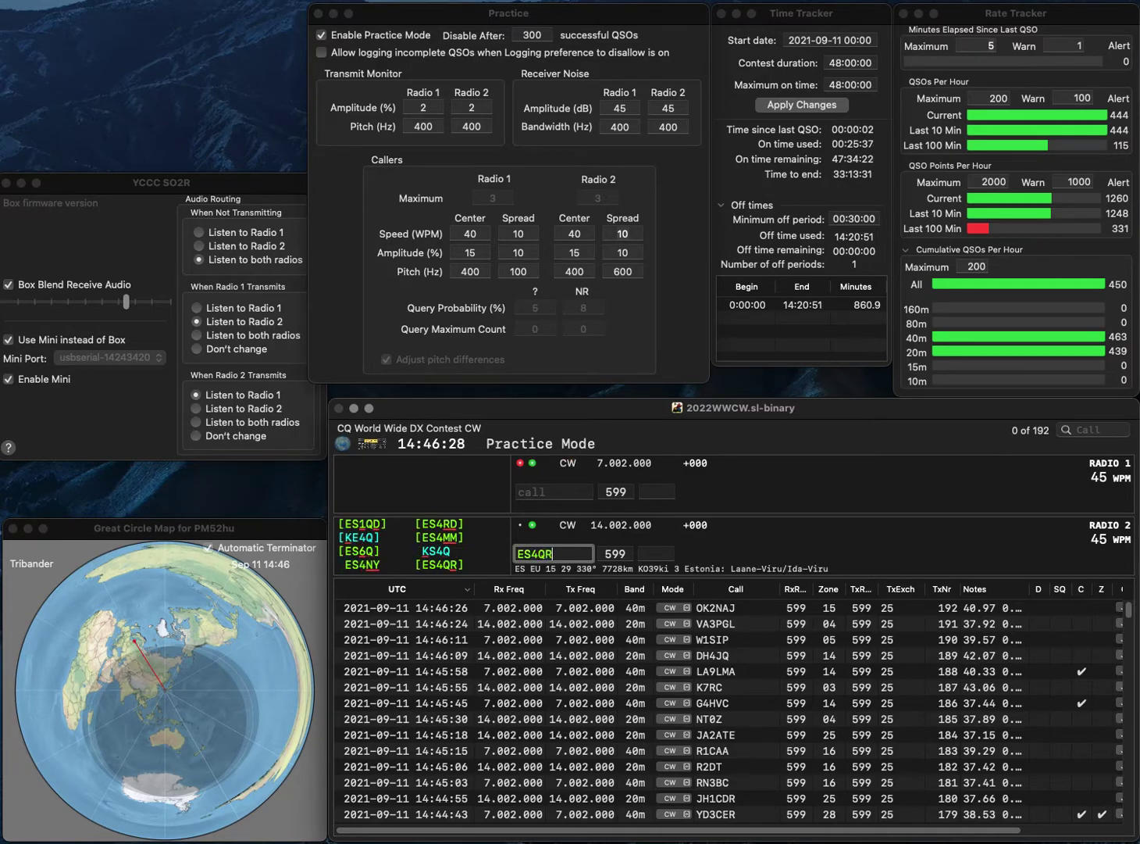
key("Return")
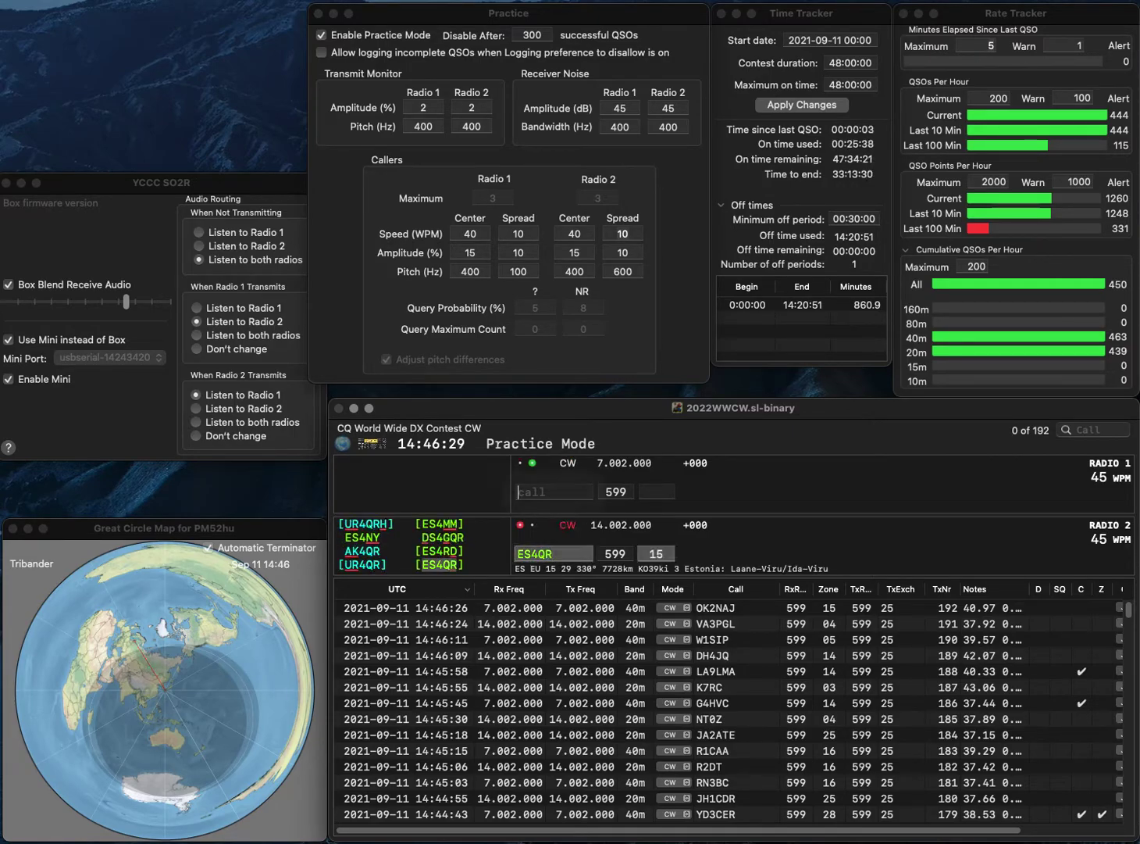
type("J4REM")
key("Home")
key("Delete")
type("W")
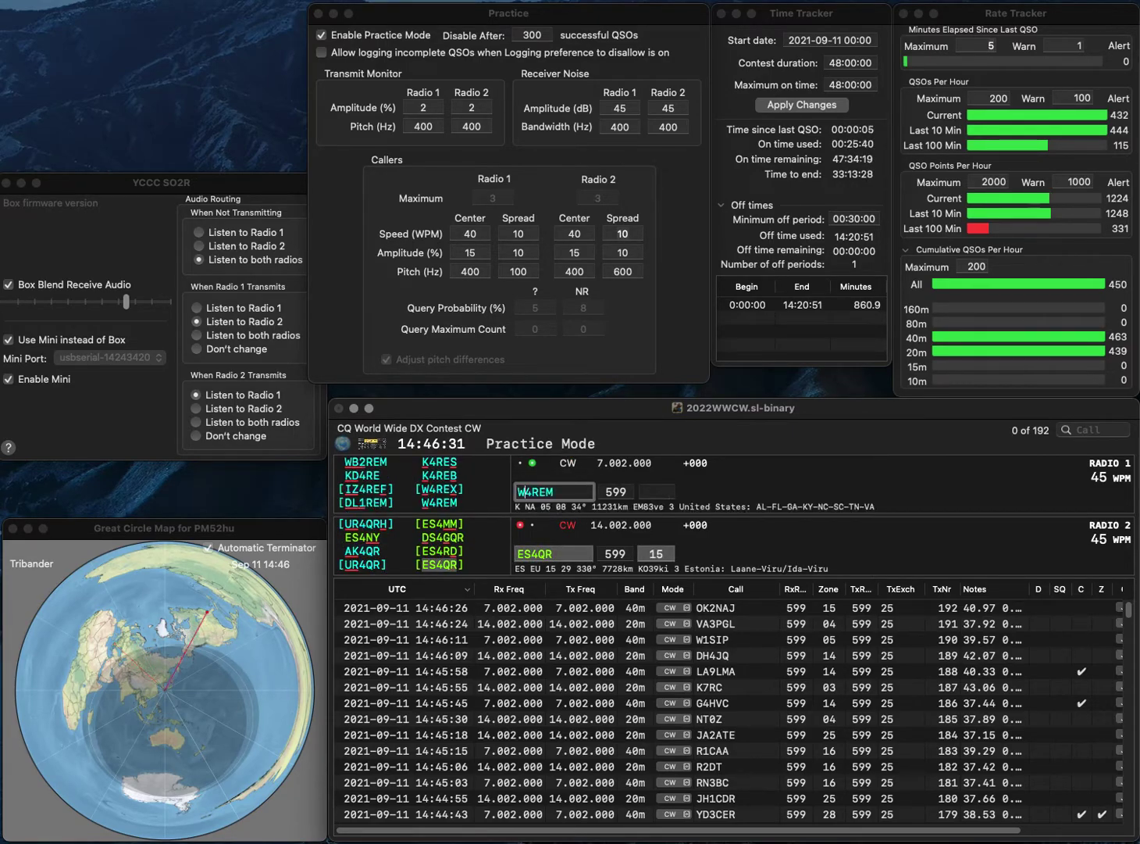
key("Return")
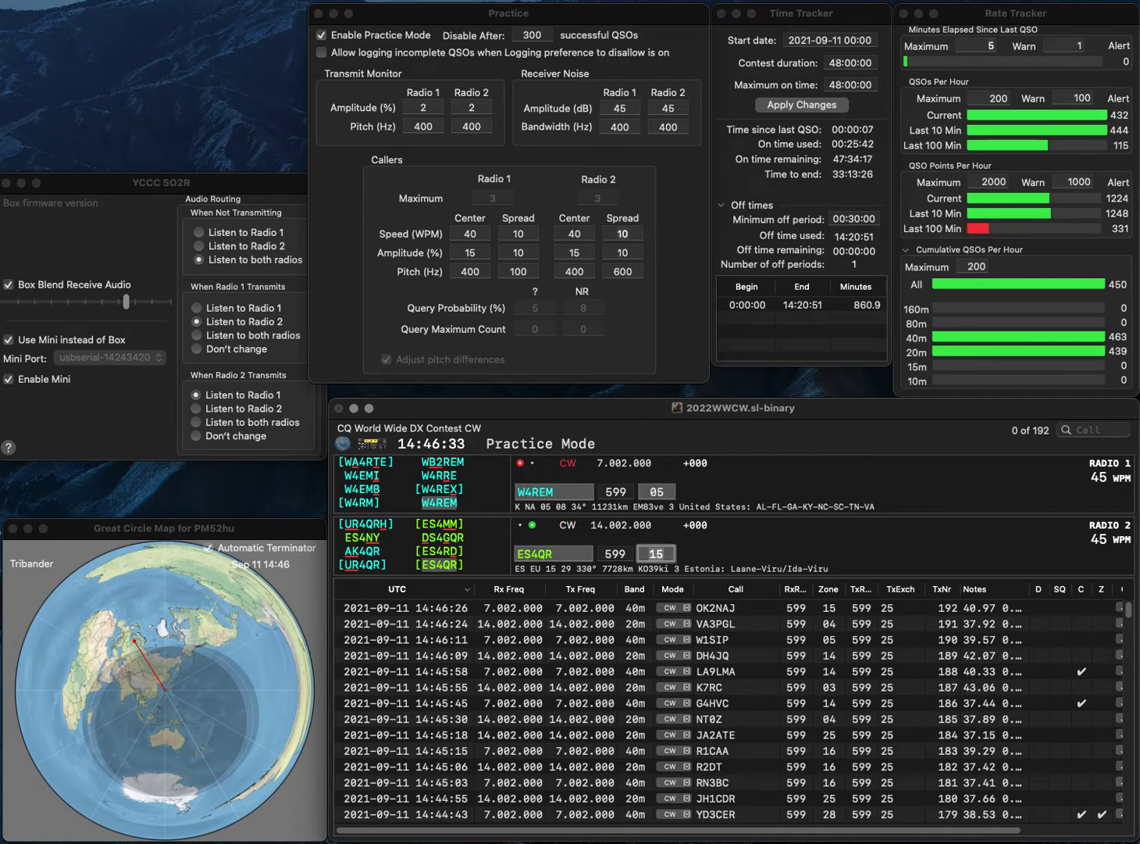
key("Return")
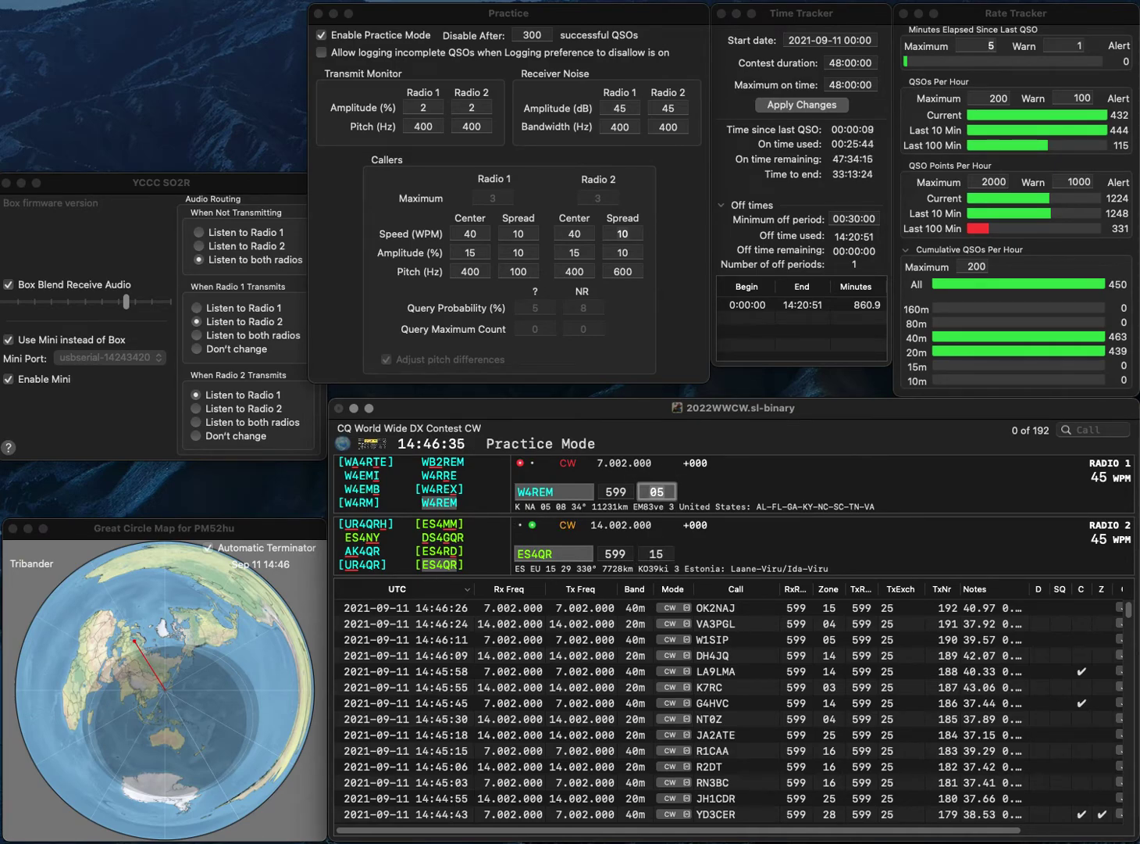
key("Return")
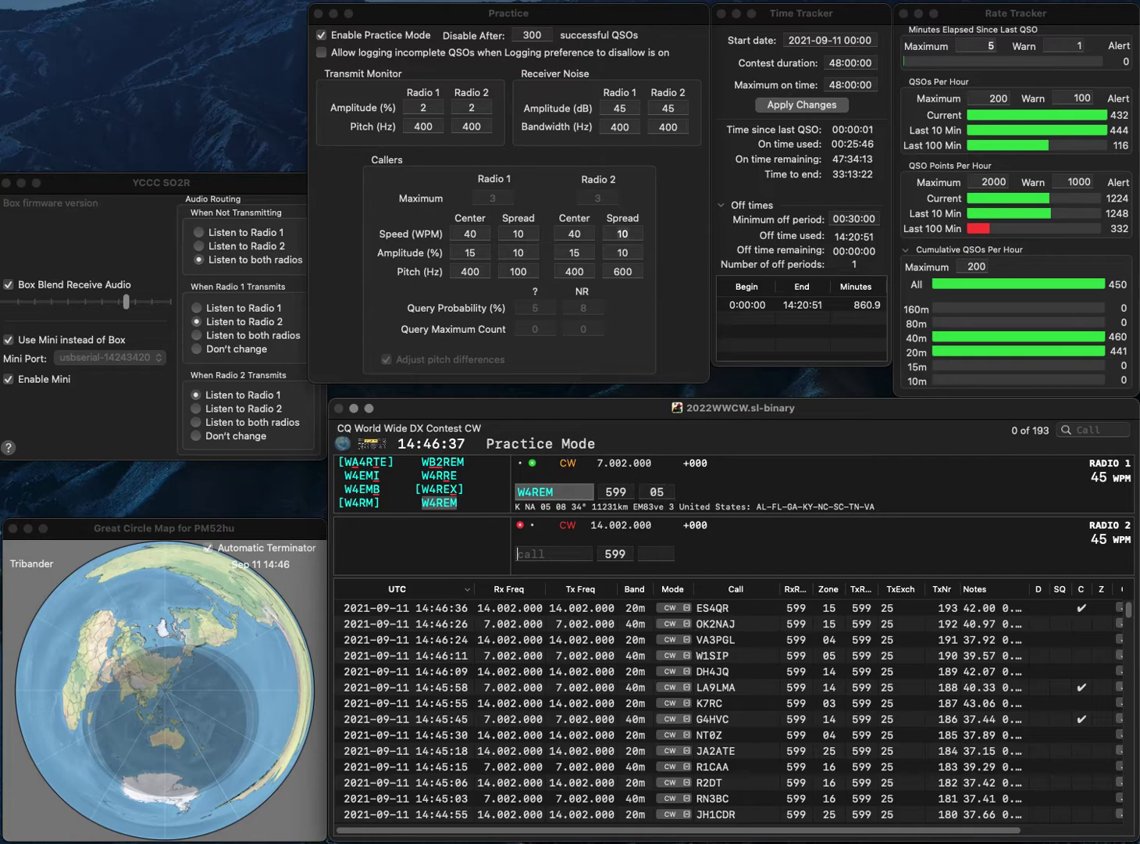
Enter the partial call DH on Radio 2 and ER1JA on Radio 1, sending ER1JA the exchange
type("DH")
key("Return")
type("E")
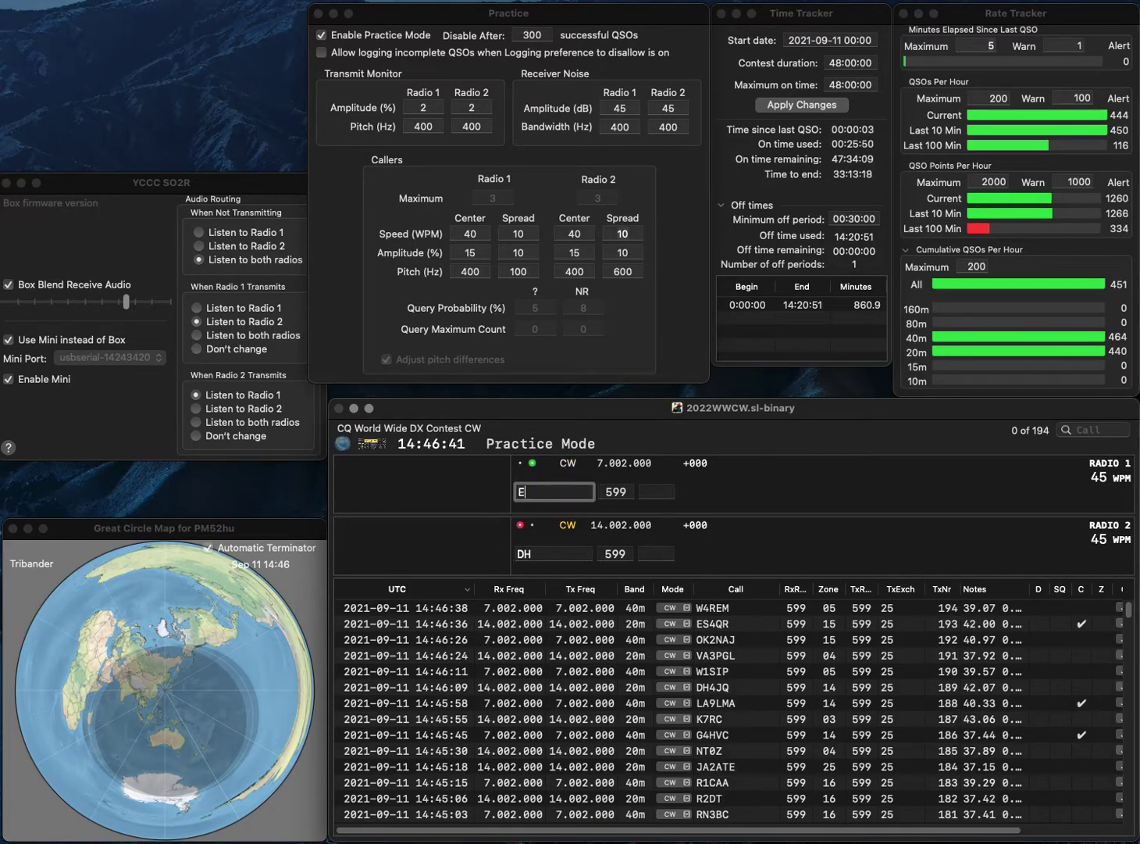
type("R1JA")
key("Return")
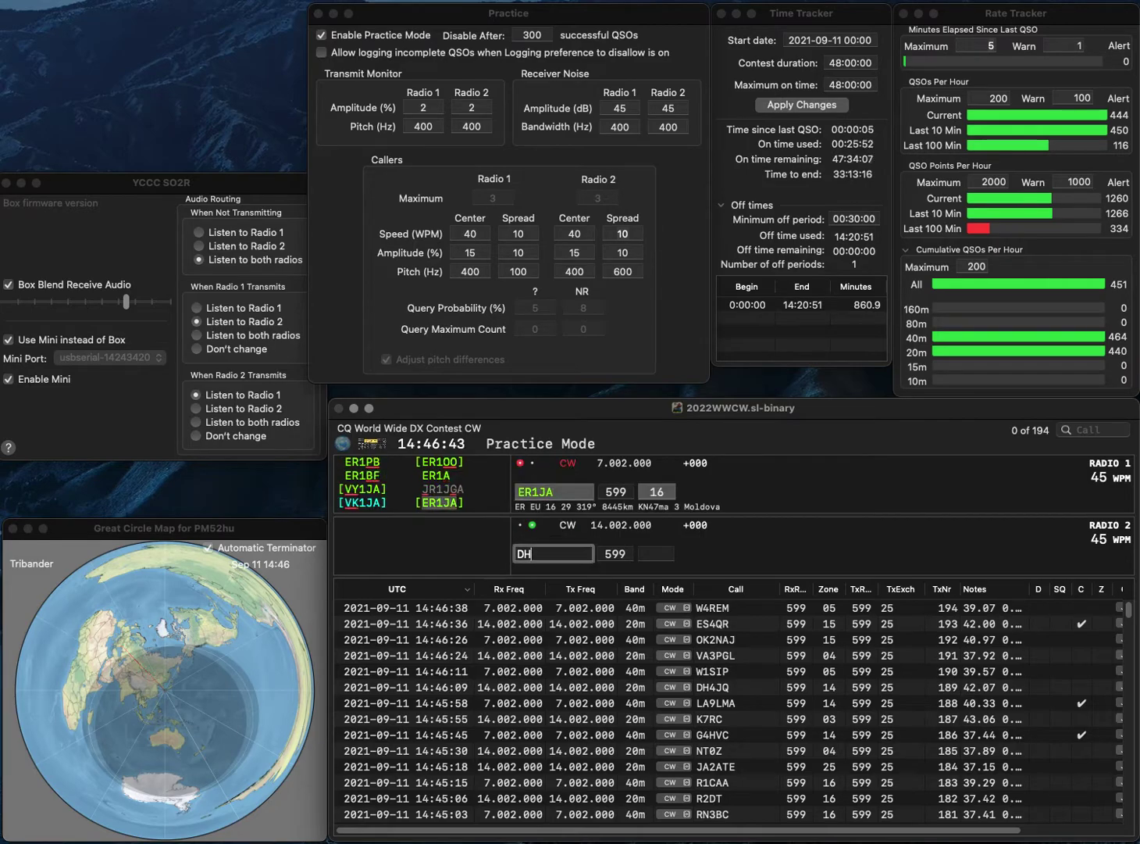
Complete the Radio 2 call as DH8KV, and log ER1JA on Radio 1 and DH8KV on Radio 2
type("8KV")
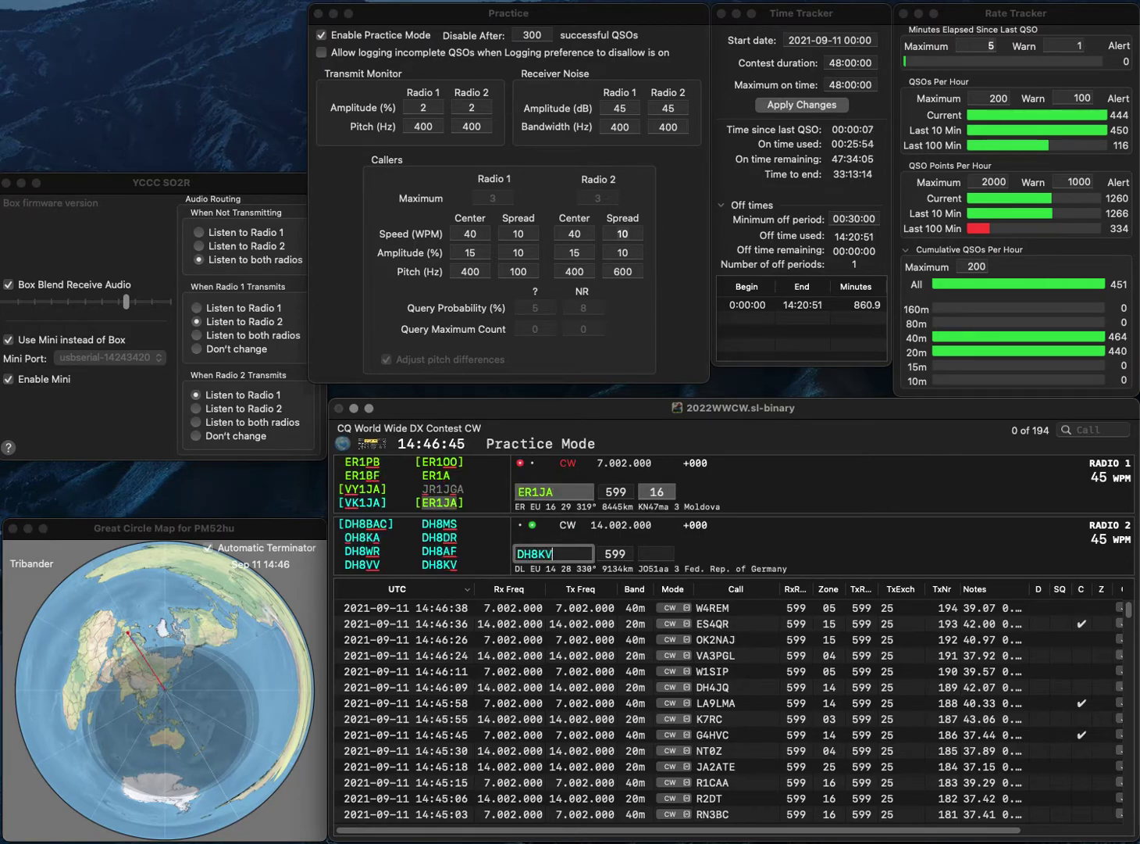
key("Return")
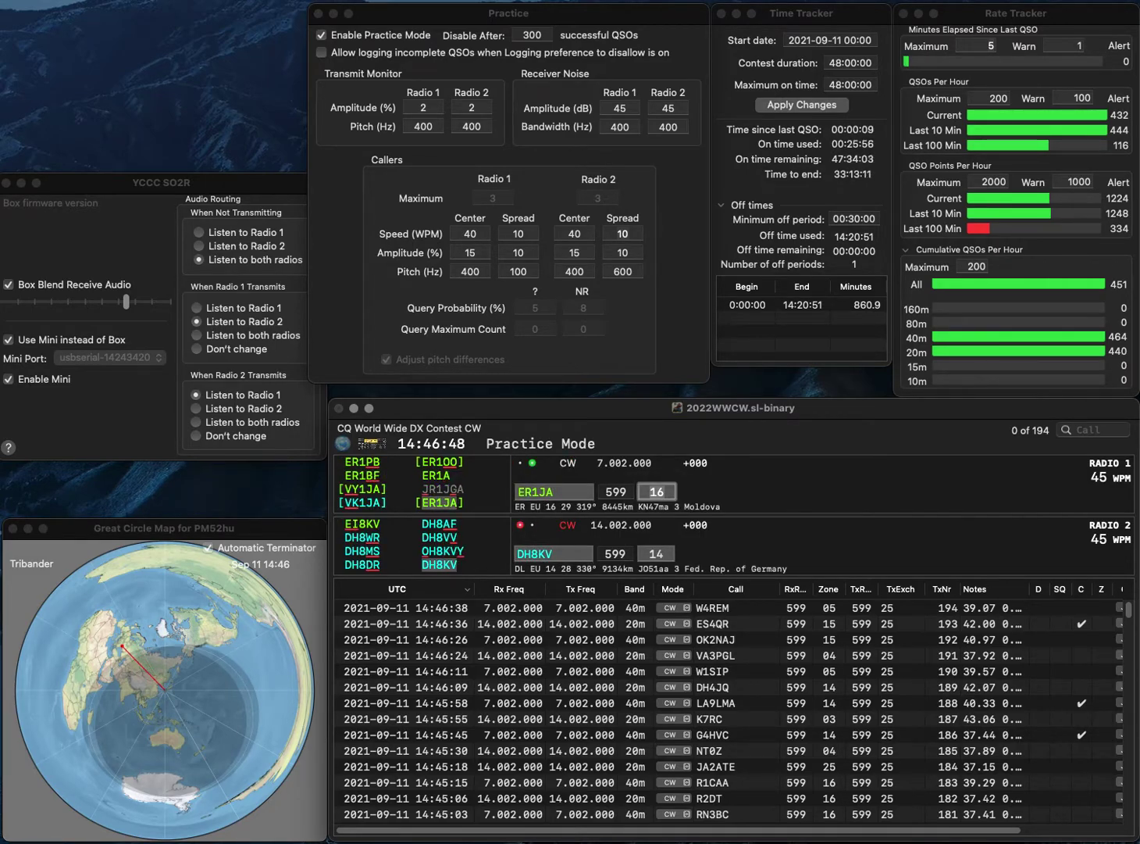
key("Return")
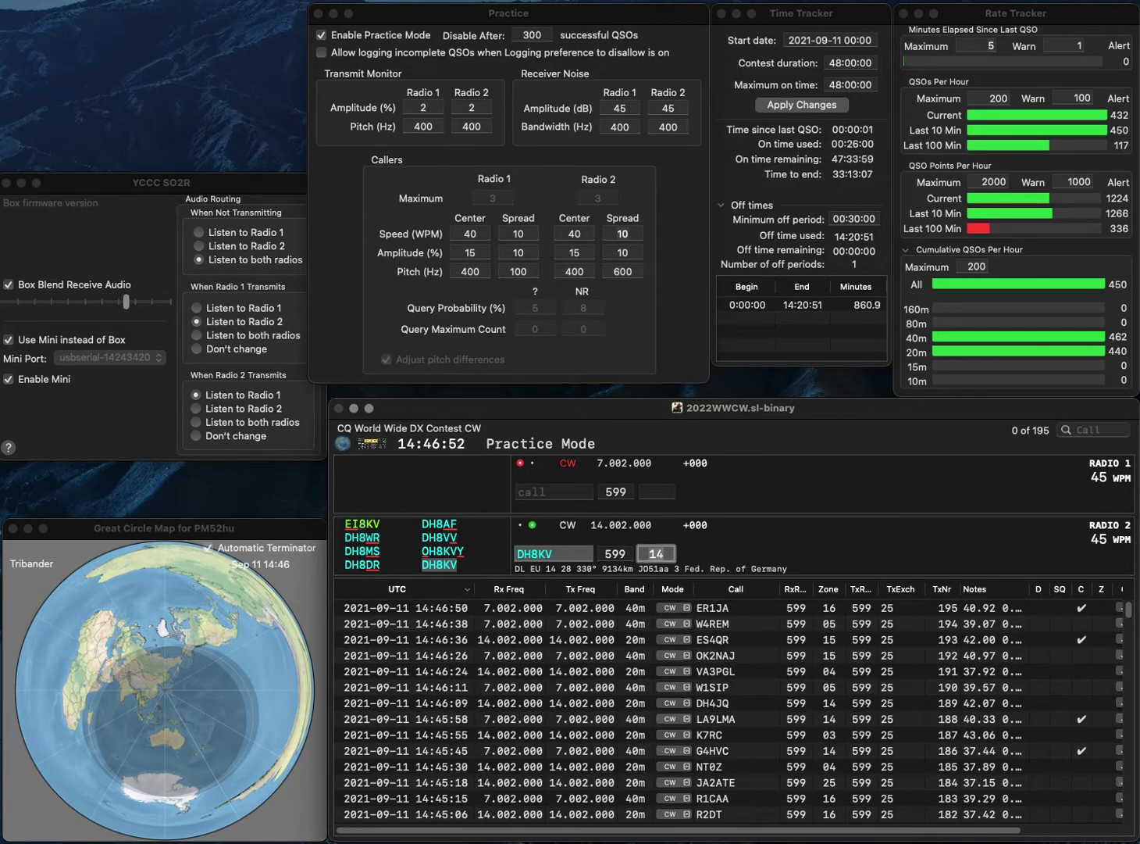
key("Return")
Enter the partial call G4J on Radio 1 and RM3A on Radio 2, sending each the exchange
type("G")
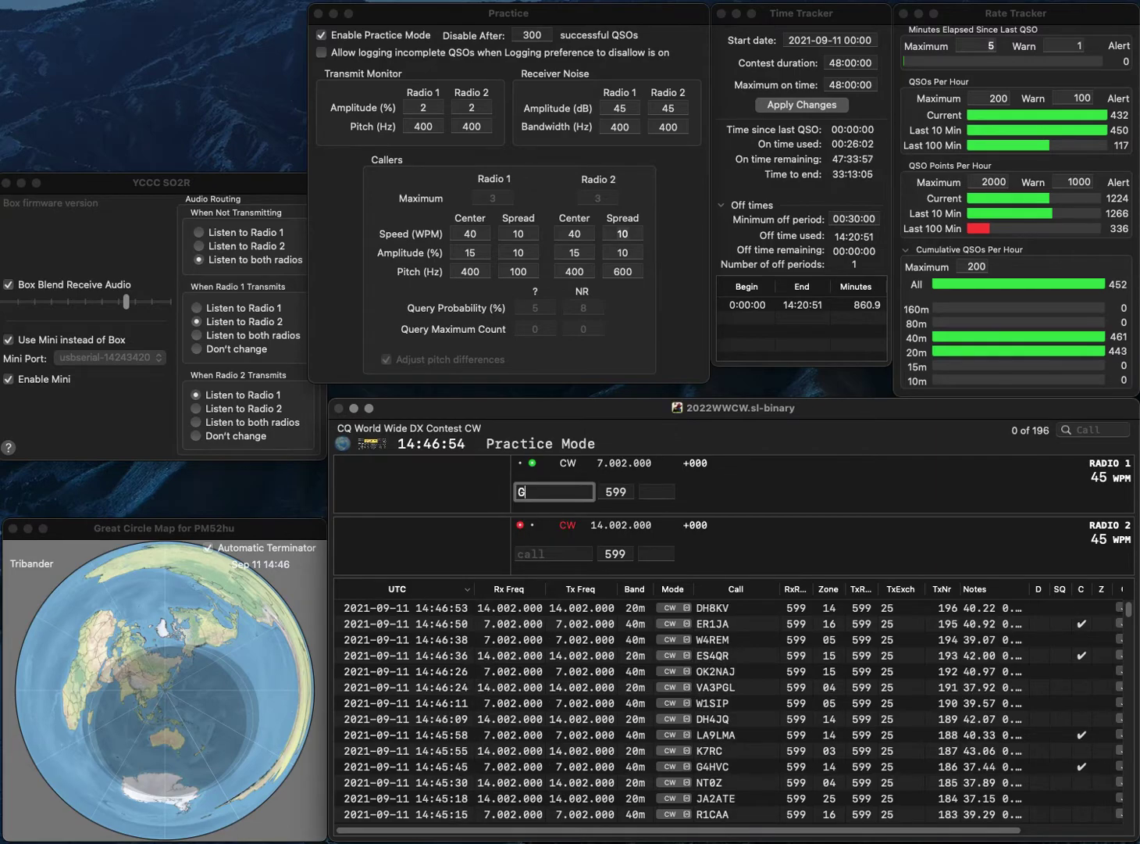
type("4J")
key("Return")
type("RM3A")
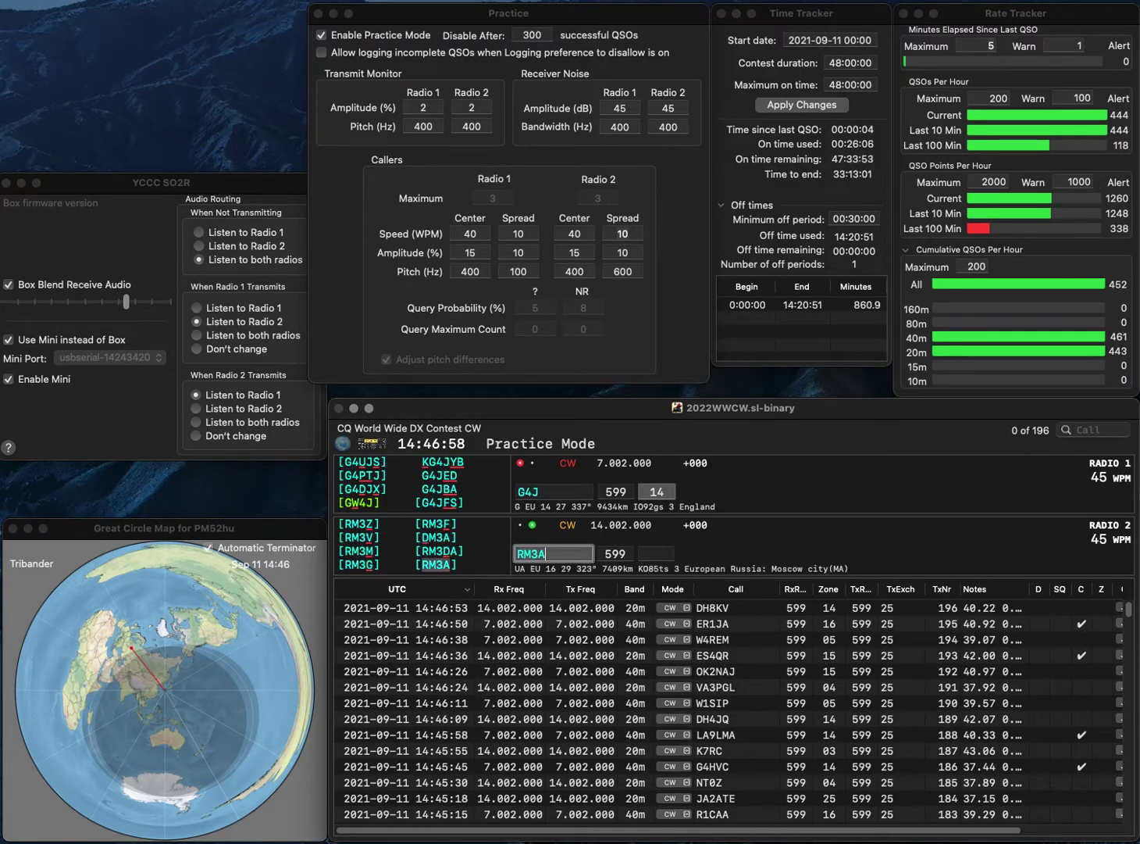
key("Return")
Correct the Radio 1 call to G3WRJ, and log RM3A on Radio 2 and G3WRJ on Radio 1
type("WR")
key("Right")
key("Right")
key("BackSpace")
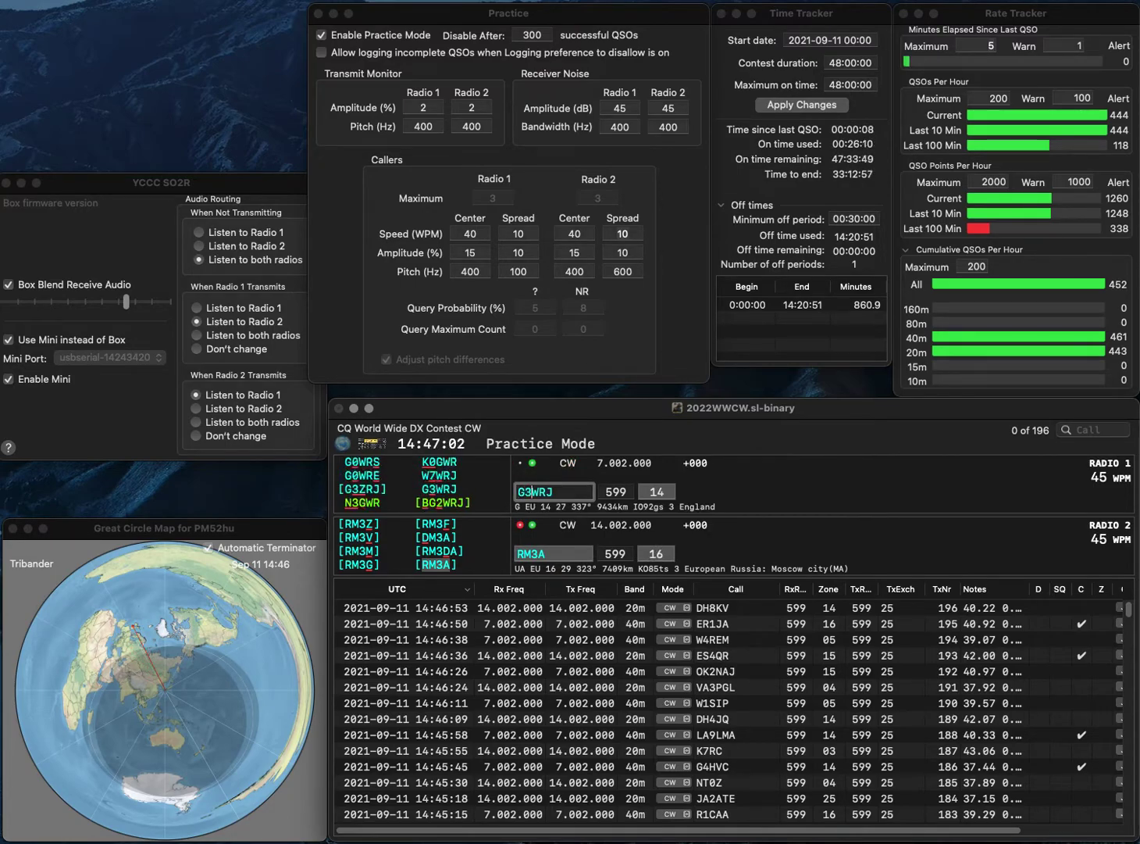
type("3")
key("Return")
key("Tab")
key("Tab")
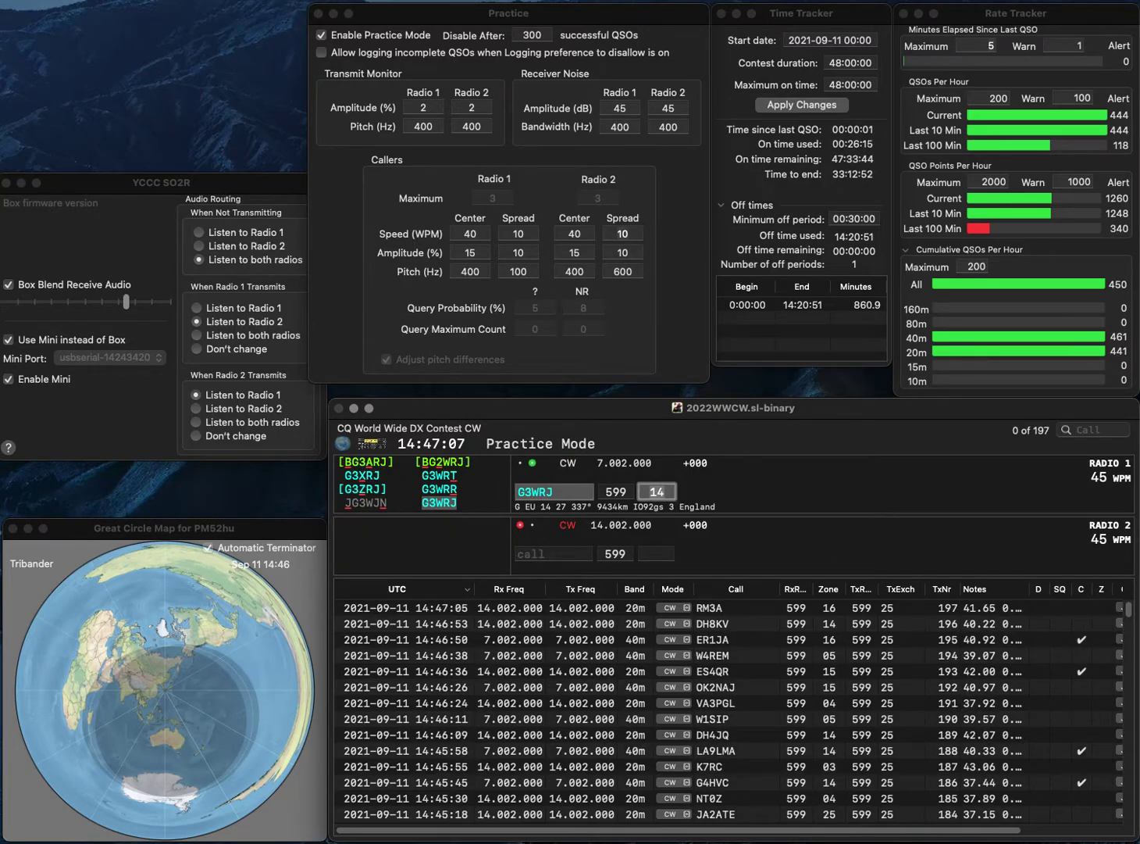
key("Return")
type("IK1")
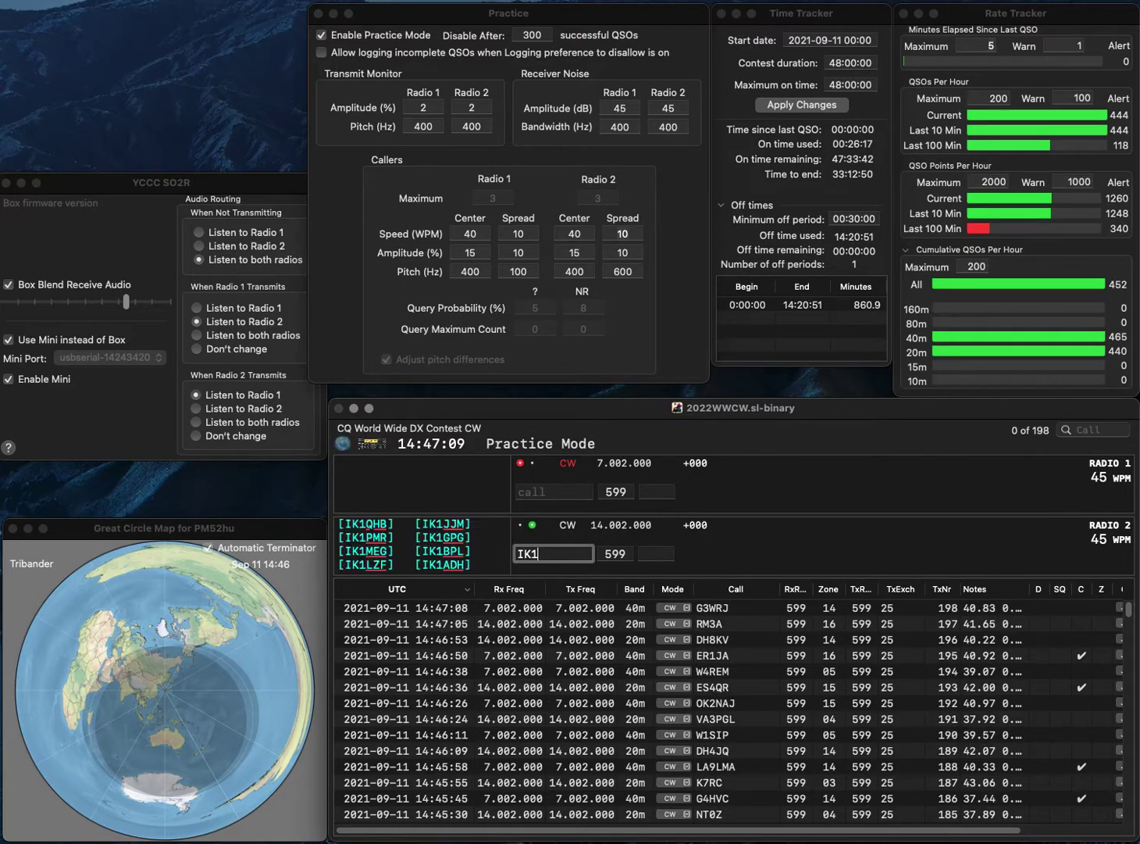
type("HJS")
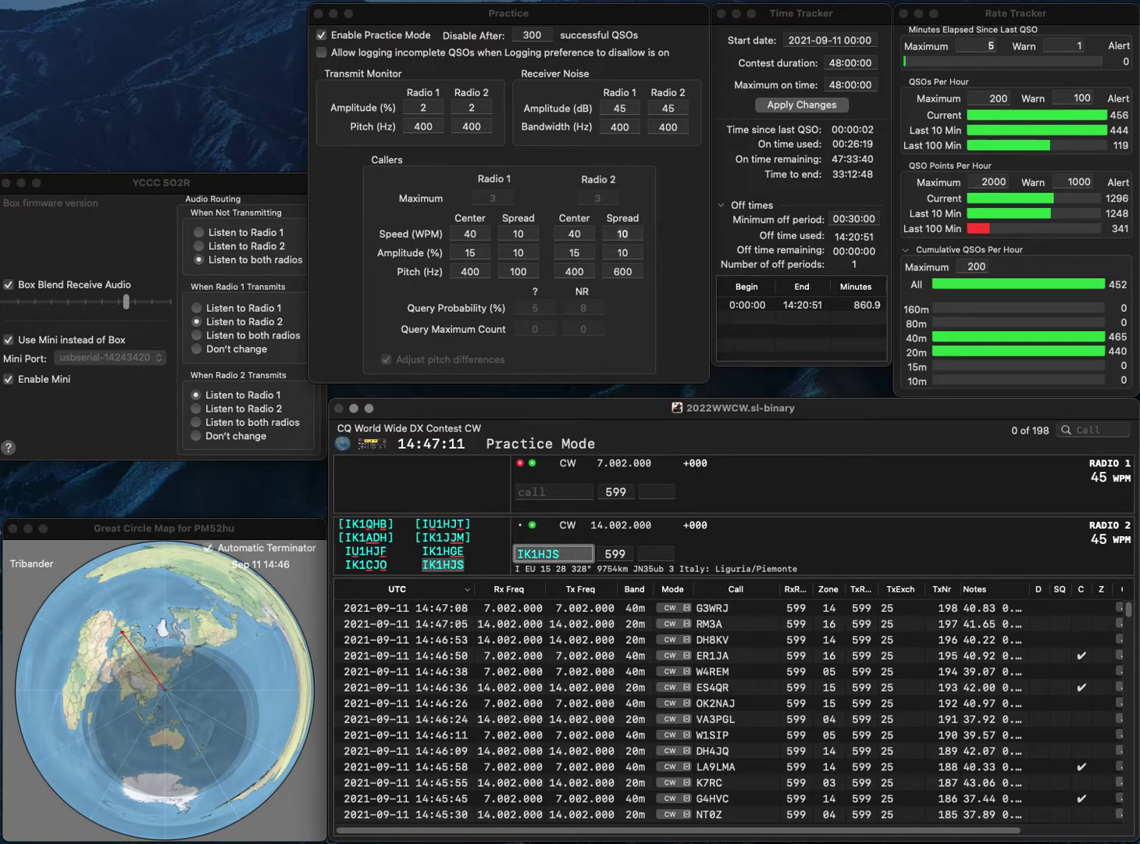
key("Return")
type("8KW")
type("DJ")
key("Return")
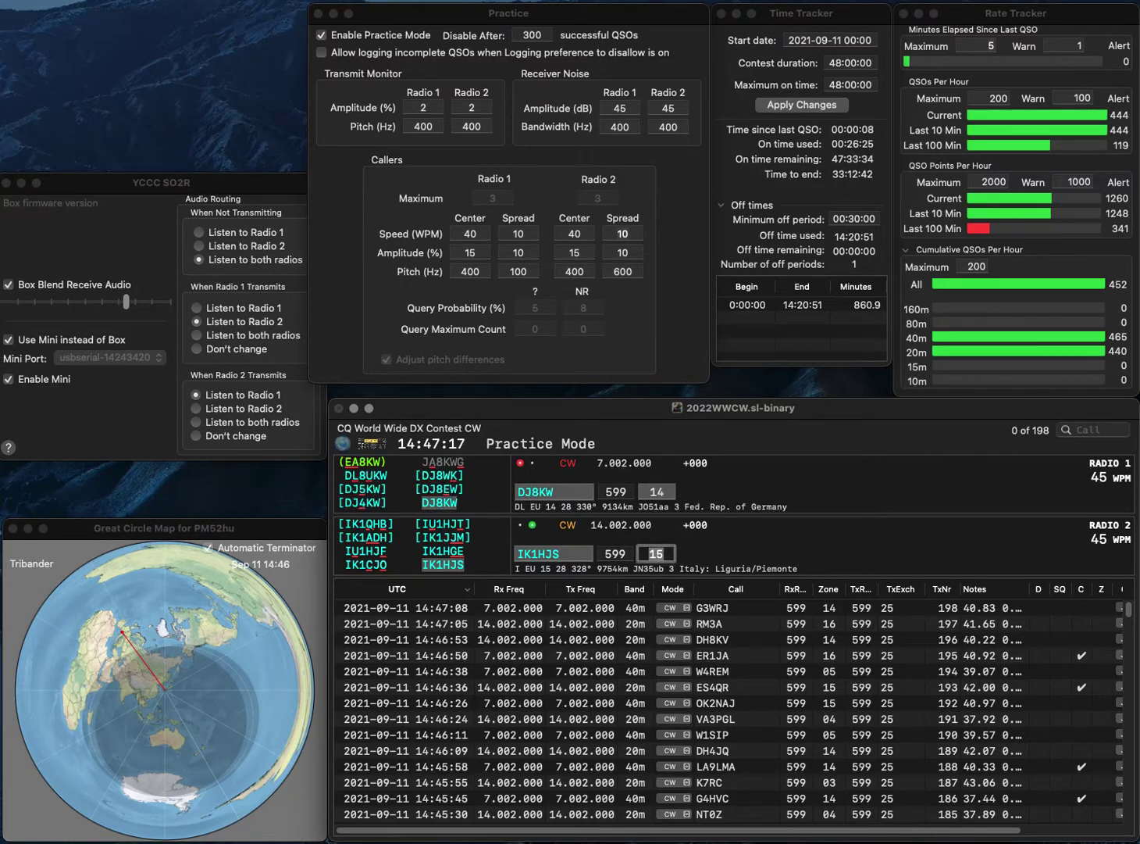
key("Return")
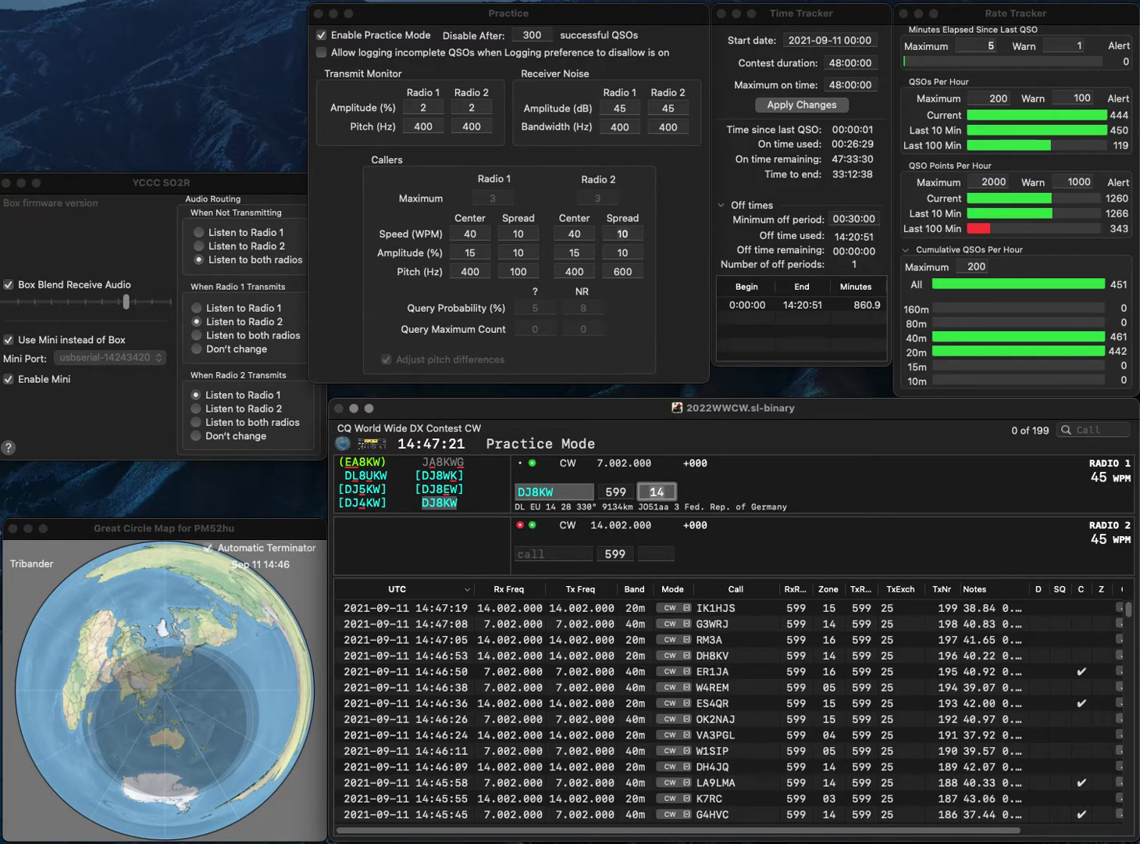
key("Return")
Send the partial call N1 on Radio 2 and enter G4XEX on Radio 1
type("N1")
key("Return")
type("G4XEX")
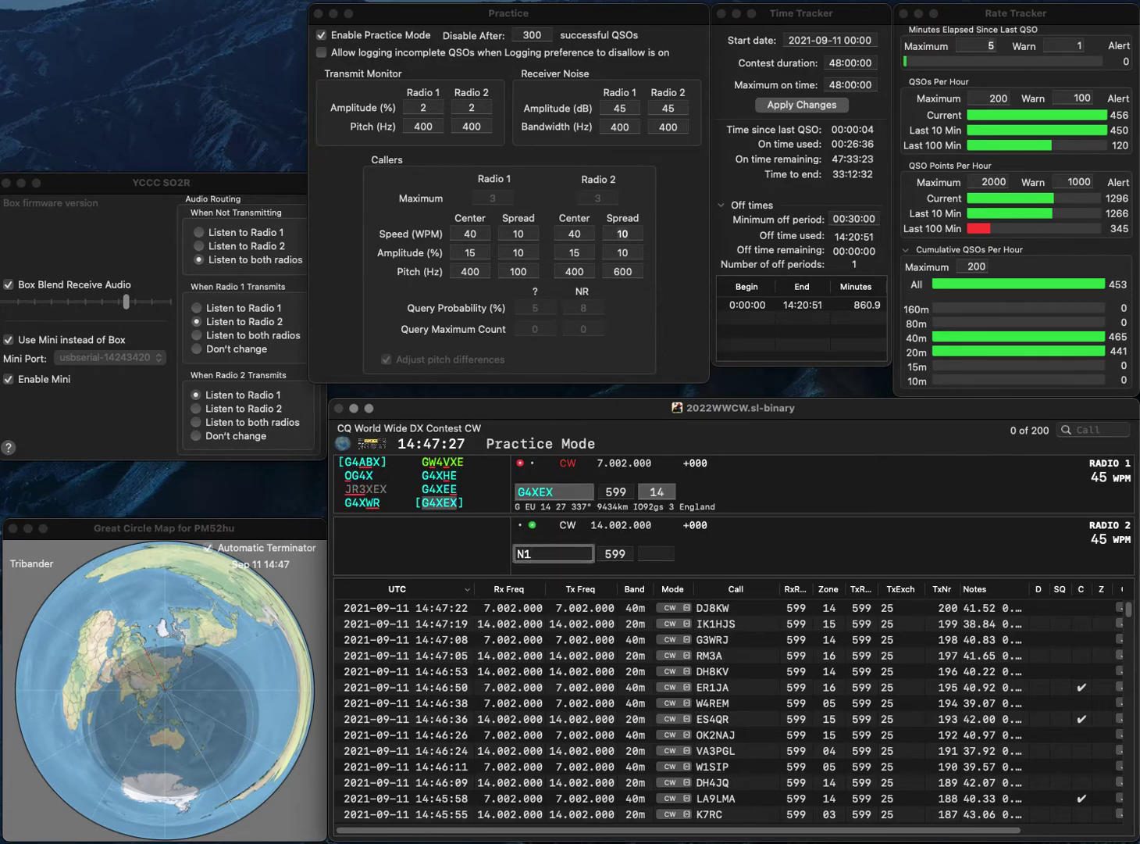
type("DM")
key("Return")
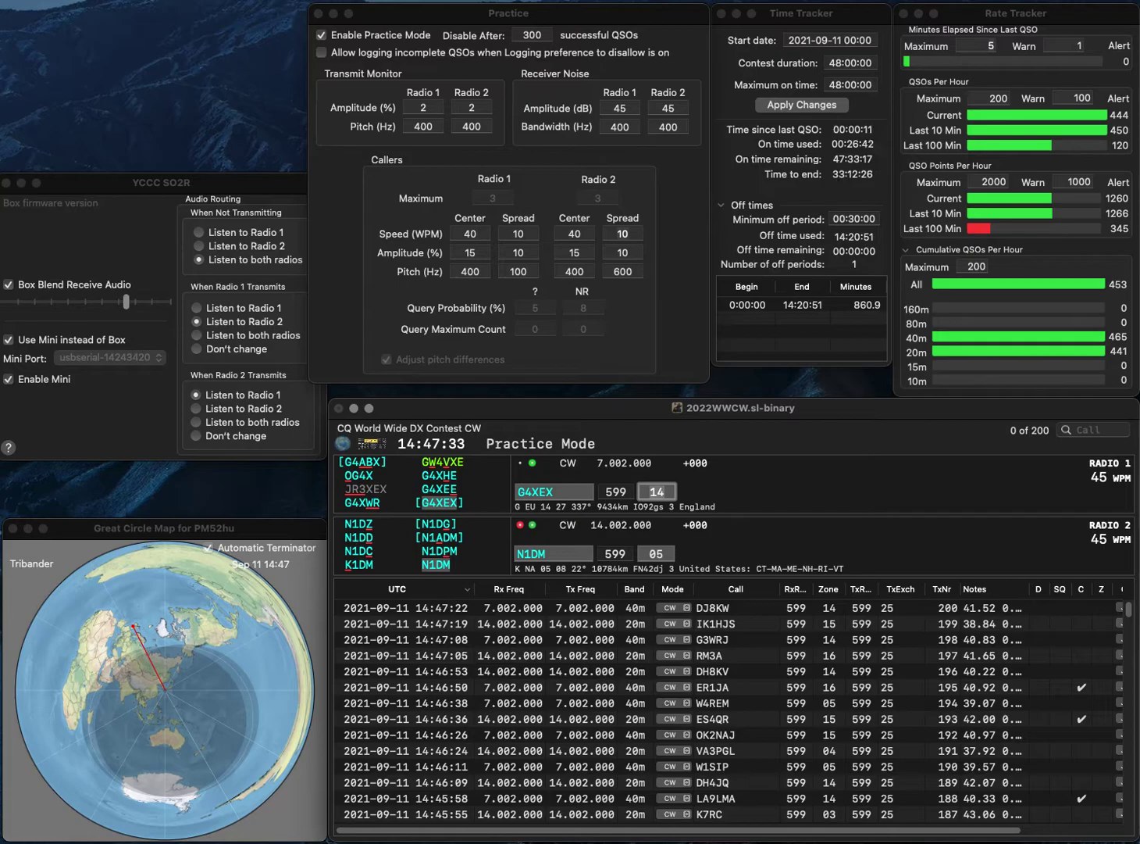
key("Return")
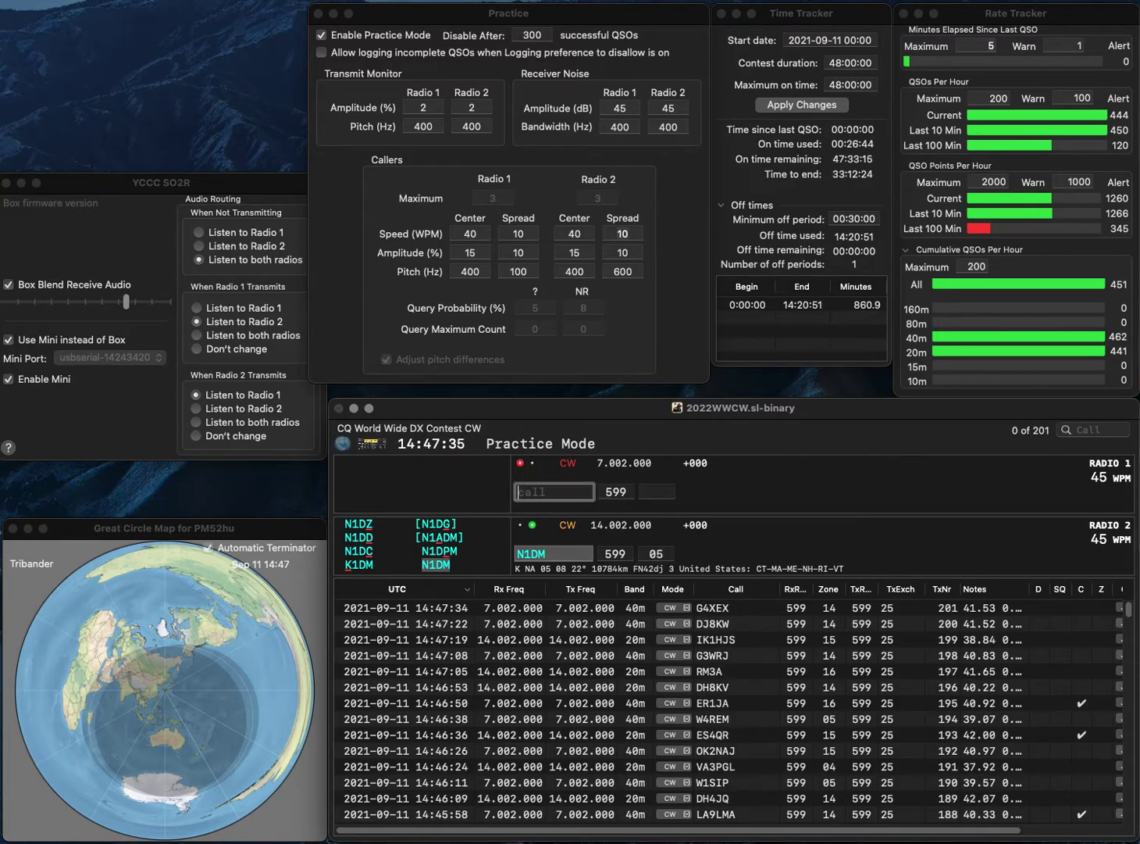
key("Return")
type("DL2RUG")
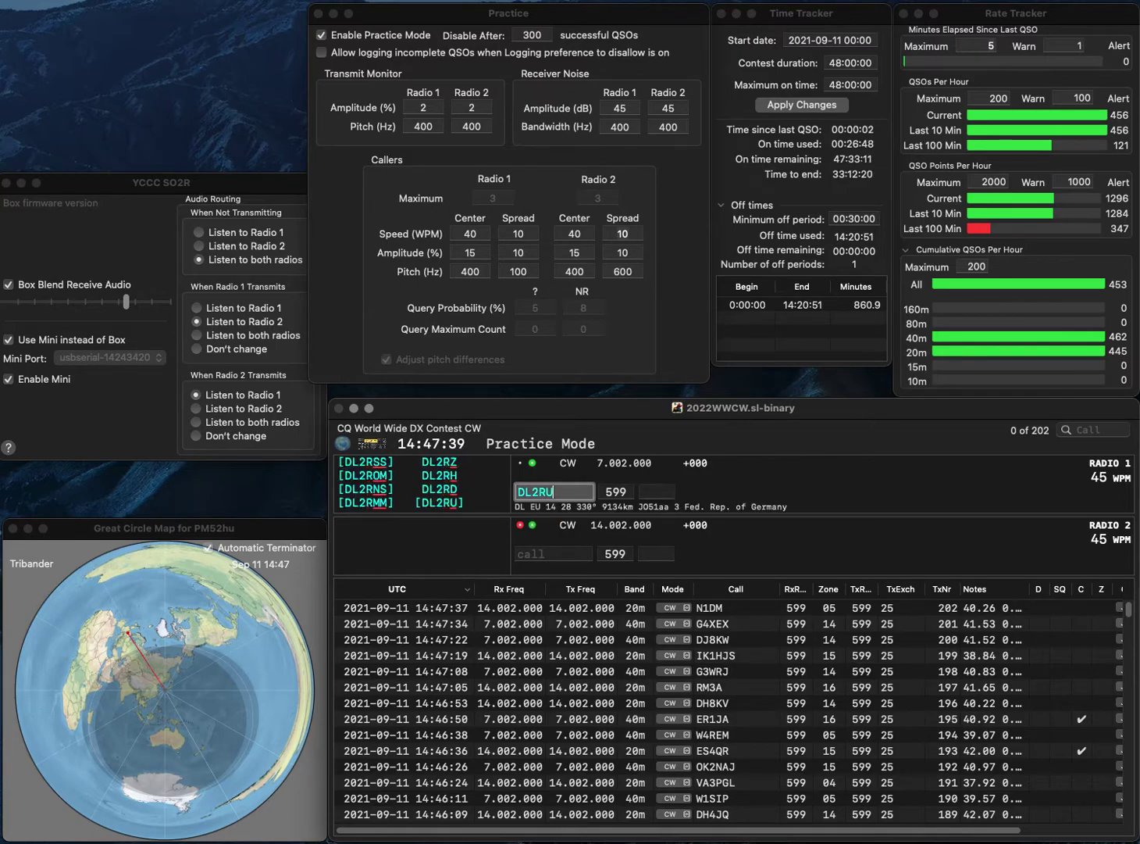
key("Return")
type("1RK")
key("Home")
type("N")
key("BackSpace")
type("K")
key("Return")
key("Return")
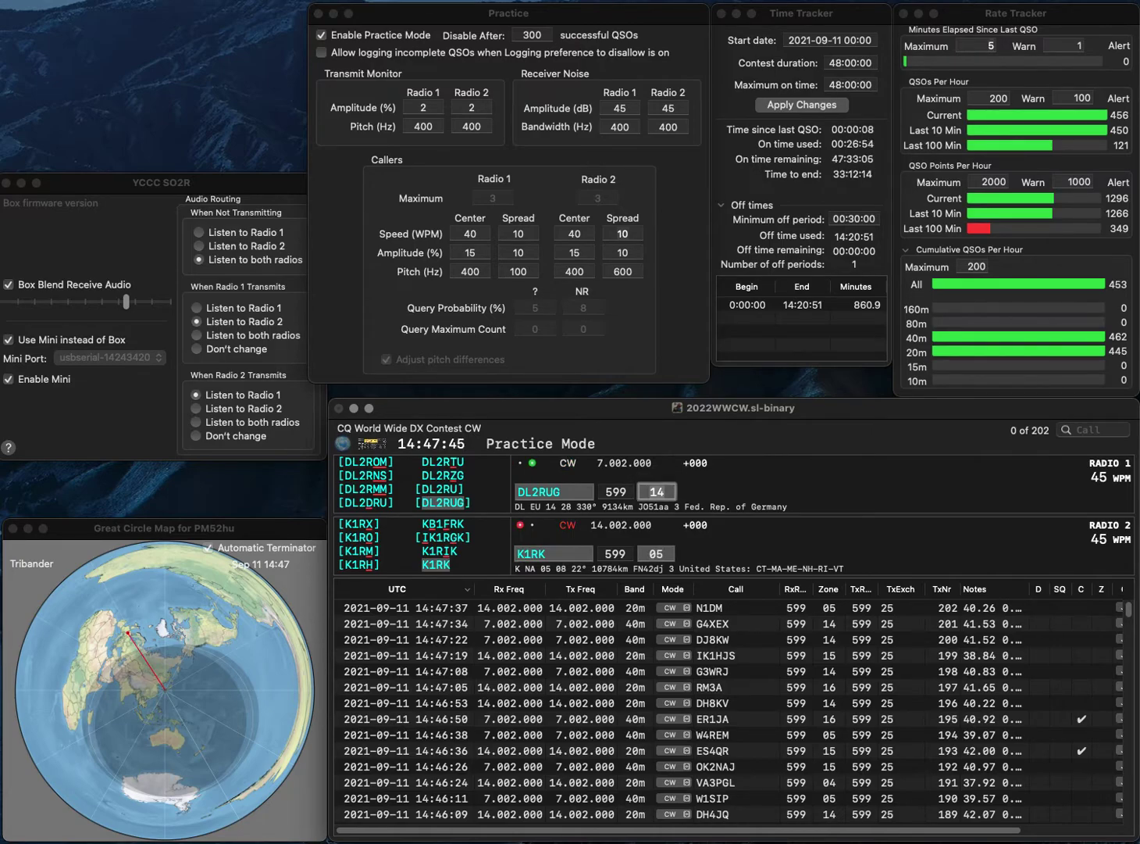
key("Return")
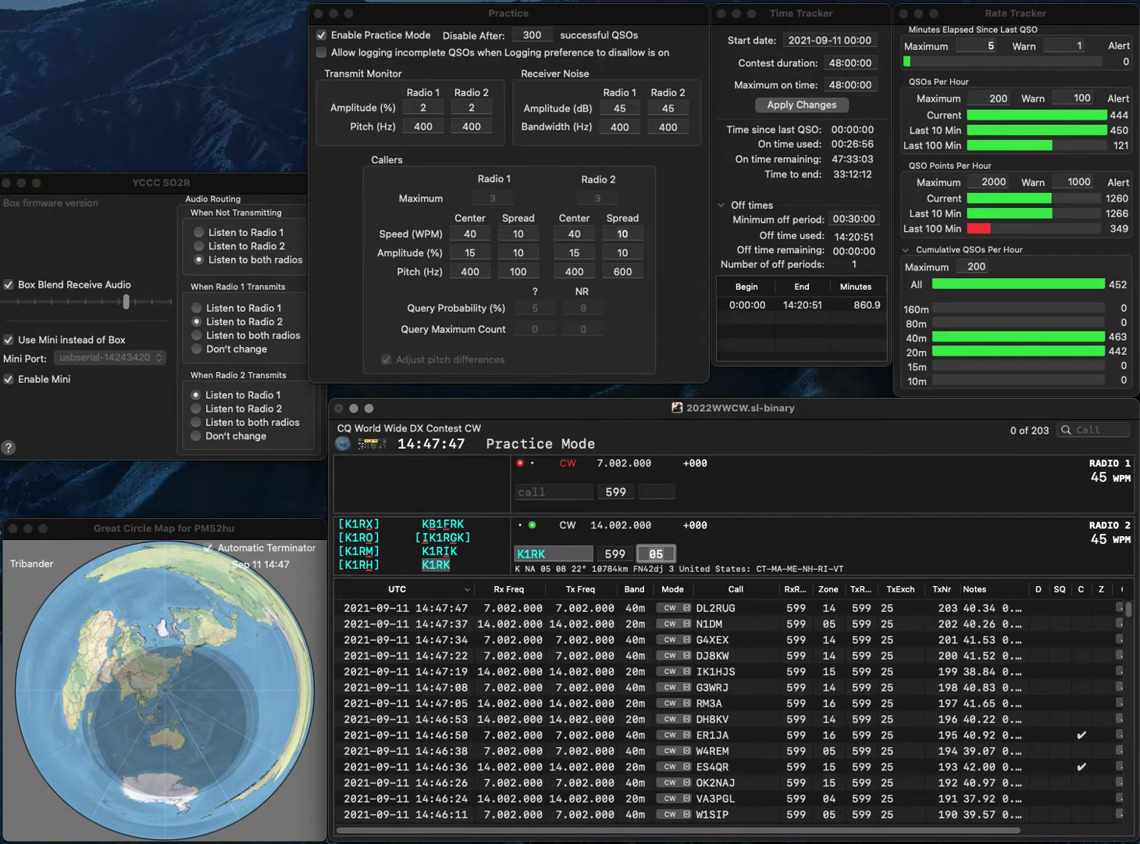
Log the K1RK contact on Radio 2 and send the partial call N5 on Radio 1
key("Return")
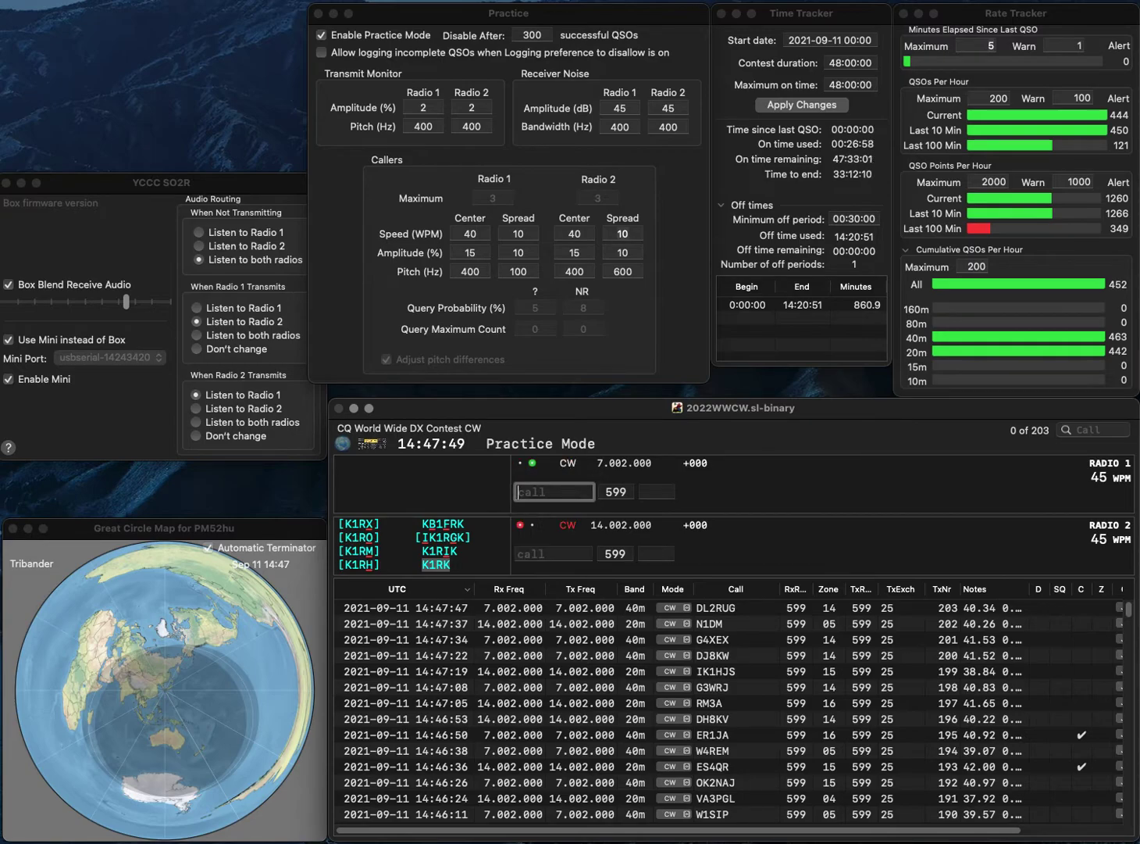
type("N5")
key("Return")
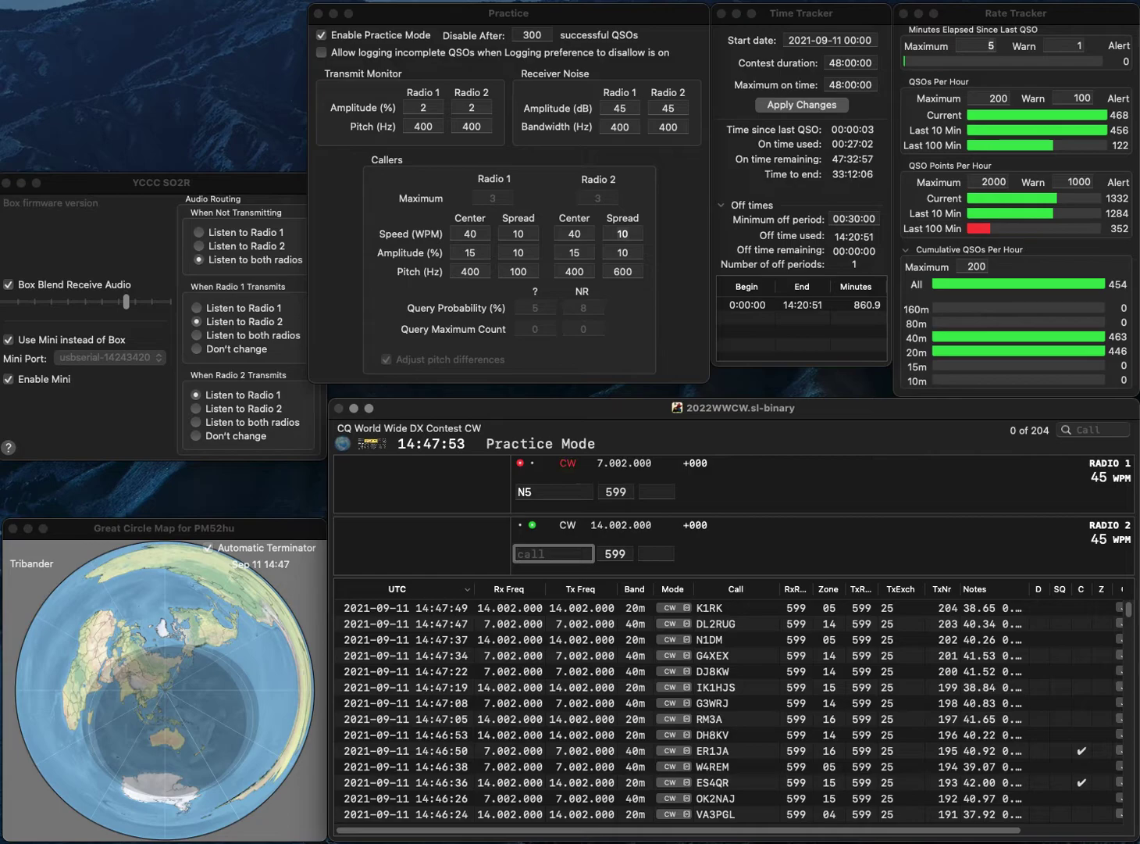
type("3CZ")
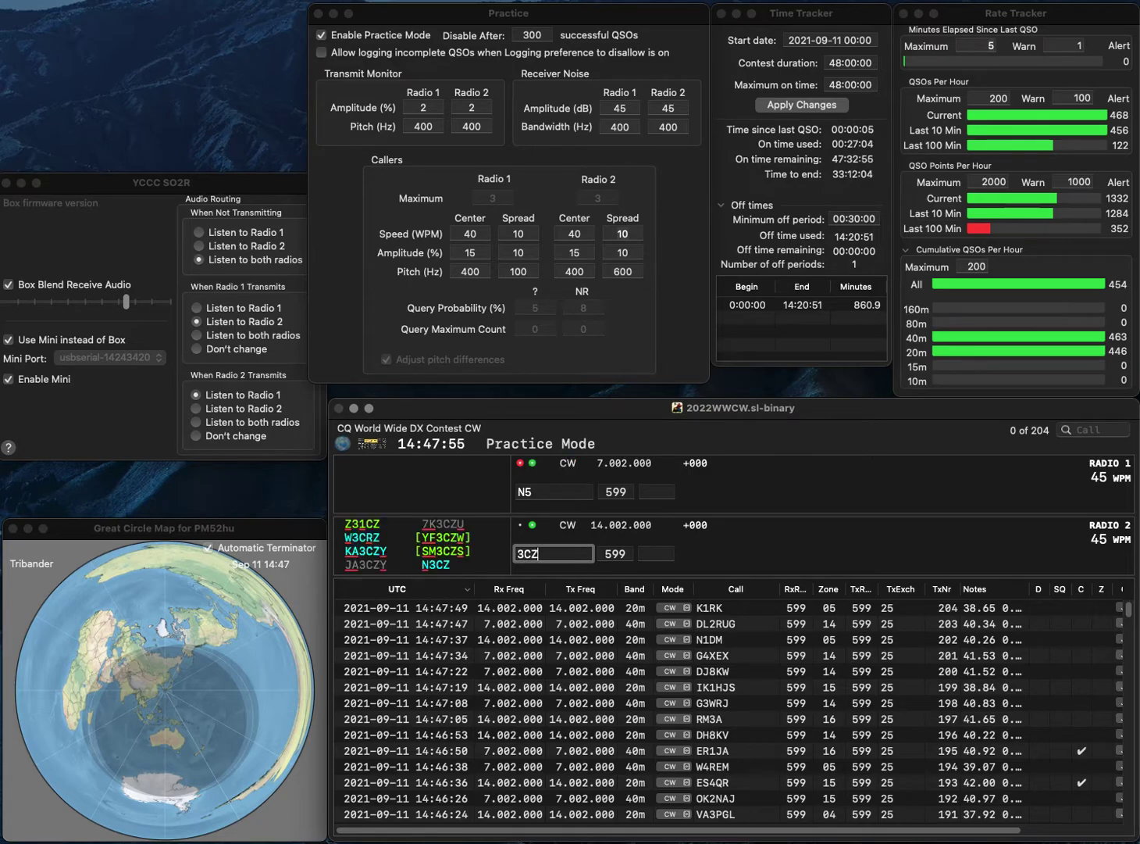
left_click(532, 492)
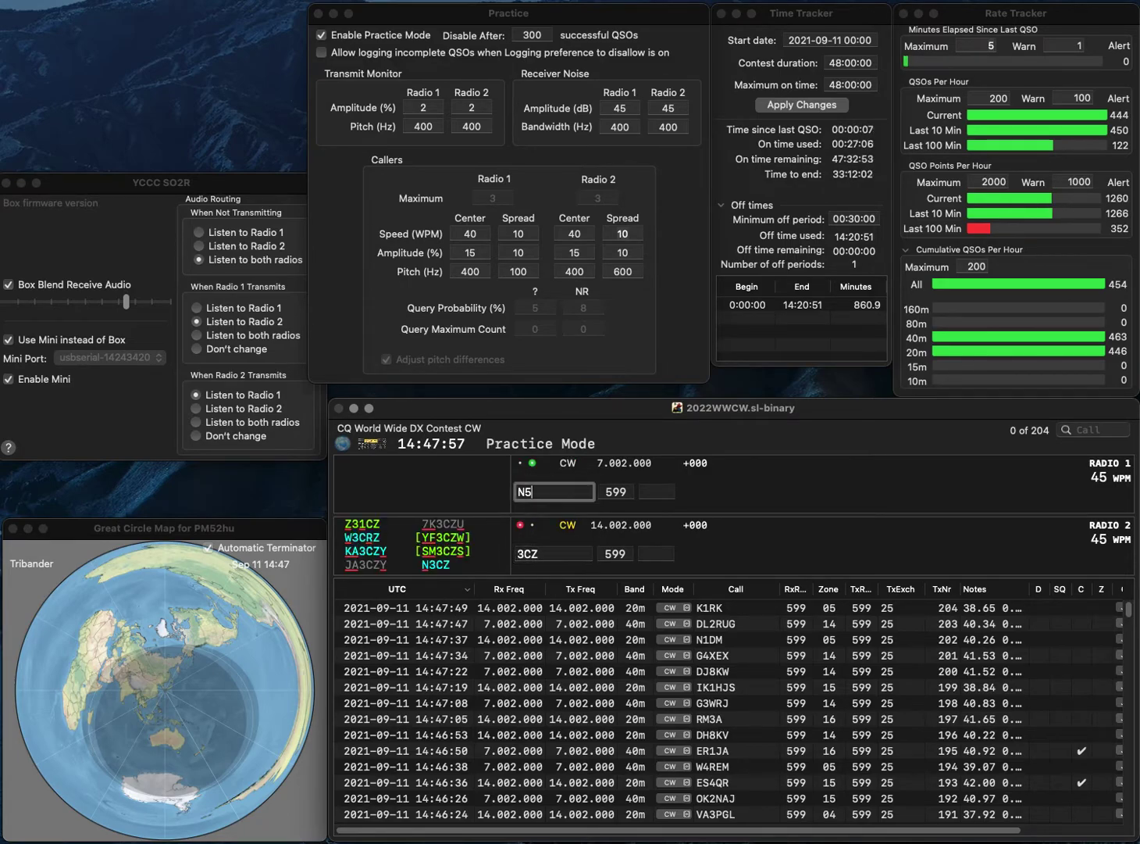
type("LHW")
key("Return")
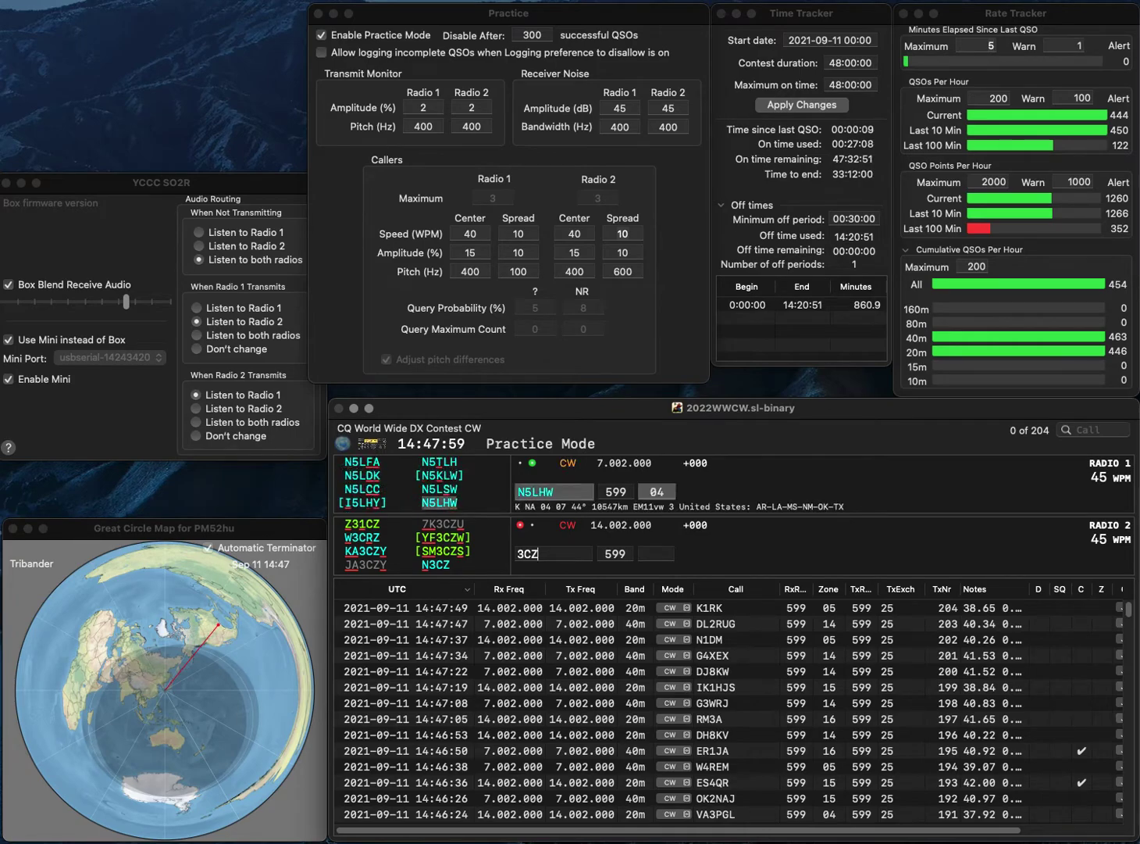
type("Z")
key("Right")
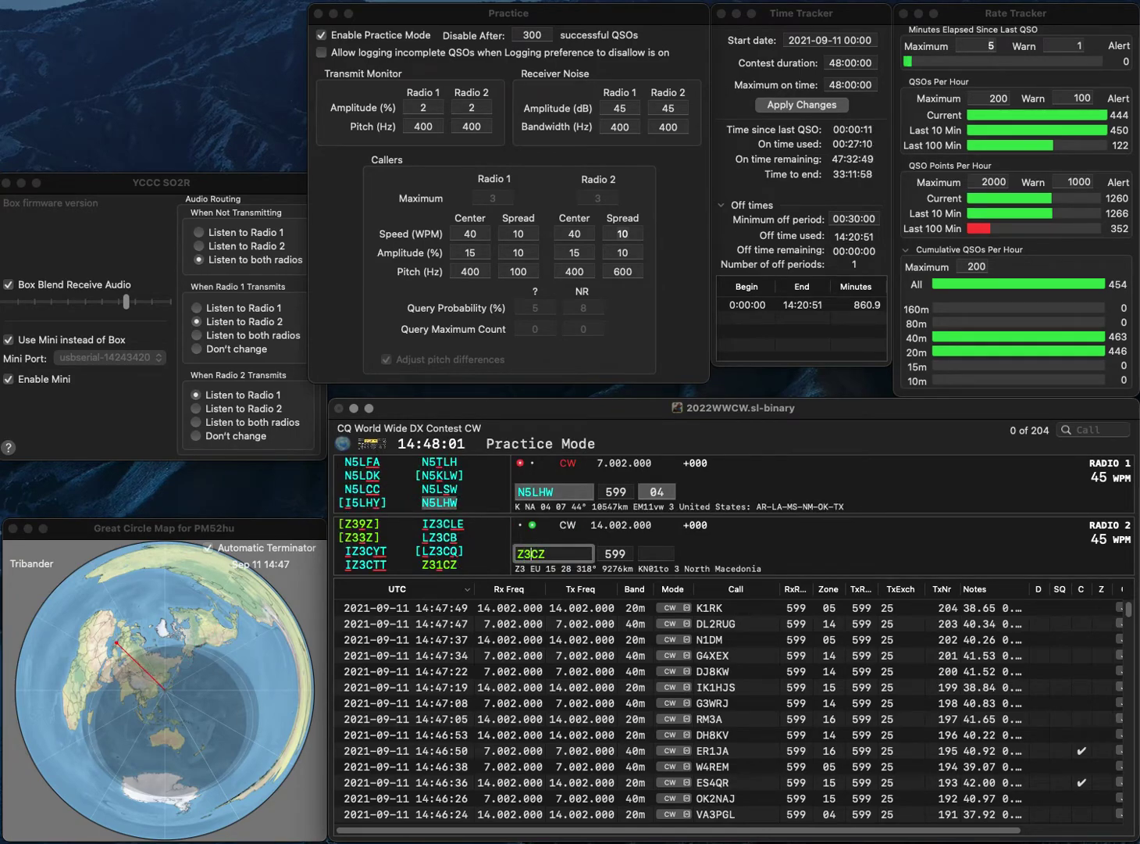
type("1")
key("Return")
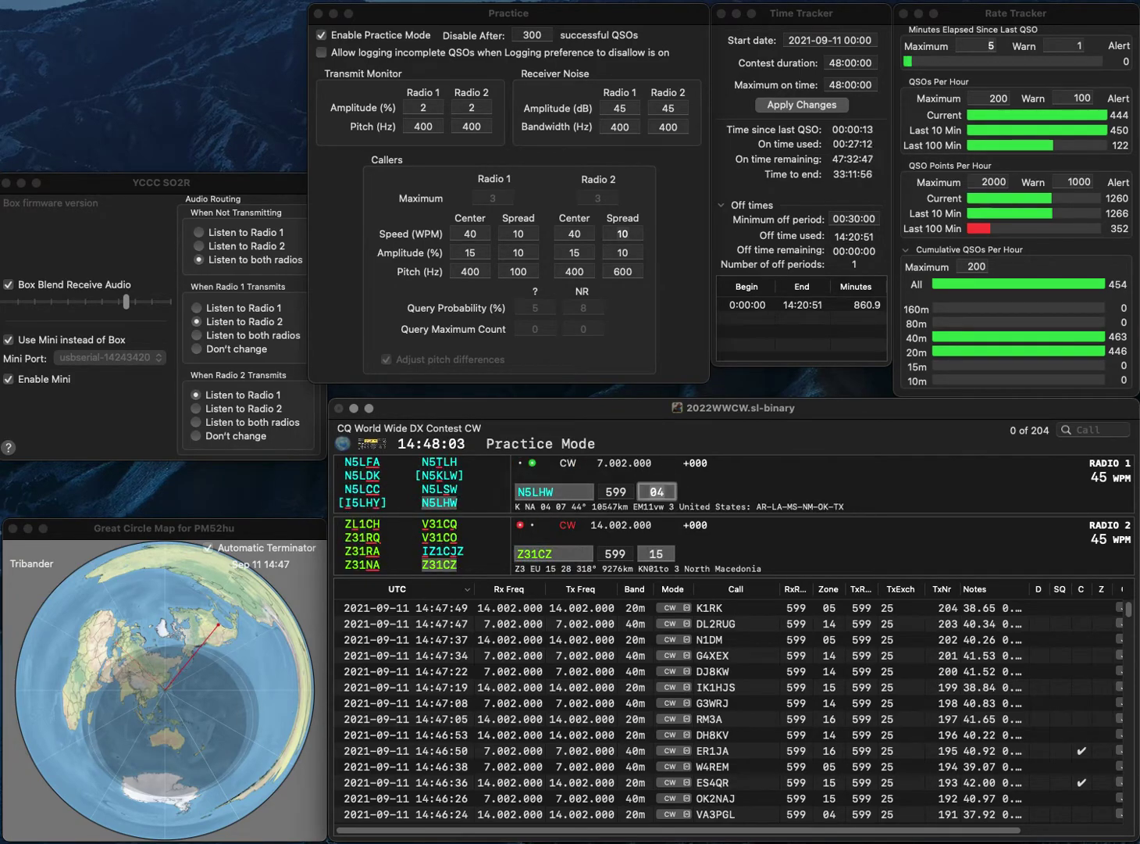
key("Return")
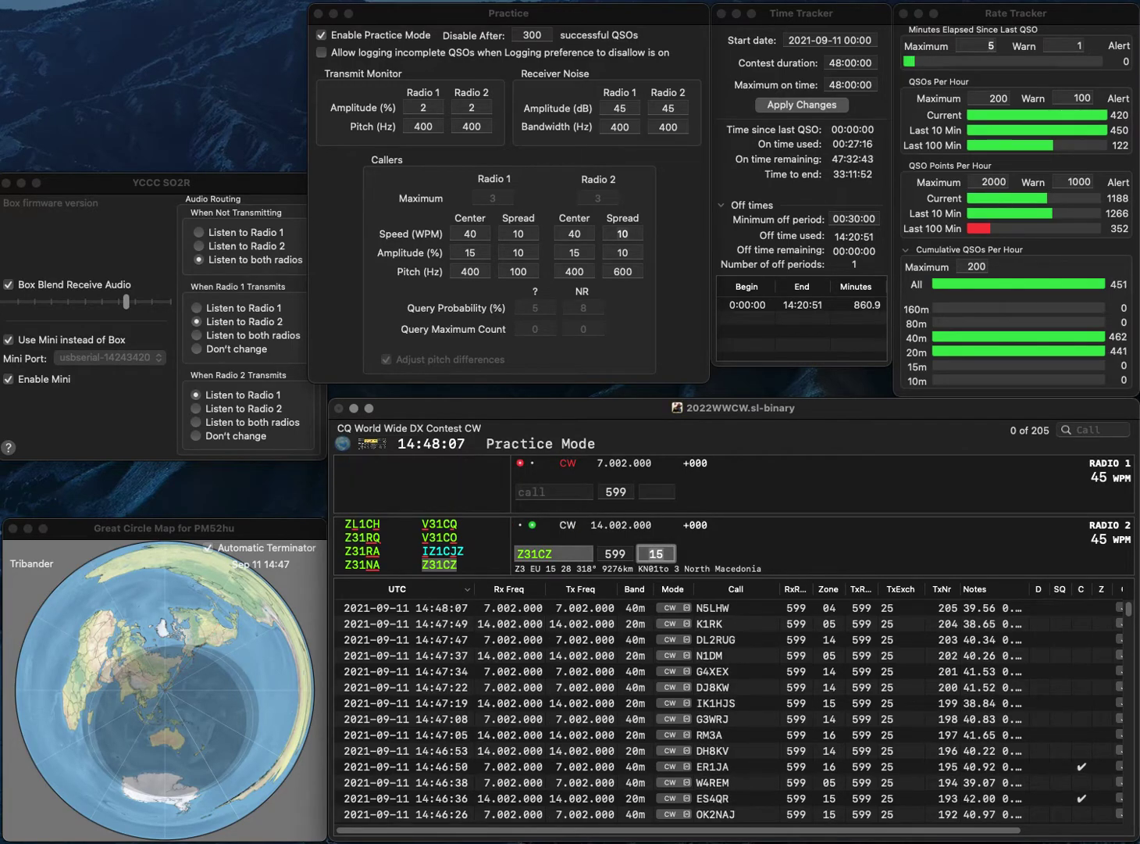
key("Return")
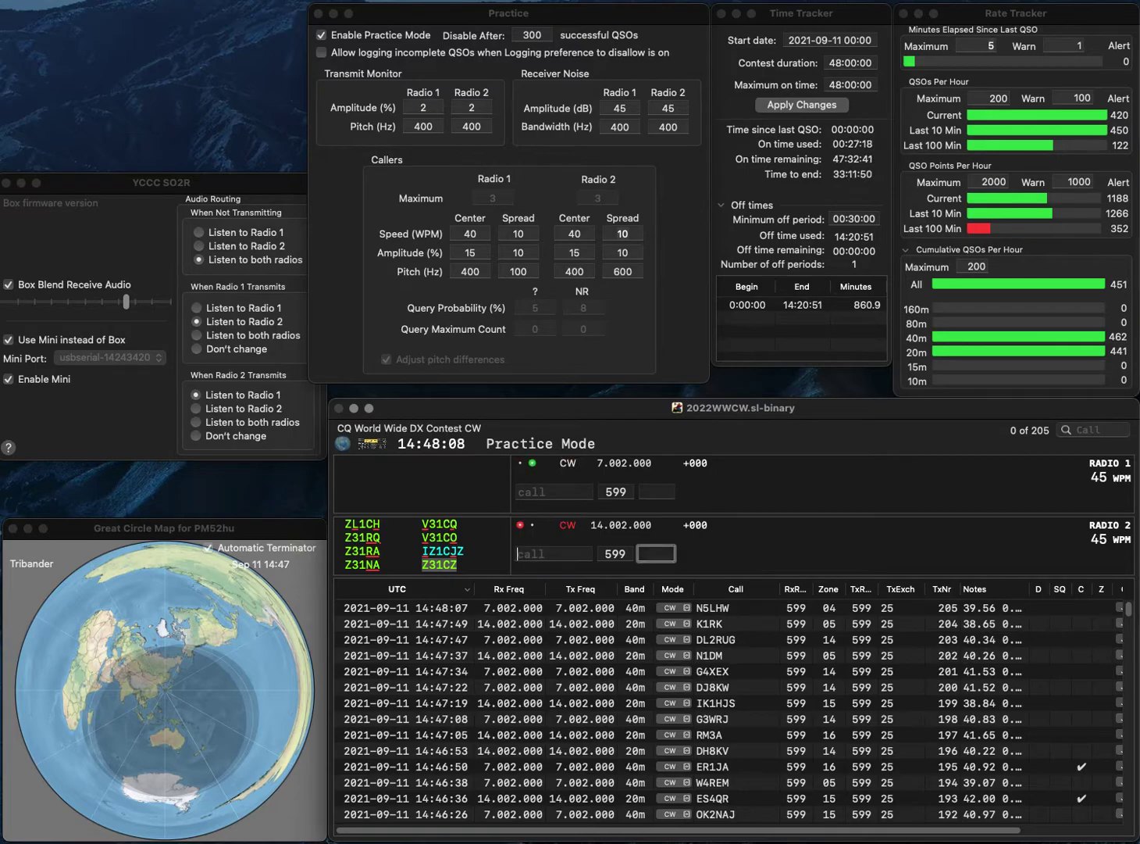
Answer and log G4KIV on Radio 1 and AB1KT on Radio 2
type("G4KIV")
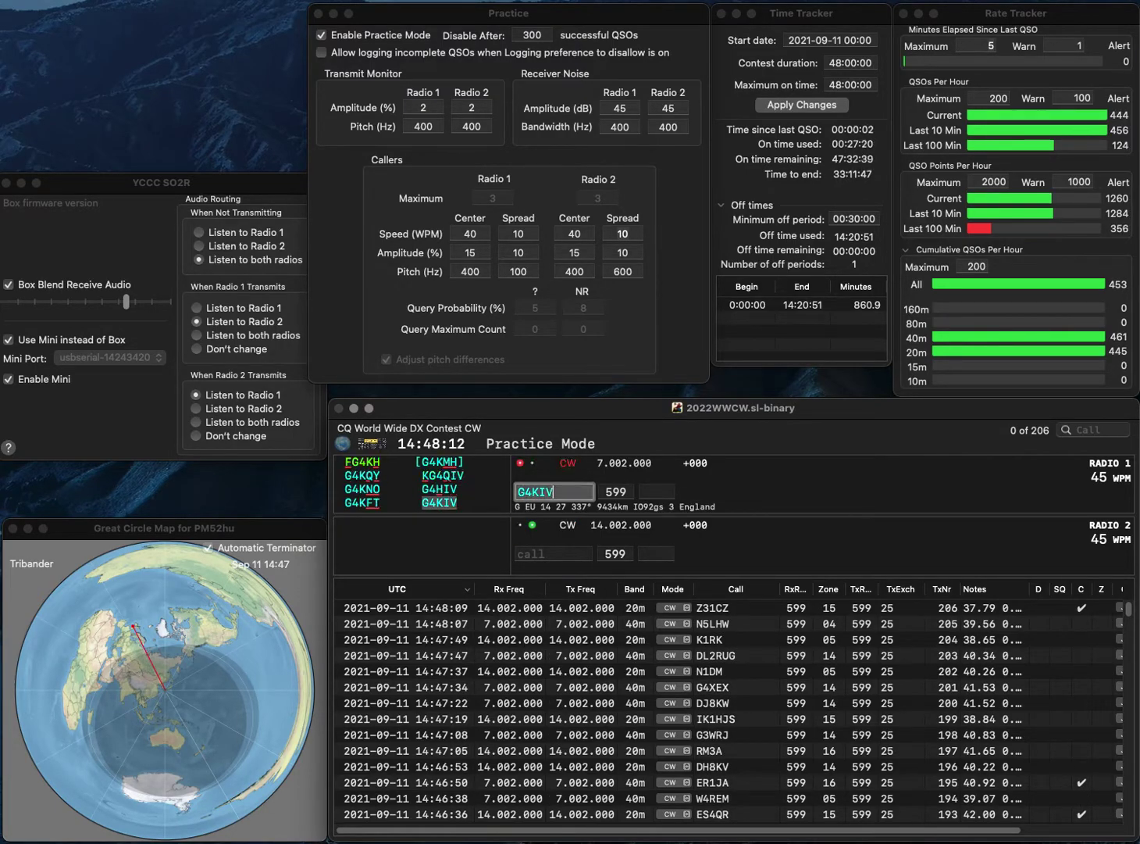
key("Return")
type("AB1KT")
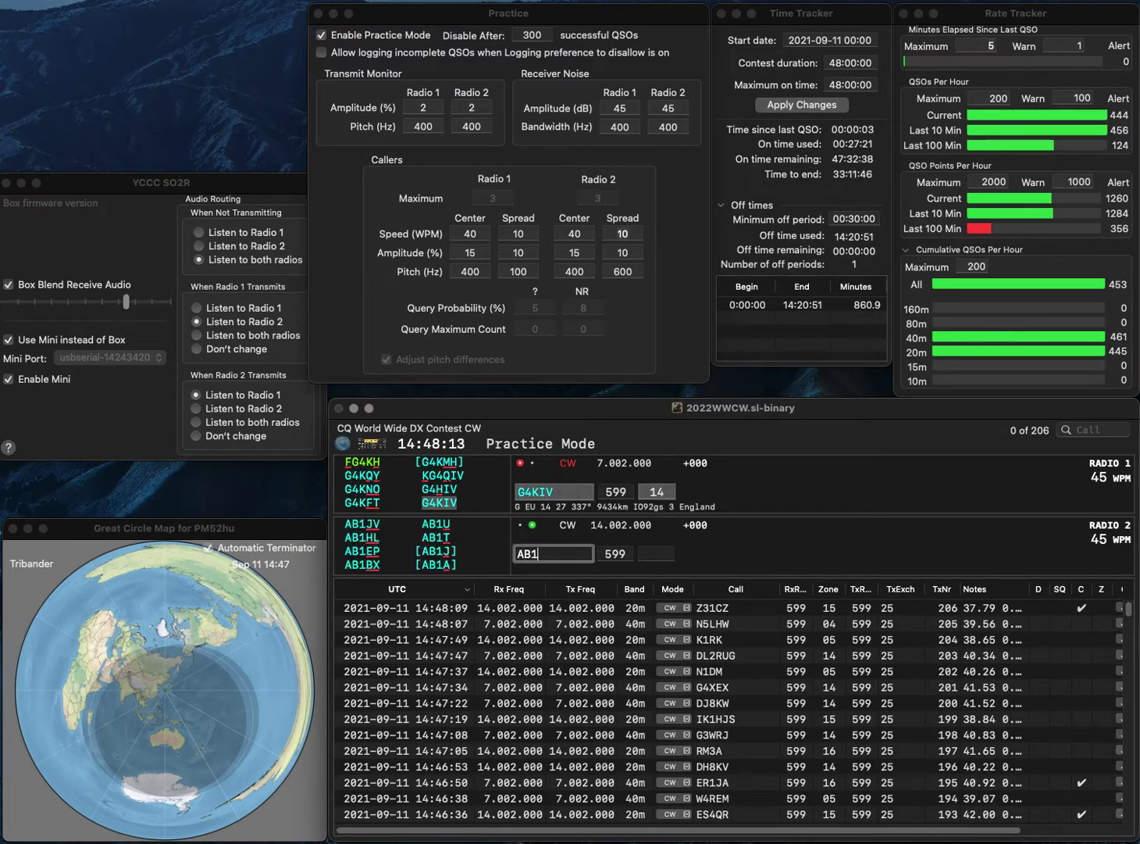
key("Return")
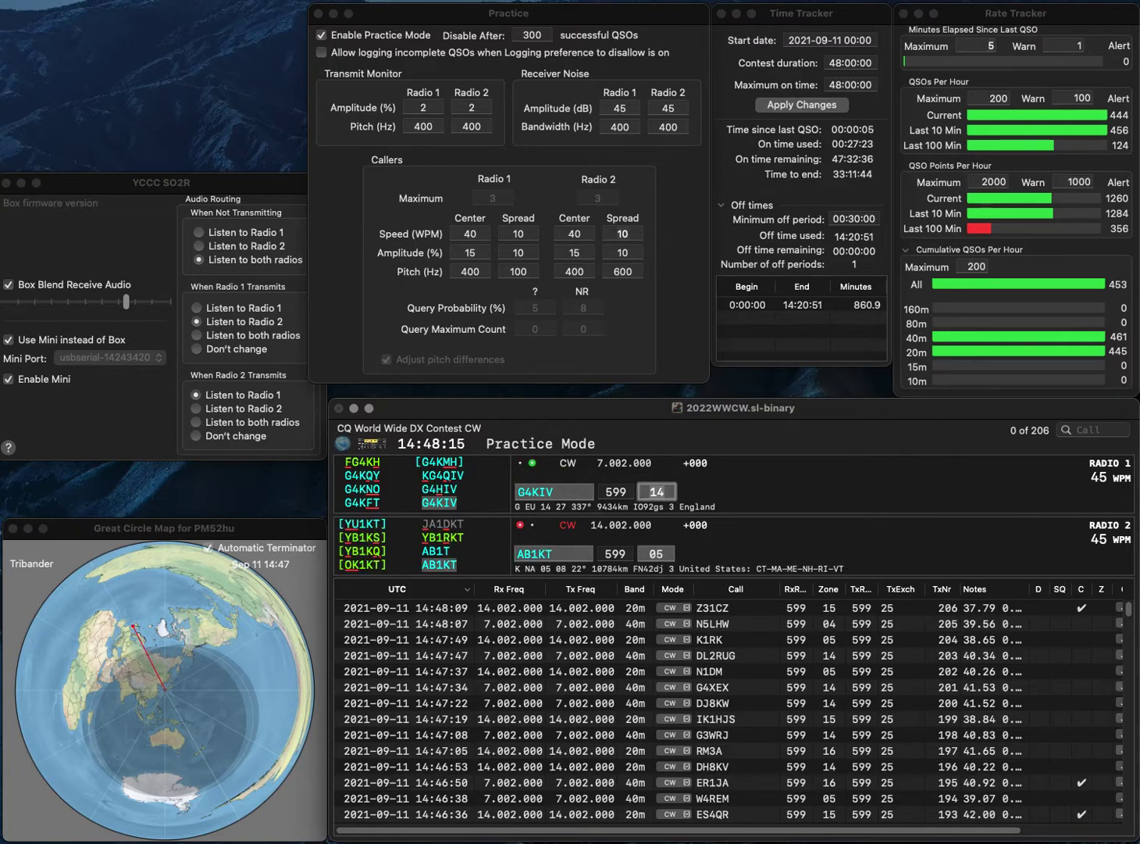
key("Return")
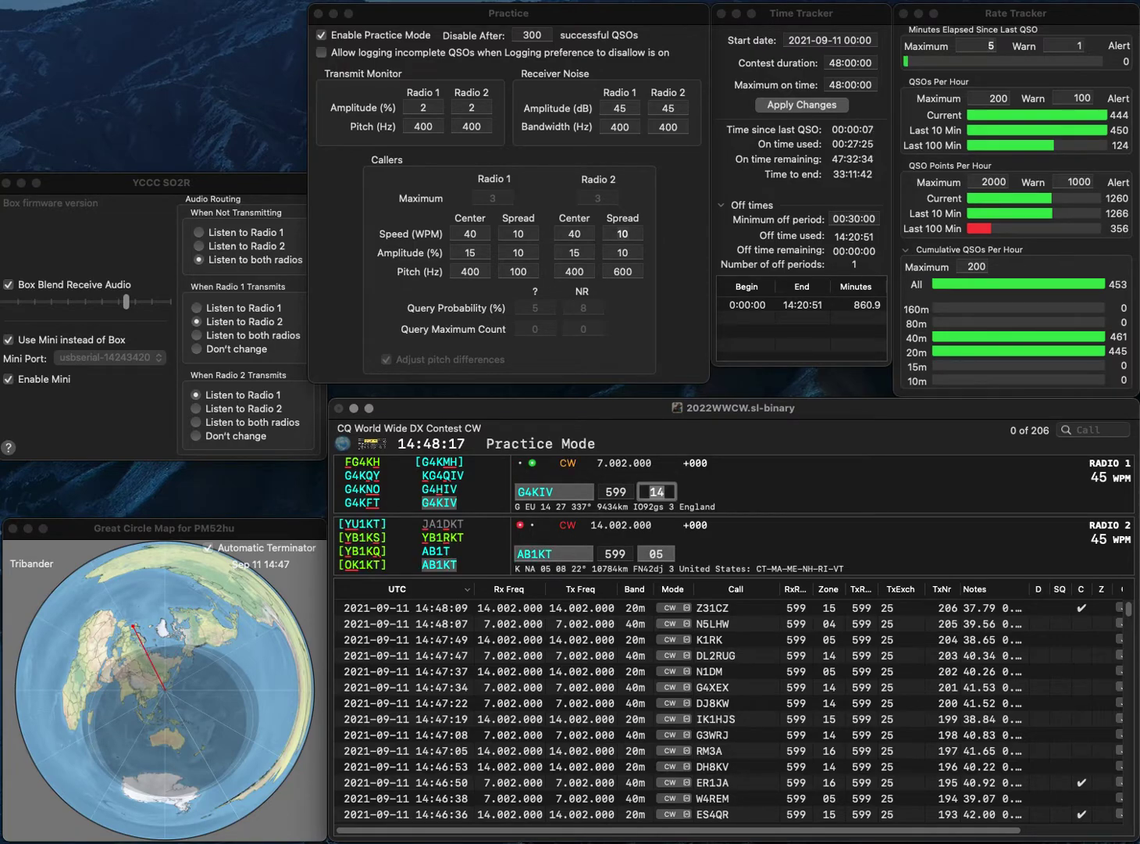
key("Return")
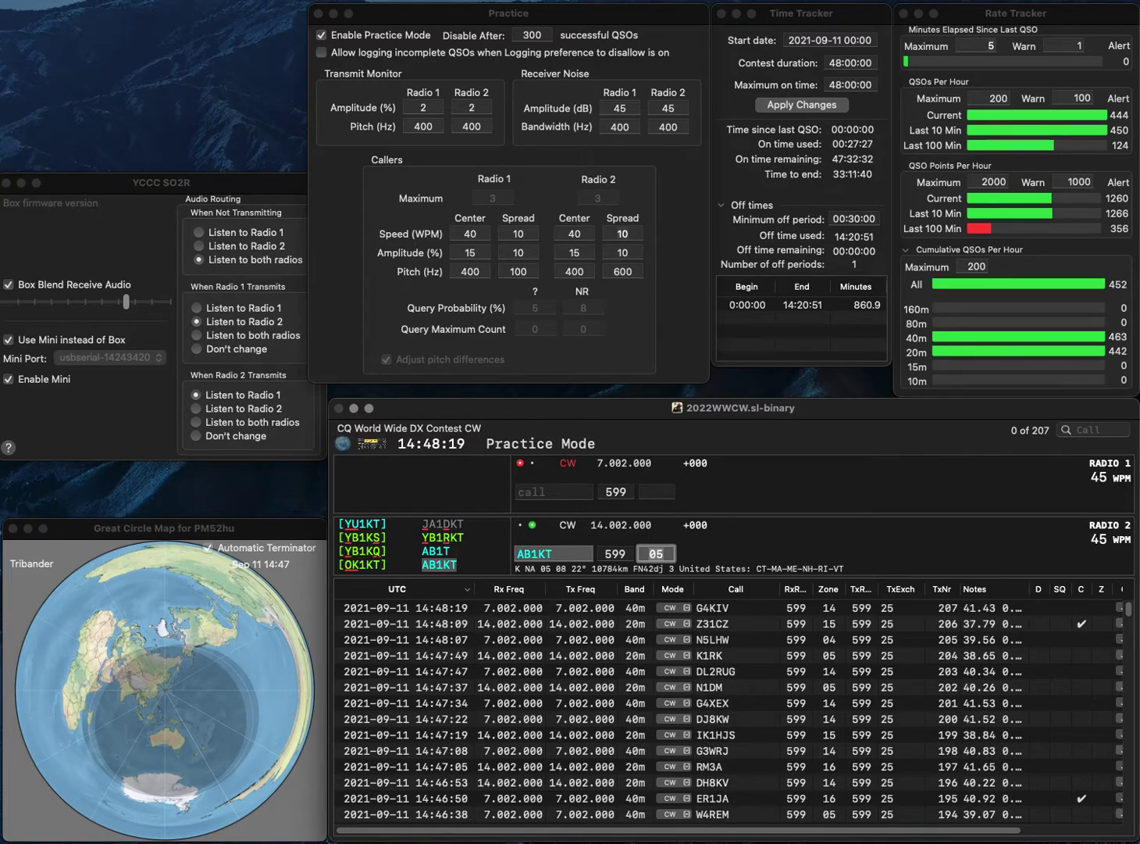
key("Return")
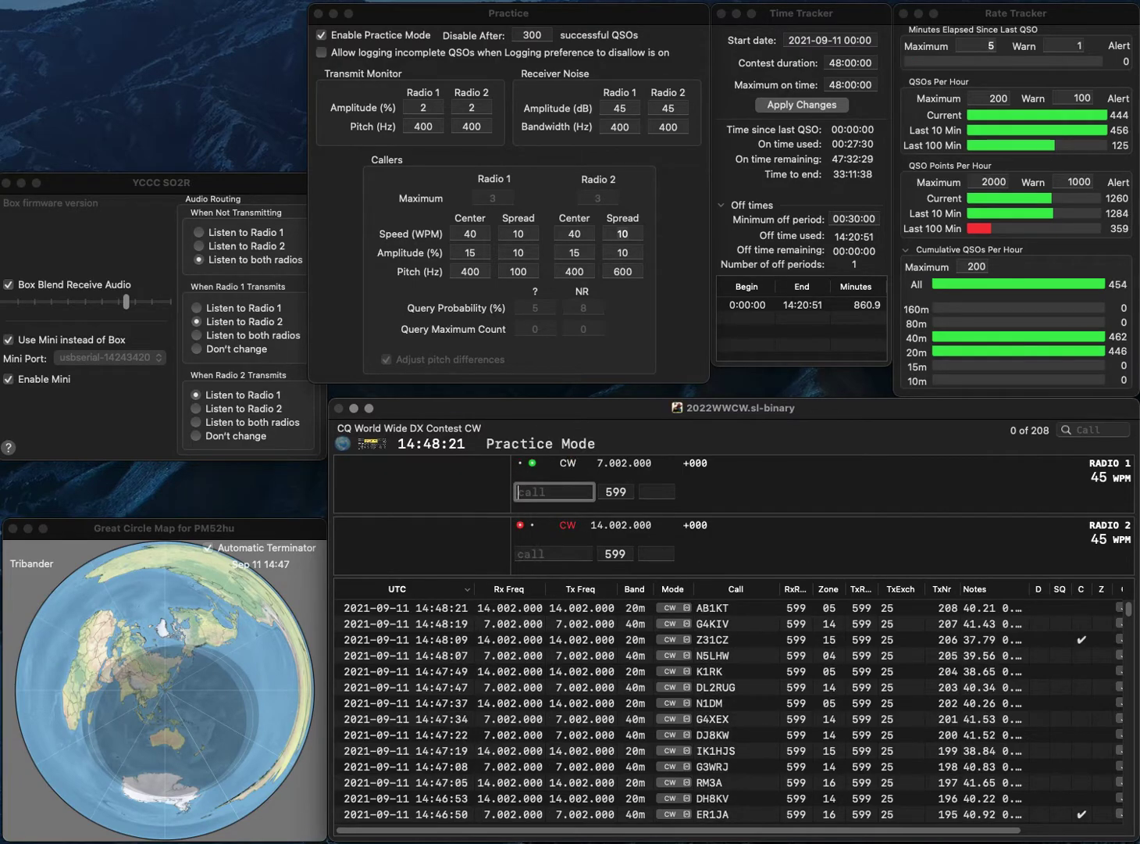
type("G39D")
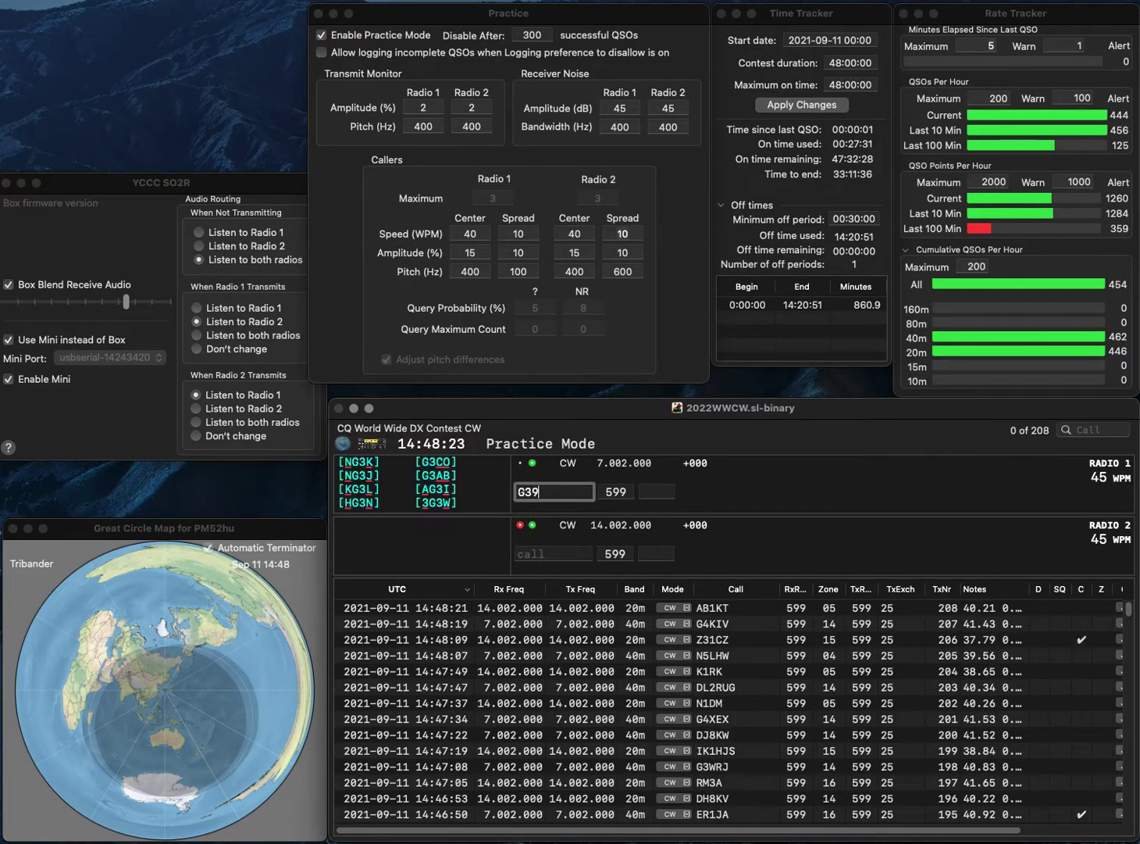
key("Left")
key("Left")
key("Left")
key("BackSpace")
type("Z")
key("BackSpace")
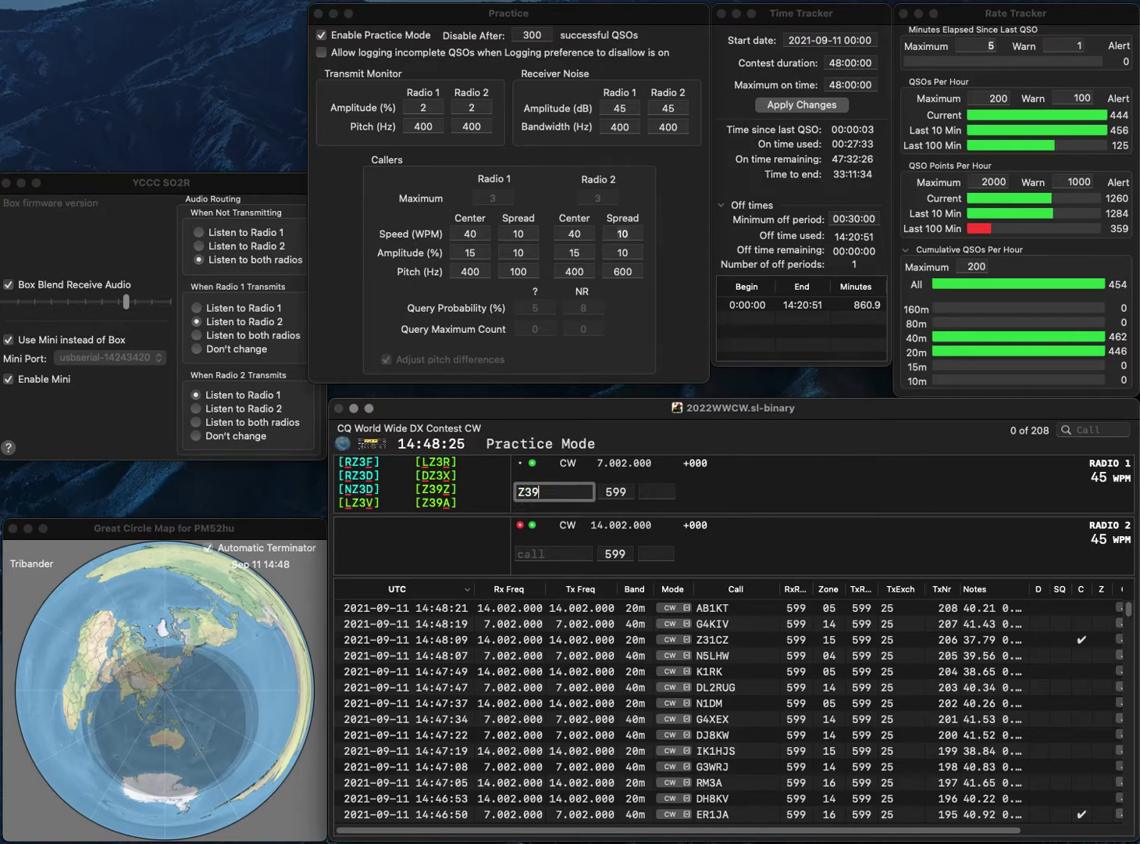
type("B")
key("Return")
type("KA3D")
key("Return")
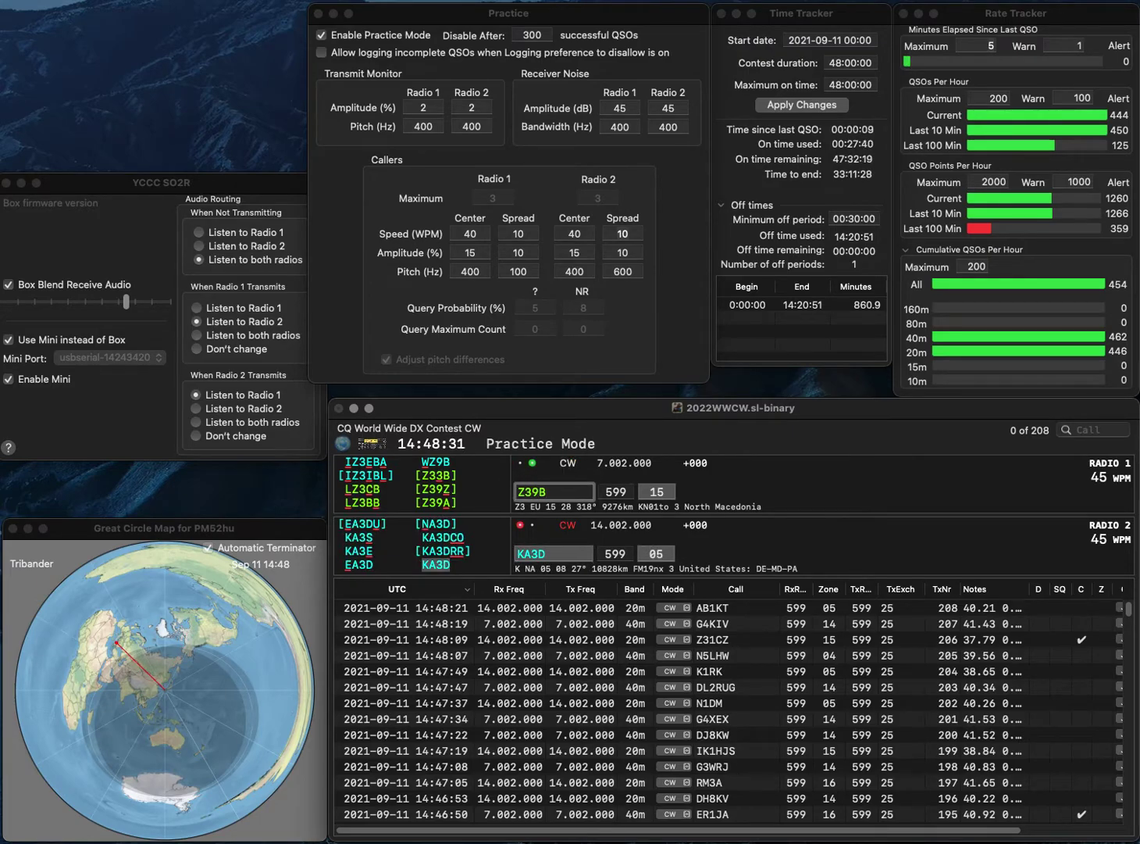
key("BackSpace")
type("Z")
key("Return")
key("Return")
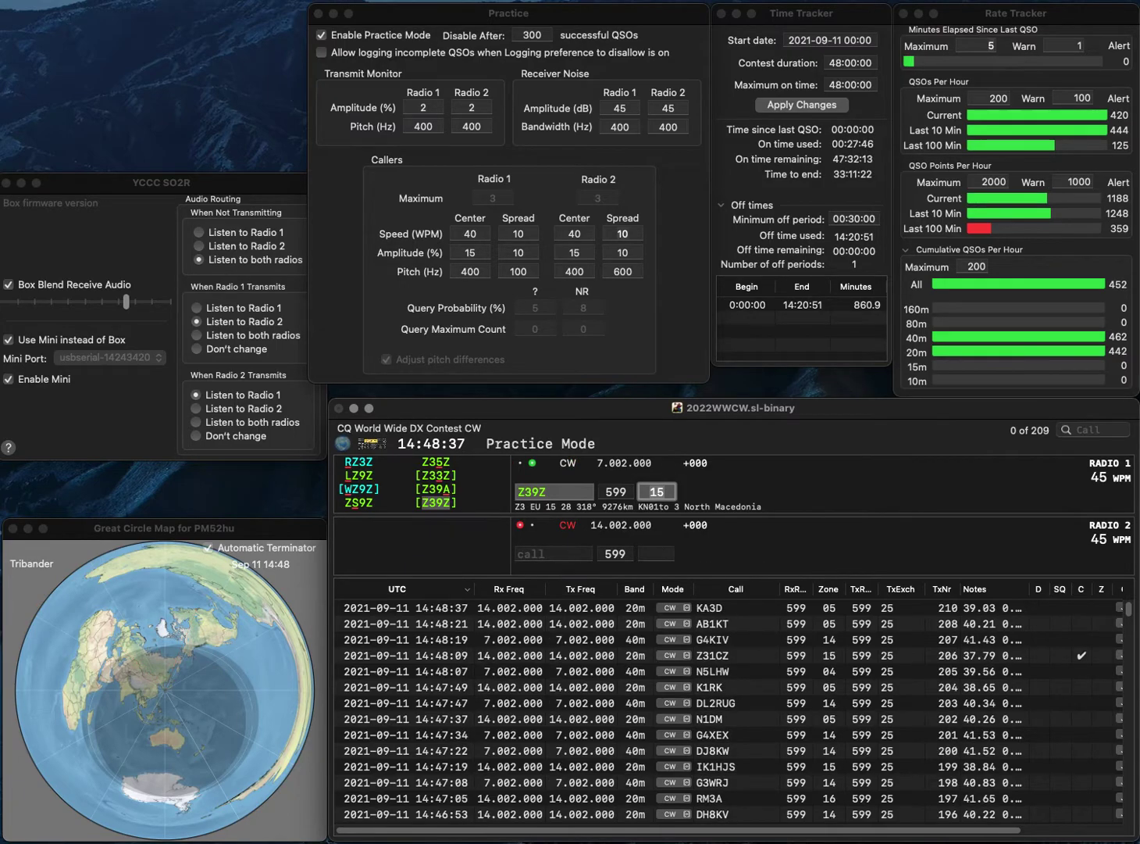
key("Return")
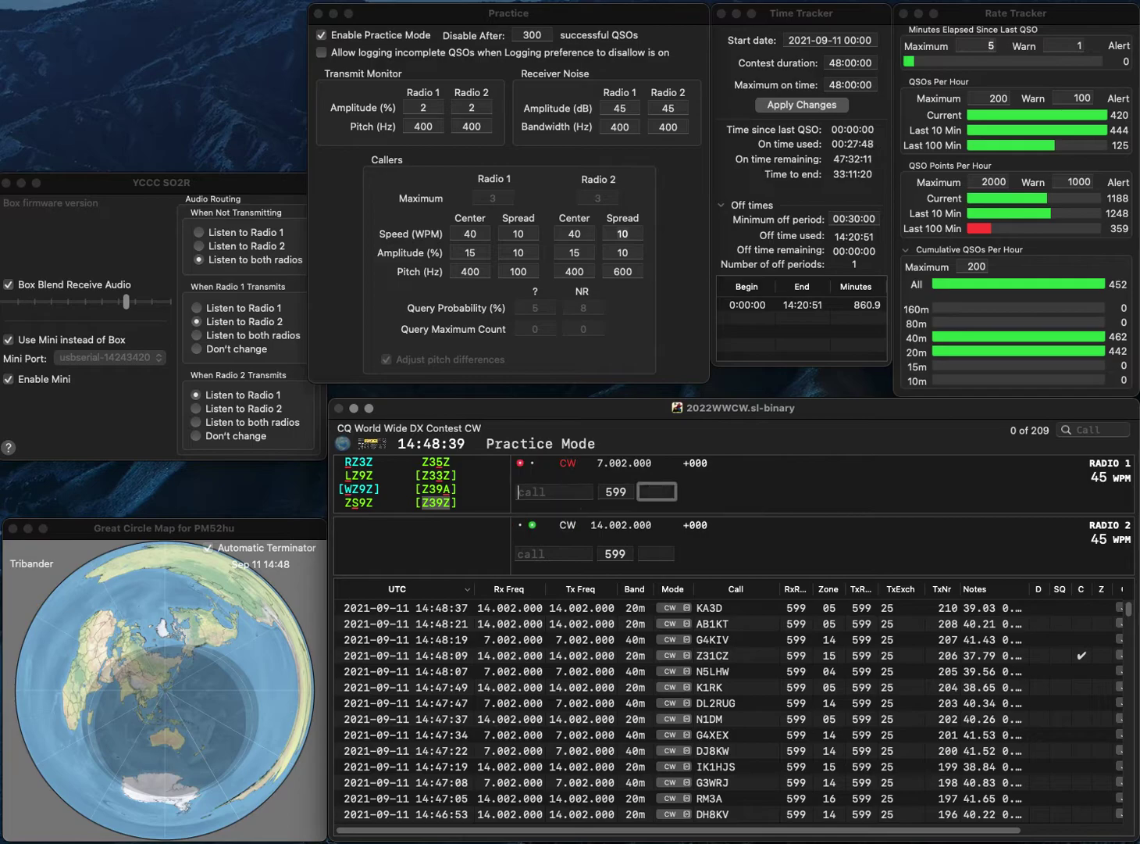
Answer and log UX4CR on Radio 2 and EW4WR on Radio 1
type("UX4CR")
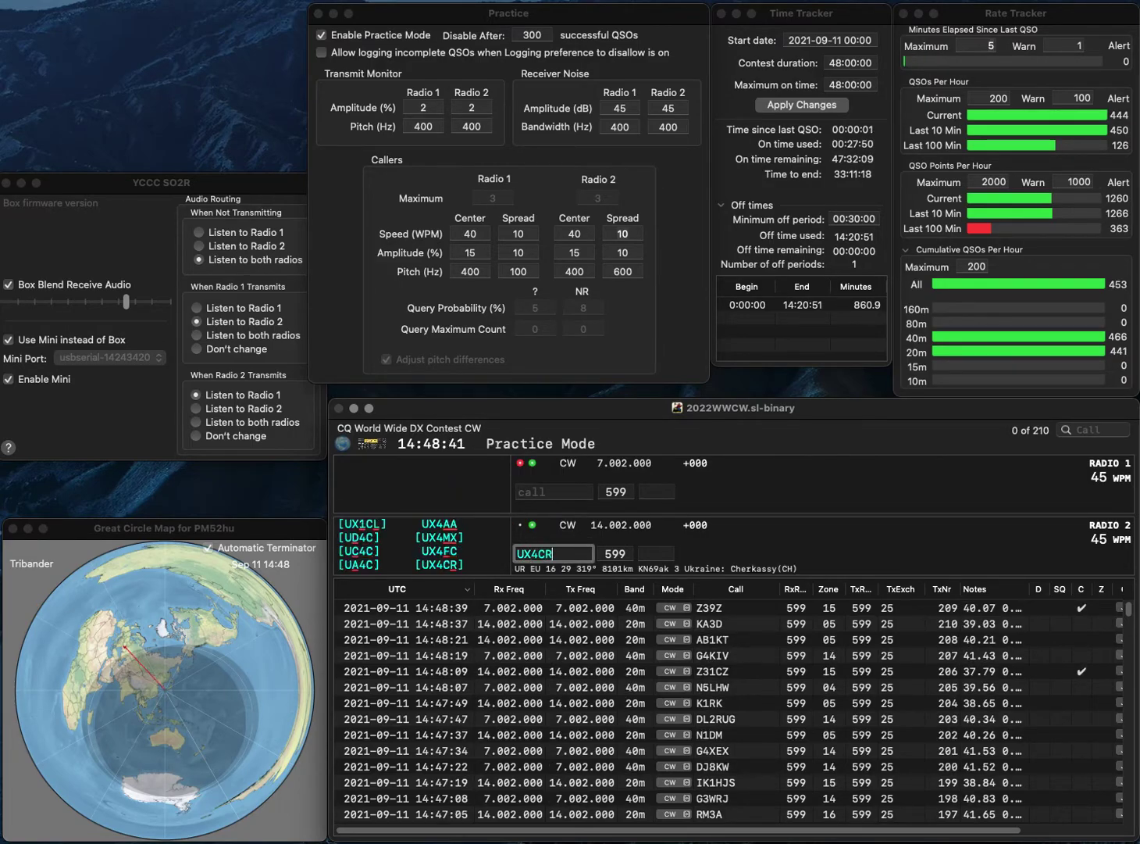
key("Return")
type("EW4WR")
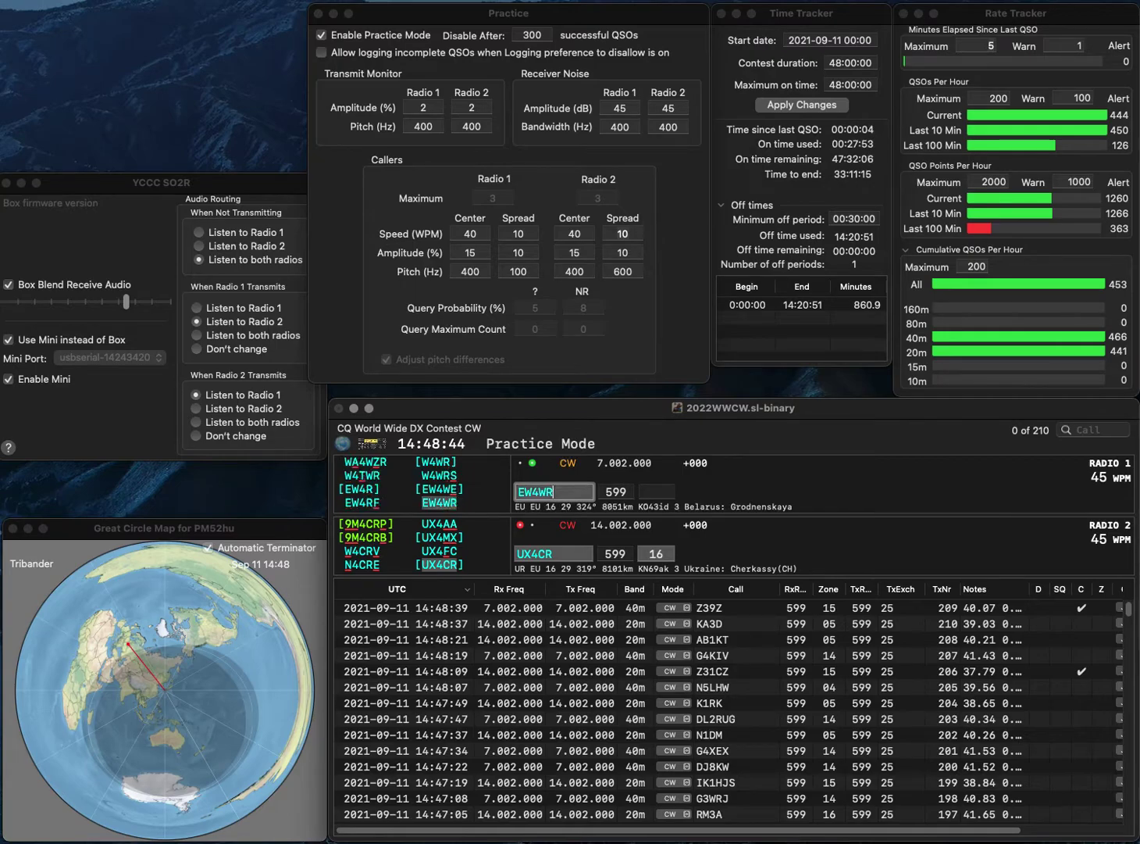
key("Return")
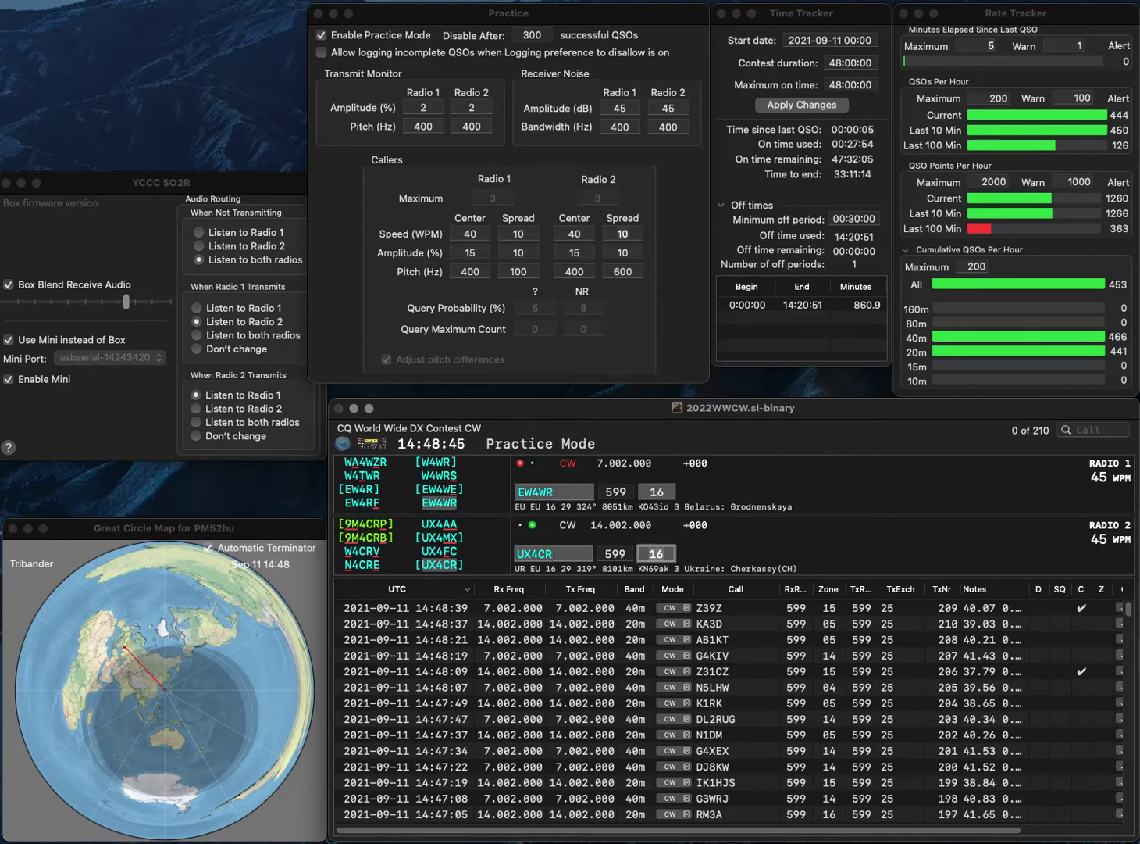
key("Return")
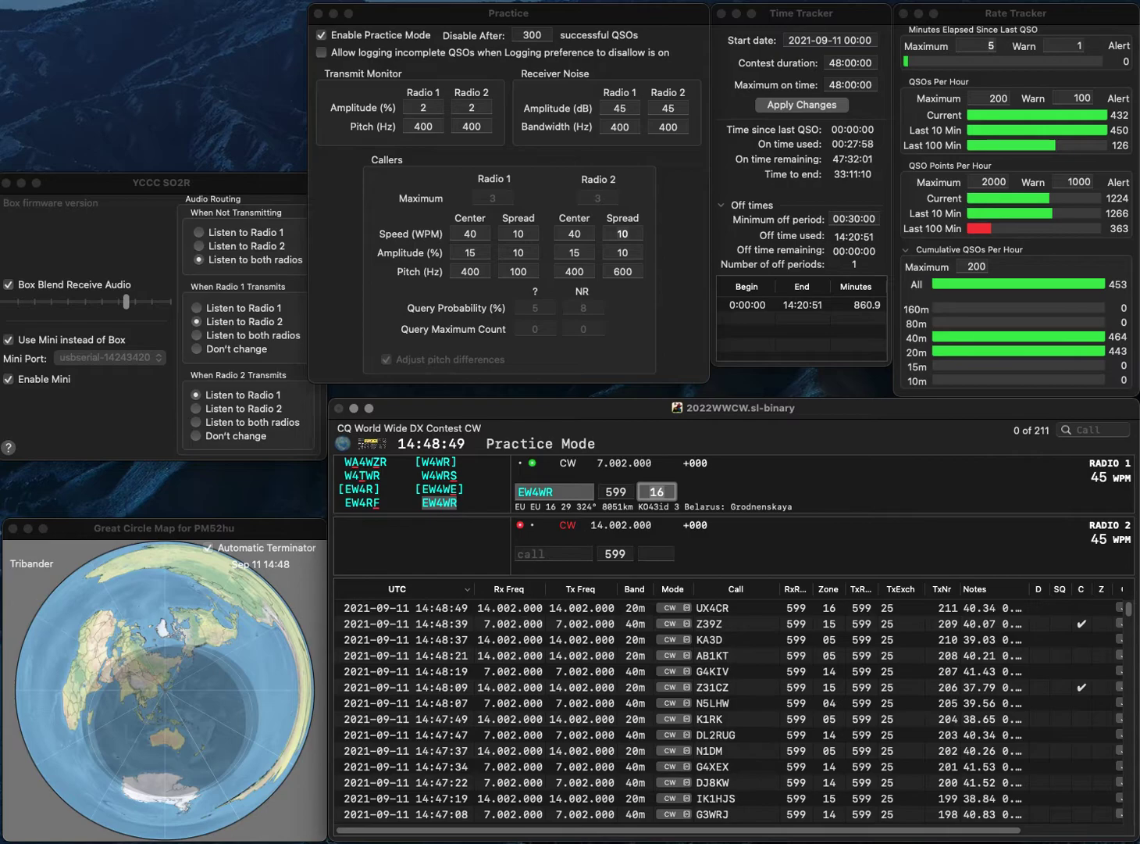
key("Return")
type("K5BHS")
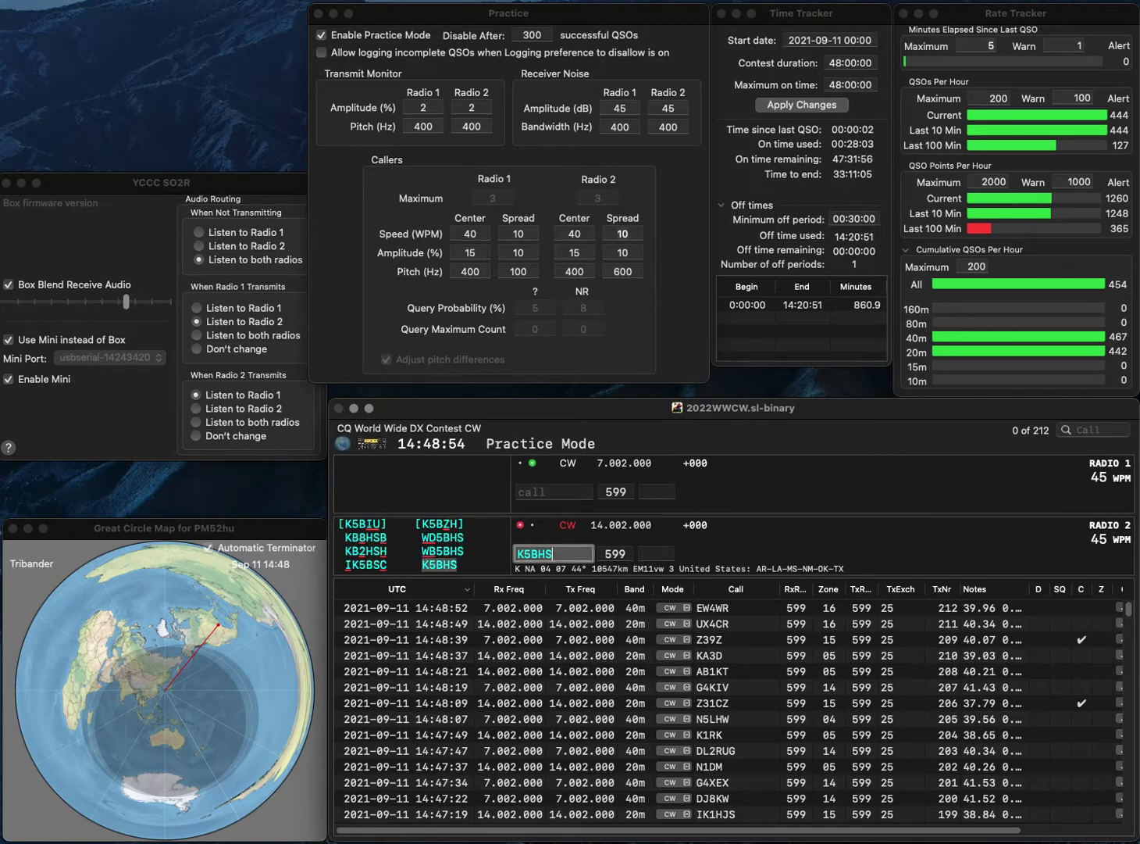
key("Return")
type("IK8SVQ")
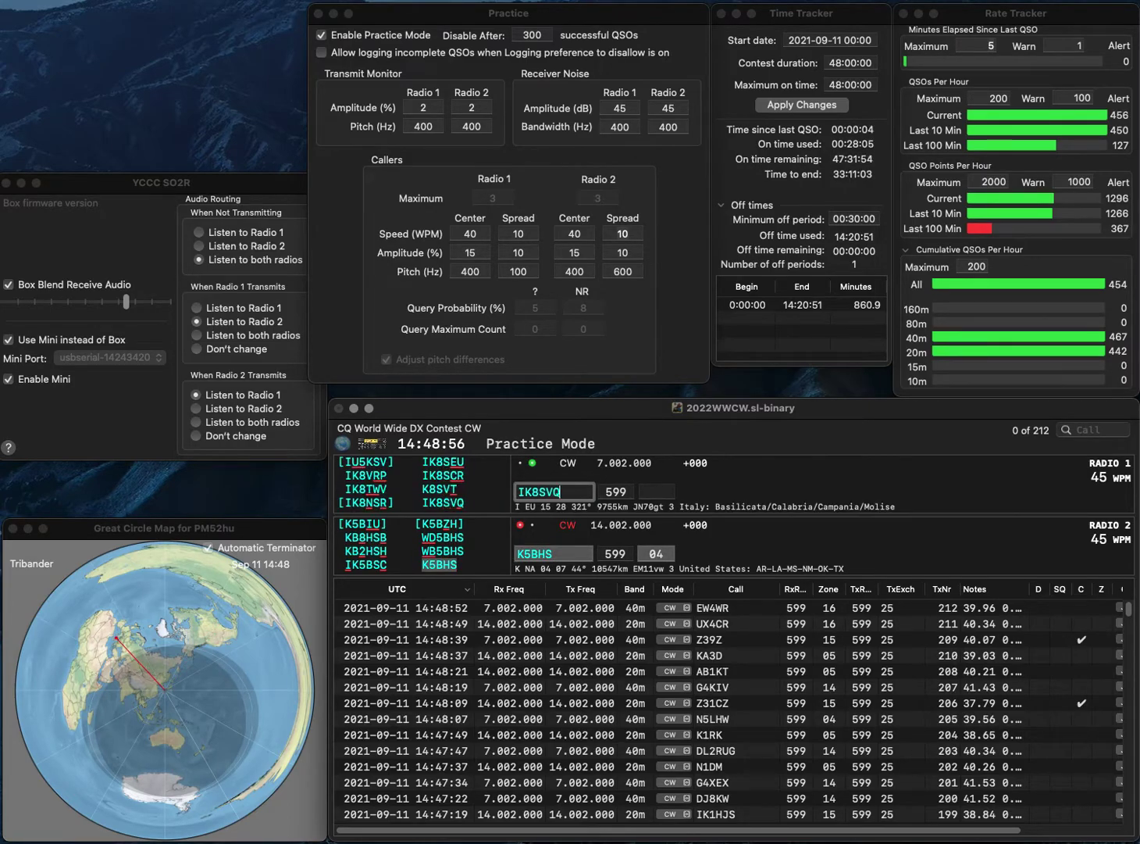
key("Return")
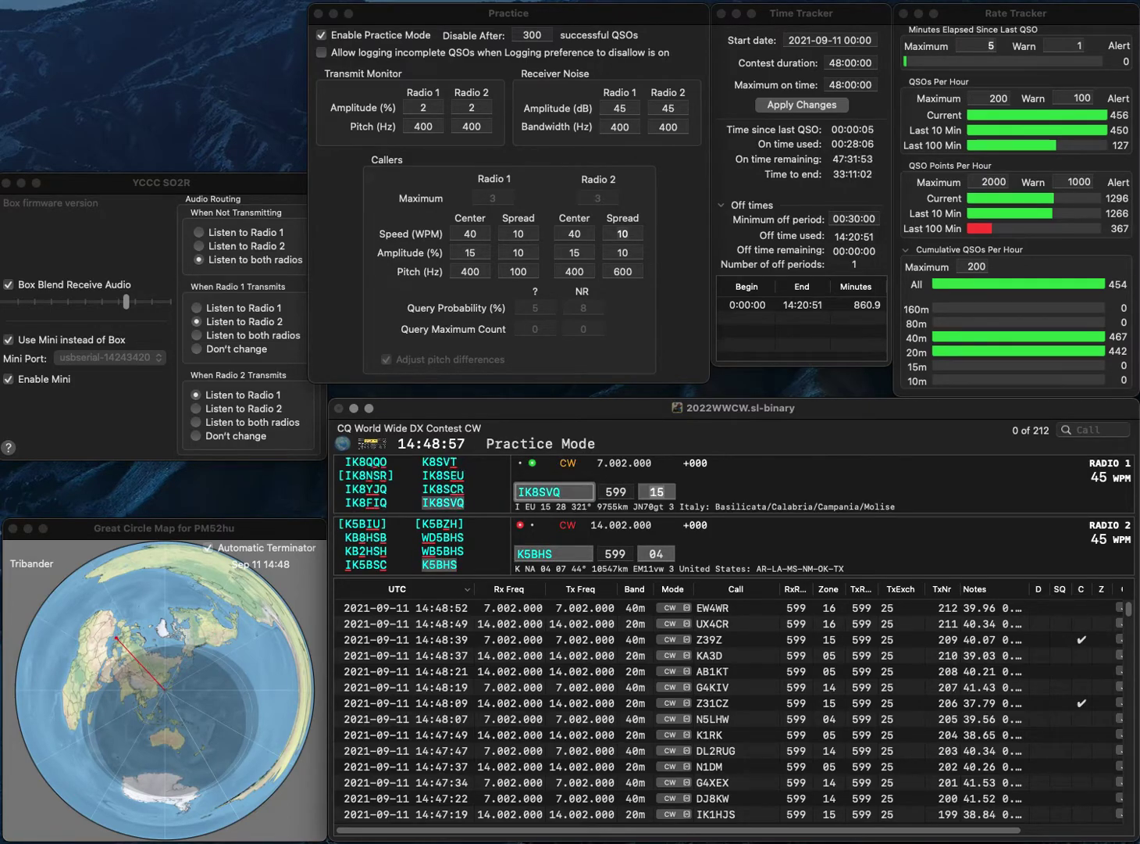
key("Return")
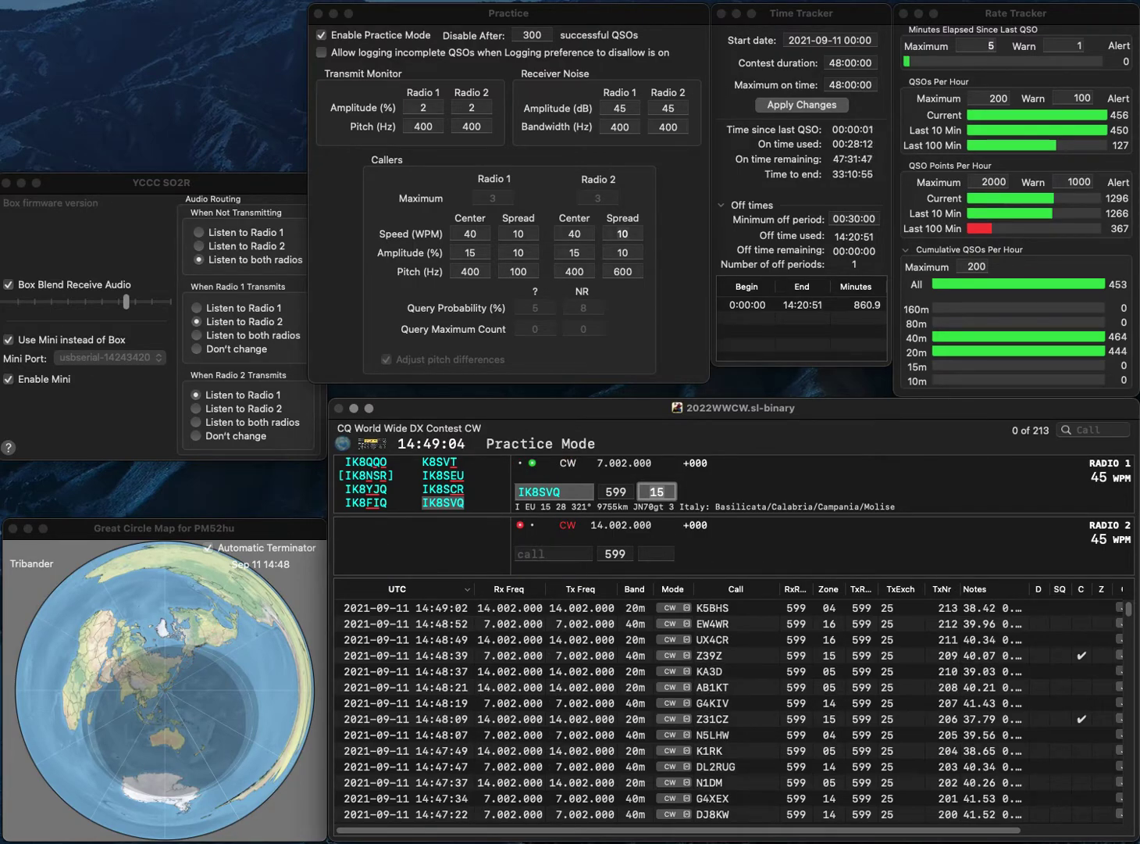
key("Return")
type("LZ3A")
key("Return")
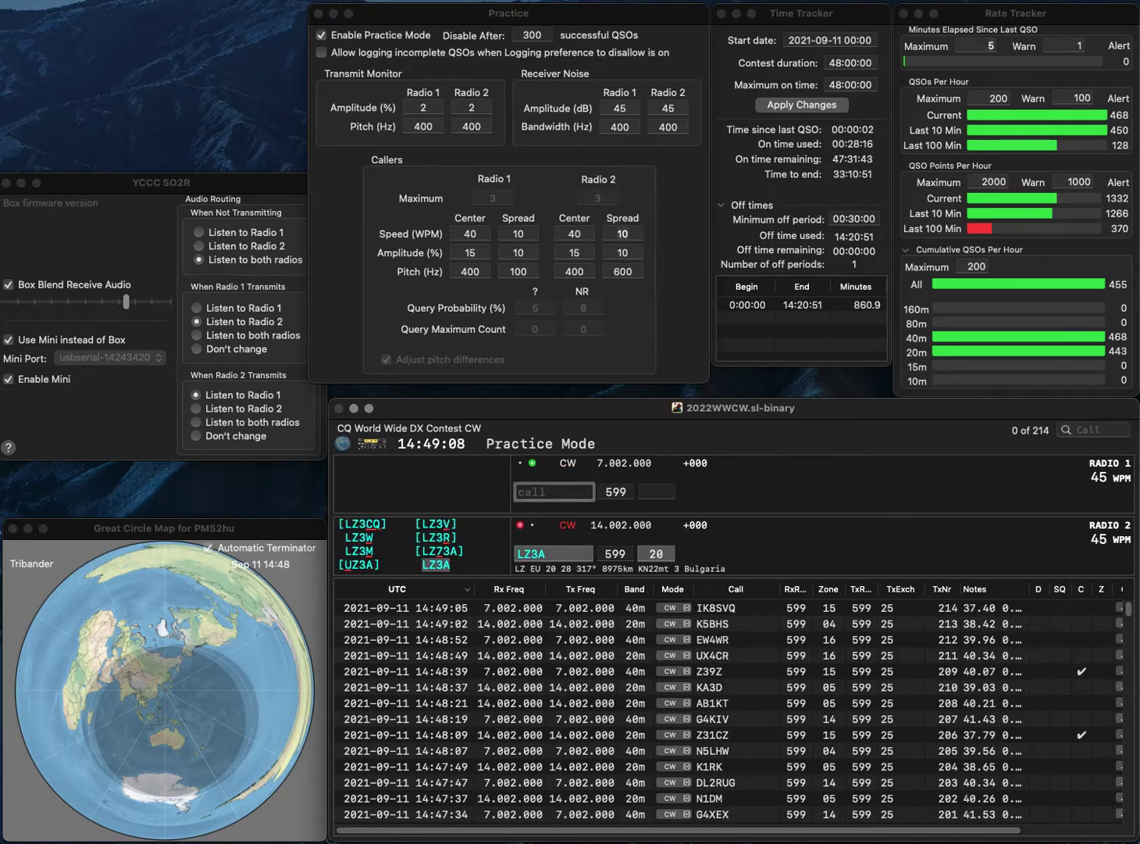
type("W")
key("BackSpace")
type("KJ")
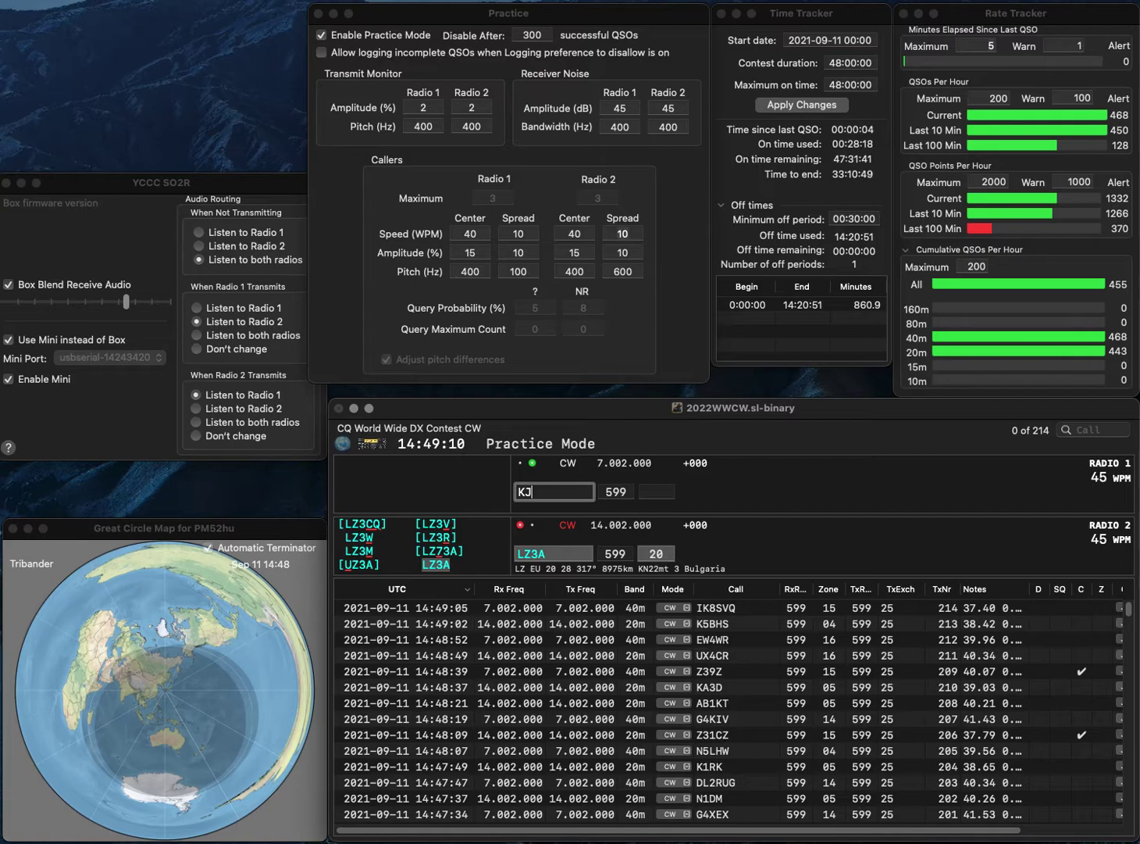
type("1FVB")
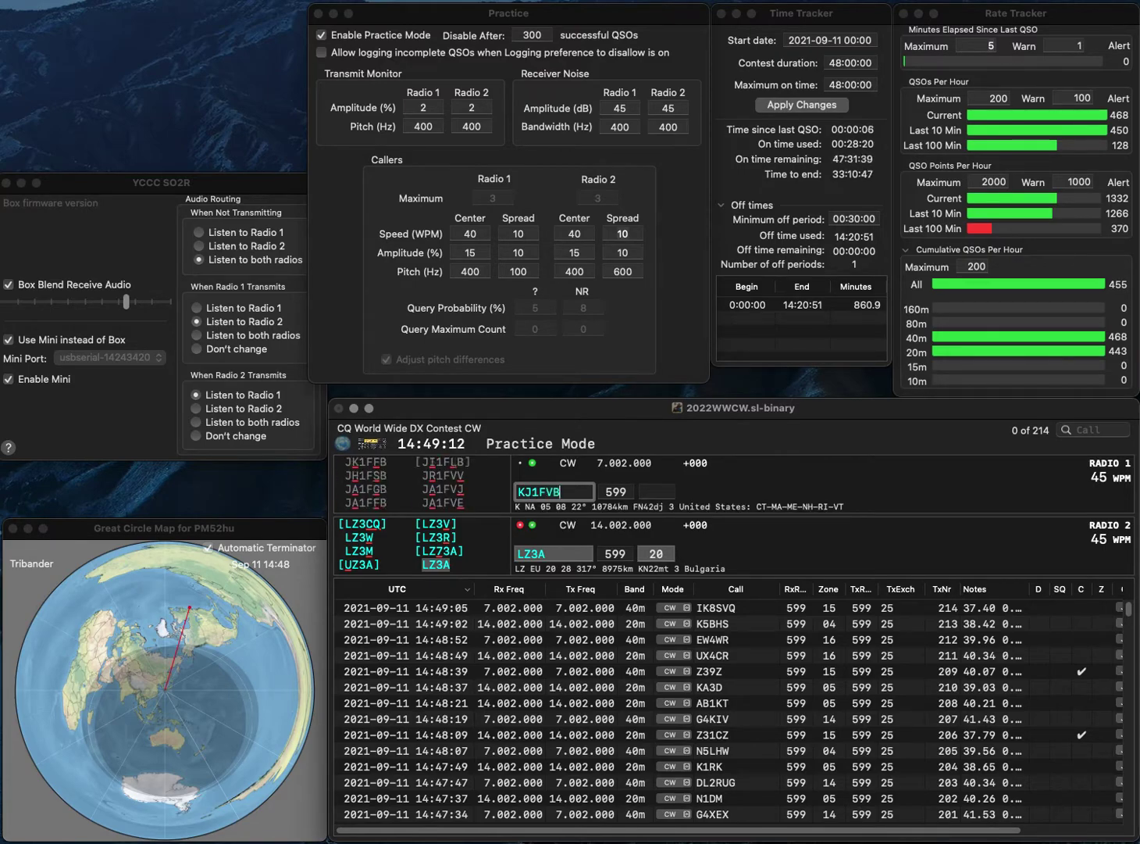
Log LZ3A on Radio 2 and correct the Radio 1 call to JK1FVB
key("Delete")
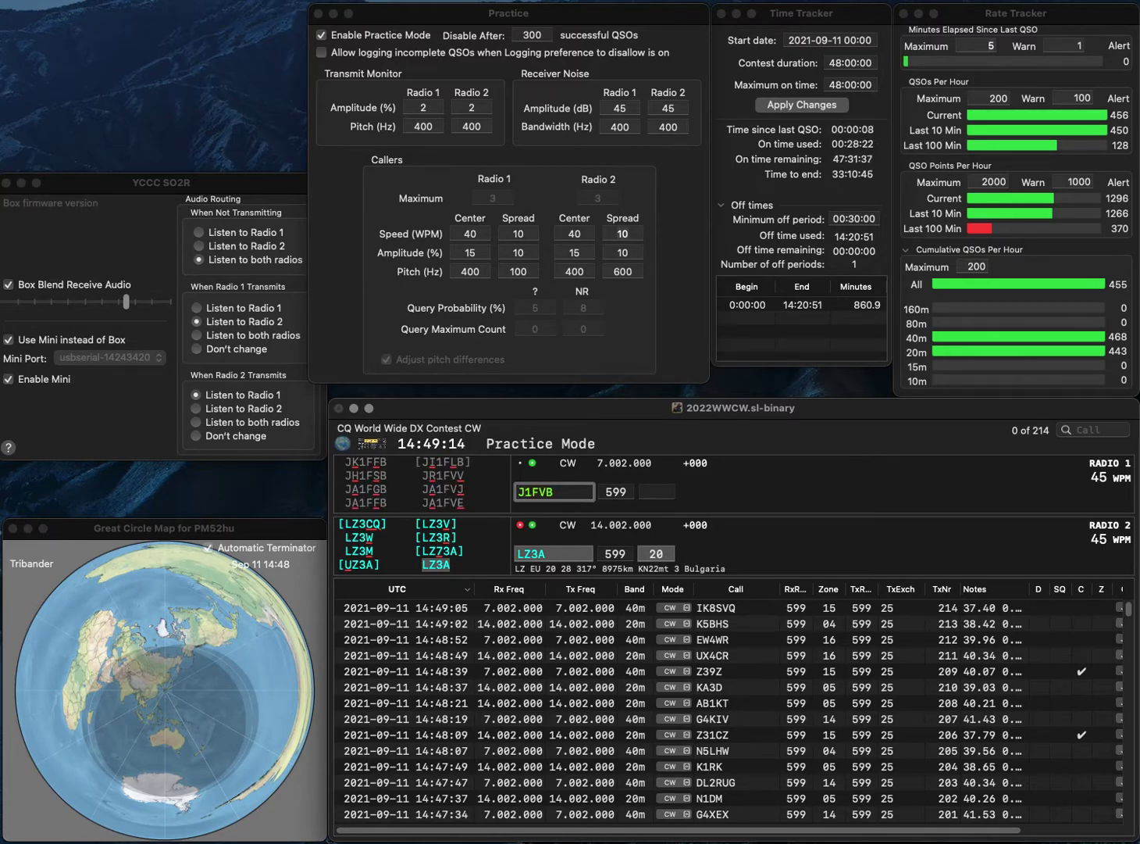
key("Return")
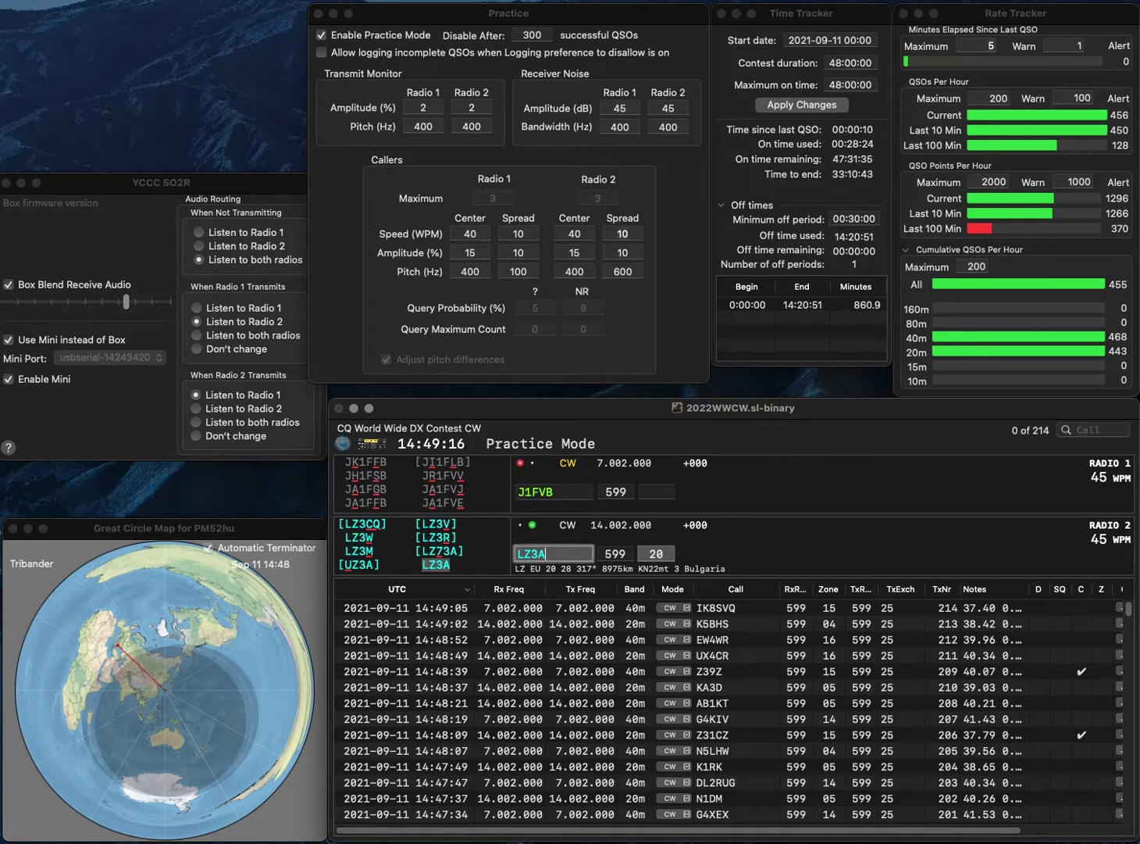
key("Return")
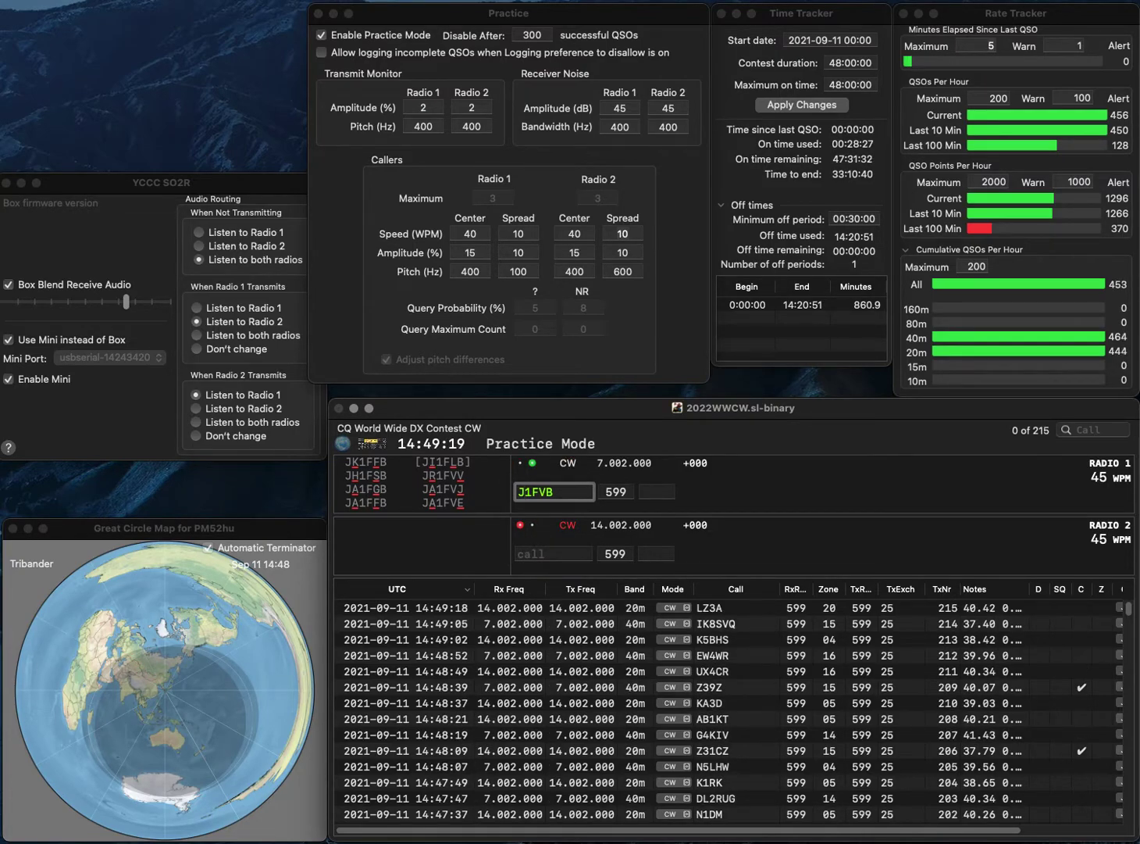
type("JK1FVB")
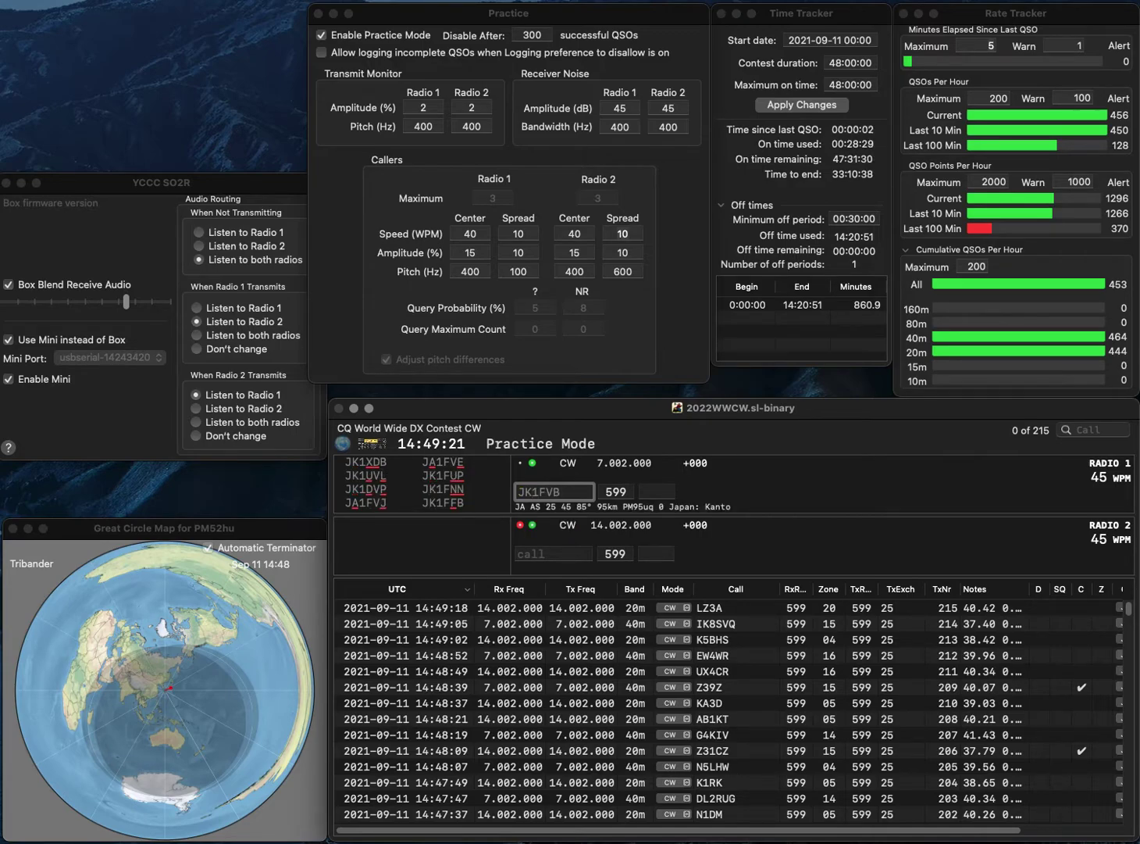
key("BackSpace")
type("F")
key("Return")
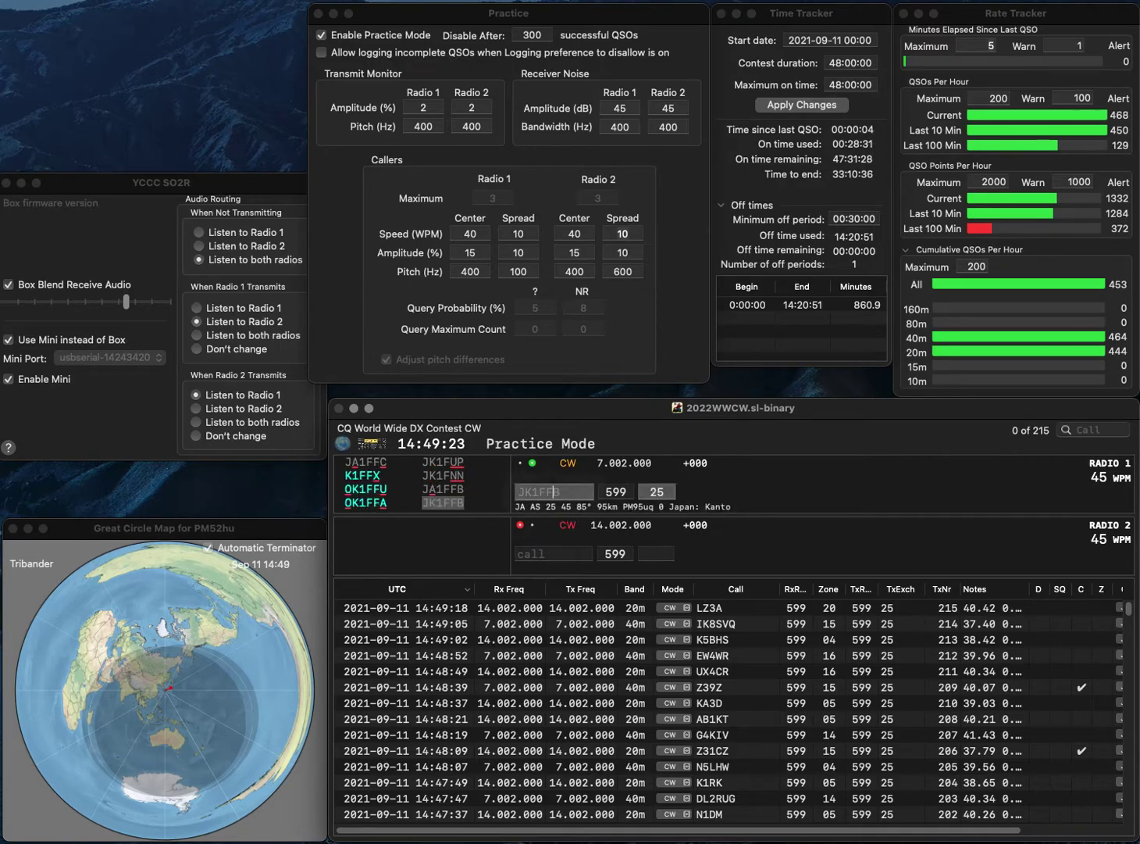
type("W4")
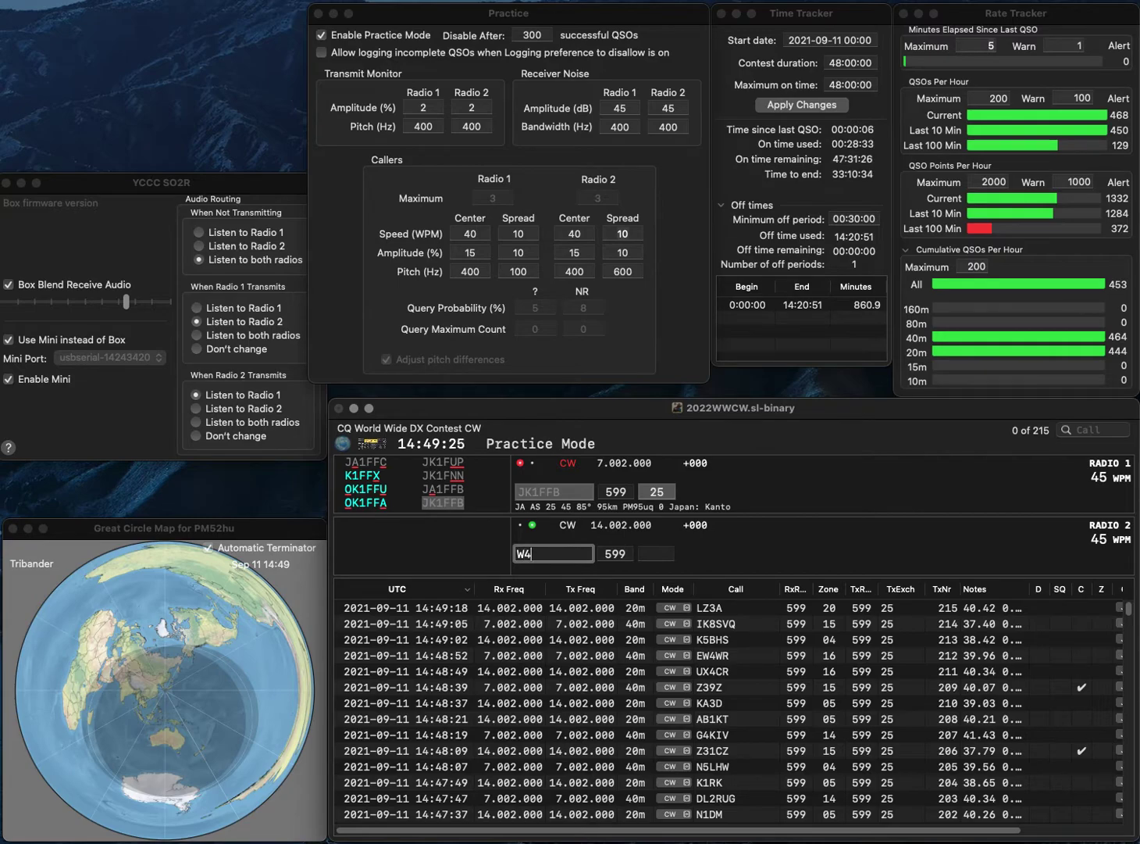
type("NSJ")
key("Return")
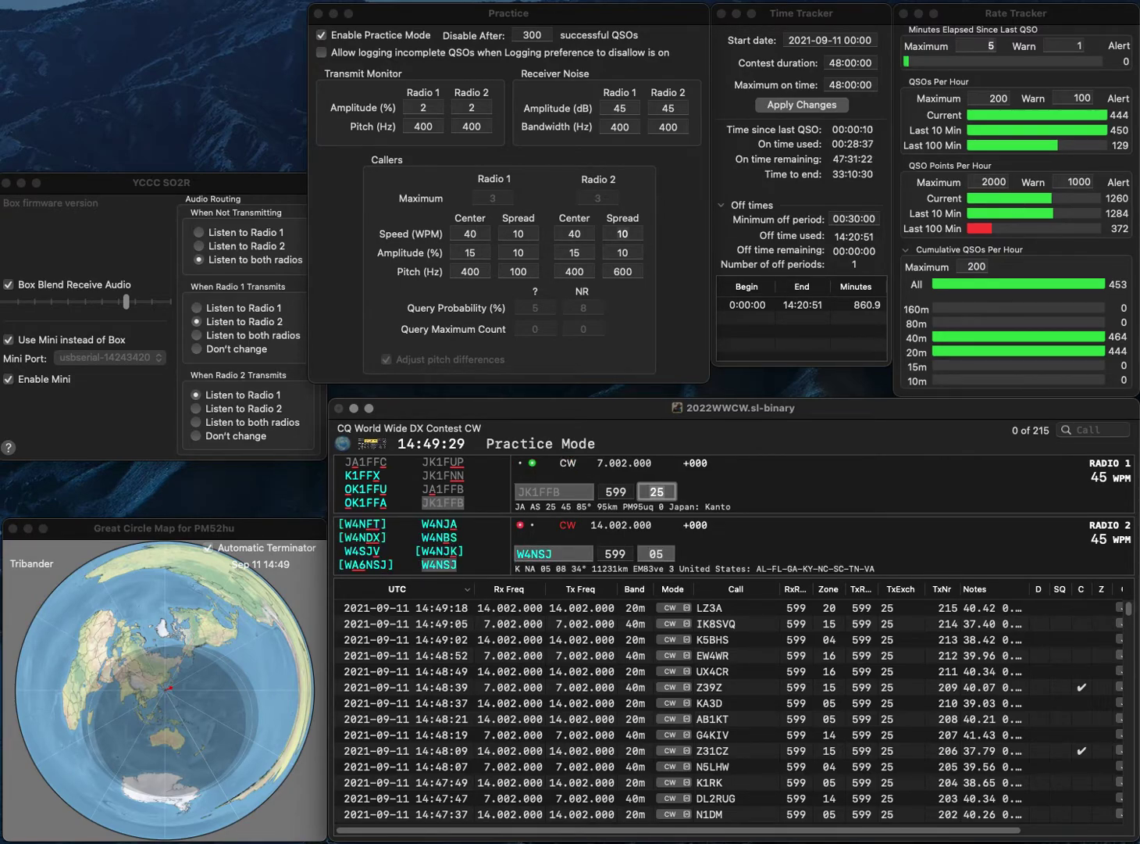
key("Return")
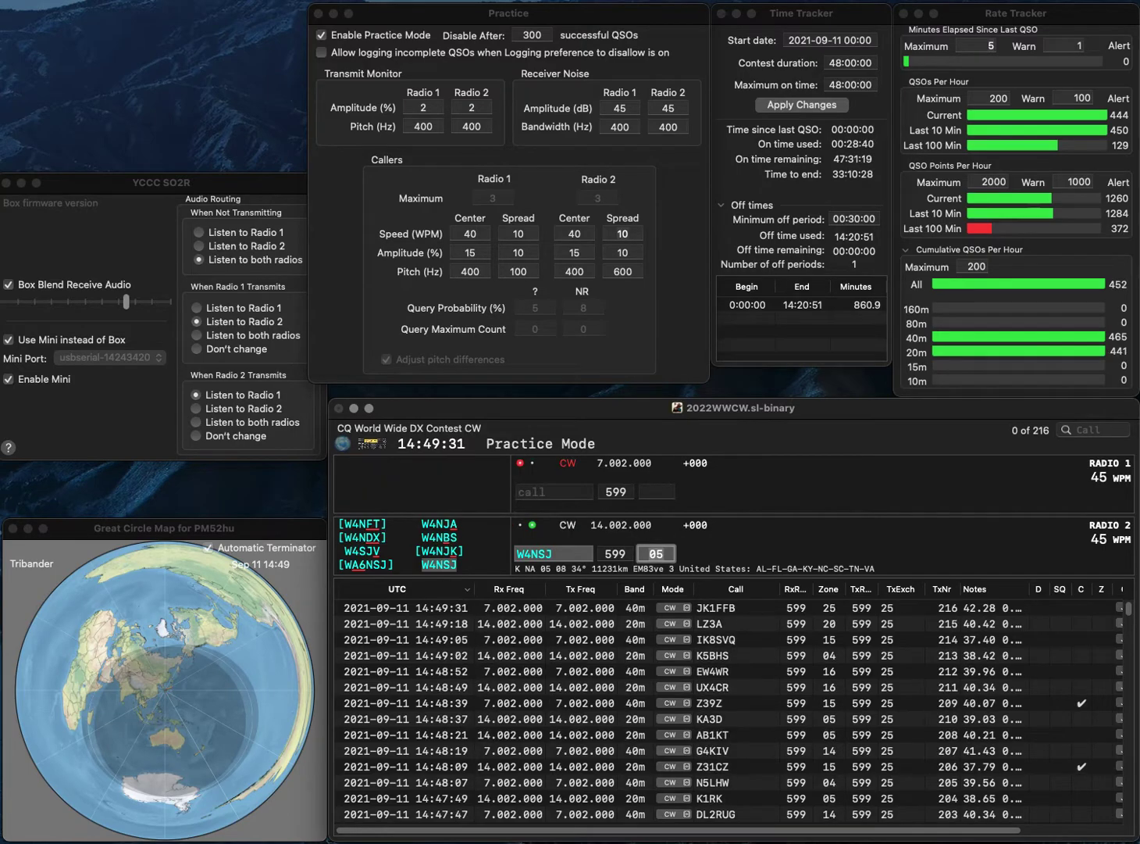
key("Return")
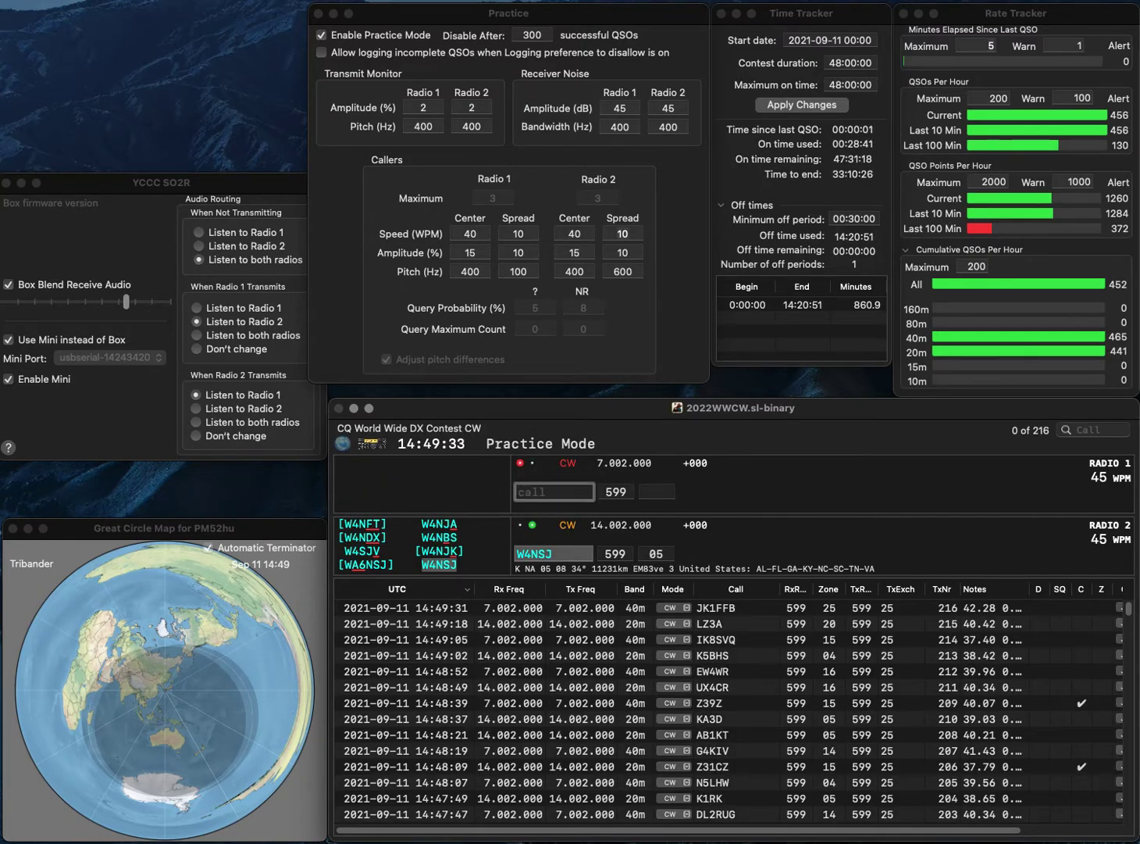
Answer and log W7VA on Radio 1 and enter the partial call W6 on Radio 2
type("W7")
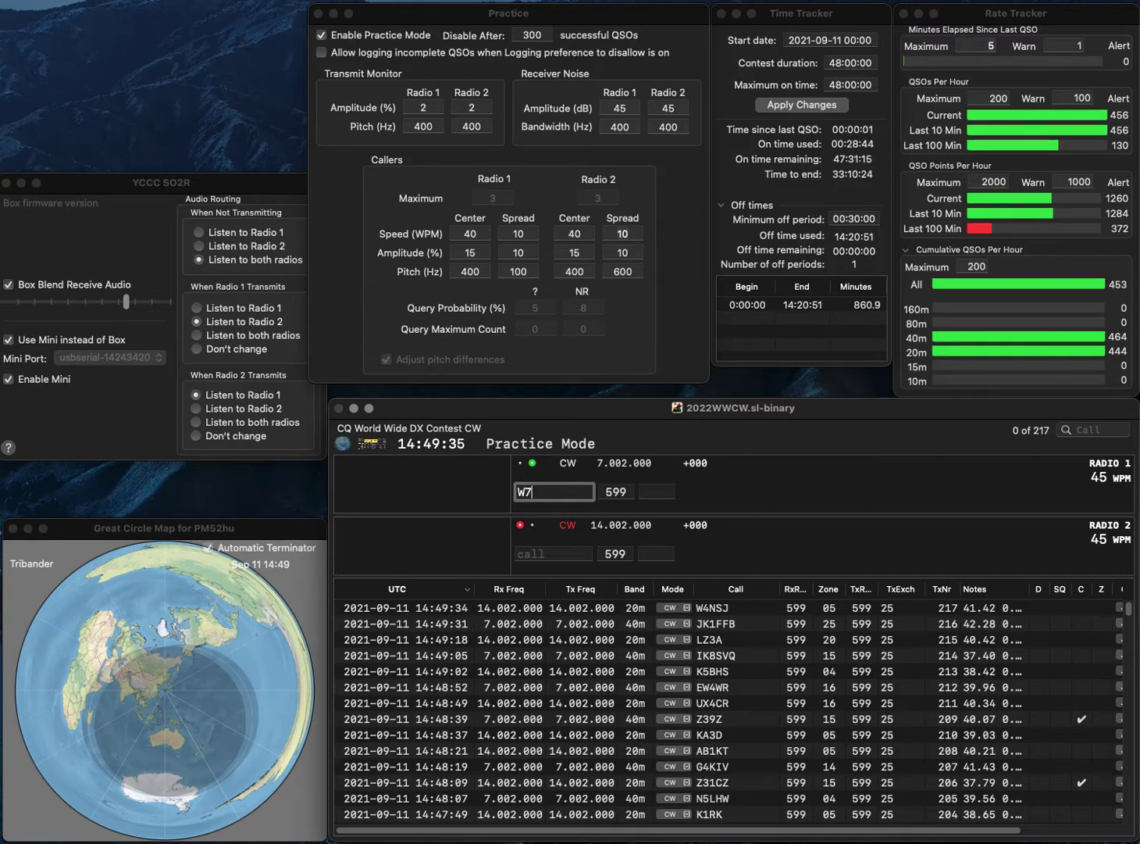
type("VA")
key("Return")
type("WB")
key("BackSpace")
type("6")
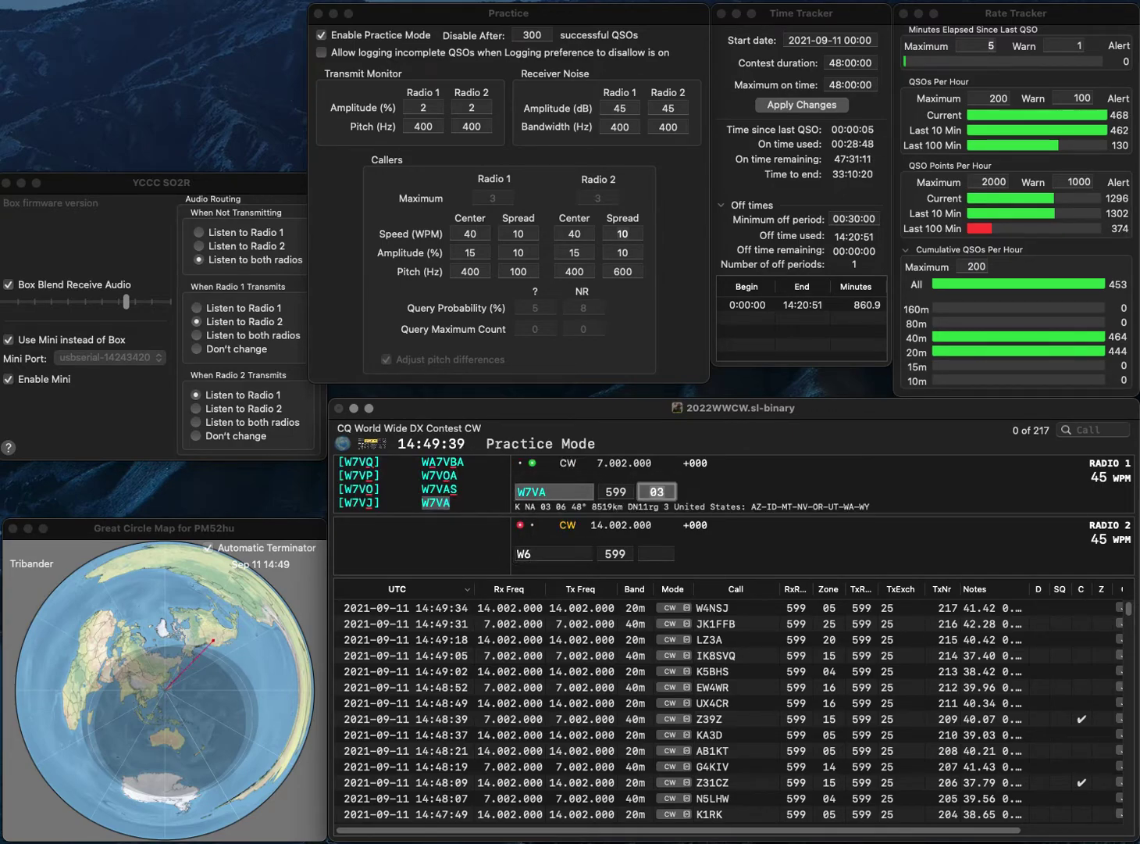
key("Return")
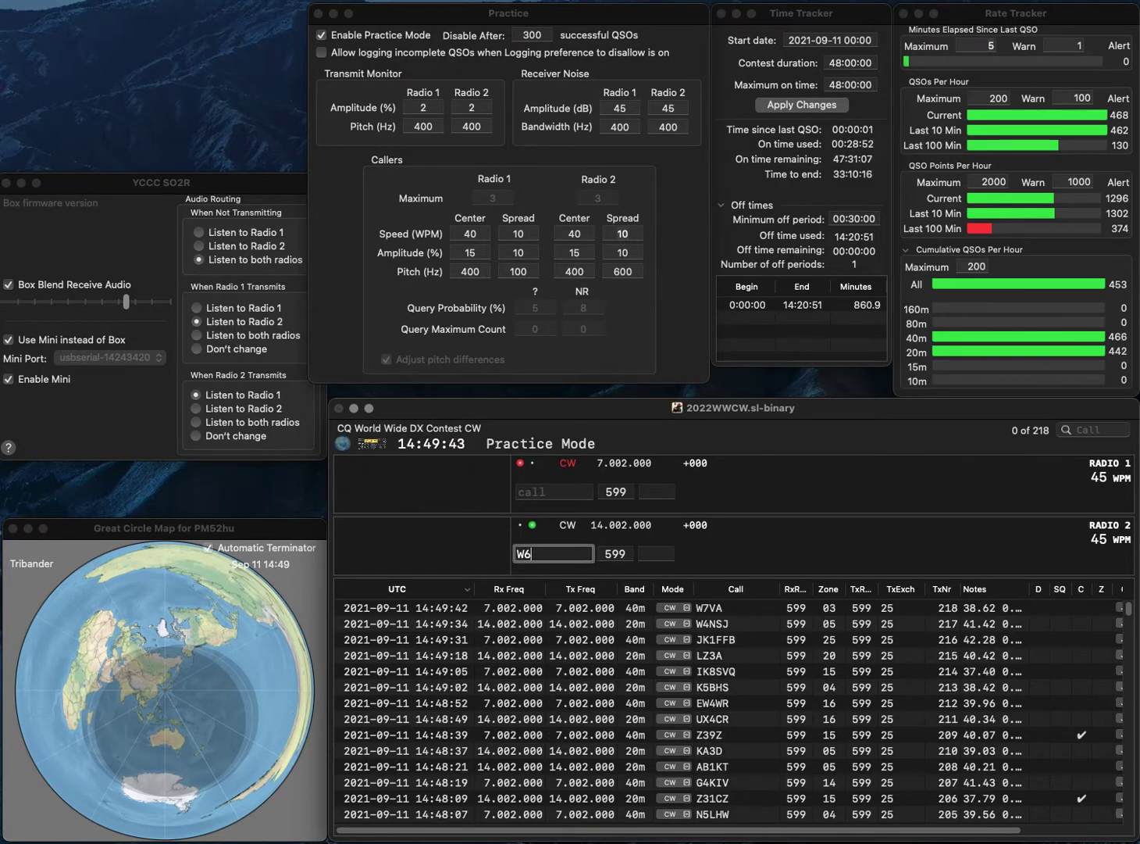
type("PNG")
key("Return")
type("W4PX")
key("Home")
type("R")
key("Return")
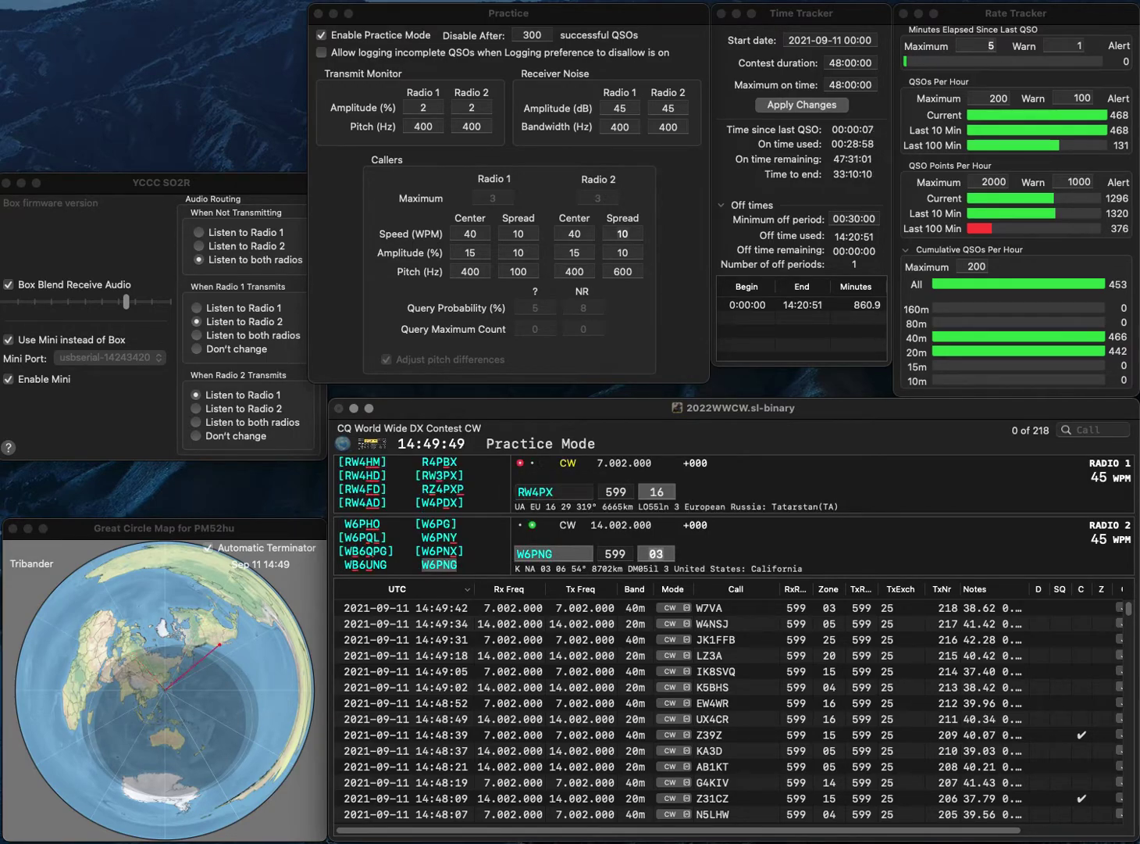
Correct the Radio 1 call to RW3PX and log W6PNG on Radio 2
key("Right")
key("Right")
key("BackSpace")
type("3")
key("Return")
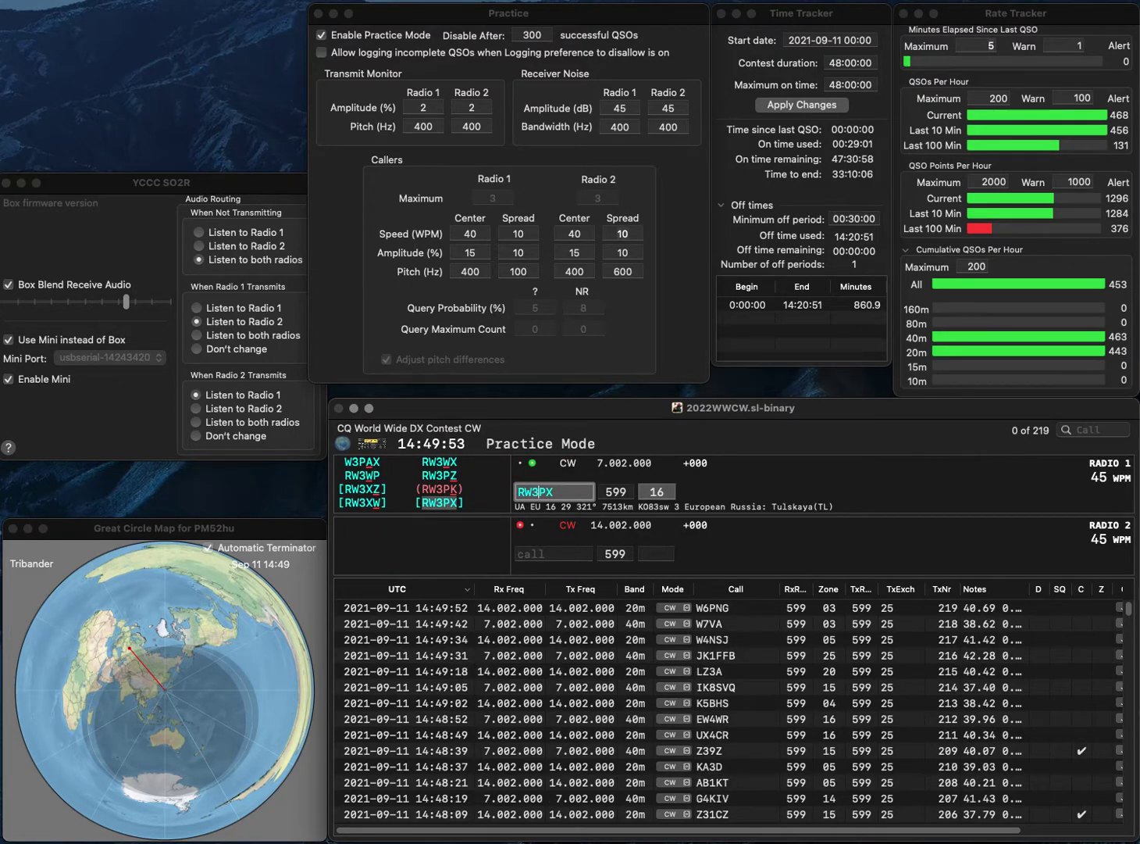
Answer and log RW3PX on Radio 1 and SP6DHH on Radio 2
key("Return")
type("SP6DHH")
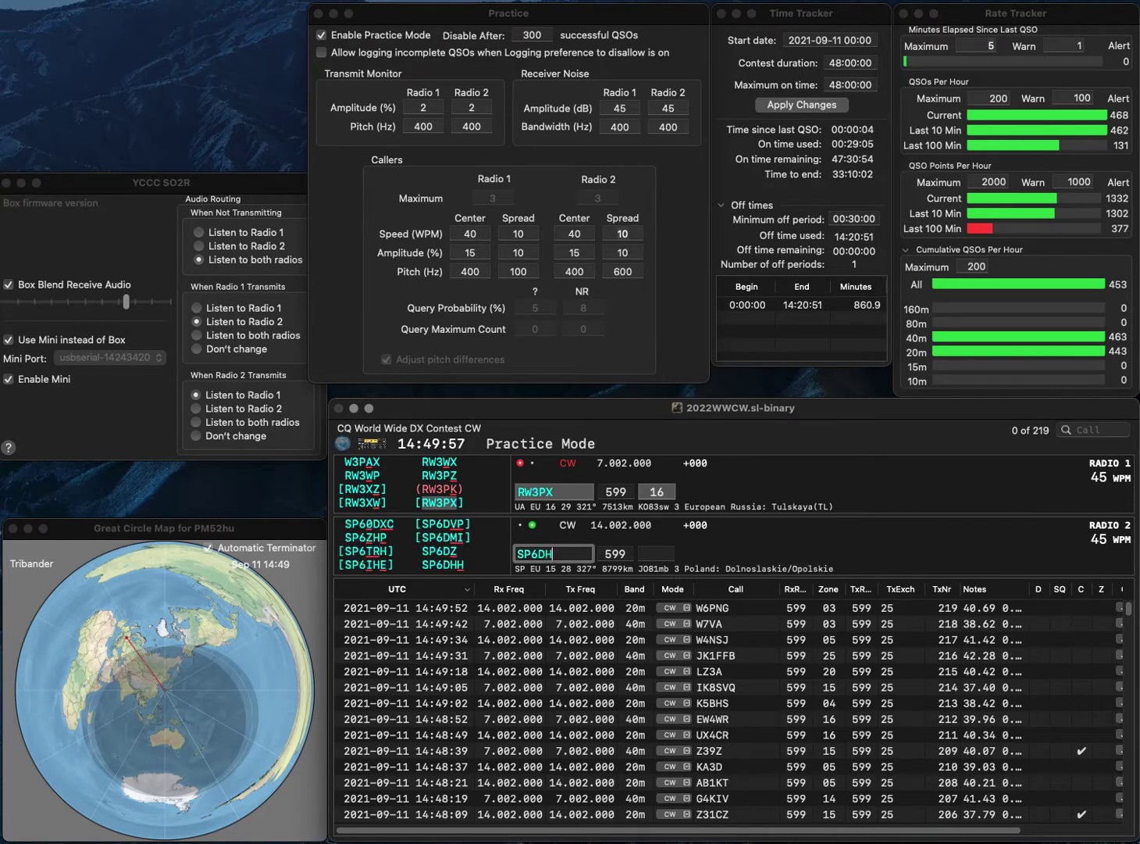
key("Return")
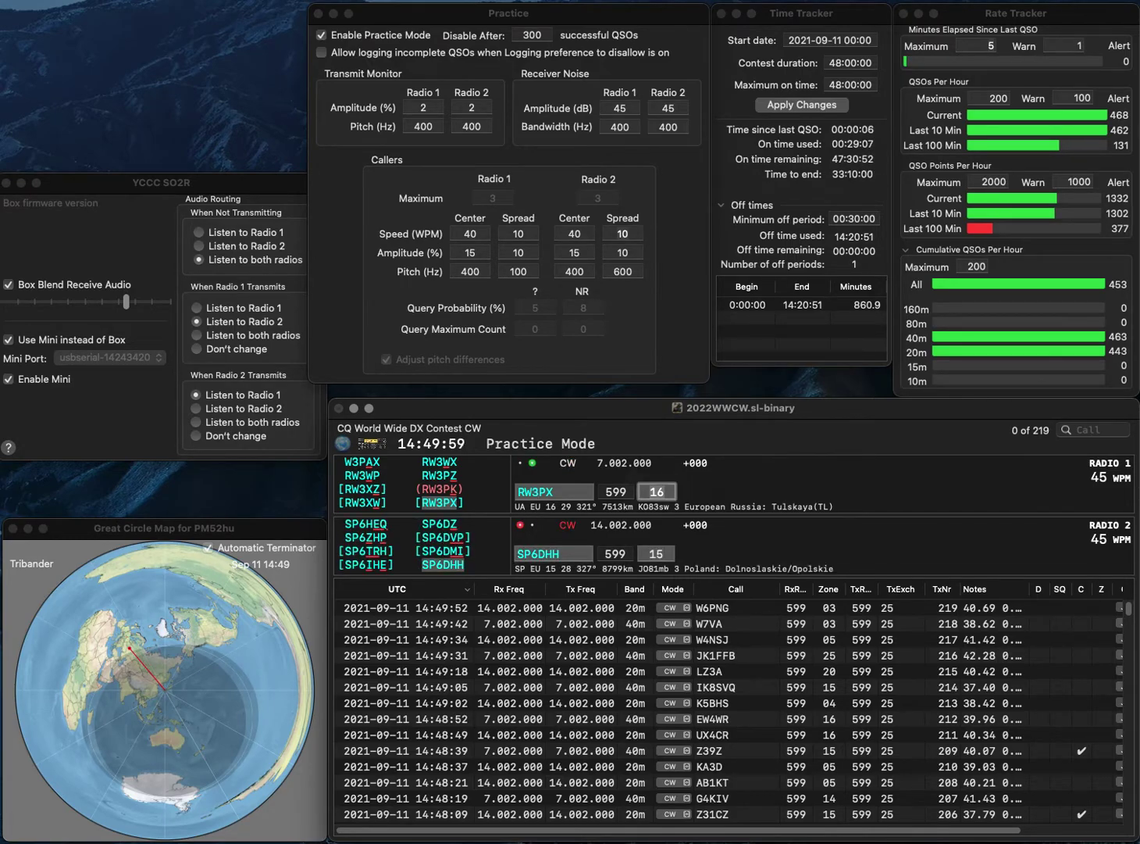
type("15")
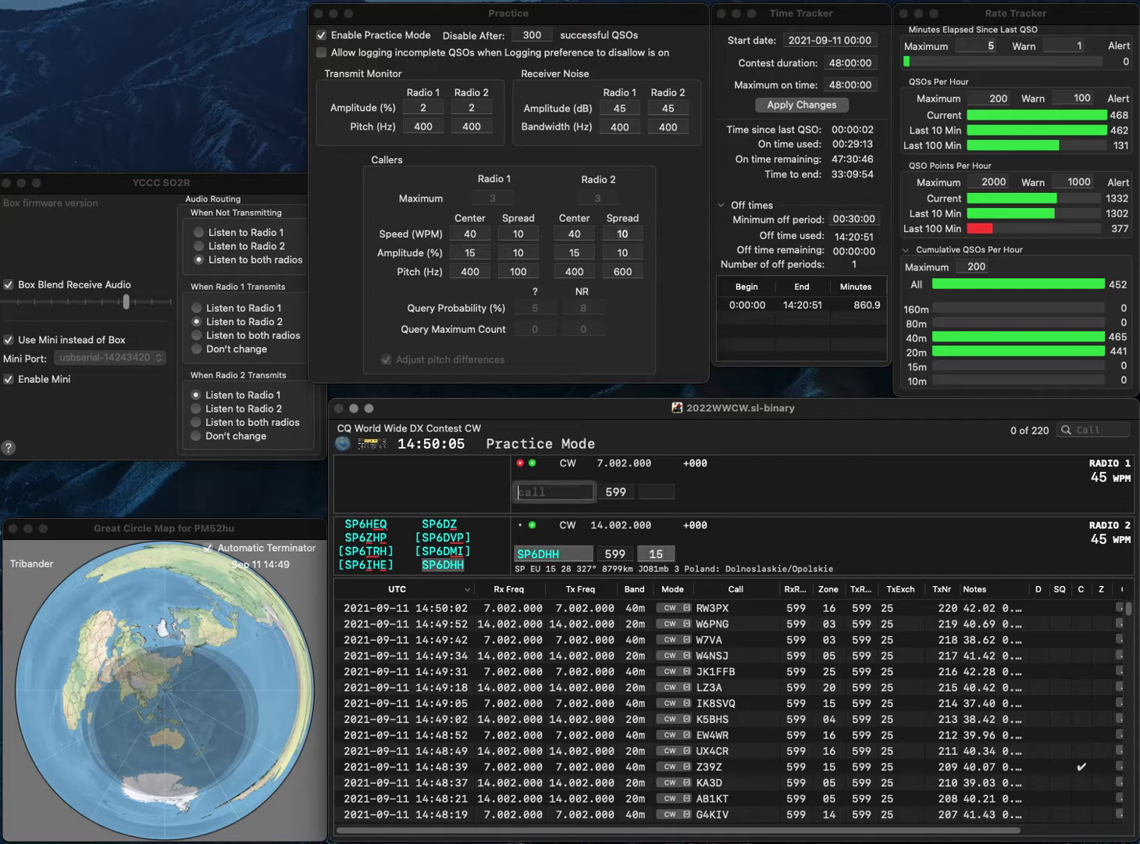
key("Return")
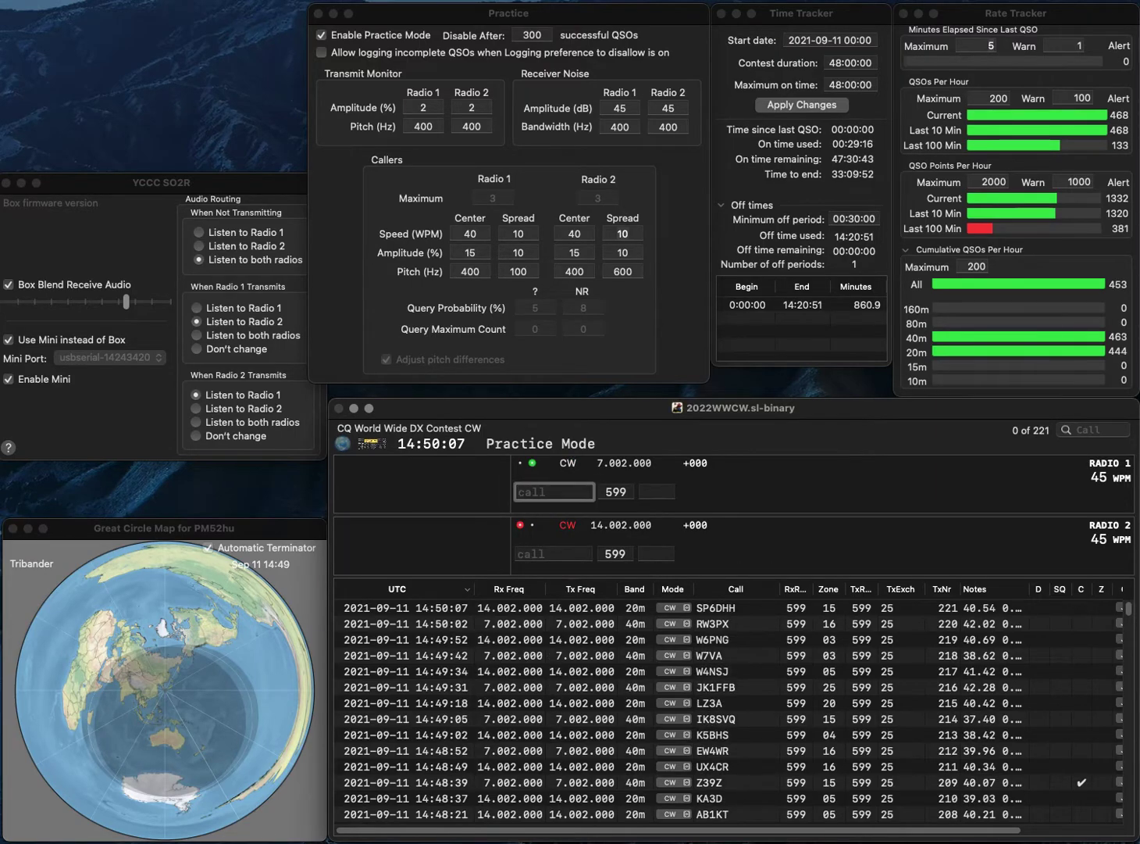
type("9Q")
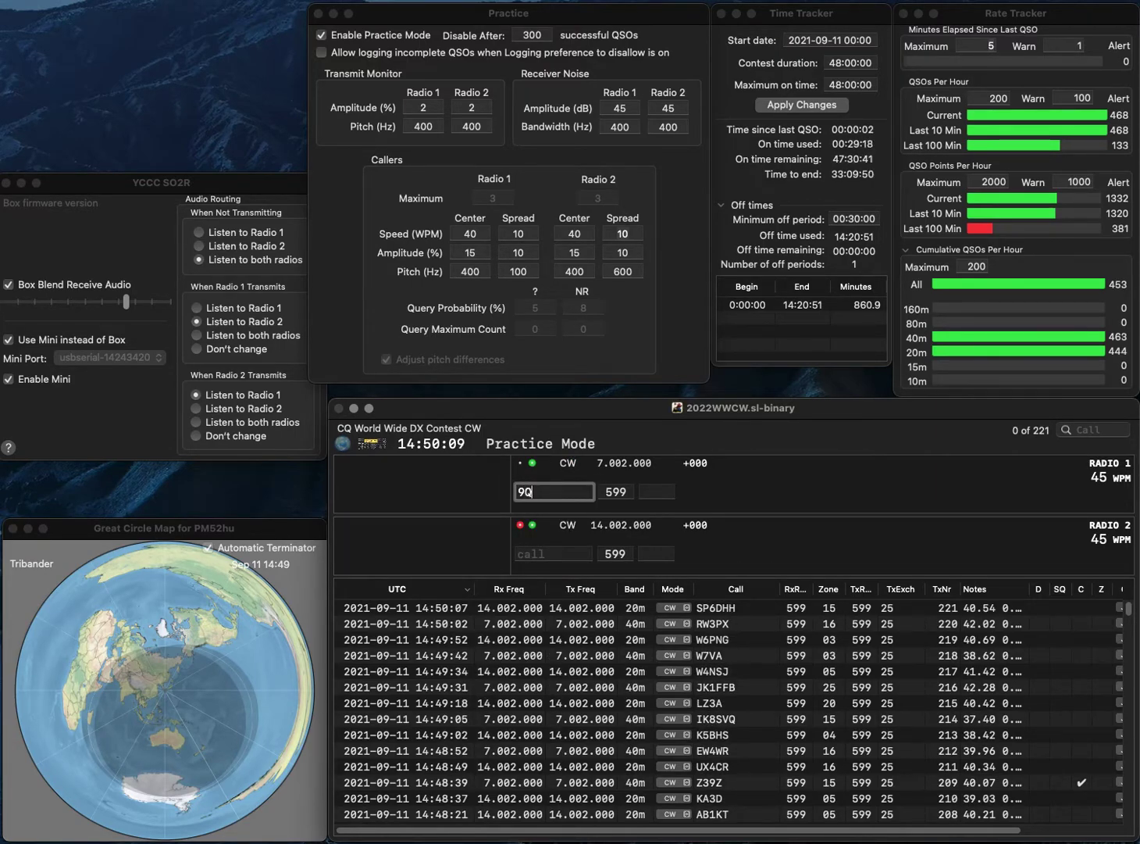
type("C")
key("Return")
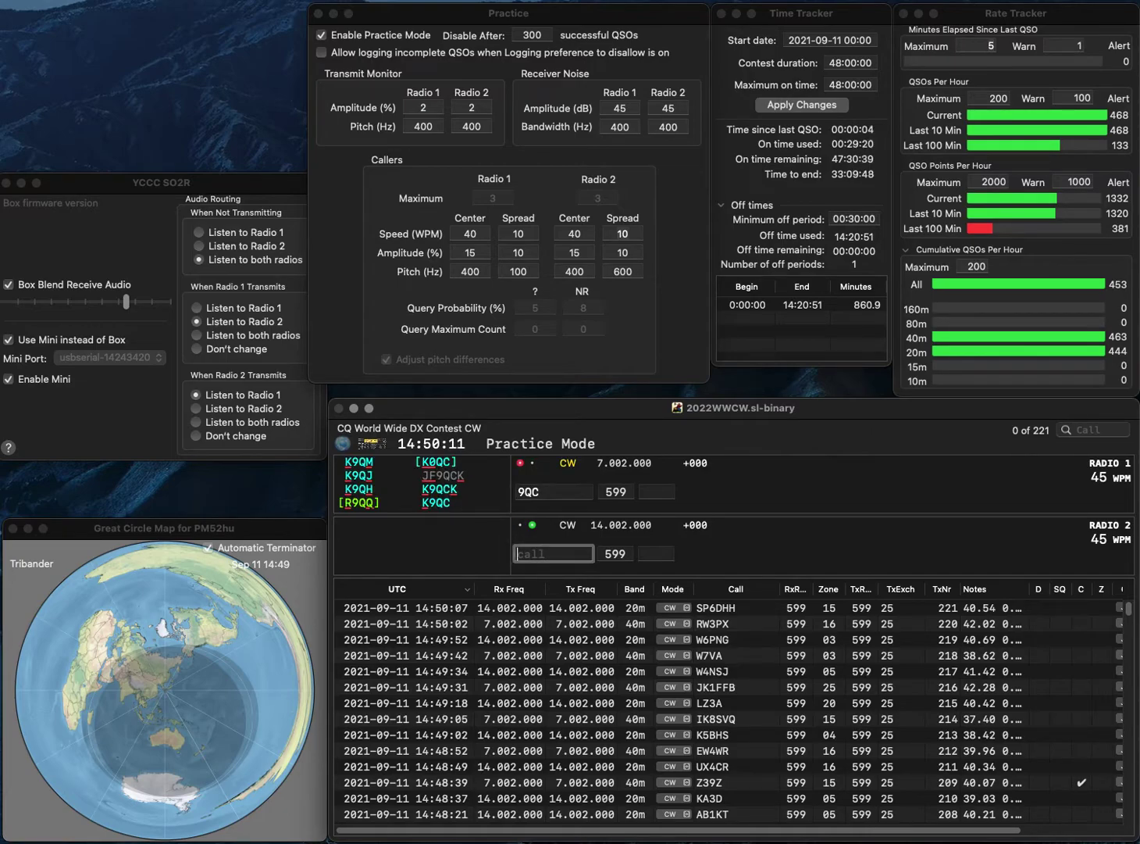
key("Return")
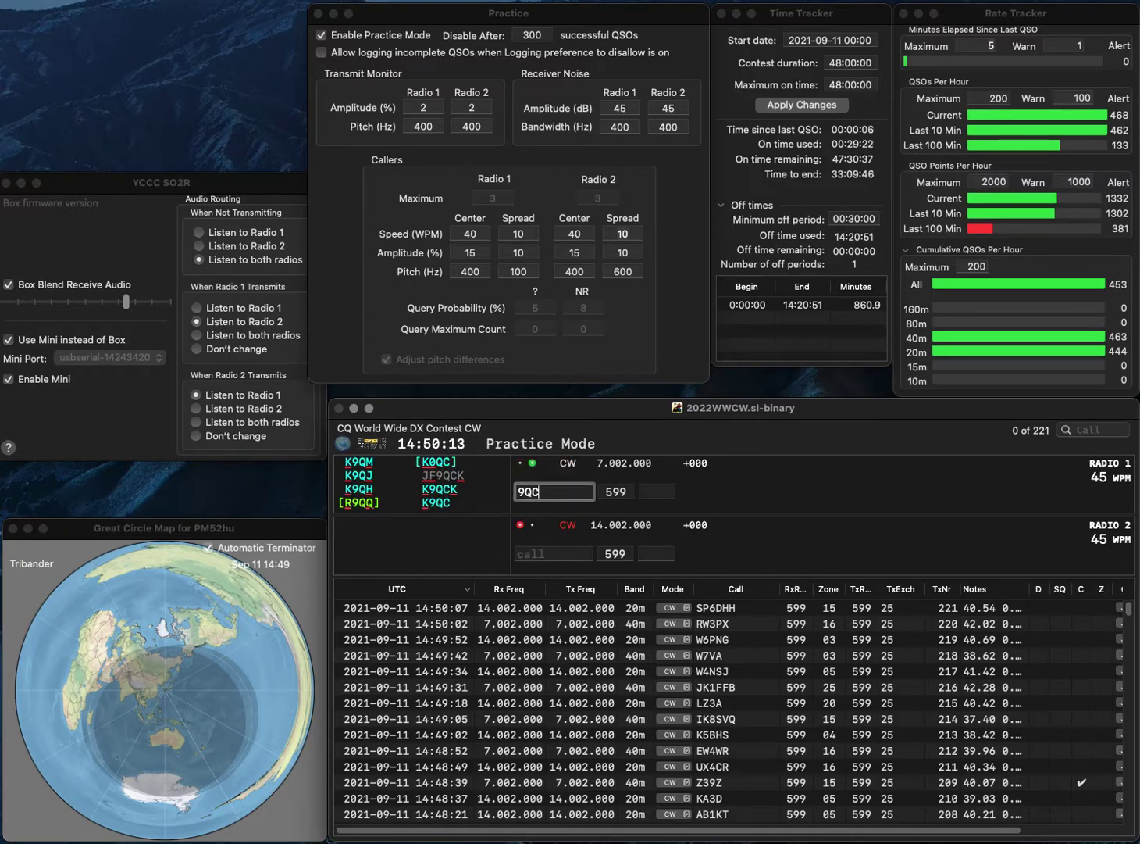
type("UA9QC")
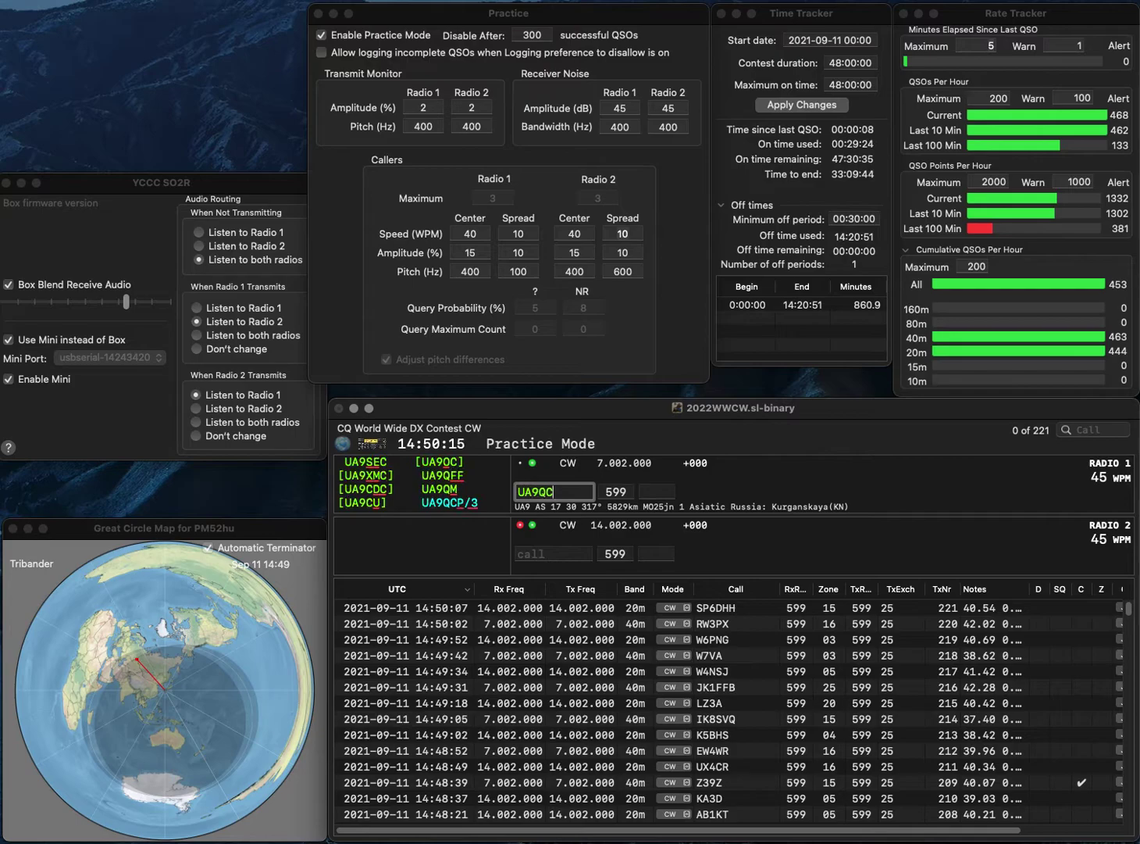
type("P/3")
key("Return")
type("N3SCN")
key("Left")
key("Left")
key("BackSpace")
type("H")
key("Return")
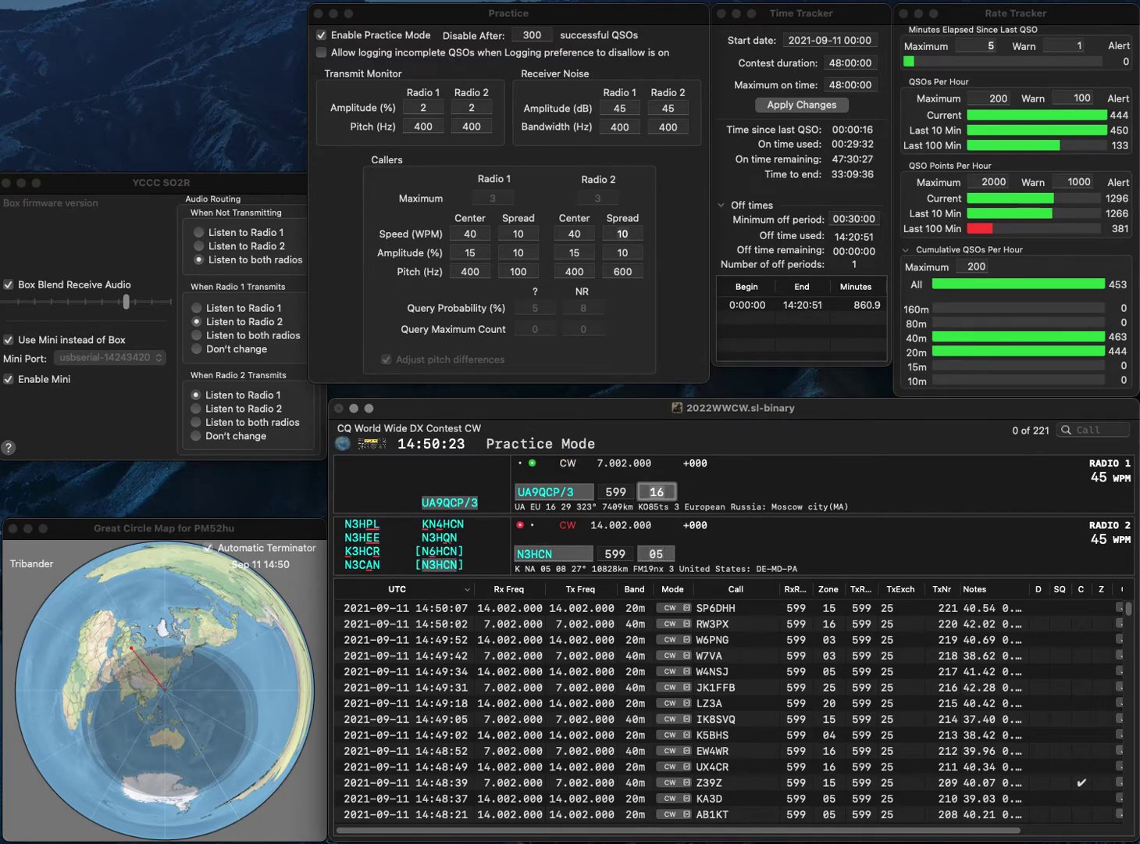
key("Tab")
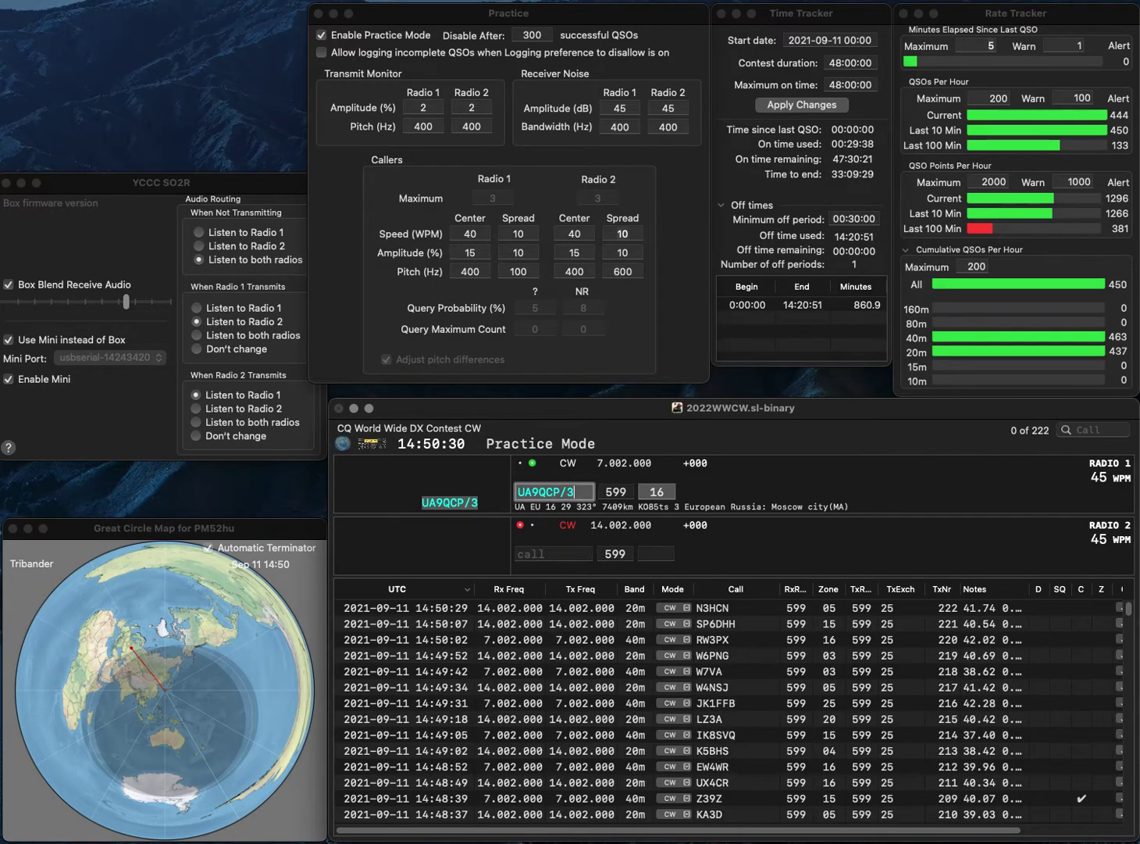
left_click(552, 553)
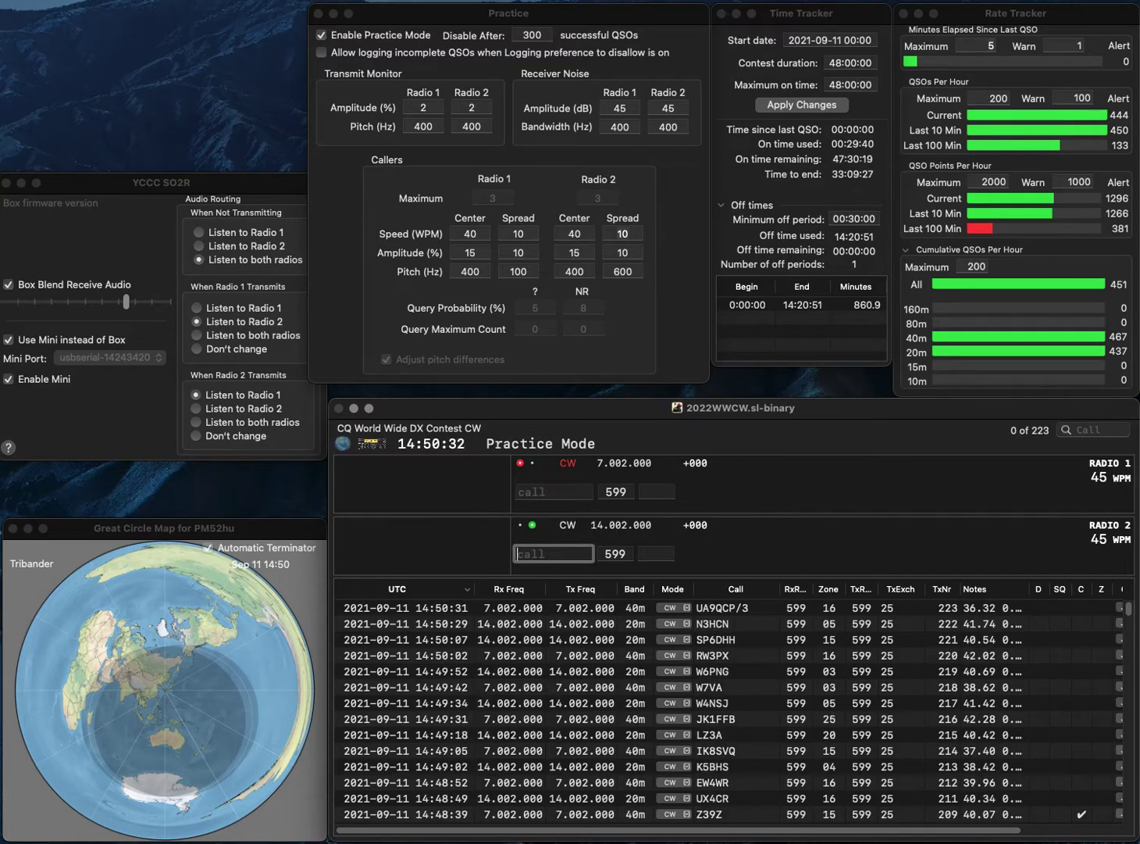
type("KG6MZS")
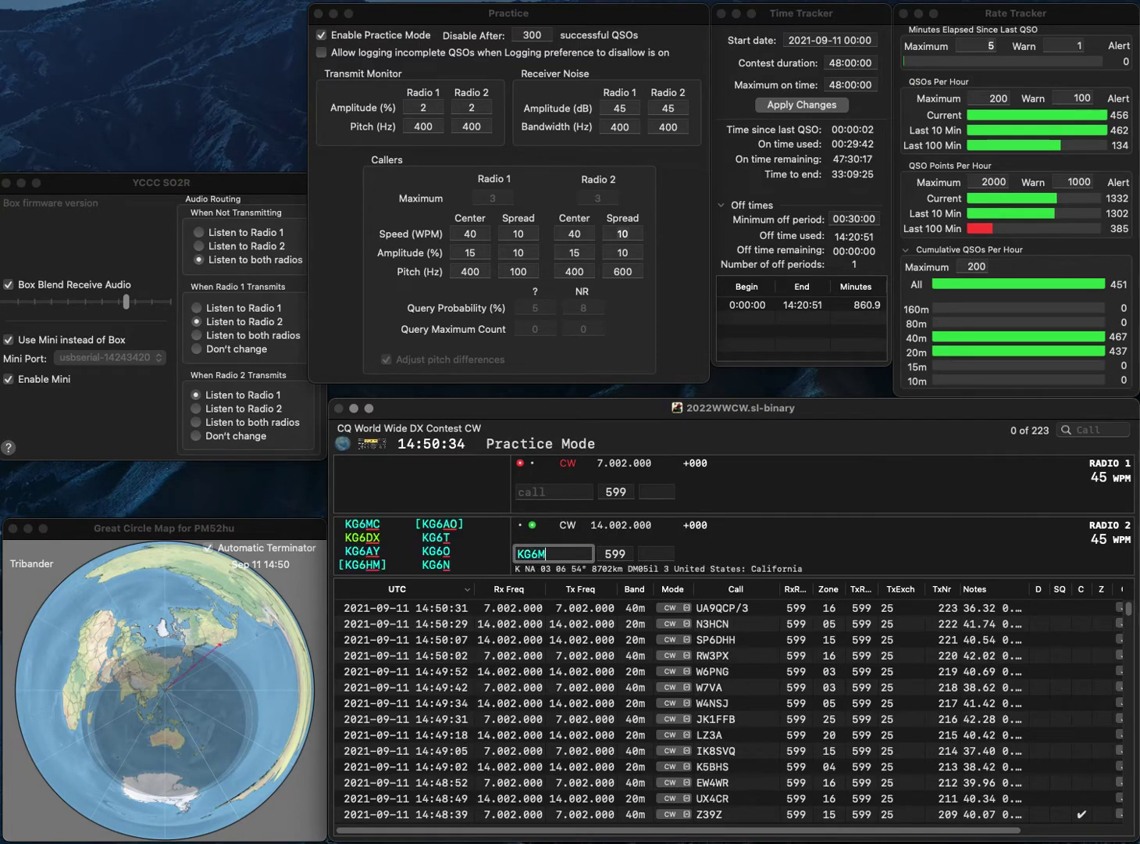
key("Return")
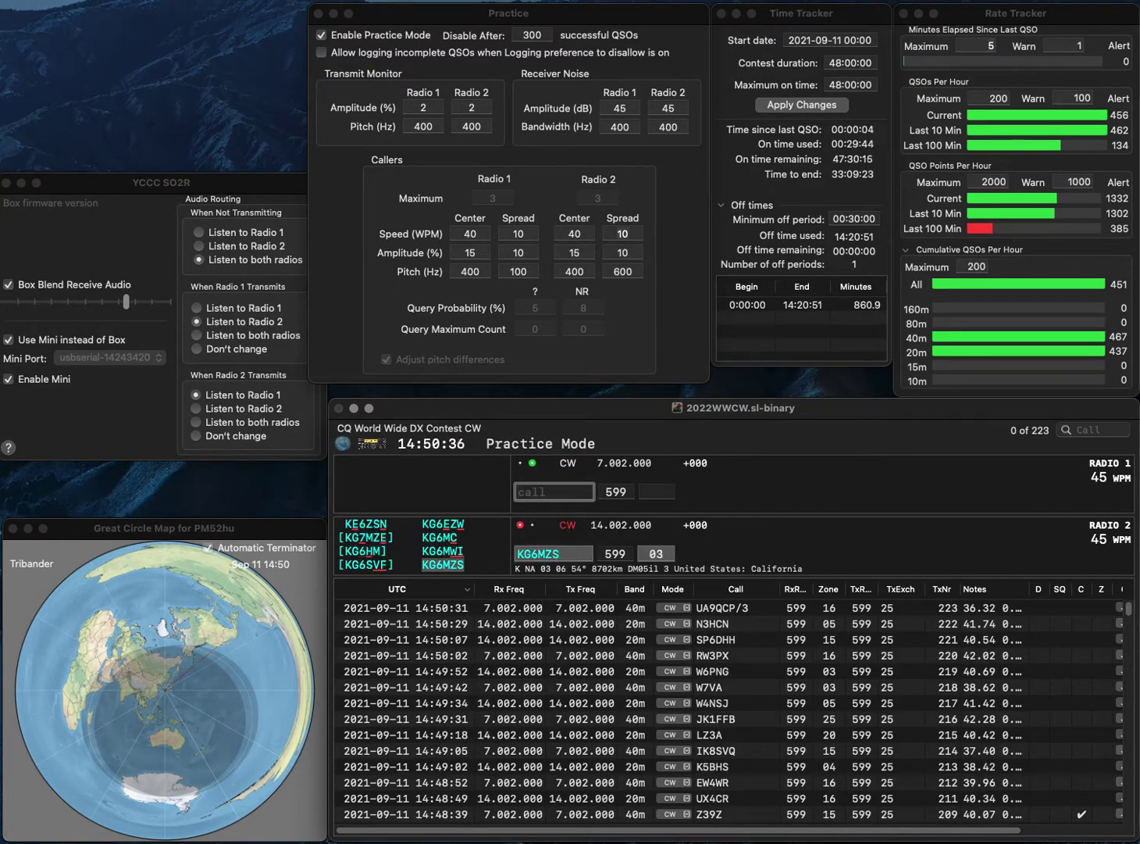
type("FPX")
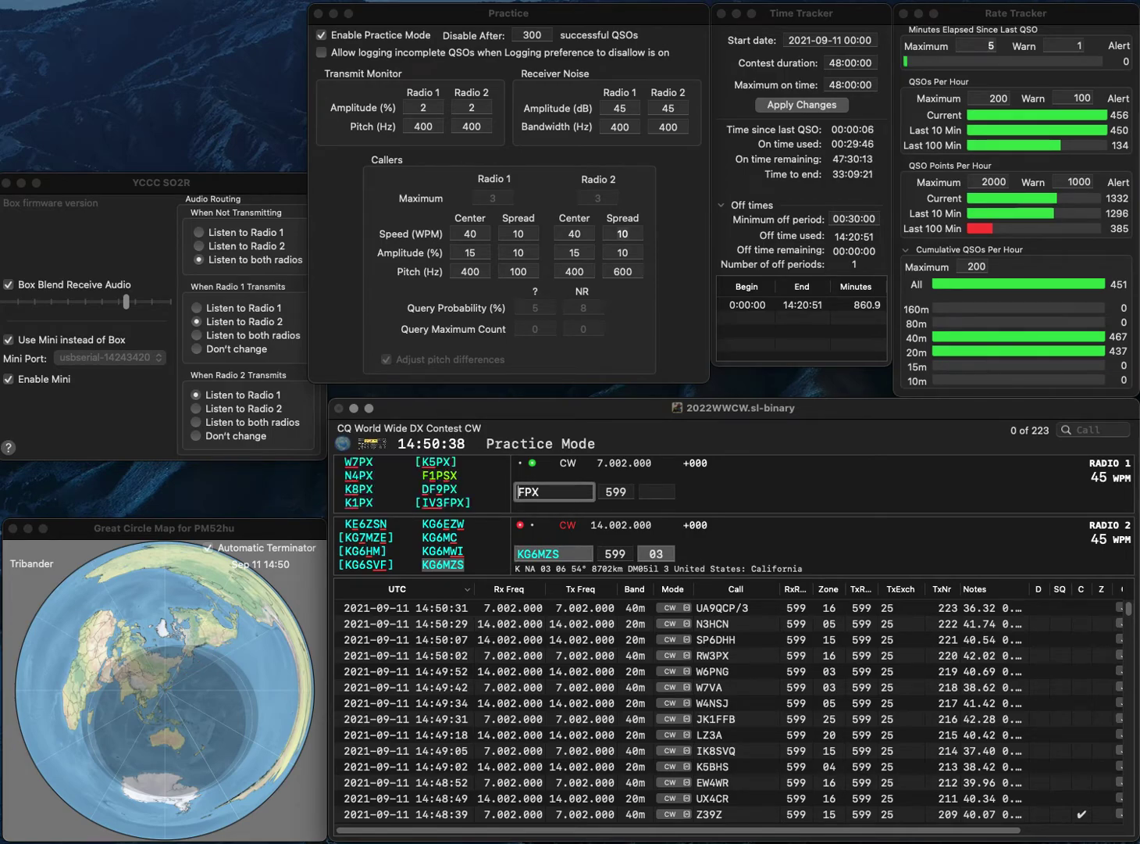
key("Return")
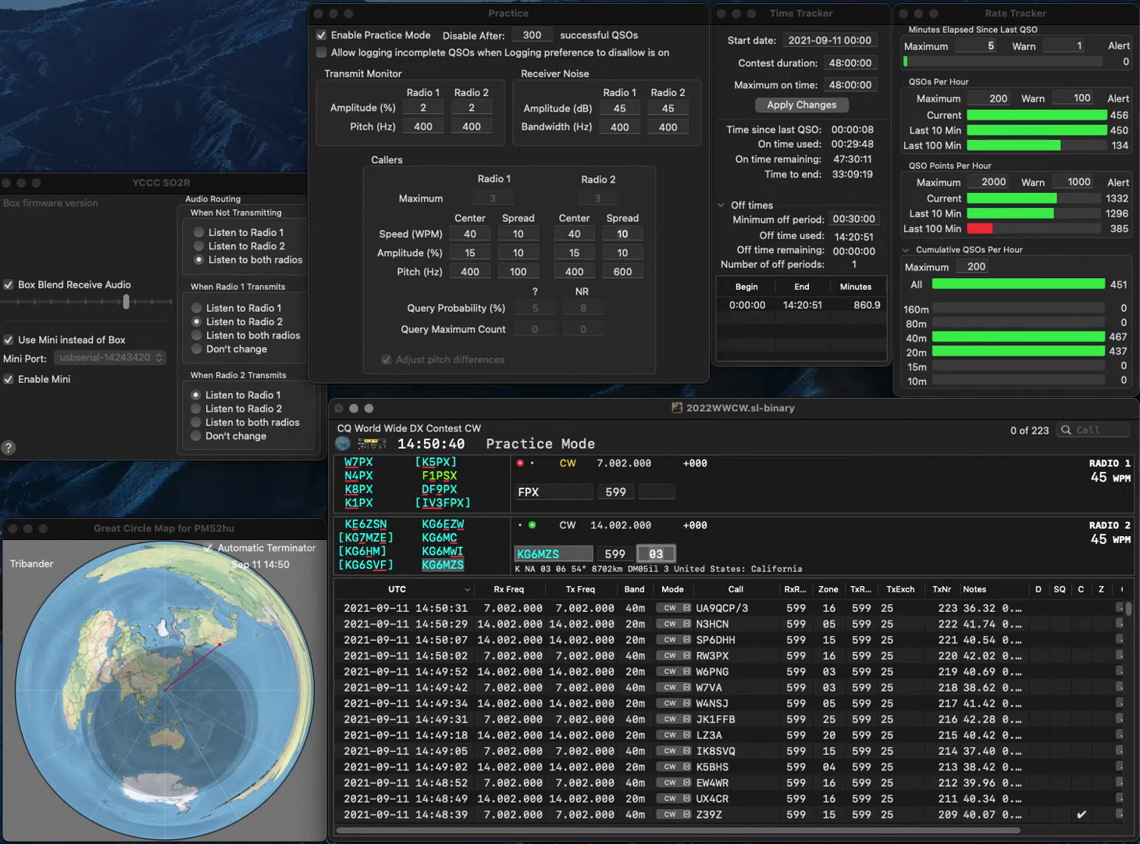
key("Return")
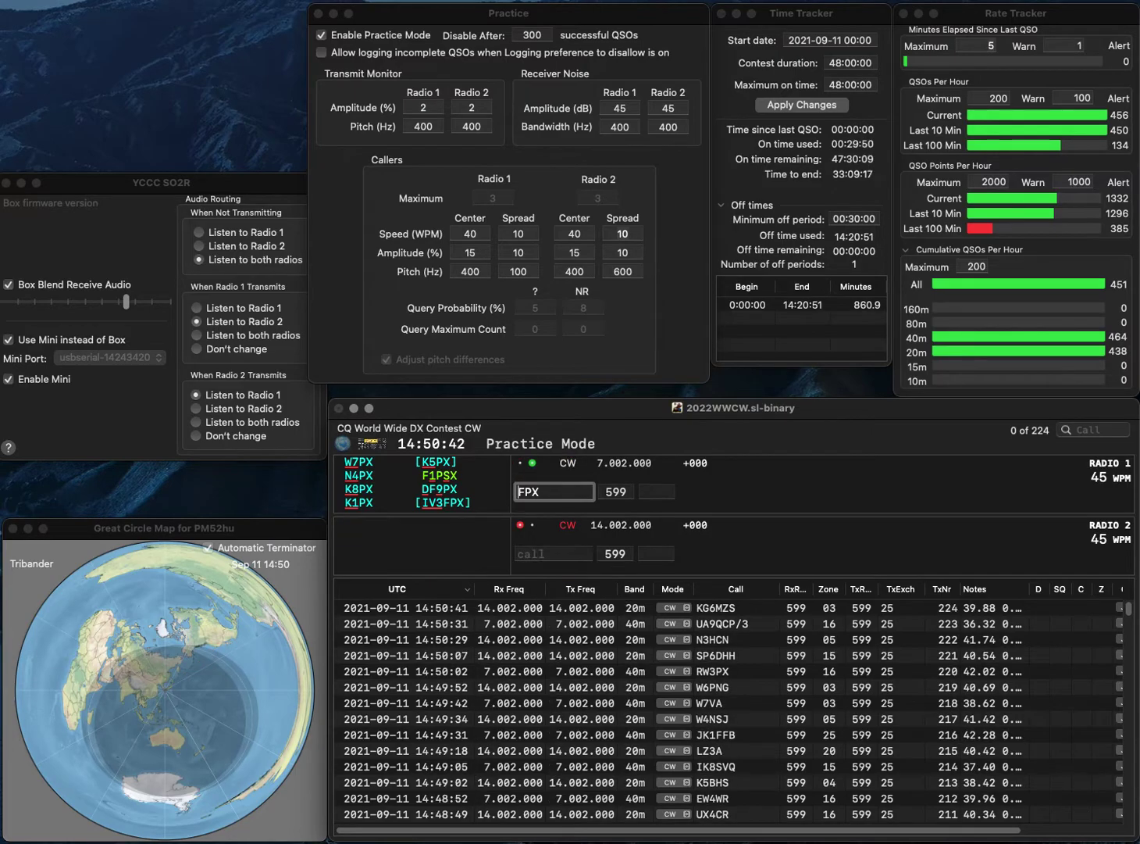
type("HB9")
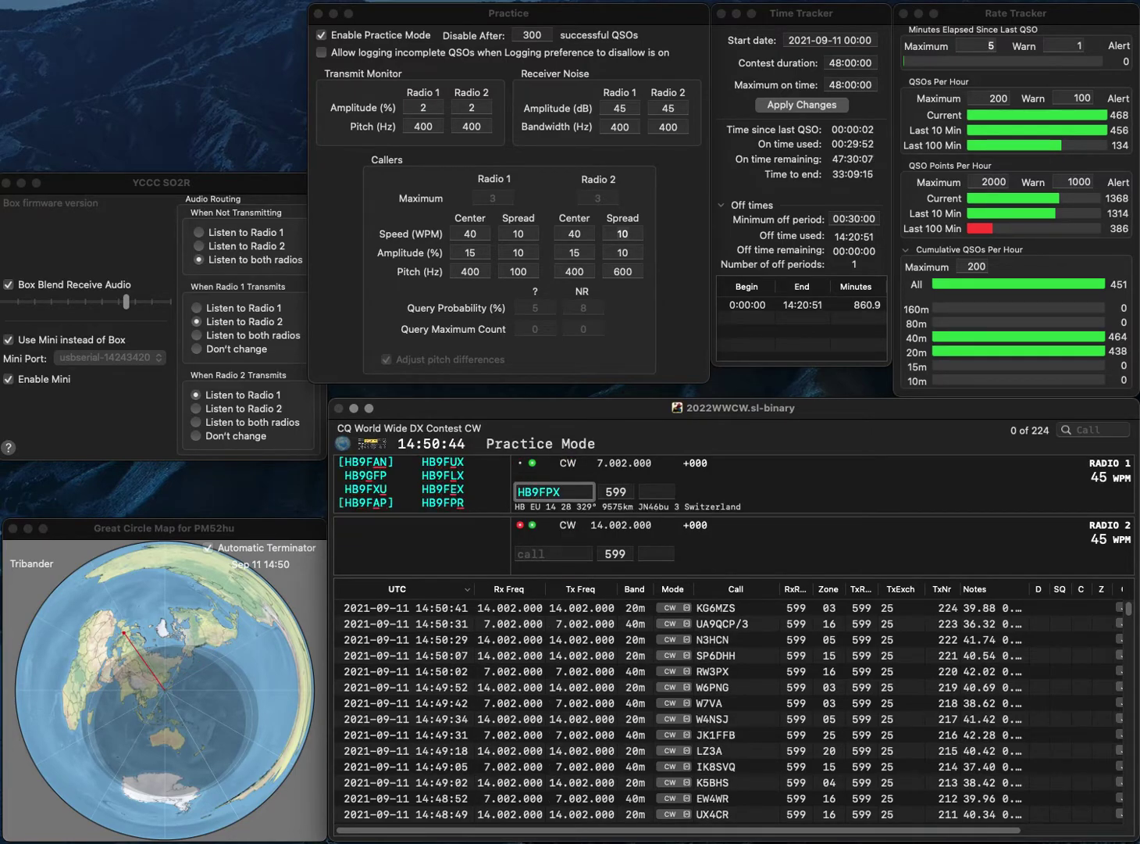
key("BackSpace")
type("L")
key("Return")
type("G6")
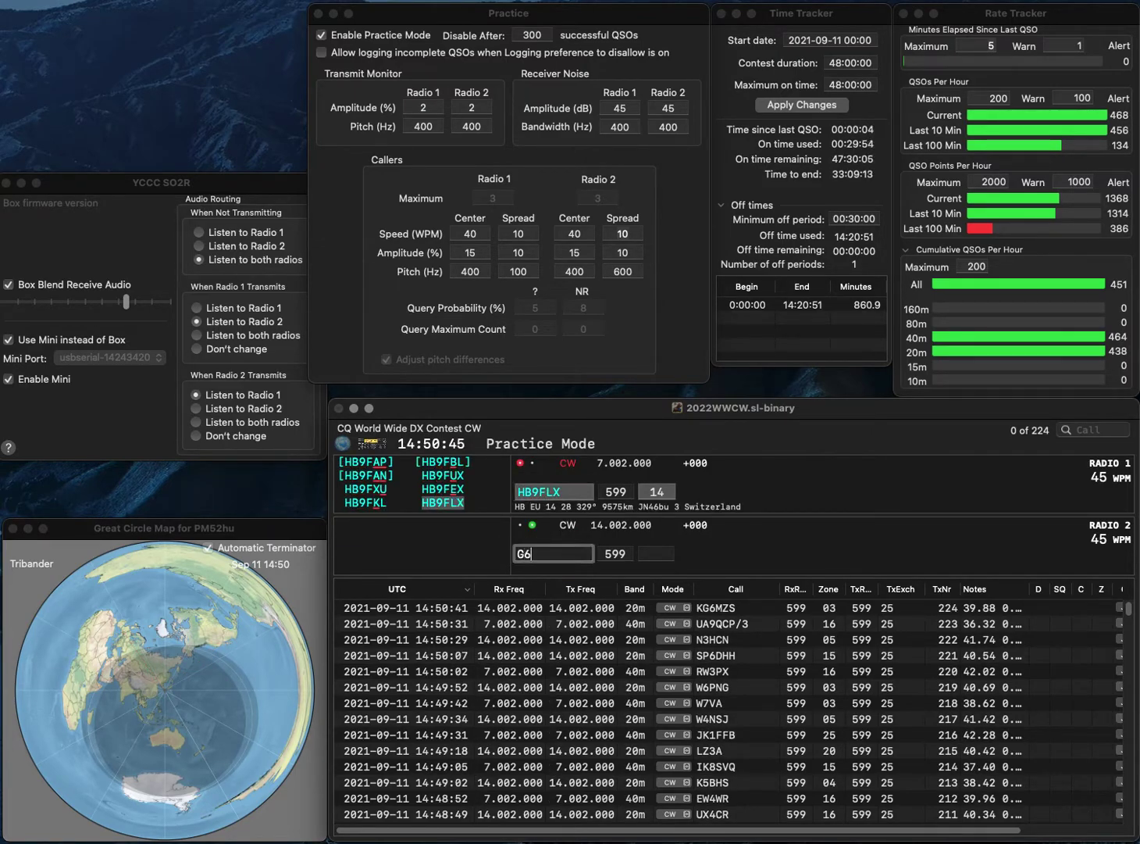
type("0")
type("H")
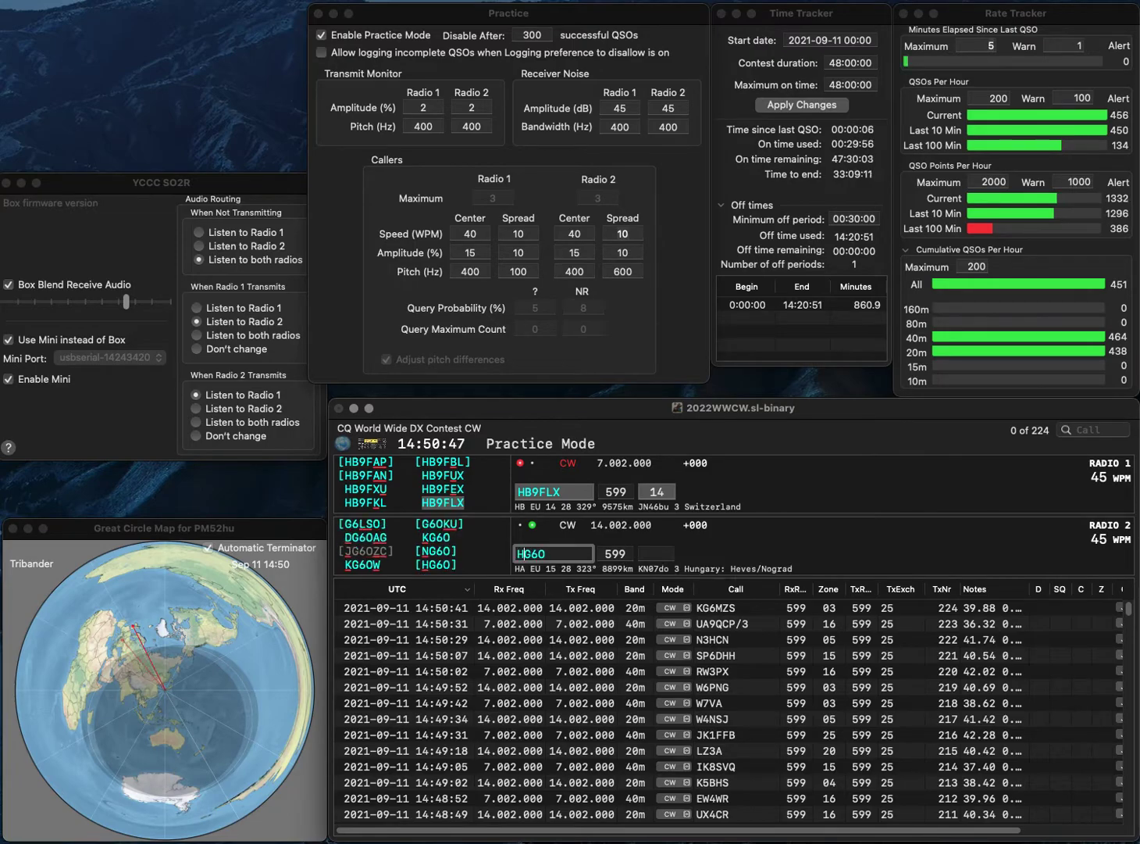
key("Return")
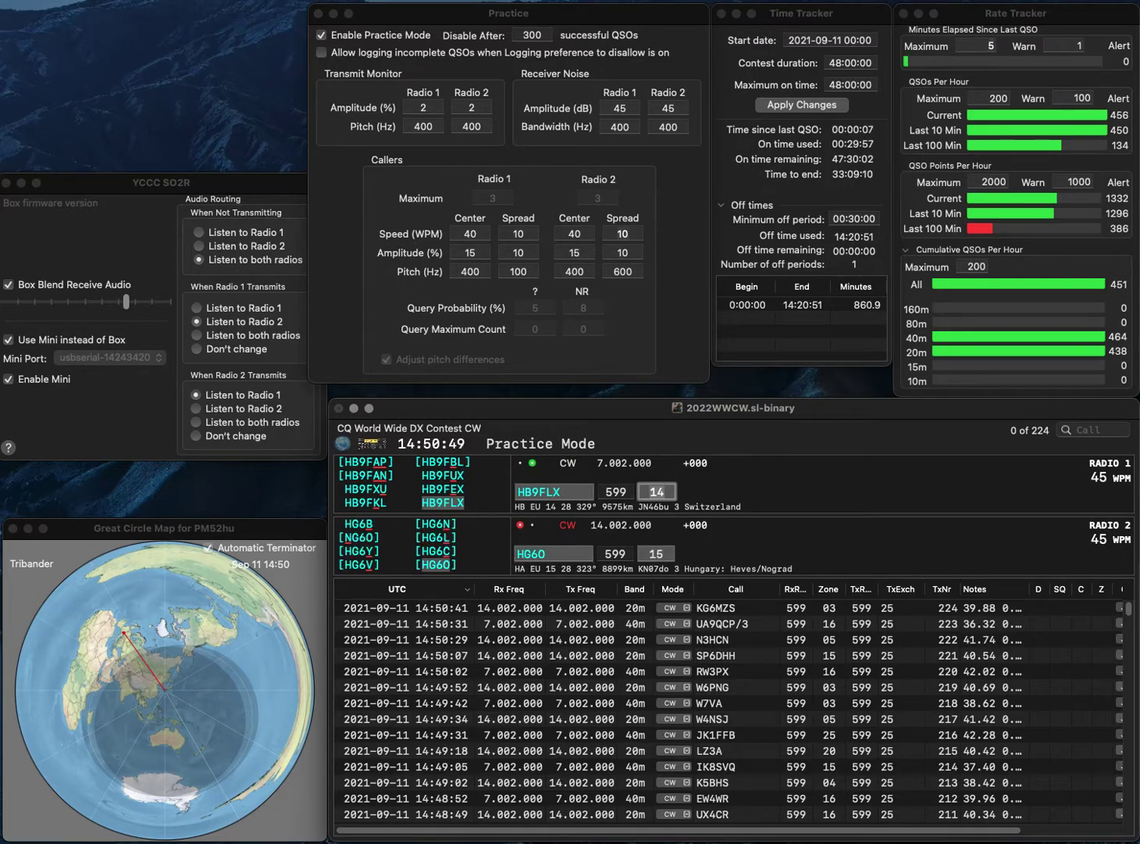
key("Return")
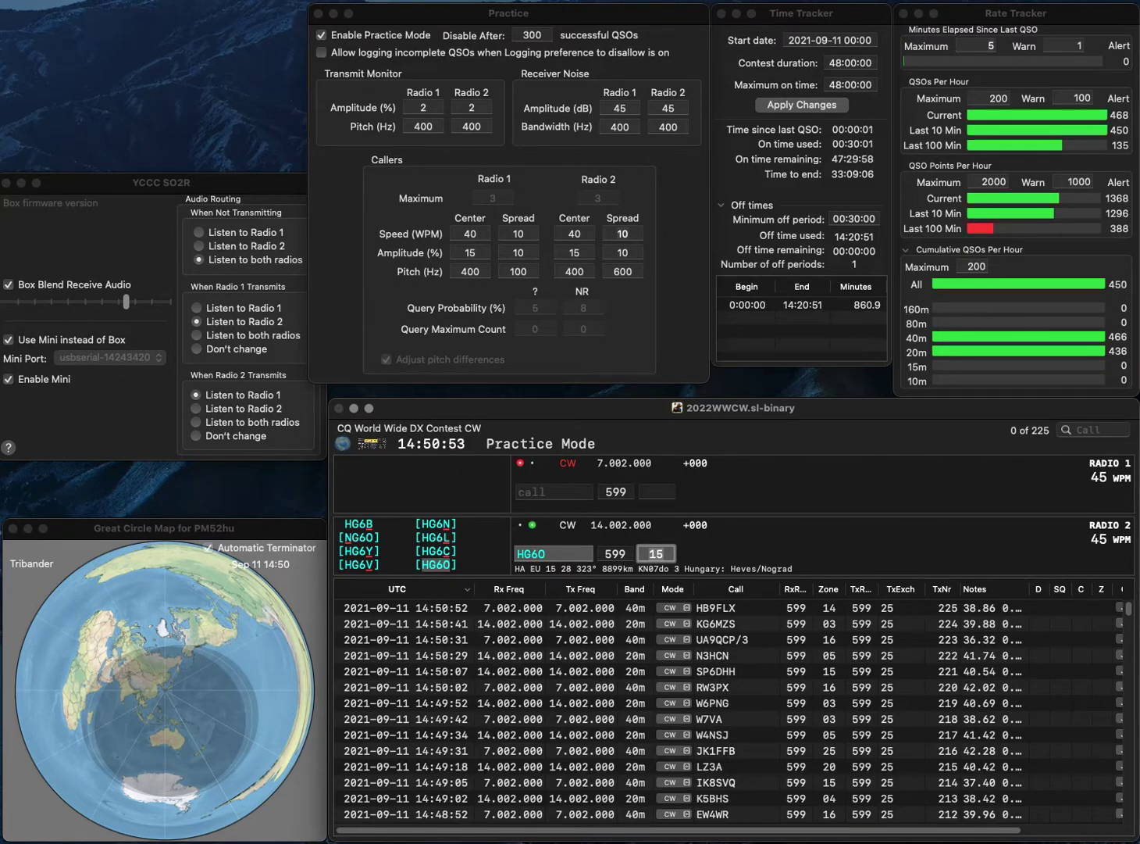
key("Return")
Answer and log W8DW on Radio 1 and JE1BMJ on Radio 2
type("W8DW")
key("Return")
type("JE1BMJ")
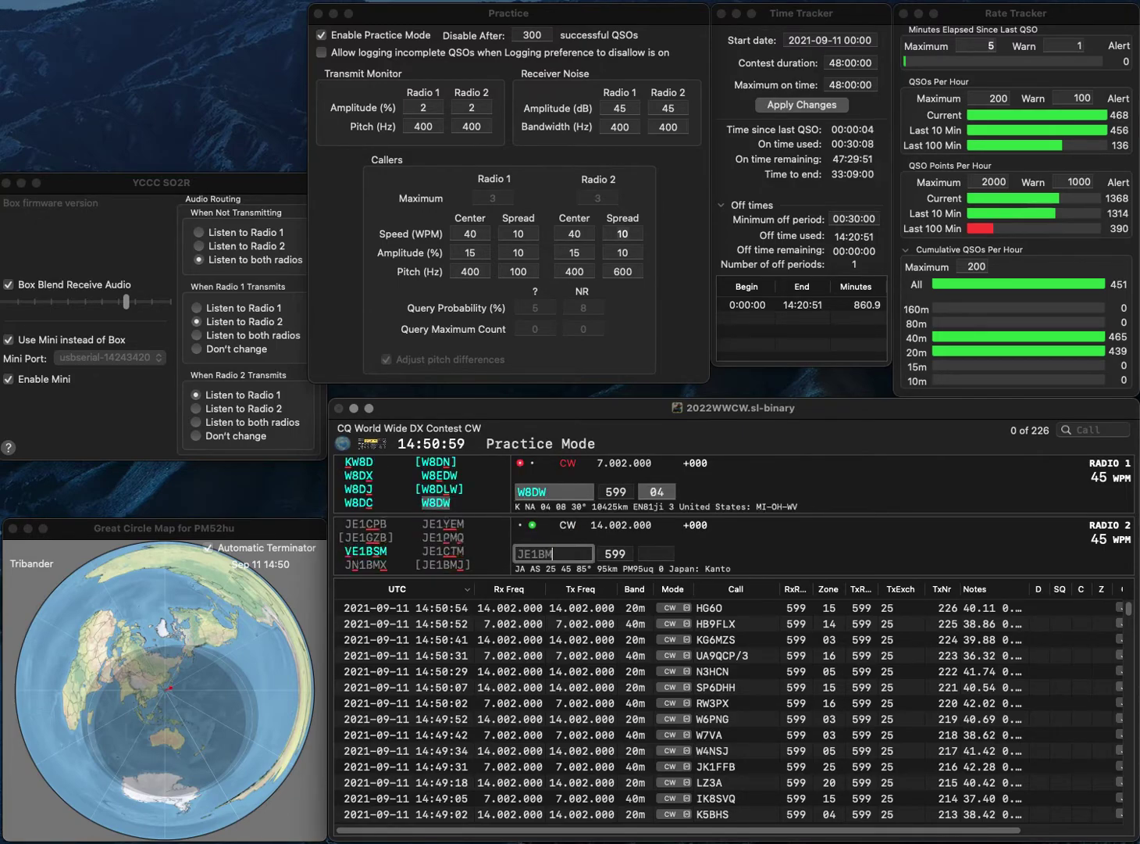
key("Return")
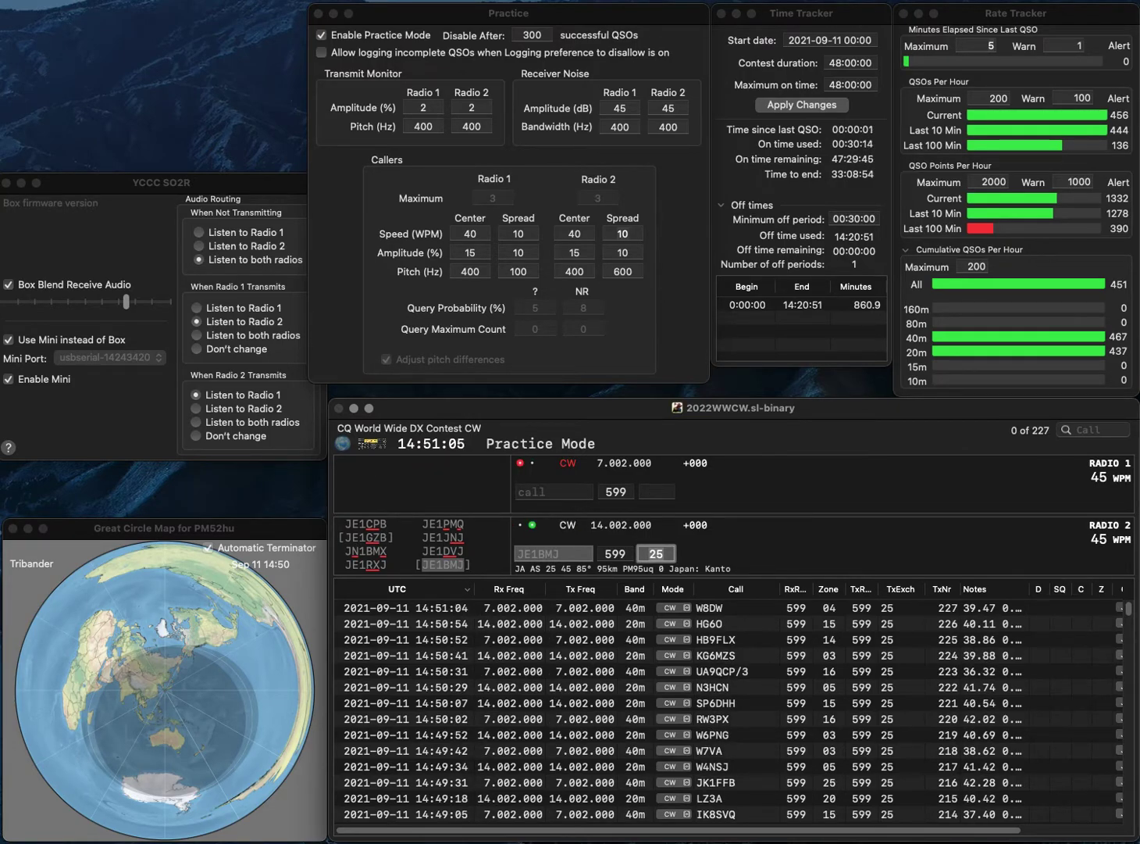
key("Return")
type("W")
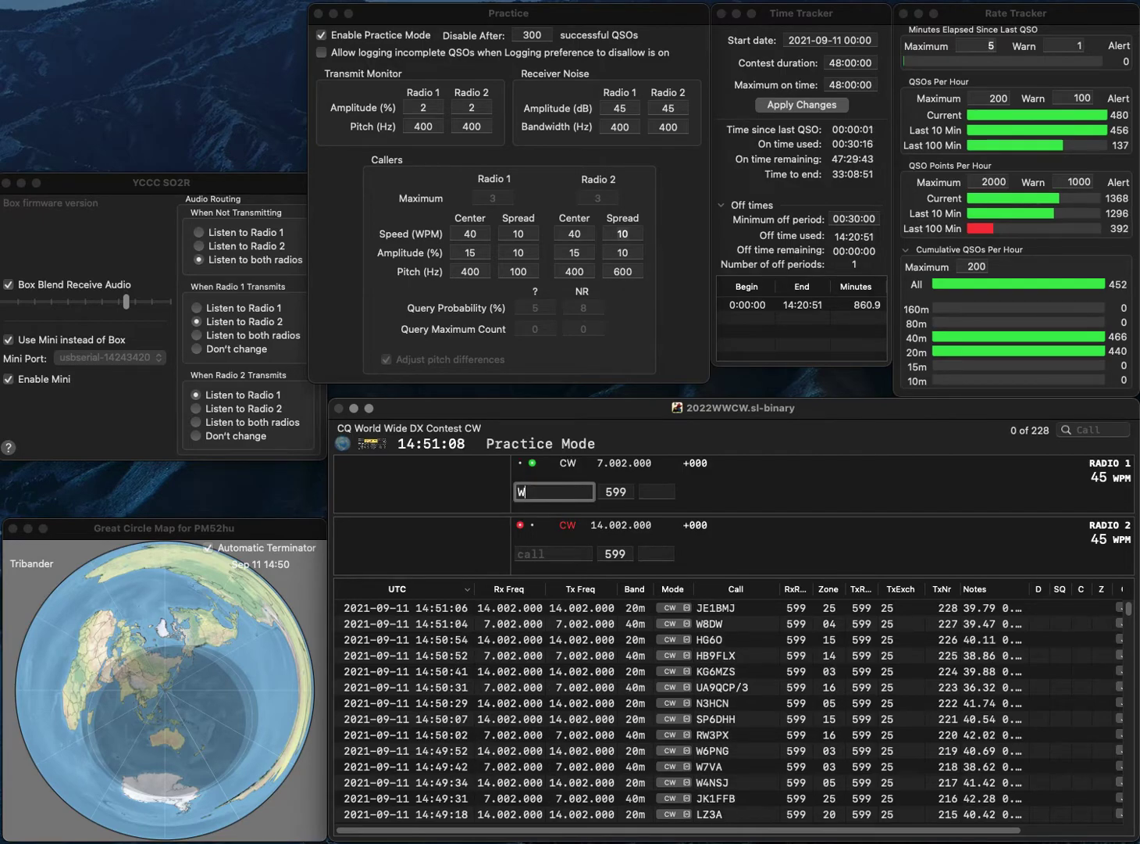
type("1SAU")
key("Return")
type("N5DTT")
key("Return")
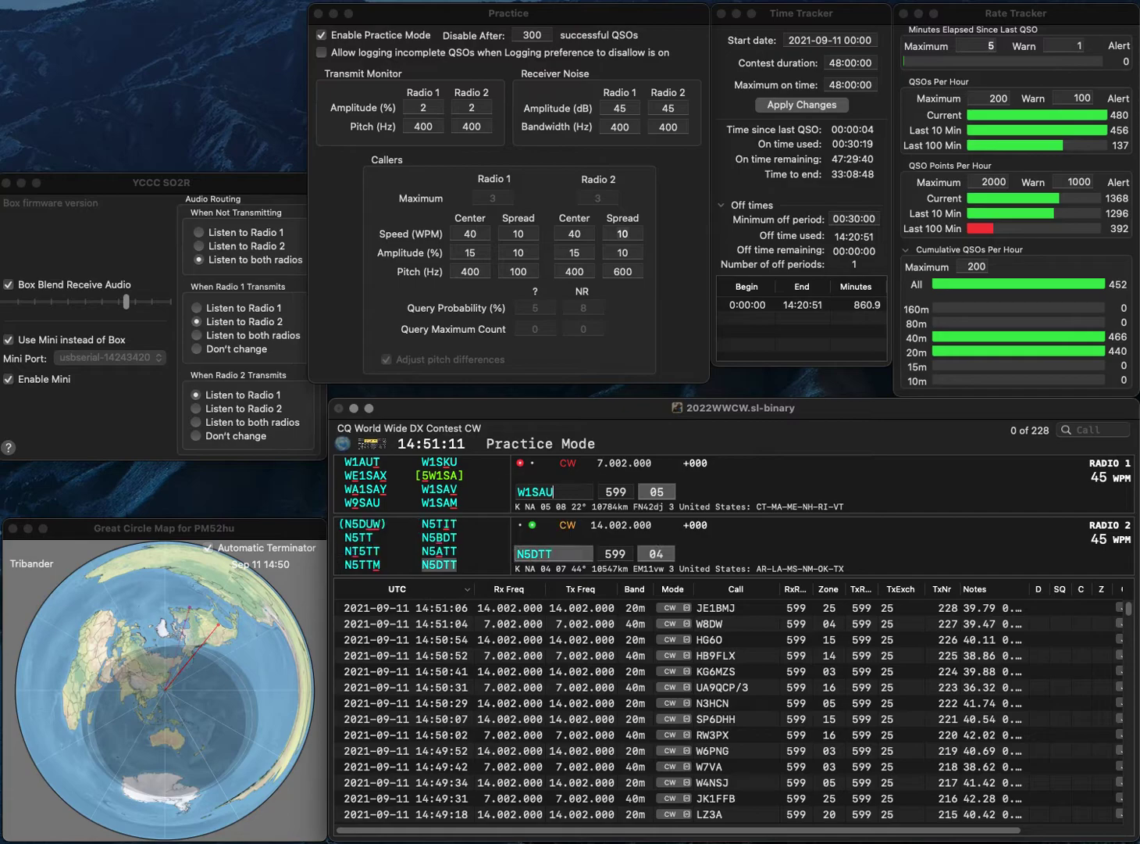
key("Left")
key("BackSpace")
type("V")
key("Return")
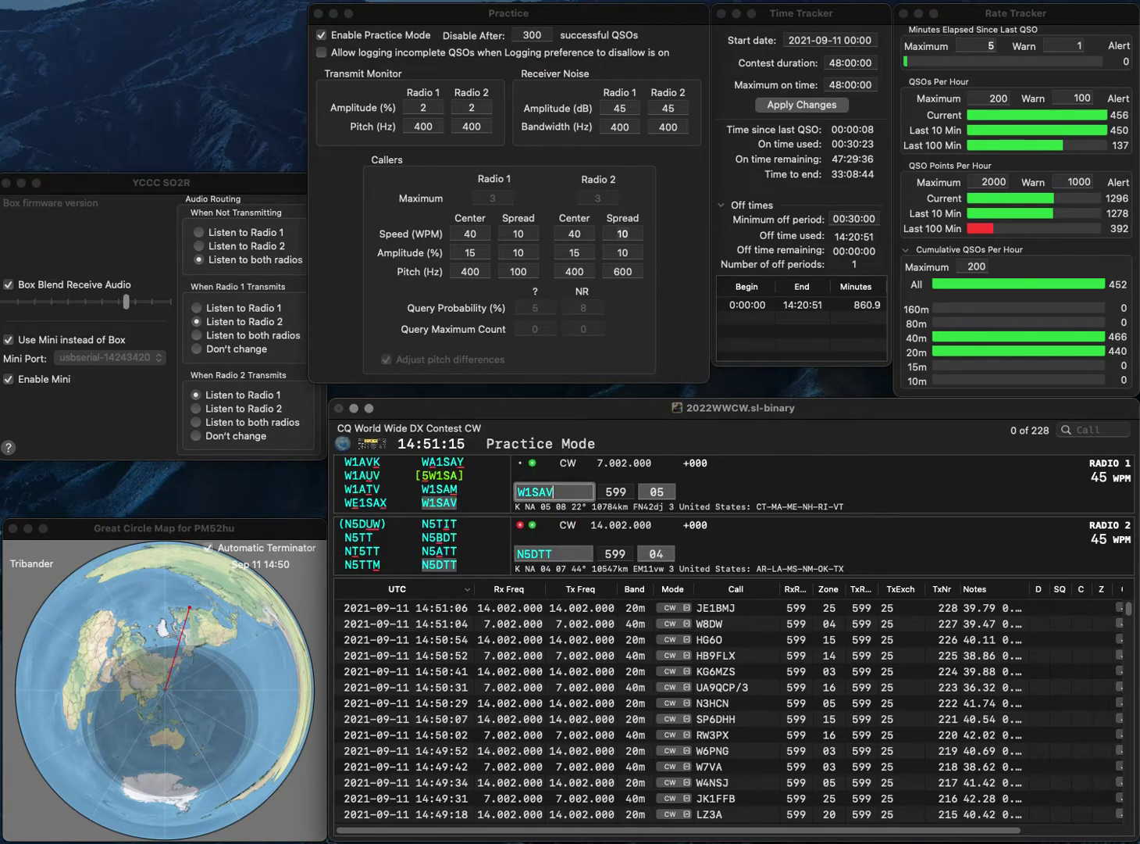
key("Return")
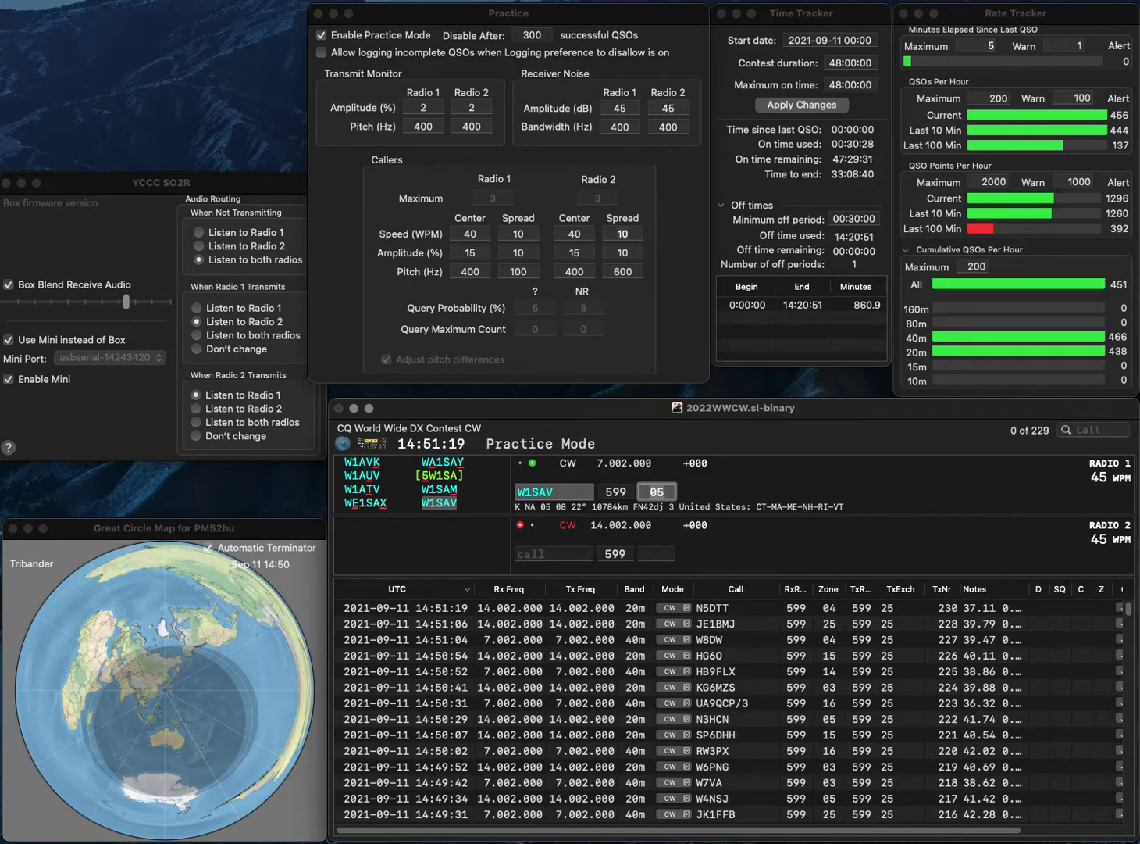
key("Return")
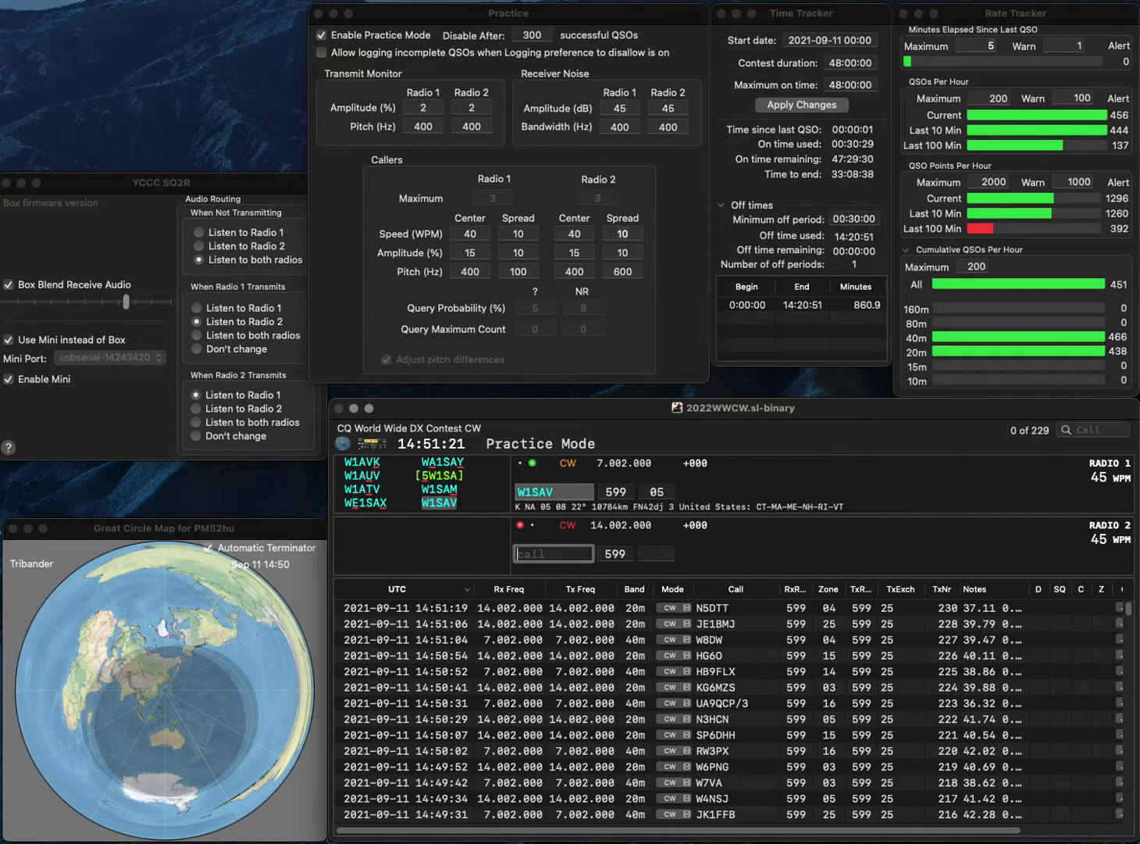
Answer and log YC2RX on Radio 2 and query the partial call 7VB on Radio 1
type("YC")
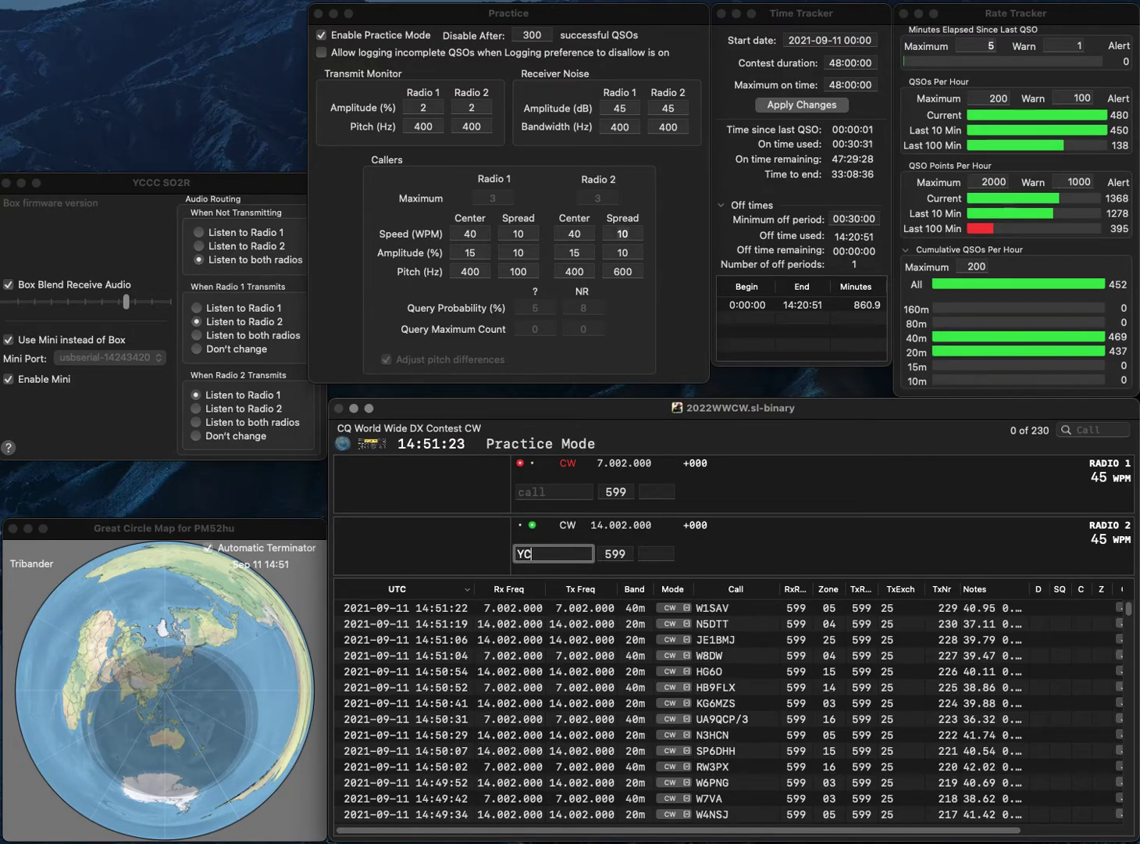
type("2RX")
key("Return")
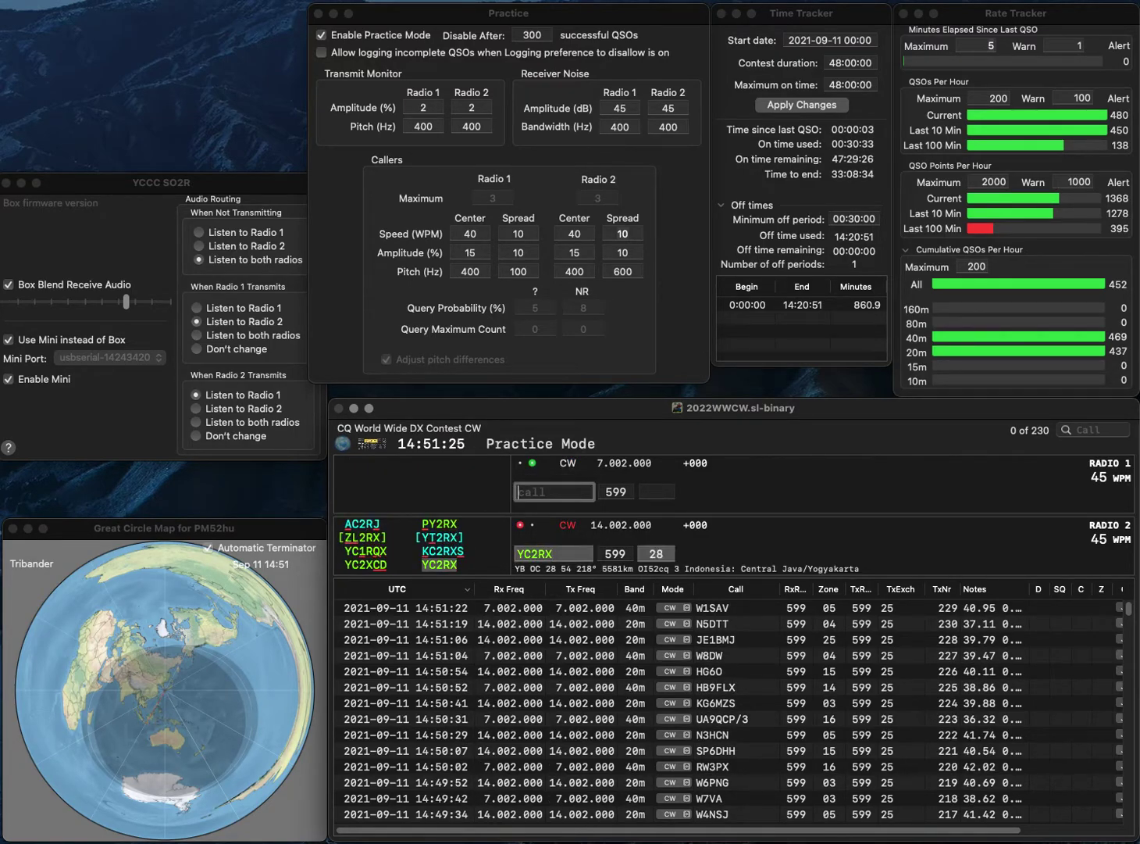
type("7VB")
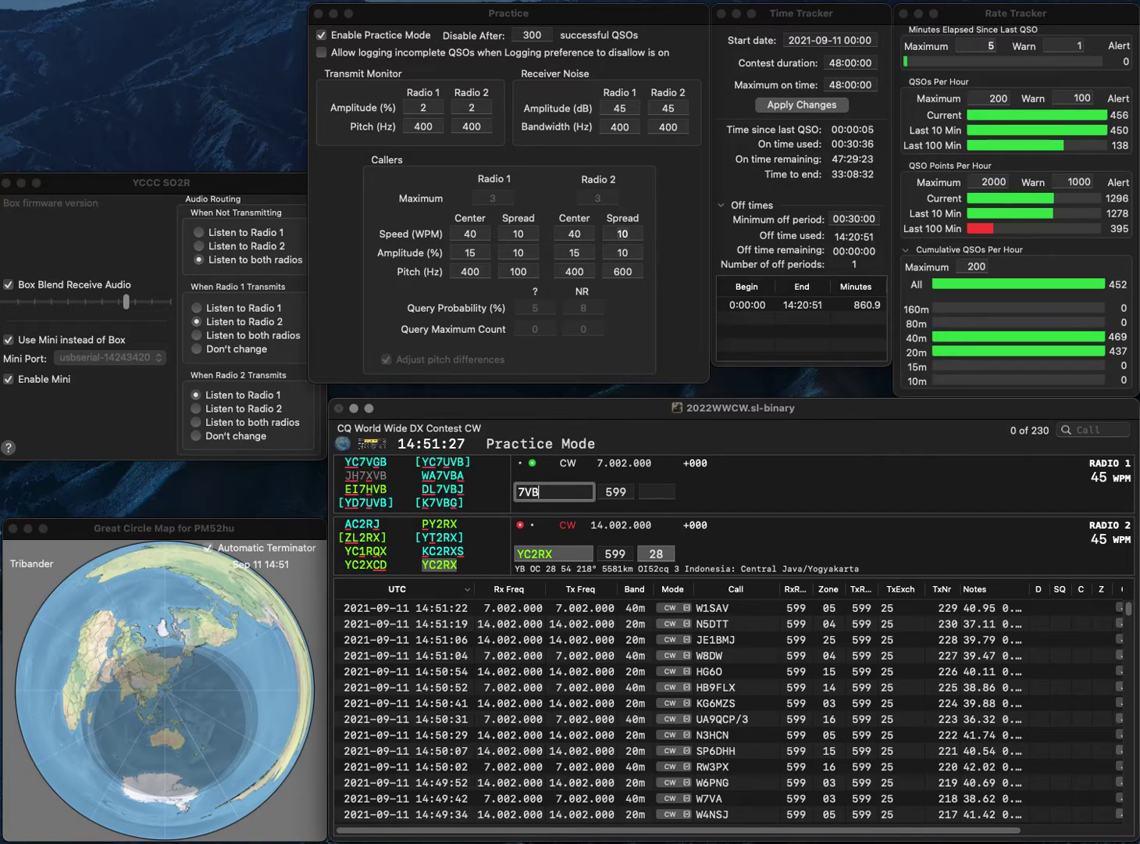
key("Return")
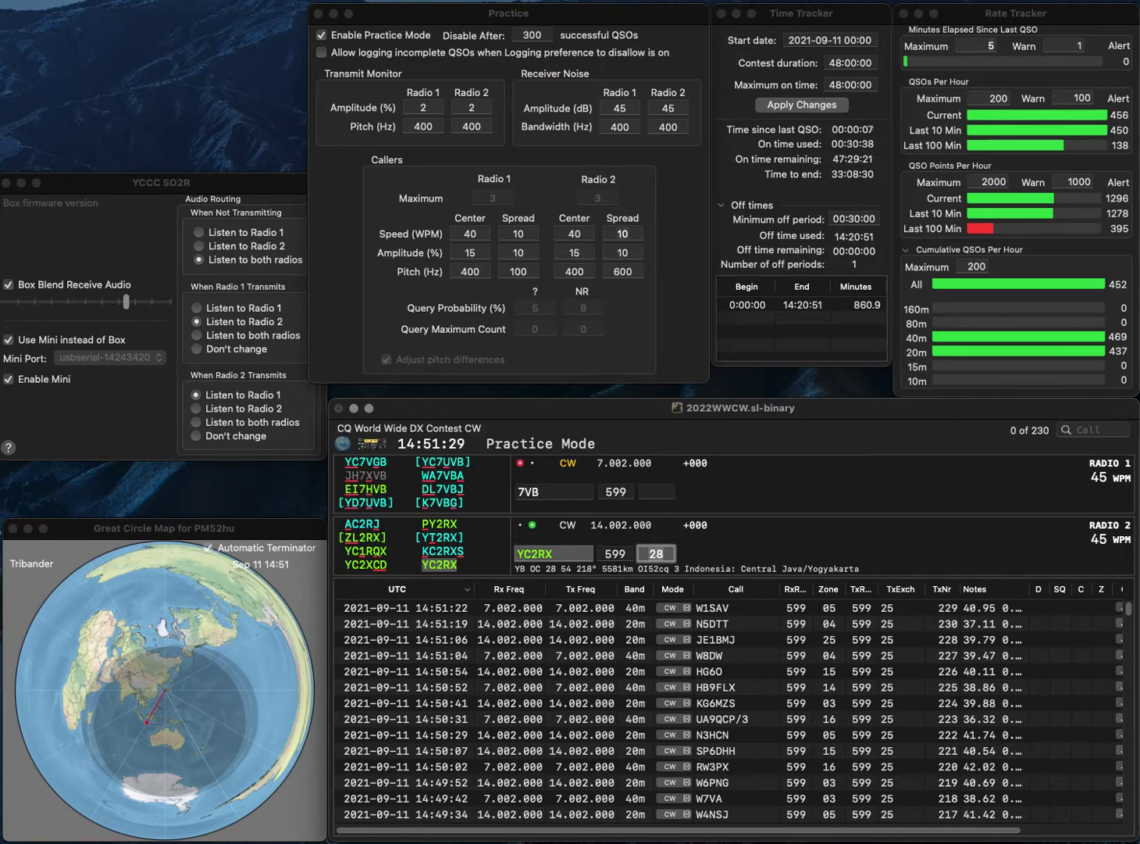
key("Return")
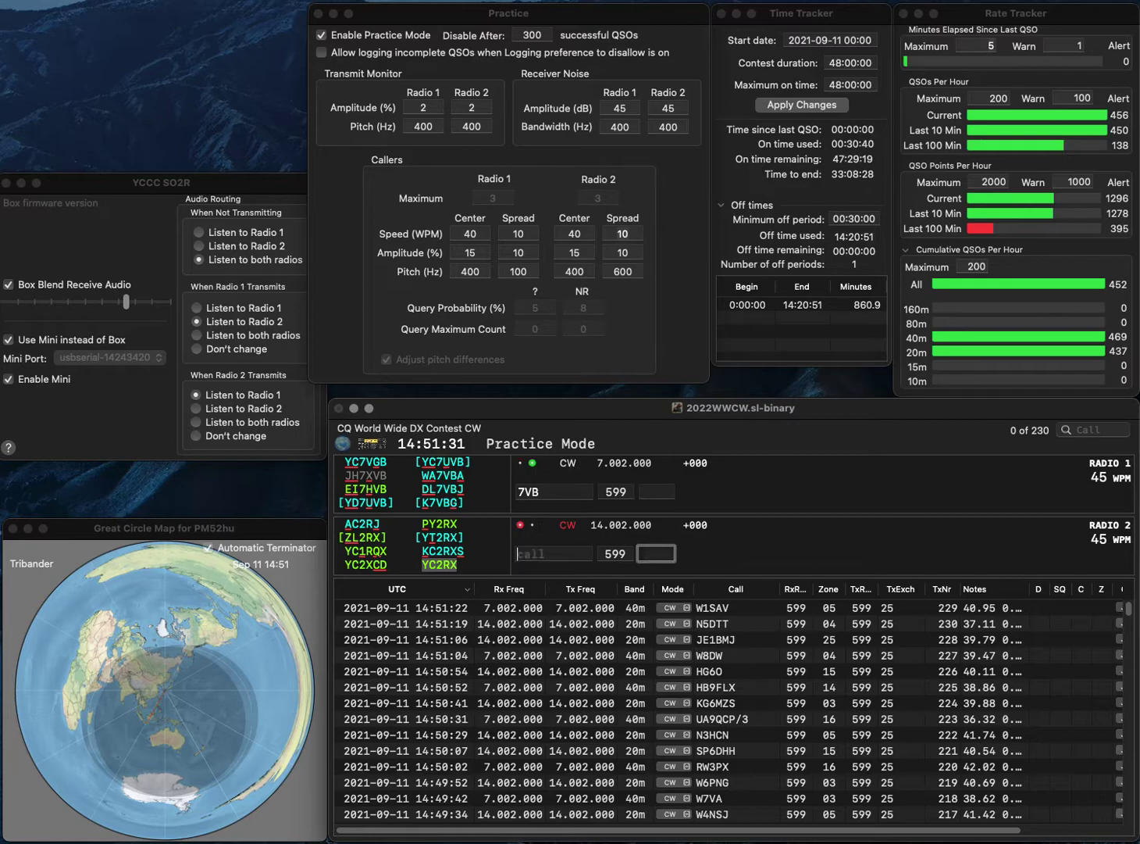
Change the partial Radio 1 call to N8ZVB and answer the station
type("N")
key("Delete")
type("8Z")
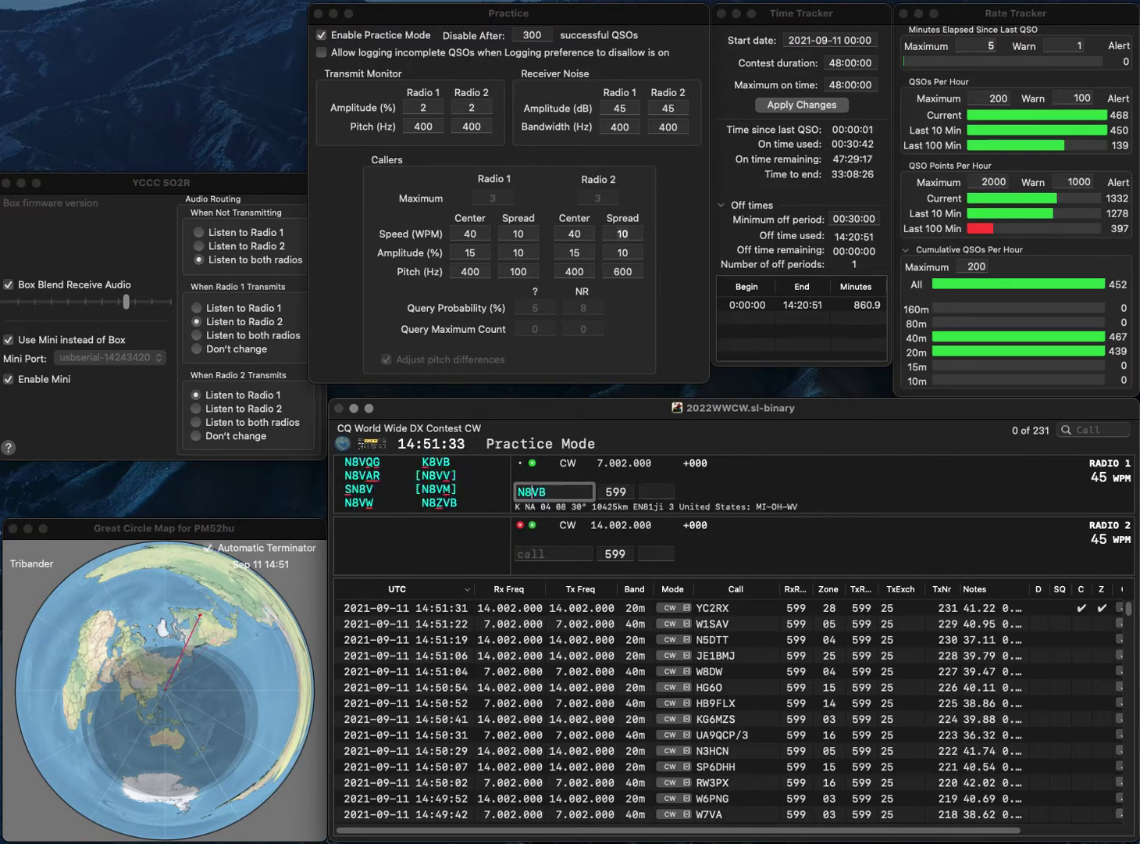
key("Return")
type("K4")
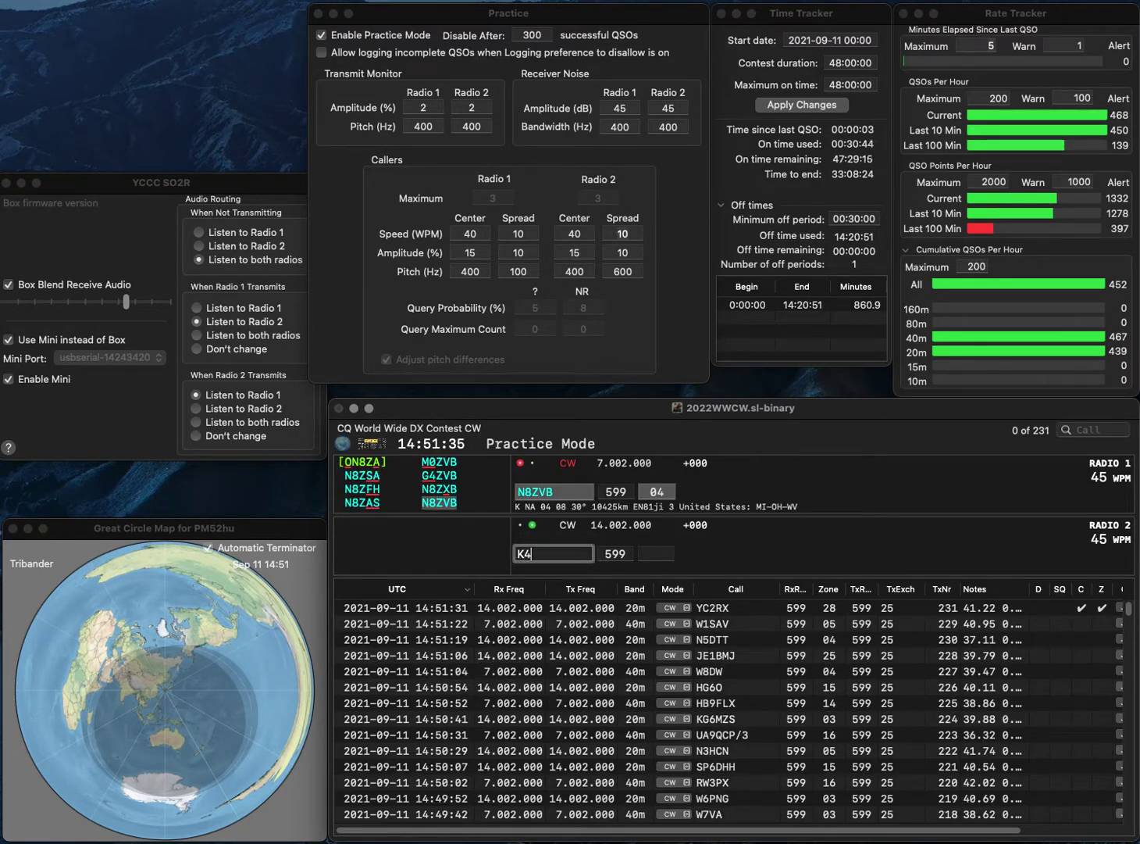
type("C4W")
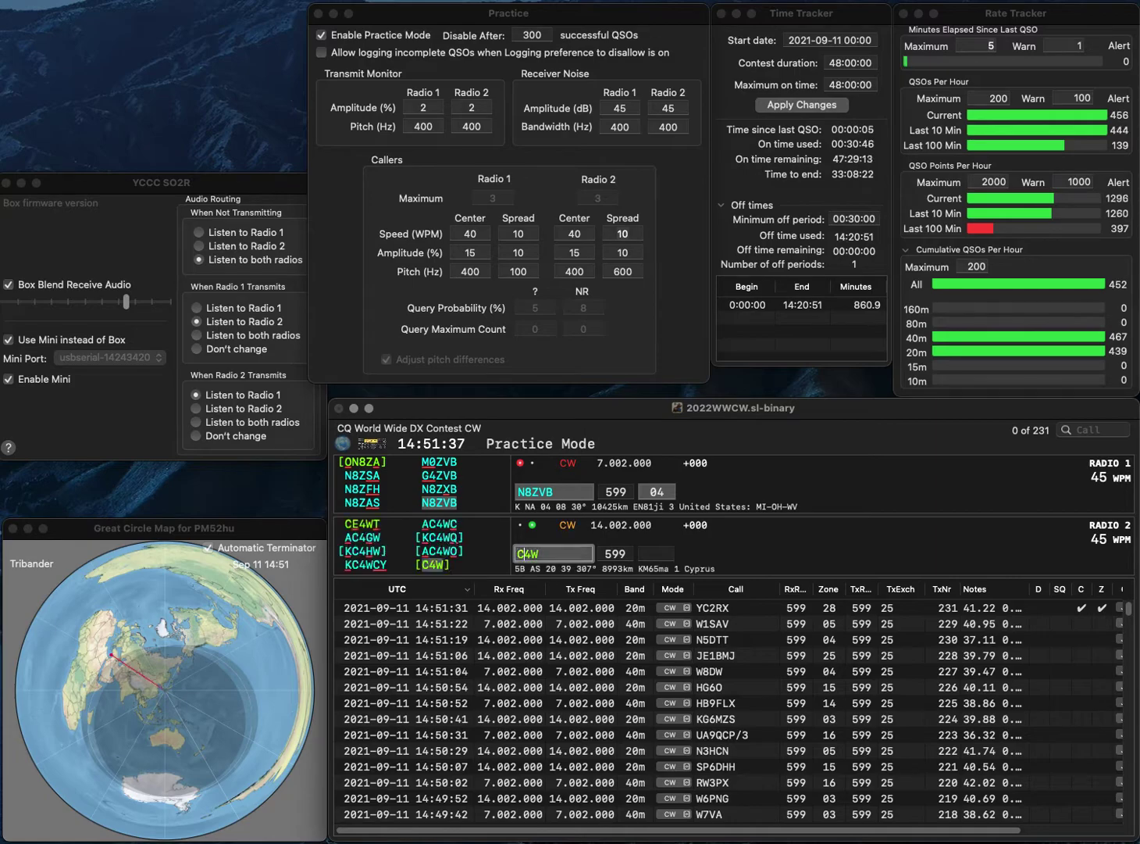
key("Return")
key("Return")
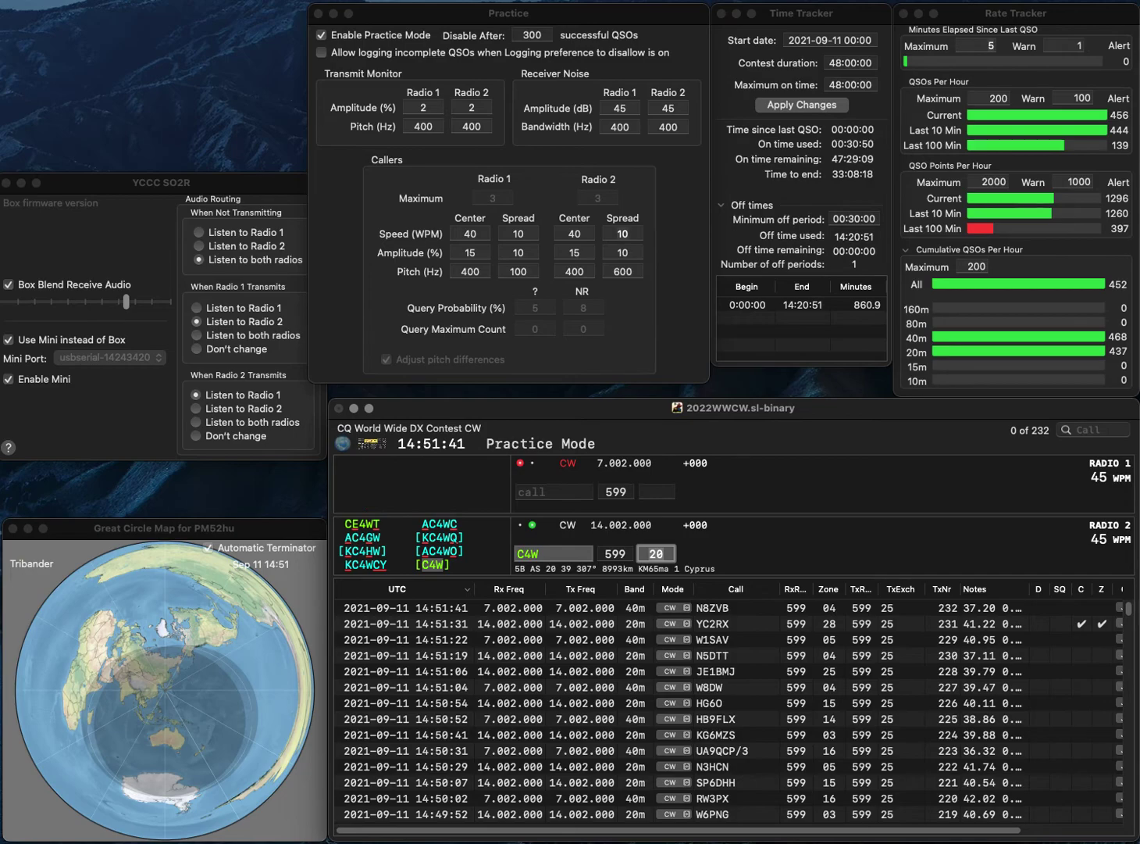
key("Return")
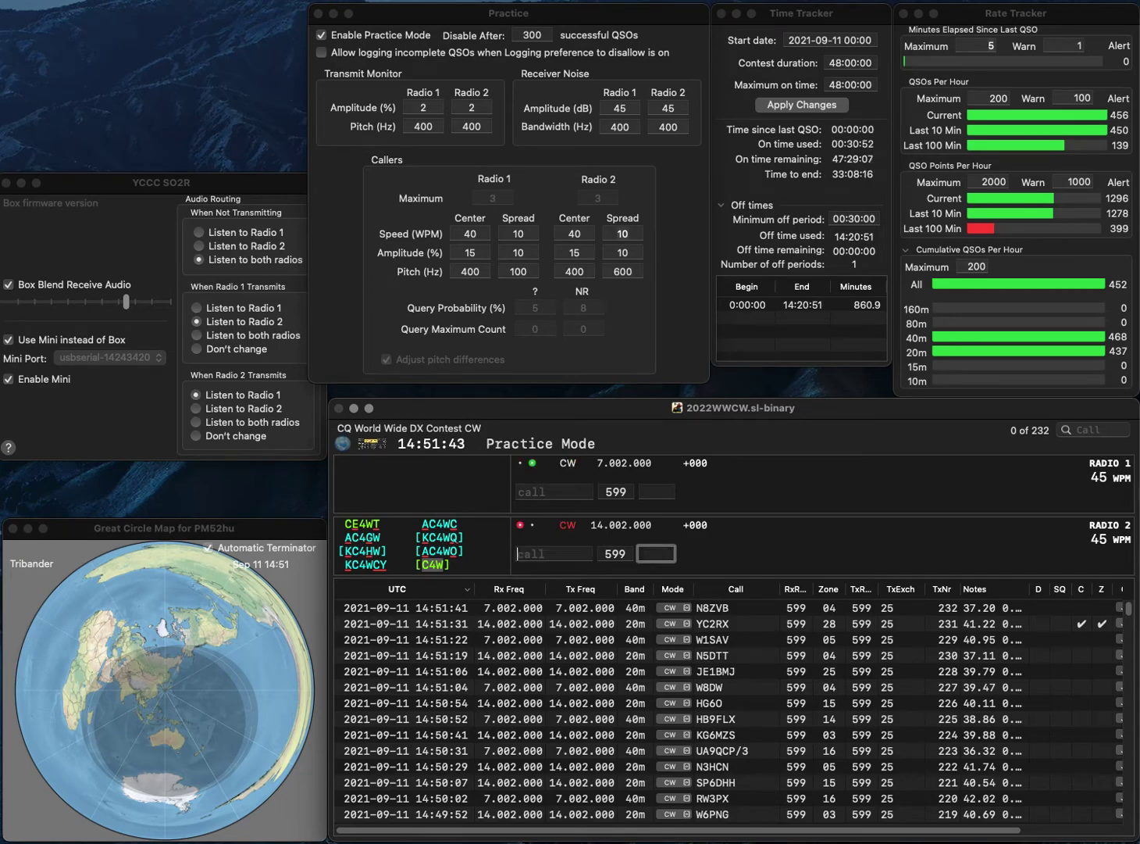
type("JJ5")
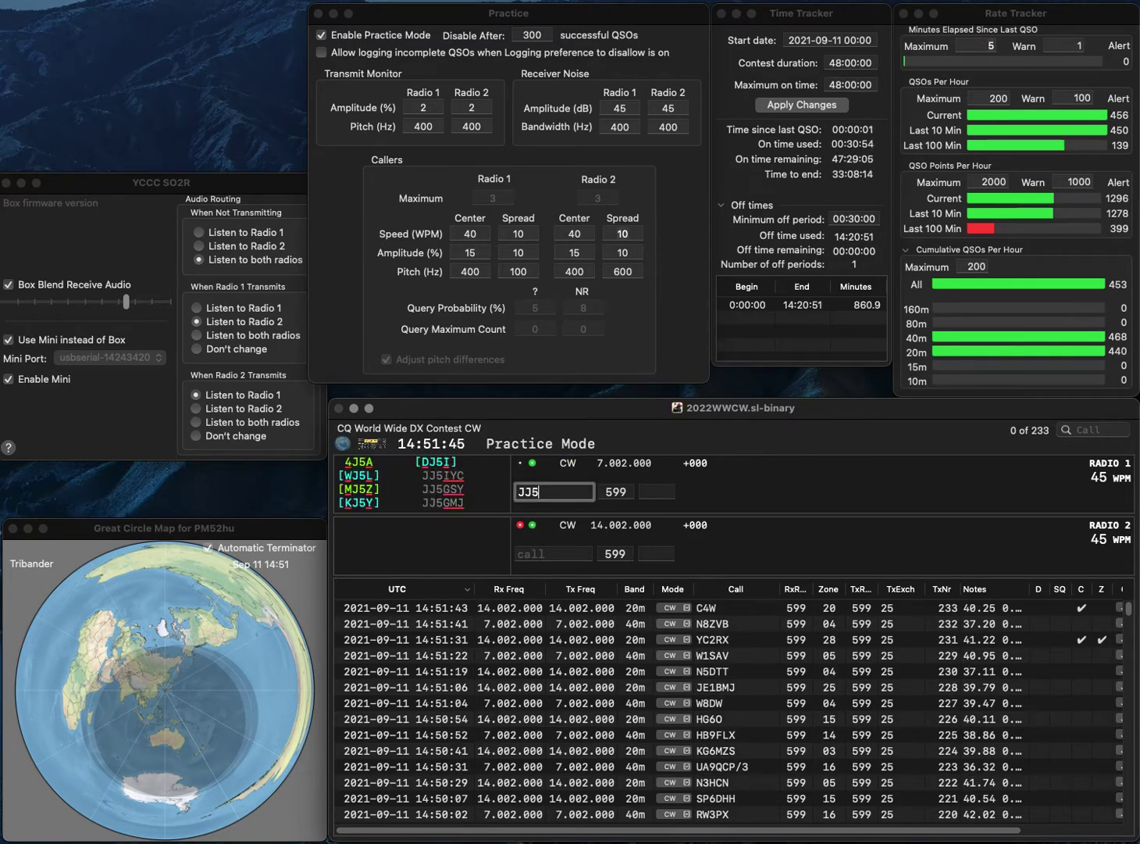
type("MY")
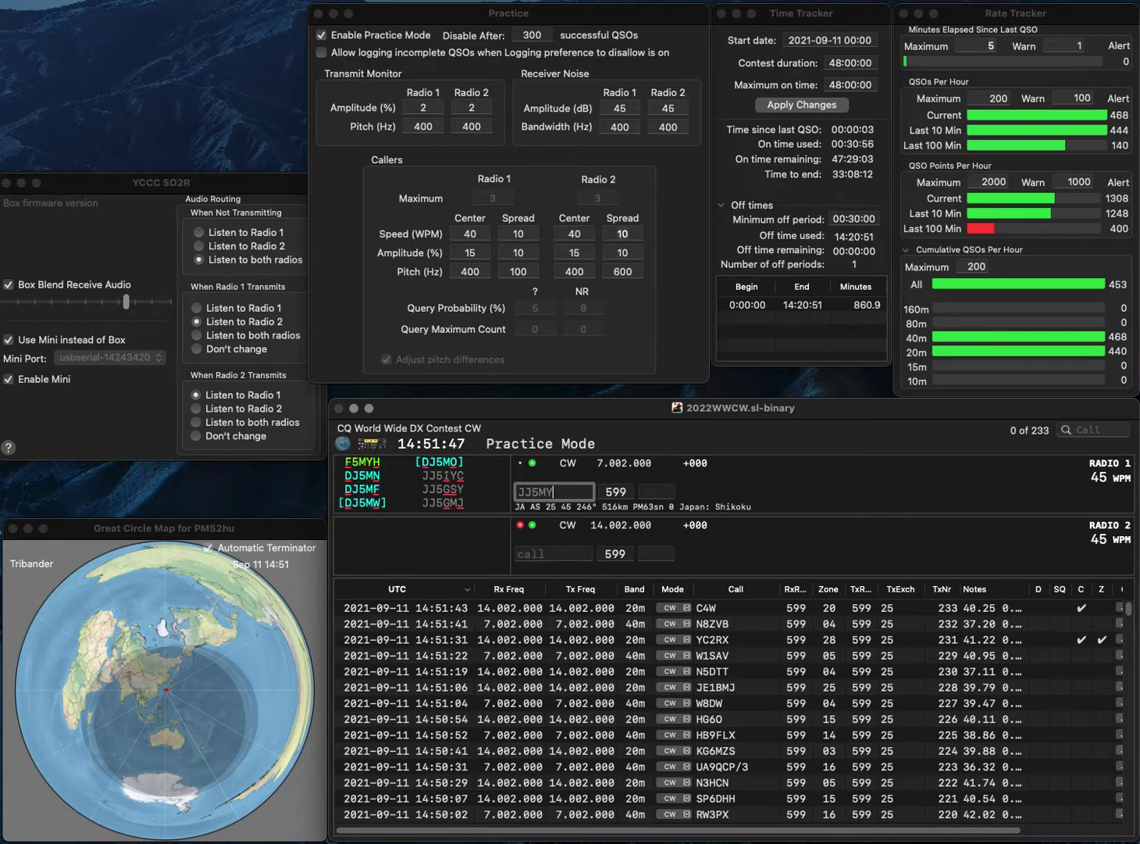
type("GS")
key("Return")
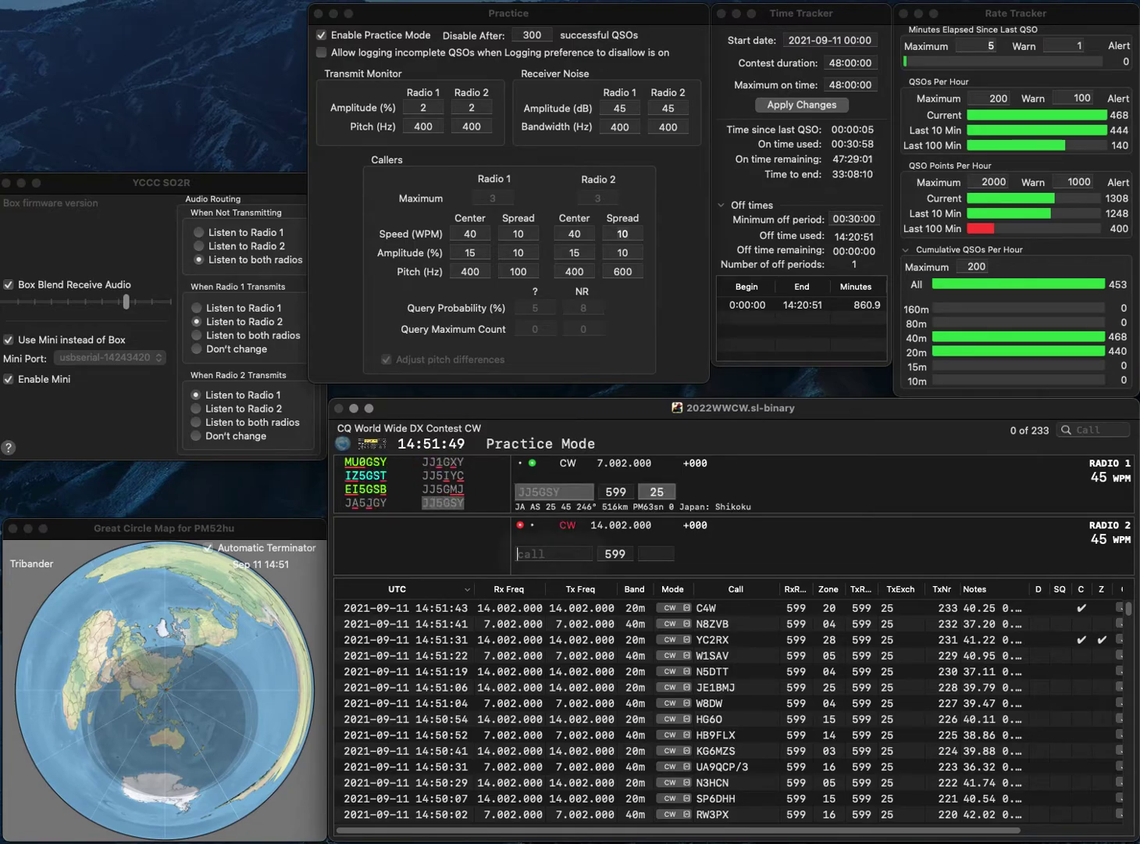
type("K1EL")
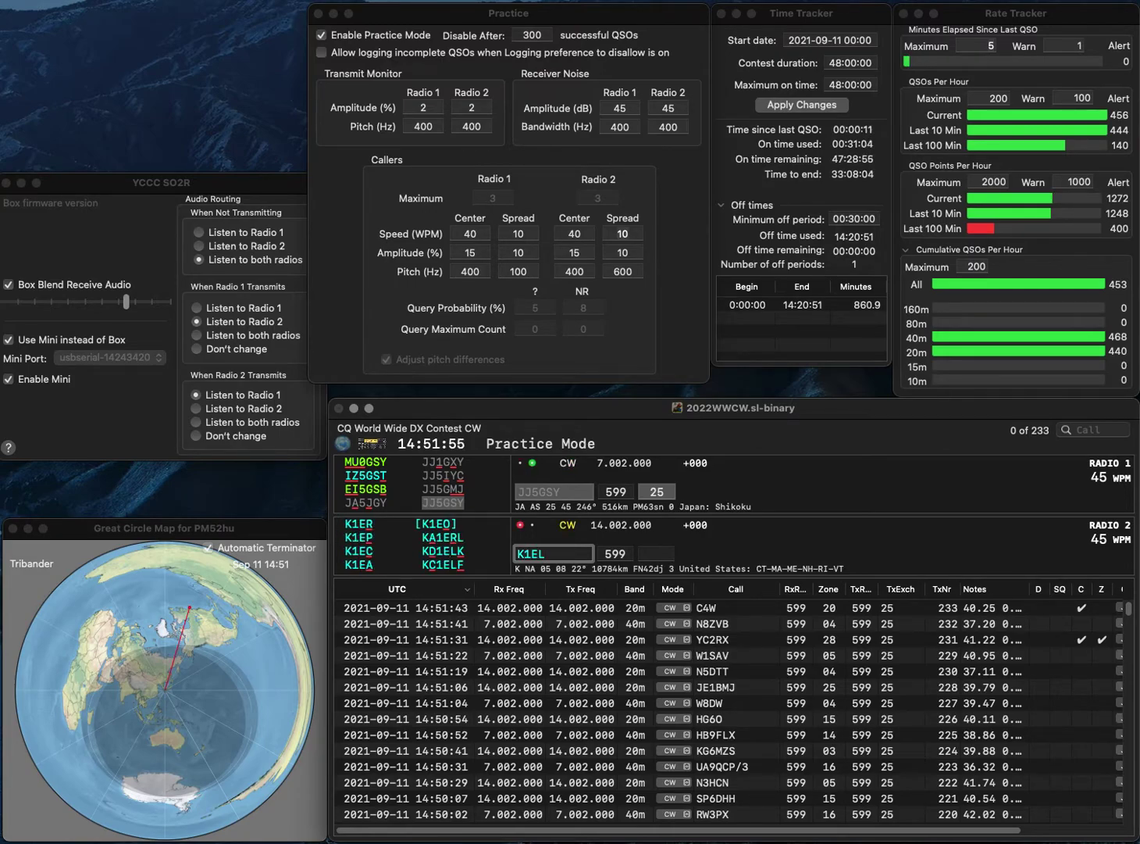
key("Return")
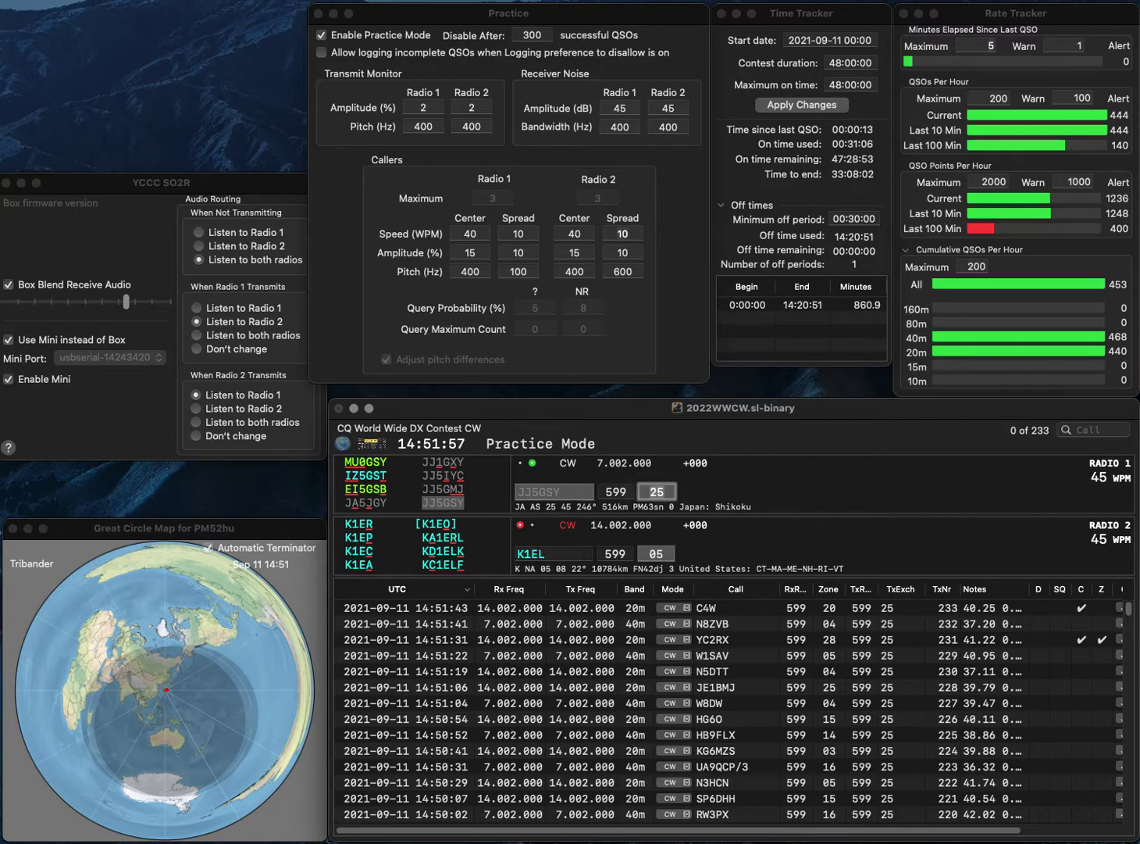
key("Return")
key("Left")
type("R")
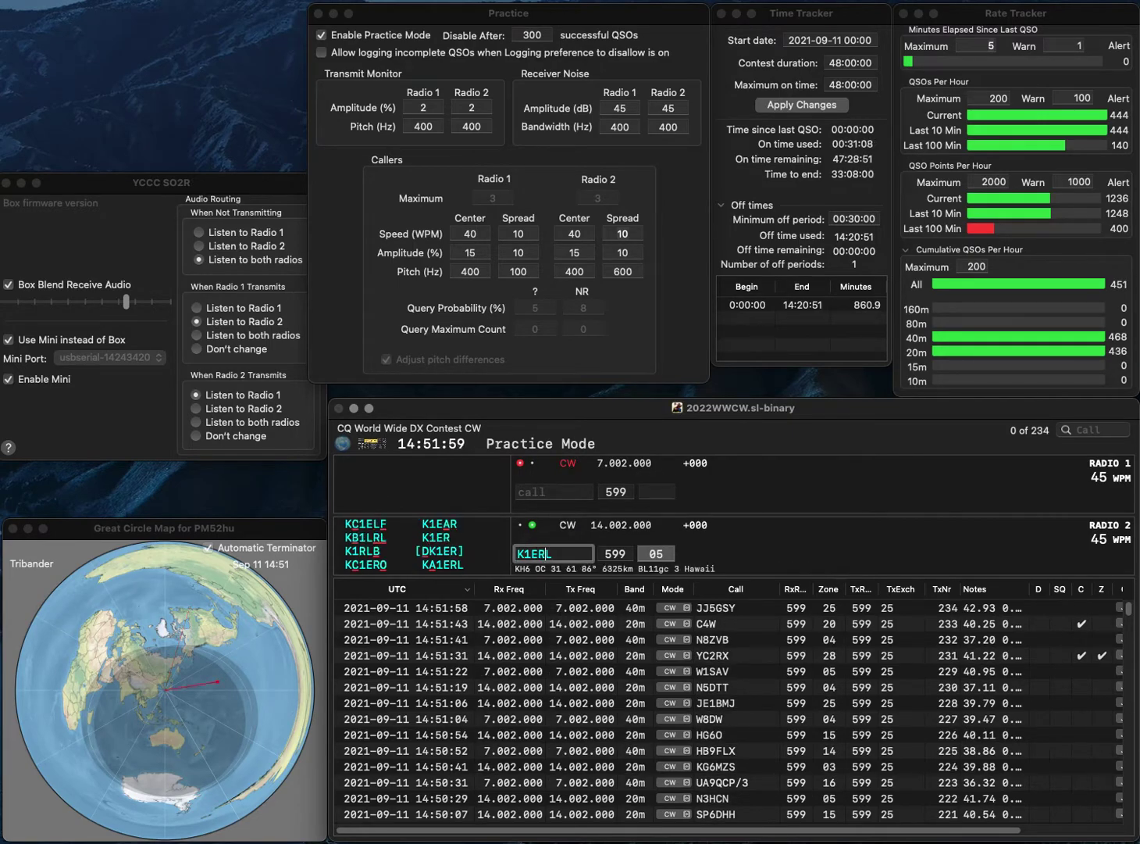
key("BackSpace")
key("Right")
type("R")
key("Return")
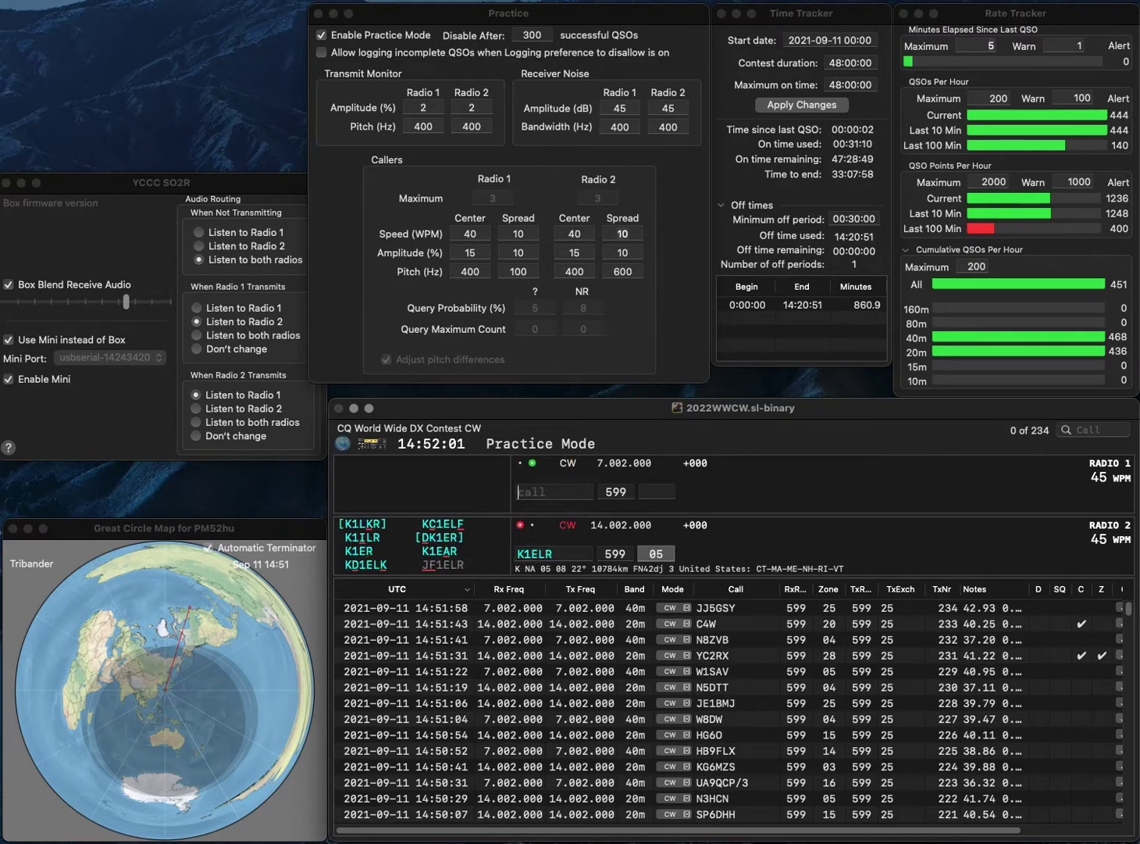
type("0JEB")
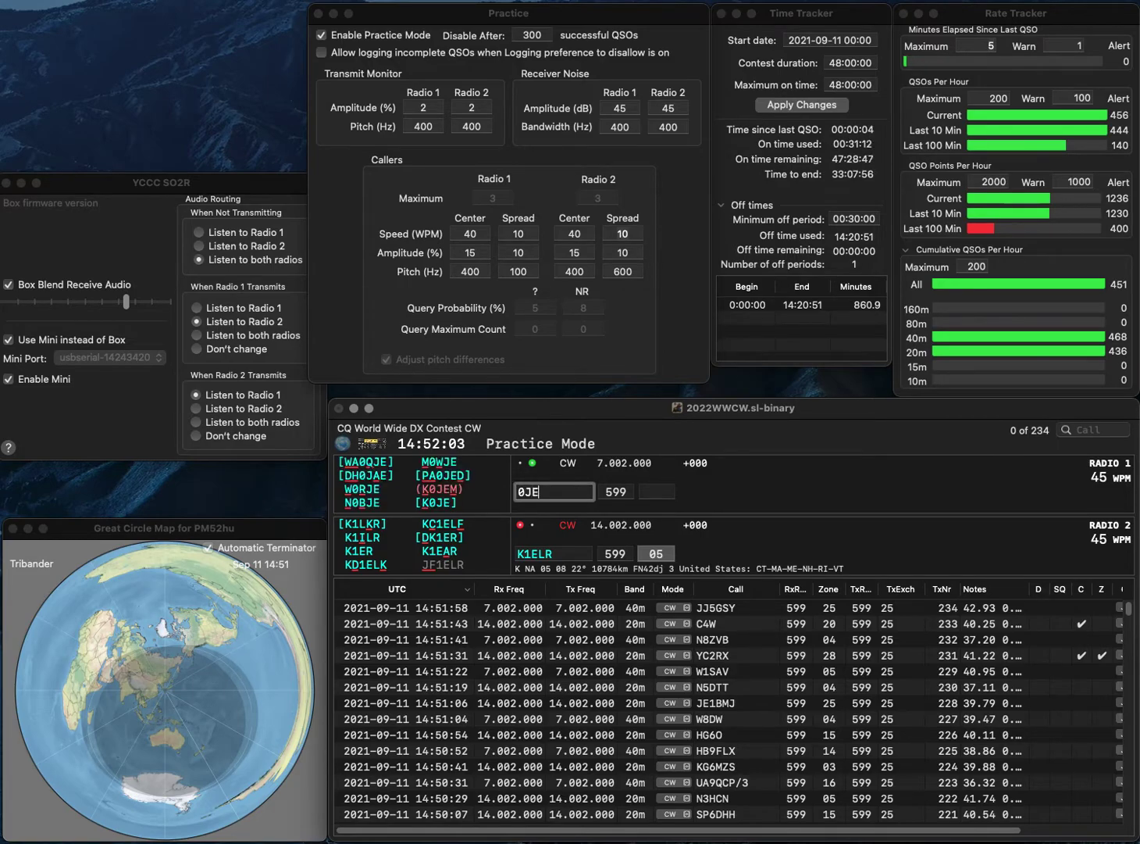
key("Home")
type("K")
key("Return")
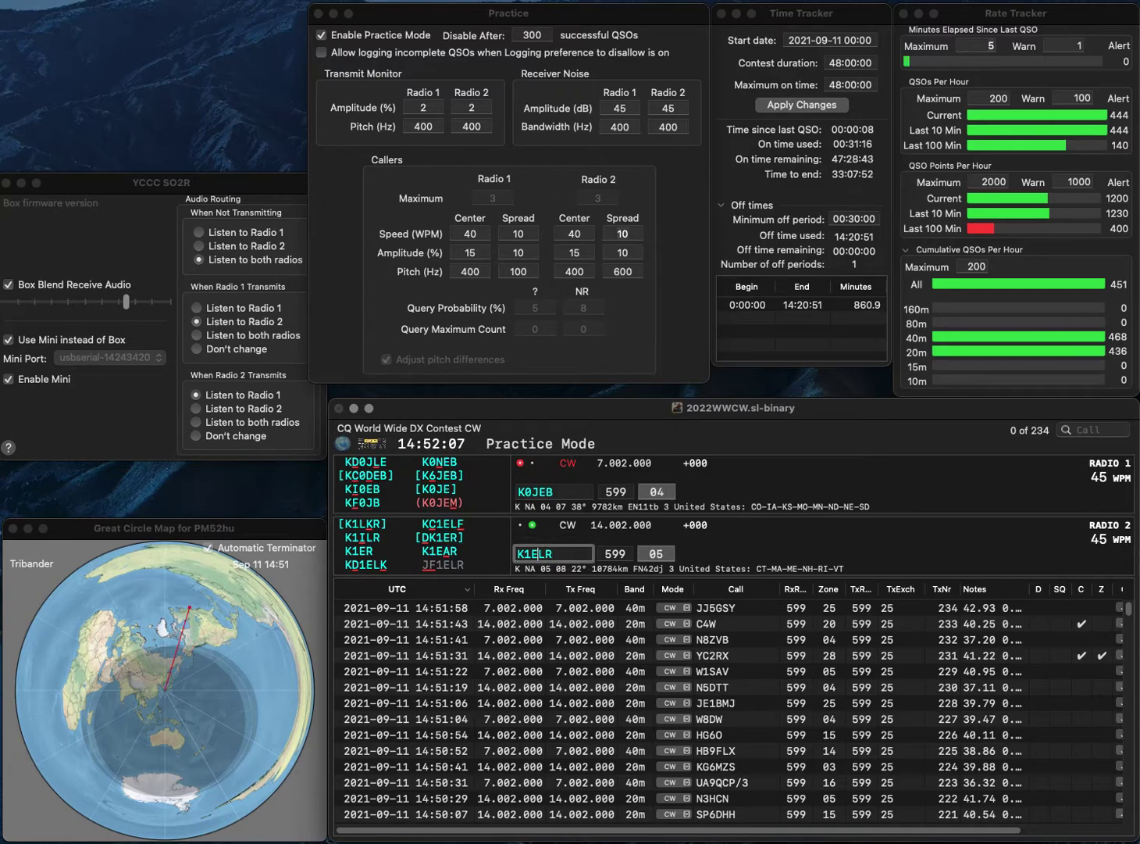
key("BackSpace")
type("I")
key("Up")
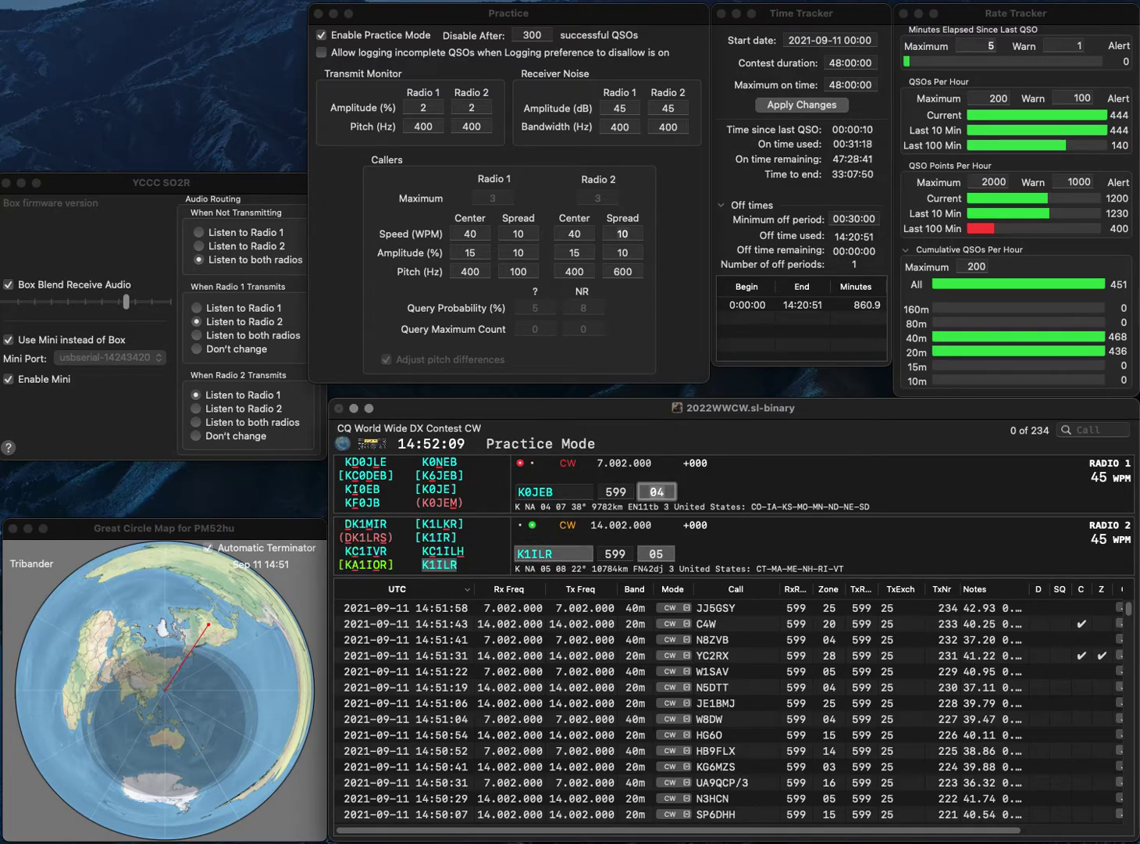
key("Tab")
key("Home")
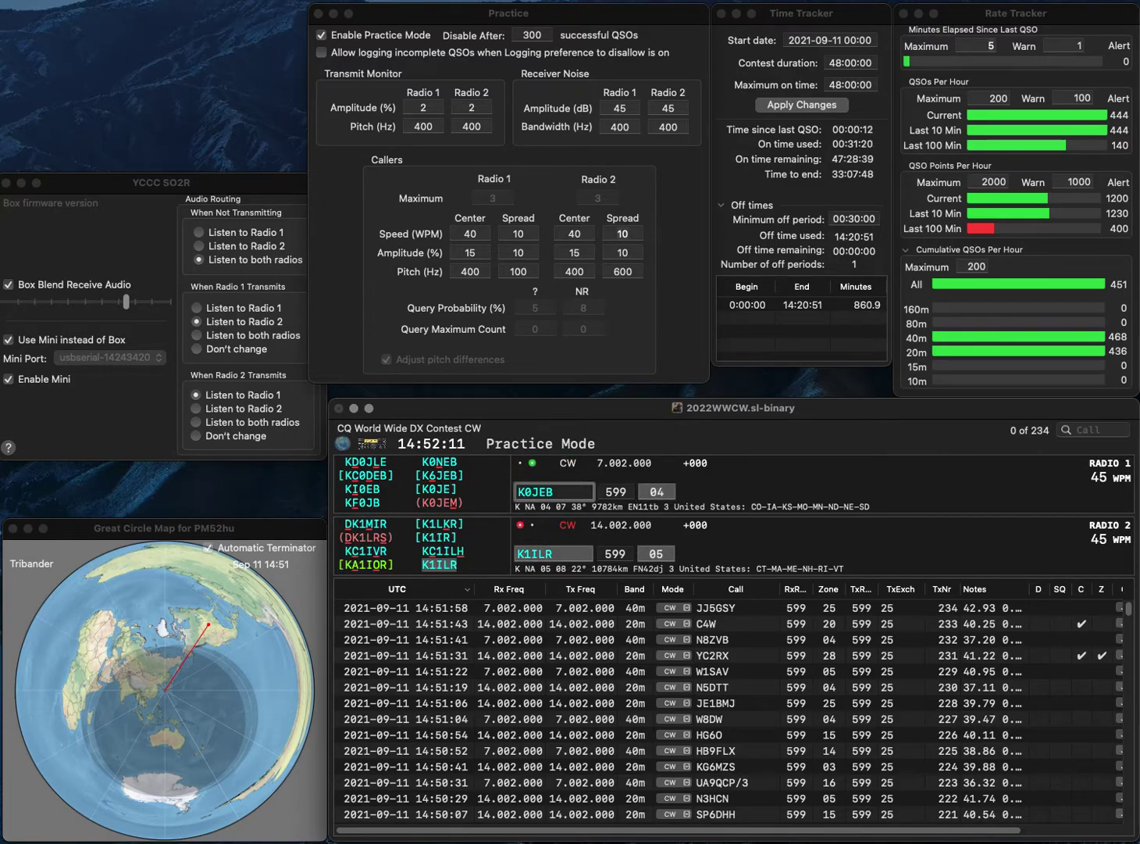
key("Delete")
type("PA")
key("BackSpace")
type("D")
key("Return")
key("Down")
key("Tab")
key("Return")
key("Up")
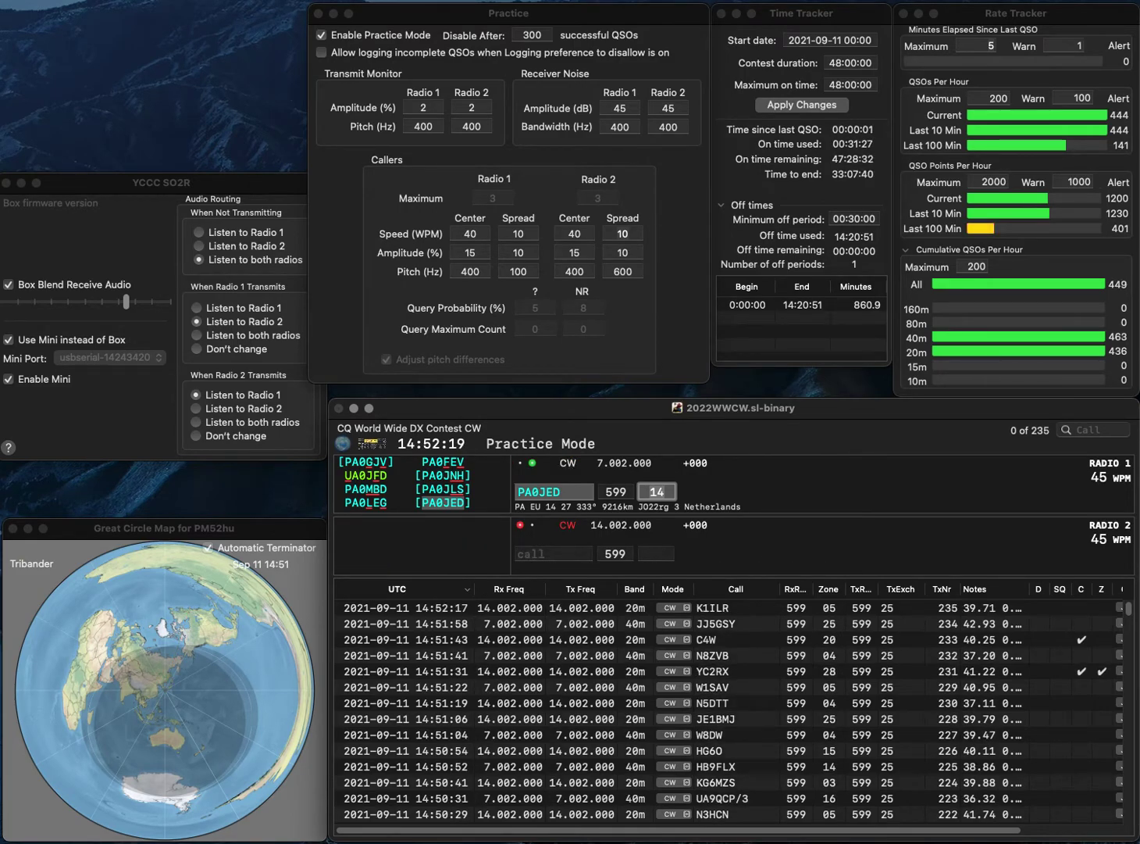
key("Return")
type("JA2")
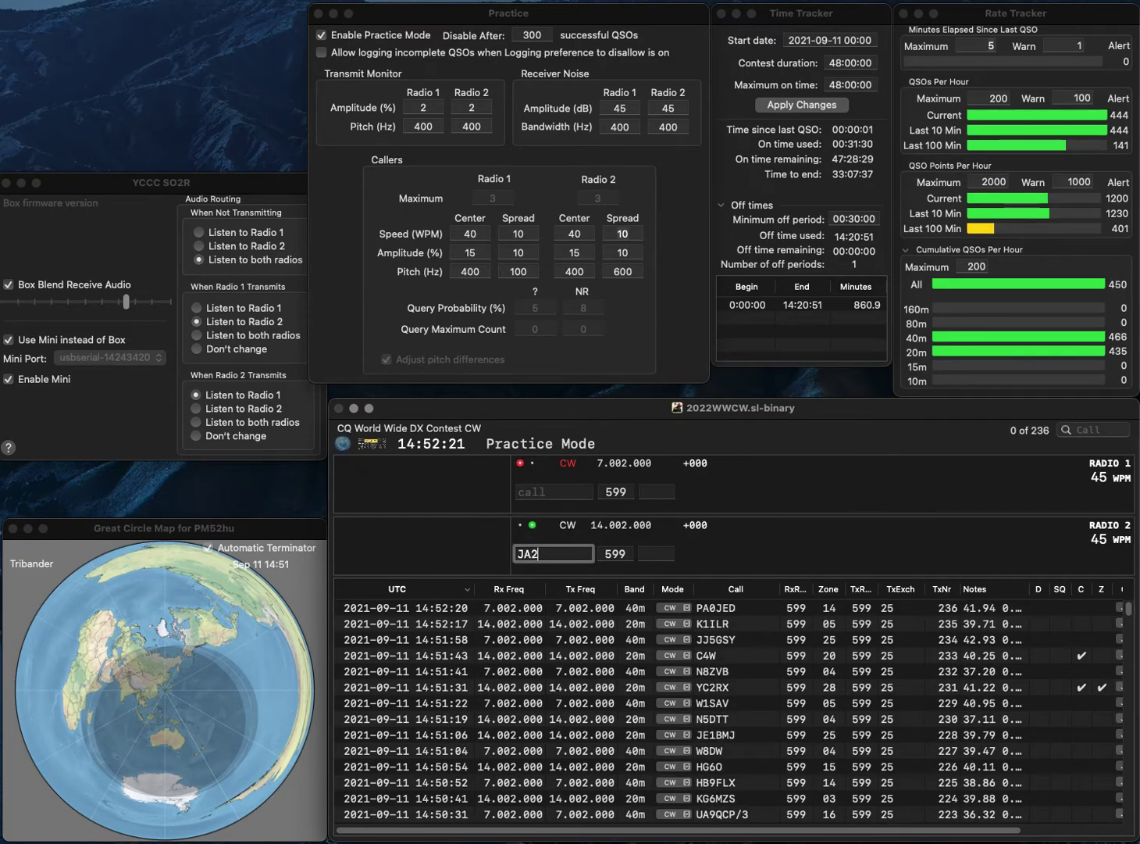
type("MQY")
key("Return")
type("4QZ")
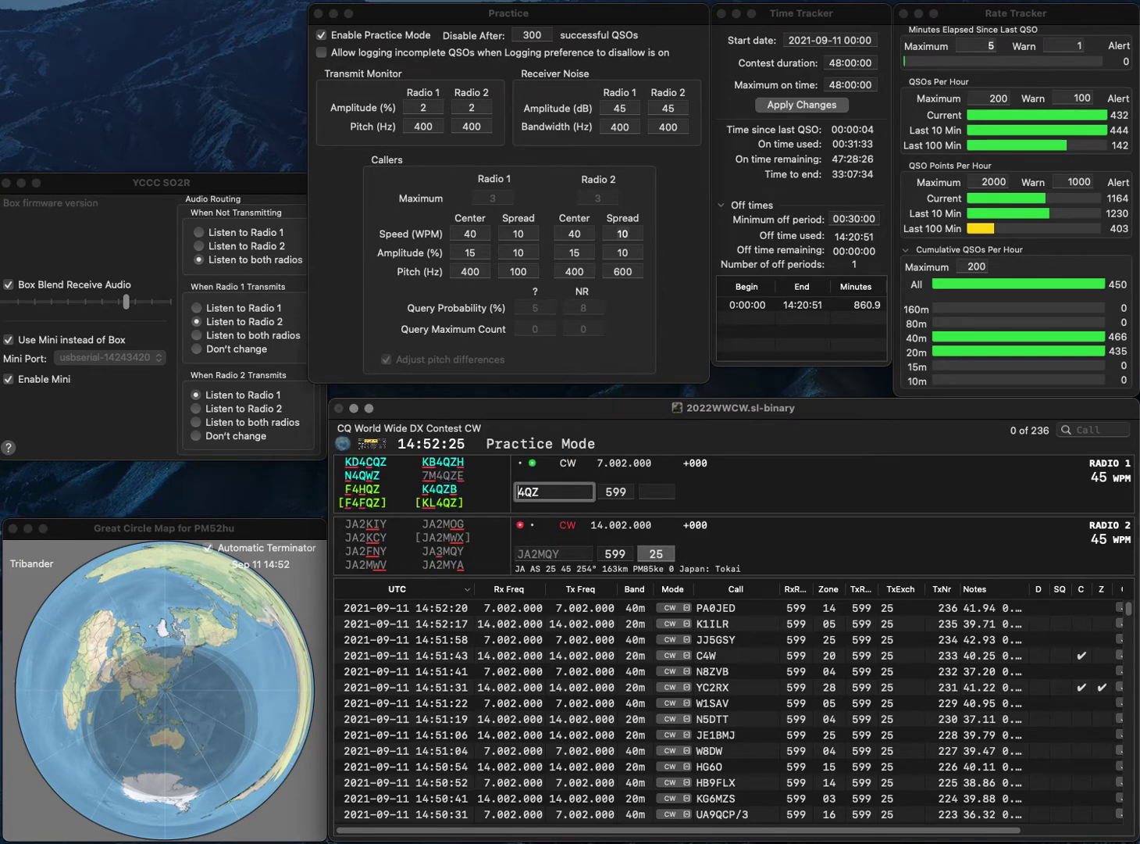
type("B")
key("Return")
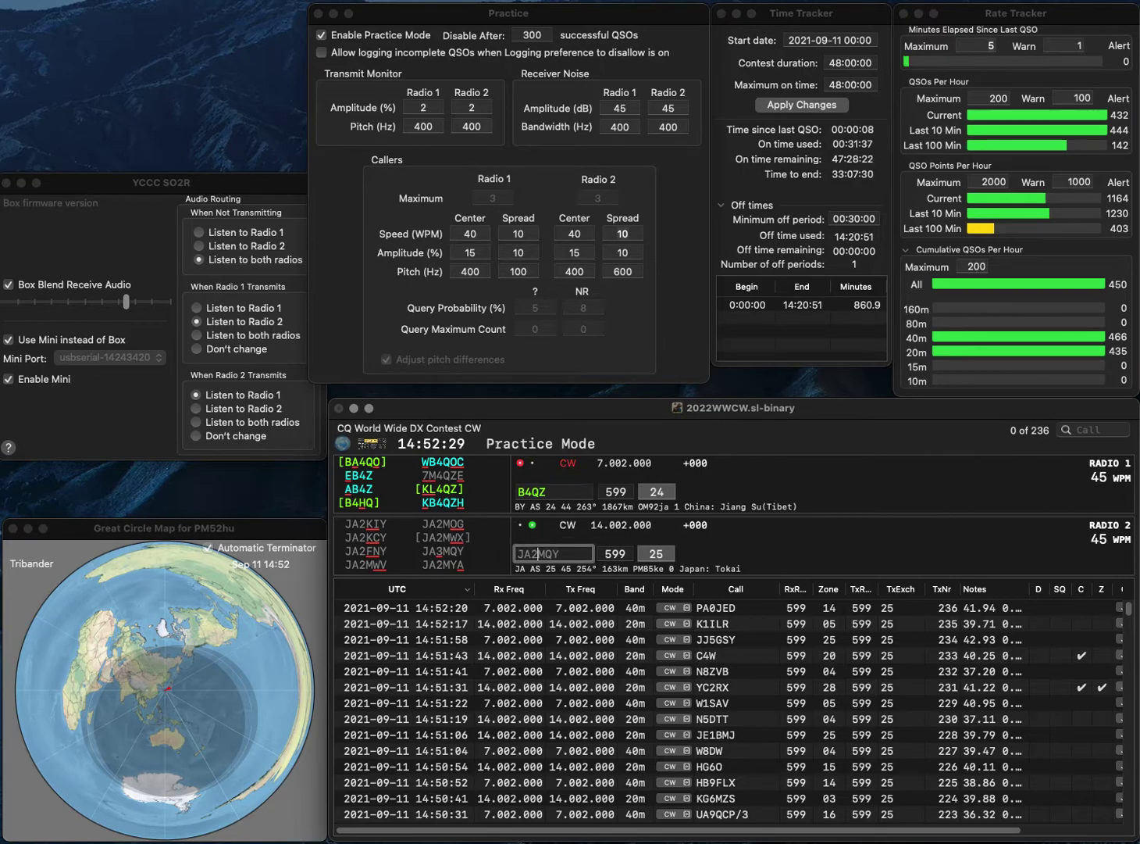
key("BackSpace")
type("3")
left_click(525, 491)
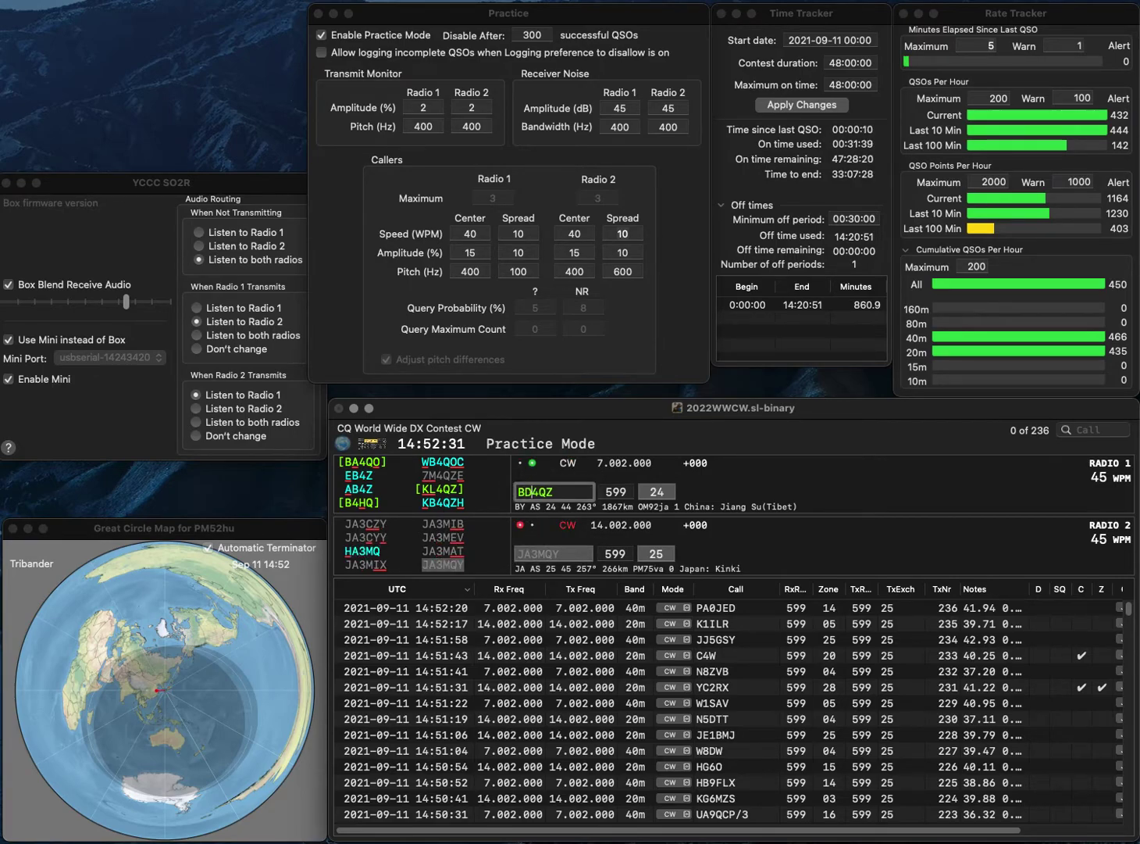
key("BackSpace")
type("B")
key("Return")
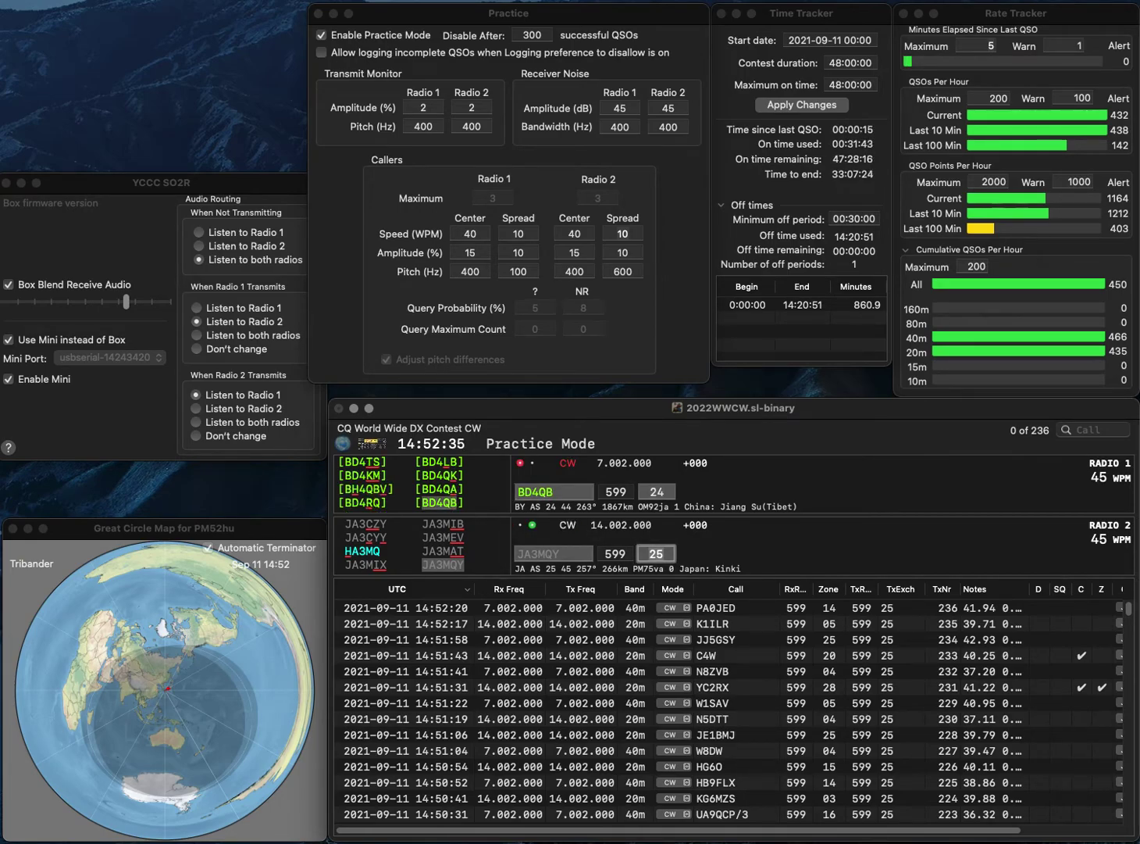
key("Return")
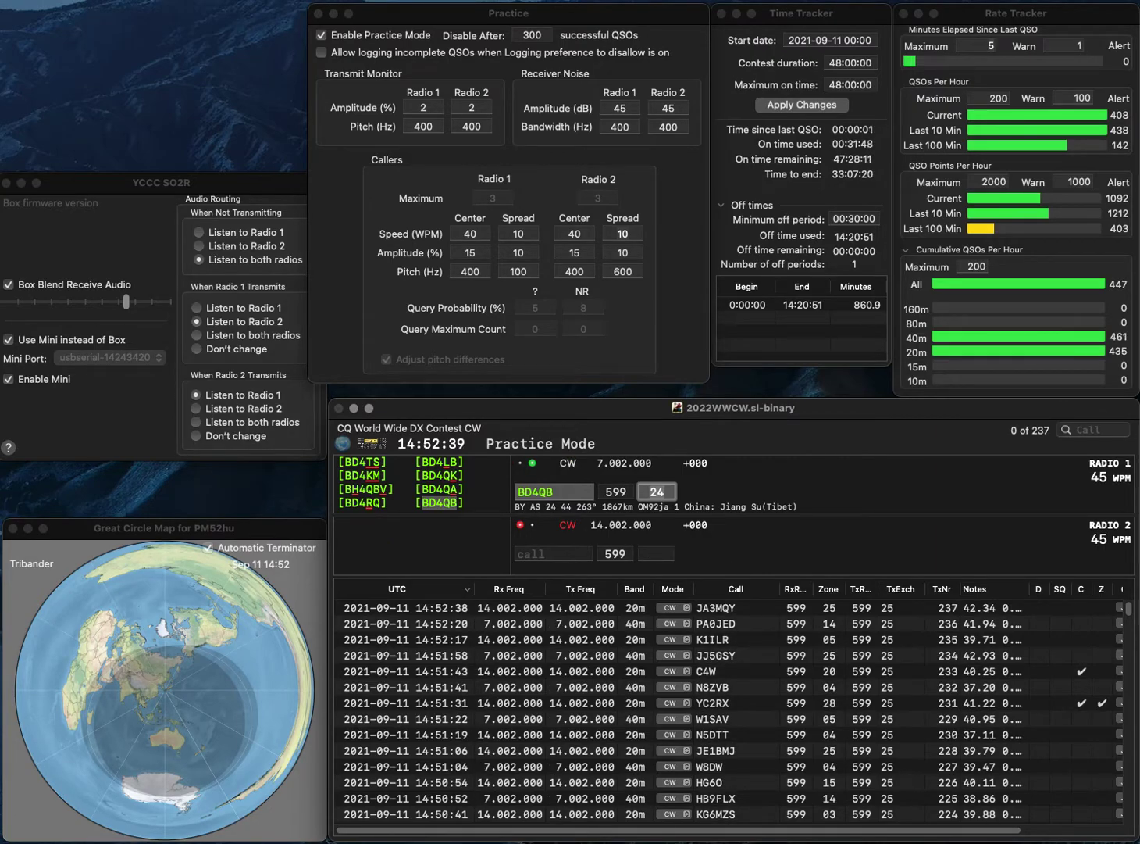
key("Return")
type("F4EMI")
key("Return")
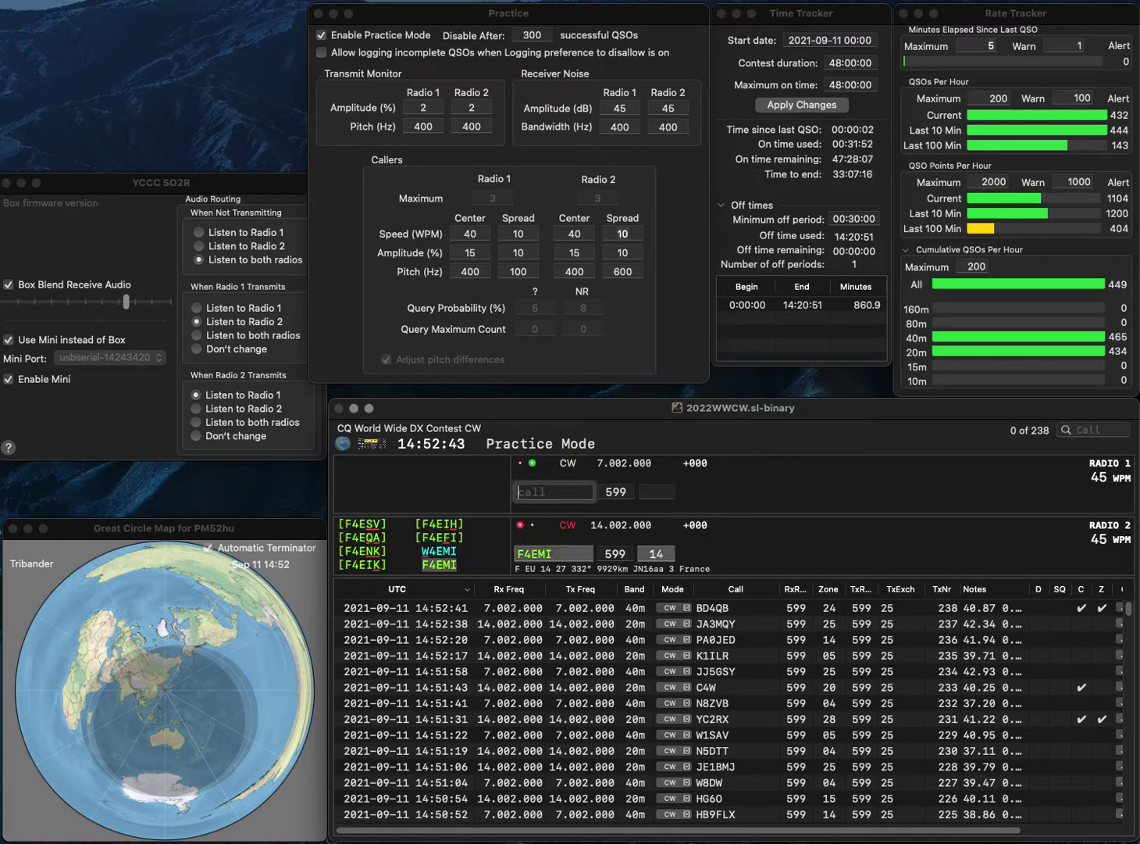
type("KH6NO")
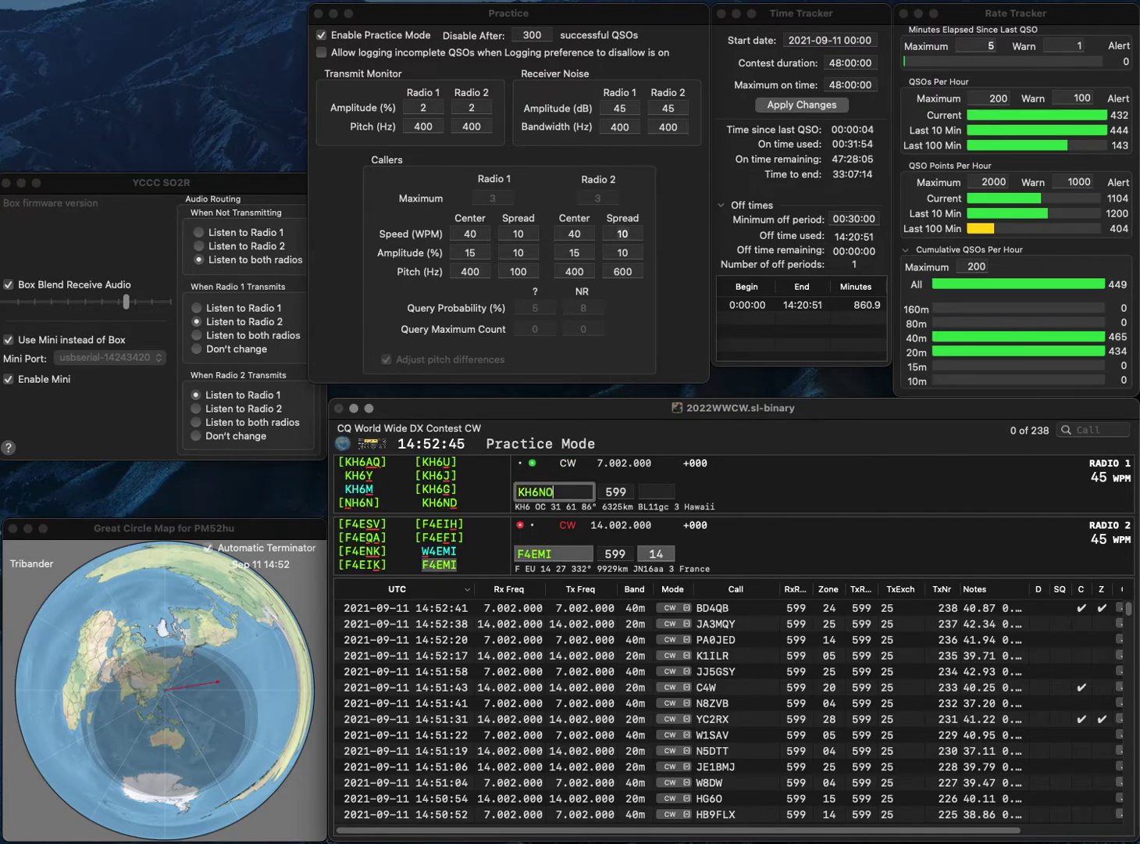
type("/W7")
key("Return")
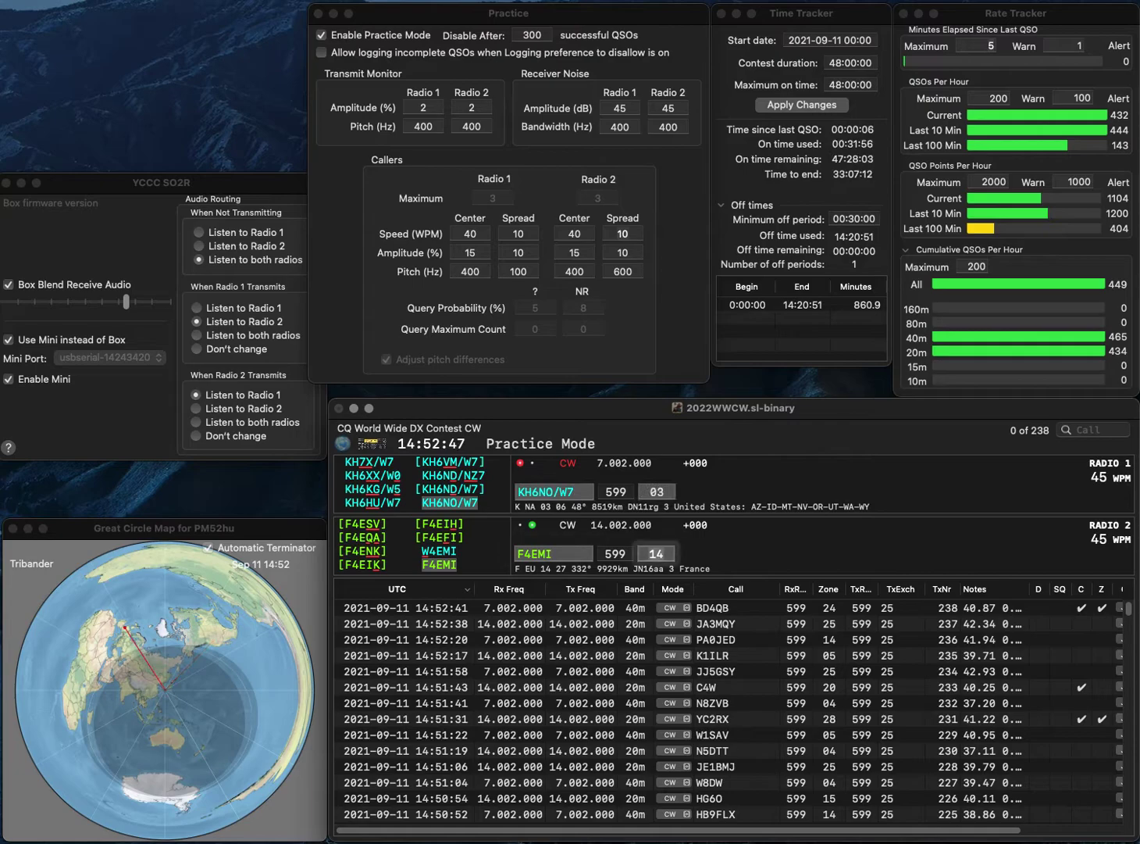
key("Tab")
key("Tab")
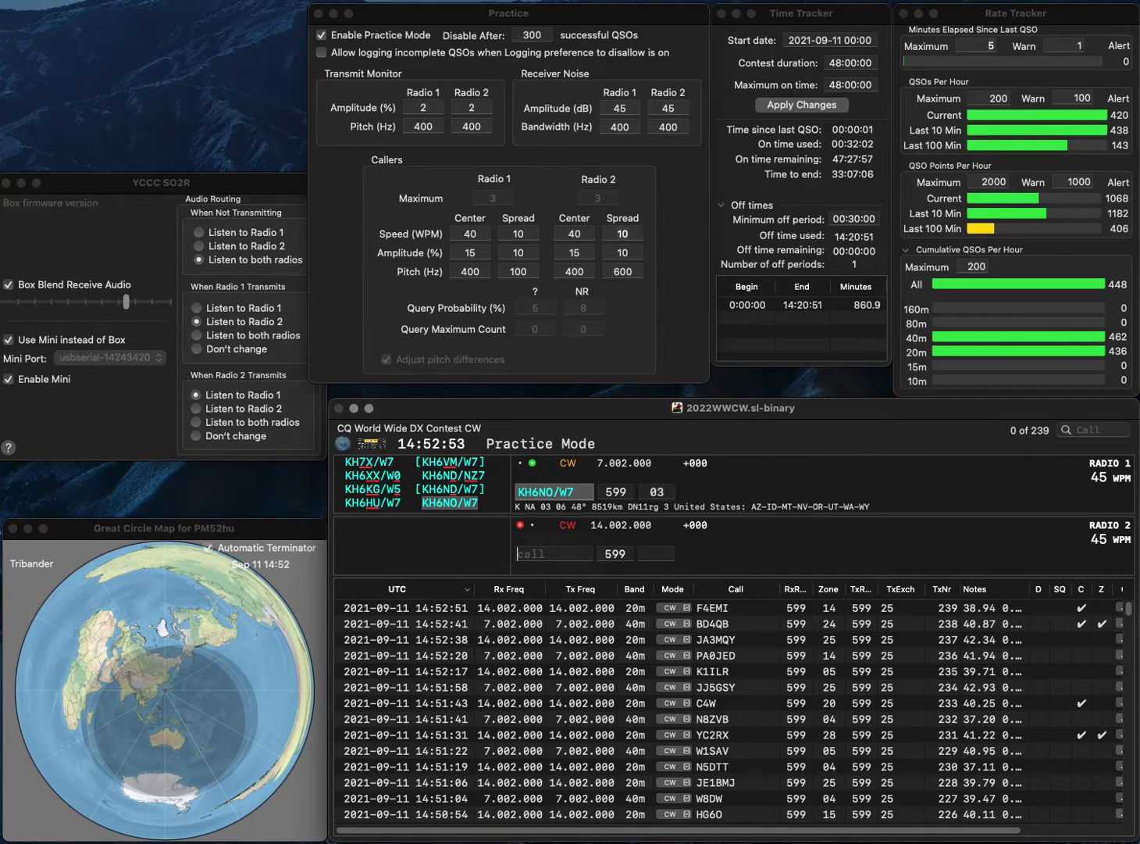
type("ON7TK")
key("Return")
type("RW6K")
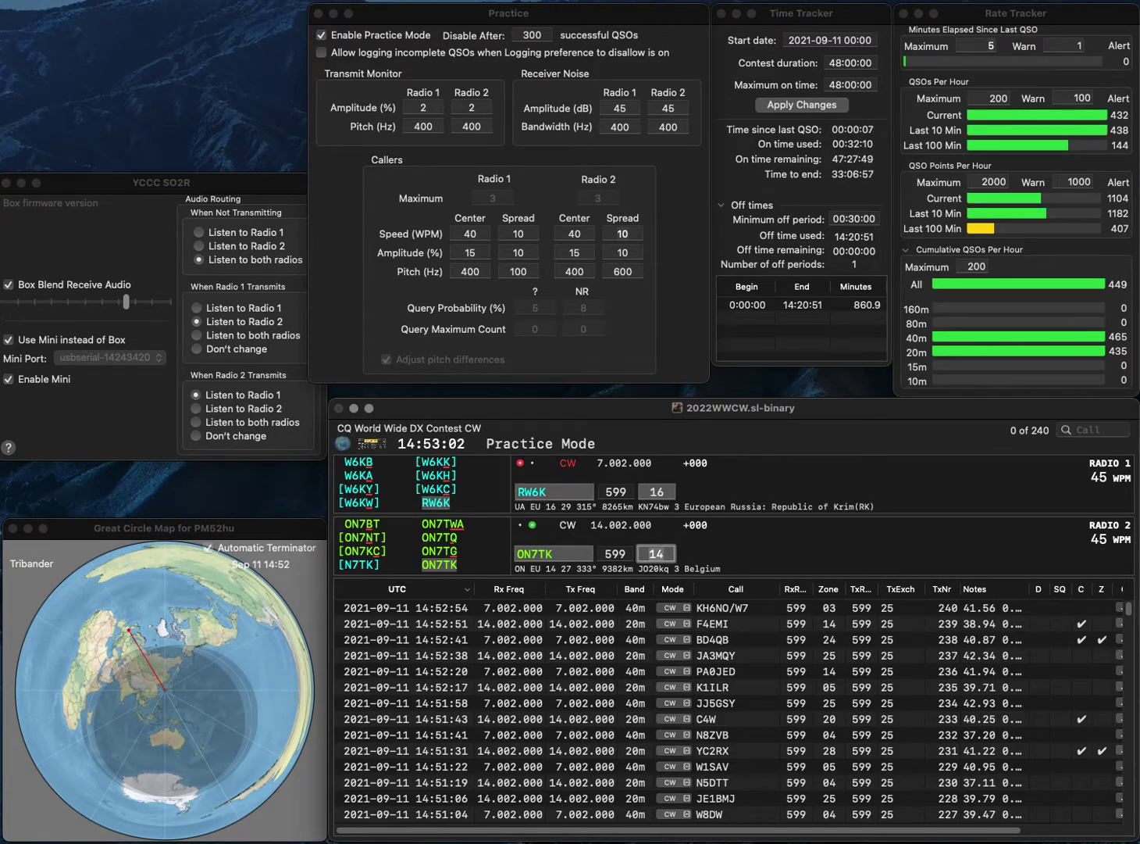
key("Return")
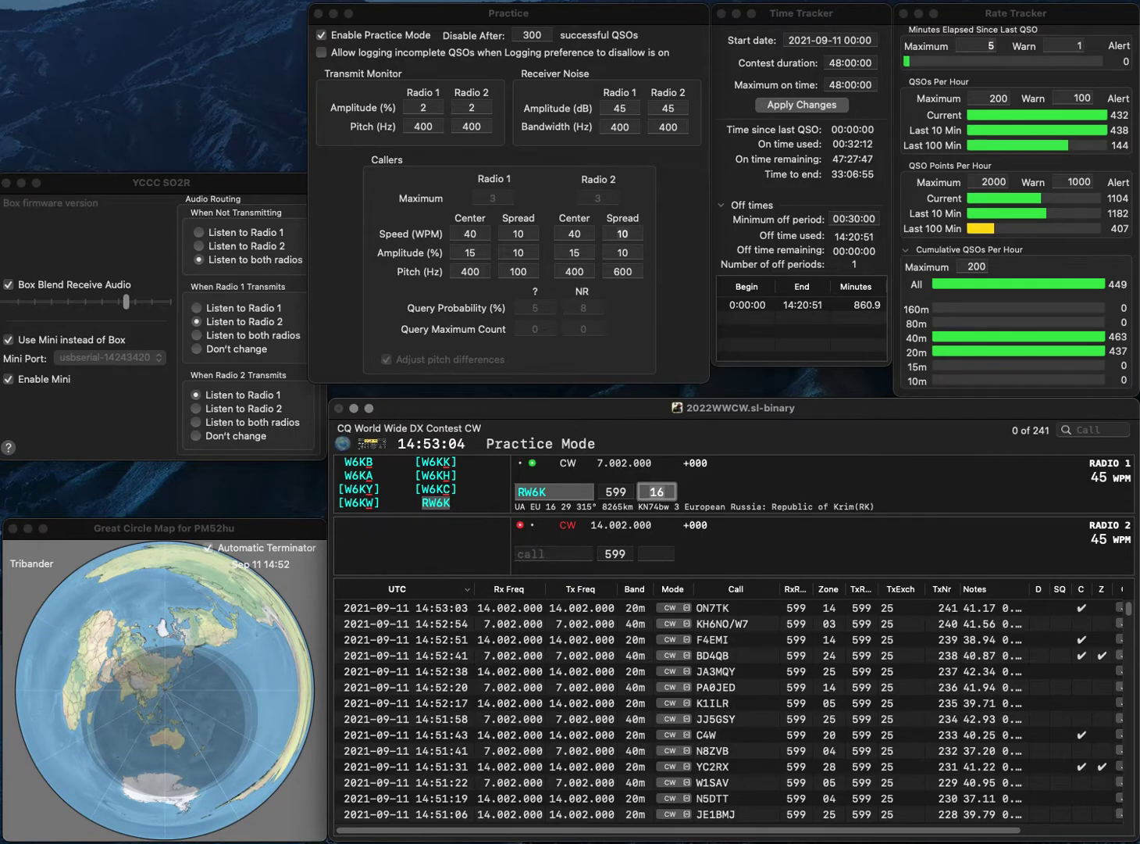
key("Return")
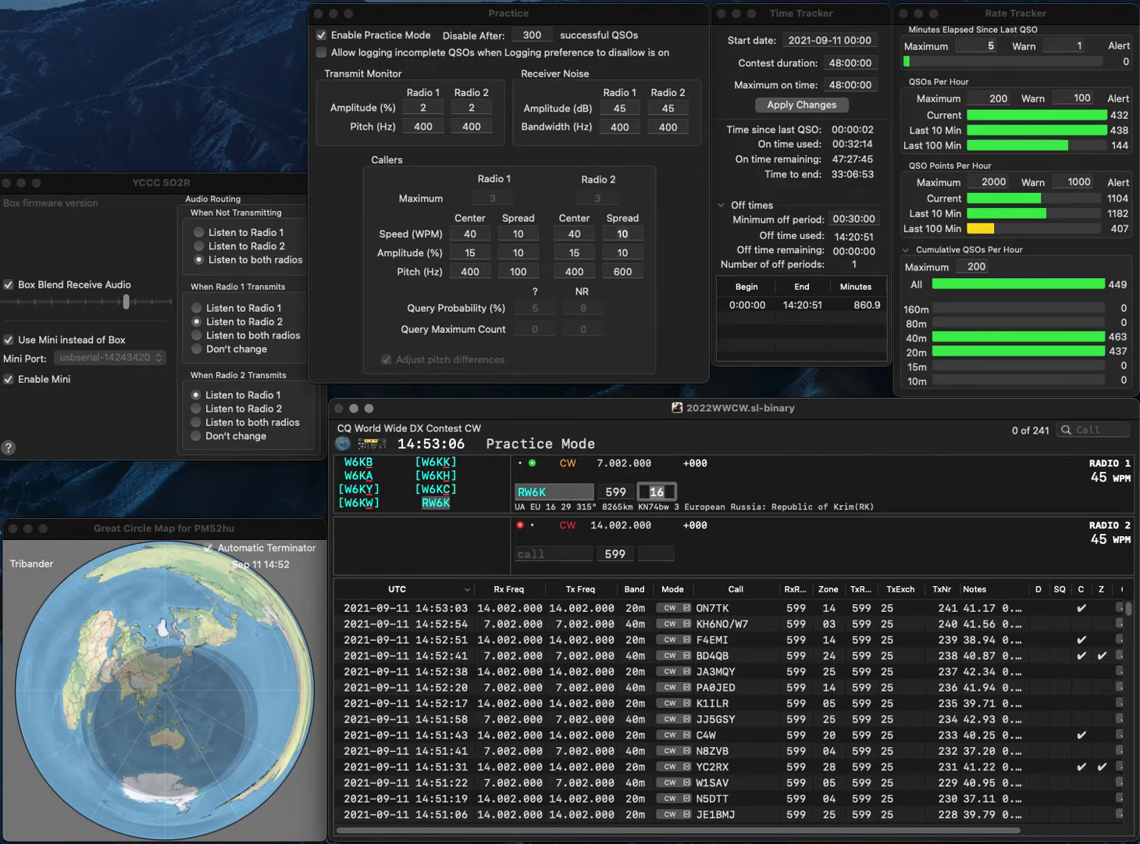
Answer the partial call 2FKT on Radio 2 and the station AC9EZ on Radio 1
type("K")
key("BackSpace")
type("2FKT")
key("Return")
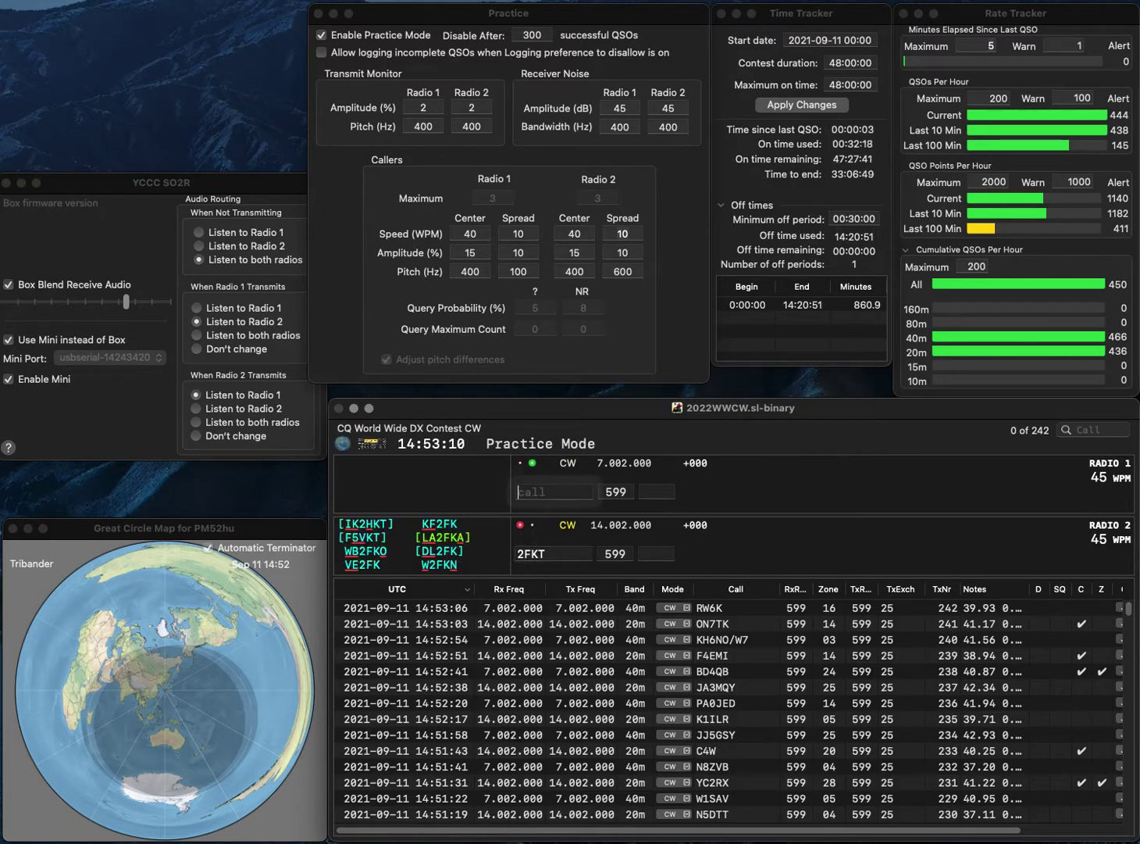
type("9EZ")
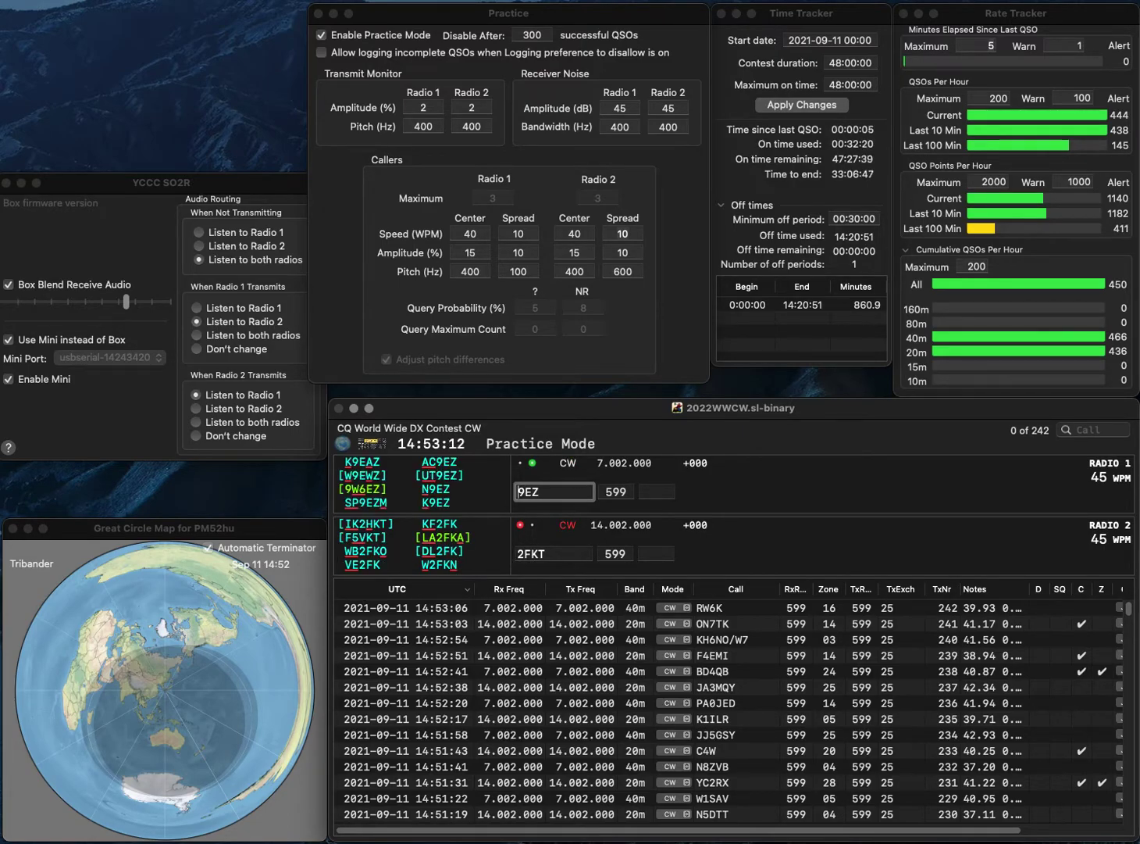
type("AC")
key("Return")
key("Return")
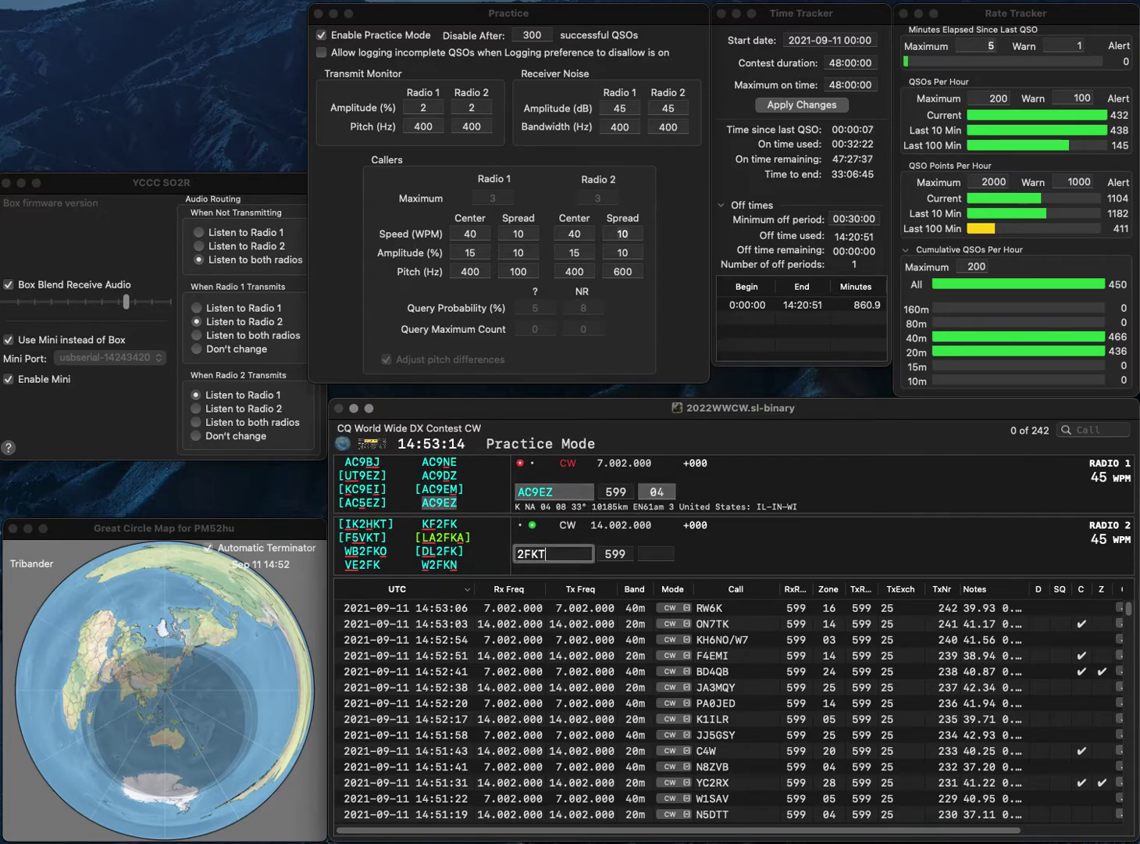
key("Right")
key("Right")
key("BackSpace")
type("H")
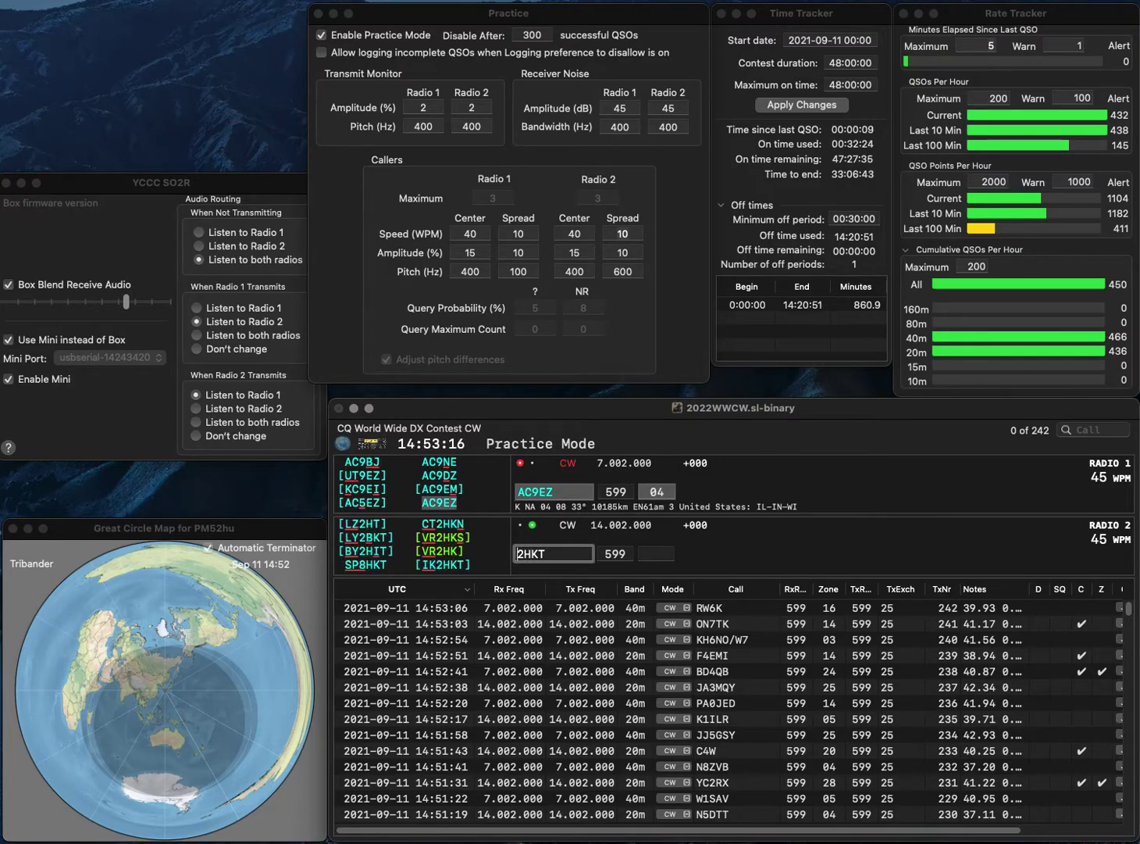
key("Left")
key("Left")
type("IK")
key("Return")
key("Return")
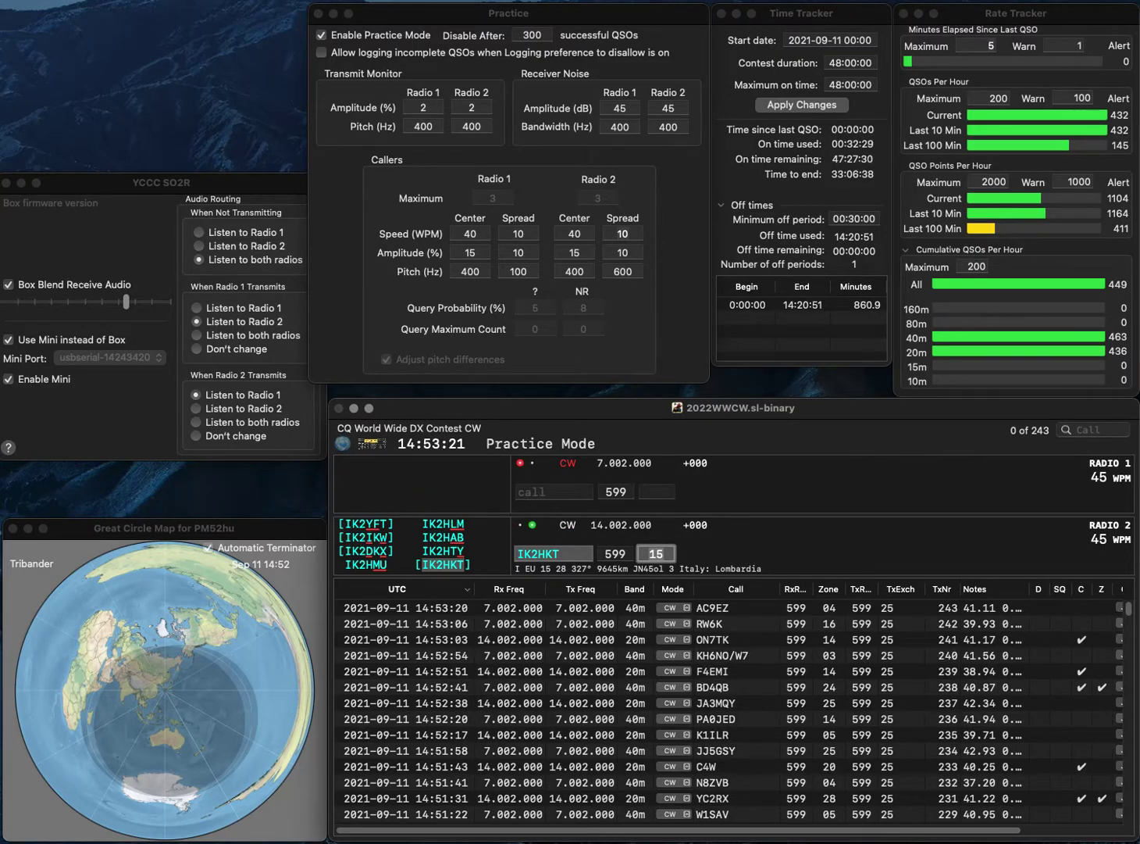
key("Return")
Answer KF8UU on Radio 1 and OH5BQ on Radio 2, and log both stations
type("K")
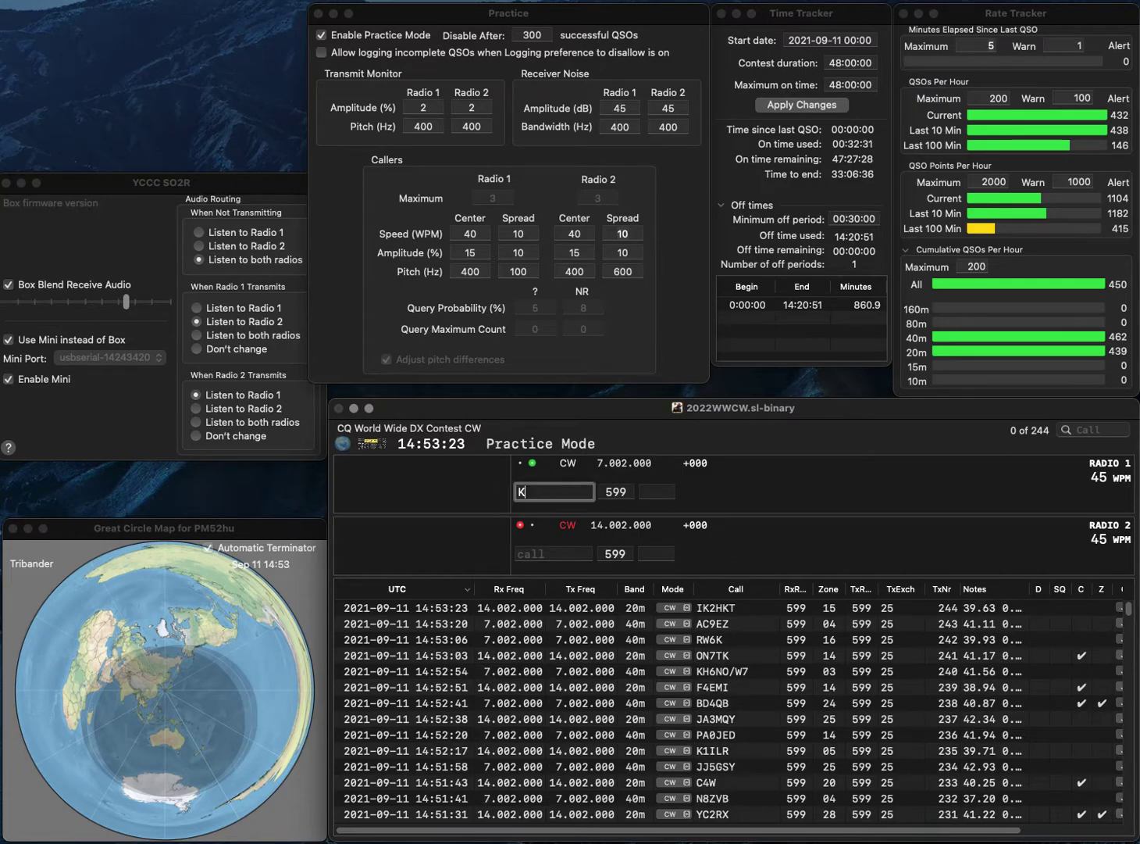
type("F8UU")
key("Return")
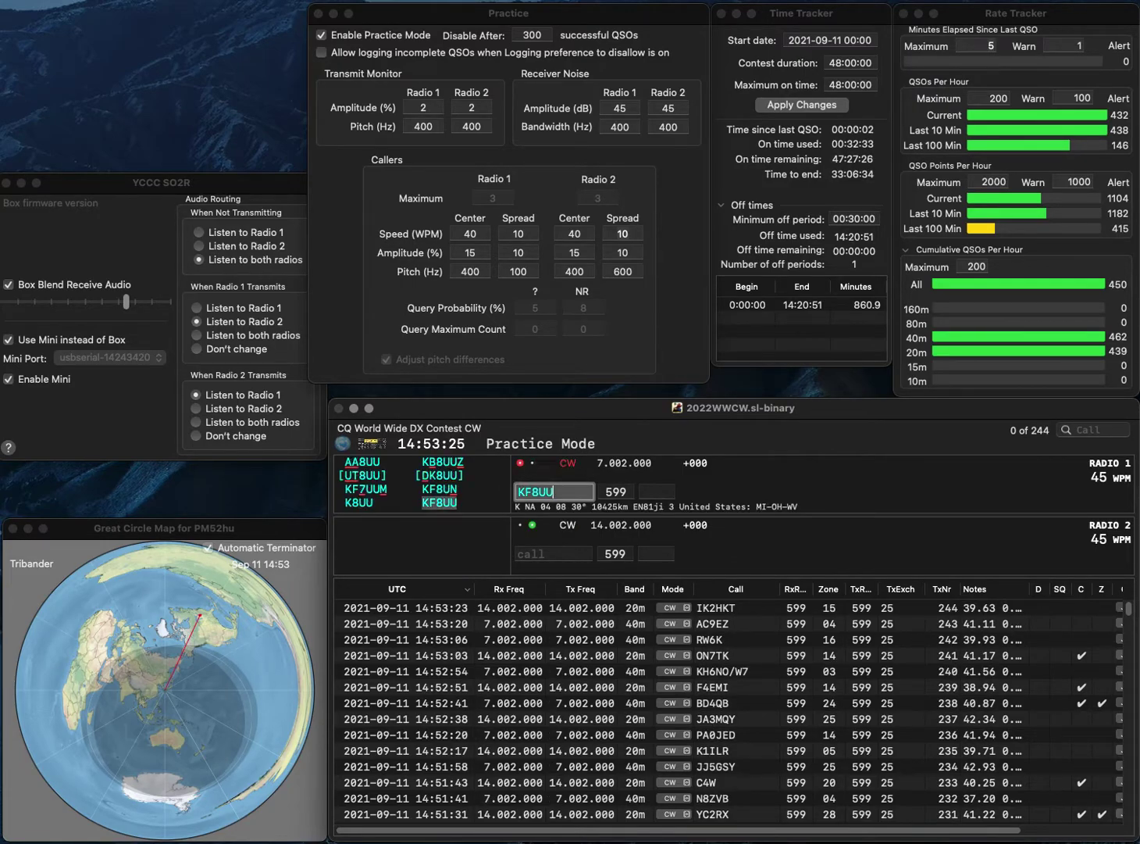
type("OH5BQ")
key("Return")
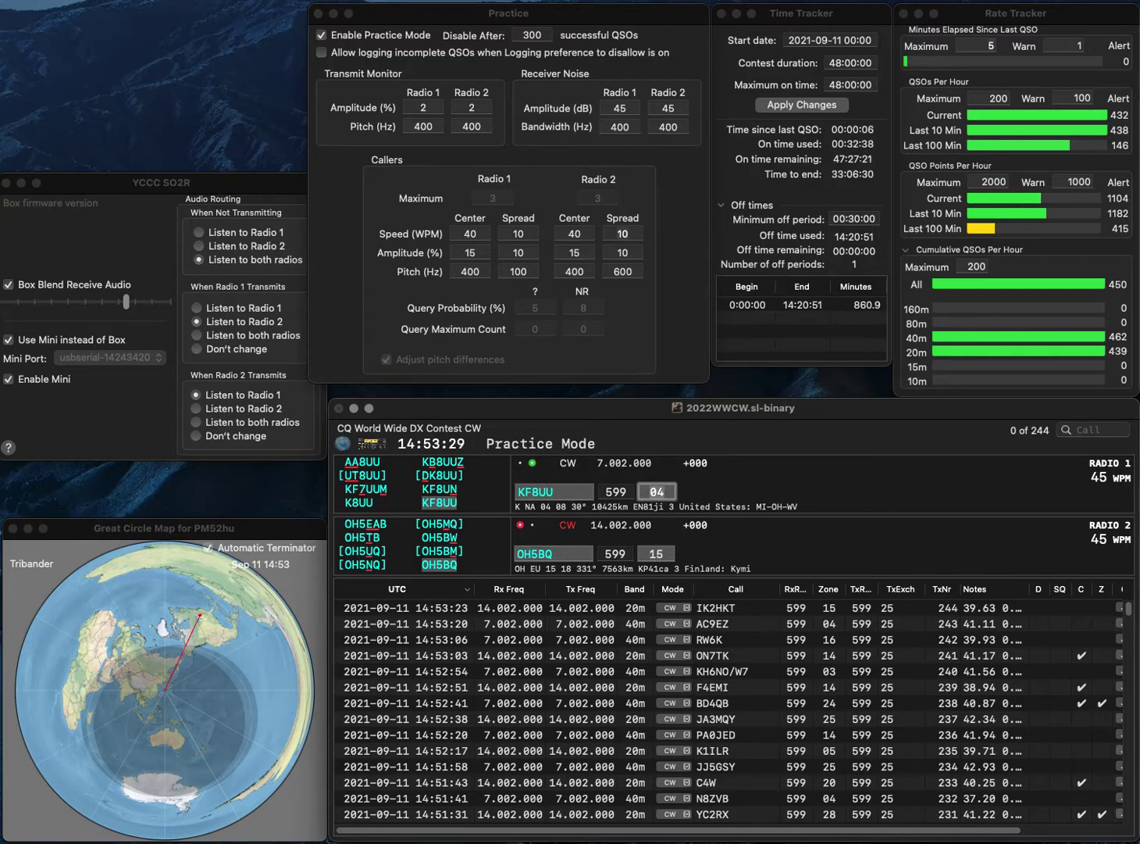
key("Return")
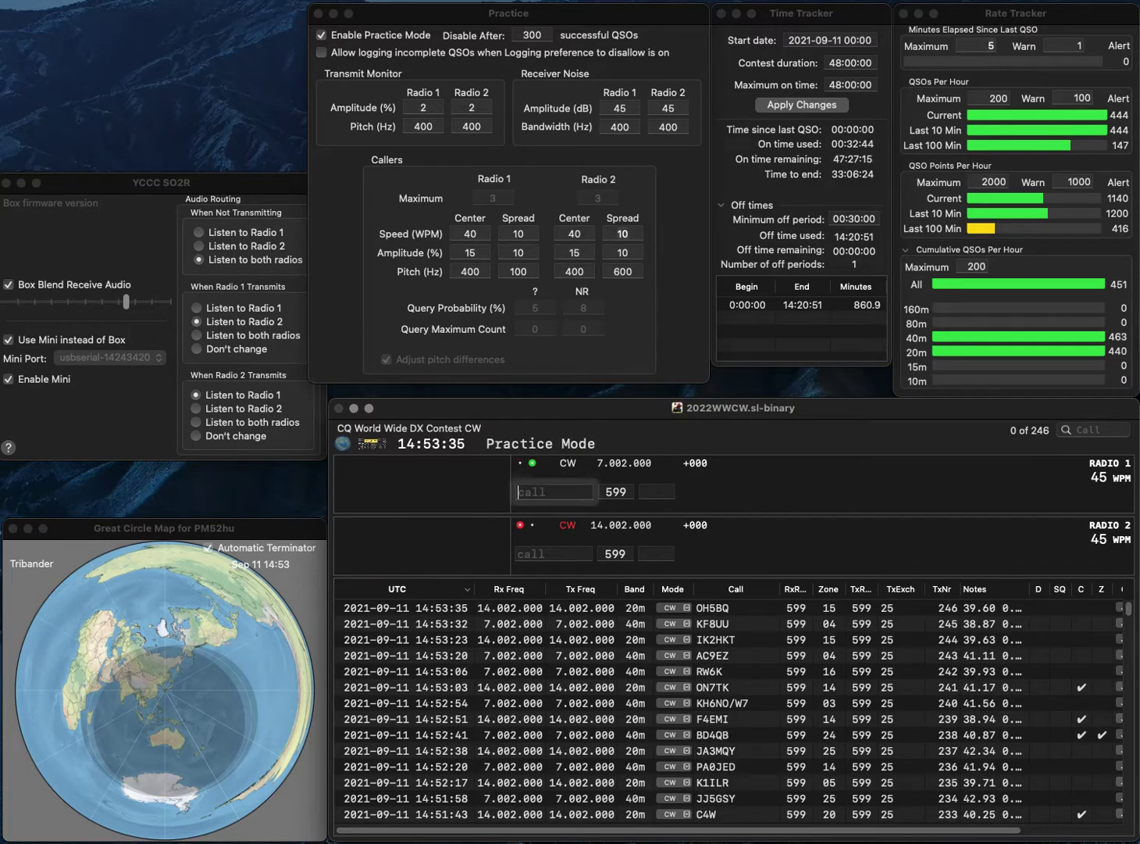
Answer W9FF on Radio 1 and KD2PTX on Radio 2, and log both stations
type("W9FF")
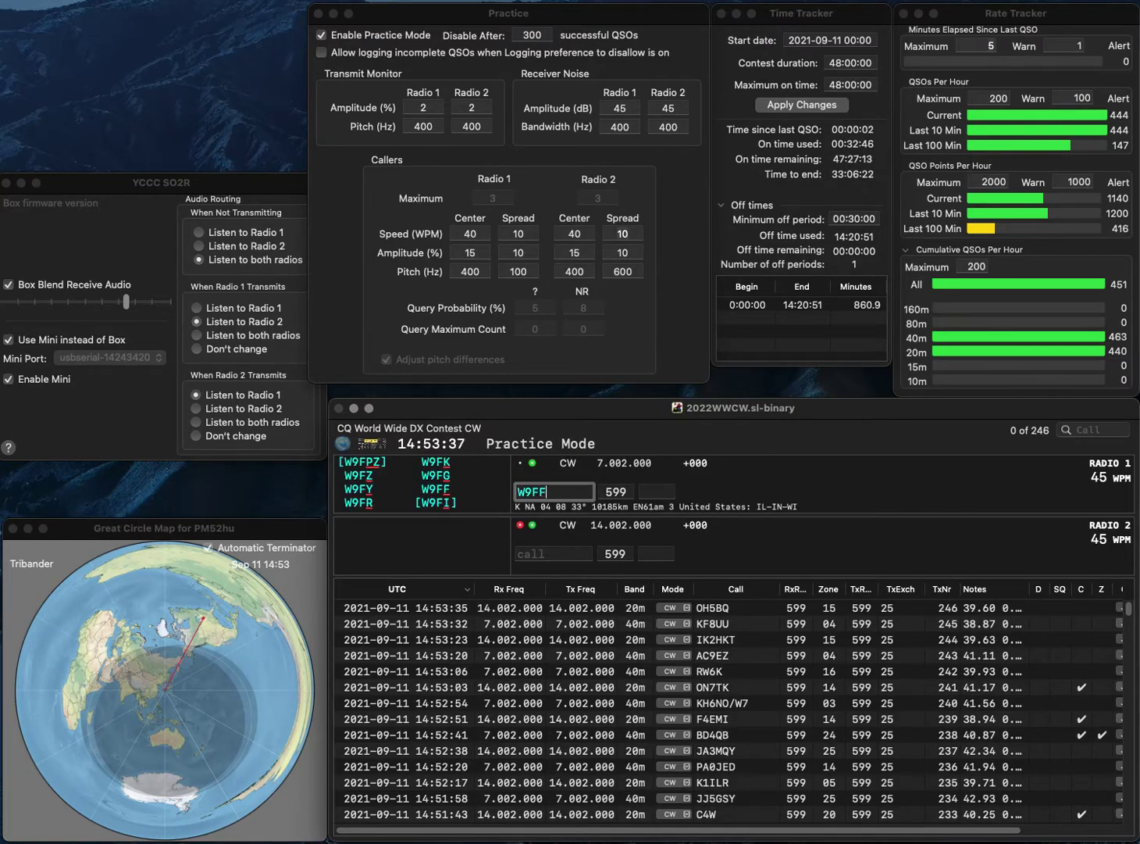
key("Return")
type("KD2PTX")
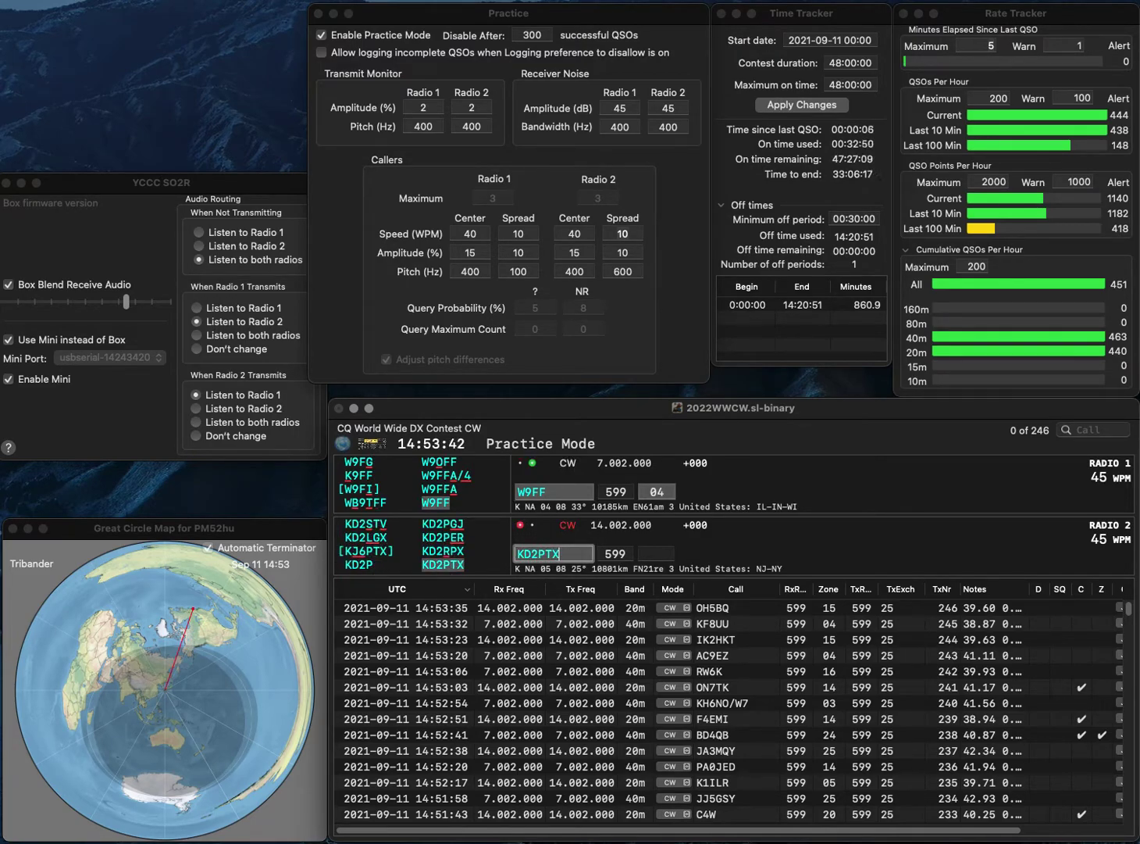
key("Return")
key("Return")
key("space")
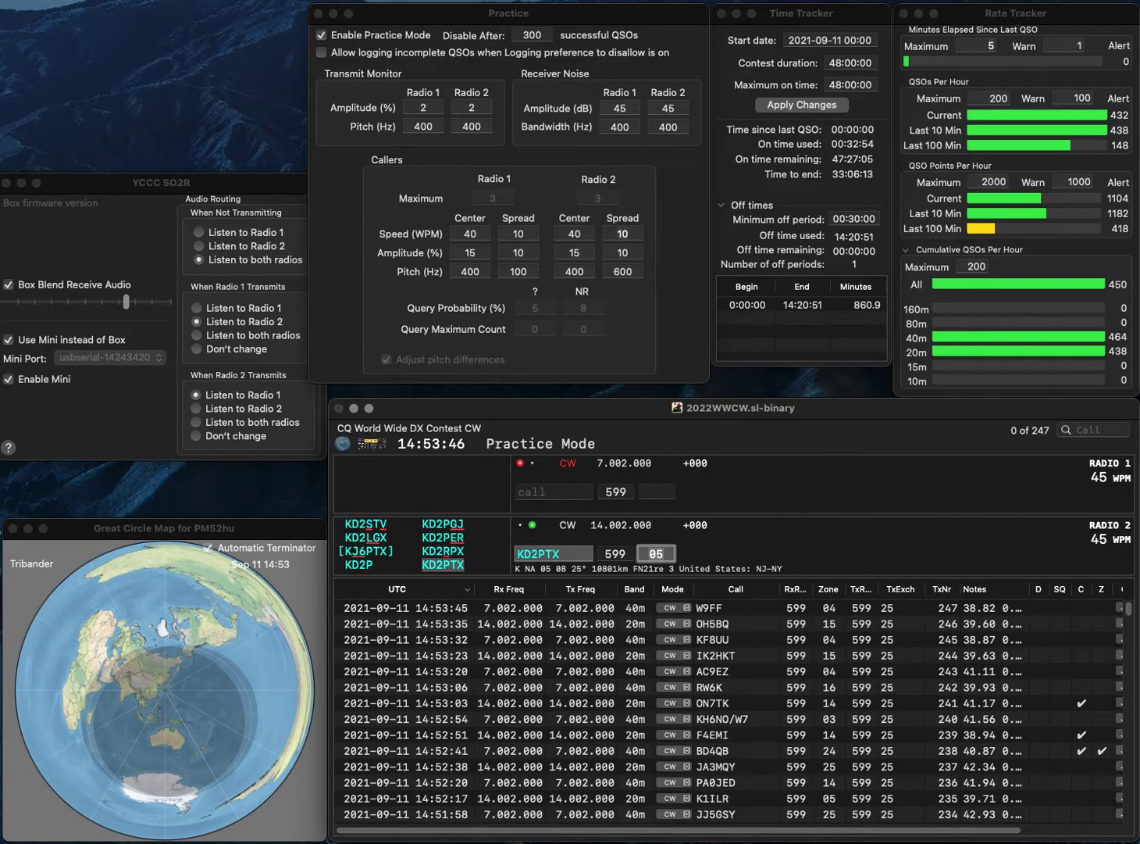
key("Return")
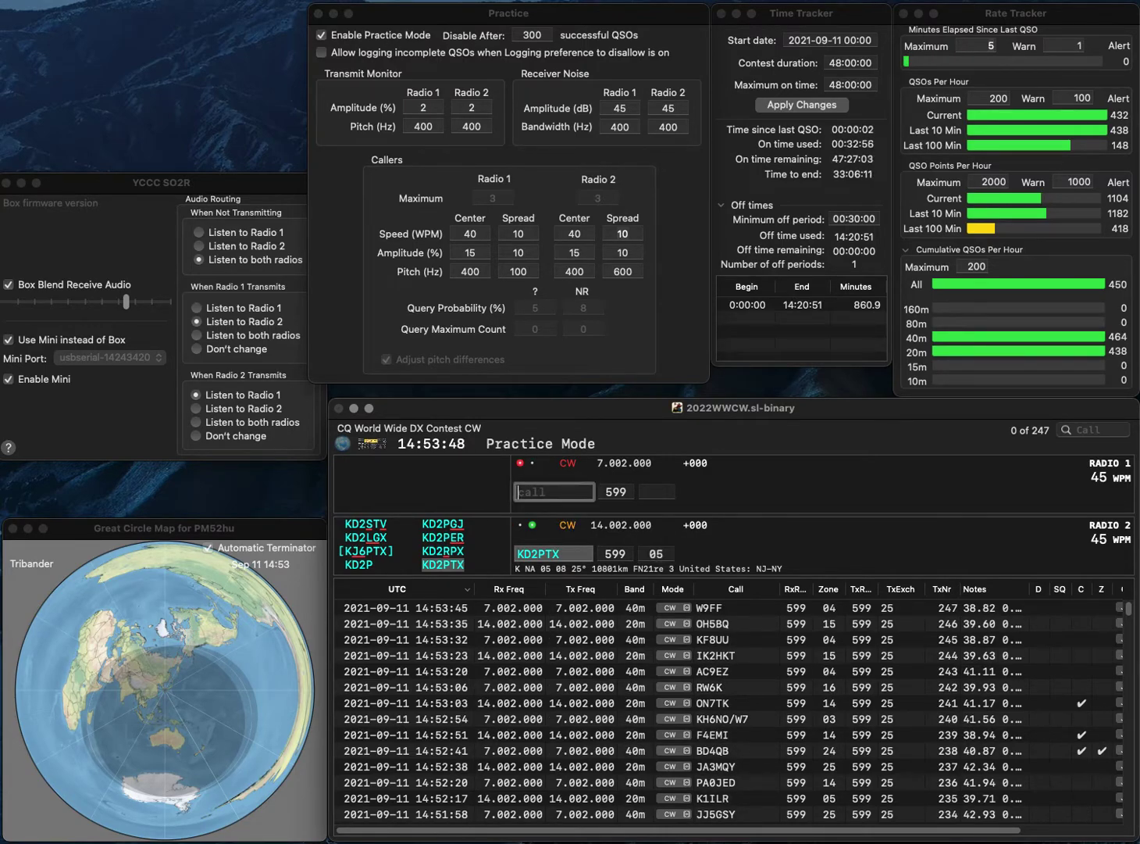
type("DL1")
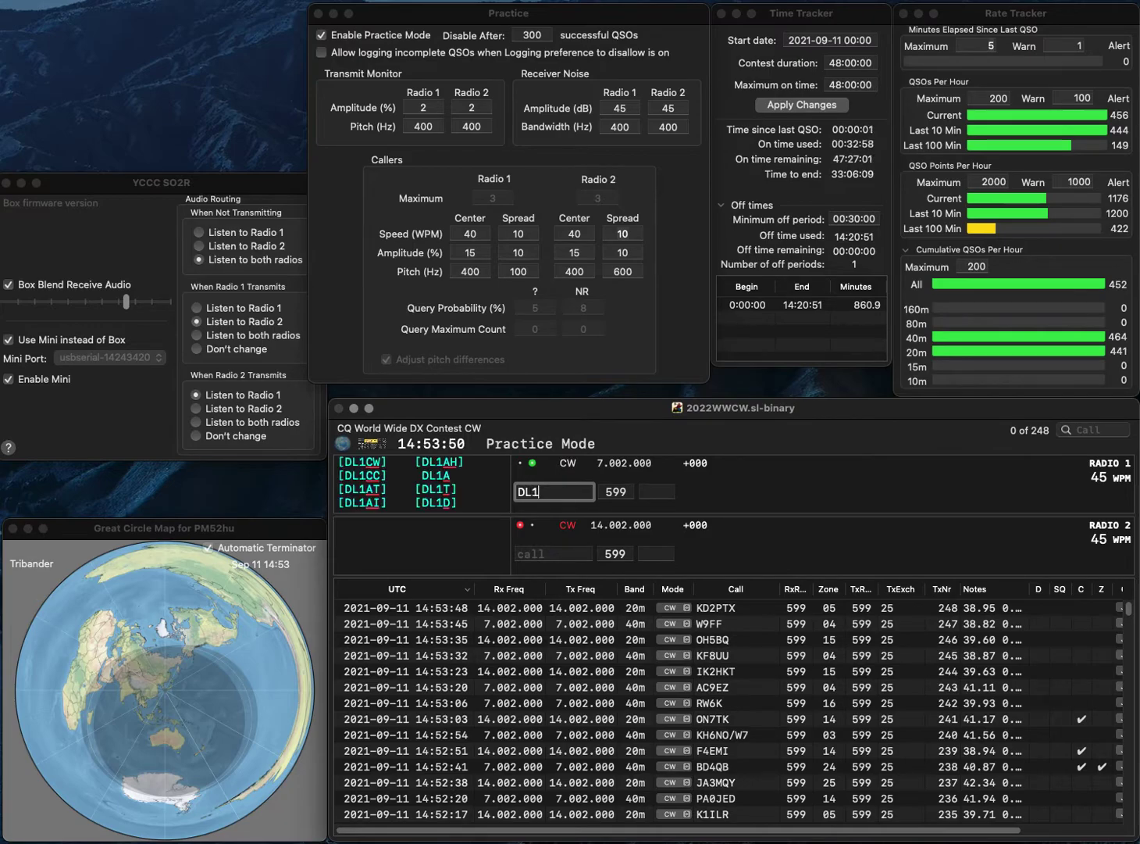
type("EL")
key("Return")
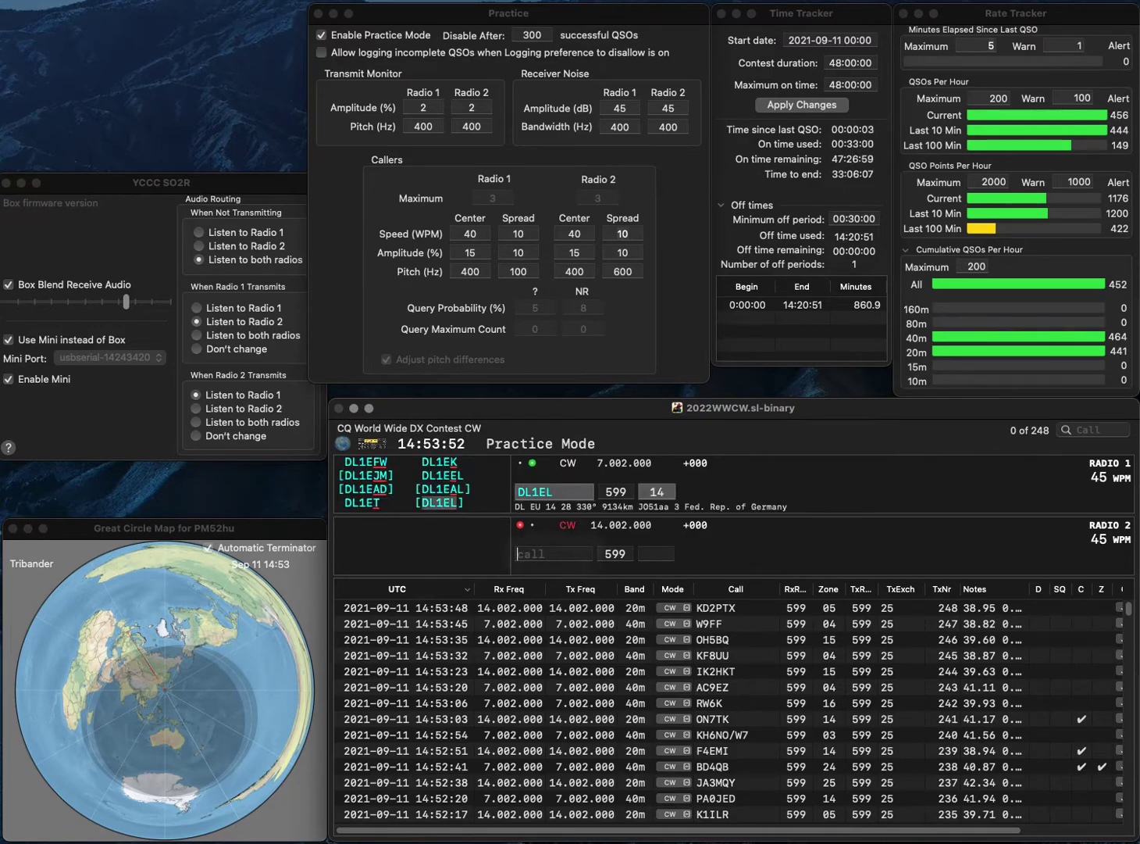
type("K7")
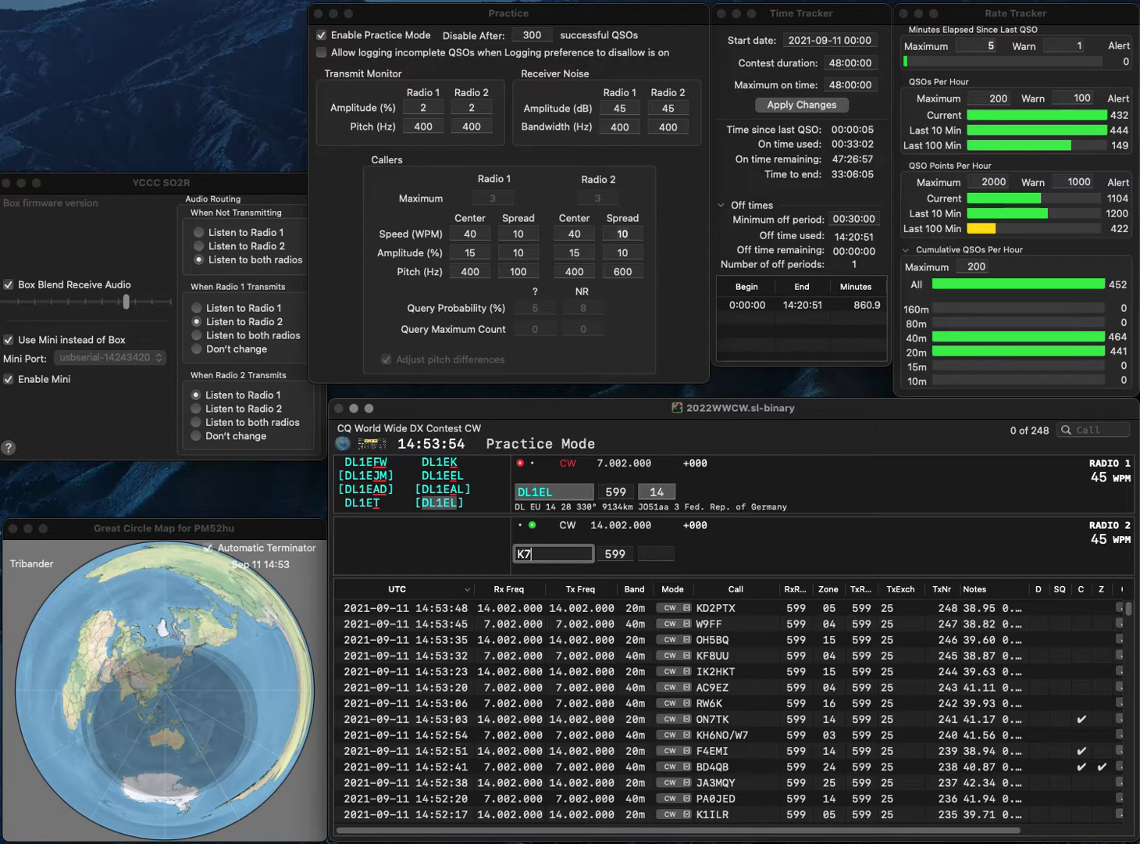
type("VA")
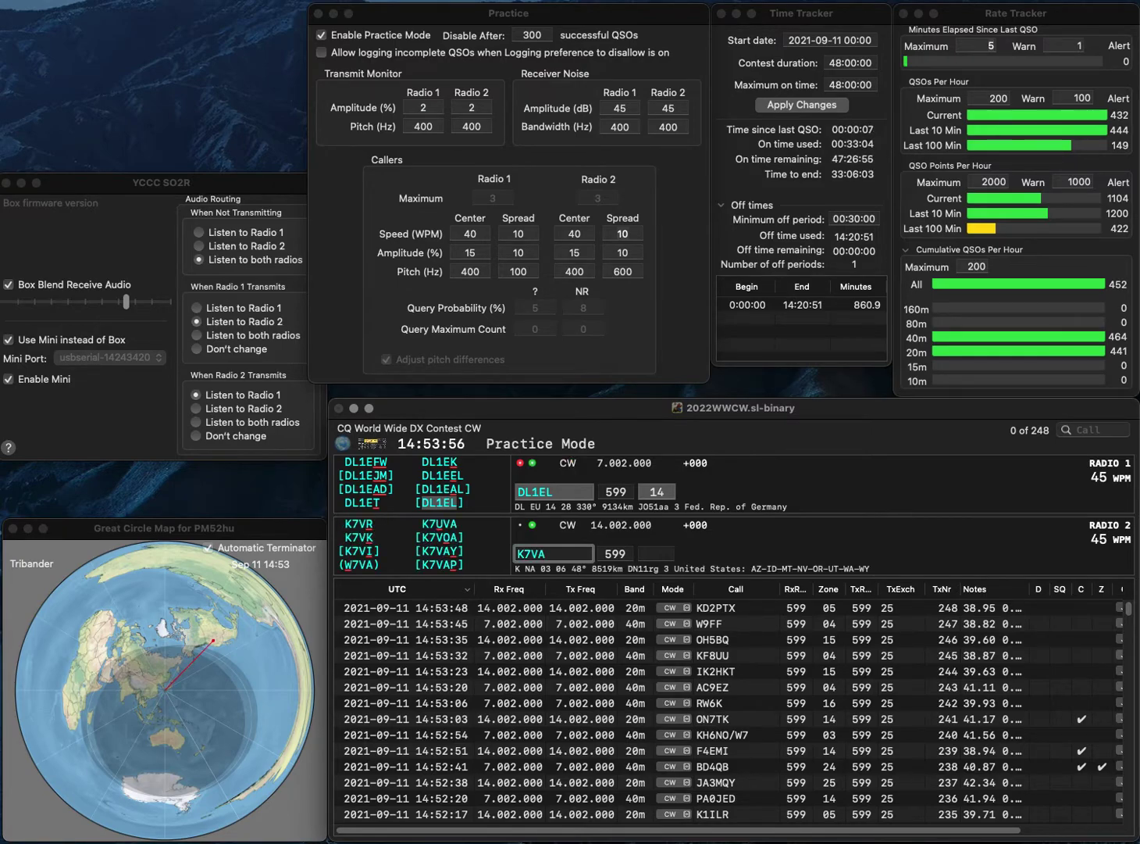
key("Return")
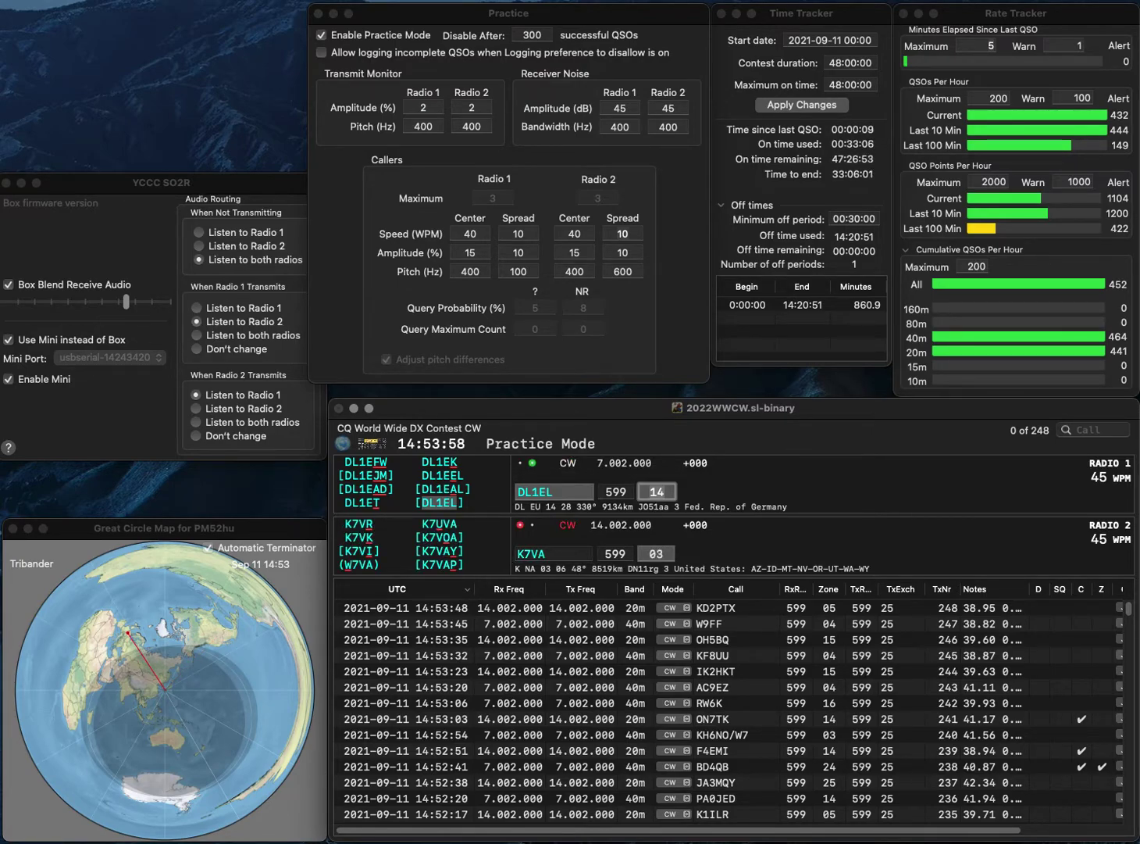
key("space")
key("BackSpace")
type("EL")
key("Return")
key("Left")
key("BackSpace")
key("BackSpace")
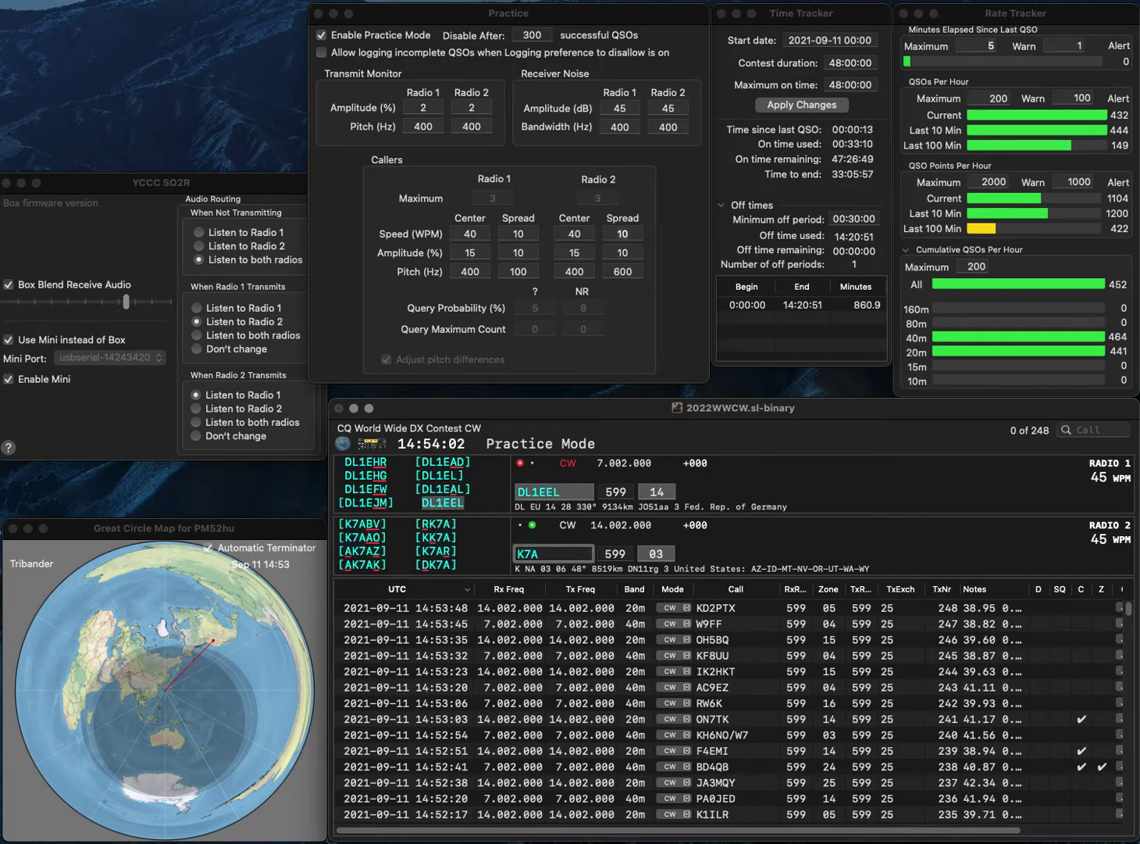
type("Z4")
key("Return")
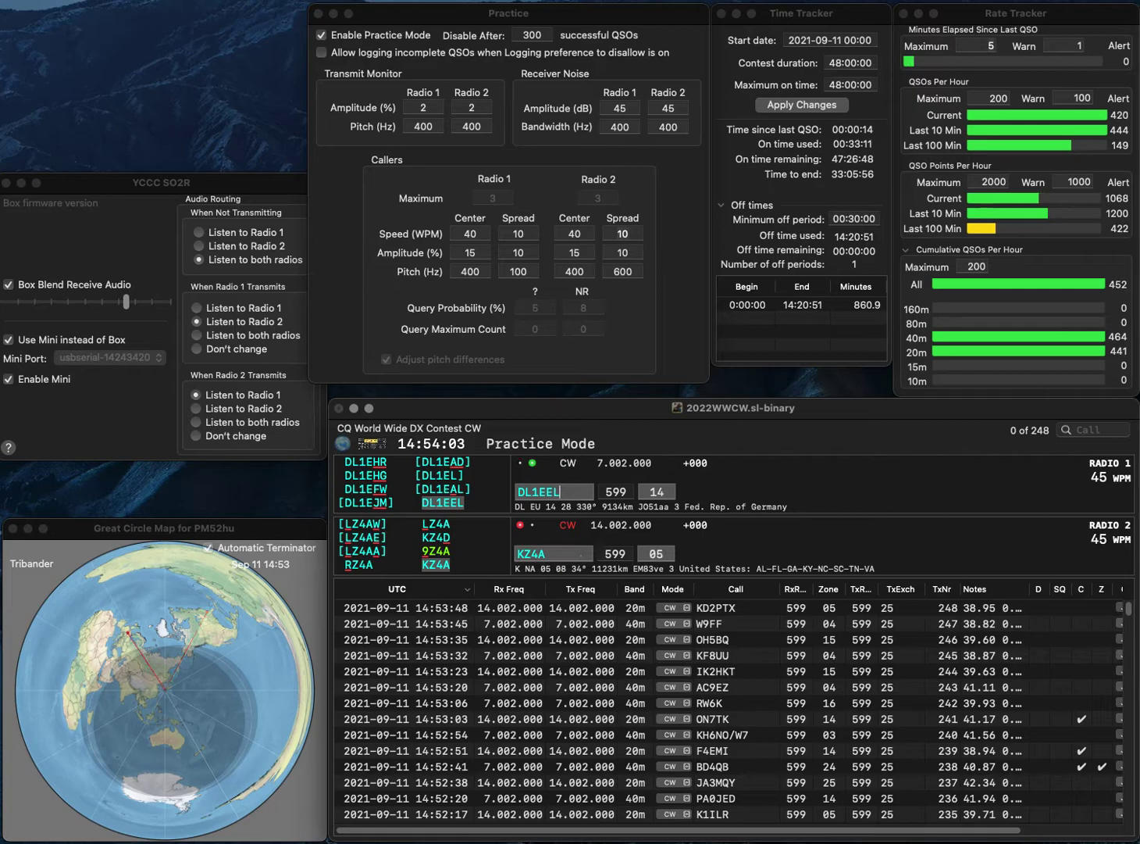
key("Return")
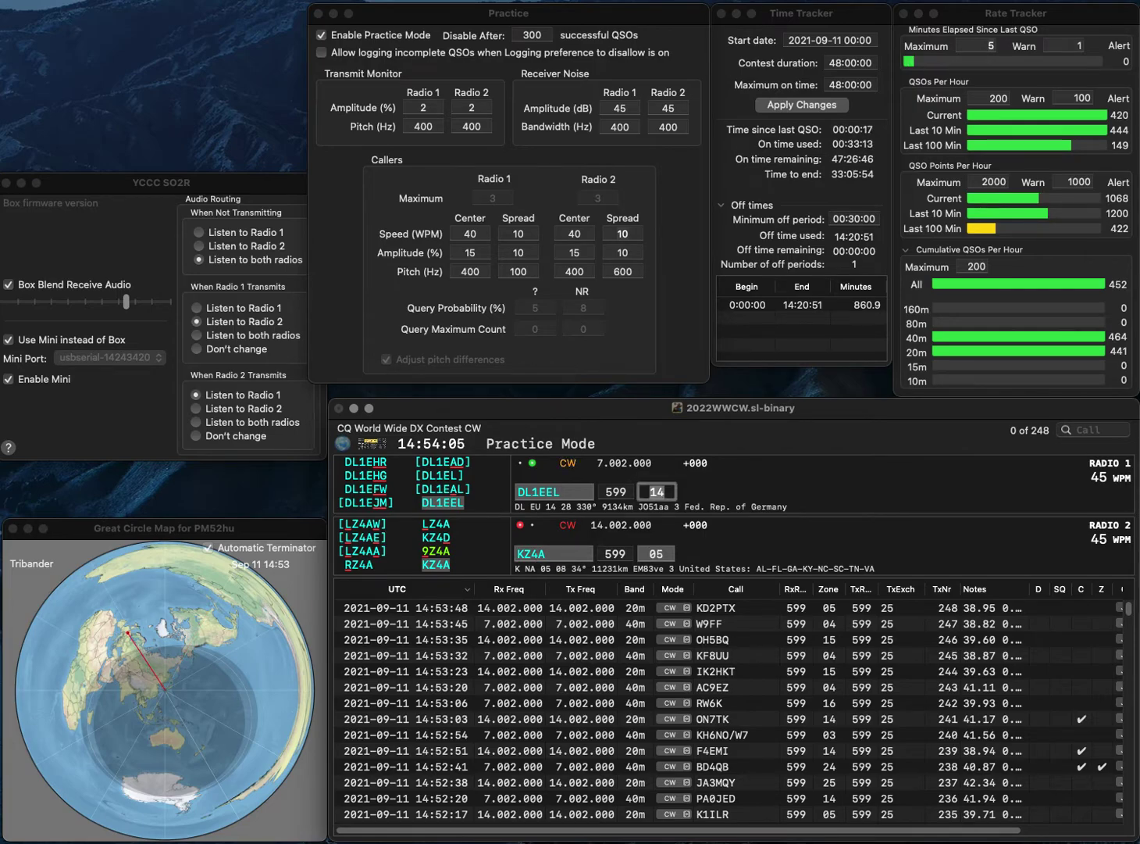
key("Return")
type("UT4UR/")
key("BackSpace")
type("X")
key("Return")
type("4BVG")
key("super+Left")
type("KA")
key("Return")
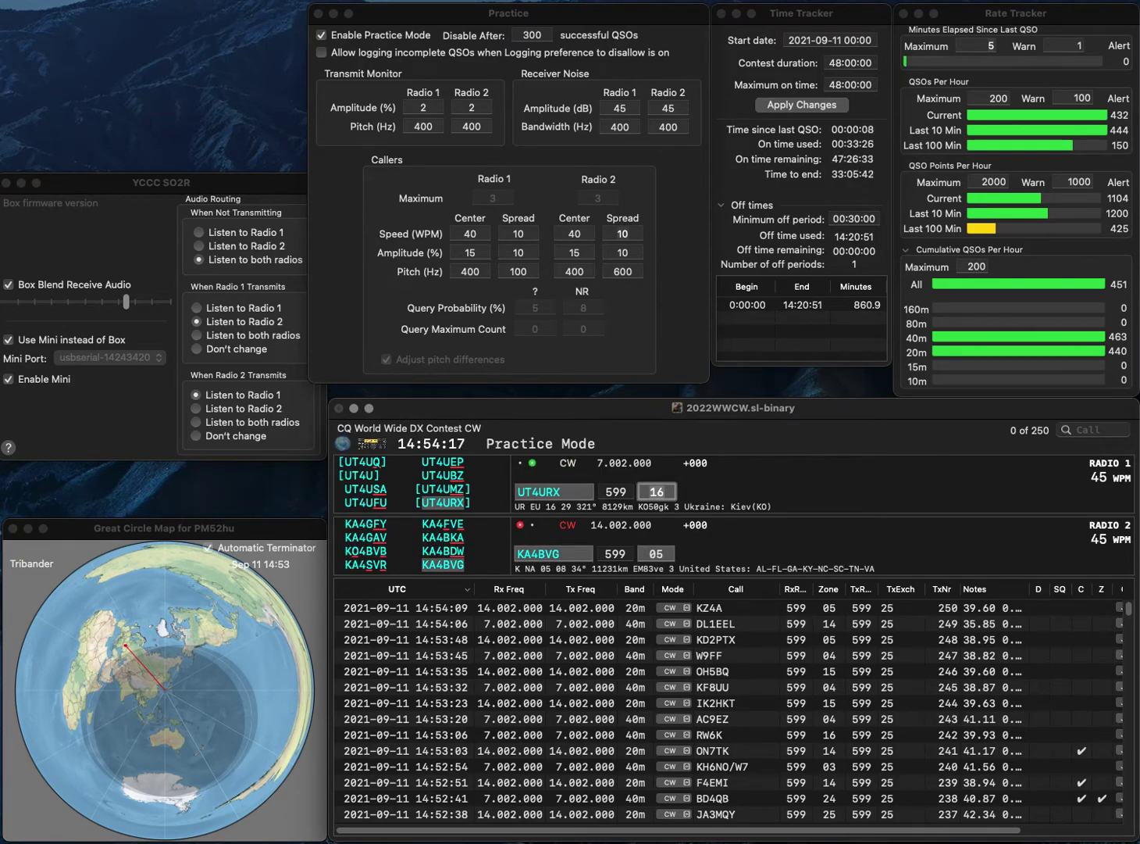
key("Tab")
key("space")
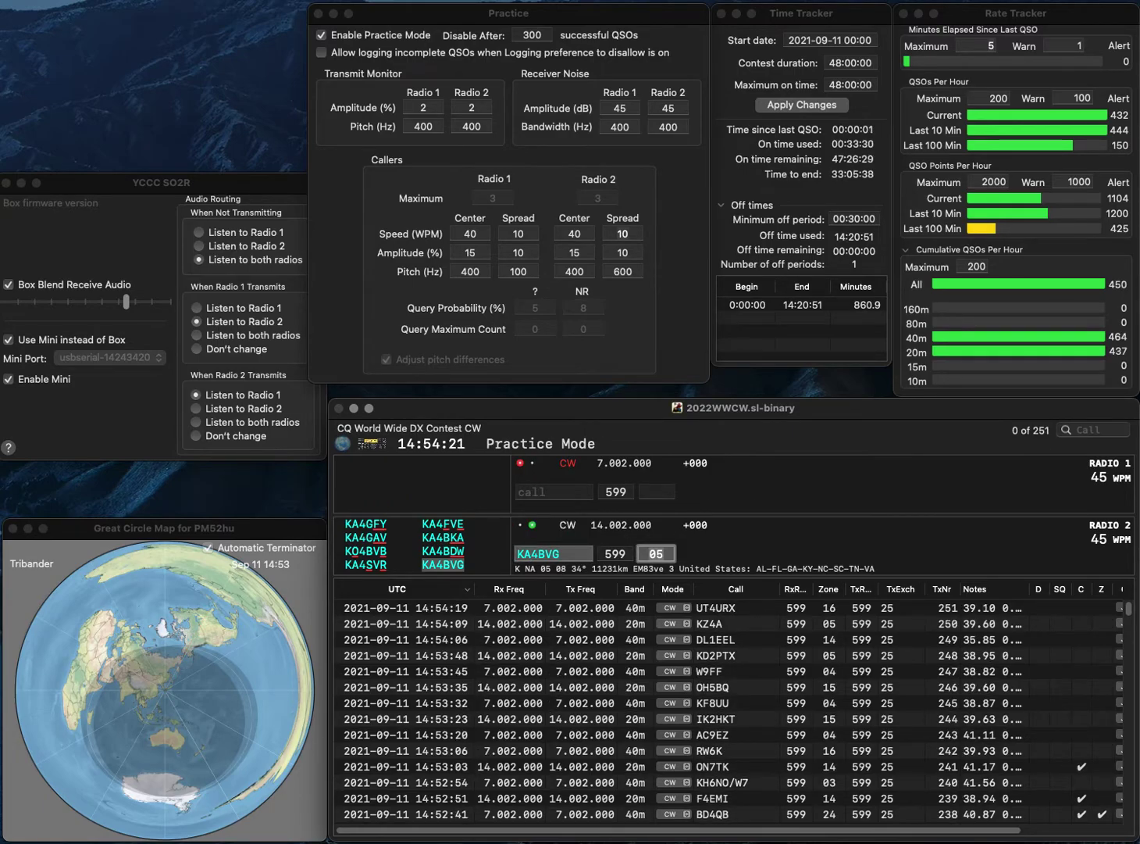
key("Return")
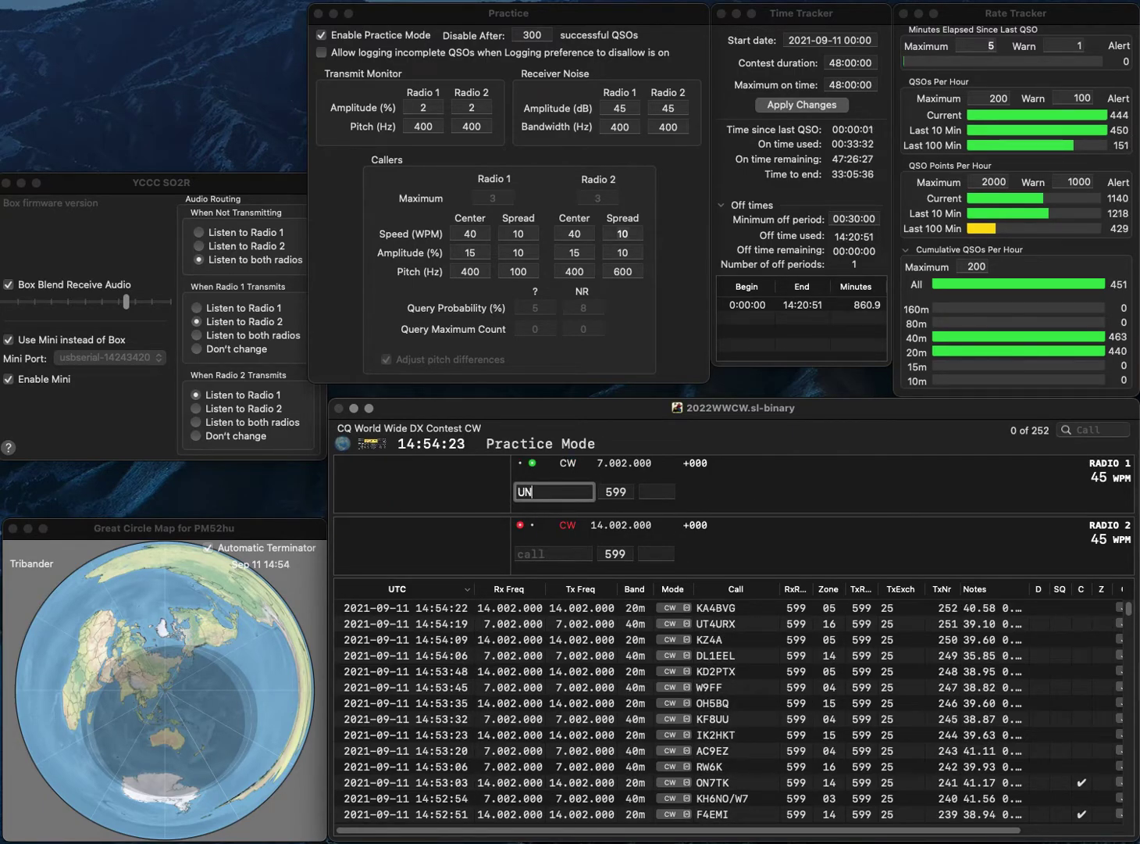
Answer UN7ZO on Radio 1 and DJ4MH on Radio 2, and log both stations
type("UN7ZO")
key("Return")
type("DJ4MH")
key("Return")
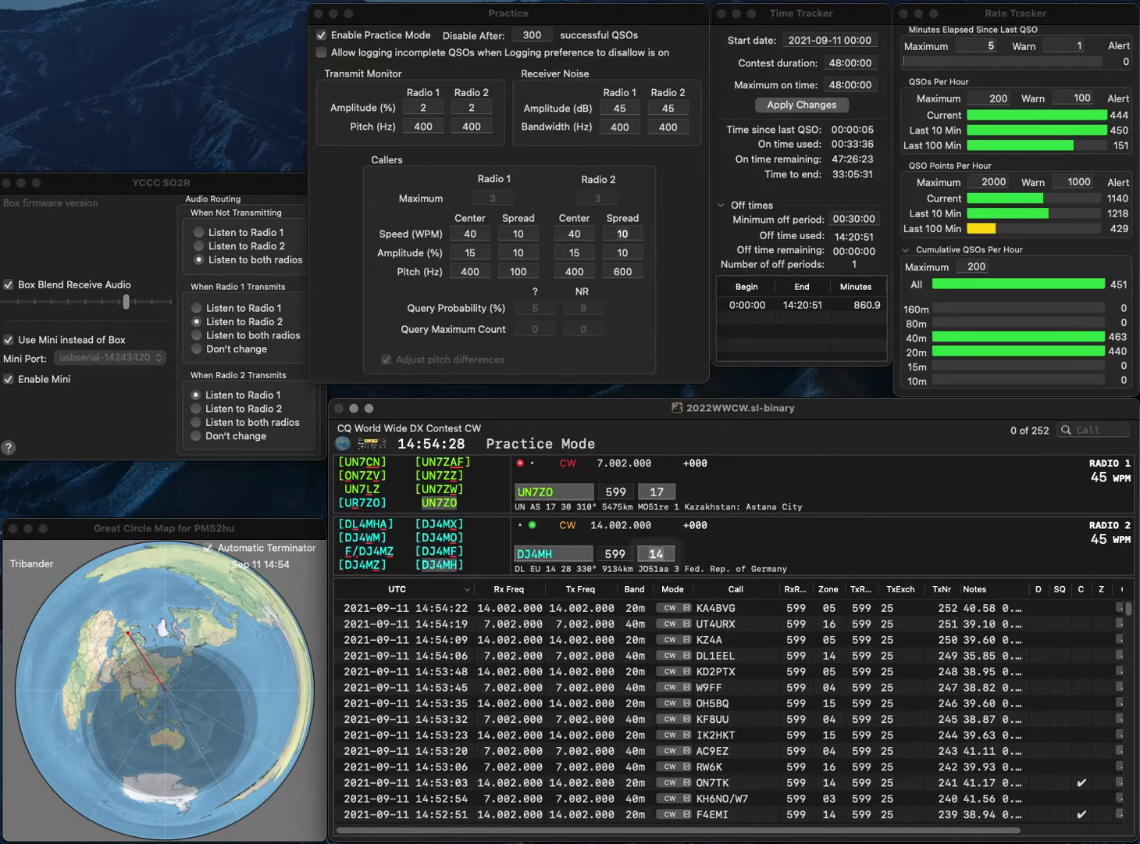
key("Tab")
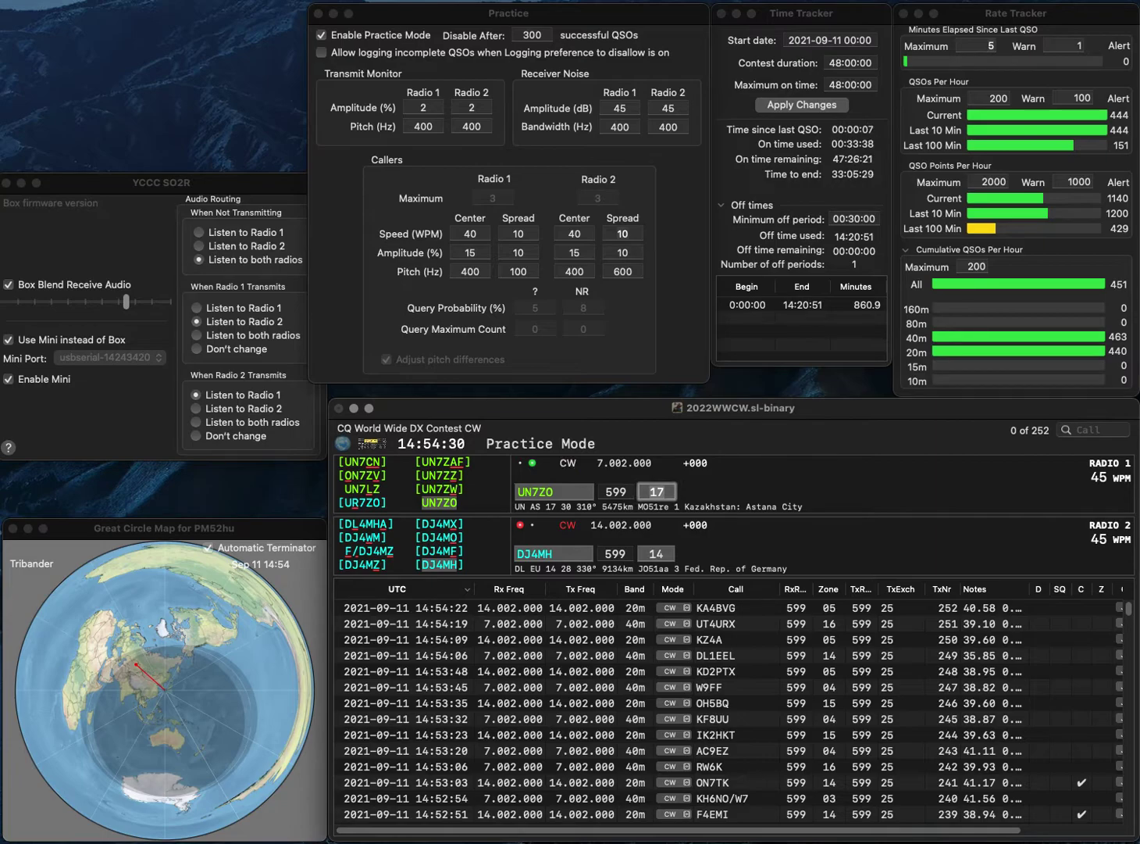
key("Return")
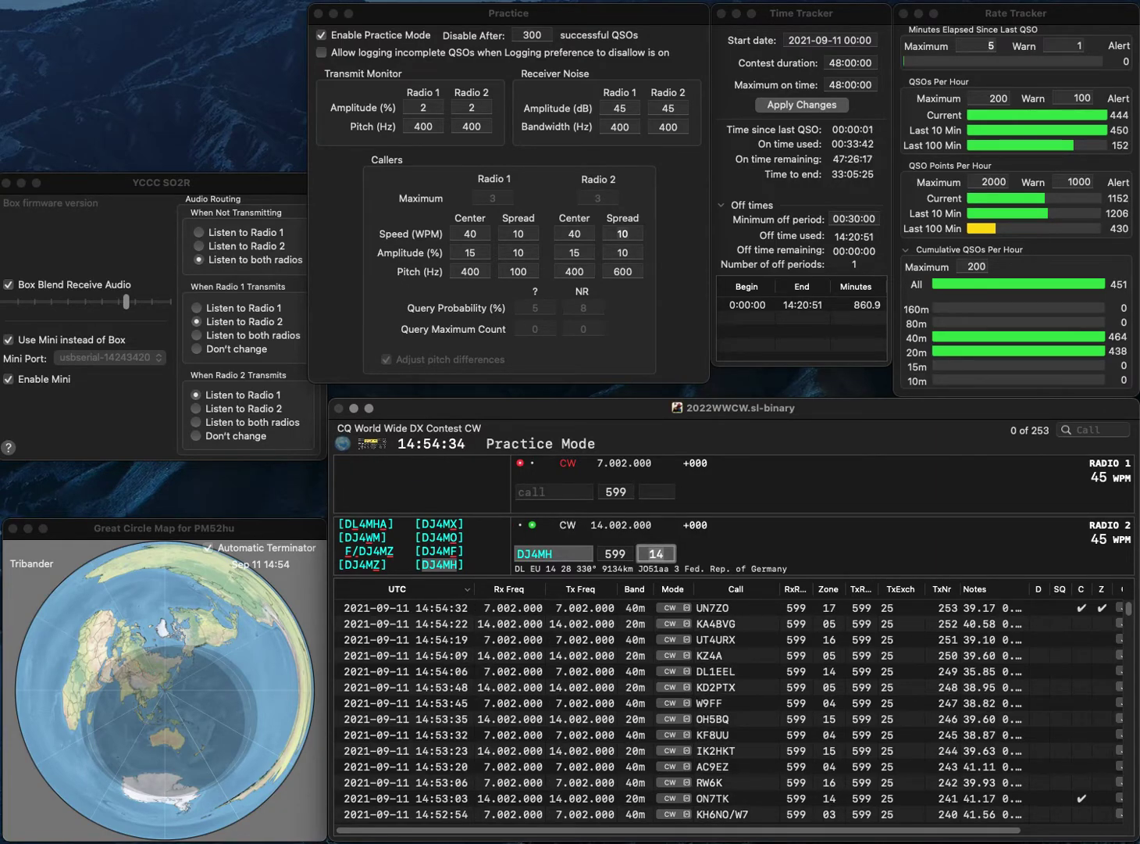
key("Return")
type("WA2FAX")
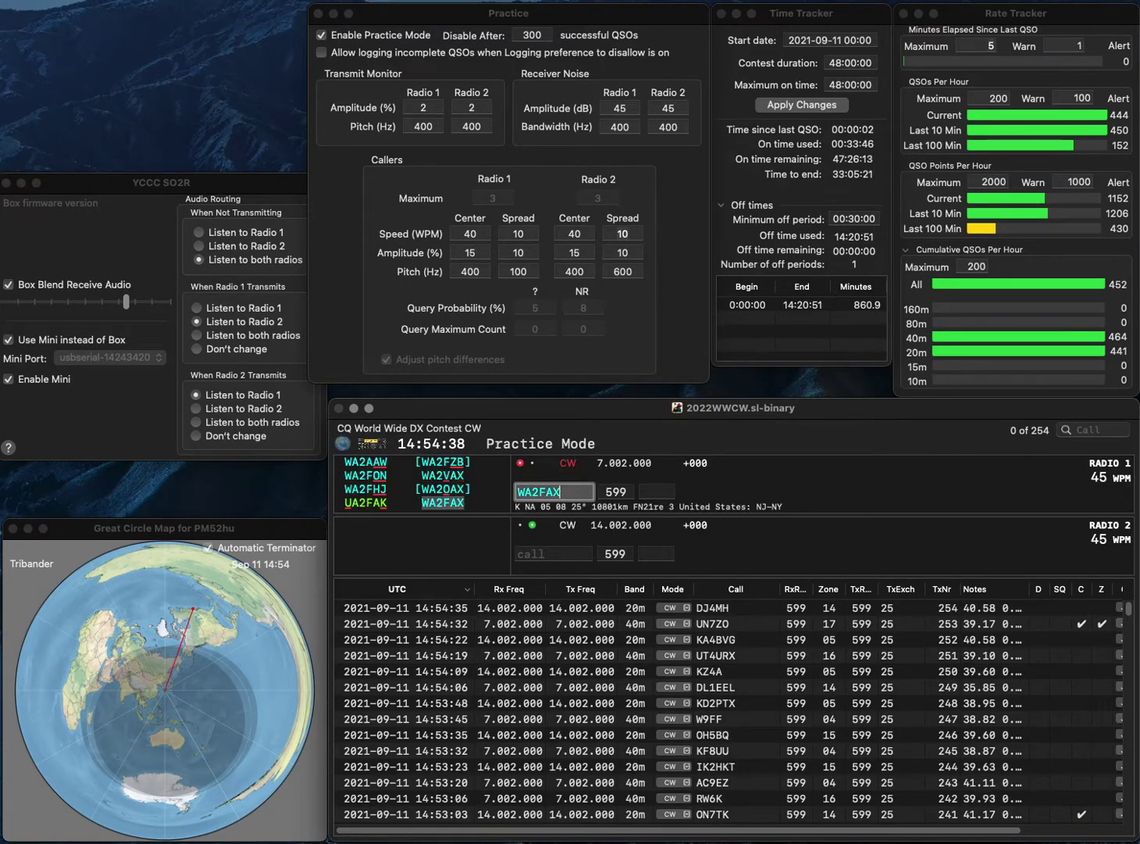
key("Return")
type("EAU")
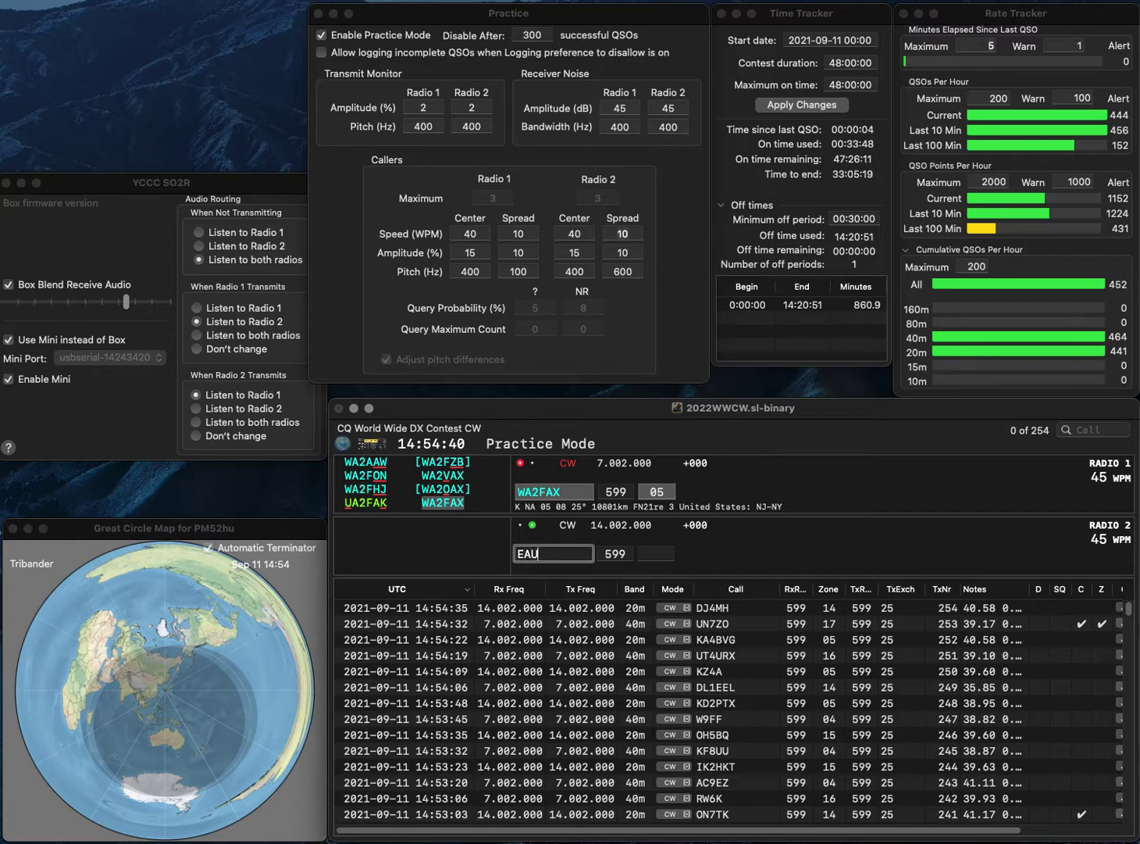
type("W9")
key("Return")
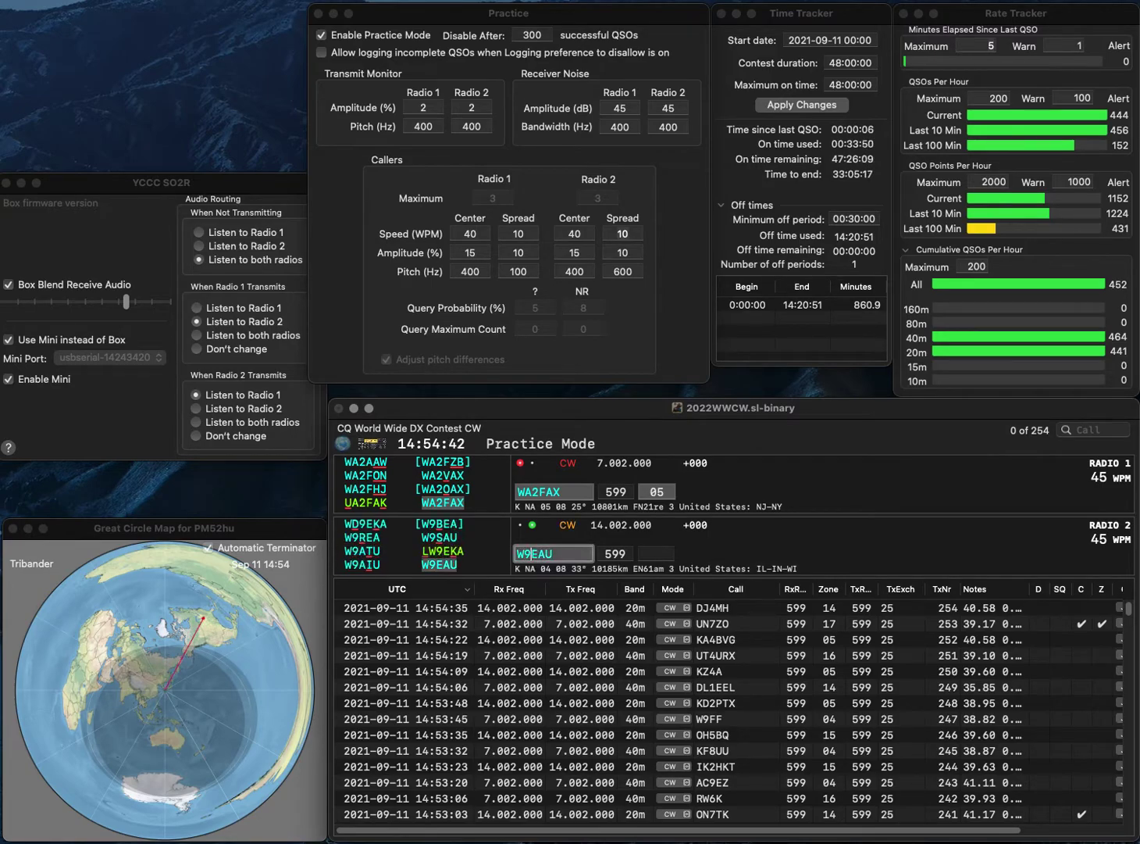
key("Return")
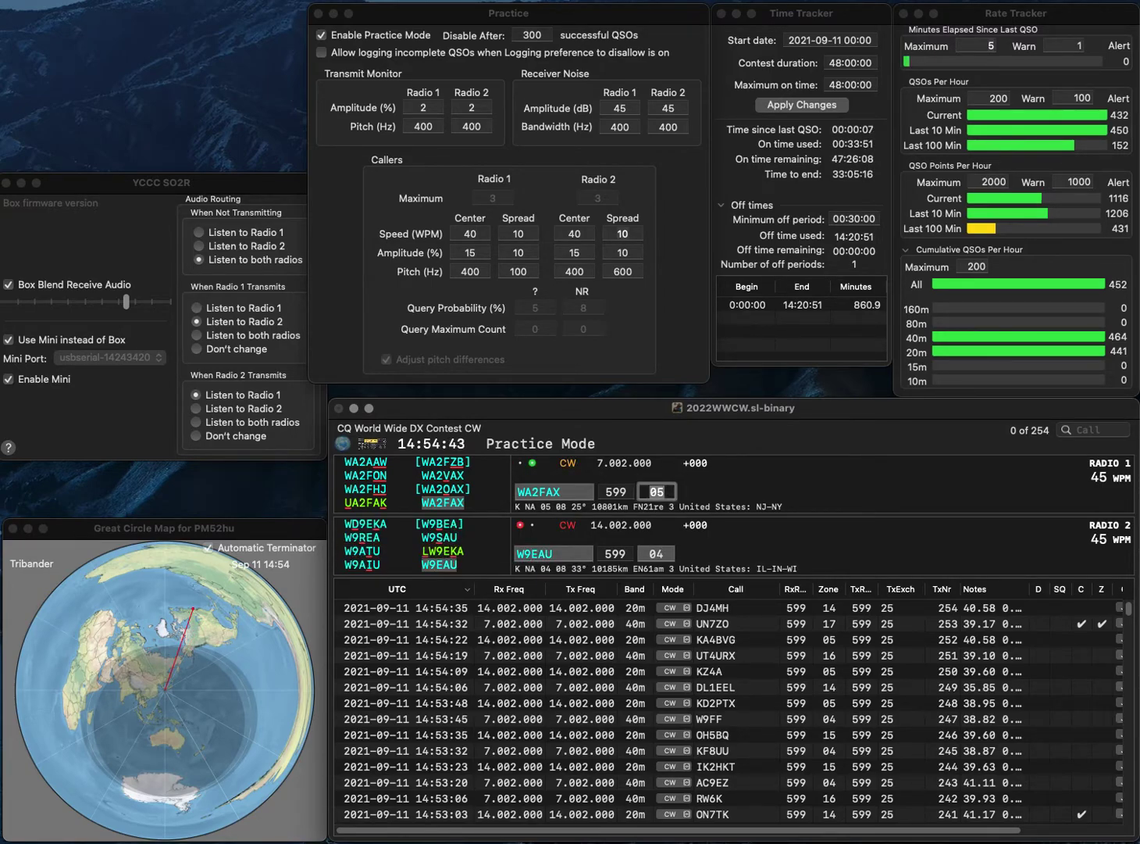
key("space")
key("Return")
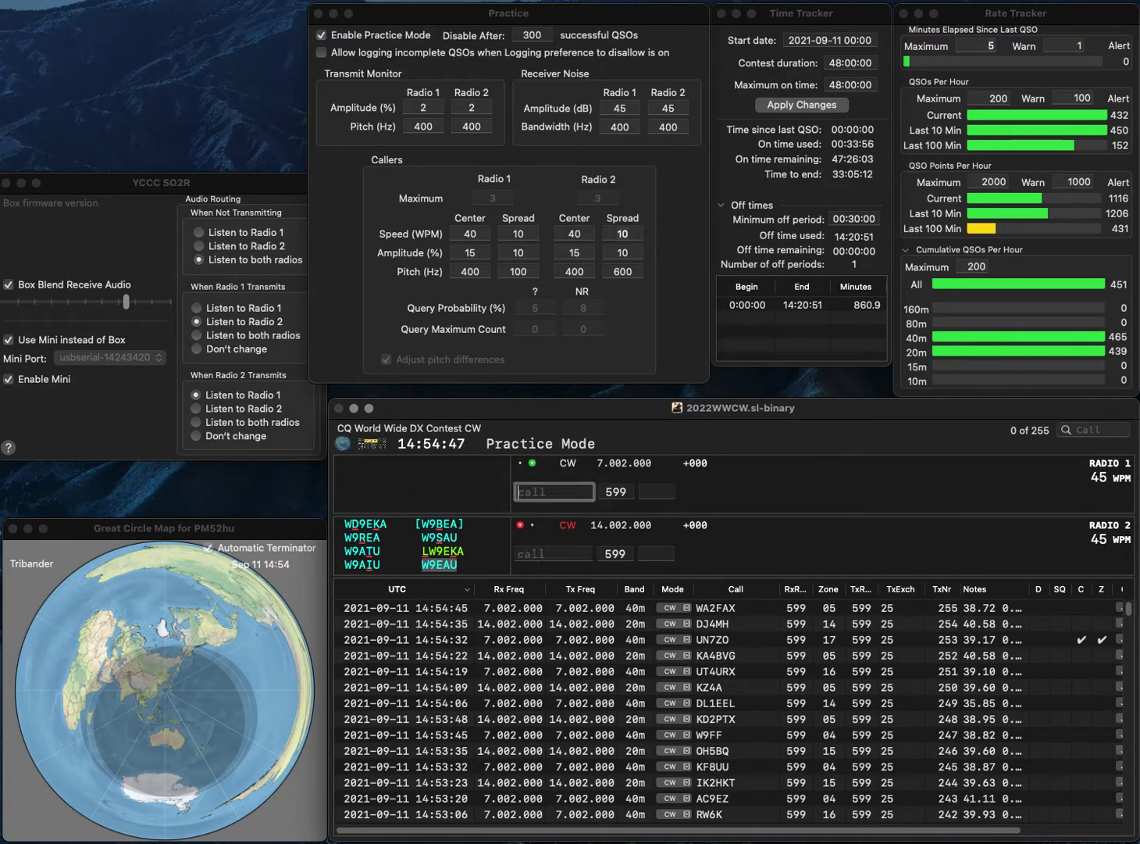
type("OH3XZ")
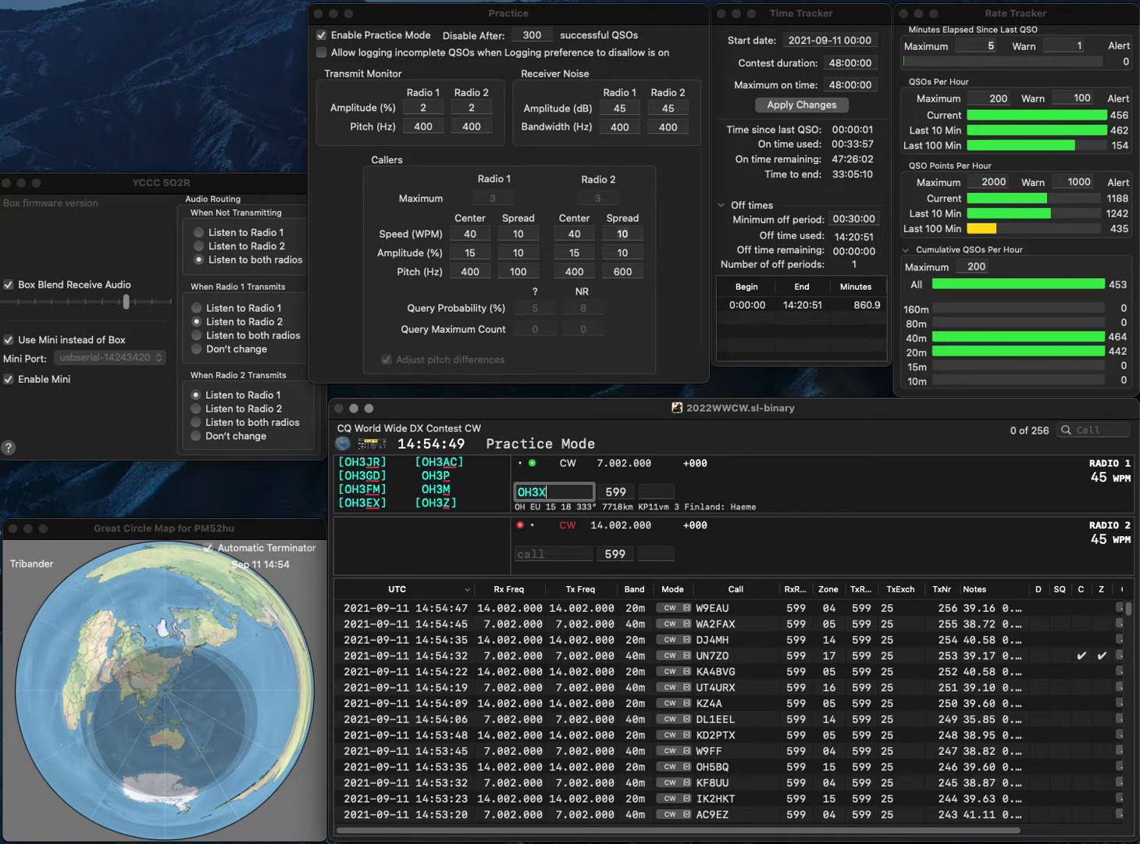
key("Return")
type("WA0CRI")
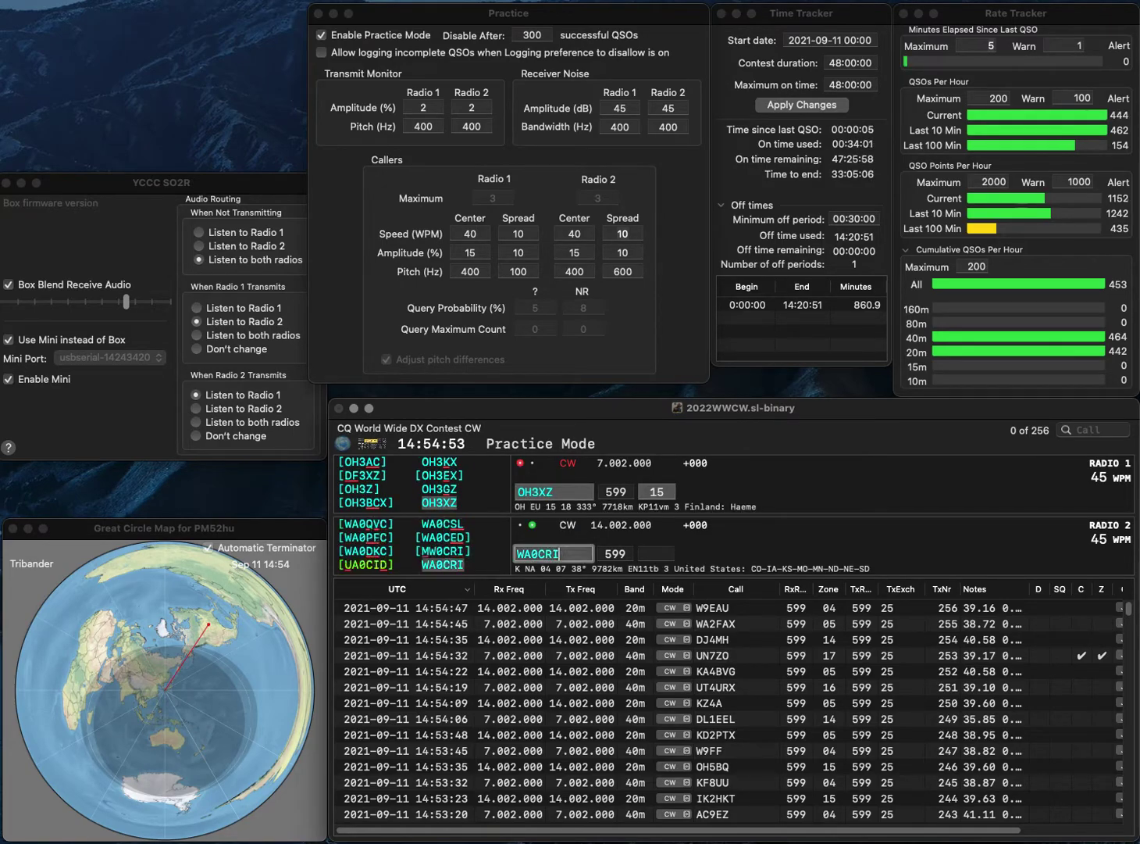
key("Return")
key("Return")
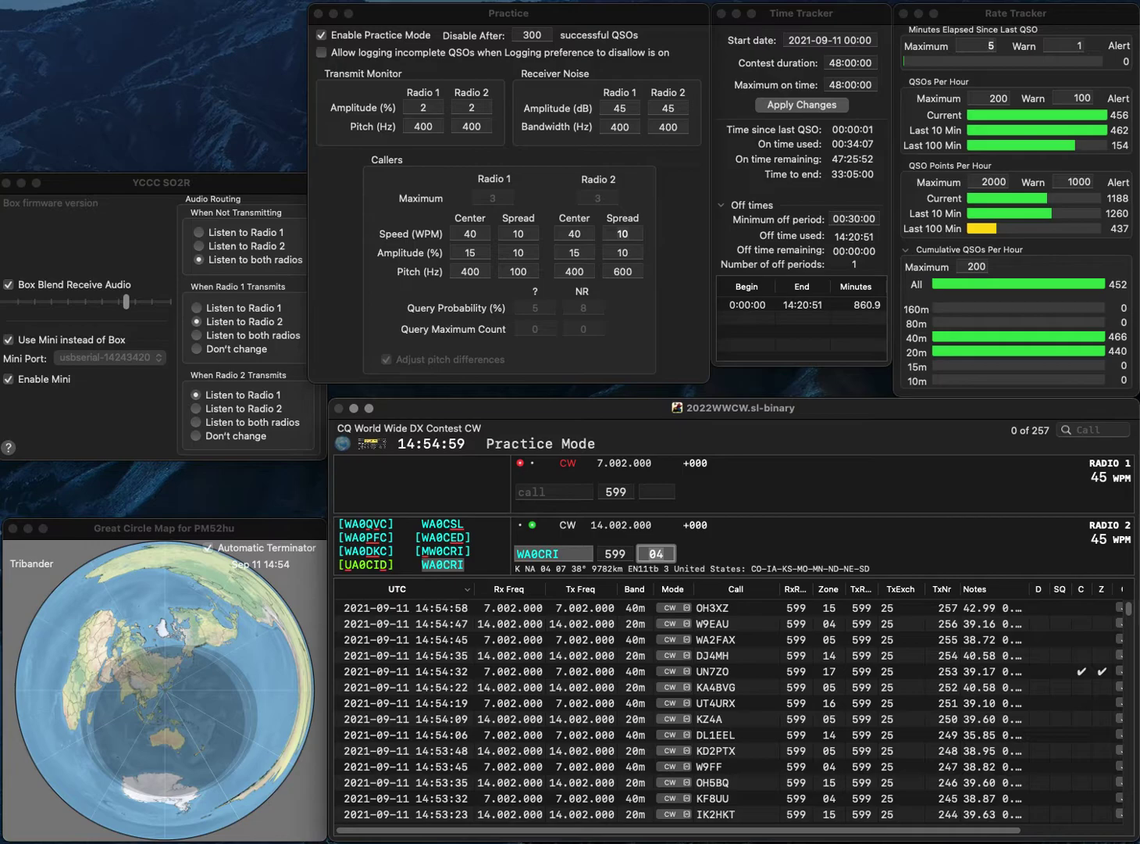
key("Return")
type("F5J")
key("Return")
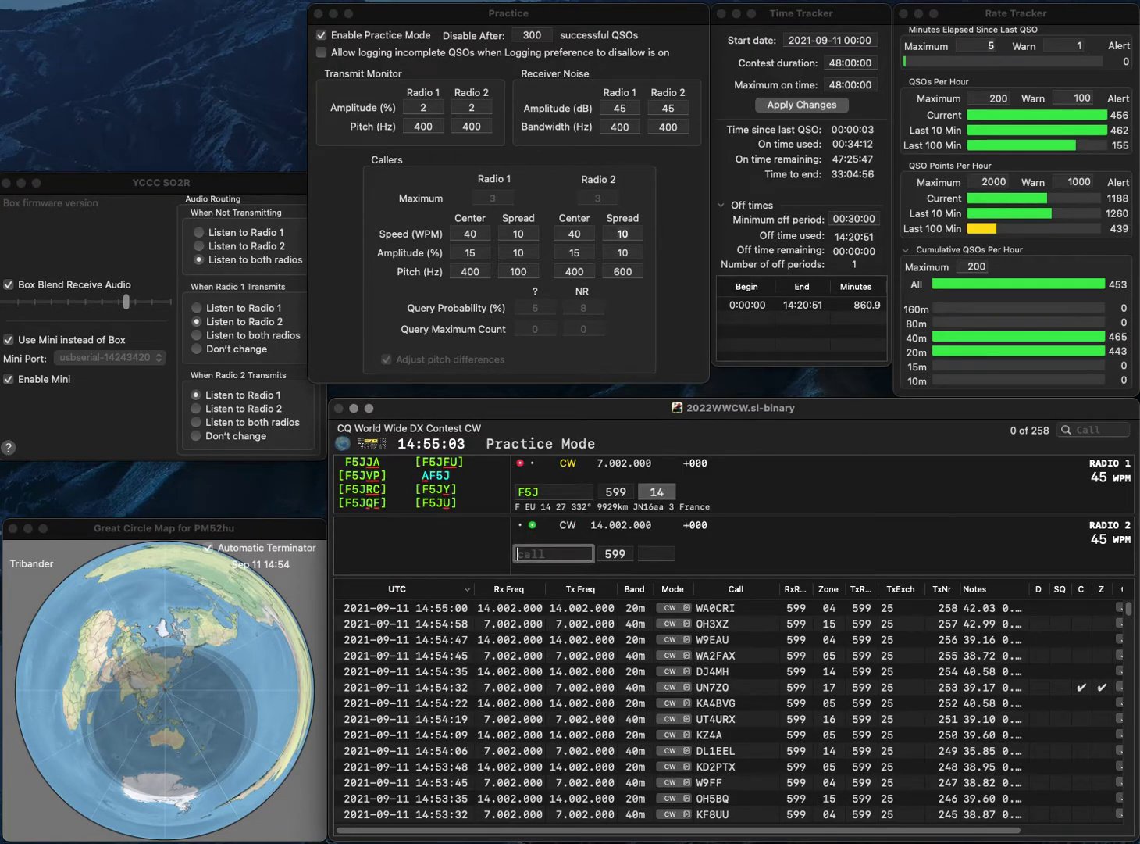
type("K3MHP")
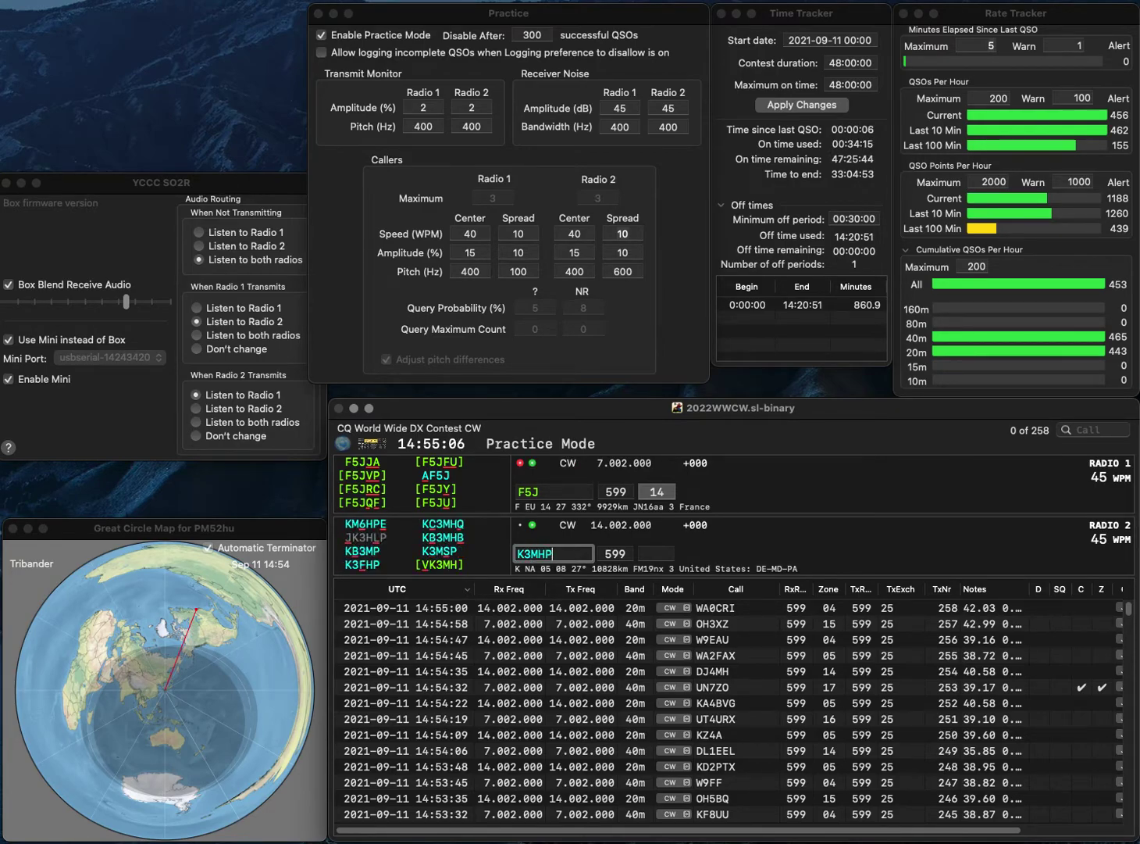
key("Return")
key("Down")
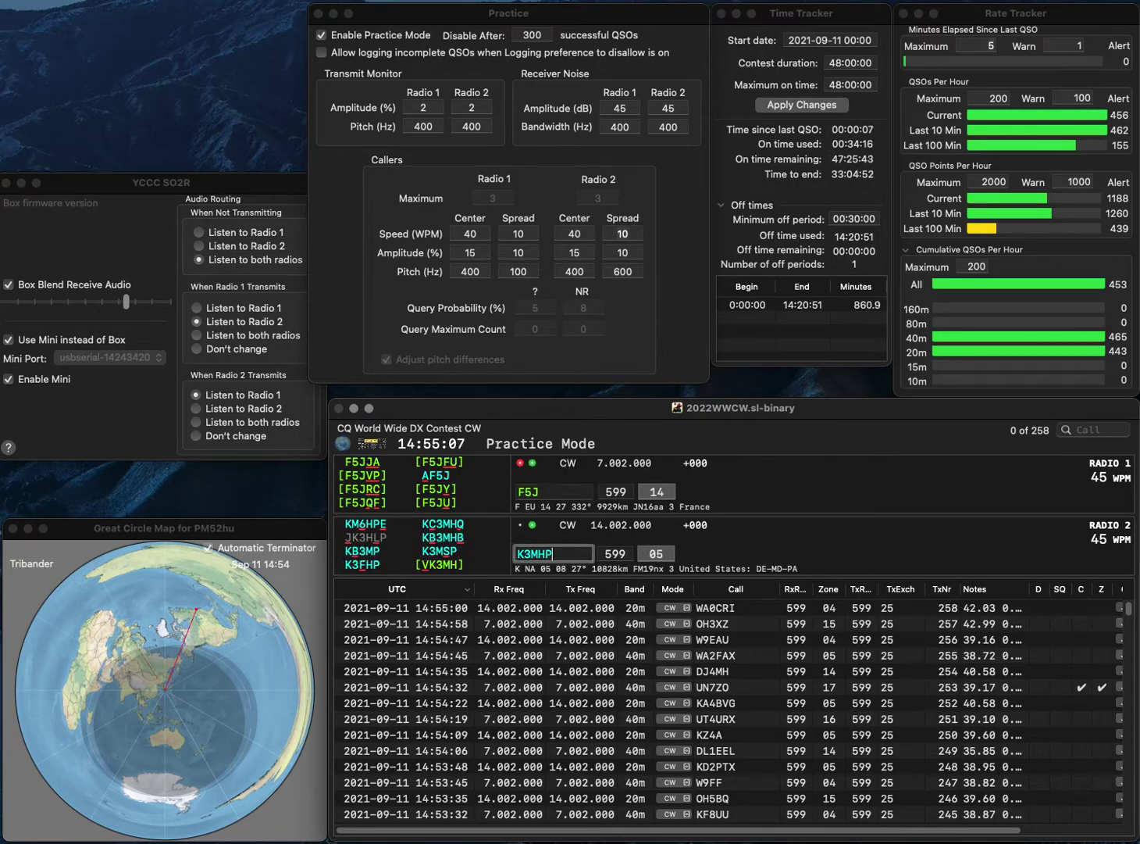
key("BackSpace")
key("BackSpace")
type("SP")
key("Return")
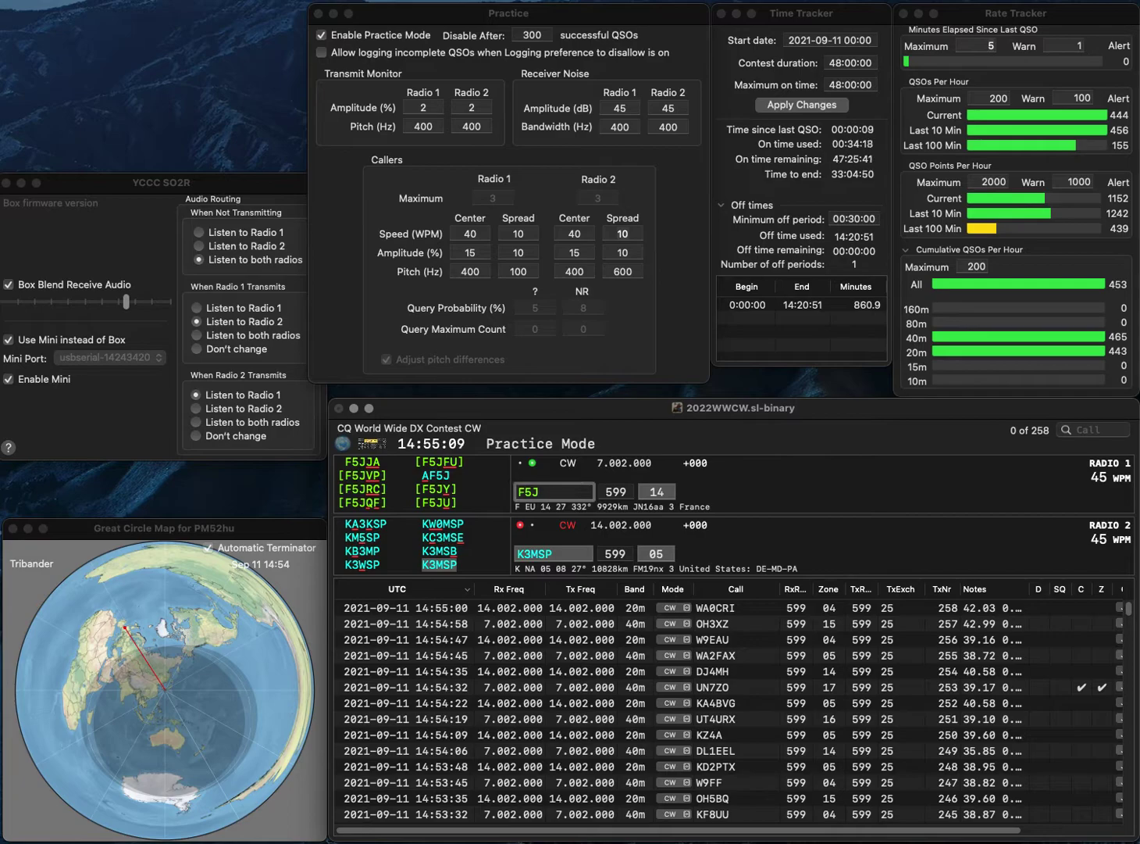
Change the Radio 1 call to K1J and log K3MSP on Radio 2
key("Delete")
key("Delete")
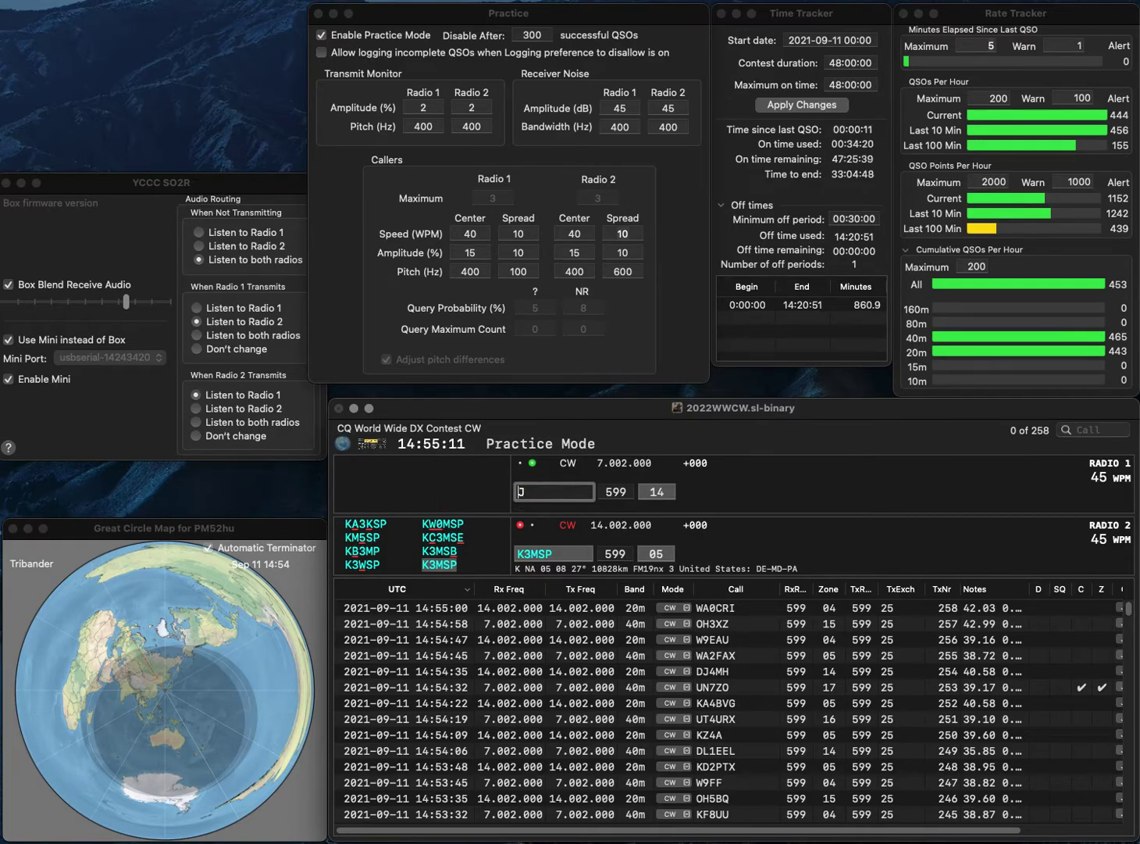
type("K1")
key("Return")
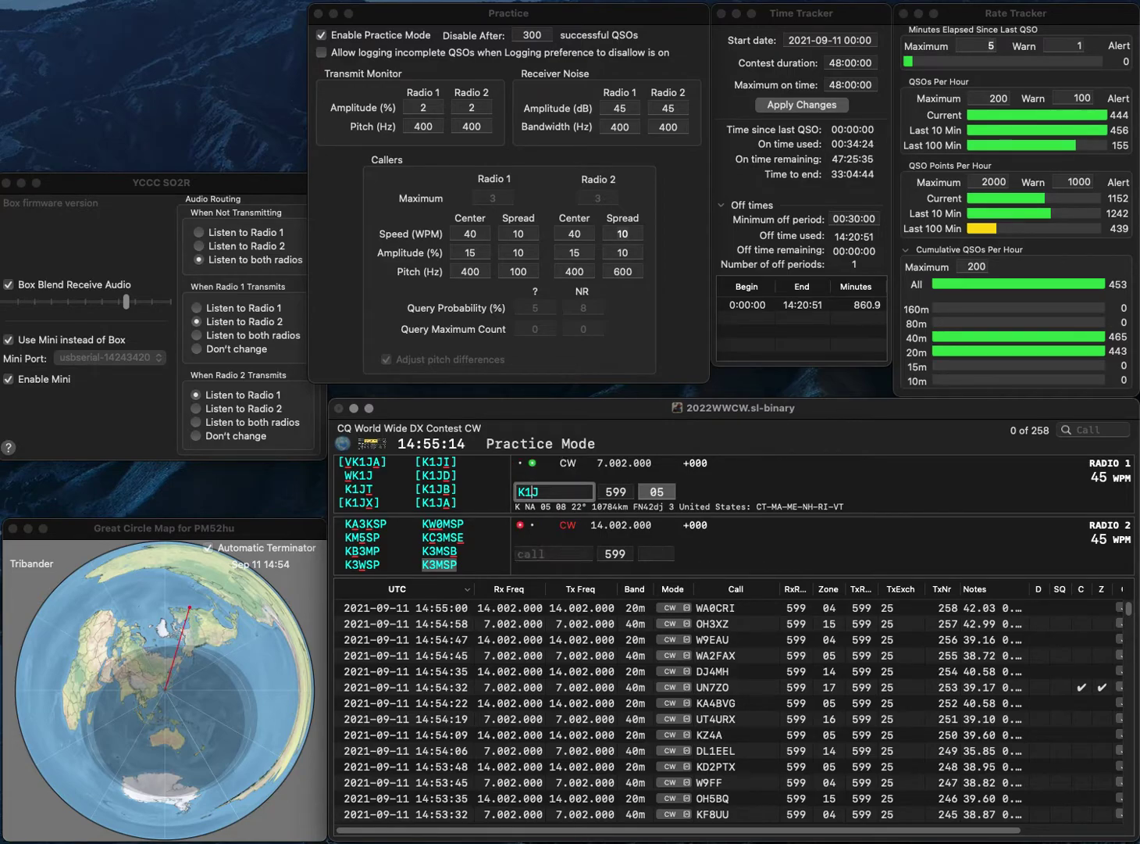
key("BackSpace")
key("BackSpace")
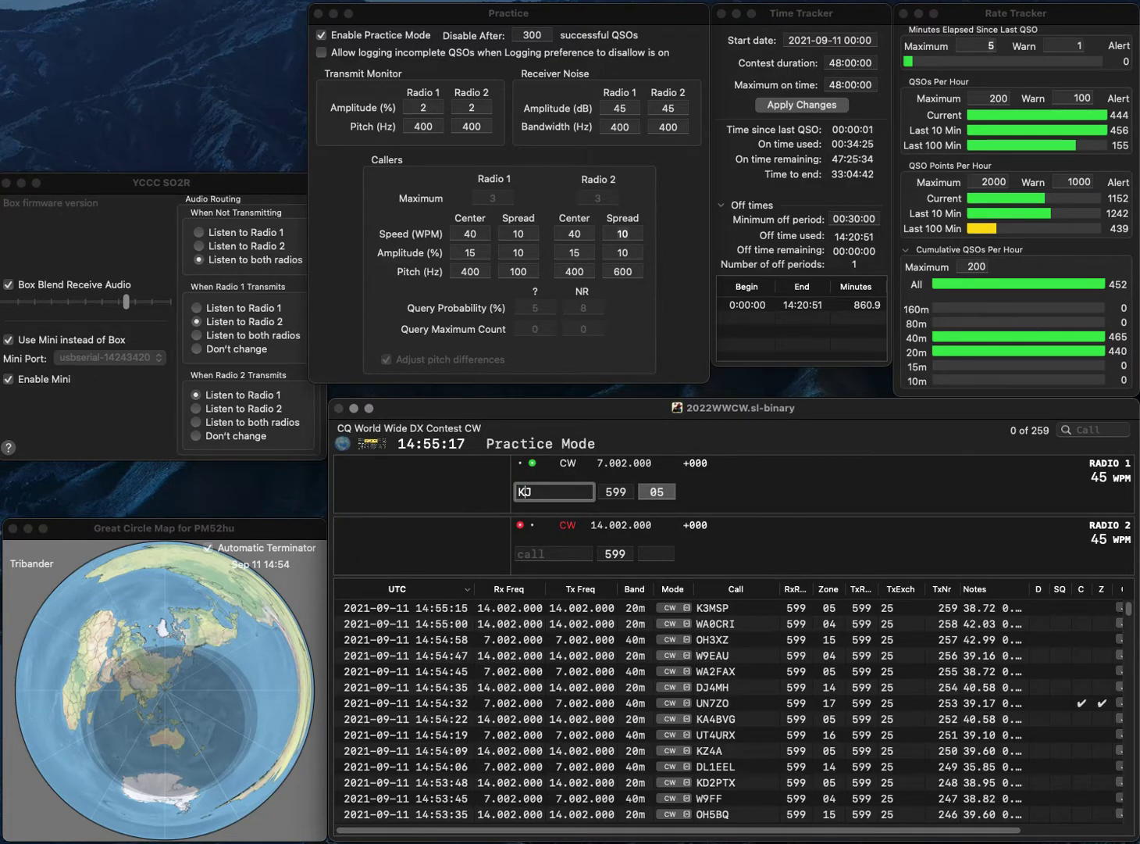
type("P")
key("BackSpace")
type("MR")
key("Left")
key("Left")
key("Left")
key("BackSpace")
type("IK")
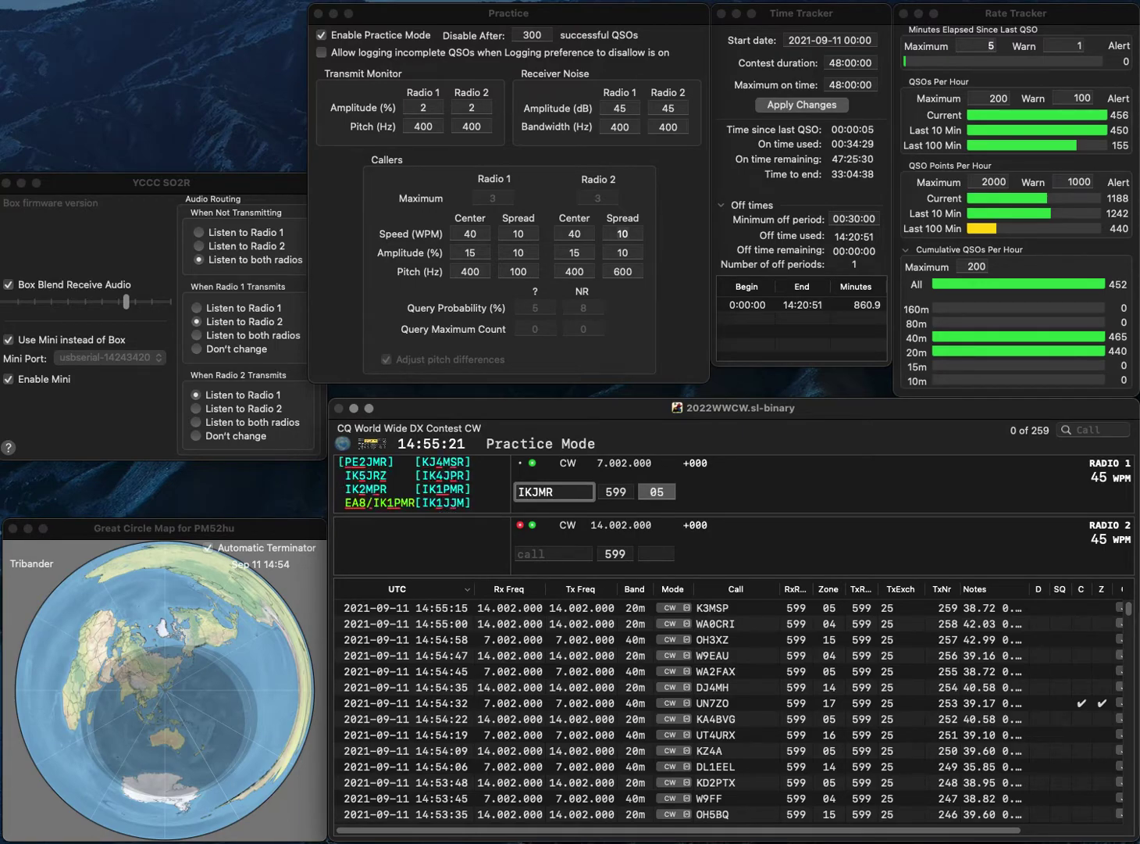
type("3")
key("BackSpace")
type("1")
key("Return")
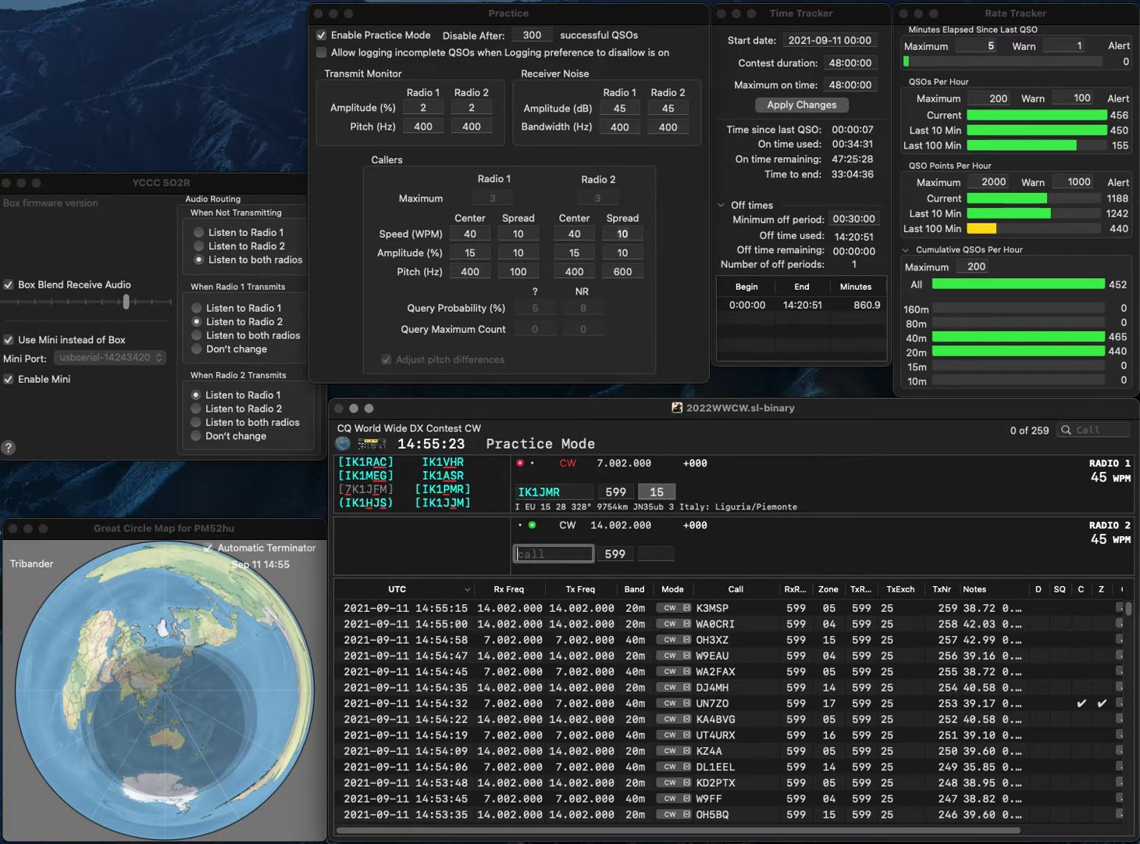
type("KD7RUS")
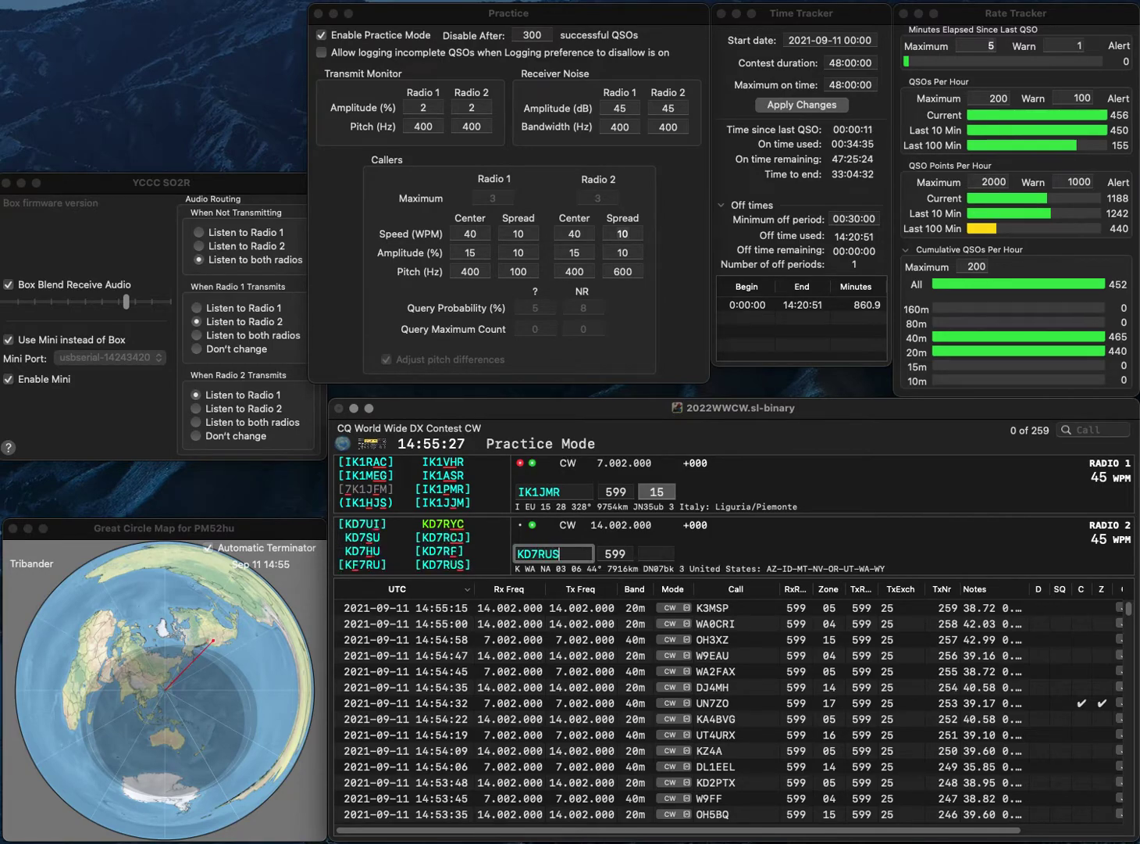
key("Return")
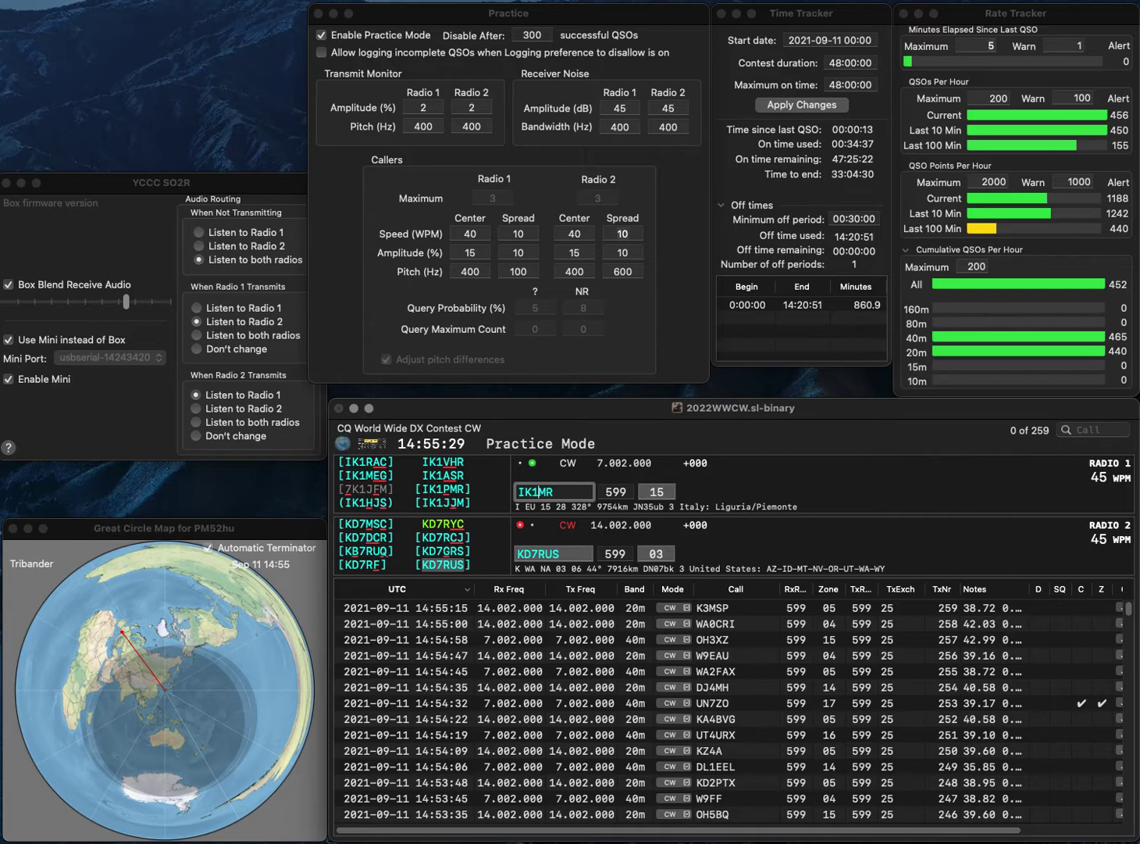
type("P")
key("Return")
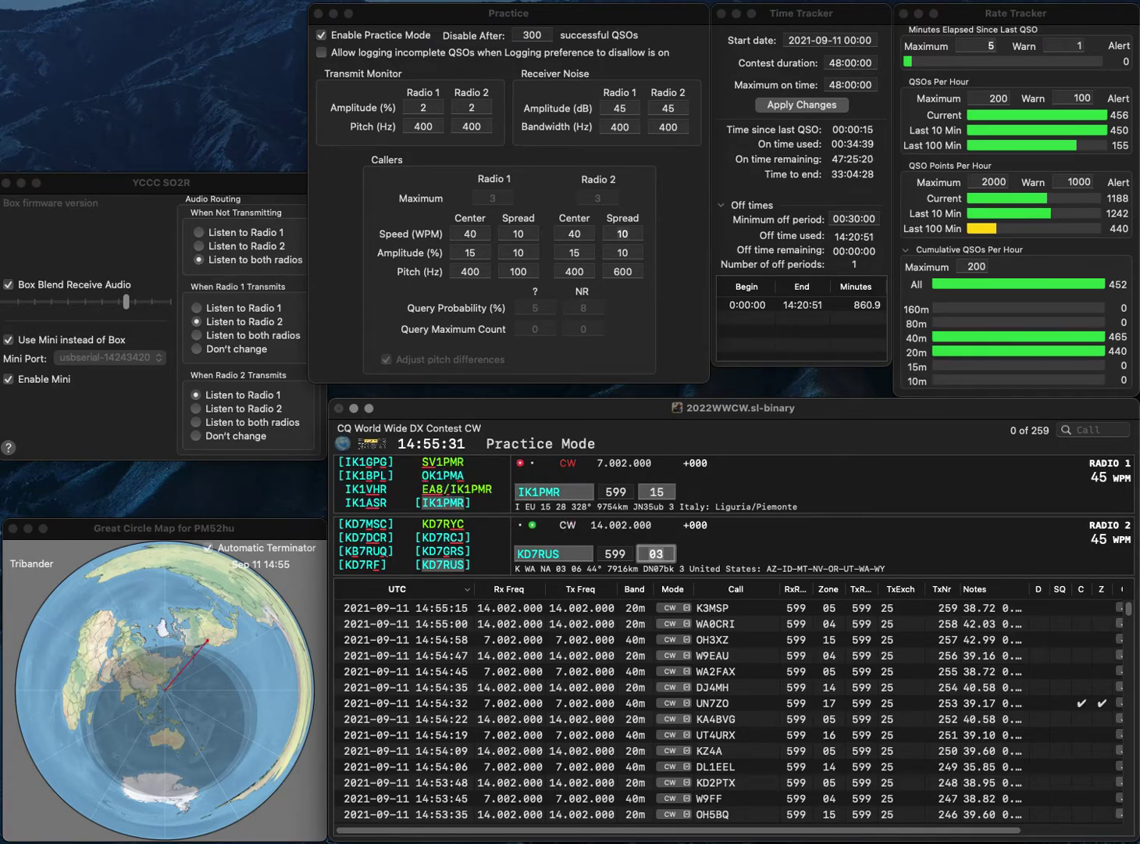
key("Return")
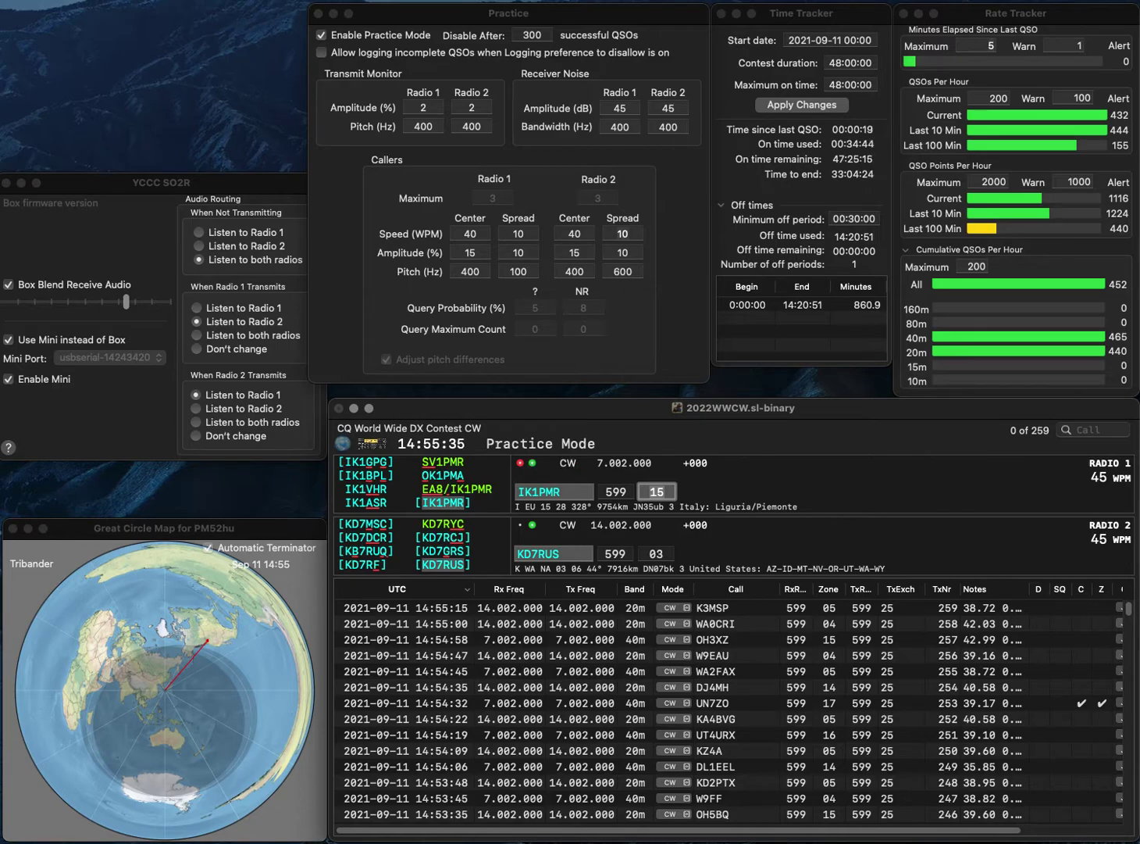
key("Return")
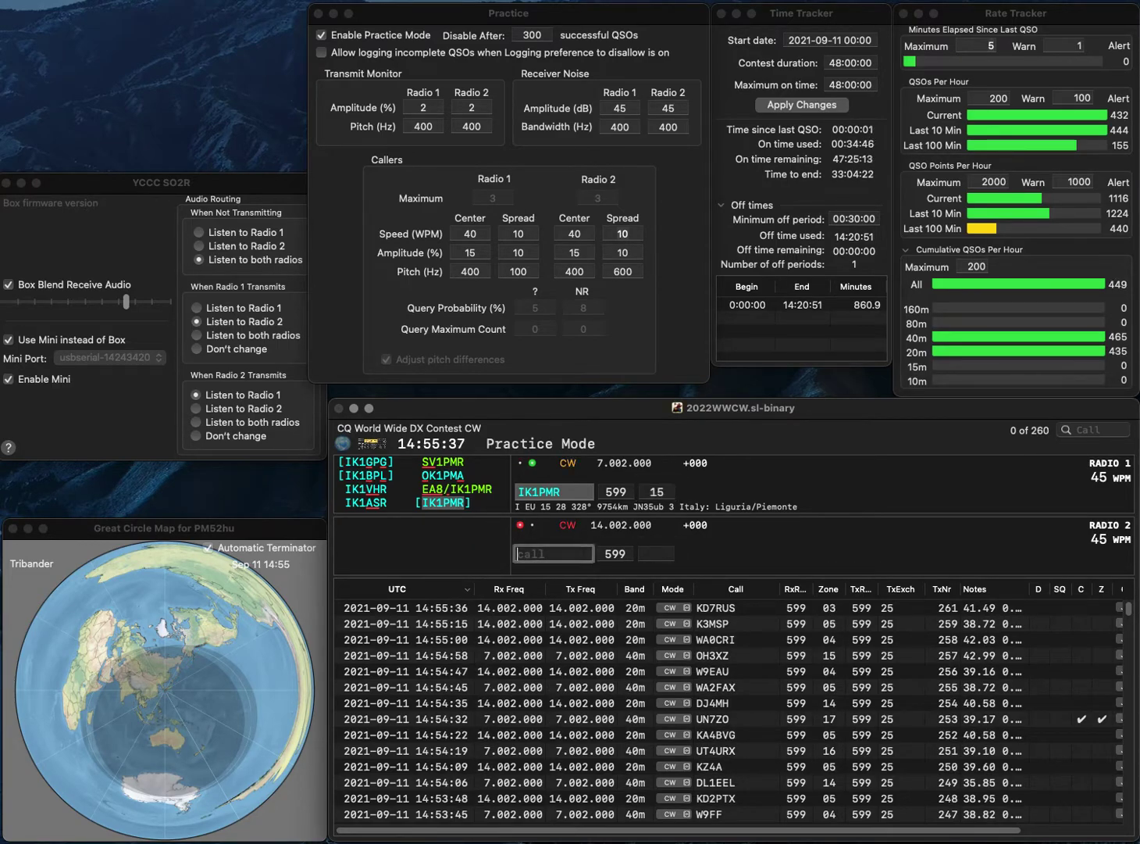
type("KA1R")
key("Return")
type("F1UIJ")
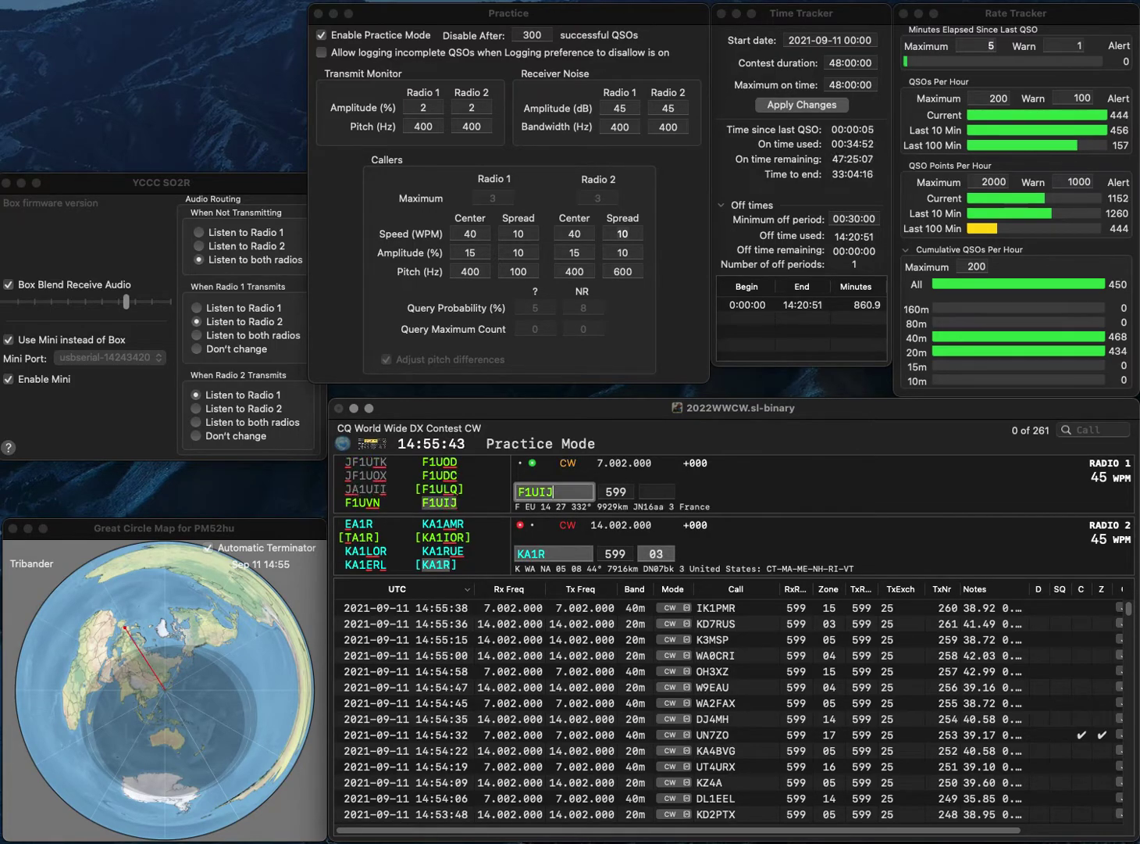
key("Return")
key("Return")
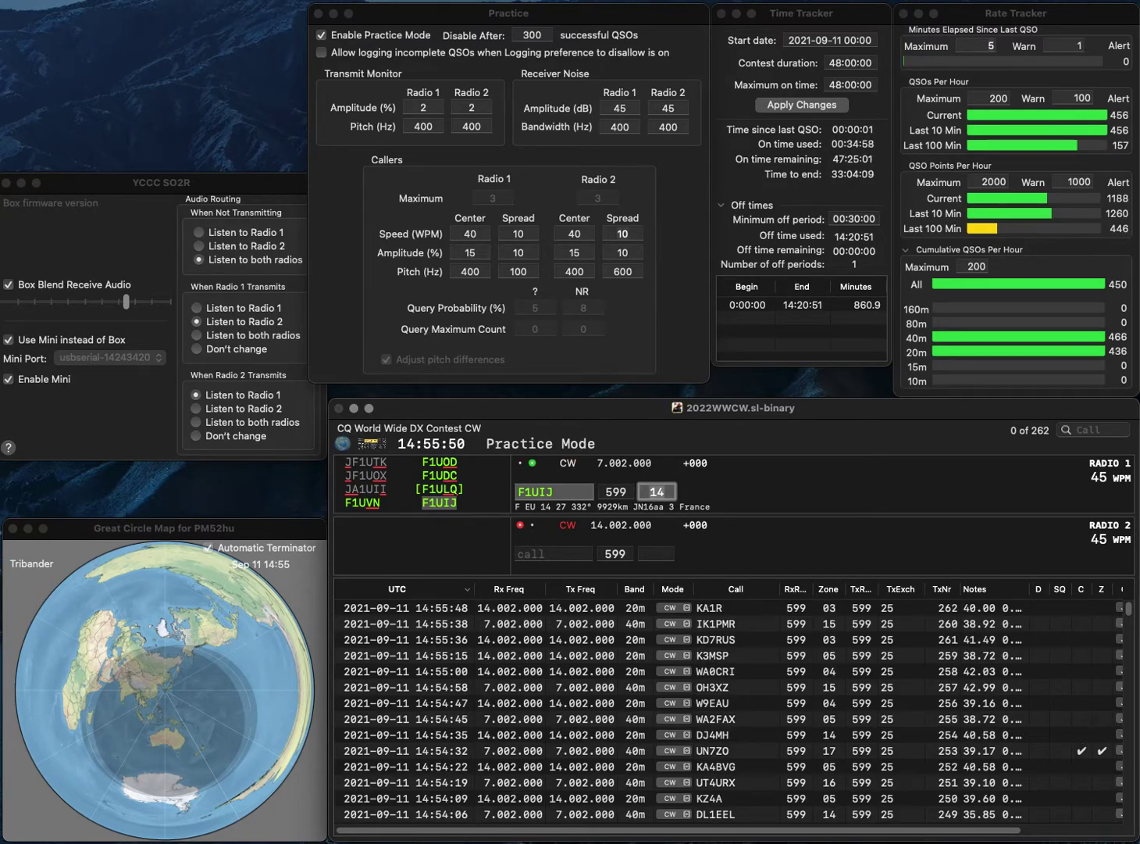
key("Return")
Send the partial call LZ on Radio 2, answer IK5PJQ on Radio 1, and complete the Radio 2 call as LZ1QB
type("LZ")
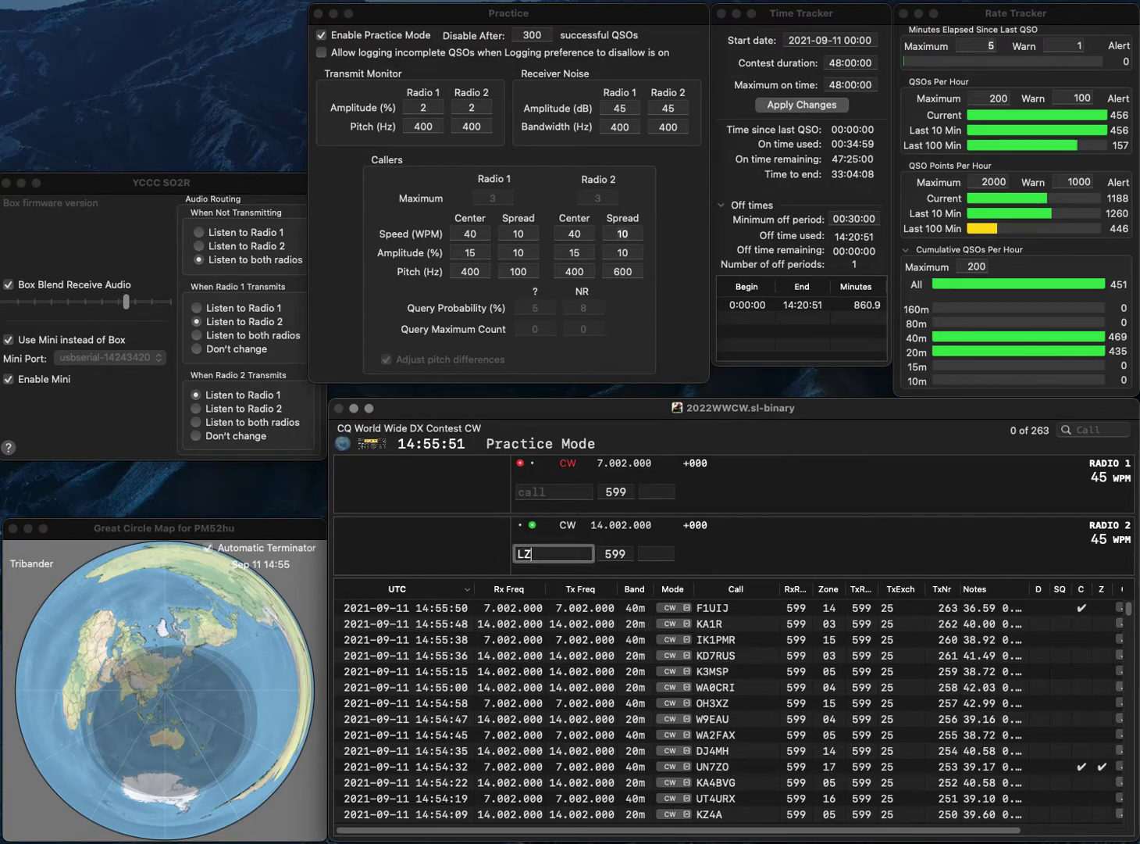
key("Return")
type("IK5PJQ")
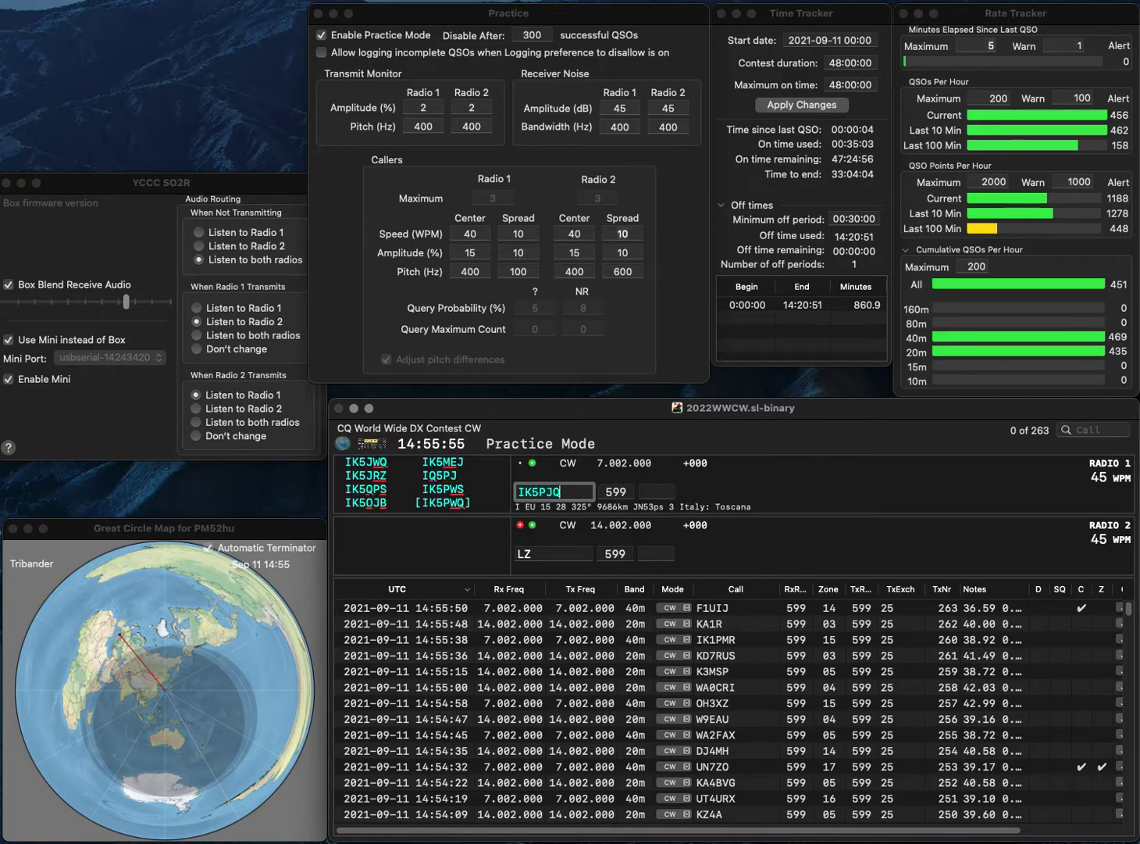
key("Return")
type("1")
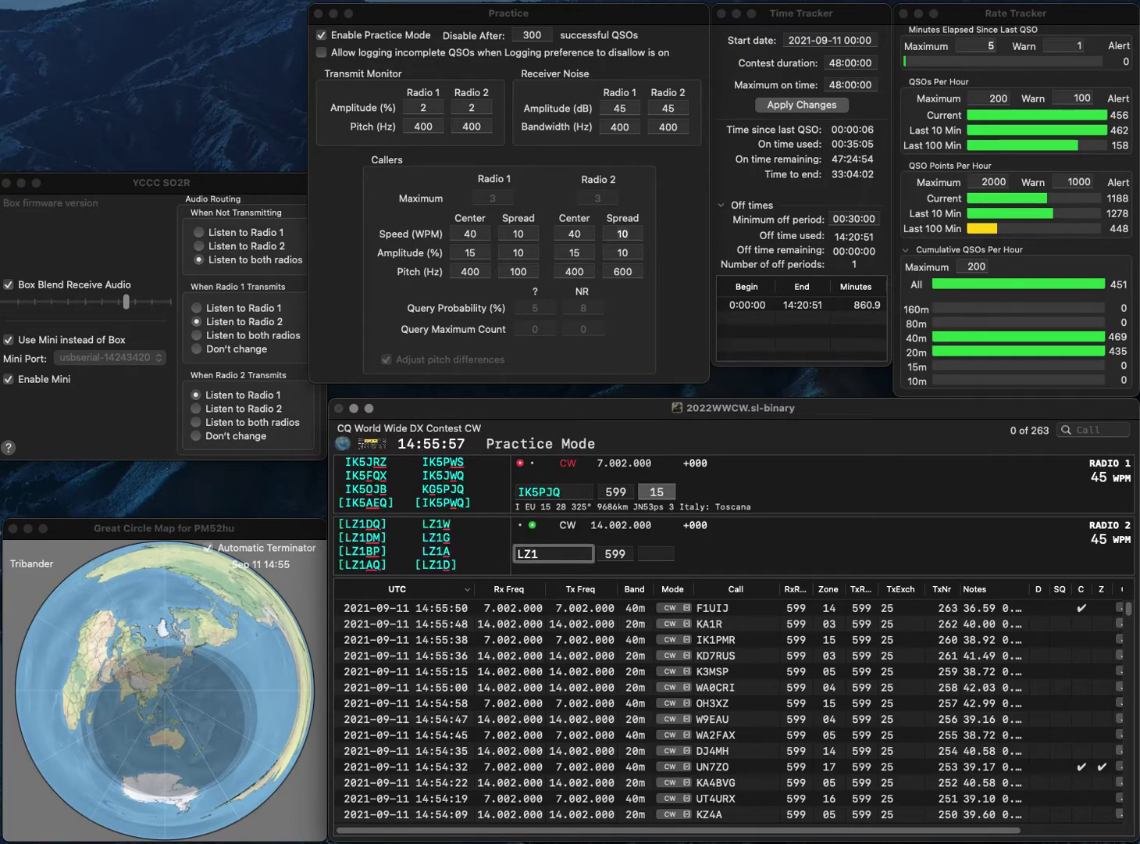
type("QB")
key("Return")
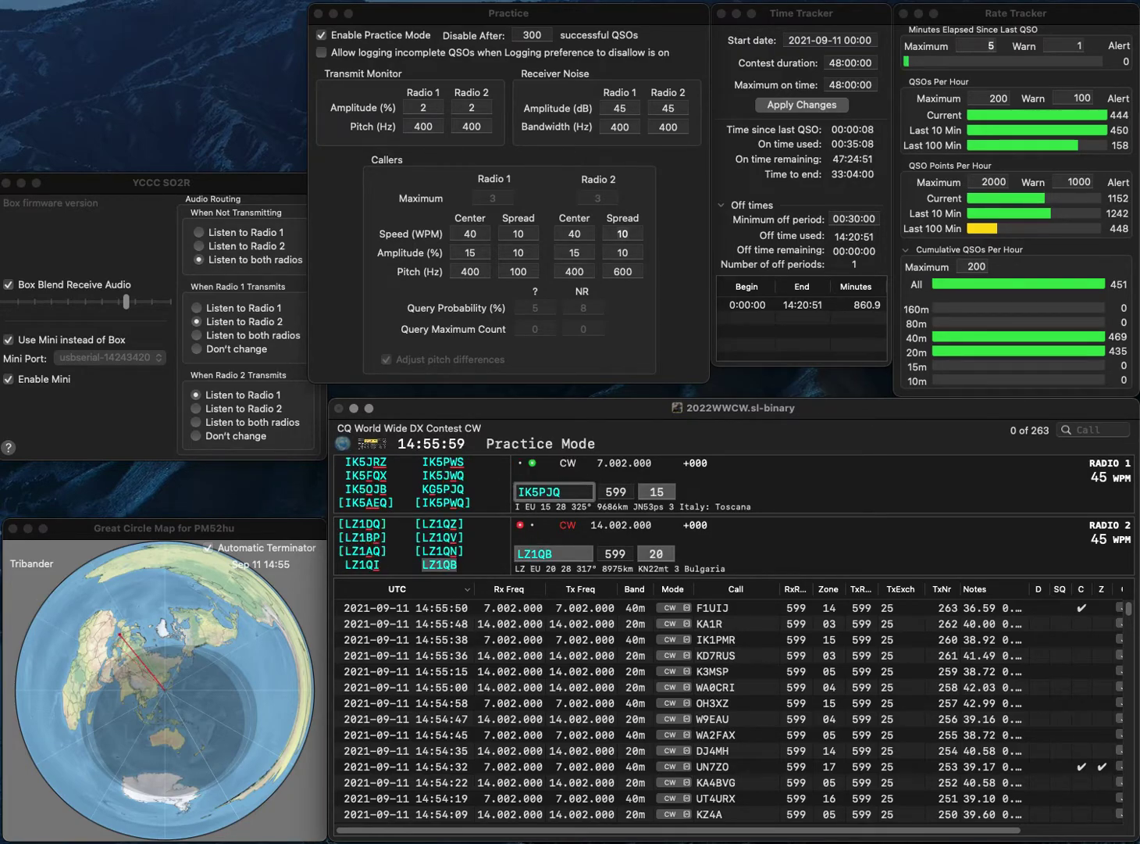
key("Left")
key("BackSpace")
type("W")
key("Return")
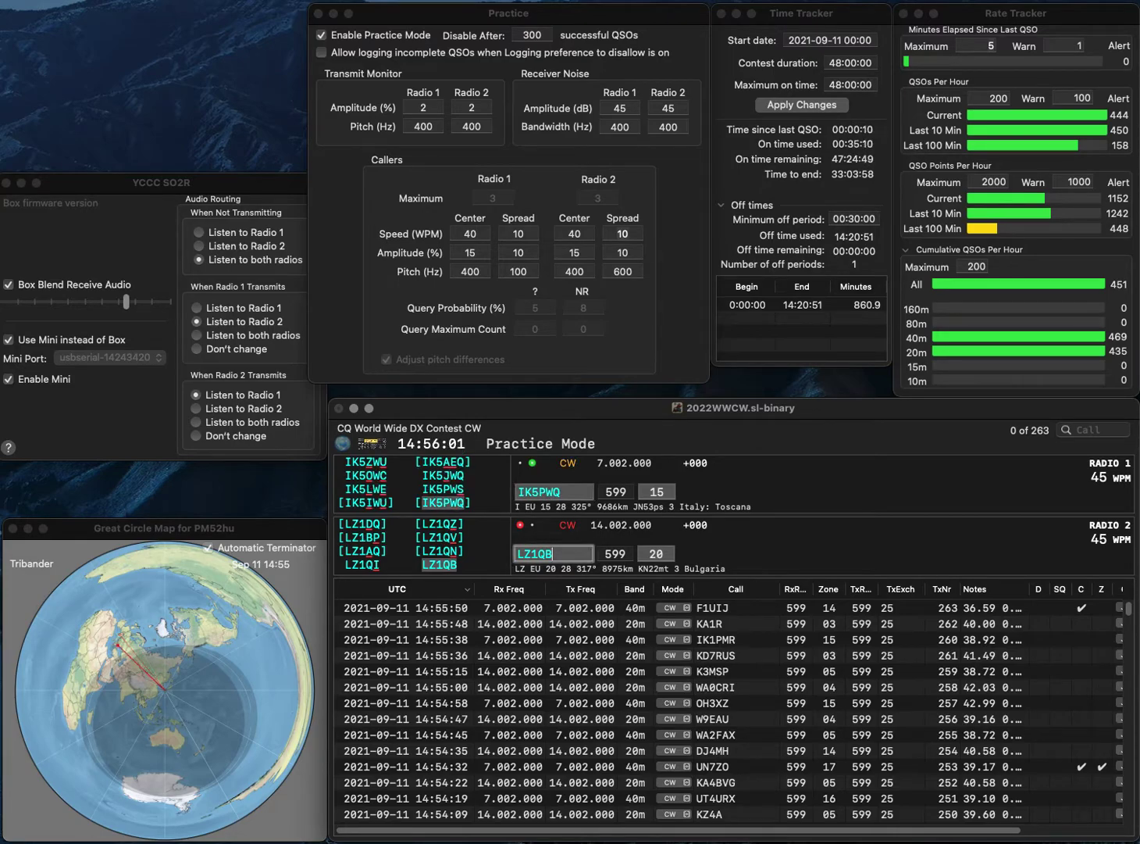
key("Return")
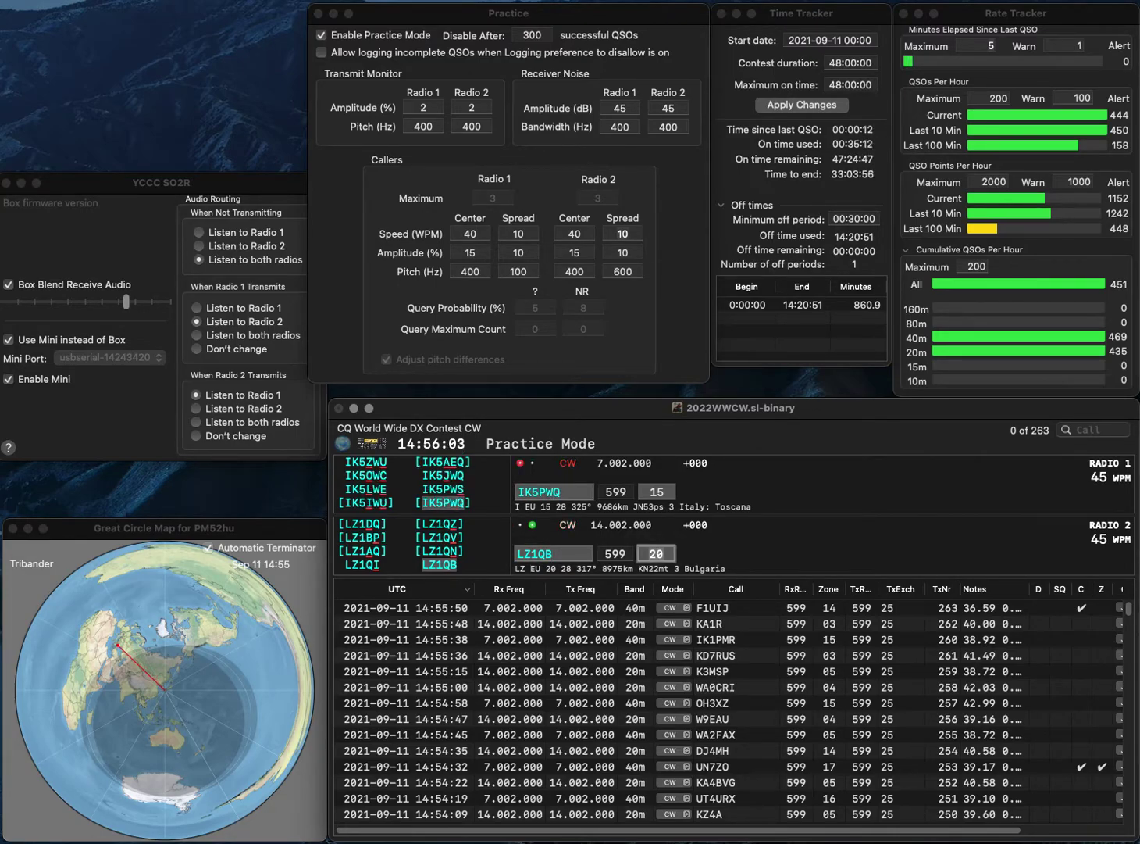
key("Return")
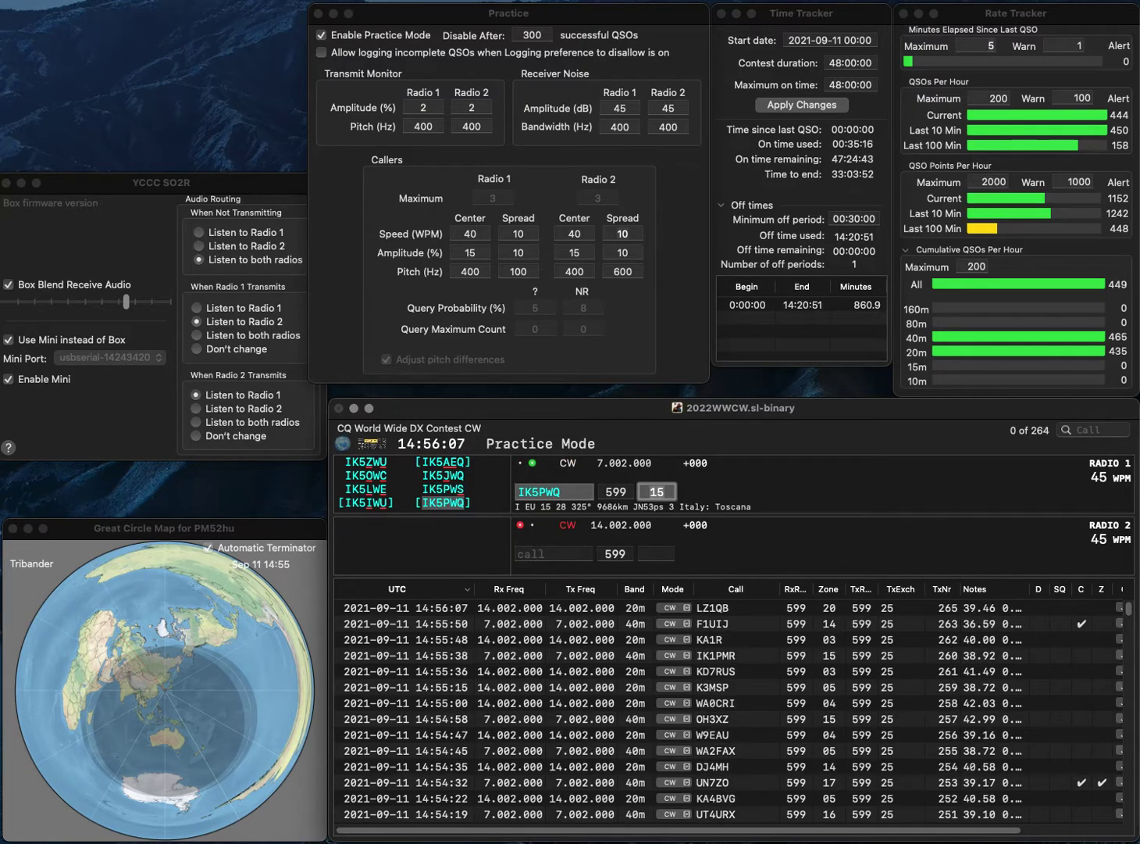
key("Return")
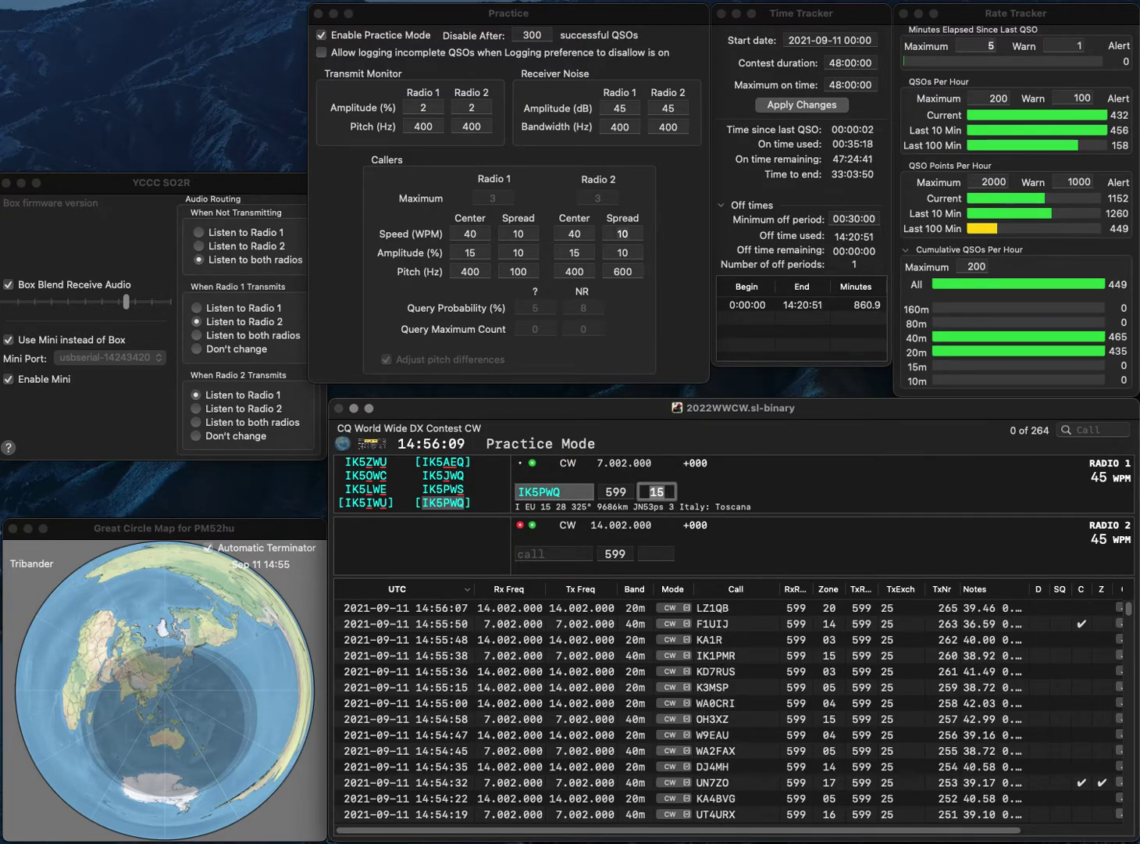
Send the partial call UNM on Radio 2 and the partial call YT on Radio 1
type("SNM")
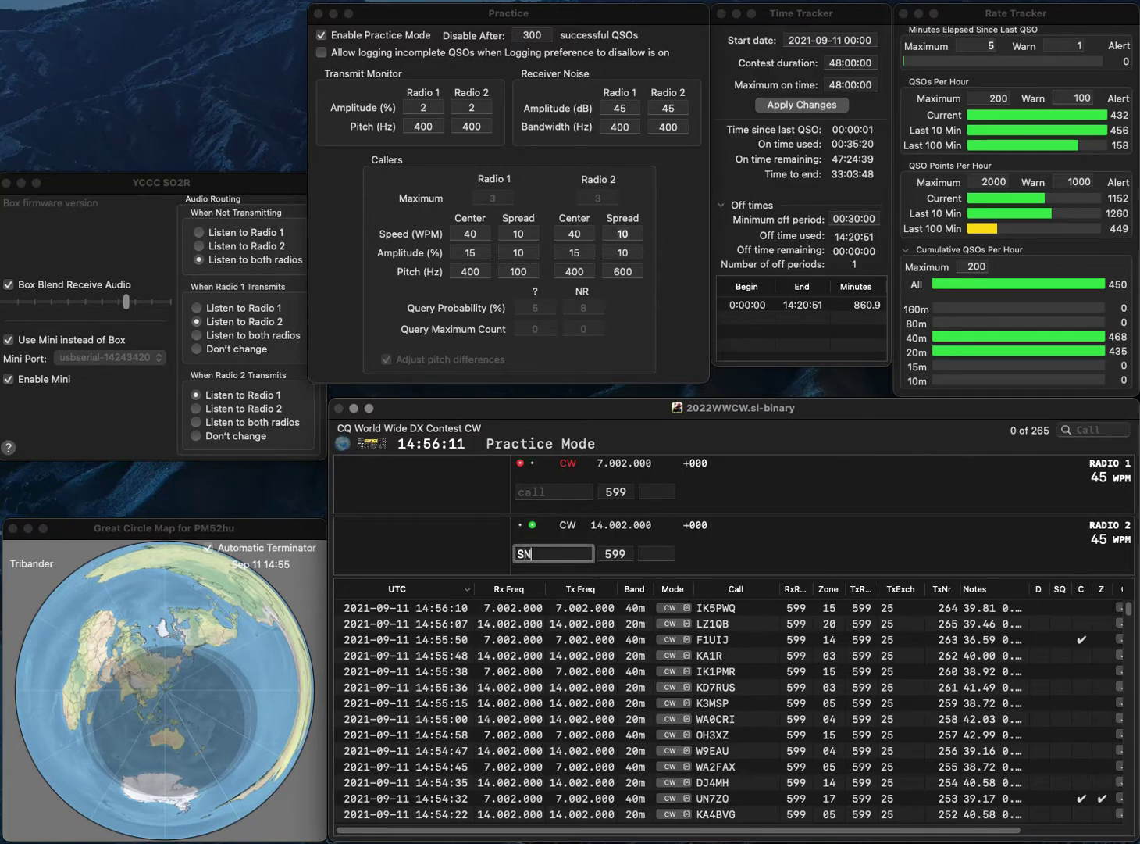
key("Left")
key("Left")
key("BackSpace")
type("U")
key("Return")
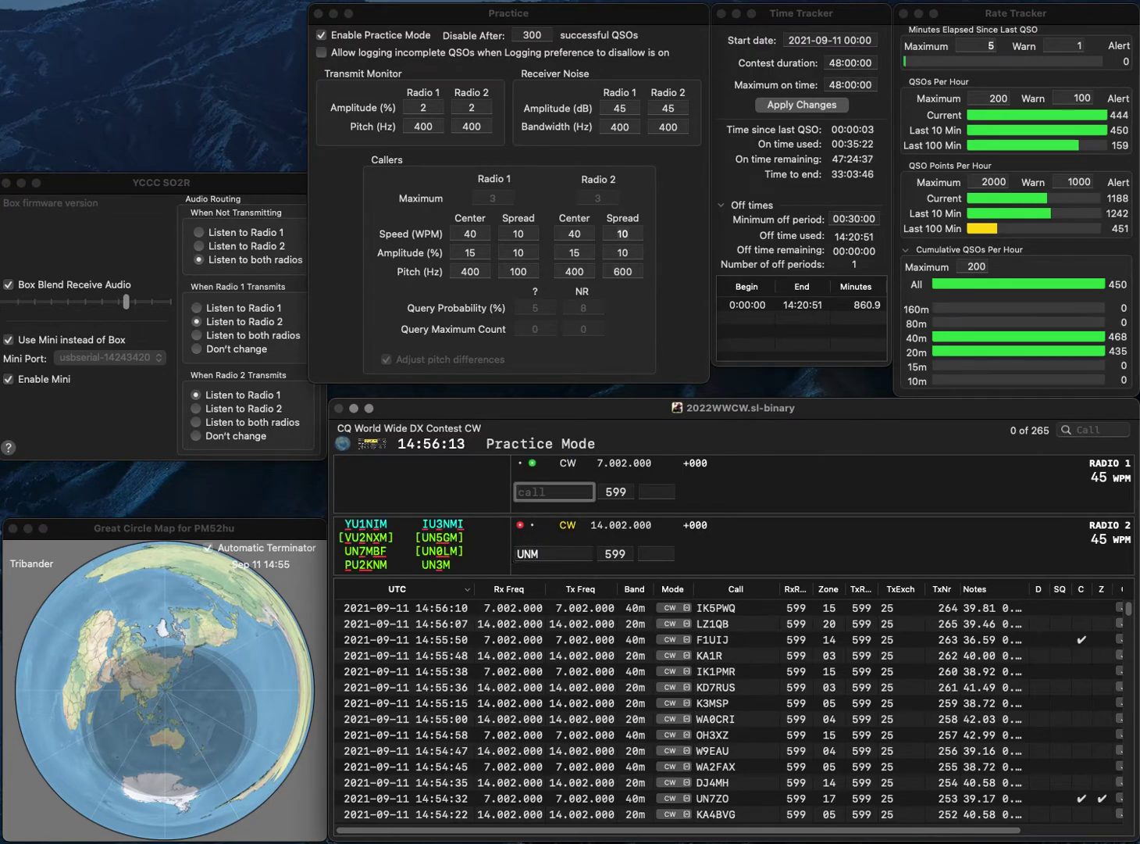
type("YT")
key("Return")
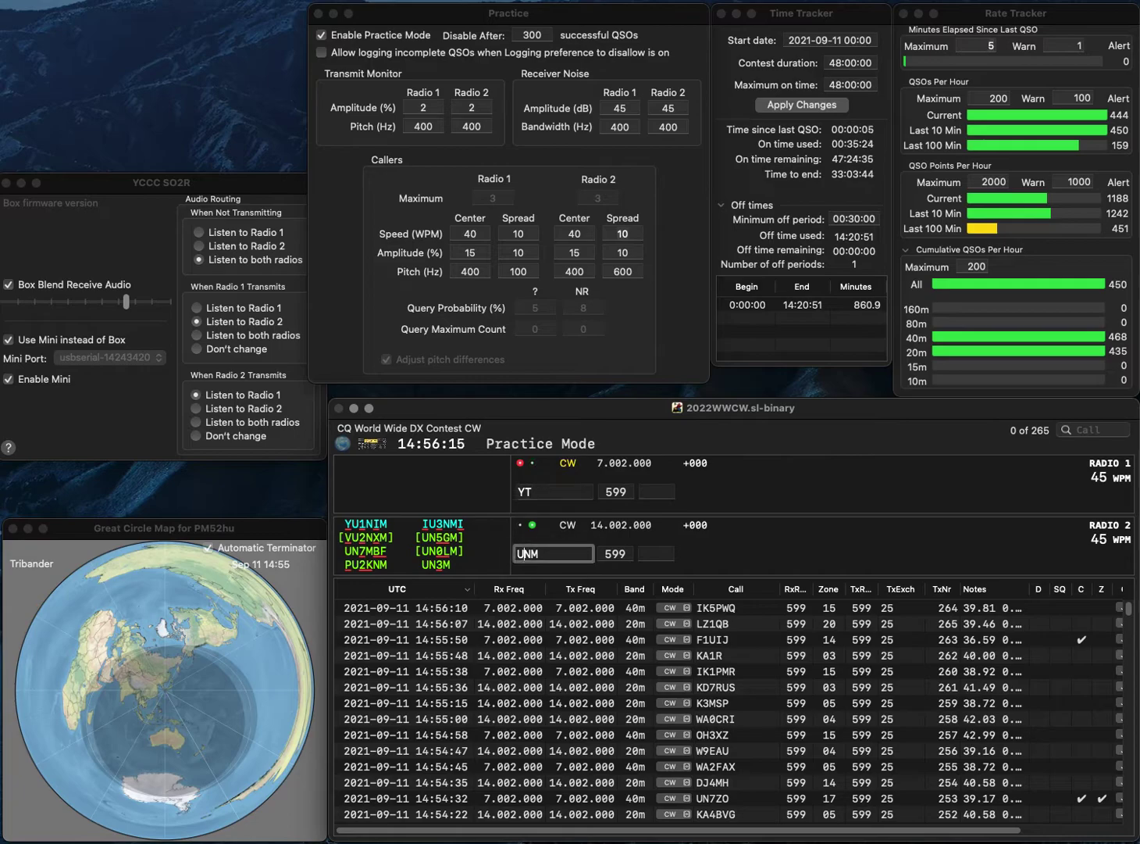
key("BackSpace")
type("D6")
key("Return")
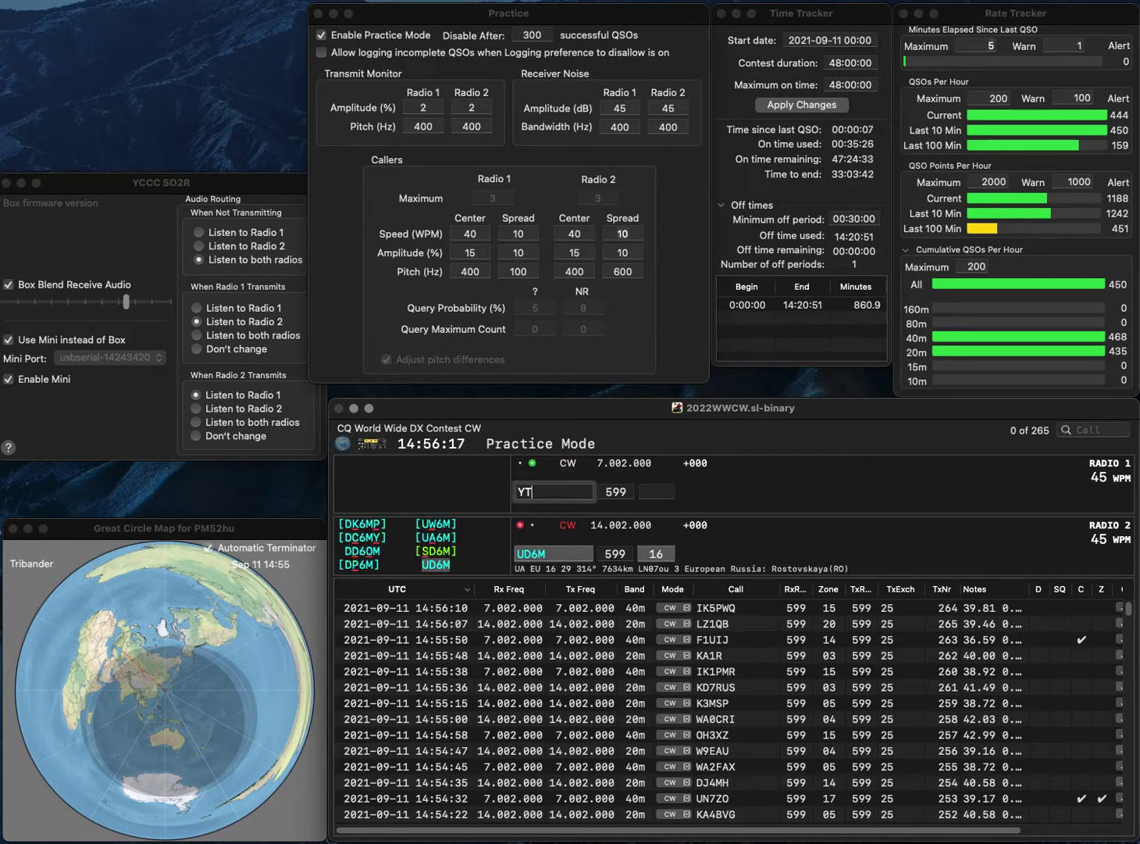
type("W7")
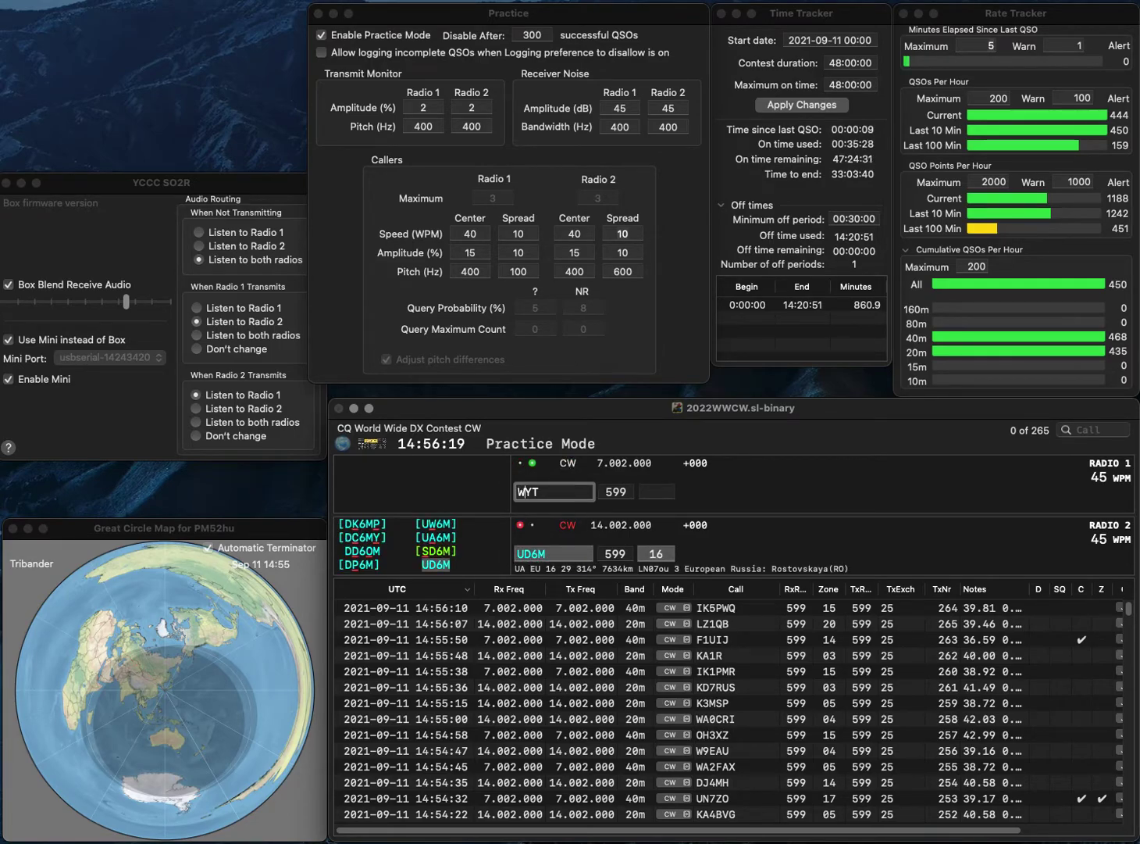
key("Return")
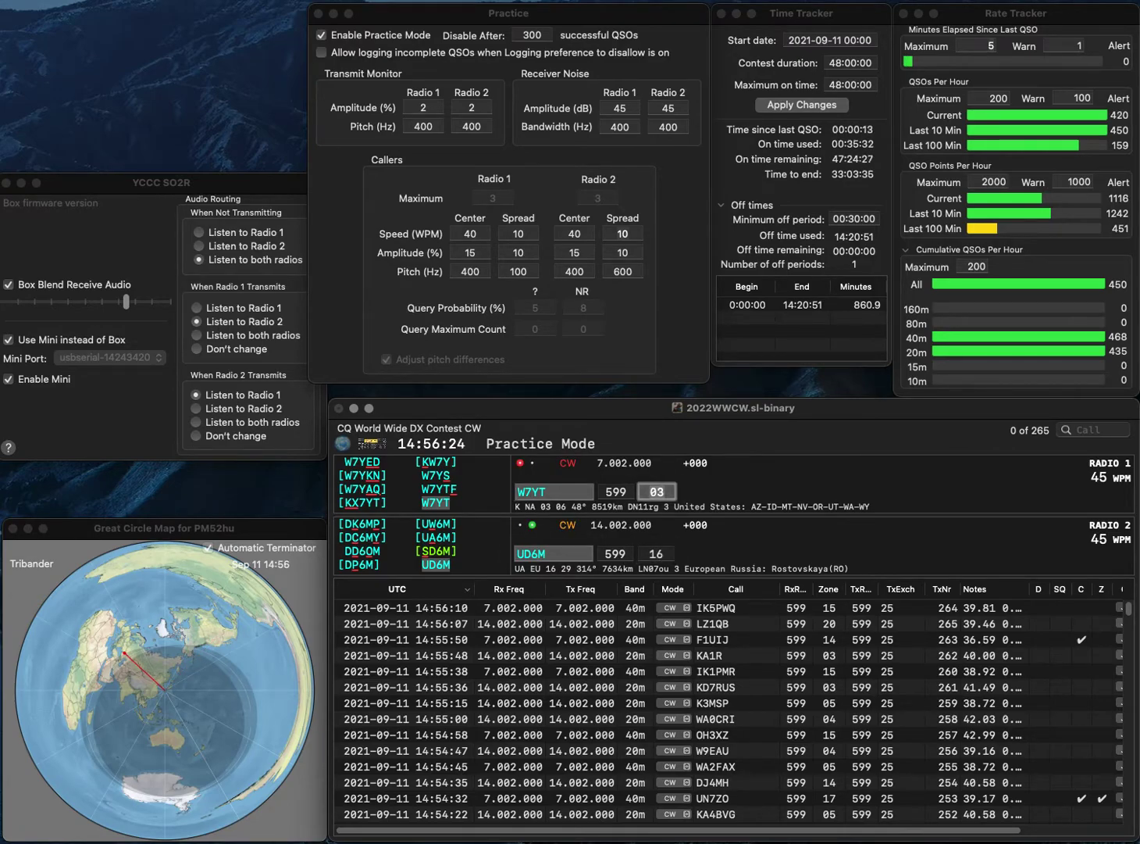
key("Return")
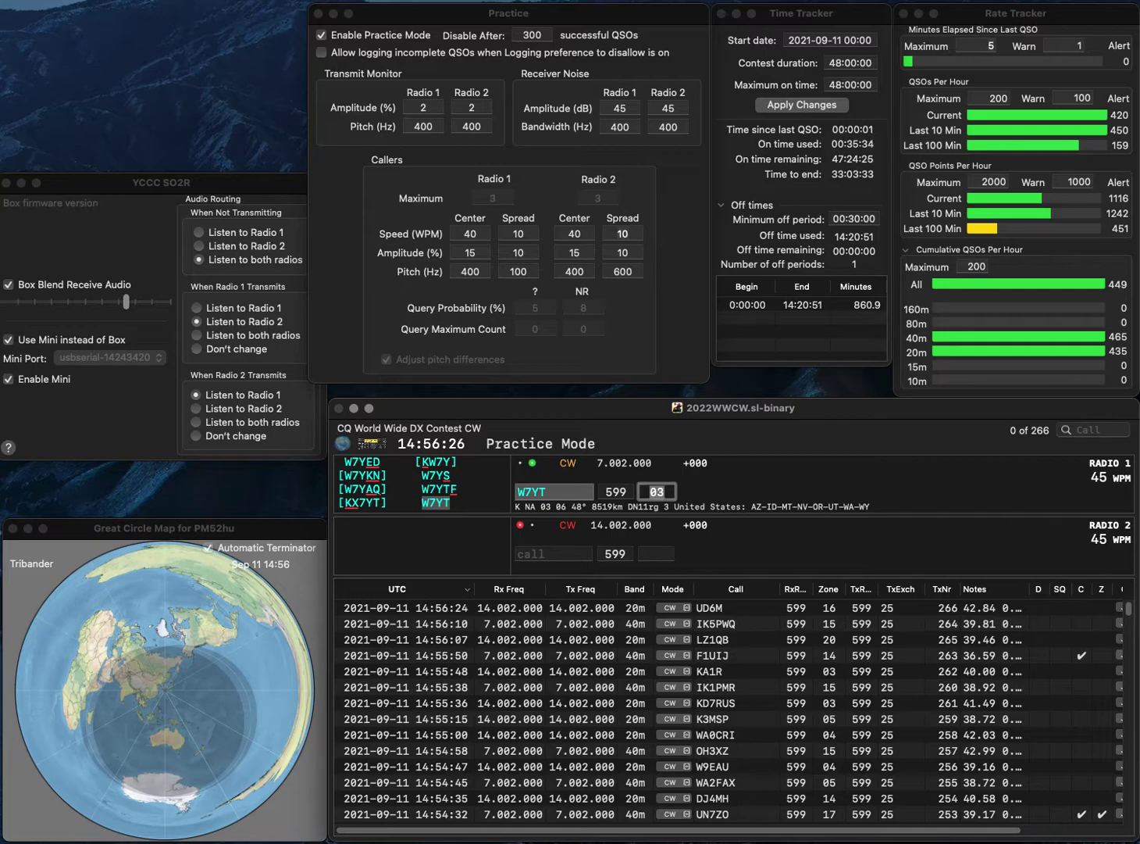
key("Return")
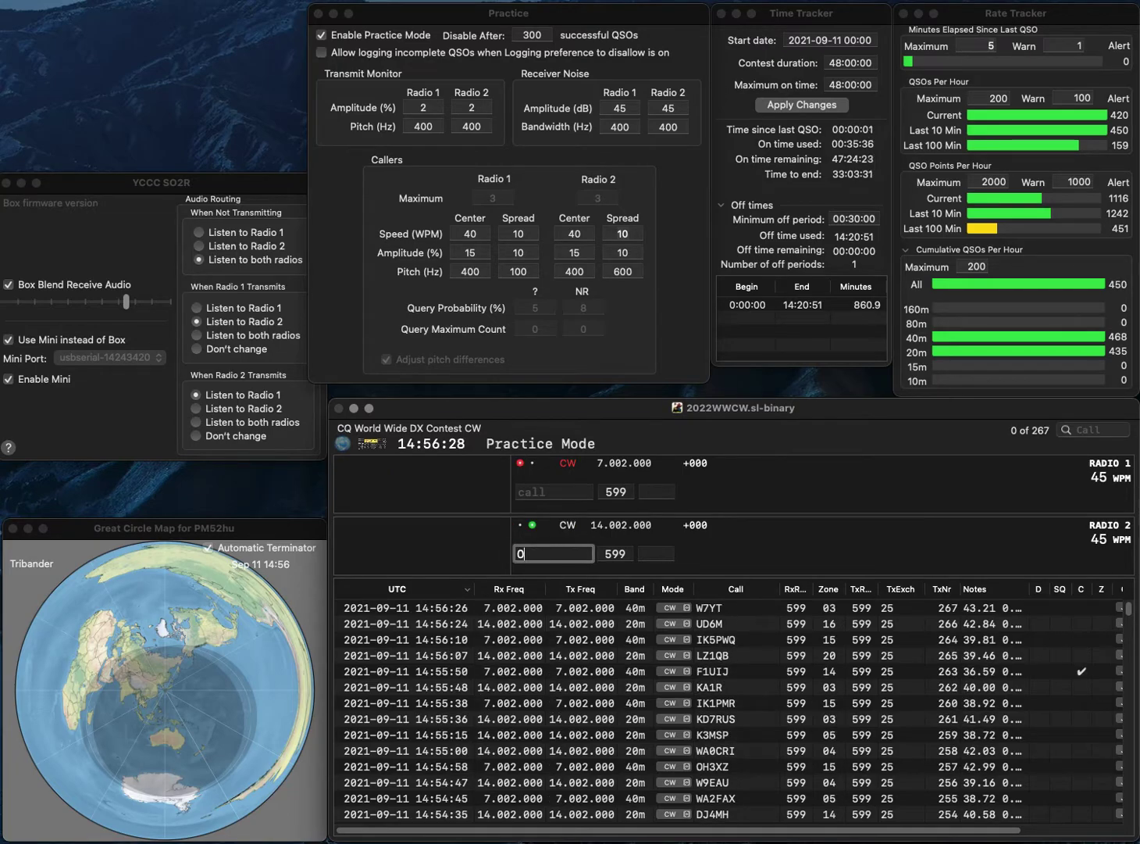
type("OE6MBG")
key("Return")
type("SP2")
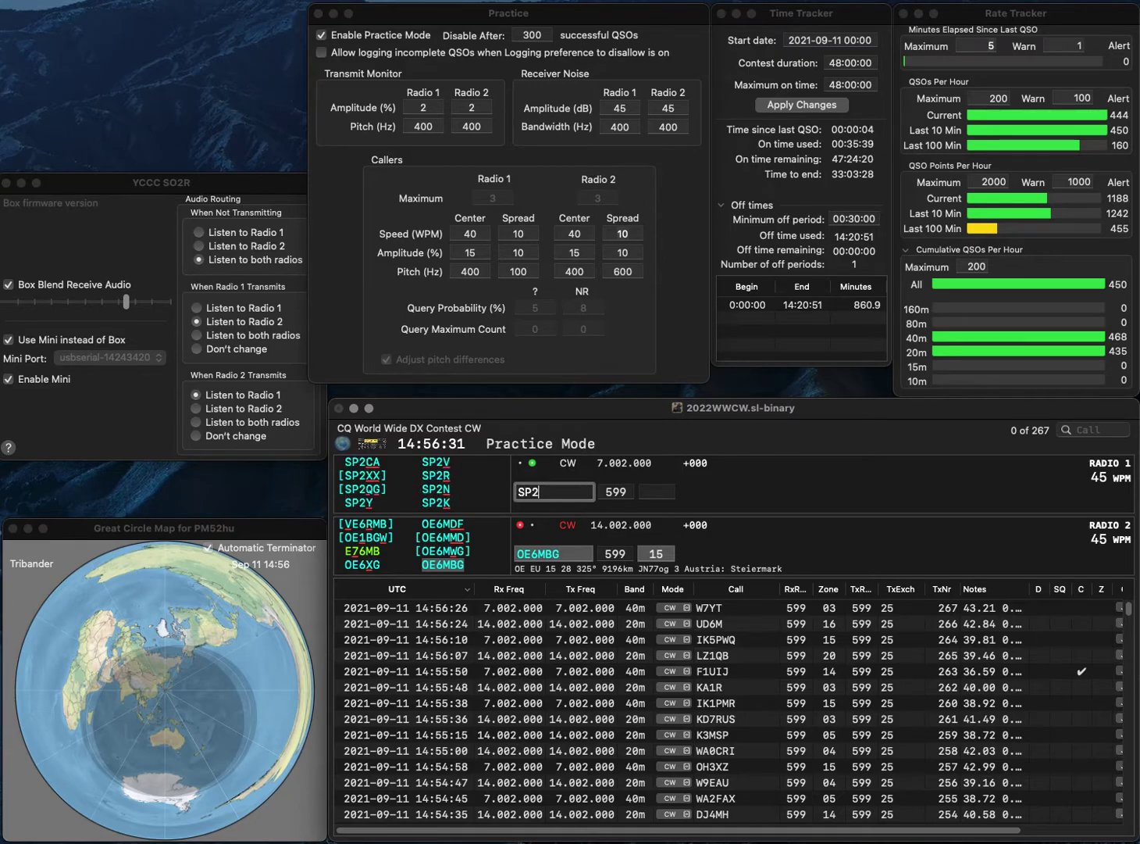
key("Return")
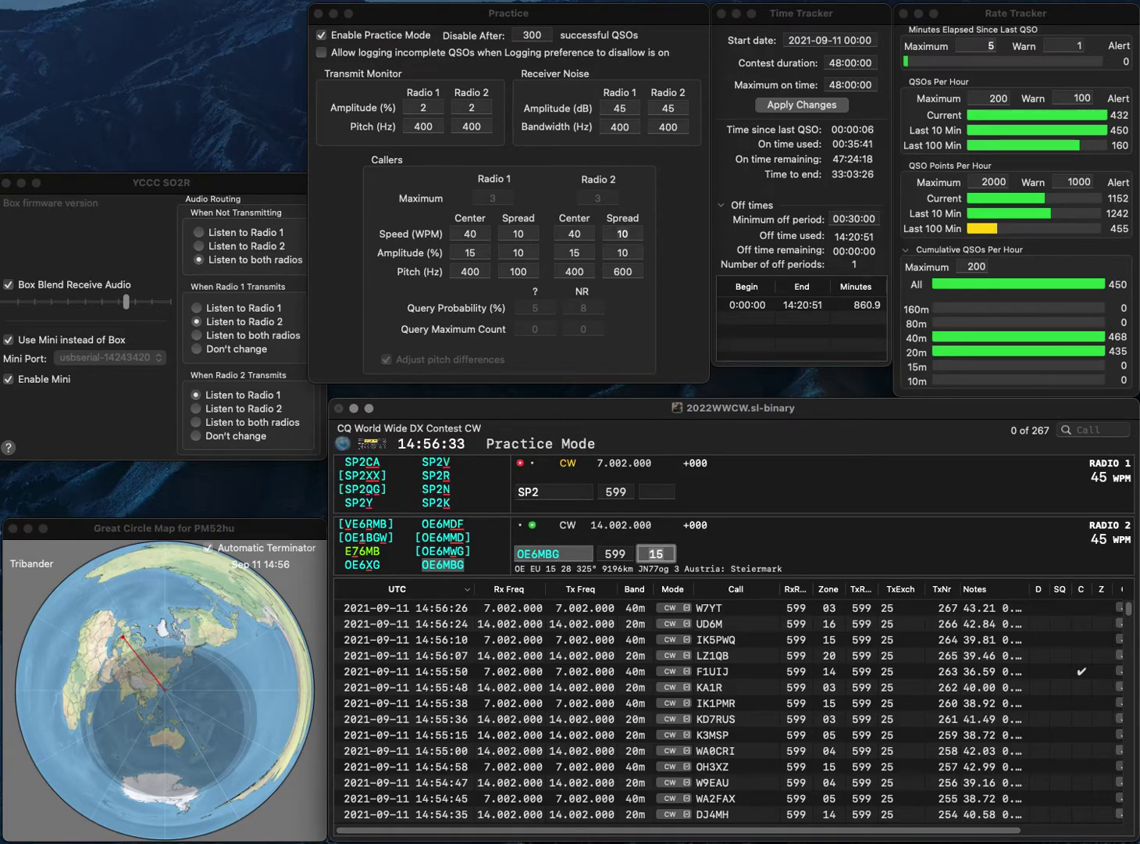
key("Return")
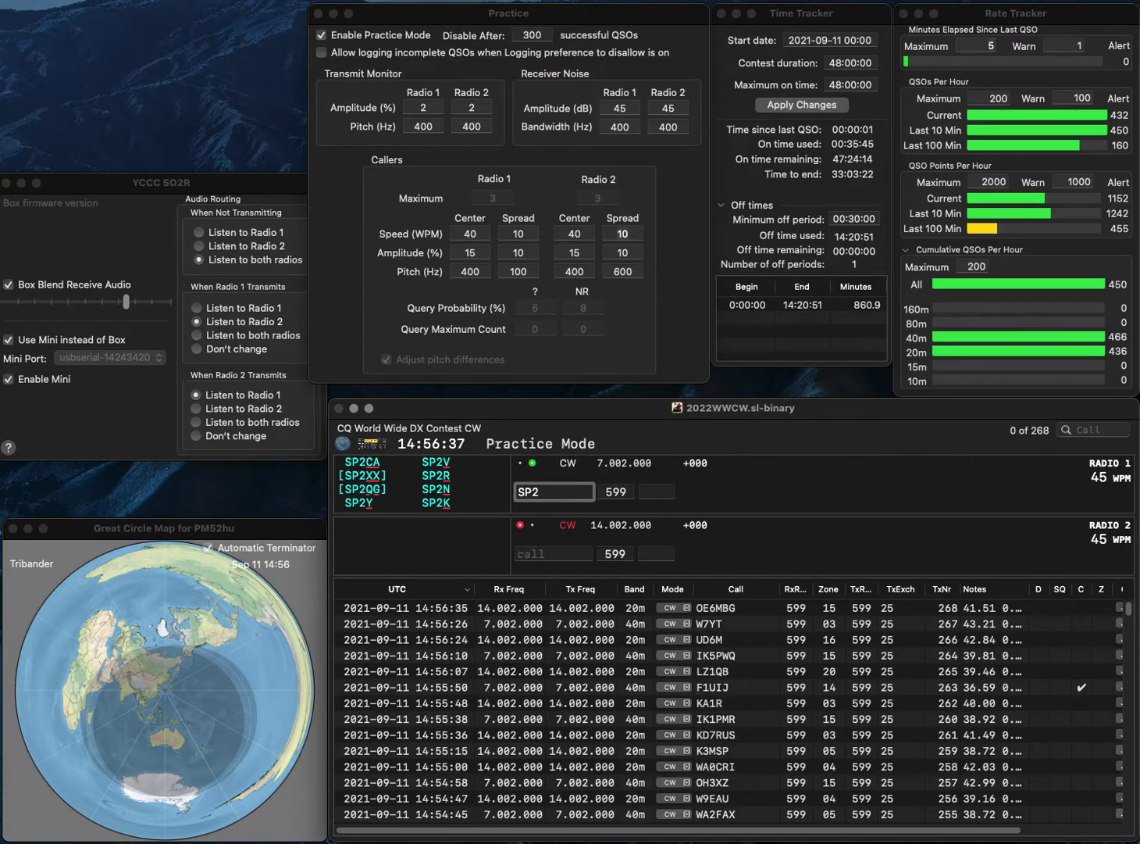
type("BAS")
key("Return")
type("KN")
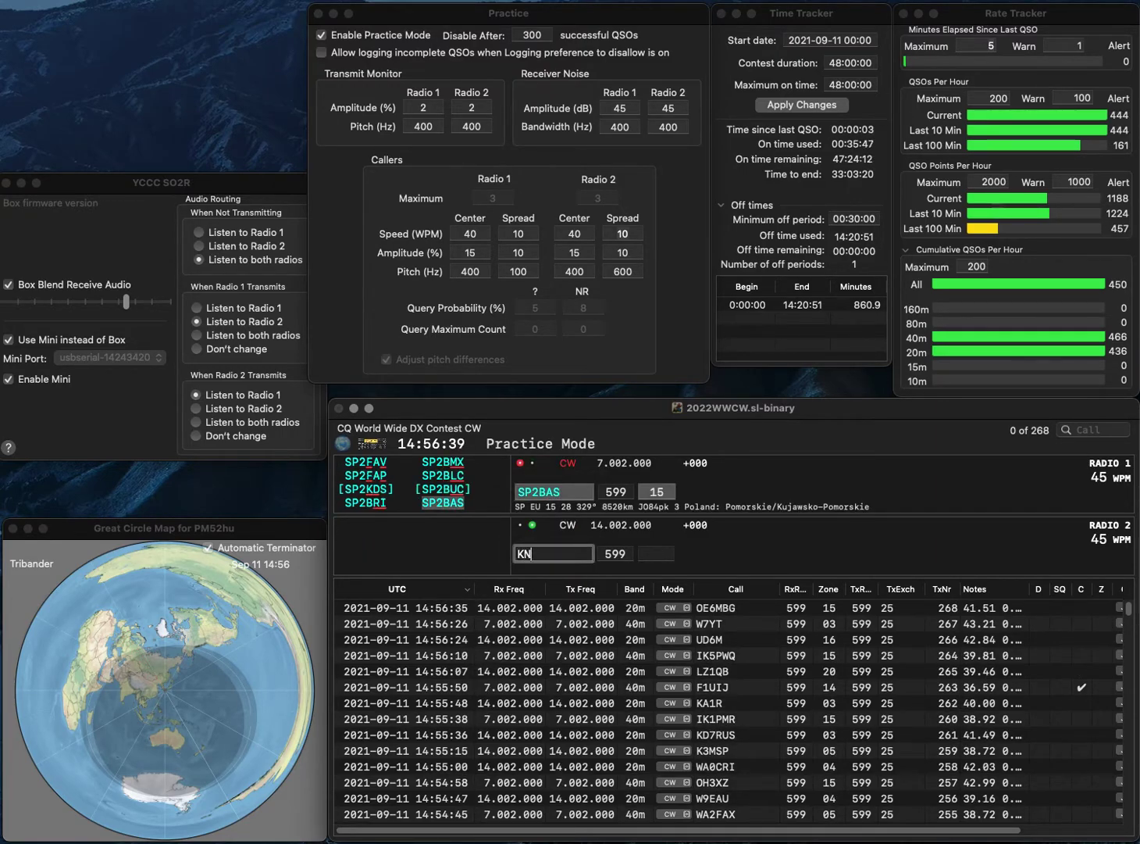
type("4YQJ")
key("Return")
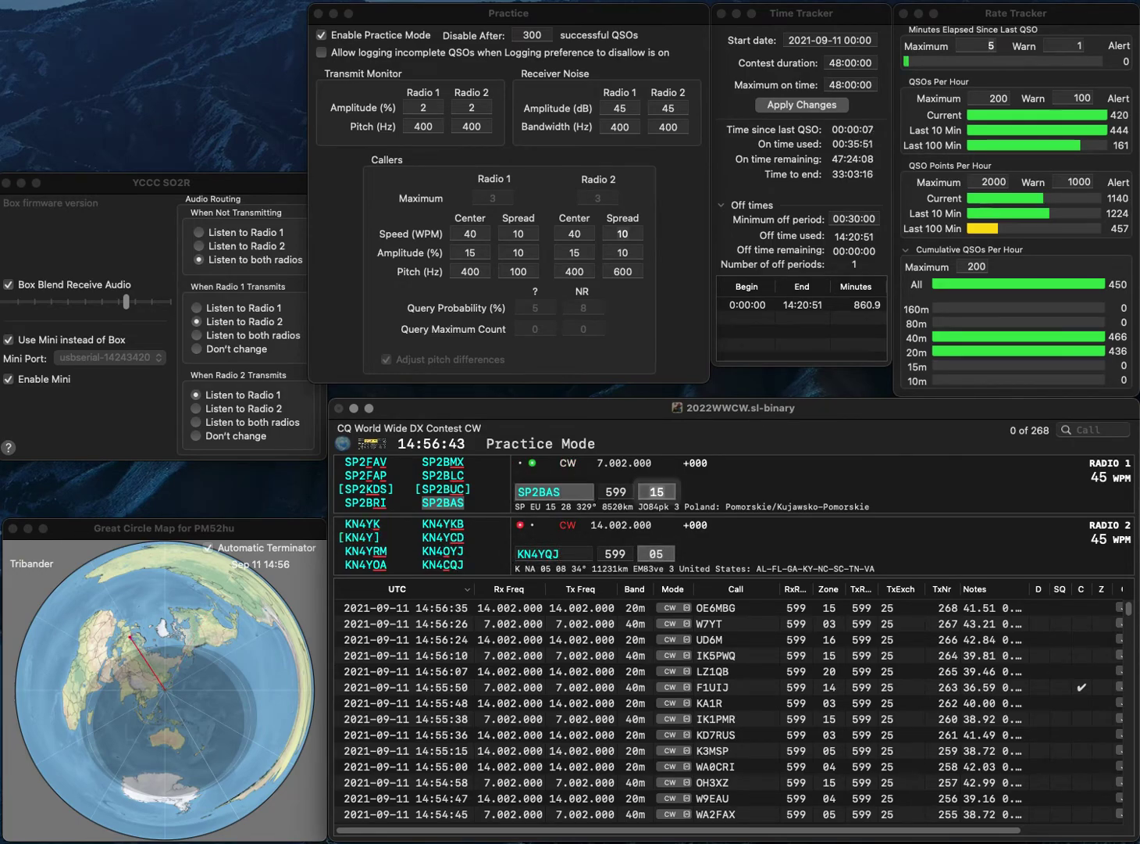
Log SP2BAS on Radio 1, and correct the Radio 2 call to KN4CQJ
key("Return")
key("Left")
key("Left")
key("BackSpace")
type("C")
key("Return")
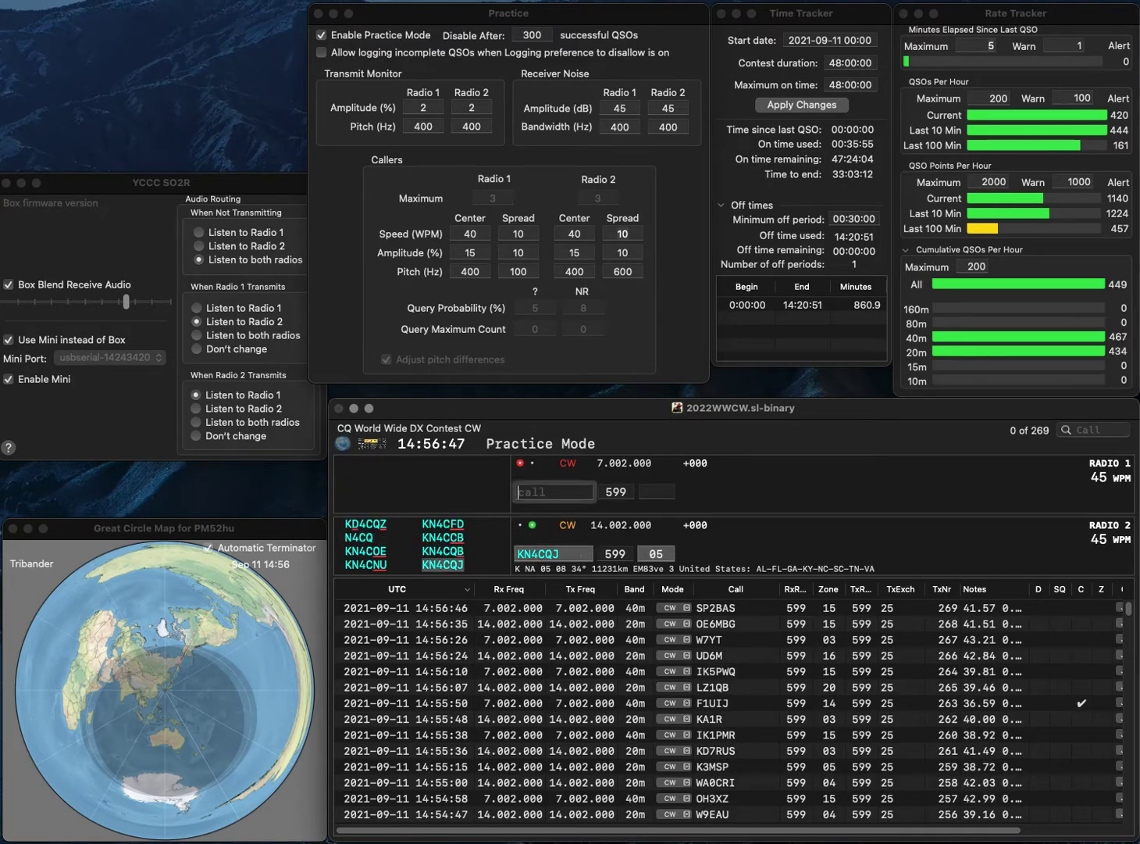
Answer KE8GMF on Radio 1, and log it along with KN4CQJ on Radio 2
type("KE8GMF")
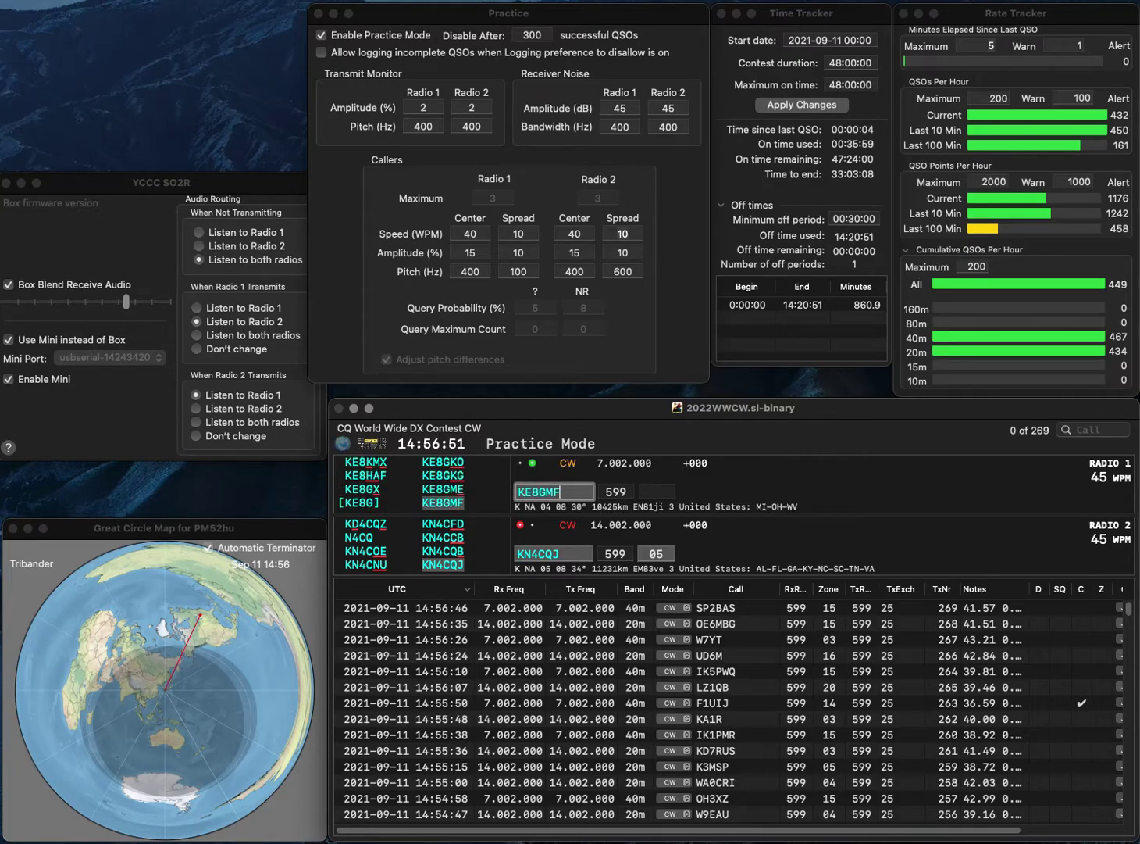
key("Return")
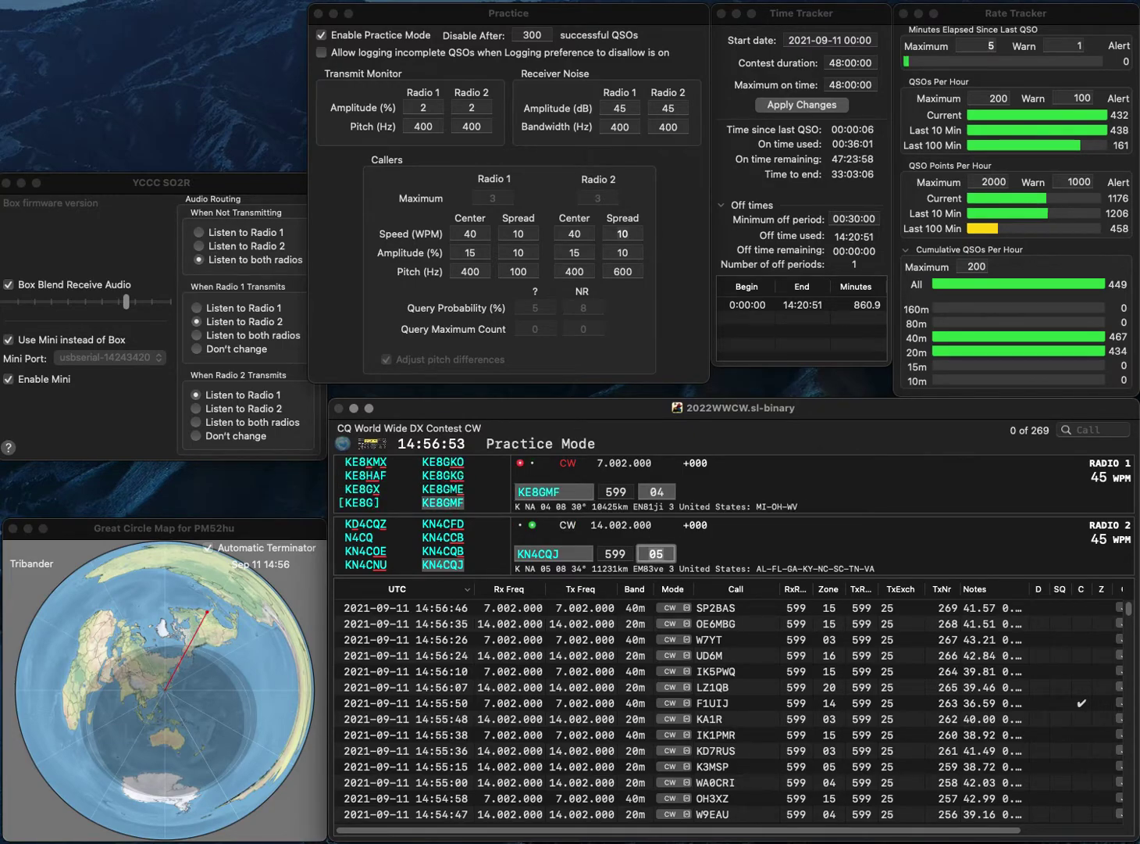
key("Return")
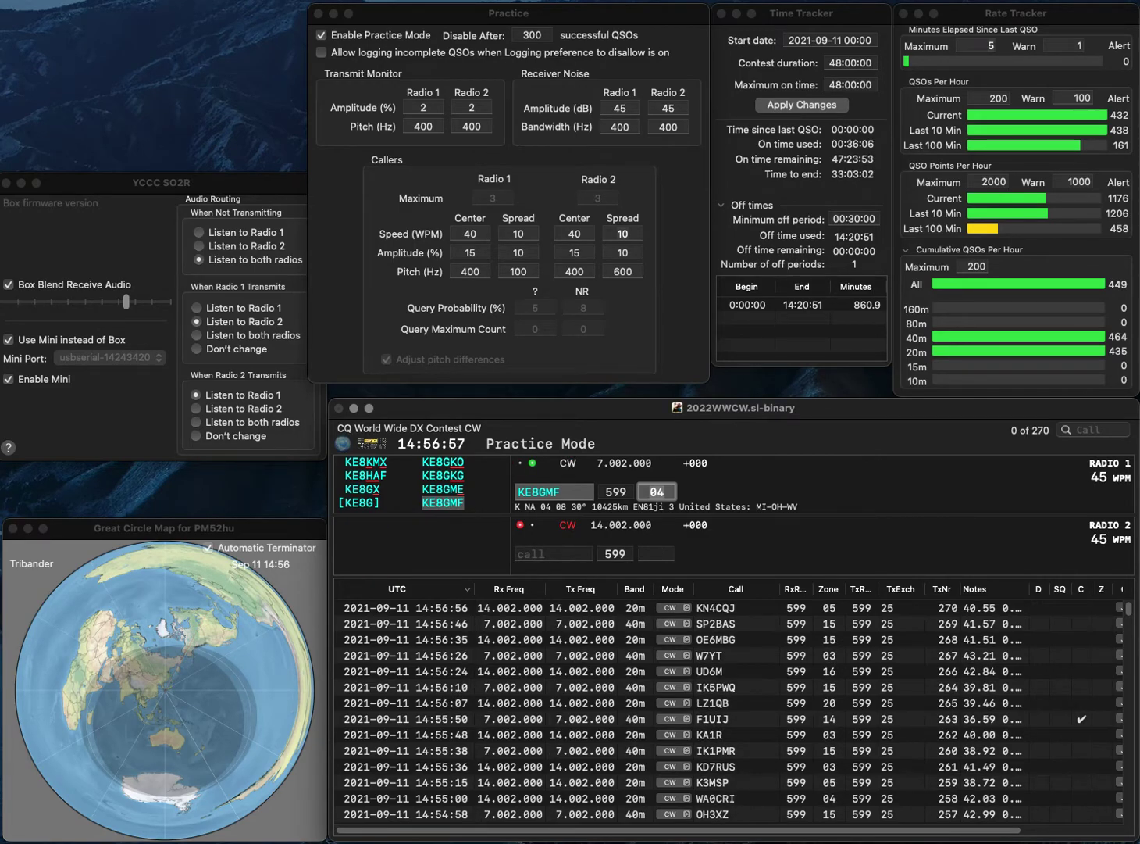
key("Return")
type("DL8OBF")
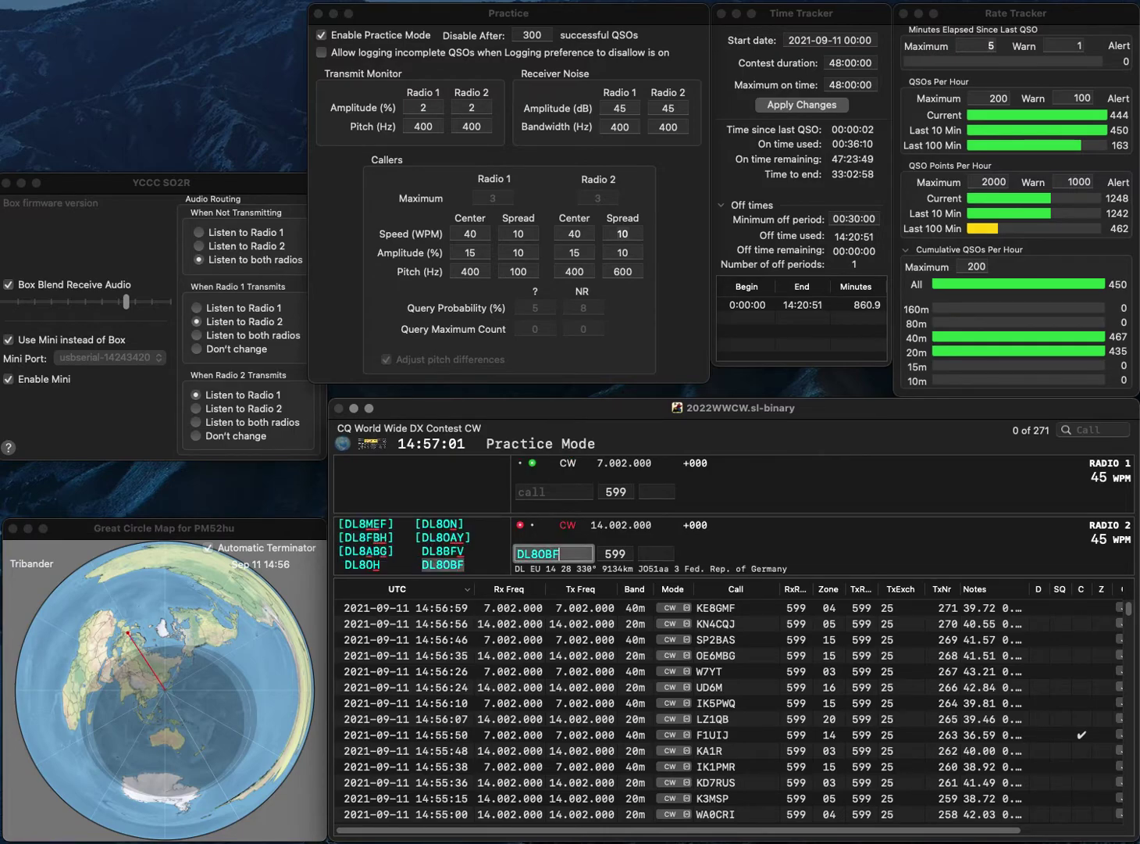
key("Return")
type("OXAN")
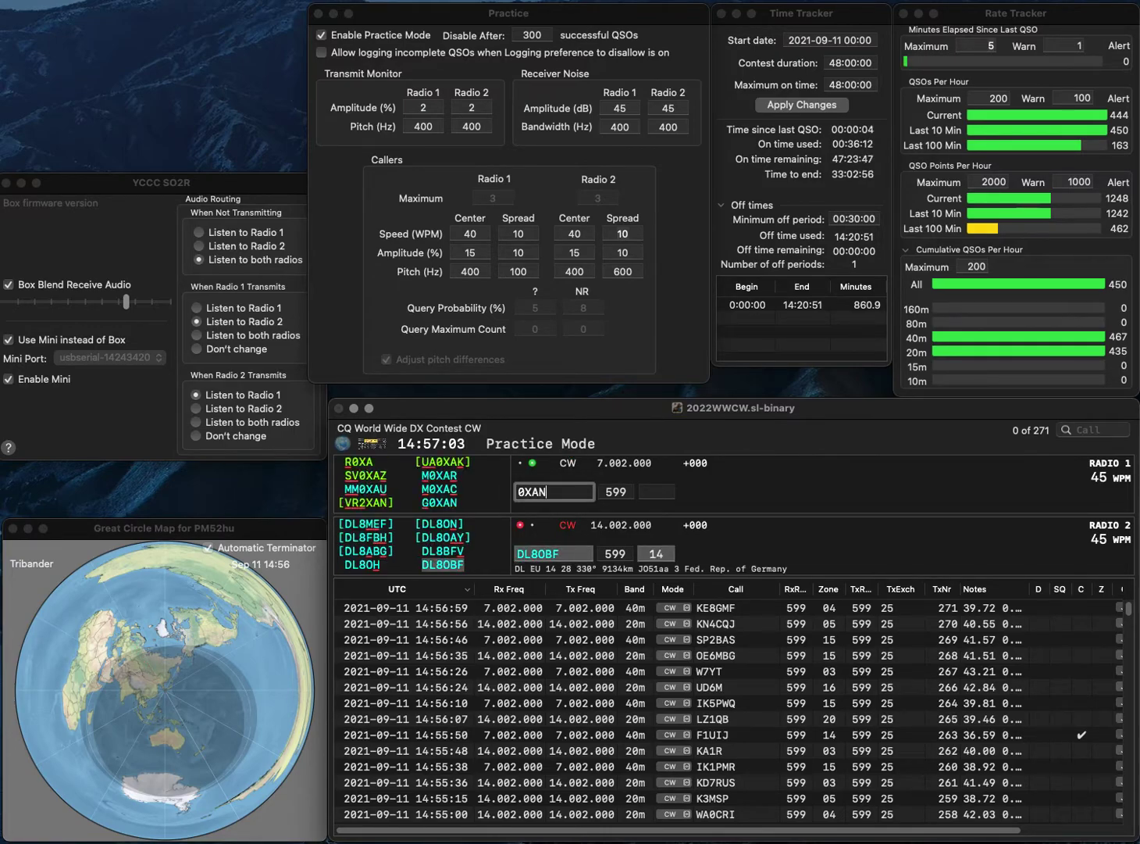
key("Up")
type("G")
key("Return")
key("Return")
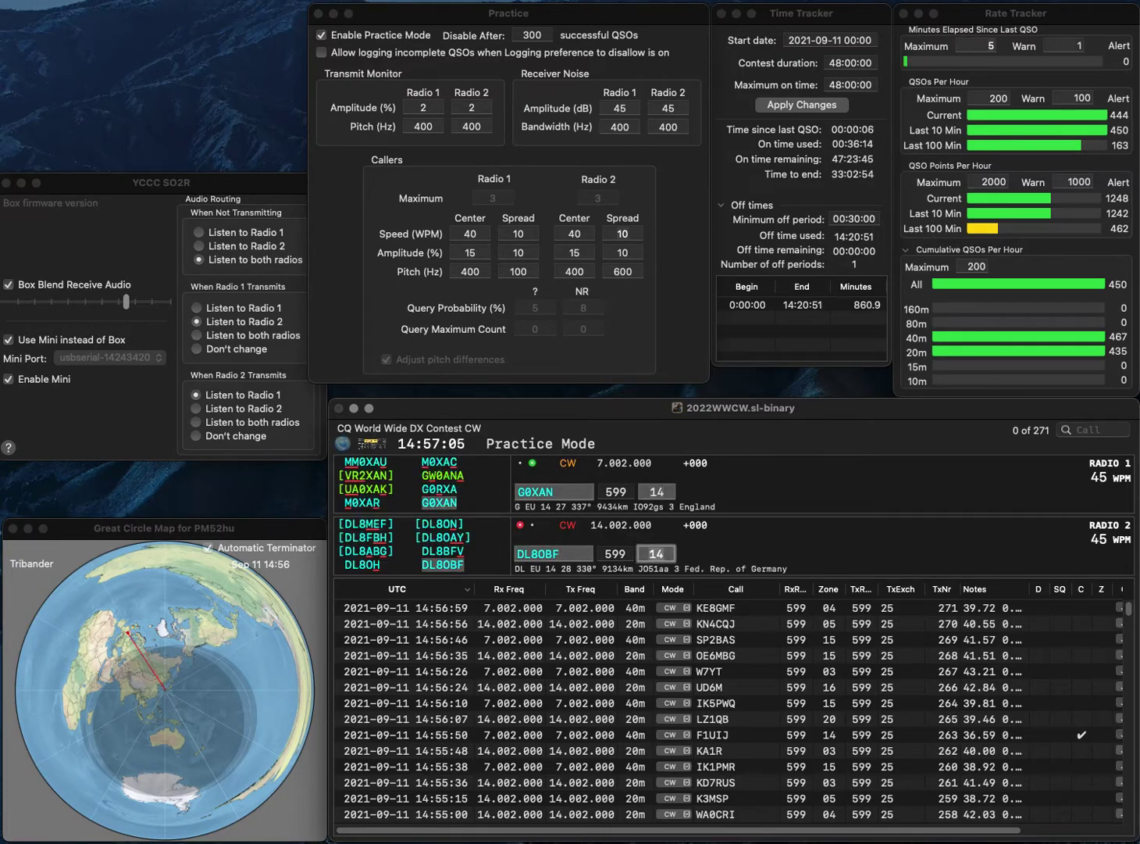
key("Return")
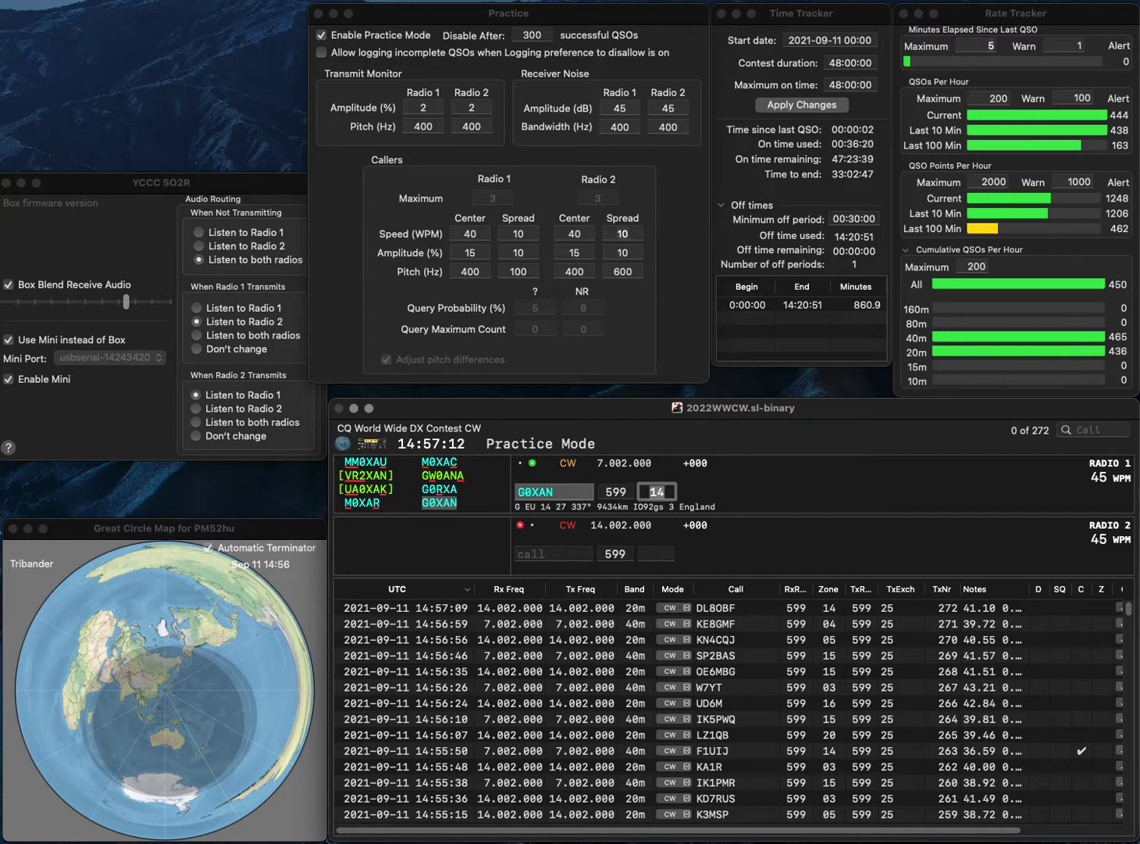
key("Return")
Answer LZ1GE on Radio 2 and KA2YBW on Radio 1
type("LZ")
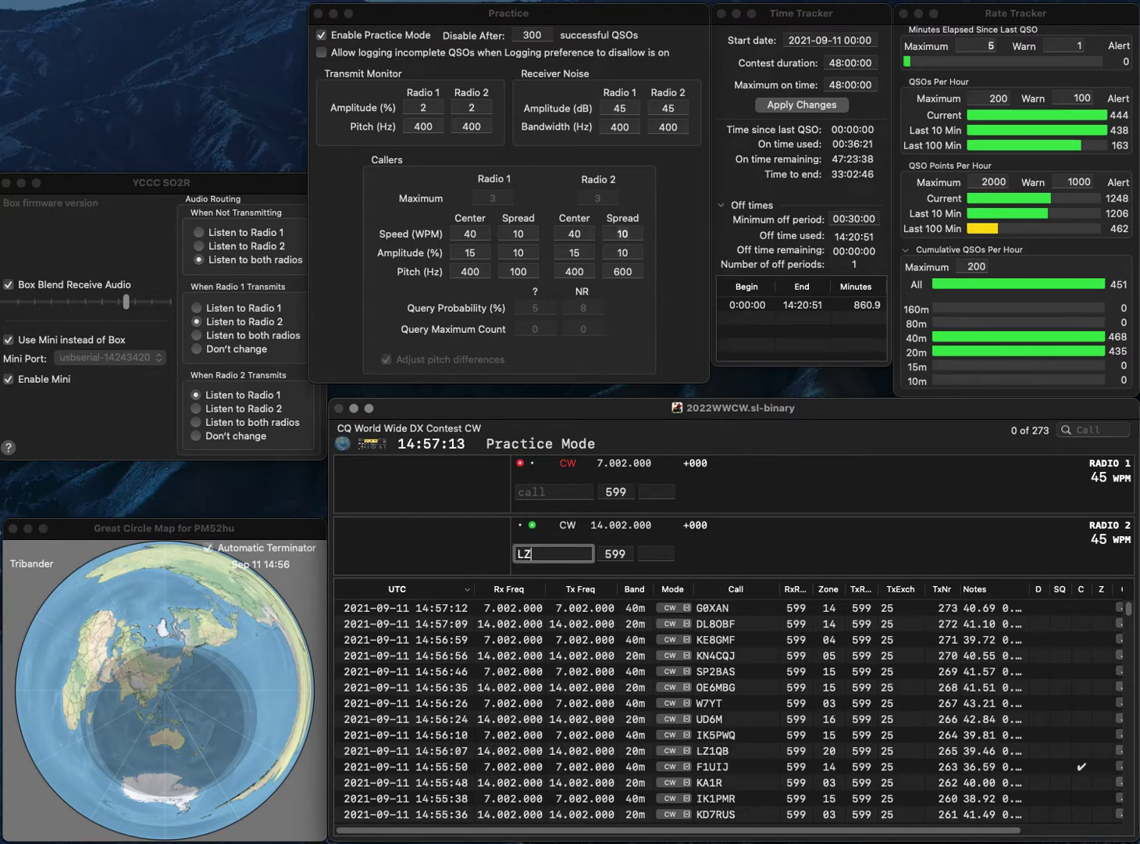
type("1GE")
key("Return")
type("KA2YBW")
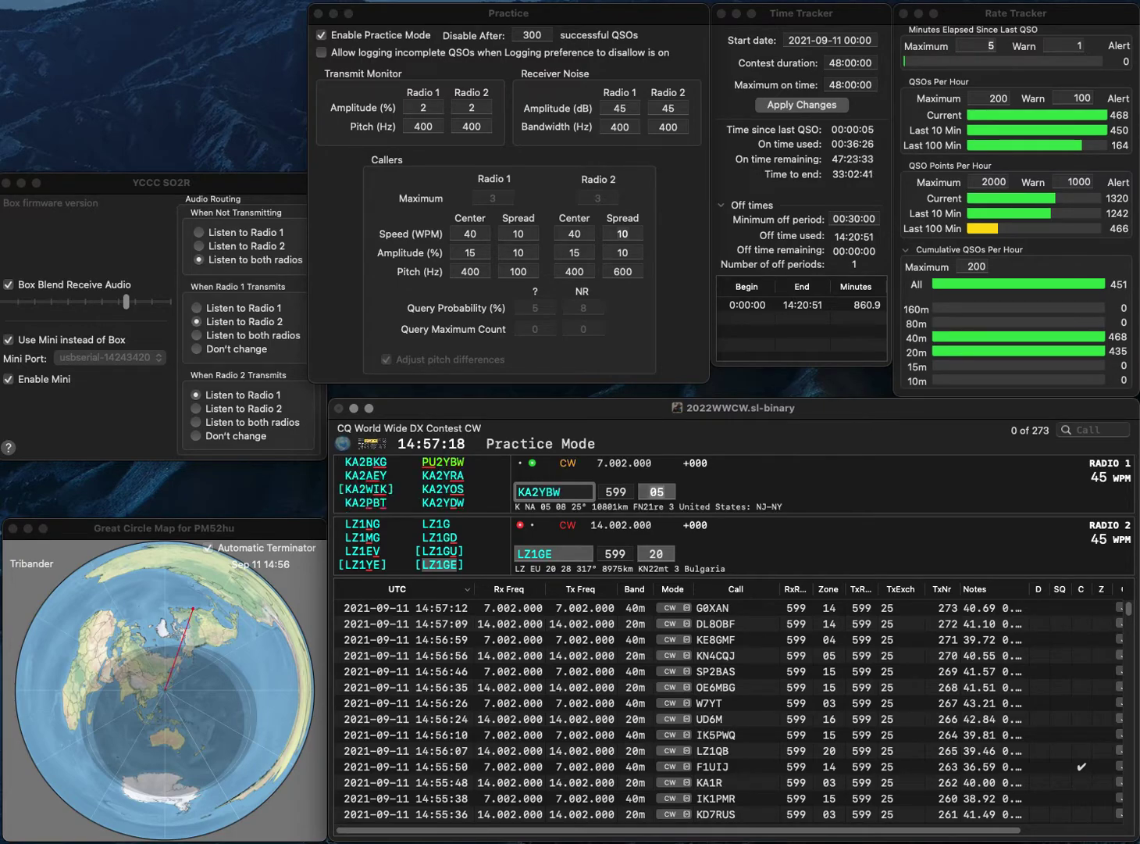
key("Return")
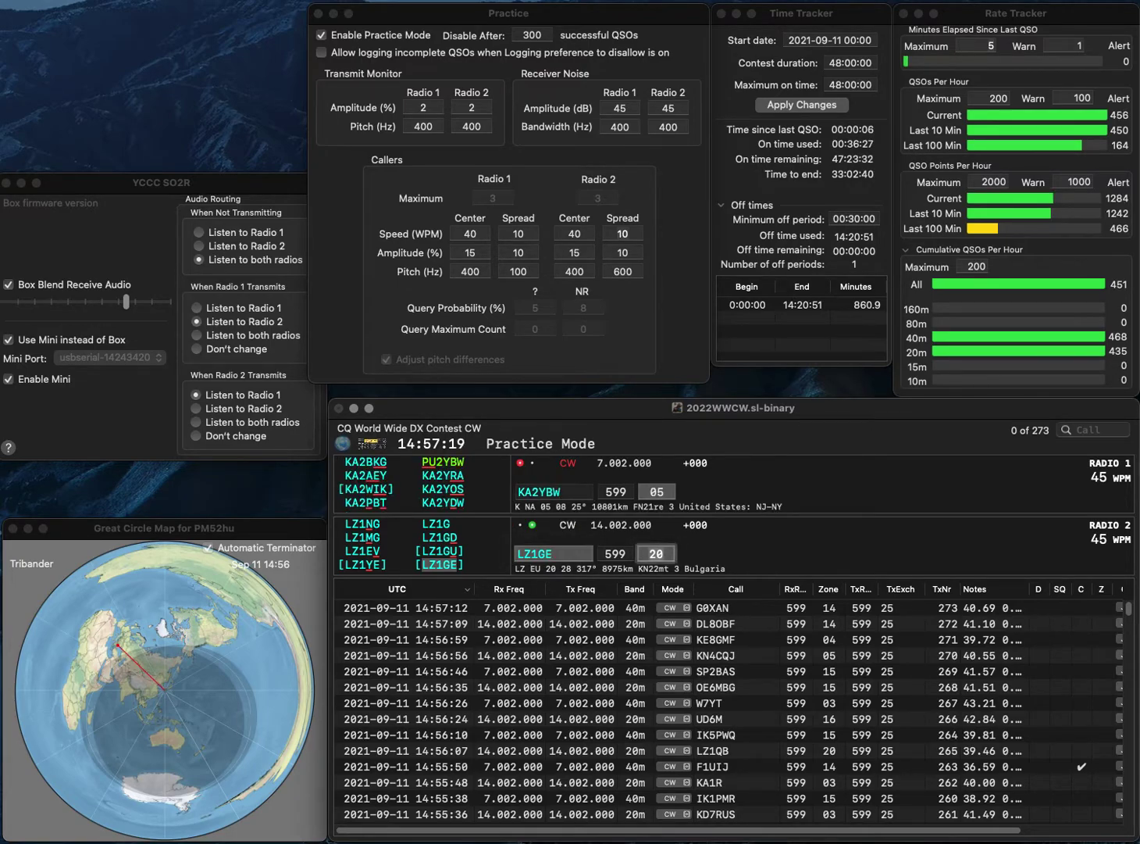
key("Up")
key("space")
key("Left")
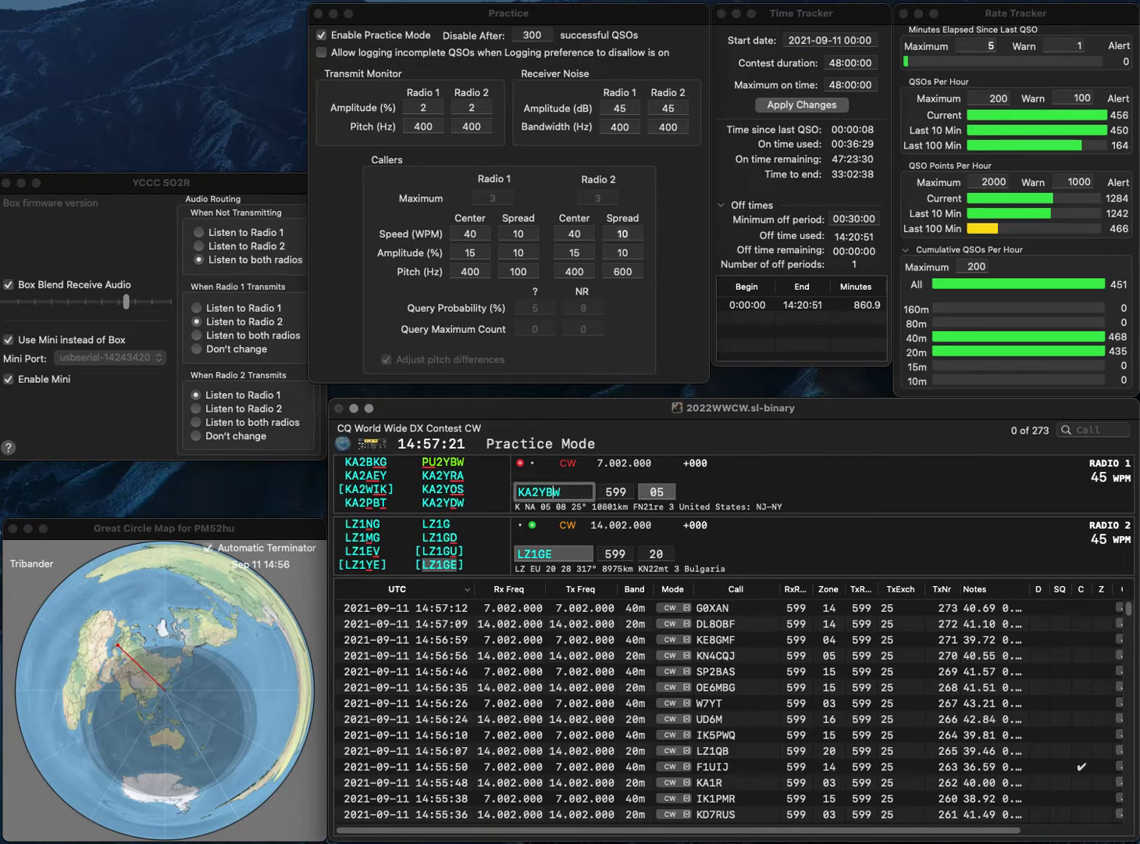
key("BackSpace")
type("D")
key("Down")
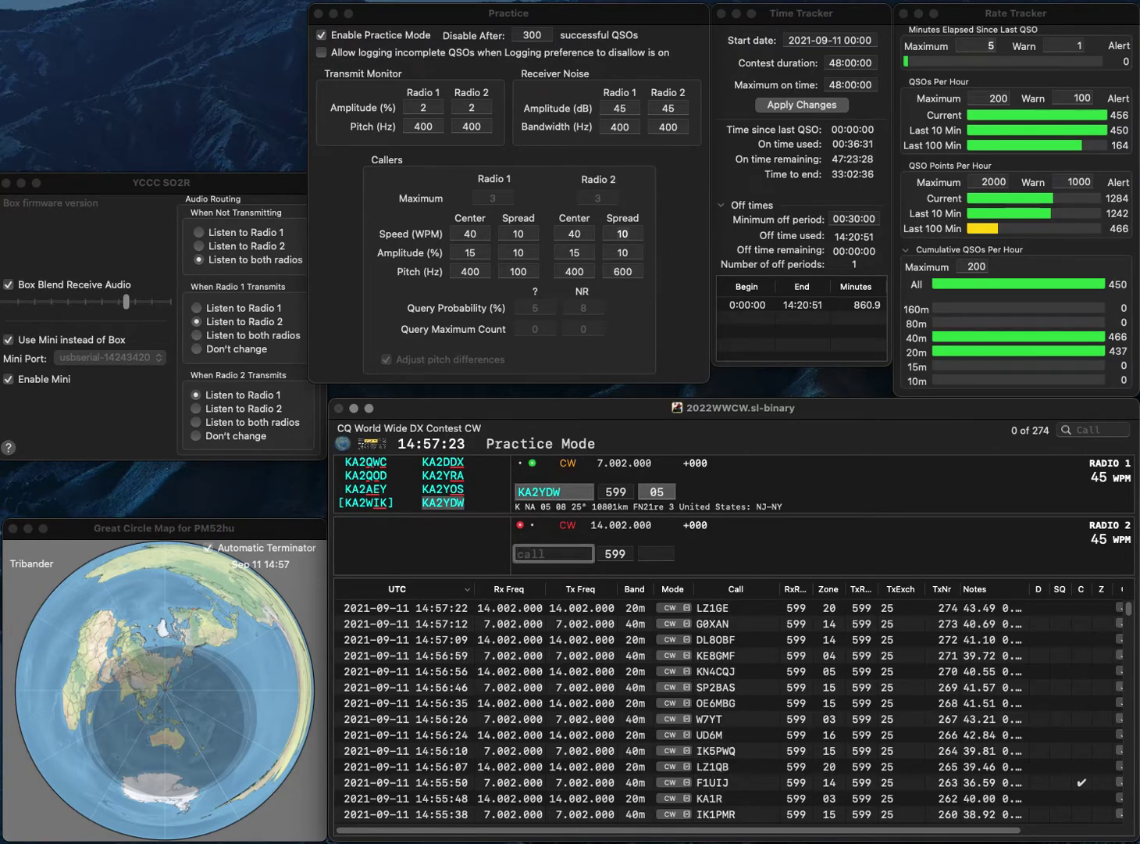
type("LZ3F")
type("M")
key("Return")
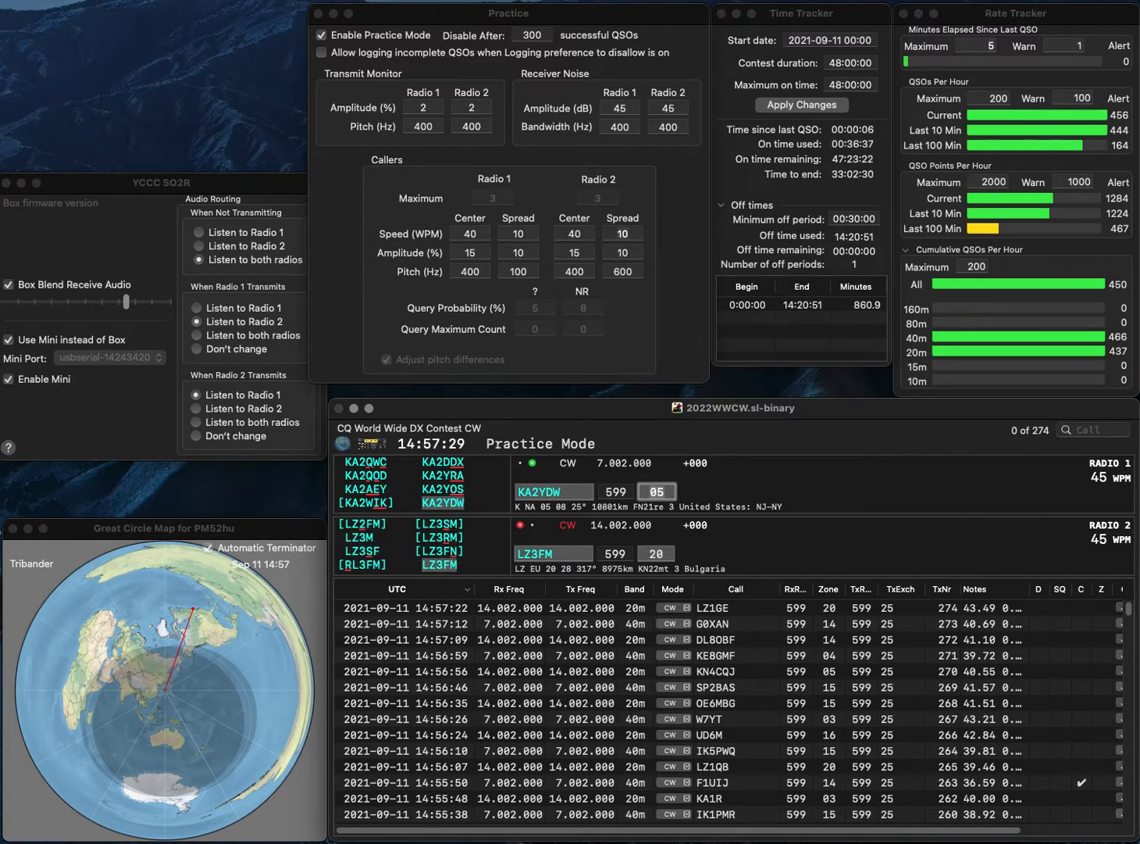
key("Return")
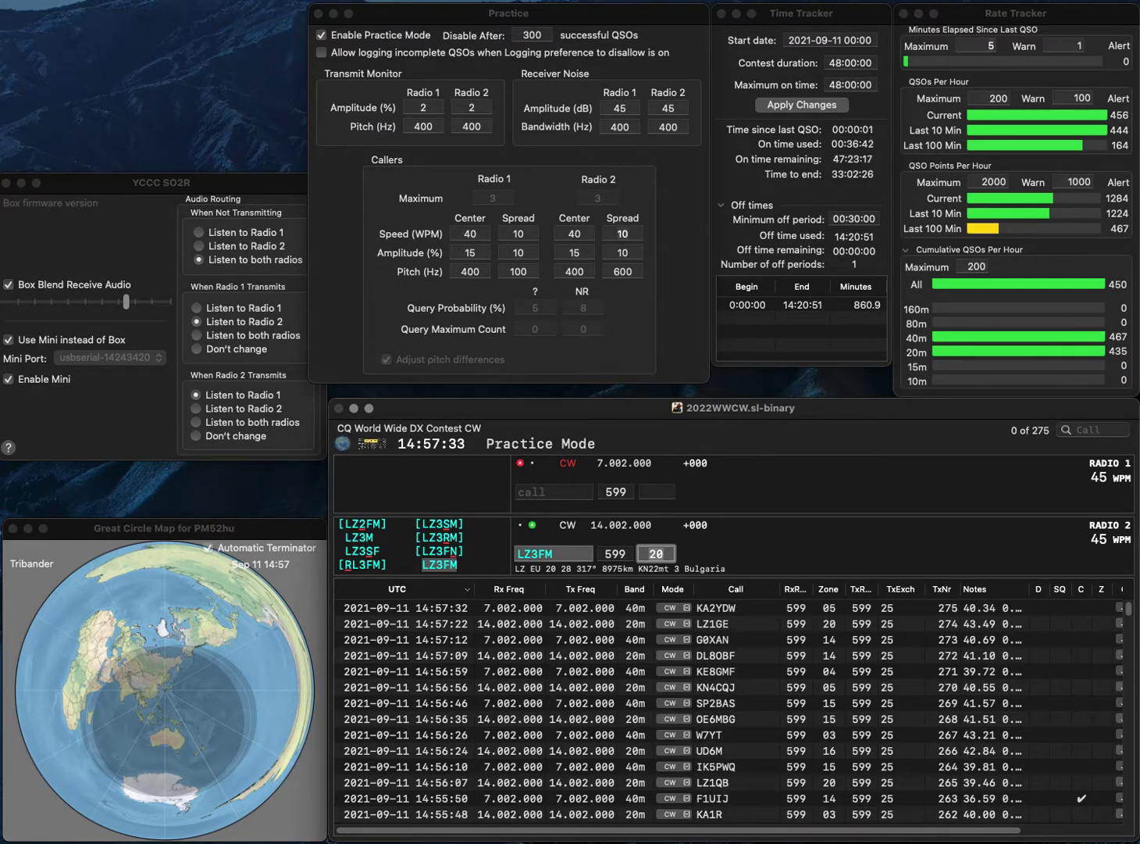
key("Return")
type("G2EZ")
key("Left")
key("Left")
key("Left")
key("BackSpace")
type("Z3")
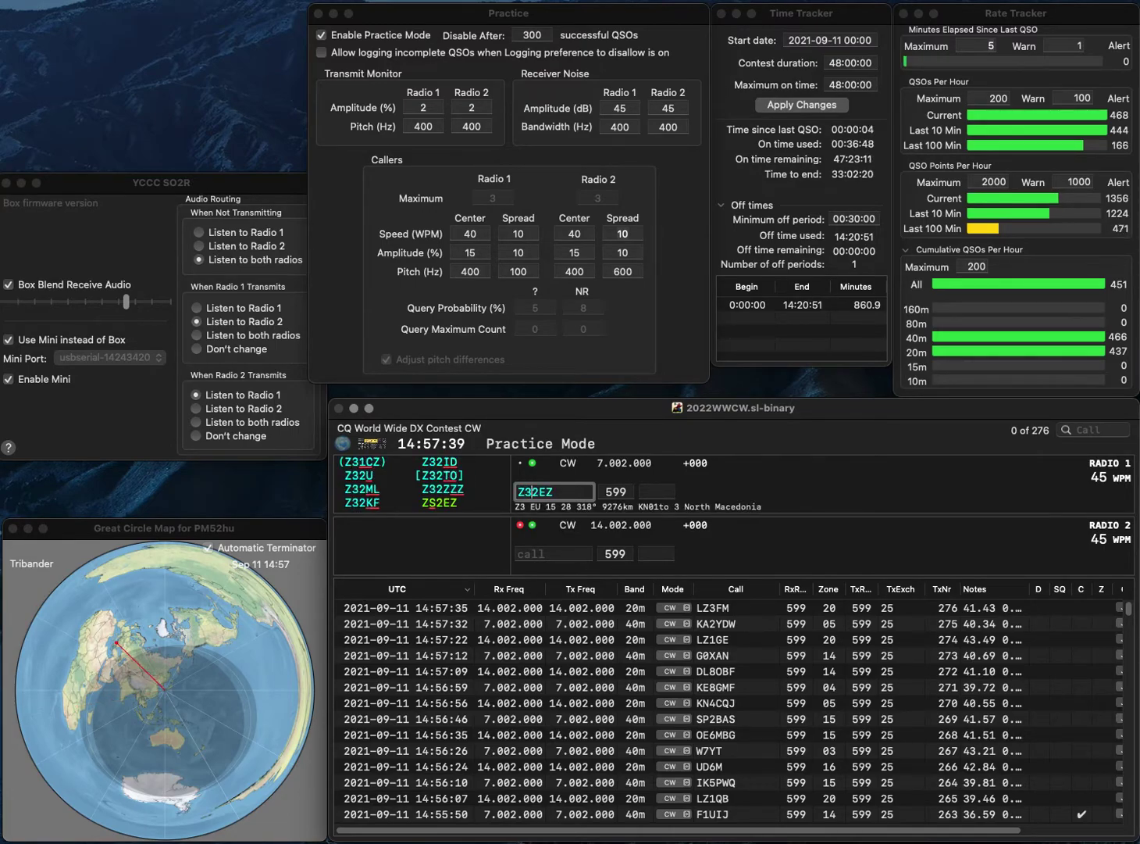
key("BackSpace")
type("S")
key("Return")
type("NI0C")
key("Return")
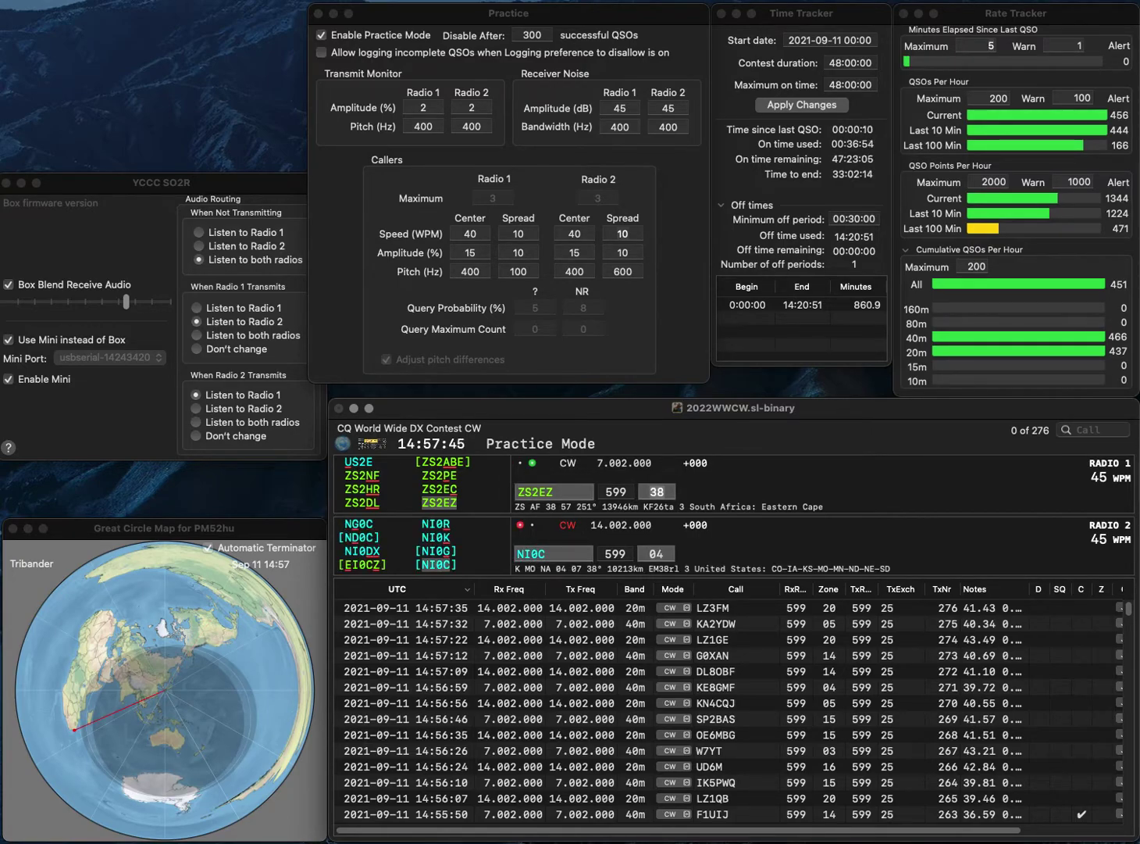
key("Return")
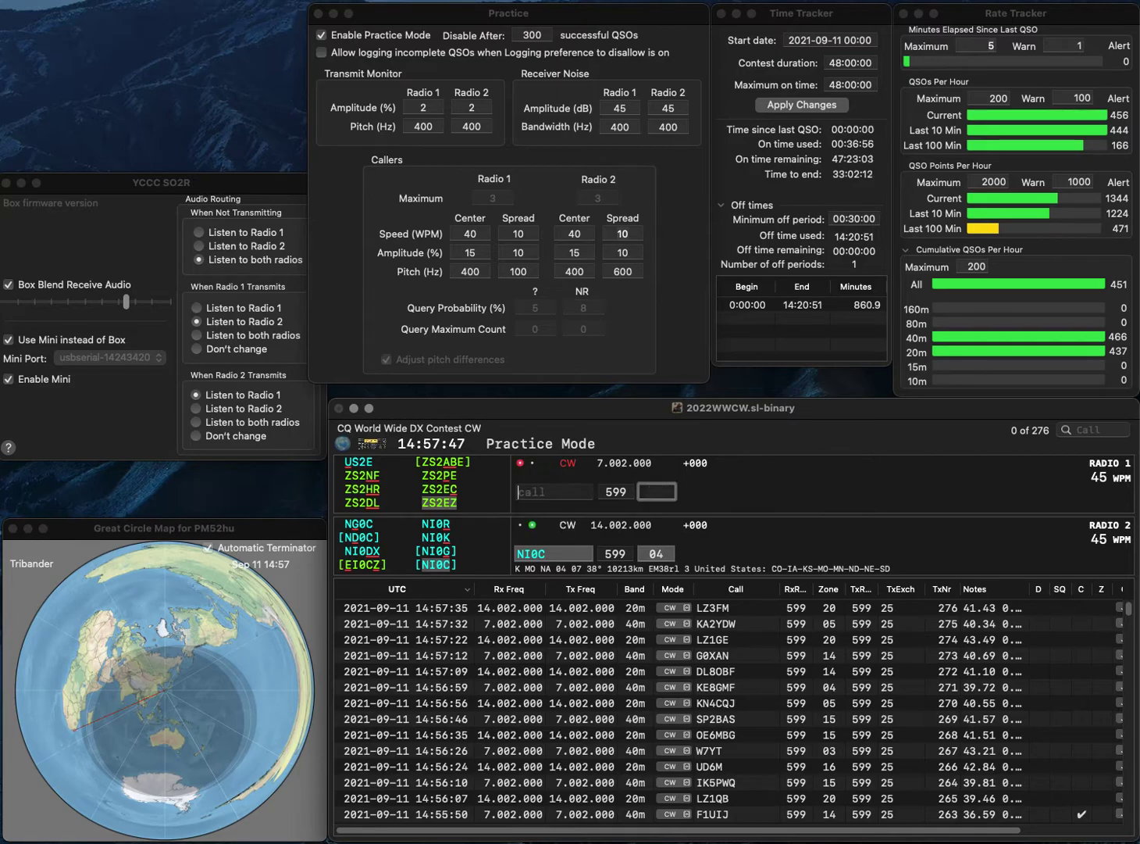
key("Return")
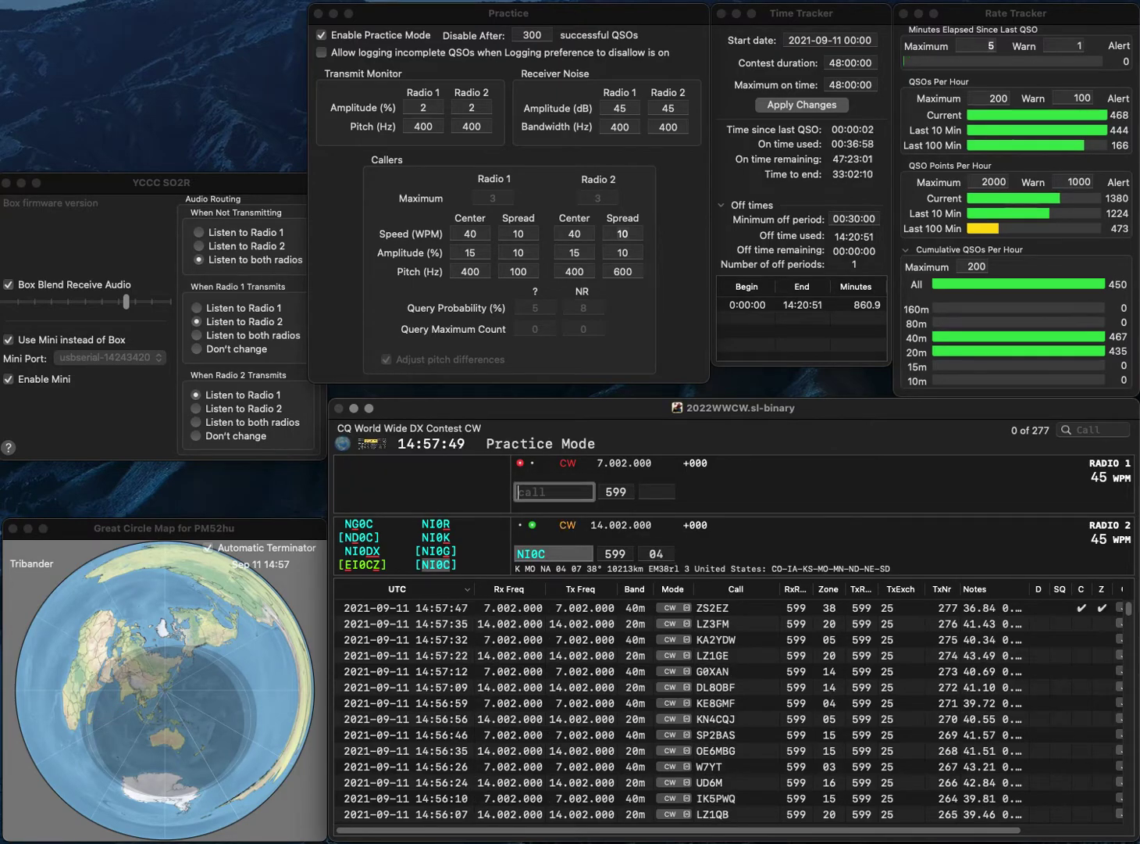
type("G")
key("BackSpace")
type("N8")
key("Return")
type("W7TJ")
key("Return")
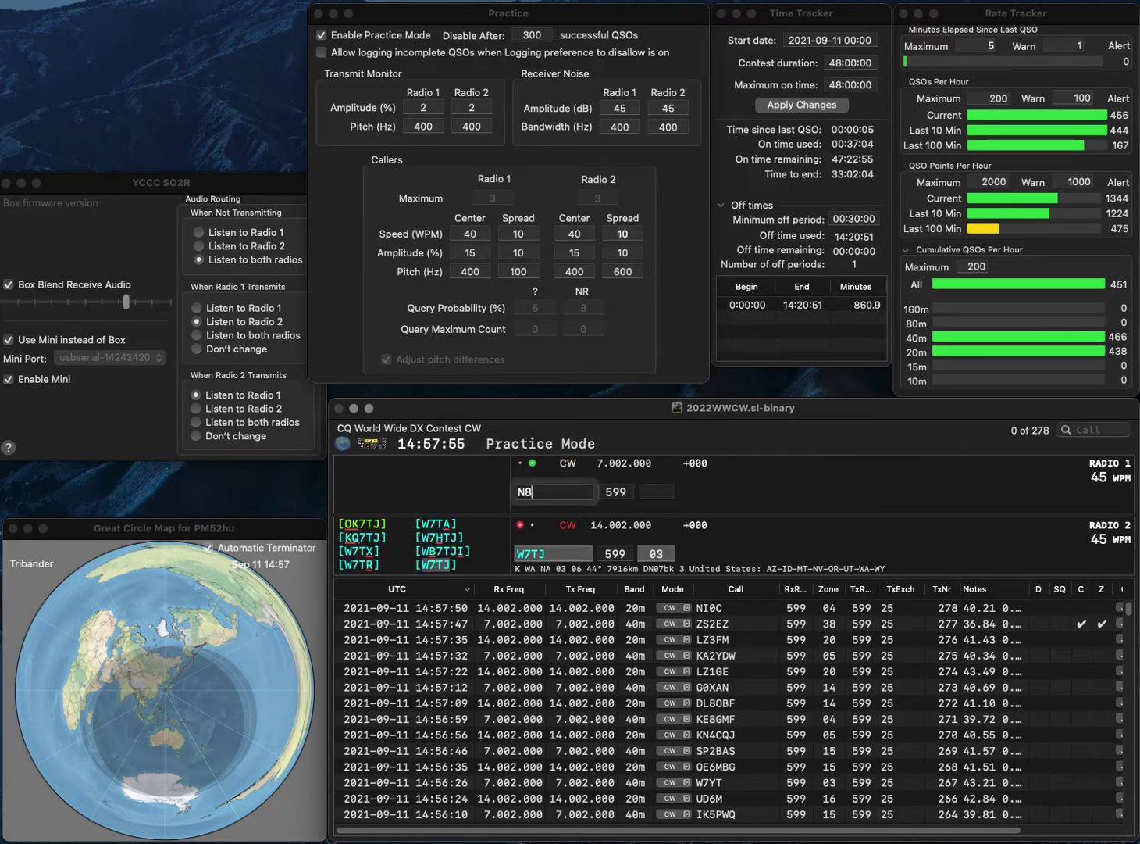
type("RA")
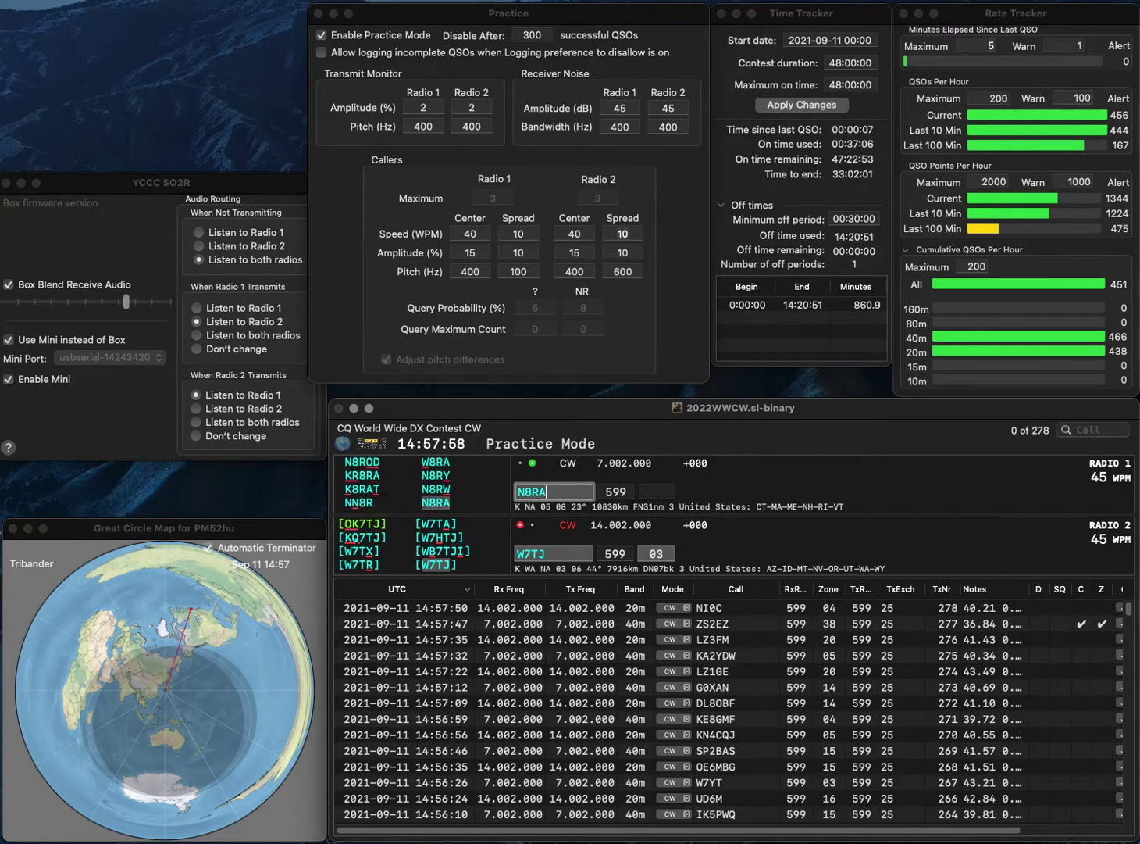
key("Return")
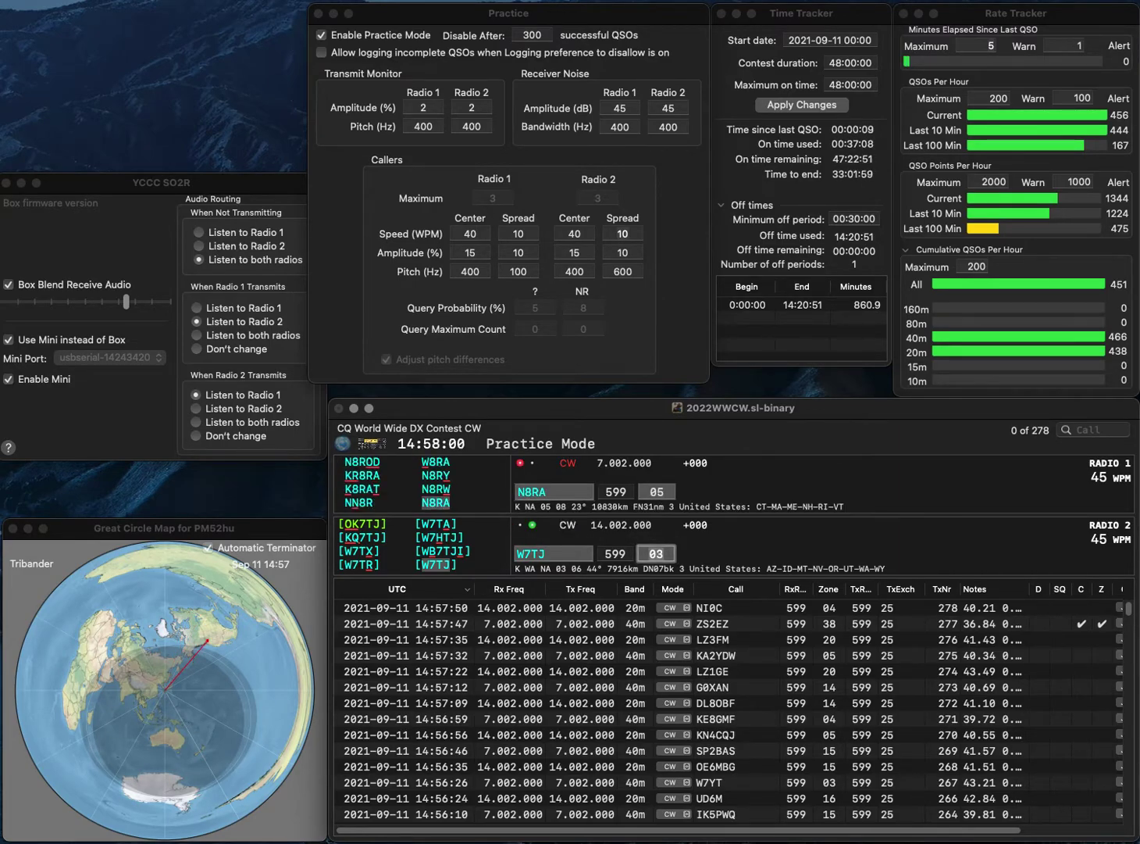
key("Return")
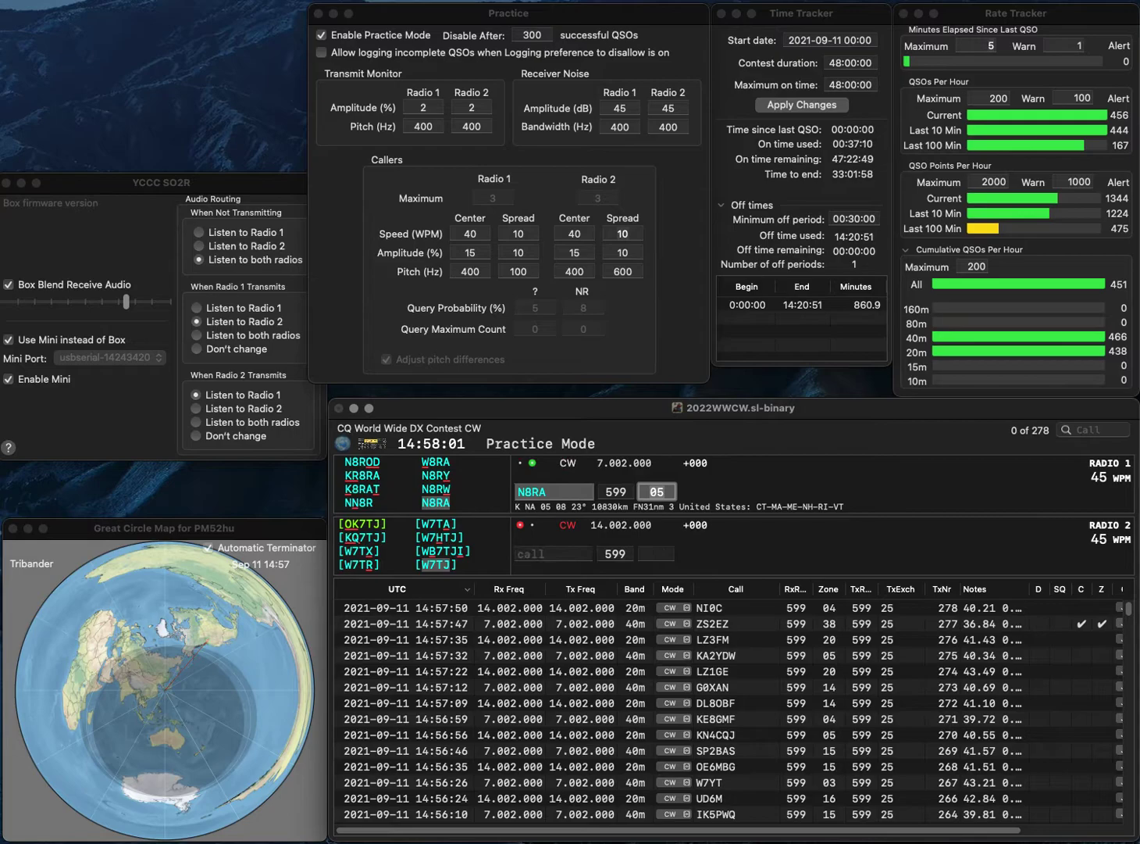
key("Return")
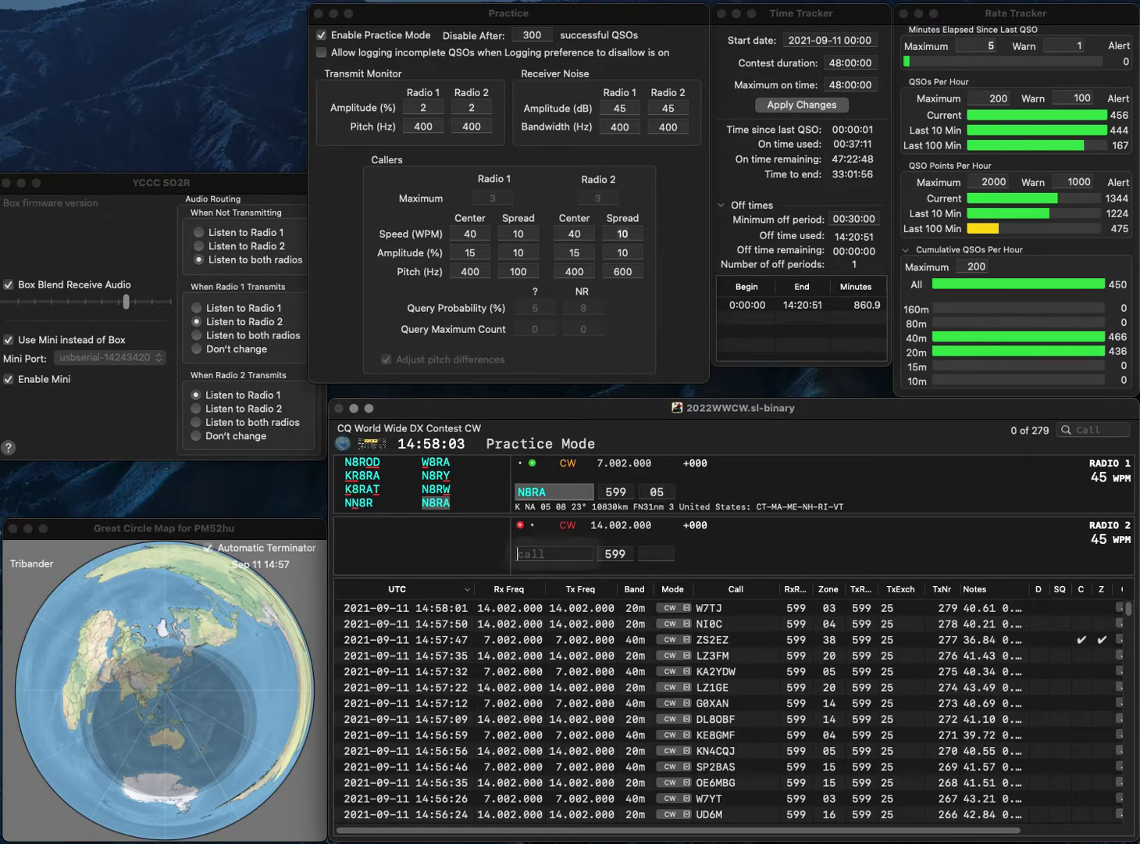
Answer KJ6TSX on Radio 2 and WK4K on Radio 1, and log both contacts
type("KJ")
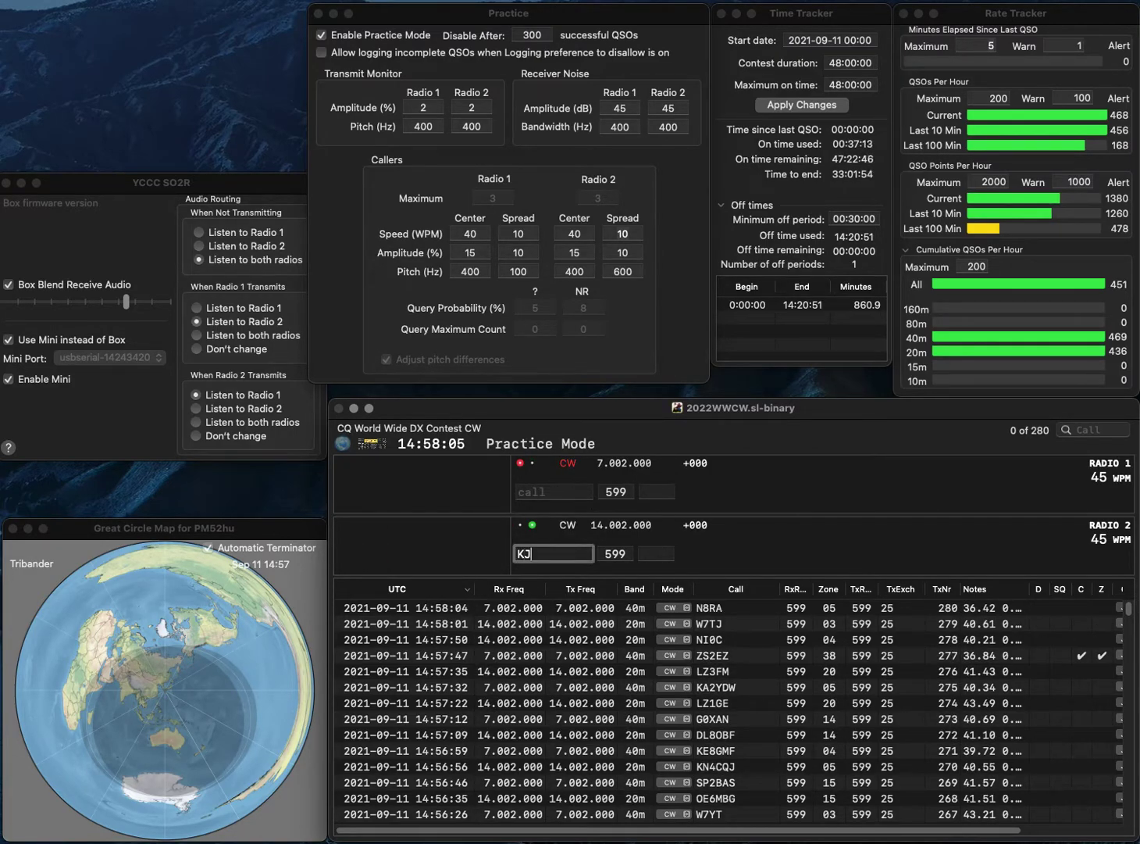
type("6TSX")
key("Return")
type("WK4K")
key("Return")
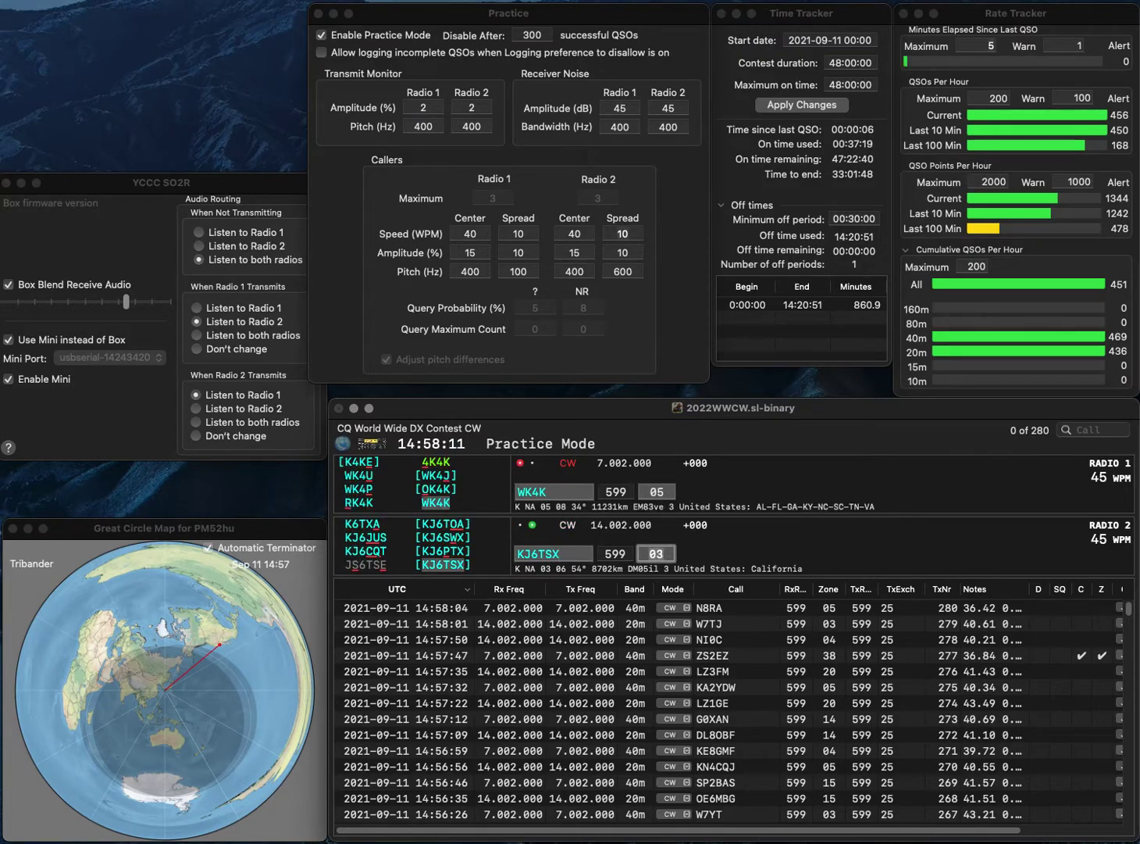
key("Return")
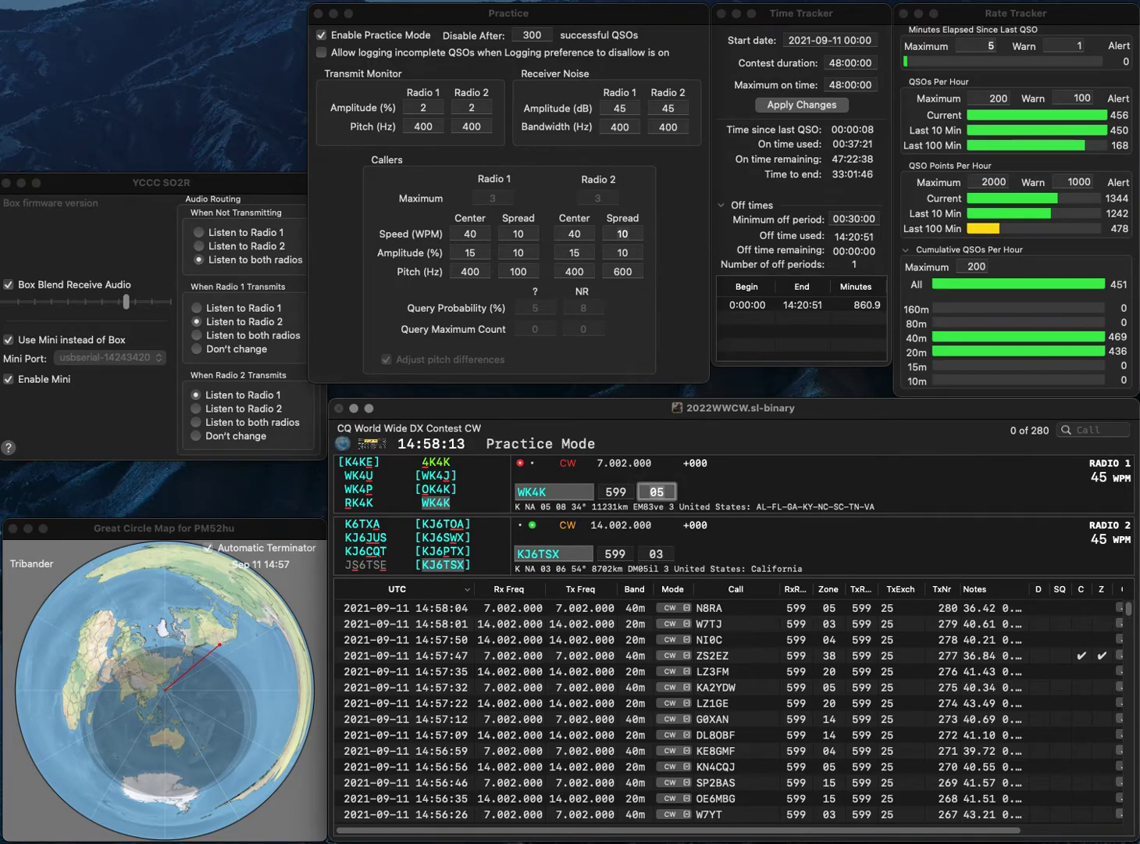
key("Return")
type("K")
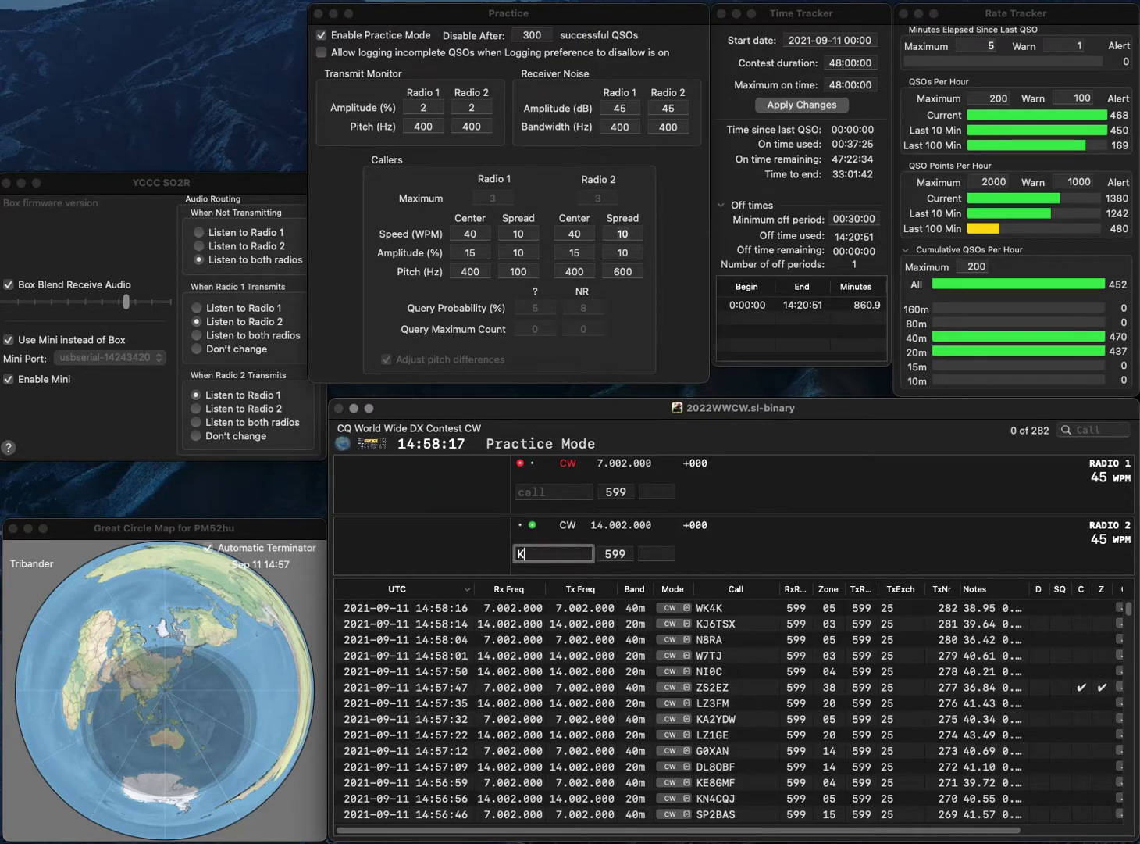
type("3TM")
key("Return")
type("KK6GRC")
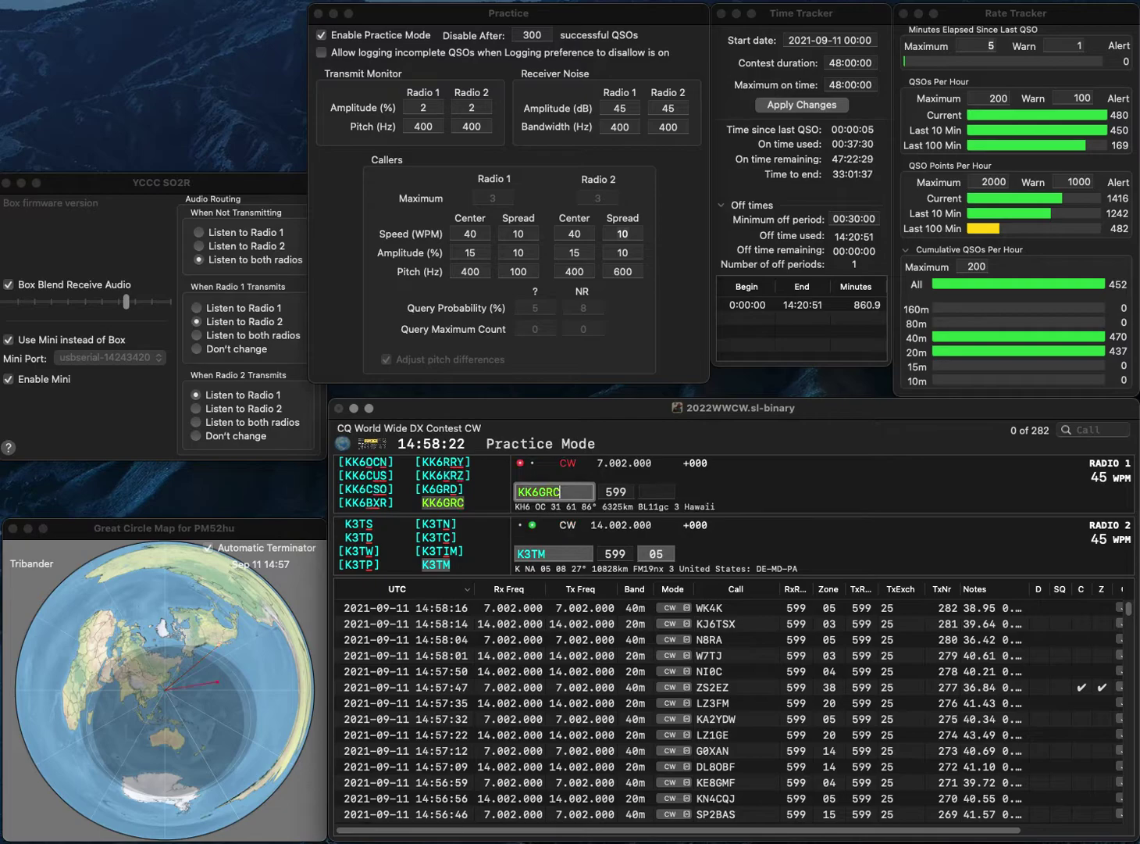
key("Return")
key("Return")
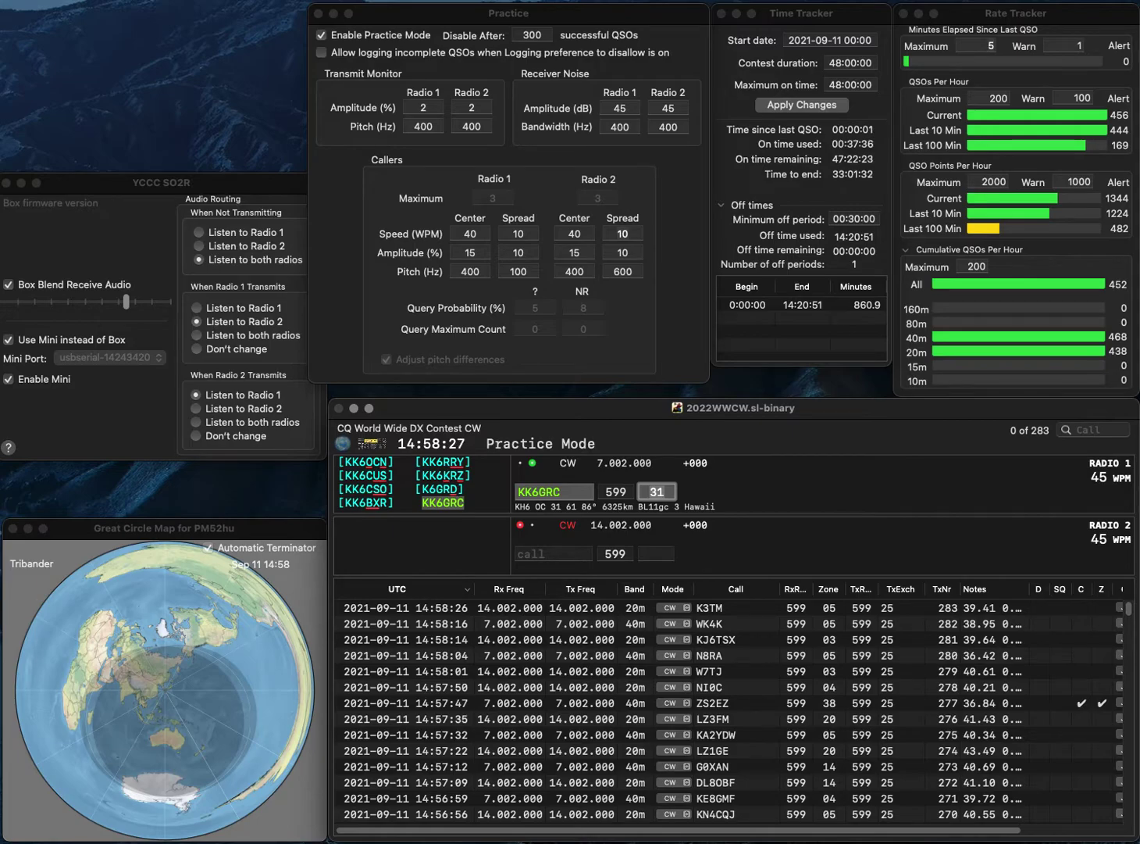
key("Return")
Answer VA2RIO on Radio 2 and TA3MB on Radio 1, and log the VA2RIO contact
type("VA2RIO")
key("Return")
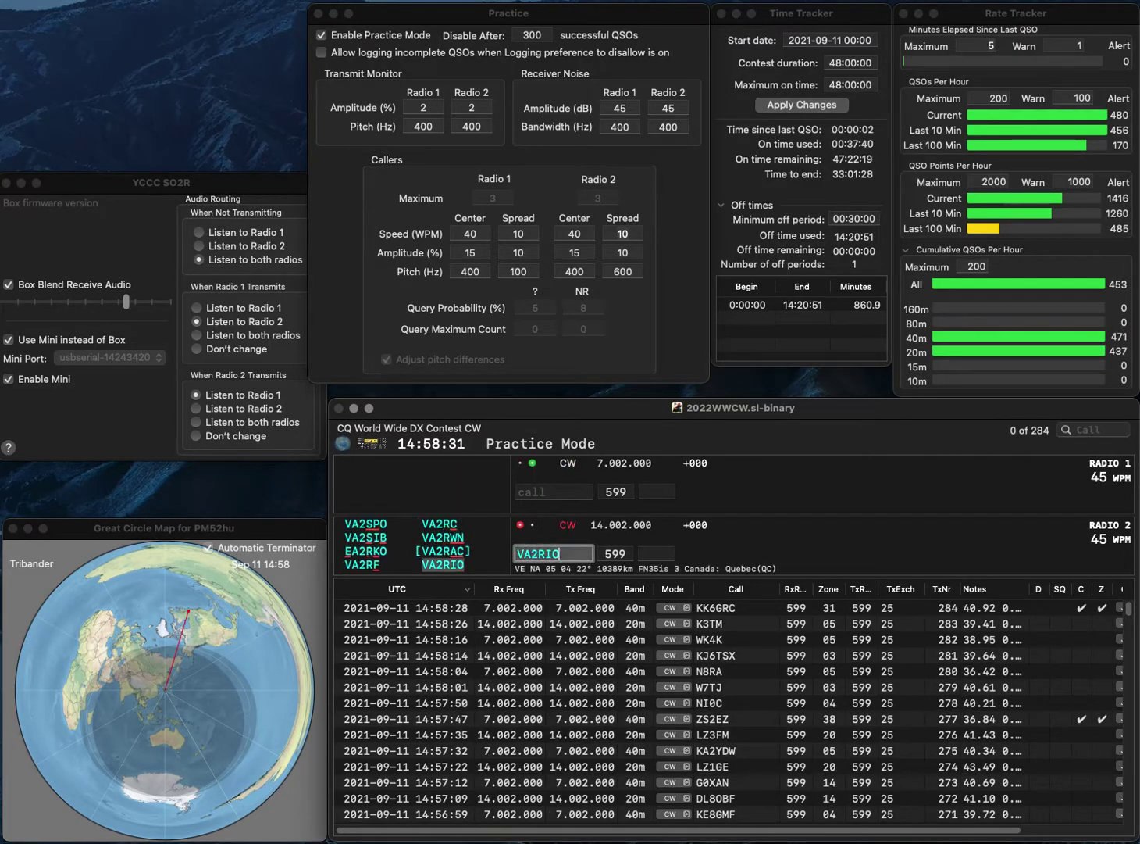
type("TA3MB")
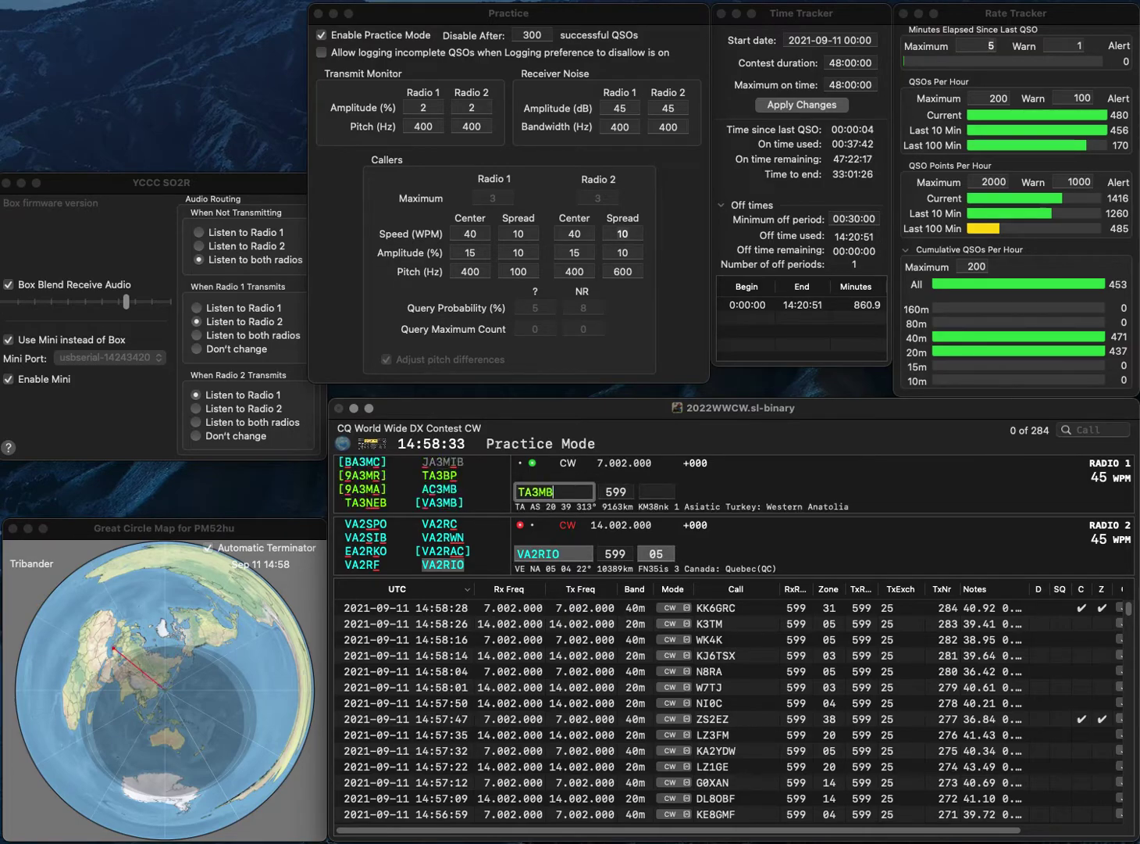
key("Return")
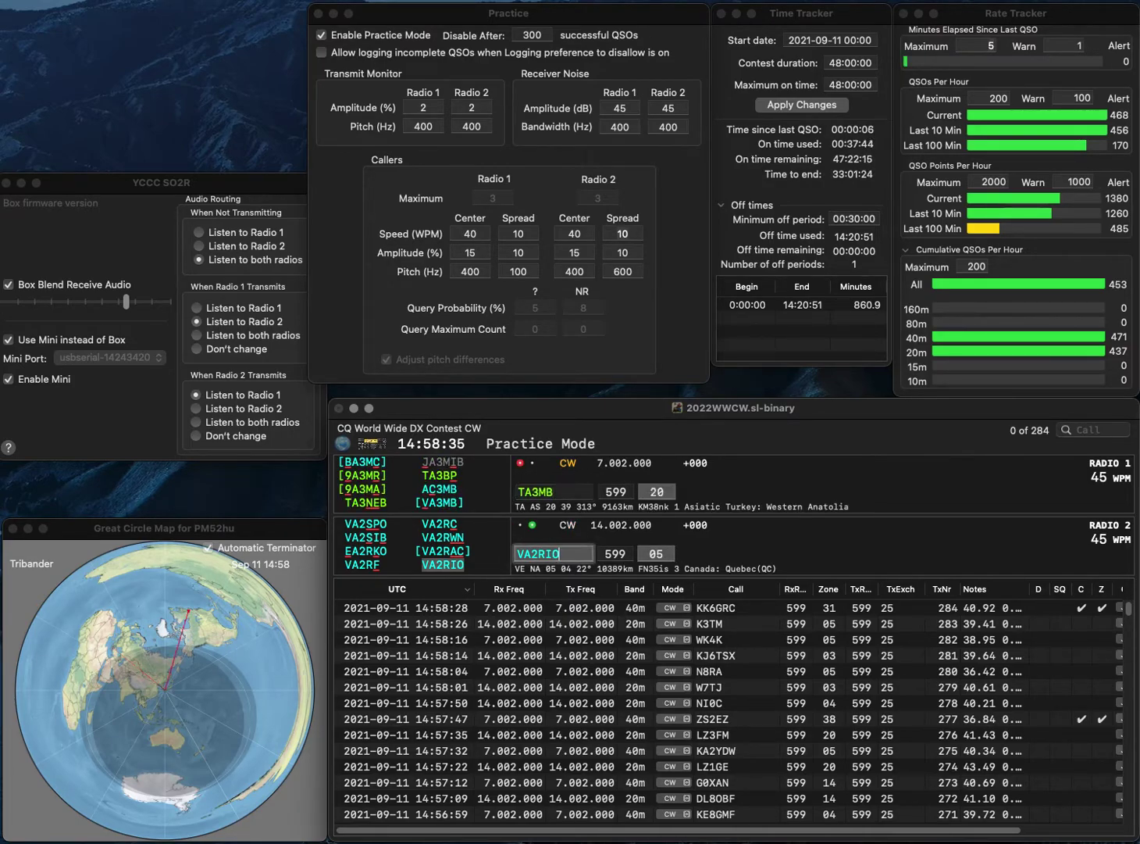
key("Return")
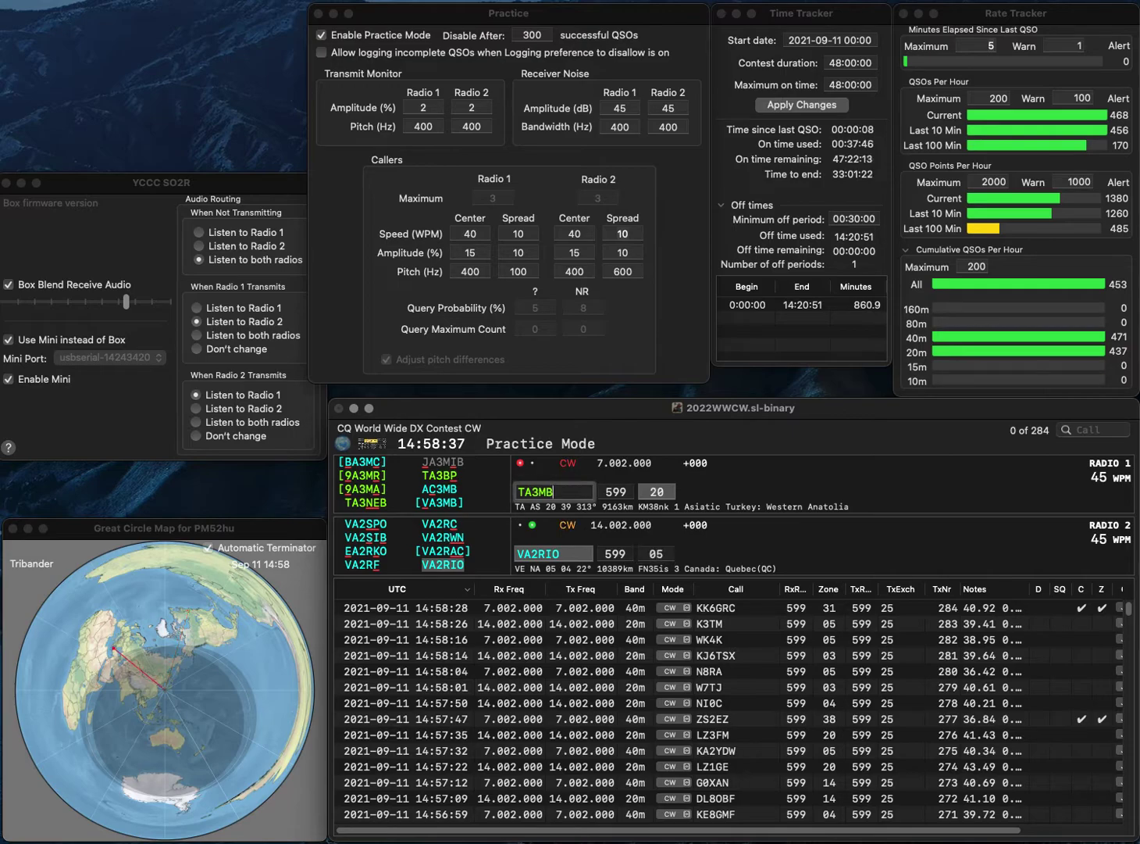
Correct the Radio 1 call's prefix and digit so it reads AA4MB, and answer the station
key("Left")
key("Left")
key("BackSpace")
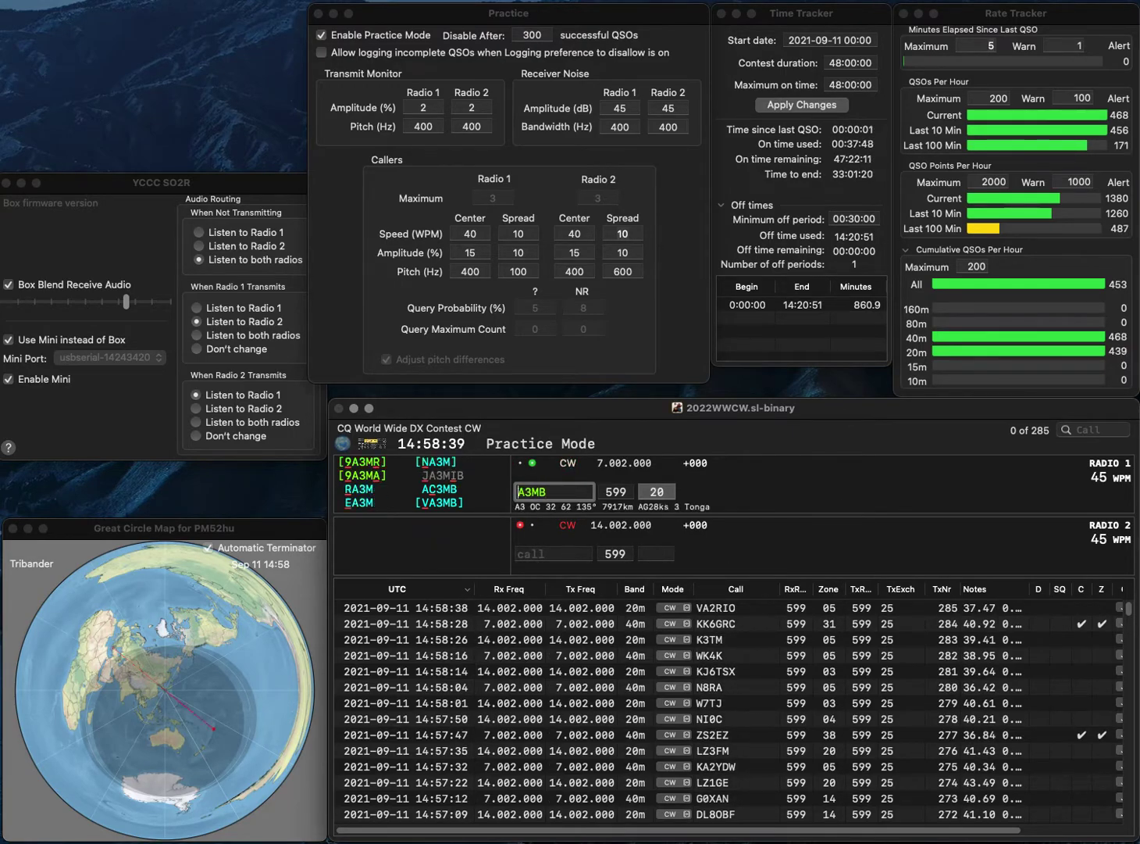
type("A")
key("Right")
key("Right")
key("BackSpace")
type("4")
key("Return")
type("WX/9N")
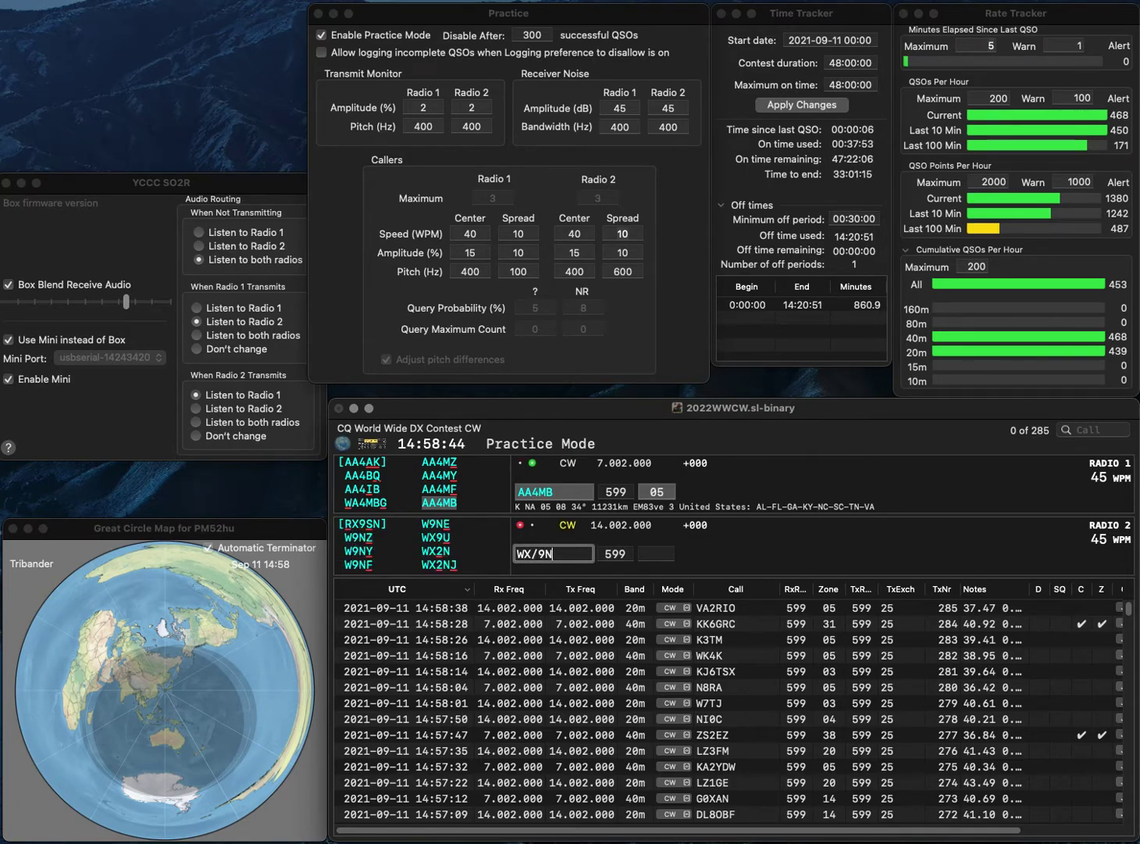
key("Return")
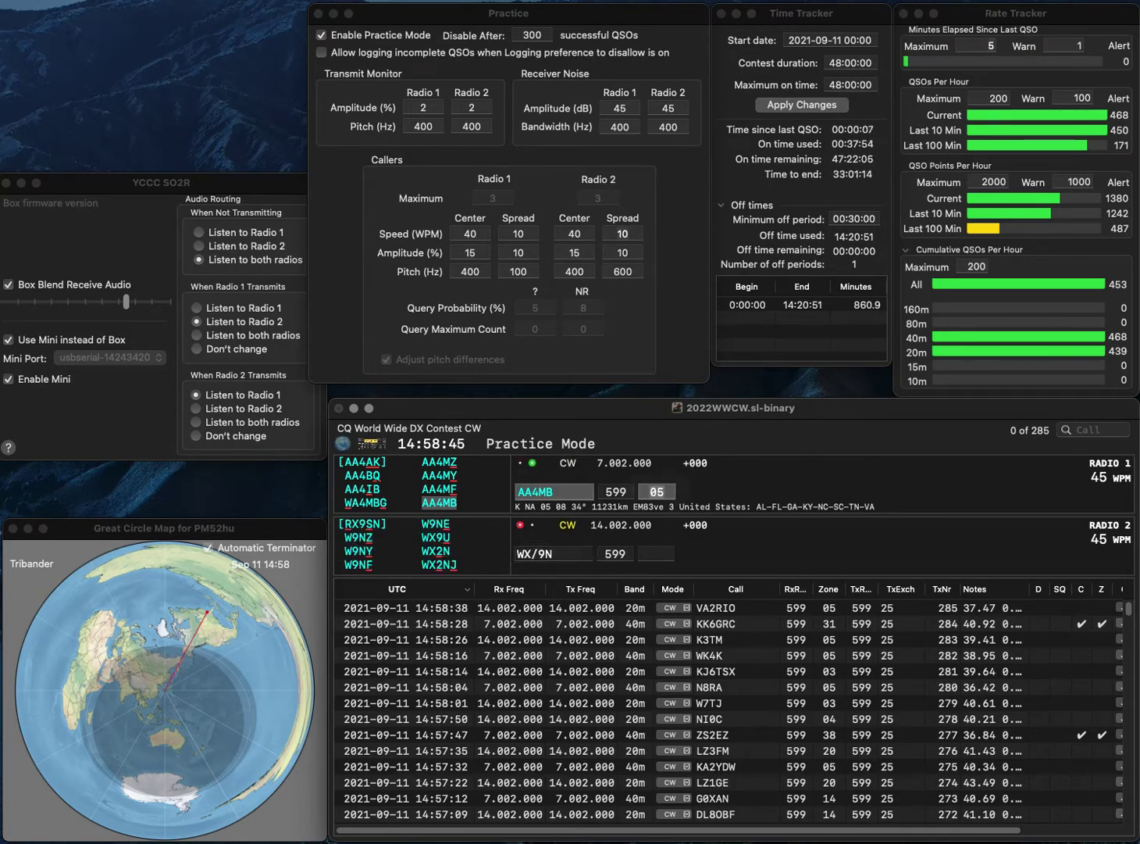
key("Return")
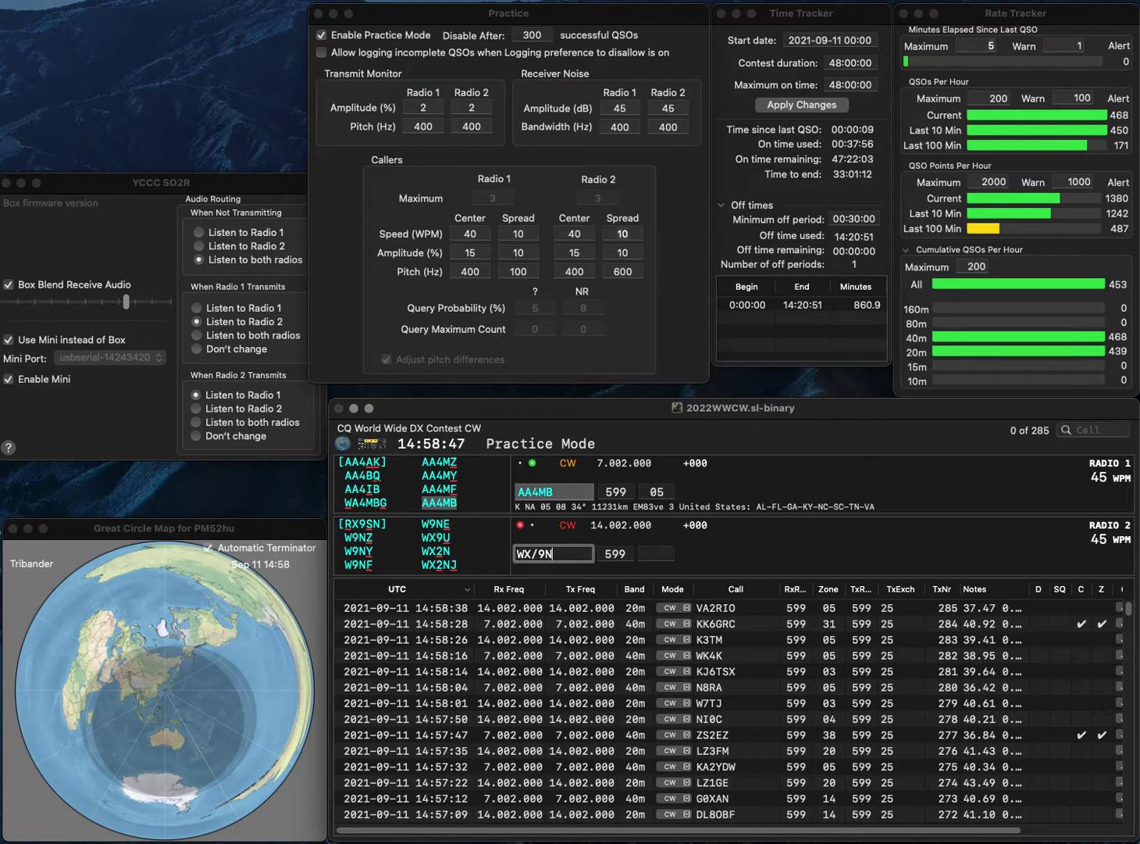
key("Escape")
type("PJ5/")
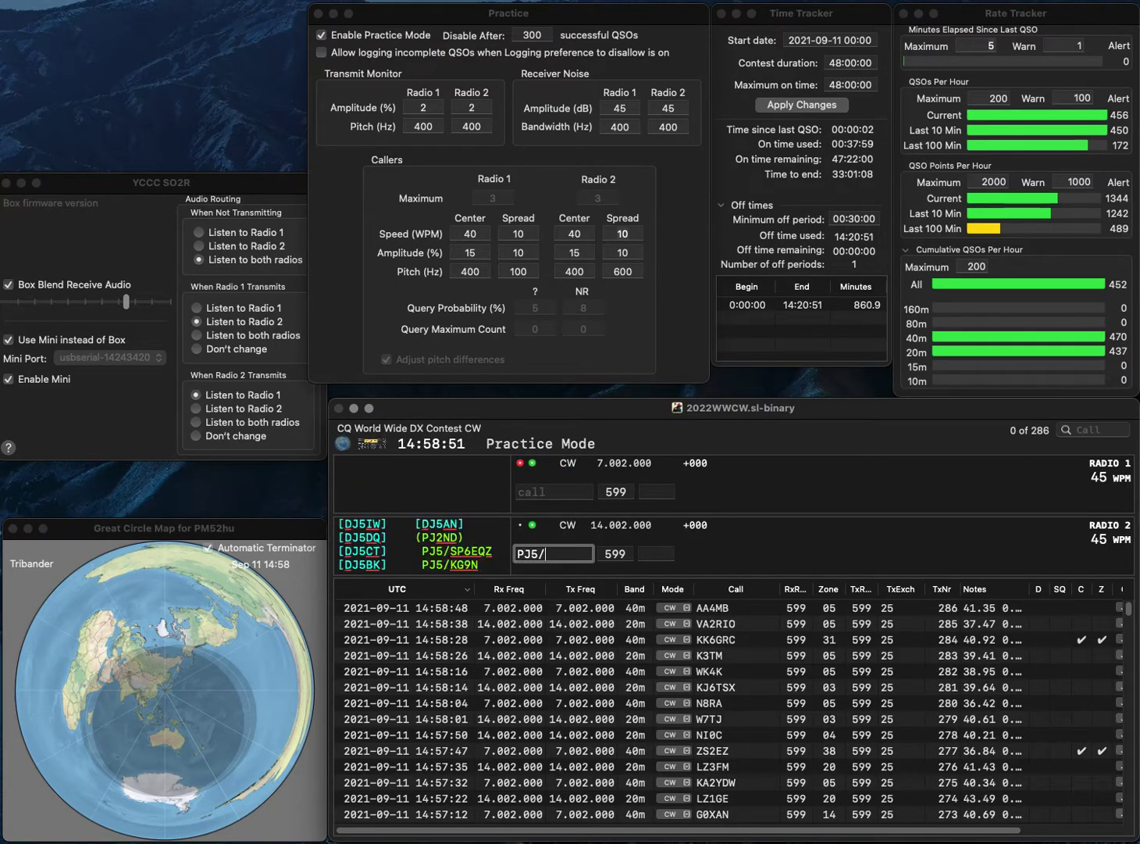
type("KG9N")
key("Return")
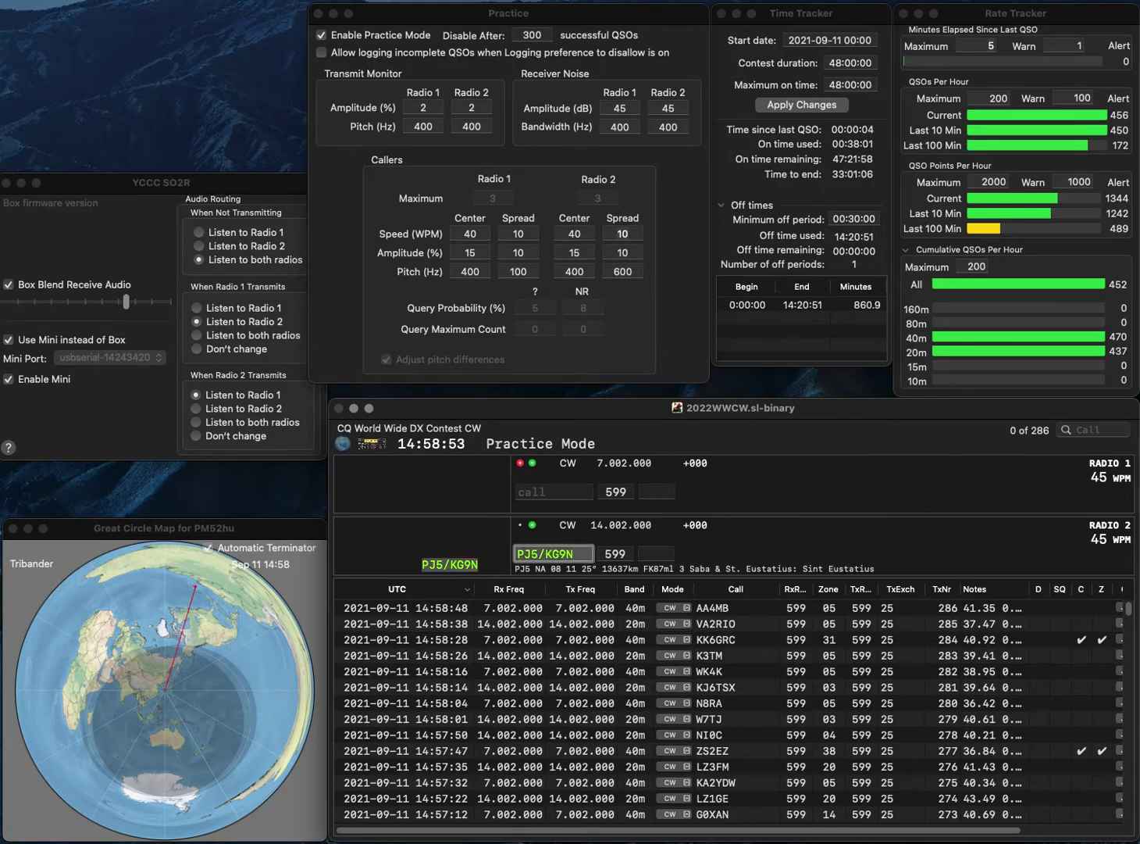
type("UR6QV")
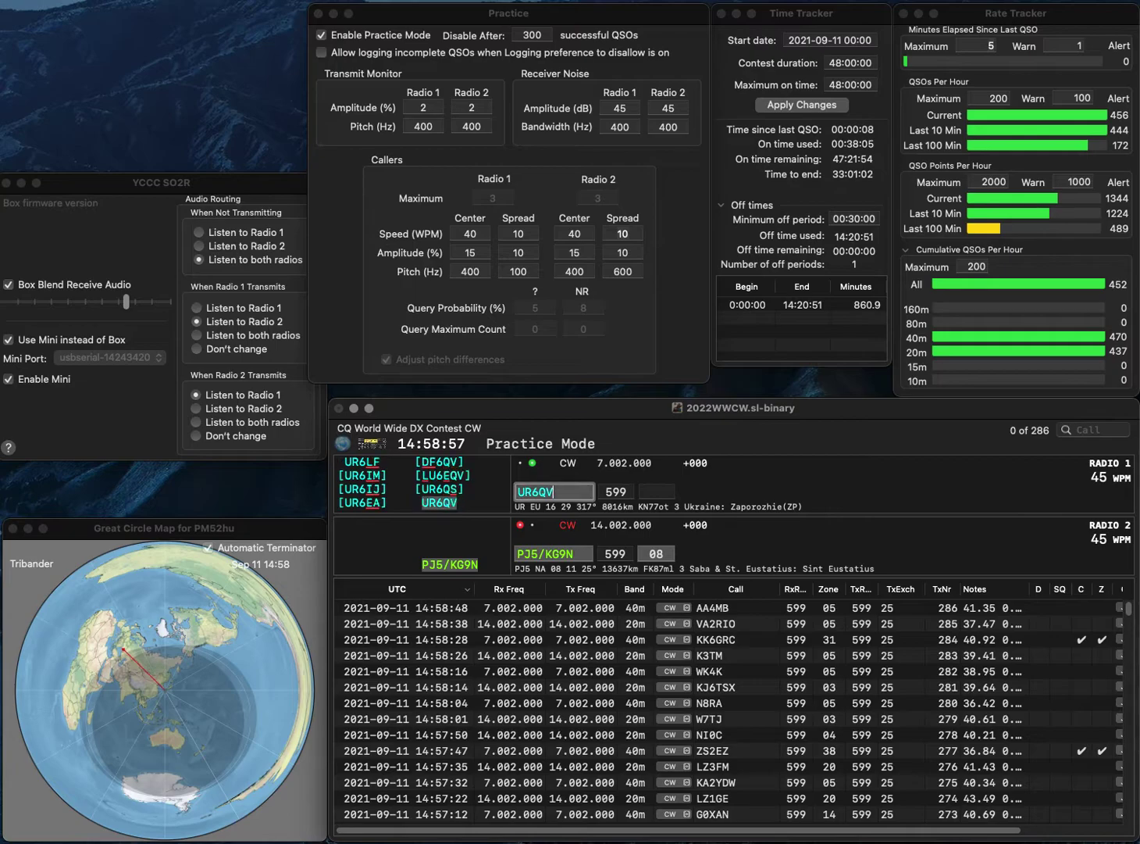
key("Return")
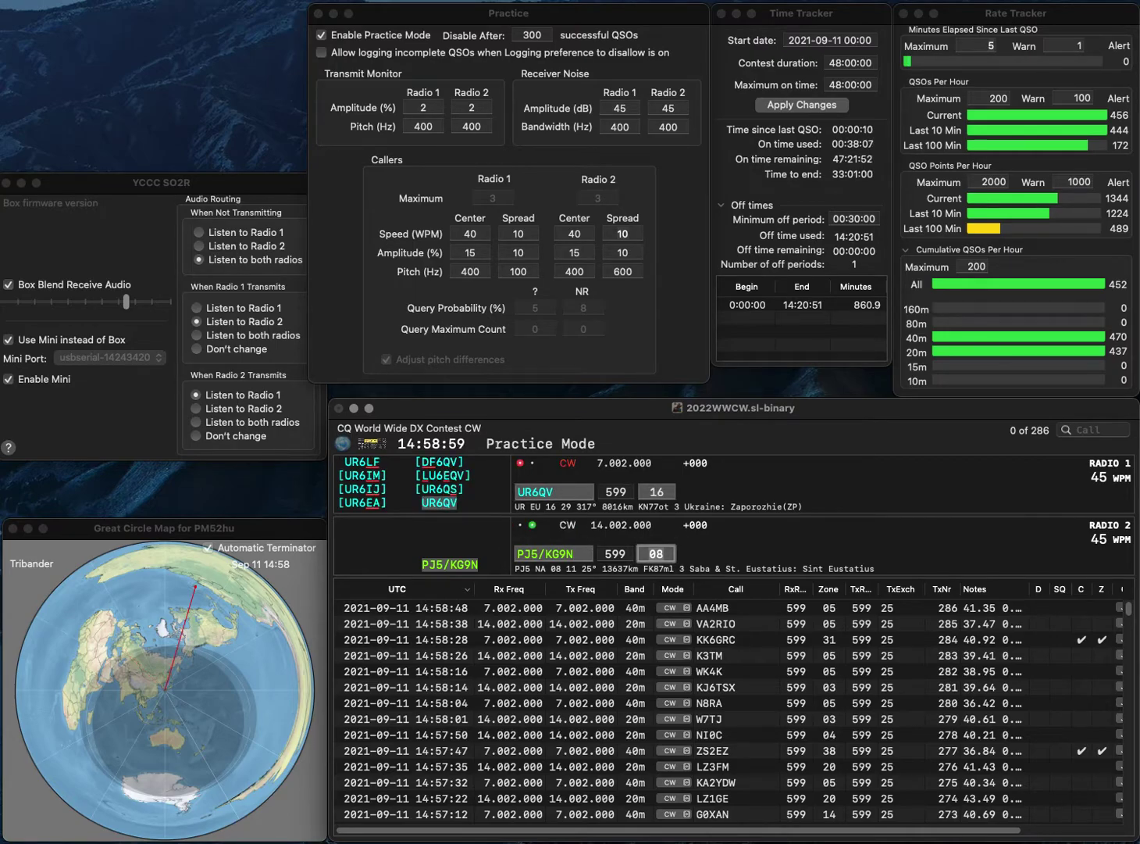
key("Return")
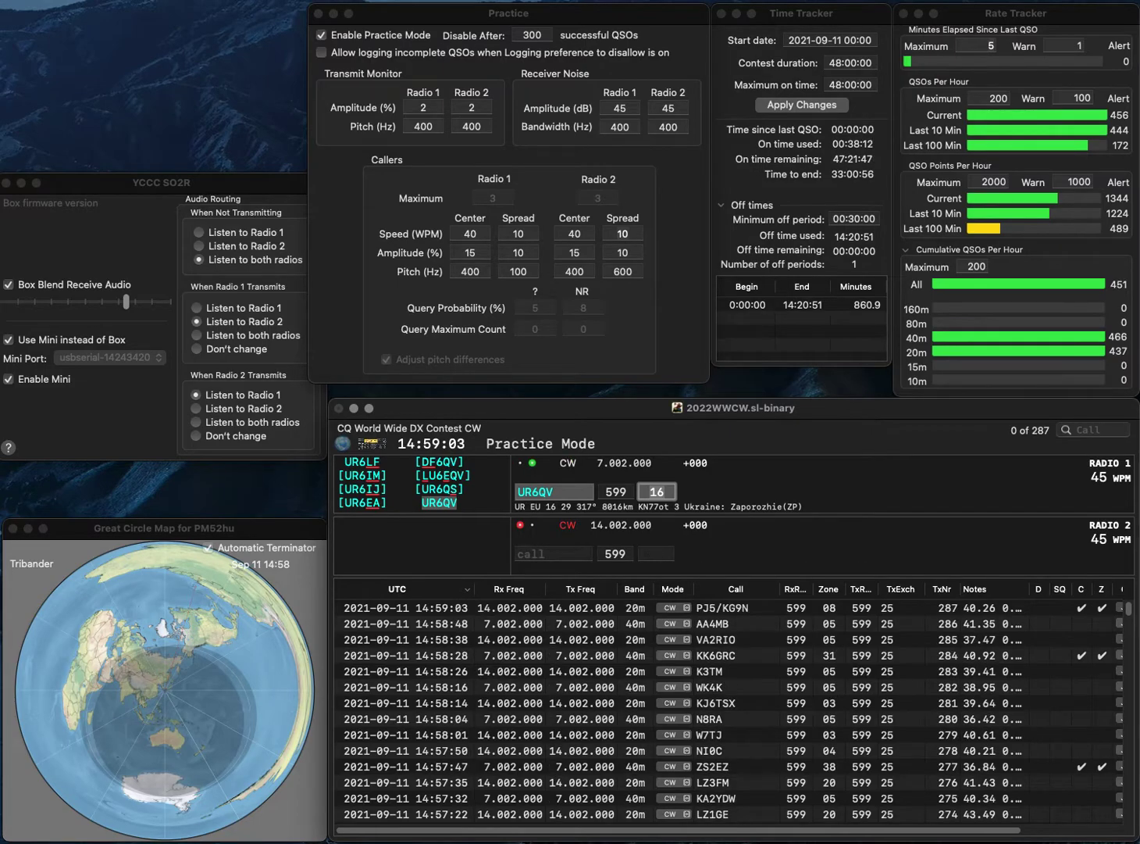
key("Return")
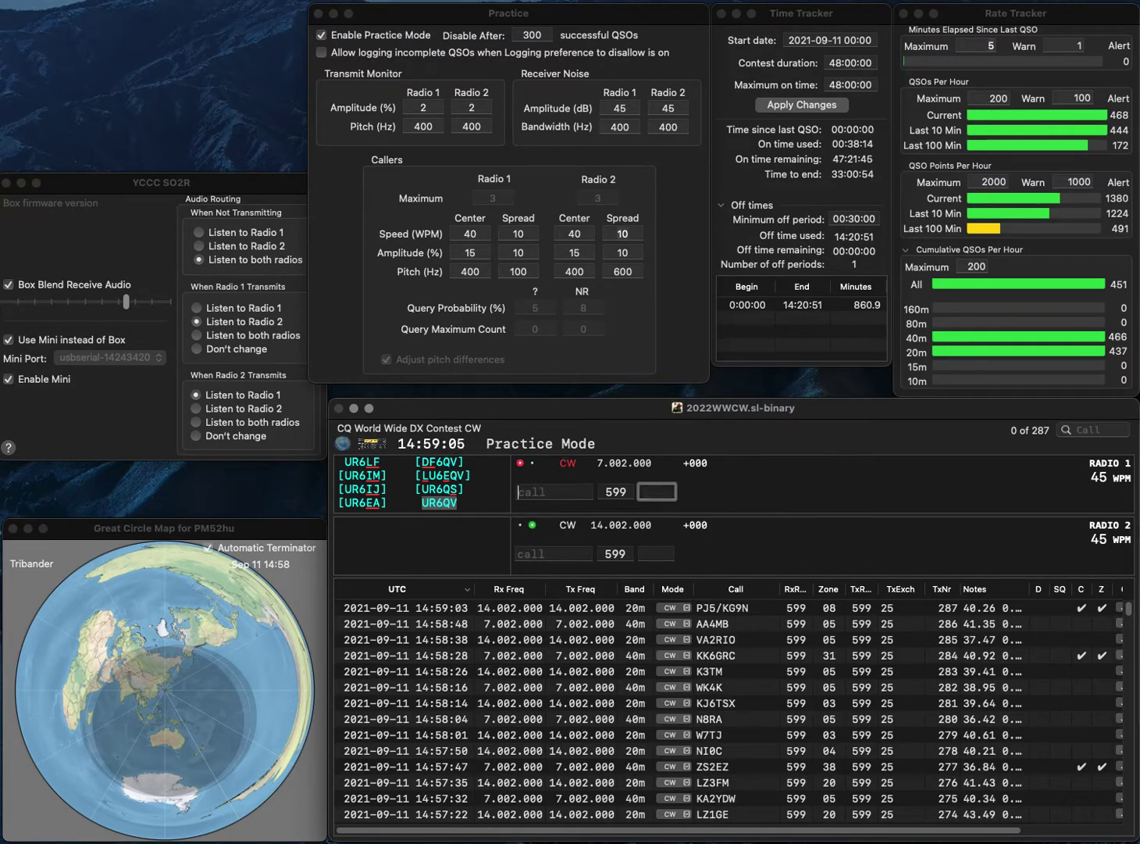
type("WL")
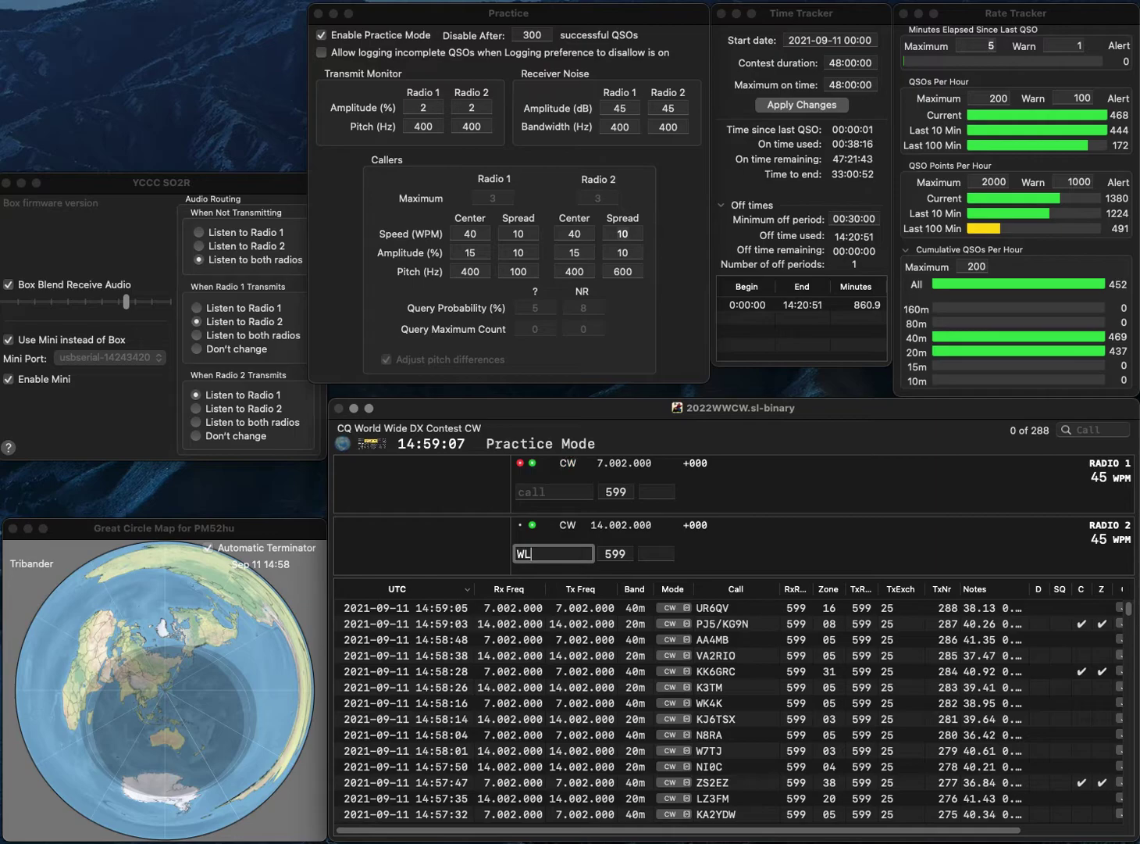
key("Return")
type("G4")
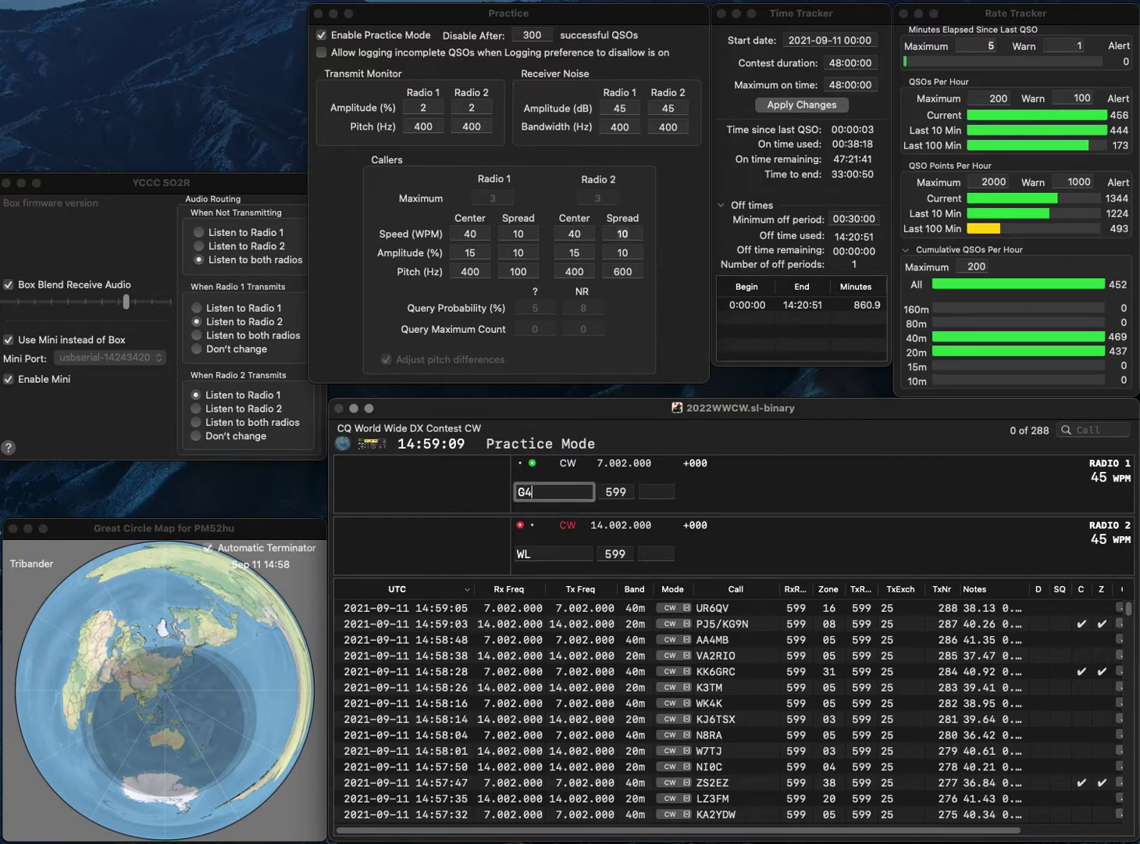
type("OEC")
key("Return")
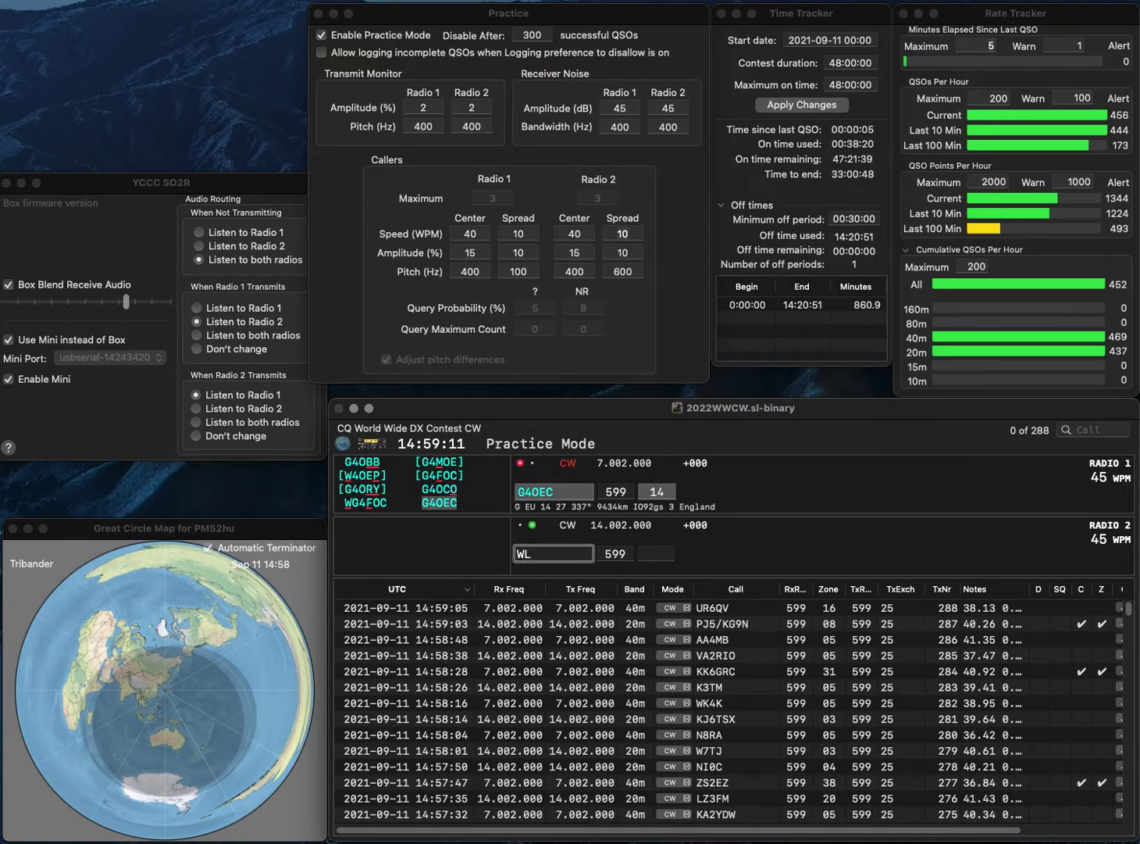
Correct the Radio 2 call to W9LR, and log it along with G4OEC on Radio 1
type("9LR")
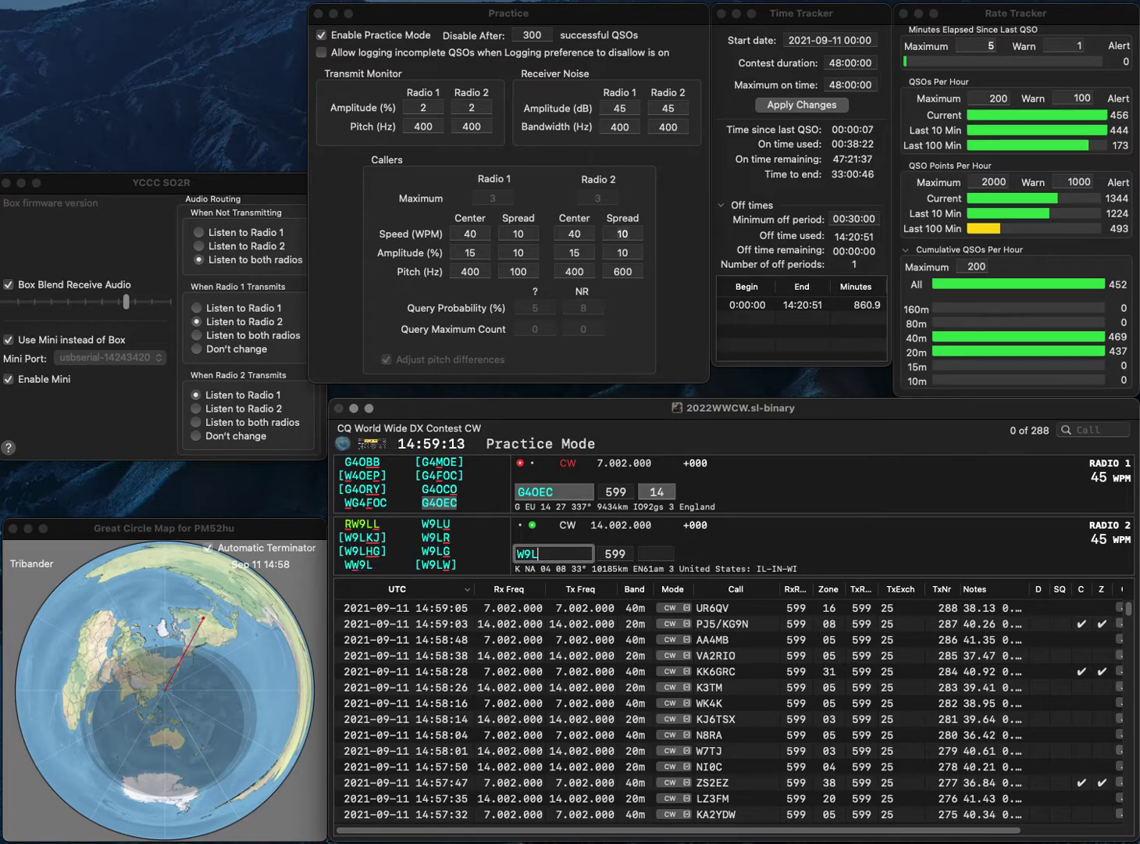
key("Return")
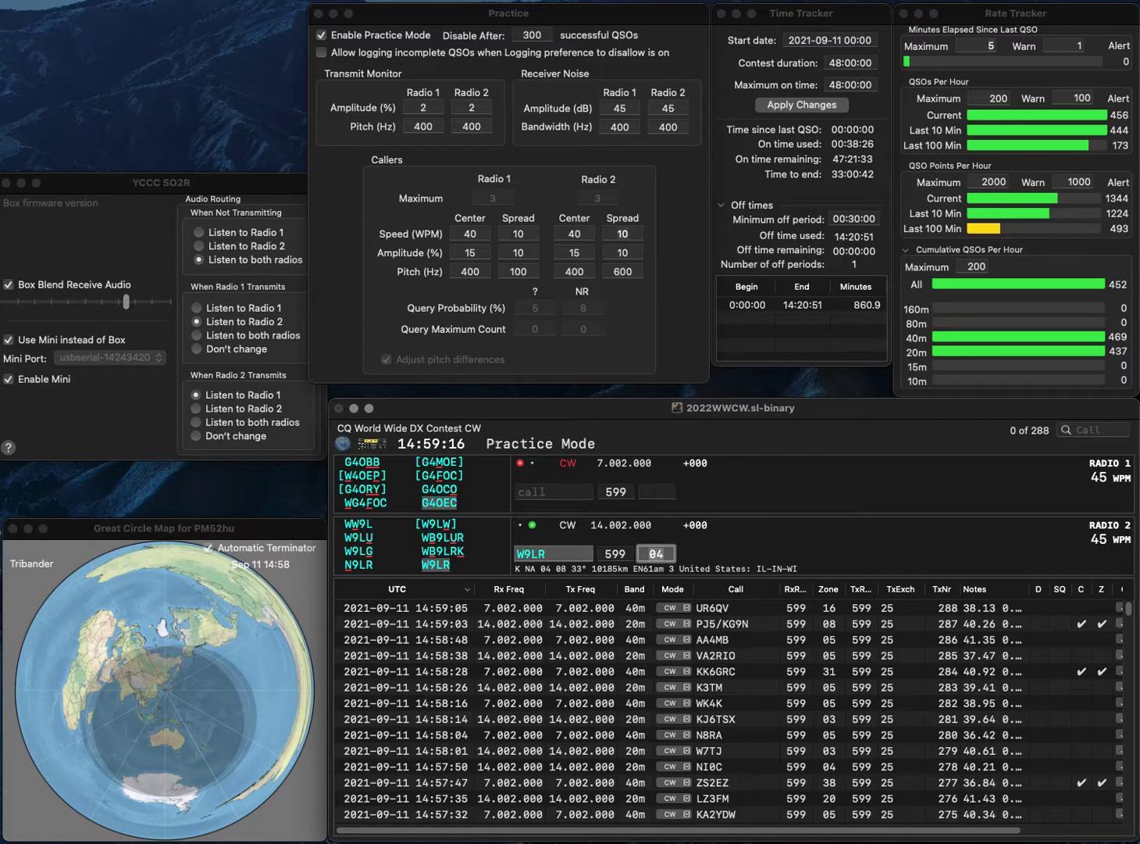
key("Return")
key("Return")
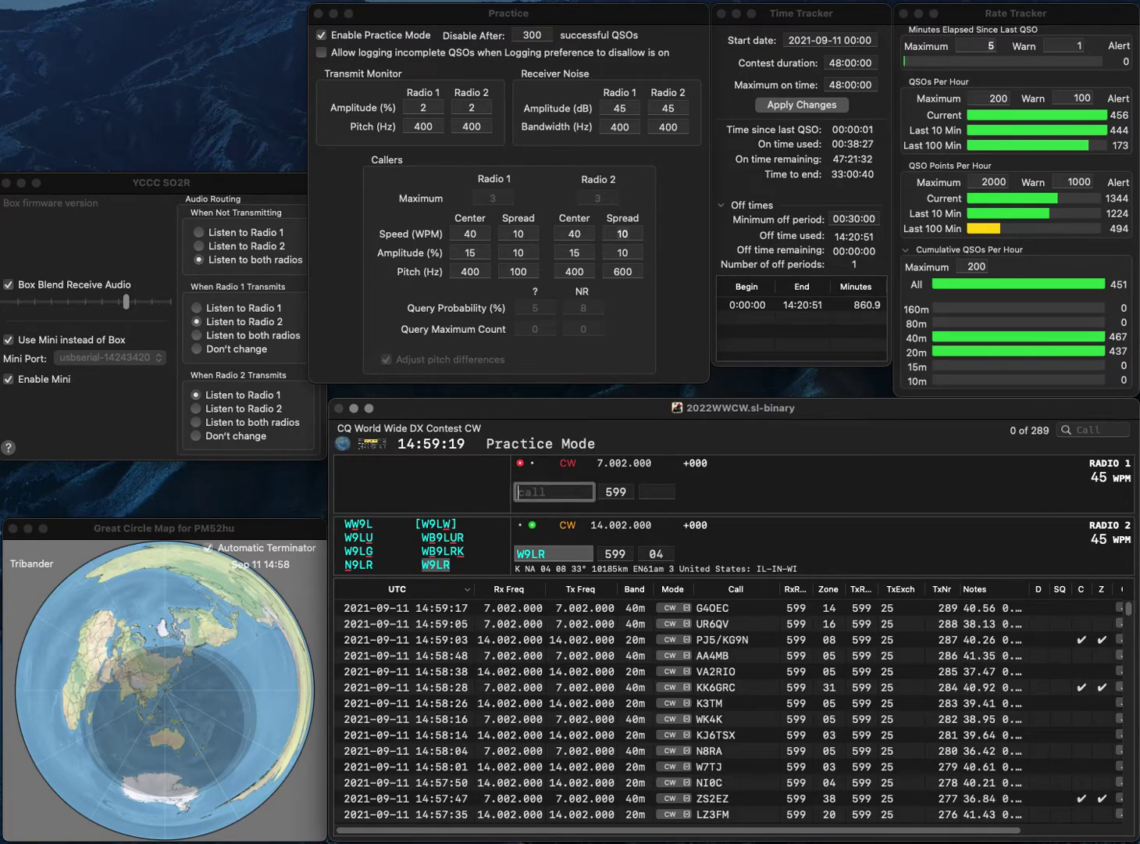
Send the partial call KH6H on Radio 1, and answer YT0B on Radio 2
type("K")
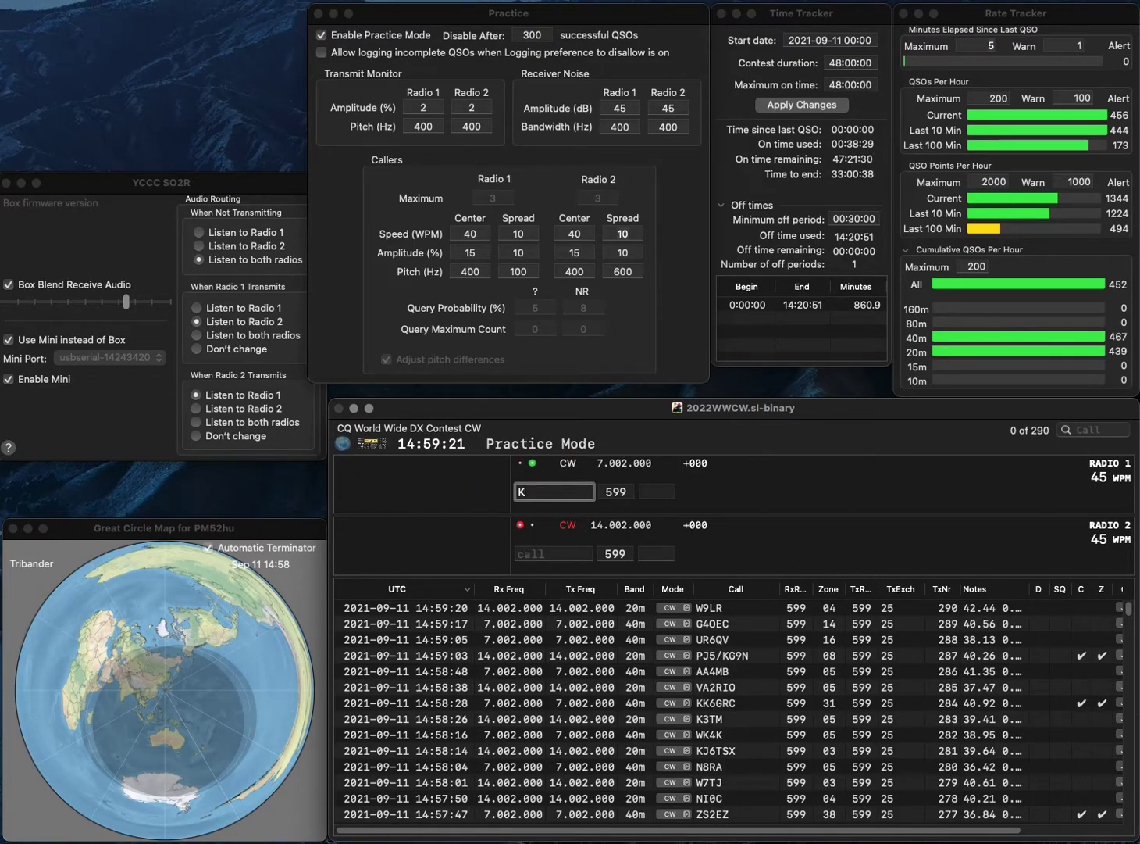
type("H6H")
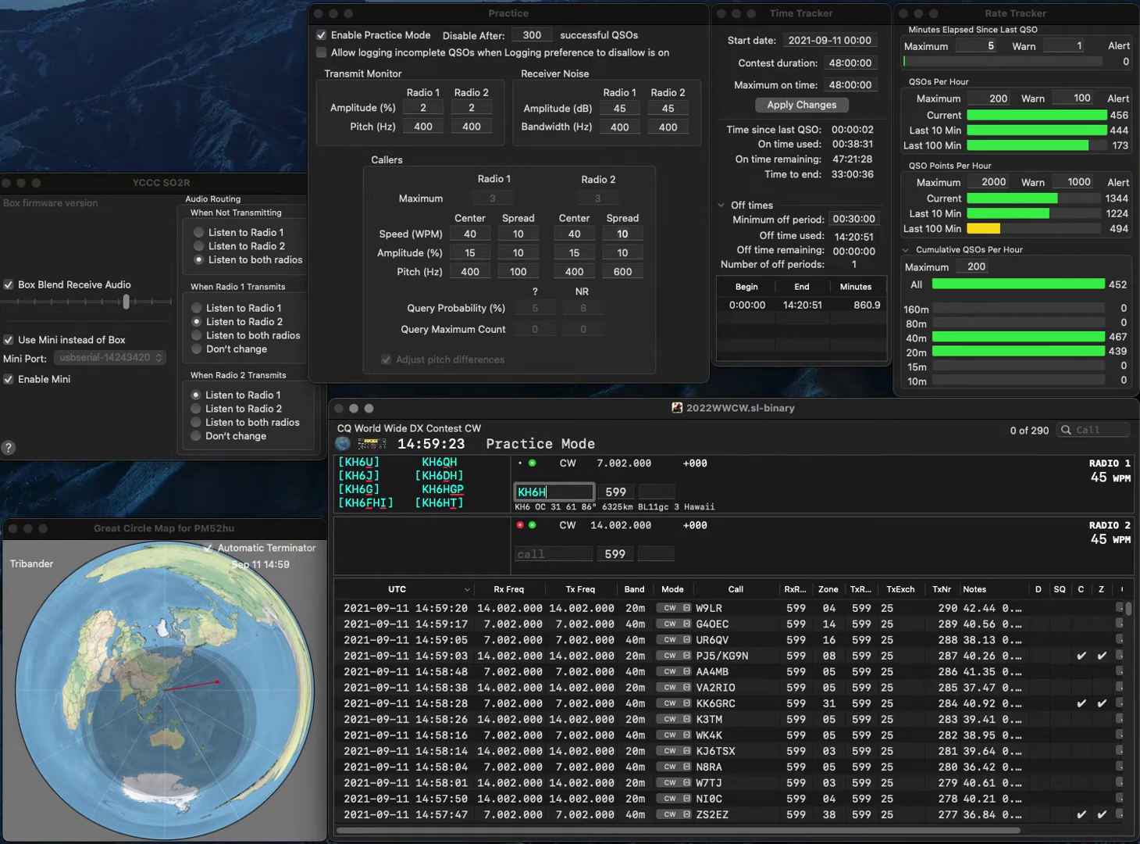
key("Return")
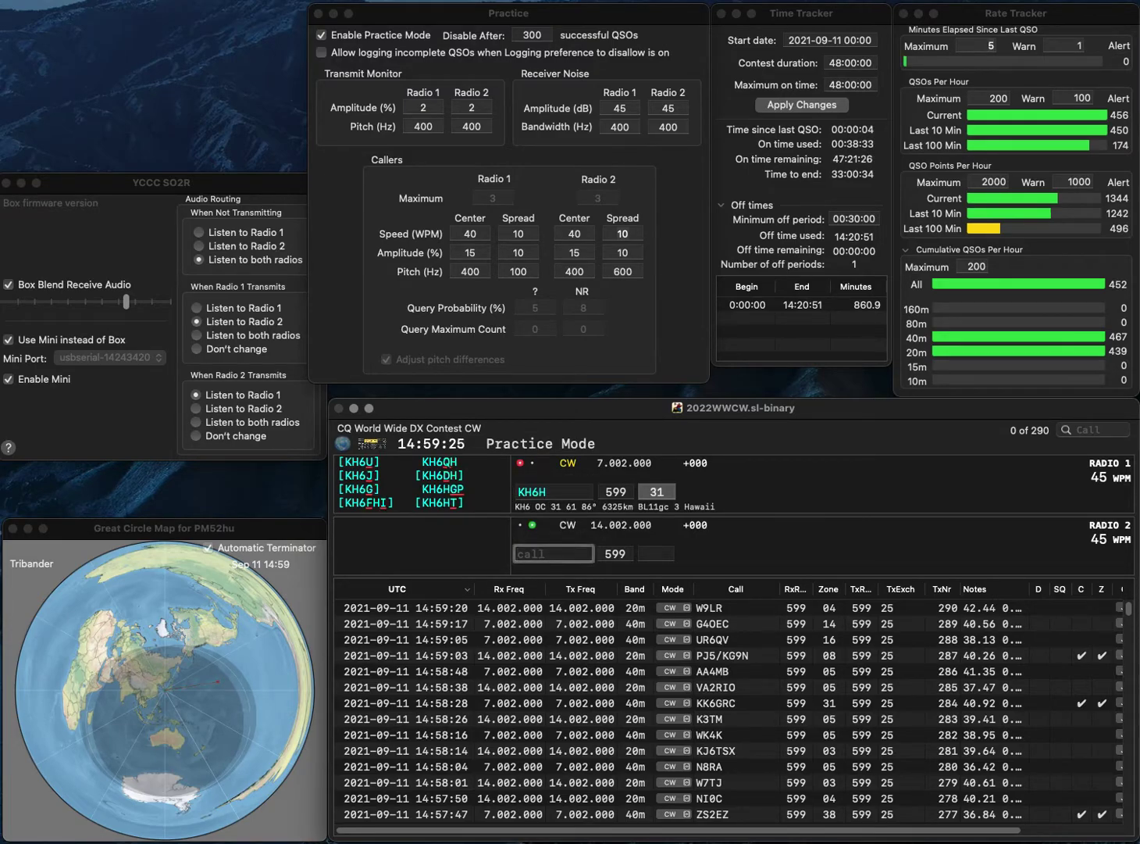
type("YT0B")
key("Return")
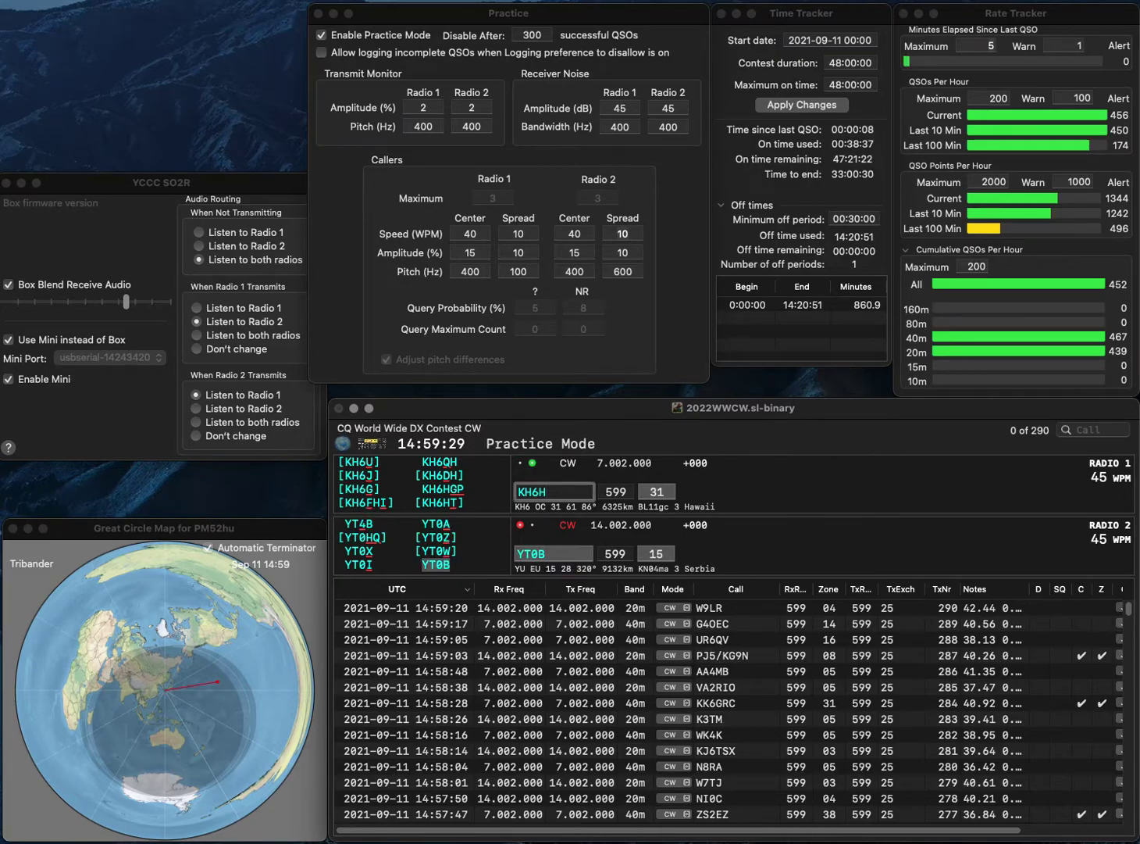
Complete the Radio 1 call as KH6HGP, and log it along with YT0B on Radio 2
type("GP")
key("Return")
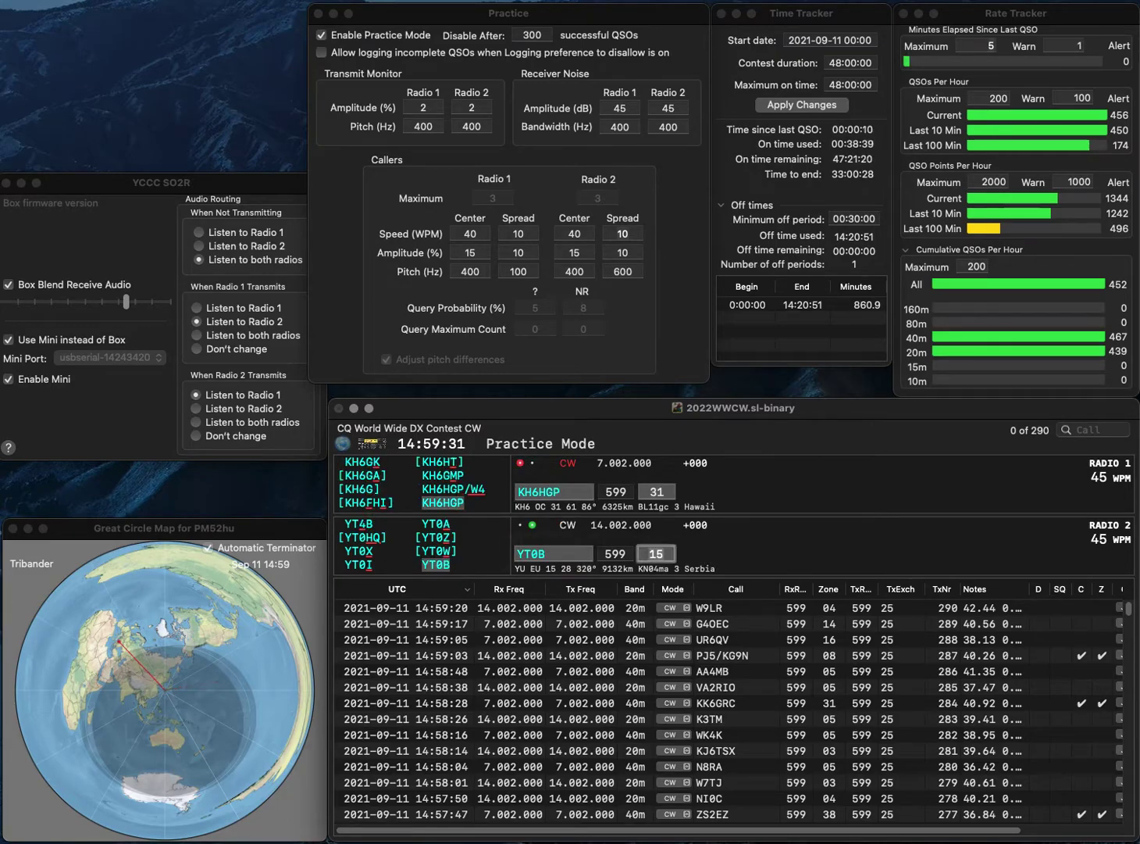
key("Return")
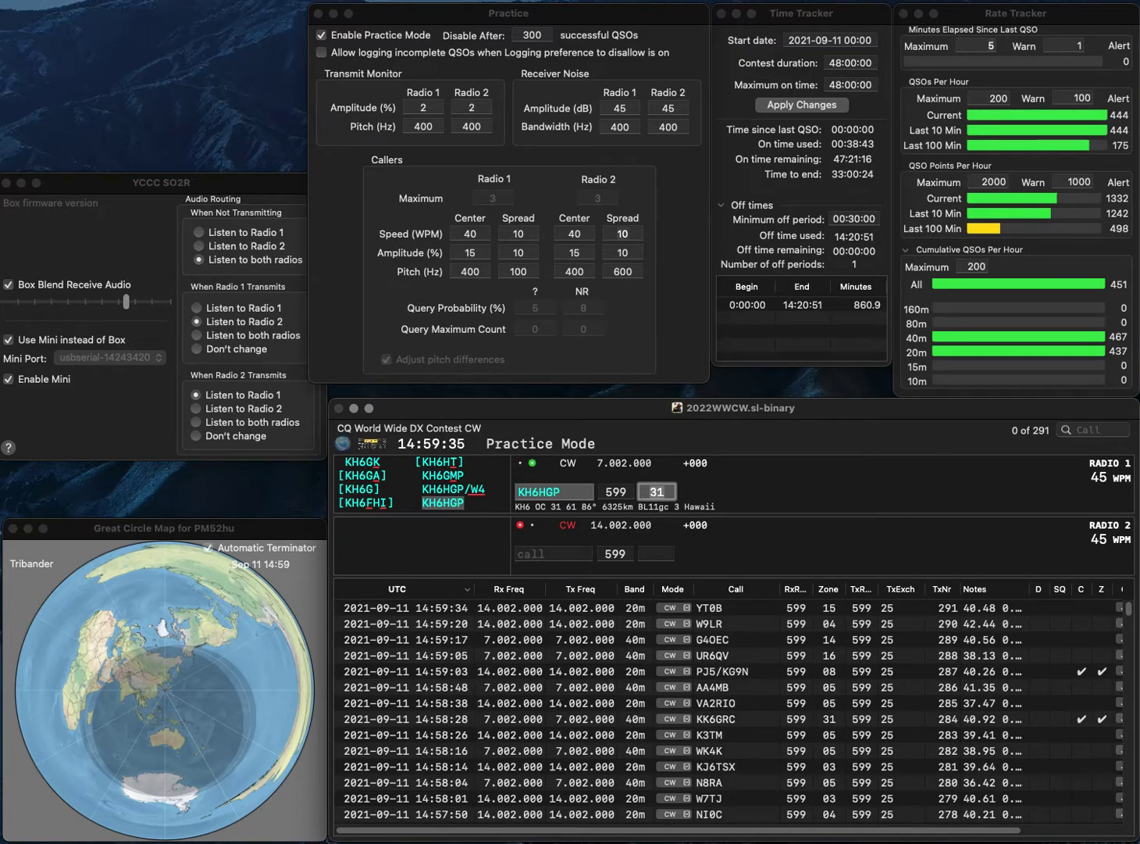
left_click(553, 552)
left_click(656, 491)
key("Return")
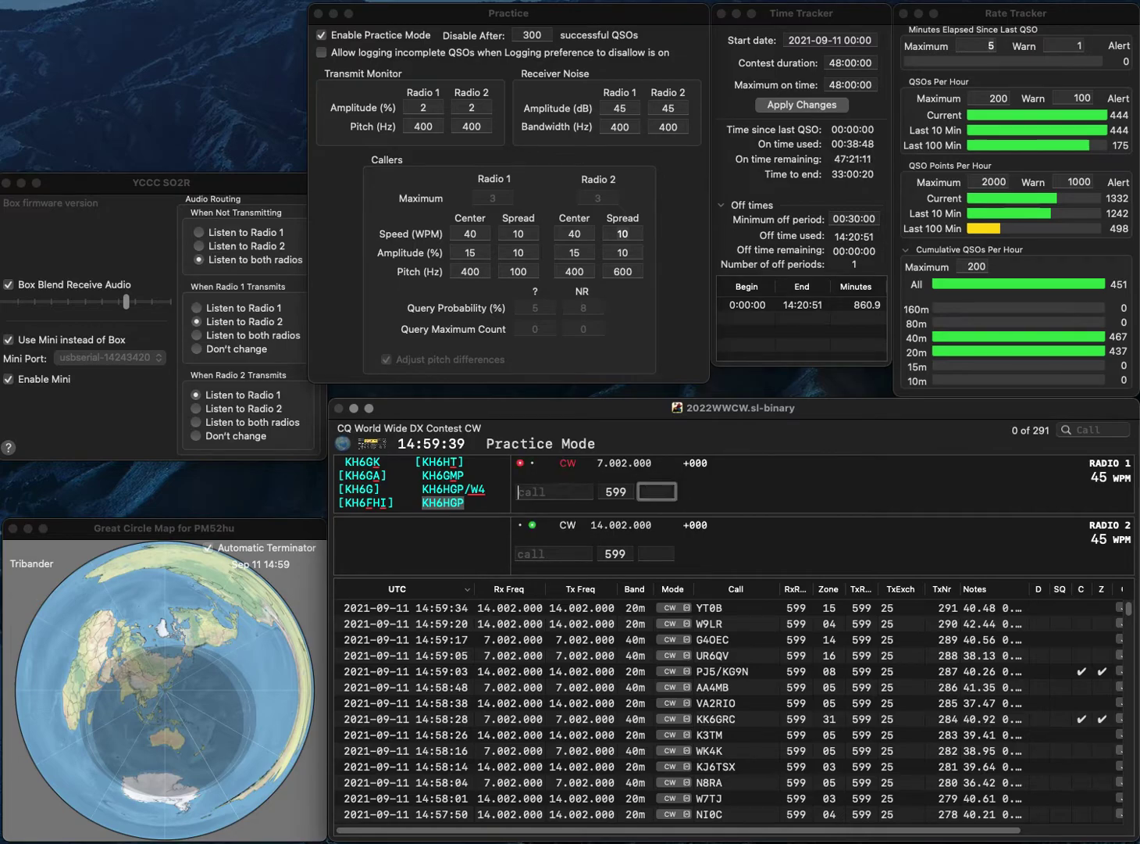
Send the partial call 4AR on Radio 2, and answer VA2EJZ on Radio 1
left_click(553, 553)
type("4AR")
key("Return")
type("VA2")
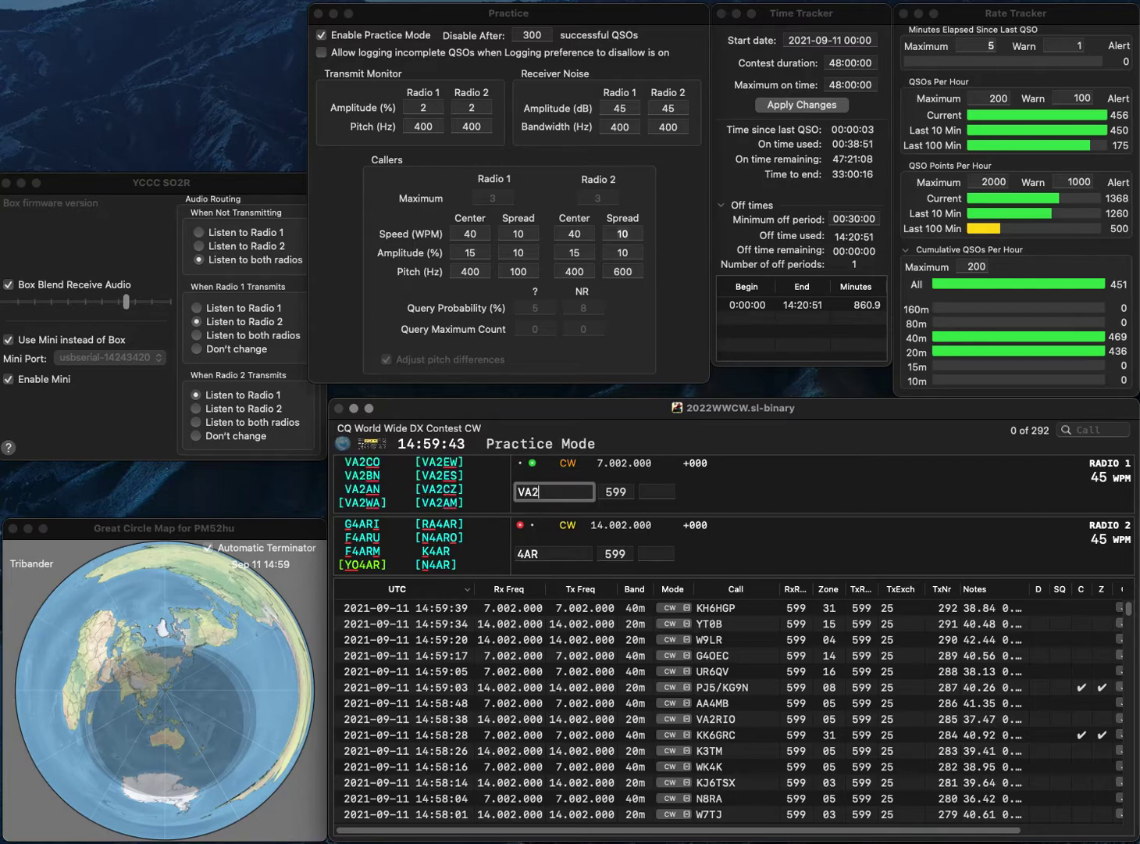
type("EJZ")
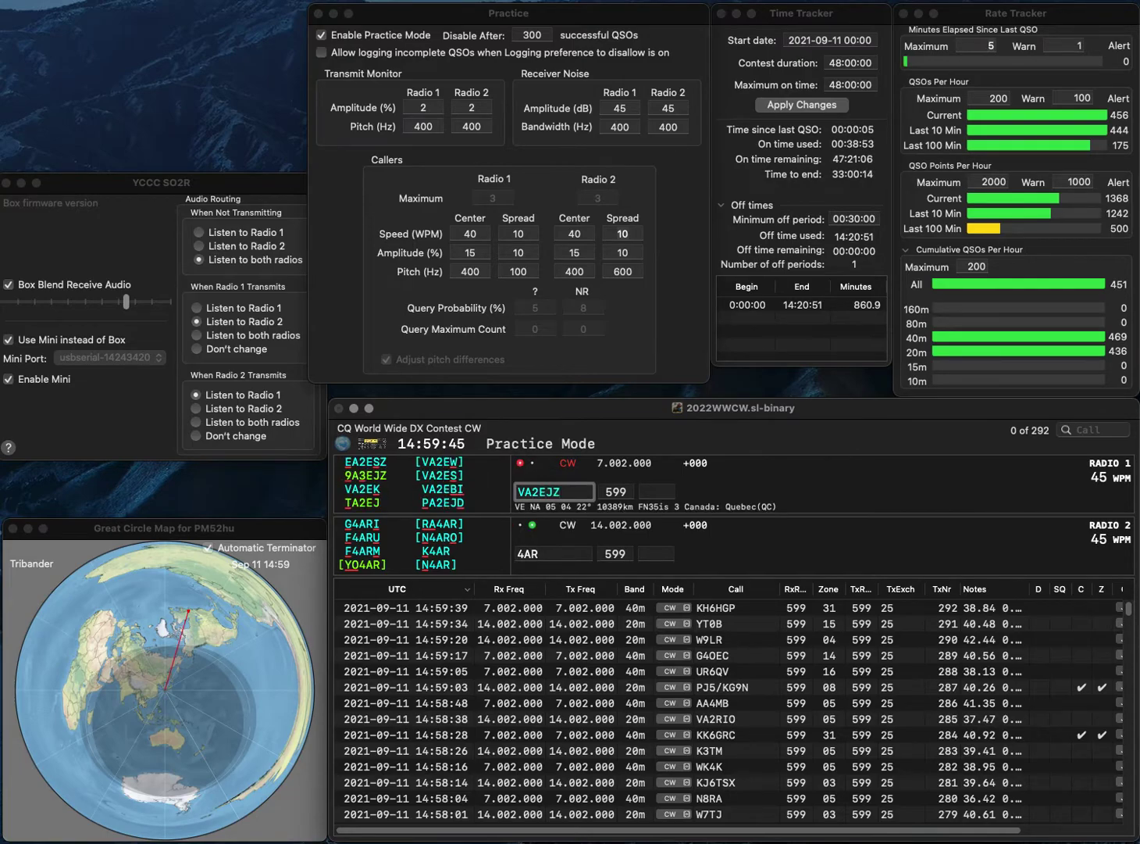
key("Return")
key("BackSpace")
key("BackSpace")
key("BackSpace")
type("4IKU")
key("Home")
type("WA")
key("Return")
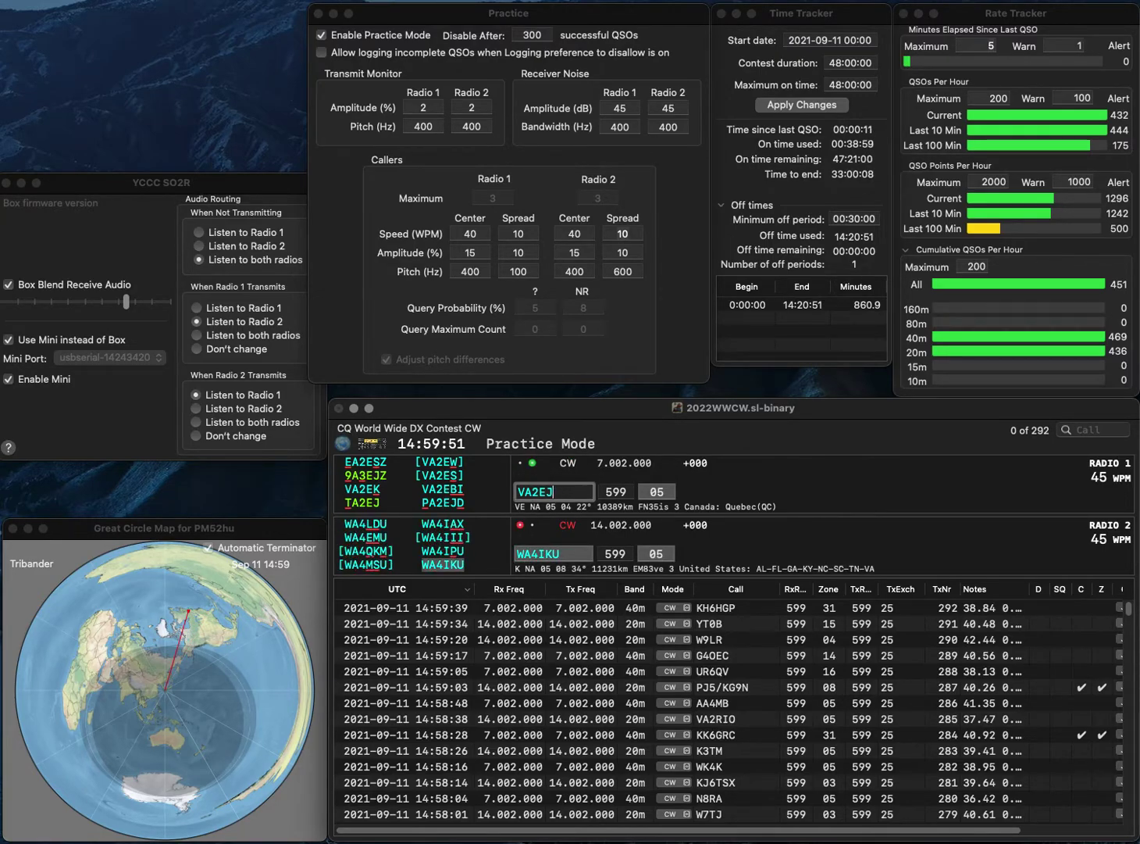
key("BackSpace")
type("PB")
key("Left")
key("Left")
key("Left")
key("BackSpace")
type("1")
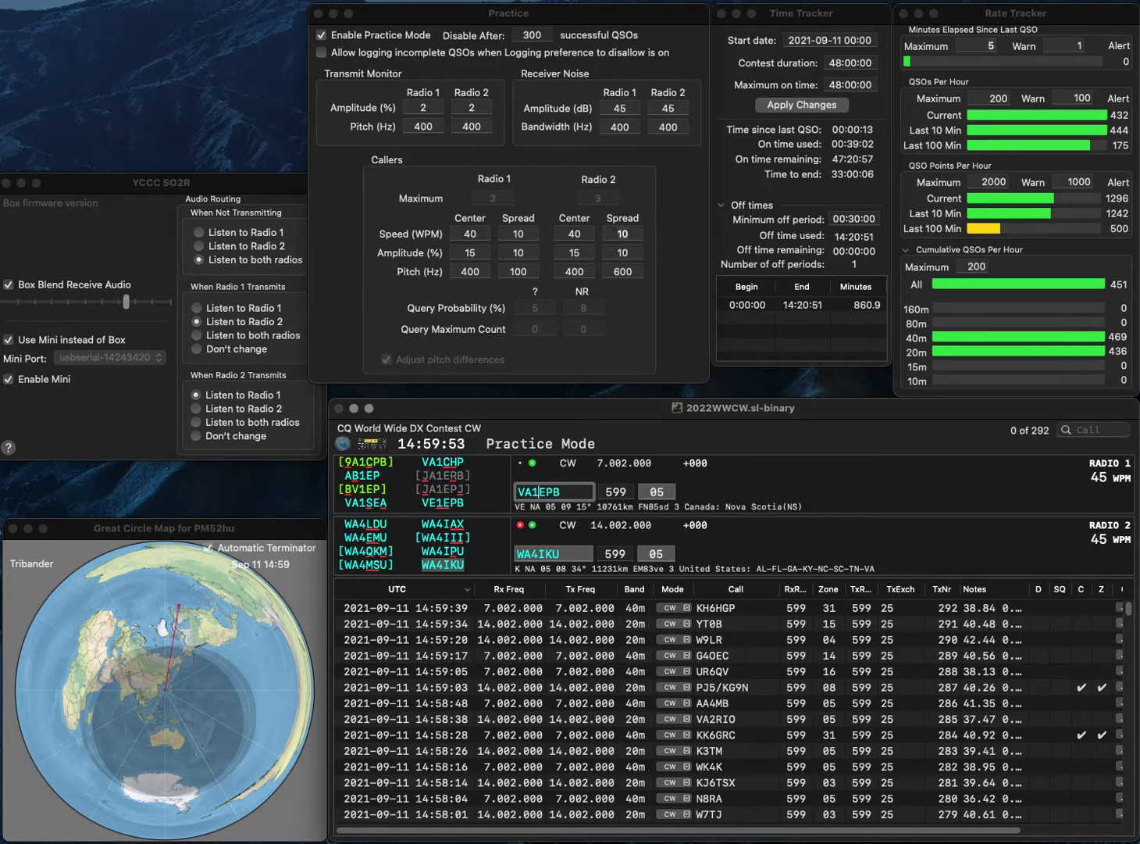
key("Delete")
key("Down")
key("Return")
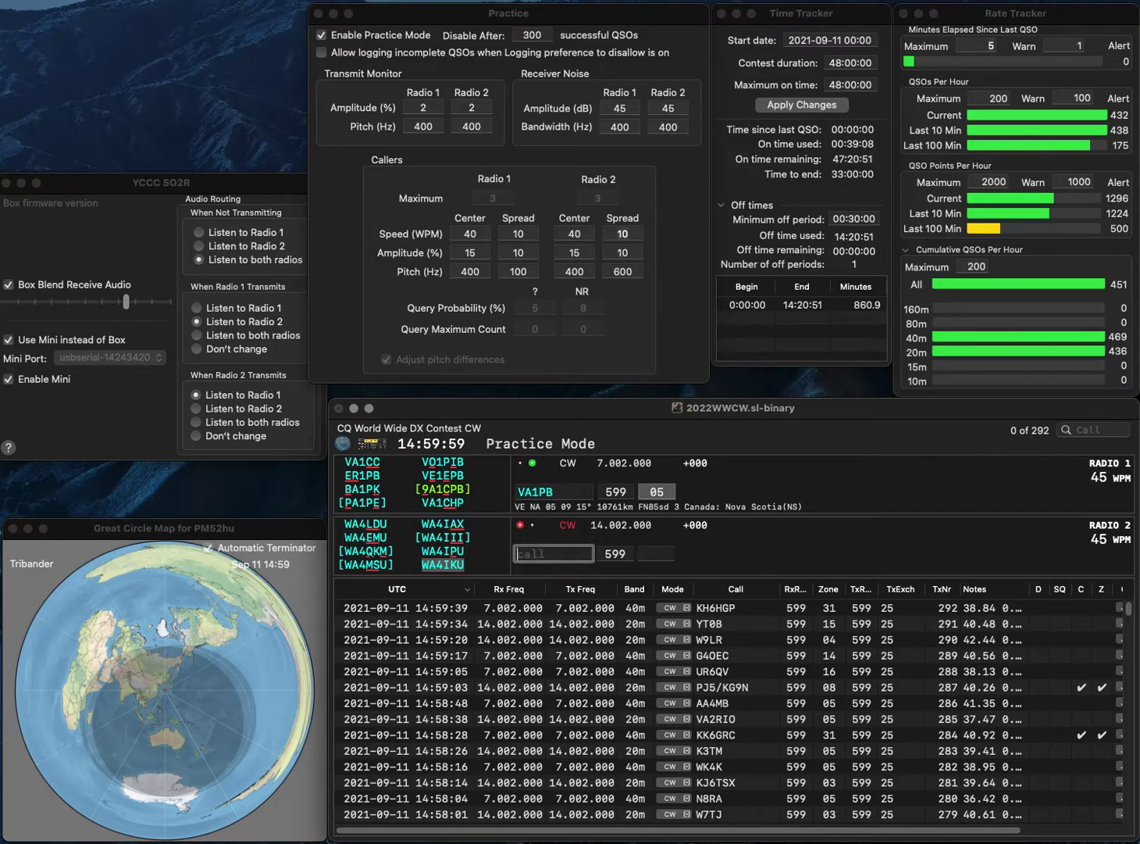
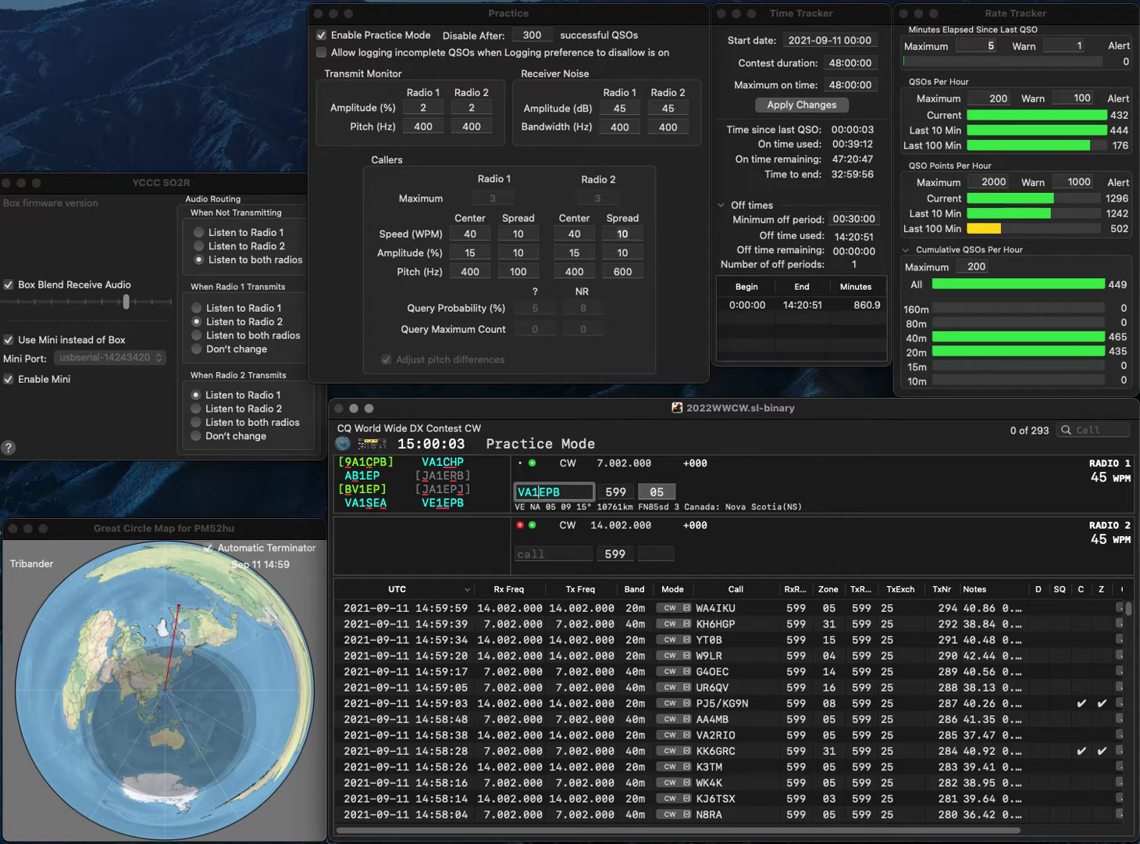
key("BackSpace")
type("E")
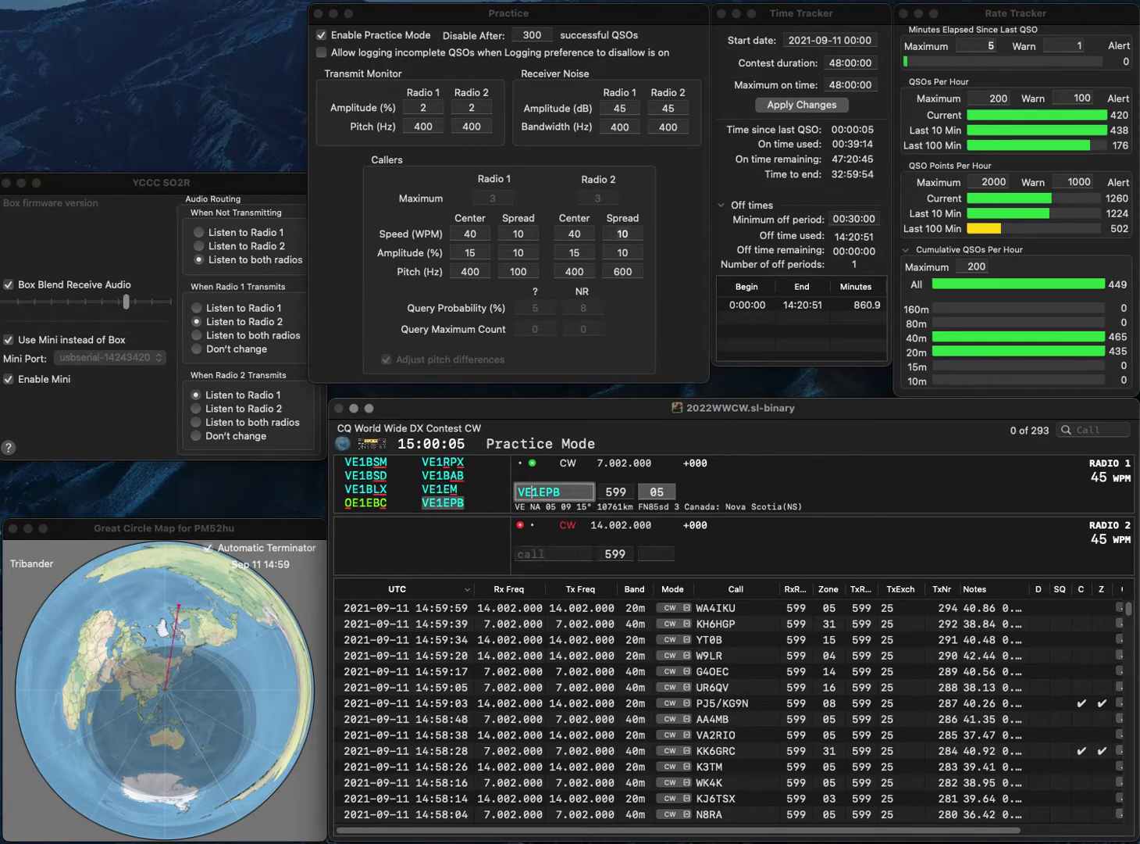
key("grave")
type("K6F")
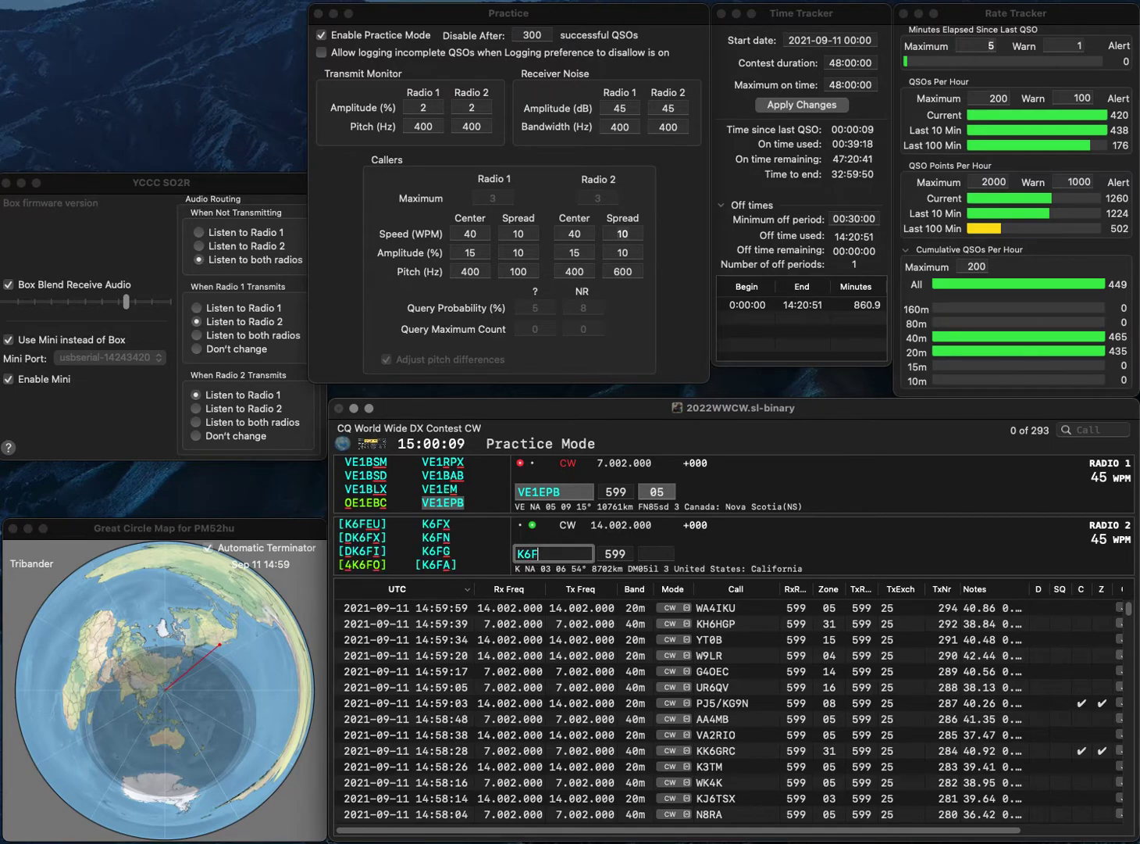
key("Return")
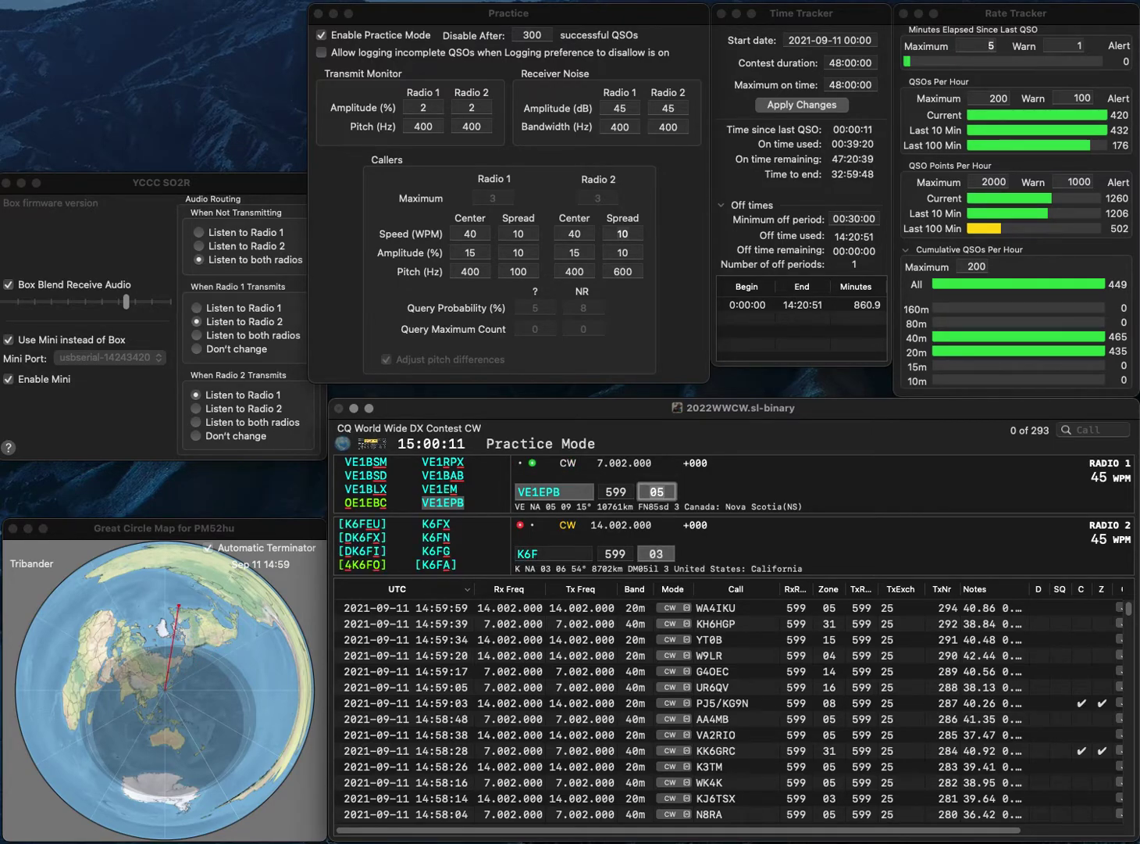
key("Return")
Correct the Radio 2 call to K6PSR and send its exchange
key("BackSpace")
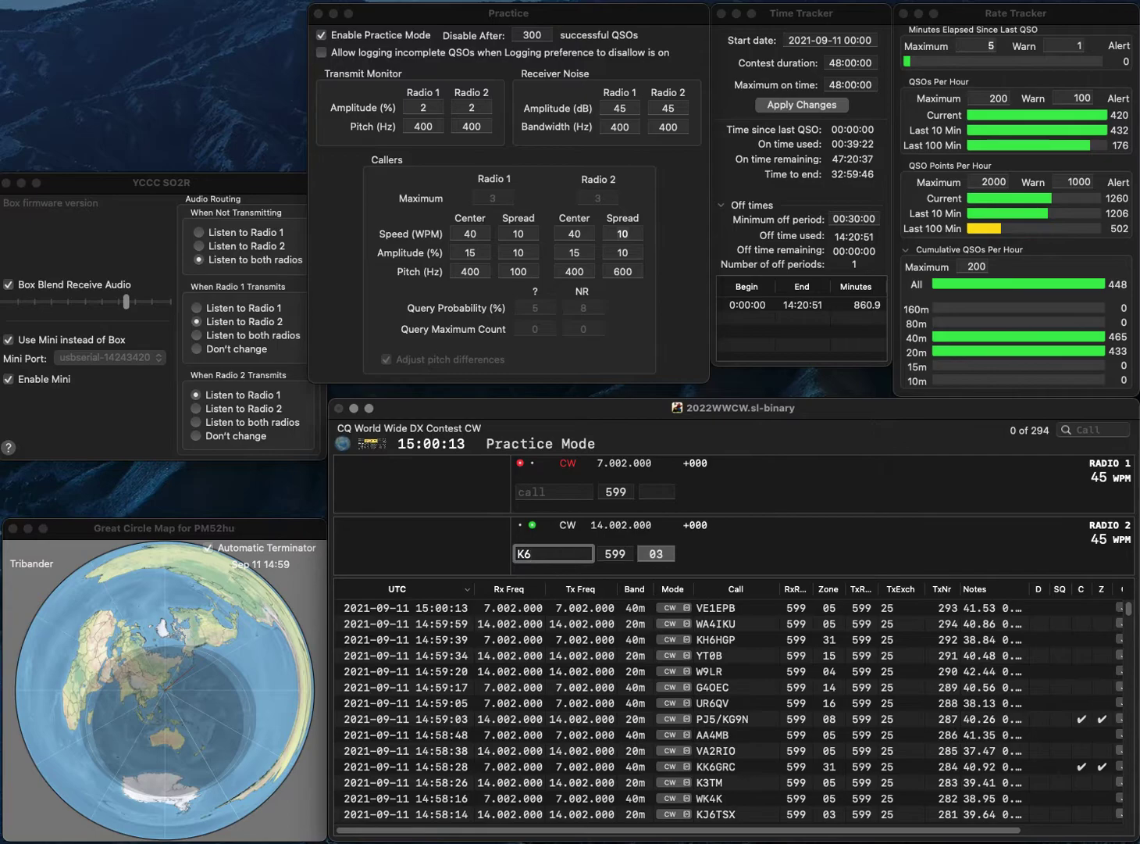
type("PSR")
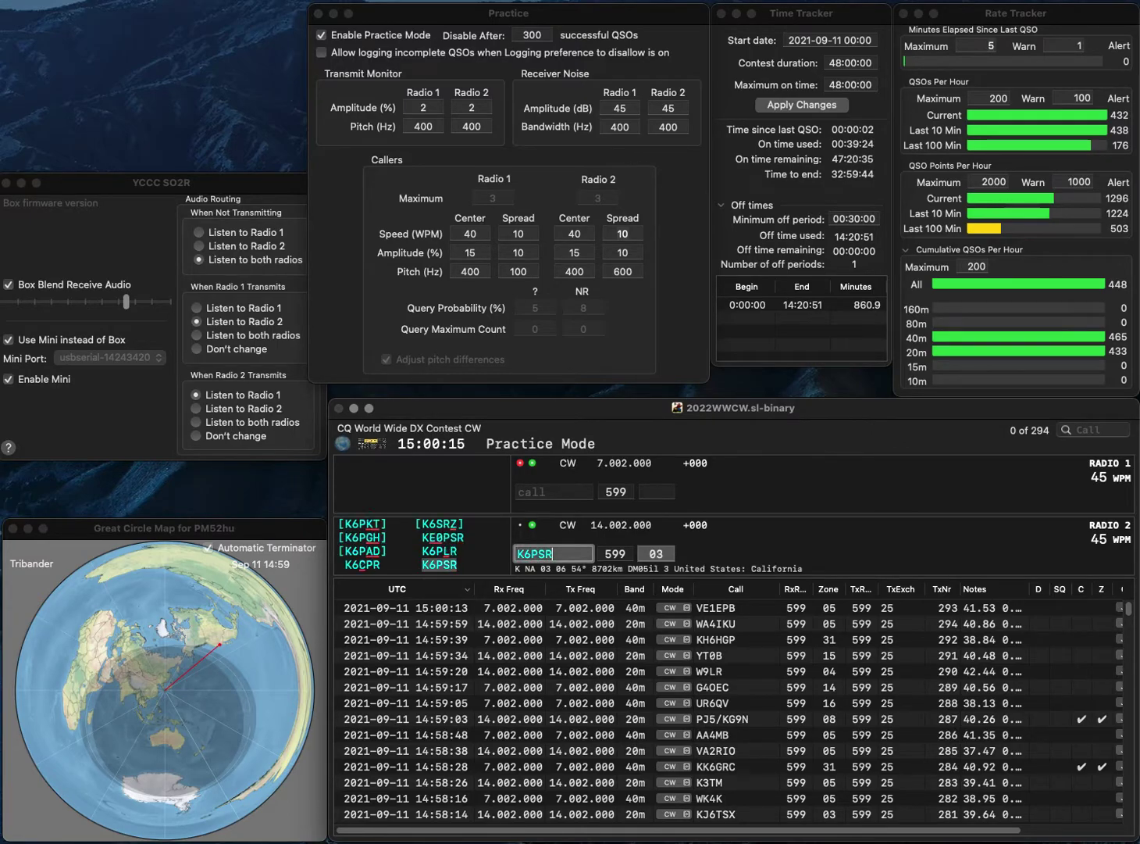
key("Return")
Send the partial call 0GV on Radio 1, and log K6PSR on Radio 2
type("20")
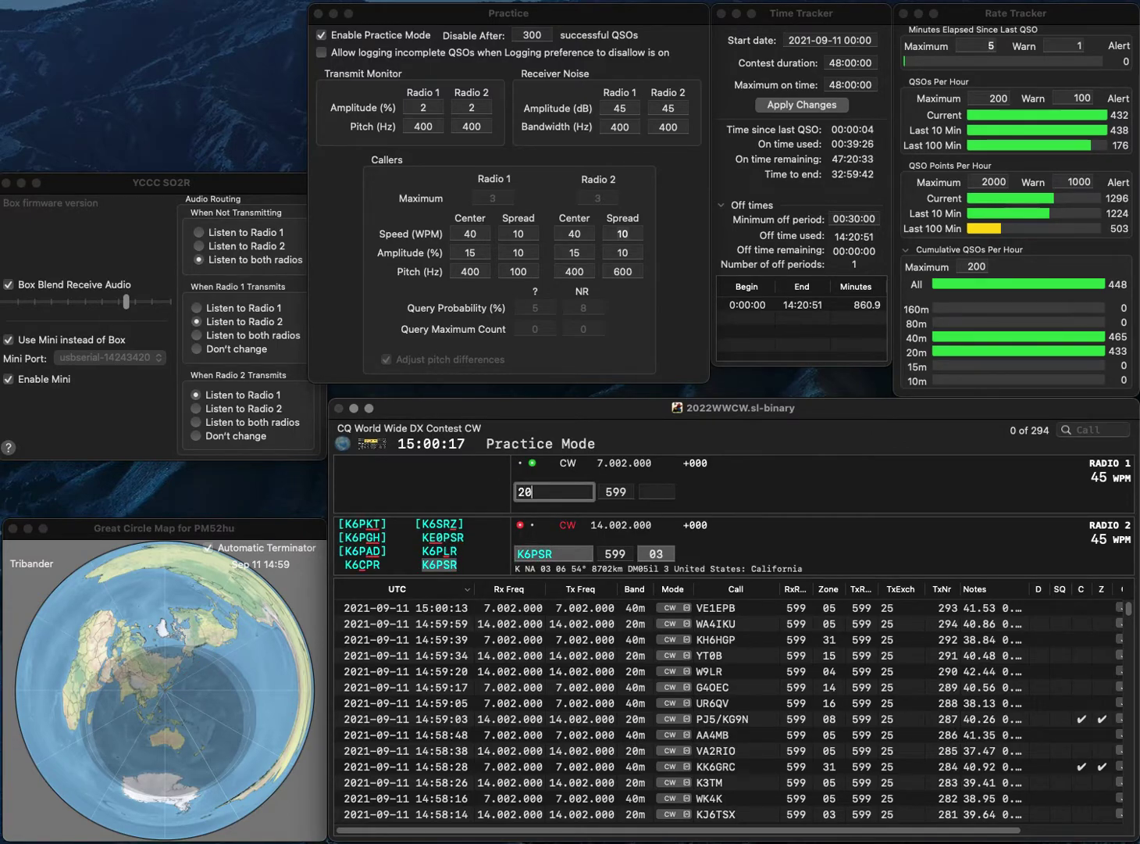
type("GV")
key("Left")
key("Left")
key("Left")
key("BackSpace")
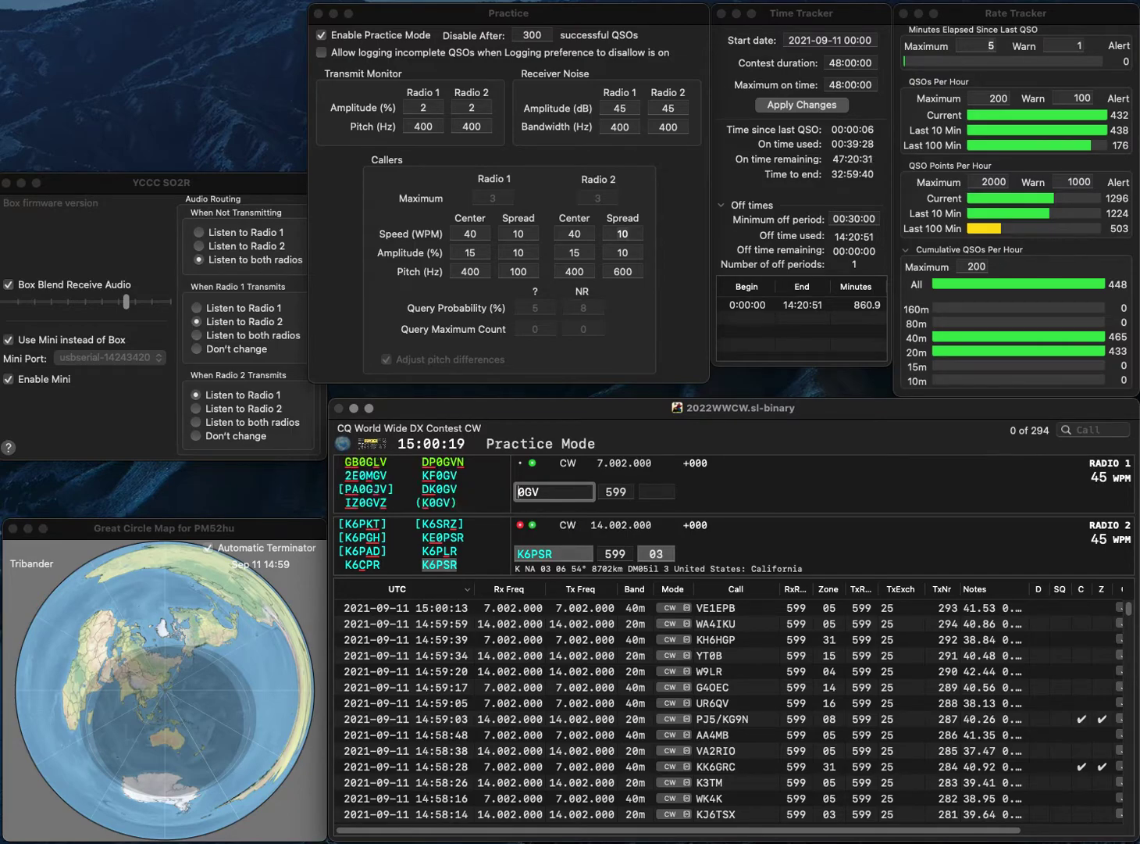
key("Return")
key("Return")
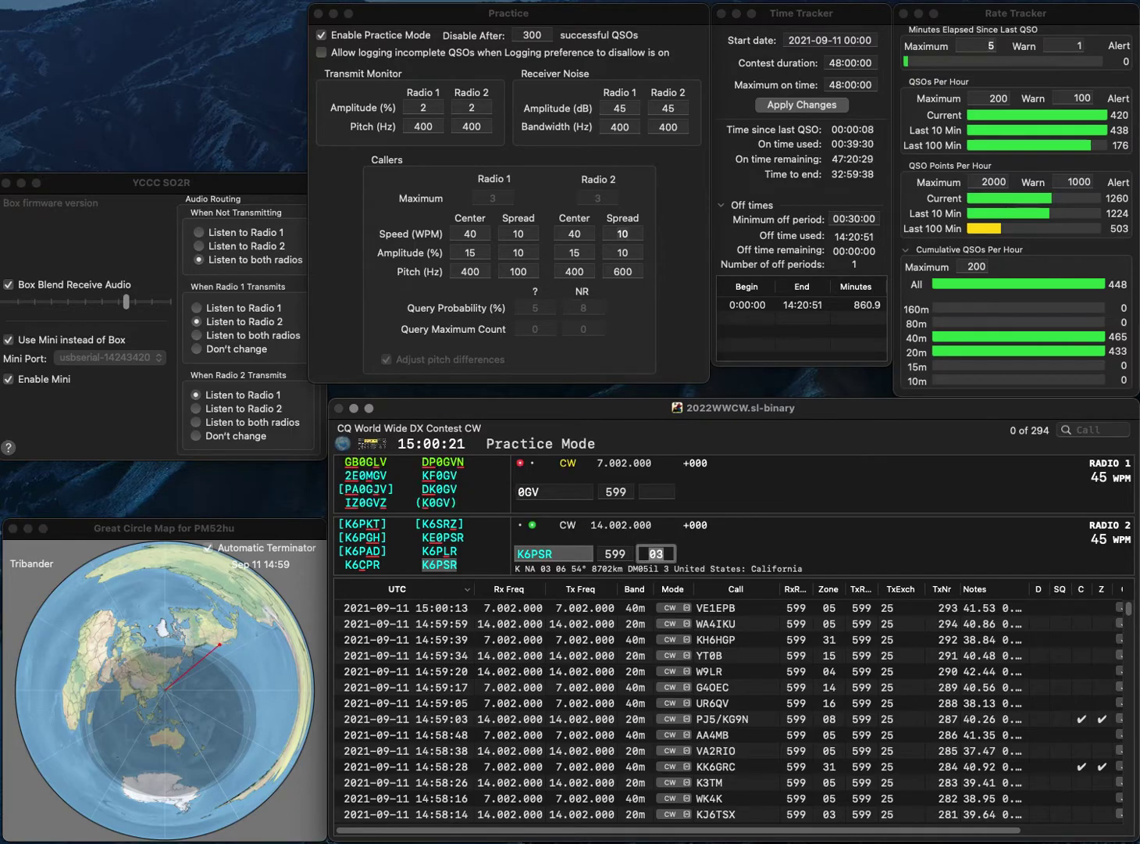
key("Down")
key("Return")
type("KF")
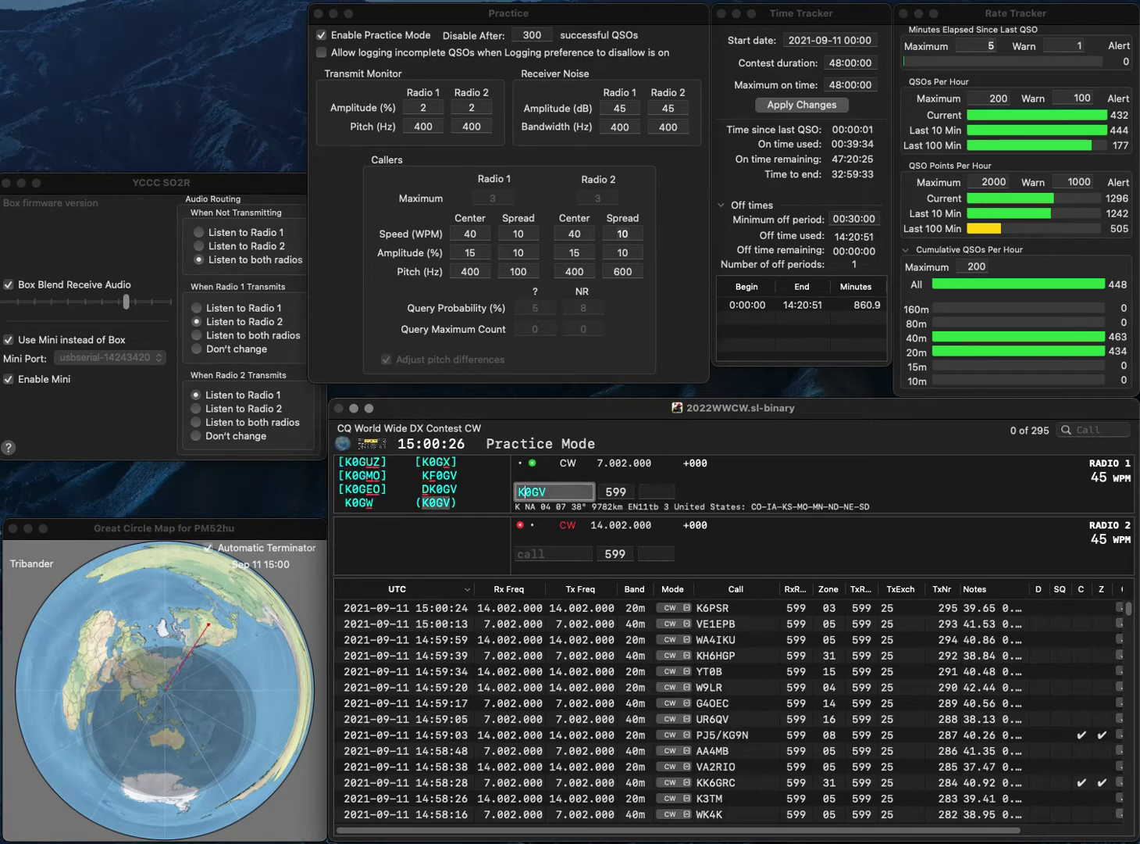
key("Return")
type("TO5A")
key("Return")
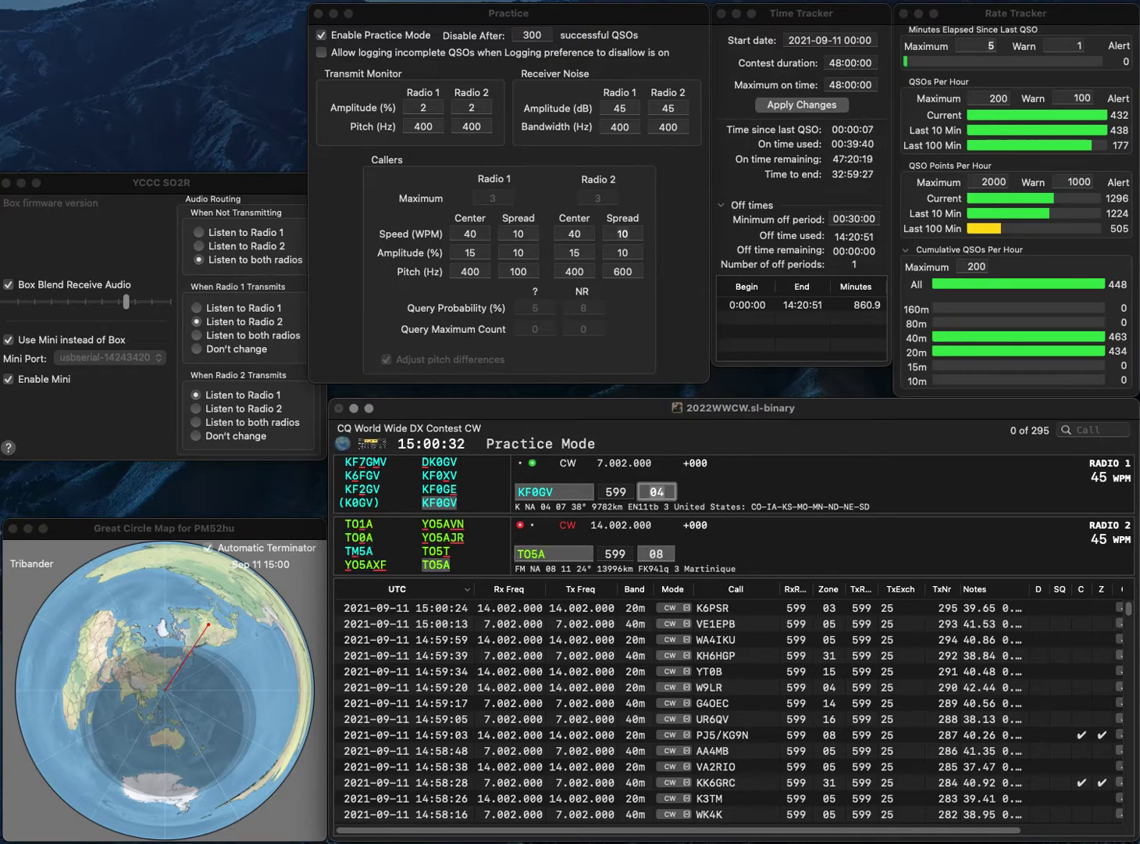
key("Return")
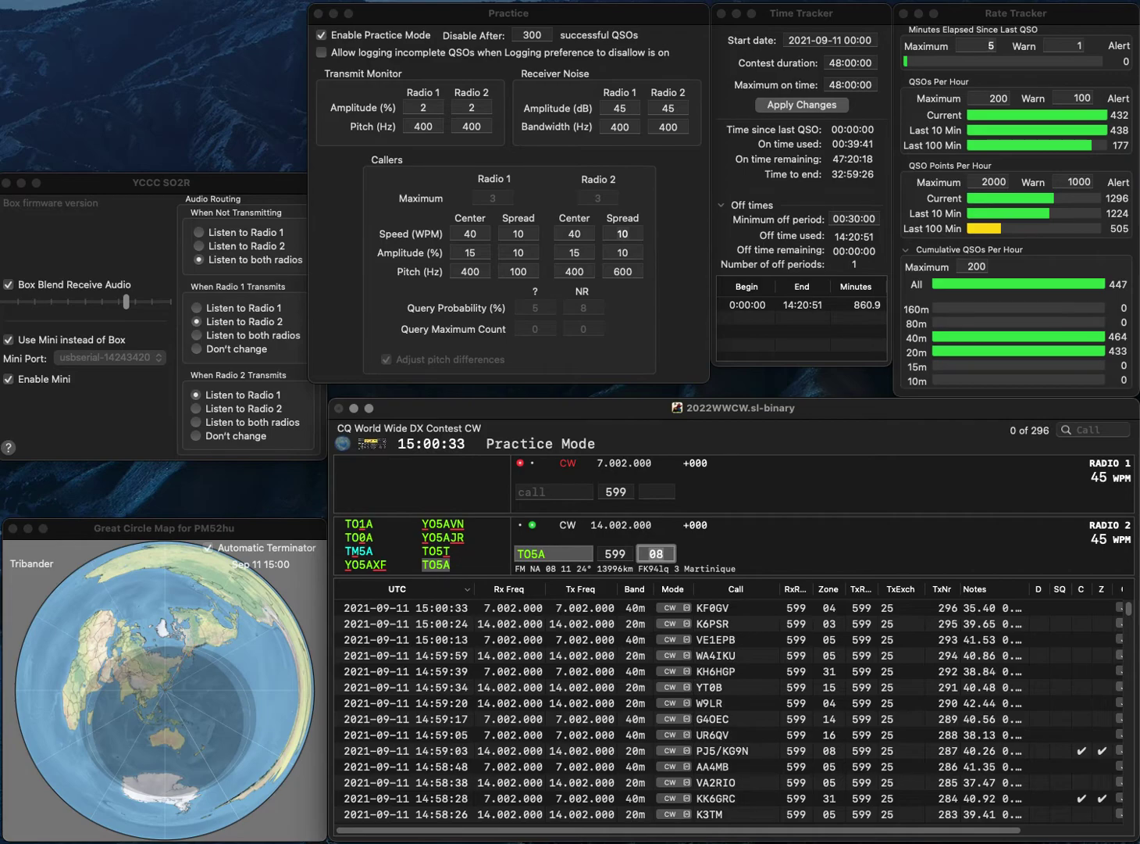
key("Return")
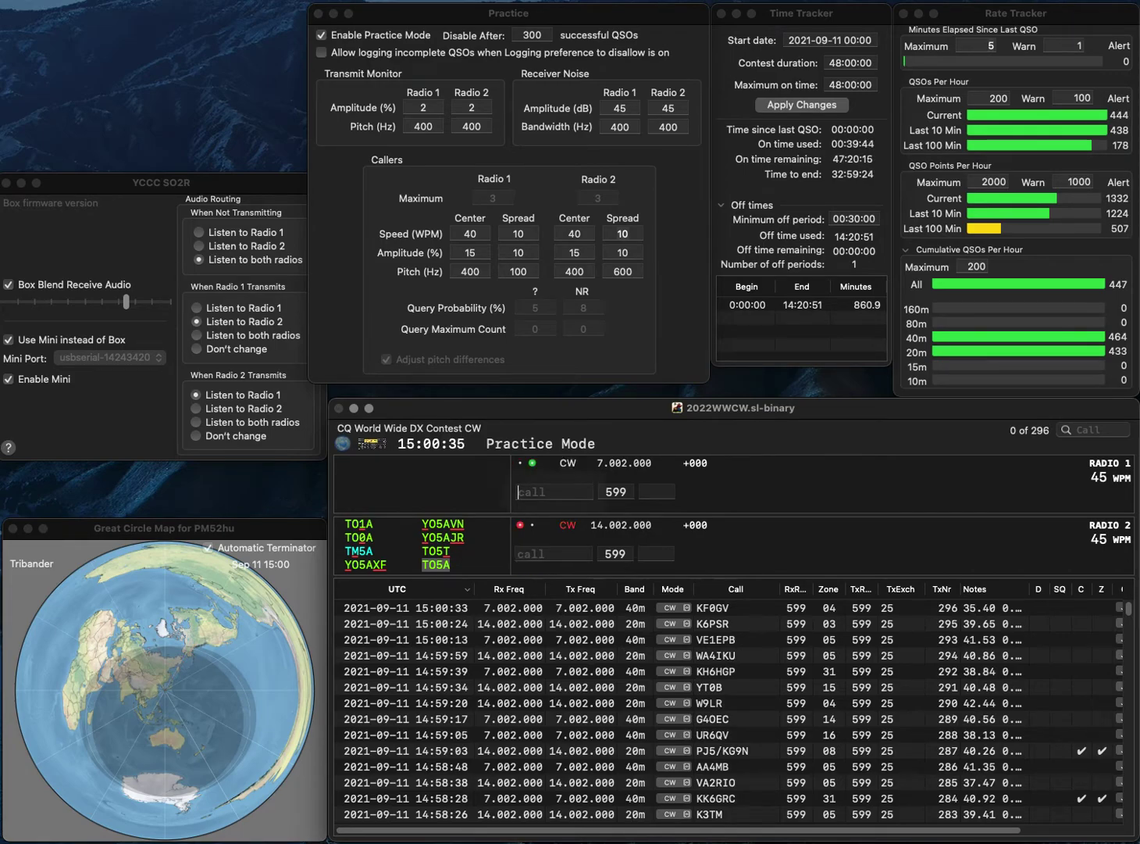
Send the call K4LH on Radio 1, and answer W4TG on Radio 2
type("K4LH")
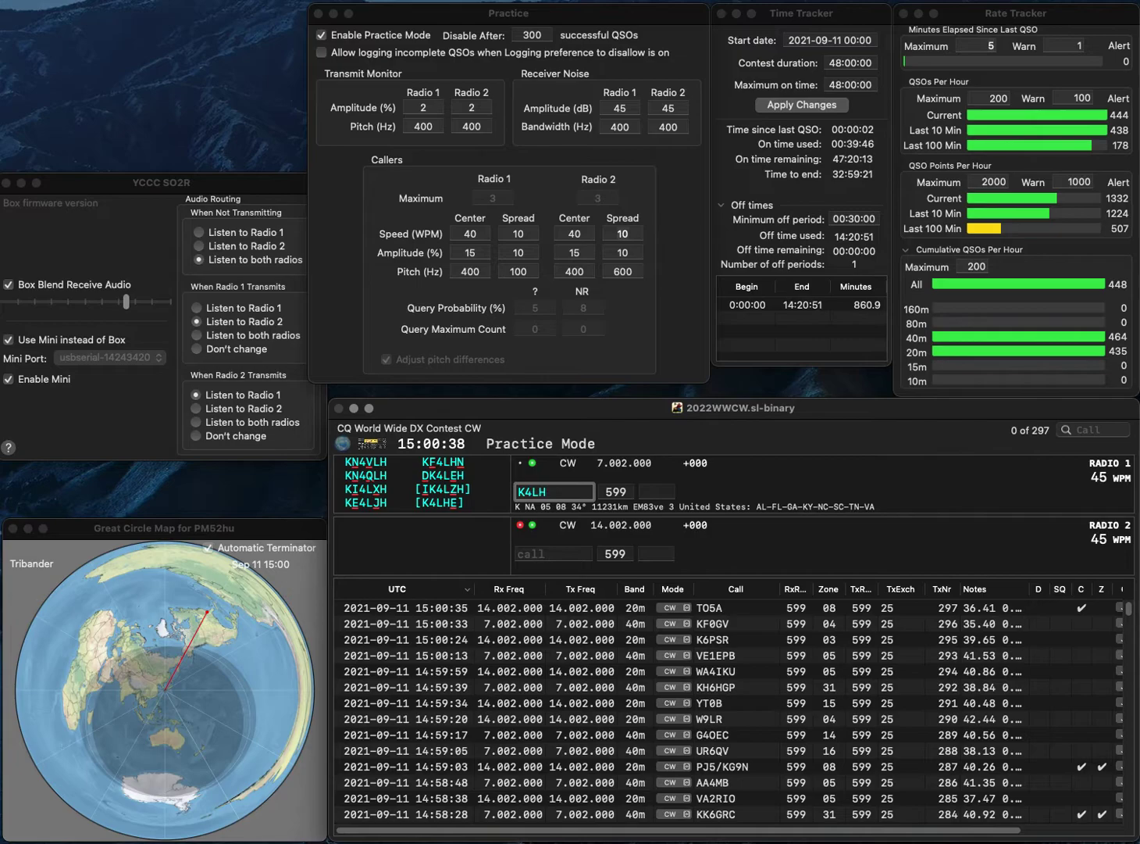
key("Return")
type("4T")
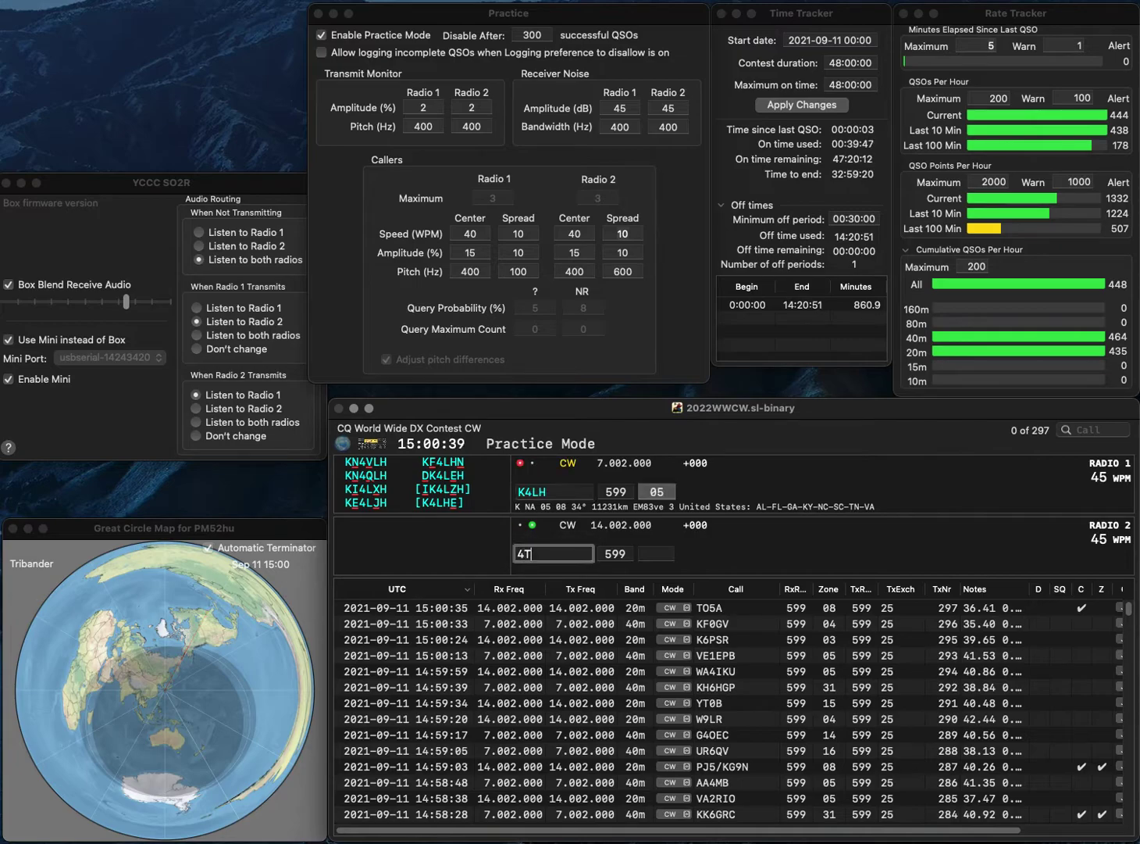
type("GW4TG")
key("Return")
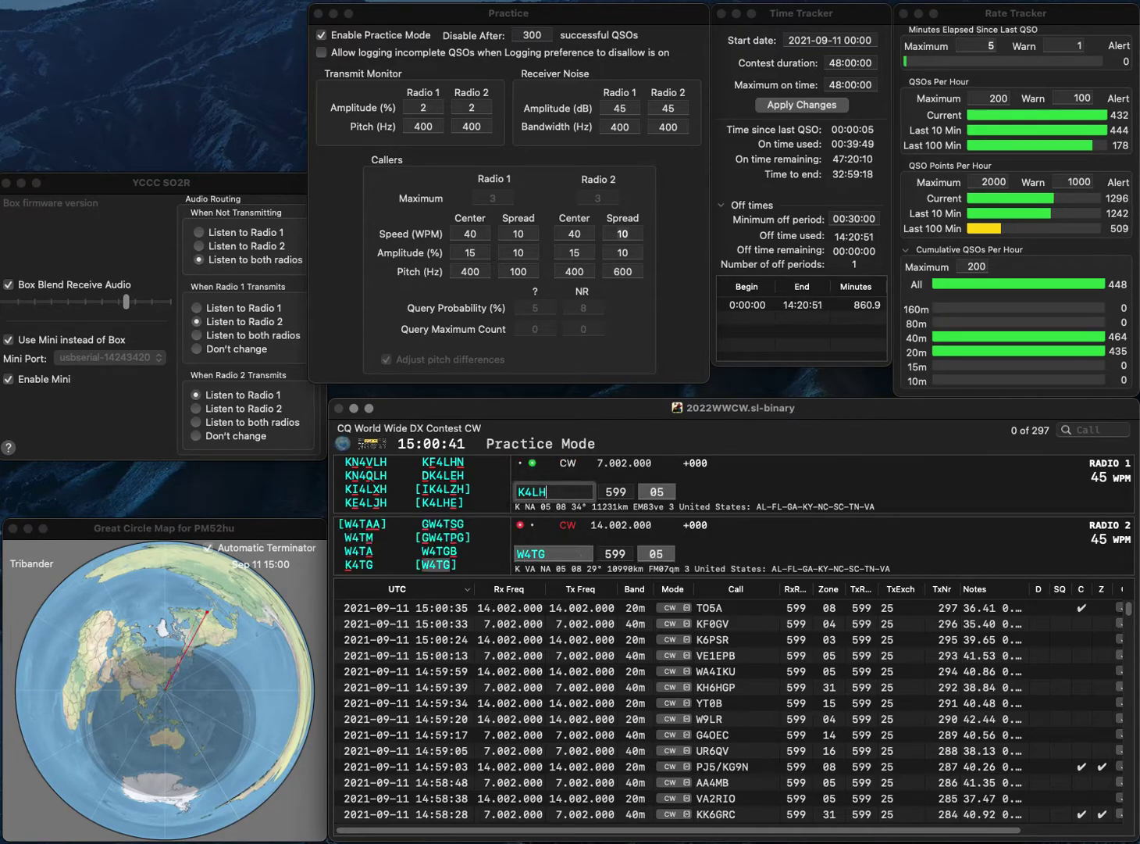
key("Left")
key("BackSpace")
type("5")
key("Return")
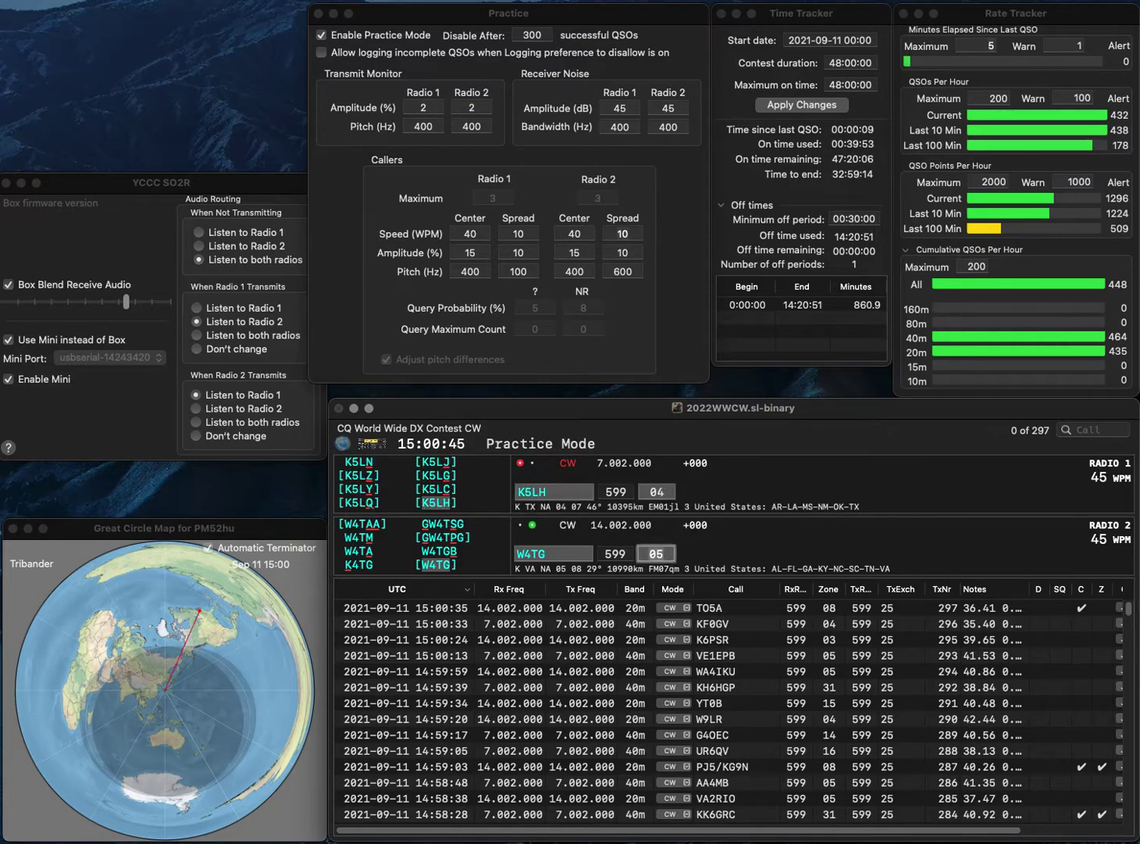
key("Return")
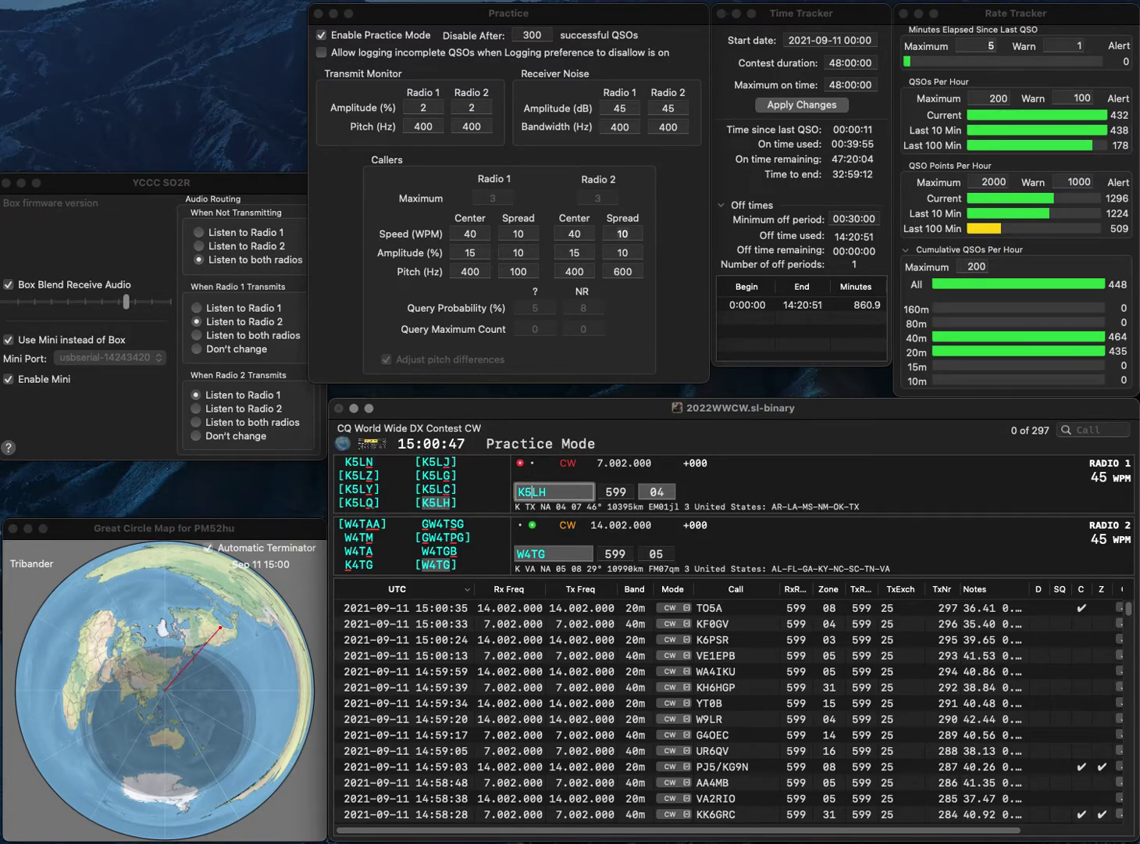
key("Return")
key("Return")
Answer and log VE3FBZ on Radio 2, and send the call EA1NJ on Radio 1
type("VE3FBZ")
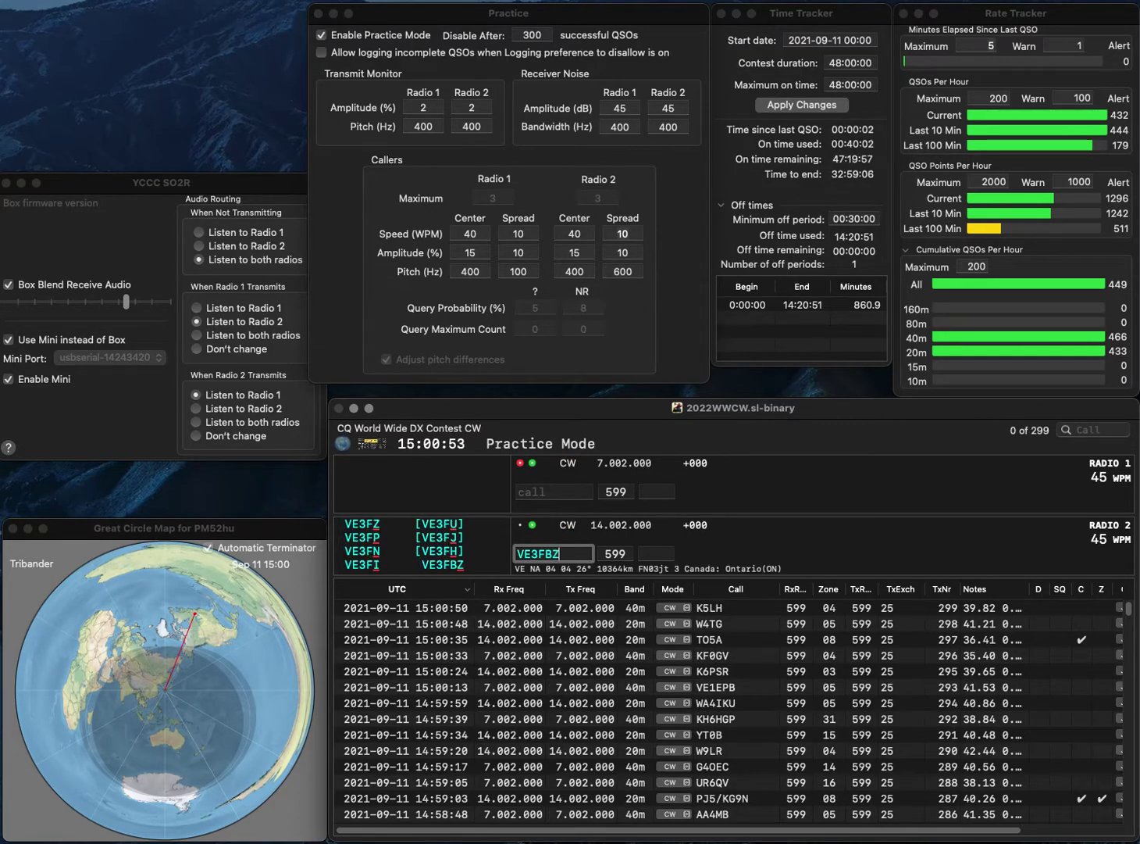
key("space")
key("Return")
type("EA1N")
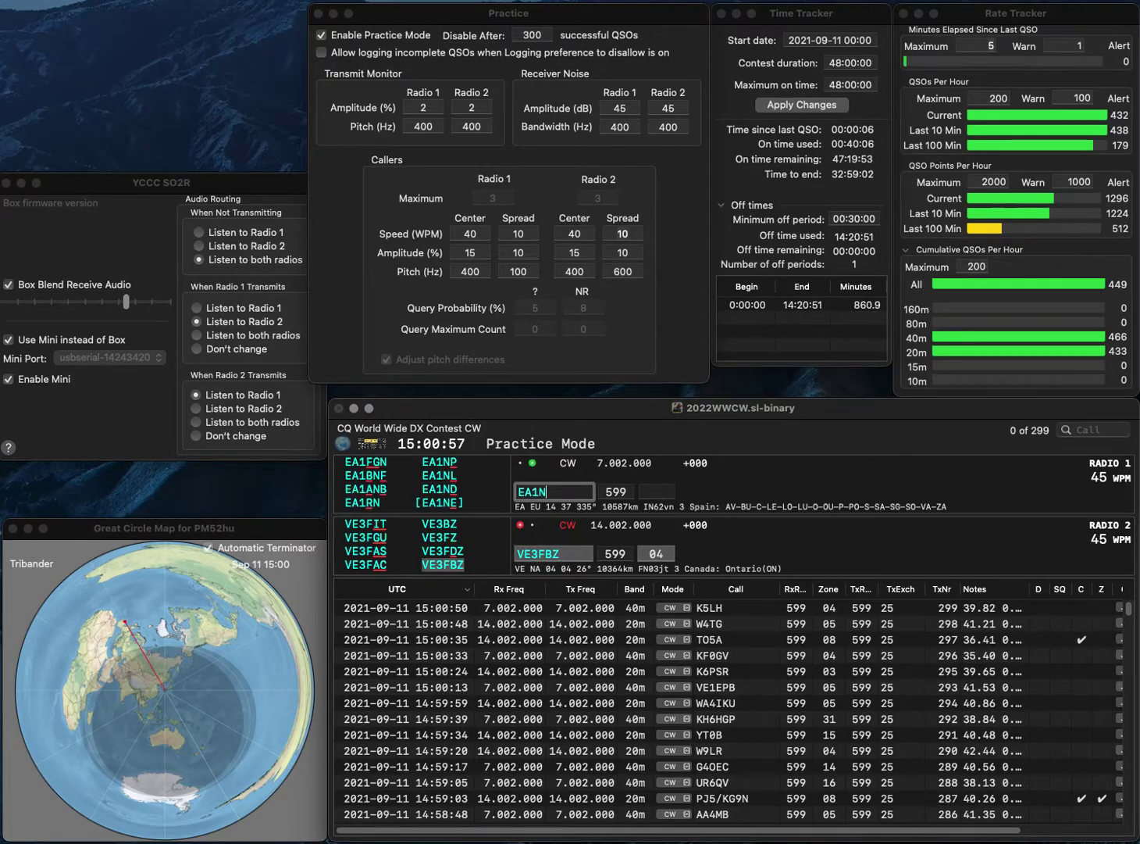
type("J")
key("Return")
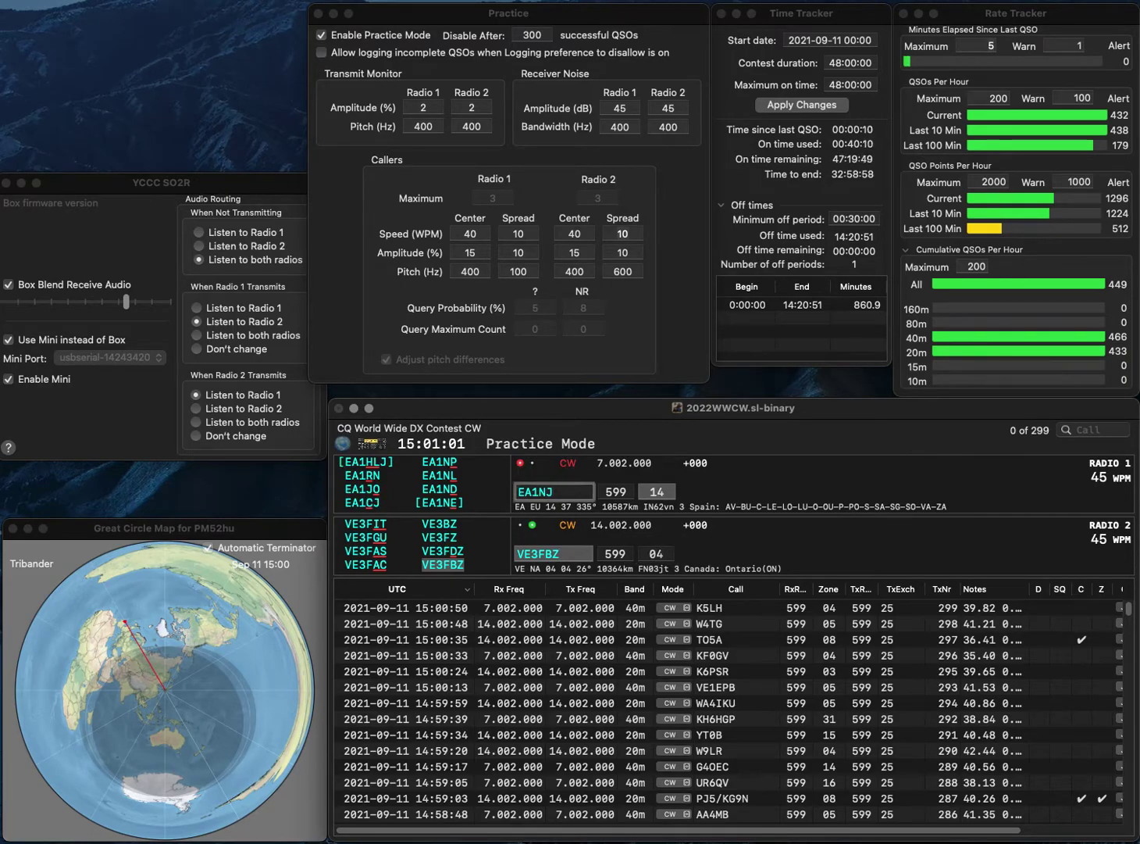
key("alt+Return")
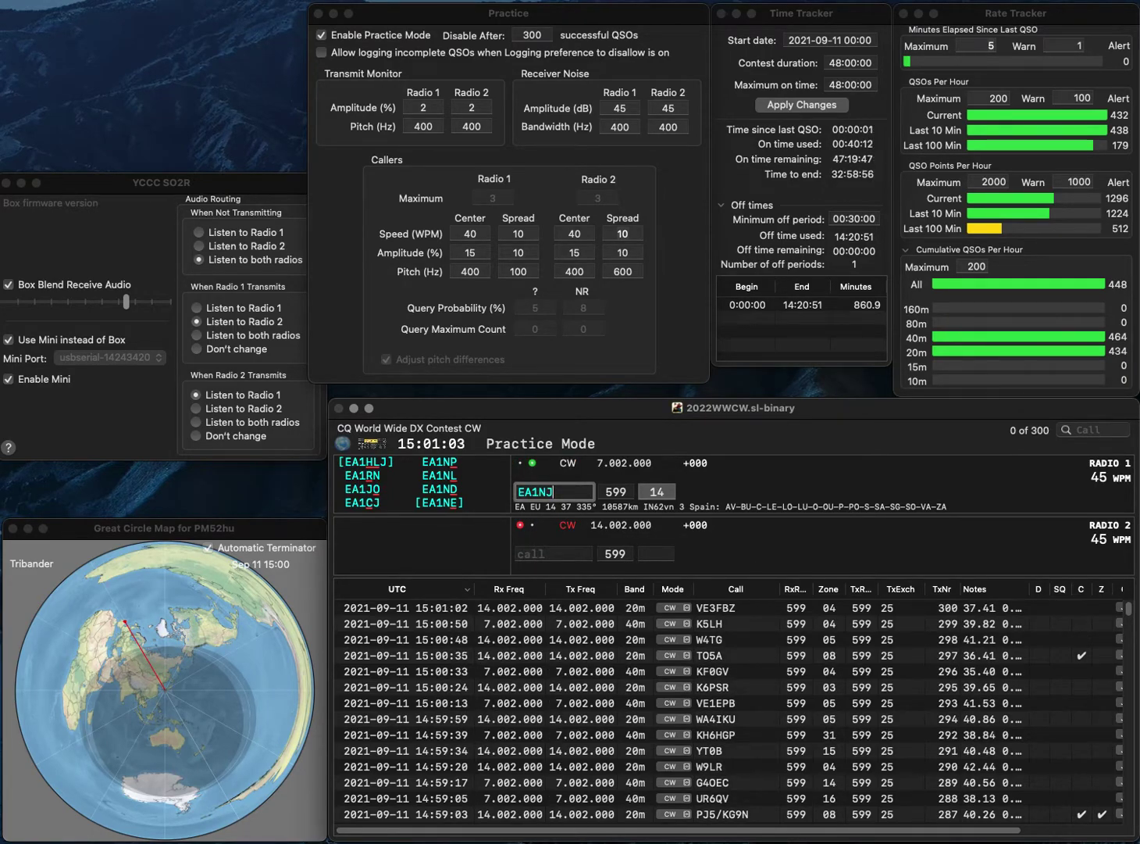
key("Delete")
type("P")
key("Return")
type("N")
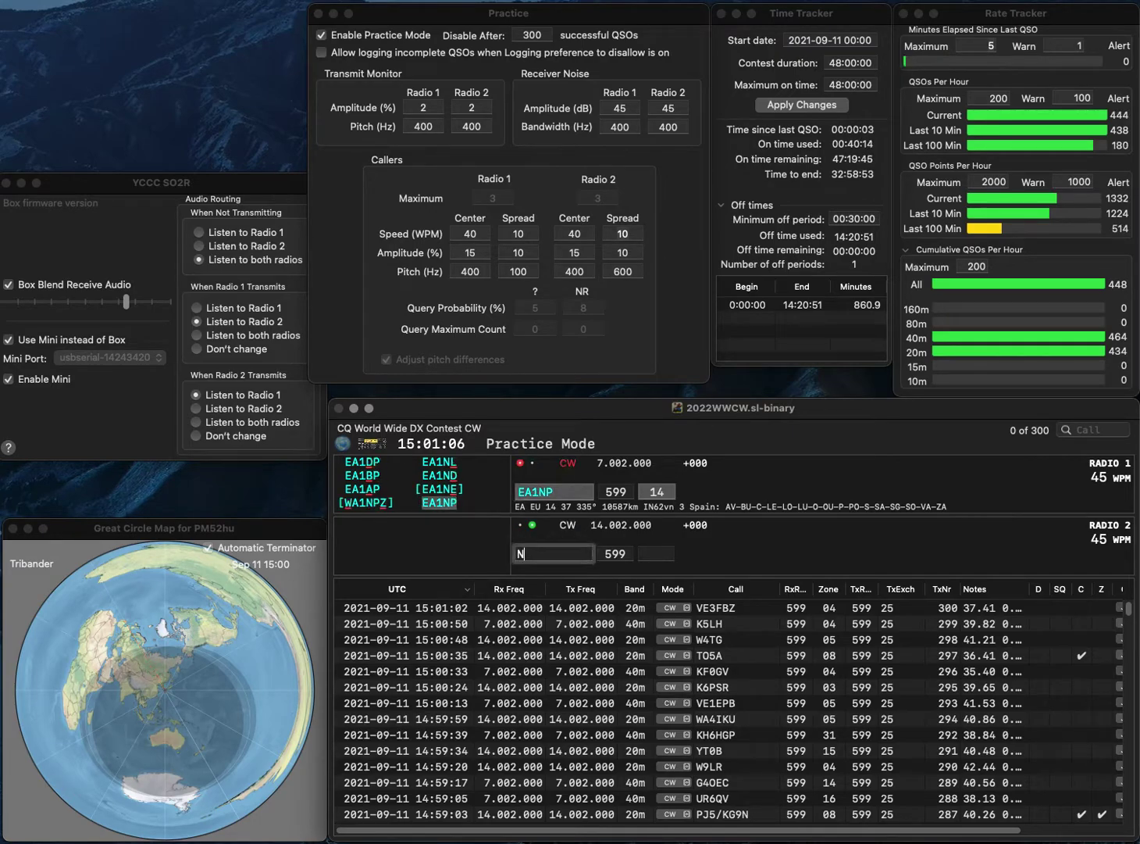
type("1LZF")
key("Return")
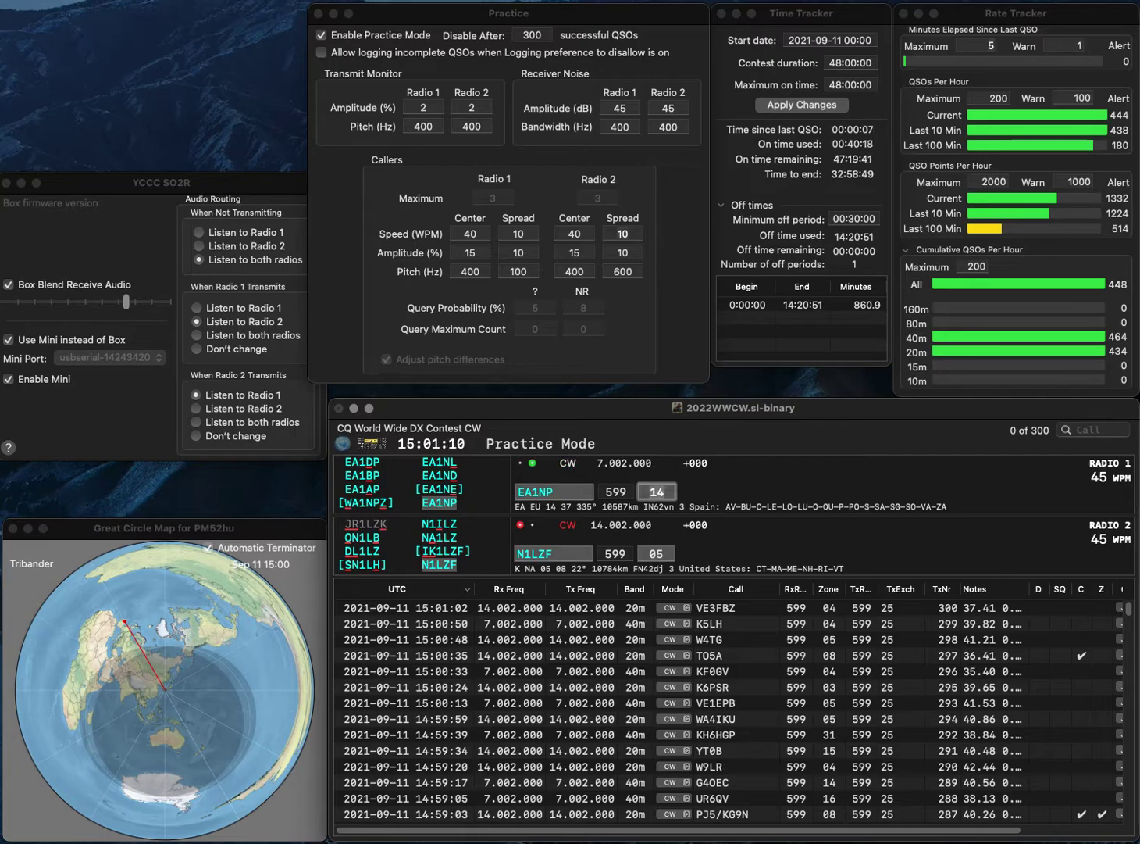
Log EA1NP on Radio 1, and turn off practice mode
key("Return")
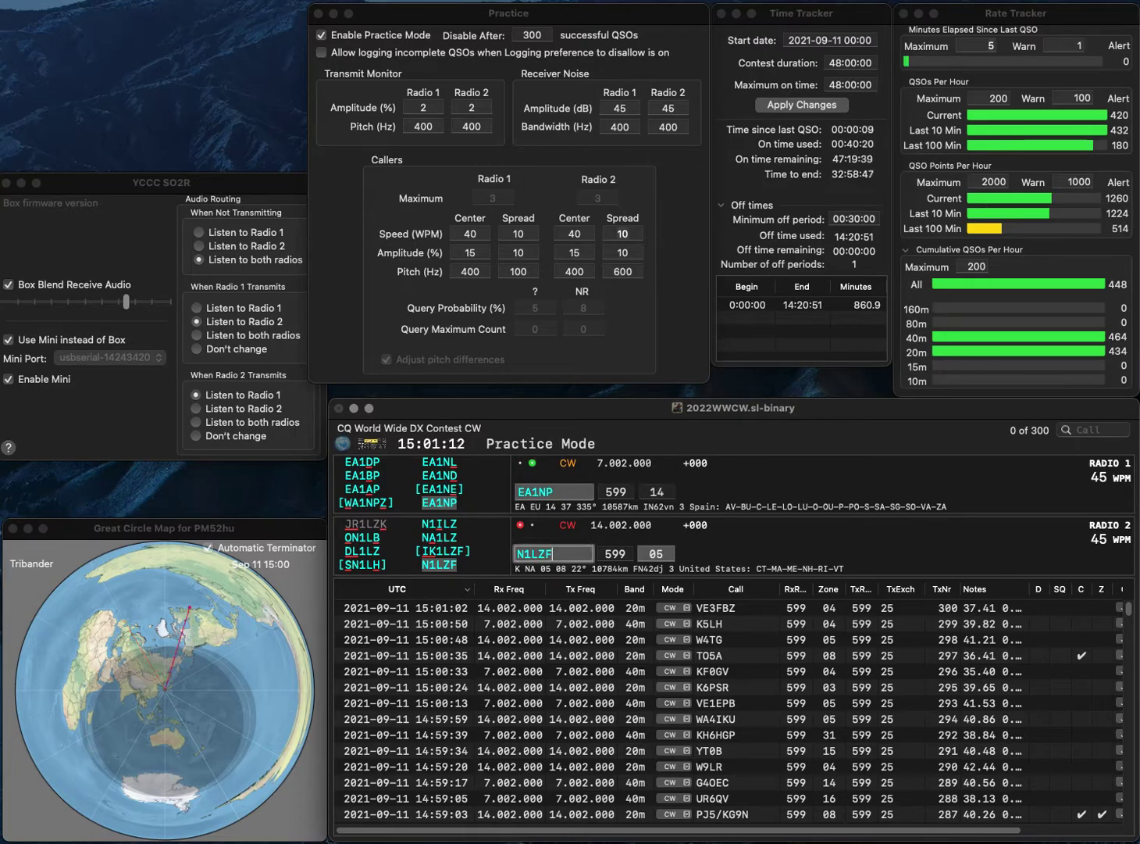
left_click(320, 36)
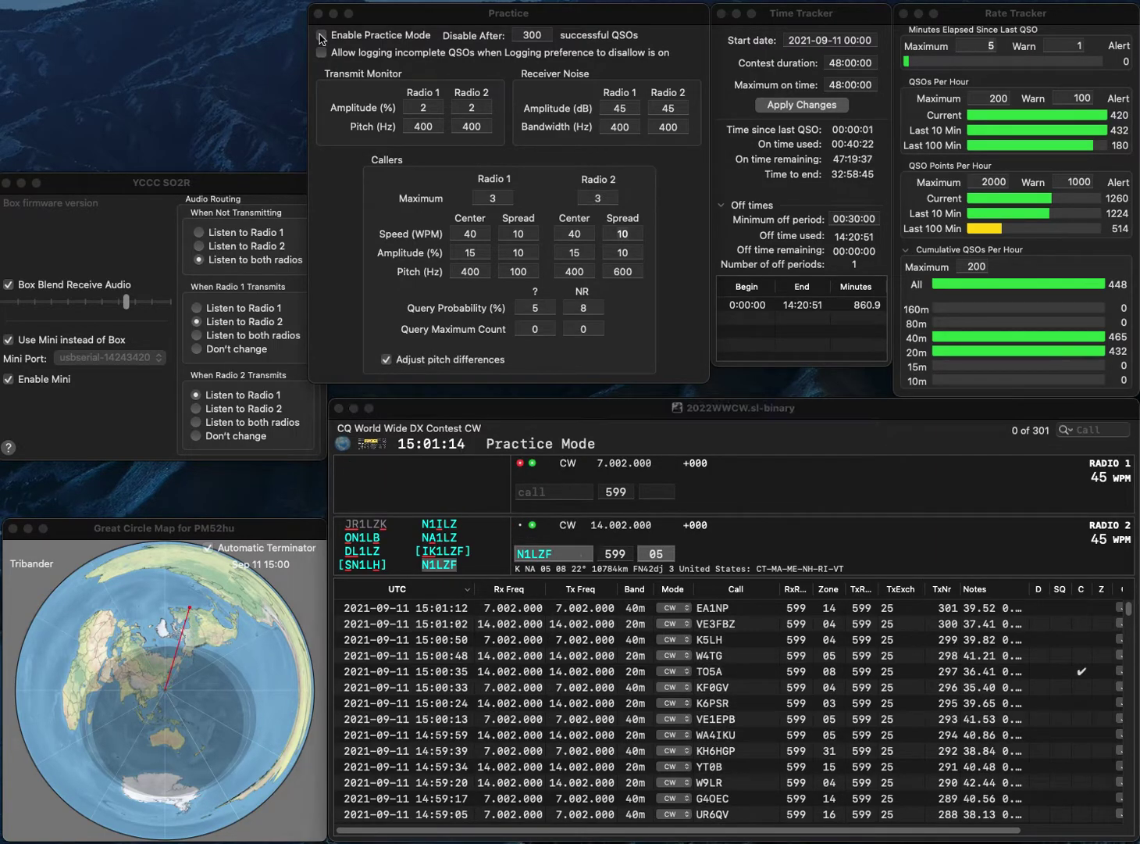